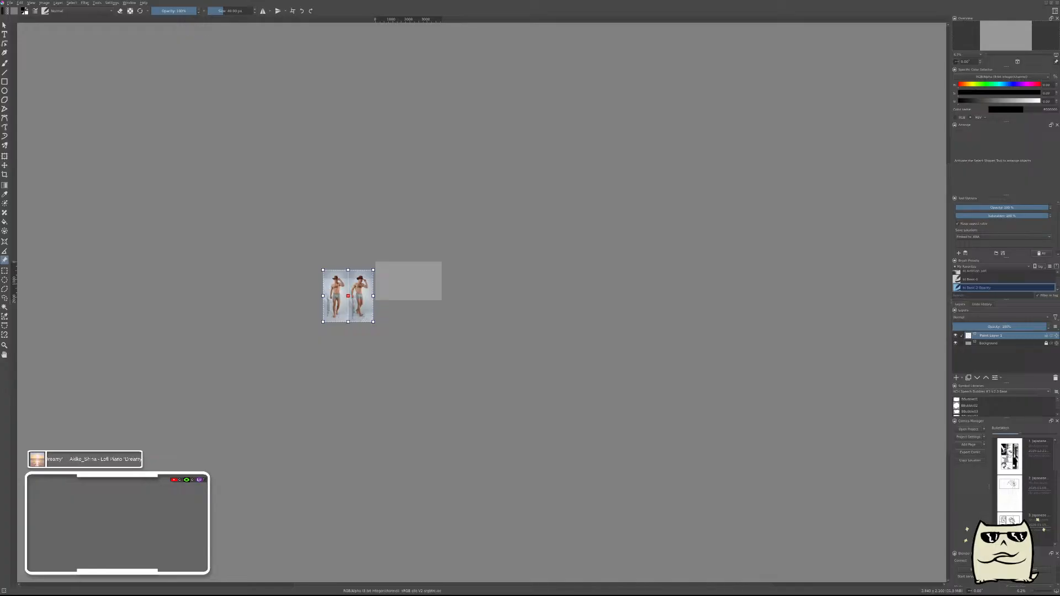
pyautogui.click(413, 279)
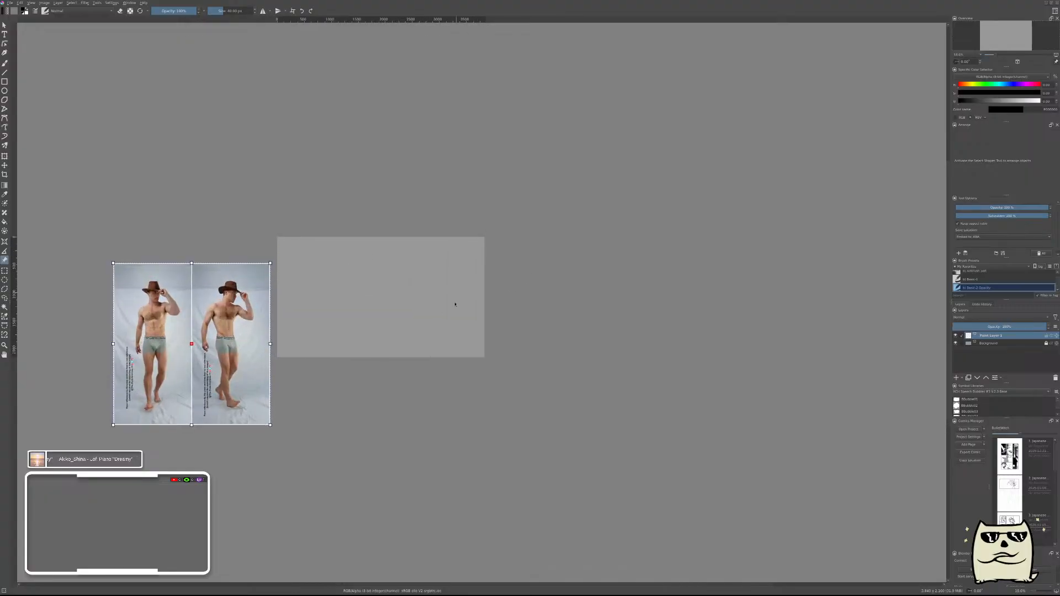
pyautogui.moveTo(459, 298); pyautogui.dragTo(781, 303)
pyautogui.click(667, 267)
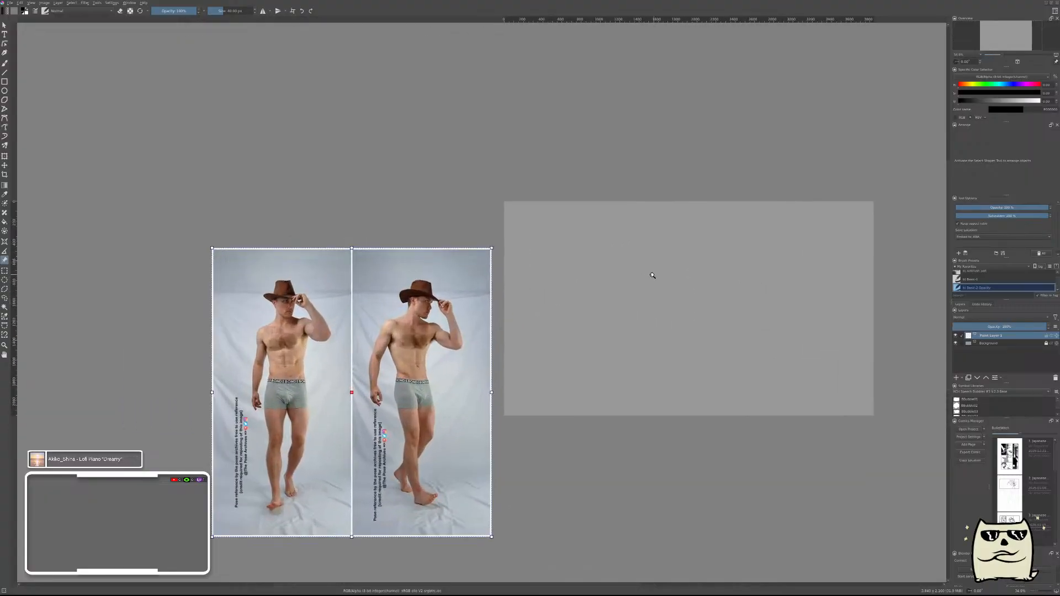
pyautogui.moveTo(651, 274); pyautogui.dragTo(633, 301)
pyautogui.press('m')
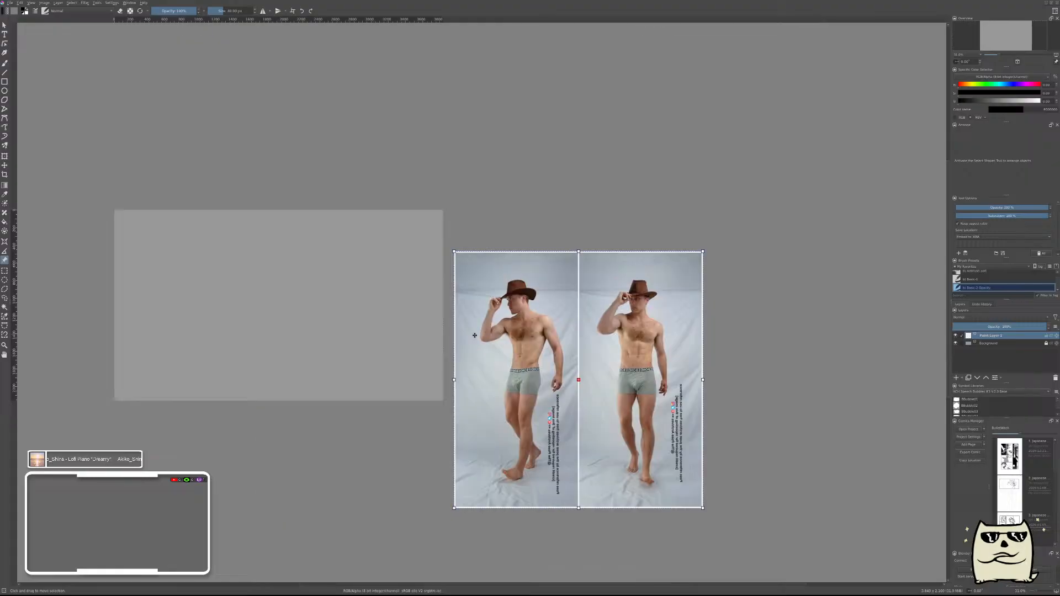
pyautogui.press('m')
pyautogui.press('b')
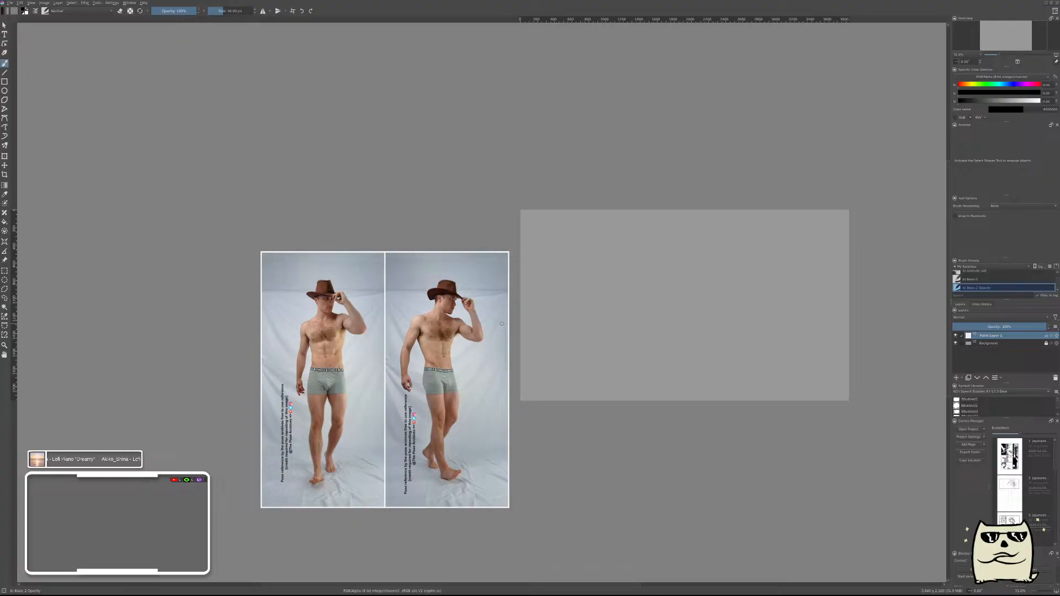
# - Shrink the two-pose photo reference to the canvas height and place it directly against the canvas's left edge
pyautogui.click(5, 260)
pyautogui.moveTo(466, 306); pyautogui.dragTo(470, 266)
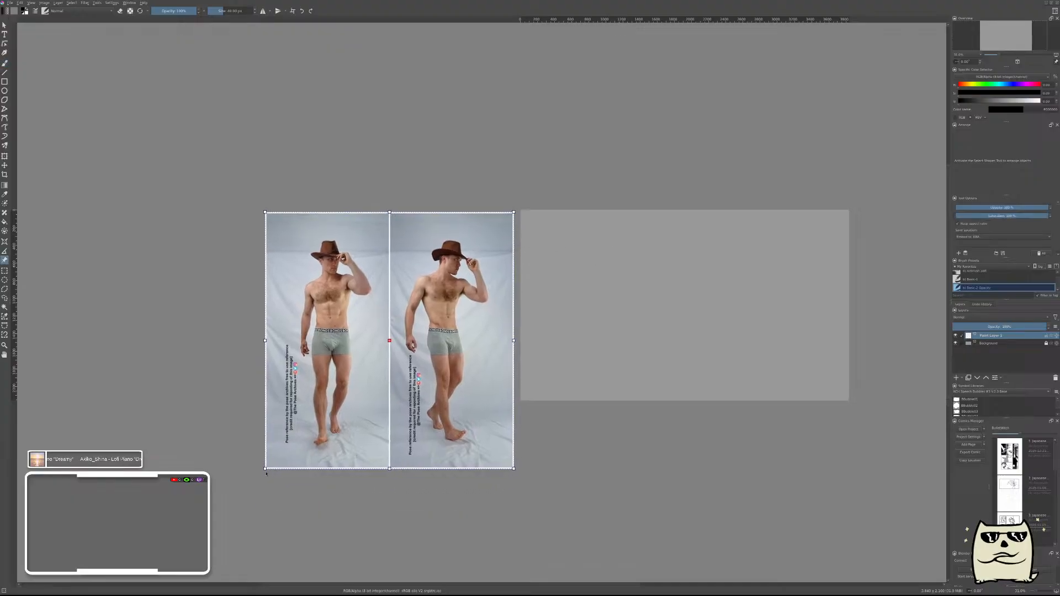
pyautogui.moveTo(265, 469); pyautogui.dragTo(330, 402)
pyautogui.moveTo(386, 343); pyautogui.dragTo(395, 311)
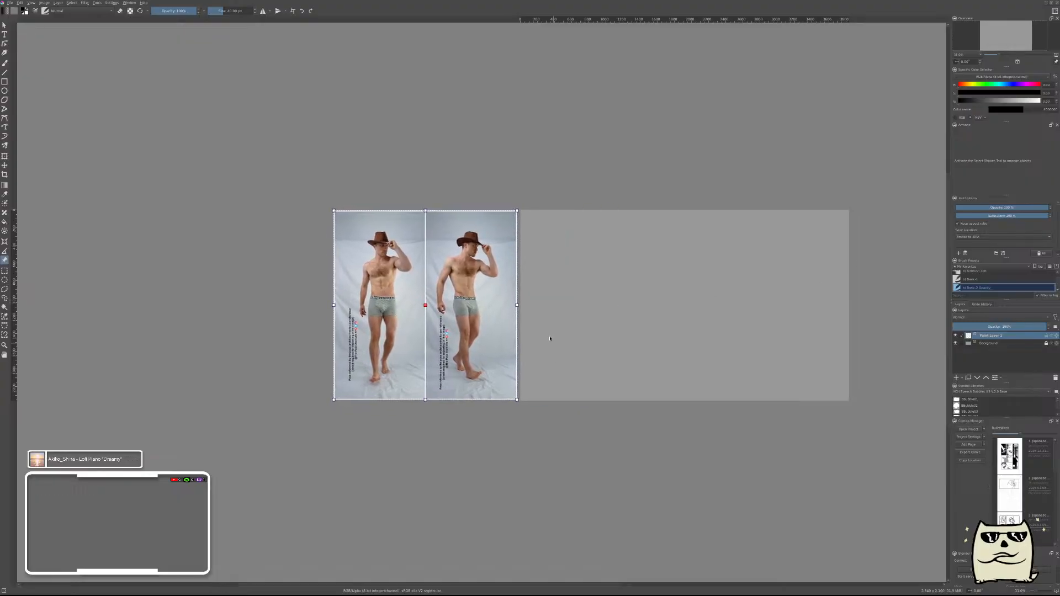
# - Paste the copied "9. Rotating Forms" exercise sheet as a reference image and move it below the pose photos
pyautogui.scroll(3, 566, 291)
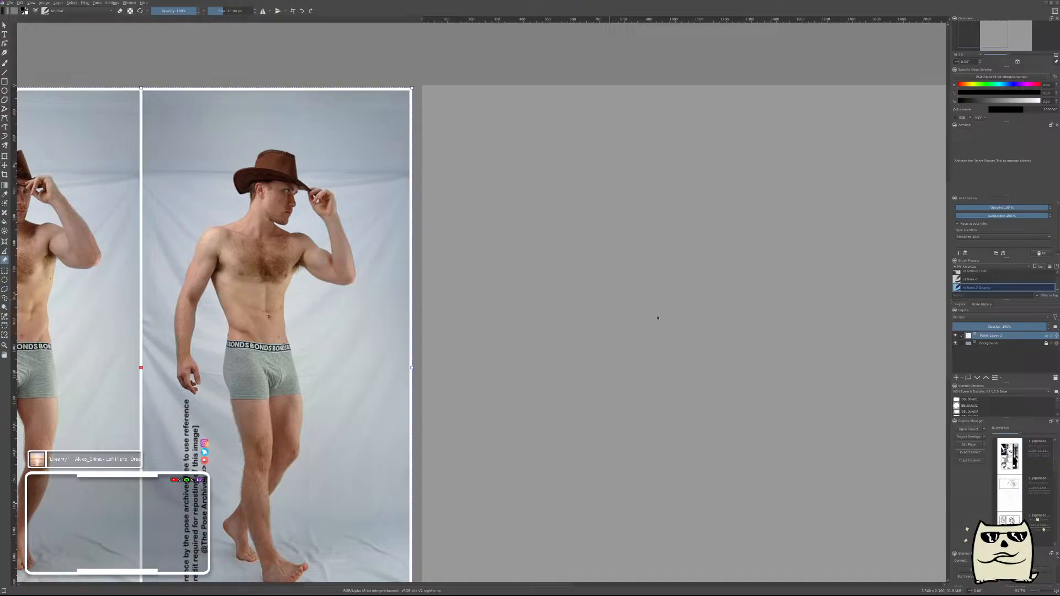
pyautogui.hotkey('ctrl', 'alt', 'v')
pyautogui.keyDown('ctrl'); pyautogui.scroll(-1, 657, 317); pyautogui.keyUp('ctrl')
pyautogui.keyDown('ctrl'); pyautogui.scroll(-5, 659, 326); pyautogui.keyUp('ctrl')
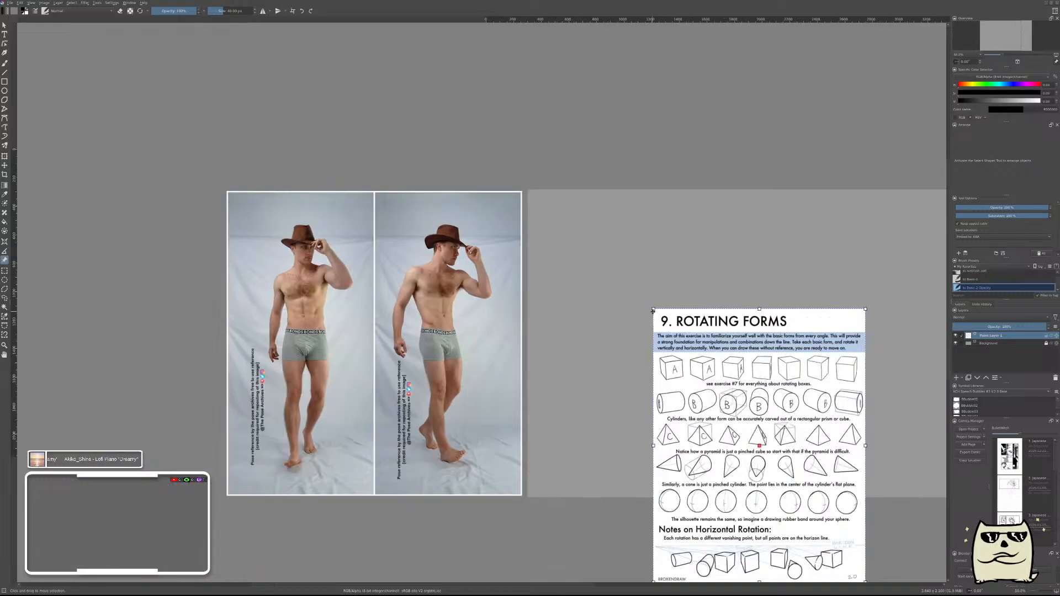
pyautogui.moveTo(660, 335); pyautogui.dragTo(535, 381)
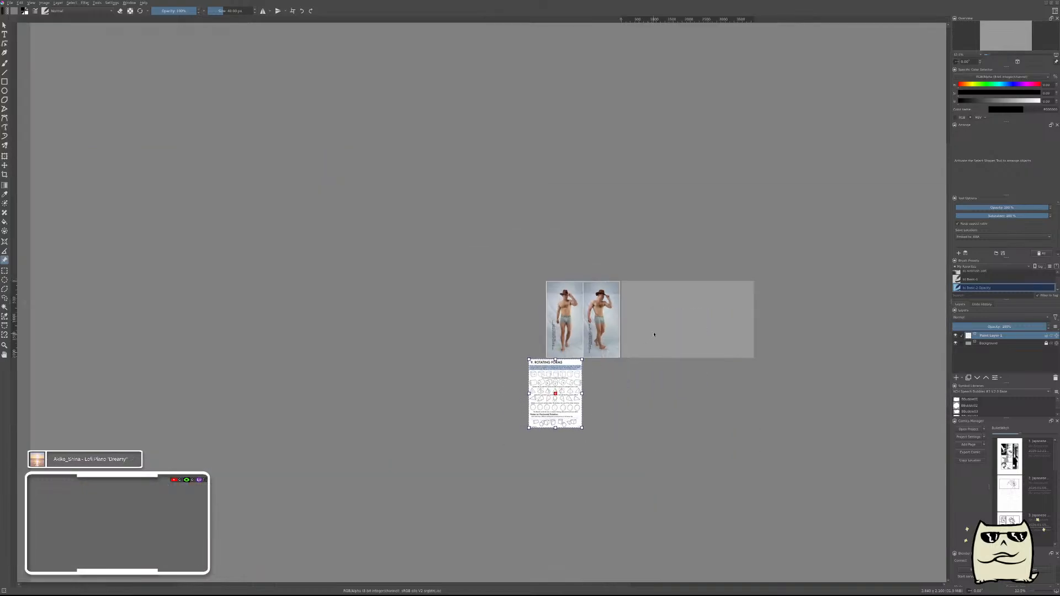
# - Move the pose photos up and away from the canvas and place the Rotating Forms sheet beside the canvas's left edge
pyautogui.keyDown('ctrl'); pyautogui.scroll(3, 653, 333); pyautogui.keyUp('ctrl')
pyautogui.moveTo(530, 332); pyautogui.dragTo(290, 226)
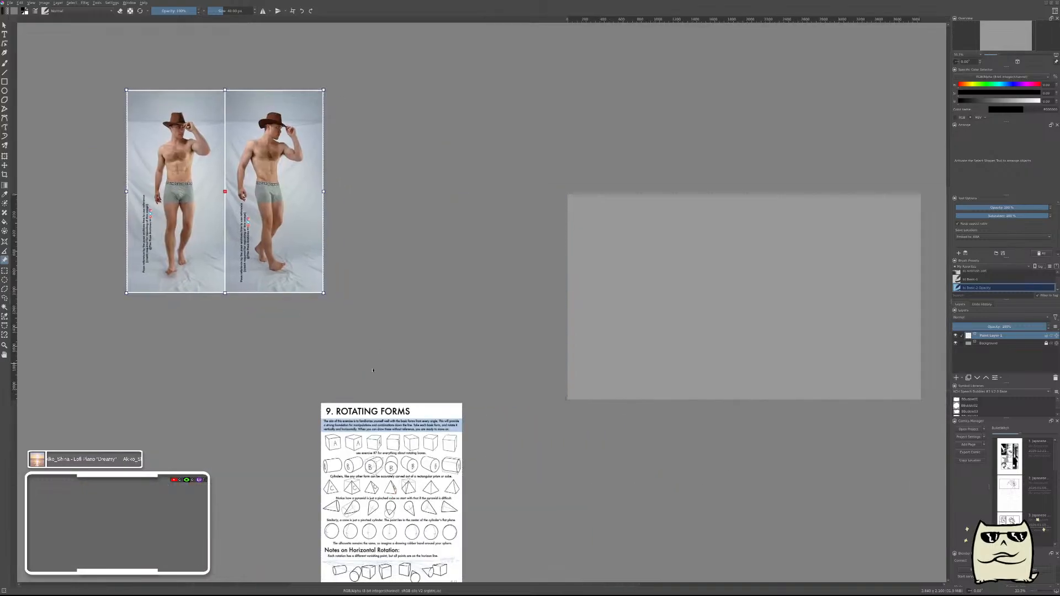
pyautogui.moveTo(393, 442); pyautogui.dragTo(485, 235)
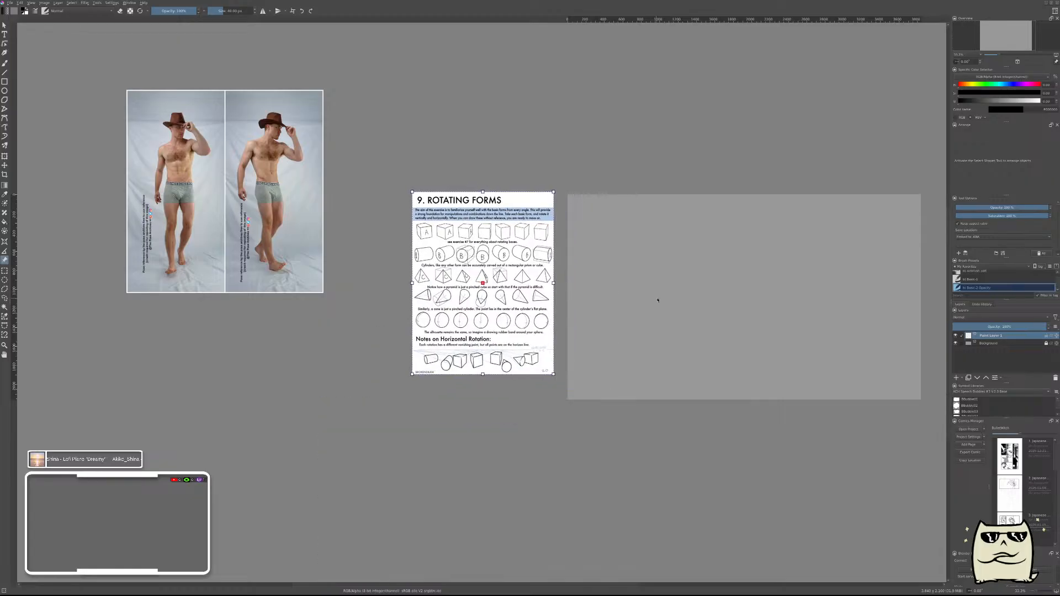
pyautogui.keyDown('ctrl'); pyautogui.scroll(3, 657, 297); pyautogui.keyUp('ctrl')
pyautogui.keyDown('ctrl'); pyautogui.scroll(-2, 657, 296); pyautogui.keyUp('ctrl')
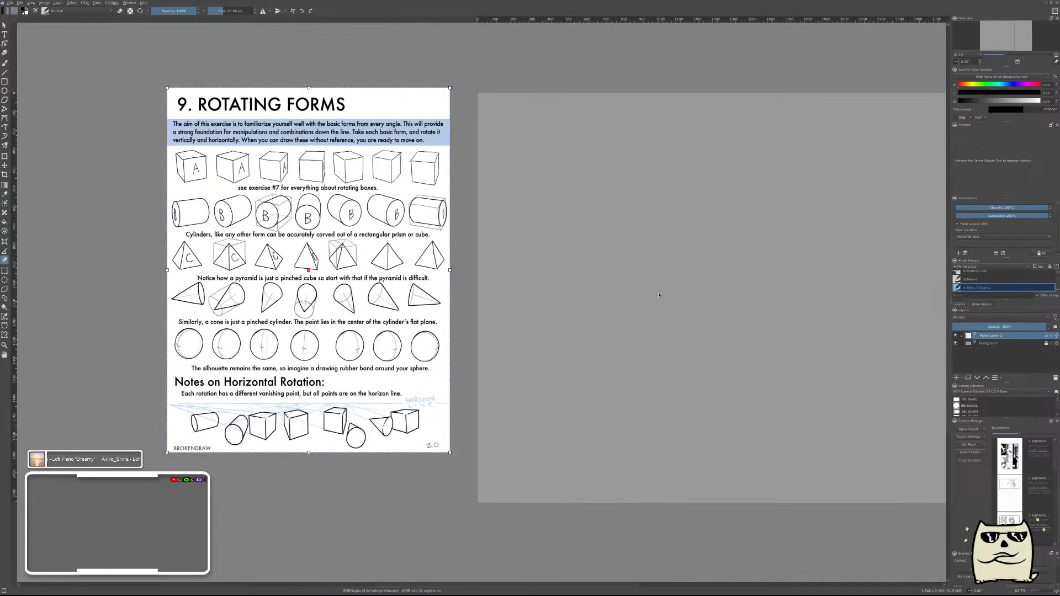
pyautogui.keyDown('ctrl'); pyautogui.scroll(-4, 659, 295); pyautogui.keyUp('ctrl')
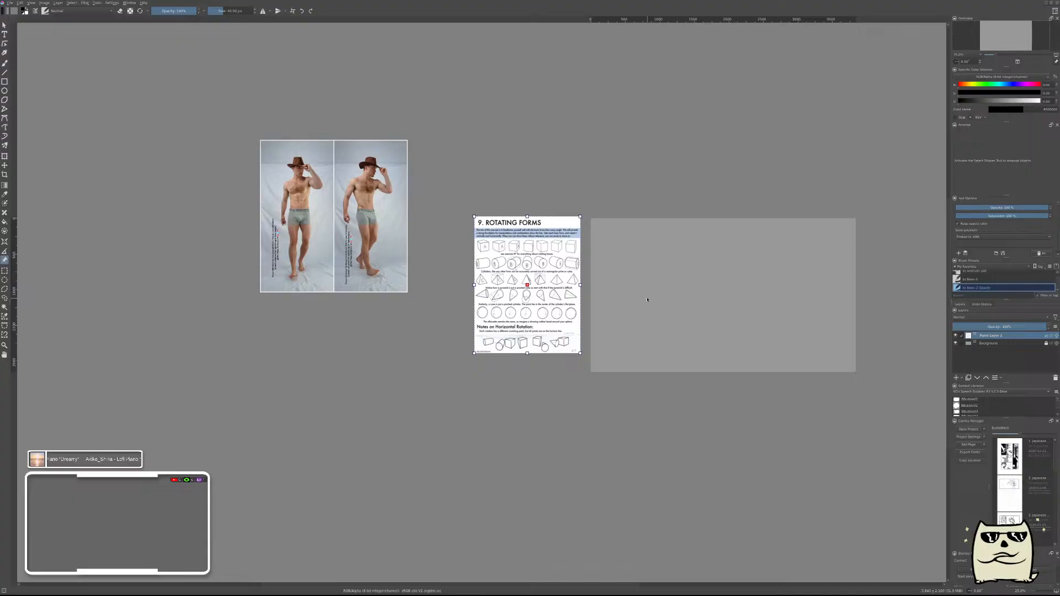
pyautogui.scroll(1, 647, 299)
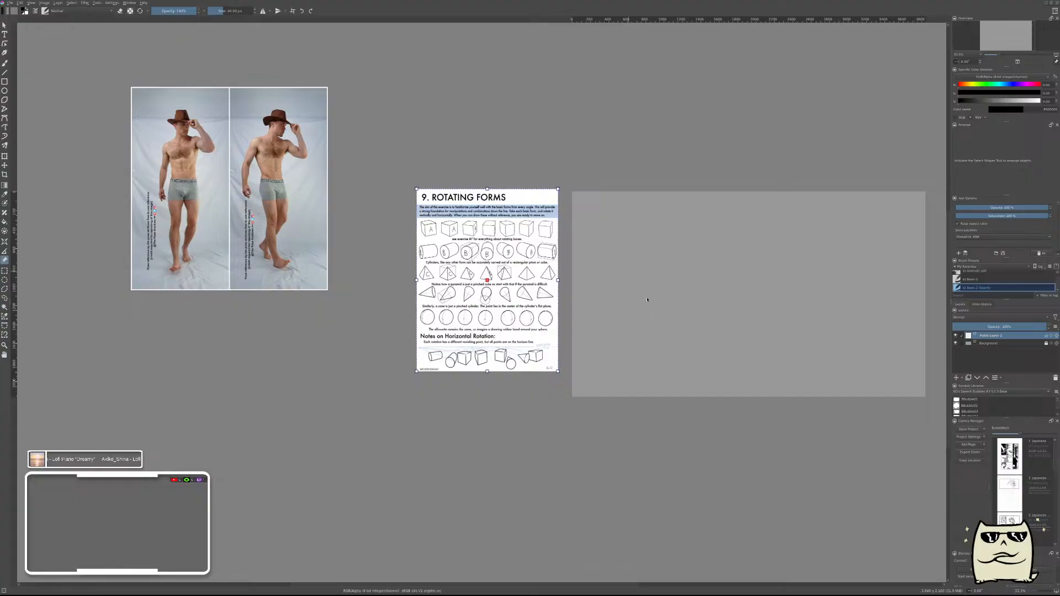
# - Switch to the freehand brush, try one test stroke on the canvas, and reduce the brush size for thinner lines
pyautogui.press('1')
pyautogui.moveTo(832, 240); pyautogui.dragTo(545, 376)
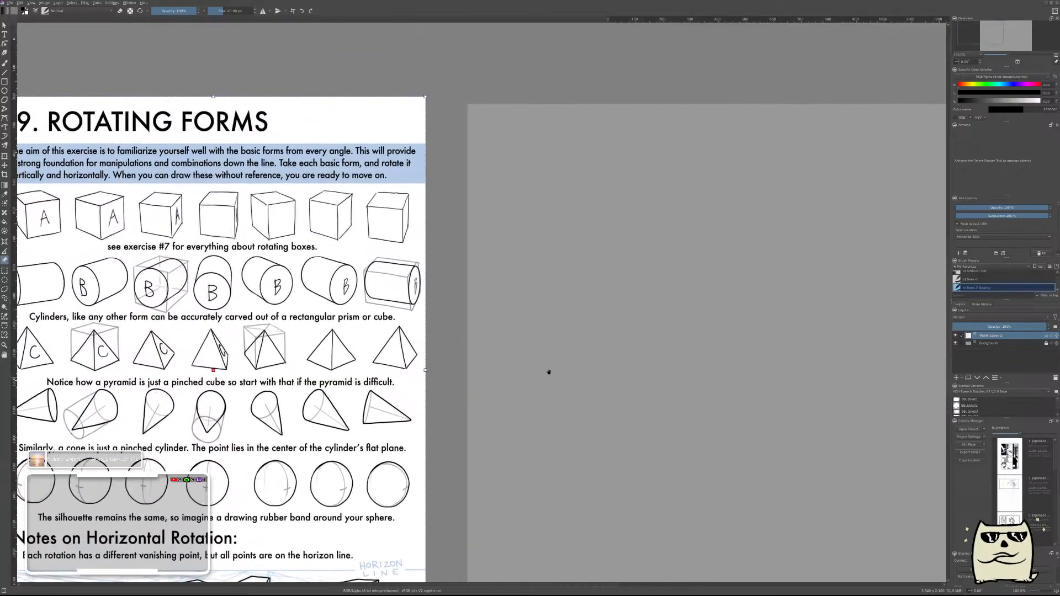
pyautogui.moveTo(692, 291); pyautogui.dragTo(538, 270)
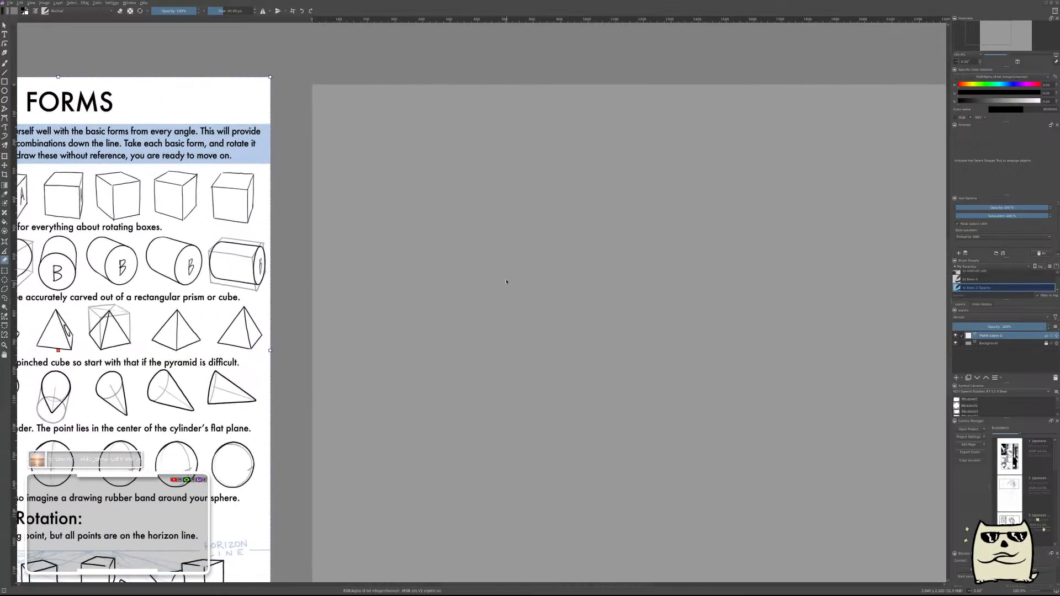
pyautogui.click(536, 254)
pyautogui.press('b')
pyautogui.moveTo(555, 202)
pyautogui.mouseDown()
pyautogui.moveTo(591, 236)
pyautogui.moveTo(566, 334)
pyautogui.mouseUp()
pyautogui.hotkey('ctrl', 'z')
pyautogui.press('[')
pyautogui.press('[')
pyautogui.press('[')
pyautogui.press('[')
pyautogui.press('[')
pyautogui.press('[')
pyautogui.press('[')
pyautogui.press('[')
pyautogui.press('[')
pyautogui.press('[')
pyautogui.press('[')
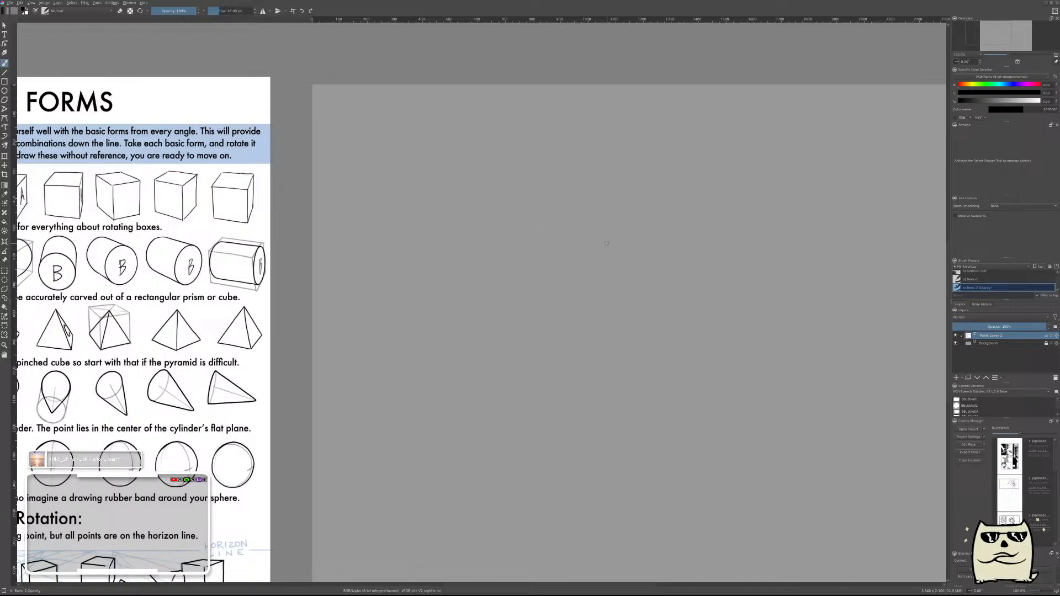
pyautogui.moveTo(607, 213)
pyautogui.mouseDown()
pyautogui.moveTo(559, 307)
pyautogui.moveTo(798, 321)
pyautogui.mouseUp()
pyautogui.hotkey('ctrl', 'z')
pyautogui.moveTo(579, 385); pyautogui.dragTo(711, 425)
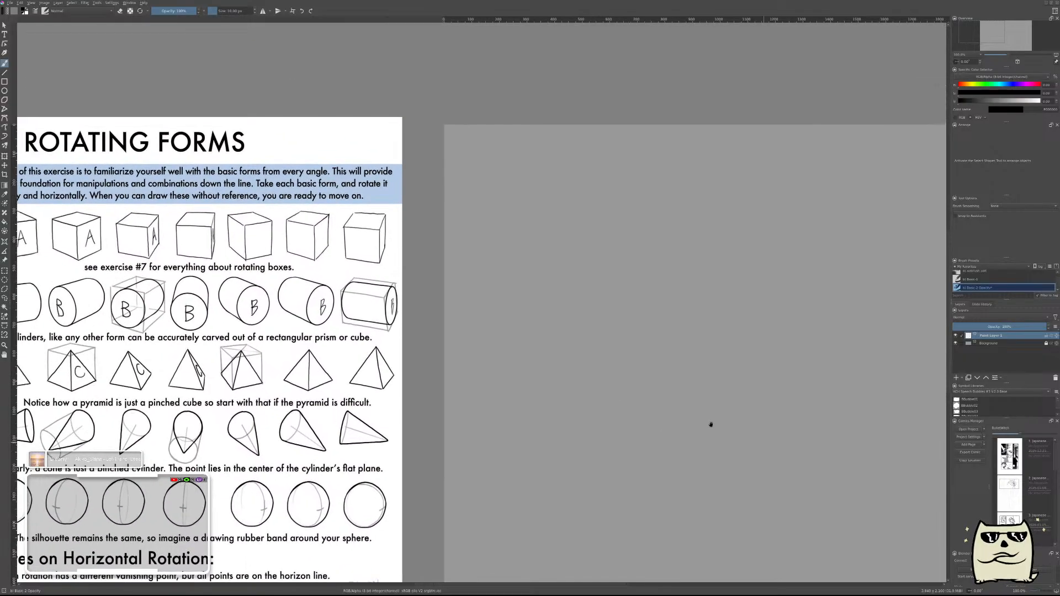
pyautogui.moveTo(613, 249); pyautogui.dragTo(627, 201)
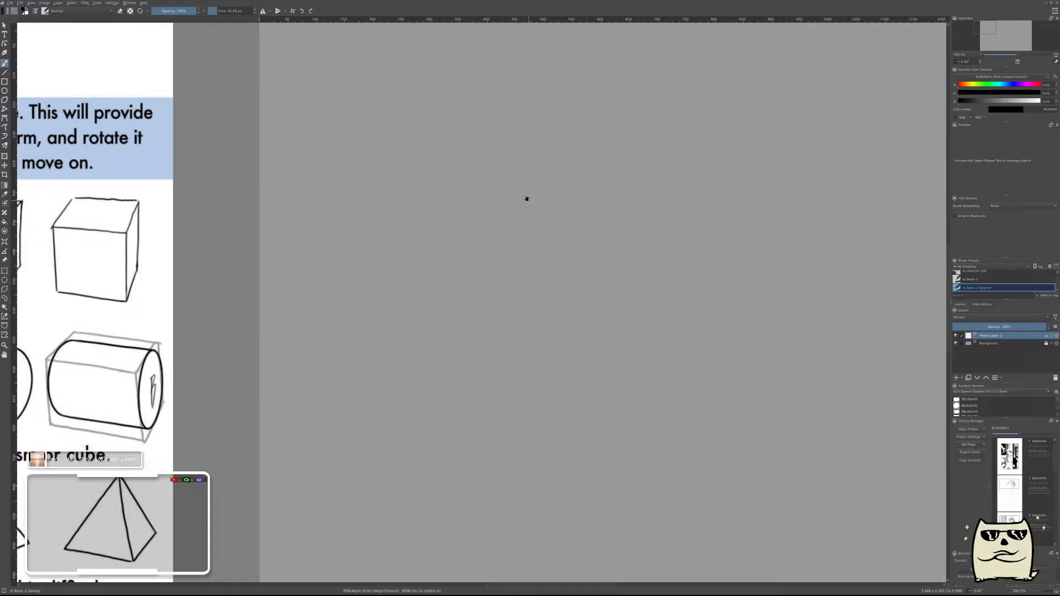
pyautogui.moveTo(528, 243); pyautogui.dragTo(581, 388)
pyautogui.moveTo(441, 222); pyautogui.dragTo(458, 440)
pyautogui.hotkey('ctrl', 'z')
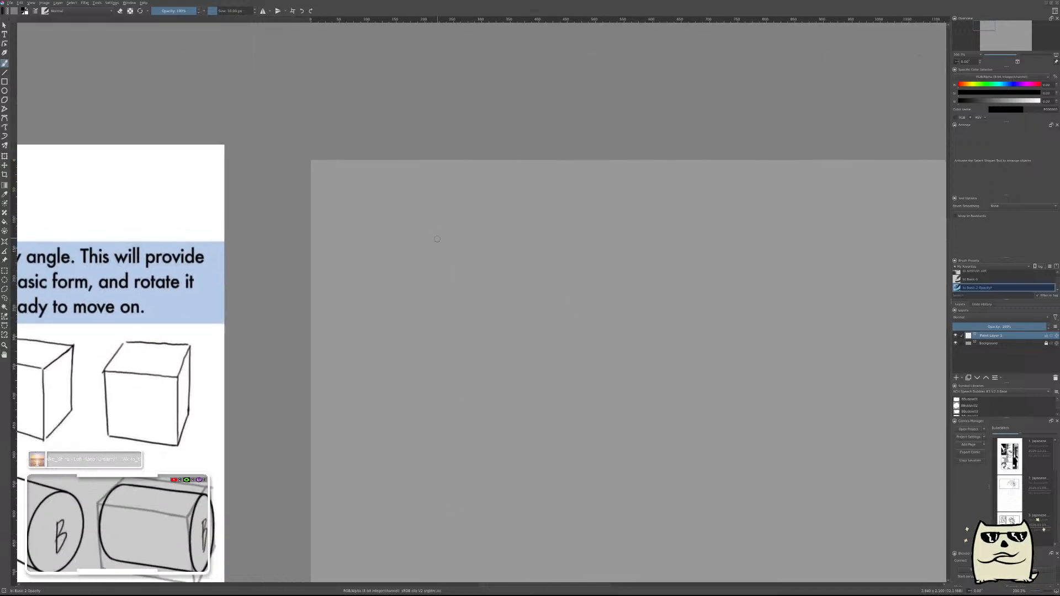
pyautogui.moveTo(435, 228); pyautogui.dragTo(425, 465)
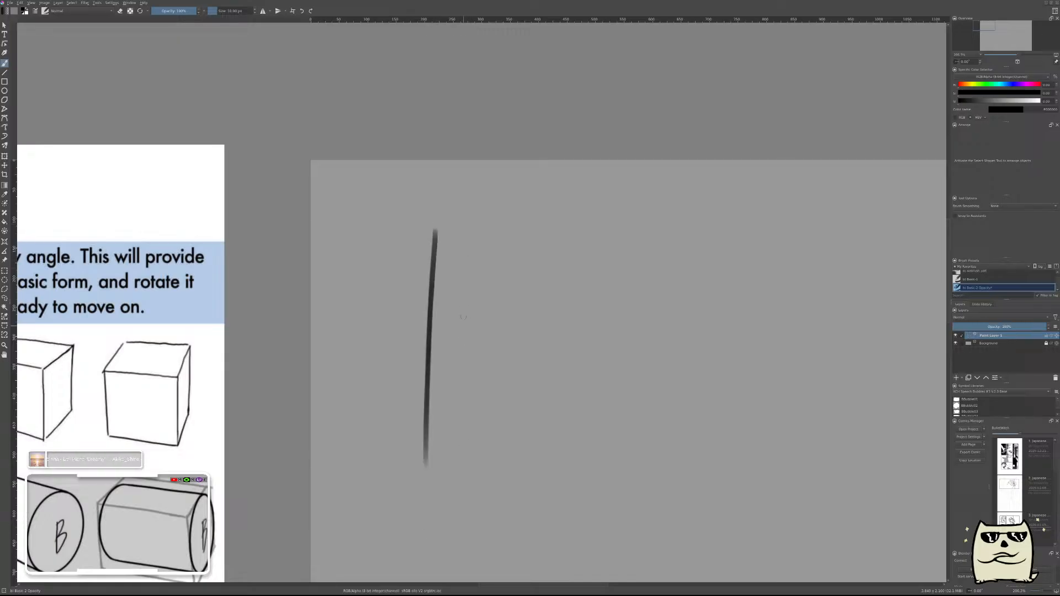
pyautogui.hotkey('ctrl', 'z')
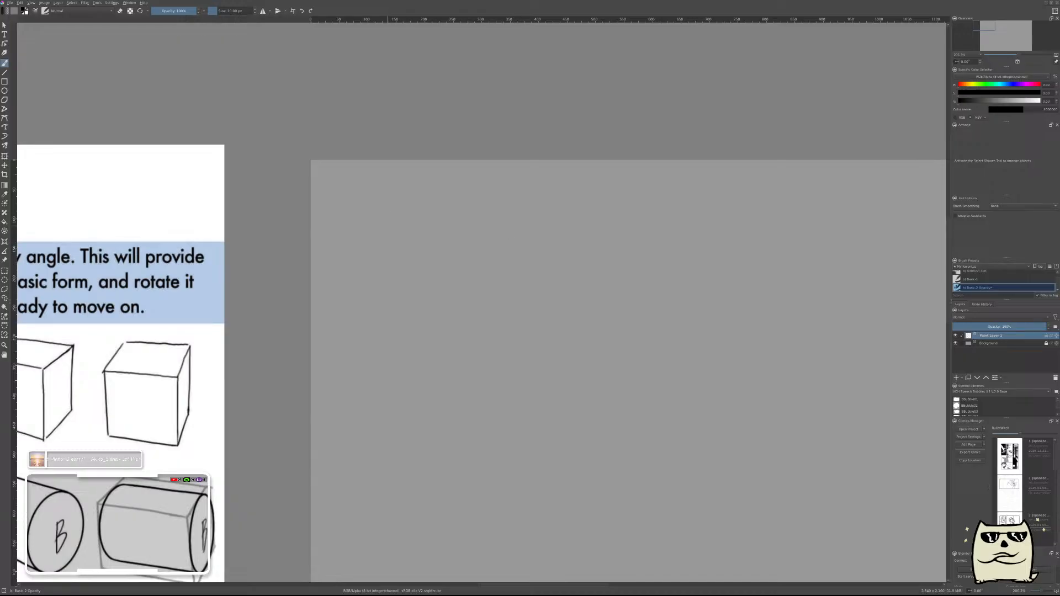
# - Draw a straight vertical line near the canvas's upper-left corner and a narrow upright ellipse of similar height to its right
pyautogui.moveTo(418, 194); pyautogui.dragTo(420, 453)
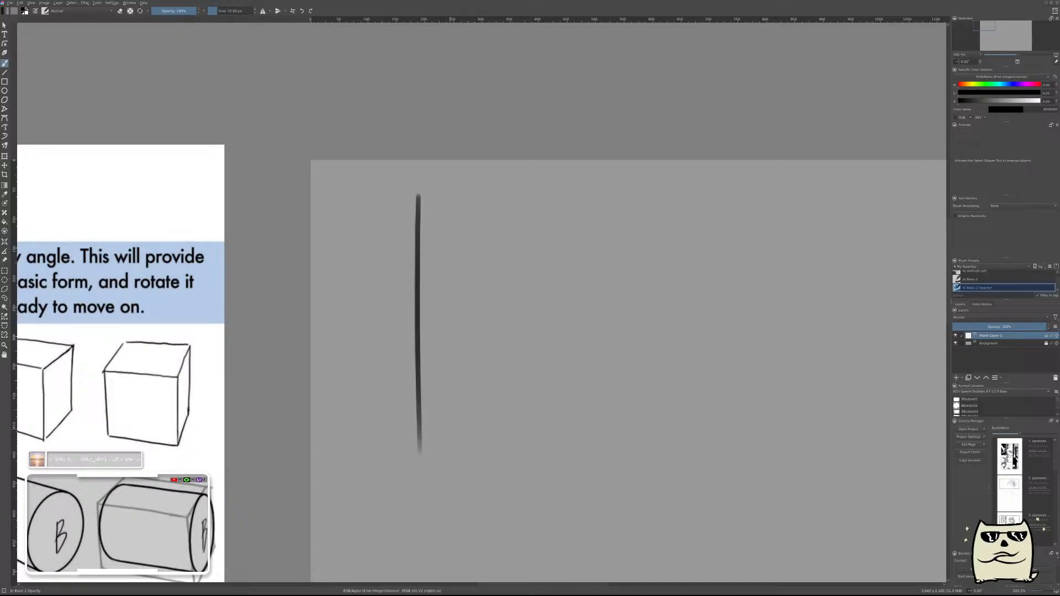
pyautogui.moveTo(503, 267); pyautogui.dragTo(445, 257)
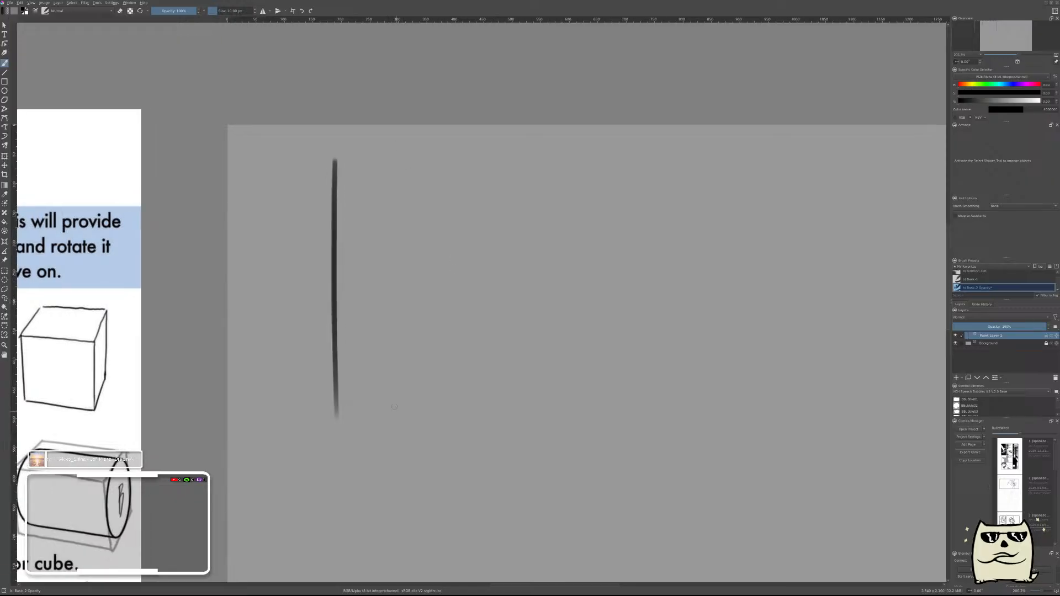
pyautogui.moveTo(409, 163)
pyautogui.mouseDown()
pyautogui.moveTo(416, 419)
pyautogui.moveTo(396, 159)
pyautogui.moveTo(396, 381)
pyautogui.moveTo(412, 160)
pyautogui.mouseUp()
pyautogui.hotkey('ctrl', 'z')
pyautogui.hotkey('ctrl', 'z')
pyautogui.moveTo(405, 382)
pyautogui.mouseDown()
pyautogui.moveTo(370, 241)
pyautogui.moveTo(397, 393)
pyautogui.mouseUp()
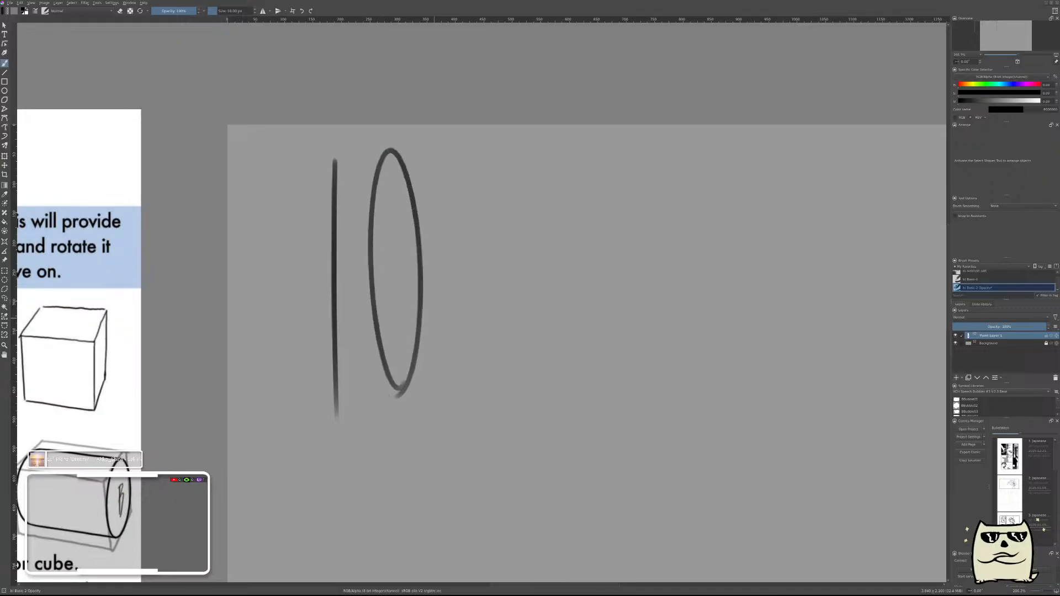
# - Add two upright ellipses to the right of the narrow one, each wider than the one before
pyautogui.moveTo(503, 285); pyautogui.dragTo(502, 317)
pyautogui.moveTo(469, 413)
pyautogui.mouseDown()
pyautogui.moveTo(489, 386)
pyautogui.moveTo(476, 406)
pyautogui.mouseUp()
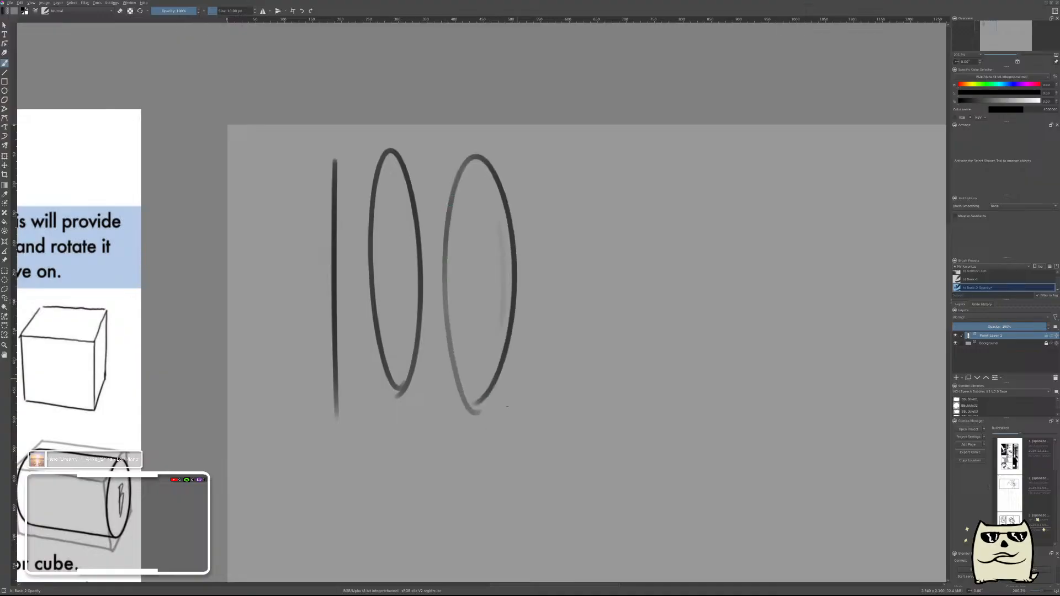
pyautogui.moveTo(596, 255); pyautogui.dragTo(520, 264)
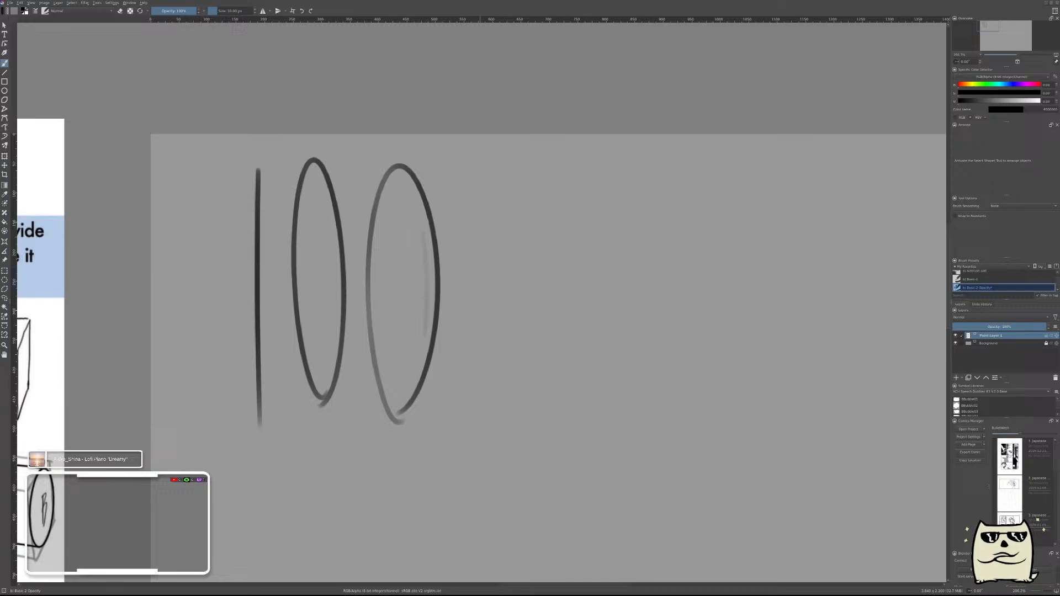
pyautogui.moveTo(515, 406)
pyautogui.mouseDown()
pyautogui.moveTo(576, 371)
pyautogui.moveTo(492, 408)
pyautogui.mouseUp()
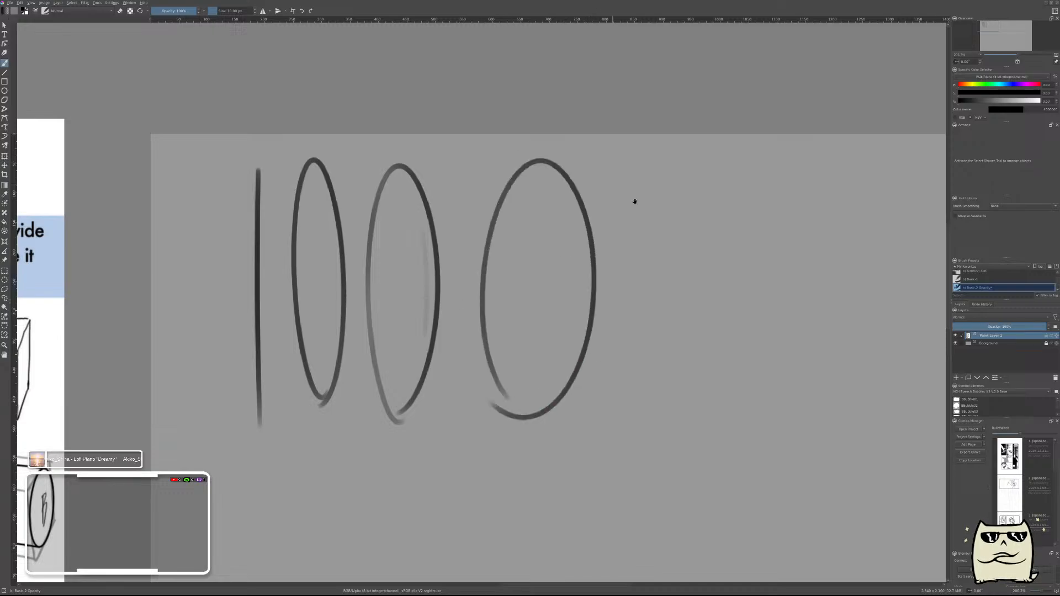
pyautogui.moveTo(691, 230); pyautogui.dragTo(568, 241)
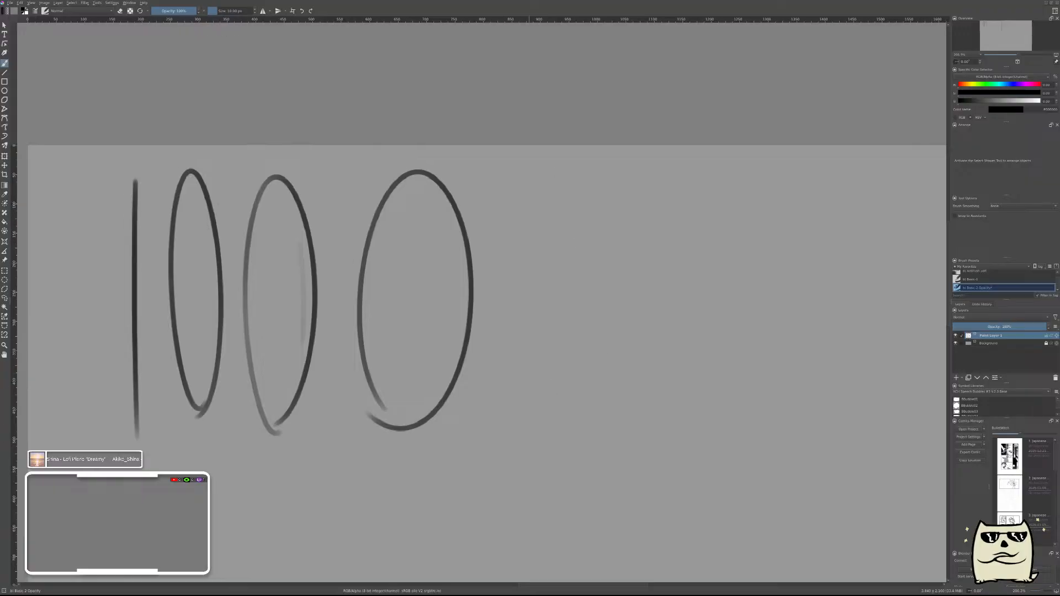
# - Continue the row with three more ellipses of similar height, widening each until the last is almost a circle
pyautogui.moveTo(639, 195)
pyautogui.mouseDown()
pyautogui.moveTo(640, 350)
pyautogui.moveTo(652, 204)
pyautogui.moveTo(658, 248)
pyautogui.mouseUp()
pyautogui.moveTo(693, 343)
pyautogui.mouseDown()
pyautogui.moveTo(571, 309)
pyautogui.moveTo(689, 322)
pyautogui.moveTo(682, 329)
pyautogui.moveTo(694, 303)
pyautogui.moveTo(624, 322)
pyautogui.moveTo(639, 320)
pyautogui.moveTo(533, 426)
pyautogui.mouseUp()
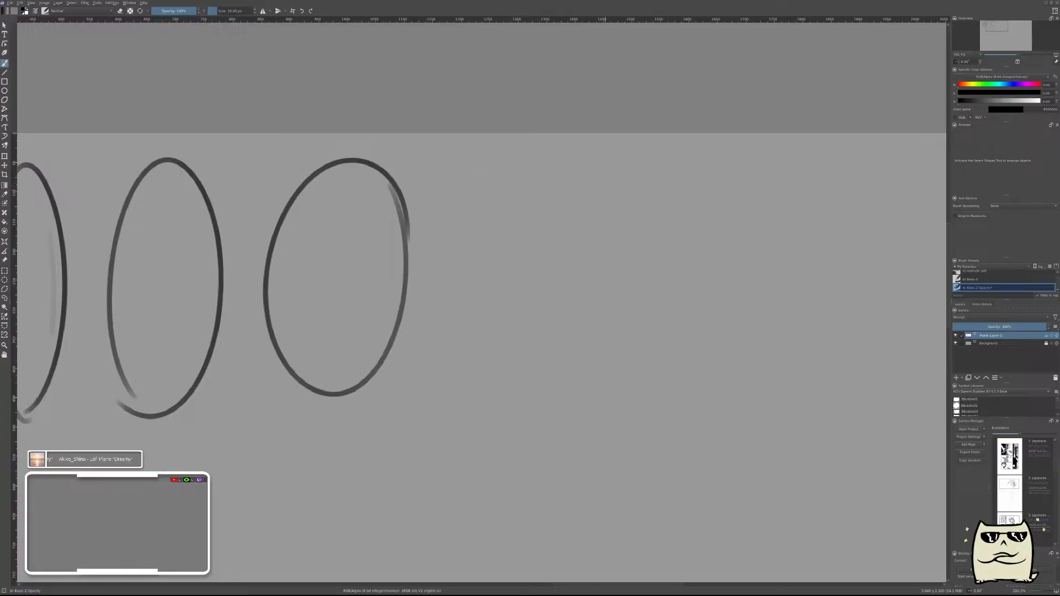
pyautogui.moveTo(634, 299)
pyautogui.mouseDown()
pyautogui.moveTo(502, 366)
pyautogui.moveTo(576, 381)
pyautogui.moveTo(492, 374)
pyautogui.moveTo(549, 398)
pyautogui.moveTo(534, 397)
pyautogui.mouseUp()
pyautogui.hotkey('ctrl', 'z')
pyautogui.moveTo(699, 339); pyautogui.dragTo(505, 384)
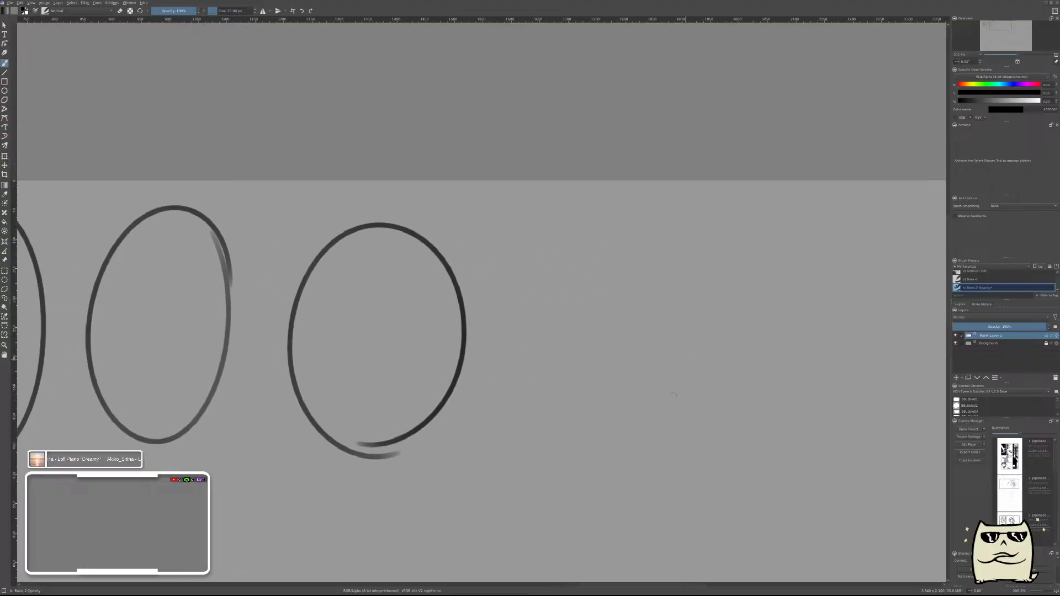
pyautogui.moveTo(699, 421)
pyautogui.mouseDown()
pyautogui.moveTo(547, 287)
pyautogui.moveTo(674, 439)
pyautogui.mouseUp()
pyautogui.moveTo(731, 411); pyautogui.dragTo(545, 416)
pyautogui.moveTo(683, 374); pyautogui.dragTo(644, 373)
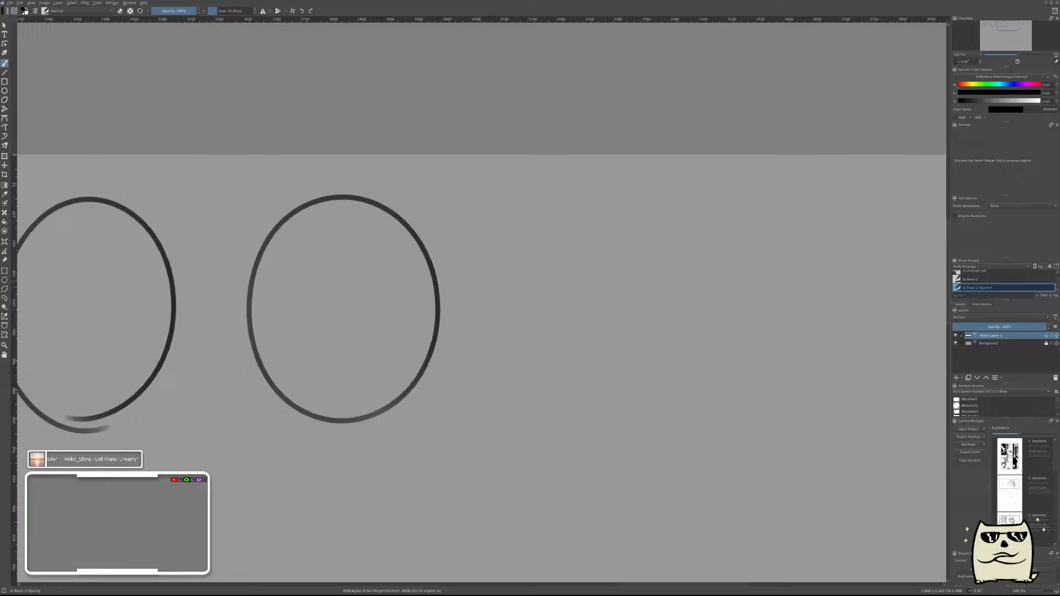
# - Draw three more upright ellipses to the right of the nearly round one, making each narrower than the one before
pyautogui.moveTo(544, 430)
pyautogui.mouseDown()
pyautogui.moveTo(533, 218)
pyautogui.moveTo(609, 371)
pyautogui.moveTo(526, 423)
pyautogui.mouseUp()
pyautogui.hotkey('ctrl', 'z')
pyautogui.moveTo(538, 217)
pyautogui.mouseDown()
pyautogui.moveTo(646, 362)
pyautogui.moveTo(513, 285)
pyautogui.moveTo(571, 201)
pyautogui.mouseUp()
pyautogui.moveTo(711, 380); pyautogui.dragTo(584, 387)
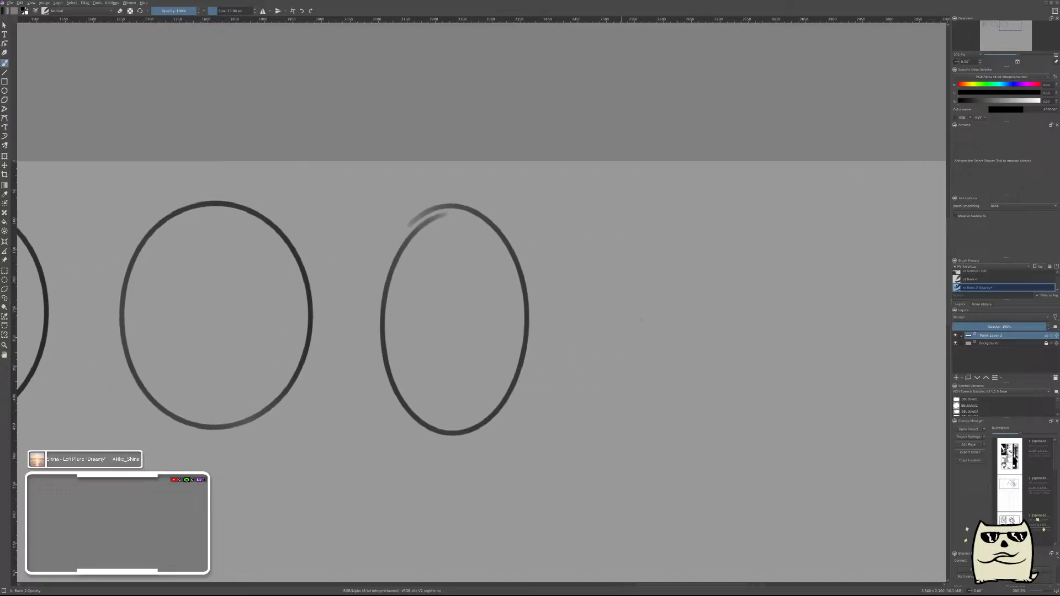
pyautogui.moveTo(696, 292); pyautogui.dragTo(698, 334)
pyautogui.moveTo(665, 414)
pyautogui.mouseDown()
pyautogui.moveTo(708, 325)
pyautogui.moveTo(641, 410)
pyautogui.mouseUp()
pyautogui.moveTo(735, 392); pyautogui.dragTo(566, 343)
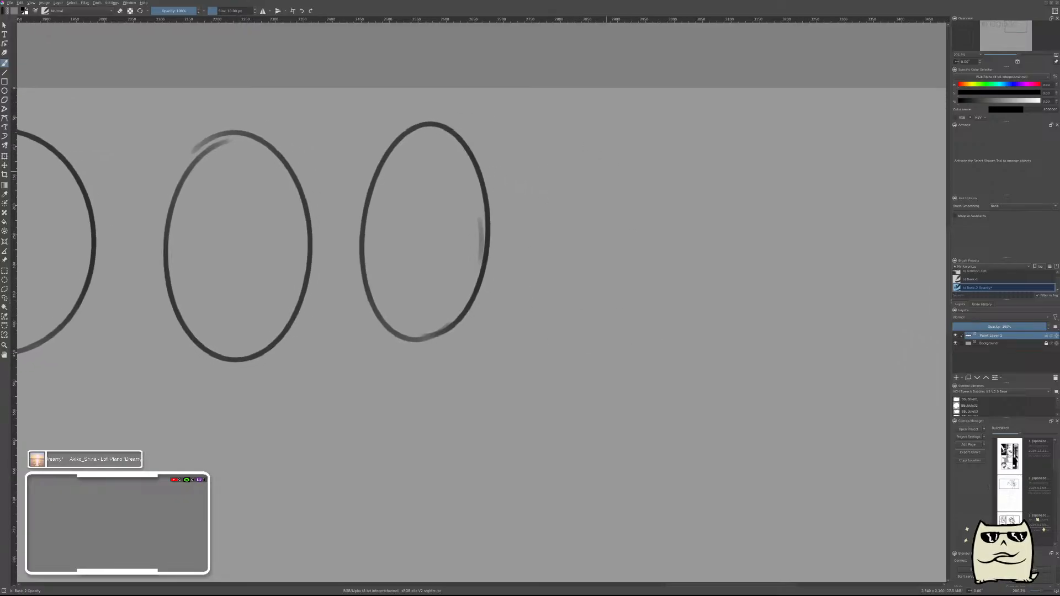
pyautogui.moveTo(539, 222)
pyautogui.mouseDown()
pyautogui.moveTo(609, 313)
pyautogui.moveTo(577, 344)
pyautogui.mouseUp()
pyautogui.moveTo(711, 336); pyautogui.dragTo(565, 277)
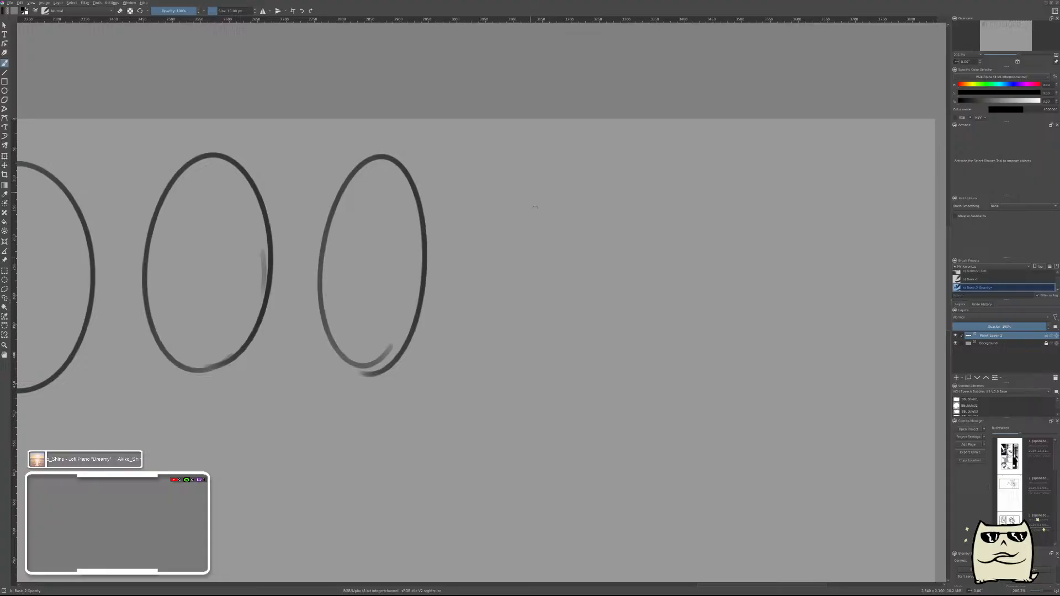
# - Add two more upright ellipses to the right end of the row, making each narrower than the one before
pyautogui.moveTo(491, 298)
pyautogui.mouseDown()
pyautogui.moveTo(540, 359)
pyautogui.moveTo(485, 244)
pyautogui.mouseUp()
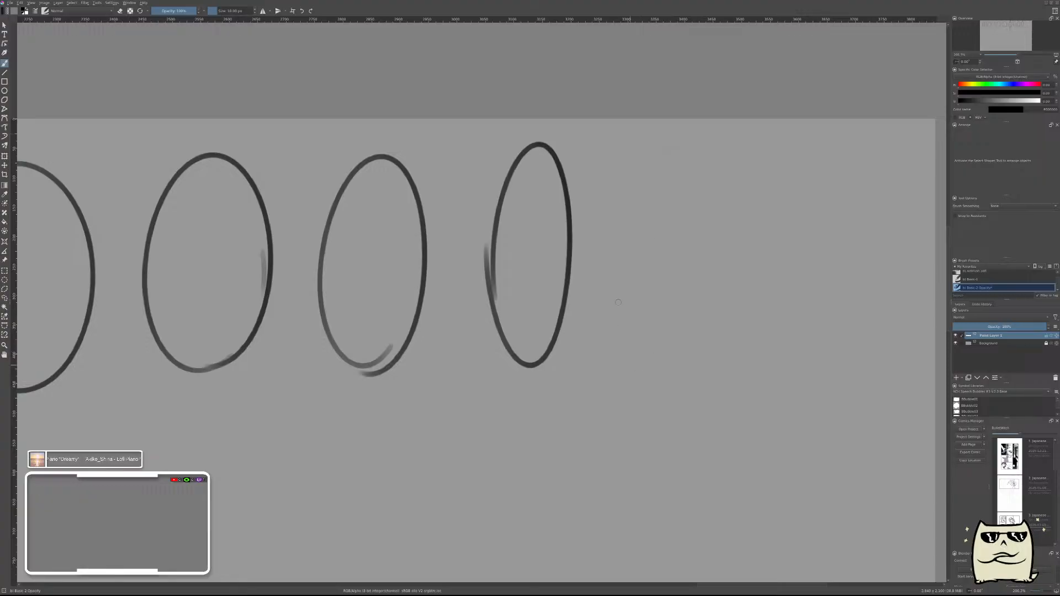
pyautogui.moveTo(620, 303); pyautogui.dragTo(614, 262)
pyautogui.moveTo(724, 331); pyautogui.dragTo(606, 345)
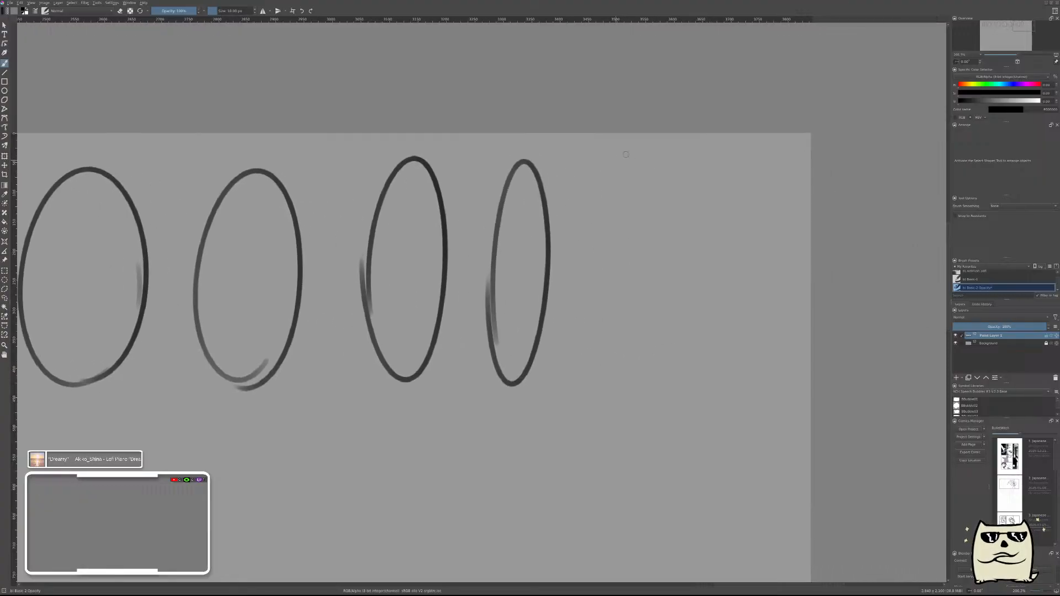
pyautogui.moveTo(644, 257); pyautogui.dragTo(643, 283)
pyautogui.moveTo(632, 371)
pyautogui.mouseDown()
pyautogui.moveTo(659, 327)
pyautogui.moveTo(645, 366)
pyautogui.mouseUp()
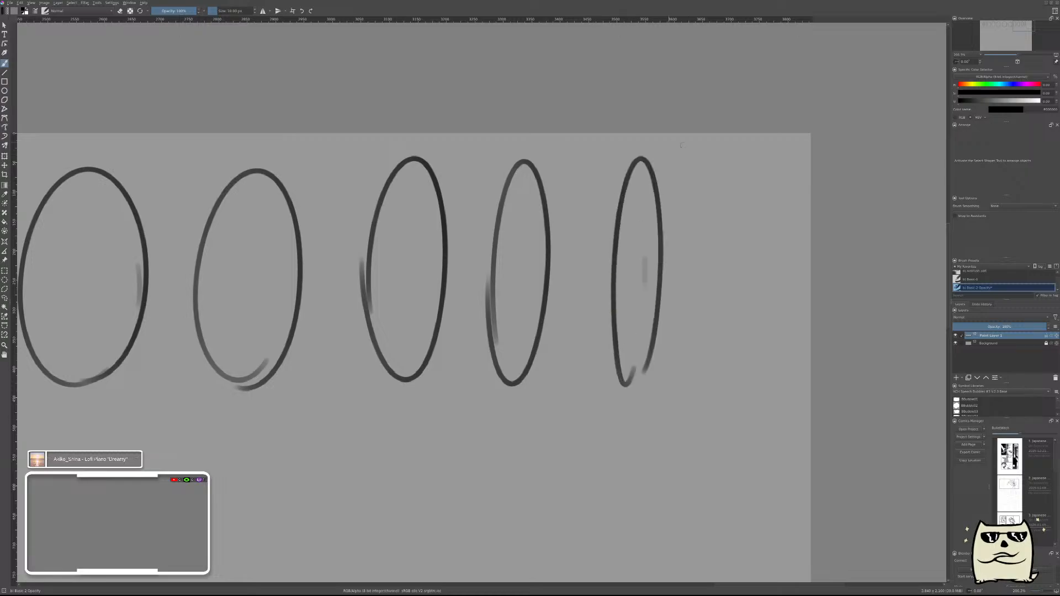
pyautogui.hotkey('ctrl', 'z')
pyautogui.hotkey('ctrl', 'z')
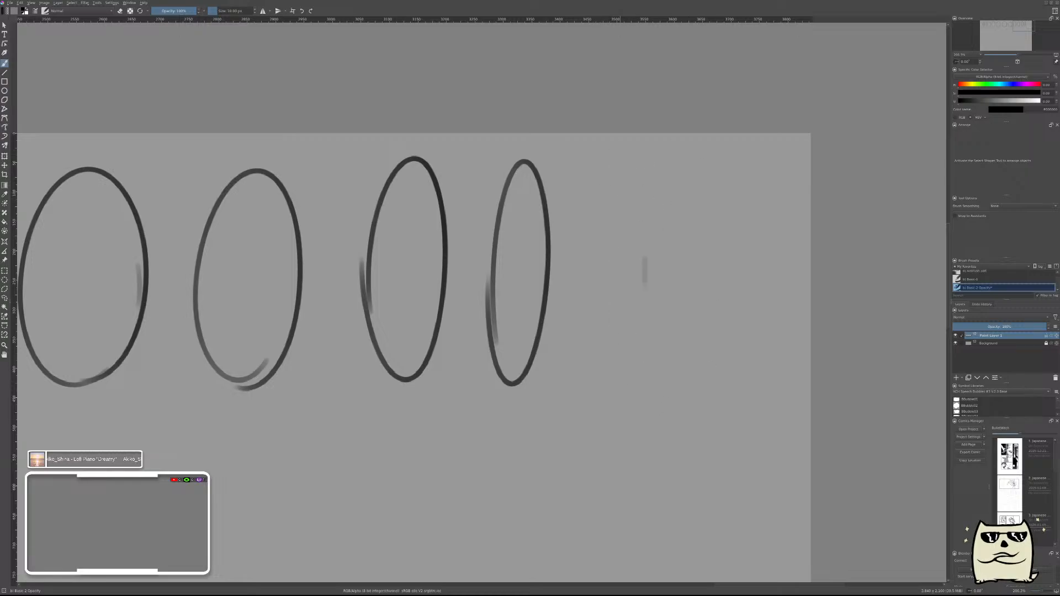
# - Finish the first row with two very narrow upright ellipses and a closing vertical line near the canvas's right edge
pyautogui.moveTo(636, 251)
pyautogui.mouseDown()
pyautogui.moveTo(605, 332)
pyautogui.moveTo(634, 315)
pyautogui.mouseUp()
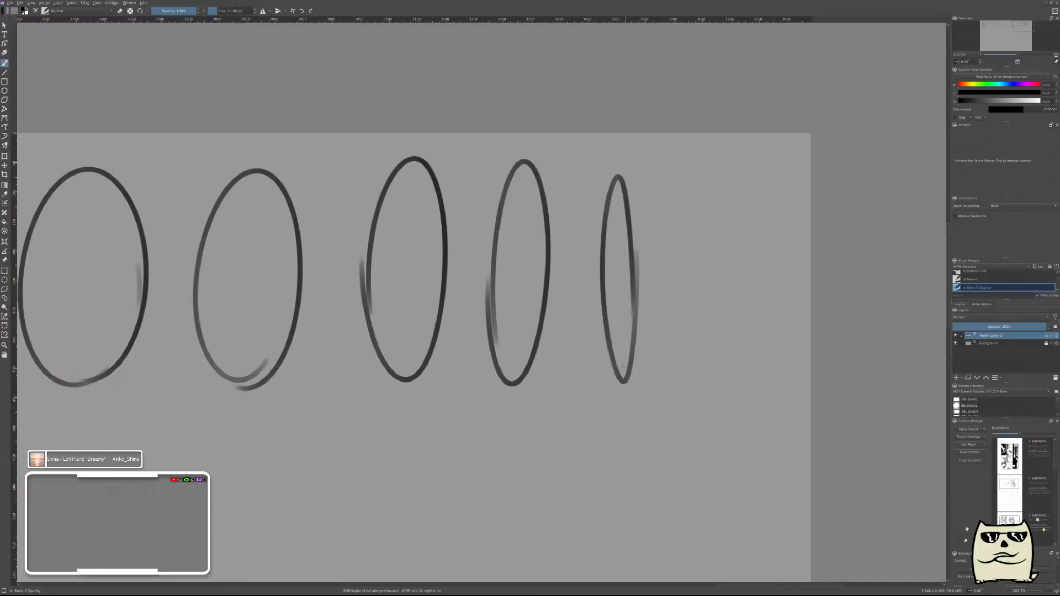
pyautogui.moveTo(713, 180)
pyautogui.mouseDown()
pyautogui.moveTo(713, 343)
pyautogui.moveTo(711, 257)
pyautogui.mouseUp()
pyautogui.hotkey('ctrl', 'z')
pyautogui.moveTo(693, 206)
pyautogui.mouseDown()
pyautogui.moveTo(688, 366)
pyautogui.moveTo(694, 300)
pyautogui.mouseUp()
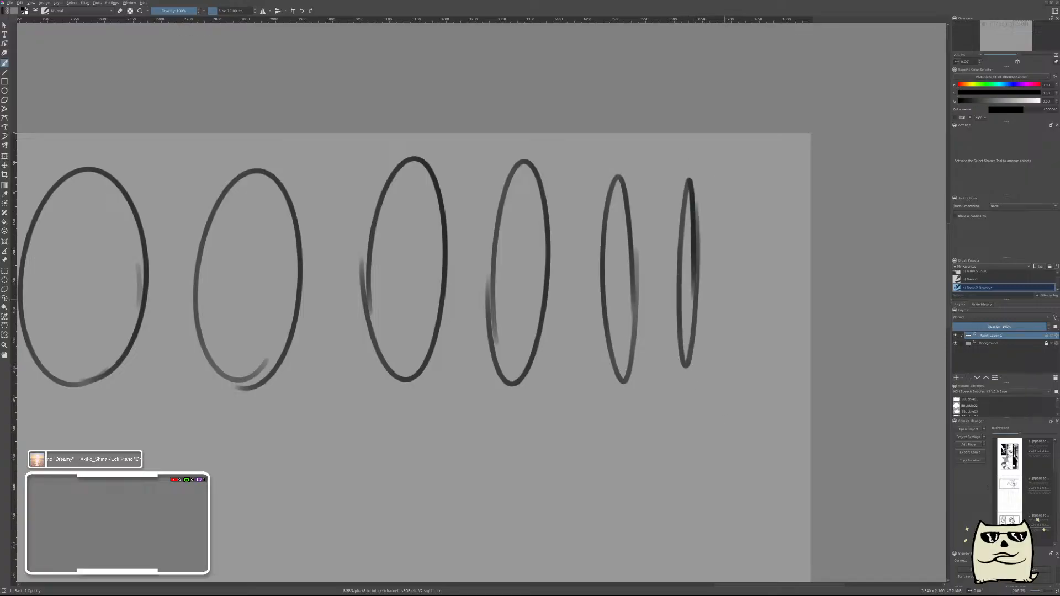
pyautogui.moveTo(740, 183)
pyautogui.mouseDown()
pyautogui.moveTo(747, 391)
pyautogui.moveTo(734, 438)
pyautogui.moveTo(663, 434)
pyautogui.moveTo(688, 406)
pyautogui.moveTo(687, 380)
pyautogui.moveTo(672, 399)
pyautogui.moveTo(656, 396)
pyautogui.mouseUp()
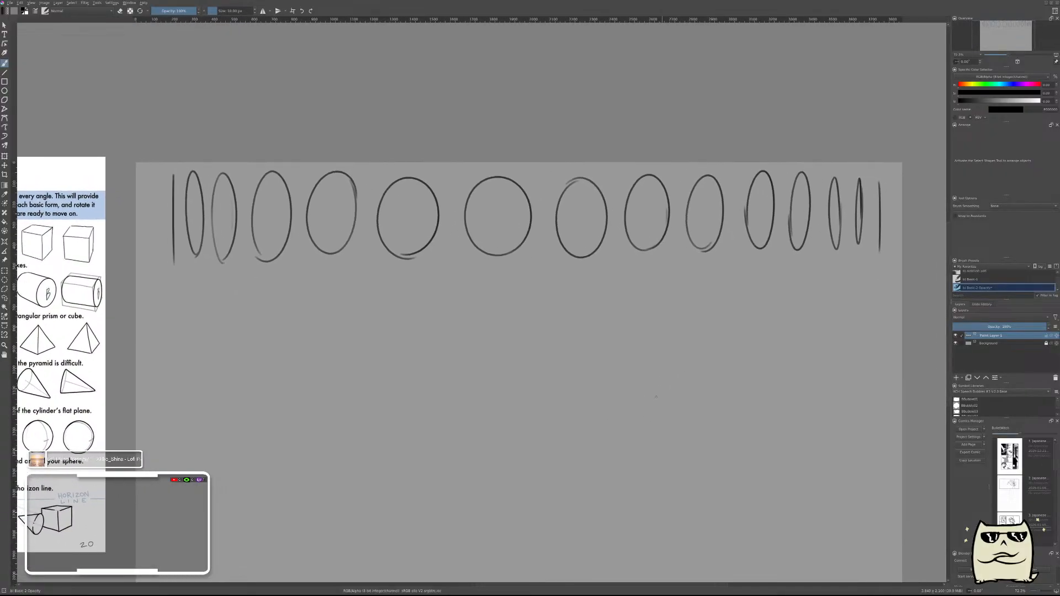
# - Start a second row below the first with a vertical line, a narrow upright ellipse and a wider one
pyautogui.moveTo(656, 396); pyautogui.dragTo(554, 317)
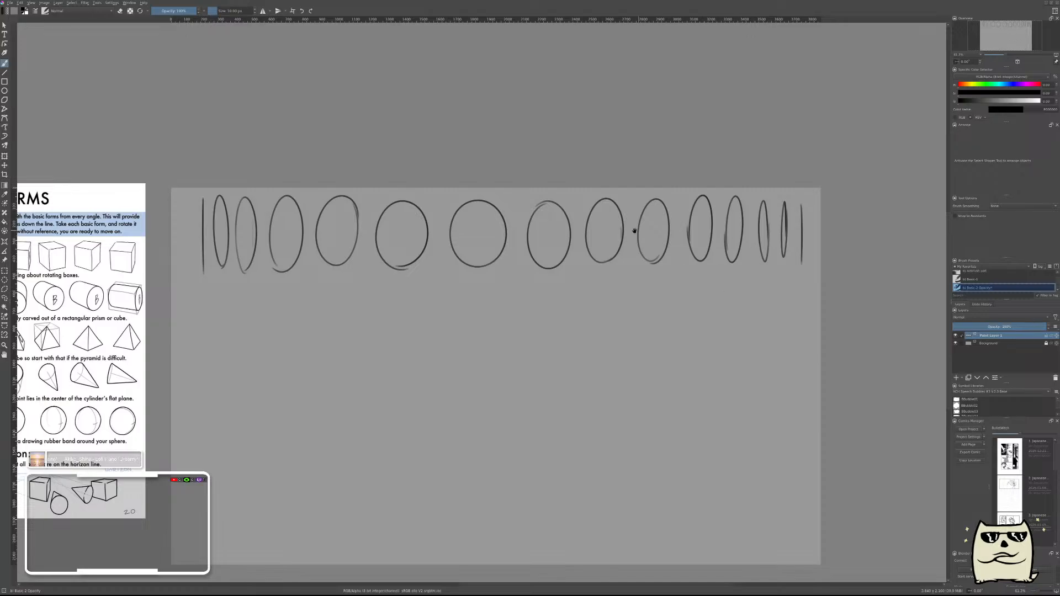
pyautogui.moveTo(692, 258); pyautogui.dragTo(522, 316)
pyautogui.moveTo(418, 163); pyautogui.dragTo(425, 393)
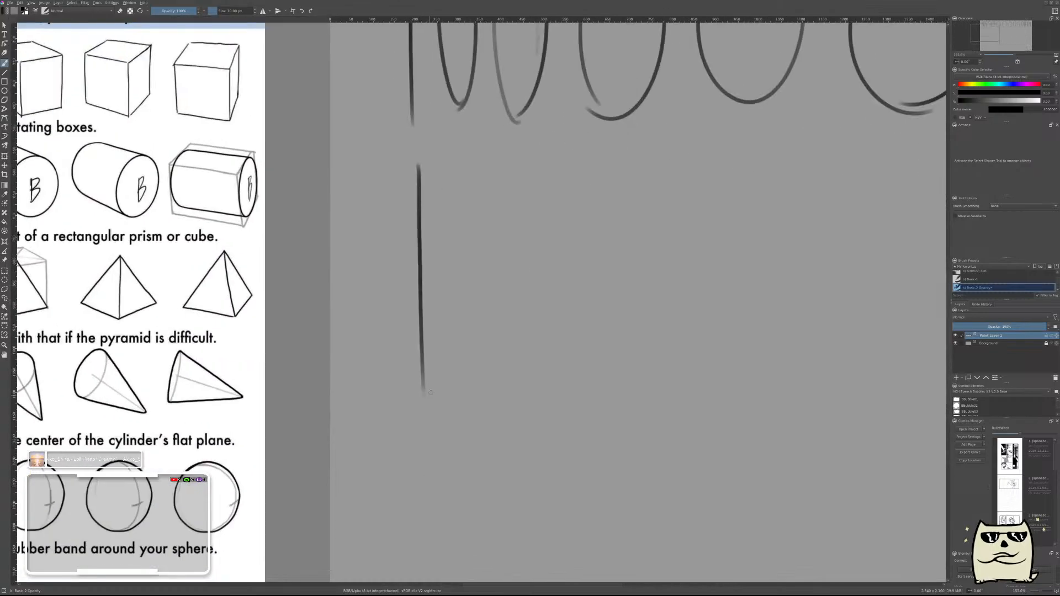
pyautogui.moveTo(493, 161)
pyautogui.mouseDown()
pyautogui.moveTo(466, 309)
pyautogui.moveTo(493, 162)
pyautogui.mouseUp()
pyautogui.moveTo(620, 158)
pyautogui.mouseDown()
pyautogui.moveTo(627, 367)
pyautogui.moveTo(580, 359)
pyautogui.mouseUp()
pyautogui.moveTo(697, 325); pyautogui.dragTo(485, 374)
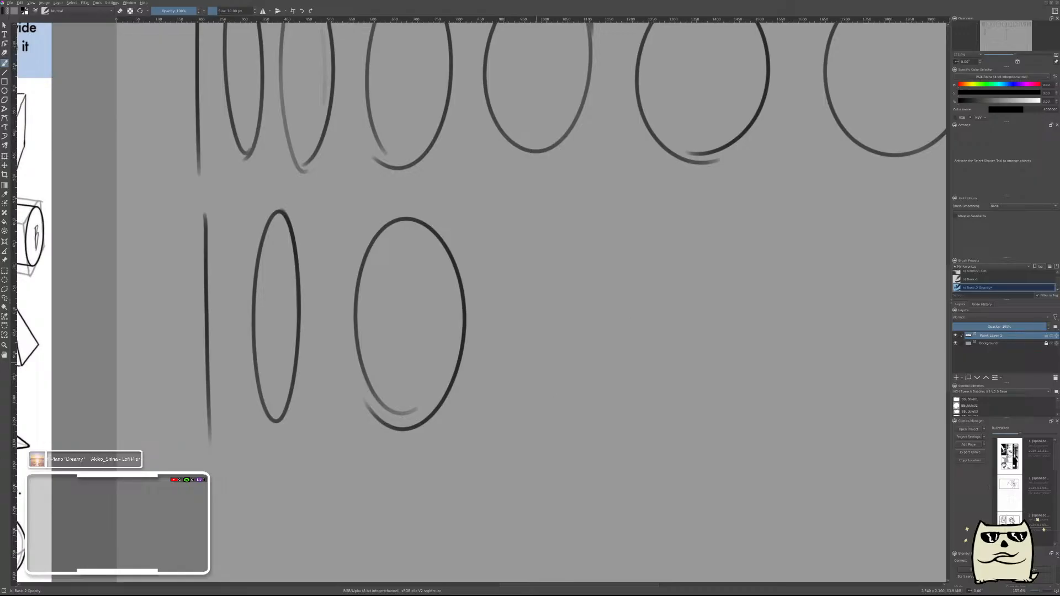
# - Continue the second row with a nearly round ellipse and a narrower upright ellipse to its right
pyautogui.moveTo(543, 359)
pyautogui.mouseDown()
pyautogui.moveTo(572, 388)
pyautogui.moveTo(572, 411)
pyautogui.moveTo(419, 365)
pyautogui.mouseUp()
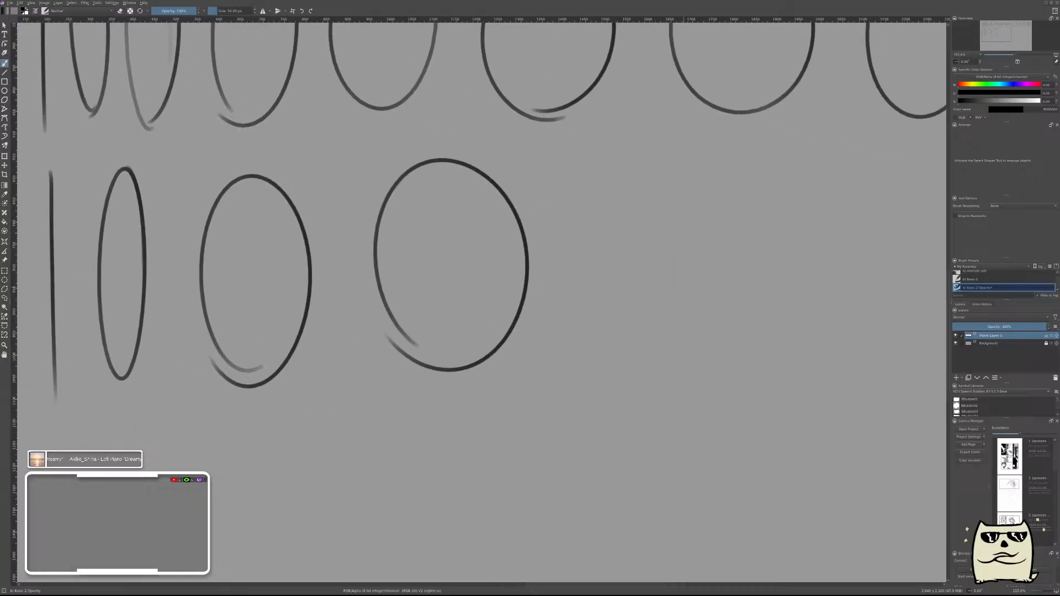
pyautogui.moveTo(575, 210); pyautogui.dragTo(580, 196)
pyautogui.moveTo(602, 350); pyautogui.dragTo(635, 334)
pyautogui.moveTo(710, 282); pyautogui.dragTo(627, 272)
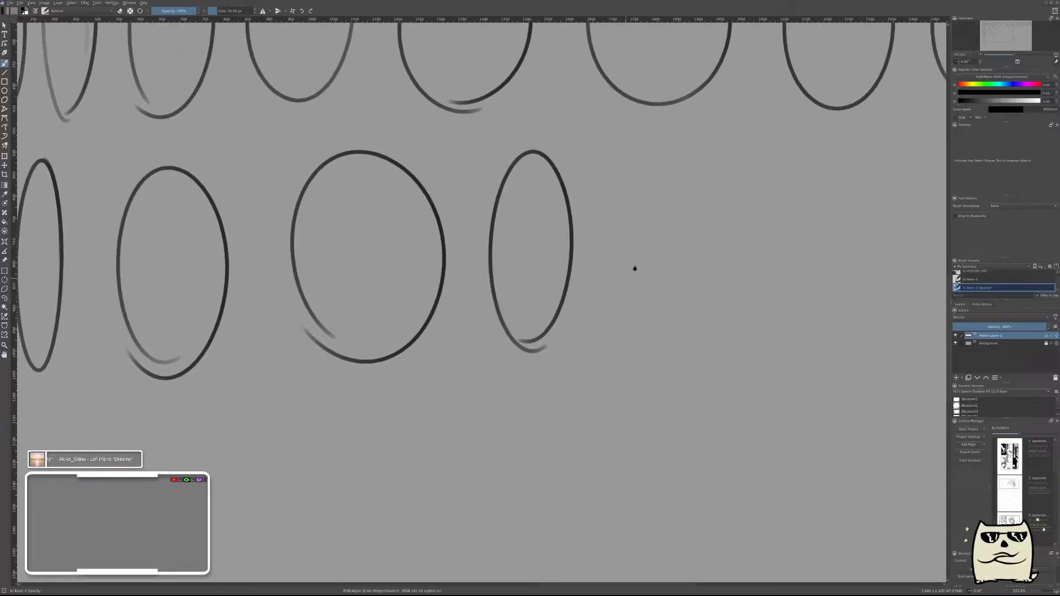
pyautogui.moveTo(635, 182)
pyautogui.mouseDown()
pyautogui.moveTo(635, 335)
pyautogui.moveTo(648, 163)
pyautogui.mouseUp()
pyautogui.moveTo(627, 276); pyautogui.dragTo(644, 337)
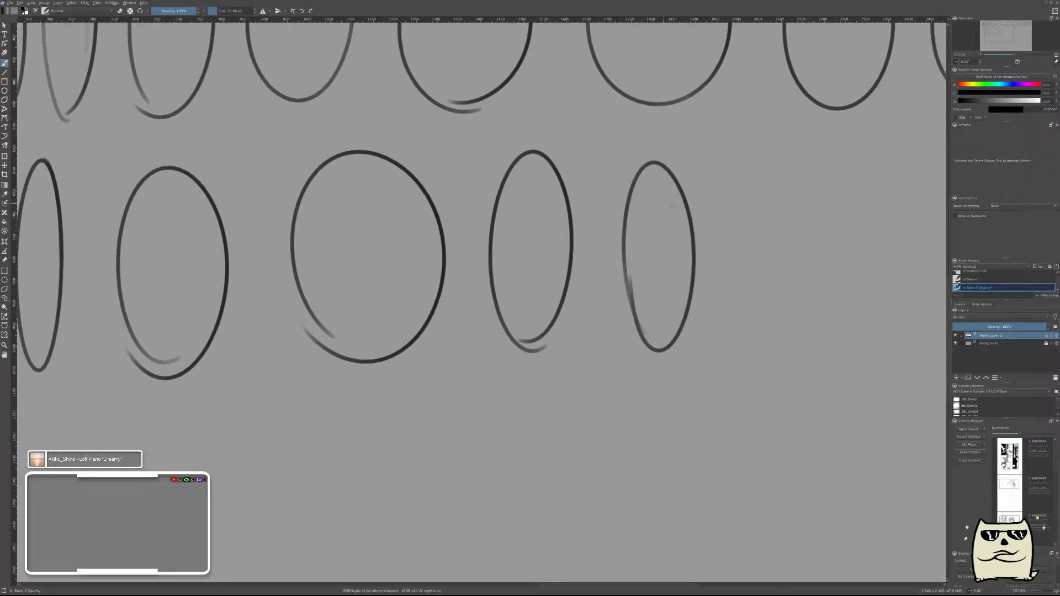
pyautogui.moveTo(618, 384)
pyautogui.mouseDown()
pyautogui.moveTo(767, 334)
pyautogui.moveTo(624, 380)
pyautogui.mouseUp()
pyautogui.moveTo(790, 368); pyautogui.dragTo(698, 391)
pyautogui.hotkey('ctrl', 'z')
pyautogui.hotkey('ctrl', 'z')
# - Finish the second row with one narrow upright ellipse and a closing vertical line
pyautogui.moveTo(598, 169)
pyautogui.mouseDown()
pyautogui.moveTo(606, 356)
pyautogui.moveTo(597, 169)
pyautogui.mouseUp()
pyautogui.moveTo(625, 289); pyautogui.dragTo(614, 344)
pyautogui.moveTo(682, 162); pyautogui.dragTo(680, 381)
pyautogui.scroll(-5, 760, 372)
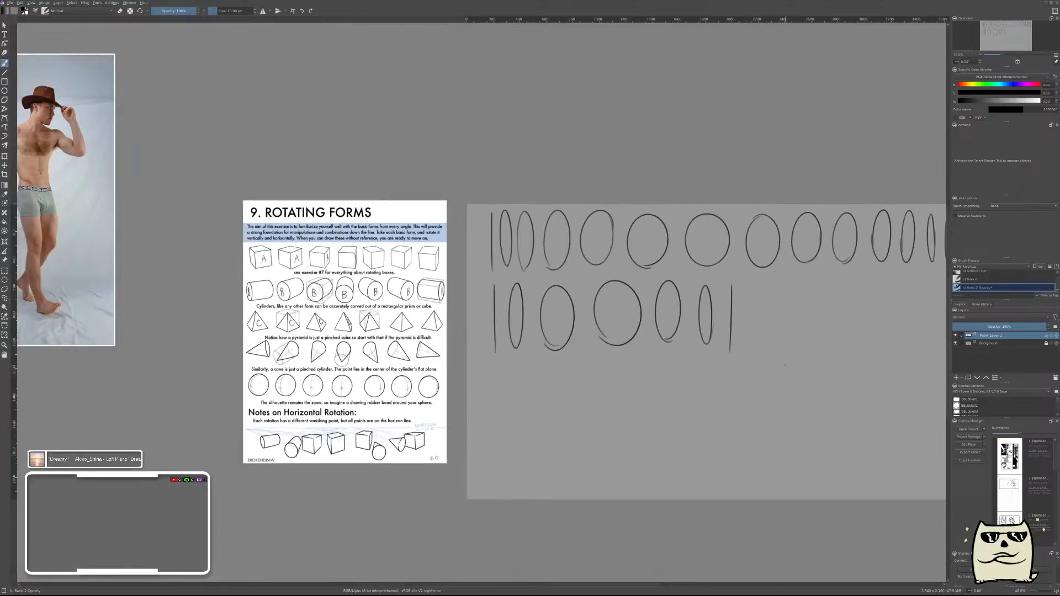
pyautogui.moveTo(688, 413); pyautogui.dragTo(559, 346)
pyautogui.scroll(5, 559, 346)
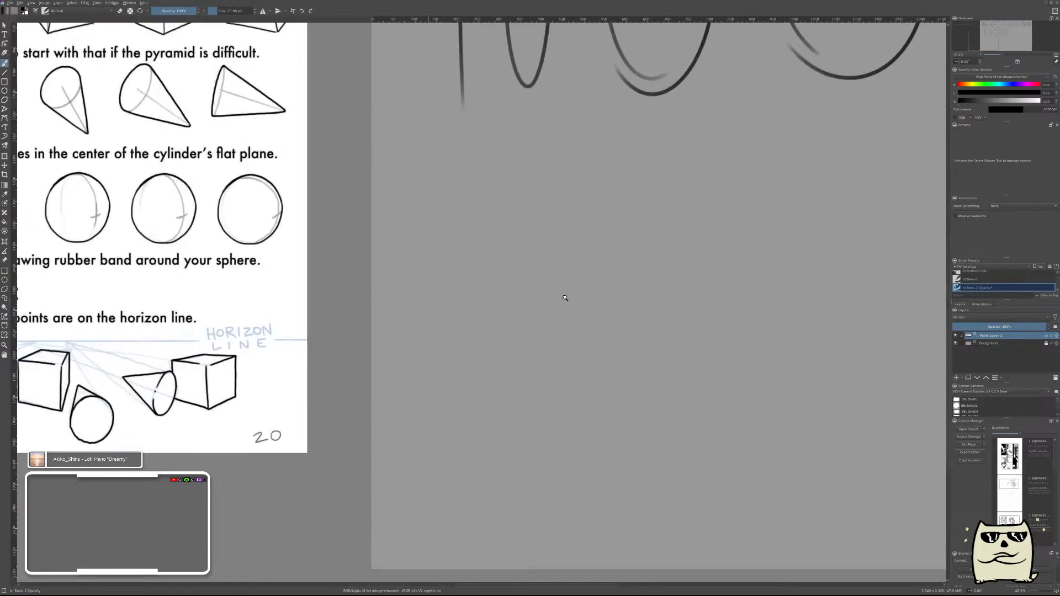
pyautogui.scroll(-6, 589, 265)
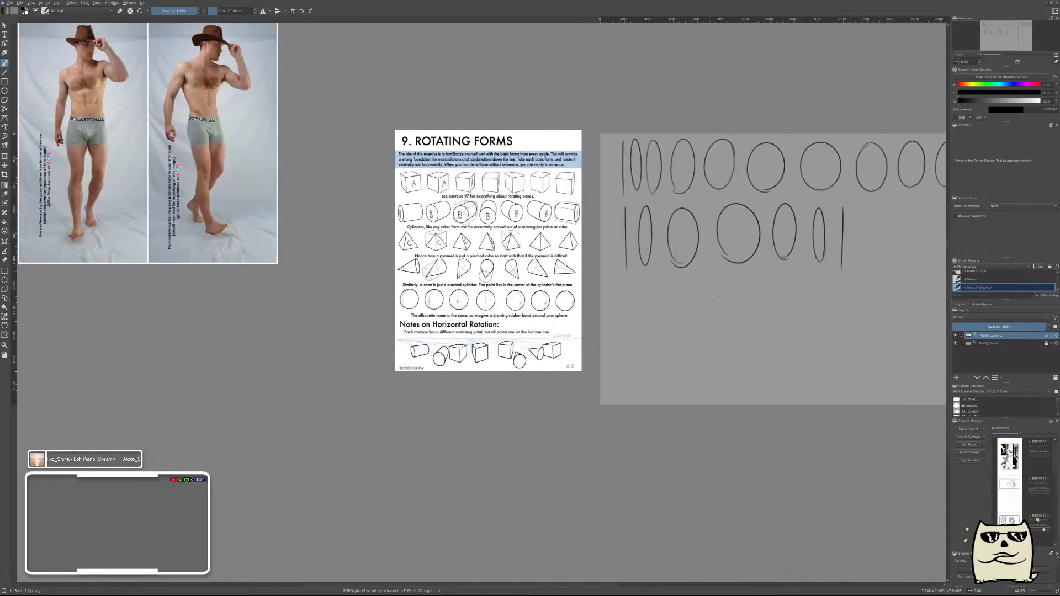
pyautogui.scroll(4, 626, 267)
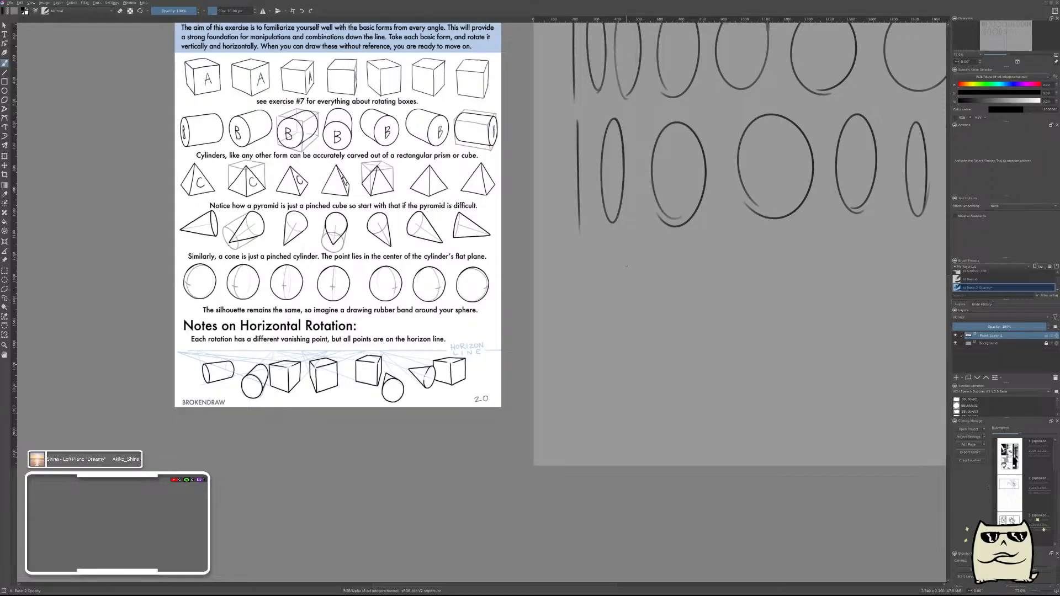
pyautogui.scroll(3, 611, 303)
pyautogui.scroll(-3, 627, 291)
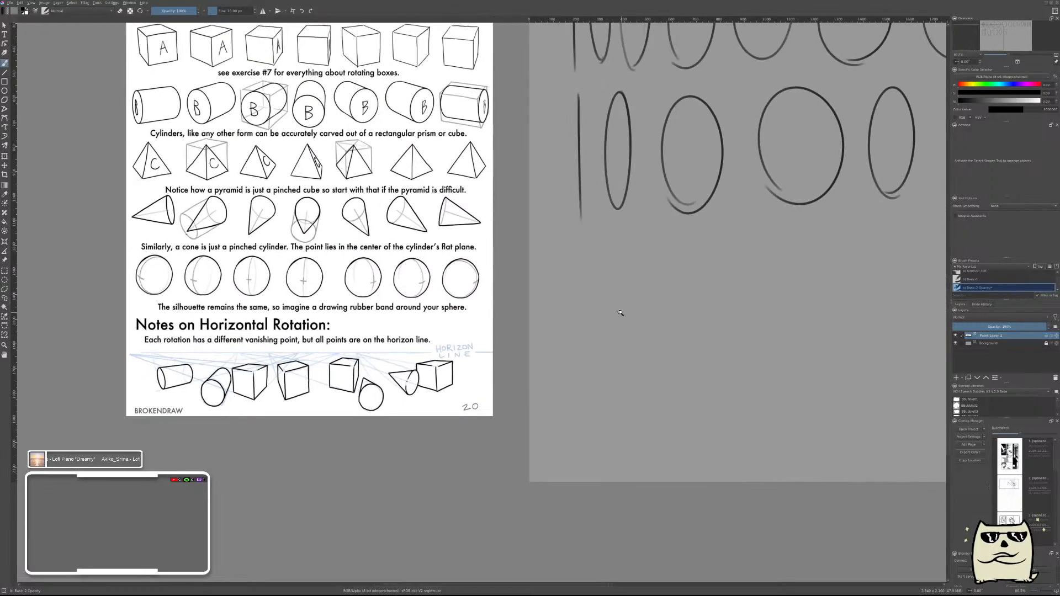
# - Start a third row below the second with a vertical line and three upright ellipses, each wider than the one before
pyautogui.scroll(3, 580, 402)
pyautogui.moveTo(562, 212); pyautogui.dragTo(566, 412)
pyautogui.moveTo(653, 335); pyautogui.dragTo(572, 313)
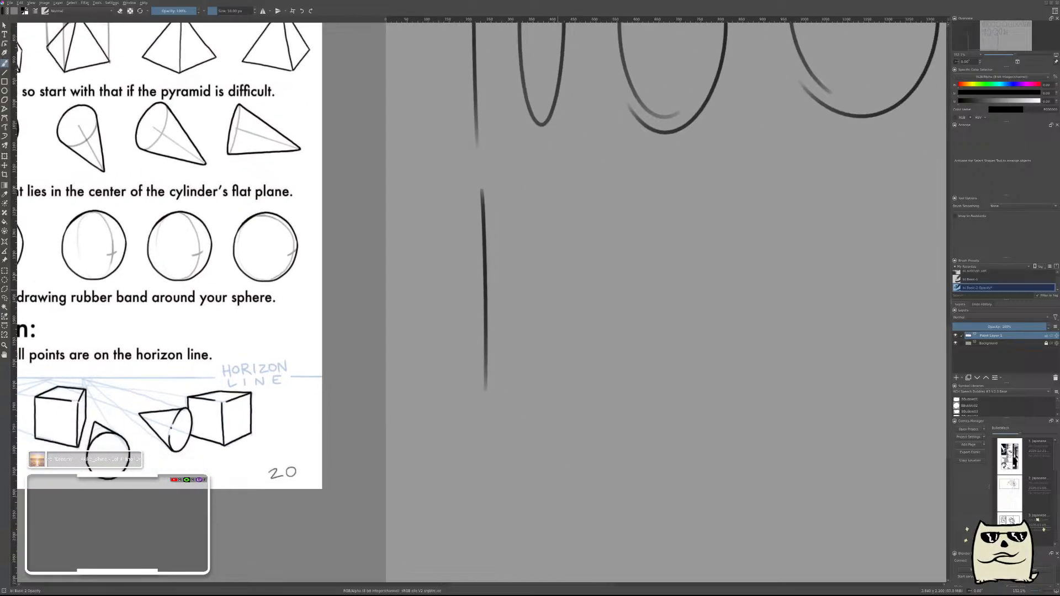
pyautogui.moveTo(540, 216)
pyautogui.mouseDown()
pyautogui.moveTo(537, 387)
pyautogui.moveTo(551, 309)
pyautogui.moveTo(588, 343)
pyautogui.mouseUp()
pyautogui.moveTo(680, 387); pyautogui.dragTo(522, 406)
pyautogui.moveTo(647, 271)
pyautogui.mouseDown()
pyautogui.moveTo(579, 397)
pyautogui.moveTo(645, 362)
pyautogui.mouseUp()
pyautogui.moveTo(722, 348); pyautogui.dragTo(549, 347)
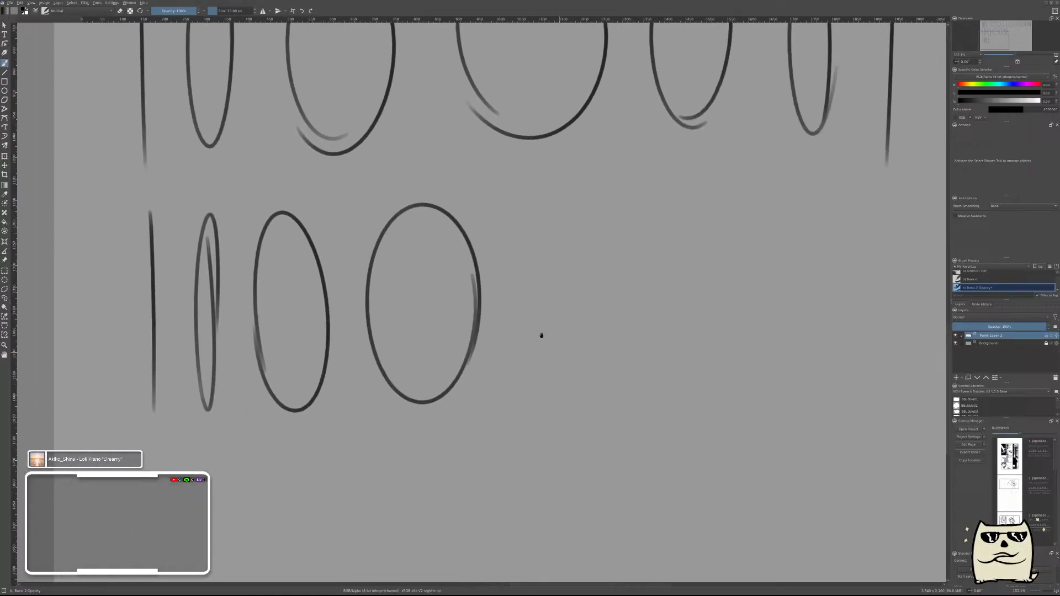
# - Continue the third row with a large, nearly round ellipse and a narrower upright ellipse beside it
pyautogui.moveTo(591, 190)
pyautogui.mouseDown()
pyautogui.moveTo(518, 340)
pyautogui.moveTo(589, 192)
pyautogui.mouseUp()
pyautogui.moveTo(595, 197)
pyautogui.mouseDown()
pyautogui.moveTo(643, 260)
pyautogui.moveTo(510, 312)
pyautogui.moveTo(663, 381)
pyautogui.moveTo(547, 300)
pyautogui.mouseUp()
pyautogui.hotkey('ctrl', 'z')
pyautogui.hotkey('ctrl', 'z')
pyautogui.moveTo(633, 239); pyautogui.dragTo(579, 400)
pyautogui.moveTo(552, 366); pyautogui.dragTo(580, 402)
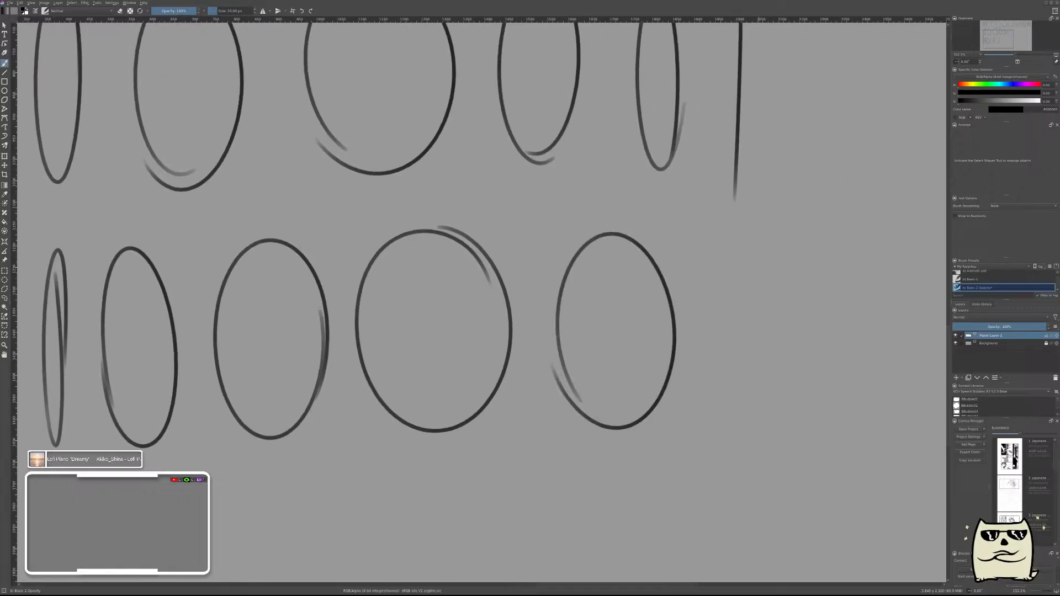
# - Finish the third row with a narrower ellipse, a very thin ellipse and a closing vertical line
pyautogui.moveTo(713, 293); pyautogui.dragTo(713, 290)
pyautogui.moveTo(780, 298); pyautogui.dragTo(773, 370)
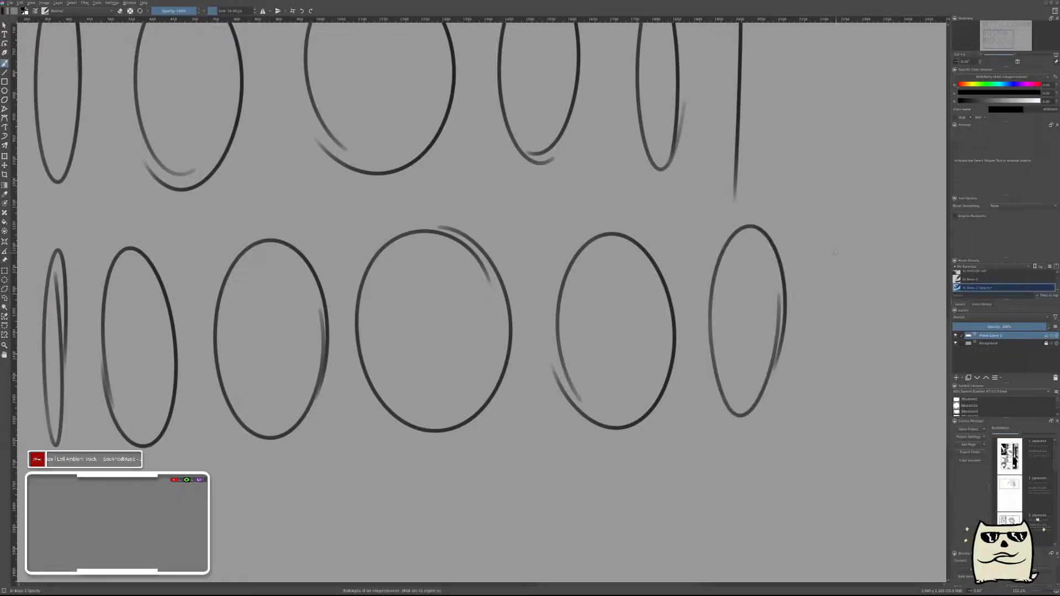
pyautogui.moveTo(831, 239); pyautogui.dragTo(835, 440)
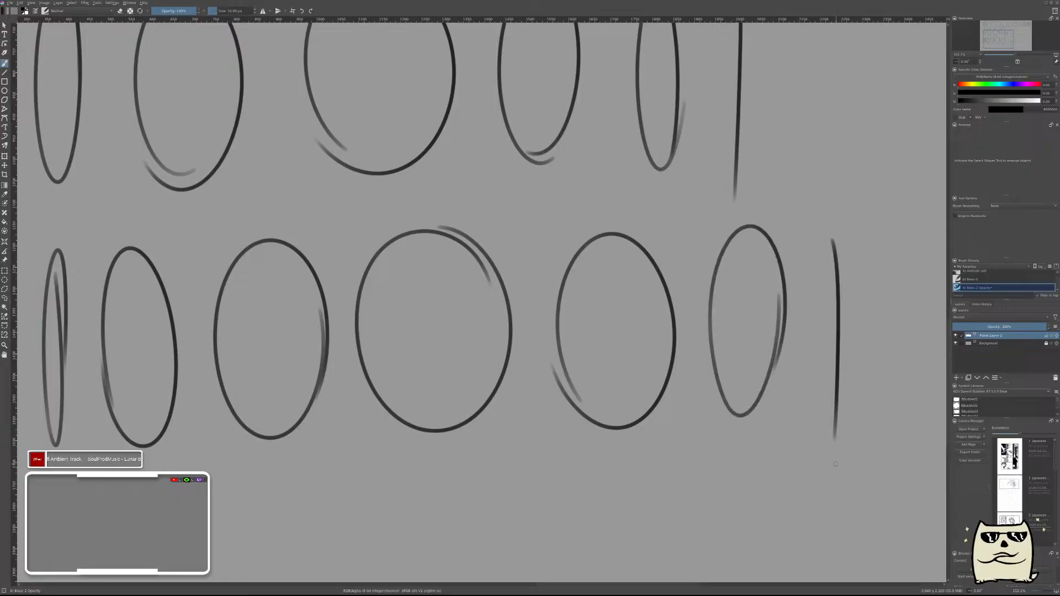
pyautogui.moveTo(658, 377)
pyautogui.mouseDown()
pyautogui.moveTo(627, 438)
pyautogui.moveTo(632, 422)
pyautogui.moveTo(705, 381)
pyautogui.moveTo(735, 330)
pyautogui.mouseUp()
pyautogui.hotkey('ctrl', 'z')
pyautogui.moveTo(790, 191)
pyautogui.mouseDown()
pyautogui.moveTo(791, 169)
pyautogui.moveTo(791, 259)
pyautogui.mouseUp()
pyautogui.moveTo(842, 184)
pyautogui.mouseDown()
pyautogui.moveTo(841, 380)
pyautogui.moveTo(826, 446)
pyautogui.moveTo(836, 409)
pyautogui.moveTo(827, 400)
pyautogui.moveTo(823, 436)
pyautogui.moveTo(812, 425)
pyautogui.moveTo(821, 393)
pyautogui.mouseUp()
# - Add a new paint layer and hide the layer that holds the rows of ellipses
pyautogui.press('Insert')
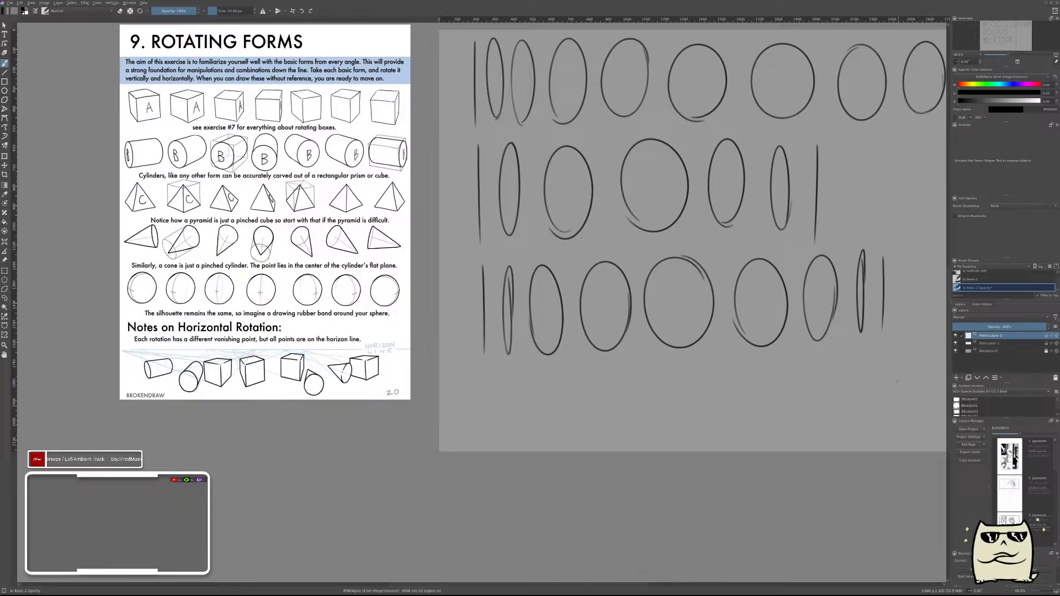
pyautogui.click(956, 343)
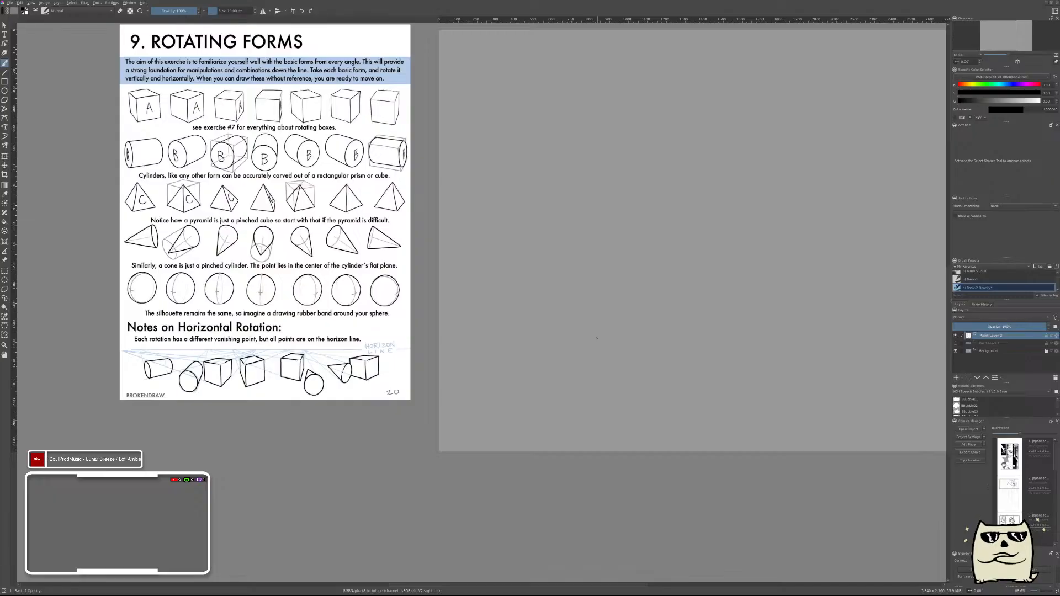
# - Draw seven long, roughly parallel lines, steep and leaning slightly, near the canvas's upper-left corner
pyautogui.moveTo(602, 186); pyautogui.dragTo(618, 383)
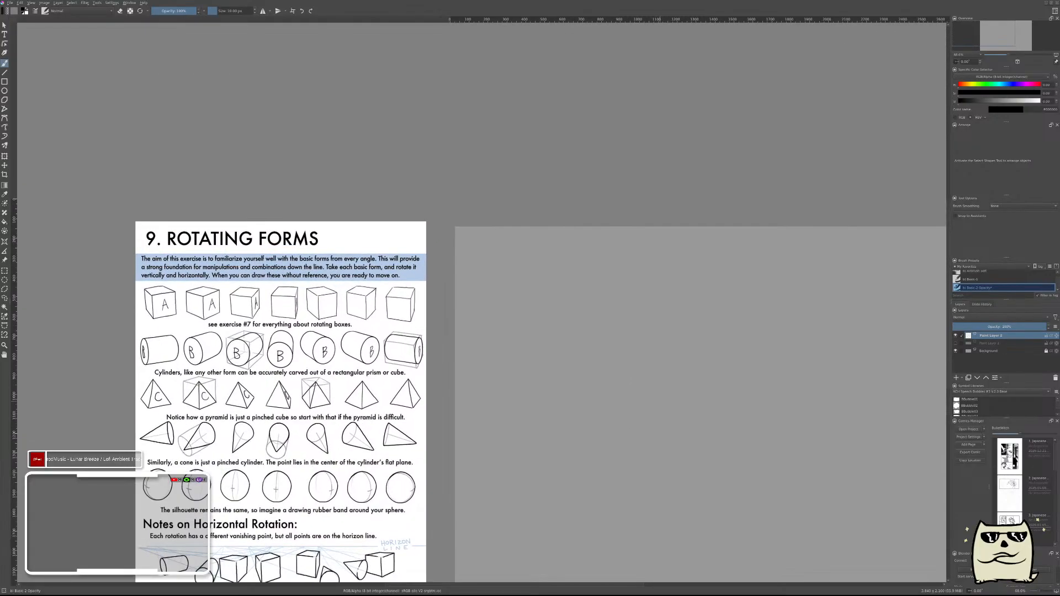
pyautogui.moveTo(507, 307); pyautogui.dragTo(586, 418)
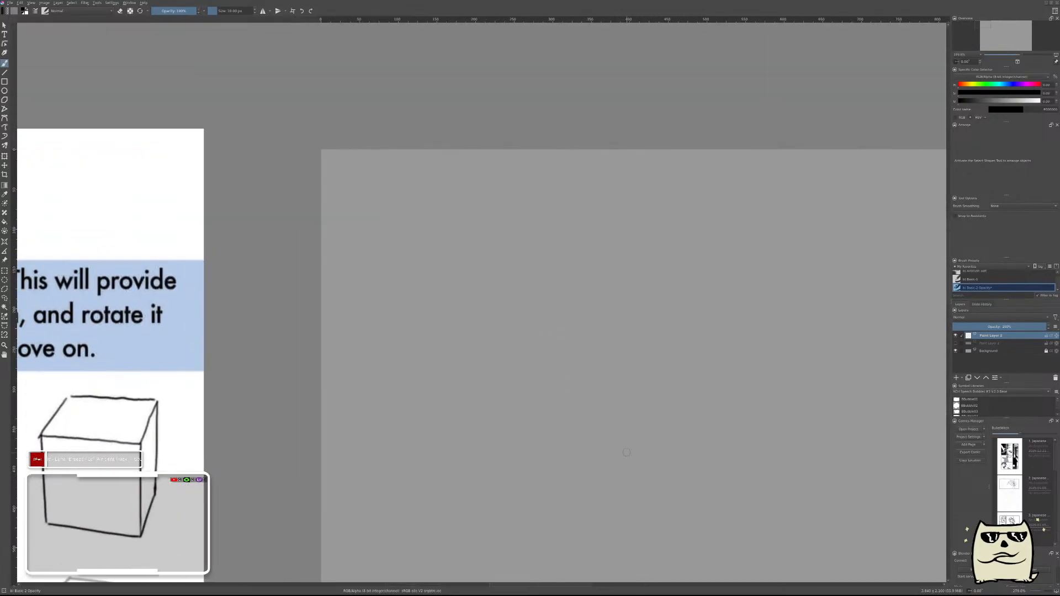
pyautogui.moveTo(380, 179); pyautogui.dragTo(396, 475)
pyautogui.hotkey('ctrl', 'z')
pyautogui.moveTo(372, 178); pyautogui.dragTo(393, 500)
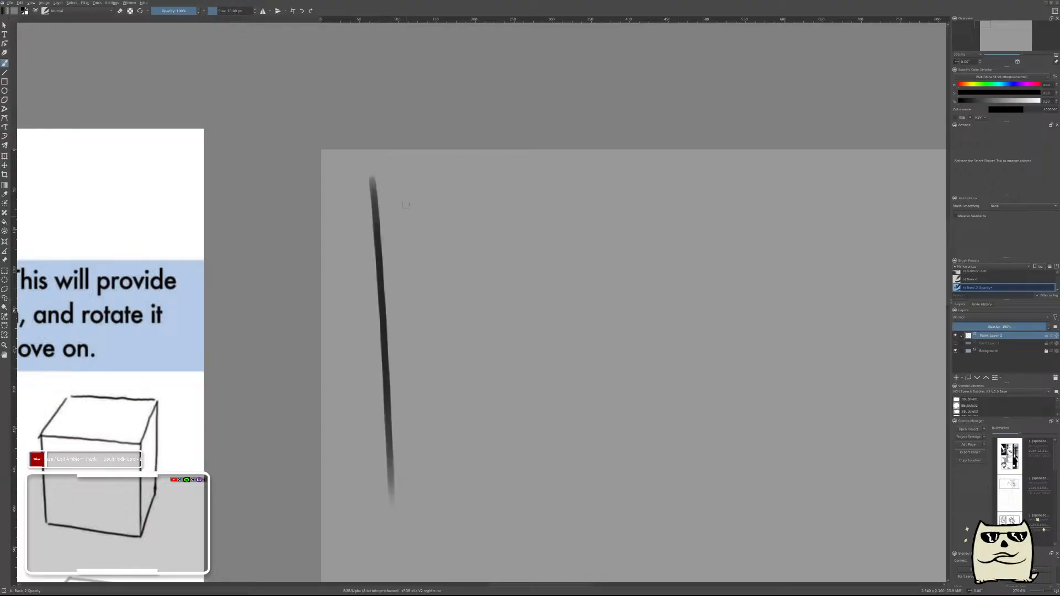
pyautogui.moveTo(395, 176); pyautogui.dragTo(424, 529)
pyautogui.moveTo(413, 173); pyautogui.dragTo(442, 504)
pyautogui.moveTo(431, 172); pyautogui.dragTo(468, 511)
pyautogui.moveTo(449, 165); pyautogui.dragTo(488, 489)
pyautogui.moveTo(468, 163); pyautogui.dragTo(518, 517)
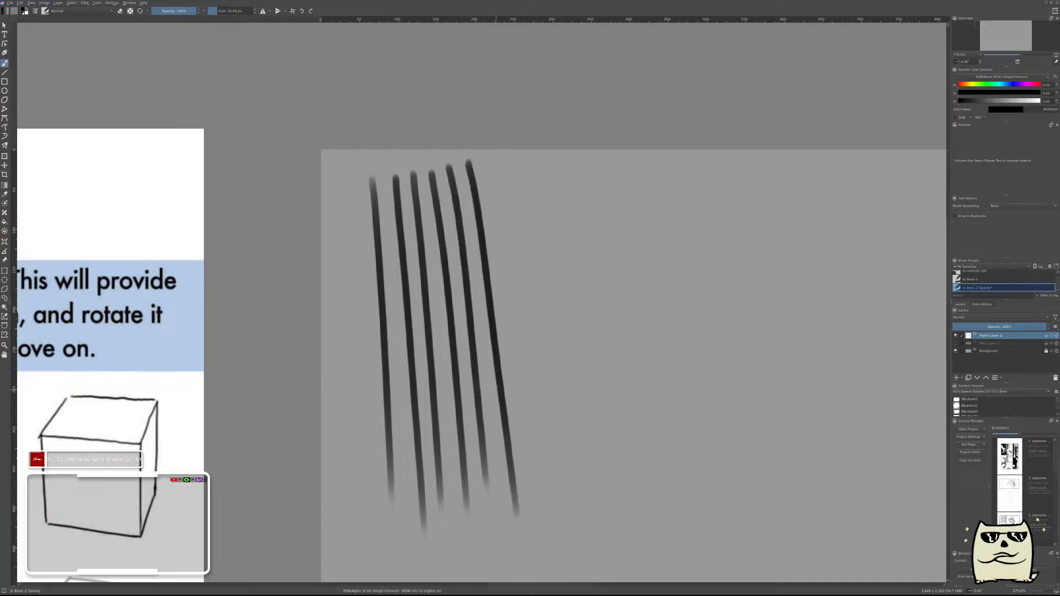
pyautogui.moveTo(484, 162); pyautogui.dragTo(546, 511)
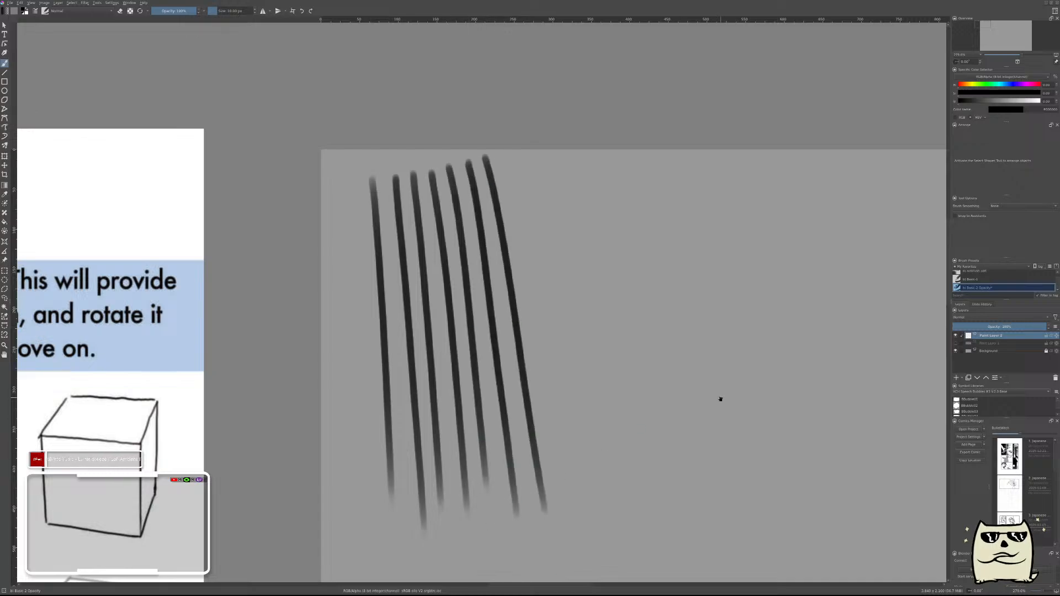
# - Draw eleven parallel diagonal lines running down to the left, beside the steep lines and growing longer toward the right
pyautogui.moveTo(720, 400); pyautogui.dragTo(703, 346)
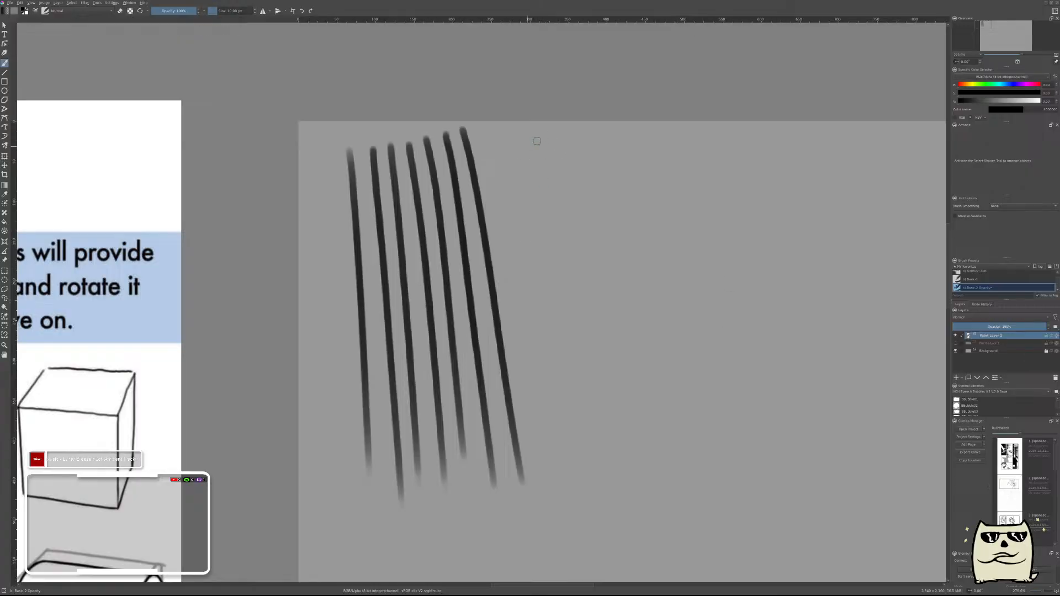
pyautogui.moveTo(552, 134); pyautogui.dragTo(481, 194)
pyautogui.moveTo(578, 135)
pyautogui.mouseDown()
pyautogui.moveTo(486, 209)
pyautogui.moveTo(575, 159)
pyautogui.moveTo(490, 234)
pyautogui.mouseUp()
pyautogui.moveTo(631, 135)
pyautogui.mouseDown()
pyautogui.moveTo(502, 252)
pyautogui.moveTo(653, 142)
pyautogui.moveTo(487, 298)
pyautogui.mouseUp()
pyautogui.moveTo(677, 145); pyautogui.dragTo(500, 316)
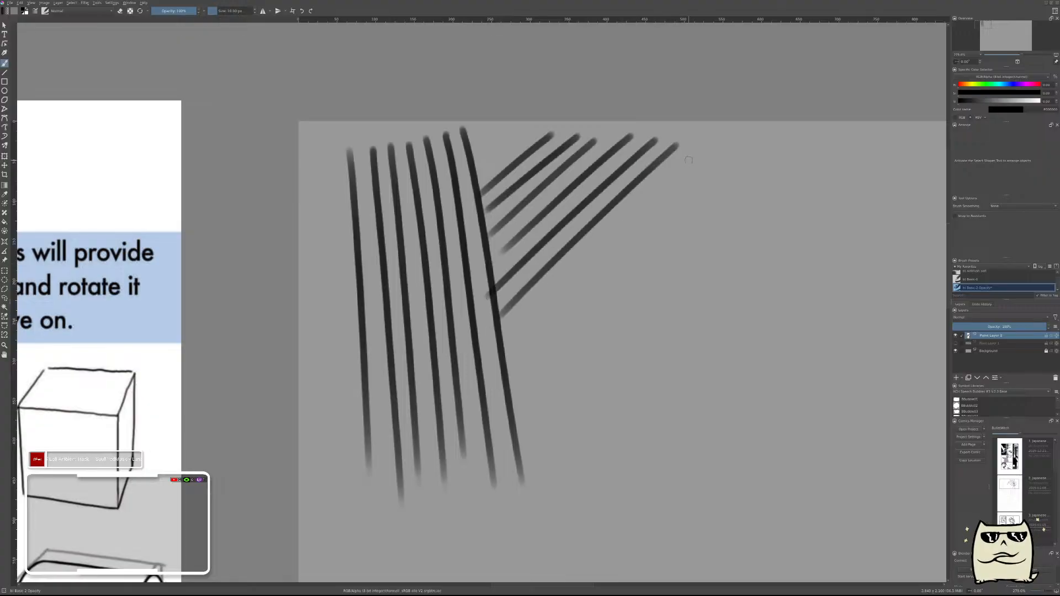
pyautogui.moveTo(686, 164); pyautogui.dragTo(491, 367)
pyautogui.moveTo(708, 170)
pyautogui.mouseDown()
pyautogui.moveTo(511, 386)
pyautogui.moveTo(724, 188)
pyautogui.moveTo(517, 422)
pyautogui.mouseUp()
pyautogui.moveTo(754, 195); pyautogui.dragTo(531, 450)
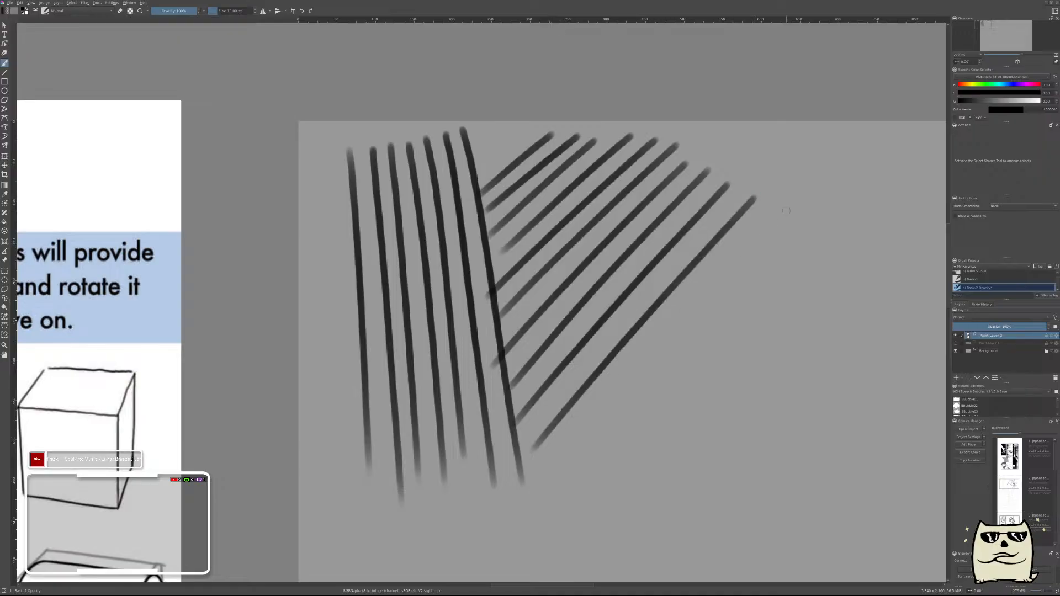
pyautogui.moveTo(784, 212); pyautogui.dragTo(540, 483)
# - Draw thirteen long, roughly parallel lines, nearly horizontal and rising slightly to the right, stacked beside the set of diagonal lines
pyautogui.moveTo(795, 352)
pyautogui.mouseDown()
pyautogui.moveTo(605, 405)
pyautogui.moveTo(604, 386)
pyautogui.mouseUp()
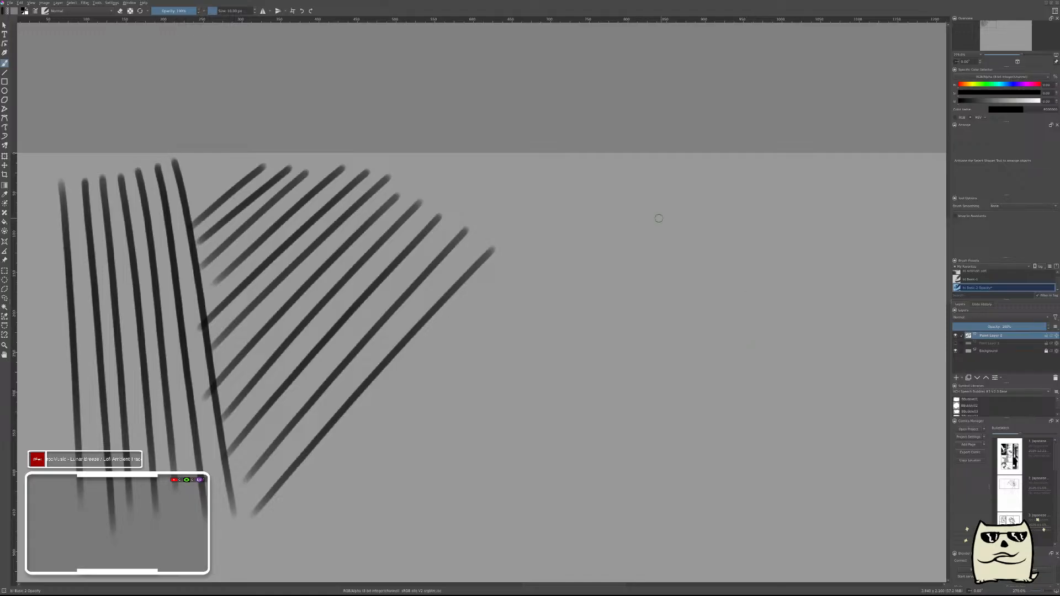
pyautogui.moveTo(666, 209); pyautogui.dragTo(618, 213)
pyautogui.moveTo(422, 202); pyautogui.dragTo(702, 184)
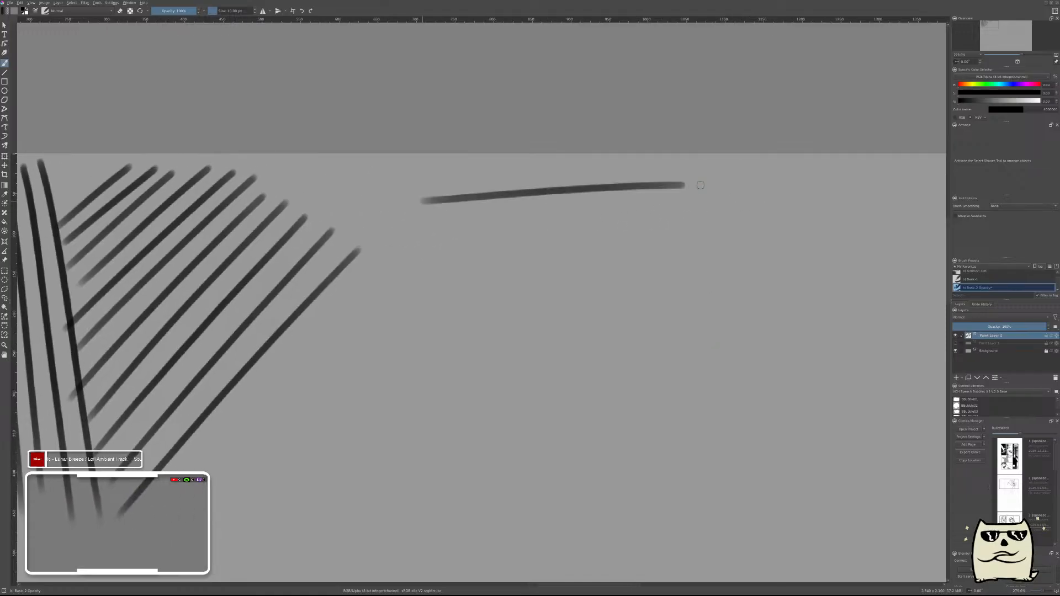
pyautogui.moveTo(410, 232); pyautogui.dragTo(733, 209)
pyautogui.moveTo(404, 257); pyautogui.dragTo(733, 240)
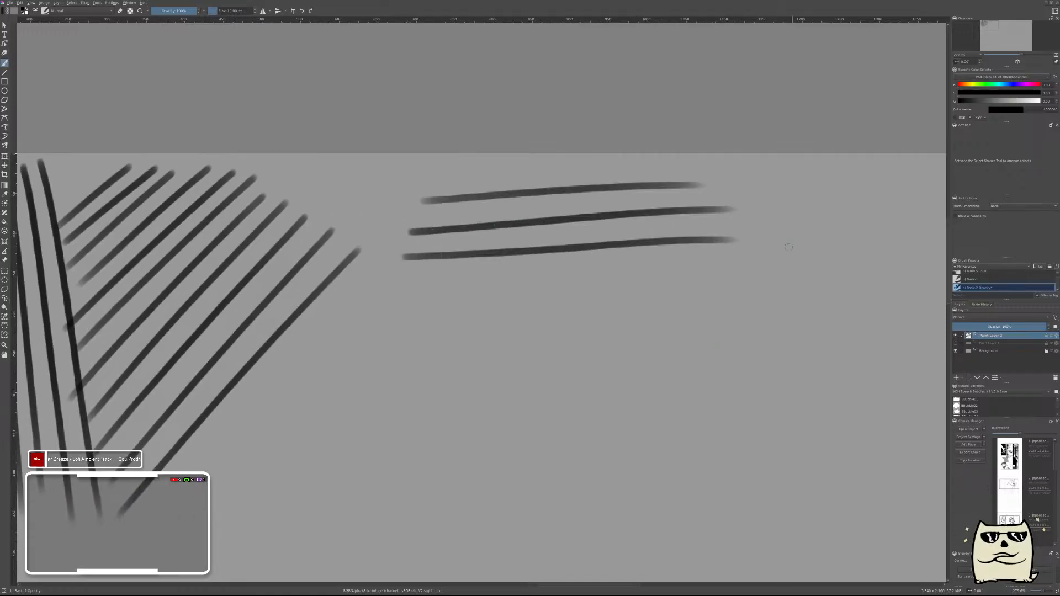
pyautogui.moveTo(401, 282); pyautogui.dragTo(749, 258)
pyautogui.moveTo(422, 302); pyautogui.dragTo(814, 280)
pyautogui.moveTo(418, 333); pyautogui.dragTo(764, 312)
pyautogui.moveTo(425, 360); pyautogui.dragTo(800, 328)
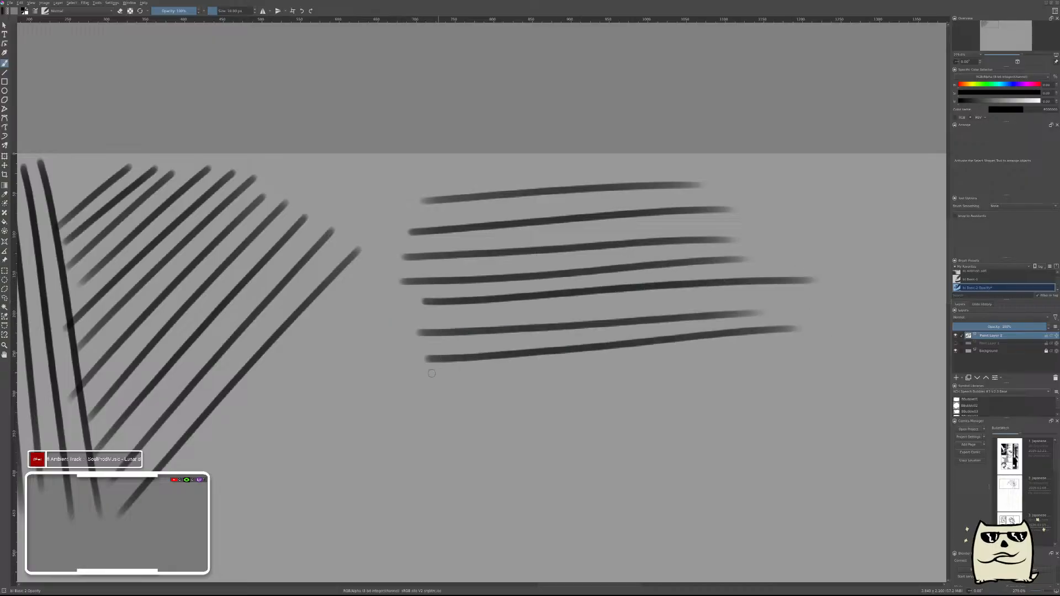
pyautogui.moveTo(427, 374); pyautogui.dragTo(824, 344)
pyautogui.moveTo(413, 399); pyautogui.dragTo(765, 375)
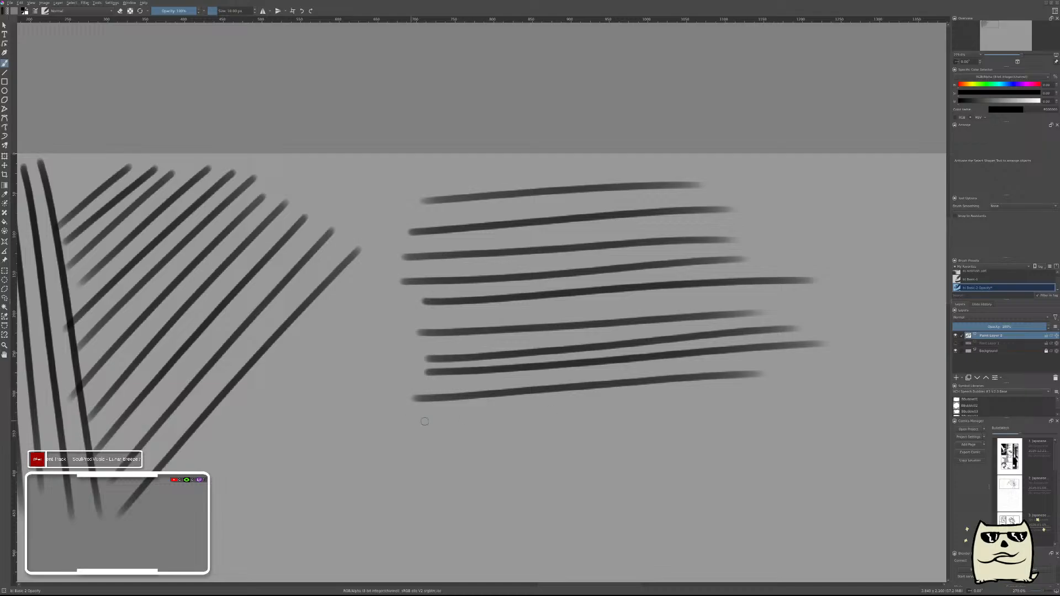
pyautogui.moveTo(413, 421); pyautogui.dragTo(772, 403)
pyautogui.moveTo(398, 452); pyautogui.dragTo(783, 422)
pyautogui.moveTo(398, 485); pyautogui.dragTo(762, 454)
pyautogui.moveTo(376, 519); pyautogui.dragTo(757, 488)
# - Draw six roughly parallel S-shaped curves beside the horizontal lines, each arching at the top and sweeping down to the left
pyautogui.hscroll(1, 831, 393)
pyautogui.moveTo(831, 393)
pyautogui.mouseDown()
pyautogui.moveTo(655, 391)
pyautogui.moveTo(587, 346)
pyautogui.moveTo(571, 370)
pyautogui.moveTo(623, 316)
pyautogui.mouseUp()
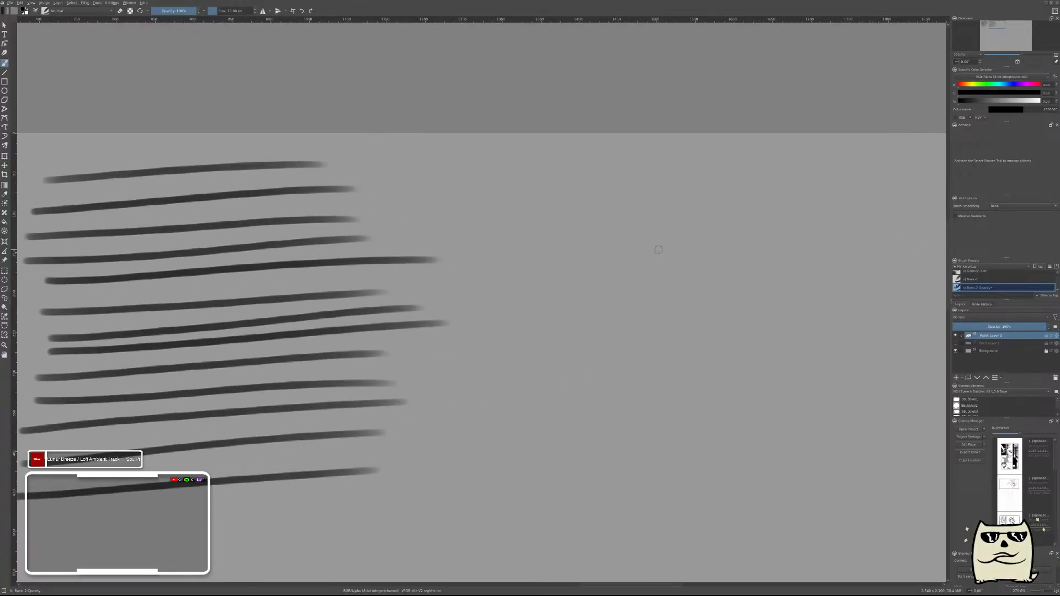
pyautogui.moveTo(657, 330); pyautogui.dragTo(637, 270)
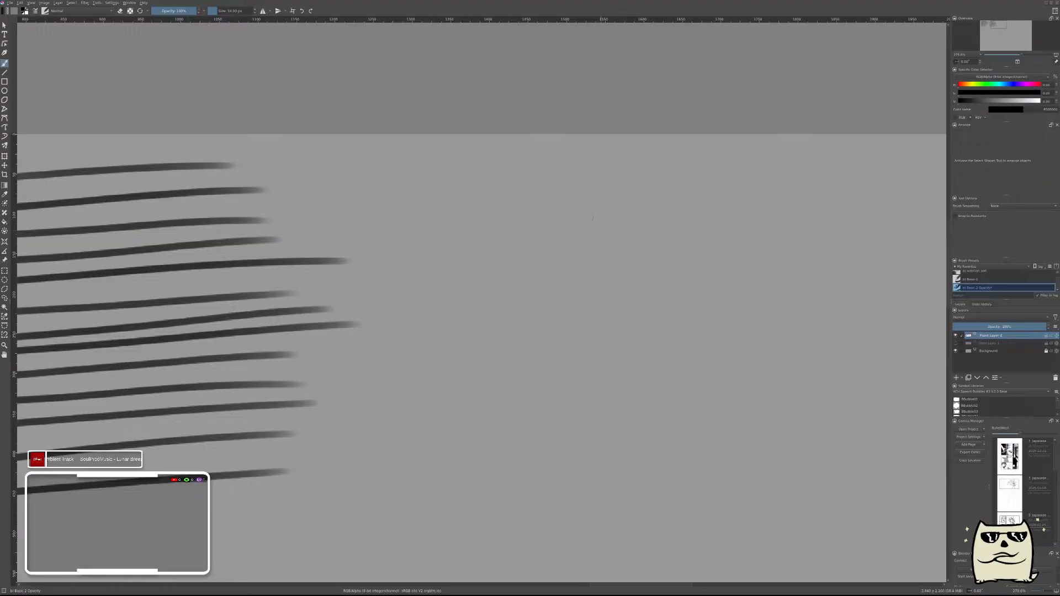
pyautogui.moveTo(616, 176)
pyautogui.mouseDown()
pyautogui.moveTo(549, 180)
pyautogui.moveTo(374, 484)
pyautogui.mouseUp()
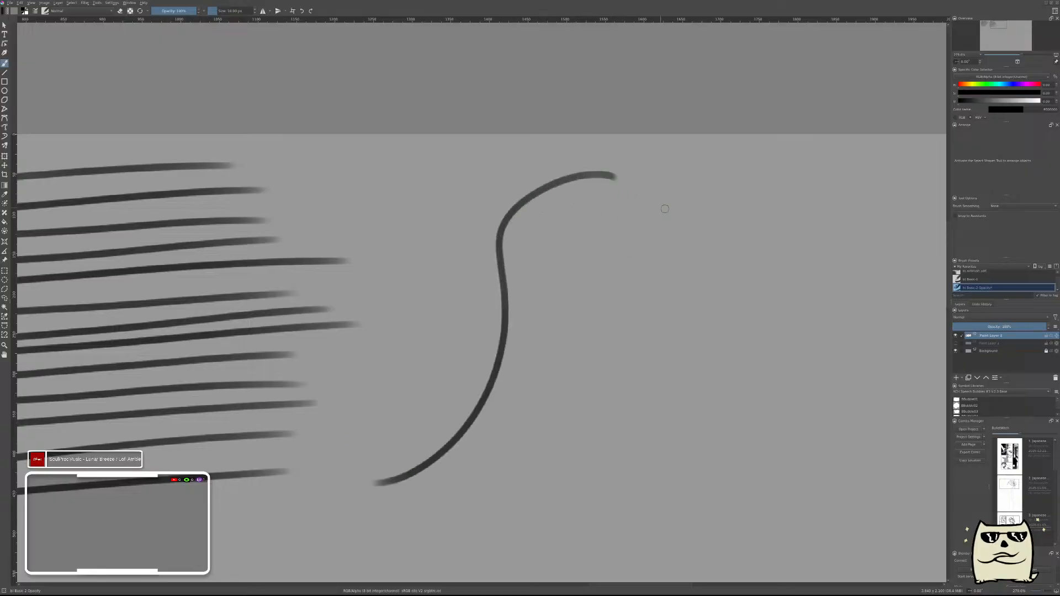
pyautogui.moveTo(632, 191)
pyautogui.mouseDown()
pyautogui.moveTo(532, 234)
pyautogui.moveTo(516, 414)
pyautogui.moveTo(383, 496)
pyautogui.mouseUp()
pyautogui.moveTo(644, 213)
pyautogui.mouseDown()
pyautogui.moveTo(574, 224)
pyautogui.moveTo(490, 501)
pyautogui.moveTo(420, 505)
pyautogui.mouseUp()
pyautogui.moveTo(652, 228)
pyautogui.mouseDown()
pyautogui.moveTo(571, 267)
pyautogui.moveTo(555, 443)
pyautogui.moveTo(468, 547)
pyautogui.mouseUp()
pyautogui.moveTo(660, 238); pyautogui.dragTo(503, 533)
pyautogui.moveTo(664, 257)
pyautogui.mouseDown()
pyautogui.moveTo(601, 334)
pyautogui.moveTo(523, 548)
pyautogui.mouseUp()
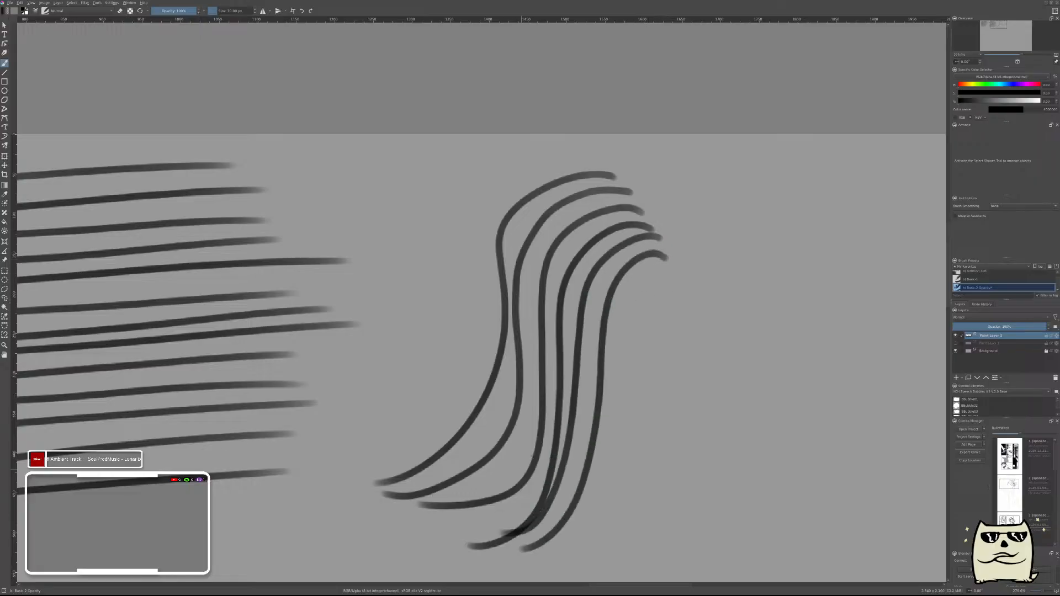
# - Draw seven nested C-shaped arcs opening to the right beside the S-shaped curves, each shorter than the previous one
pyautogui.hscroll(5, 539, 336)
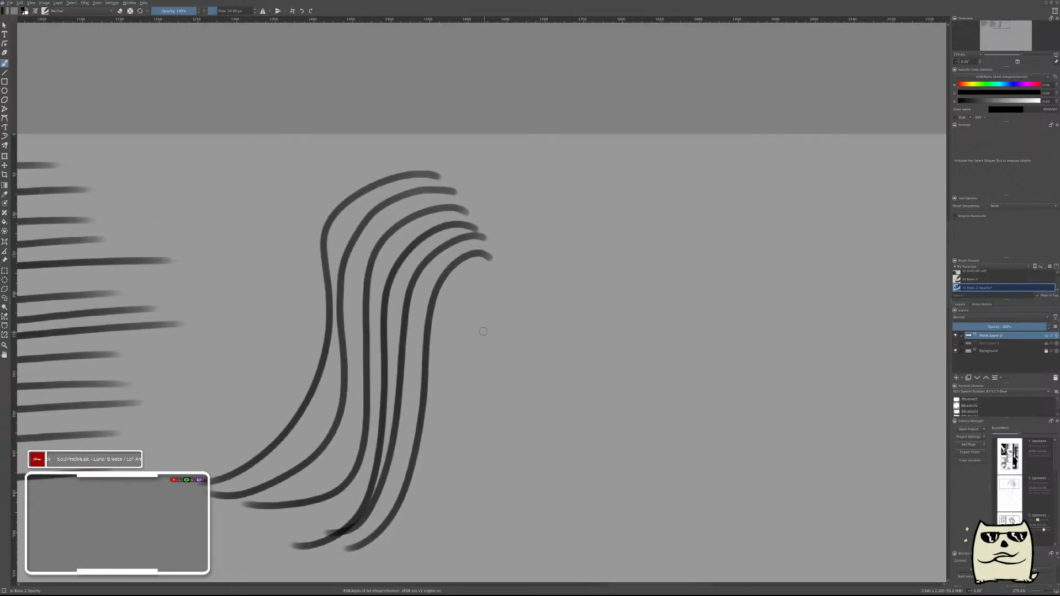
pyautogui.hscroll(2, 634, 304)
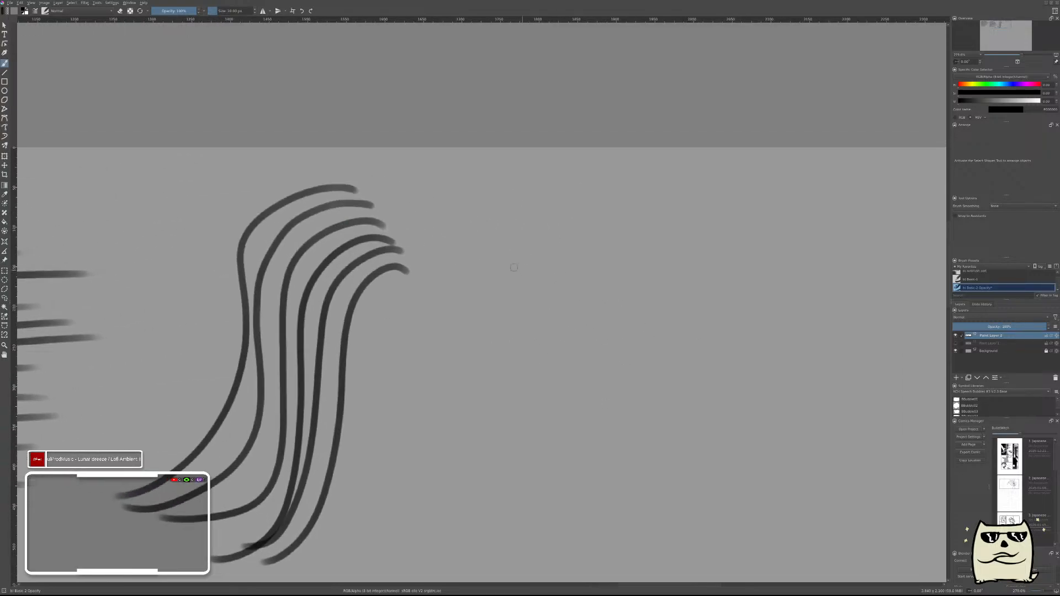
pyautogui.moveTo(621, 197)
pyautogui.mouseDown()
pyautogui.moveTo(533, 232)
pyautogui.moveTo(583, 486)
pyautogui.moveTo(702, 522)
pyautogui.mouseUp()
pyautogui.moveTo(636, 210)
pyautogui.mouseDown()
pyautogui.moveTo(566, 249)
pyautogui.moveTo(765, 511)
pyautogui.mouseUp()
pyautogui.moveTo(645, 226)
pyautogui.mouseDown()
pyautogui.moveTo(602, 417)
pyautogui.moveTo(754, 476)
pyautogui.mouseUp()
pyautogui.moveTo(653, 236); pyautogui.dragTo(748, 450)
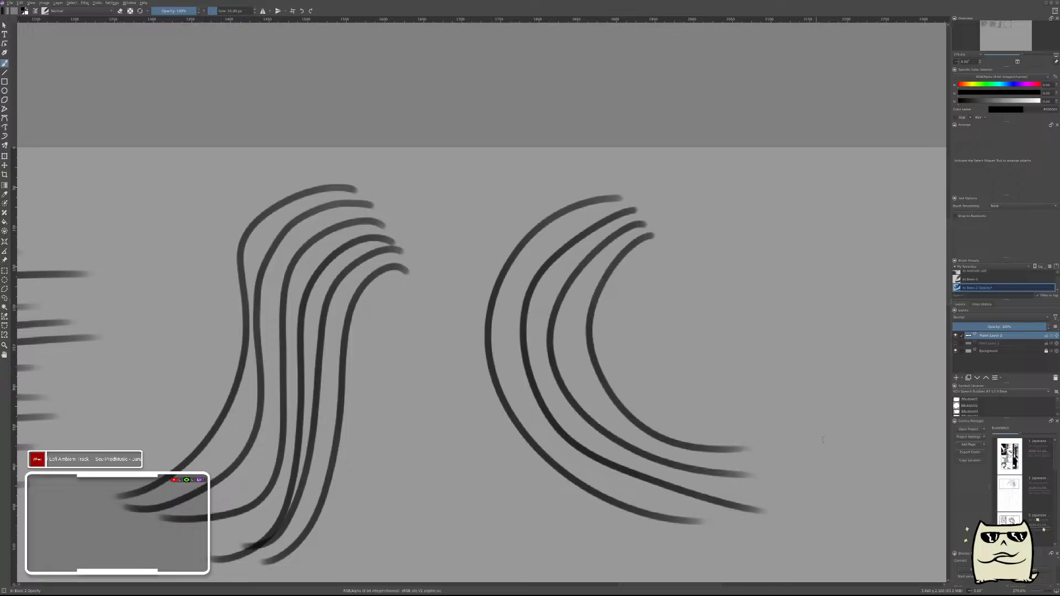
pyautogui.moveTo(657, 258)
pyautogui.mouseDown()
pyautogui.moveTo(635, 284)
pyautogui.moveTo(743, 449)
pyautogui.mouseUp()
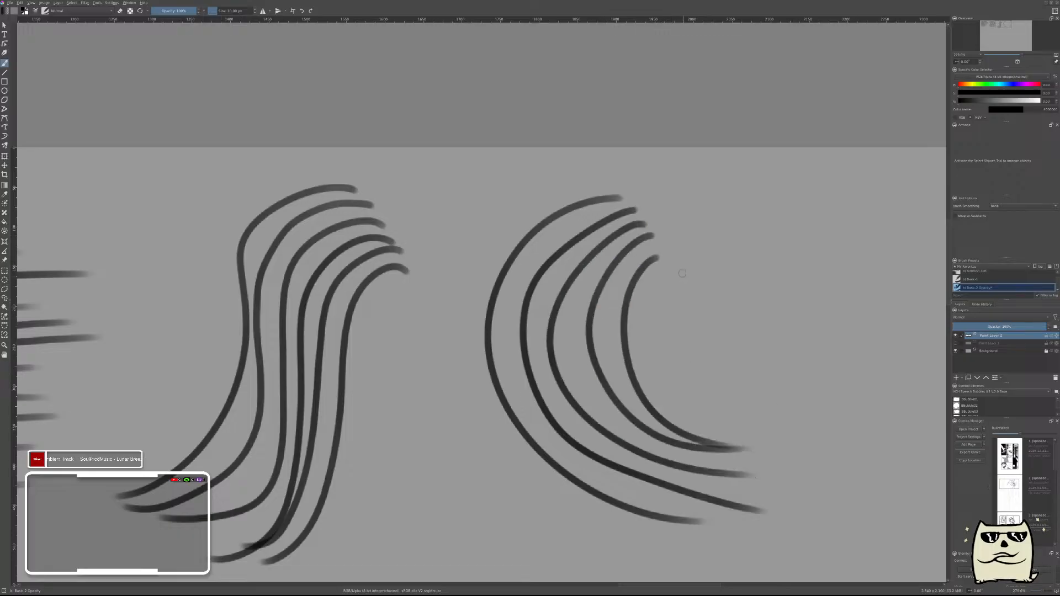
pyautogui.moveTo(673, 272); pyautogui.dragTo(754, 436)
pyautogui.moveTo(690, 284)
pyautogui.mouseDown()
pyautogui.moveTo(679, 309)
pyautogui.moveTo(757, 410)
pyautogui.mouseUp()
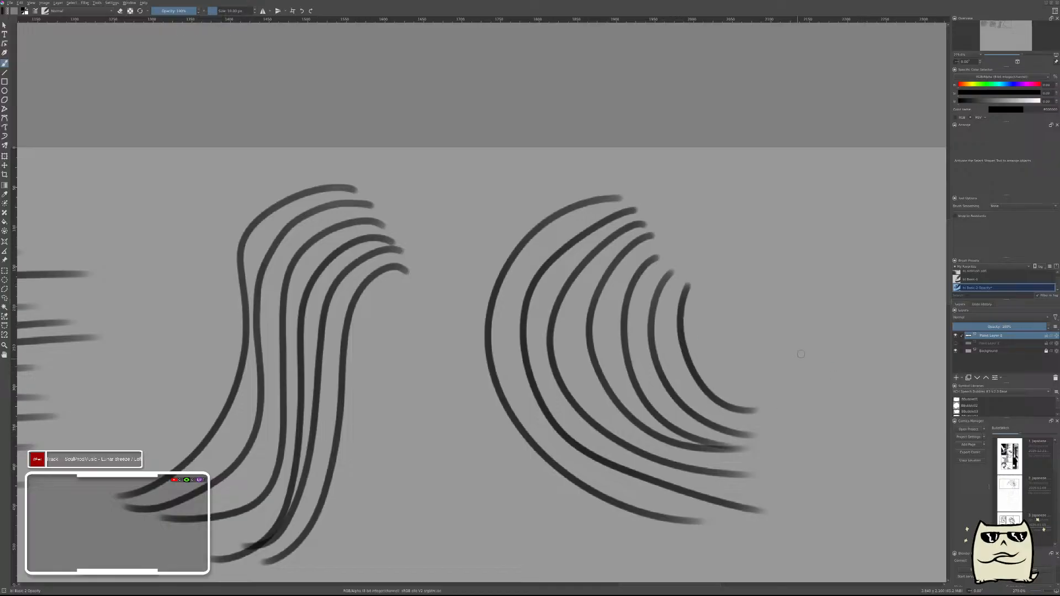
# - Draw six roughly parallel wave curves beside the C-shaped arcs, each with a hooked hump flowing into a shallow dip toward the right
pyautogui.moveTo(790, 310); pyautogui.dragTo(502, 324)
pyautogui.moveTo(664, 361)
pyautogui.mouseDown()
pyautogui.moveTo(602, 357)
pyautogui.moveTo(562, 307)
pyautogui.mouseUp()
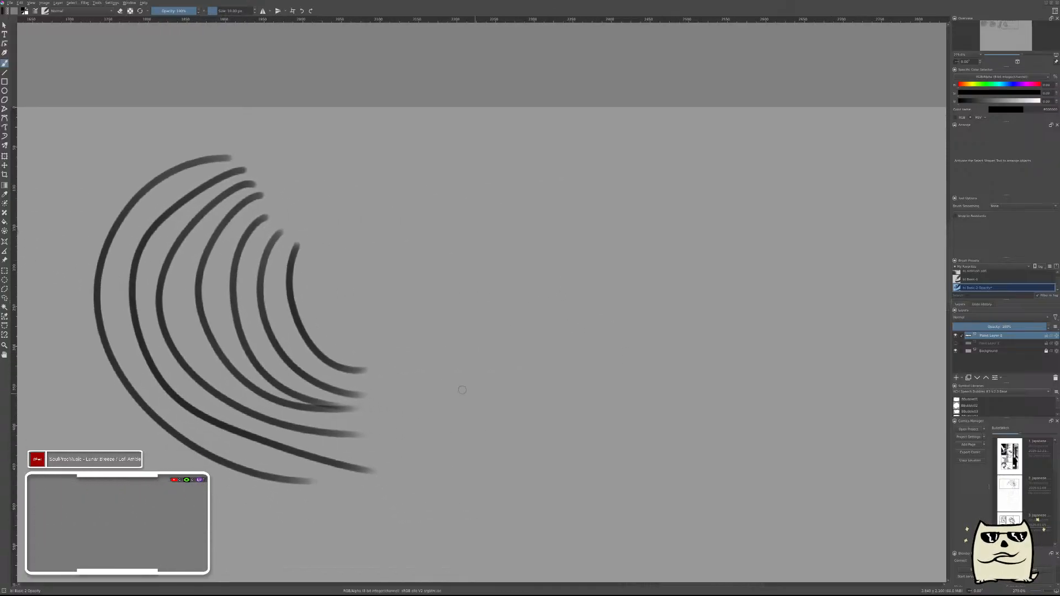
pyautogui.moveTo(484, 344)
pyautogui.mouseDown()
pyautogui.moveTo(592, 214)
pyautogui.moveTo(892, 269)
pyautogui.mouseUp()
pyautogui.moveTo(699, 383); pyautogui.dragTo(568, 412)
pyautogui.moveTo(377, 372)
pyautogui.mouseDown()
pyautogui.moveTo(405, 252)
pyautogui.moveTo(757, 356)
pyautogui.mouseUp()
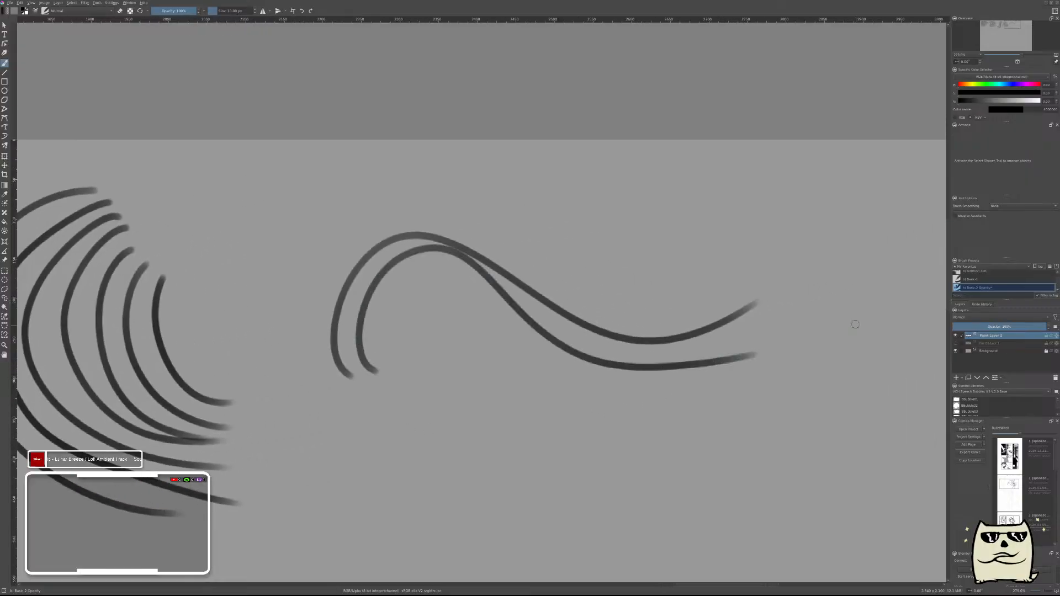
pyautogui.moveTo(385, 365)
pyautogui.mouseDown()
pyautogui.moveTo(395, 294)
pyautogui.moveTo(541, 358)
pyautogui.moveTo(742, 368)
pyautogui.mouseUp()
pyautogui.moveTo(395, 366)
pyautogui.mouseDown()
pyautogui.moveTo(432, 303)
pyautogui.moveTo(578, 419)
pyautogui.moveTo(684, 422)
pyautogui.mouseUp()
pyautogui.moveTo(412, 359)
pyautogui.mouseDown()
pyautogui.moveTo(490, 370)
pyautogui.moveTo(689, 436)
pyautogui.mouseUp()
# - Draw five roughly parallel curves beside the waves, each starting with a small hump, dropping steeply and flattening out to the right
pyautogui.moveTo(840, 310)
pyautogui.mouseDown()
pyautogui.moveTo(569, 353)
pyautogui.moveTo(534, 286)
pyautogui.mouseUp()
pyautogui.moveTo(459, 206)
pyautogui.mouseDown()
pyautogui.moveTo(540, 209)
pyautogui.moveTo(828, 415)
pyautogui.mouseUp()
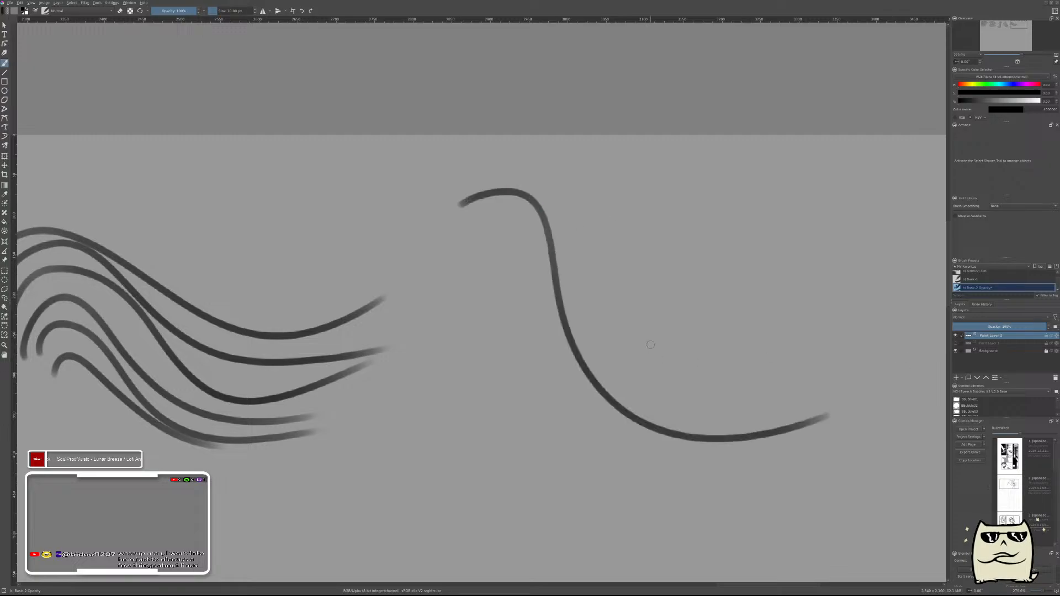
pyautogui.scroll(-10, 652, 349)
pyautogui.scroll(3, 659, 343)
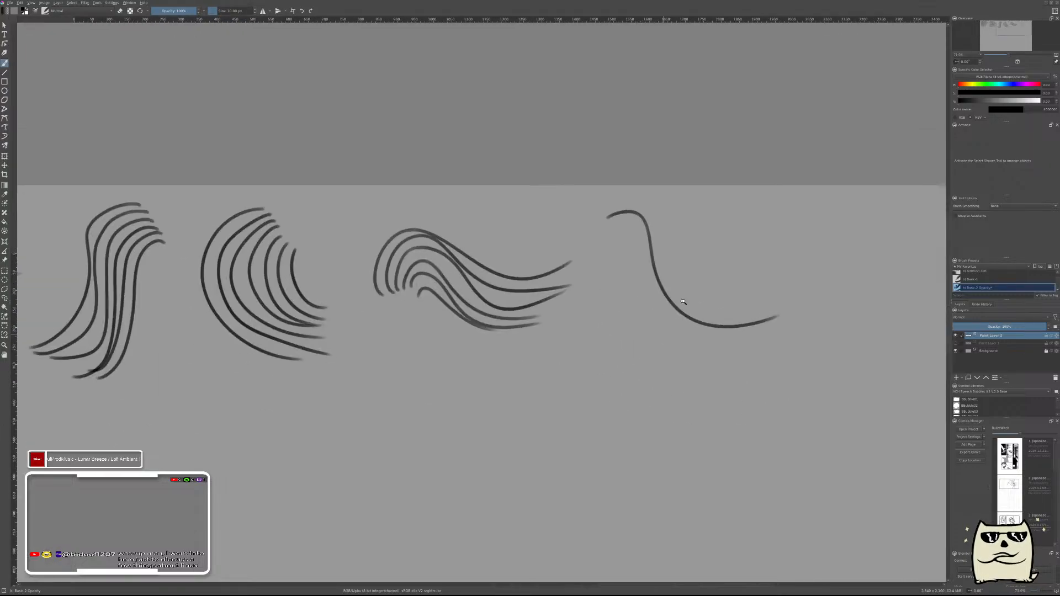
pyautogui.scroll(5, 679, 308)
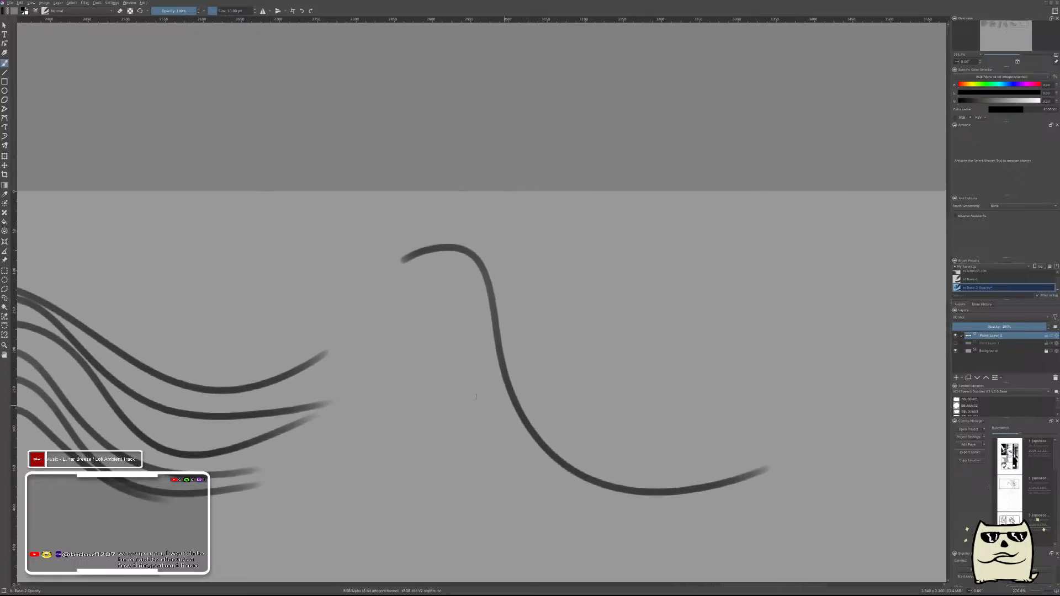
pyautogui.moveTo(519, 328); pyautogui.dragTo(491, 270)
pyautogui.moveTo(372, 228)
pyautogui.mouseDown()
pyautogui.moveTo(411, 208)
pyautogui.moveTo(743, 409)
pyautogui.mouseUp()
pyautogui.moveTo(368, 259)
pyautogui.mouseDown()
pyautogui.moveTo(426, 321)
pyautogui.moveTo(701, 489)
pyautogui.mouseUp()
pyautogui.moveTo(365, 291)
pyautogui.mouseDown()
pyautogui.moveTo(389, 275)
pyautogui.moveTo(635, 488)
pyautogui.mouseUp()
pyautogui.moveTo(368, 303); pyautogui.dragTo(628, 516)
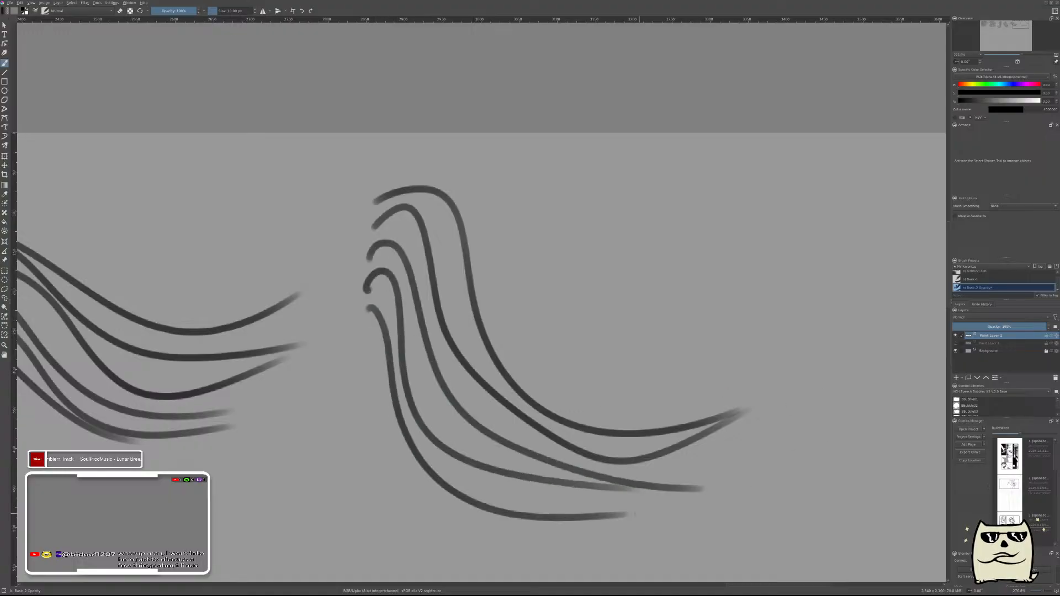
# - Draw four roughly parallel wave curves near the canvas's upper-right corner, each arching on the left and ending in an upward hook
pyautogui.moveTo(747, 260); pyautogui.dragTo(632, 300)
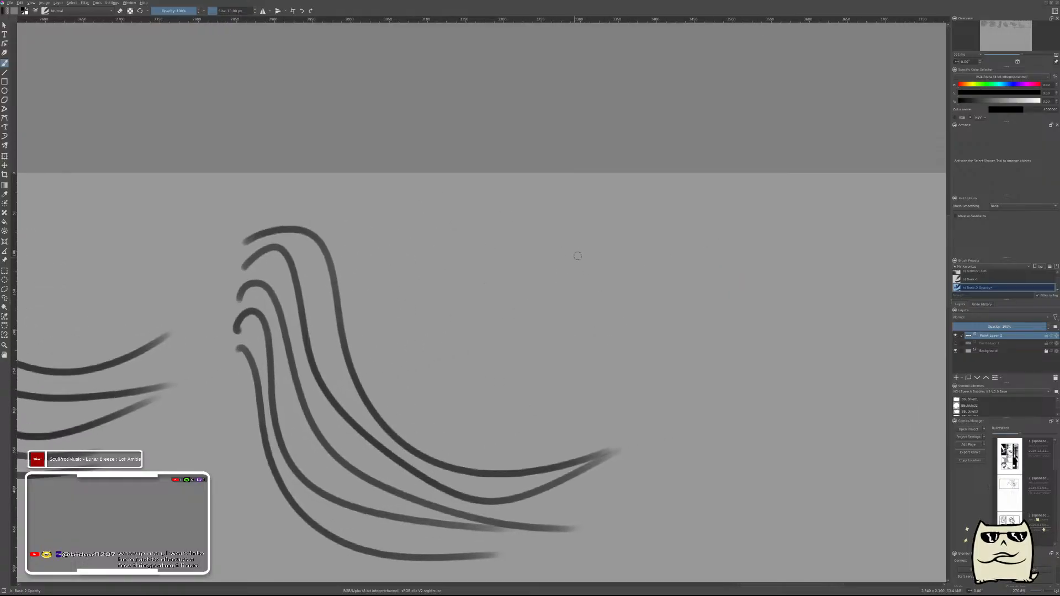
pyautogui.moveTo(551, 375)
pyautogui.mouseDown()
pyautogui.moveTo(541, 222)
pyautogui.moveTo(846, 304)
pyautogui.mouseUp()
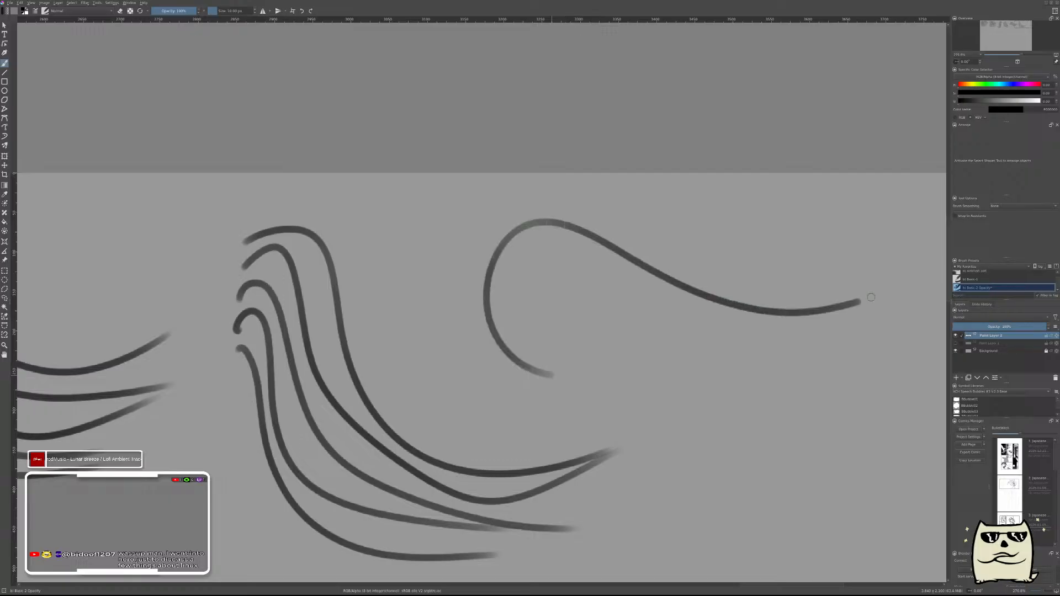
pyautogui.hotkey('ctrl', 'z')
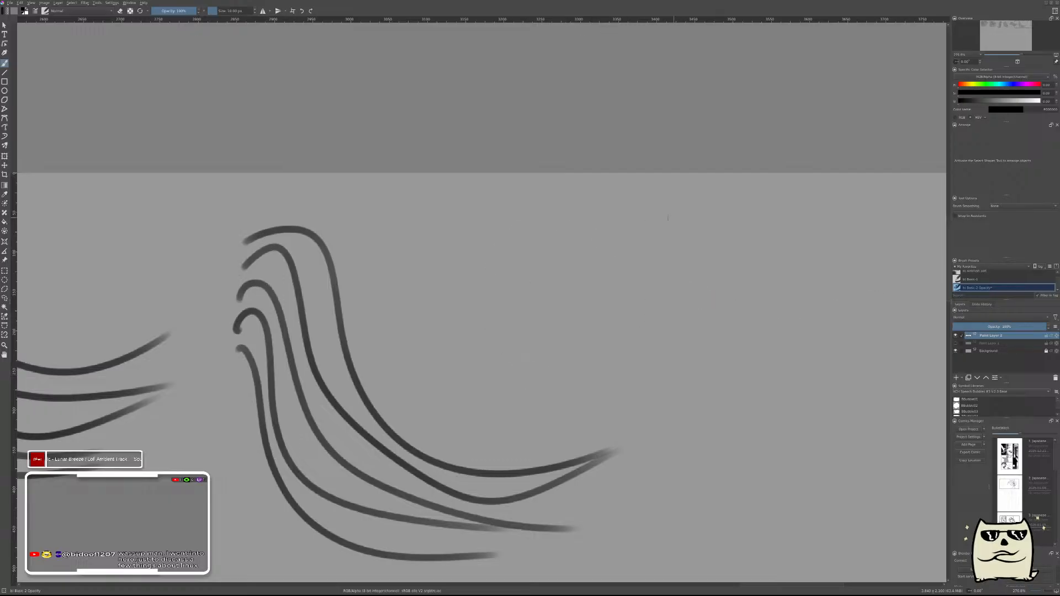
pyautogui.moveTo(755, 210)
pyautogui.mouseDown()
pyautogui.moveTo(687, 360)
pyautogui.moveTo(472, 331)
pyautogui.mouseUp()
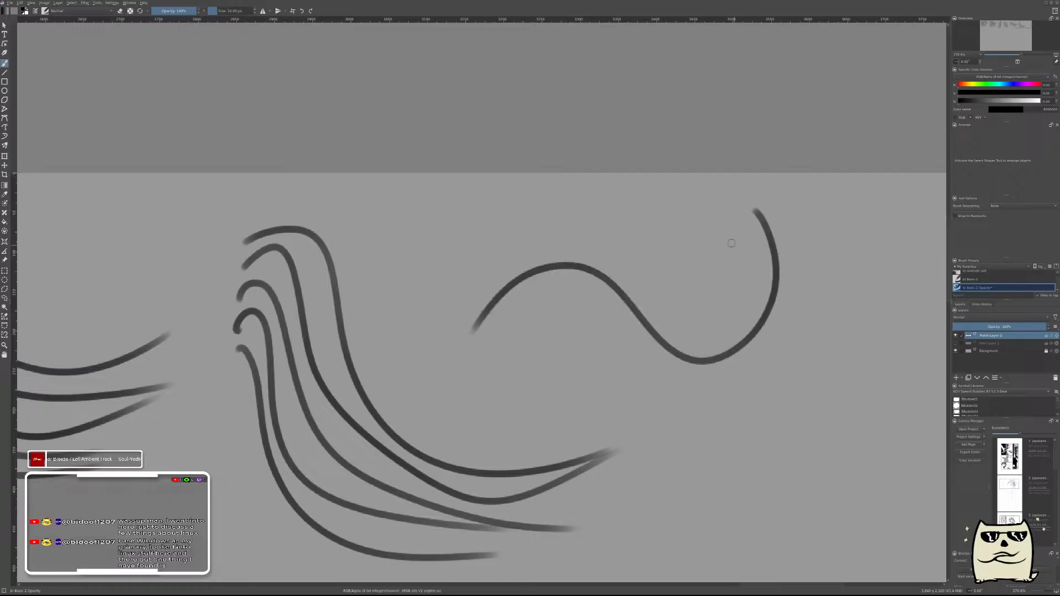
pyautogui.moveTo(723, 207)
pyautogui.mouseDown()
pyautogui.moveTo(729, 331)
pyautogui.moveTo(597, 245)
pyautogui.moveTo(450, 322)
pyautogui.mouseUp()
pyautogui.moveTo(697, 212)
pyautogui.mouseDown()
pyautogui.moveTo(702, 219)
pyautogui.moveTo(457, 274)
pyautogui.mouseUp()
pyautogui.moveTo(681, 218)
pyautogui.mouseDown()
pyautogui.moveTo(671, 276)
pyautogui.moveTo(593, 192)
pyautogui.moveTo(456, 251)
pyautogui.mouseUp()
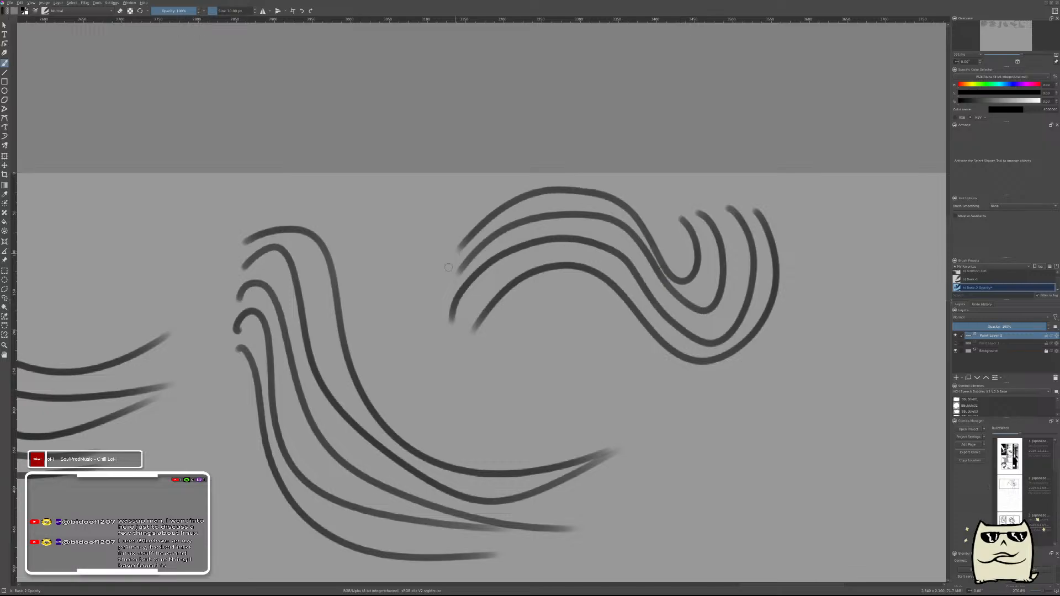
# - Draw seven roughly parallel arcs bulging to the right and sweeping down to the left, below the hooked waves near the canvas's right edge
pyautogui.moveTo(756, 408); pyautogui.dragTo(513, 405)
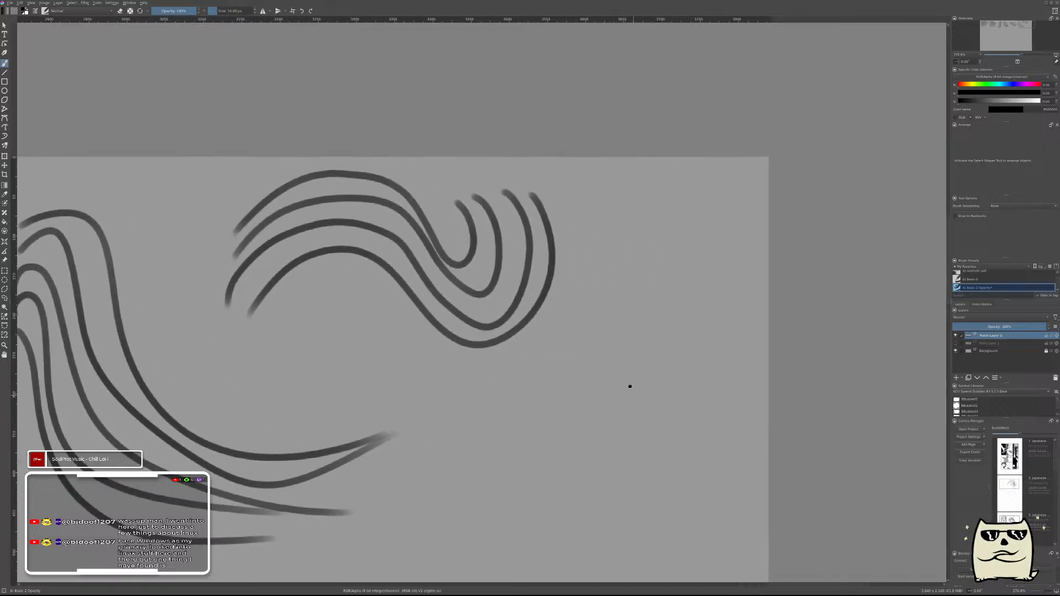
pyautogui.moveTo(629, 391); pyautogui.dragTo(648, 291)
pyautogui.moveTo(631, 205)
pyautogui.mouseDown()
pyautogui.moveTo(525, 516)
pyautogui.moveTo(508, 529)
pyautogui.mouseUp()
pyautogui.moveTo(618, 210); pyautogui.dragTo(484, 507)
pyautogui.moveTo(601, 211)
pyautogui.mouseDown()
pyautogui.moveTo(623, 249)
pyautogui.moveTo(483, 495)
pyautogui.mouseUp()
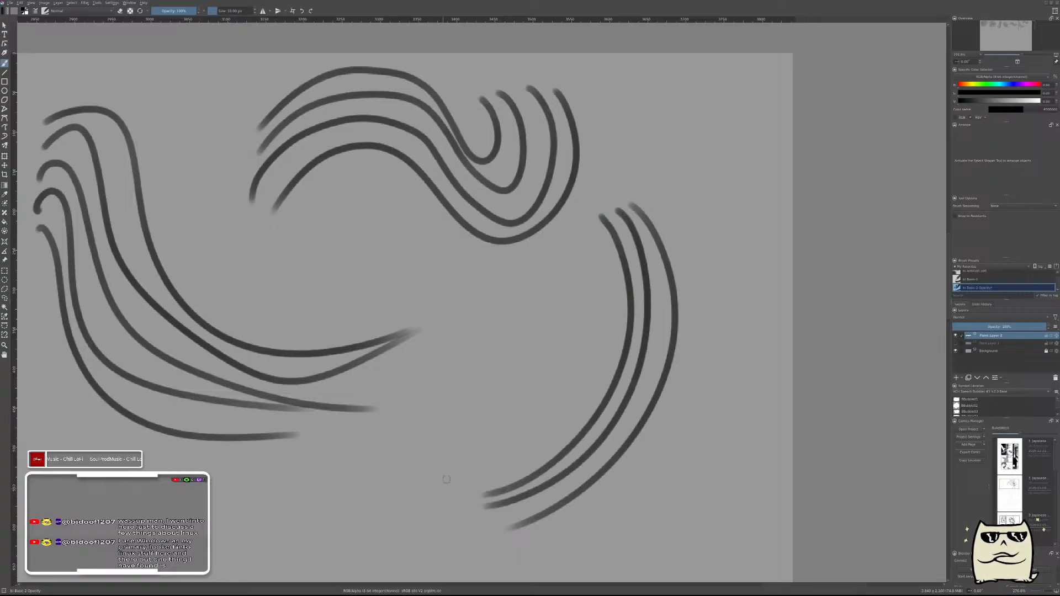
pyautogui.moveTo(582, 225)
pyautogui.mouseDown()
pyautogui.moveTo(610, 289)
pyautogui.moveTo(469, 489)
pyautogui.mouseUp()
pyautogui.moveTo(569, 236)
pyautogui.mouseDown()
pyautogui.moveTo(529, 435)
pyautogui.moveTo(468, 489)
pyautogui.moveTo(547, 246)
pyautogui.moveTo(444, 461)
pyautogui.mouseUp()
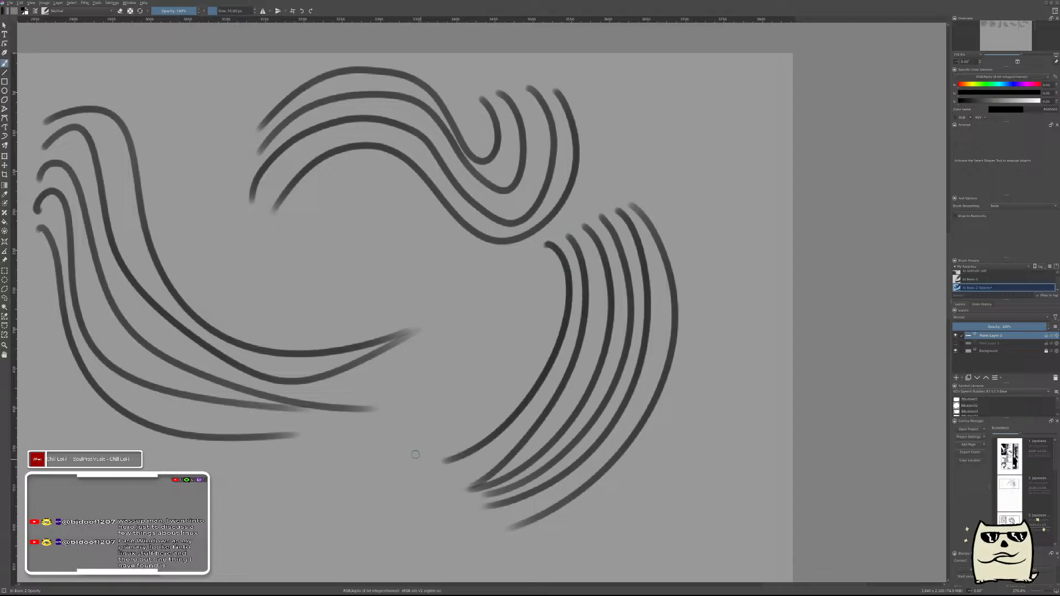
pyautogui.moveTo(538, 269)
pyautogui.mouseDown()
pyautogui.moveTo(545, 286)
pyautogui.moveTo(431, 464)
pyautogui.mouseUp()
# - Draw six nested upright arches, each narrower than the last, below the right-bulging arcs
pyautogui.moveTo(700, 451)
pyautogui.mouseDown()
pyautogui.moveTo(743, 263)
pyautogui.moveTo(687, 317)
pyautogui.moveTo(756, 204)
pyautogui.mouseUp()
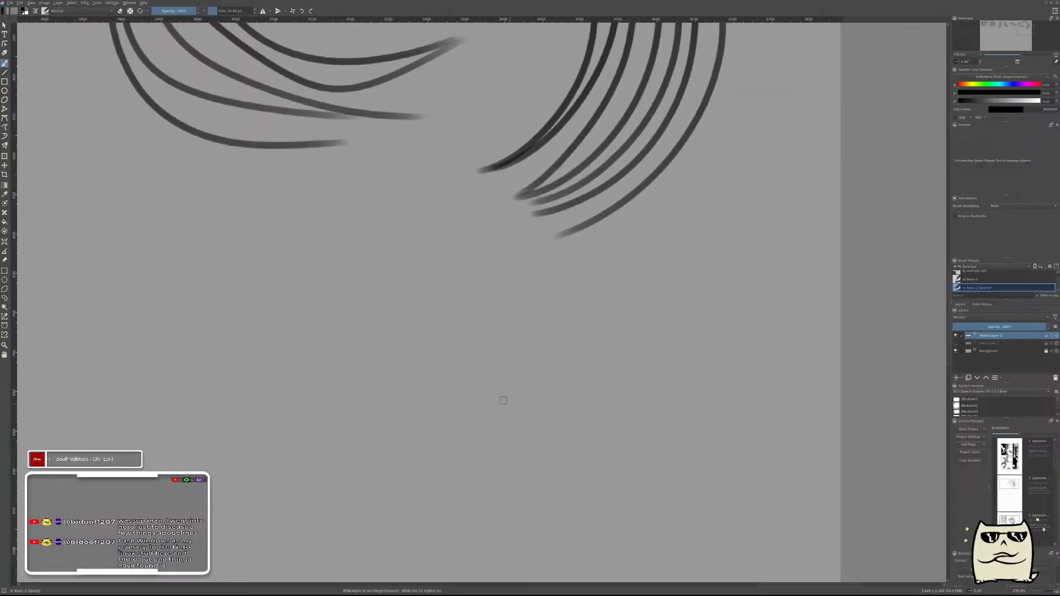
pyautogui.moveTo(558, 481); pyautogui.dragTo(731, 528)
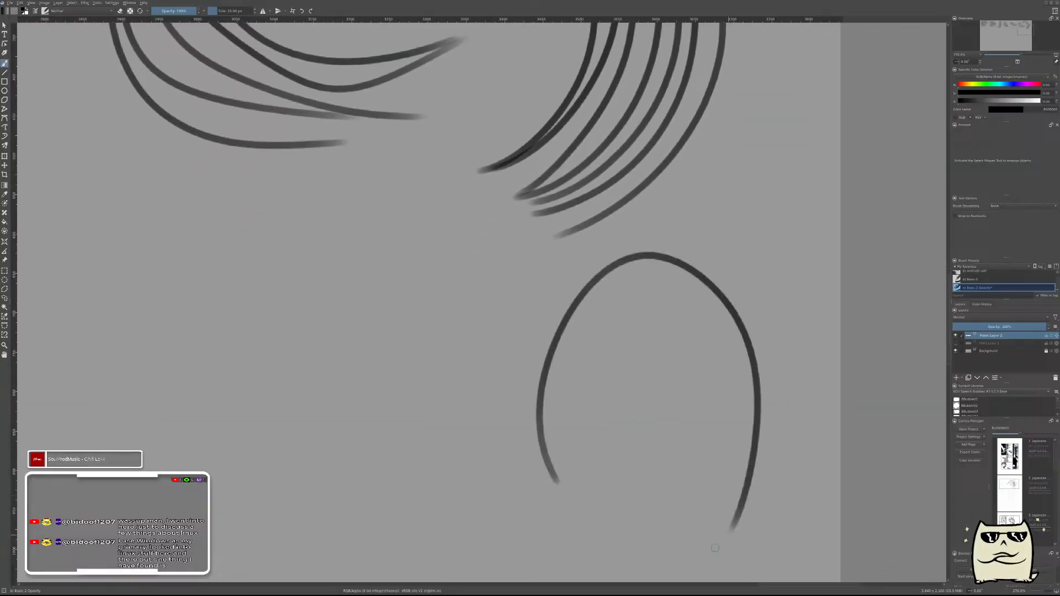
pyautogui.moveTo(572, 470)
pyautogui.mouseDown()
pyautogui.moveTo(569, 457)
pyautogui.moveTo(717, 338)
pyautogui.moveTo(718, 519)
pyautogui.mouseUp()
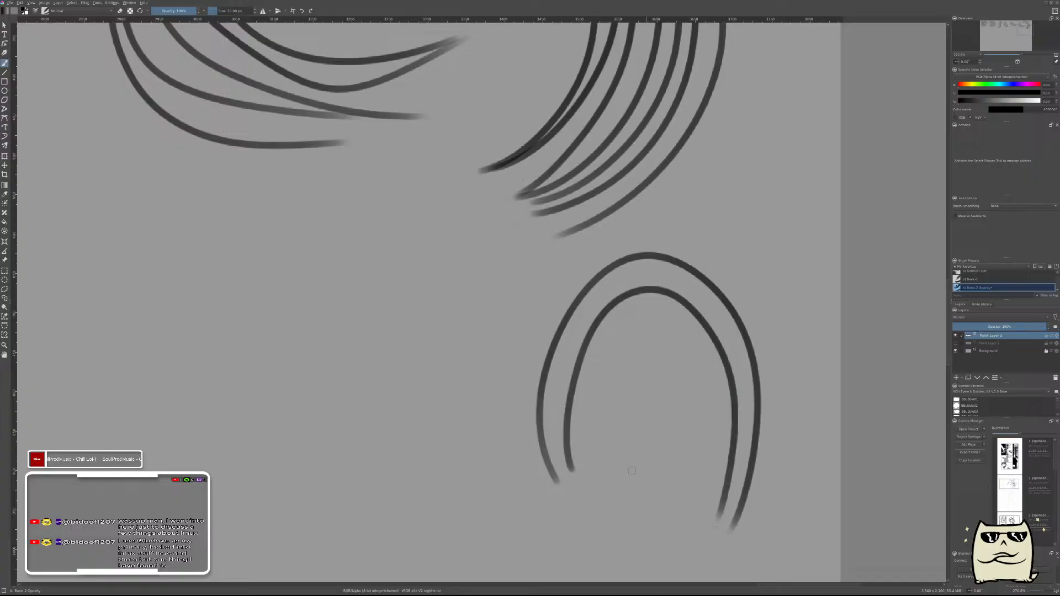
pyautogui.moveTo(589, 457)
pyautogui.mouseDown()
pyautogui.moveTo(691, 356)
pyautogui.moveTo(684, 529)
pyautogui.moveTo(601, 426)
pyautogui.moveTo(680, 492)
pyautogui.moveTo(671, 355)
pyautogui.moveTo(665, 486)
pyautogui.moveTo(652, 375)
pyautogui.moveTo(652, 482)
pyautogui.mouseUp()
# - Draw six long, roughly parallel wave curves to the left of the arches, each with a shallow dip on the left and a hump on the right
pyautogui.hscroll(-10, 653, 514)
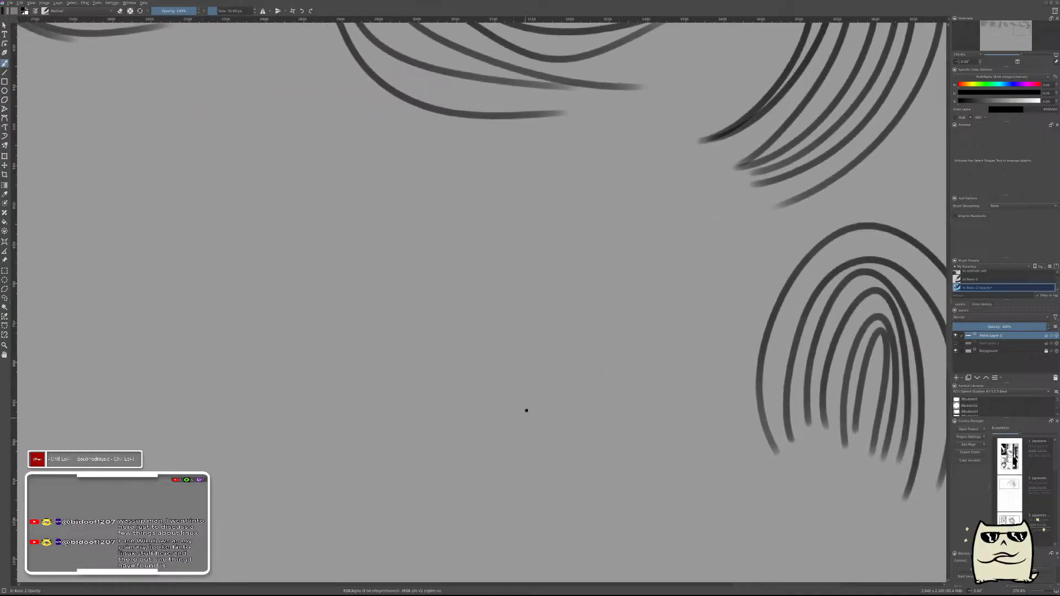
pyautogui.moveTo(730, 369)
pyautogui.mouseDown()
pyautogui.moveTo(727, 358)
pyautogui.moveTo(147, 268)
pyautogui.moveTo(109, 249)
pyautogui.mouseUp()
pyautogui.hscroll(-5, 674, 425)
pyautogui.moveTo(869, 380)
pyautogui.mouseDown()
pyautogui.moveTo(790, 300)
pyautogui.moveTo(411, 347)
pyautogui.moveTo(248, 287)
pyautogui.moveTo(848, 386)
pyautogui.moveTo(789, 338)
pyautogui.moveTo(441, 383)
pyautogui.moveTo(268, 330)
pyautogui.mouseUp()
pyautogui.moveTo(828, 406)
pyautogui.mouseDown()
pyautogui.moveTo(615, 372)
pyautogui.moveTo(281, 393)
pyautogui.mouseUp()
pyautogui.moveTo(803, 409); pyautogui.dragTo(297, 440)
pyautogui.moveTo(778, 412); pyautogui.dragTo(302, 487)
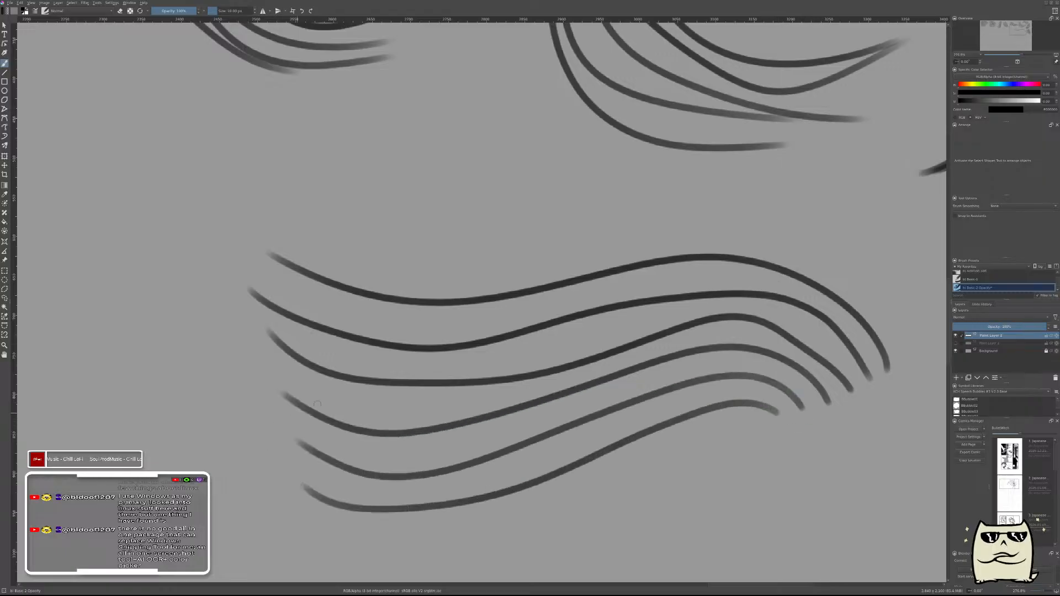
# - Draw one curve left of the long waves, starting with a rounded hook that bulges left and sweeping up to the right
pyautogui.moveTo(303, 410)
pyautogui.mouseDown()
pyautogui.moveTo(675, 301)
pyautogui.moveTo(698, 224)
pyautogui.moveTo(650, 277)
pyautogui.moveTo(796, 213)
pyautogui.moveTo(342, 380)
pyautogui.mouseUp()
pyautogui.hotkey('ctrl', 'z')
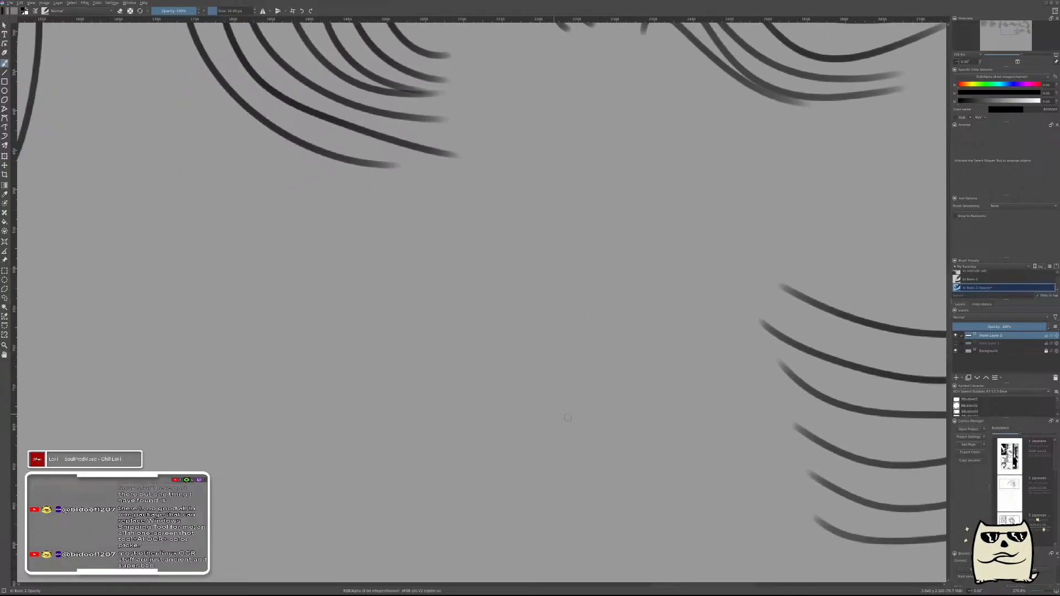
pyautogui.moveTo(584, 433)
pyautogui.mouseDown()
pyautogui.moveTo(524, 426)
pyautogui.moveTo(757, 222)
pyautogui.mouseUp()
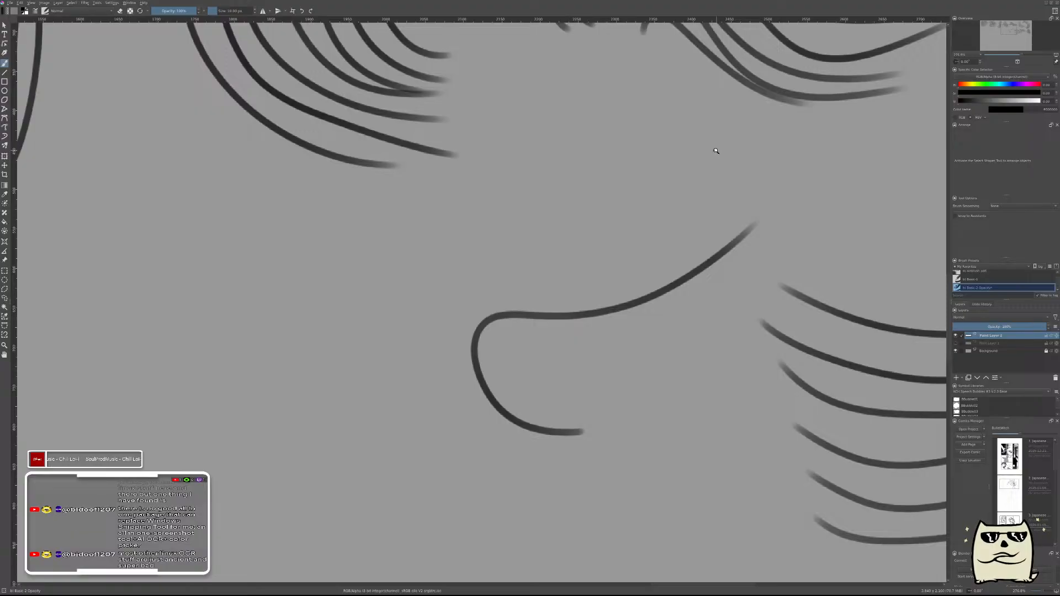
# - Add a new paint layer and hide the layer containing the parallel line and curve warm-ups
pyautogui.keyDown('ctrl'); pyautogui.scroll(-3, 713, 147); pyautogui.keyUp('ctrl')
pyautogui.moveTo(667, 250); pyautogui.dragTo(711, 251)
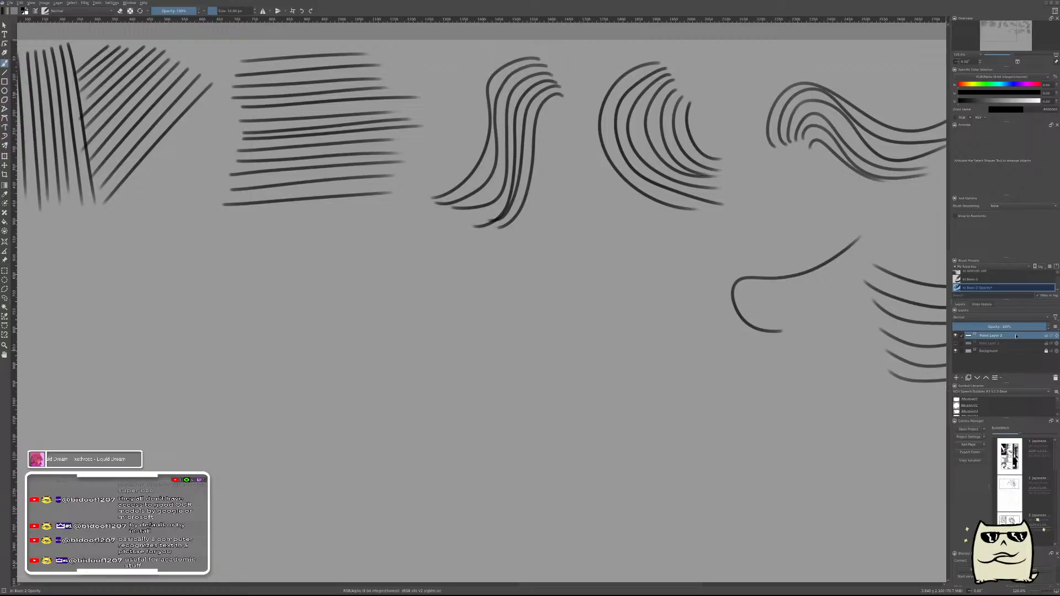
pyautogui.click(956, 378)
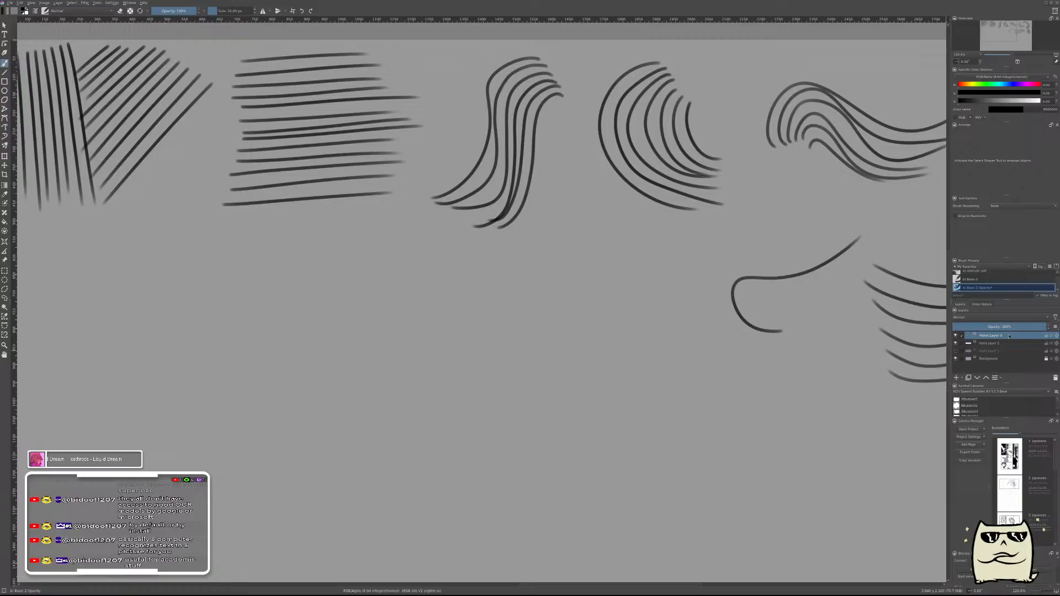
pyautogui.click(955, 343)
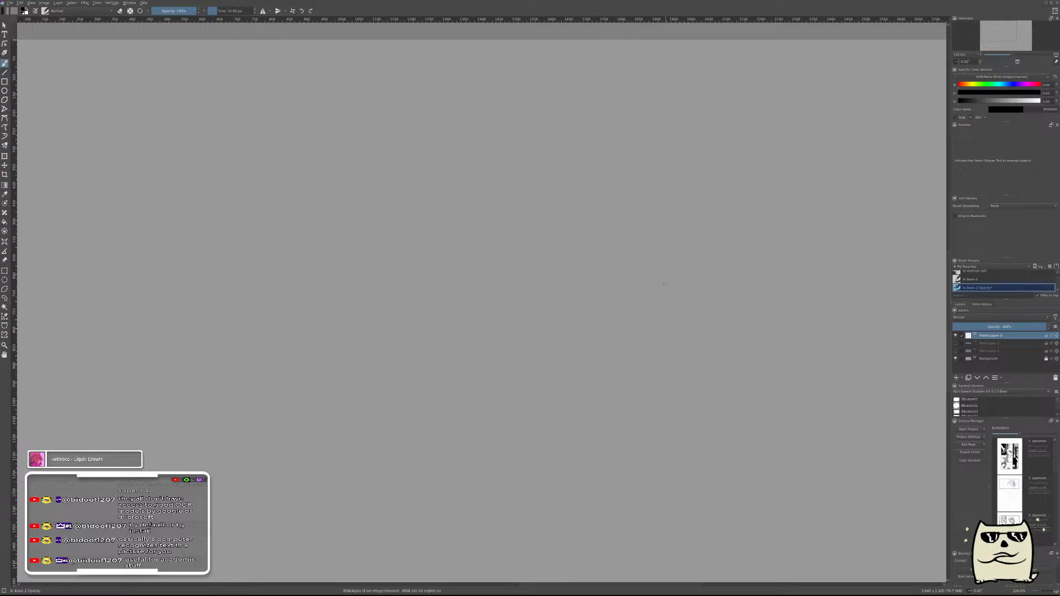
# - Draw the Y-shaped near corner of a first cube in the canvas's upper-left area, beside the reference page
pyautogui.moveTo(582, 303); pyautogui.dragTo(708, 309)
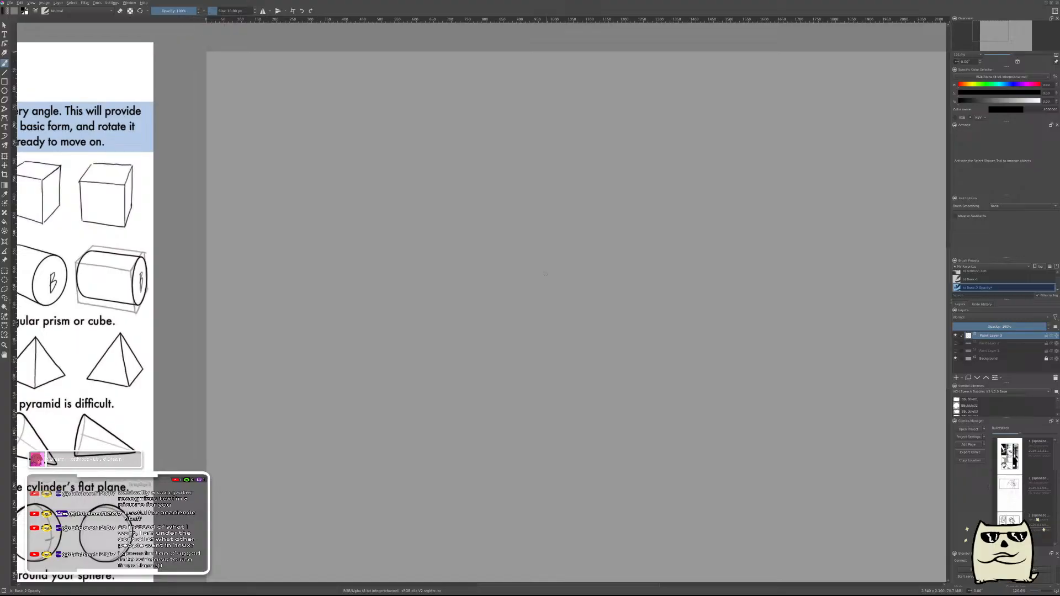
pyautogui.moveTo(431, 304); pyautogui.dragTo(670, 313)
pyautogui.moveTo(691, 245); pyautogui.dragTo(537, 210)
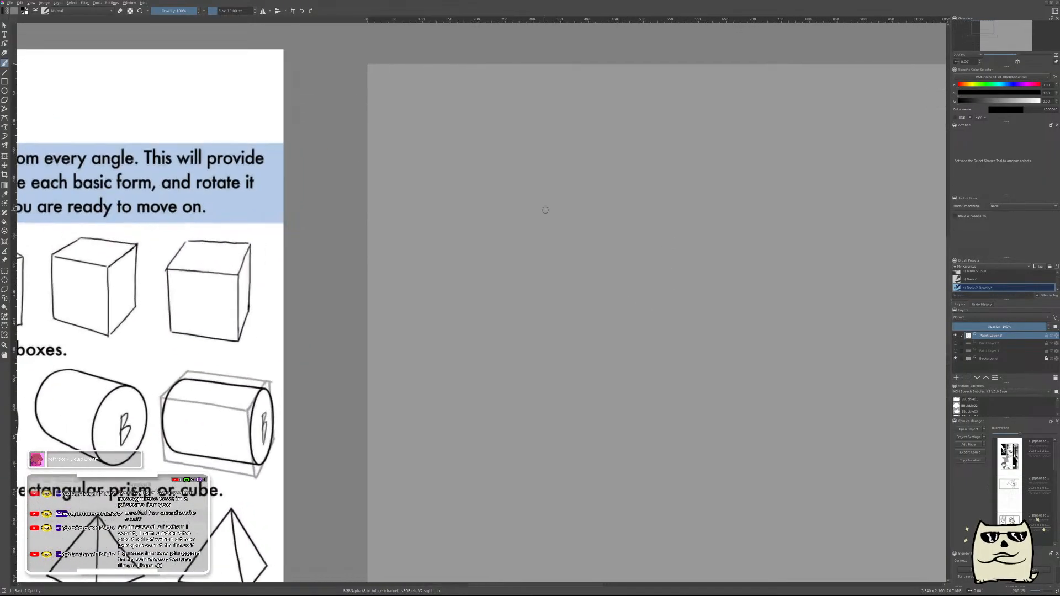
pyautogui.moveTo(444, 180)
pyautogui.mouseDown()
pyautogui.moveTo(533, 194)
pyautogui.moveTo(626, 172)
pyautogui.mouseUp()
pyautogui.moveTo(537, 194); pyautogui.dragTo(544, 293)
pyautogui.hotkey('ctrl', 'z')
pyautogui.moveTo(537, 197); pyautogui.dragTo(537, 276)
pyautogui.hotkey('ctrl', 'z')
pyautogui.moveTo(537, 194); pyautogui.dragTo(537, 326)
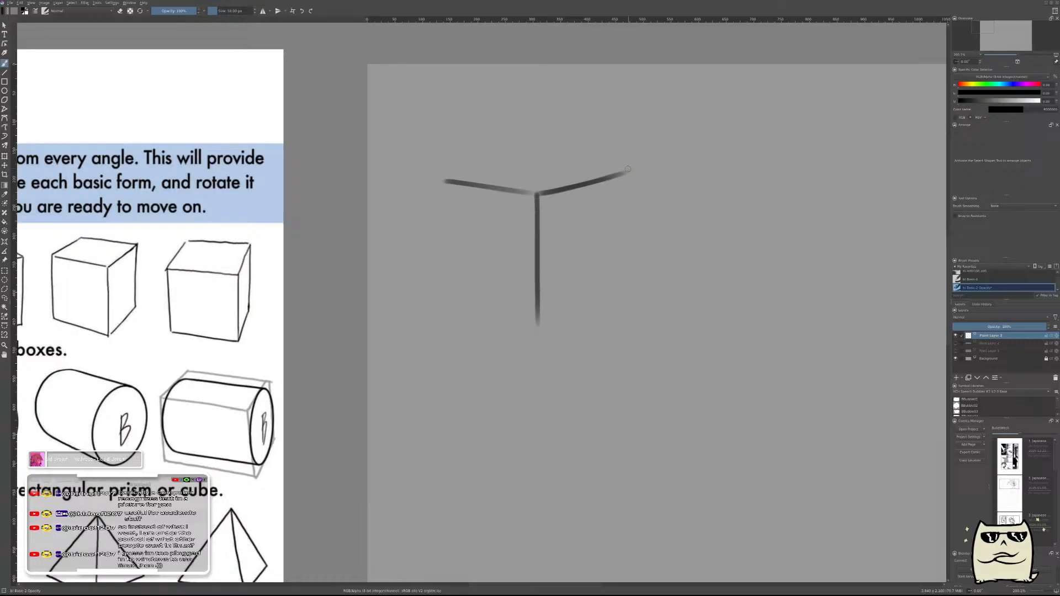
# - Complete the first cube's two front-facing sides with their outer vertical edges and converging bottom edges
pyautogui.moveTo(626, 172); pyautogui.dragTo(625, 291)
pyautogui.moveTo(540, 330); pyautogui.dragTo(629, 288)
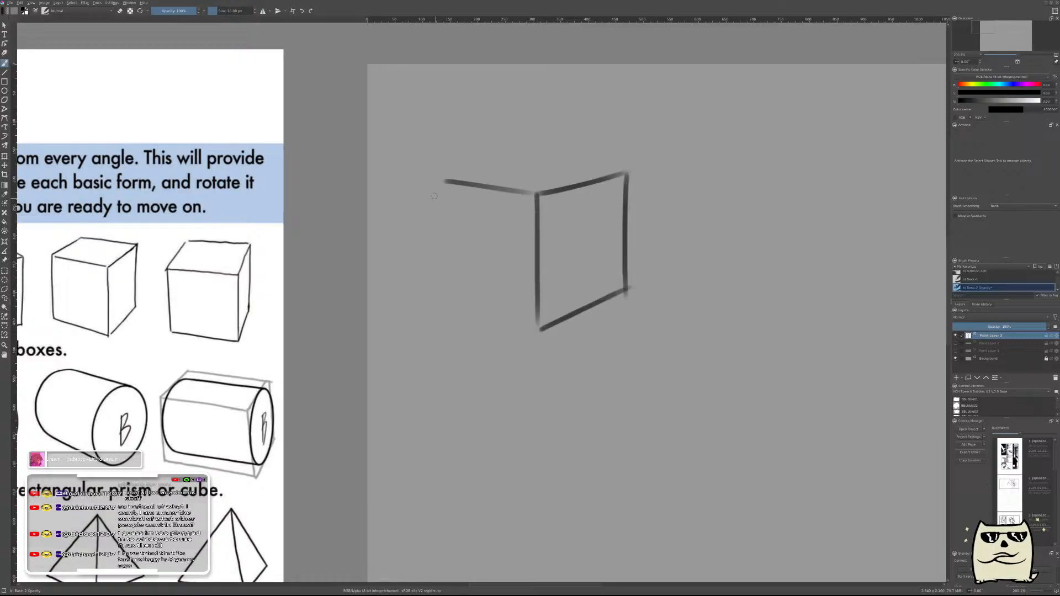
pyautogui.moveTo(447, 183)
pyautogui.mouseDown()
pyautogui.moveTo(455, 316)
pyautogui.moveTo(540, 329)
pyautogui.mouseUp()
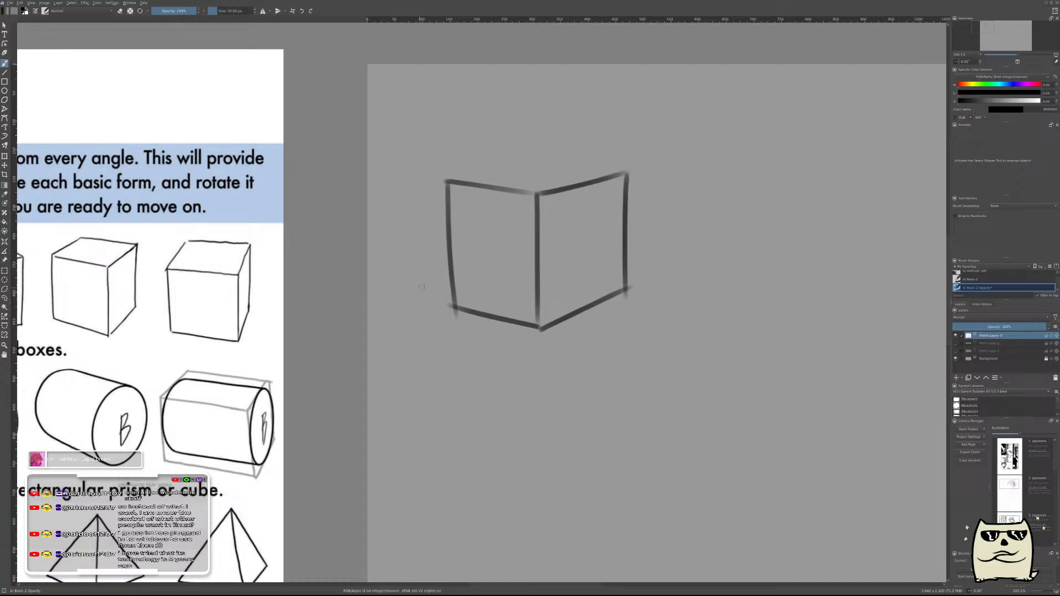
# - Draw the first cube's two back top edges to close its diamond-shaped top face
pyautogui.moveTo(446, 180)
pyautogui.mouseDown()
pyautogui.moveTo(494, 161)
pyautogui.moveTo(613, 160)
pyautogui.mouseUp()
pyautogui.hotkey('ctrl', 'z')
pyautogui.moveTo(446, 180)
pyautogui.mouseDown()
pyautogui.moveTo(532, 161)
pyautogui.moveTo(625, 173)
pyautogui.mouseUp()
pyautogui.hotkey('ctrl', 'z')
pyautogui.moveTo(532, 159); pyautogui.dragTo(655, 177)
pyautogui.hotkey('ctrl', 'z')
pyautogui.moveTo(527, 161); pyautogui.dragTo(619, 170)
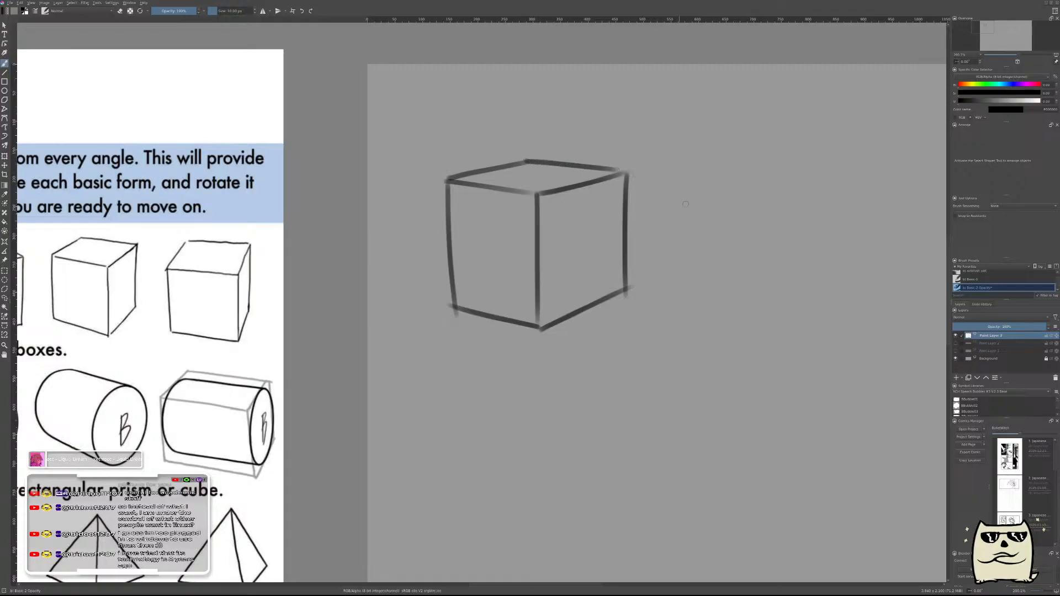
# - Start a second cube to the right of the first with its two front top edges, right outer edge and central vertical edge
pyautogui.moveTo(703, 245); pyautogui.dragTo(603, 239)
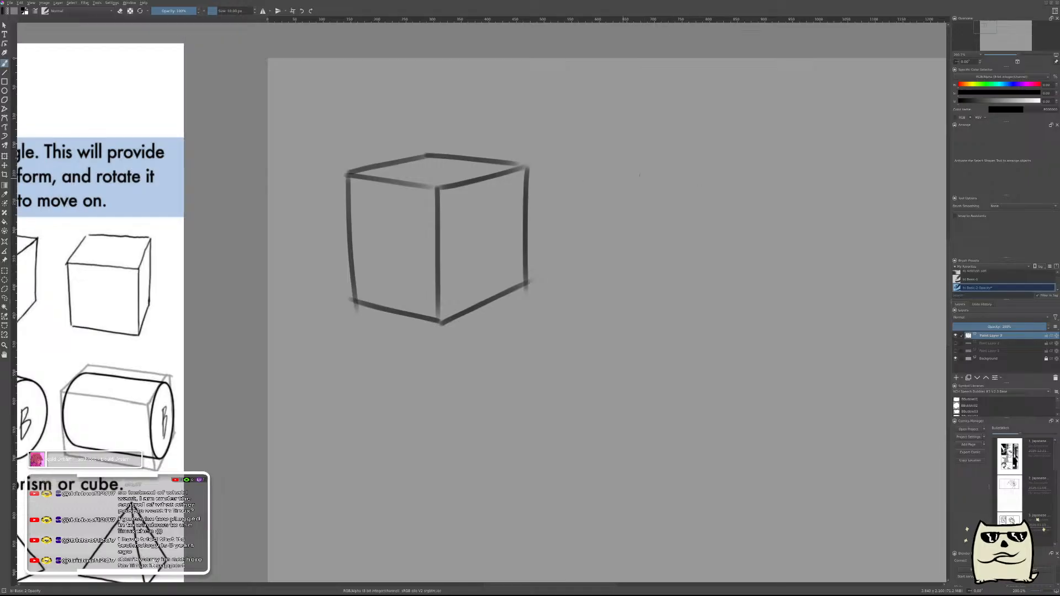
pyautogui.moveTo(598, 170)
pyautogui.mouseDown()
pyautogui.moveTo(712, 173)
pyautogui.moveTo(770, 156)
pyautogui.mouseUp()
pyautogui.hotkey('ctrl', 'z')
pyautogui.hotkey('ctrl', 'z')
pyautogui.moveTo(619, 177)
pyautogui.mouseDown()
pyautogui.moveTo(712, 186)
pyautogui.moveTo(775, 167)
pyautogui.mouseUp()
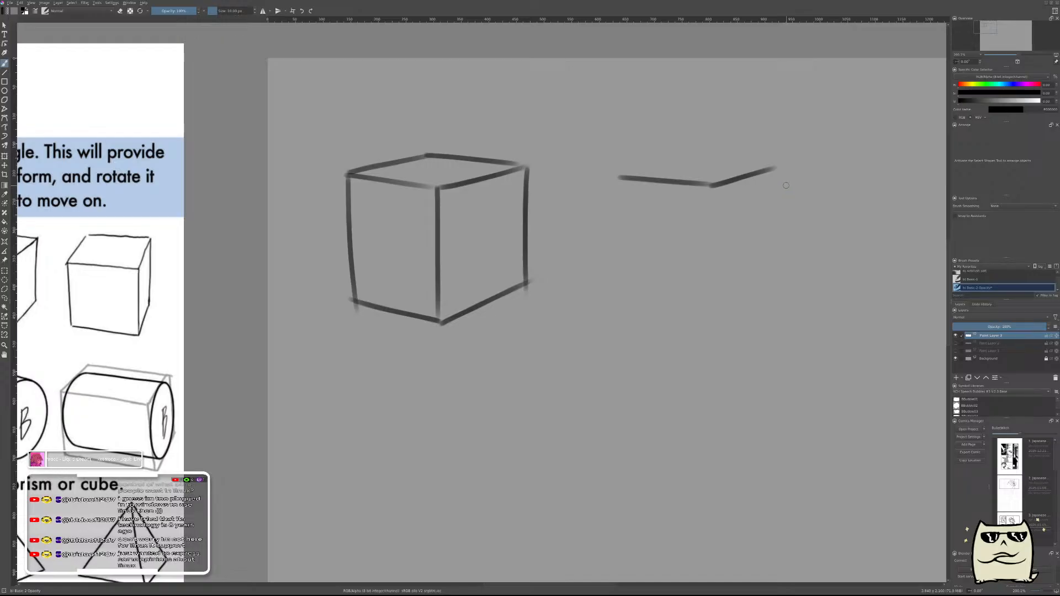
pyautogui.hotkey('ctrl', 'z')
pyautogui.moveTo(709, 183)
pyautogui.mouseDown()
pyautogui.moveTo(795, 171)
pyautogui.moveTo(797, 287)
pyautogui.mouseUp()
pyautogui.moveTo(709, 184); pyautogui.dragTo(714, 307)
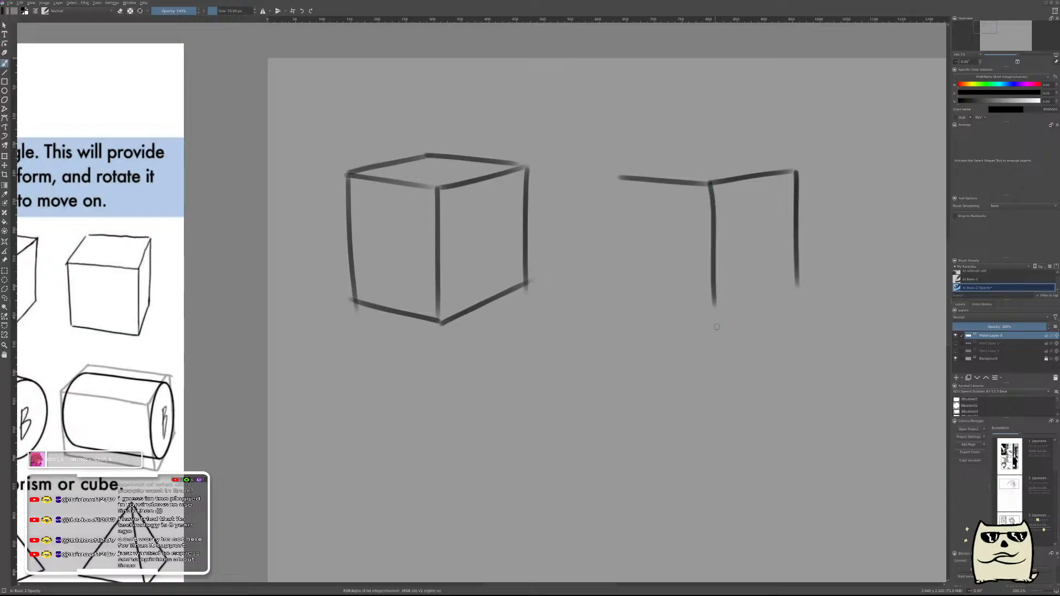
# - Redraw the second cube's central vertical edge and add its left vertical edge and two converging bottom edges
pyautogui.hotkey('ctrl', 'z')
pyautogui.moveTo(712, 186)
pyautogui.mouseDown()
pyautogui.moveTo(718, 304)
pyautogui.moveTo(736, 308)
pyautogui.moveTo(809, 280)
pyautogui.mouseUp()
pyautogui.moveTo(620, 177); pyautogui.dragTo(631, 284)
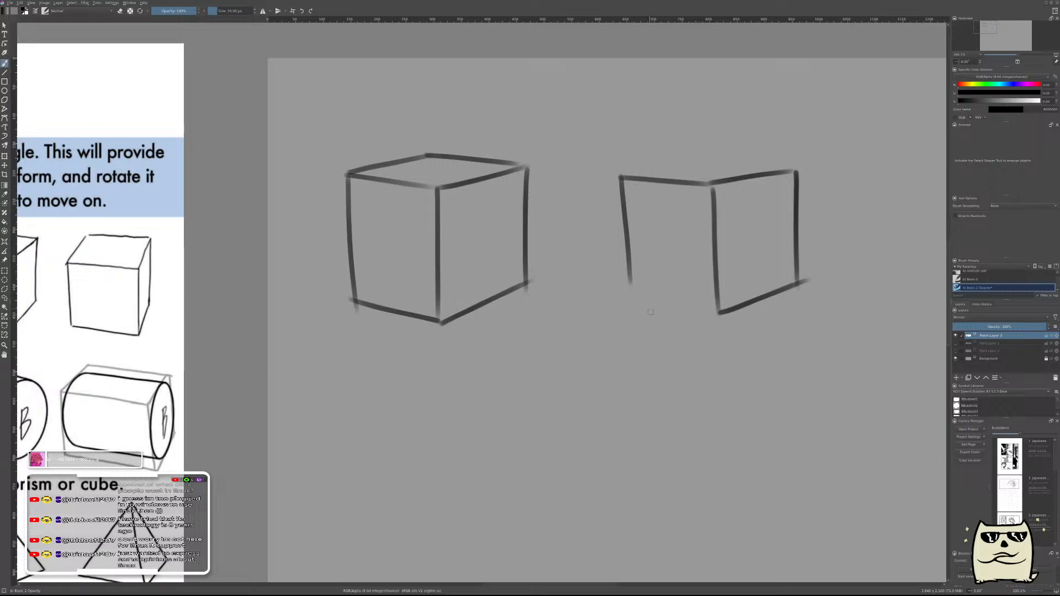
pyautogui.moveTo(720, 316); pyautogui.dragTo(634, 291)
# - Close the second cube's shallow top face with two back edges meeting above its central vertical edge
pyautogui.moveTo(620, 174); pyautogui.dragTo(715, 166)
pyautogui.hotkey('ctrl', 'z')
pyautogui.moveTo(619, 176); pyautogui.dragTo(724, 162)
pyautogui.moveTo(798, 171); pyautogui.dragTo(716, 162)
pyautogui.hotkey('ctrl', 'z')
# - Draw a third cube's nearly frontal left face right of the second cube, plus the rising bottom edge of its right face
pyautogui.hscroll(5, 798, 206)
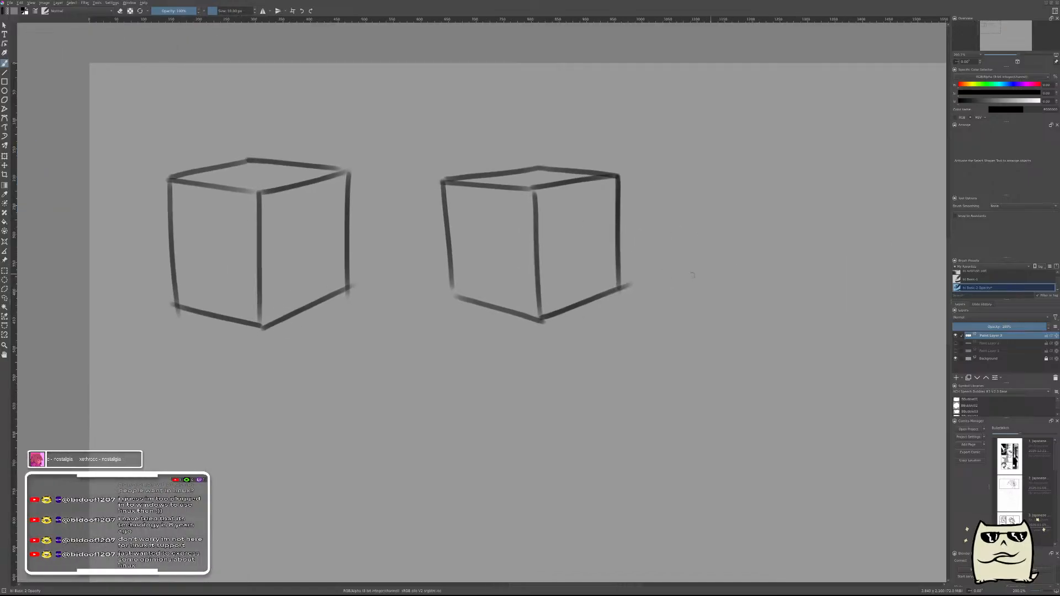
pyautogui.hscroll(2, 771, 199)
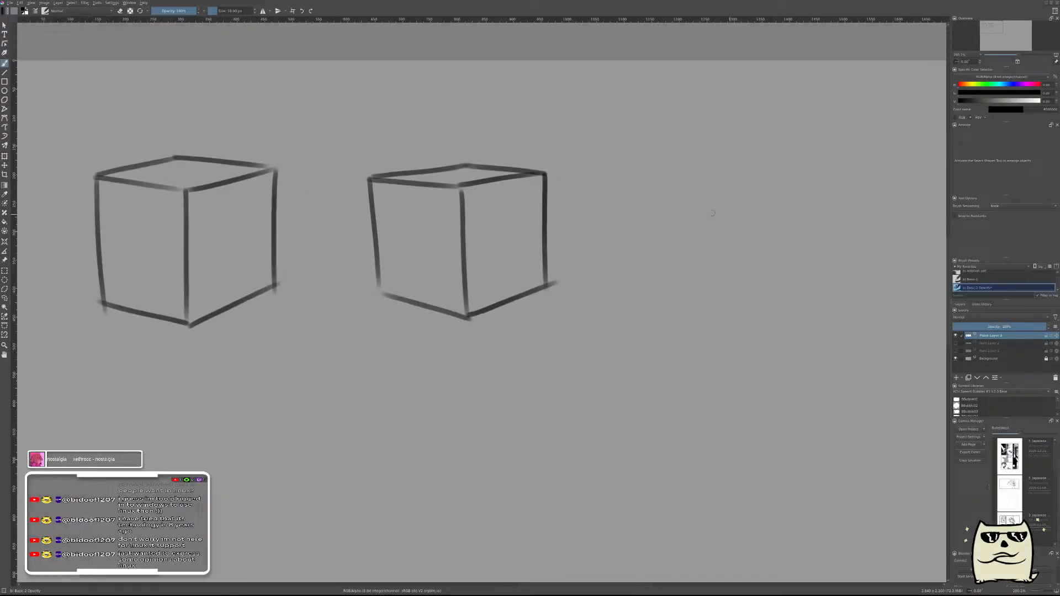
pyautogui.moveTo(722, 173); pyautogui.dragTo(725, 302)
pyautogui.moveTo(725, 173); pyautogui.dragTo(654, 165)
pyautogui.hotkey('ctrl', 'z')
pyautogui.moveTo(723, 169)
pyautogui.mouseDown()
pyautogui.moveTo(617, 168)
pyautogui.moveTo(630, 300)
pyautogui.moveTo(762, 302)
pyautogui.mouseUp()
pyautogui.hotkey('ctrl', 'z')
pyautogui.moveTo(623, 295)
pyautogui.mouseDown()
pyautogui.moveTo(726, 301)
pyautogui.moveTo(825, 285)
pyautogui.mouseUp()
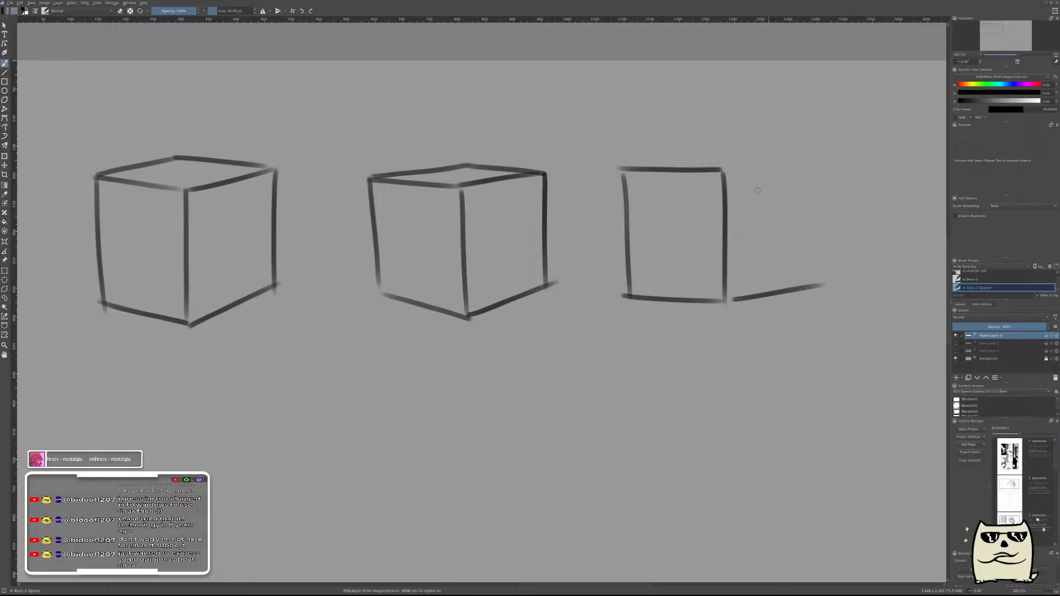
# - Complete the third cube's right face with a nearly level top edge and an outer vertical edge
pyautogui.moveTo(722, 171); pyautogui.dragTo(818, 173)
pyautogui.hotkey('ctrl', 'z')
pyautogui.moveTo(721, 172); pyautogui.dragTo(797, 162)
pyautogui.hotkey('ctrl', 'z')
pyautogui.moveTo(722, 171)
pyautogui.mouseDown()
pyautogui.moveTo(805, 166)
pyautogui.moveTo(821, 288)
pyautogui.mouseUp()
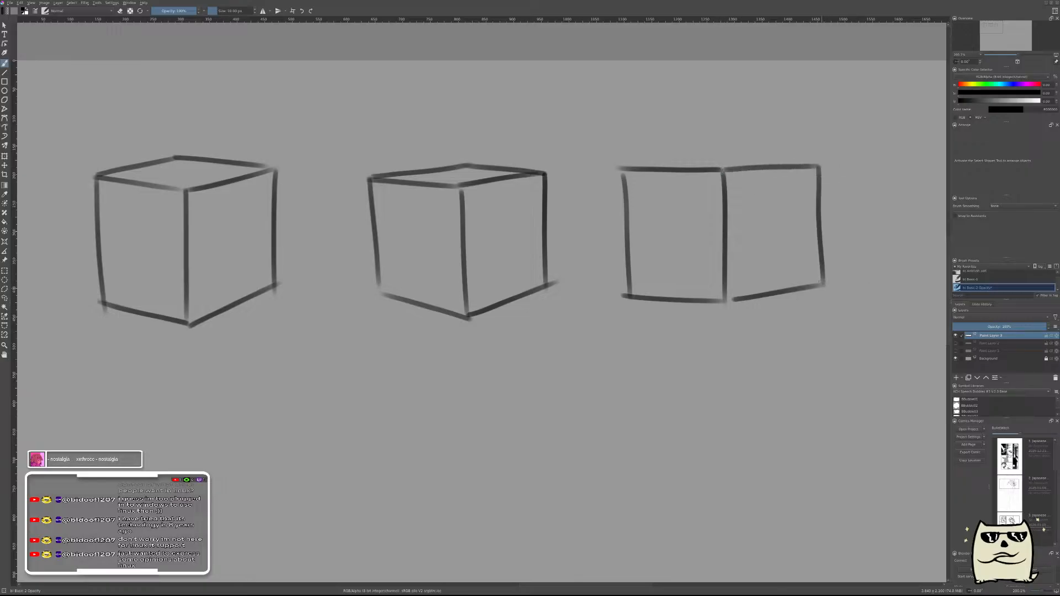
# - Draw the third cube's back top edges just above its front ones to form a very thin top face
pyautogui.moveTo(816, 164); pyautogui.dragTo(721, 160)
pyautogui.hotkey('ctrl', 'z')
pyautogui.moveTo(618, 168)
pyautogui.mouseDown()
pyautogui.moveTo(759, 160)
pyautogui.moveTo(691, 164)
pyautogui.moveTo(729, 160)
pyautogui.mouseUp()
pyautogui.hotkey('ctrl', 'z')
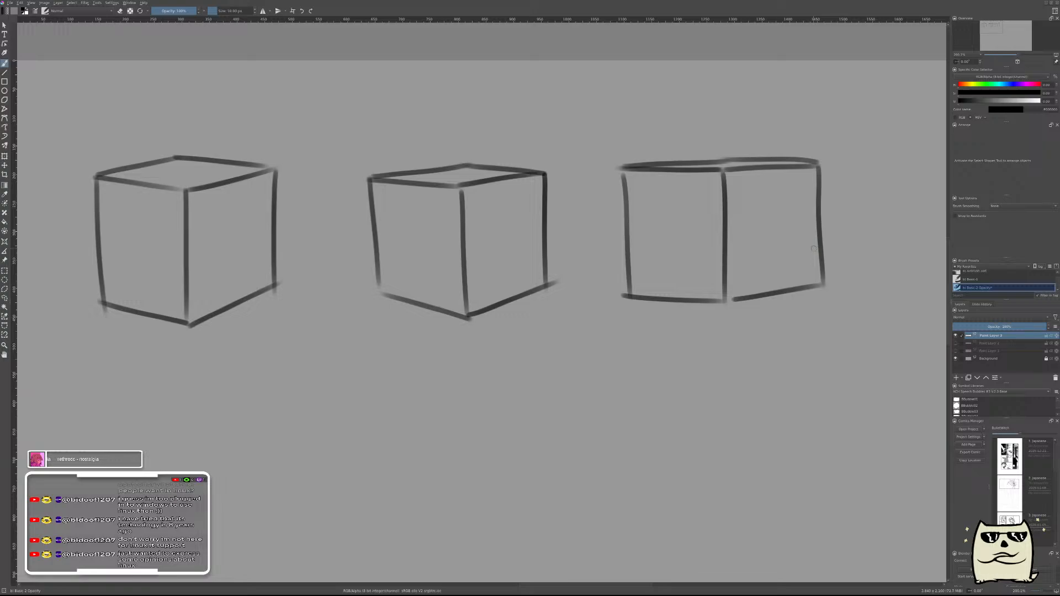
# - Draw the upright rectangular left face of a fourth cube to the right of the third cube
pyautogui.moveTo(819, 259); pyautogui.dragTo(621, 304)
pyautogui.moveTo(615, 172); pyautogui.dragTo(614, 286)
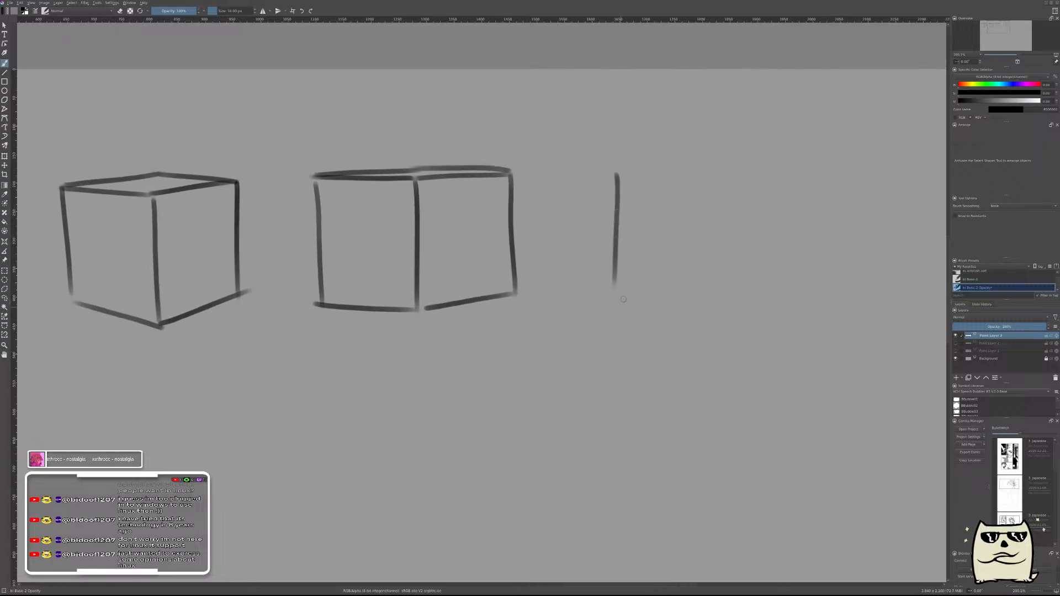
pyautogui.hotkey('ctrl', 'z')
pyautogui.moveTo(612, 162); pyautogui.dragTo(613, 287)
pyautogui.moveTo(696, 167)
pyautogui.mouseDown()
pyautogui.moveTo(698, 282)
pyautogui.moveTo(714, 188)
pyautogui.moveTo(713, 290)
pyautogui.mouseUp()
pyautogui.hotkey('ctrl', 'z')
pyautogui.moveTo(608, 161); pyautogui.dragTo(726, 163)
pyautogui.moveTo(609, 287); pyautogui.dragTo(719, 291)
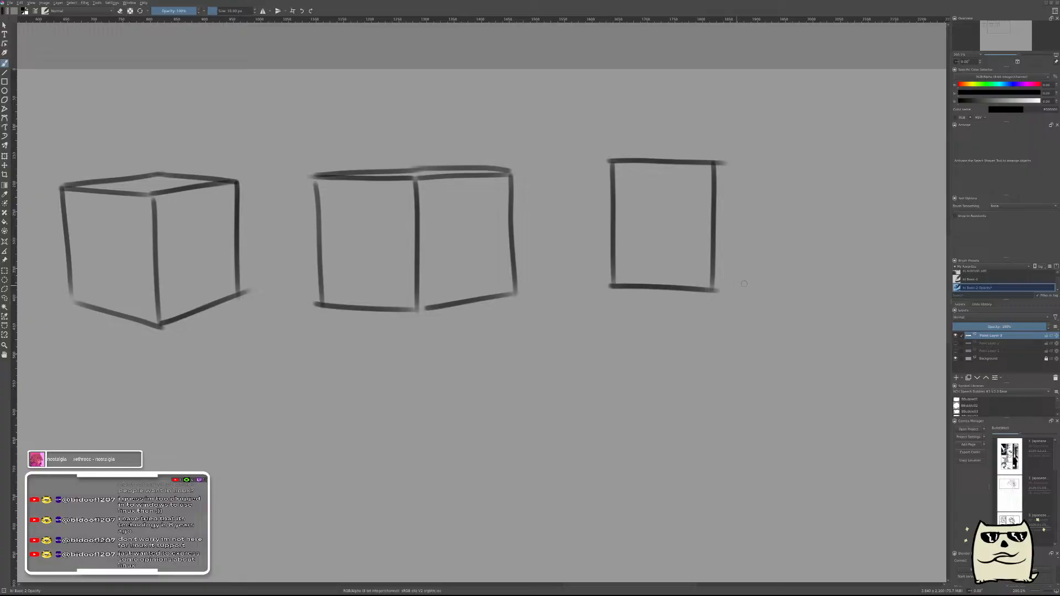
# - Add a narrower right face to the fourth cube with level top and bottom edges and an outer vertical edge
pyautogui.moveTo(651, 326)
pyautogui.mouseDown()
pyautogui.moveTo(840, 289)
pyautogui.moveTo(536, 308)
pyautogui.mouseUp()
pyautogui.moveTo(748, 154); pyautogui.dragTo(740, 287)
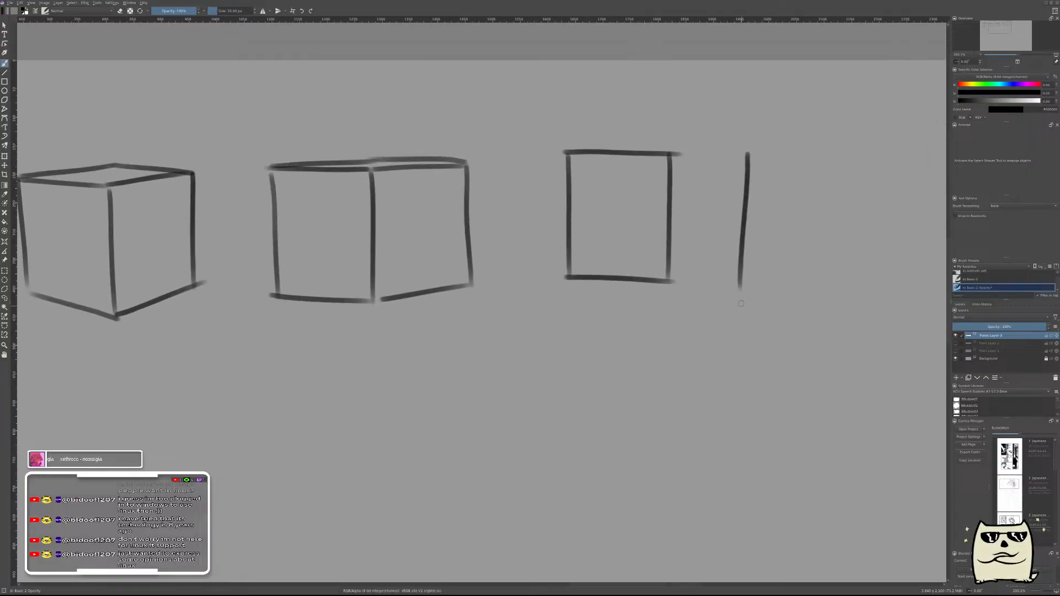
pyautogui.hotkey('ctrl', 'z')
pyautogui.moveTo(750, 153); pyautogui.dragTo(749, 282)
pyautogui.moveTo(663, 154); pyautogui.dragTo(741, 151)
pyautogui.moveTo(670, 279); pyautogui.dragTo(751, 282)
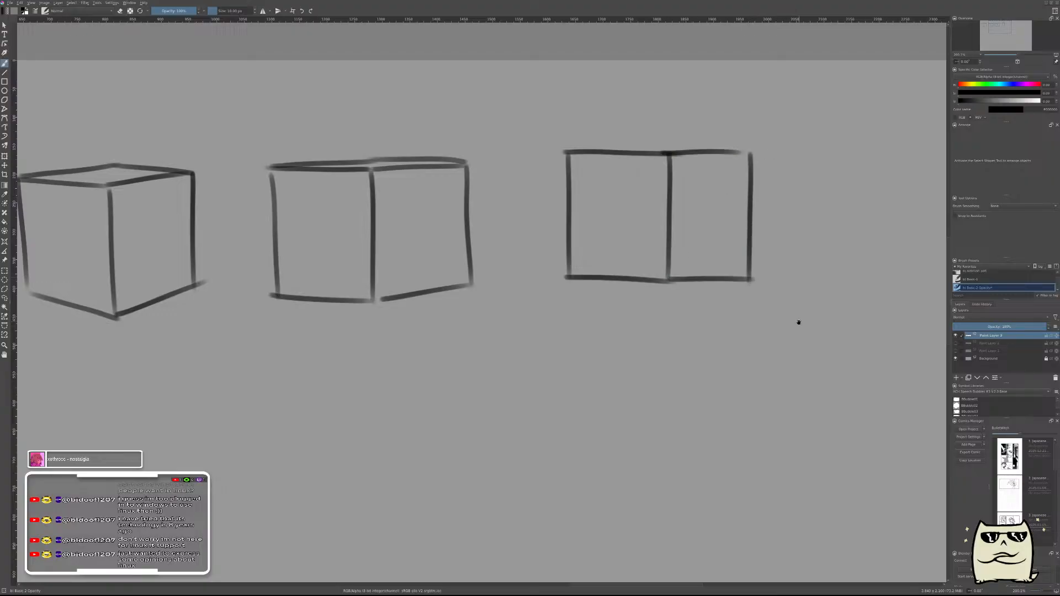
pyautogui.moveTo(797, 325); pyautogui.dragTo(637, 293)
pyautogui.moveTo(702, 252); pyautogui.dragTo(602, 259)
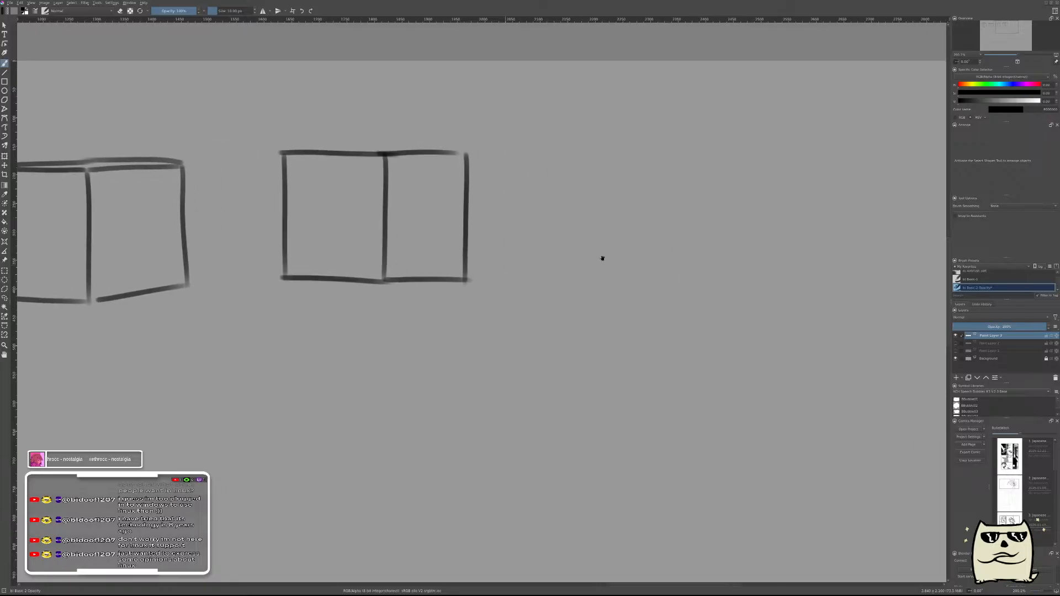
pyautogui.moveTo(589, 151); pyautogui.dragTo(592, 288)
pyautogui.hotkey('ctrl', 'z')
pyautogui.moveTo(570, 153); pyautogui.dragTo(566, 268)
pyautogui.hotkey('ctrl', 'z')
pyautogui.moveTo(567, 156); pyautogui.dragTo(568, 271)
pyautogui.hotkey('ctrl', 'z')
pyautogui.moveTo(595, 147); pyautogui.dragTo(596, 304)
pyautogui.hotkey('ctrl', 'z')
pyautogui.moveTo(601, 166)
pyautogui.mouseDown()
pyautogui.moveTo(605, 312)
pyautogui.moveTo(598, 272)
pyautogui.mouseUp()
pyautogui.hotkey('ctrl', 'z')
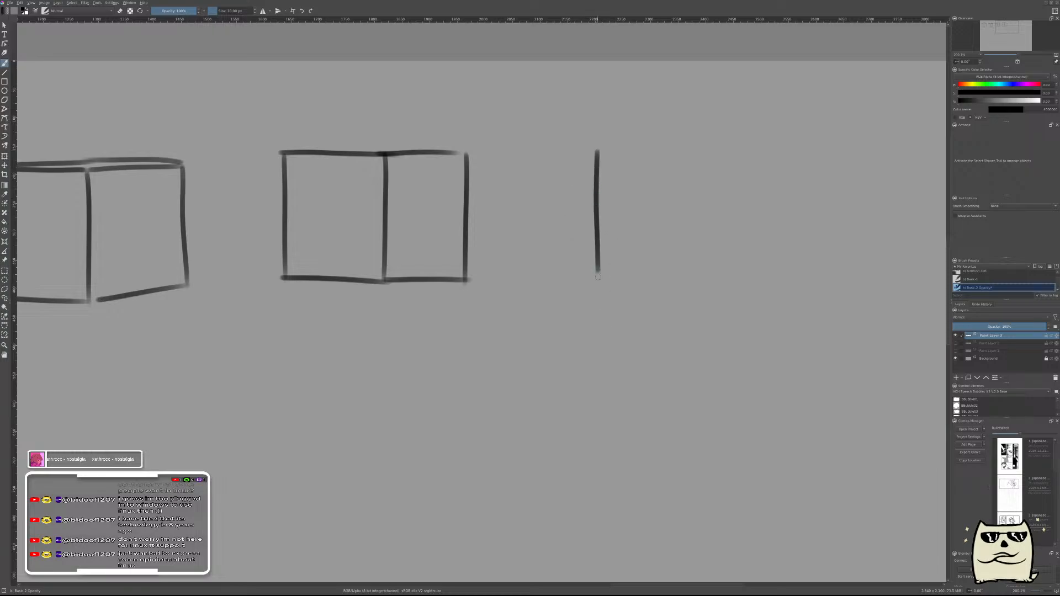
# - Draw a fifth cube at eye level right of the fourth, with a square front face and a narrow right face tapering away
pyautogui.moveTo(597, 151)
pyautogui.mouseDown()
pyautogui.moveTo(721, 149)
pyautogui.moveTo(722, 285)
pyautogui.mouseUp()
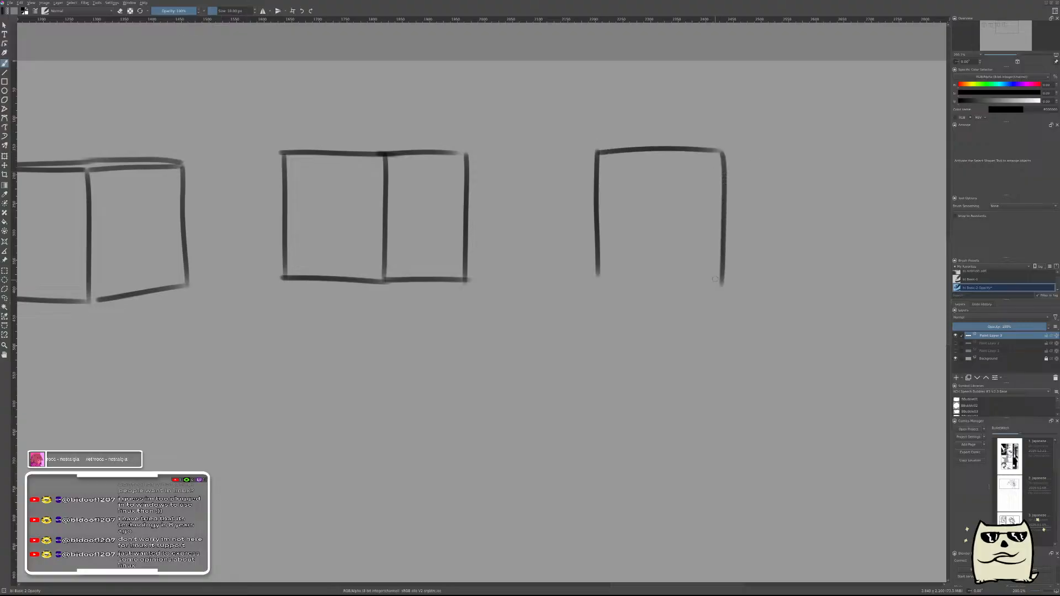
pyautogui.moveTo(591, 282); pyautogui.dragTo(708, 282)
pyautogui.moveTo(773, 159); pyautogui.dragTo(772, 271)
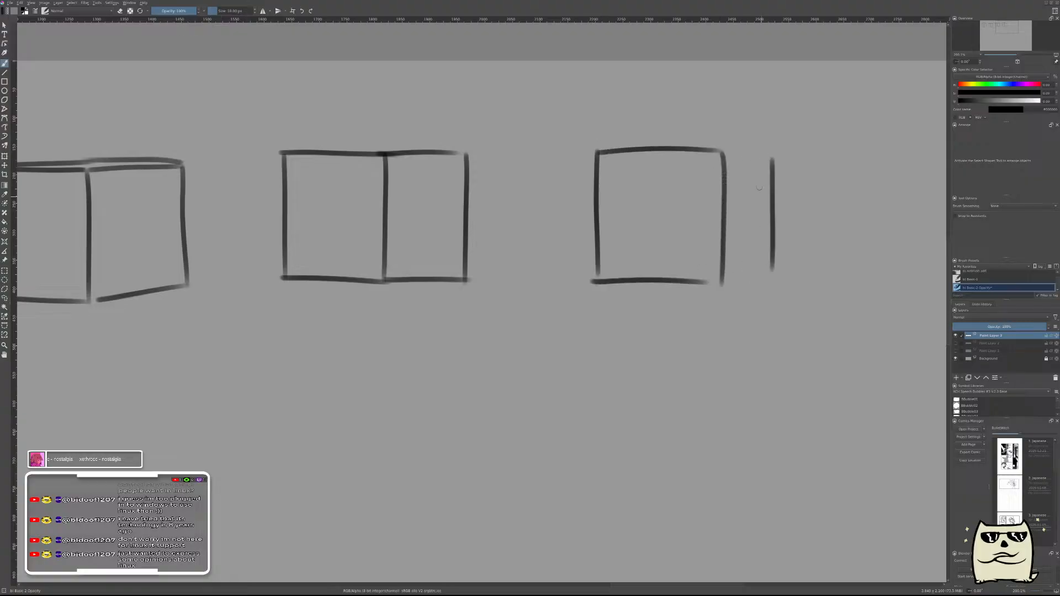
pyautogui.moveTo(733, 149); pyautogui.dragTo(786, 159)
pyautogui.moveTo(720, 297)
pyautogui.mouseDown()
pyautogui.moveTo(778, 276)
pyautogui.moveTo(773, 266)
pyautogui.mouseUp()
pyautogui.hotkey('ctrl', 'z')
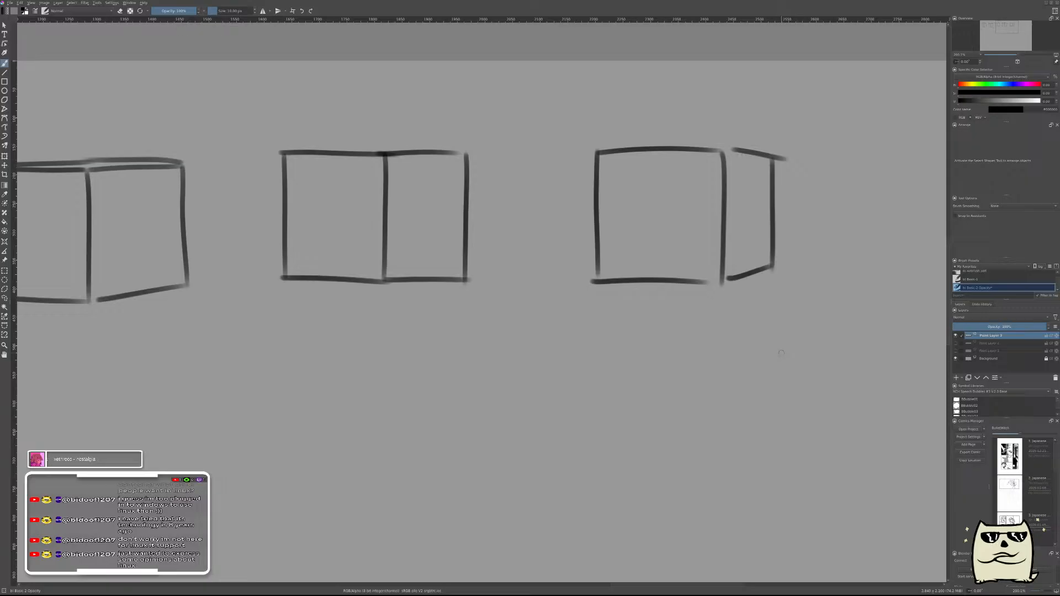
# - Draw the nearly square front face of a sixth cube to the right of the fifth cube
pyautogui.moveTo(763, 216); pyautogui.dragTo(508, 247)
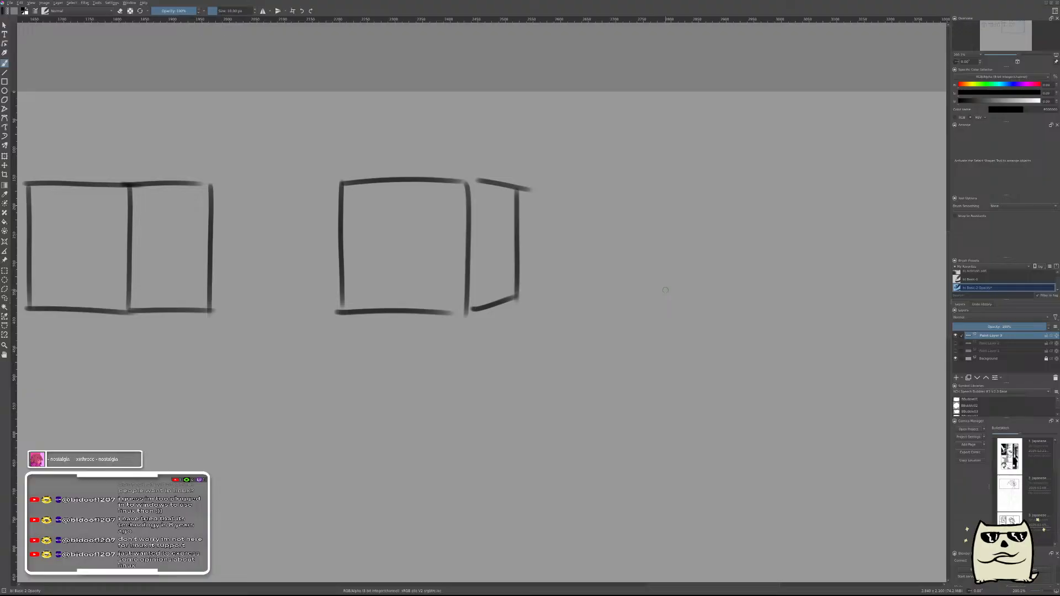
pyautogui.moveTo(644, 270); pyautogui.dragTo(540, 229)
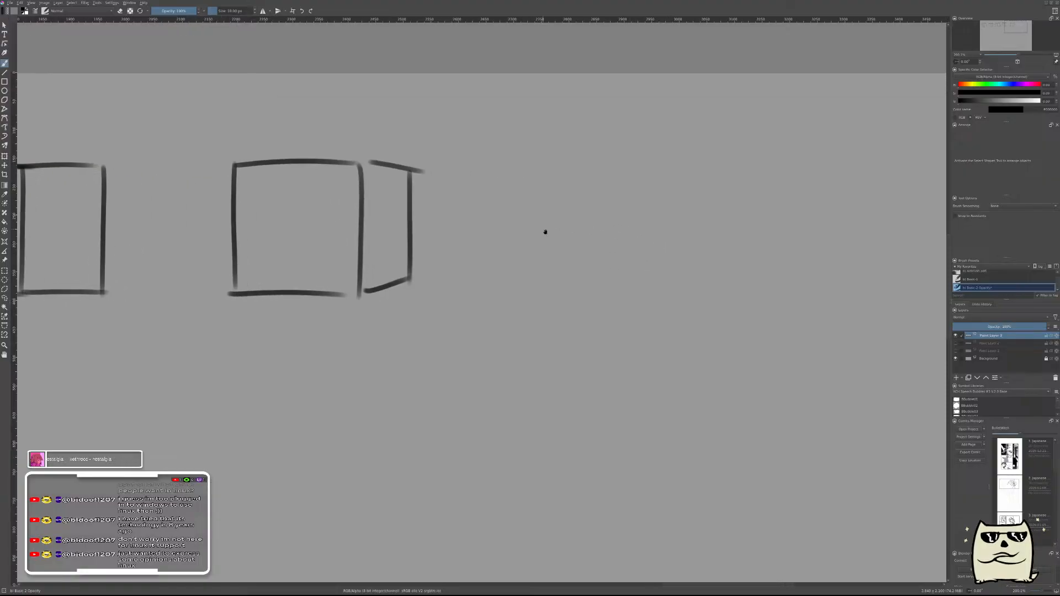
pyautogui.moveTo(492, 164); pyautogui.dragTo(497, 292)
pyautogui.hotkey('ctrl', 'z')
pyautogui.moveTo(498, 164); pyautogui.dragTo(499, 276)
pyautogui.moveTo(505, 162)
pyautogui.mouseDown()
pyautogui.moveTo(588, 165)
pyautogui.moveTo(589, 281)
pyautogui.mouseUp()
pyautogui.moveTo(497, 282); pyautogui.dragTo(604, 279)
# - Add a thin right side to the sixth cube, with its top and bottom edges converging toward a short outer edge
pyautogui.moveTo(624, 179)
pyautogui.mouseDown()
pyautogui.moveTo(620, 284)
pyautogui.moveTo(616, 271)
pyautogui.mouseUp()
pyautogui.hotkey('ctrl', 'z')
pyautogui.moveTo(589, 166); pyautogui.dragTo(617, 186)
pyautogui.moveTo(589, 279); pyautogui.dragTo(626, 267)
# - Draw a plain four-sided front face to the right of the sixth cube as the last cube view in the row
pyautogui.moveTo(701, 286); pyautogui.dragTo(599, 264)
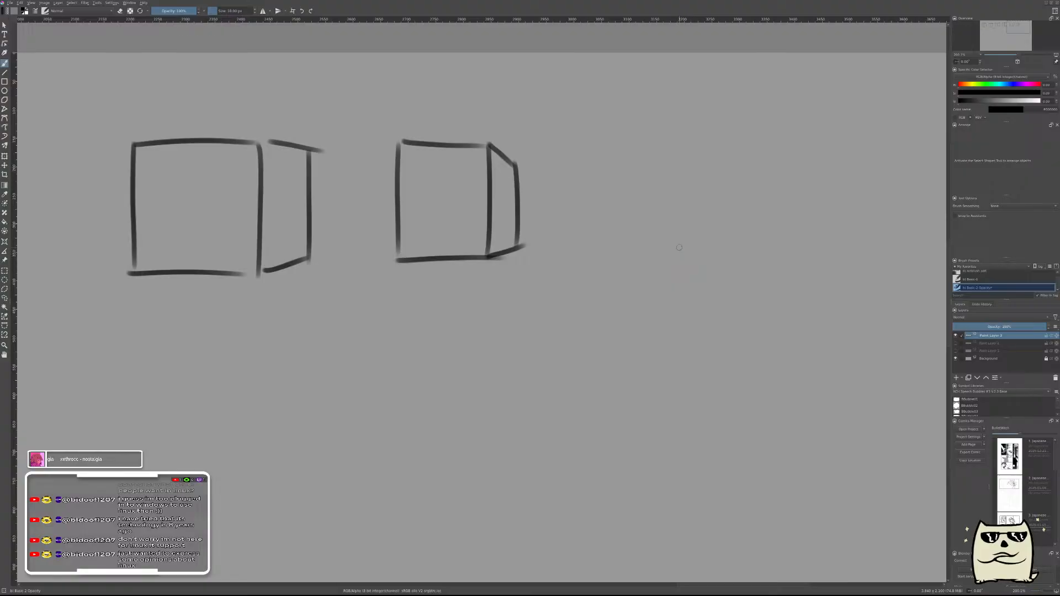
pyautogui.moveTo(594, 150); pyautogui.dragTo(586, 259)
pyautogui.hotkey('ctrl', 'z')
pyautogui.moveTo(586, 138); pyautogui.dragTo(589, 251)
pyautogui.moveTo(587, 139); pyautogui.dragTo(676, 148)
pyautogui.hotkey('ctrl', 'z')
pyautogui.moveTo(587, 137)
pyautogui.mouseDown()
pyautogui.moveTo(686, 141)
pyautogui.moveTo(691, 259)
pyautogui.mouseUp()
pyautogui.moveTo(587, 253); pyautogui.dragTo(700, 254)
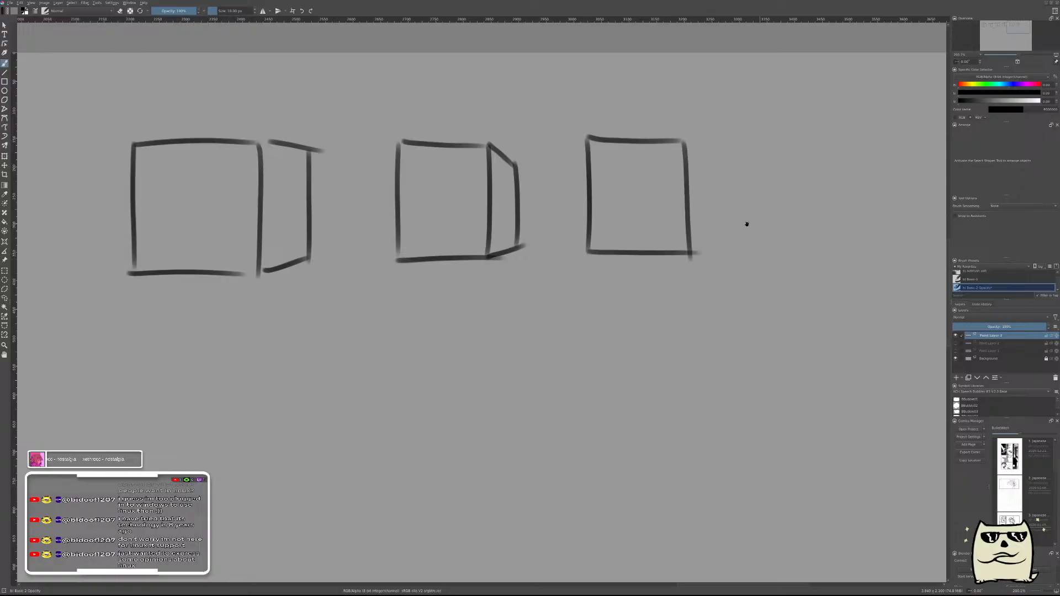
pyautogui.moveTo(720, 201); pyautogui.dragTo(539, 208)
pyautogui.moveTo(628, 284)
pyautogui.mouseDown()
pyautogui.moveTo(680, 291)
pyautogui.moveTo(878, 260)
pyautogui.mouseUp()
pyautogui.moveTo(520, 353); pyautogui.dragTo(878, 306)
pyautogui.moveTo(576, 358)
pyautogui.mouseDown()
pyautogui.moveTo(789, 336)
pyautogui.moveTo(727, 353)
pyautogui.moveTo(763, 371)
pyautogui.moveTo(719, 346)
pyautogui.moveTo(645, 345)
pyautogui.mouseUp()
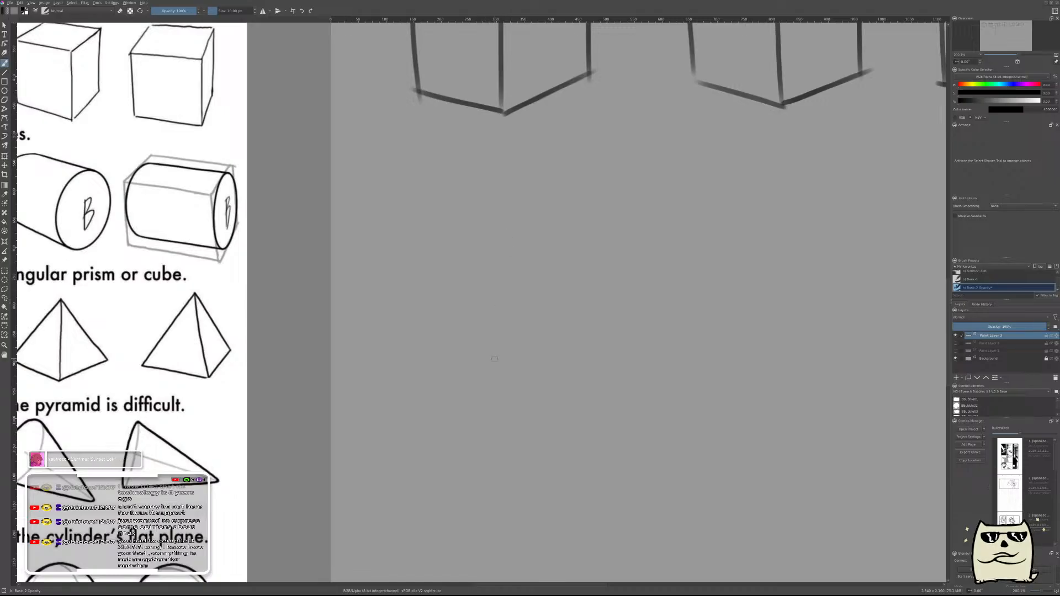
pyautogui.moveTo(499, 228); pyautogui.dragTo(511, 439)
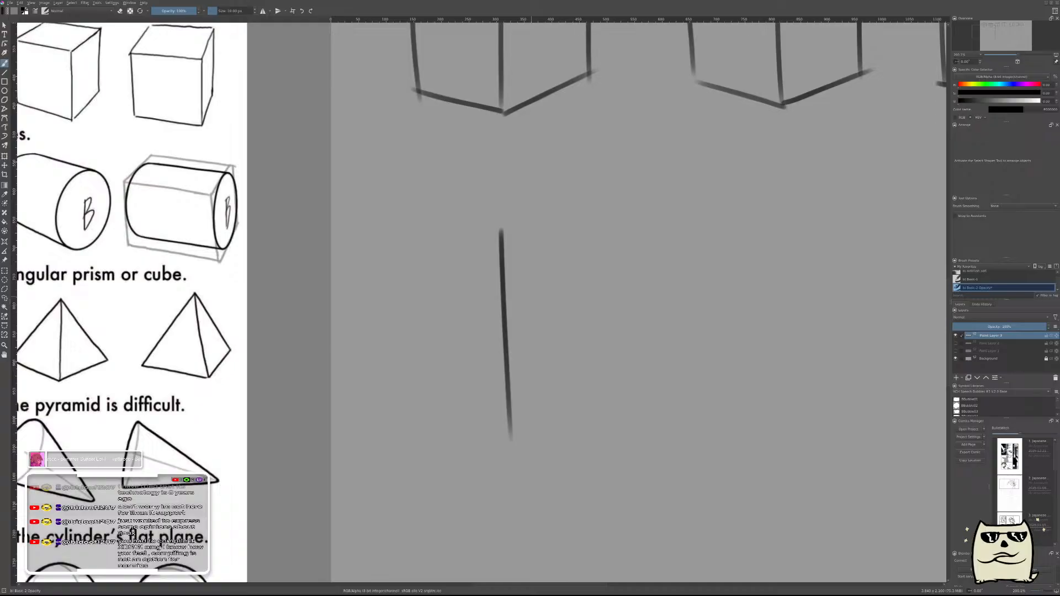
pyautogui.hotkey('ctrl', 'z')
pyautogui.moveTo(503, 264); pyautogui.dragTo(508, 453)
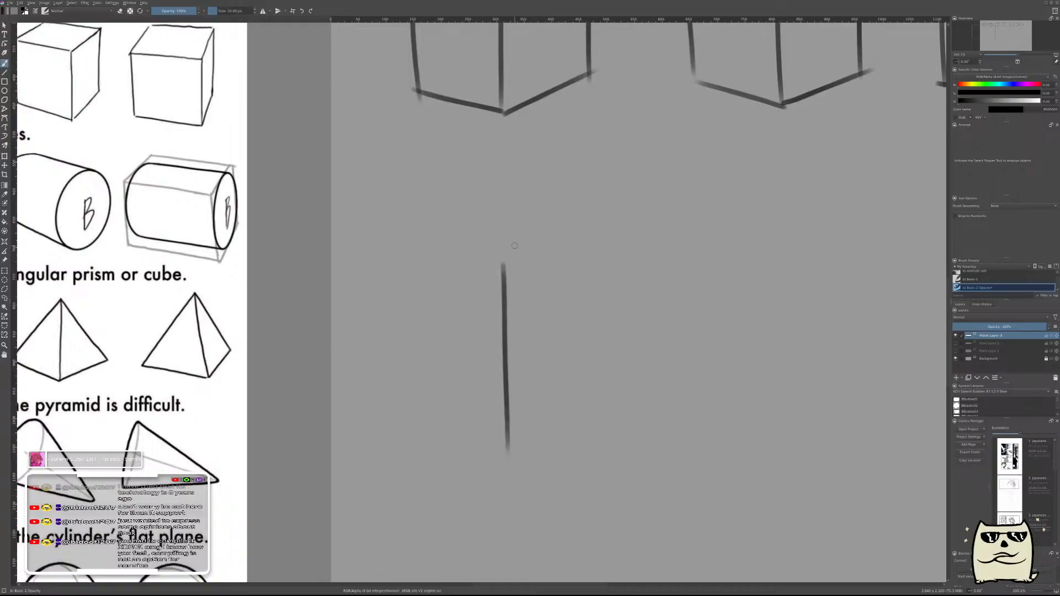
pyautogui.moveTo(504, 265); pyautogui.dragTo(624, 245)
pyautogui.hotkey('ctrl', 'z')
pyautogui.hotkey('ctrl', 'z')
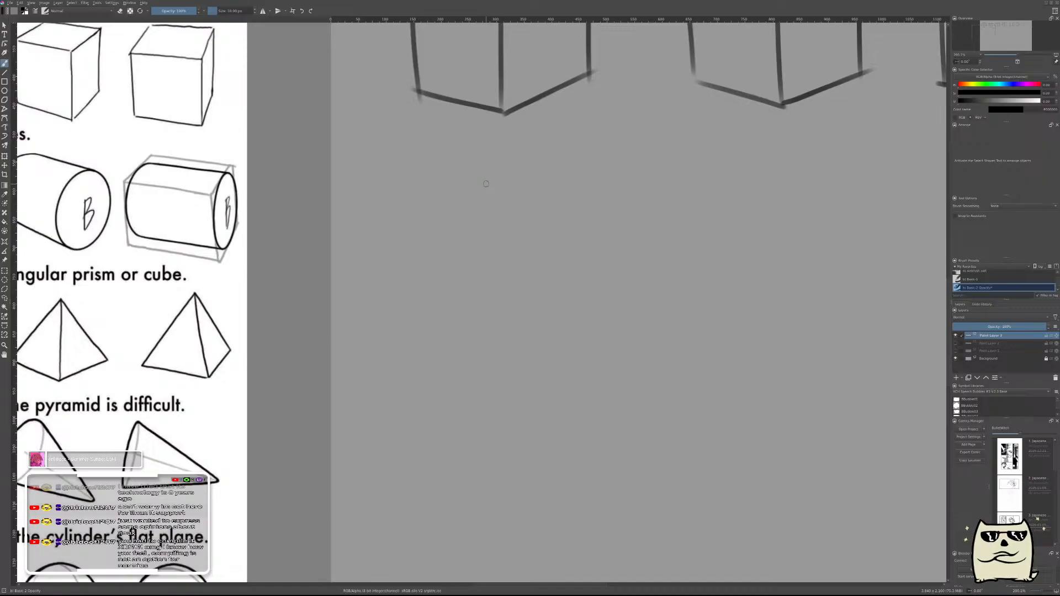
pyautogui.moveTo(522, 191); pyautogui.dragTo(526, 360)
pyautogui.hotkey('ctrl', 'z')
pyautogui.moveTo(511, 222); pyautogui.dragTo(516, 401)
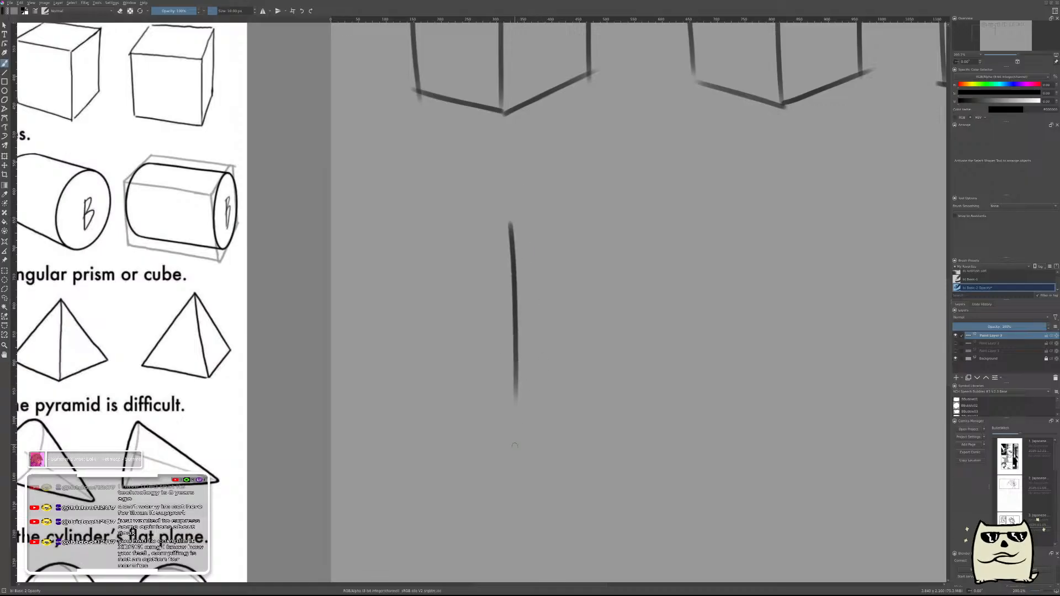
pyautogui.hotkey('ctrl', 'z')
pyautogui.moveTo(506, 234); pyautogui.dragTo(502, 407)
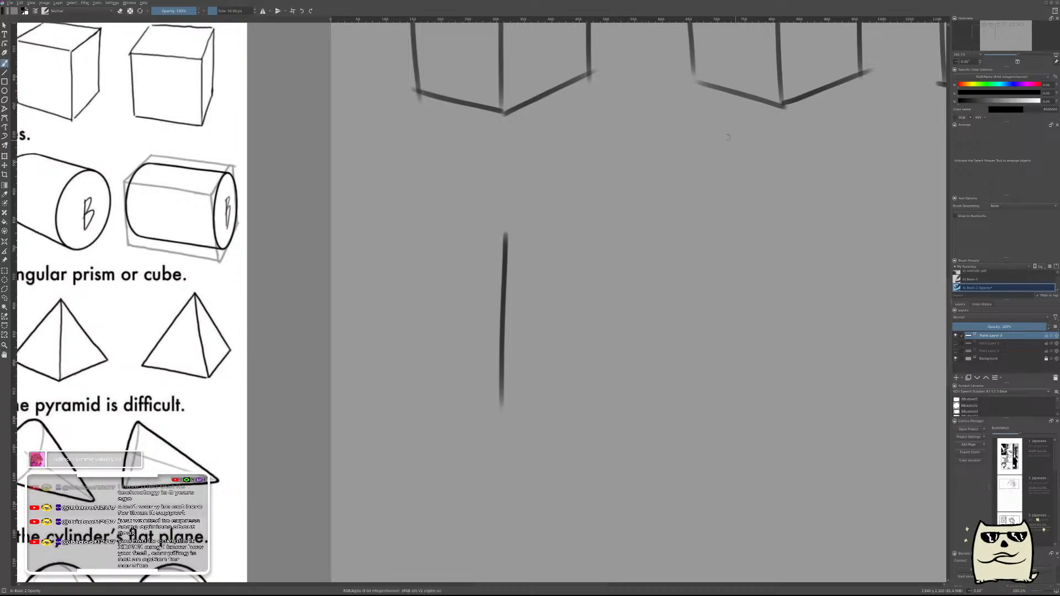
pyautogui.moveTo(508, 233); pyautogui.dragTo(641, 200)
pyautogui.hotkey('ctrl', 'z')
pyautogui.hotkey('ctrl', 'z')
# - Draw a slanted four-sided face below the first cube of the upper row to begin a second row of tilted cubes
pyautogui.moveTo(480, 231)
pyautogui.mouseDown()
pyautogui.moveTo(564, 359)
pyautogui.moveTo(699, 332)
pyautogui.mouseUp()
pyautogui.moveTo(480, 231)
pyautogui.mouseDown()
pyautogui.moveTo(653, 215)
pyautogui.moveTo(738, 353)
pyautogui.mouseUp()
pyautogui.hotkey('ctrl', 'z')
pyautogui.moveTo(637, 237); pyautogui.dragTo(696, 322)
pyautogui.hotkey('ctrl', 'z')
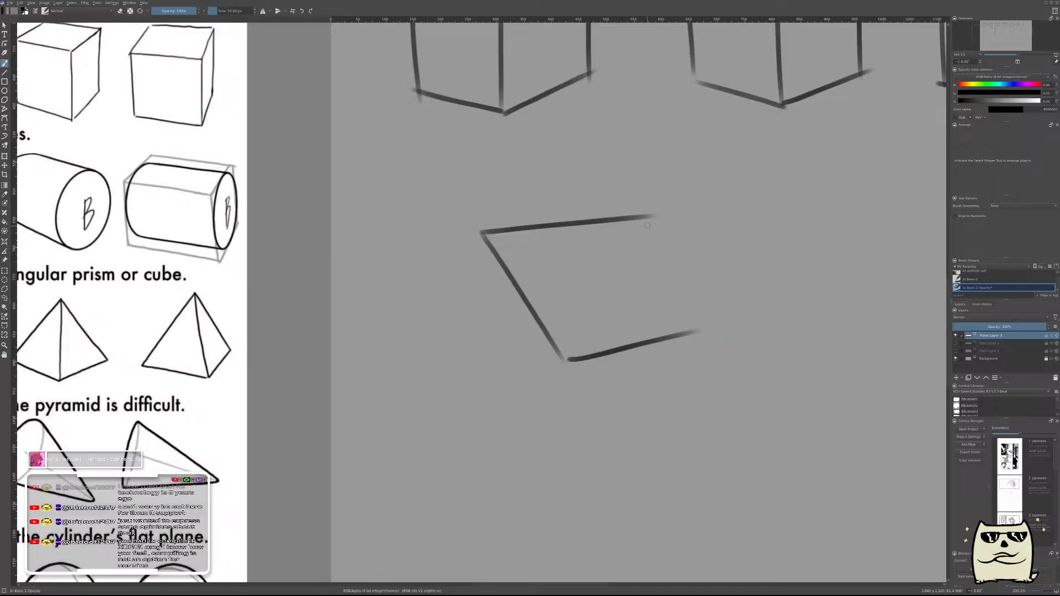
pyautogui.moveTo(645, 217); pyautogui.dragTo(706, 335)
# - Add the underside of the first tilted cube, with its edges slanting down from the face's lower corners
pyautogui.moveTo(561, 367); pyautogui.dragTo(511, 448)
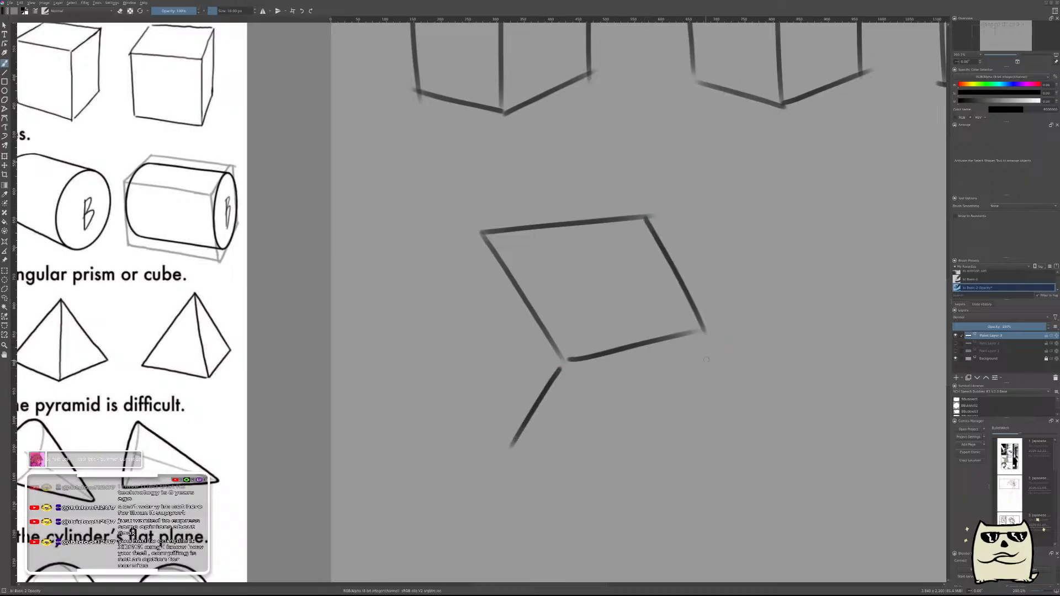
pyautogui.moveTo(709, 342); pyautogui.dragTo(627, 426)
pyautogui.moveTo(527, 451); pyautogui.dragTo(649, 424)
pyautogui.hotkey('ctrl', 'z')
pyautogui.moveTo(518, 448); pyautogui.dragTo(629, 424)
# - Complete the left side of the first tilted cube with two outer edges running toward each other
pyautogui.moveTo(509, 445); pyautogui.dragTo(461, 354)
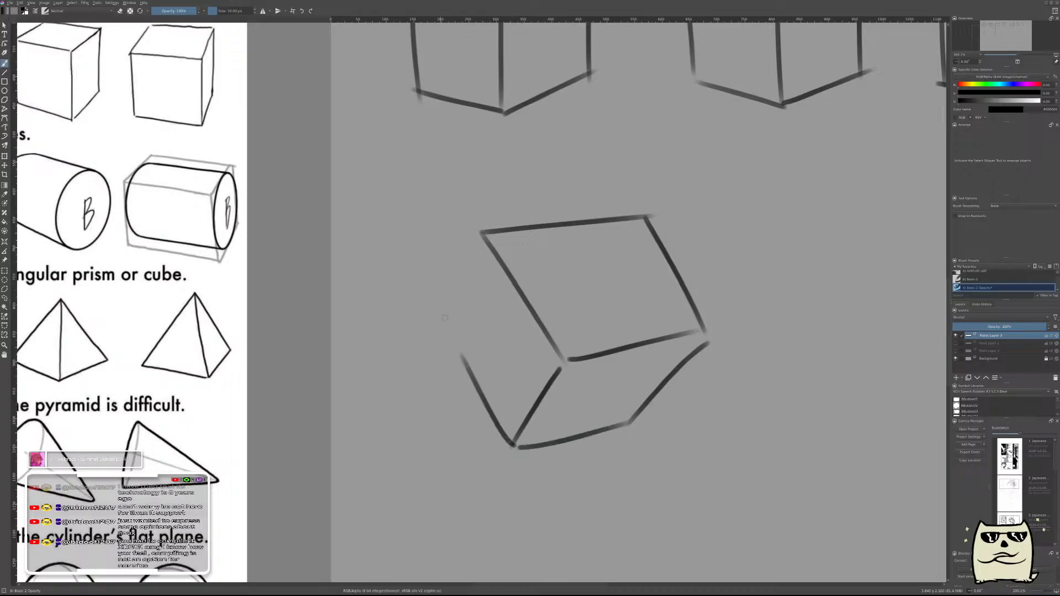
pyautogui.moveTo(481, 239); pyautogui.dragTo(443, 337)
pyautogui.hotkey('ctrl', 'z')
pyautogui.hotkey('ctrl', 'z')
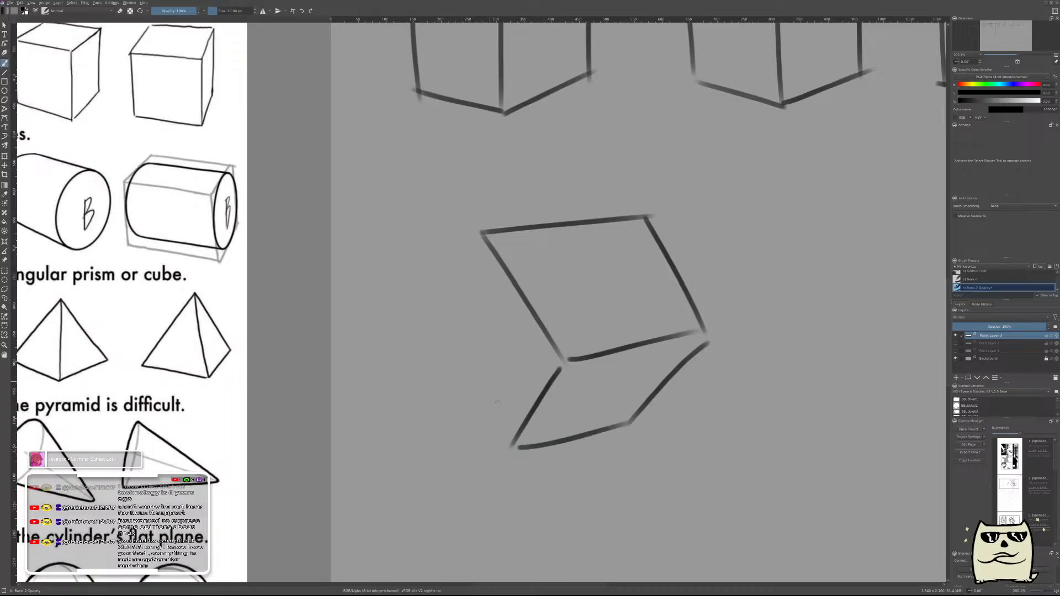
pyautogui.moveTo(510, 445); pyautogui.dragTo(447, 325)
pyautogui.hotkey('ctrl', 'z')
pyautogui.moveTo(508, 446); pyautogui.dragTo(455, 345)
pyautogui.moveTo(481, 235); pyautogui.dragTo(435, 360)
# - Draw the leaning four-sided front face of a second tilted cube, spaced to the right of the first
pyautogui.moveTo(784, 289)
pyautogui.mouseDown()
pyautogui.moveTo(633, 296)
pyautogui.moveTo(569, 245)
pyautogui.mouseUp()
pyautogui.moveTo(532, 185)
pyautogui.mouseDown()
pyautogui.moveTo(584, 326)
pyautogui.moveTo(701, 308)
pyautogui.moveTo(657, 165)
pyautogui.mouseUp()
pyautogui.hotkey('ctrl', 'z')
pyautogui.moveTo(538, 190); pyautogui.dragTo(666, 178)
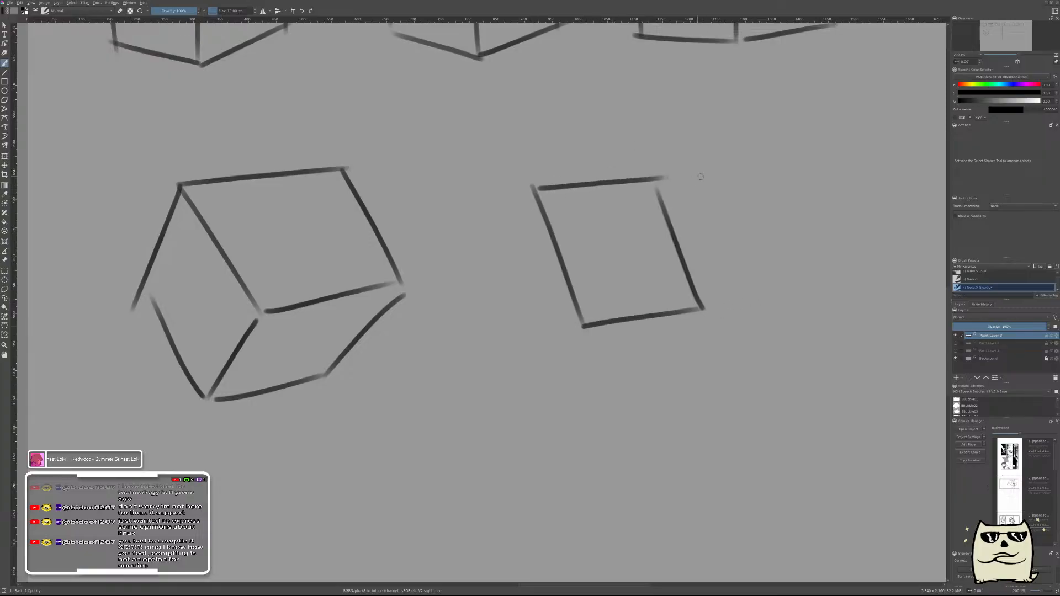
# - Add the underside and the left side to the second tilted cube
pyautogui.moveTo(544, 399); pyautogui.dragTo(635, 375)
pyautogui.hotkey('ctrl', 'z')
pyautogui.moveTo(524, 413); pyautogui.dragTo(633, 394)
pyautogui.hotkey('ctrl', 'z')
pyautogui.moveTo(528, 409); pyautogui.dragTo(620, 392)
pyautogui.hotkey('ctrl', 'z')
pyautogui.moveTo(521, 411); pyautogui.dragTo(618, 396)
pyautogui.moveTo(698, 318); pyautogui.dragTo(612, 388)
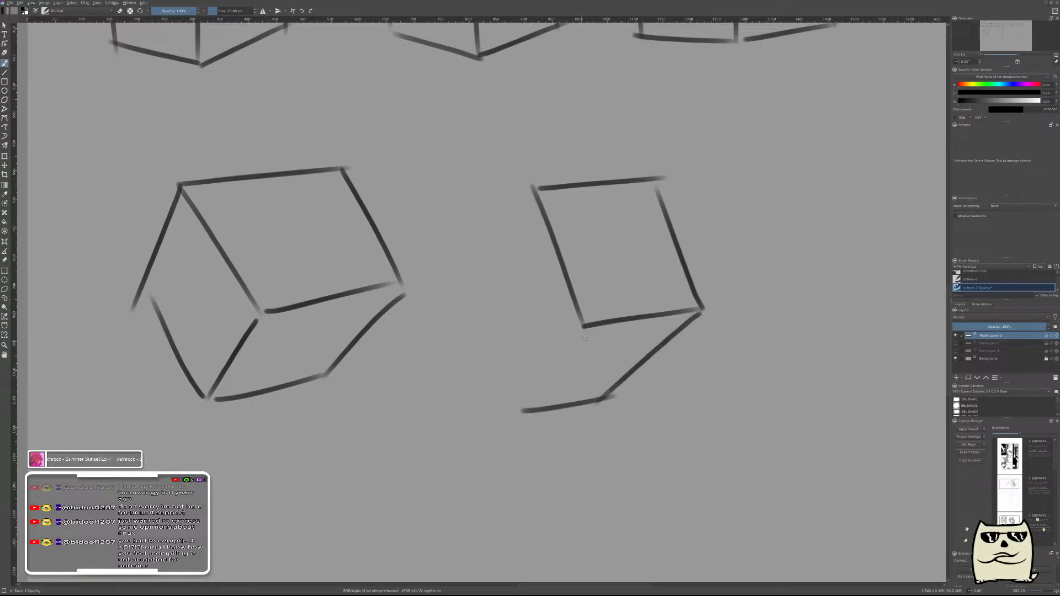
pyautogui.moveTo(583, 328); pyautogui.dragTo(509, 421)
pyautogui.moveTo(527, 188); pyautogui.dragTo(466, 274)
pyautogui.moveTo(516, 412)
pyautogui.mouseDown()
pyautogui.moveTo(466, 305)
pyautogui.moveTo(457, 278)
pyautogui.mouseUp()
# - Draw the slightly tilted, nearly square front face of a third cube to the right of the second tilted cube
pyautogui.moveTo(604, 360); pyautogui.dragTo(651, 343)
pyautogui.moveTo(610, 222)
pyautogui.mouseDown()
pyautogui.moveTo(656, 355)
pyautogui.moveTo(787, 332)
pyautogui.moveTo(747, 223)
pyautogui.mouseUp()
pyautogui.hotkey('ctrl', 'z')
pyautogui.moveTo(788, 335); pyautogui.dragTo(752, 213)
pyautogui.moveTo(613, 222); pyautogui.dragTo(747, 205)
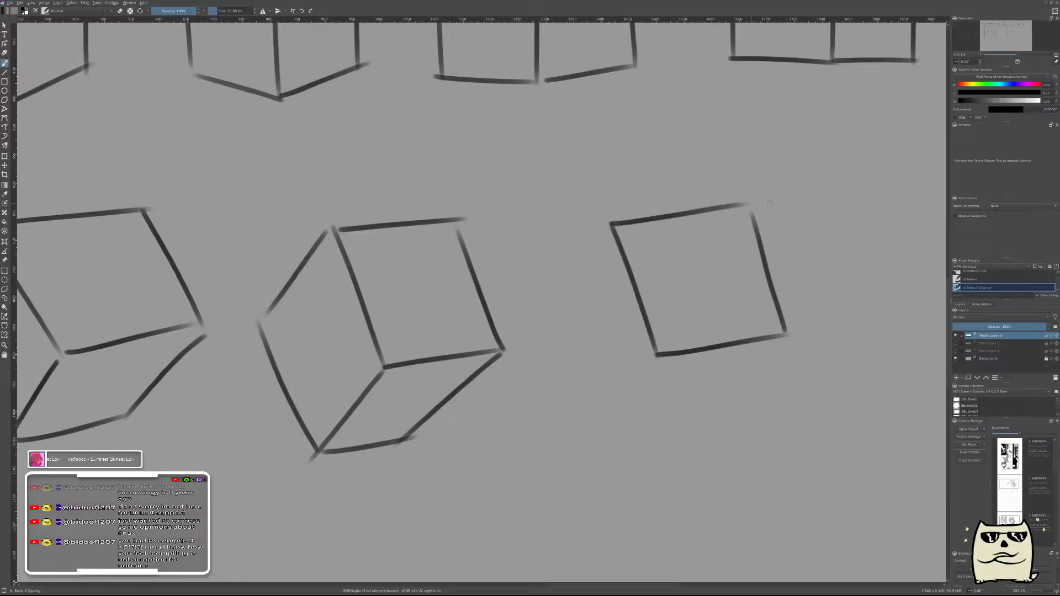
# - Add the shallow underside of the third tilted cube below its front face
pyautogui.moveTo(610, 434); pyautogui.dragTo(715, 414)
pyautogui.hotkey('ctrl', 'z')
pyautogui.moveTo(609, 415); pyautogui.dragTo(721, 398)
pyautogui.moveTo(785, 338); pyautogui.dragTo(707, 403)
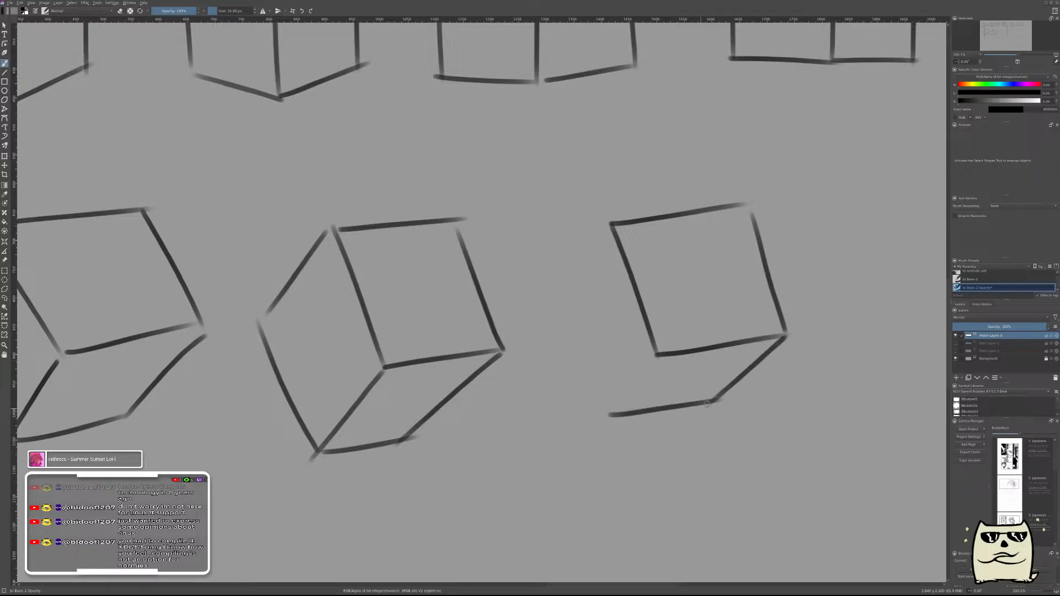
pyautogui.moveTo(654, 360); pyautogui.dragTo(600, 417)
# - Close the third tilted cube with a narrow left side
pyautogui.moveTo(610, 223); pyautogui.dragTo(563, 282)
pyautogui.hotkey('ctrl', 'z')
pyautogui.moveTo(609, 226); pyautogui.dragTo(560, 271)
pyautogui.hotkey('ctrl', 'z')
pyautogui.moveTo(611, 226); pyautogui.dragTo(568, 272)
pyautogui.moveTo(606, 415)
pyautogui.mouseDown()
pyautogui.moveTo(562, 301)
pyautogui.moveTo(605, 415)
pyautogui.mouseUp()
pyautogui.hotkey('ctrl', 'z')
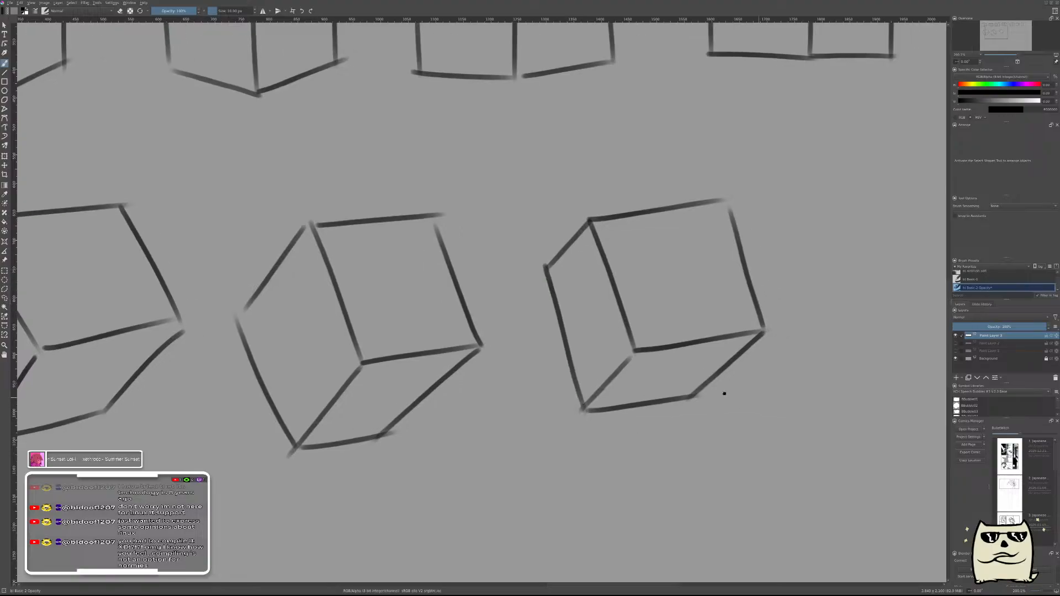
# - Draw the upright, nearly square front face of a fourth cube to the right of the third tilted cube
pyautogui.hscroll(3, 736, 392)
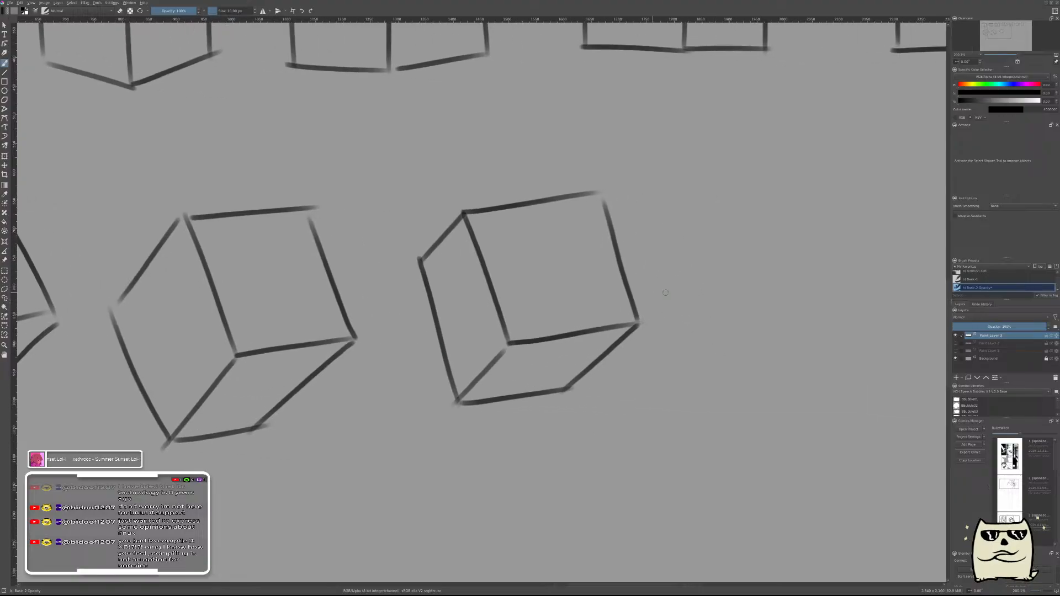
pyautogui.hscroll(3, 729, 331)
pyautogui.moveTo(616, 296); pyautogui.dragTo(595, 350)
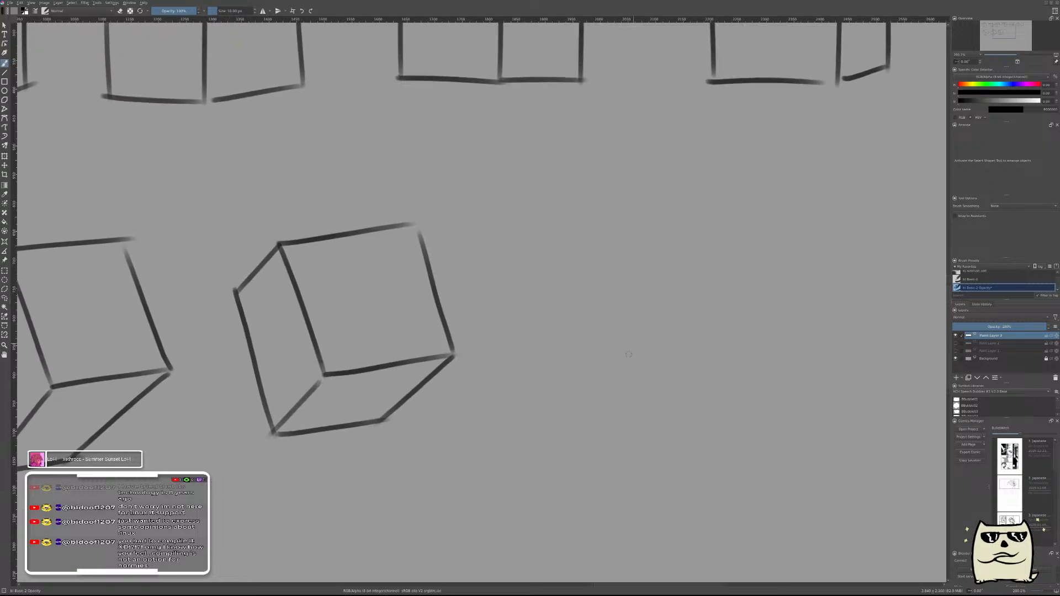
pyautogui.moveTo(587, 250); pyautogui.dragTo(606, 365)
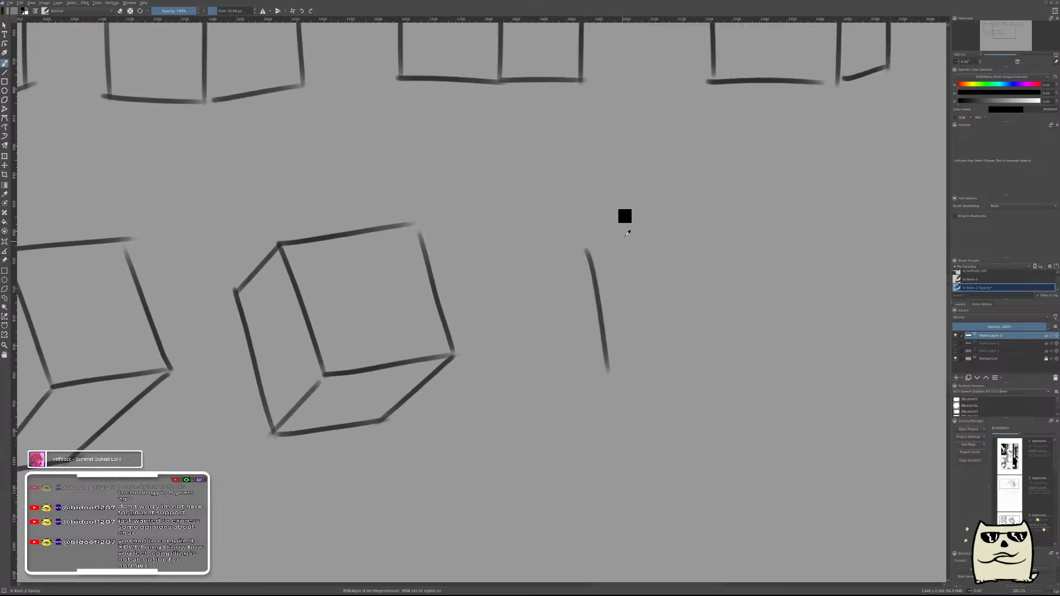
pyautogui.hotkey('ctrl', 'z')
pyautogui.moveTo(613, 231)
pyautogui.mouseDown()
pyautogui.moveTo(611, 374)
pyautogui.moveTo(759, 360)
pyautogui.moveTo(723, 320)
pyautogui.moveTo(728, 213)
pyautogui.moveTo(623, 224)
pyautogui.moveTo(728, 221)
pyautogui.mouseUp()
# - Add a very thin underside and a narrow left side to the fourth cube of the second row
pyautogui.moveTo(546, 401); pyautogui.dragTo(729, 363)
pyautogui.hotkey('ctrl', 'z')
pyautogui.moveTo(606, 373); pyautogui.dragTo(553, 385)
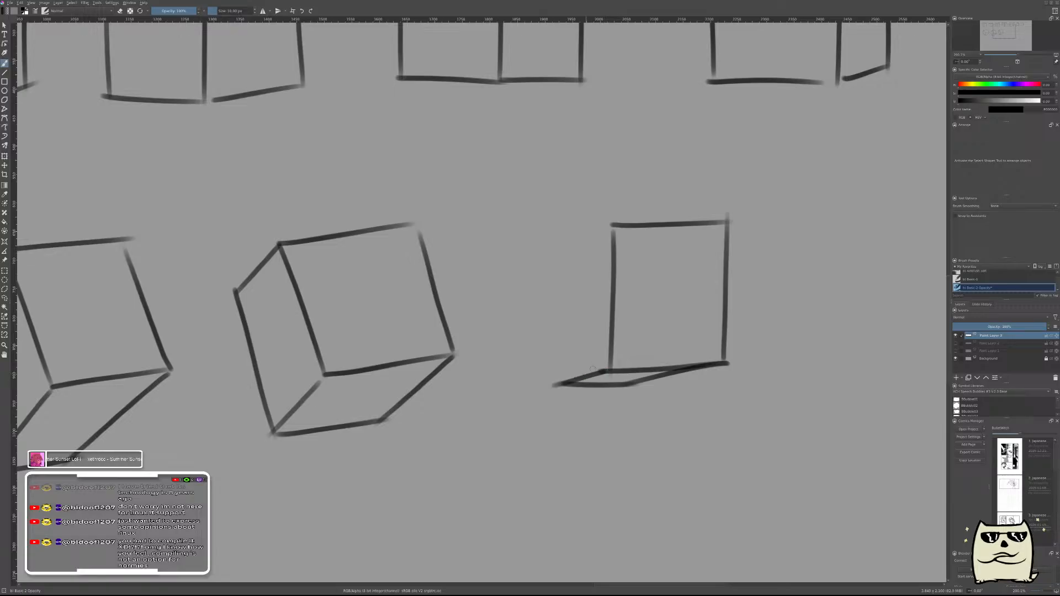
pyautogui.moveTo(614, 227)
pyautogui.mouseDown()
pyautogui.moveTo(554, 251)
pyautogui.moveTo(557, 384)
pyautogui.mouseUp()
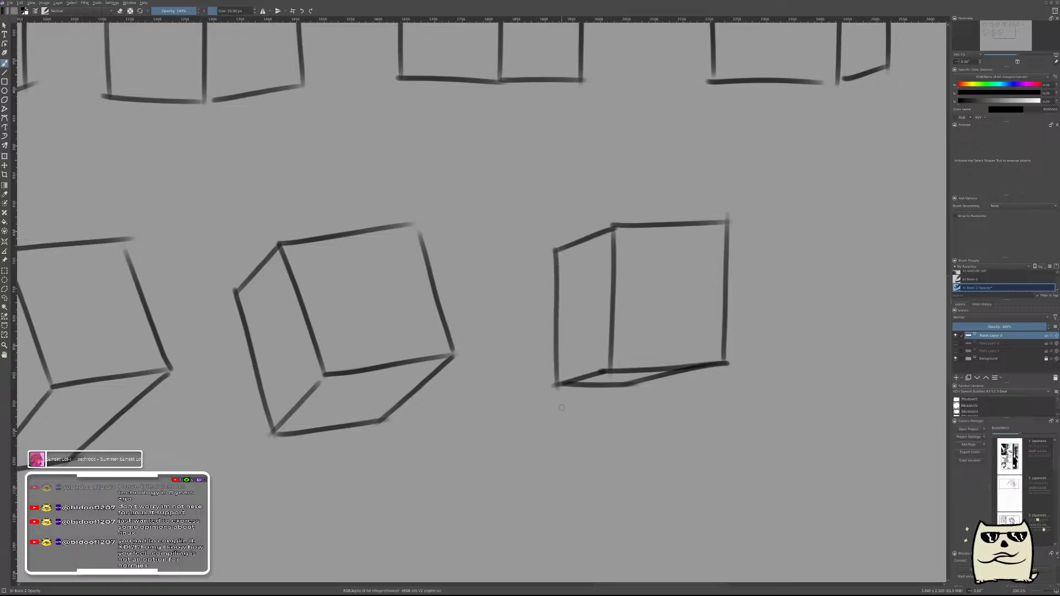
# - Draw the front face of a fifth cube as a parallelogram leaning right, beside the fourth cube of the second row
pyautogui.moveTo(755, 348); pyautogui.dragTo(561, 373)
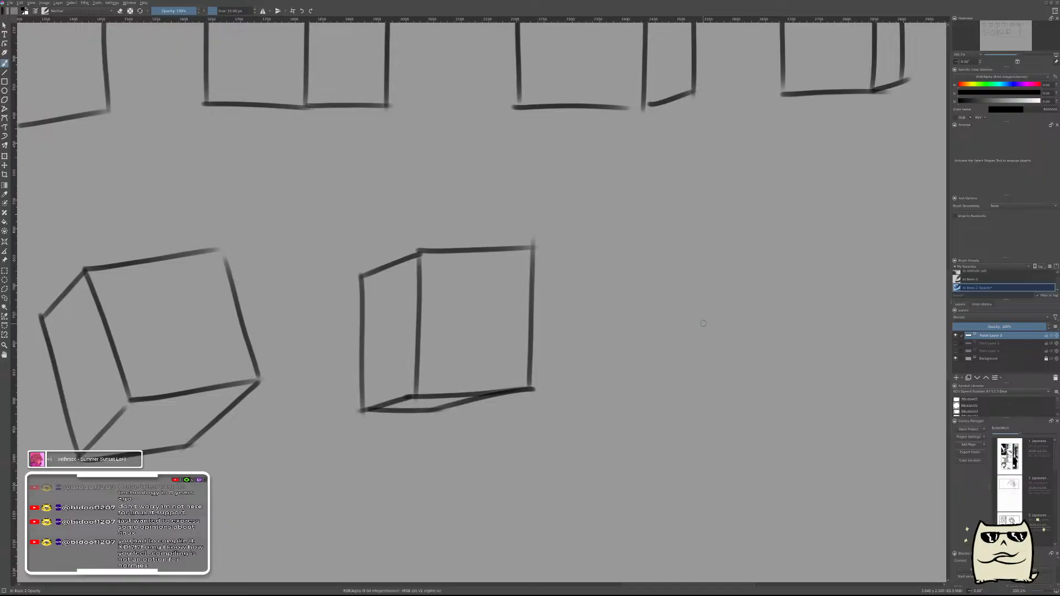
pyautogui.moveTo(706, 351)
pyautogui.mouseDown()
pyautogui.moveTo(611, 308)
pyautogui.moveTo(556, 396)
pyautogui.mouseUp()
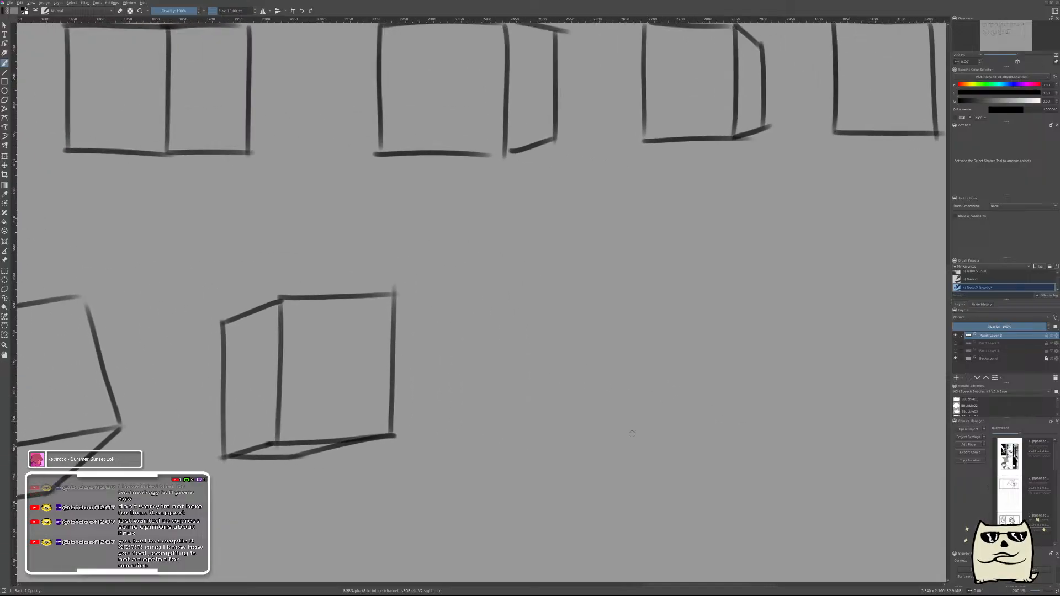
pyautogui.moveTo(544, 279); pyautogui.dragTo(579, 408)
pyautogui.hotkey('ctrl', 'z')
pyautogui.moveTo(610, 279); pyautogui.dragTo(548, 411)
pyautogui.moveTo(610, 280); pyautogui.dragTo(680, 305)
pyautogui.hotkey('ctrl', 'z')
pyautogui.moveTo(602, 281); pyautogui.dragTo(689, 277)
pyautogui.hotkey('ctrl', 'z')
pyautogui.moveTo(611, 281)
pyautogui.mouseDown()
pyautogui.moveTo(743, 288)
pyautogui.moveTo(658, 402)
pyautogui.mouseUp()
pyautogui.hotkey('ctrl', 'z')
pyautogui.moveTo(740, 298); pyautogui.dragTo(671, 414)
pyautogui.moveTo(542, 412); pyautogui.dragTo(688, 414)
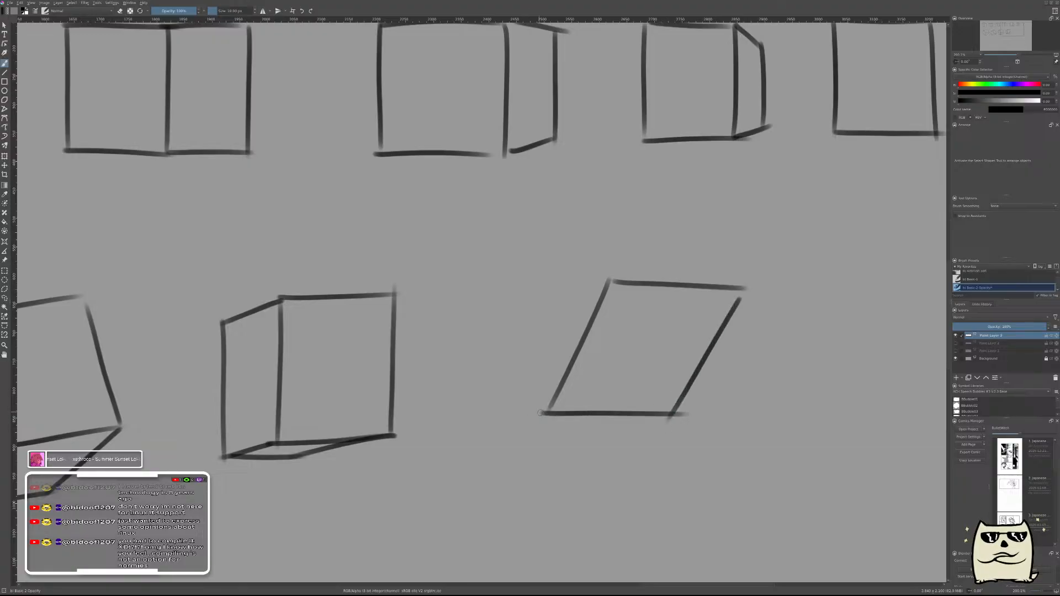
# - Add the left side and the shallow top face to the fifth cube of the second row
pyautogui.moveTo(541, 412); pyautogui.dragTo(478, 346)
pyautogui.moveTo(602, 283)
pyautogui.mouseDown()
pyautogui.moveTo(545, 227)
pyautogui.moveTo(469, 350)
pyautogui.mouseUp()
pyautogui.moveTo(548, 225); pyautogui.dragTo(669, 241)
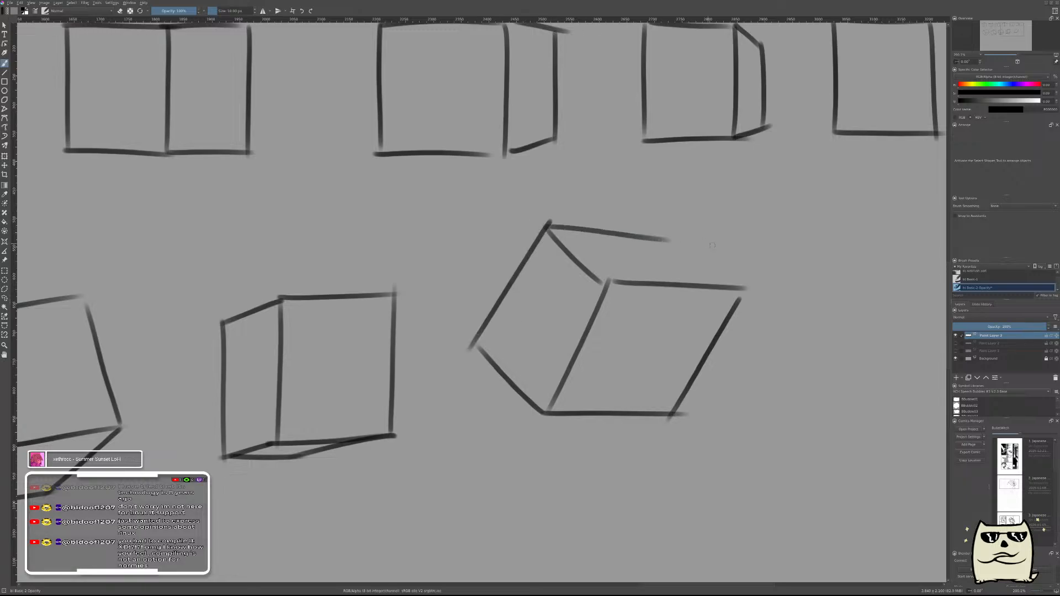
pyautogui.moveTo(743, 283); pyautogui.dragTo(666, 240)
# - Draw the strongly slanted lower face of a sixth cube to the right of the fifth cube
pyautogui.moveTo(787, 382); pyautogui.dragTo(599, 340)
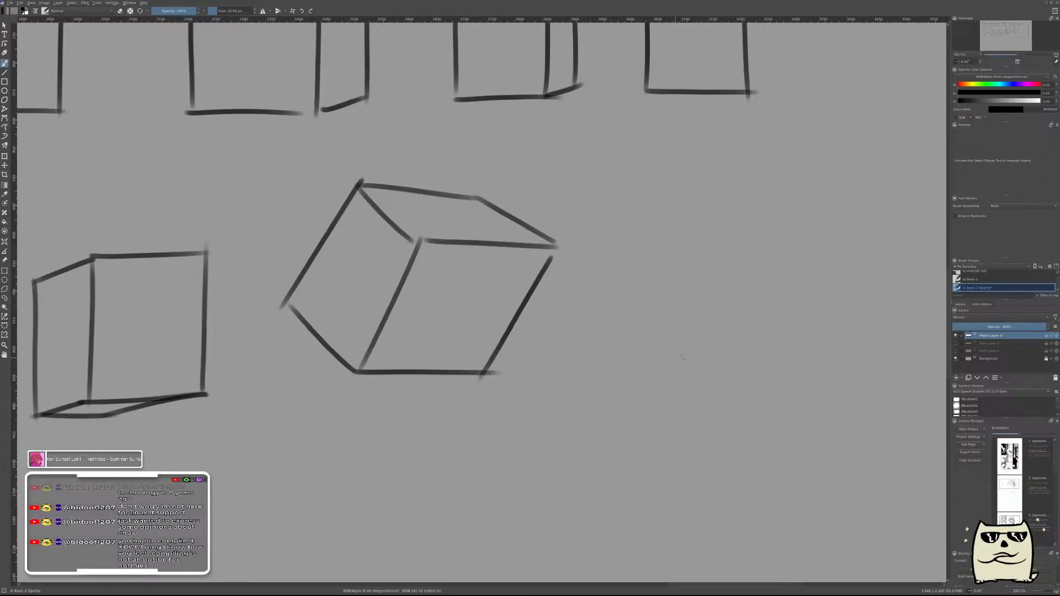
pyautogui.moveTo(731, 262); pyautogui.dragTo(615, 343)
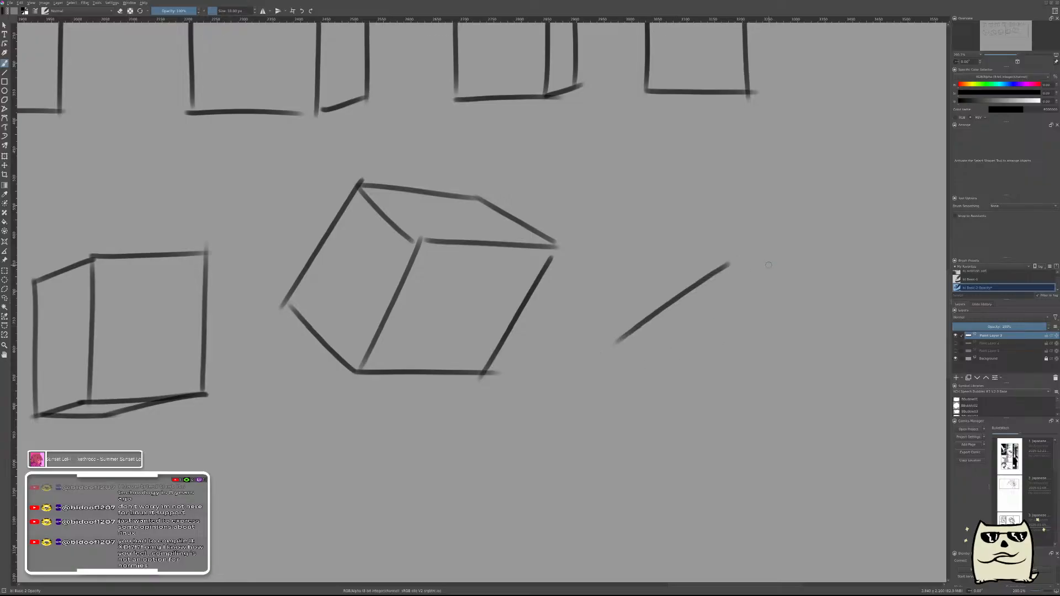
pyautogui.moveTo(728, 265); pyautogui.dragTo(811, 270)
pyautogui.hotkey('ctrl', 'z')
pyautogui.moveTo(730, 263); pyautogui.dragTo(811, 265)
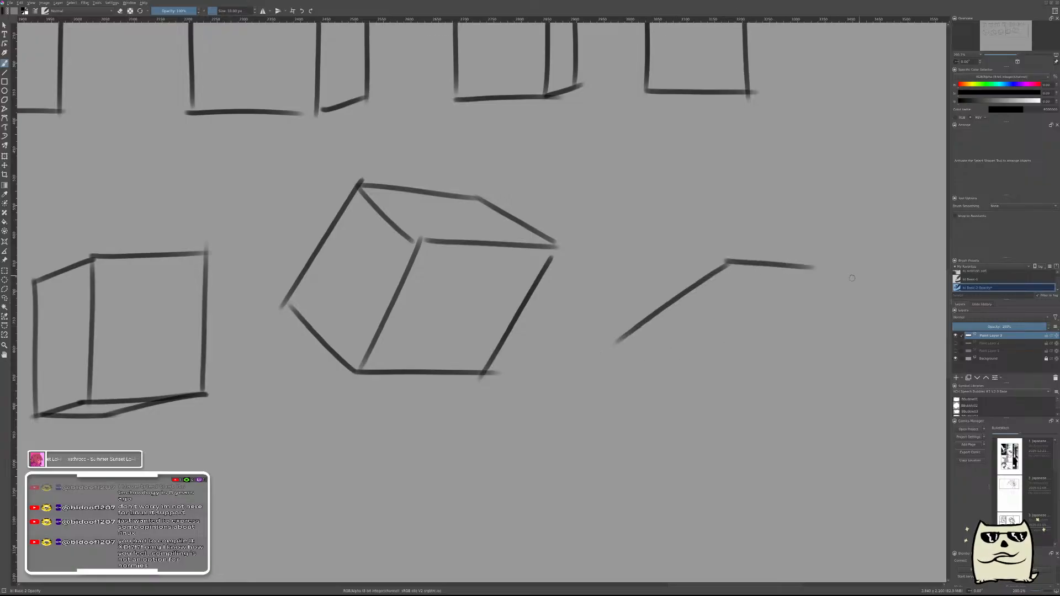
pyautogui.hotkey('ctrl', 'z')
pyautogui.moveTo(730, 264)
pyautogui.mouseDown()
pyautogui.moveTo(841, 267)
pyautogui.moveTo(707, 334)
pyautogui.mouseUp()
pyautogui.moveTo(629, 338); pyautogui.dragTo(718, 337)
# - Add the left side and the upper face to the sixth cube, with its left corner near the fifth cube's right corner
pyautogui.moveTo(613, 340)
pyautogui.mouseDown()
pyautogui.moveTo(557, 252)
pyautogui.moveTo(652, 177)
pyautogui.mouseUp()
pyautogui.moveTo(727, 256)
pyautogui.mouseDown()
pyautogui.moveTo(674, 167)
pyautogui.moveTo(723, 266)
pyautogui.mouseUp()
pyautogui.hotkey('ctrl', 'z')
pyautogui.moveTo(684, 164)
pyautogui.mouseDown()
pyautogui.moveTo(802, 186)
pyautogui.moveTo(845, 269)
pyautogui.mouseUp()
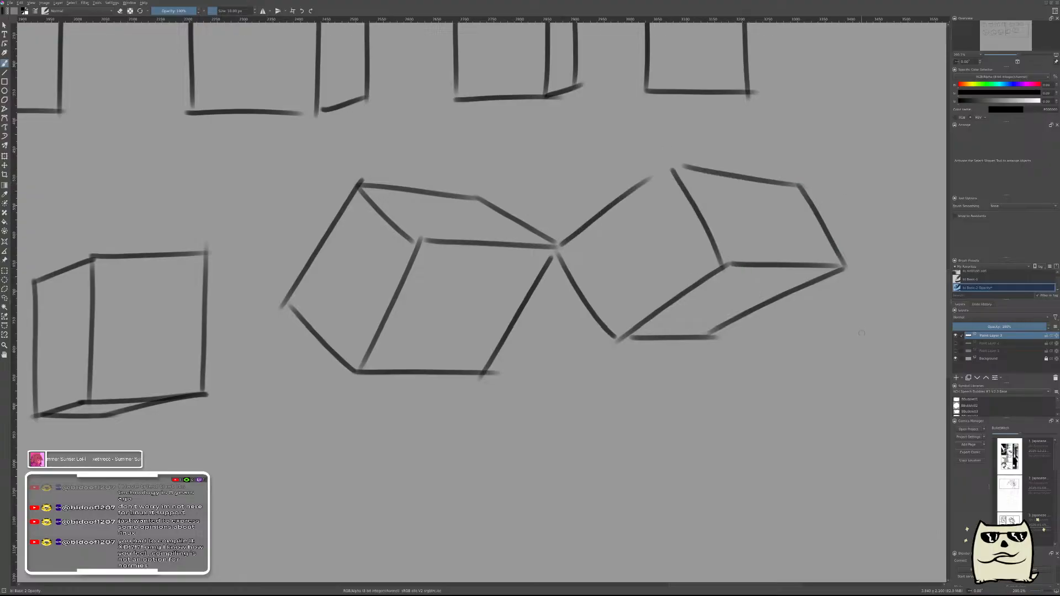
# - Mark the same face on the cubes of the second row with a short line to show how it rotates
pyautogui.moveTo(862, 331); pyautogui.dragTo(615, 348)
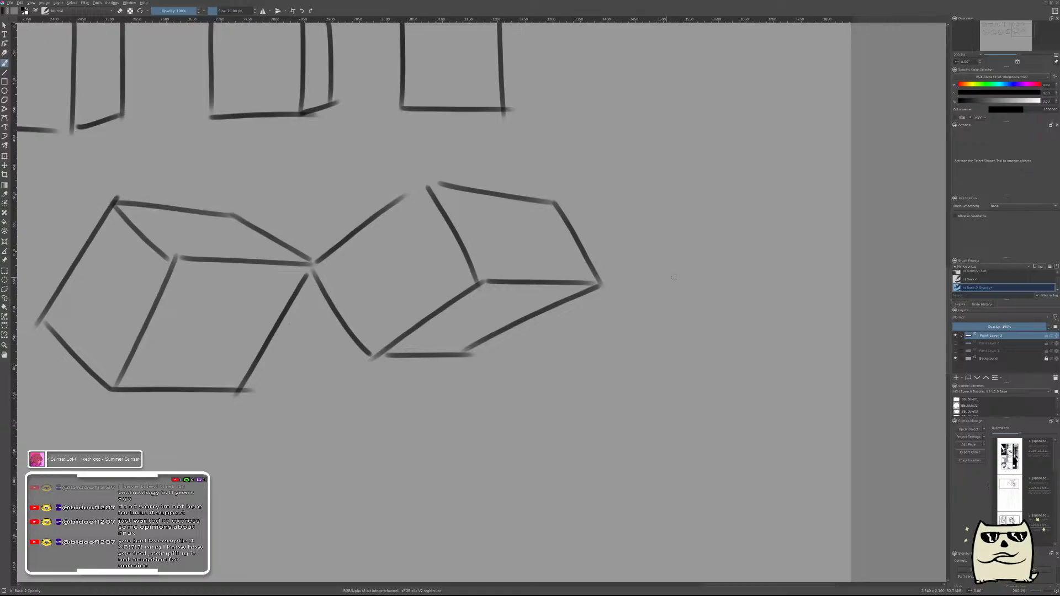
pyautogui.moveTo(689, 226); pyautogui.dragTo(680, 358)
pyautogui.moveTo(600, 368); pyautogui.dragTo(606, 379)
pyautogui.moveTo(528, 411); pyautogui.dragTo(823, 325)
pyautogui.moveTo(671, 349); pyautogui.dragTo(756, 377)
pyautogui.moveTo(477, 386); pyautogui.dragTo(612, 401)
pyautogui.moveTo(495, 323); pyautogui.dragTo(491, 367)
pyautogui.moveTo(441, 297); pyautogui.dragTo(462, 326)
pyautogui.moveTo(628, 310)
pyautogui.mouseDown()
pyautogui.moveTo(636, 339)
pyautogui.moveTo(449, 327)
pyautogui.mouseUp()
pyautogui.moveTo(596, 299); pyautogui.dragTo(607, 324)
pyautogui.moveTo(775, 296); pyautogui.dragTo(774, 319)
pyautogui.moveTo(821, 362); pyautogui.dragTo(571, 389)
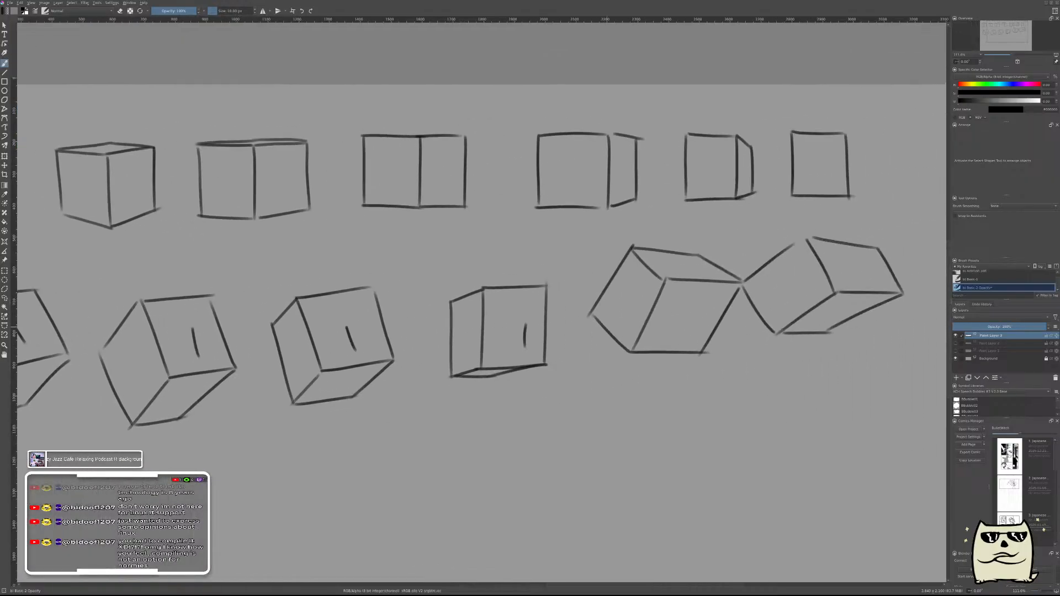
pyautogui.moveTo(684, 302); pyautogui.dragTo(665, 339)
pyautogui.moveTo(829, 312)
pyautogui.mouseDown()
pyautogui.moveTo(753, 386)
pyautogui.moveTo(790, 345)
pyautogui.moveTo(795, 398)
pyautogui.moveTo(776, 372)
pyautogui.moveTo(634, 359)
pyautogui.moveTo(693, 425)
pyautogui.moveTo(475, 398)
pyautogui.moveTo(752, 265)
pyautogui.moveTo(748, 351)
pyautogui.mouseUp()
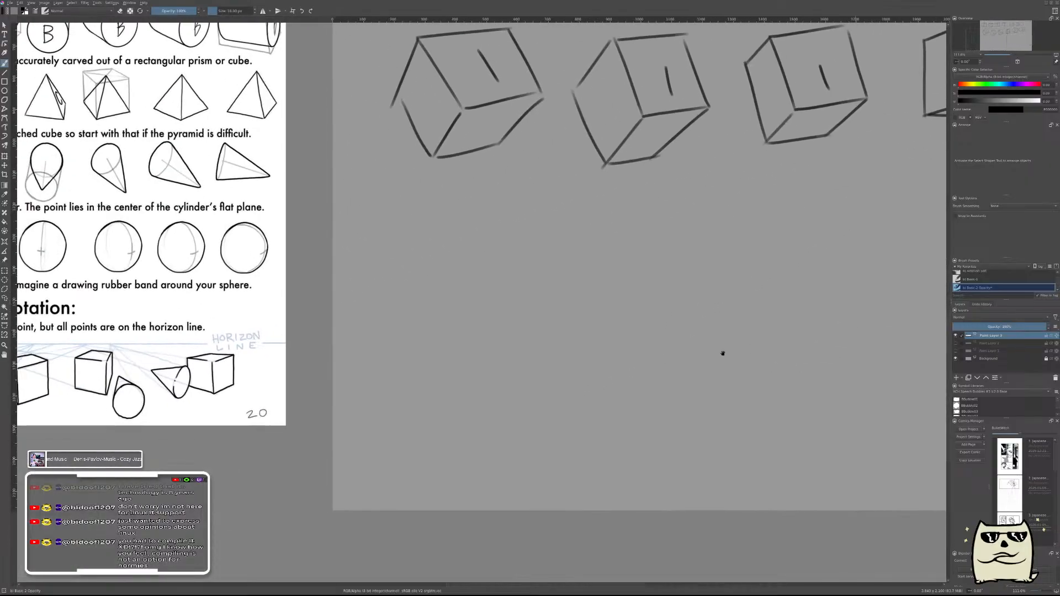
# - Draw a large circle below the first tilted cube as the front end of a cylinder
pyautogui.moveTo(474, 318); pyautogui.dragTo(572, 374)
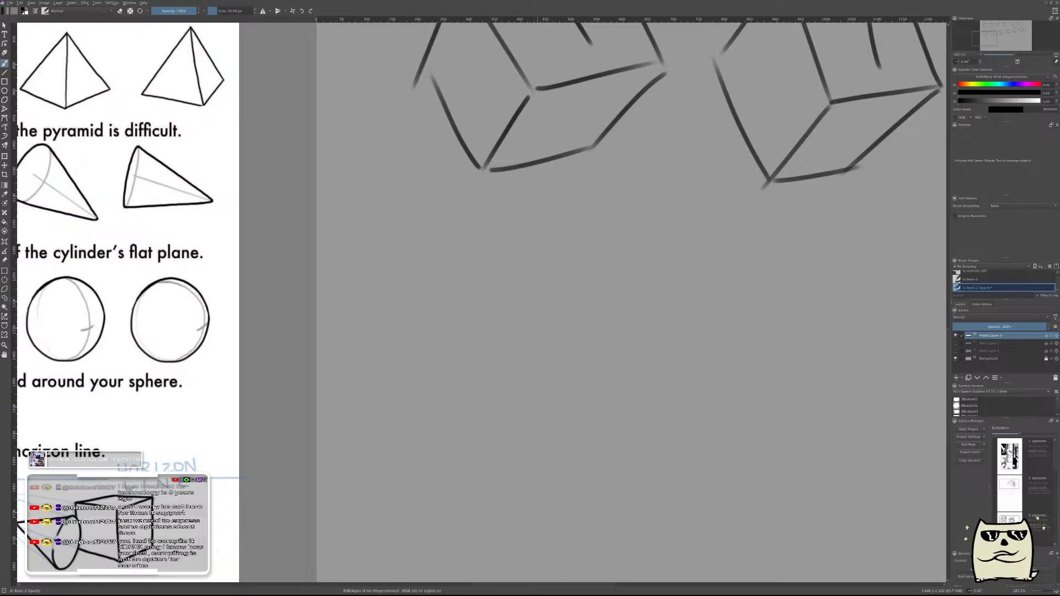
pyautogui.moveTo(551, 359)
pyautogui.mouseDown()
pyautogui.moveTo(552, 351)
pyautogui.moveTo(503, 420)
pyautogui.mouseUp()
pyautogui.hotkey('ctrl', 'z')
pyautogui.moveTo(421, 341)
pyautogui.mouseDown()
pyautogui.moveTo(505, 418)
pyautogui.moveTo(420, 309)
pyautogui.mouseUp()
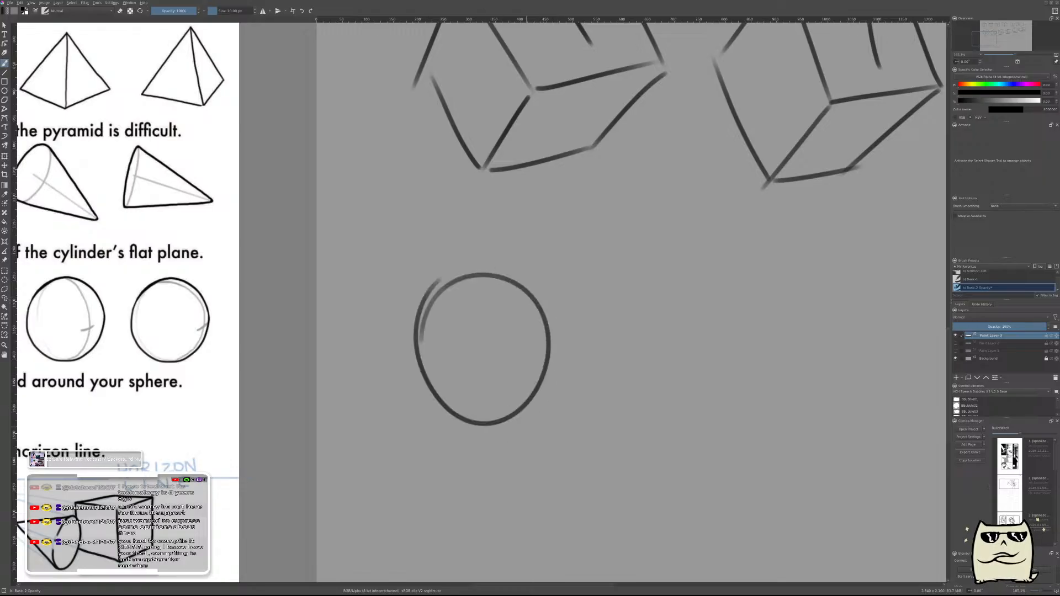
pyautogui.hotkey('ctrl', 'z')
pyautogui.moveTo(472, 437)
pyautogui.mouseDown()
pyautogui.moveTo(501, 440)
pyautogui.moveTo(433, 400)
pyautogui.mouseUp()
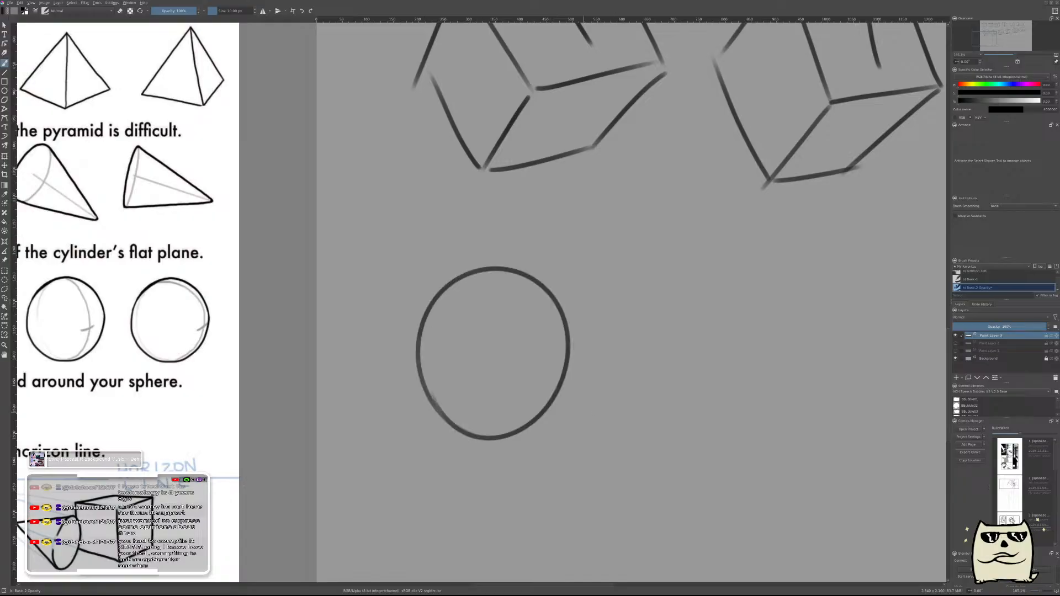
pyautogui.moveTo(599, 252); pyautogui.dragTo(594, 436)
pyautogui.hotkey('ctrl', 'z')
pyautogui.moveTo(566, 254)
pyautogui.mouseDown()
pyautogui.moveTo(620, 356)
pyautogui.moveTo(589, 405)
pyautogui.moveTo(610, 353)
pyautogui.moveTo(561, 427)
pyautogui.mouseUp()
pyautogui.hotkey('ctrl', 'z')
pyautogui.hotkey('ctrl', 'z')
pyautogui.moveTo(487, 270)
pyautogui.mouseDown()
pyautogui.moveTo(580, 266)
pyautogui.moveTo(544, 443)
pyautogui.mouseUp()
pyautogui.hotkey('ctrl', 'z')
pyautogui.hotkey('ctrl', 'z')
pyautogui.hotkey('ctrl', 'z')
# - Complete the first cylinder with a curved far end to the right of the circle and connecting upper and lower edges
pyautogui.moveTo(570, 268); pyautogui.dragTo(585, 427)
pyautogui.moveTo(500, 265); pyautogui.dragTo(575, 270)
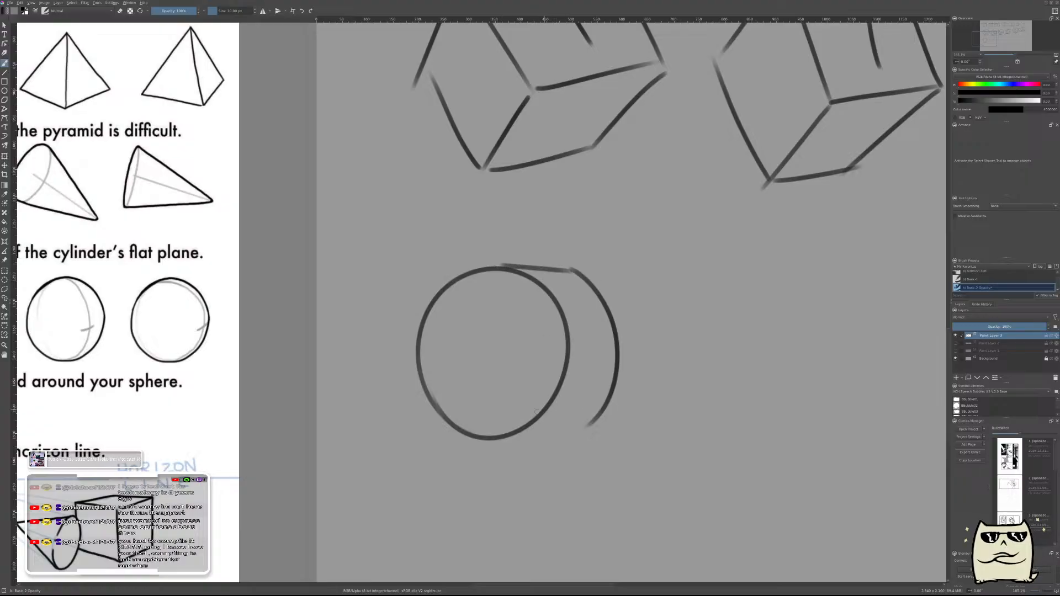
pyautogui.moveTo(487, 443); pyautogui.dragTo(608, 424)
# - Draw a second cylinder below the second tilted cube, with a narrower front ellipse, a curved far end and two converging side edges
pyautogui.hscroll(5, 525, 386)
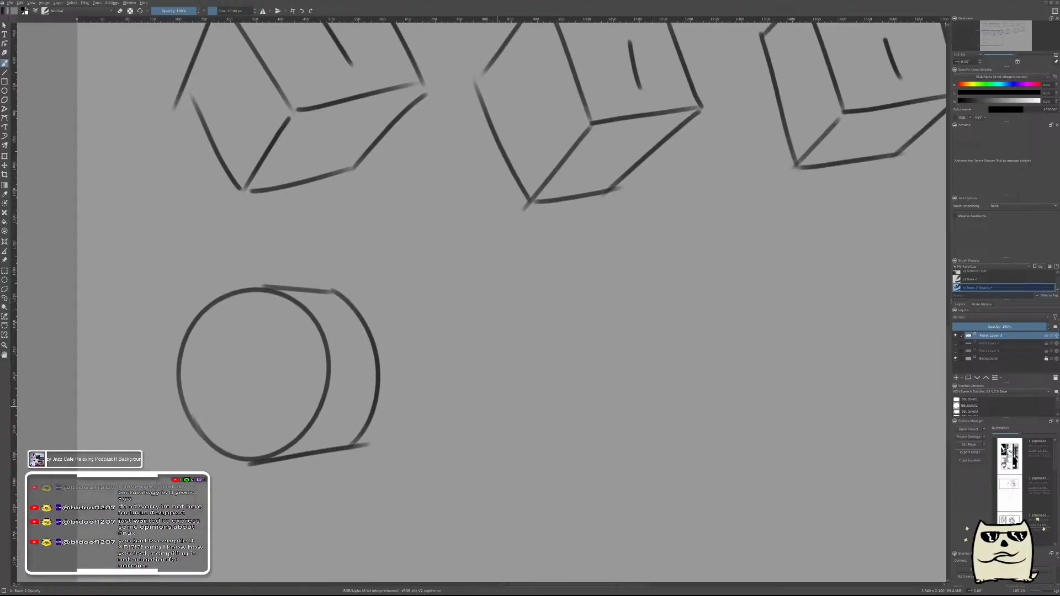
pyautogui.moveTo(509, 378)
pyautogui.mouseDown()
pyautogui.moveTo(533, 405)
pyautogui.moveTo(508, 376)
pyautogui.mouseUp()
pyautogui.hotkey('ctrl', 'z')
pyautogui.moveTo(478, 342)
pyautogui.mouseDown()
pyautogui.moveTo(551, 425)
pyautogui.moveTo(516, 413)
pyautogui.mouseUp()
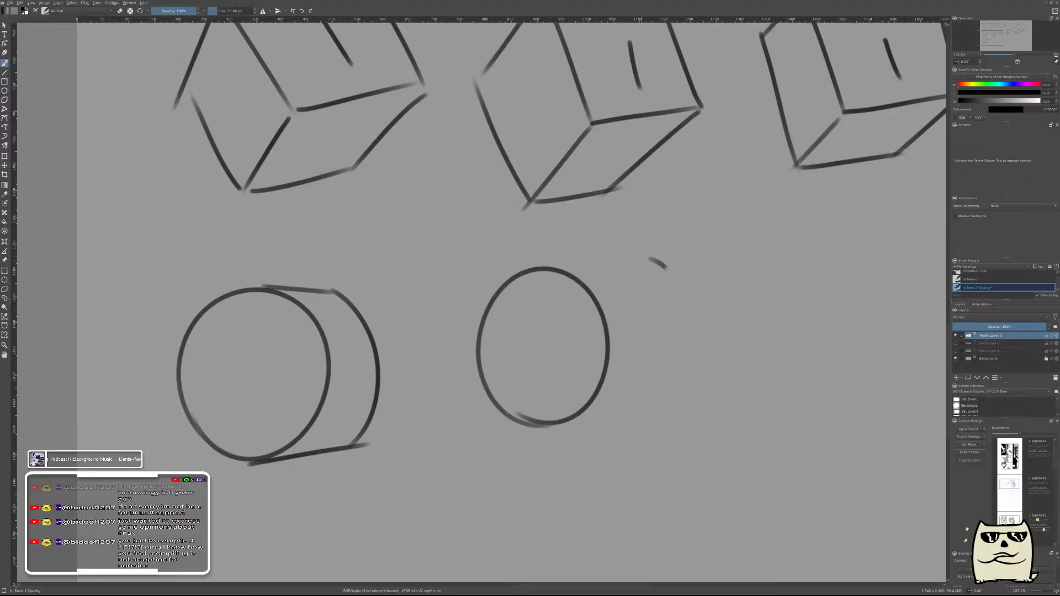
pyautogui.moveTo(649, 257); pyautogui.dragTo(641, 394)
pyautogui.moveTo(535, 268); pyautogui.dragTo(670, 262)
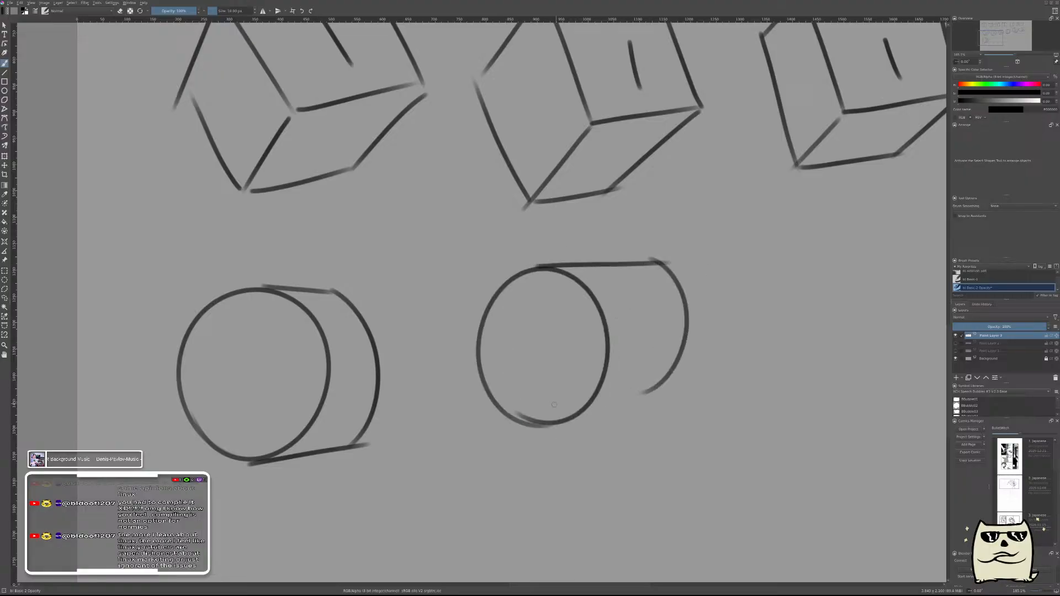
pyautogui.moveTo(544, 426); pyautogui.dragTo(668, 376)
pyautogui.hotkey('ctrl', 'z')
pyautogui.moveTo(552, 425); pyautogui.dragTo(654, 394)
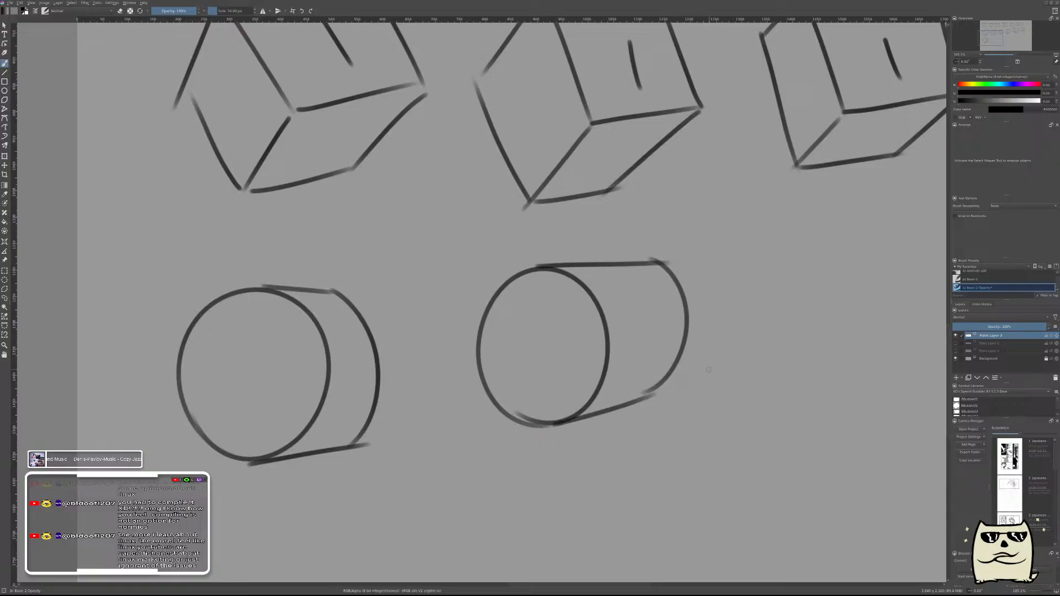
# - Draw a third cylinder below the third tilted cube, turned further so its front ellipse is slimmer, with nearly parallel side edges
pyautogui.moveTo(762, 346)
pyautogui.mouseDown()
pyautogui.moveTo(549, 368)
pyautogui.moveTo(663, 350)
pyautogui.moveTo(576, 335)
pyautogui.mouseUp()
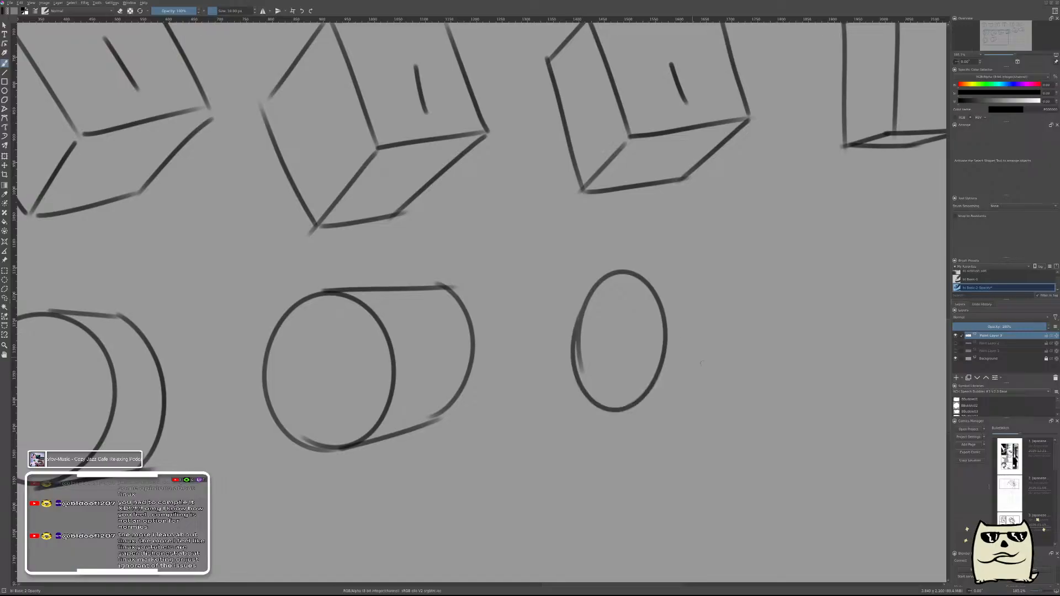
pyautogui.moveTo(717, 269)
pyautogui.mouseDown()
pyautogui.moveTo(763, 313)
pyautogui.moveTo(734, 404)
pyautogui.mouseUp()
pyautogui.moveTo(629, 272); pyautogui.dragTo(745, 268)
pyautogui.moveTo(614, 412); pyautogui.dragTo(738, 394)
pyautogui.hotkey('ctrl', 'z')
pyautogui.moveTo(613, 413); pyautogui.dragTo(724, 400)
# - Draw a fourth cylinder below the fourth cube as an almost side-on view, with a very narrow ellipse and a bowed far end
pyautogui.moveTo(804, 380); pyautogui.dragTo(513, 387)
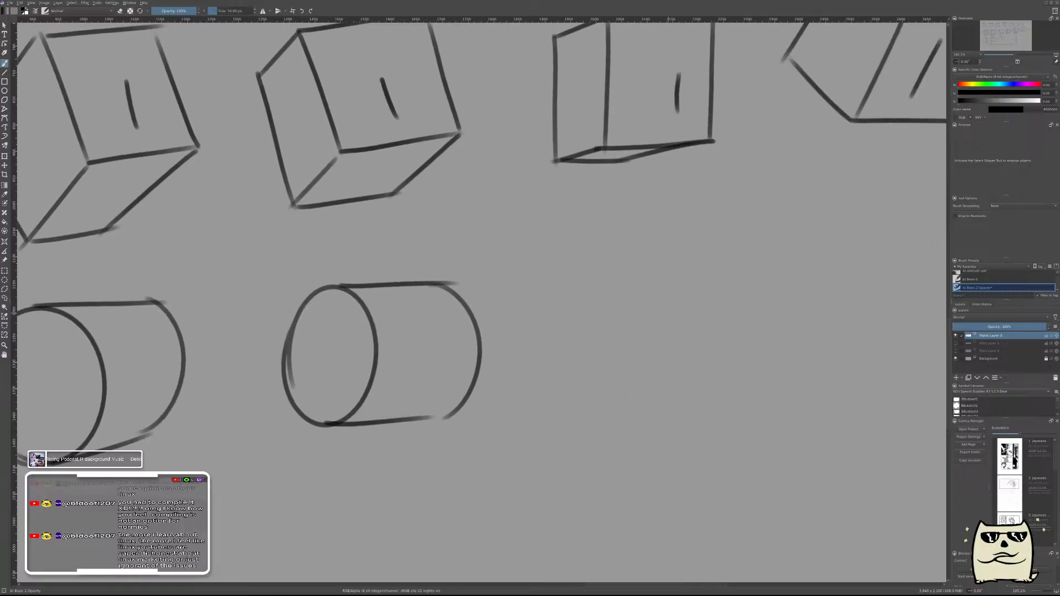
pyautogui.moveTo(594, 387)
pyautogui.mouseDown()
pyautogui.moveTo(642, 375)
pyautogui.moveTo(592, 362)
pyautogui.mouseUp()
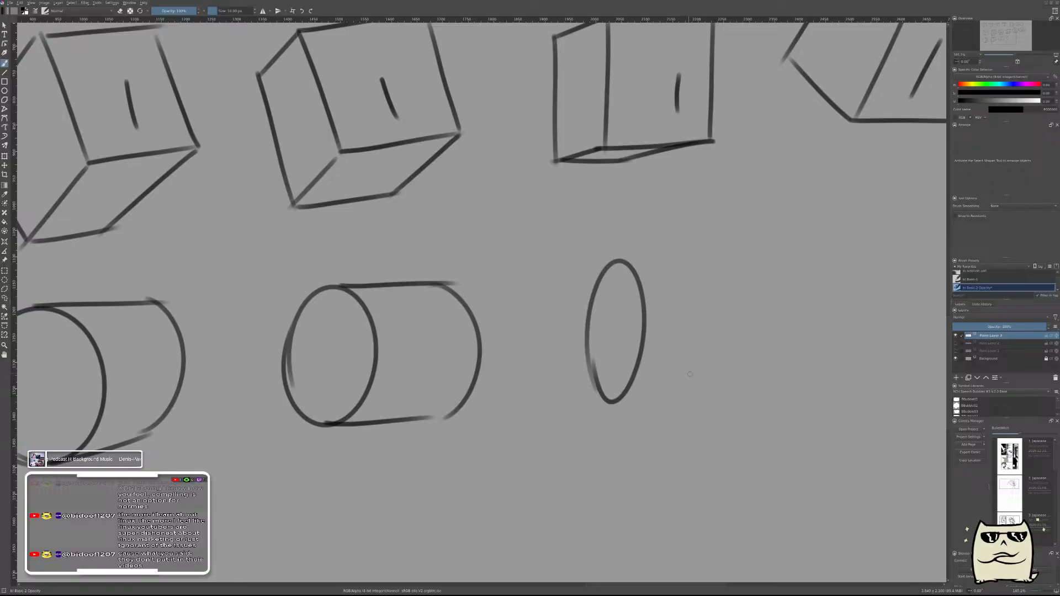
pyautogui.hotkey('ctrl', 'z')
pyautogui.moveTo(601, 271)
pyautogui.mouseDown()
pyautogui.moveTo(605, 381)
pyautogui.moveTo(601, 274)
pyautogui.moveTo(713, 275)
pyautogui.mouseUp()
pyautogui.moveTo(604, 423); pyautogui.dragTo(729, 414)
pyautogui.hotkey('ctrl', 'z')
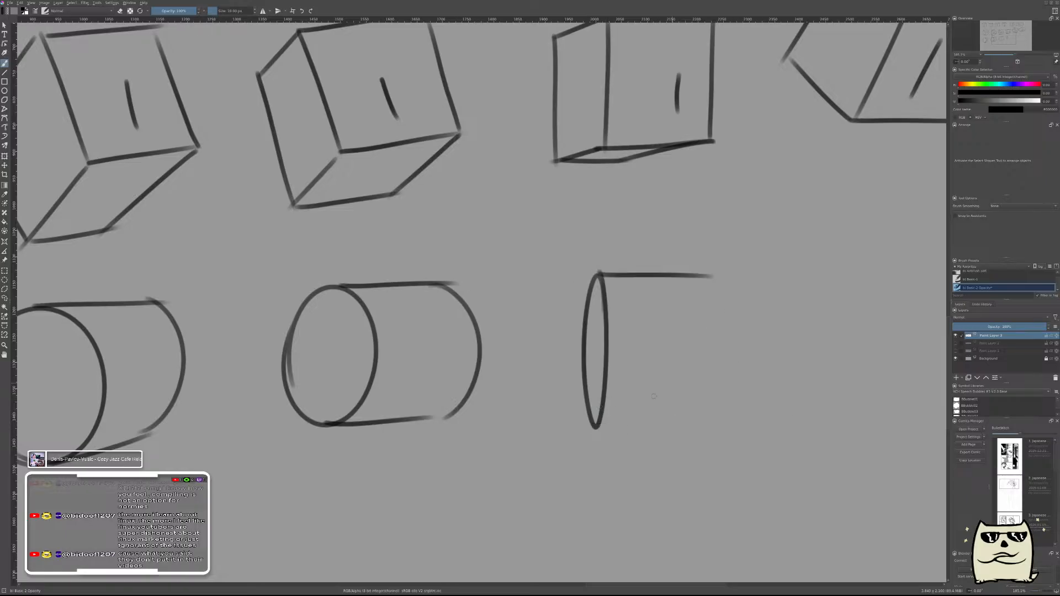
pyautogui.moveTo(595, 426); pyautogui.dragTo(690, 424)
pyautogui.hotkey('ctrl', 'z')
pyautogui.moveTo(596, 428); pyautogui.dragTo(715, 433)
pyautogui.moveTo(707, 276); pyautogui.dragTo(711, 458)
pyautogui.hotkey('ctrl', 'z')
pyautogui.moveTo(707, 274)
pyautogui.mouseDown()
pyautogui.moveTo(721, 300)
pyautogui.moveTo(706, 442)
pyautogui.mouseUp()
pyautogui.moveTo(728, 394); pyautogui.dragTo(561, 346)
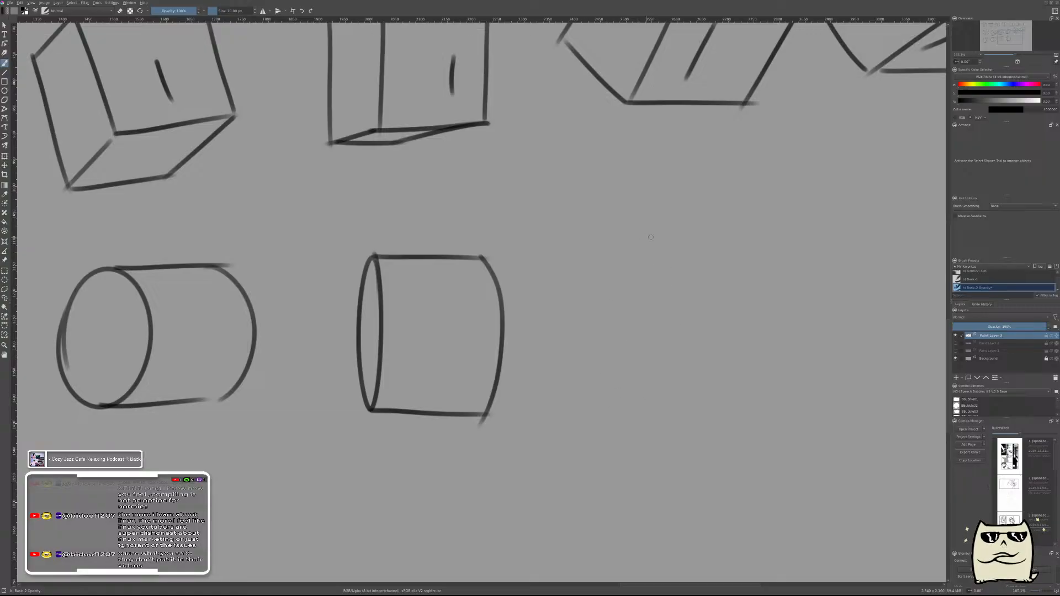
pyautogui.moveTo(638, 237); pyautogui.dragTo(646, 232)
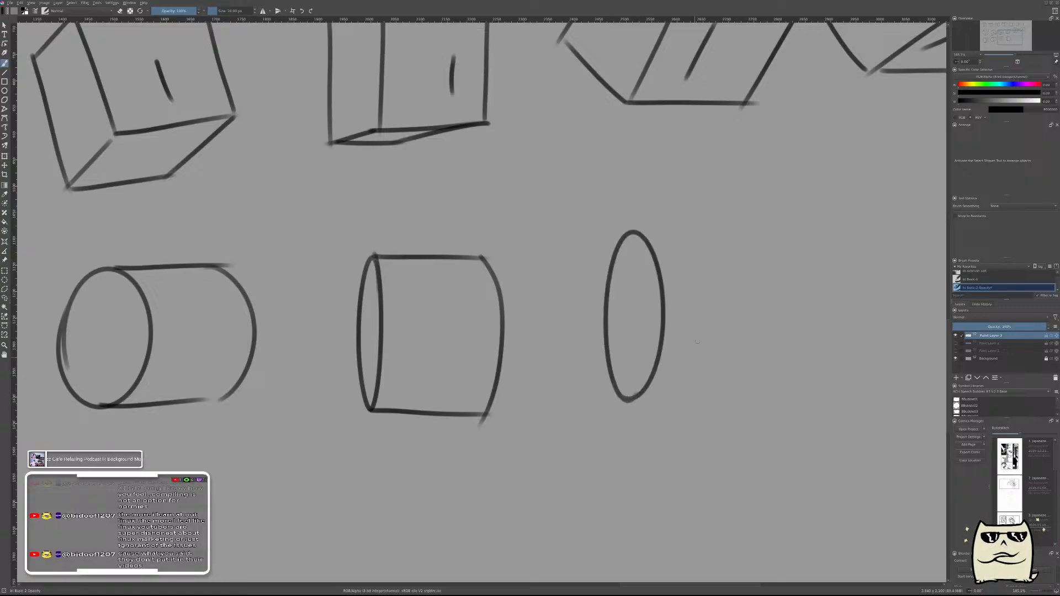
pyautogui.hotkey('ctrl', 'z')
pyautogui.moveTo(629, 255); pyautogui.dragTo(638, 404)
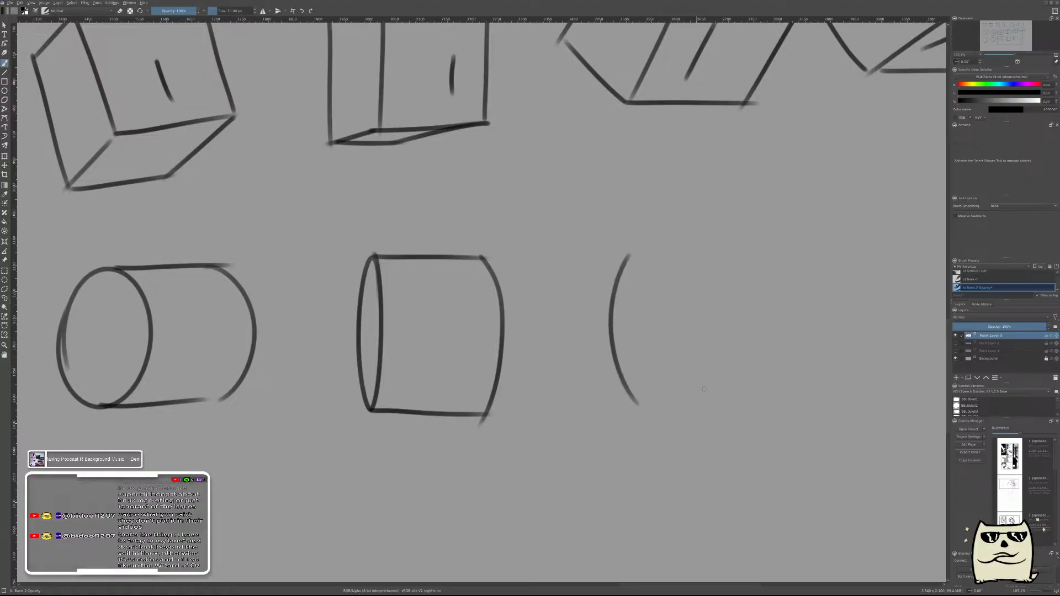
pyautogui.moveTo(718, 373); pyautogui.dragTo(603, 371)
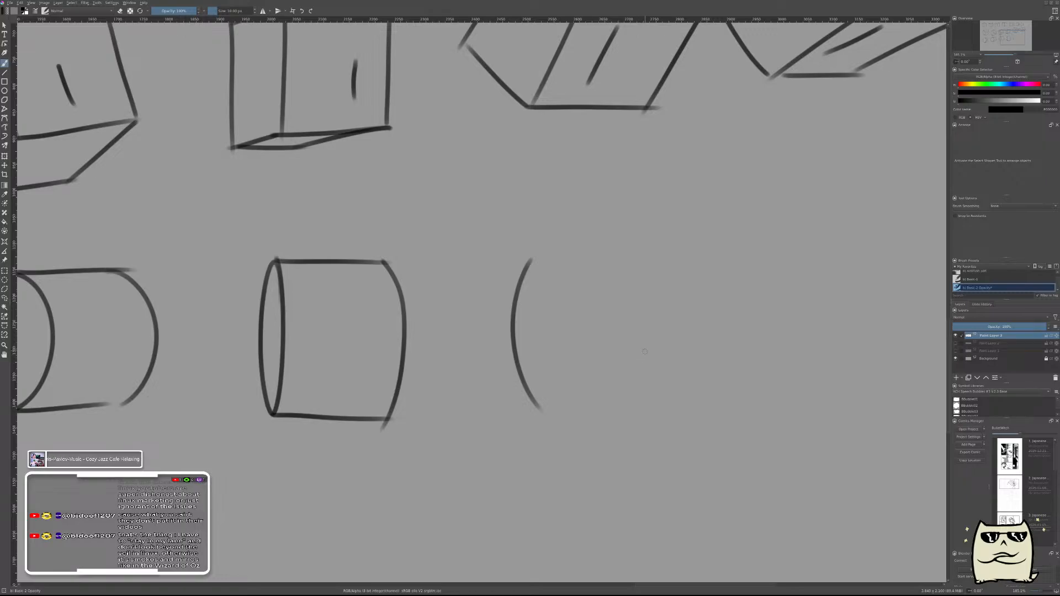
pyautogui.hotkey('ctrl', 'z')
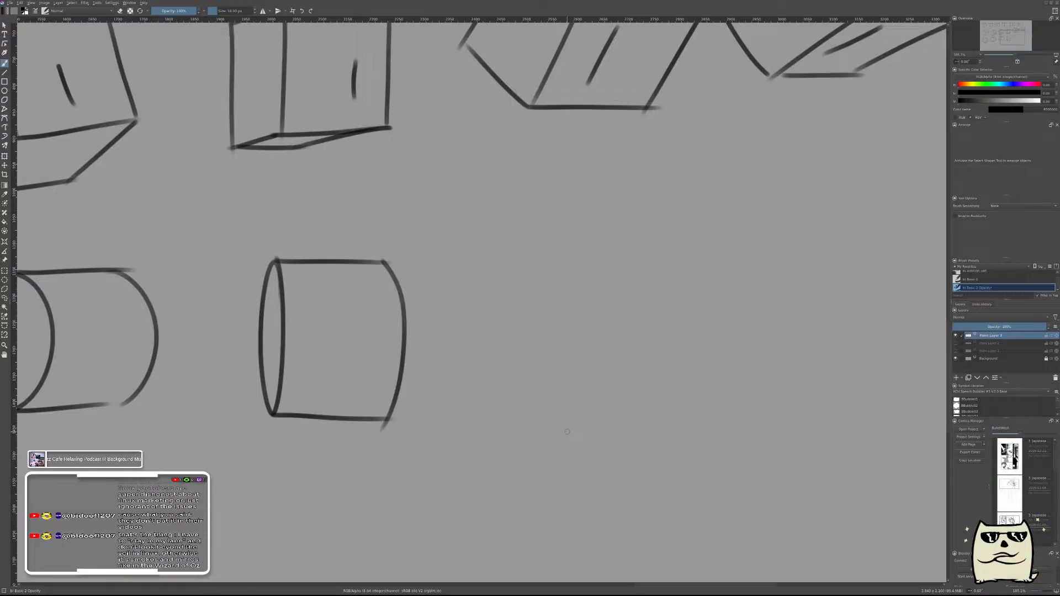
pyautogui.moveTo(540, 379)
pyautogui.mouseDown()
pyautogui.moveTo(522, 241)
pyautogui.moveTo(593, 240)
pyautogui.mouseUp()
pyautogui.hotkey('ctrl', 'z')
pyautogui.moveTo(561, 400); pyautogui.dragTo(616, 263)
pyautogui.hotkey('ctrl', 'z')
# - Draw a fifth cylinder rotated the opposite way, with a full ellipse at its right end and a curved far end on its left
pyautogui.moveTo(563, 421)
pyautogui.mouseDown()
pyautogui.moveTo(505, 354)
pyautogui.moveTo(556, 239)
pyautogui.mouseUp()
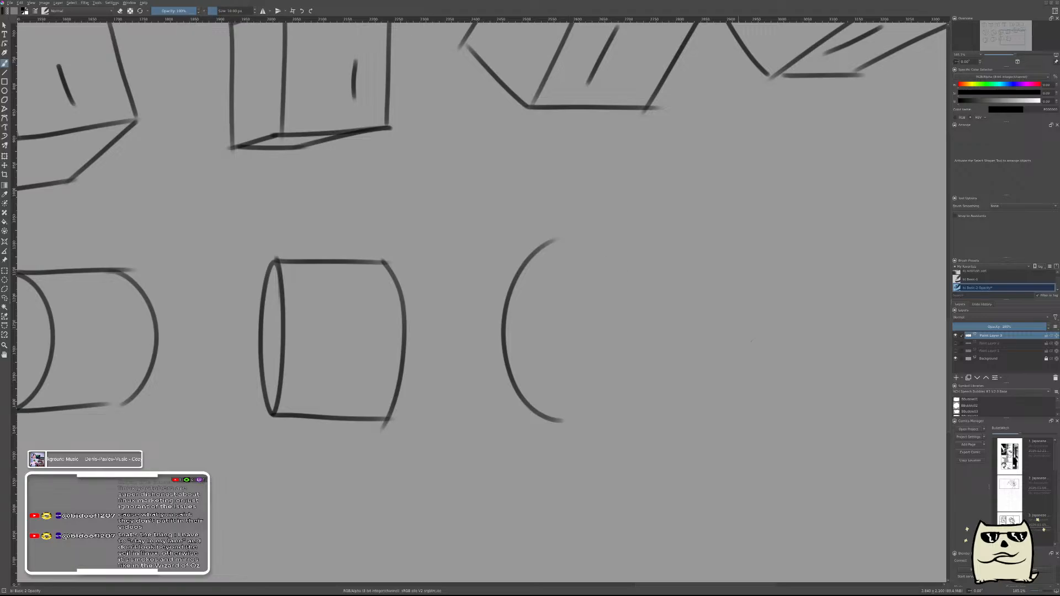
pyautogui.moveTo(729, 367); pyautogui.dragTo(737, 378)
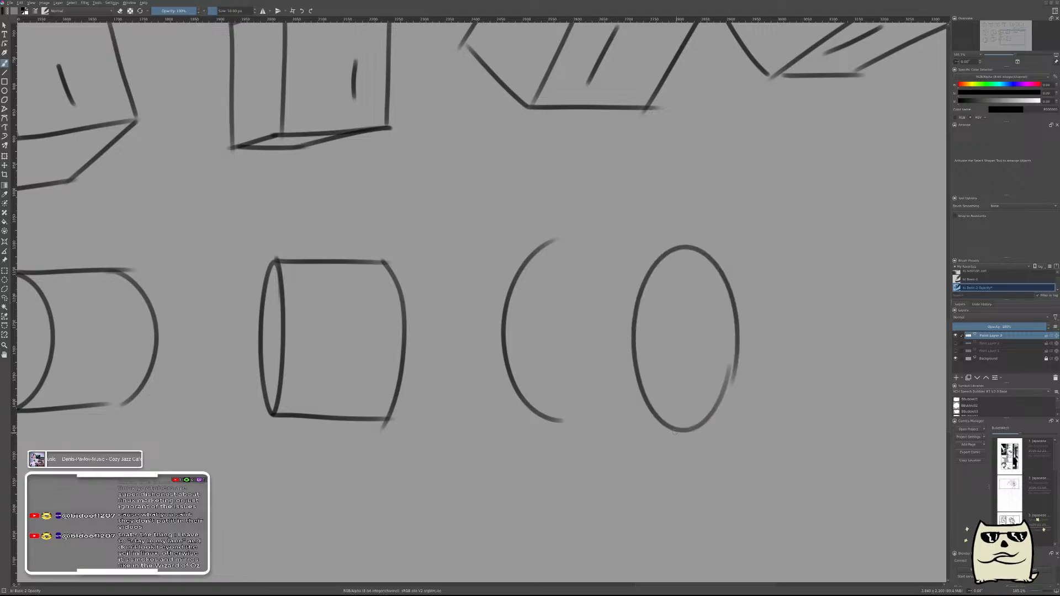
pyautogui.moveTo(550, 235); pyautogui.dragTo(702, 244)
pyautogui.moveTo(562, 415); pyautogui.dragTo(707, 426)
pyautogui.hotkey('ctrl', 'z')
pyautogui.moveTo(550, 418); pyautogui.dragTo(707, 434)
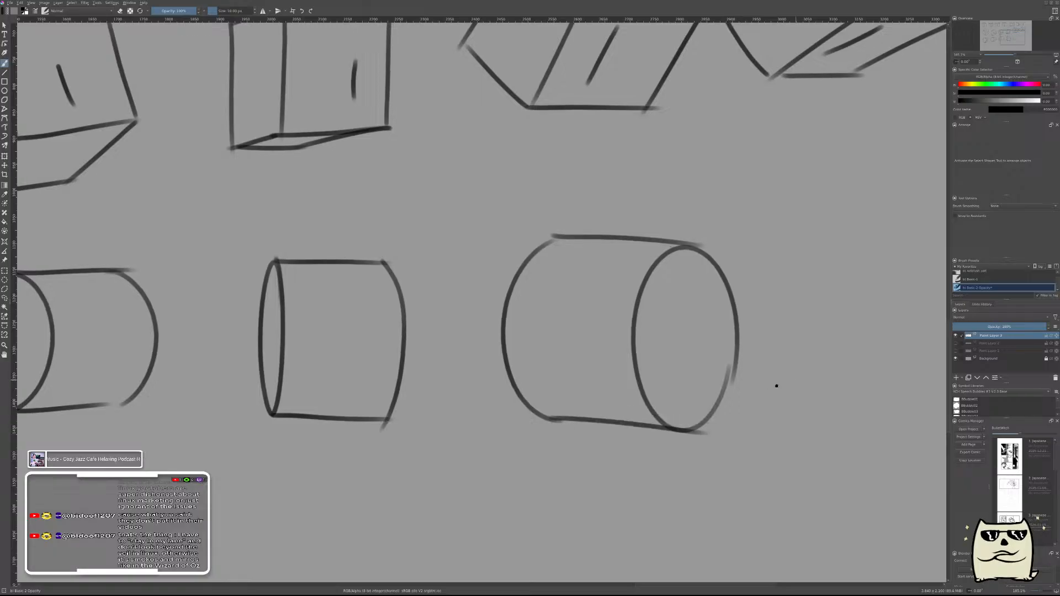
pyautogui.moveTo(785, 384); pyautogui.dragTo(579, 387)
pyautogui.moveTo(725, 318); pyautogui.dragTo(604, 279)
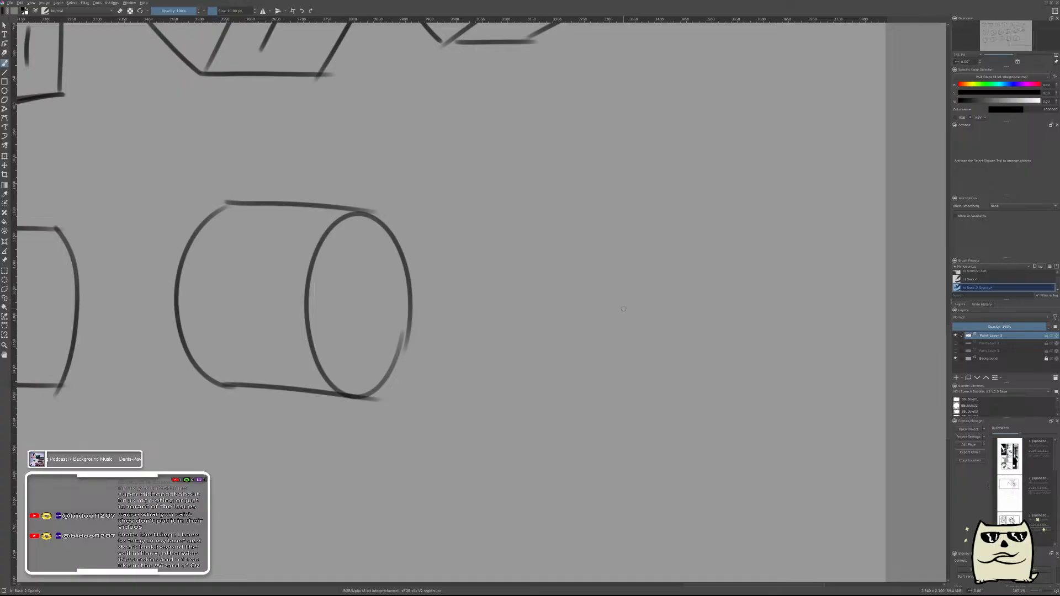
pyautogui.moveTo(660, 239); pyautogui.dragTo(724, 363)
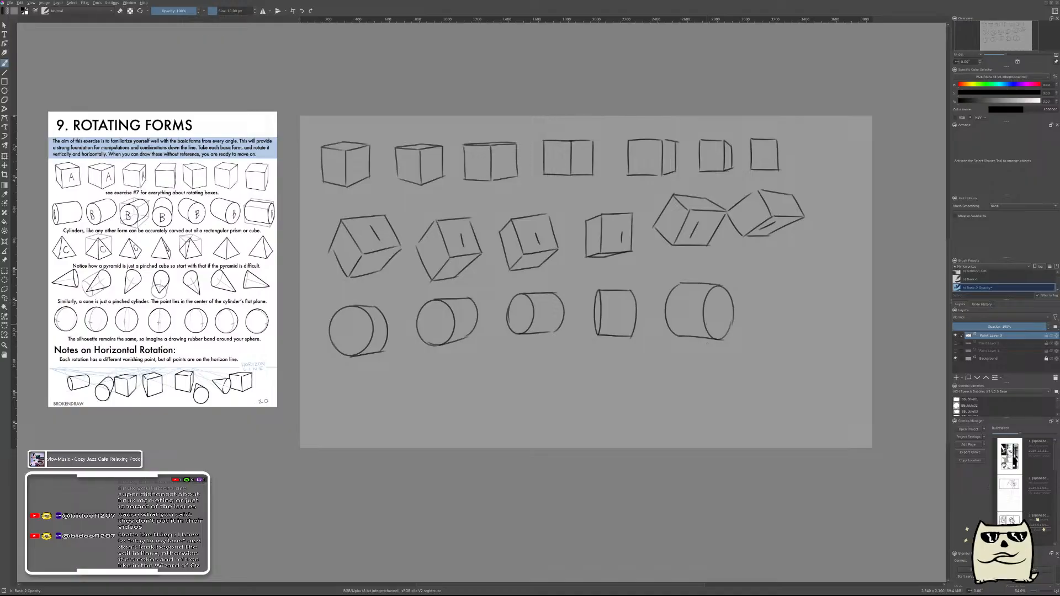
# - Add a new paint layer and hide the layer holding the cubes and cylinders
pyautogui.press('Insert')
pyautogui.click(956, 343)
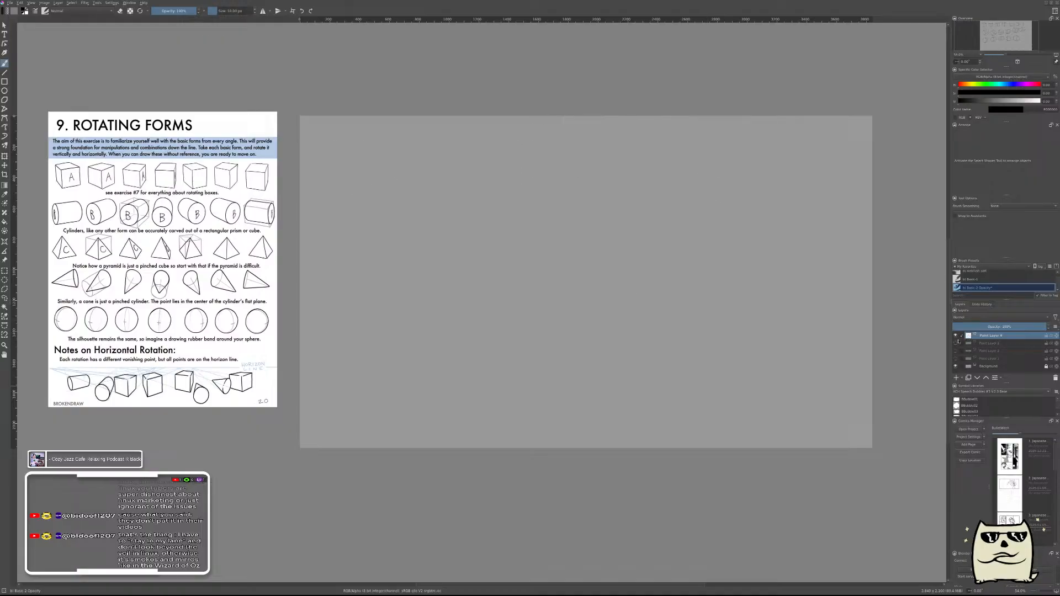
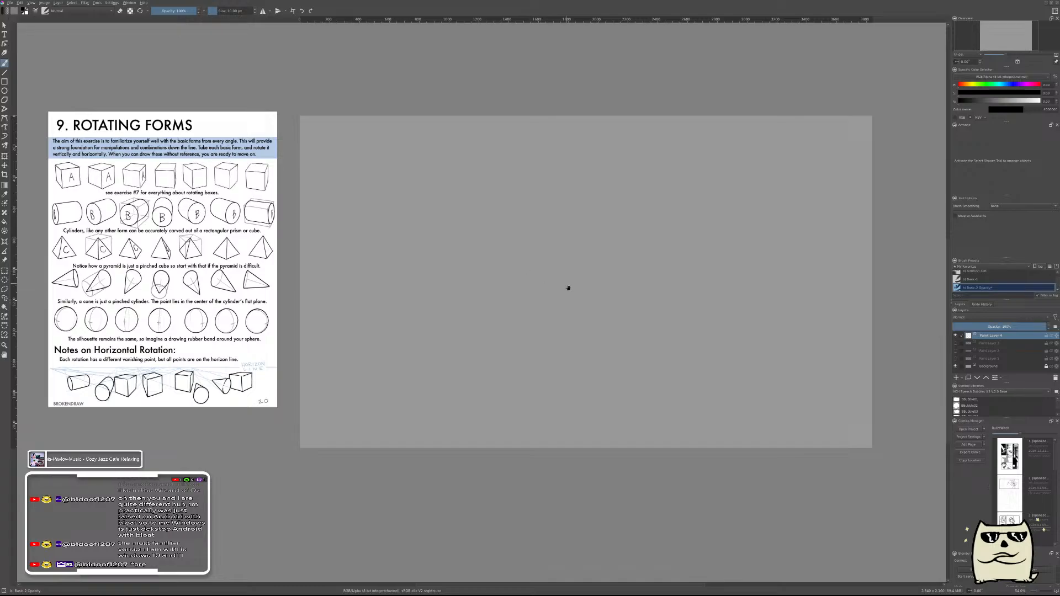
# - Draw a bent cylinder near the canvas's upper-left corner, with a narrow tilted ellipse, a wider lower ellipse and one long curved outer contour
pyautogui.moveTo(568, 286); pyautogui.dragTo(627, 305)
pyautogui.moveTo(553, 222); pyautogui.dragTo(580, 196)
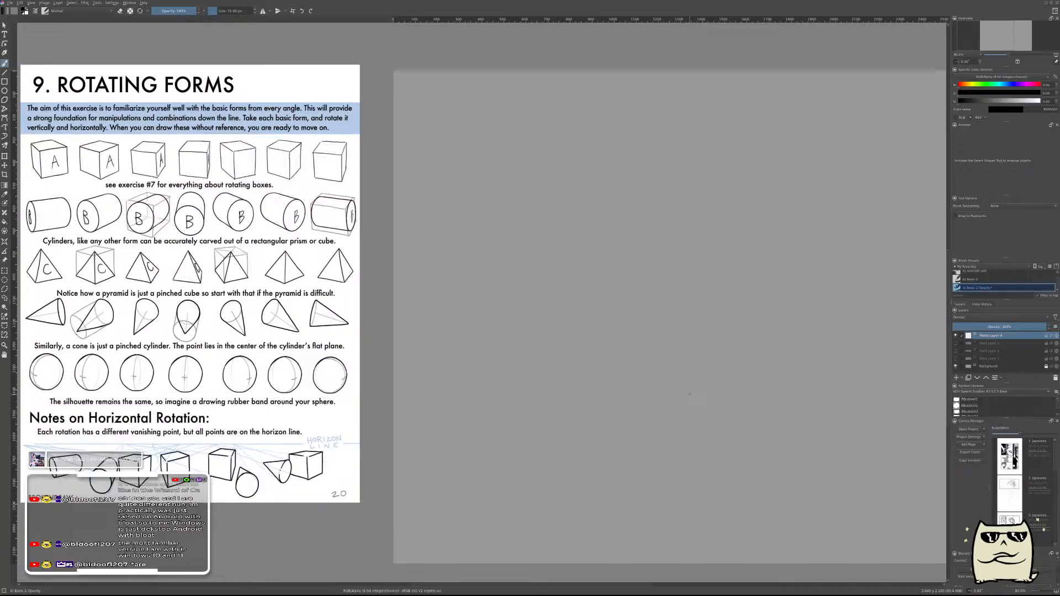
pyautogui.moveTo(508, 201)
pyautogui.mouseDown()
pyautogui.moveTo(545, 157)
pyautogui.moveTo(544, 218)
pyautogui.moveTo(623, 312)
pyautogui.mouseUp()
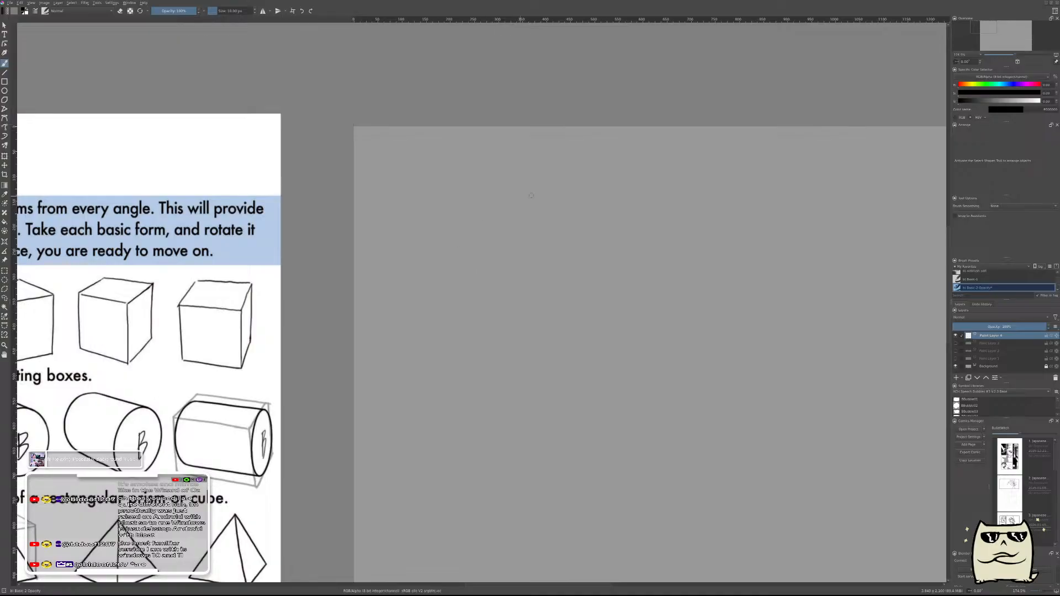
pyautogui.moveTo(500, 237); pyautogui.dragTo(494, 239)
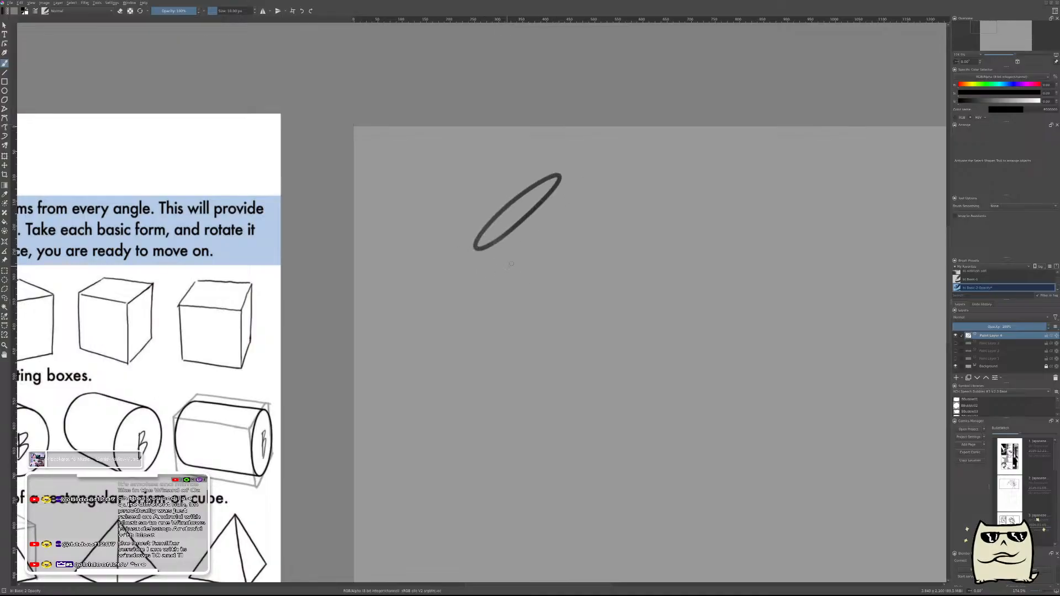
pyautogui.moveTo(483, 255); pyautogui.dragTo(490, 289)
pyautogui.hotkey('ctrl', 'z')
pyautogui.moveTo(562, 166); pyautogui.dragTo(426, 298)
pyautogui.hotkey('ctrl', 'z')
pyautogui.moveTo(560, 172)
pyautogui.mouseDown()
pyautogui.moveTo(480, 173)
pyautogui.moveTo(561, 435)
pyautogui.mouseUp()
pyautogui.moveTo(533, 301)
pyautogui.mouseDown()
pyautogui.moveTo(516, 335)
pyautogui.moveTo(521, 348)
pyautogui.mouseUp()
pyautogui.moveTo(611, 328); pyautogui.dragTo(542, 435)
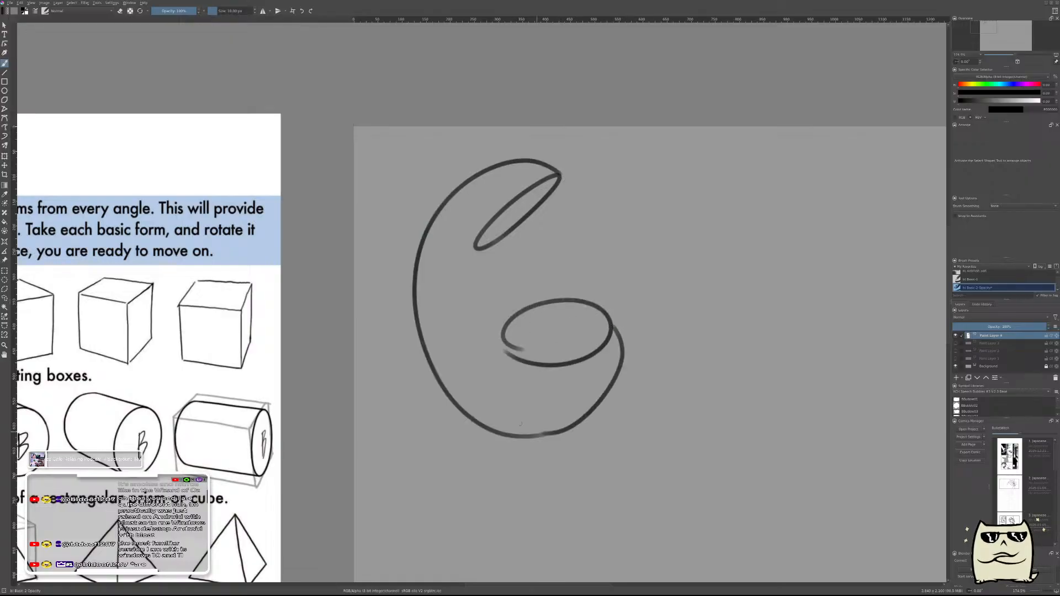
# - Connect the bent cylinder's two ellipses along the inner side with overlapping curves that form a pinch crease
pyautogui.moveTo(480, 252); pyautogui.dragTo(472, 302)
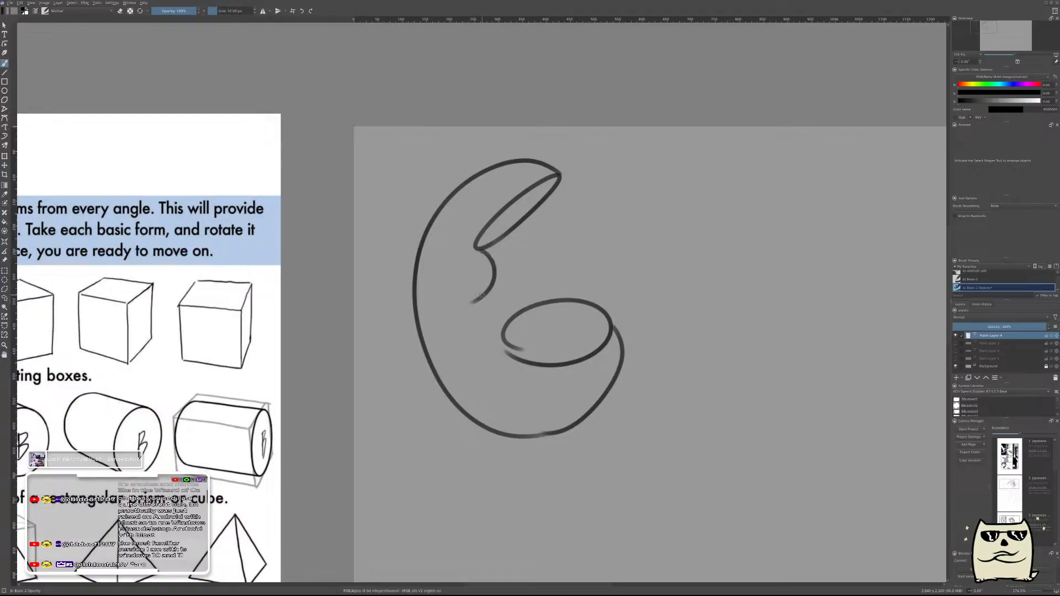
pyautogui.moveTo(487, 297); pyautogui.dragTo(442, 365)
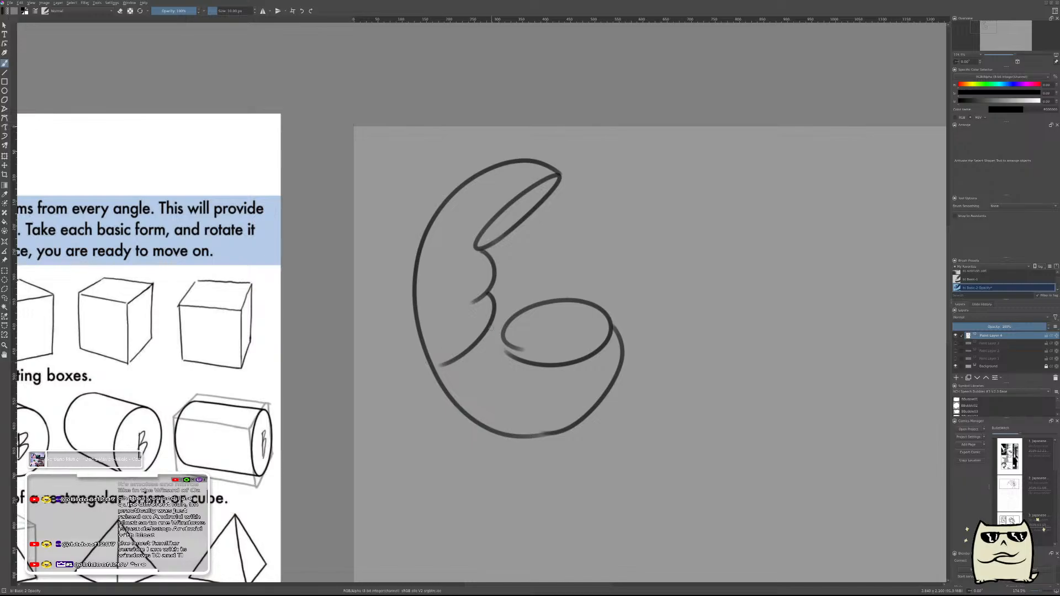
pyautogui.hotkey('ctrl', 'z')
pyautogui.moveTo(511, 316); pyautogui.dragTo(468, 302)
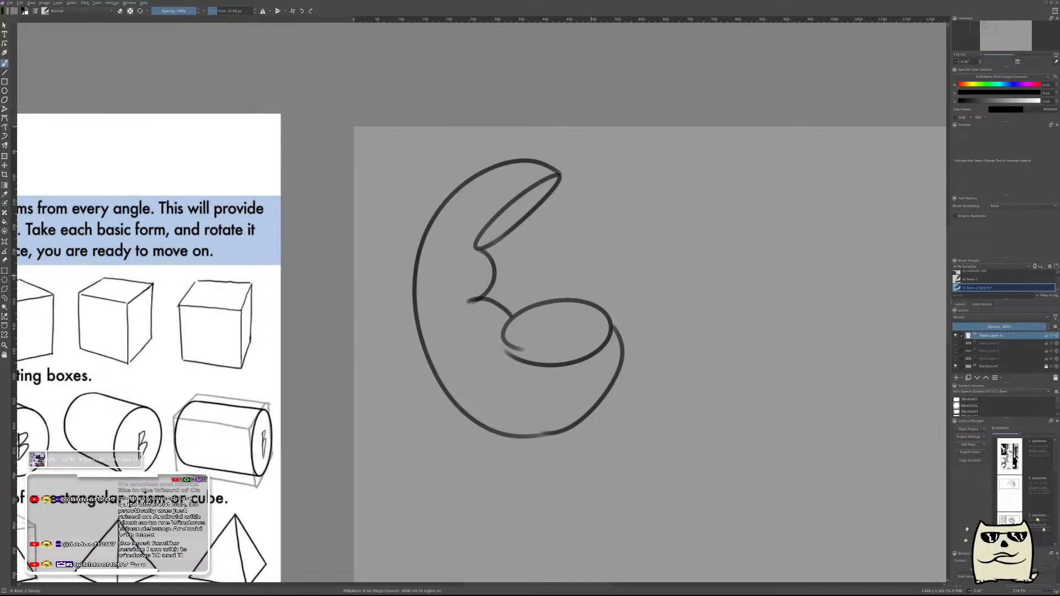
# - Clear the bent cylinder drawing from the new layer
pyautogui.scroll(-5, 682, 284)
pyautogui.scroll(3, 683, 239)
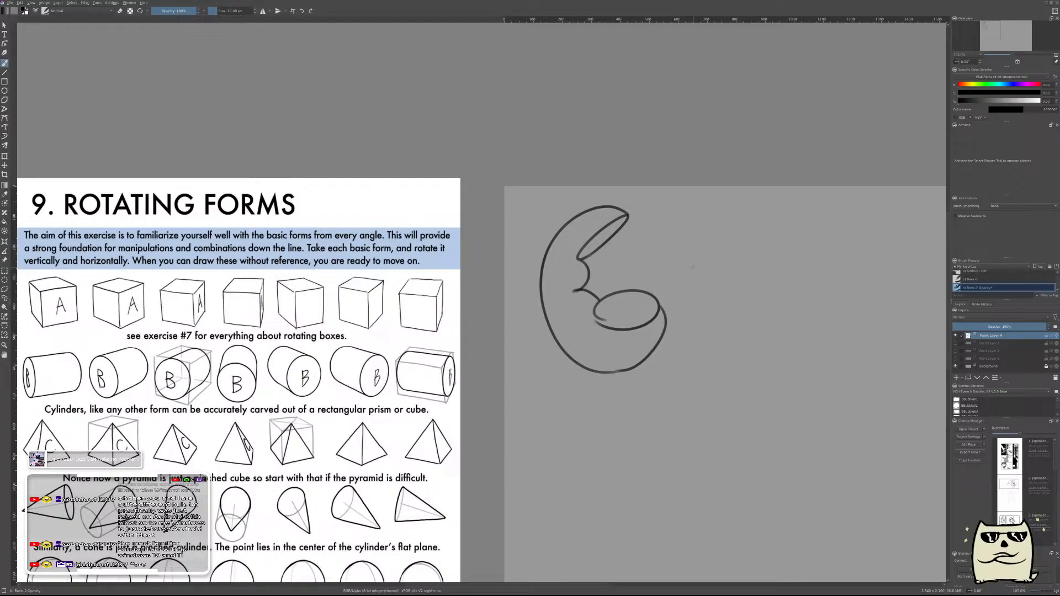
pyautogui.press('Delete')
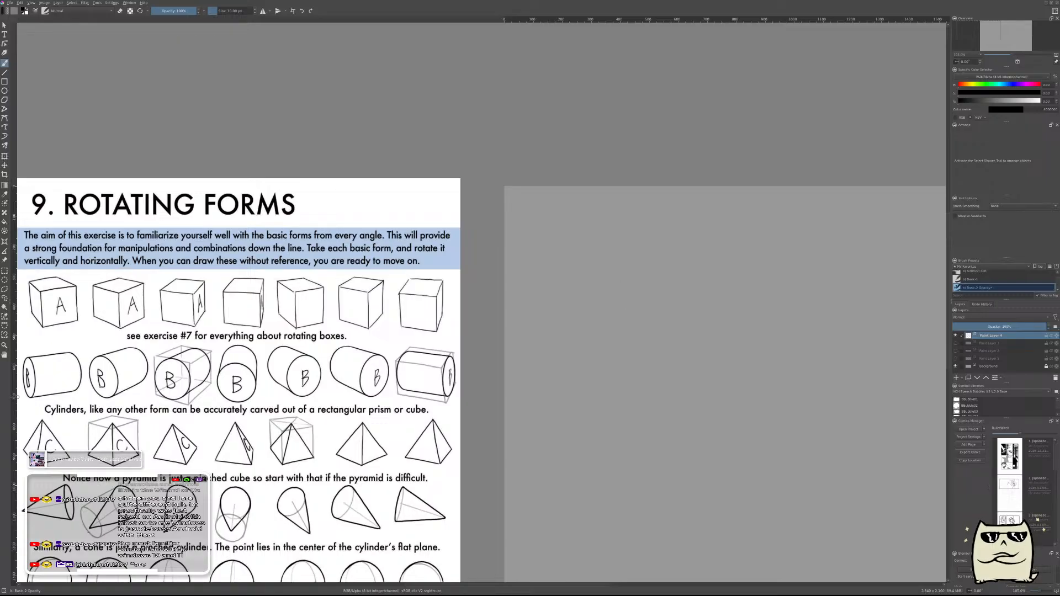
# - Paste the "13. Bending Forms" page as a reference image, switch back to the brush and save the drawing
pyautogui.hotkey('ctrl', 'shift', 'r')
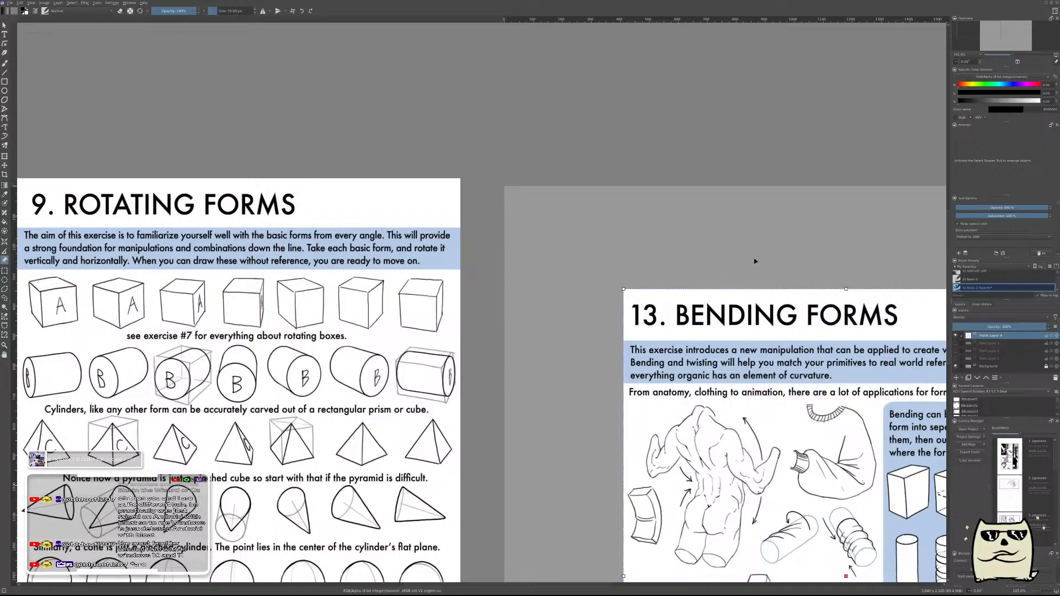
pyautogui.press('b')
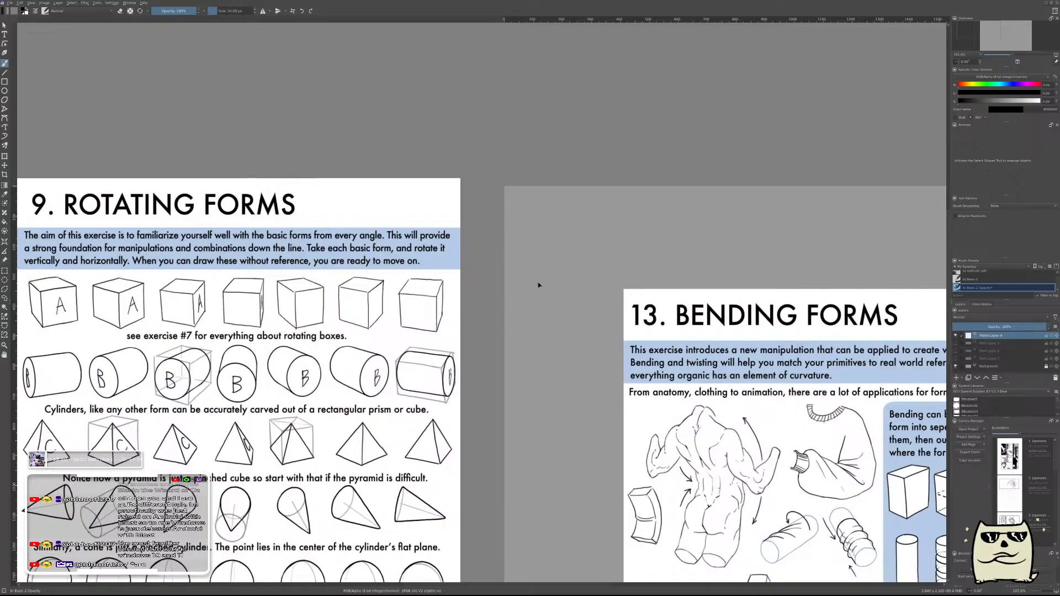
pyautogui.hotkey('ctrl', 's')
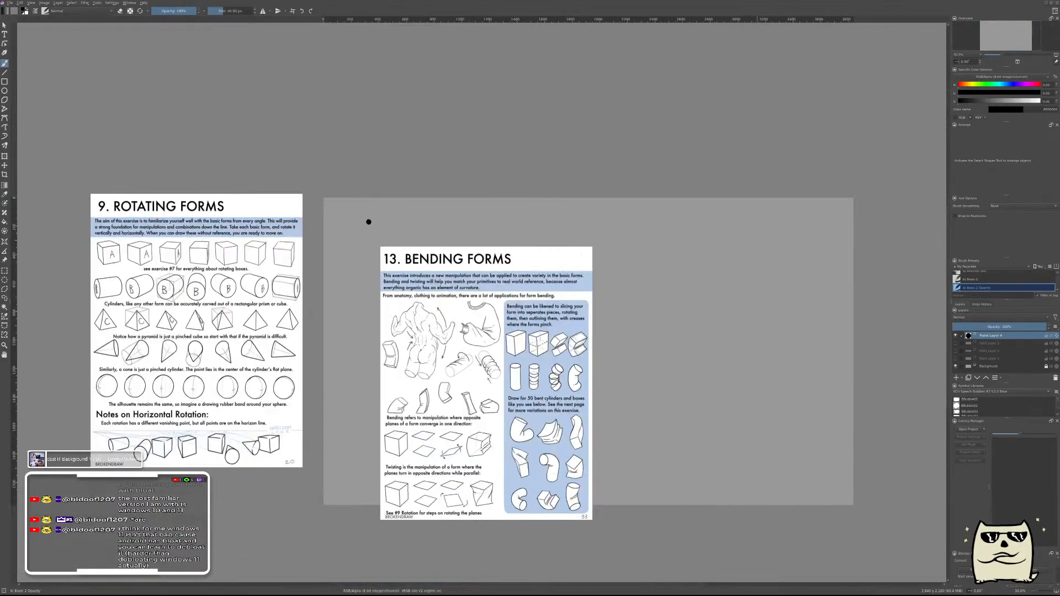
# - Move the Bending Forms reference off the canvas onto the lower part of the Rotating Forms page and return to the brush
pyautogui.click(4, 260)
pyautogui.moveTo(439, 265); pyautogui.dragTo(121, 307)
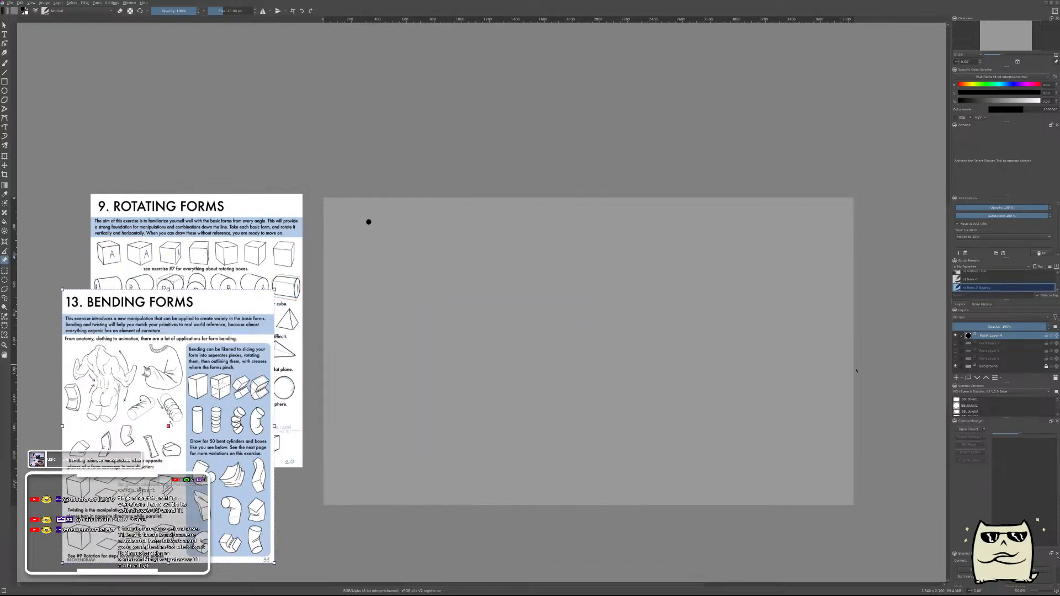
pyautogui.click(712, 346)
pyautogui.press('b')
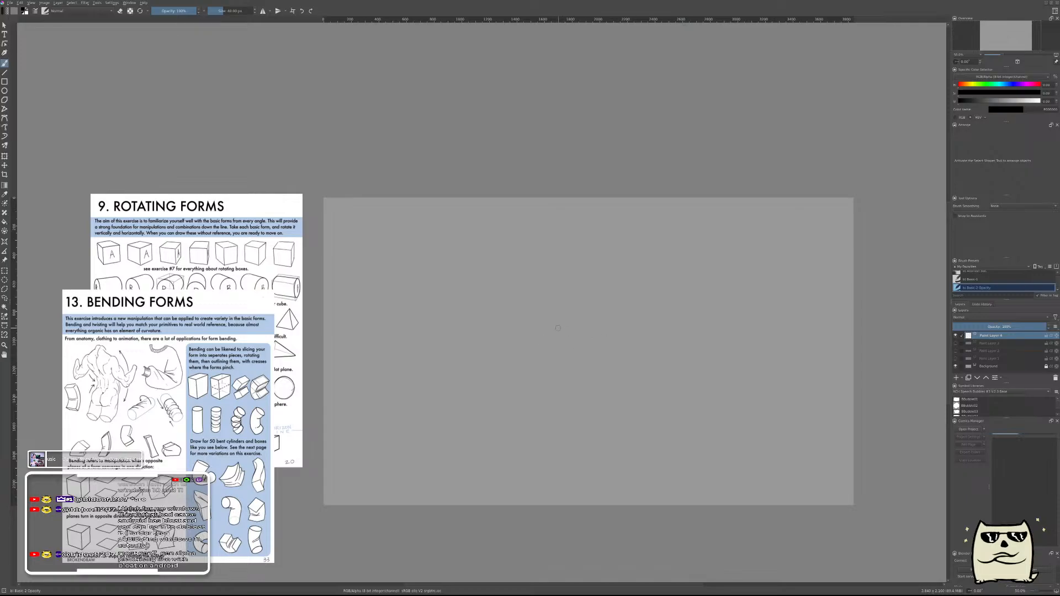
# - Reduce the brush size and move the Bending Forms reference up beside the canvas, covering the Rotating Forms page, then return to the brush
pyautogui.moveTo(547, 349); pyautogui.dragTo(551, 339)
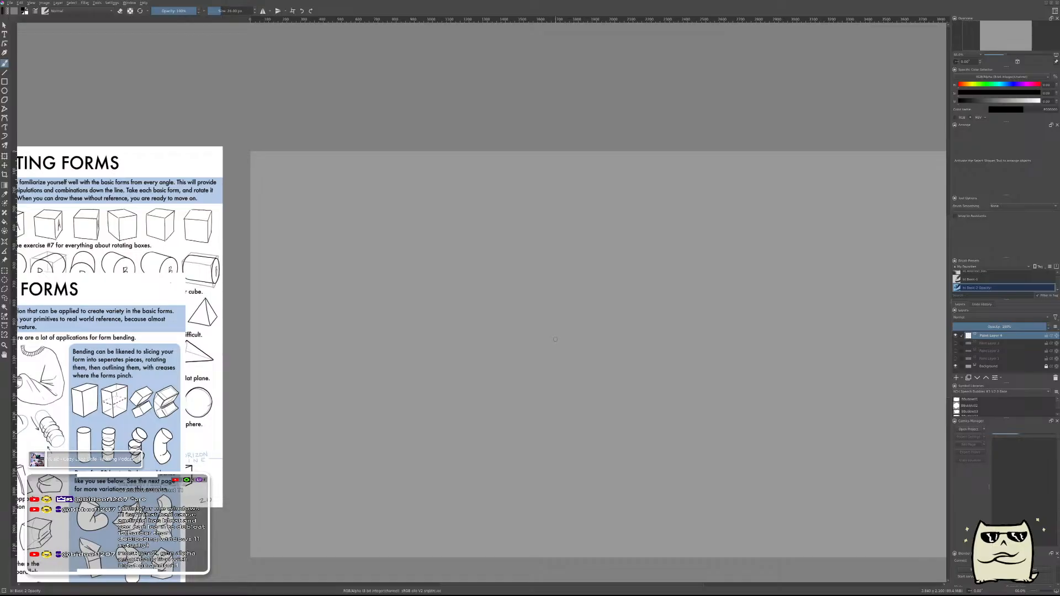
pyautogui.press('[')
pyautogui.press('[')
pyautogui.moveTo(588, 350); pyautogui.dragTo(648, 355)
pyautogui.click(5, 260)
pyautogui.moveTo(351, 319); pyautogui.dragTo(394, 224)
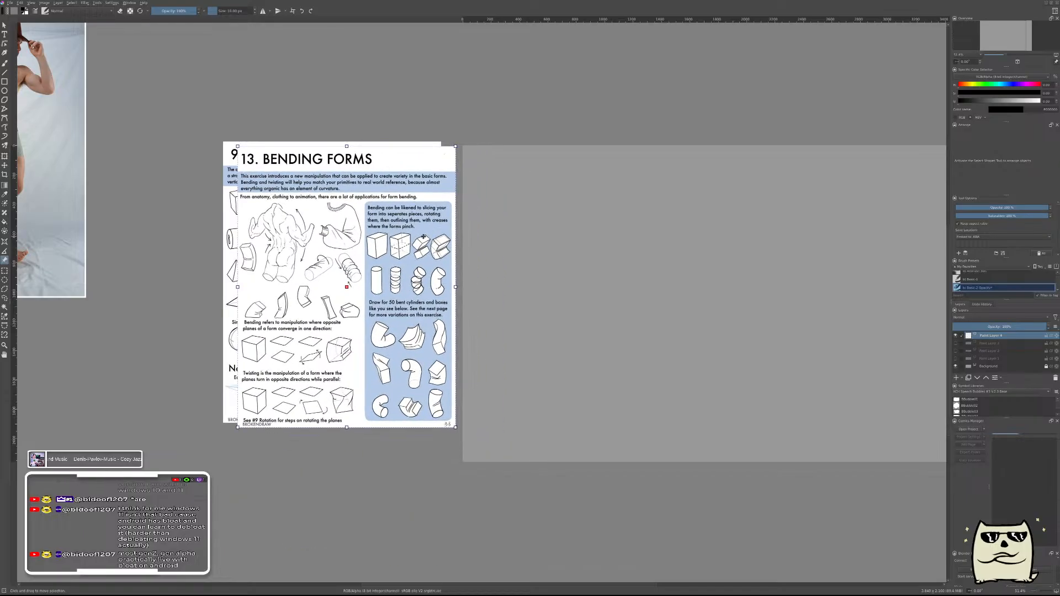
pyautogui.moveTo(580, 248)
pyautogui.mouseDown()
pyautogui.moveTo(596, 244)
pyautogui.moveTo(603, 267)
pyautogui.mouseUp()
pyautogui.press('b')
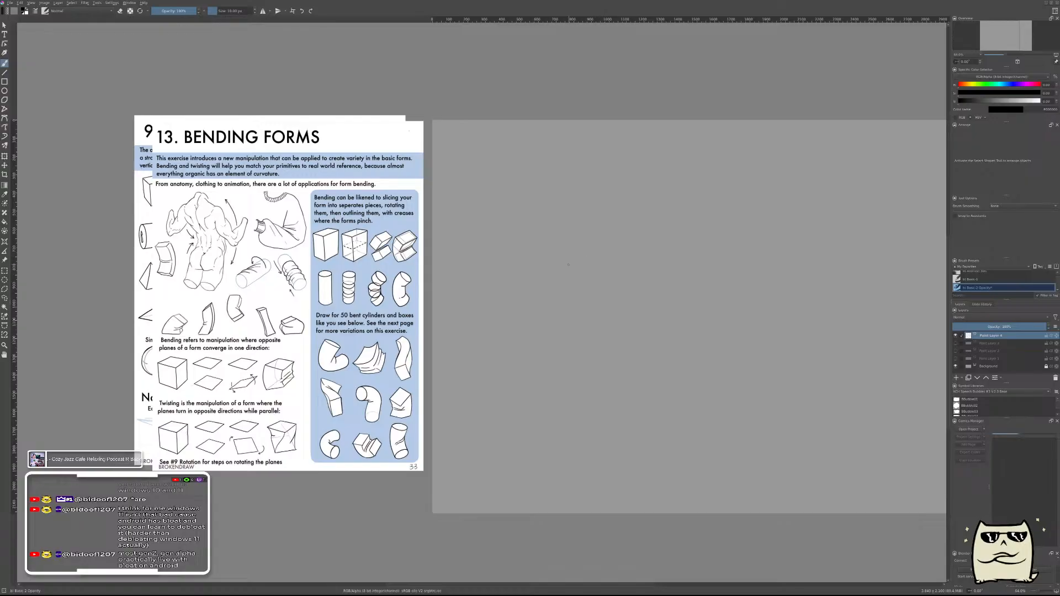
pyautogui.moveTo(569, 265); pyautogui.dragTo(578, 249)
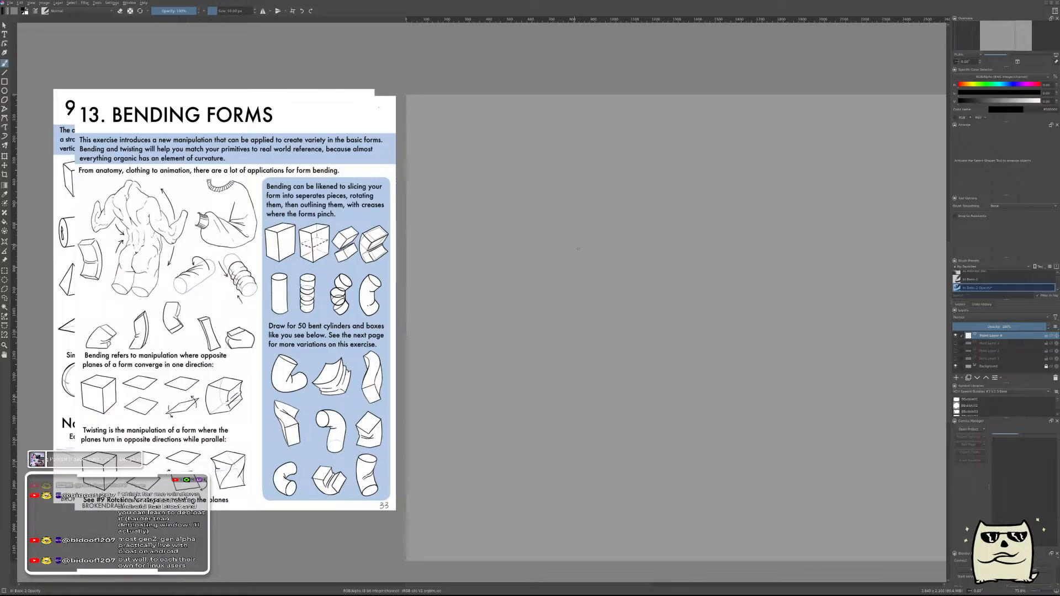
pyautogui.moveTo(572, 272); pyautogui.dragTo(685, 359)
pyautogui.hotkey('ctrl', 'z')
pyautogui.moveTo(574, 222)
pyautogui.mouseDown()
pyautogui.moveTo(580, 265)
pyautogui.moveTo(703, 304)
pyautogui.mouseUp()
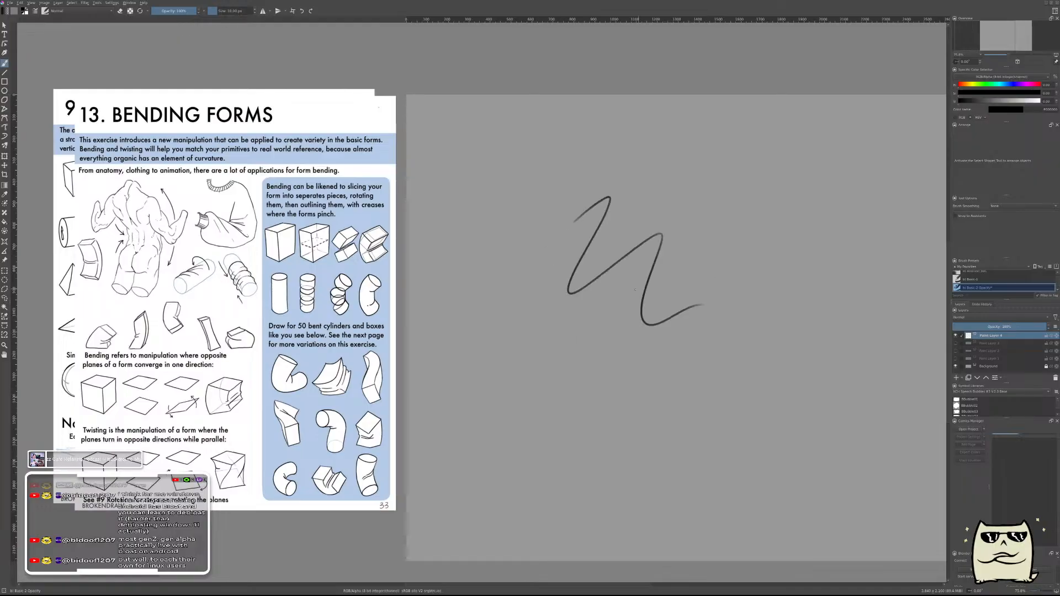
pyautogui.hotkey('ctrl', 'z')
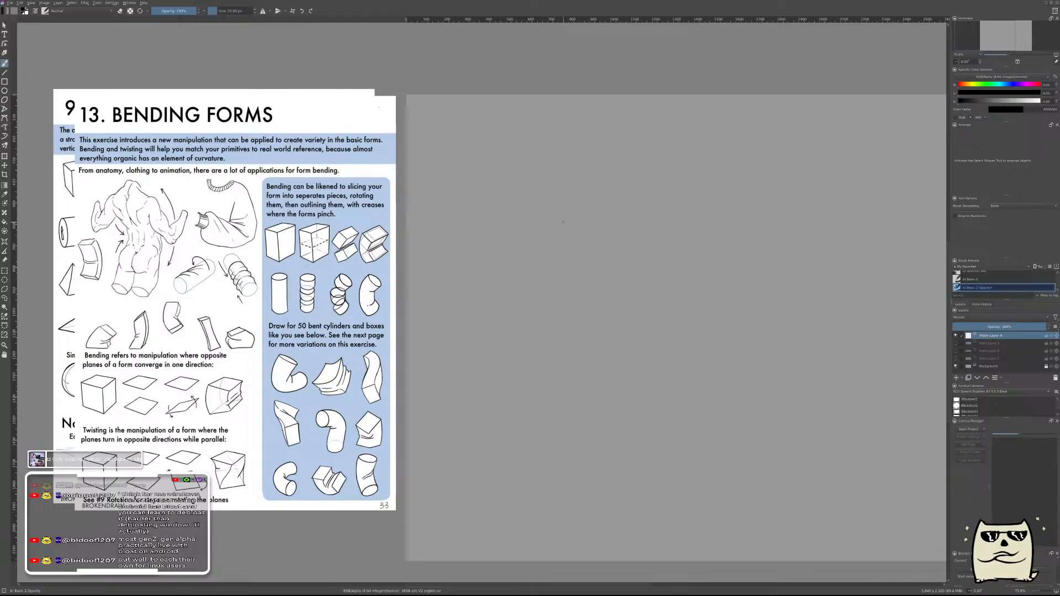
# - Draw a flat ellipse near the canvas's upper-left corner with a straight inner side and a long curved outer side for a bent cylinder
pyautogui.moveTo(591, 229); pyautogui.dragTo(644, 250)
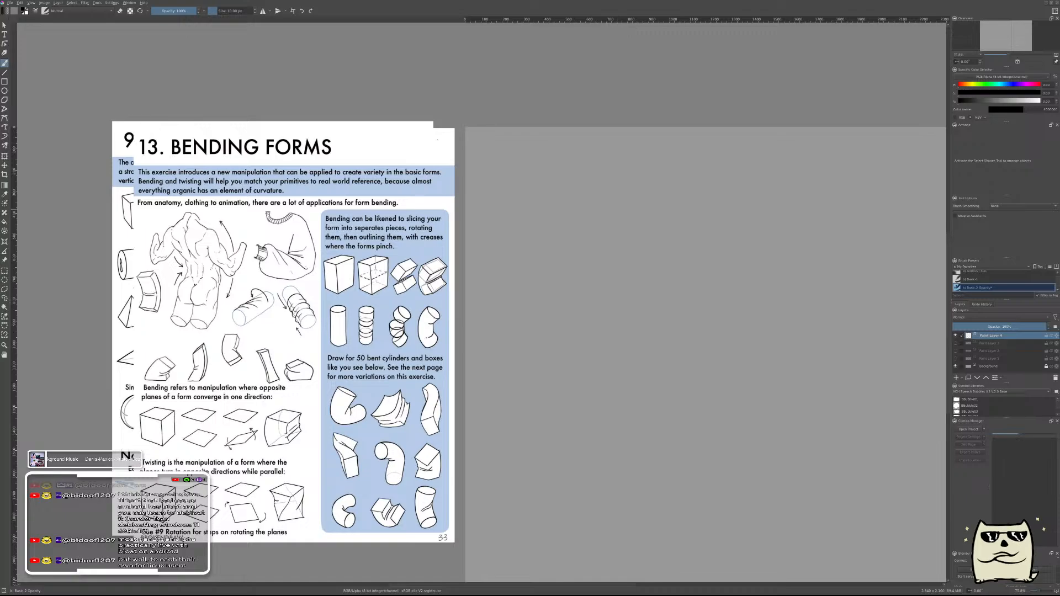
pyautogui.scroll(2, 559, 208)
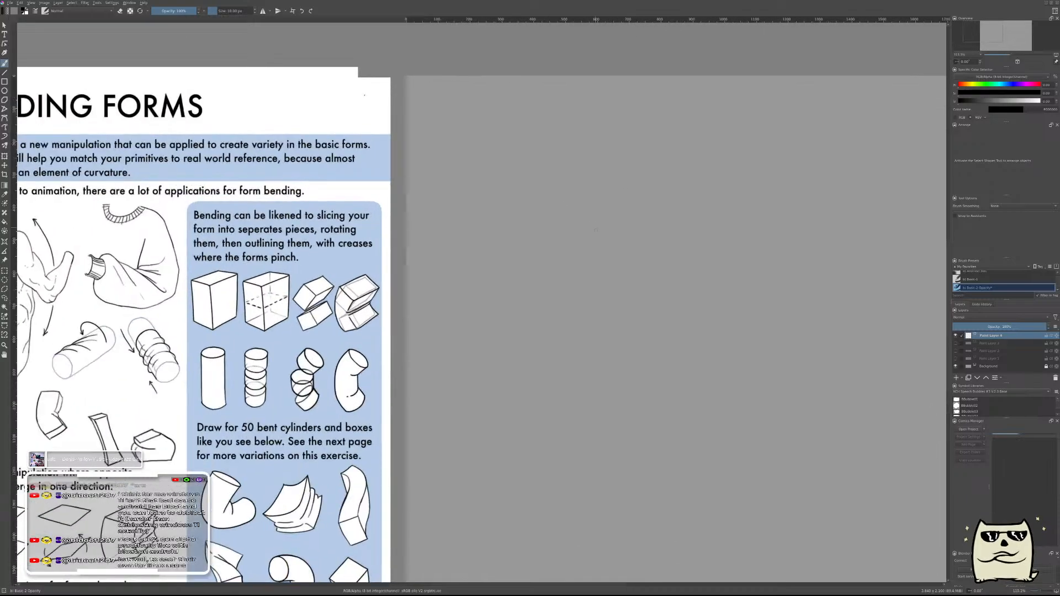
pyautogui.moveTo(668, 314); pyautogui.dragTo(762, 253)
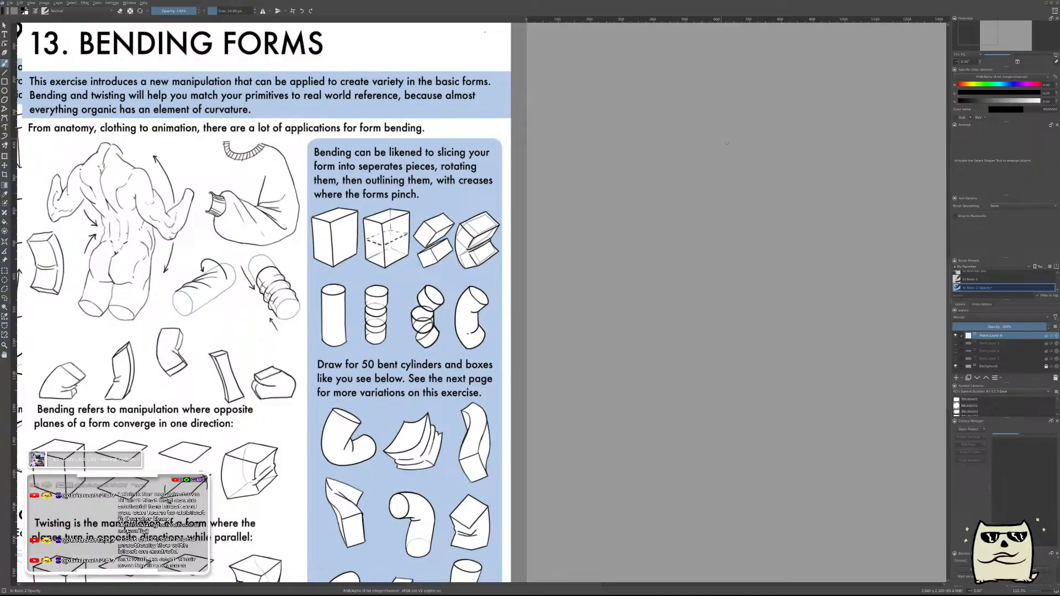
pyautogui.moveTo(689, 162); pyautogui.dragTo(646, 145)
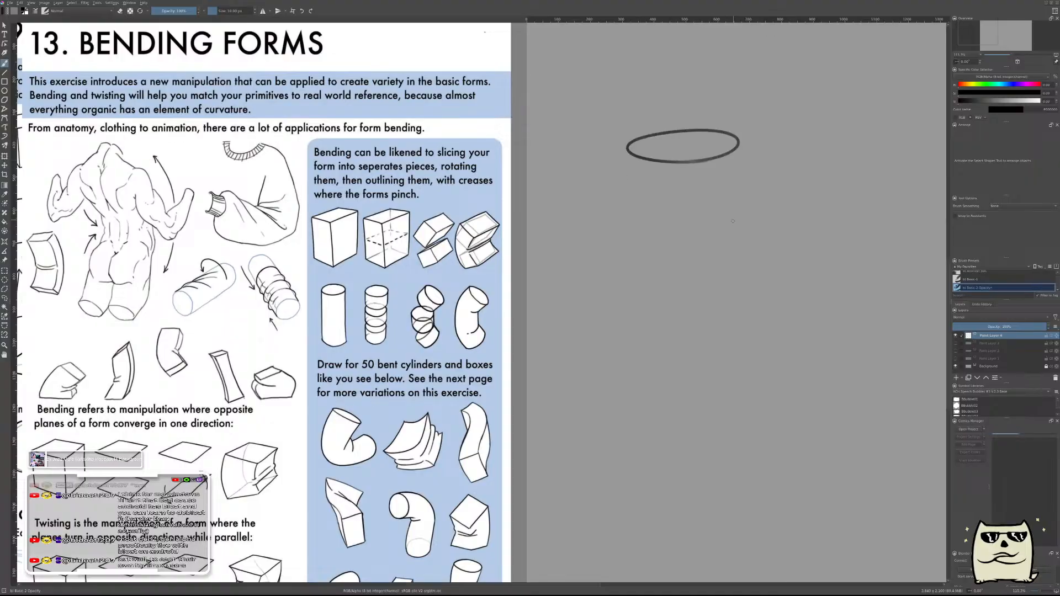
pyautogui.moveTo(684, 189); pyautogui.dragTo(596, 236)
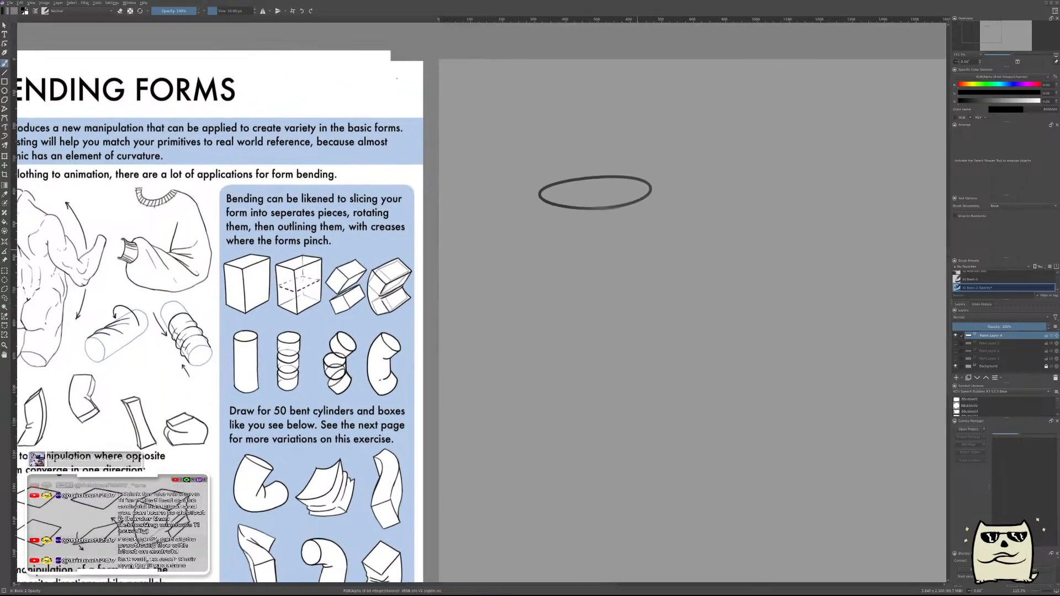
pyautogui.moveTo(654, 188); pyautogui.dragTo(635, 278)
pyautogui.hotkey('ctrl', 'z')
pyautogui.moveTo(652, 186); pyautogui.dragTo(639, 307)
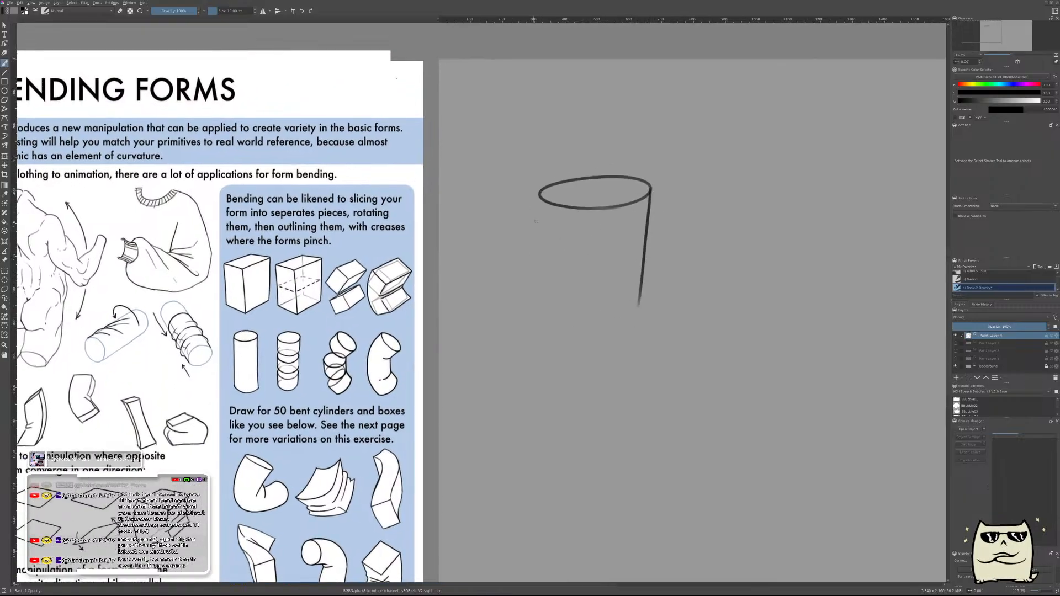
pyautogui.moveTo(539, 194); pyautogui.dragTo(684, 388)
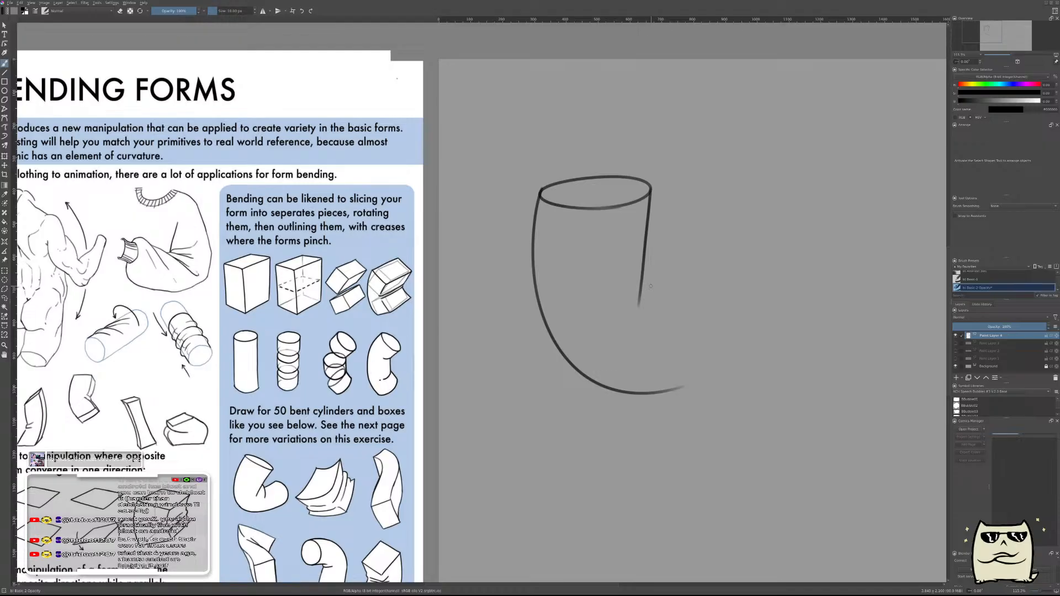
# - Draw the curved pinch crease at the end of the cylinder's inner side and the upper edge of its bent section
pyautogui.moveTo(645, 283); pyautogui.dragTo(664, 352)
pyautogui.hotkey('ctrl', 'z')
pyautogui.moveTo(643, 280); pyautogui.dragTo(657, 348)
pyautogui.moveTo(669, 288); pyautogui.dragTo(743, 267)
pyautogui.hotkey('ctrl', 'z')
pyautogui.moveTo(667, 289)
pyautogui.mouseDown()
pyautogui.moveTo(730, 264)
pyautogui.moveTo(756, 327)
pyautogui.moveTo(688, 401)
pyautogui.mouseUp()
pyautogui.hotkey('ctrl', 'z')
# - Draw the rounded far end of the bent section and close the cylinder's lower outline
pyautogui.moveTo(730, 264); pyautogui.dragTo(735, 373)
pyautogui.hotkey('ctrl', 'z')
pyautogui.moveTo(730, 263); pyautogui.dragTo(752, 347)
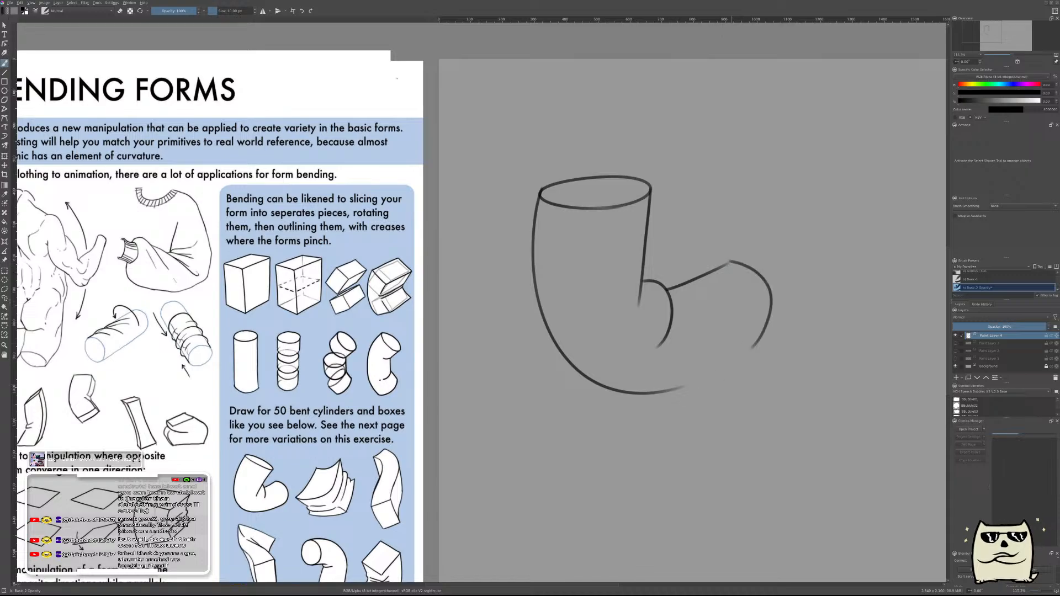
pyautogui.moveTo(676, 385); pyautogui.dragTo(755, 346)
pyautogui.hotkey('ctrl', 'z')
pyautogui.moveTo(677, 387); pyautogui.dragTo(764, 339)
# - Start a second bent cylinder right of the first with an upright ellipse, a short inner edge and a curved pinch crease
pyautogui.moveTo(806, 287)
pyautogui.mouseDown()
pyautogui.moveTo(800, 303)
pyautogui.moveTo(751, 279)
pyautogui.moveTo(675, 287)
pyautogui.moveTo(683, 276)
pyautogui.mouseUp()
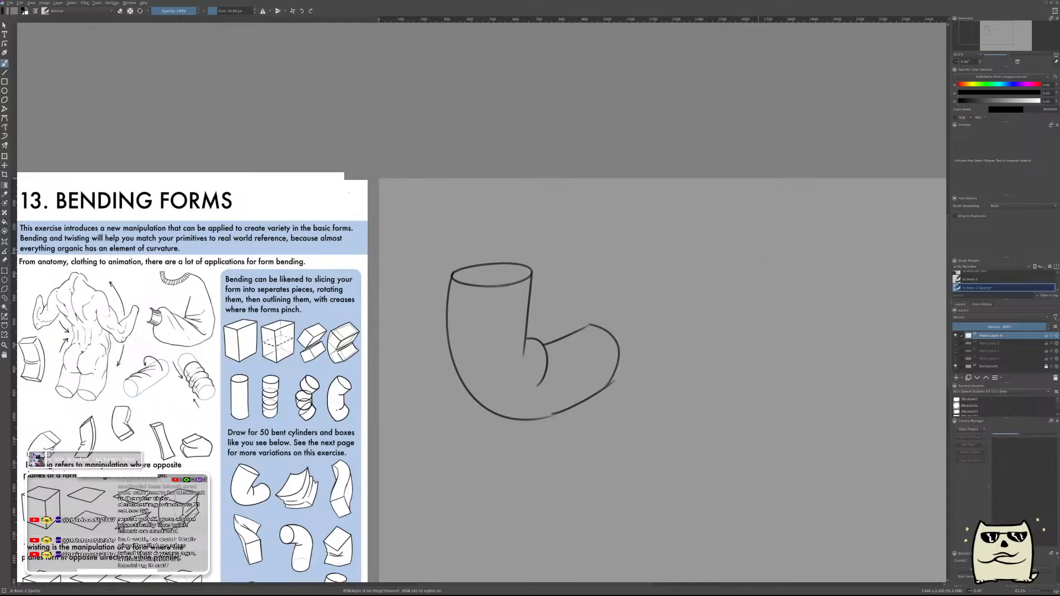
pyautogui.moveTo(699, 326)
pyautogui.mouseDown()
pyautogui.moveTo(684, 274)
pyautogui.moveTo(713, 327)
pyautogui.moveTo(631, 340)
pyautogui.moveTo(683, 314)
pyautogui.mouseUp()
pyautogui.hotkey('ctrl', 'z')
pyautogui.moveTo(613, 342); pyautogui.dragTo(689, 330)
pyautogui.hotkey('ctrl', 'z')
pyautogui.moveTo(613, 343); pyautogui.dragTo(690, 329)
pyautogui.moveTo(669, 367); pyautogui.dragTo(724, 304)
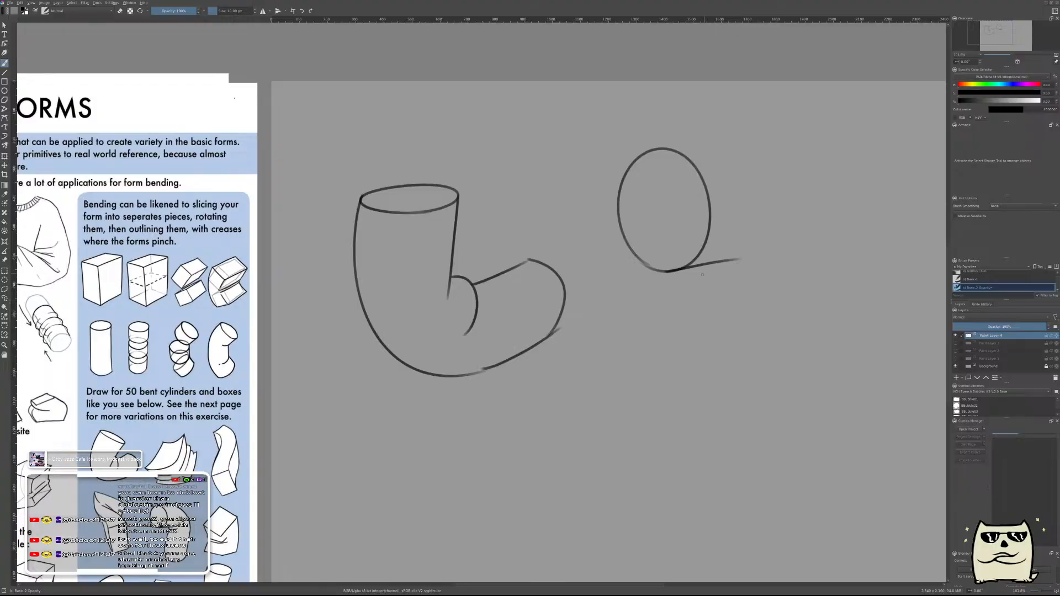
pyautogui.moveTo(713, 266); pyautogui.dragTo(773, 283)
# - Draw the second cylinder's outer side as a wide curve from the ellipse's top around and down to its lower end
pyautogui.moveTo(655, 148); pyautogui.dragTo(790, 359)
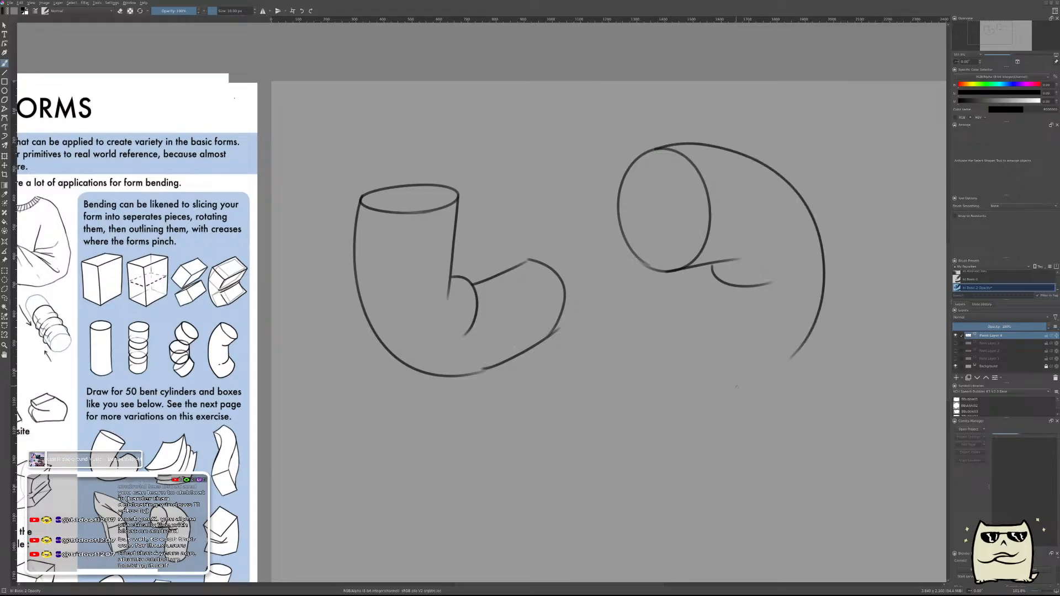
pyautogui.hotkey('ctrl', 'z')
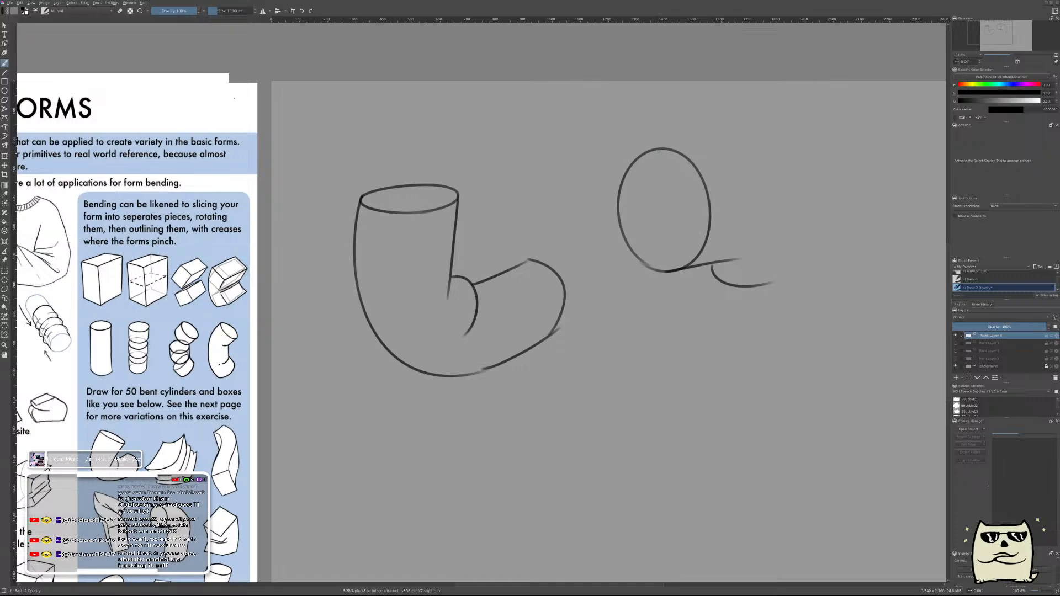
pyautogui.moveTo(658, 147)
pyautogui.mouseDown()
pyautogui.moveTo(835, 216)
pyautogui.moveTo(741, 462)
pyautogui.mouseUp()
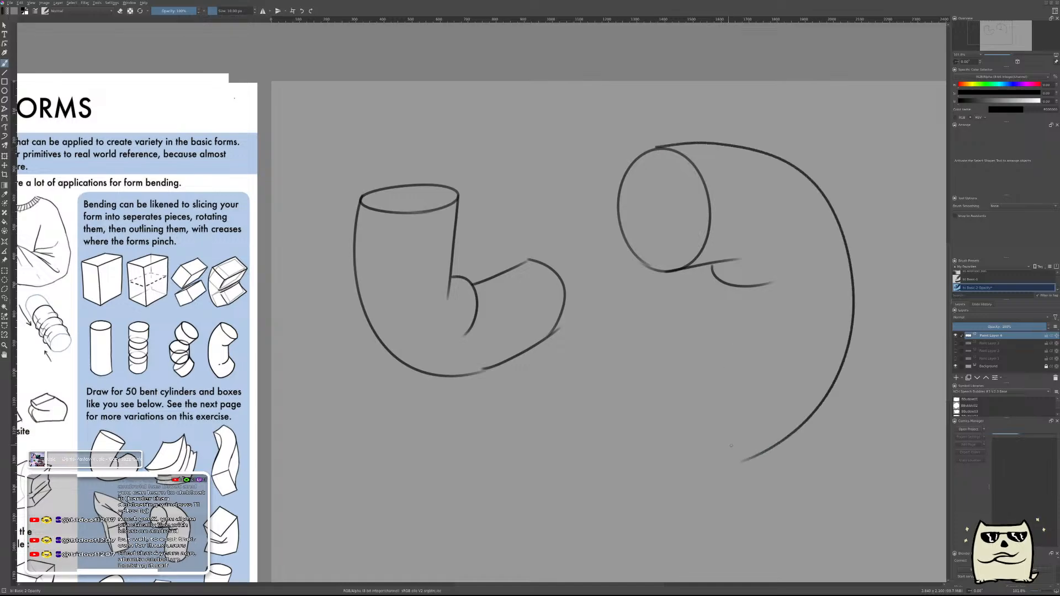
# - Draw a tilted ellipse at the second cylinder's lower end and connect it to the pinch crease with an inner curve
pyautogui.moveTo(680, 414); pyautogui.dragTo(739, 460)
pyautogui.moveTo(676, 420)
pyautogui.mouseDown()
pyautogui.moveTo(755, 425)
pyautogui.moveTo(715, 359)
pyautogui.moveTo(715, 460)
pyautogui.mouseUp()
pyautogui.hotkey('ctrl', 'z')
pyautogui.hotkey('ctrl', 'z')
pyautogui.hotkey('ctrl', 'z')
pyautogui.moveTo(675, 408); pyautogui.dragTo(706, 473)
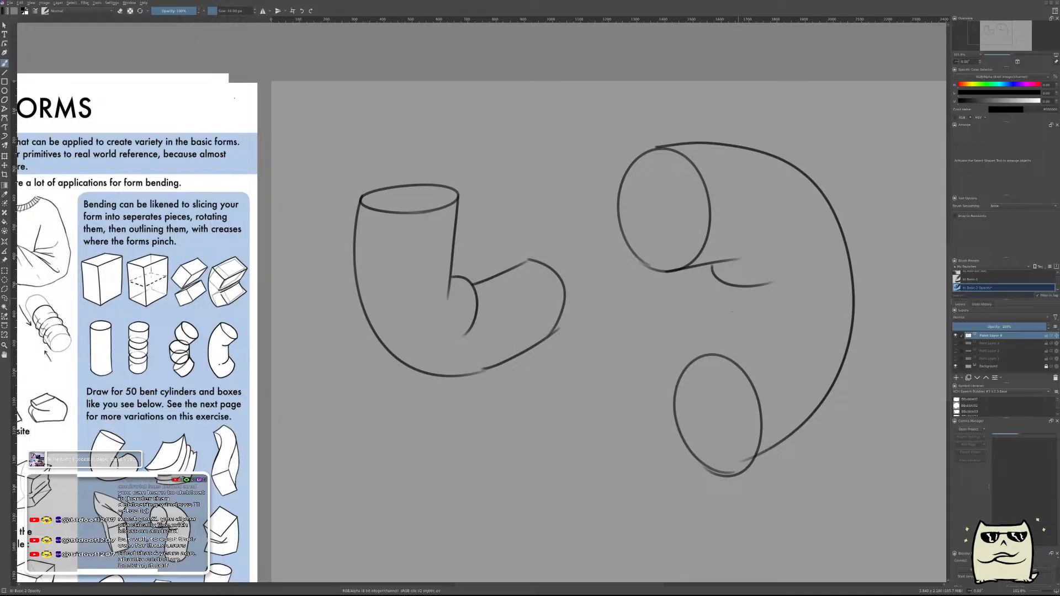
pyautogui.moveTo(740, 285); pyautogui.dragTo(710, 354)
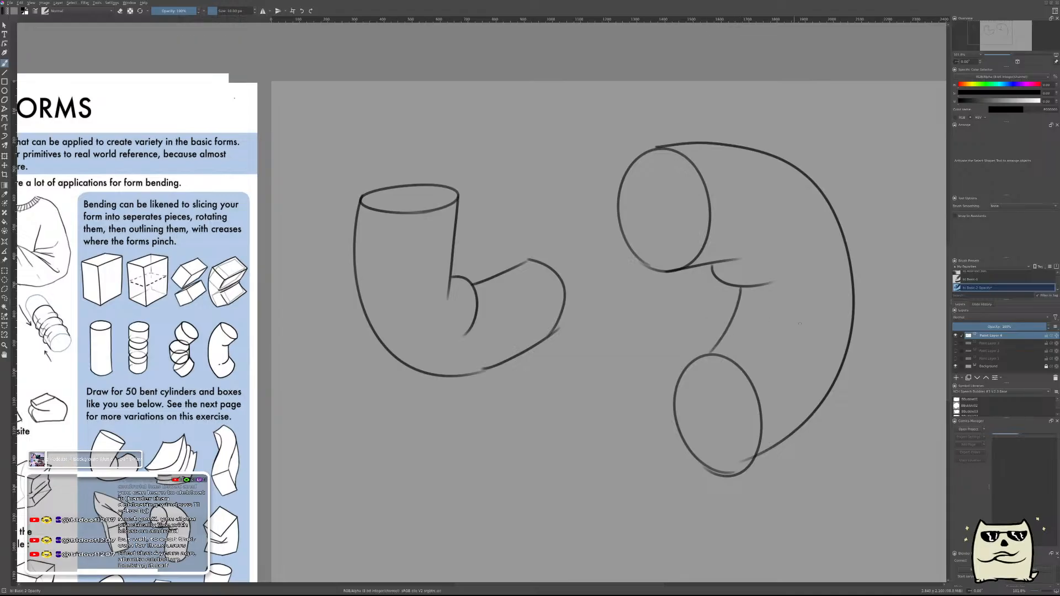
# - Scale the two bent cylinders down toward the canvas's upper-left corner with the transform tool and return to the brush
pyautogui.scroll(-3, 825, 328)
pyautogui.scroll(3, 825, 328)
pyautogui.scroll(-5, 829, 321)
pyautogui.scroll(3, 829, 321)
pyautogui.scroll(2, 625, 341)
pyautogui.hotkey('ctrl', 't')
pyautogui.moveTo(617, 428); pyautogui.dragTo(500, 351)
pyautogui.press('Return')
pyautogui.scroll(3, 579, 356)
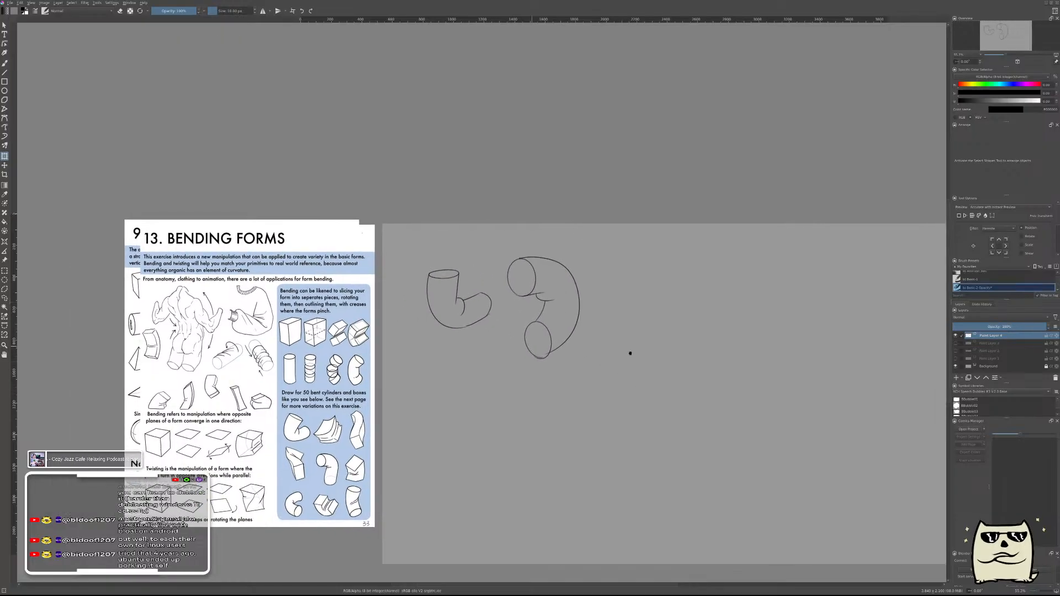
pyautogui.moveTo(626, 360); pyautogui.dragTo(691, 292)
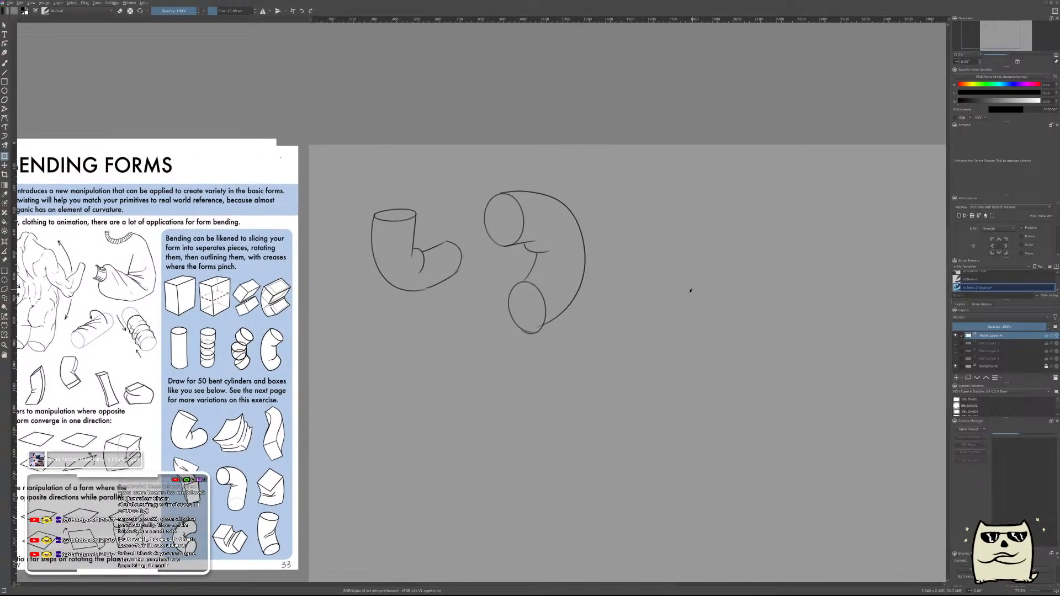
pyautogui.scroll(3, 695, 268)
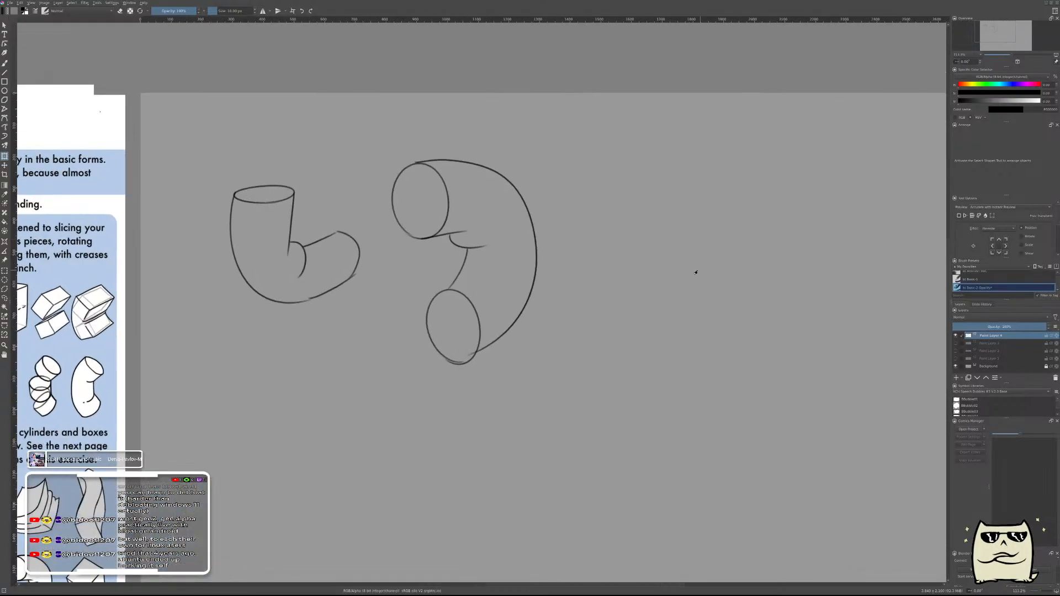
pyautogui.press('b')
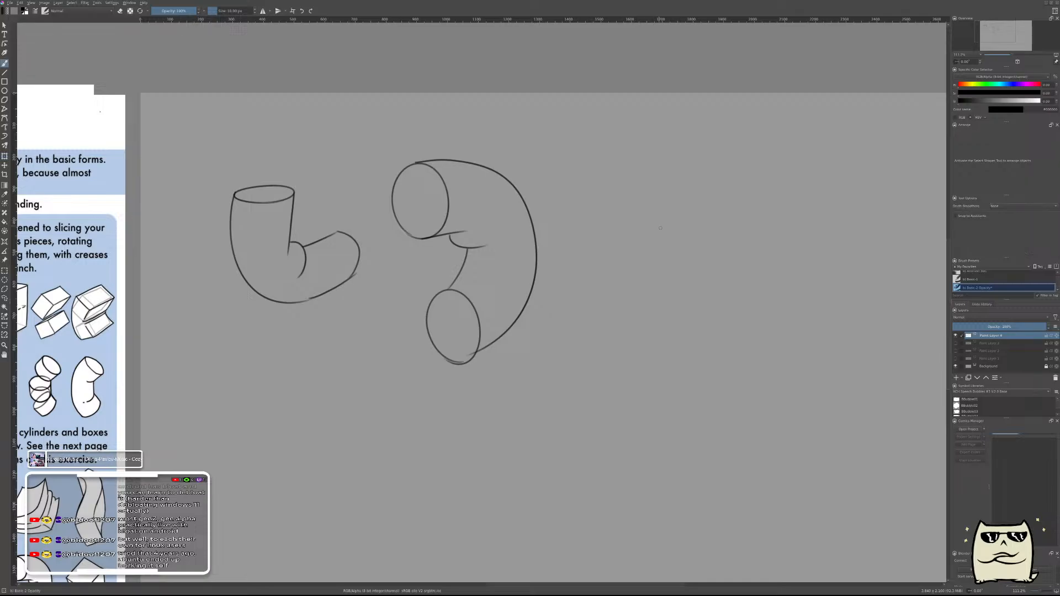
# - Draw the four-sided top face of a box in perspective to the right of the cylinders
pyautogui.moveTo(708, 206); pyautogui.dragTo(556, 273)
pyautogui.scroll(2, 626, 278)
pyautogui.moveTo(441, 277); pyautogui.dragTo(672, 310)
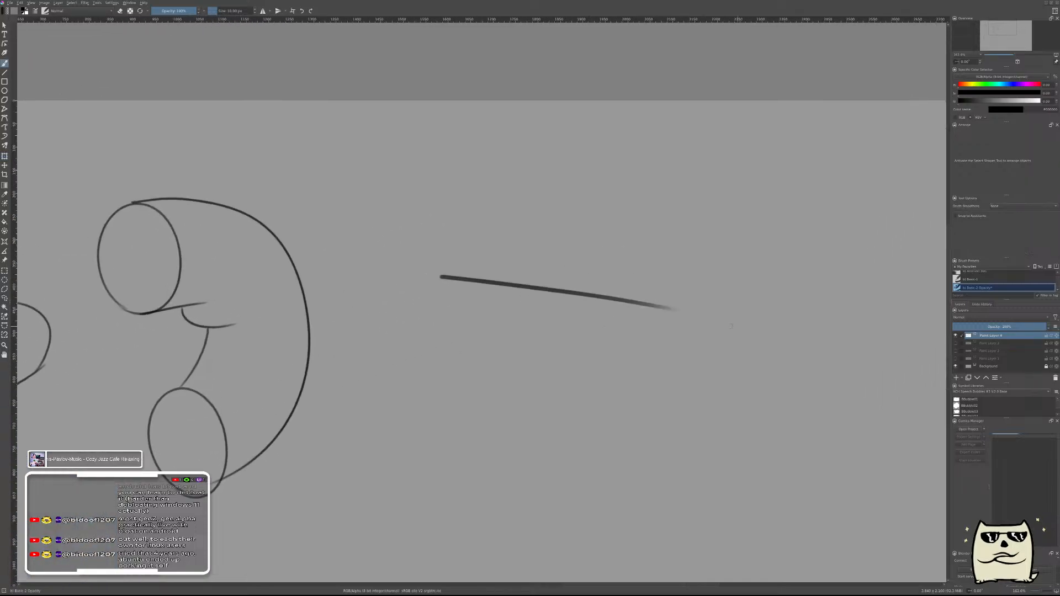
pyautogui.moveTo(440, 276); pyautogui.dragTo(563, 225)
pyautogui.hotkey('ctrl', 'z')
pyautogui.moveTo(441, 276); pyautogui.dragTo(598, 231)
pyautogui.moveTo(667, 308); pyautogui.dragTo(776, 264)
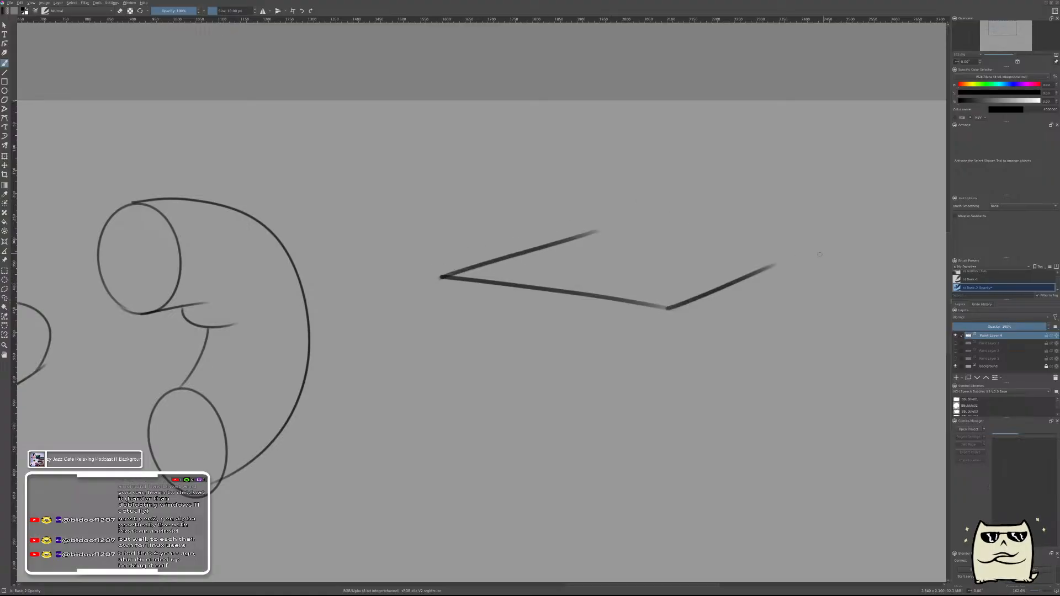
pyautogui.moveTo(593, 229); pyautogui.dragTo(784, 251)
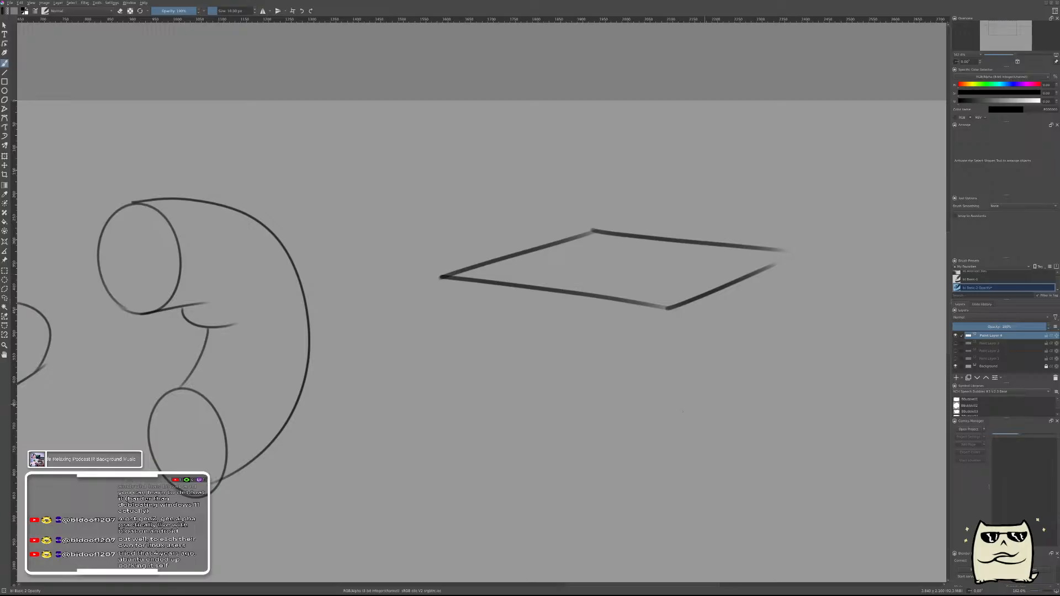
# - Draw the vertical and bottom edges of the box's two visible side faces
pyautogui.moveTo(669, 308); pyautogui.dragTo(679, 374)
pyautogui.hotkey('ctrl', 'z')
pyautogui.moveTo(668, 308); pyautogui.dragTo(677, 378)
pyautogui.moveTo(780, 255); pyautogui.dragTo(783, 334)
pyautogui.moveTo(681, 381); pyautogui.dragTo(793, 330)
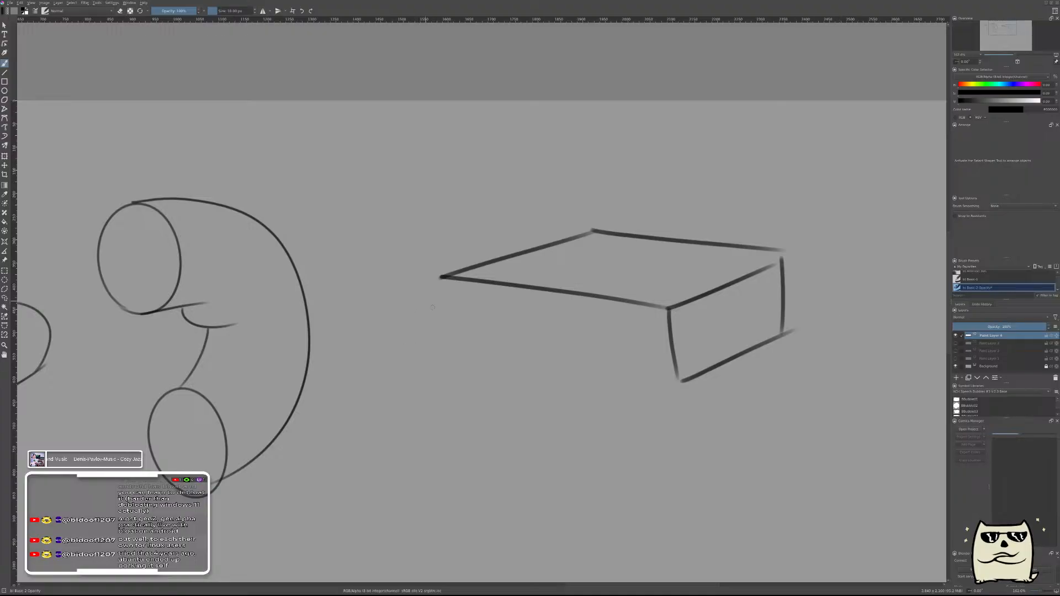
pyautogui.moveTo(440, 276); pyautogui.dragTo(454, 361)
pyautogui.hotkey('ctrl', 'z')
pyautogui.moveTo(442, 276)
pyautogui.mouseDown()
pyautogui.moveTo(454, 346)
pyautogui.moveTo(702, 390)
pyautogui.mouseUp()
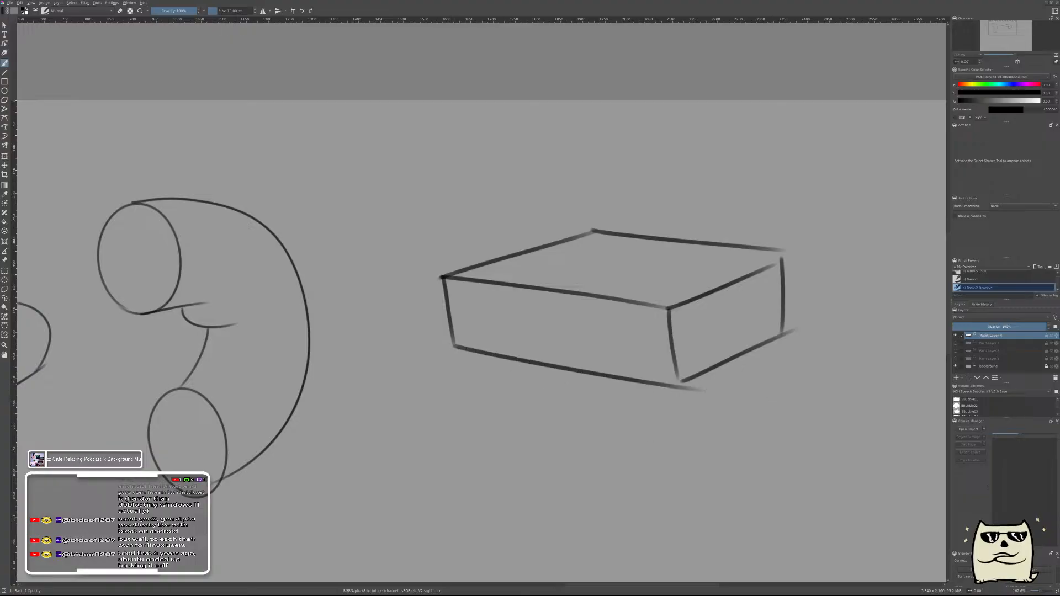
# - Draw the two front edges of a larger plane beneath the box
pyautogui.moveTo(406, 373); pyautogui.dragTo(725, 452)
pyautogui.hotkey('ctrl', 'z')
pyautogui.moveTo(410, 377); pyautogui.dragTo(733, 429)
pyautogui.hotkey('ctrl', 'z')
pyautogui.moveTo(416, 381)
pyautogui.mouseDown()
pyautogui.moveTo(712, 440)
pyautogui.moveTo(907, 348)
pyautogui.moveTo(680, 335)
pyautogui.mouseUp()
# - Add the visible back edges of the larger plane, running from behind the upper box to its outer corners
pyautogui.moveTo(587, 319); pyautogui.dragTo(731, 293)
pyautogui.hotkey('ctrl', 'z')
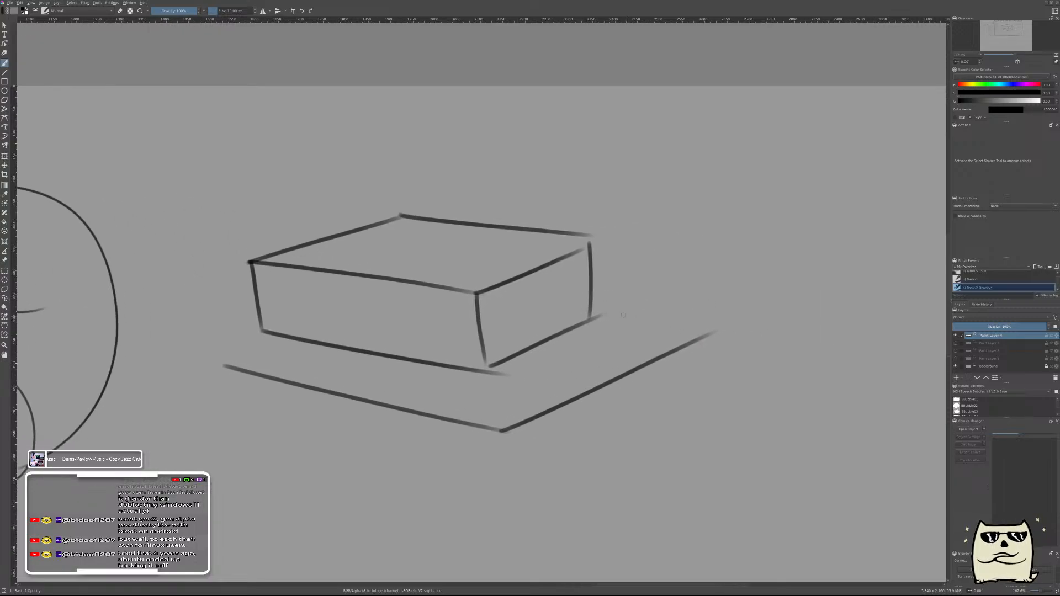
pyautogui.moveTo(586, 300); pyautogui.dragTo(711, 318)
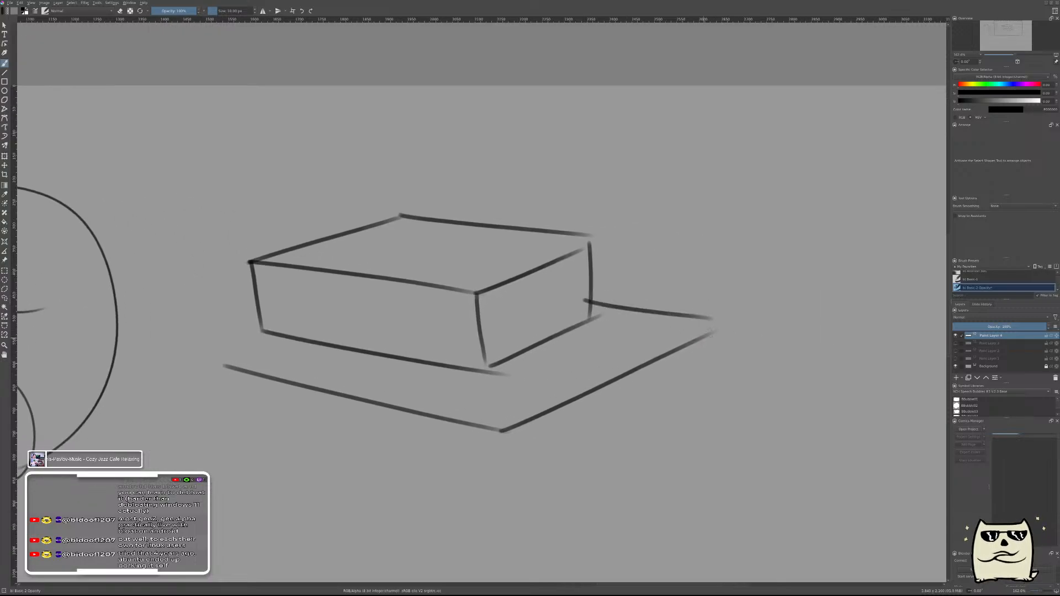
pyautogui.moveTo(531, 386); pyautogui.dragTo(844, 357)
pyautogui.moveTo(490, 327); pyautogui.dragTo(563, 346)
pyautogui.moveTo(490, 326); pyautogui.dragTo(568, 296)
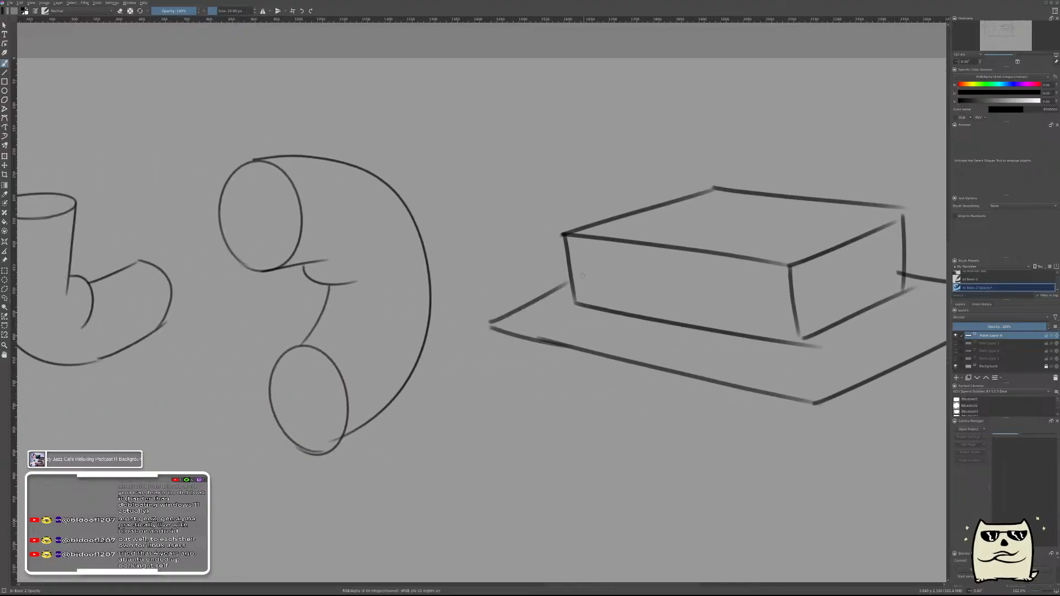
pyautogui.hotkey('ctrl', 'z')
pyautogui.moveTo(491, 327)
pyautogui.mouseDown()
pyautogui.moveTo(569, 290)
pyautogui.moveTo(474, 186)
pyautogui.mouseUp()
# - Extend the larger plane into a second box by drawing its vertical edges and the bottom edges of both visible sides
pyautogui.moveTo(377, 232); pyautogui.dragTo(395, 333)
pyautogui.moveTo(699, 307); pyautogui.dragTo(705, 402)
pyautogui.moveTo(852, 300); pyautogui.dragTo(723, 340)
pyautogui.moveTo(801, 242); pyautogui.dragTo(801, 321)
pyautogui.moveTo(579, 444); pyautogui.dragTo(792, 336)
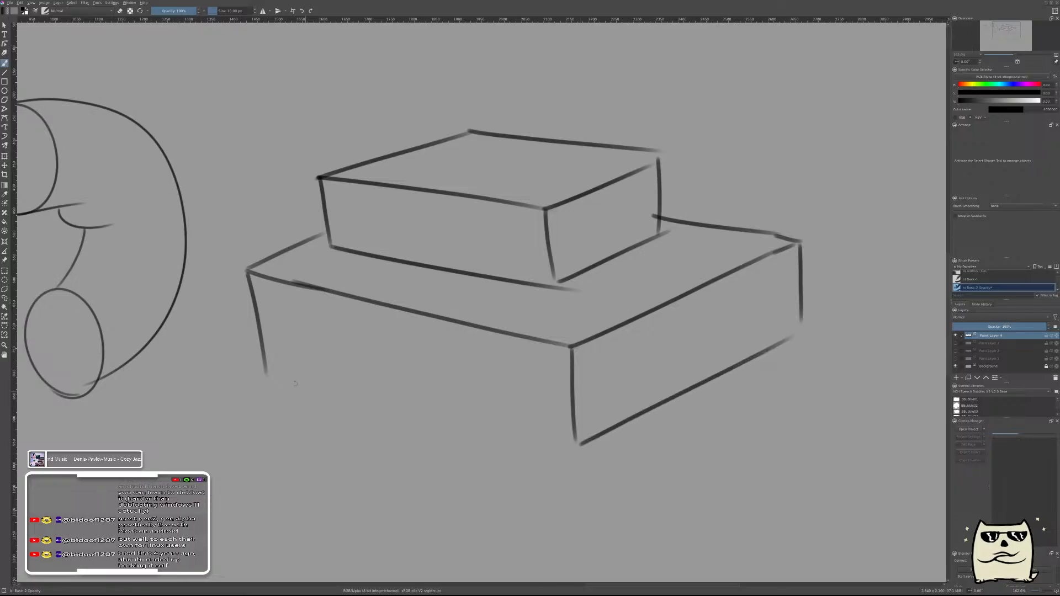
pyautogui.moveTo(265, 359); pyautogui.dragTo(552, 430)
pyautogui.moveTo(639, 441); pyautogui.dragTo(767, 576)
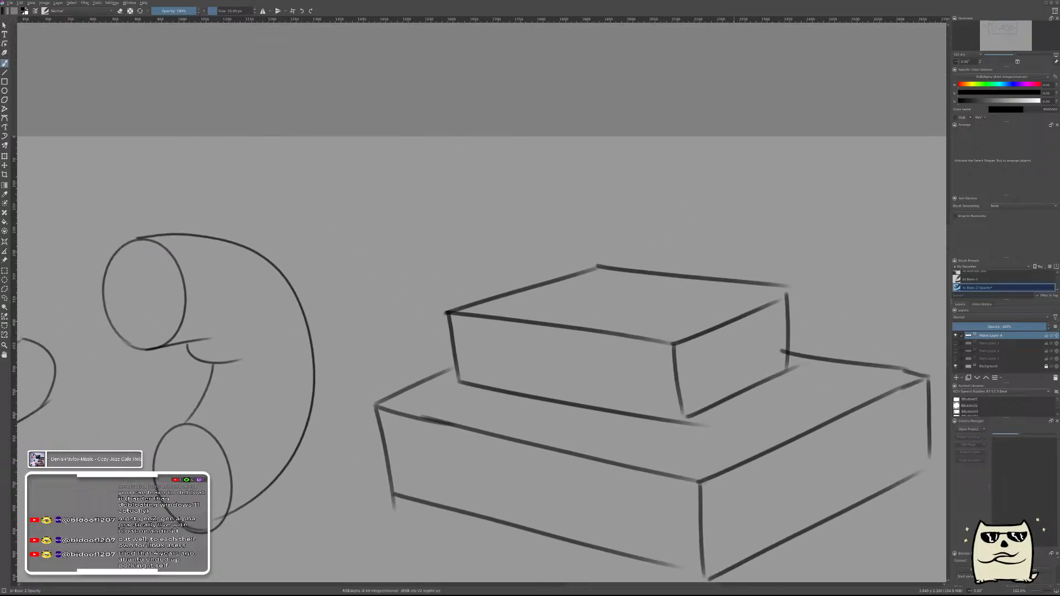
# - Sketch the front base corner, the vertical edges and one upper side edge of a small box on the upper box's top plane
pyautogui.moveTo(607, 301); pyautogui.dragTo(653, 304)
pyautogui.hotkey('ctrl', 'z')
pyautogui.hotkey('ctrl', 'z')
pyautogui.moveTo(568, 291)
pyautogui.mouseDown()
pyautogui.moveTo(647, 303)
pyautogui.moveTo(697, 291)
pyautogui.moveTo(701, 201)
pyautogui.mouseUp()
pyautogui.hotkey('ctrl', 'z')
pyautogui.moveTo(698, 290); pyautogui.dragTo(694, 224)
pyautogui.moveTo(652, 303)
pyautogui.mouseDown()
pyautogui.moveTo(650, 231)
pyautogui.moveTo(699, 214)
pyautogui.mouseUp()
pyautogui.moveTo(573, 291)
pyautogui.mouseDown()
pyautogui.moveTo(563, 211)
pyautogui.moveTo(573, 288)
pyautogui.mouseUp()
pyautogui.hotkey('ctrl', 'z')
pyautogui.hotkey('ctrl', 'z')
pyautogui.hotkey('ctrl', 'z')
pyautogui.moveTo(568, 225); pyautogui.dragTo(572, 298)
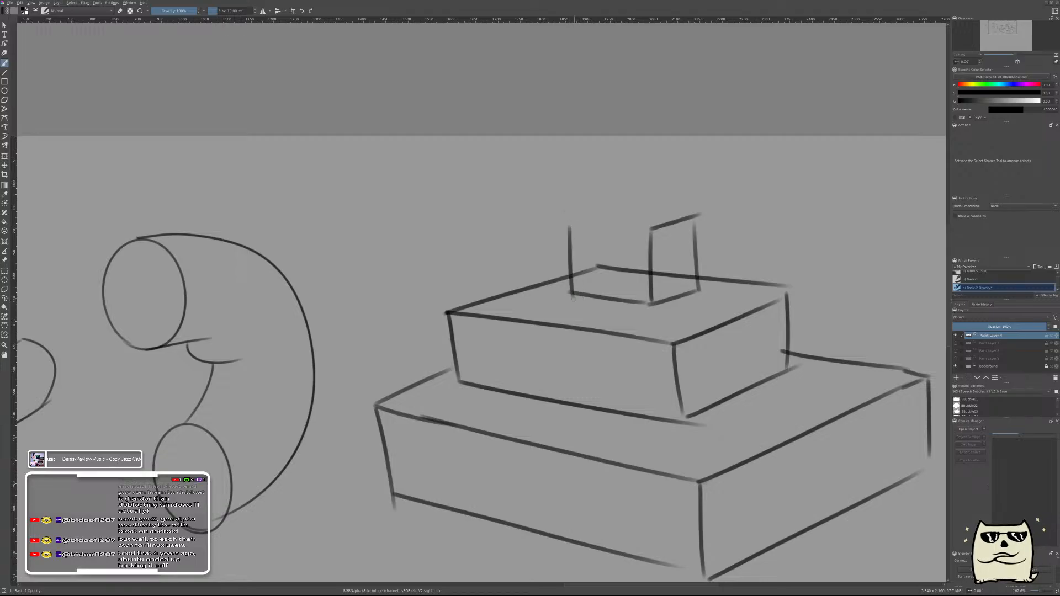
# - Close the small box with its front top edge and the back edges of its top face
pyautogui.moveTo(571, 225); pyautogui.dragTo(658, 237)
pyautogui.moveTo(577, 220); pyautogui.dragTo(710, 211)
pyautogui.hotkey('ctrl', 'z')
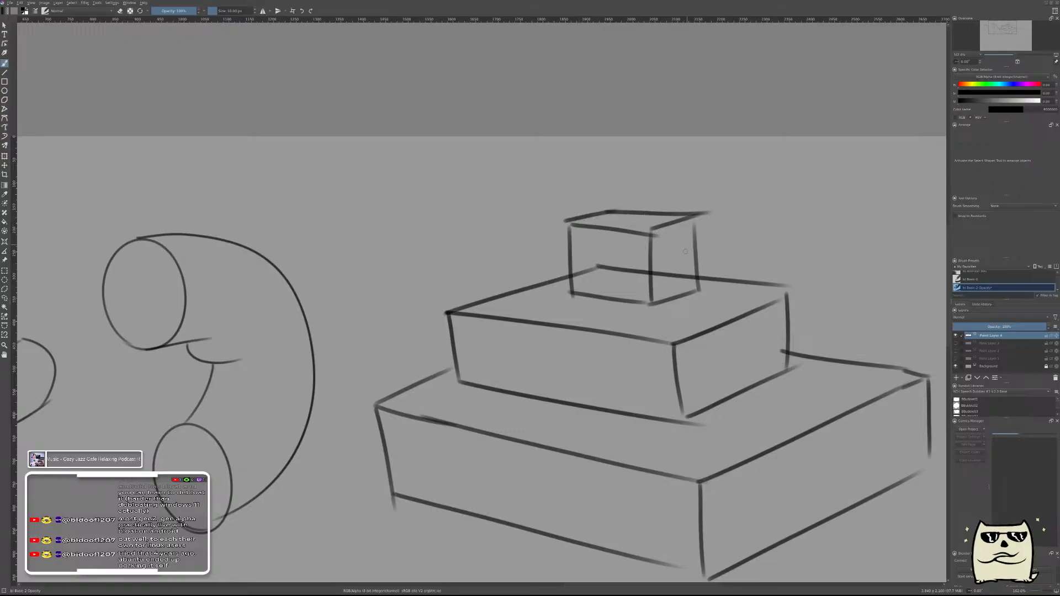
# - Erase the middle box's back edges where they show through the small box's front and side faces
pyautogui.press('e')
pyautogui.moveTo(581, 273); pyautogui.dragTo(624, 268)
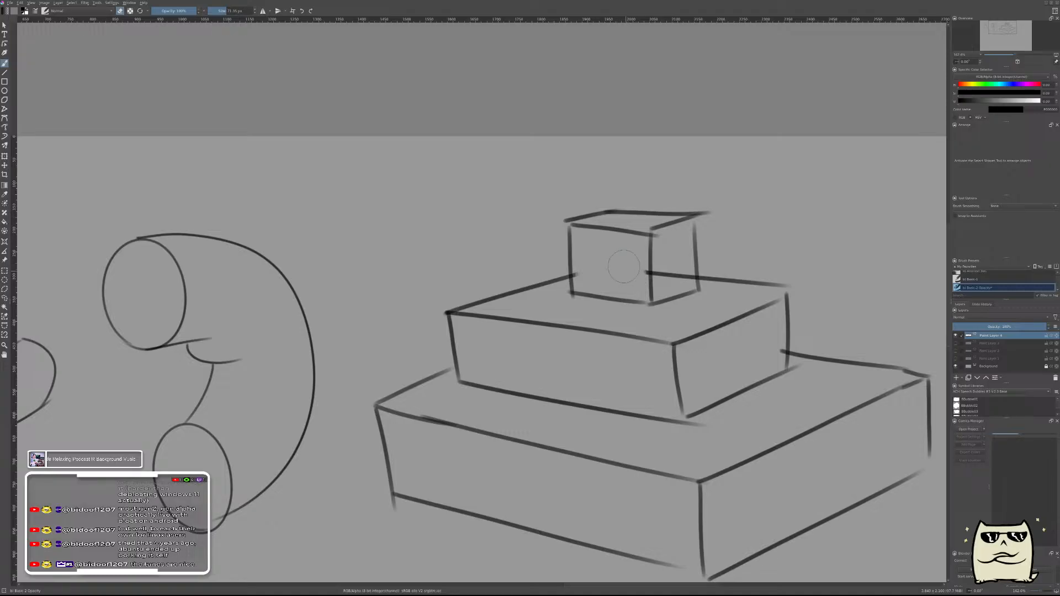
pyautogui.press('[')
pyautogui.moveTo(666, 276); pyautogui.dragTo(688, 277)
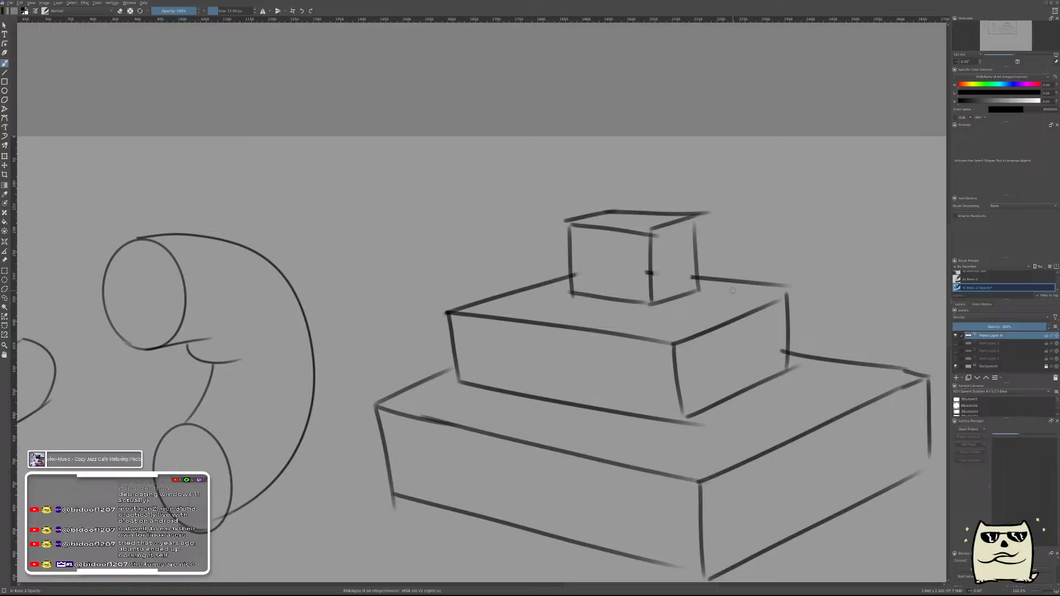
# - Draw a tall rectangular front face for a new box in the empty area to the right of the stacked boxes
pyautogui.moveTo(833, 350)
pyautogui.mouseDown()
pyautogui.moveTo(712, 267)
pyautogui.moveTo(584, 258)
pyautogui.moveTo(727, 358)
pyautogui.moveTo(645, 373)
pyautogui.mouseUp()
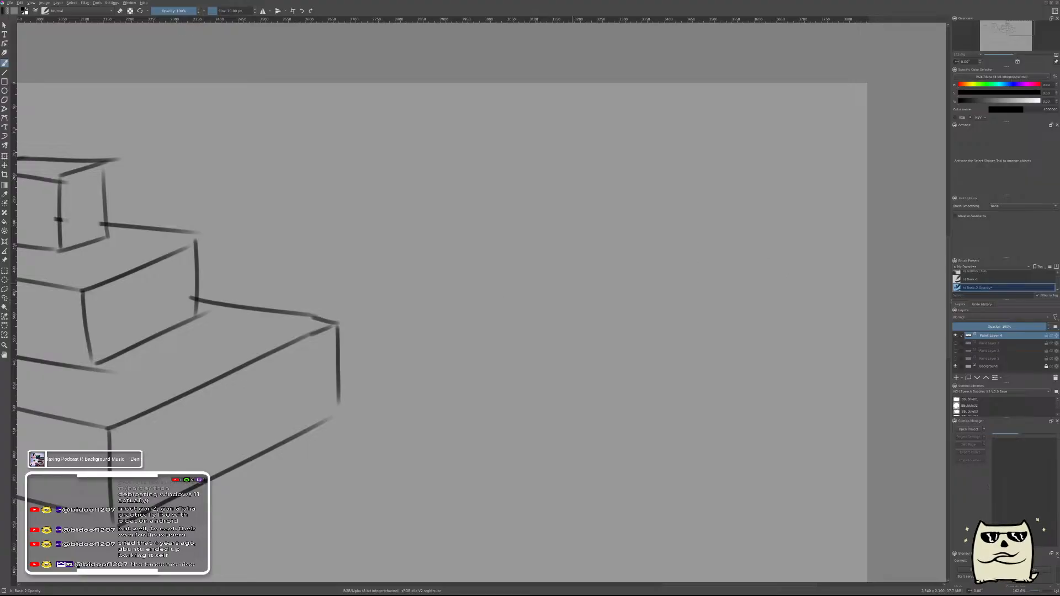
pyautogui.moveTo(515, 257); pyautogui.dragTo(523, 436)
pyautogui.hotkey('ctrl', 'z')
pyautogui.moveTo(547, 260); pyautogui.dragTo(551, 444)
pyautogui.moveTo(548, 259)
pyautogui.mouseDown()
pyautogui.moveTo(651, 255)
pyautogui.moveTo(661, 442)
pyautogui.mouseUp()
pyautogui.hotkey('ctrl', 'z')
pyautogui.moveTo(652, 249); pyautogui.dragTo(651, 450)
pyautogui.moveTo(550, 445); pyautogui.dragTo(672, 439)
# - Add a receding side face to the tall box with a shorter back vertical edge and converging upper and lower edges
pyautogui.moveTo(708, 269); pyautogui.dragTo(706, 395)
pyautogui.hotkey('ctrl', 'z')
pyautogui.moveTo(698, 279); pyautogui.dragTo(693, 398)
pyautogui.hotkey('ctrl', 'z')
pyautogui.moveTo(698, 269); pyautogui.dragTo(702, 394)
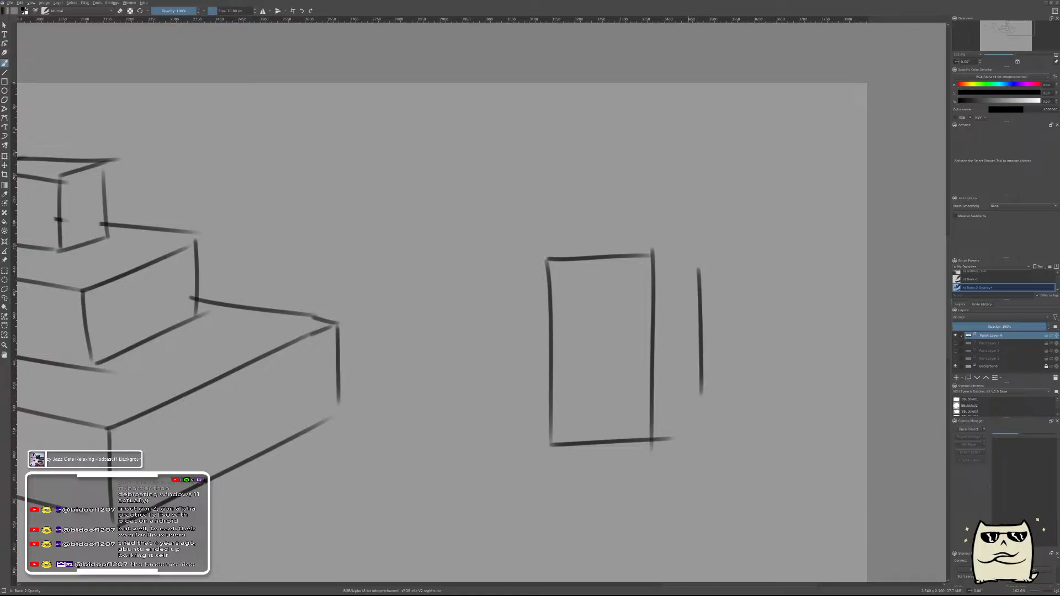
pyautogui.moveTo(661, 254); pyautogui.dragTo(708, 282)
pyautogui.moveTo(653, 438); pyautogui.dragTo(702, 394)
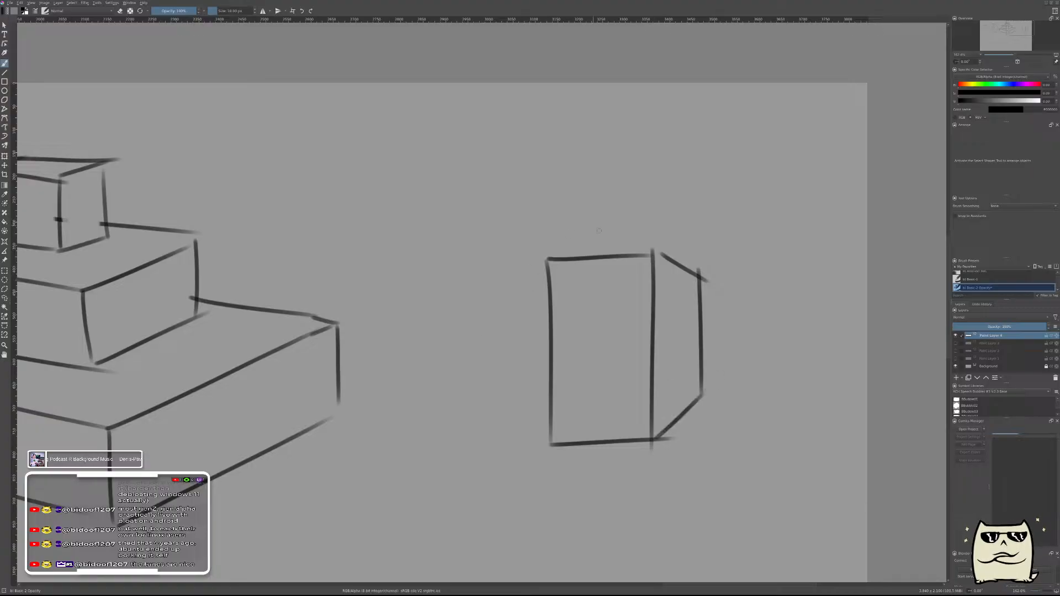
# - Draw a narrow box standing on the tall box, with a slim front face and a receding side
pyautogui.moveTo(581, 254); pyautogui.dragTo(580, 172)
pyautogui.hotkey('ctrl', 'z')
pyautogui.moveTo(588, 254)
pyautogui.mouseDown()
pyautogui.moveTo(585, 189)
pyautogui.moveTo(629, 188)
pyautogui.moveTo(625, 254)
pyautogui.mouseUp()
pyautogui.moveTo(629, 186)
pyautogui.mouseDown()
pyautogui.moveTo(688, 233)
pyautogui.moveTo(689, 270)
pyautogui.mouseUp()
pyautogui.hotkey('ctrl', 'z')
pyautogui.hotkey('ctrl', 'z')
# - Draw a smaller box projecting from the tall box's side face near its base, with its top, front and side faces
pyautogui.moveTo(704, 469); pyautogui.dragTo(759, 330)
pyautogui.moveTo(729, 273)
pyautogui.mouseDown()
pyautogui.moveTo(781, 270)
pyautogui.moveTo(697, 286)
pyautogui.moveTo(712, 274)
pyautogui.moveTo(703, 281)
pyautogui.moveTo(771, 279)
pyautogui.moveTo(709, 357)
pyautogui.mouseUp()
pyautogui.hotkey('ctrl', 'z')
pyautogui.hotkey('ctrl', 'z')
pyautogui.moveTo(706, 284); pyautogui.dragTo(705, 393)
pyautogui.hotkey('ctrl', 'z')
pyautogui.moveTo(706, 282); pyautogui.dragTo(705, 366)
pyautogui.hotkey('ctrl', 'z')
pyautogui.moveTo(706, 284); pyautogui.dragTo(706, 368)
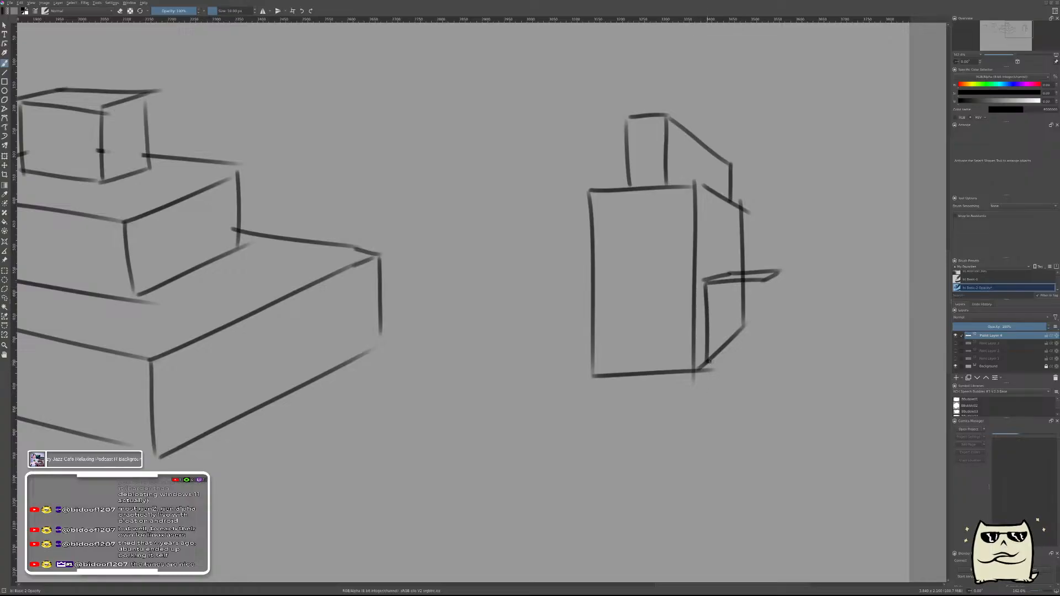
pyautogui.hotkey('ctrl', 'z')
pyautogui.moveTo(764, 280); pyautogui.dragTo(767, 360)
pyautogui.moveTo(781, 278)
pyautogui.mouseDown()
pyautogui.moveTo(781, 342)
pyautogui.moveTo(764, 364)
pyautogui.mouseUp()
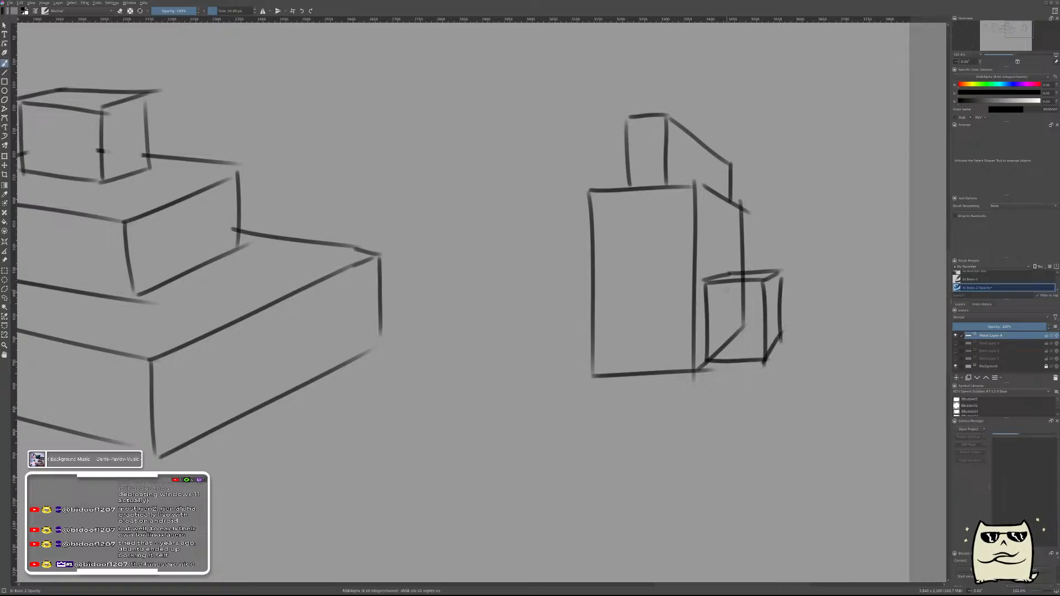
# - Erase the tall box's back vertical and lower side edges where they show through the small projecting box
pyautogui.press('e')
pyautogui.moveTo(744, 301); pyautogui.dragTo(722, 343)
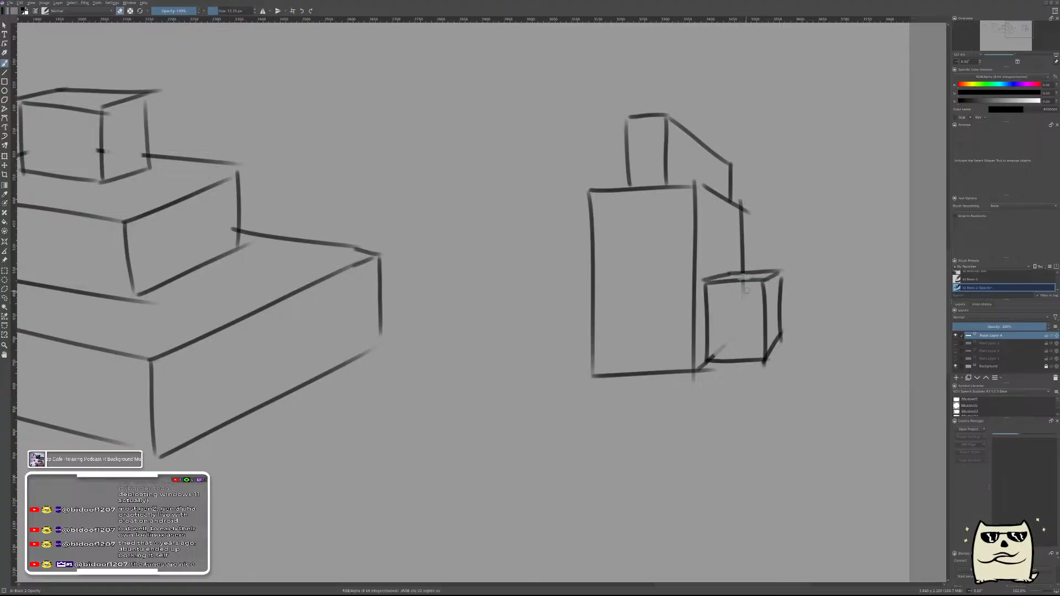
pyautogui.press('e')
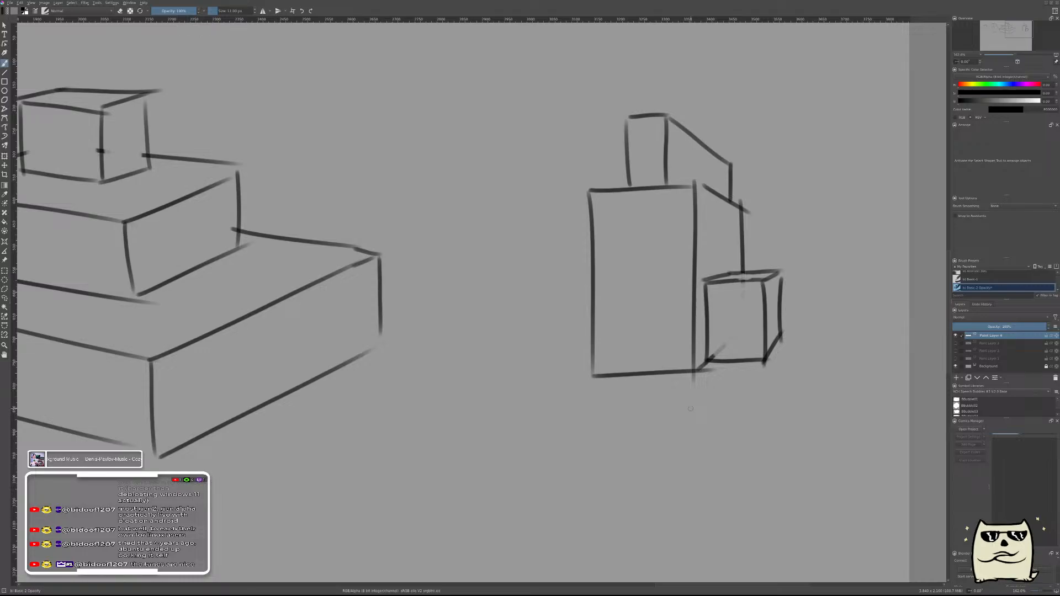
# - Draw a four-sided top plane for a new large box in the empty area below the tall box
pyautogui.moveTo(741, 429)
pyautogui.mouseDown()
pyautogui.moveTo(741, 265)
pyautogui.moveTo(755, 284)
pyautogui.mouseUp()
pyautogui.moveTo(542, 281); pyautogui.dragTo(769, 282)
pyautogui.hotkey('ctrl', 'z')
pyautogui.moveTo(550, 260)
pyautogui.mouseDown()
pyautogui.moveTo(776, 293)
pyautogui.moveTo(863, 260)
pyautogui.moveTo(663, 212)
pyautogui.mouseUp()
pyautogui.moveTo(541, 257); pyautogui.dragTo(668, 206)
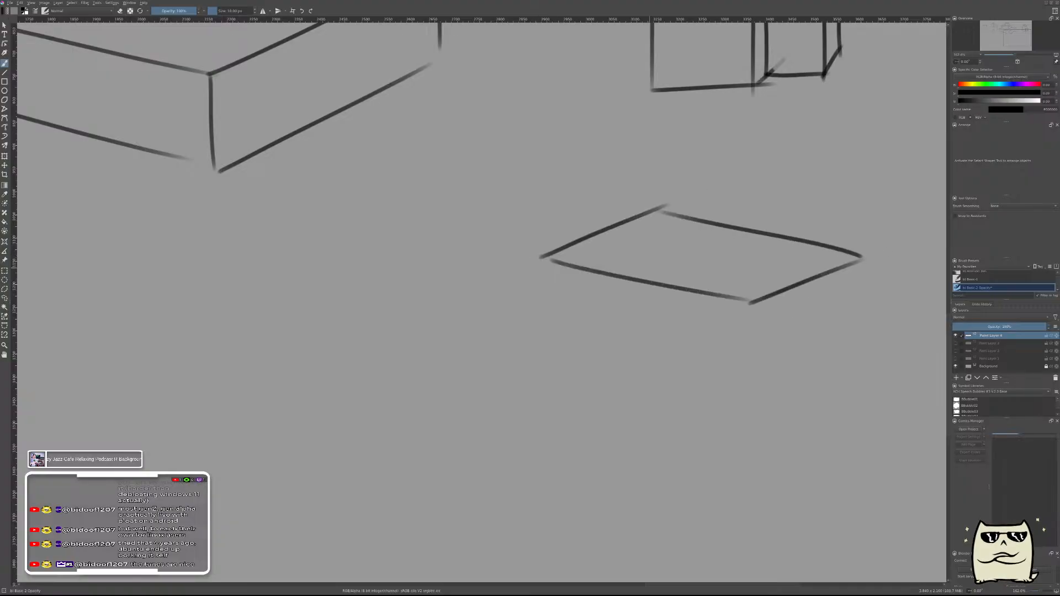
# - Extend the new plane into a large box by drawing its three vertical edges and two bottom edges
pyautogui.moveTo(552, 267); pyautogui.dragTo(563, 418)
pyautogui.hotkey('ctrl', 'z')
pyautogui.moveTo(552, 260); pyautogui.dragTo(565, 422)
pyautogui.moveTo(751, 303); pyautogui.dragTo(755, 461)
pyautogui.moveTo(865, 265); pyautogui.dragTo(864, 404)
pyautogui.moveTo(762, 463); pyautogui.dragTo(877, 397)
pyautogui.moveTo(566, 414); pyautogui.dragTo(758, 462)
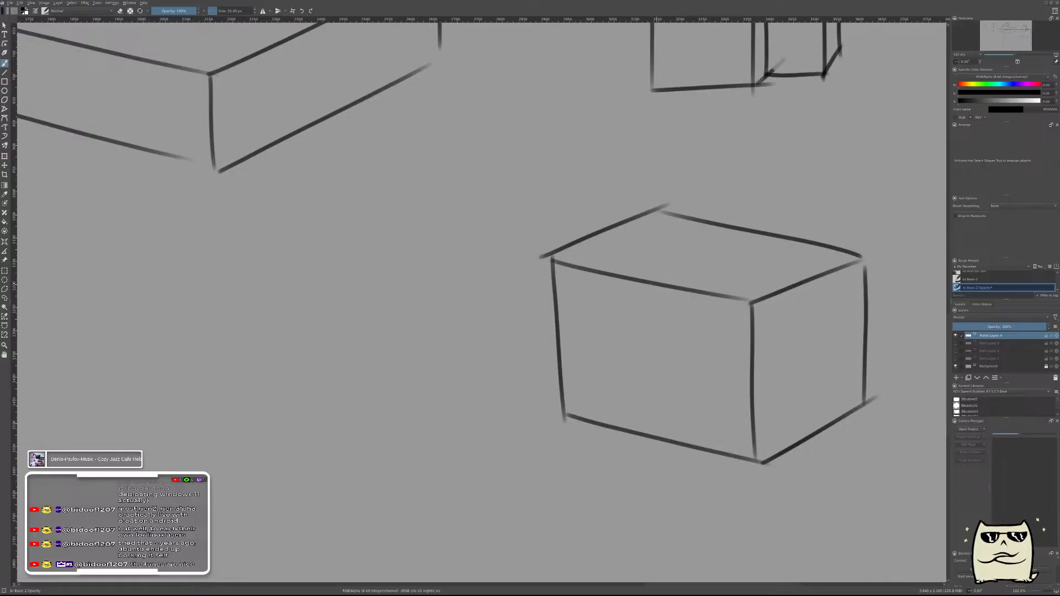
# - Draw the left vertical edge and the top face of a smaller box overlapping the large box's front top edge
pyautogui.moveTo(614, 246); pyautogui.dragTo(613, 388)
pyautogui.hotkey('ctrl', 'z')
pyautogui.moveTo(612, 249)
pyautogui.mouseDown()
pyautogui.moveTo(614, 352)
pyautogui.moveTo(686, 248)
pyautogui.mouseUp()
pyautogui.hotkey('ctrl', 'z')
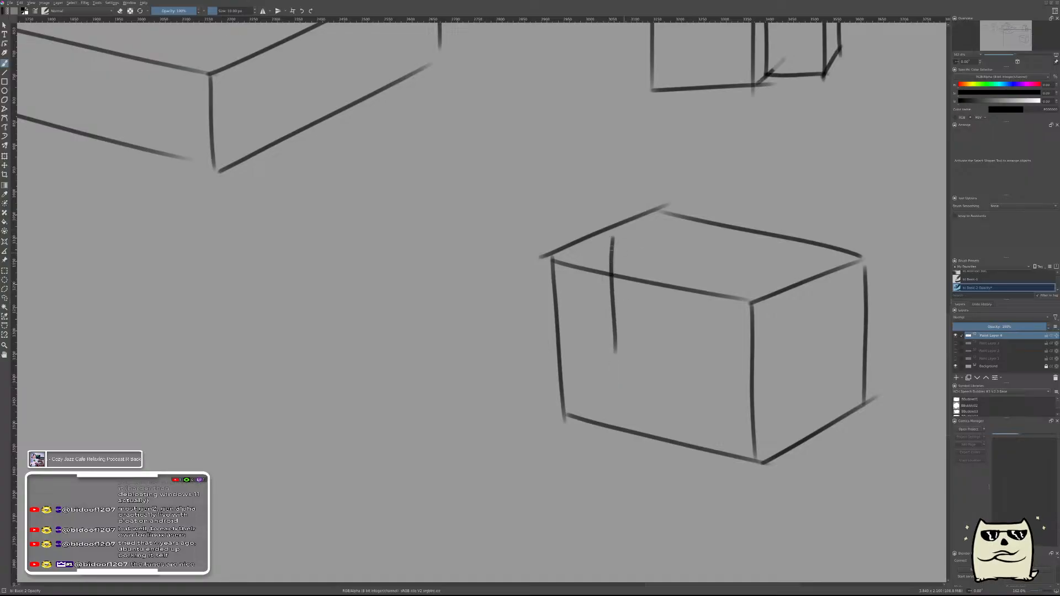
pyautogui.moveTo(612, 239); pyautogui.dragTo(697, 262)
pyautogui.hotkey('ctrl', 'z')
pyautogui.moveTo(613, 239); pyautogui.dragTo(699, 249)
pyautogui.hotkey('ctrl', 'z')
pyautogui.moveTo(612, 239)
pyautogui.mouseDown()
pyautogui.moveTo(702, 257)
pyautogui.moveTo(657, 226)
pyautogui.moveTo(615, 238)
pyautogui.mouseUp()
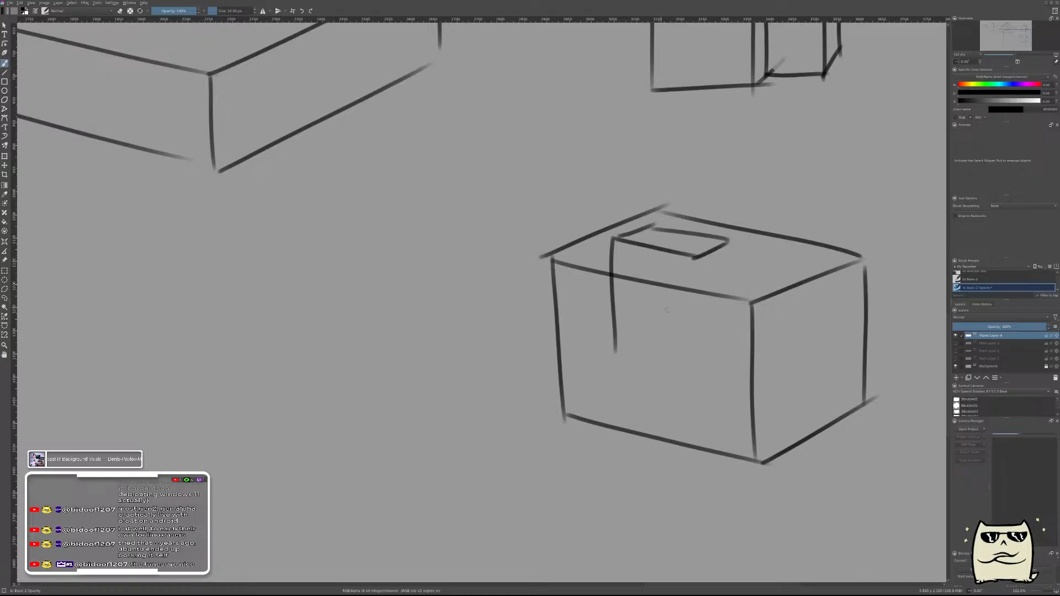
# - Complete the smaller box's visible front and side faces with the remaining vertical and bottom edges
pyautogui.moveTo(694, 264); pyautogui.dragTo(691, 362)
pyautogui.moveTo(619, 347); pyautogui.dragTo(701, 360)
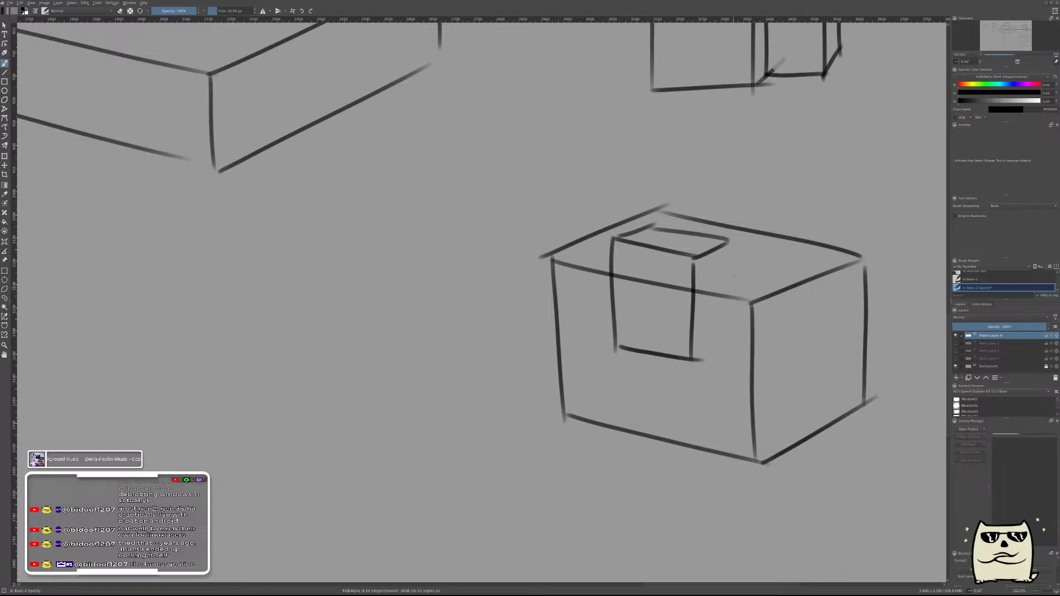
pyautogui.moveTo(729, 243); pyautogui.dragTo(730, 344)
pyautogui.hotkey('ctrl', 'z')
pyautogui.moveTo(727, 243)
pyautogui.mouseDown()
pyautogui.moveTo(725, 333)
pyautogui.moveTo(693, 359)
pyautogui.mouseUp()
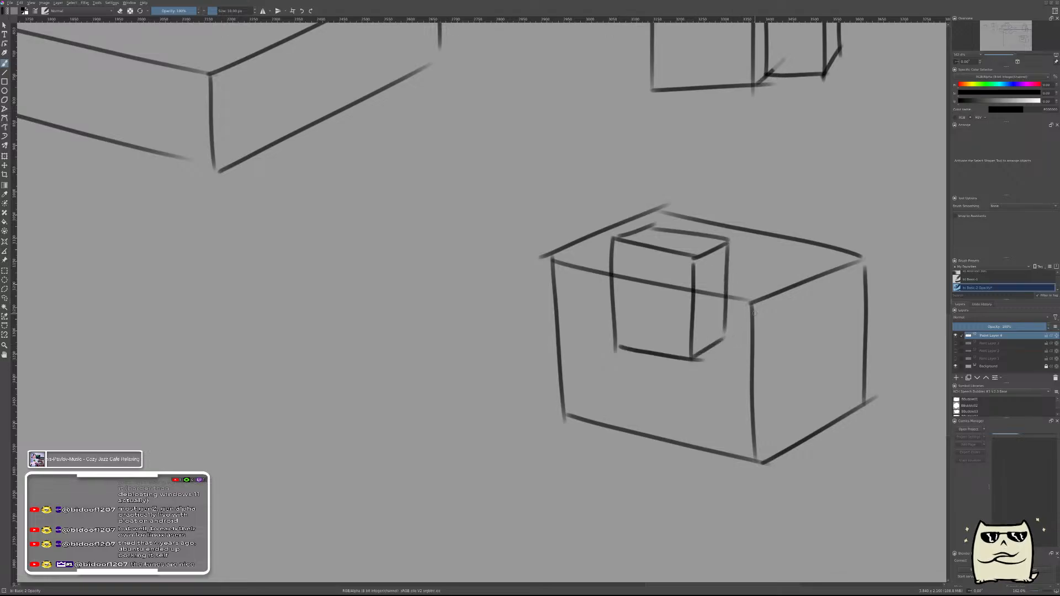
# - Mark where the smaller box's right side meets the large top plane, and draw its hidden back vertical and bottom edges
pyautogui.scroll(3, 708, 282)
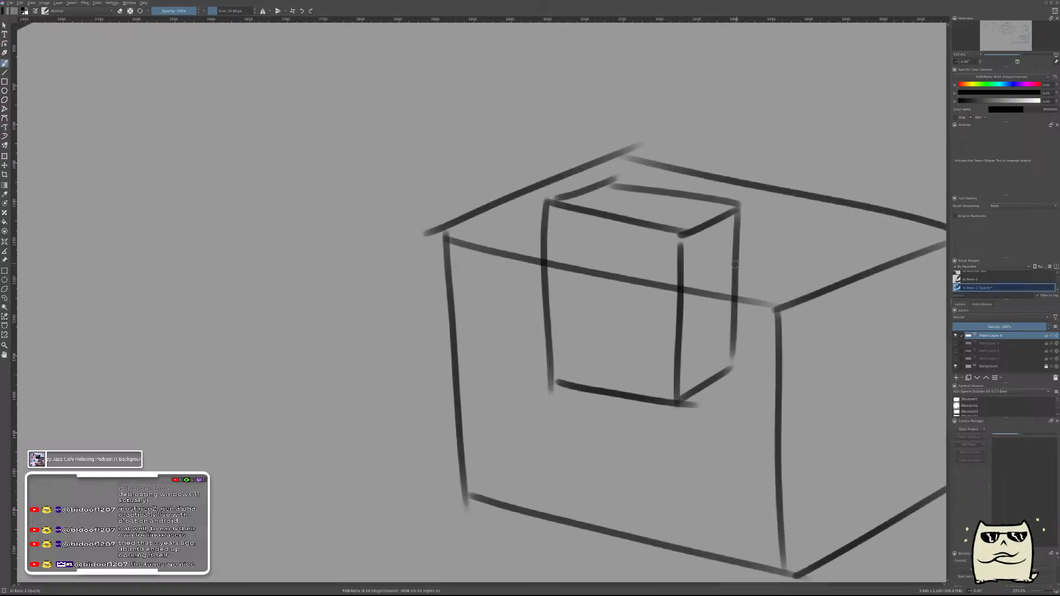
pyautogui.moveTo(736, 266); pyautogui.dragTo(686, 284)
pyautogui.moveTo(605, 186); pyautogui.dragTo(602, 386)
pyautogui.hotkey('ctrl', 'z')
pyautogui.moveTo(606, 195); pyautogui.dragTo(606, 334)
pyautogui.moveTo(551, 379)
pyautogui.mouseDown()
pyautogui.moveTo(604, 342)
pyautogui.moveTo(732, 362)
pyautogui.mouseUp()
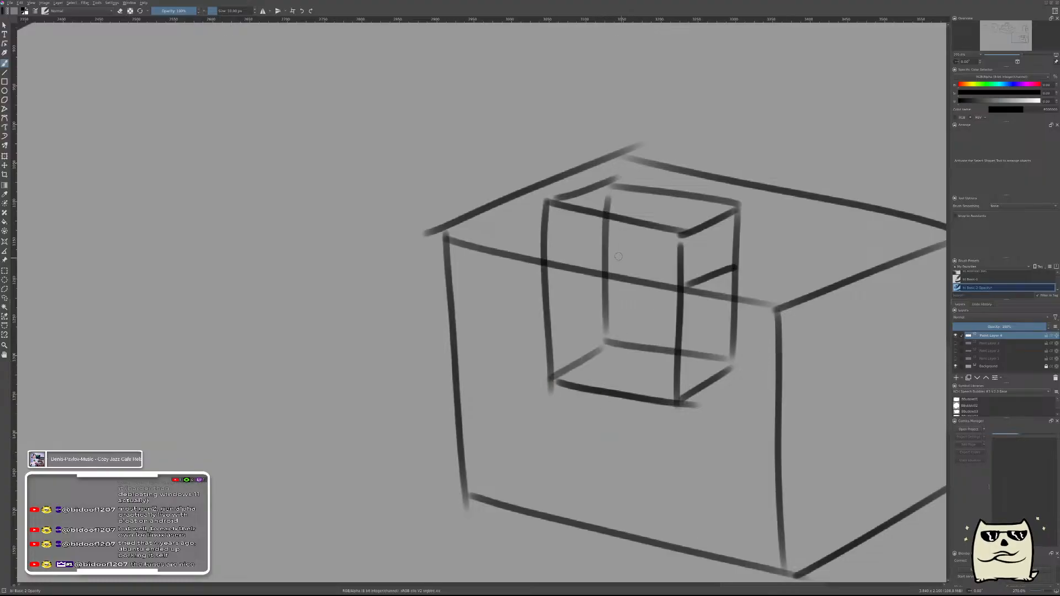
# - Draw straight intersection lines across the smaller box's back and left faces at the level of the large box's top plane
pyautogui.moveTo(737, 266)
pyautogui.mouseDown()
pyautogui.moveTo(646, 254)
pyautogui.moveTo(732, 268)
pyautogui.mouseUp()
pyautogui.hotkey('ctrl', 'z')
pyautogui.press('v')
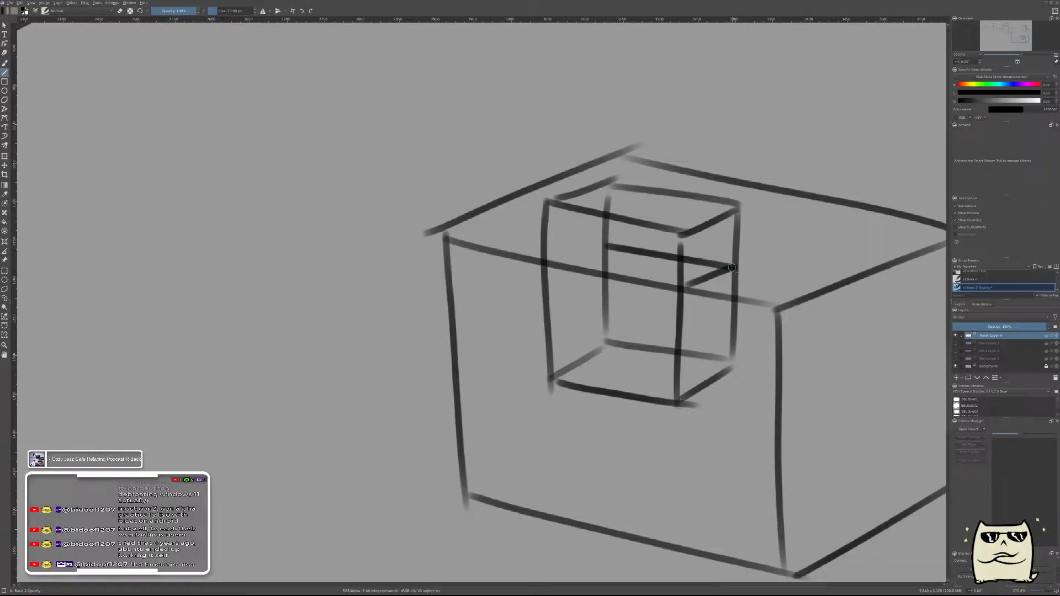
pyautogui.moveTo(544, 263); pyautogui.dragTo(606, 246)
pyautogui.press('b')
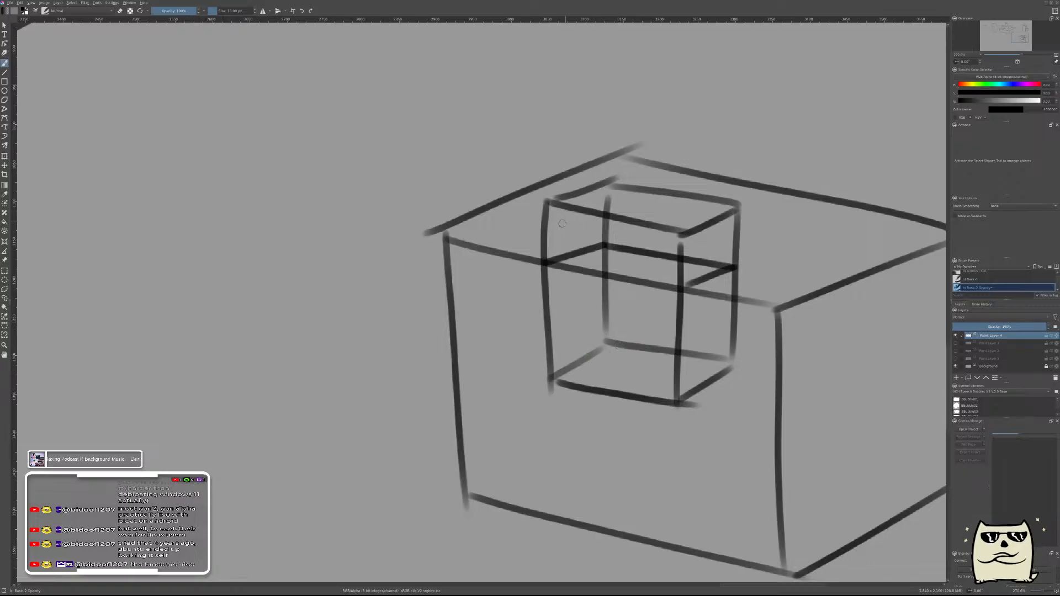
# - Erase the large box's front edge inside the smaller box and fade the smaller box's lines above the top plane
pyautogui.keyDown('shift'); pyautogui.moveTo(595, 198); pyautogui.dragTo(638, 198); pyautogui.keyUp('shift')
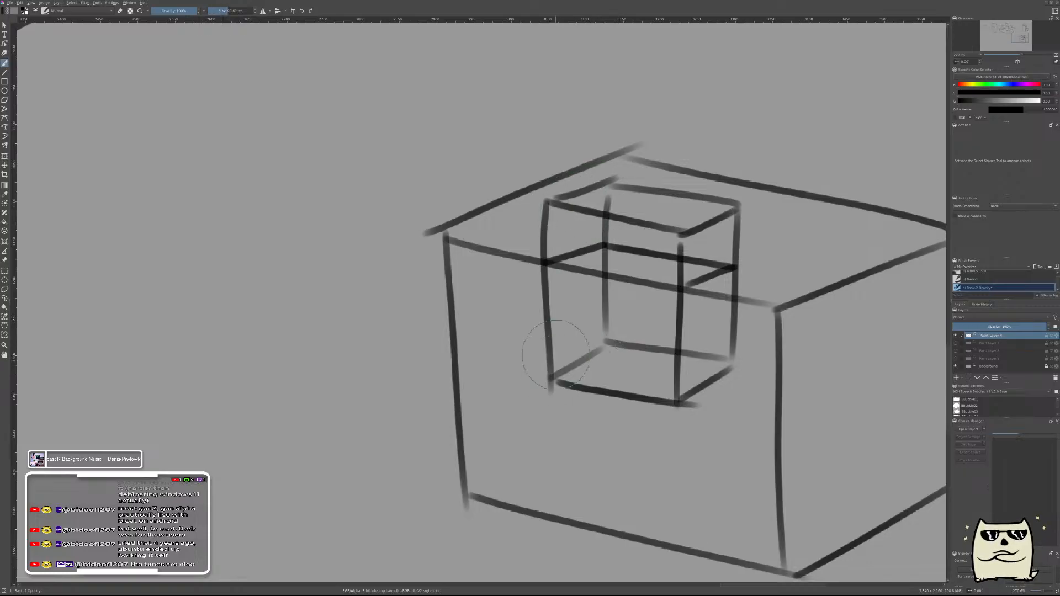
pyautogui.moveTo(594, 304)
pyautogui.keyDown('shift'); pyautogui.mouseDown()
pyautogui.moveTo(566, 301)
pyautogui.moveTo(585, 272)
pyautogui.moveTo(662, 284)
pyautogui.moveTo(698, 307)
pyautogui.moveTo(712, 301)
pyautogui.moveTo(706, 308)
pyautogui.mouseUp(); pyautogui.keyUp('shift')
pyautogui.press('e')
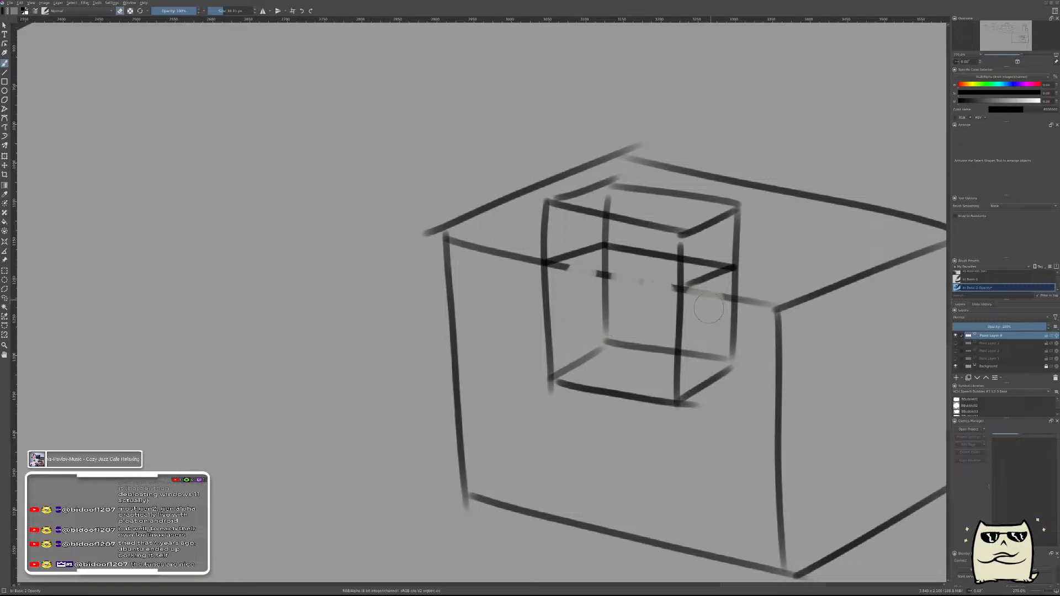
pyautogui.moveTo(671, 229)
pyautogui.mouseDown()
pyautogui.moveTo(720, 221)
pyautogui.moveTo(675, 199)
pyautogui.moveTo(545, 198)
pyautogui.moveTo(684, 235)
pyautogui.mouseUp()
pyautogui.moveTo(557, 227)
pyautogui.mouseDown()
pyautogui.moveTo(559, 239)
pyautogui.moveTo(627, 208)
pyautogui.moveTo(689, 216)
pyautogui.mouseUp()
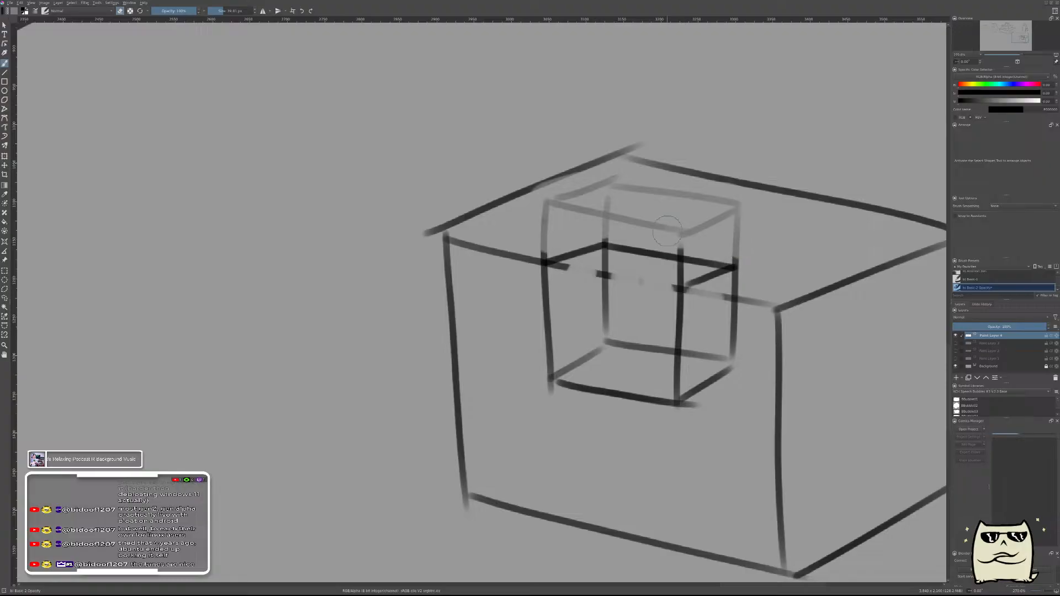
pyautogui.press('[')
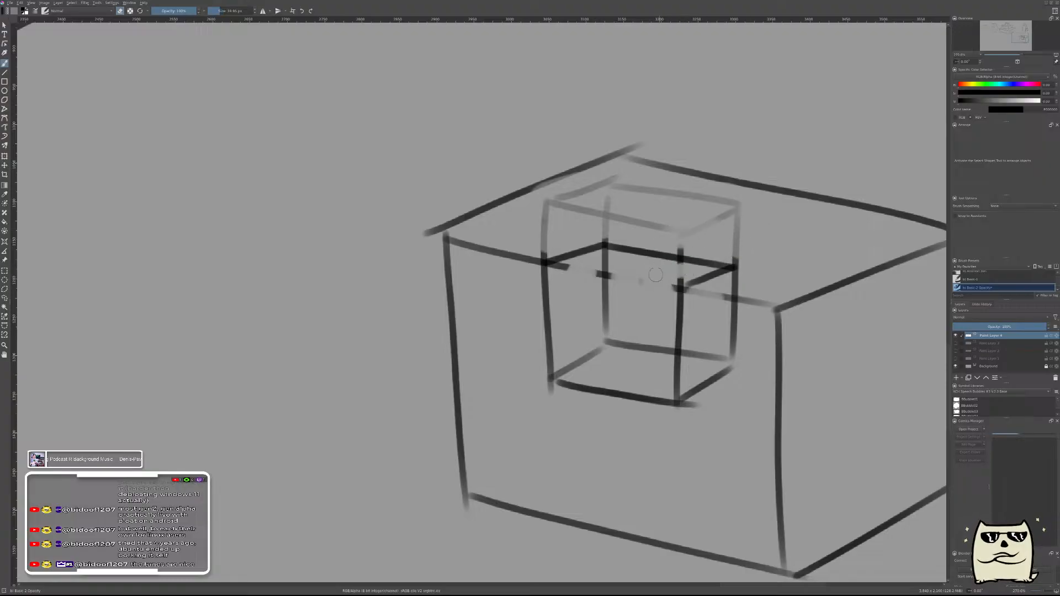
pyautogui.moveTo(658, 285); pyautogui.dragTo(607, 273)
# - Redraw the notch's back vertical edge darker below the large box's top plane with a small brush
pyautogui.press('e')
pyautogui.press('[')
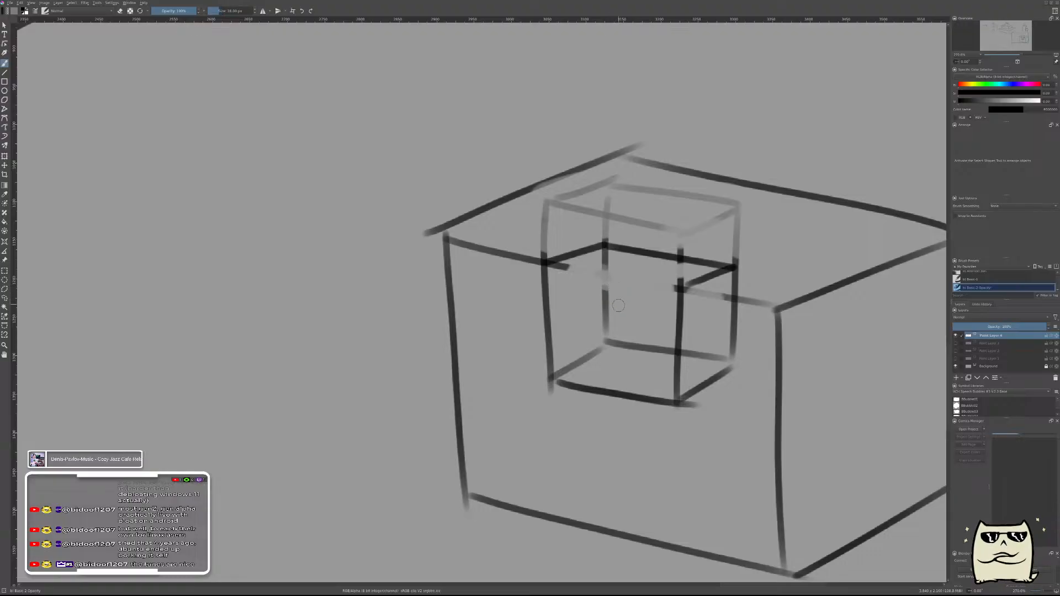
pyautogui.press('[')
pyautogui.moveTo(608, 269); pyautogui.dragTo(605, 323)
# - Sketch the two upper edges of a new box, meeting at a raised corner, in the empty area below the stacked boxes
pyautogui.scroll(-8, 812, 359)
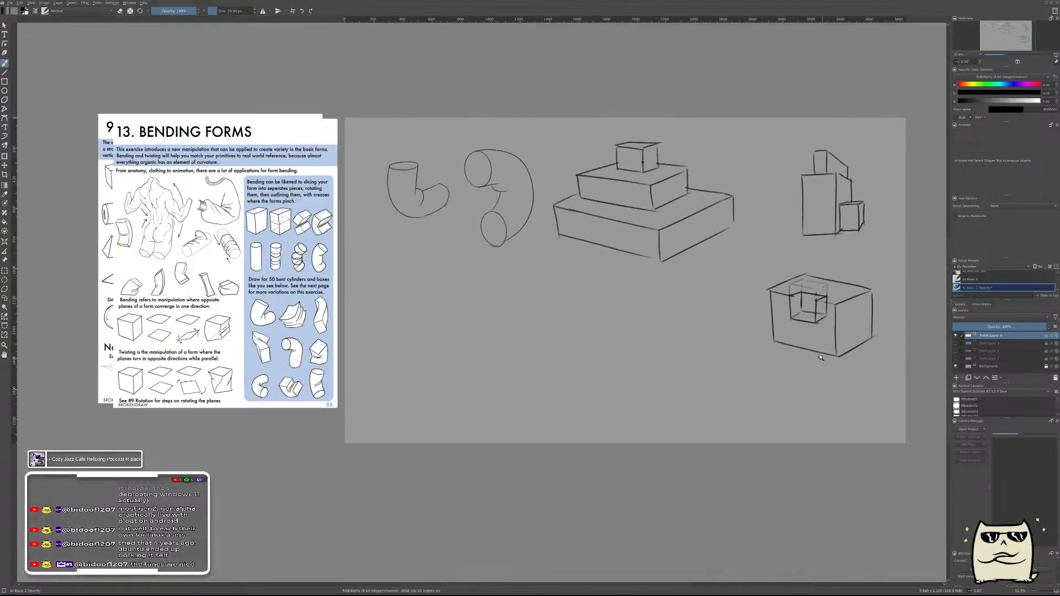
pyautogui.scroll(4, 822, 358)
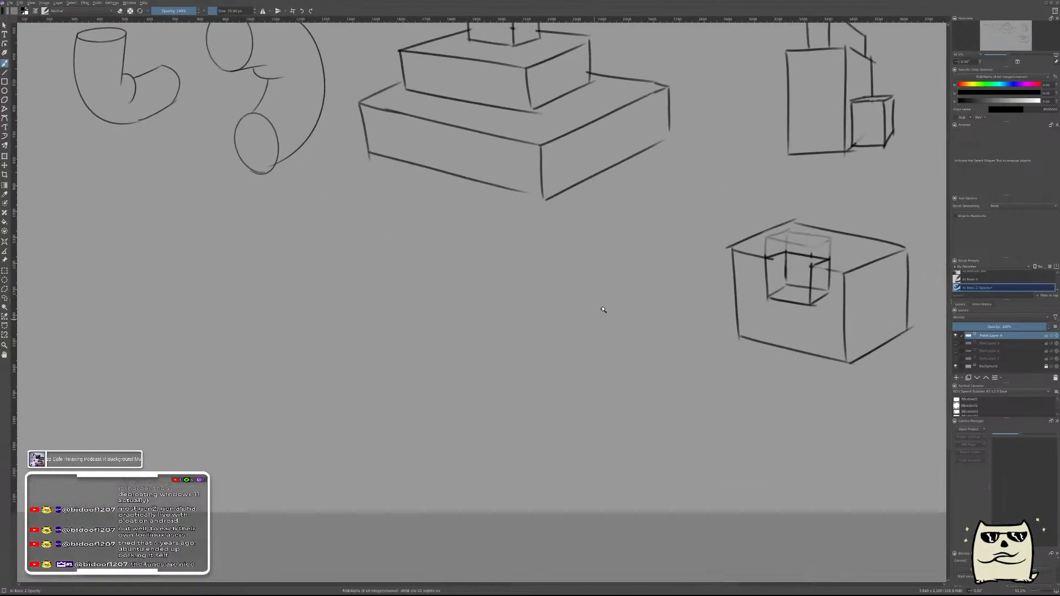
pyautogui.scroll(3, 598, 315)
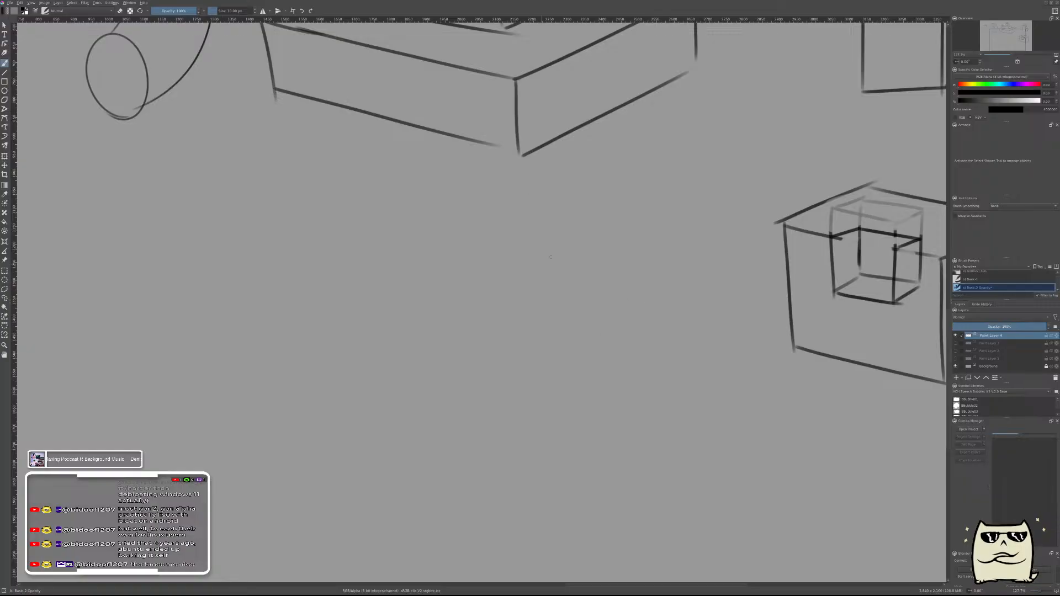
pyautogui.moveTo(485, 273); pyautogui.dragTo(604, 308)
pyautogui.hotkey('ctrl', 'z')
pyautogui.moveTo(457, 284)
pyautogui.mouseDown()
pyautogui.moveTo(597, 286)
pyautogui.moveTo(688, 262)
pyautogui.mouseUp()
pyautogui.hotkey('ctrl', 'z')
pyautogui.hotkey('ctrl', 'z')
pyautogui.moveTo(444, 319)
pyautogui.mouseDown()
pyautogui.moveTo(531, 266)
pyautogui.moveTo(658, 283)
pyautogui.mouseUp()
# - Draw the new box's vertical edges and the lower edges of its two visible side faces
pyautogui.moveTo(548, 260); pyautogui.dragTo(564, 370)
pyautogui.moveTo(646, 280); pyautogui.dragTo(659, 359)
pyautogui.moveTo(568, 371); pyautogui.dragTo(679, 368)
pyautogui.moveTo(445, 324)
pyautogui.mouseDown()
pyautogui.moveTo(466, 408)
pyautogui.moveTo(562, 371)
pyautogui.mouseUp()
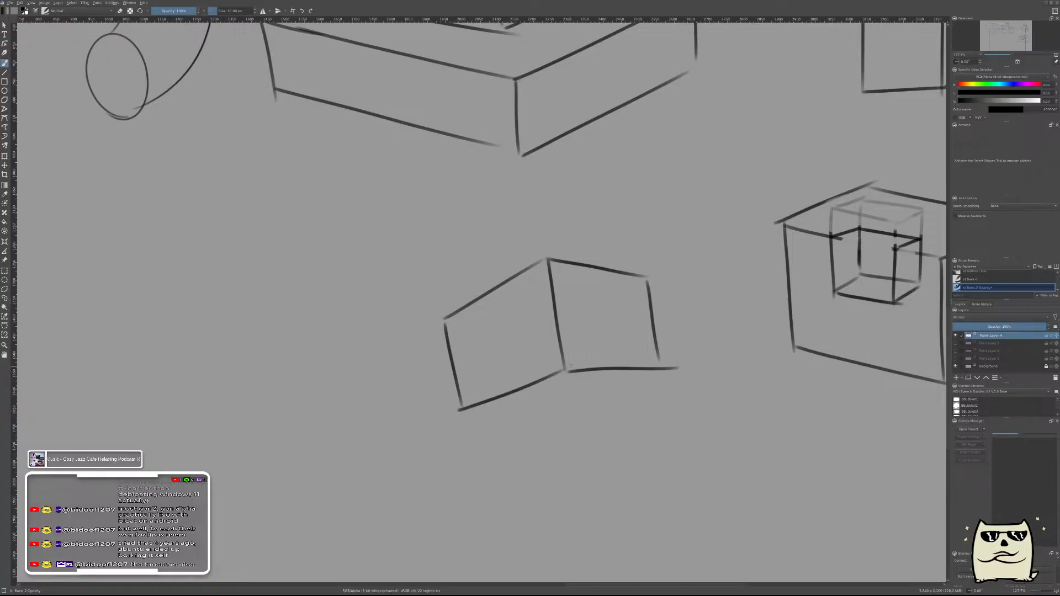
# - Add the box's visible underside with two edges running from the outer lower corners to a far bottom corner
pyautogui.moveTo(460, 410); pyautogui.dragTo(531, 406)
pyautogui.hotkey('ctrl', 'z')
pyautogui.moveTo(453, 410); pyautogui.dragTo(663, 365)
pyautogui.hotkey('ctrl', 'z')
pyautogui.moveTo(544, 402); pyautogui.dragTo(677, 367)
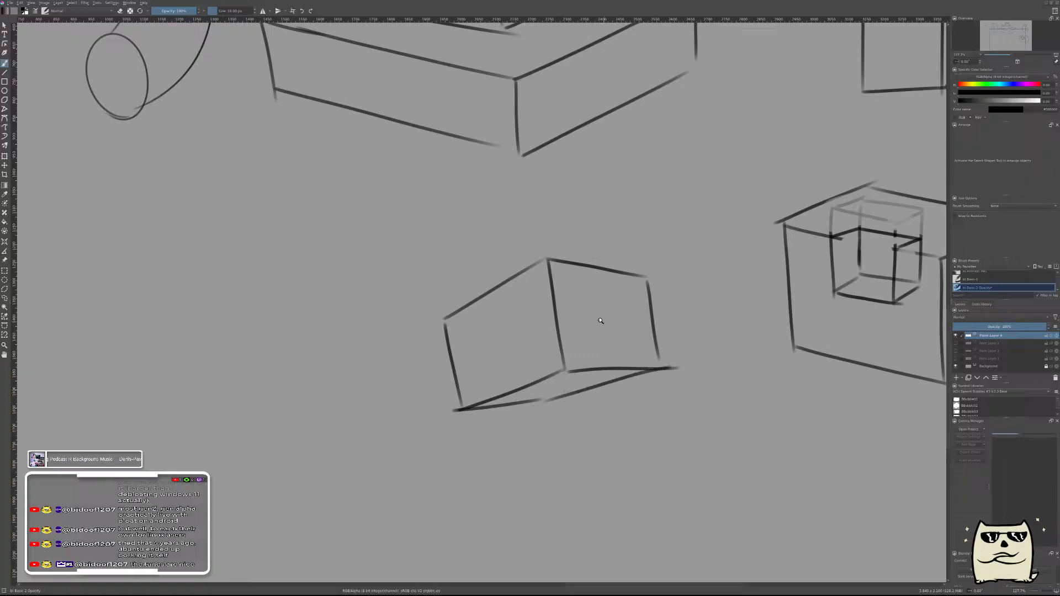
# - Add a new paint layer and draw a curve rounding off the left face's upper corner at the box's centre edge
pyautogui.scroll(3, 607, 317)
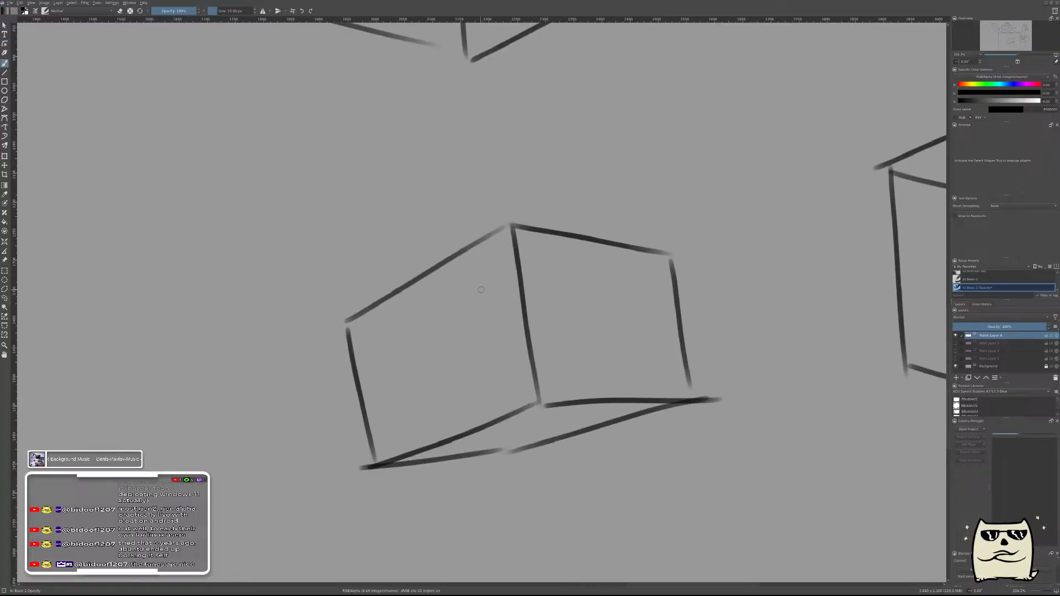
pyautogui.press('Insert')
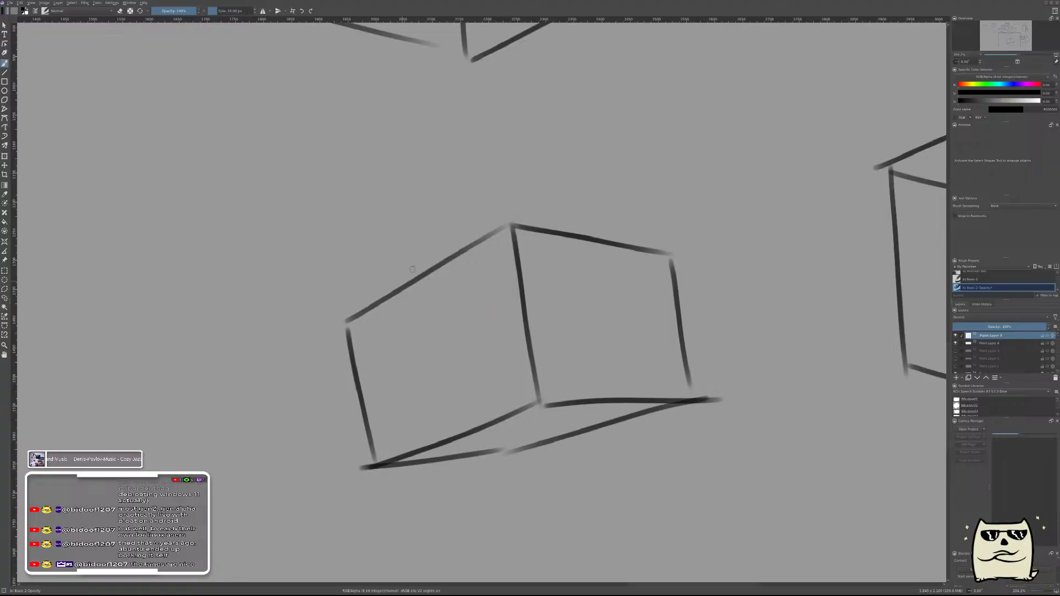
pyautogui.moveTo(433, 275); pyautogui.dragTo(521, 318)
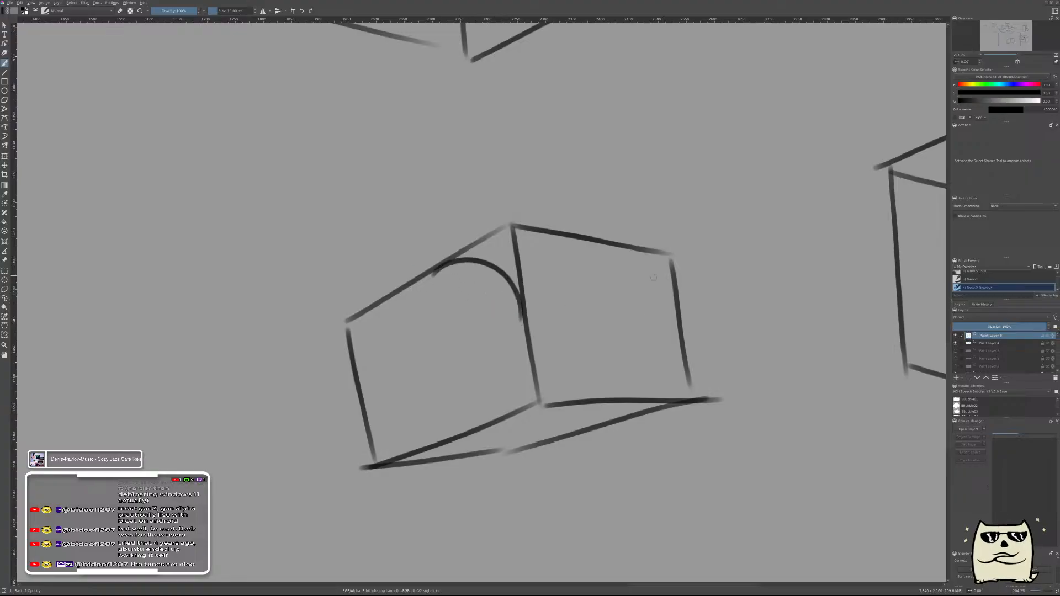
pyautogui.hotkey('ctrl', 'z')
pyautogui.moveTo(437, 263)
pyautogui.mouseDown()
pyautogui.moveTo(518, 301)
pyautogui.moveTo(522, 331)
pyautogui.mouseUp()
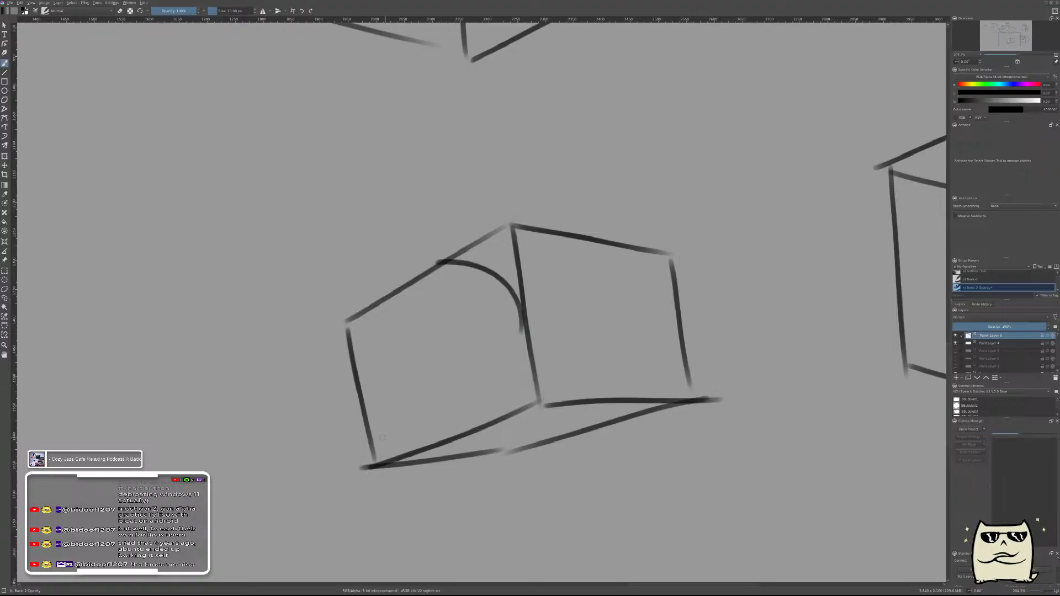
# - Draw a diagonal cut across the left face's lower outer corner, and try out hidden edges on the box's construction layer
pyautogui.moveTo(365, 404); pyautogui.dragTo(425, 449)
pyautogui.click(989, 343)
pyautogui.moveTo(675, 256); pyautogui.dragTo(486, 323)
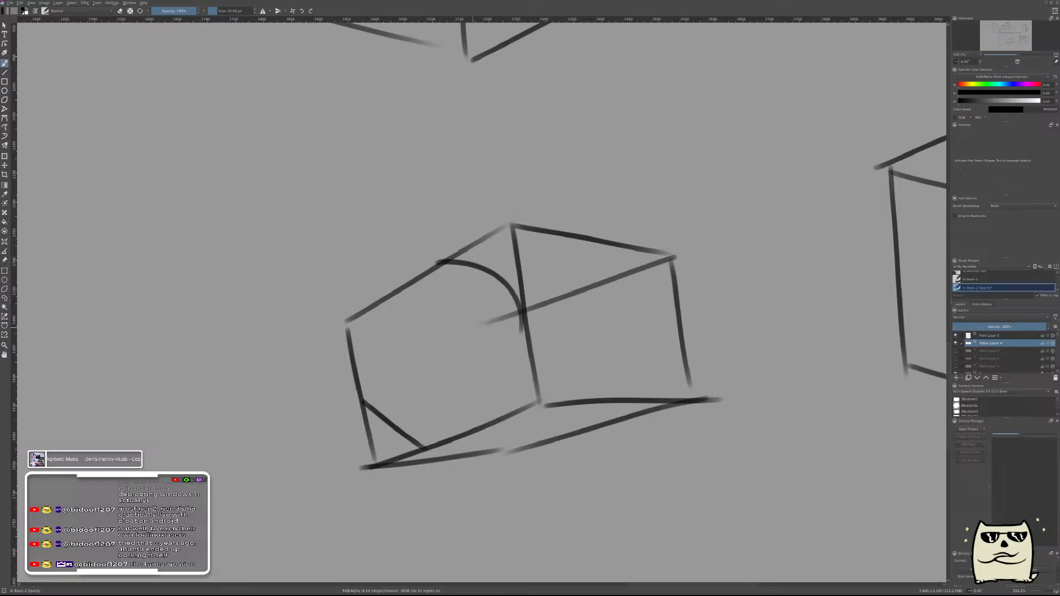
pyautogui.hotkey('ctrl', 'z')
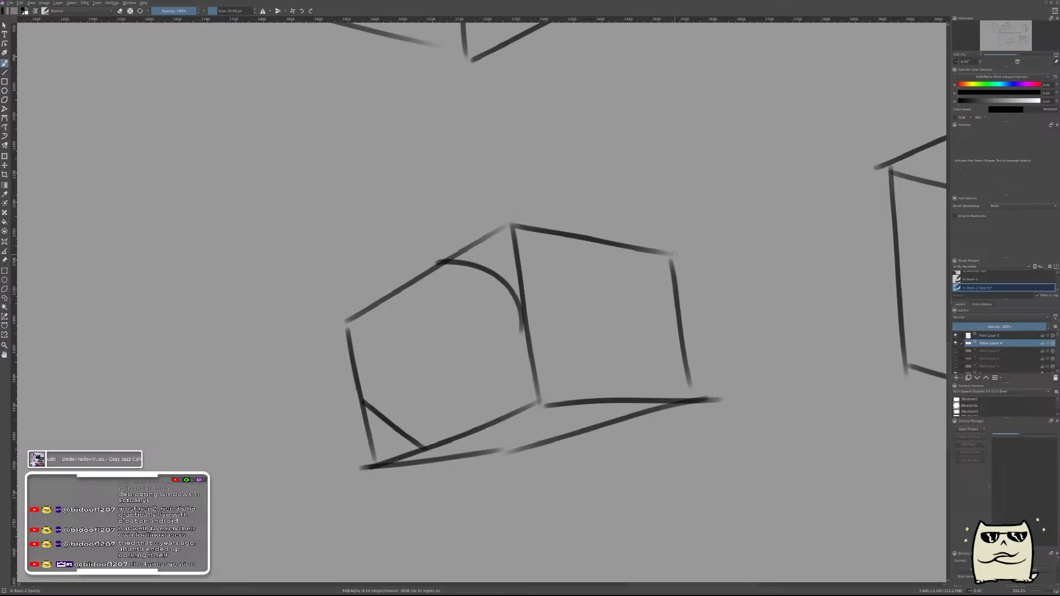
pyautogui.moveTo(674, 255); pyautogui.dragTo(461, 356)
pyautogui.moveTo(505, 441); pyautogui.dragTo(486, 347)
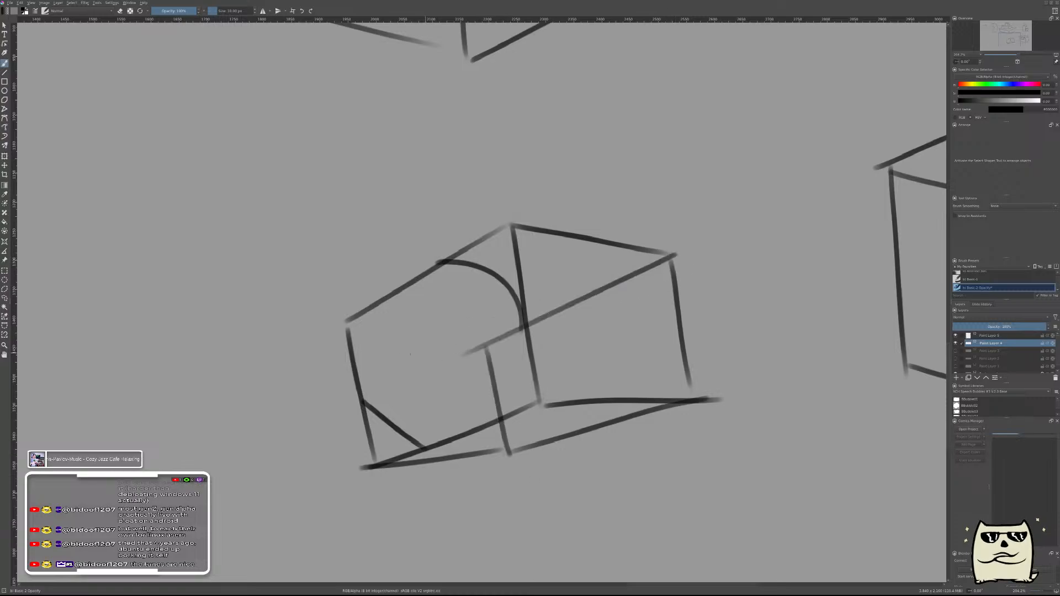
pyautogui.hotkey('ctrl', 'z')
pyautogui.hotkey('ctrl', 'z')
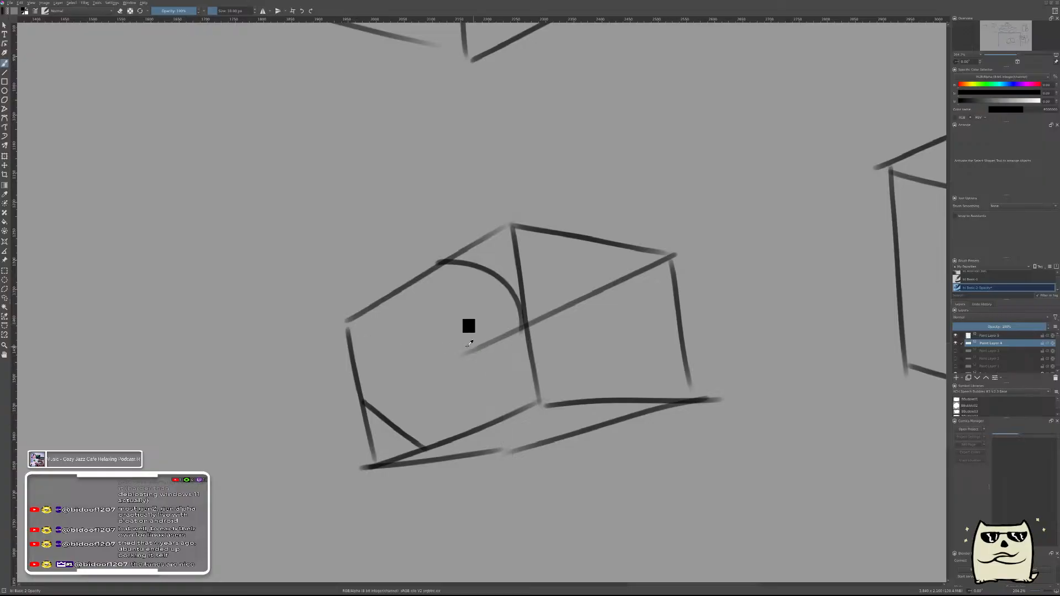
# - Draw the box's hidden edges: two upper edges meeting at the far corner and the vertical edge beneath it
pyautogui.moveTo(346, 326); pyautogui.dragTo(472, 327)
pyautogui.hotkey('ctrl', 'z')
pyautogui.moveTo(345, 328); pyautogui.dragTo(470, 327)
pyautogui.moveTo(505, 450)
pyautogui.mouseDown()
pyautogui.moveTo(476, 336)
pyautogui.moveTo(657, 256)
pyautogui.mouseUp()
pyautogui.hotkey('ctrl', 'z')
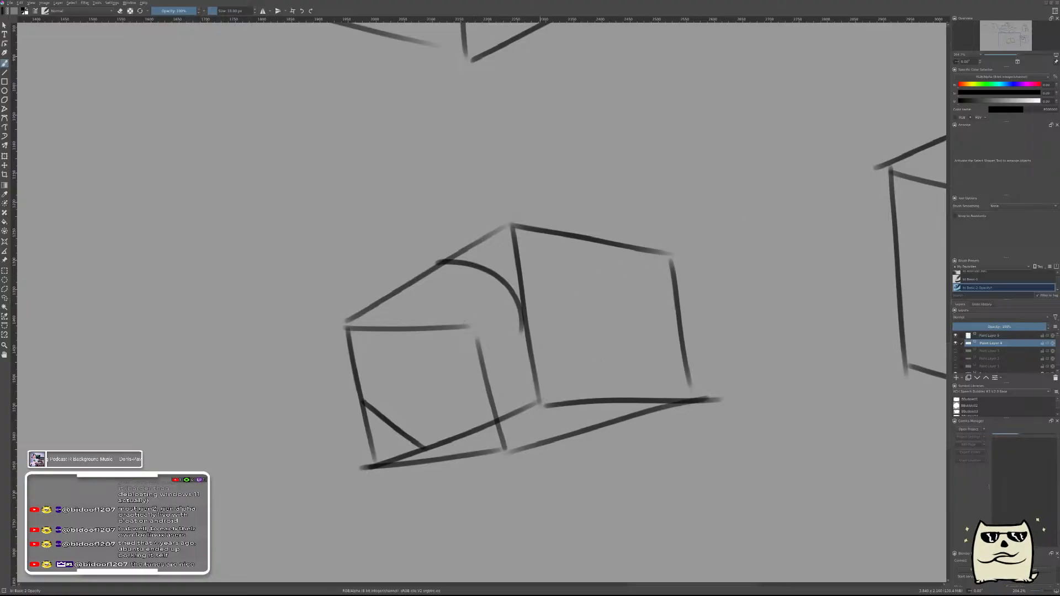
pyautogui.hotkey('ctrl', 'z')
pyautogui.moveTo(510, 450)
pyautogui.mouseDown()
pyautogui.moveTo(504, 350)
pyautogui.moveTo(518, 445)
pyautogui.mouseUp()
pyautogui.hotkey('ctrl', 'z')
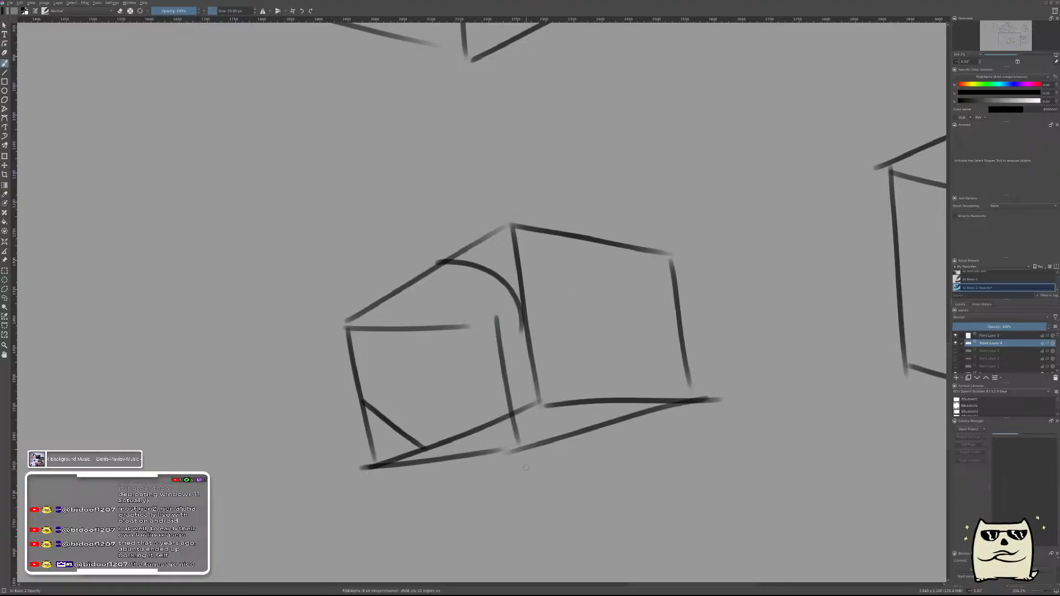
pyautogui.moveTo(460, 326)
pyautogui.mouseDown()
pyautogui.moveTo(504, 324)
pyautogui.moveTo(690, 244)
pyautogui.mouseUp()
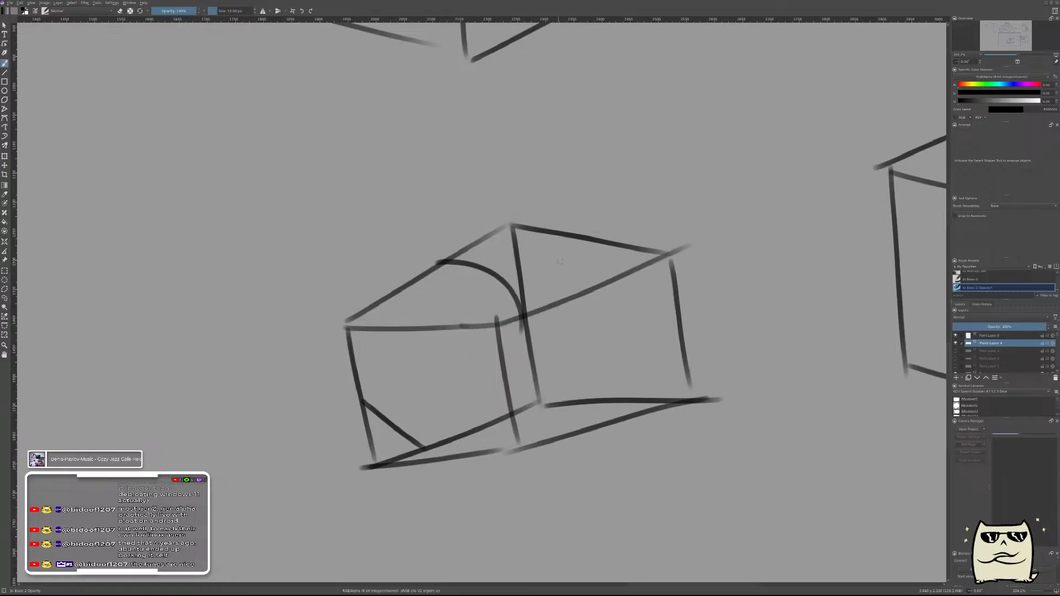
# - On the cut-lines layer, draw two straight lines carrying the ends of the rounded corner across the box to its far side
pyautogui.moveTo(597, 287); pyautogui.dragTo(686, 341)
pyautogui.hotkey('ctrl', 'z')
pyautogui.click(985, 336)
pyautogui.press('v')
pyautogui.moveTo(442, 261)
pyautogui.mouseDown()
pyautogui.moveTo(627, 282)
pyautogui.moveTo(605, 284)
pyautogui.moveTo(678, 367)
pyautogui.mouseUp()
pyautogui.press('b')
pyautogui.hotkey('ctrl', 'z')
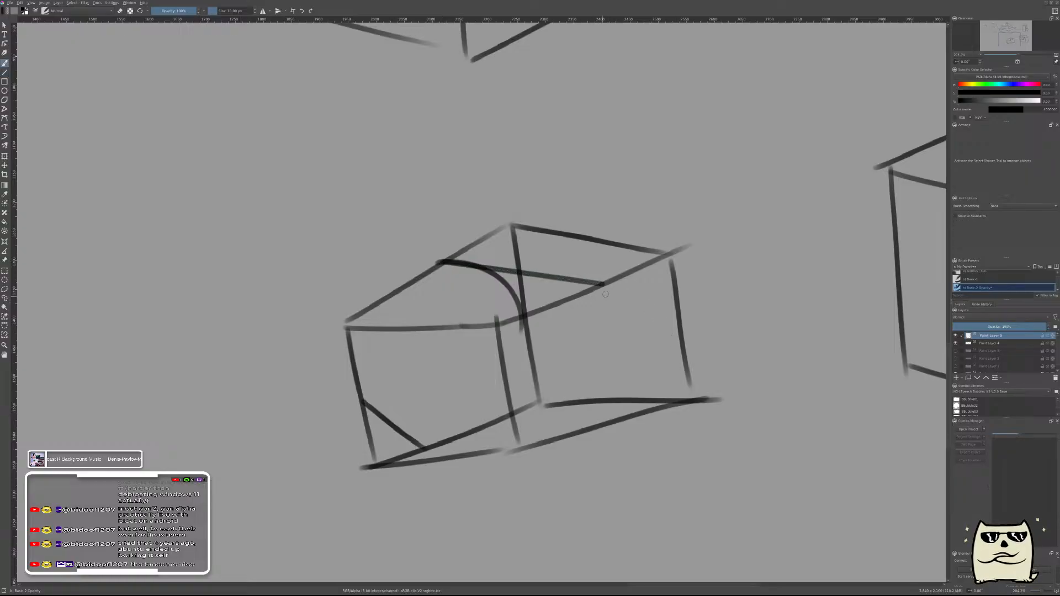
pyautogui.press('v')
pyautogui.moveTo(515, 330); pyautogui.dragTo(679, 330)
pyautogui.press('b')
# - Draw the matching rounded curve at the box's far end, joining the two straight lines
pyautogui.moveTo(601, 284); pyautogui.dragTo(668, 309)
pyautogui.hotkey('ctrl', 'z')
pyautogui.moveTo(601, 285); pyautogui.dragTo(668, 326)
pyautogui.hotkey('ctrl', 'z')
pyautogui.moveTo(602, 284); pyautogui.dragTo(674, 326)
pyautogui.hotkey('ctrl', 'z')
pyautogui.moveTo(591, 283)
pyautogui.mouseDown()
pyautogui.moveTo(682, 342)
pyautogui.moveTo(739, 314)
pyautogui.mouseUp()
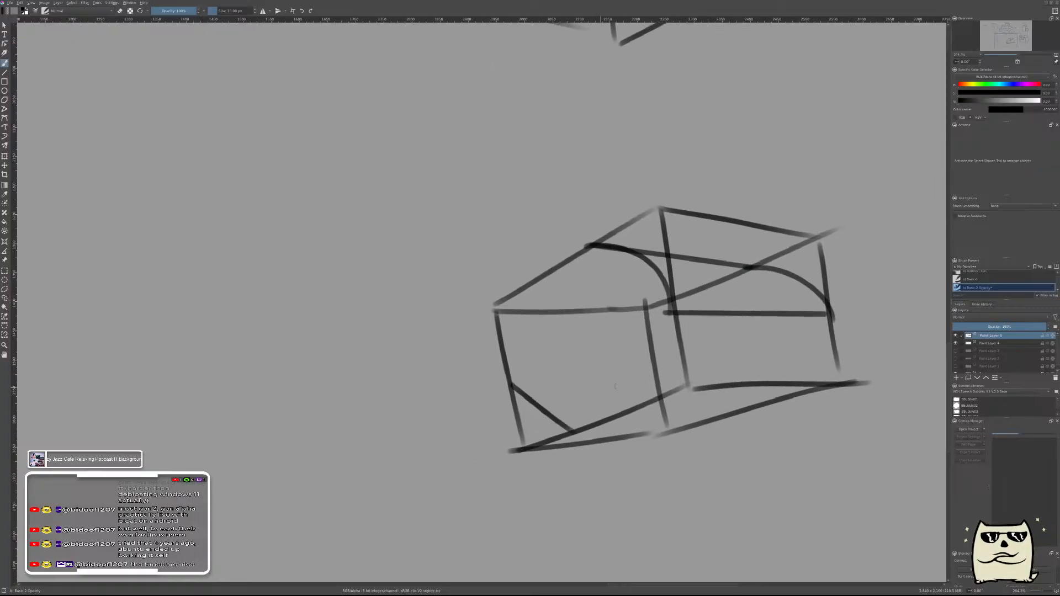
# - Extend the lower corner cut through the box with straight lines to the far side, outlining the slanted cut plane
pyautogui.press('v')
pyautogui.moveTo(511, 384)
pyautogui.mouseDown()
pyautogui.moveTo(656, 376)
pyautogui.moveTo(734, 412)
pyautogui.mouseUp()
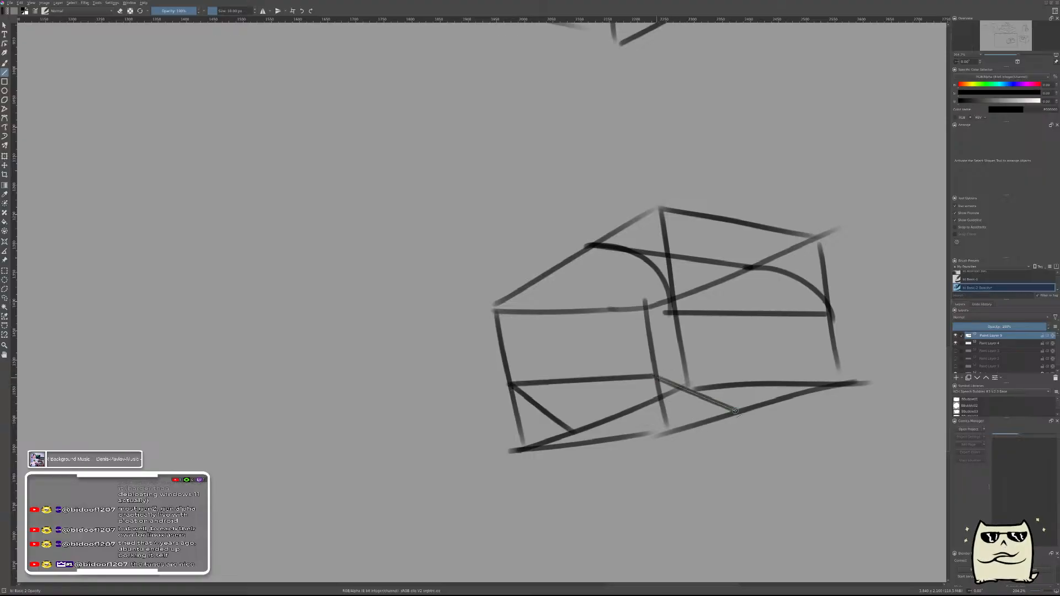
pyautogui.moveTo(579, 429); pyautogui.dragTo(735, 411)
pyautogui.press('b')
# - On the construction layer, fade out the cut-away upper edges and lower outer corner of the box with the eraser
pyautogui.click(988, 344)
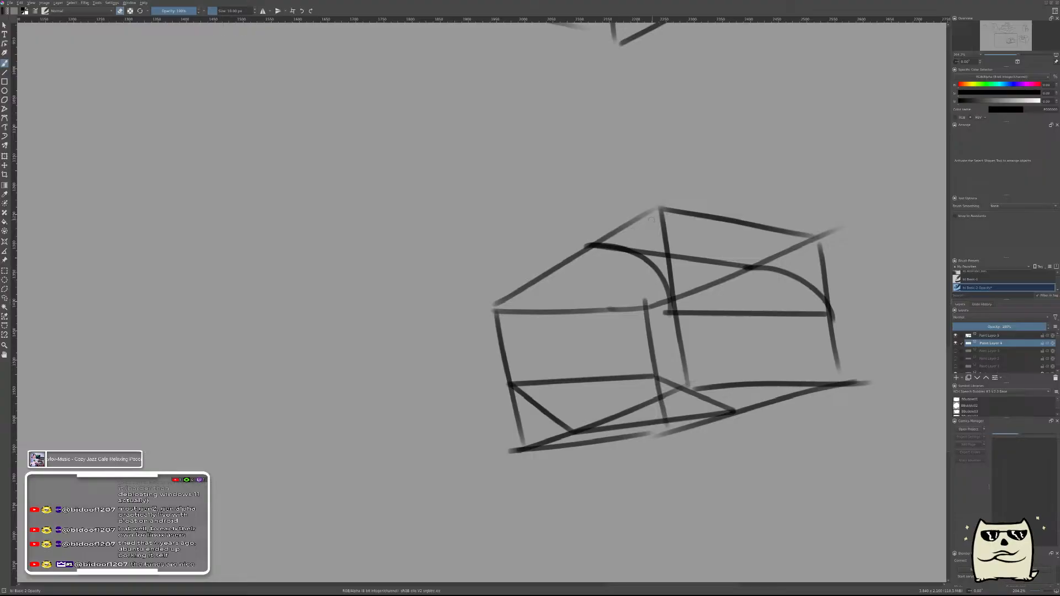
pyautogui.press('e')
pyautogui.moveTo(673, 201); pyautogui.dragTo(683, 291)
pyautogui.moveTo(605, 234)
pyautogui.mouseDown()
pyautogui.moveTo(640, 219)
pyautogui.moveTo(770, 226)
pyautogui.mouseUp()
pyautogui.moveTo(692, 218); pyautogui.dragTo(826, 259)
pyautogui.moveTo(773, 227)
pyautogui.mouseDown()
pyautogui.moveTo(835, 268)
pyautogui.moveTo(835, 307)
pyautogui.mouseUp()
pyautogui.moveTo(509, 453)
pyautogui.mouseDown()
pyautogui.moveTo(518, 425)
pyautogui.moveTo(545, 436)
pyautogui.mouseUp()
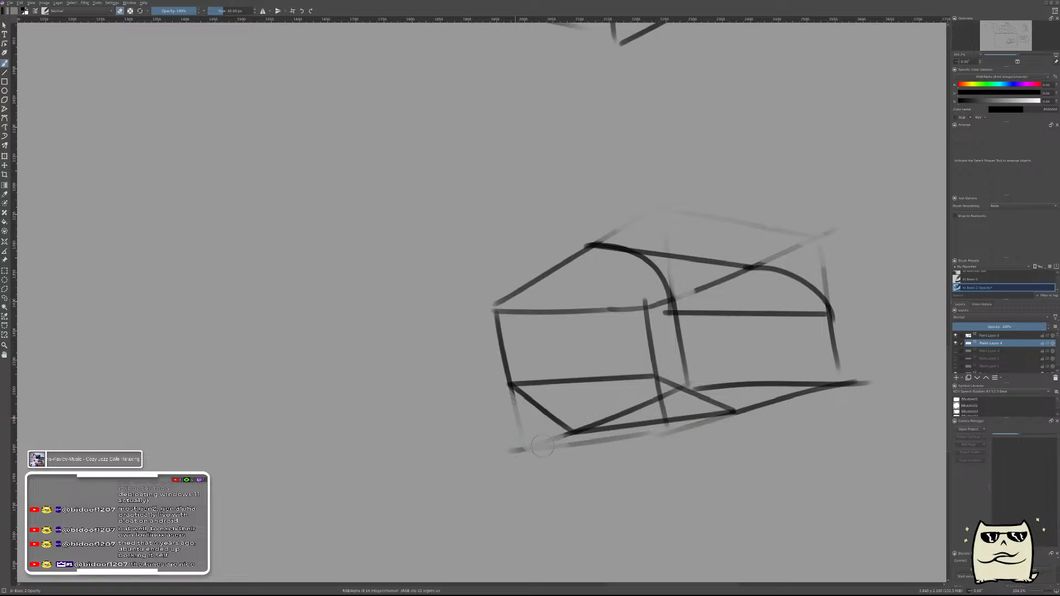
# - Fade the box's hidden back edges with the eraser so they read as faint construction lines
pyautogui.scroll(-5, 796, 425)
pyautogui.scroll(7, 773, 387)
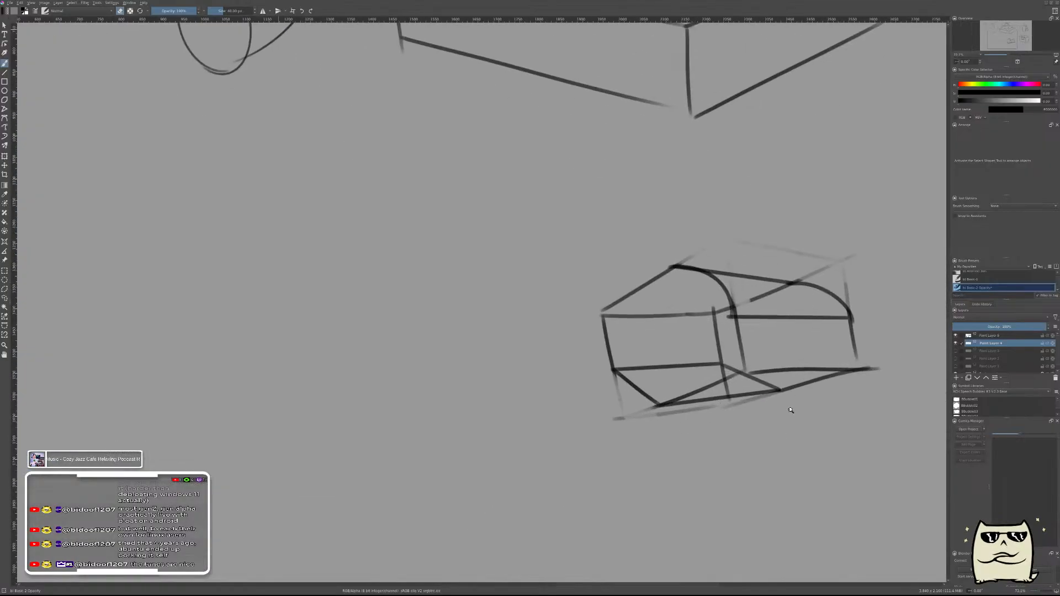
pyautogui.scroll(3, 702, 335)
pyautogui.moveTo(695, 305); pyautogui.dragTo(718, 414)
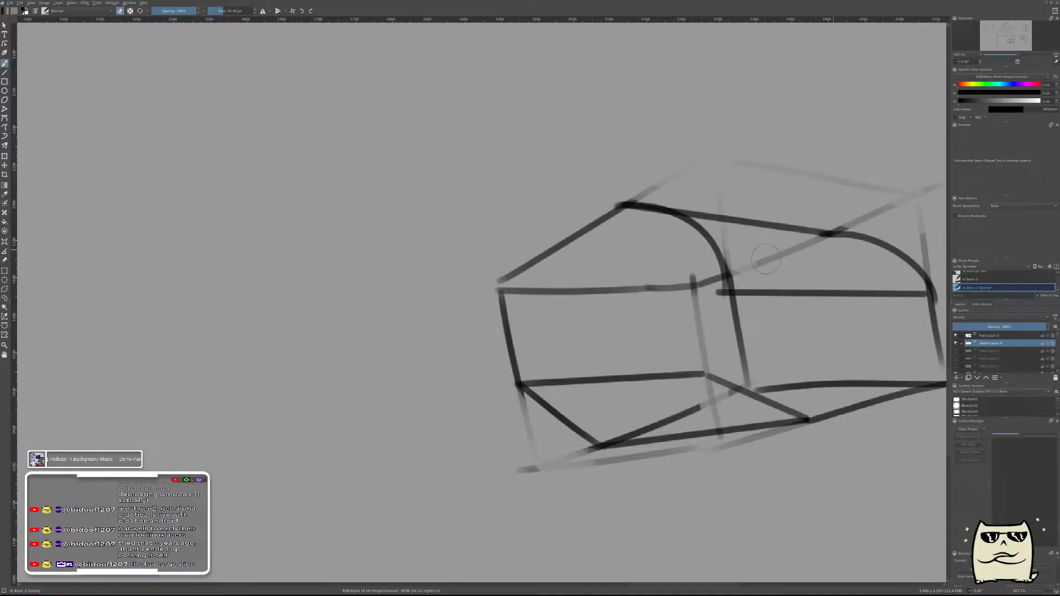
pyautogui.moveTo(707, 272)
pyautogui.mouseDown()
pyautogui.moveTo(513, 307)
pyautogui.moveTo(541, 297)
pyautogui.moveTo(532, 291)
pyautogui.moveTo(693, 280)
pyautogui.moveTo(823, 247)
pyautogui.mouseUp()
pyautogui.hotkey('ctrl', 'z')
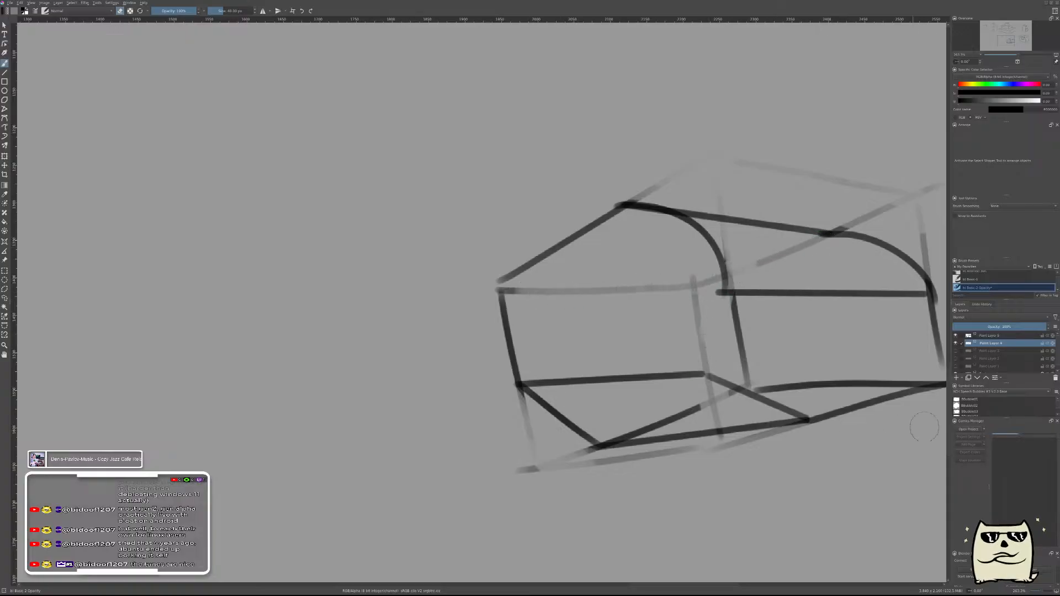
# - Redraw the left face's lower edge to the centre corner with a smaller brush on the cut-lines layer, and merge the layers
pyautogui.click(994, 336)
pyautogui.press('e')
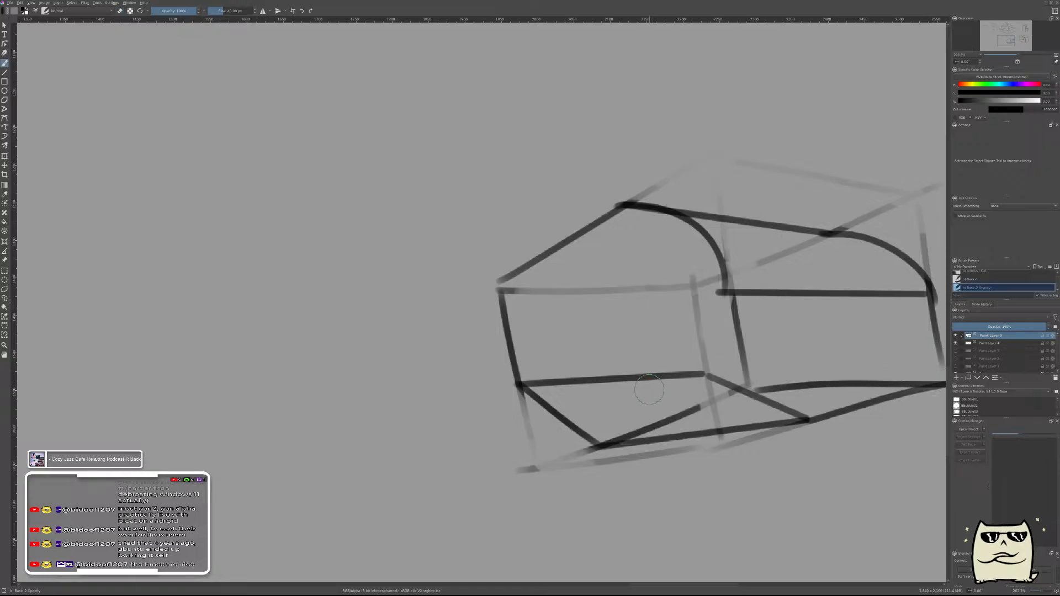
pyautogui.press('[')
pyautogui.press('[')
pyautogui.press('[')
pyautogui.press('[')
pyautogui.press('[')
pyautogui.press('[')
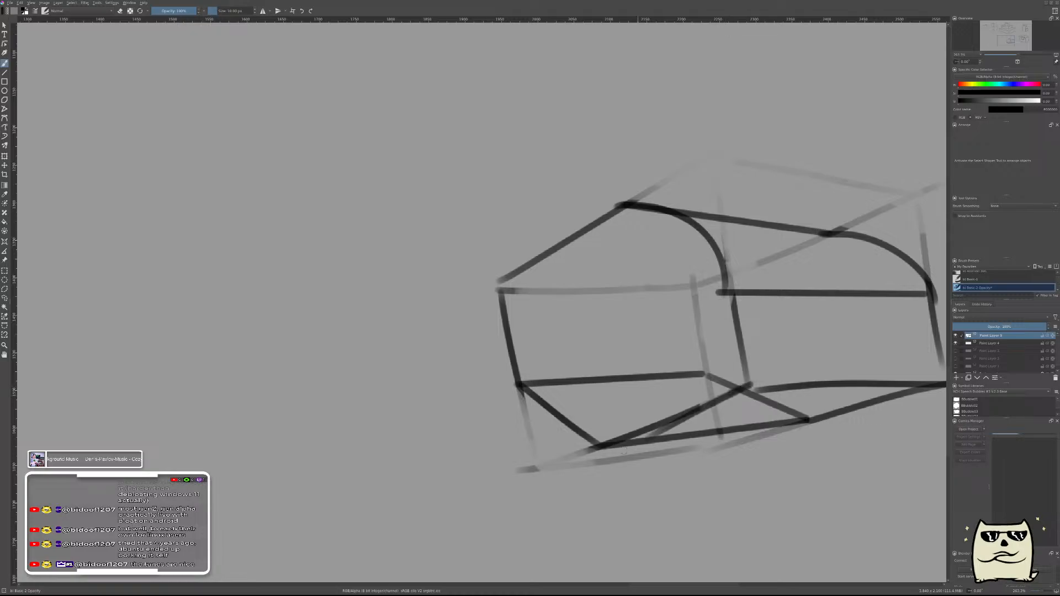
pyautogui.moveTo(755, 385); pyautogui.dragTo(647, 434)
pyautogui.moveTo(835, 366); pyautogui.dragTo(858, 389)
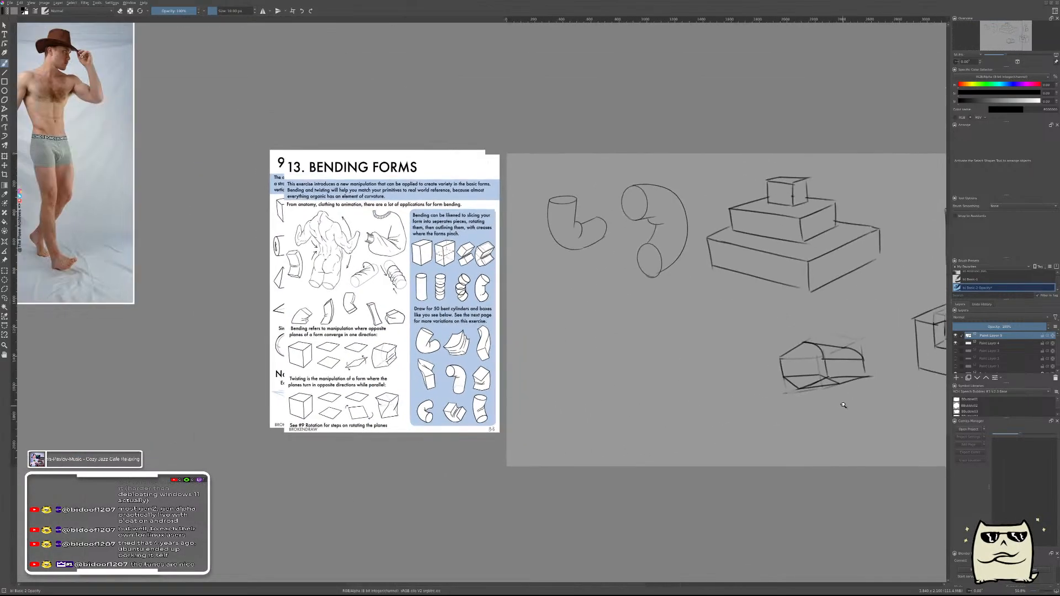
pyautogui.scroll(3, 830, 409)
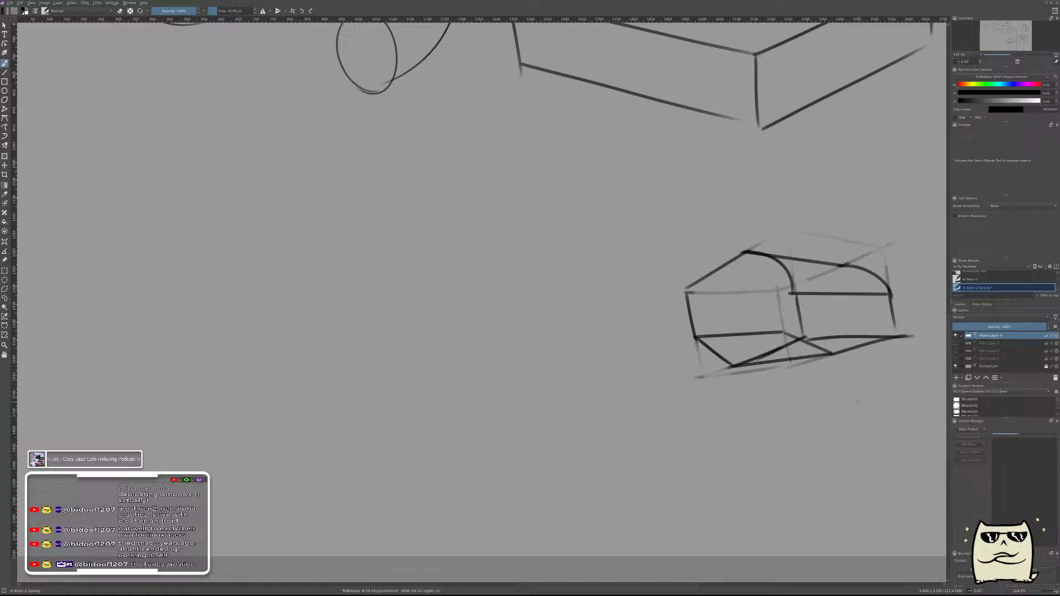
pyautogui.press('Insert')
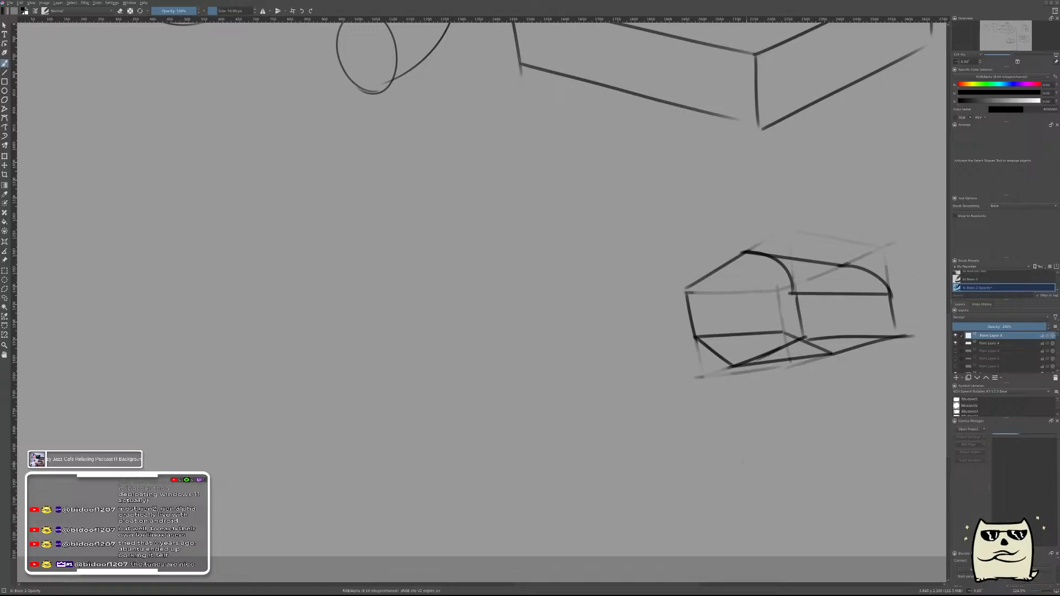
pyautogui.moveTo(698, 308); pyautogui.dragTo(510, 443)
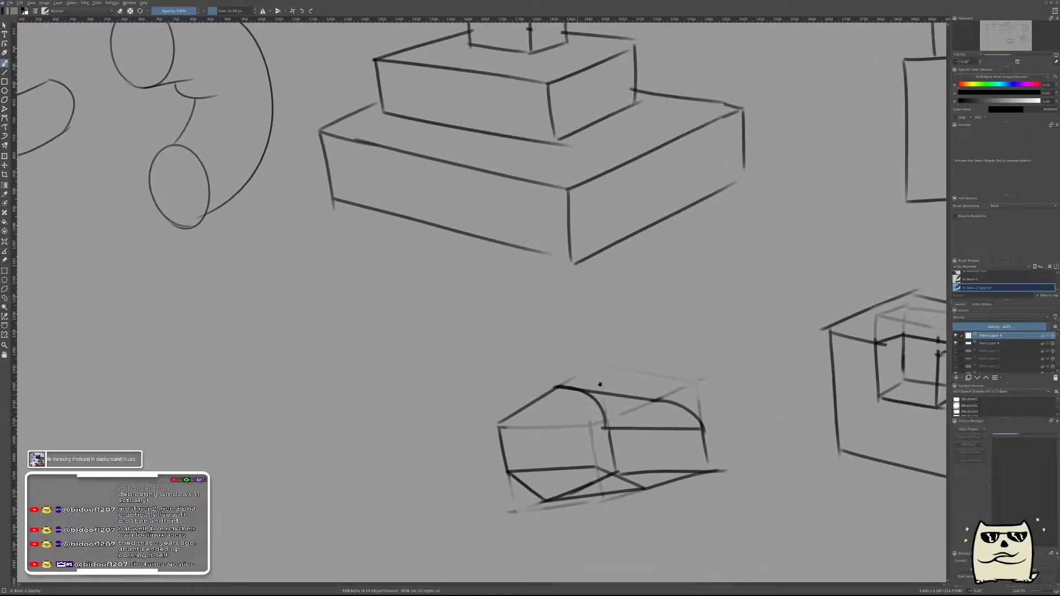
pyautogui.hotkey('ctrl', 'z')
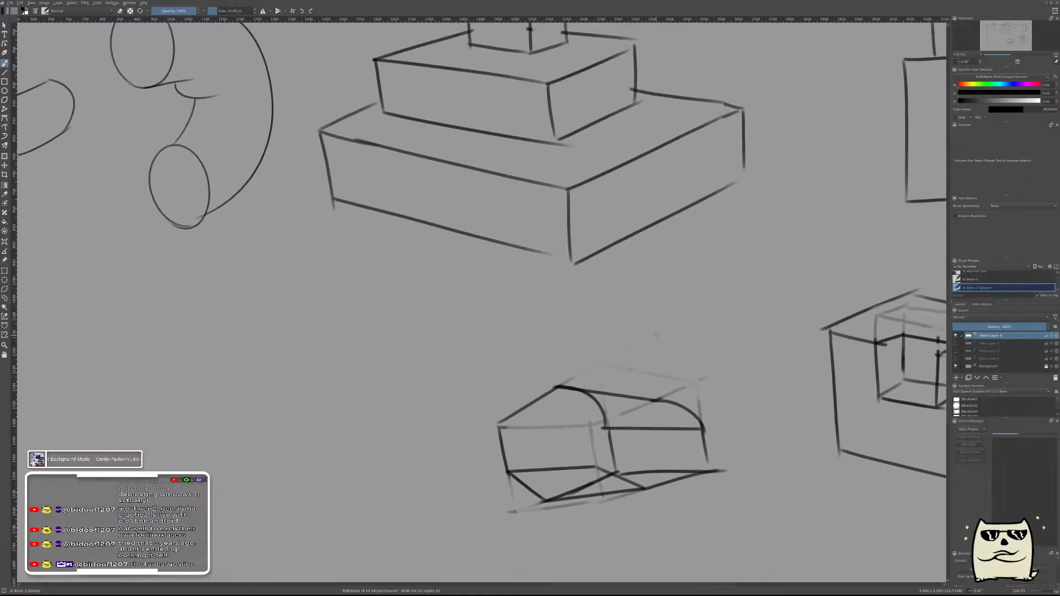
# - Draw the front top edge of a new box in the empty area below the bent cylinders
pyautogui.moveTo(656, 335)
pyautogui.mouseDown()
pyautogui.moveTo(762, 343)
pyautogui.moveTo(539, 336)
pyautogui.moveTo(771, 298)
pyautogui.moveTo(939, 301)
pyautogui.moveTo(512, 304)
pyautogui.mouseUp()
pyautogui.moveTo(790, 331)
pyautogui.mouseDown()
pyautogui.moveTo(601, 355)
pyautogui.moveTo(653, 341)
pyautogui.moveTo(836, 356)
pyautogui.mouseUp()
pyautogui.moveTo(633, 304)
pyautogui.mouseDown()
pyautogui.moveTo(686, 350)
pyautogui.moveTo(748, 303)
pyautogui.moveTo(677, 357)
pyautogui.mouseUp()
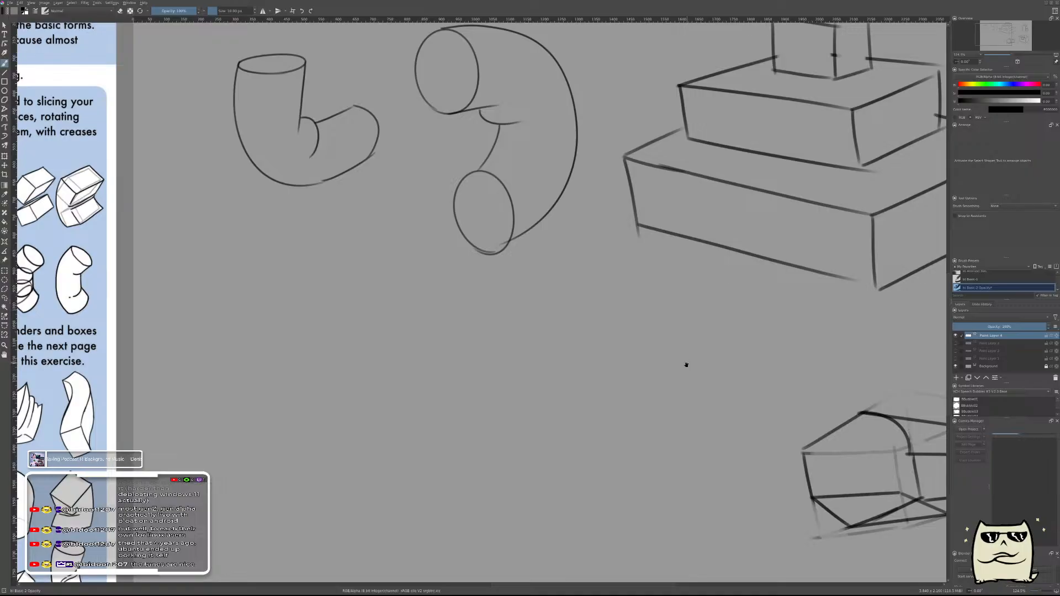
pyautogui.moveTo(597, 350); pyautogui.dragTo(691, 305)
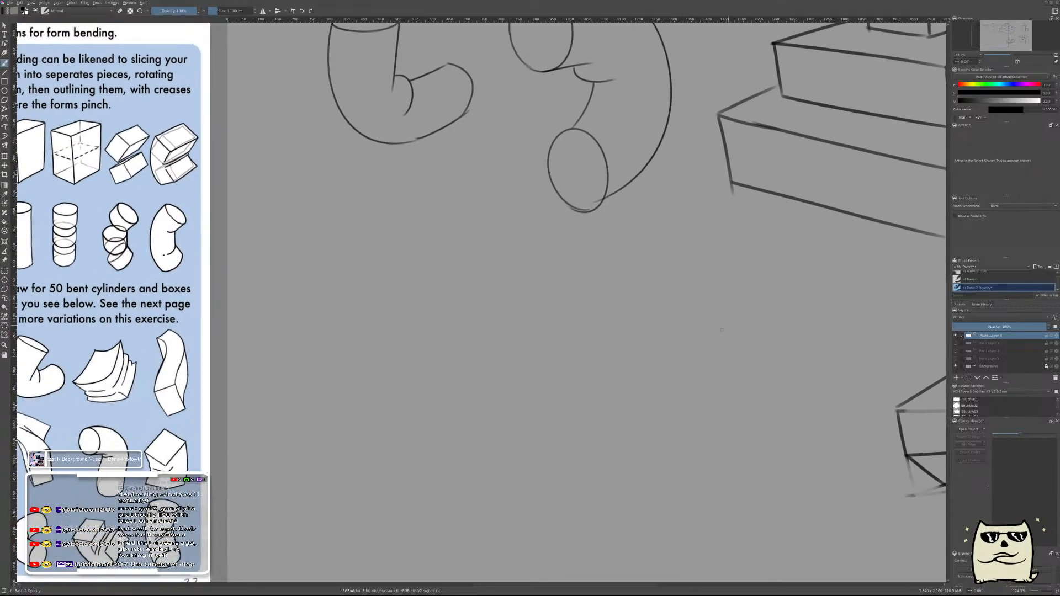
pyautogui.scroll(3, 628, 341)
pyautogui.moveTo(494, 325); pyautogui.dragTo(745, 347)
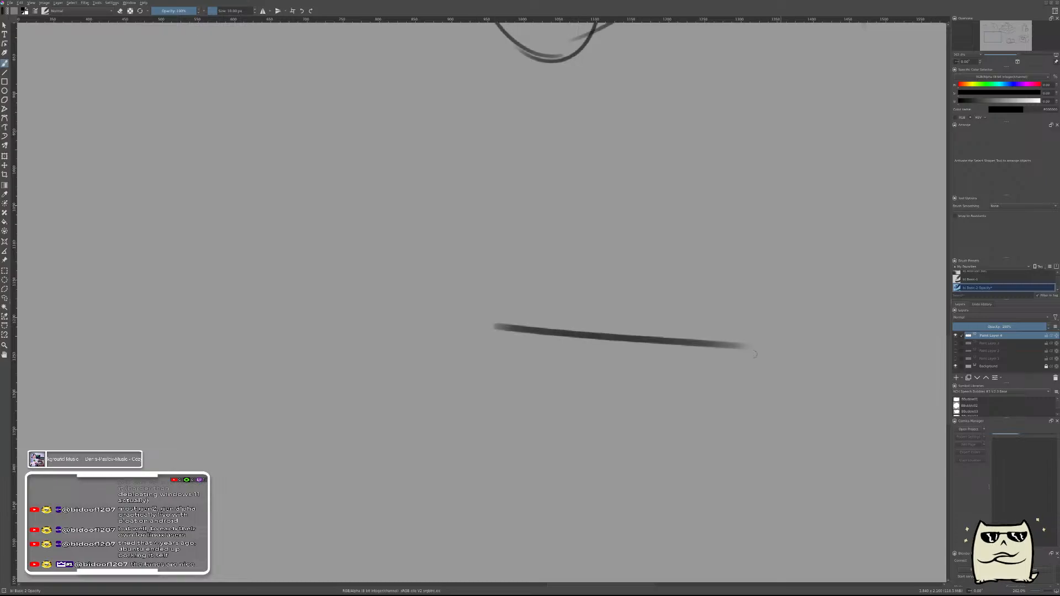
pyautogui.scroll(-2, 714, 299)
pyautogui.hotkey('ctrl', 'z')
pyautogui.moveTo(549, 361); pyautogui.dragTo(700, 360)
# - Complete the new box's shallow top face with two receding side edges and a back edge
pyautogui.moveTo(521, 361); pyautogui.dragTo(627, 325)
pyautogui.hotkey('ctrl', 'z')
pyautogui.moveTo(513, 362); pyautogui.dragTo(624, 326)
pyautogui.moveTo(699, 360); pyautogui.dragTo(791, 323)
pyautogui.hotkey('ctrl', 'z')
pyautogui.moveTo(695, 361); pyautogui.dragTo(785, 333)
pyautogui.moveTo(617, 330); pyautogui.dragTo(792, 326)
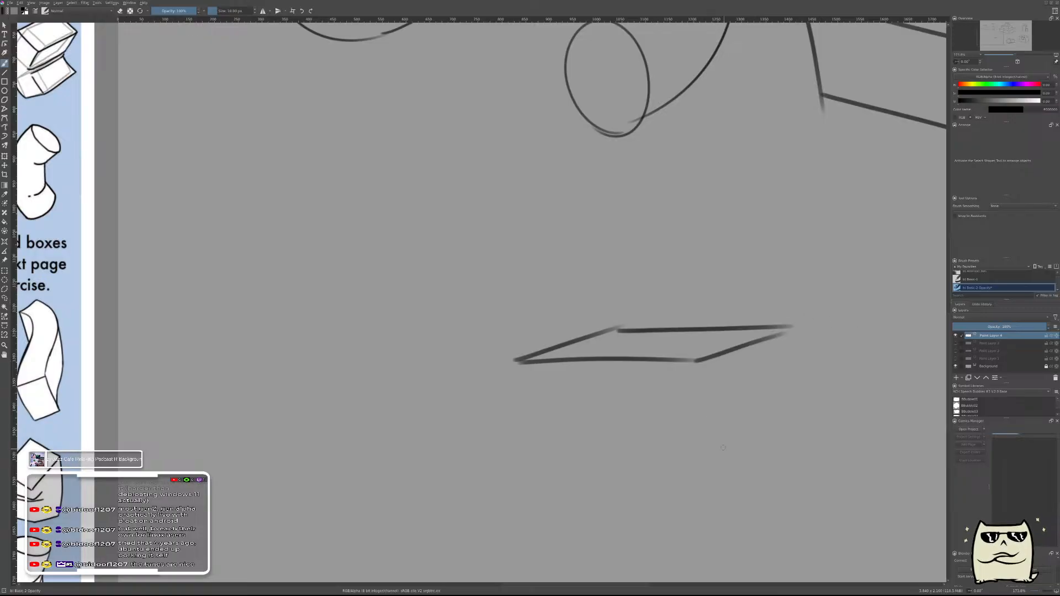
# - Draw the box's three visible vertical edges and the lower edges of its front and side faces
pyautogui.moveTo(696, 362); pyautogui.dragTo(711, 484)
pyautogui.moveTo(793, 328); pyautogui.dragTo(802, 447)
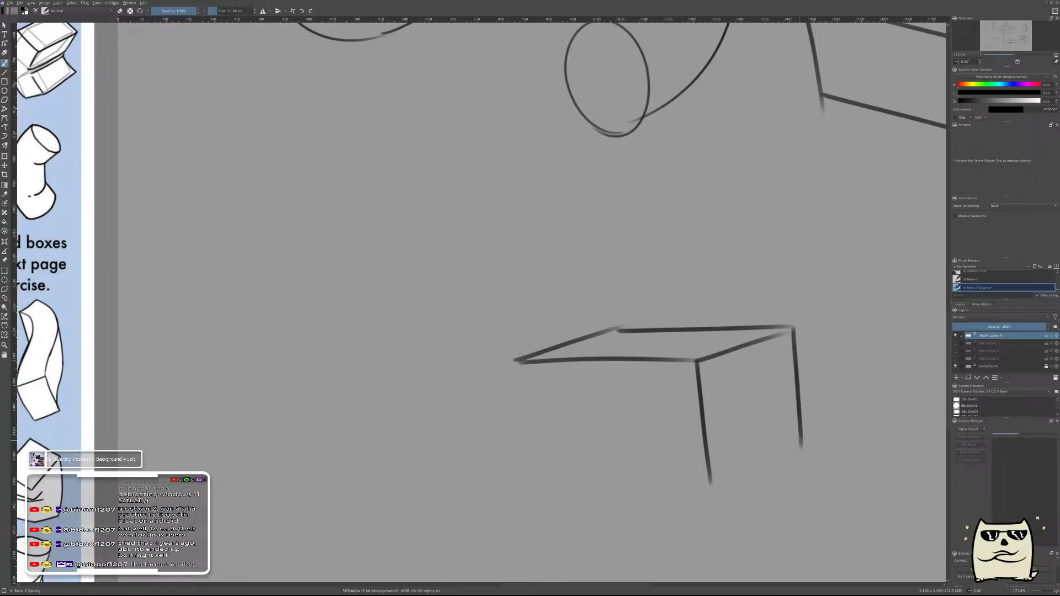
pyautogui.moveTo(717, 486); pyautogui.dragTo(820, 436)
pyautogui.moveTo(519, 362); pyautogui.dragTo(547, 497)
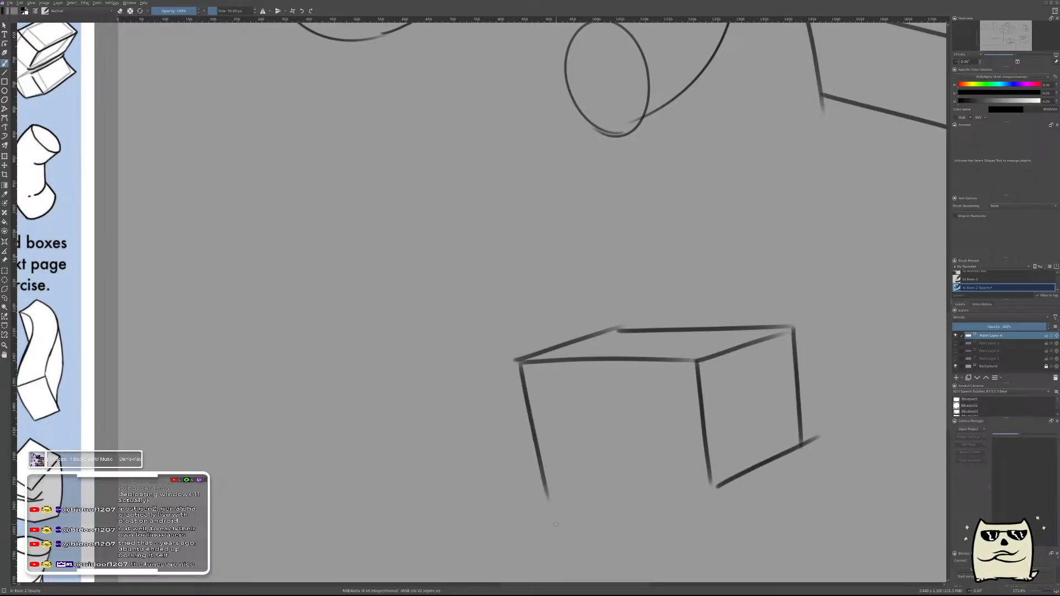
pyautogui.hotkey('ctrl', 'z')
pyautogui.moveTo(517, 371)
pyautogui.mouseDown()
pyautogui.moveTo(534, 490)
pyautogui.moveTo(721, 485)
pyautogui.mouseUp()
# - Draw the slanted front face of a second, leaning box passing through the first, plus its receding upper side edge
pyautogui.moveTo(697, 235)
pyautogui.mouseDown()
pyautogui.moveTo(614, 236)
pyautogui.moveTo(524, 484)
pyautogui.mouseUp()
pyautogui.hotkey('ctrl', 'z')
pyautogui.moveTo(615, 237)
pyautogui.mouseDown()
pyautogui.moveTo(579, 364)
pyautogui.moveTo(657, 417)
pyautogui.mouseUp()
pyautogui.hotkey('ctrl', 'z')
pyautogui.moveTo(694, 235); pyautogui.dragTo(642, 414)
pyautogui.moveTo(698, 235)
pyautogui.mouseDown()
pyautogui.moveTo(747, 288)
pyautogui.moveTo(696, 448)
pyautogui.mouseUp()
pyautogui.hotkey('ctrl', 'z')
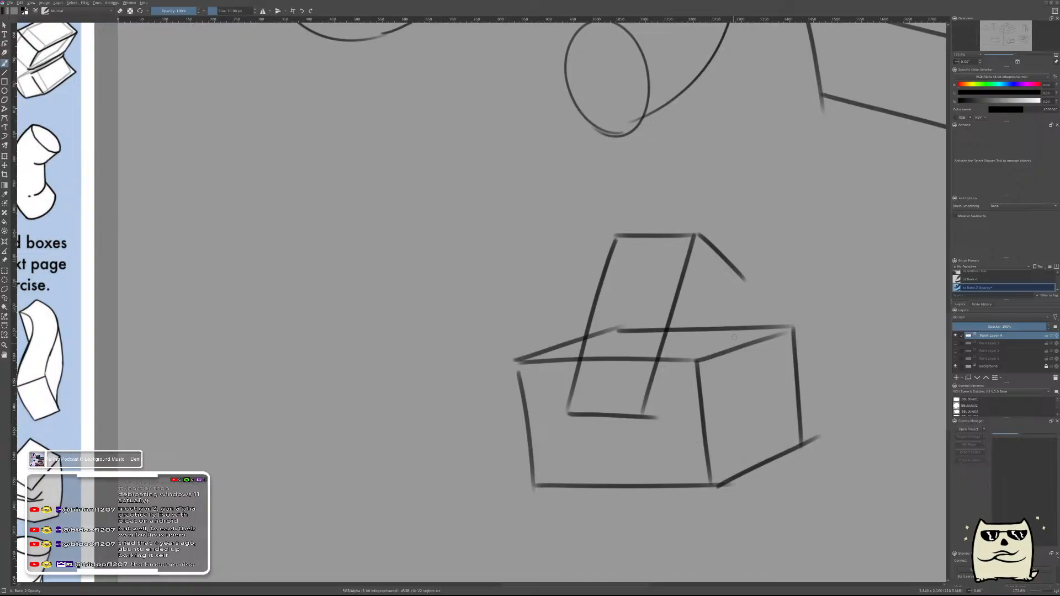
# - Close the leaning box's side face with a receding lower edge and a long slanted back edge
pyautogui.moveTo(747, 286); pyautogui.dragTo(709, 413)
pyautogui.hotkey('ctrl', 'z')
pyautogui.moveTo(643, 413); pyautogui.dragTo(701, 446)
pyautogui.moveTo(747, 279); pyautogui.dragTo(693, 465)
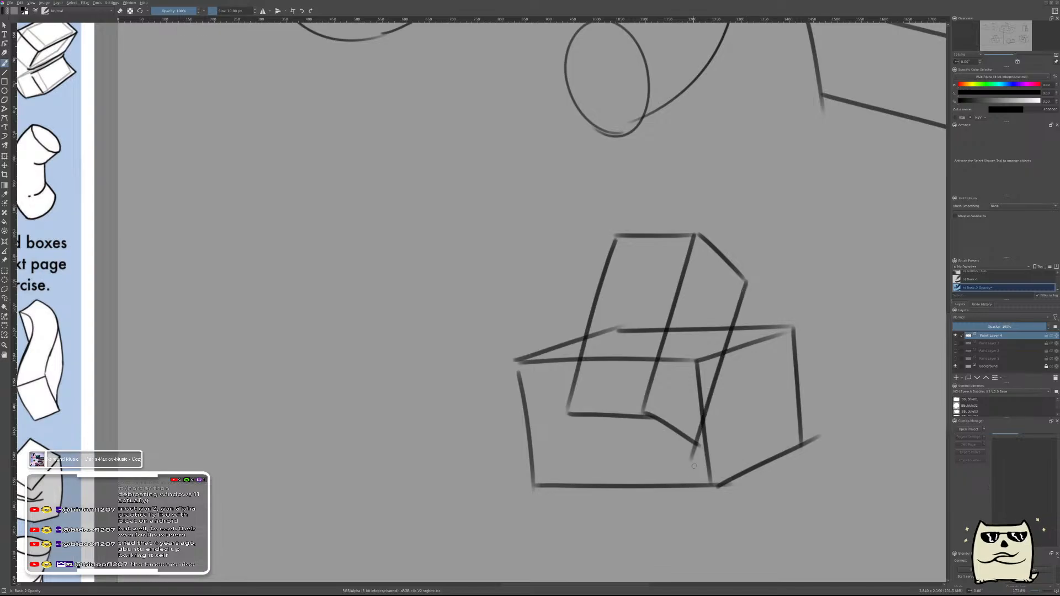
# - Add the leaning box's underside with a receding edge from the outer corner and a back edge closing it
pyautogui.moveTo(569, 417); pyautogui.dragTo(625, 450)
pyautogui.hotkey('ctrl', 'z')
pyautogui.moveTo(567, 416); pyautogui.dragTo(647, 449)
pyautogui.hotkey('ctrl', 'z')
pyautogui.moveTo(560, 418)
pyautogui.mouseDown()
pyautogui.moveTo(626, 447)
pyautogui.moveTo(697, 445)
pyautogui.mouseUp()
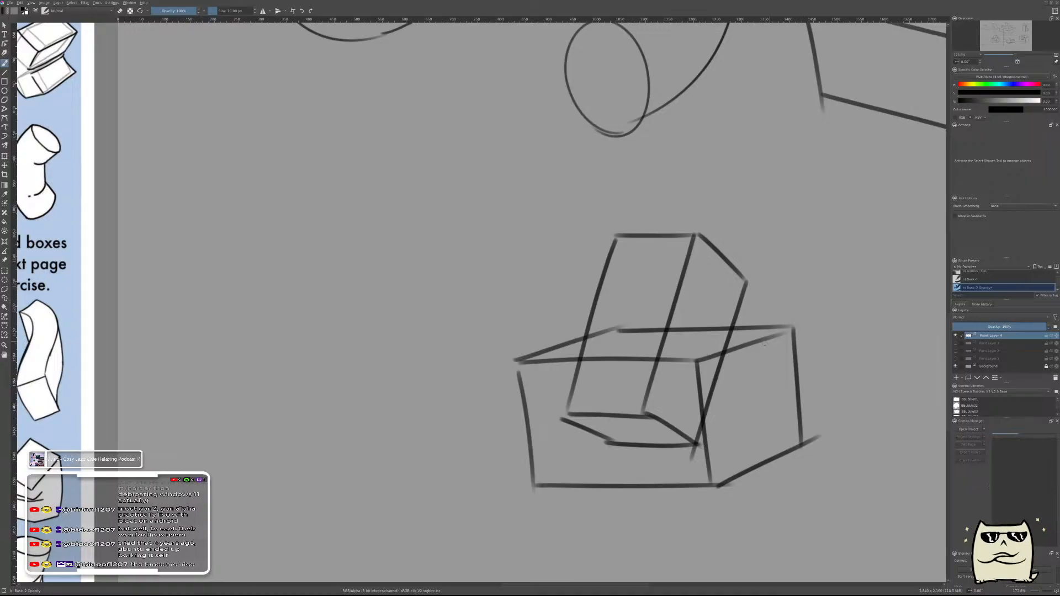
# - Draw the intersection line on the first box's top face, from the leaning box's back edge to the top face's front edge
pyautogui.scroll(4, 768, 353)
pyautogui.moveTo(717, 327); pyautogui.dragTo(607, 367)
pyautogui.hotkey('ctrl', 'z')
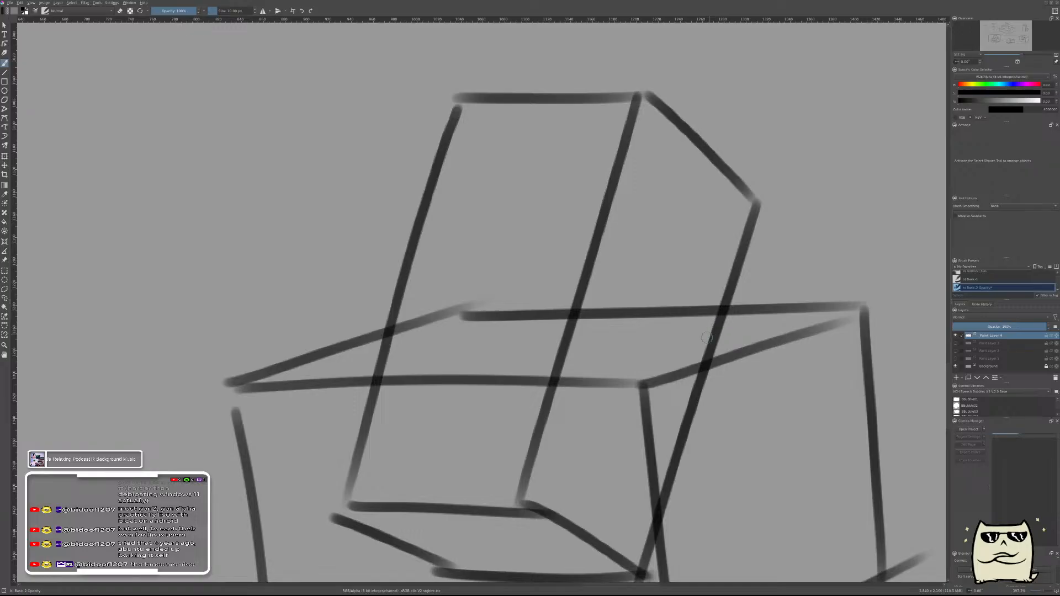
pyautogui.moveTo(717, 333); pyautogui.dragTo(607, 370)
pyautogui.hotkey('ctrl', 'z')
pyautogui.moveTo(723, 340); pyautogui.dragTo(588, 381)
pyautogui.hotkey('ctrl', 'z')
pyautogui.moveTo(714, 337)
pyautogui.mouseDown()
pyautogui.moveTo(610, 371)
pyautogui.moveTo(682, 345)
pyautogui.mouseUp()
# - Continue the intersection line down the first box's front face to the leaning box's lower side edge
pyautogui.scroll(-4, 616, 500)
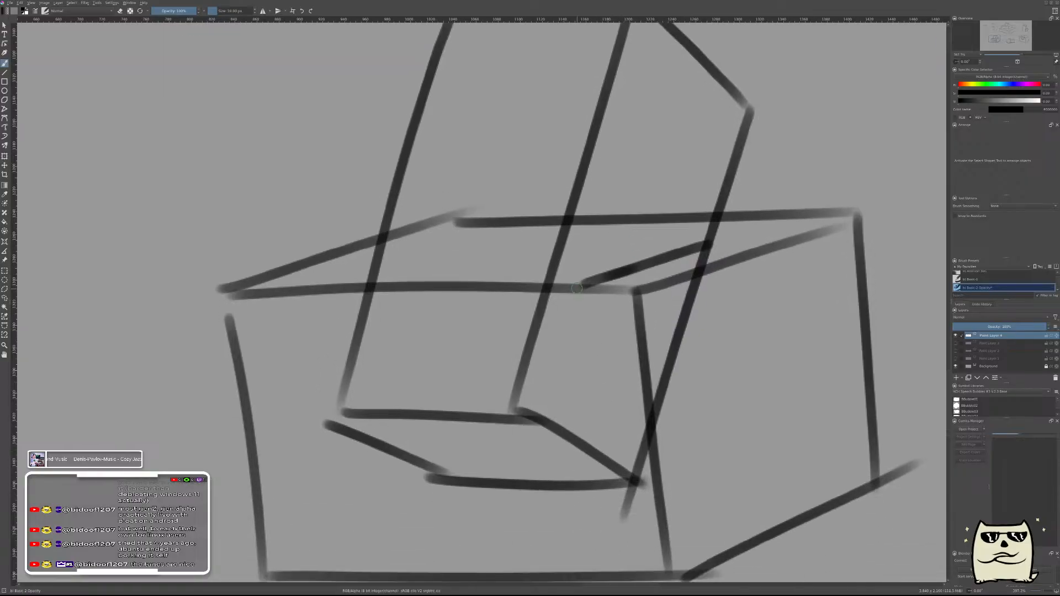
pyautogui.moveTo(584, 286); pyautogui.dragTo(595, 443)
pyautogui.hotkey('ctrl', 'z')
pyautogui.moveTo(583, 286); pyautogui.dragTo(595, 444)
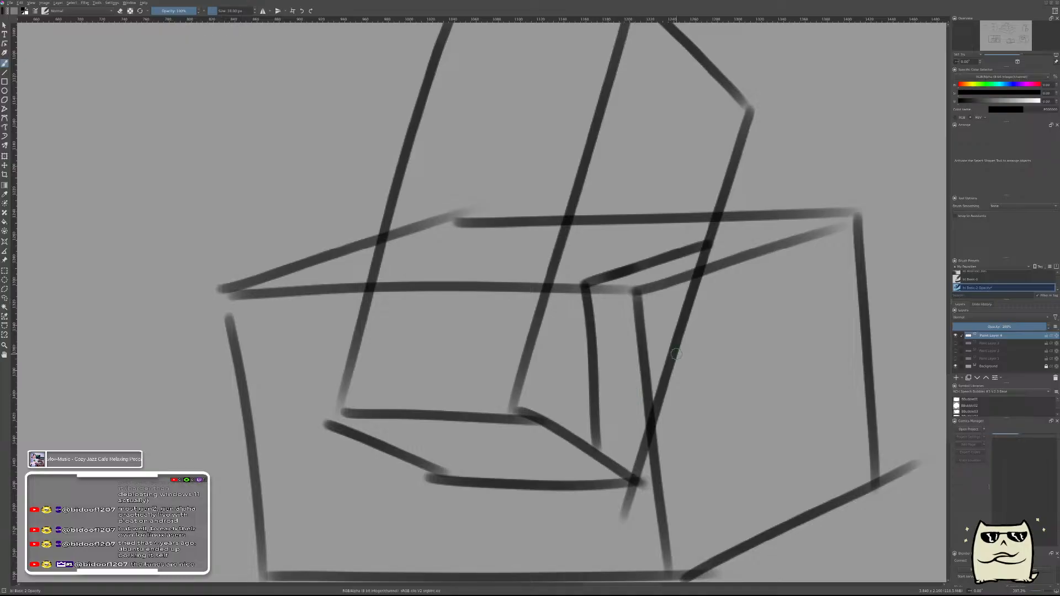
pyautogui.scroll(-3, 744, 316)
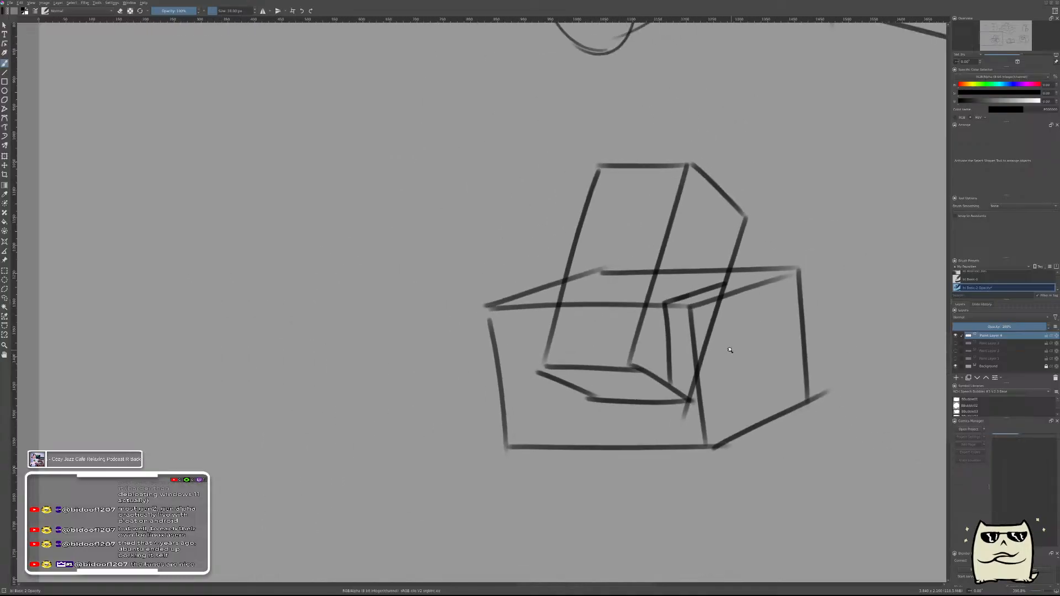
# - Fade the first box's top edges where the leaning box covers them, and erase the leaning box's back edge hidden inside the first box
pyautogui.scroll(2, 725, 338)
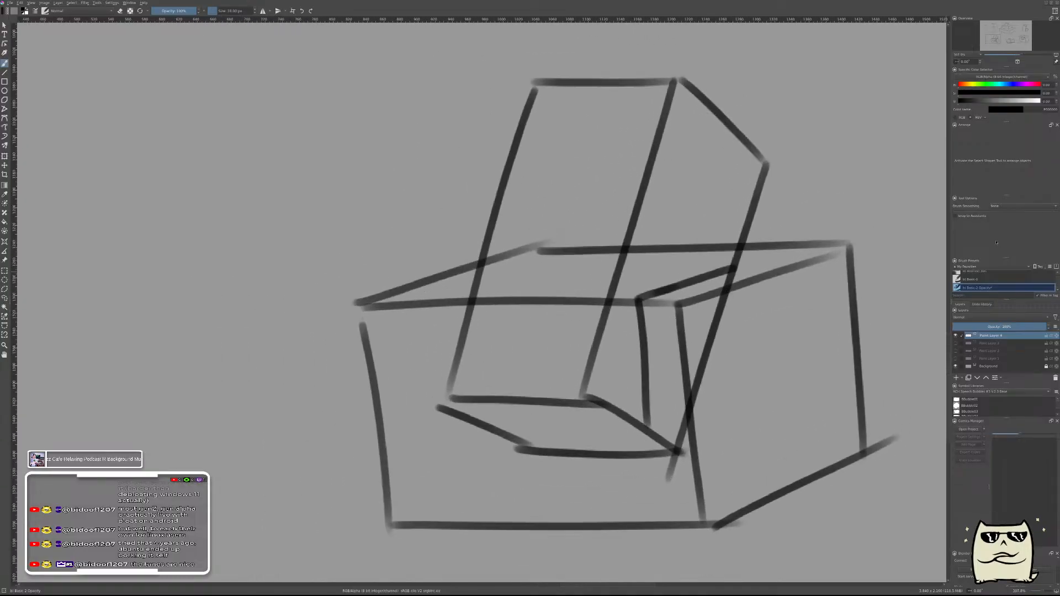
pyautogui.press('e')
pyautogui.moveTo(520, 276); pyautogui.dragTo(504, 348)
pyautogui.moveTo(505, 306)
pyautogui.mouseDown()
pyautogui.moveTo(584, 221)
pyautogui.moveTo(578, 252)
pyautogui.moveTo(587, 262)
pyautogui.moveTo(574, 278)
pyautogui.mouseUp()
pyautogui.moveTo(663, 243)
pyautogui.mouseDown()
pyautogui.moveTo(692, 216)
pyautogui.moveTo(644, 266)
pyautogui.moveTo(657, 241)
pyautogui.moveTo(734, 234)
pyautogui.mouseUp()
pyautogui.press('[')
pyautogui.press('[')
pyautogui.moveTo(624, 309)
pyautogui.mouseDown()
pyautogui.moveTo(688, 304)
pyautogui.moveTo(688, 325)
pyautogui.mouseUp()
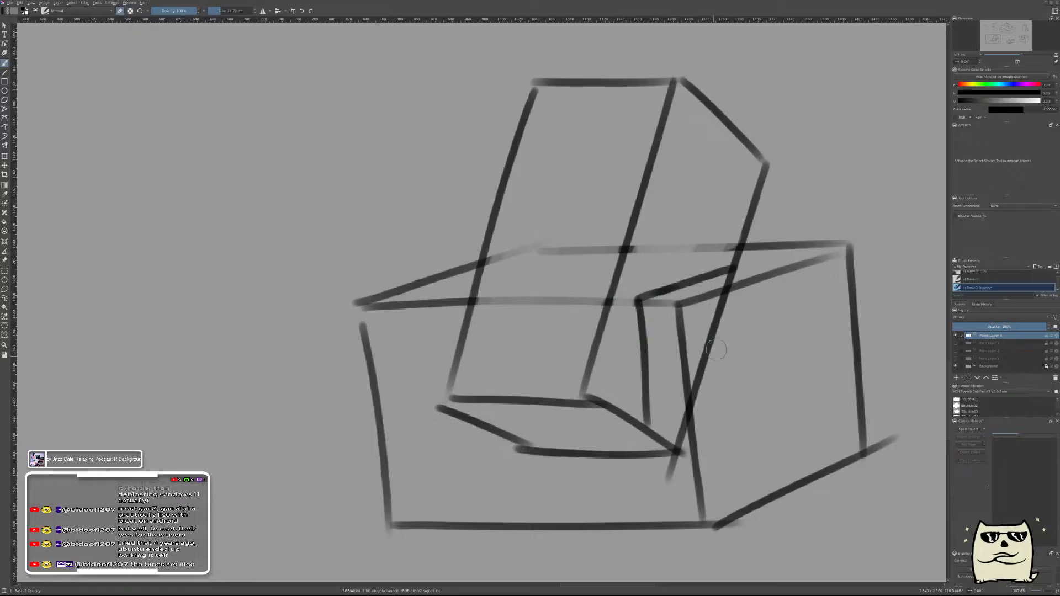
pyautogui.moveTo(728, 291)
pyautogui.mouseDown()
pyautogui.moveTo(717, 283)
pyautogui.moveTo(742, 305)
pyautogui.moveTo(720, 318)
pyautogui.moveTo(695, 393)
pyautogui.mouseUp()
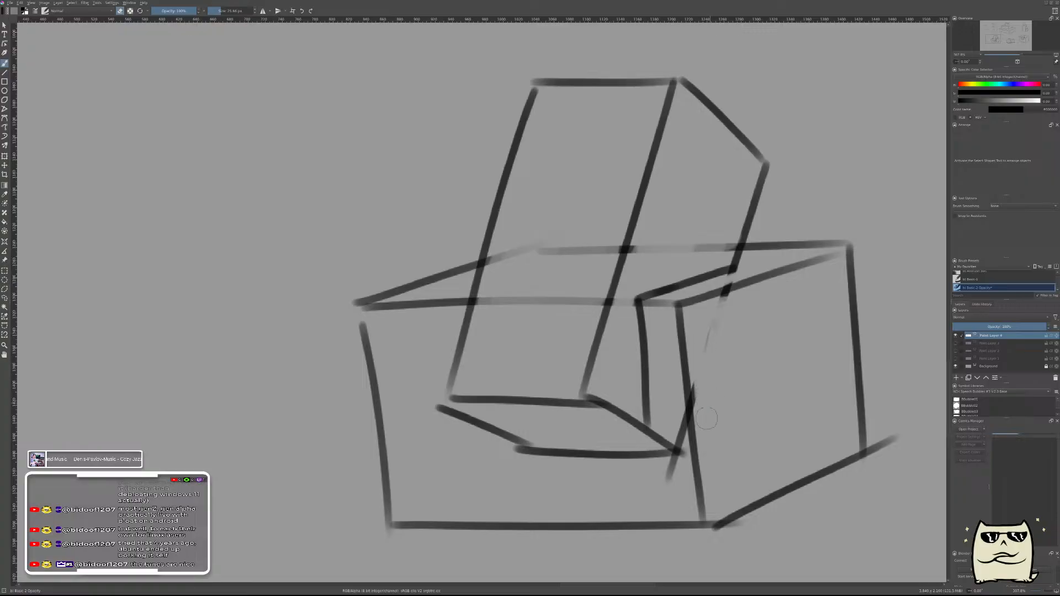
pyautogui.moveTo(678, 459); pyautogui.dragTo(666, 482)
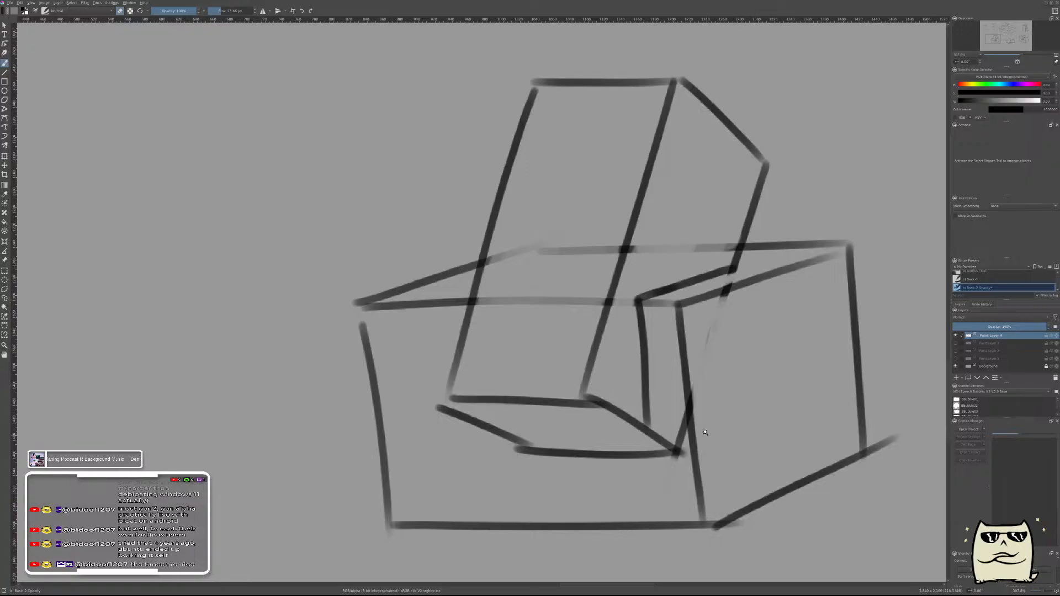
# - Try to erase the remaining short back-edge segment above the leaning box's lower outer corner
pyautogui.scroll(2, 705, 435)
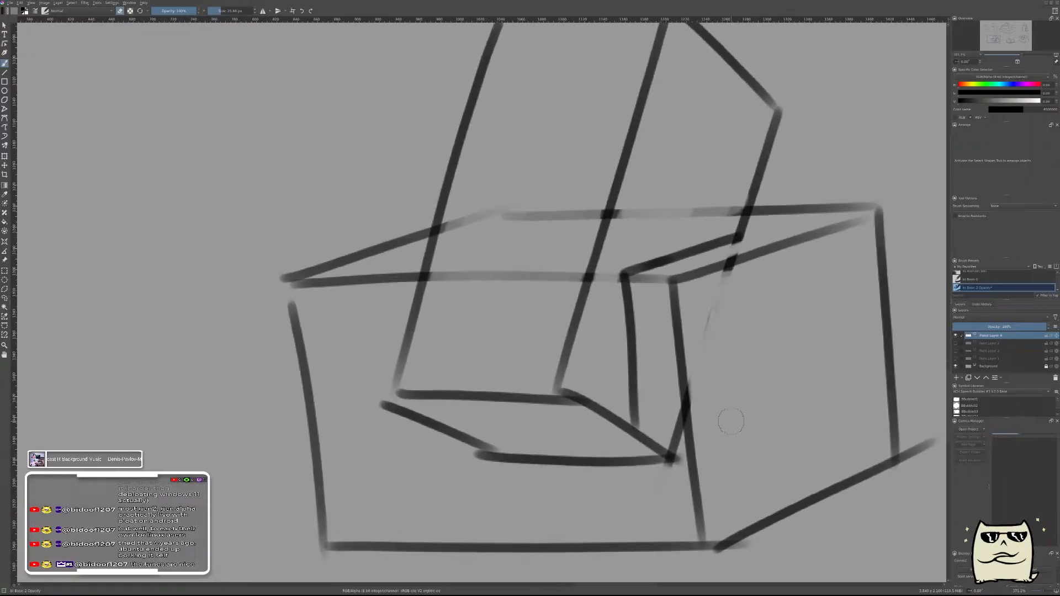
pyautogui.keyDown('shift'); pyautogui.moveTo(669, 421); pyautogui.dragTo(676, 442); pyautogui.keyUp('shift')
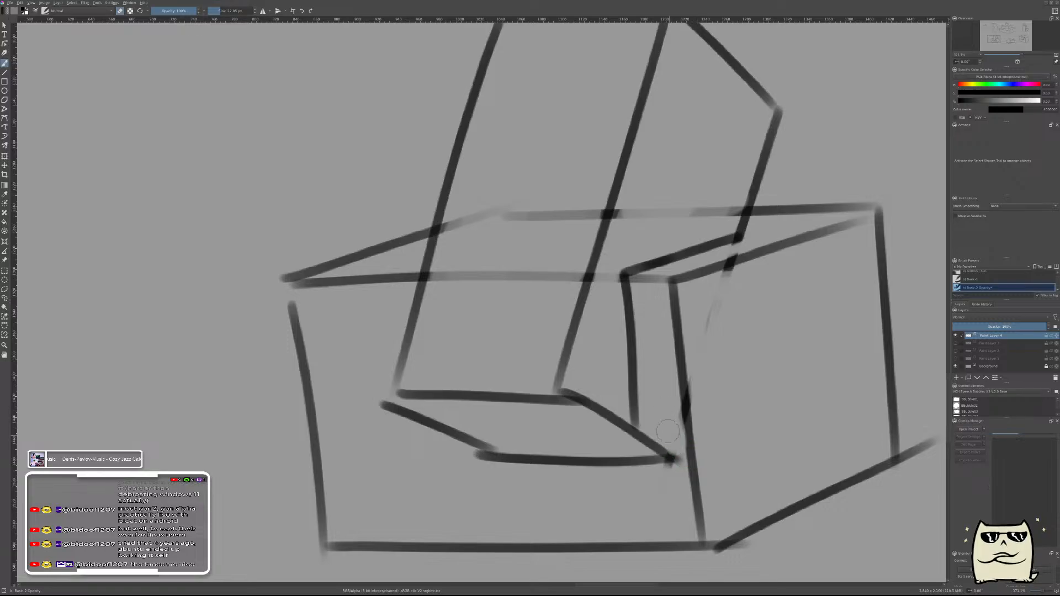
pyautogui.keyDown('ctrl'); pyautogui.moveTo(778, 346); pyautogui.dragTo(760, 377); pyautogui.keyUp('ctrl')
pyautogui.moveTo(690, 399)
pyautogui.keyDown('ctrl'); pyautogui.mouseDown()
pyautogui.moveTo(761, 386)
pyautogui.moveTo(731, 402)
pyautogui.moveTo(681, 339)
pyautogui.moveTo(807, 301)
pyautogui.moveTo(824, 321)
pyautogui.moveTo(835, 315)
pyautogui.moveTo(829, 303)
pyautogui.moveTo(799, 340)
pyautogui.mouseUp(); pyautogui.keyUp('ctrl')
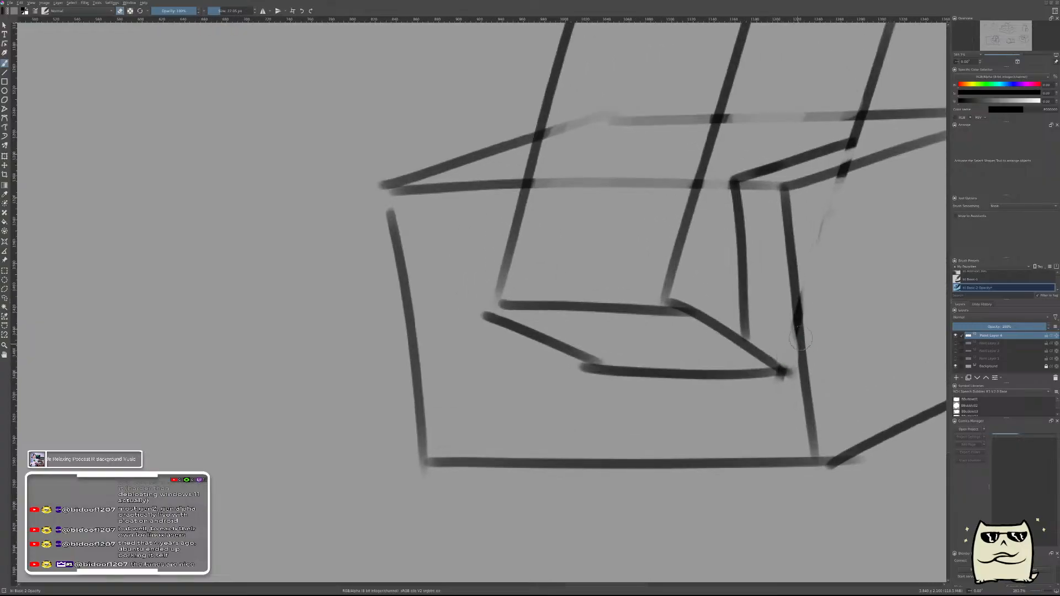
pyautogui.hotkey('ctrl', 'z')
# - Examine the intersecting boxes in the mirrored view, up close and together with the other exercises
pyautogui.scroll(-4, 866, 329)
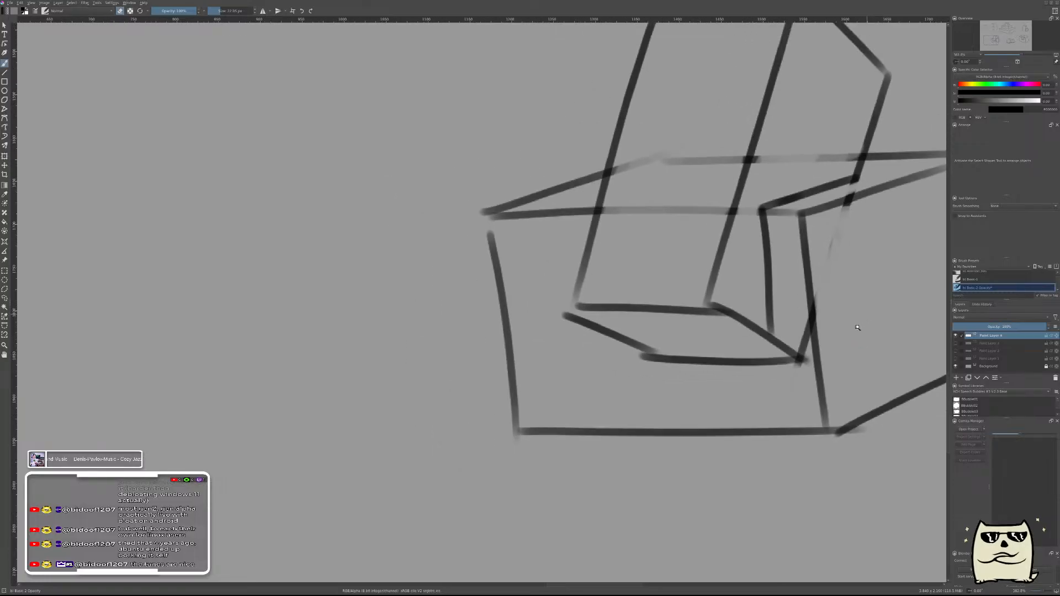
pyautogui.scroll(3, 862, 320)
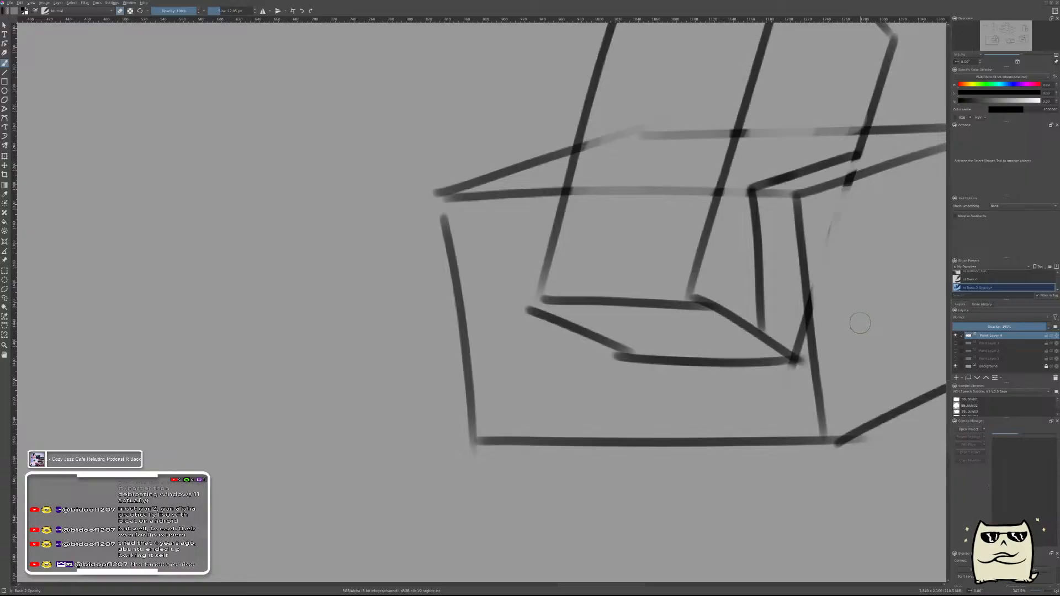
pyautogui.press('m')
pyautogui.moveTo(490, 413); pyautogui.dragTo(876, 421)
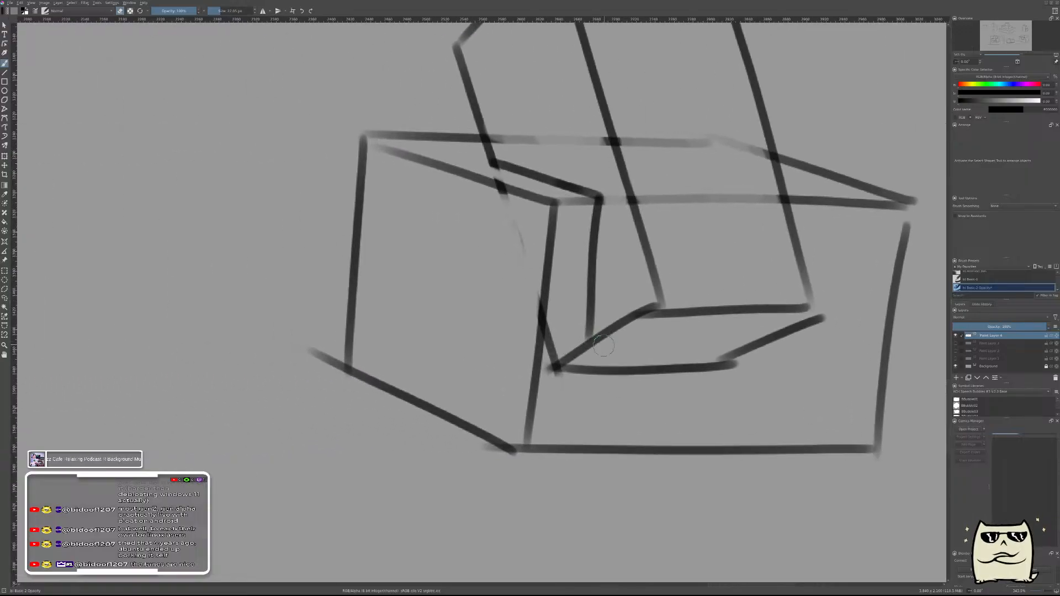
pyautogui.moveTo(601, 369); pyautogui.dragTo(616, 397)
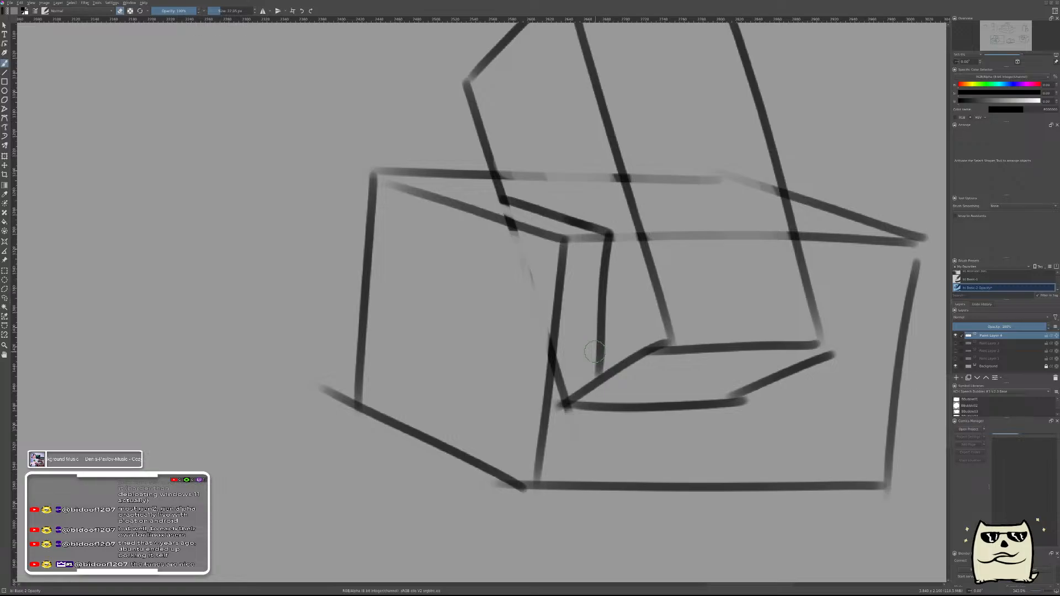
pyautogui.scroll(-10, 700, 342)
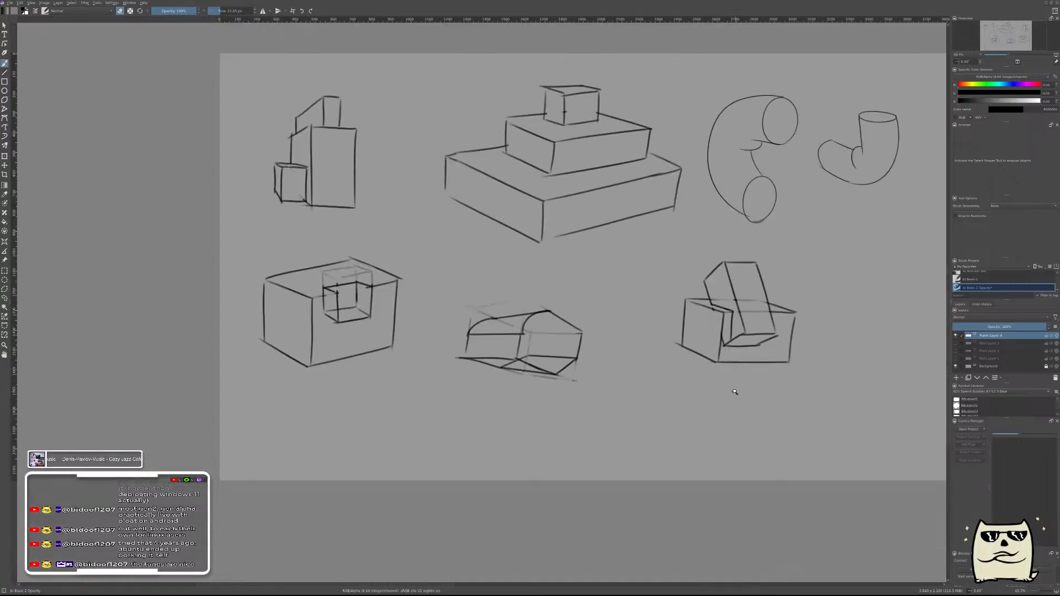
pyautogui.scroll(5, 734, 393)
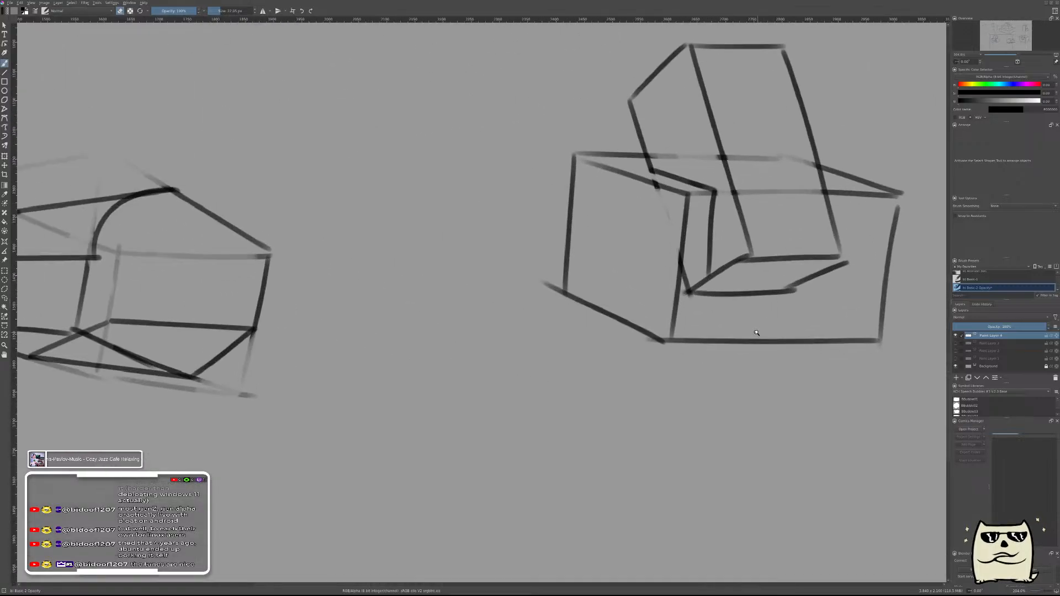
pyautogui.press('m')
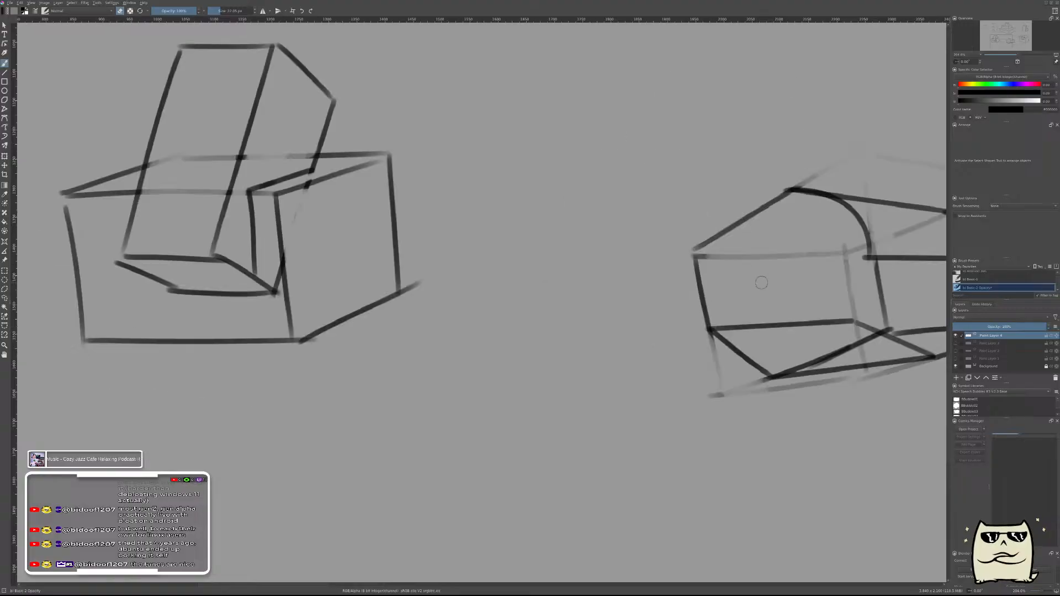
# - Draw a short straight line from the lower end of the intersection line to the first box's near vertical edge
pyautogui.moveTo(620, 303); pyautogui.dragTo(883, 373)
pyautogui.scroll(5, 486, 350)
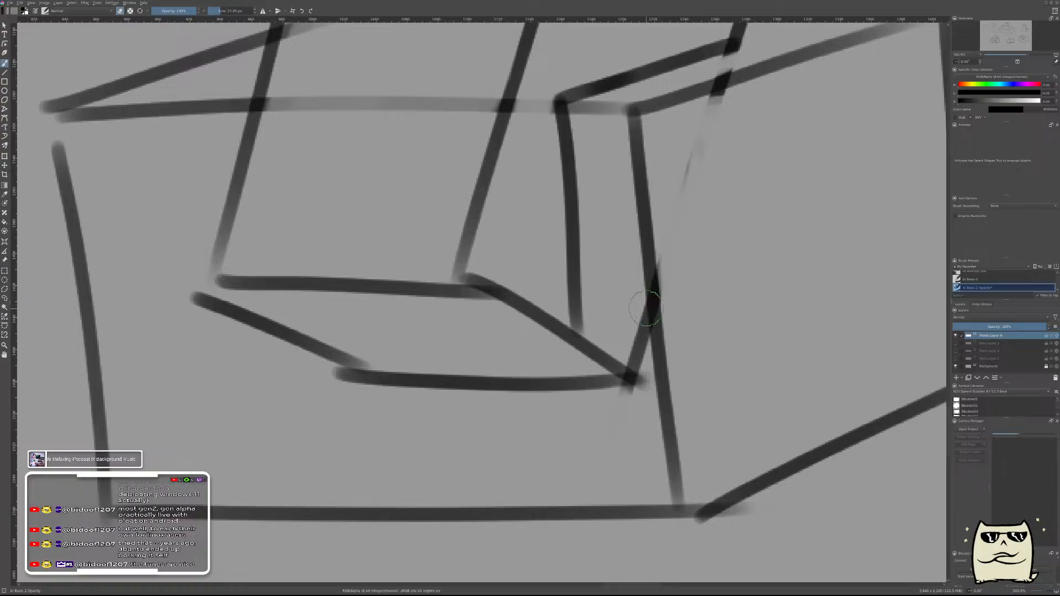
pyautogui.press('[')
pyautogui.press('[')
pyautogui.press('[')
pyautogui.press('[')
pyautogui.press('v')
pyautogui.moveTo(578, 332)
pyautogui.mouseDown()
pyautogui.moveTo(647, 318)
pyautogui.moveTo(649, 299)
pyautogui.moveTo(646, 307)
pyautogui.mouseUp()
pyautogui.moveTo(650, 306); pyautogui.dragTo(652, 306)
pyautogui.press('b')
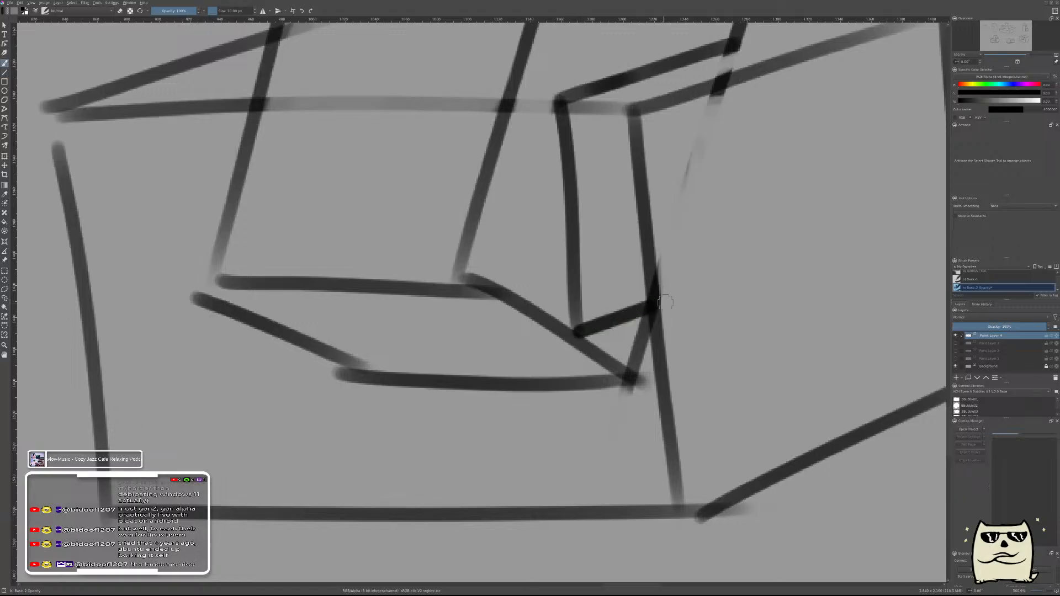
# - Draw a straight horizontal line across the leaning box's underside from the intersection corner to its opposite receding edge
pyautogui.moveTo(705, 336)
pyautogui.mouseDown()
pyautogui.moveTo(685, 370)
pyautogui.moveTo(684, 318)
pyautogui.mouseUp()
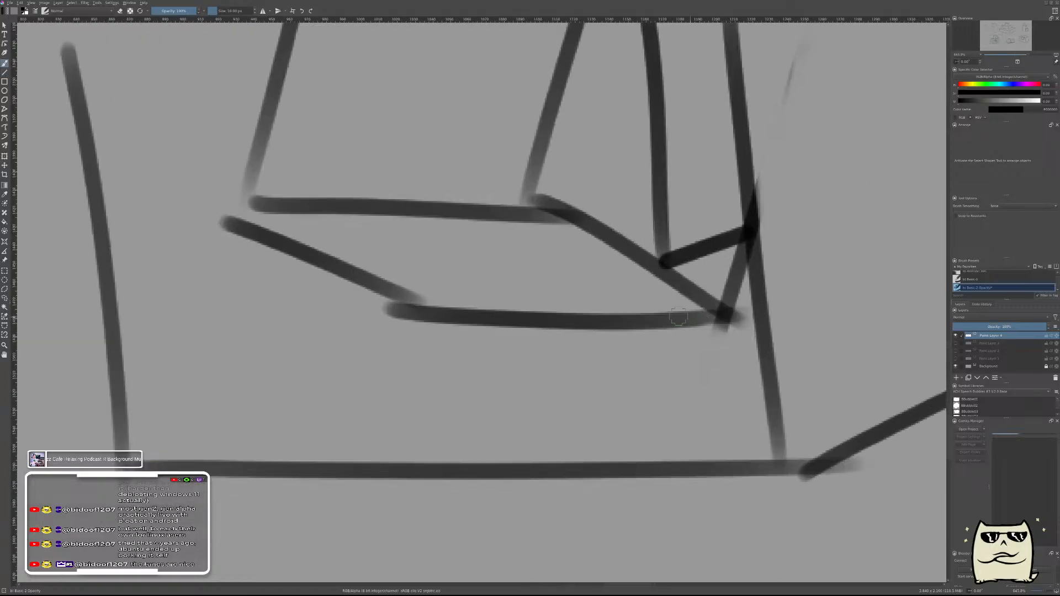
pyautogui.press('v')
pyautogui.moveTo(663, 264)
pyautogui.mouseDown()
pyautogui.moveTo(307, 272)
pyautogui.moveTo(330, 266)
pyautogui.mouseUp()
pyautogui.press('b')
pyautogui.moveTo(517, 315)
pyautogui.mouseDown()
pyautogui.moveTo(662, 349)
pyautogui.moveTo(665, 362)
pyautogui.moveTo(667, 343)
pyautogui.moveTo(711, 331)
pyautogui.moveTo(641, 331)
pyautogui.mouseUp()
# - Fade the edges of the leaning box's underside that extend past the new horizontal line
pyautogui.press('e')
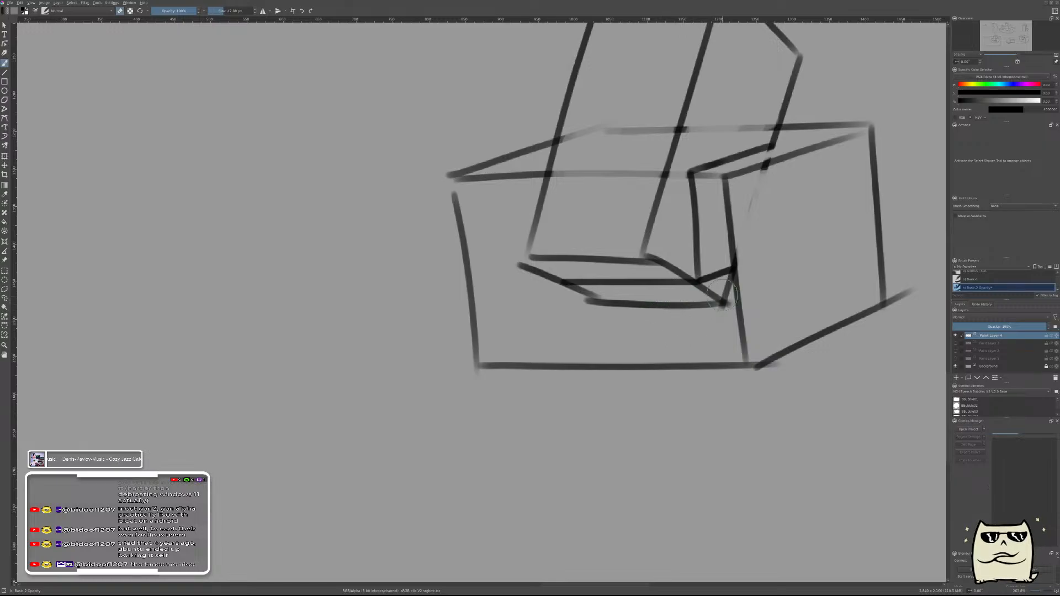
pyautogui.moveTo(731, 284); pyautogui.dragTo(715, 298)
pyautogui.moveTo(630, 303); pyautogui.dragTo(580, 303)
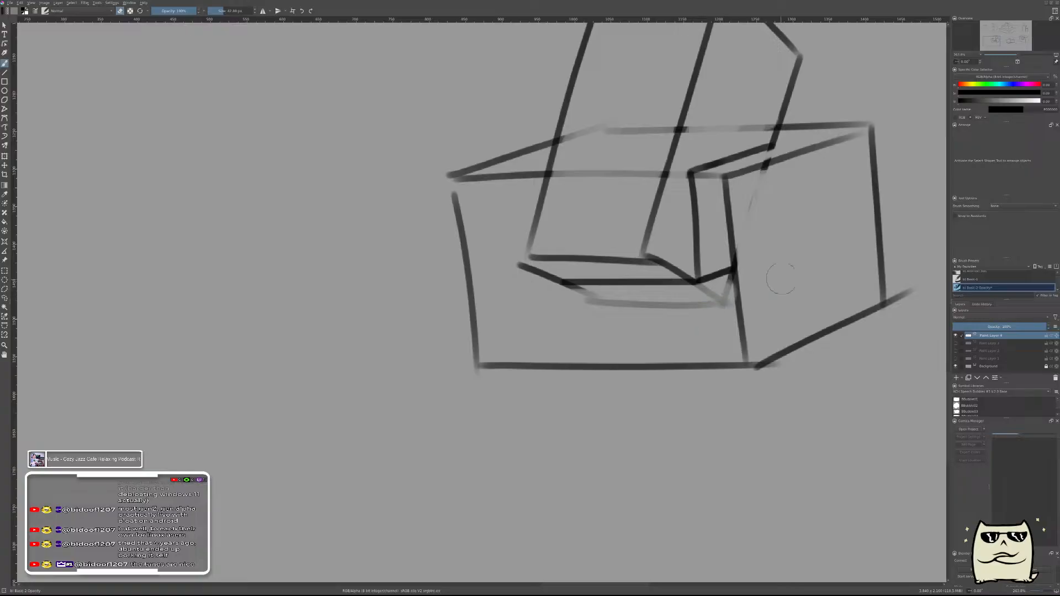
pyautogui.moveTo(811, 267); pyautogui.dragTo(791, 305)
pyautogui.moveTo(878, 222)
pyautogui.mouseDown()
pyautogui.moveTo(796, 291)
pyautogui.moveTo(823, 302)
pyautogui.moveTo(703, 291)
pyautogui.moveTo(659, 320)
pyautogui.mouseUp()
# - Save the drawing, and add a new paint layer with the form-exercise layer hidden
pyautogui.hotkey('ctrl', 's')
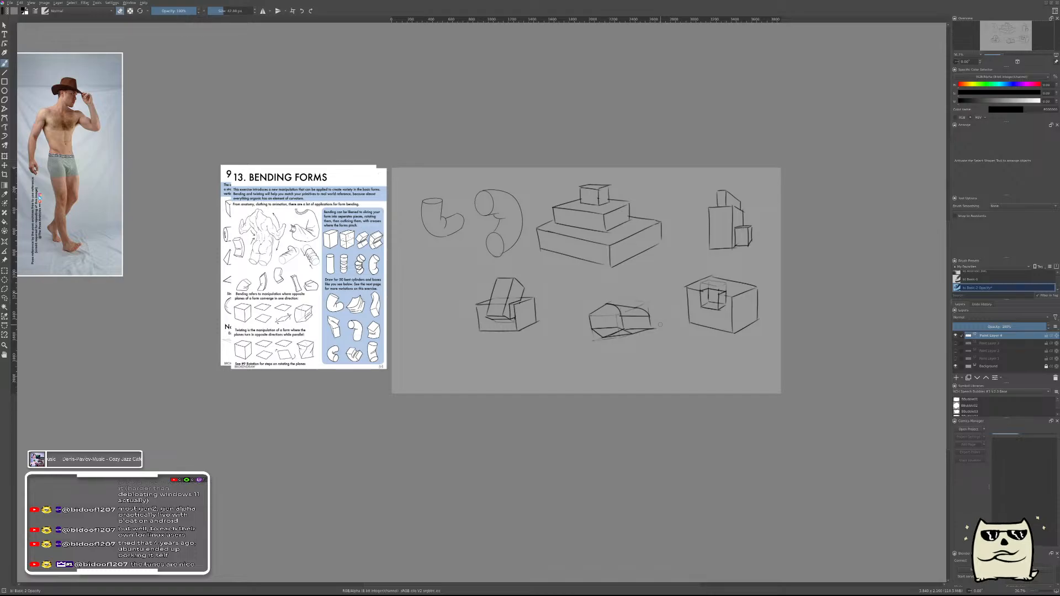
pyautogui.press('Insert')
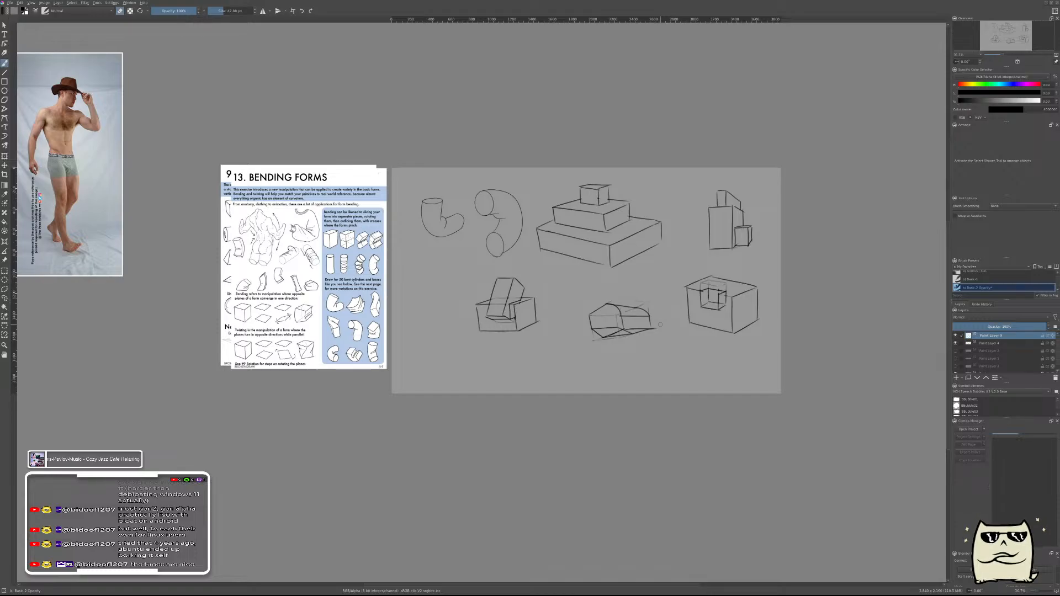
pyautogui.click(956, 342)
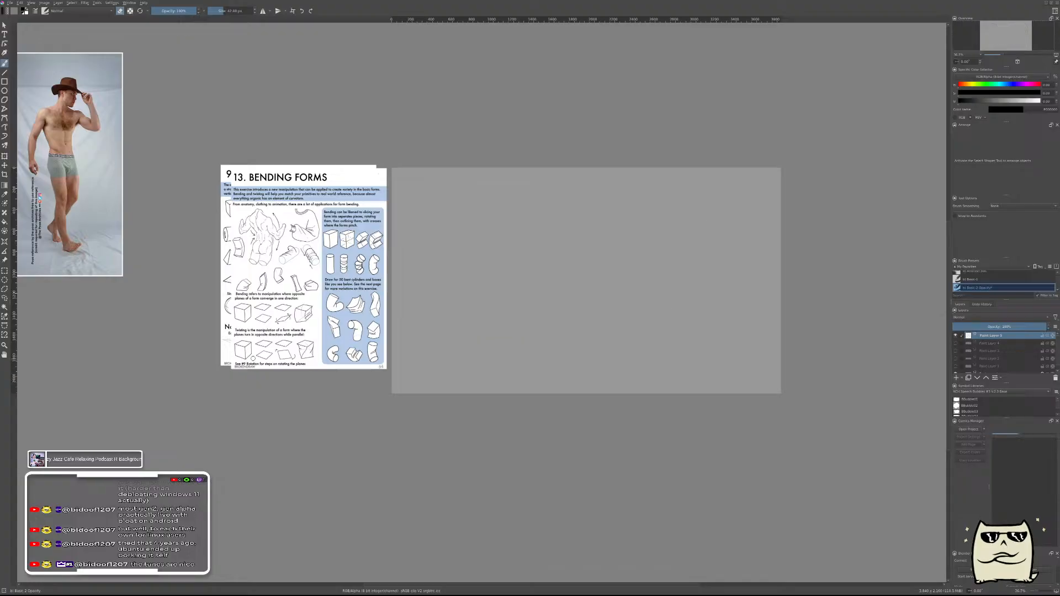
# - Move the Bending Forms and Rotating Forms reference sheets below the canvas
pyautogui.click(4, 260)
pyautogui.moveTo(265, 221); pyautogui.dragTo(87, 374)
pyautogui.moveTo(309, 343); pyautogui.dragTo(734, 544)
pyautogui.moveTo(142, 392); pyautogui.dragTo(565, 503)
# - Place the pair of cowboy-hat pose photos over one side of the canvas and lower their opacity
pyautogui.click(72, 116)
pyautogui.moveTo(72, 115); pyautogui.dragTo(451, 229)
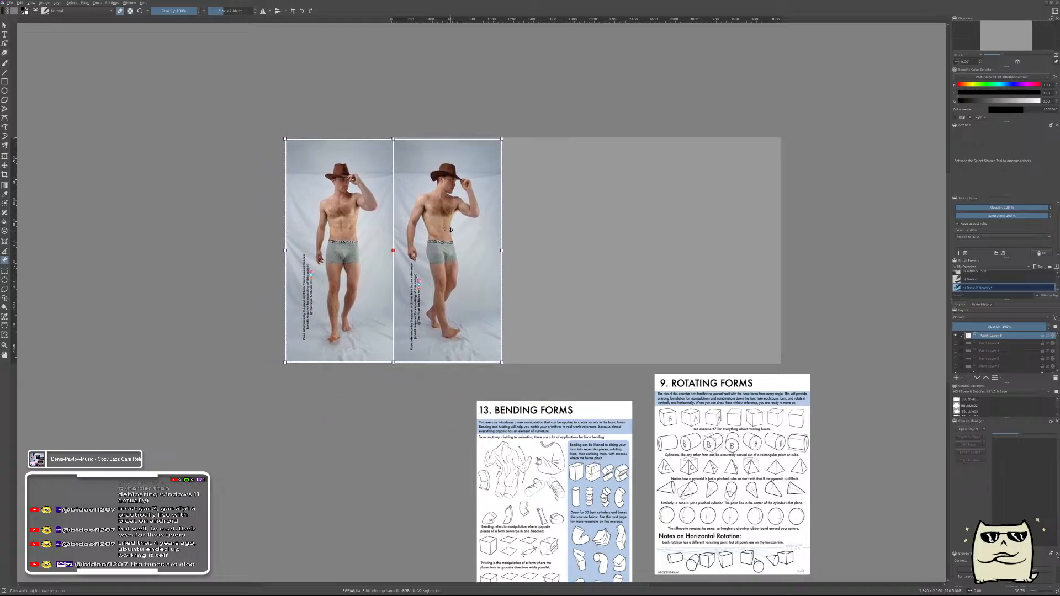
pyautogui.click(1004, 209)
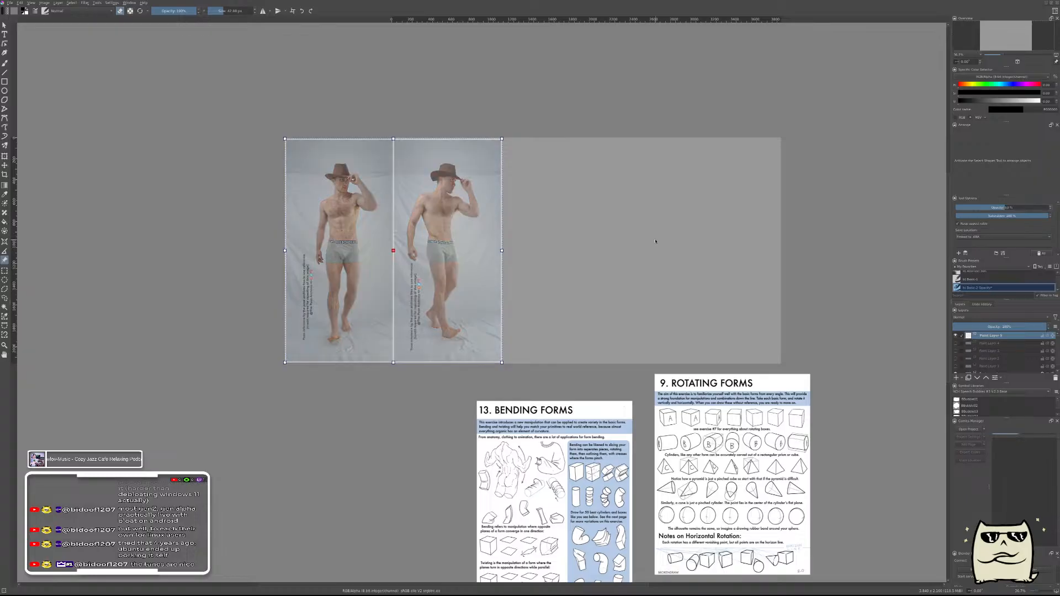
pyautogui.press('b')
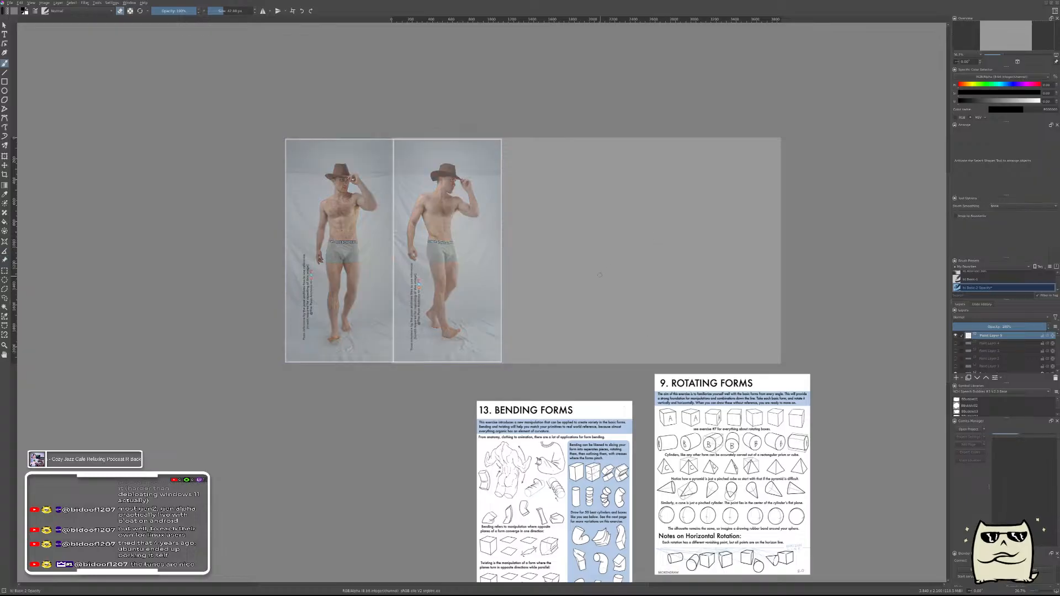
# - Turn off erasing, test the brush with a loose scribble that is undone, and save the file
pyautogui.press('e')
pyautogui.moveTo(591, 259)
pyautogui.mouseDown()
pyautogui.moveTo(630, 209)
pyautogui.moveTo(687, 168)
pyautogui.mouseUp()
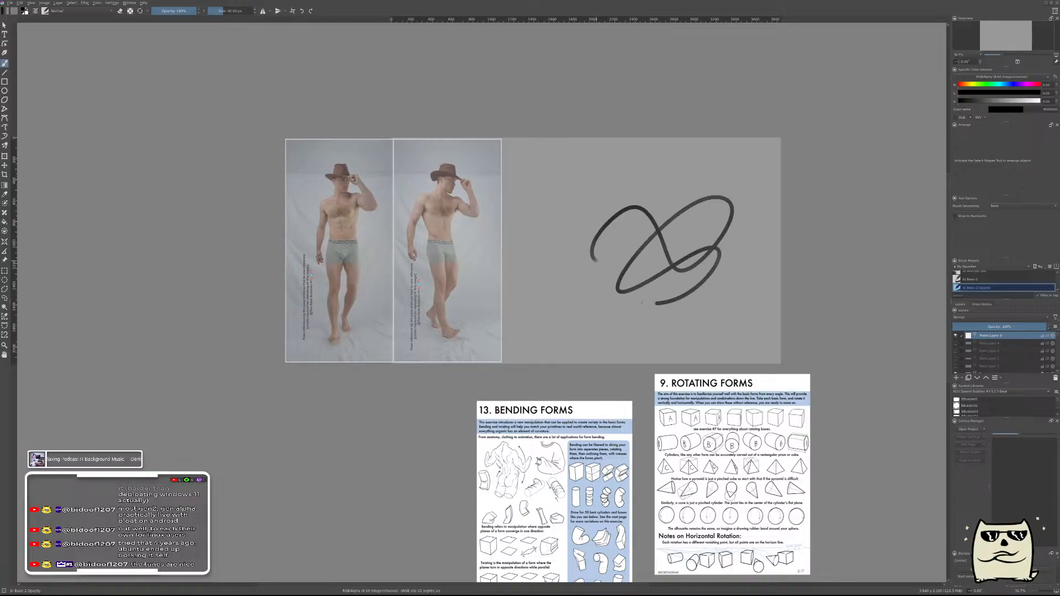
pyautogui.hotkey('ctrl', 'z')
pyautogui.hotkey('ctrl', 's')
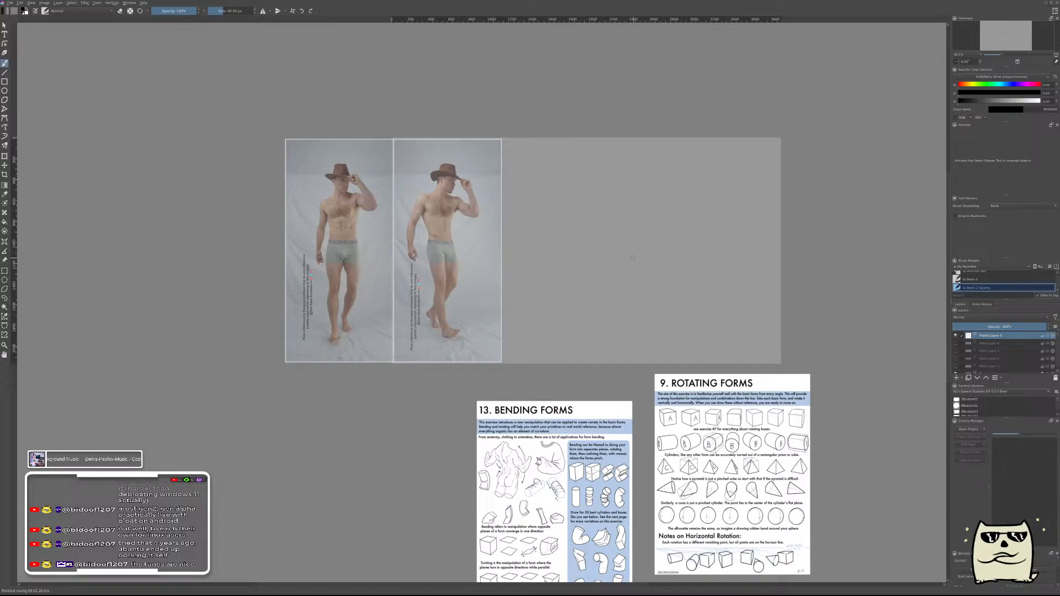
# - Draw a small circle for the head in the blank area beside the pose photos with a smaller brush, undoing rejected strokes
pyautogui.moveTo(627, 247); pyautogui.dragTo(704, 341)
pyautogui.moveTo(604, 274)
pyautogui.mouseDown()
pyautogui.moveTo(648, 238)
pyautogui.moveTo(639, 329)
pyautogui.moveTo(693, 202)
pyautogui.moveTo(694, 234)
pyautogui.mouseUp()
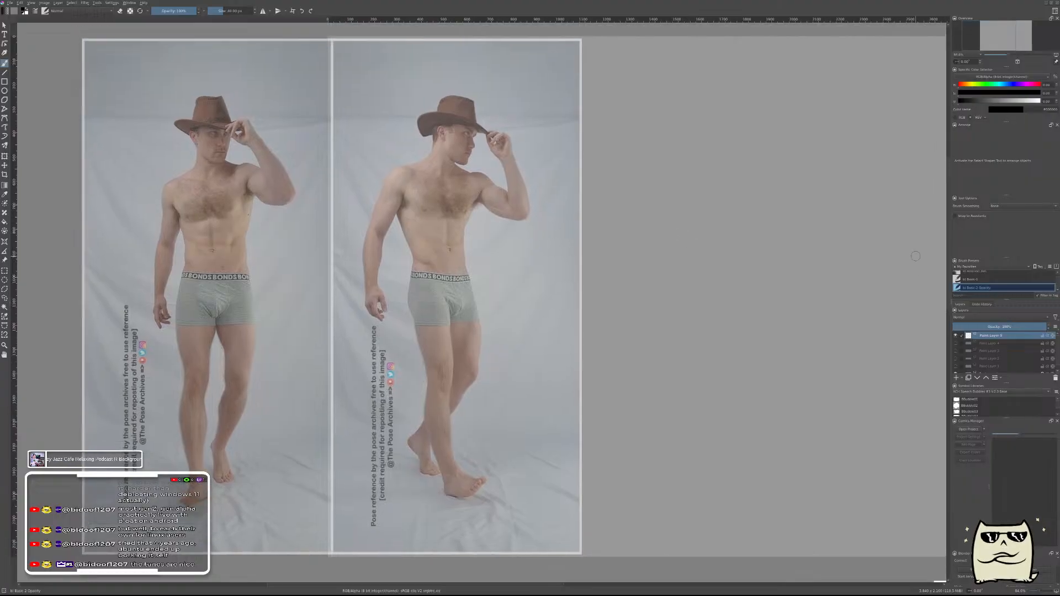
pyautogui.press('[')
pyautogui.press('[')
pyautogui.moveTo(690, 242); pyautogui.dragTo(600, 256)
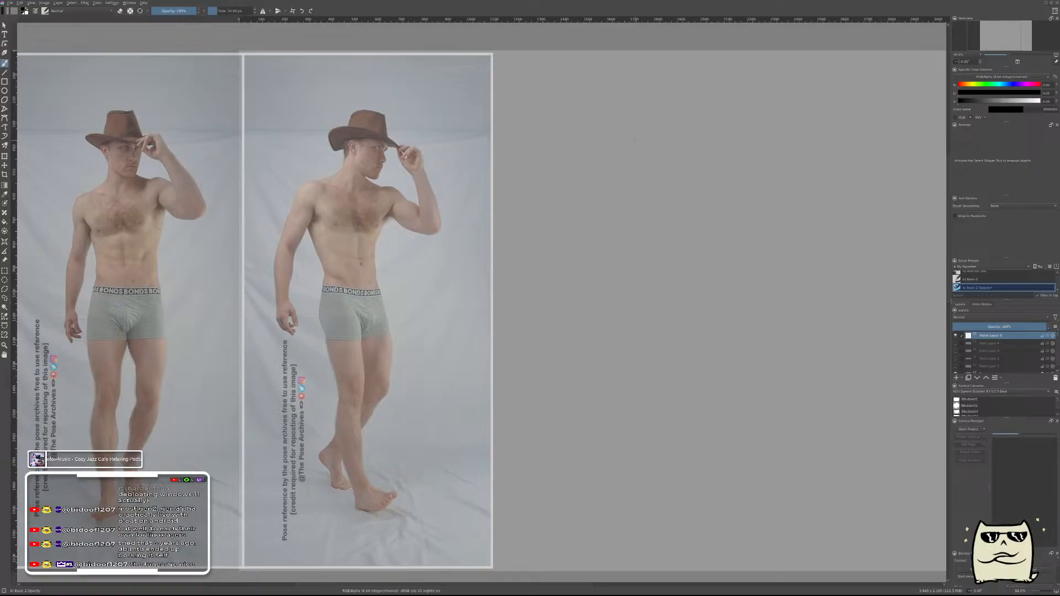
pyautogui.moveTo(670, 158)
pyautogui.mouseDown()
pyautogui.moveTo(609, 150)
pyautogui.moveTo(637, 172)
pyautogui.moveTo(621, 155)
pyautogui.moveTo(655, 159)
pyautogui.moveTo(633, 127)
pyautogui.moveTo(621, 145)
pyautogui.moveTo(467, 172)
pyautogui.moveTo(366, 151)
pyautogui.moveTo(654, 151)
pyautogui.mouseUp()
pyautogui.hotkey('ctrl', 'z')
pyautogui.hotkey('ctrl', 'z')
pyautogui.hotkey('ctrl', 'z')
pyautogui.hotkey('ctrl', 'z')
pyautogui.press('t')
pyautogui.press('b')
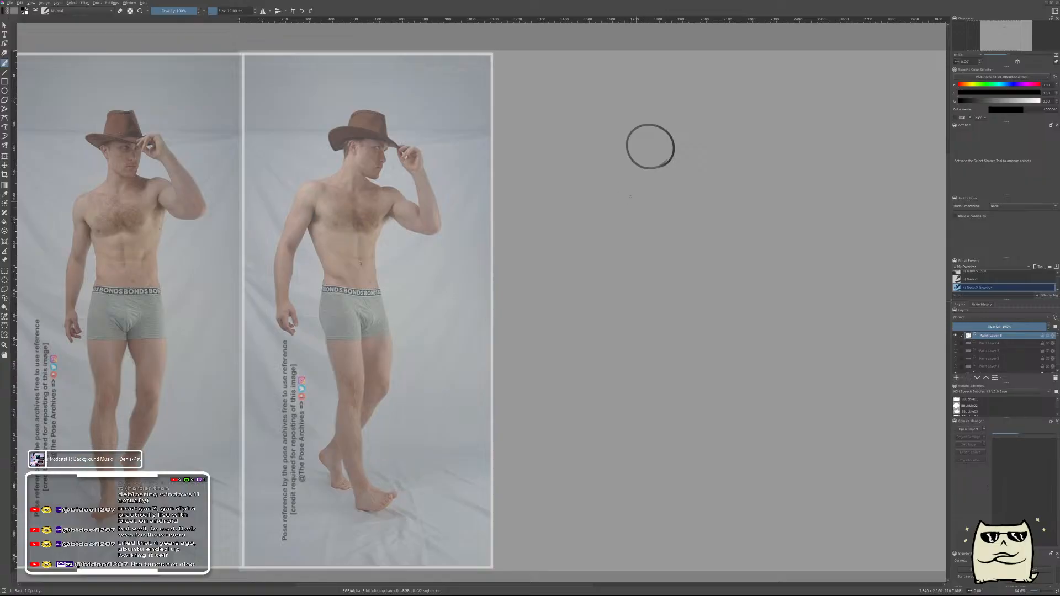
# - Sketch the tilted rectangular front face of the ribcage box below the head circle
pyautogui.moveTo(618, 193)
pyautogui.mouseDown()
pyautogui.moveTo(658, 187)
pyautogui.moveTo(701, 246)
pyautogui.mouseUp()
pyautogui.hotkey('ctrl', 'z')
pyautogui.hotkey('ctrl', 'z')
pyautogui.moveTo(639, 188)
pyautogui.mouseDown()
pyautogui.moveTo(655, 250)
pyautogui.moveTo(712, 247)
pyautogui.mouseUp()
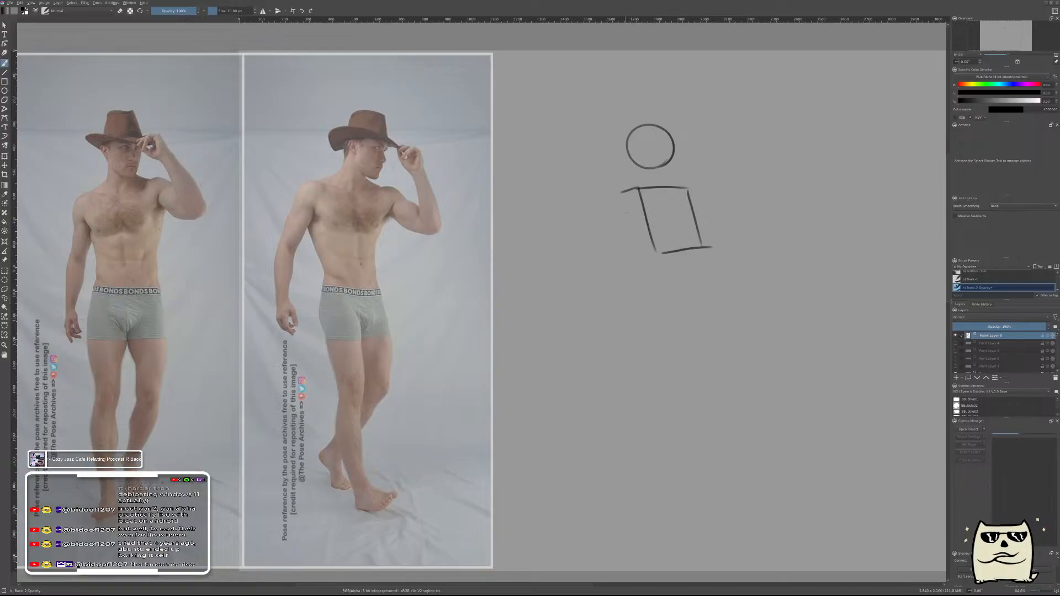
# - Add the ribcage box's narrow side plane and compare the sketch against the second reference photo, undoing the temporary move
pyautogui.moveTo(622, 194)
pyautogui.mouseDown()
pyautogui.moveTo(645, 261)
pyautogui.moveTo(661, 253)
pyautogui.moveTo(378, 239)
pyautogui.moveTo(413, 236)
pyautogui.mouseUp()
pyautogui.press('t')
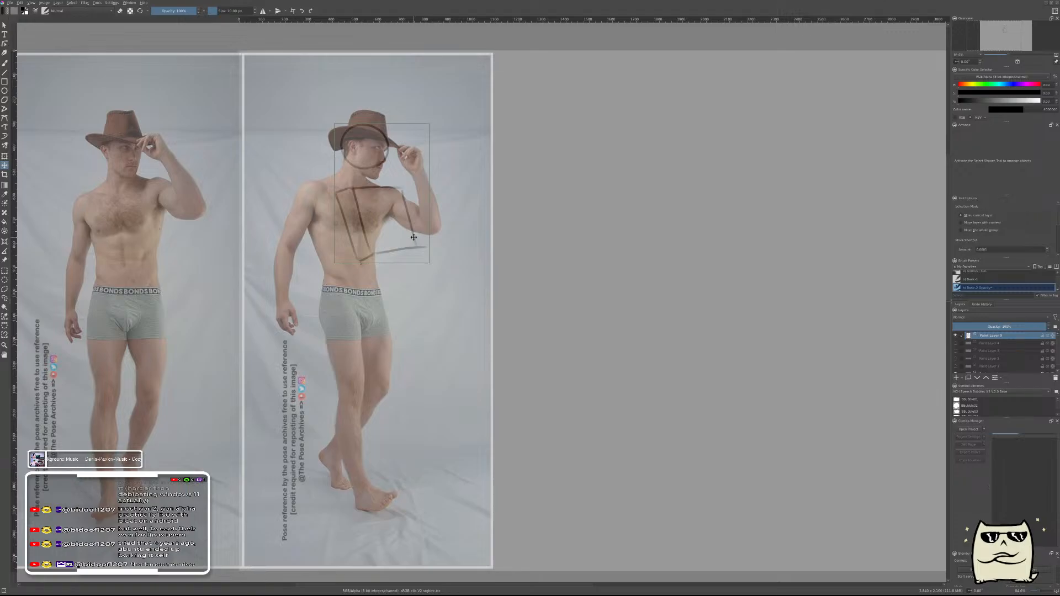
pyautogui.hotkey('ctrl', 'z')
# - Lasso the ribcage box, shift it slightly left beneath the head, and draw the plane closing its underside
pyautogui.press('l')
pyautogui.moveTo(625, 269)
pyautogui.mouseDown()
pyautogui.moveTo(599, 184)
pyautogui.moveTo(722, 182)
pyautogui.moveTo(685, 285)
pyautogui.mouseUp()
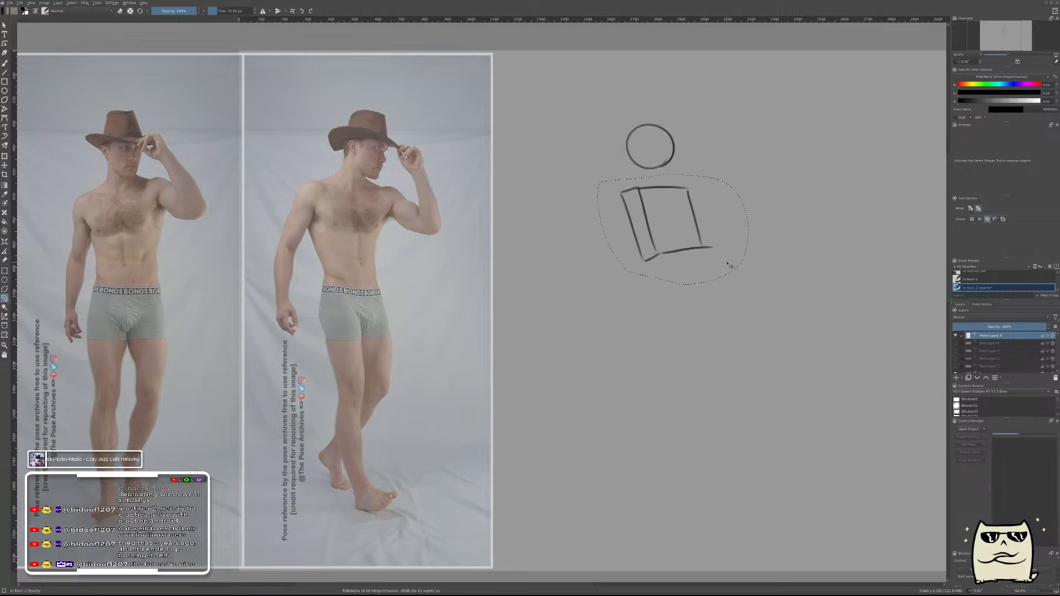
pyautogui.hotkey('ctrl', 't')
pyautogui.moveTo(687, 225); pyautogui.dragTo(664, 227)
pyautogui.press('b')
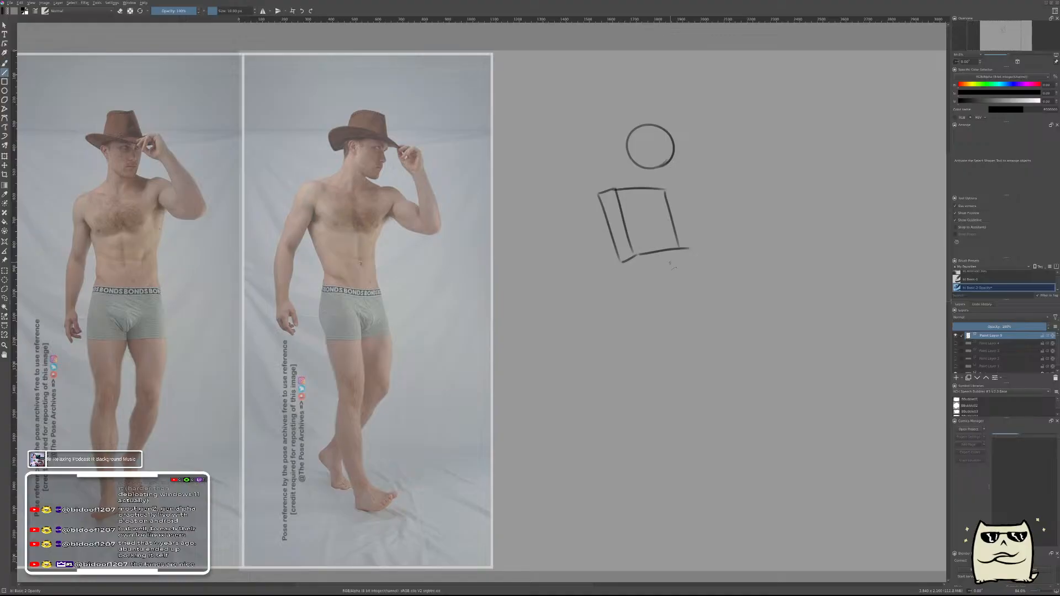
pyautogui.moveTo(680, 248)
pyautogui.mouseDown()
pyautogui.moveTo(626, 263)
pyautogui.moveTo(680, 250)
pyautogui.mouseUp()
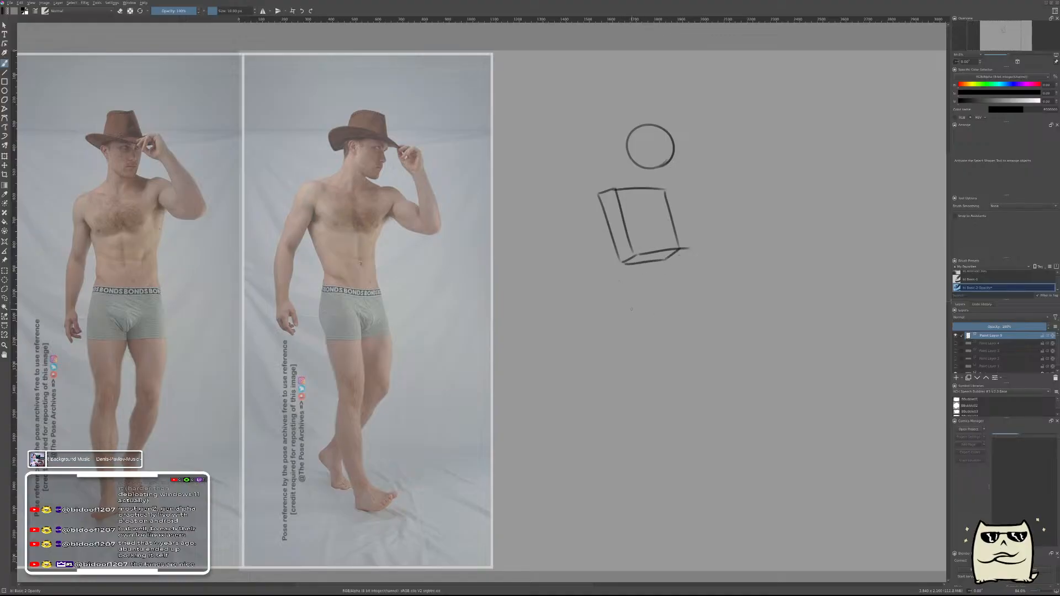
# - Sketch the top face of the pelvis box as a tilted parallelogram below the ribcage, undoing stray strokes
pyautogui.moveTo(617, 291); pyautogui.dragTo(633, 307)
pyautogui.hotkey('ctrl', 'z')
pyautogui.moveTo(641, 295)
pyautogui.mouseDown()
pyautogui.moveTo(667, 285)
pyautogui.moveTo(665, 274)
pyautogui.moveTo(683, 283)
pyautogui.moveTo(624, 296)
pyautogui.moveTo(688, 284)
pyautogui.mouseUp()
pyautogui.hotkey('ctrl', 'z')
# - Lay the sketch over the second reference photo to compare proportions, and undo the move
pyautogui.press('t')
pyautogui.moveTo(590, 290); pyautogui.dragTo(310, 289)
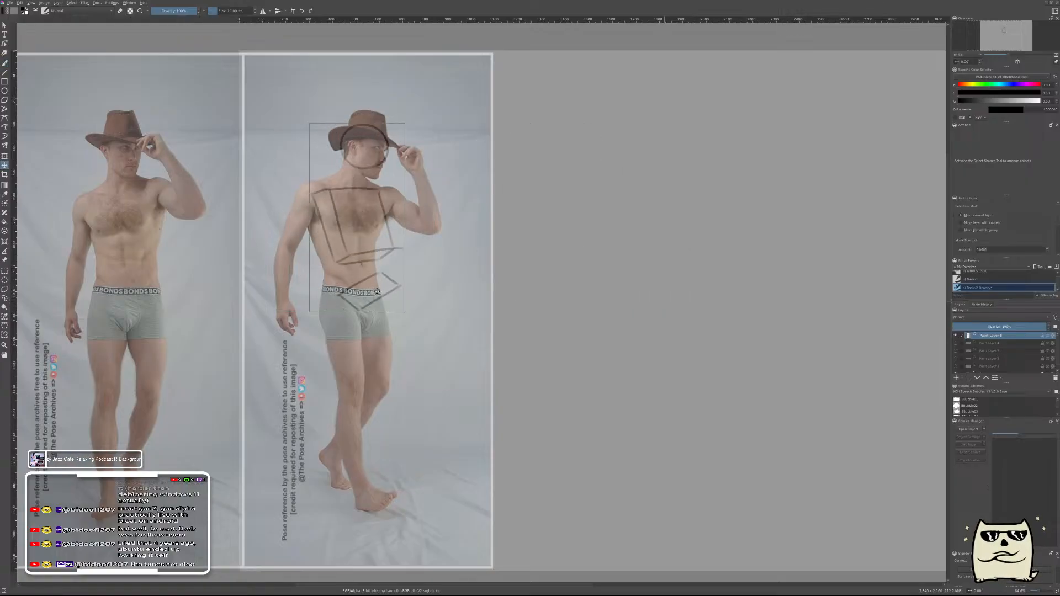
pyautogui.moveTo(375, 299); pyautogui.dragTo(373, 298)
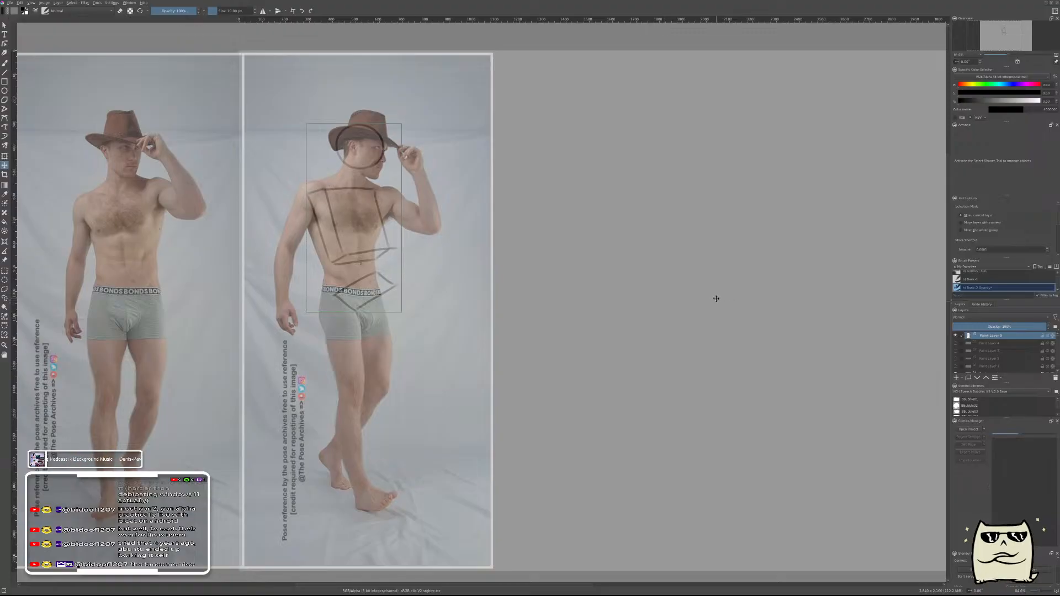
pyautogui.hotkey('ctrl', 'z')
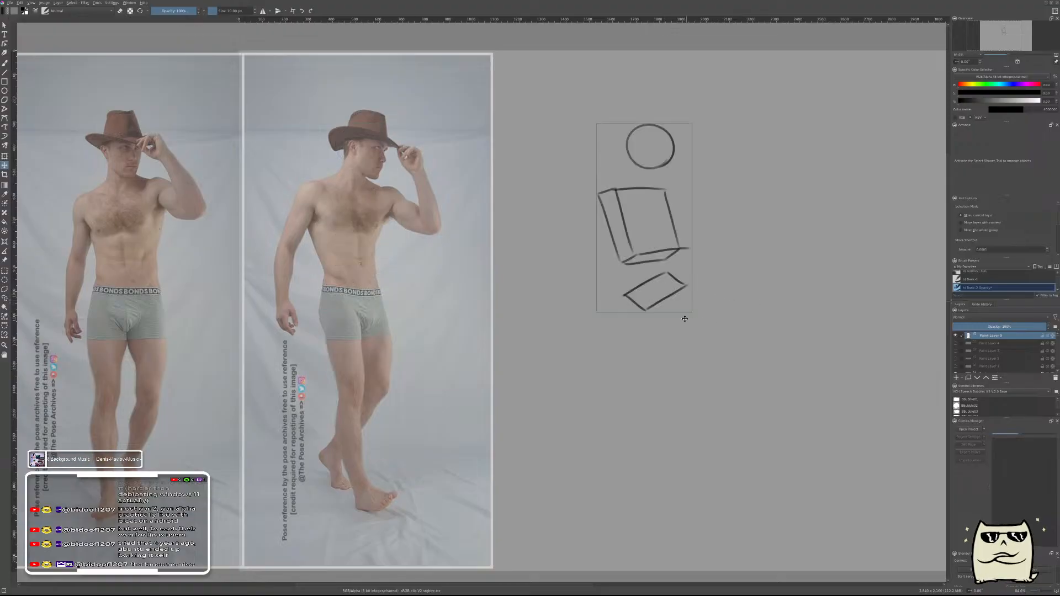
# - Draw the side and front planes of the pelvis box down from its top face
pyautogui.press('b')
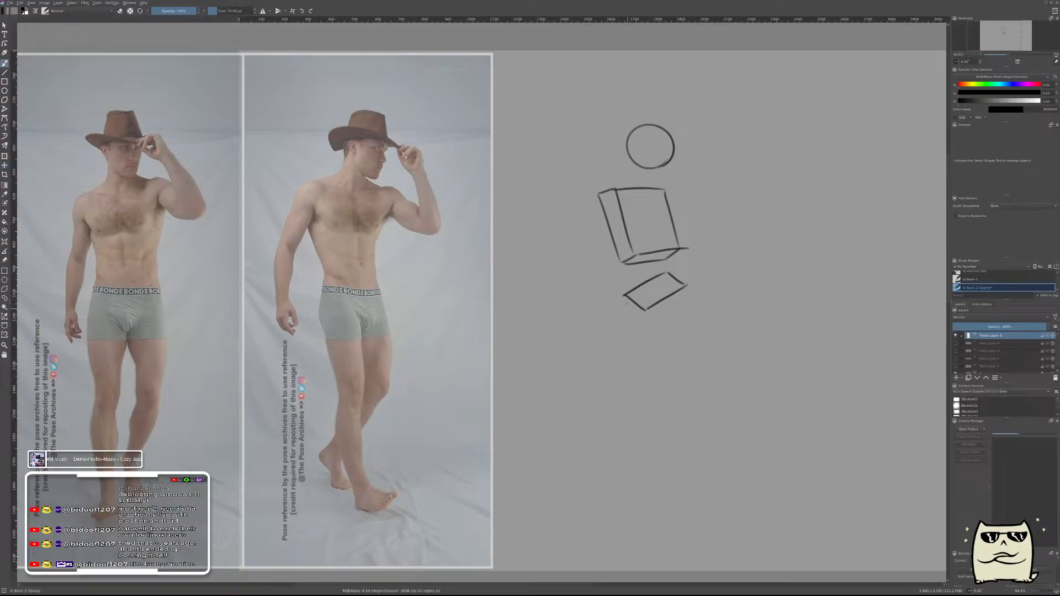
pyautogui.moveTo(645, 312); pyautogui.dragTo(631, 337)
pyautogui.moveTo(626, 299)
pyautogui.mouseDown()
pyautogui.moveTo(617, 320)
pyautogui.moveTo(633, 335)
pyautogui.mouseUp()
pyautogui.moveTo(685, 289); pyautogui.dragTo(637, 334)
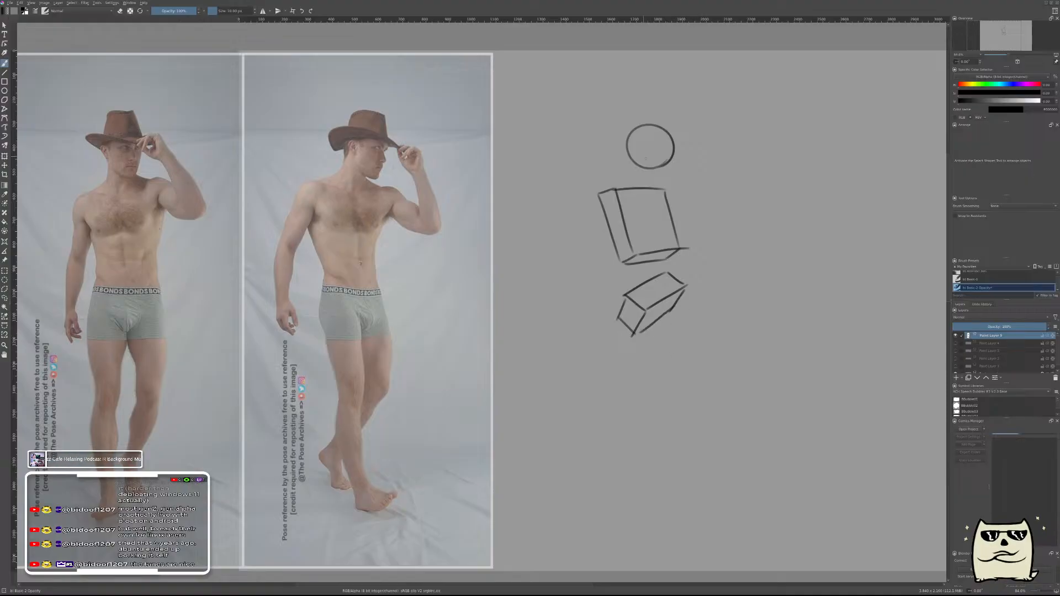
# - Add the jaw wedge, an inner oval on the head circle, and the neck lines reaching the ribcage
pyautogui.moveTo(675, 145)
pyautogui.mouseDown()
pyautogui.moveTo(671, 185)
pyautogui.moveTo(651, 170)
pyautogui.moveTo(674, 185)
pyautogui.mouseUp()
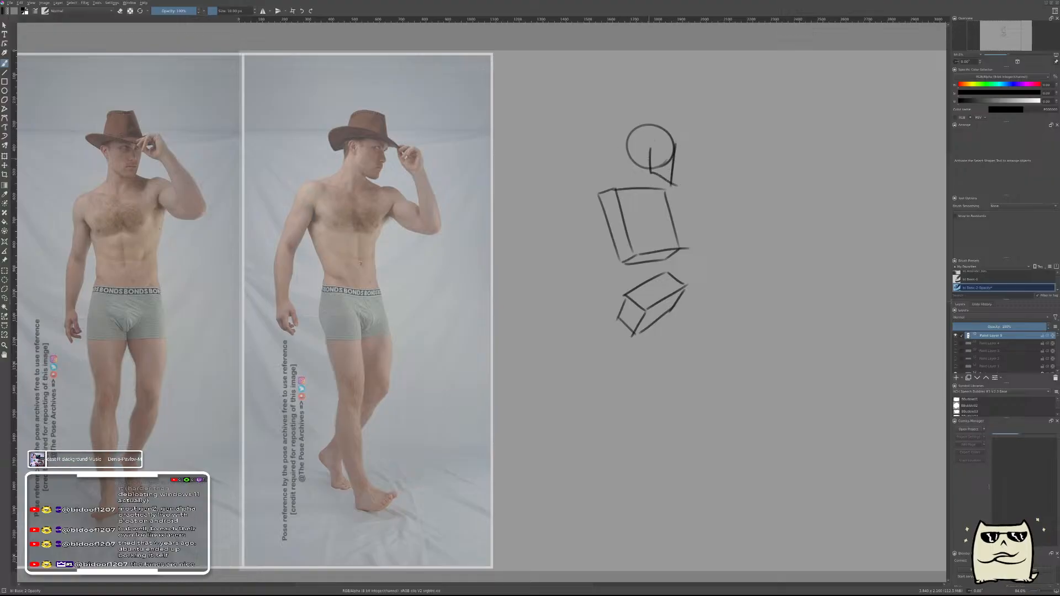
pyautogui.moveTo(656, 132)
pyautogui.mouseDown()
pyautogui.moveTo(625, 161)
pyautogui.moveTo(650, 160)
pyautogui.moveTo(629, 135)
pyautogui.moveTo(659, 158)
pyautogui.moveTo(630, 144)
pyautogui.moveTo(626, 188)
pyautogui.mouseUp()
pyautogui.hotkey('ctrl', 'z')
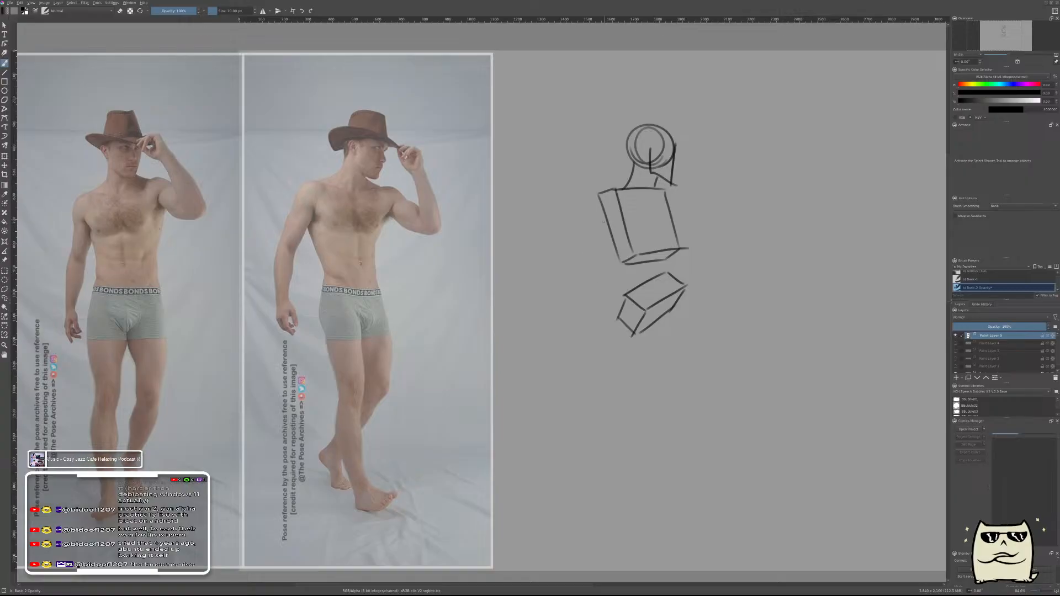
# - Create a new paint layer and draw the shoulder circle on the ribcage's upper left corner
pyautogui.press('Insert')
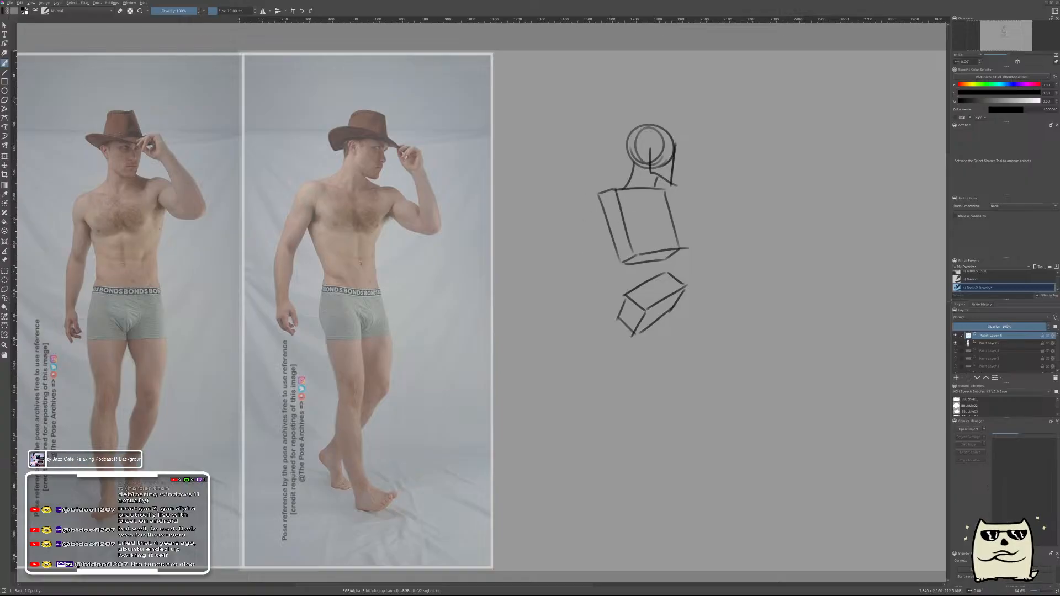
pyautogui.hotkey('ctrl', 'z')
pyautogui.moveTo(617, 191); pyautogui.dragTo(619, 208)
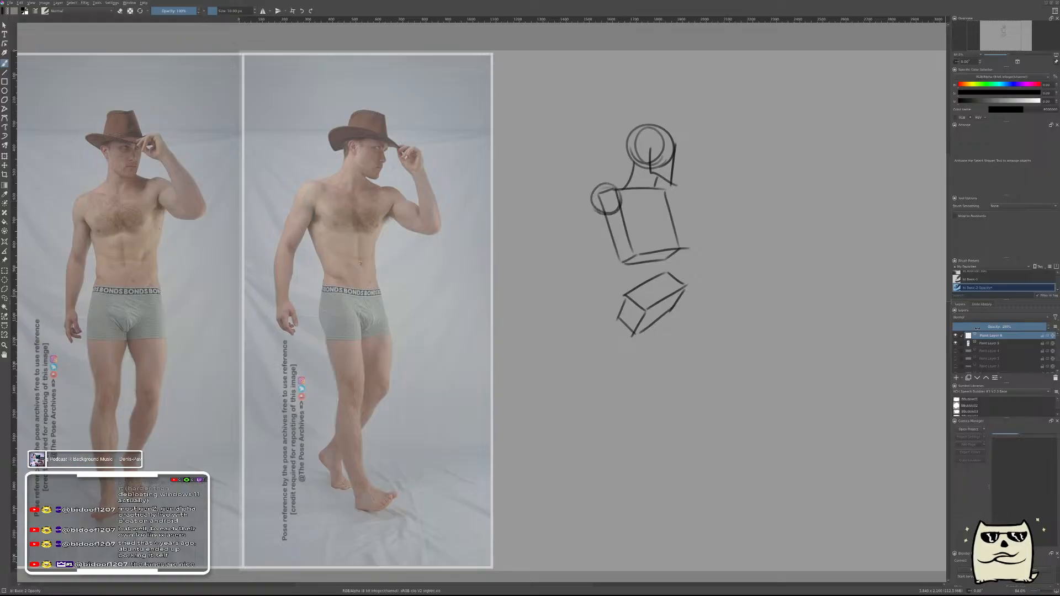
# - Erase the ribcage lines inside the shoulder circle on the layer below, and return to the upper layer
pyautogui.press('pagedown')
pyautogui.press('e')
pyautogui.moveTo(605, 190); pyautogui.dragTo(605, 213)
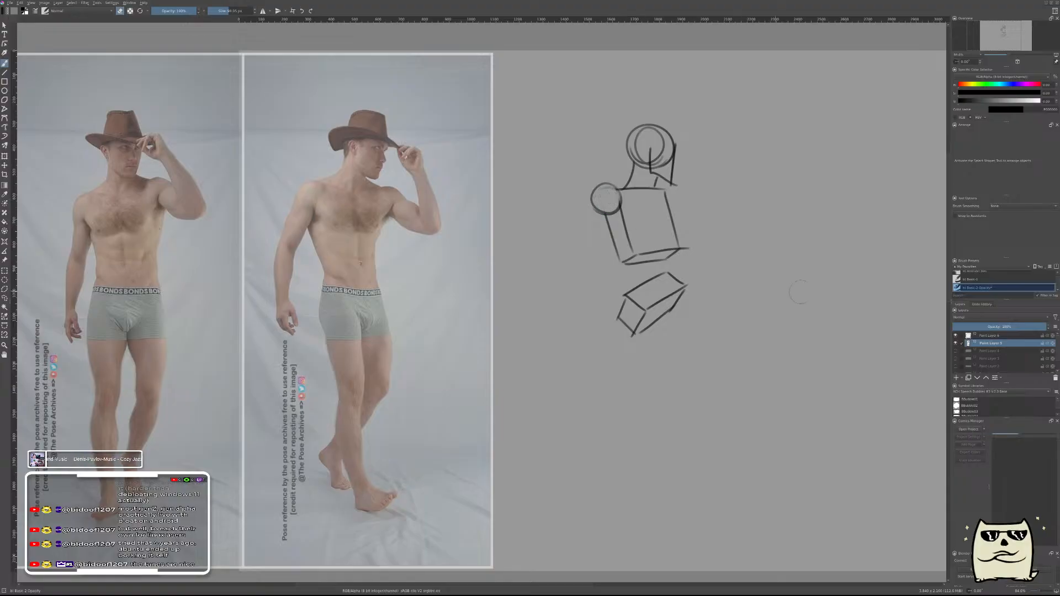
pyautogui.press('e')
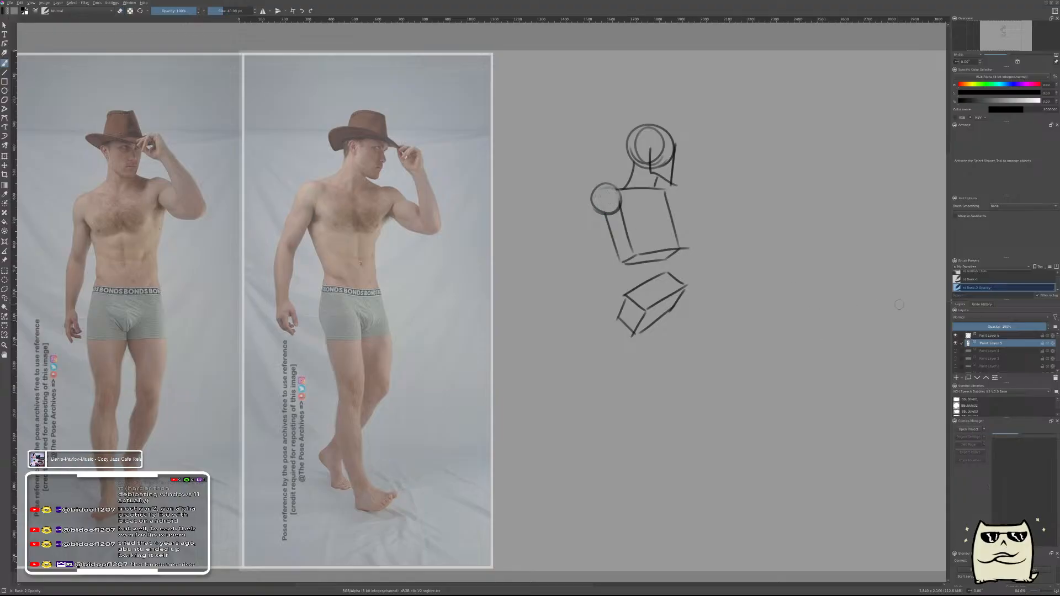
pyautogui.click(1003, 337)
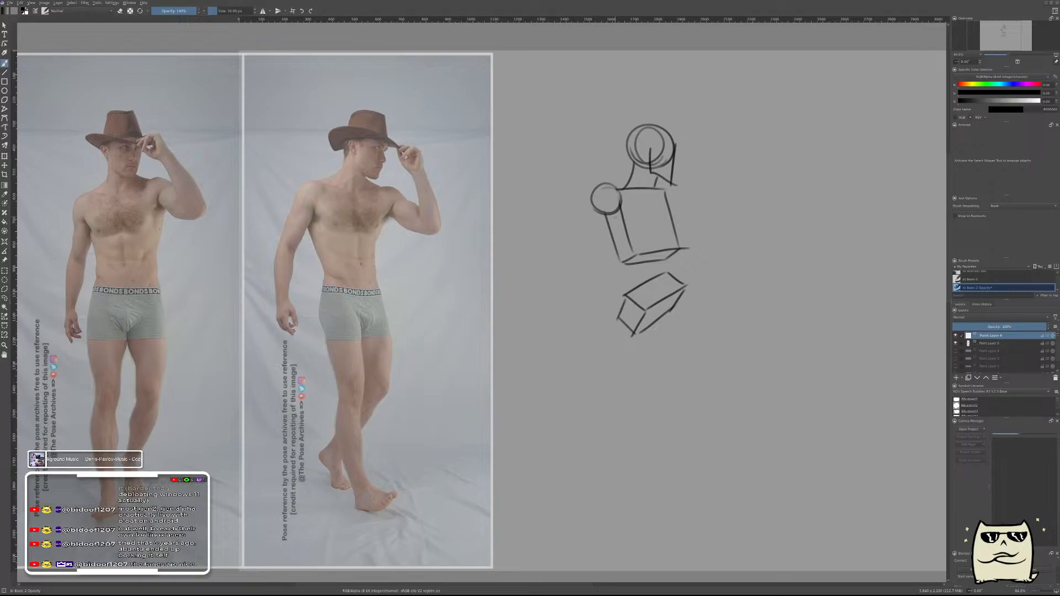
# - Draw the tapered upper arm cylinder hanging from the shoulder circle, redoing its outline until the angle fits
pyautogui.moveTo(585, 191)
pyautogui.mouseDown()
pyautogui.moveTo(613, 217)
pyautogui.moveTo(579, 268)
pyautogui.mouseUp()
pyautogui.hotkey('ctrl', 'z')
pyautogui.hotkey('ctrl', 'z')
pyautogui.moveTo(587, 198); pyautogui.dragTo(579, 270)
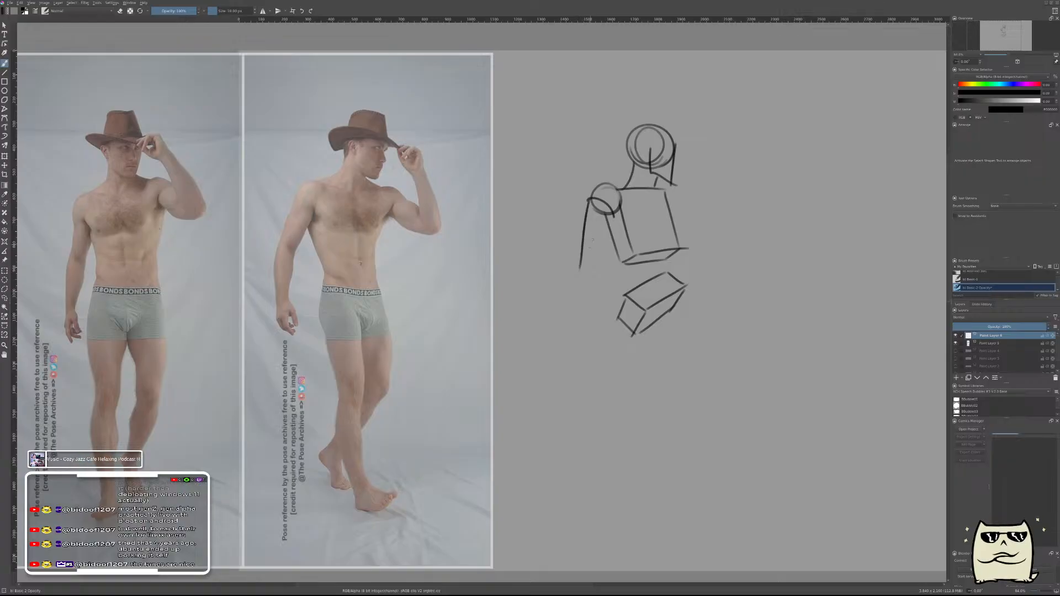
pyautogui.hotkey('ctrl', 'z')
pyautogui.moveTo(586, 203); pyautogui.dragTo(570, 248)
pyautogui.hotkey('ctrl', 'z')
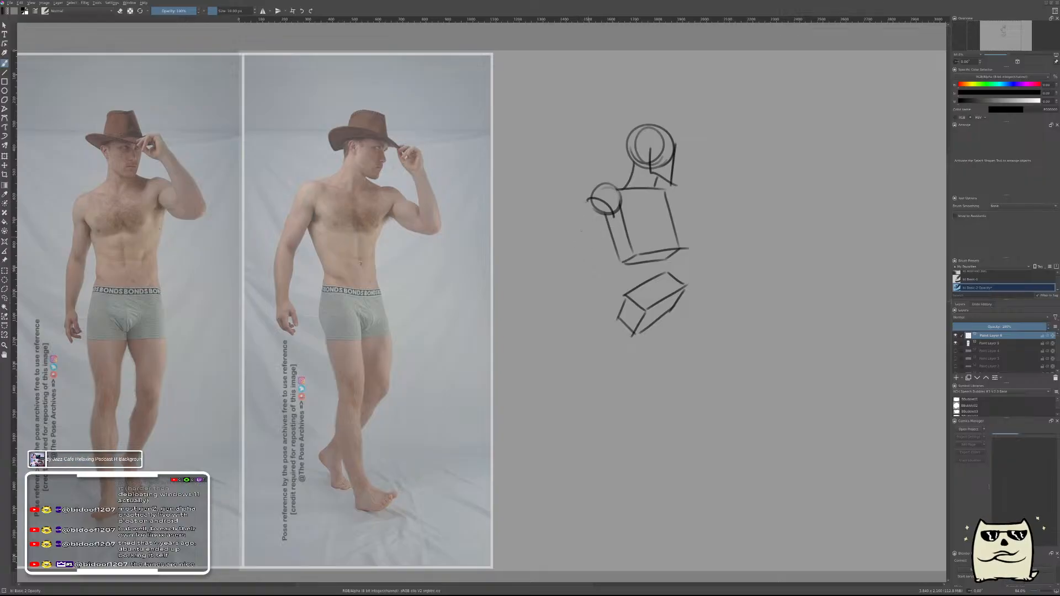
pyautogui.moveTo(587, 200); pyautogui.dragTo(568, 269)
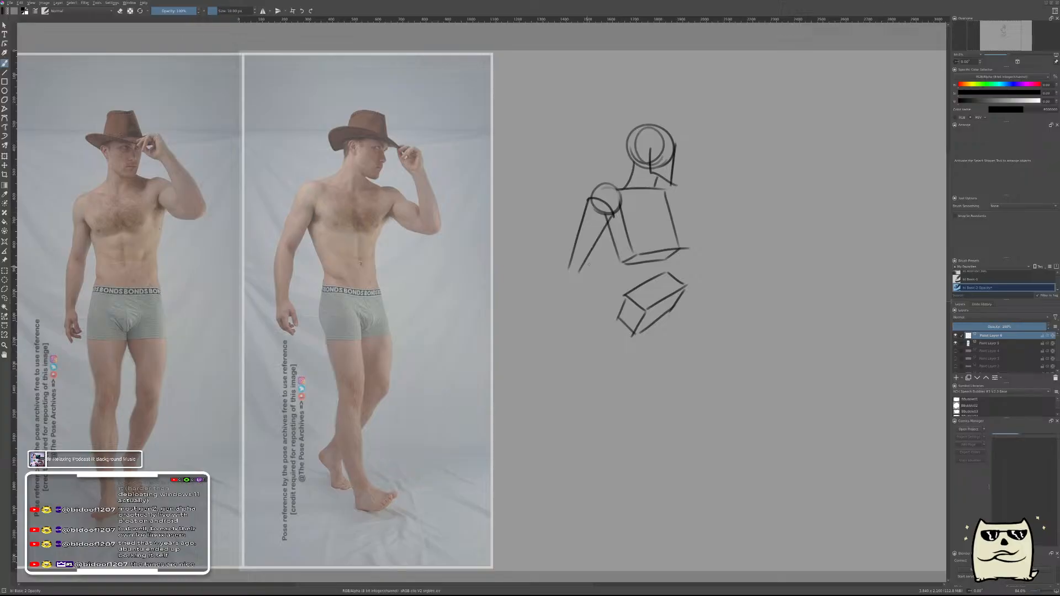
pyautogui.moveTo(612, 215); pyautogui.dragTo(587, 270)
pyautogui.hotkey('ctrl', 'z')
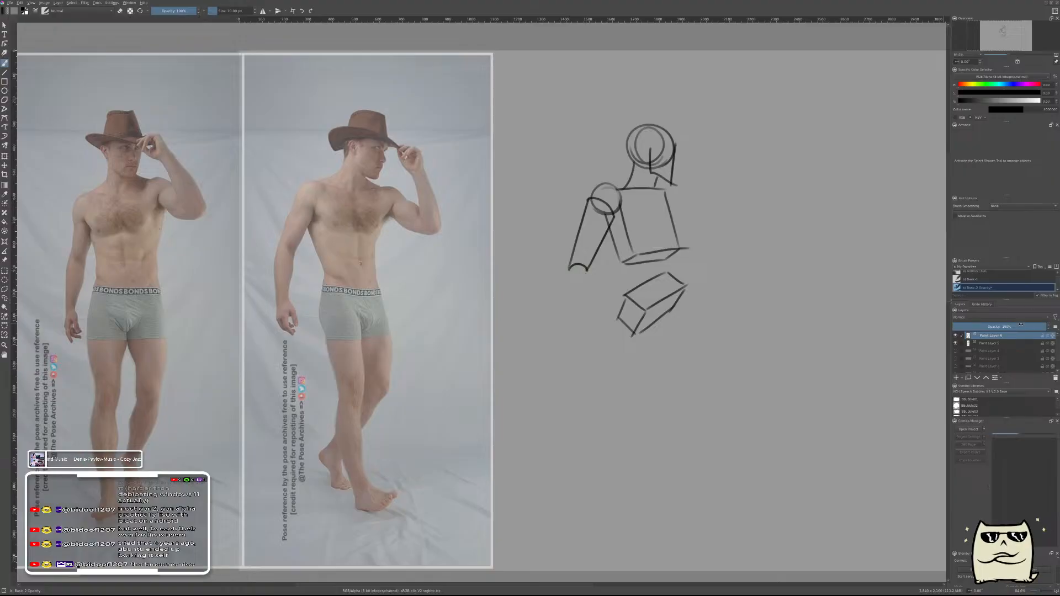
# - Erase the shoulder circle lines overlapped by the upper arm and merge the arm layer into the sketch
pyautogui.click(990, 343)
pyautogui.click(973, 278)
pyautogui.press('e')
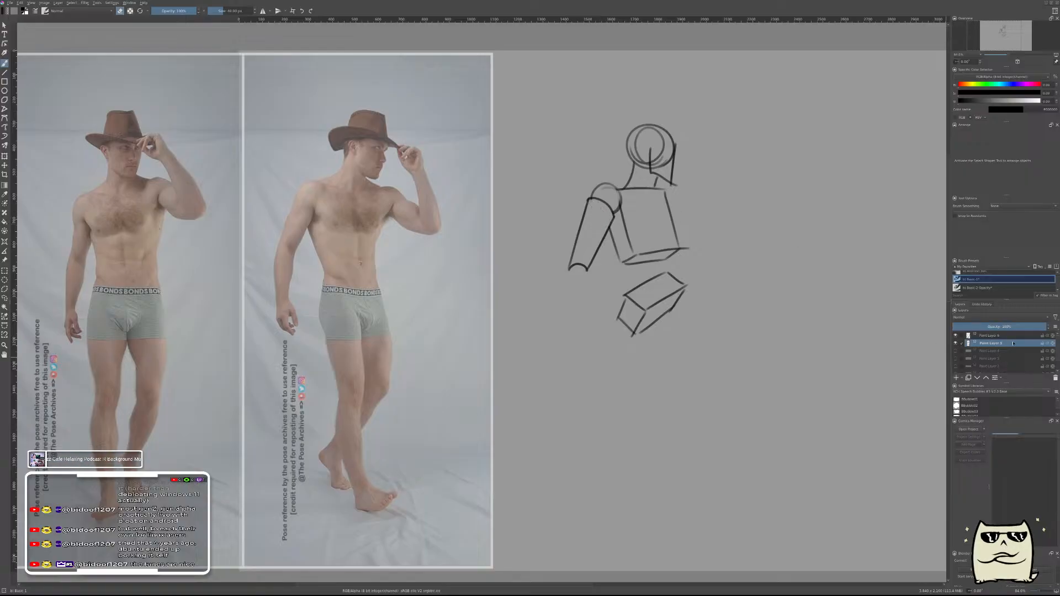
pyautogui.hotkey('shift', 'Delete')
pyautogui.click(982, 288)
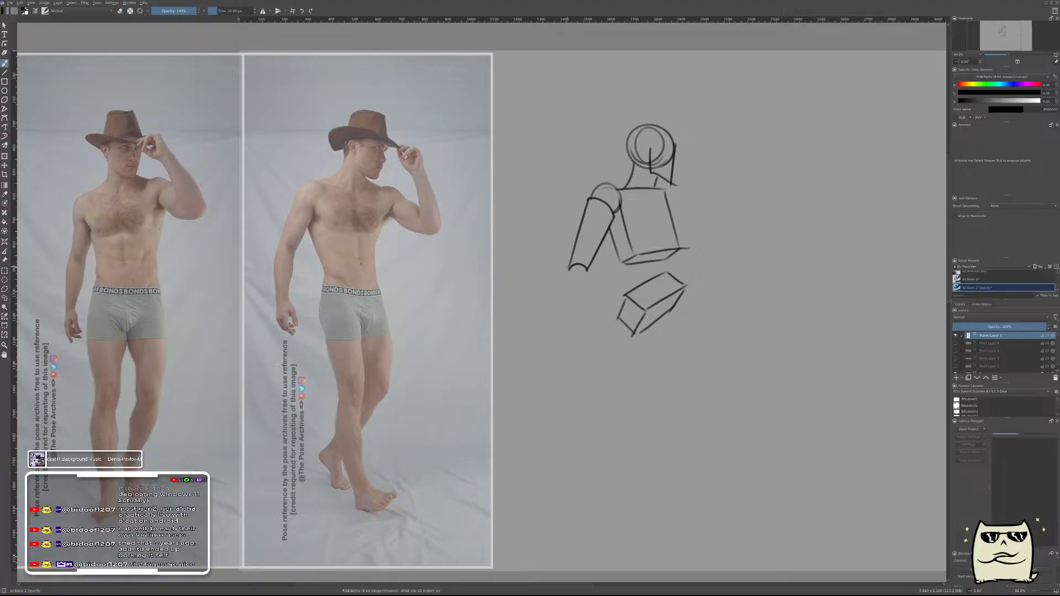
# - Create a new paint layer and draw the elbow circle at the lower end of the upper arm
pyautogui.press('Insert')
pyautogui.moveTo(578, 263)
pyautogui.mouseDown()
pyautogui.moveTo(584, 276)
pyautogui.moveTo(576, 275)
pyautogui.moveTo(586, 265)
pyautogui.moveTo(569, 273)
pyautogui.moveTo(596, 301)
pyautogui.mouseUp()
pyautogui.hotkey('ctrl', 'z')
pyautogui.press('t')
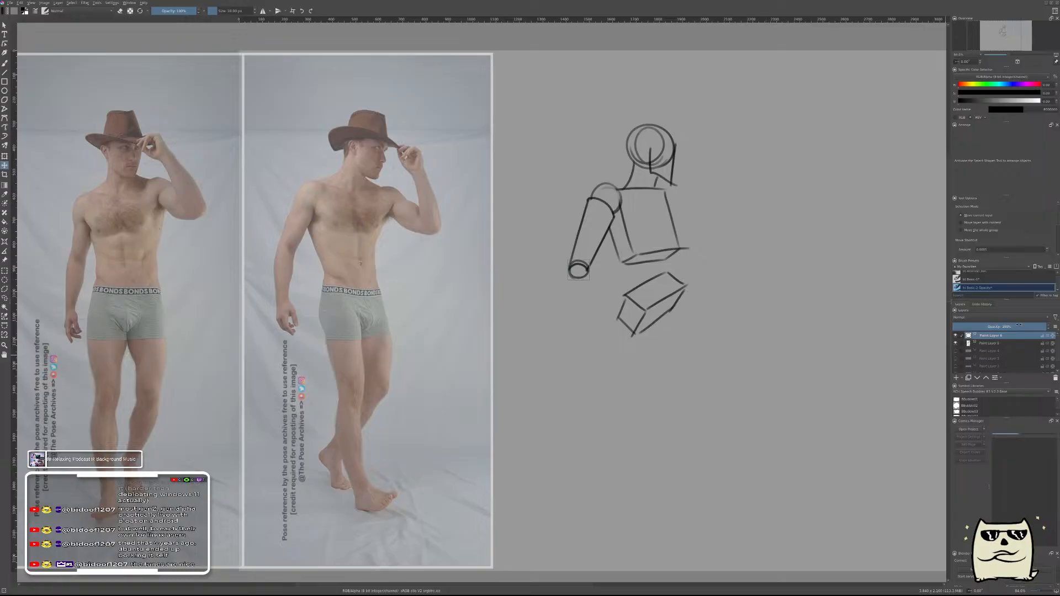
# - Erase the upper arm's end line inside the elbow circle, merge the elbow layer down, and add a fresh layer
pyautogui.click(982, 279)
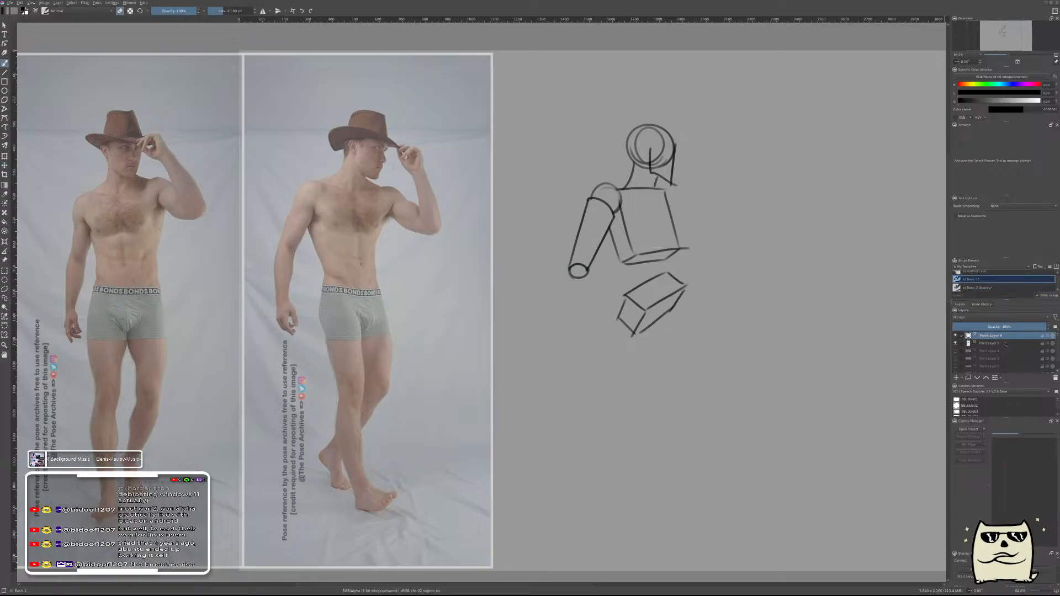
pyautogui.hotkey('ctrl', 'e')
pyautogui.hotkey('ctrl', 'z')
# - Draw the tapered forearm below the elbow with the Basic 2 Opacity brush, ending in a blocky wrist and hand
pyautogui.rightClick(684, 394)
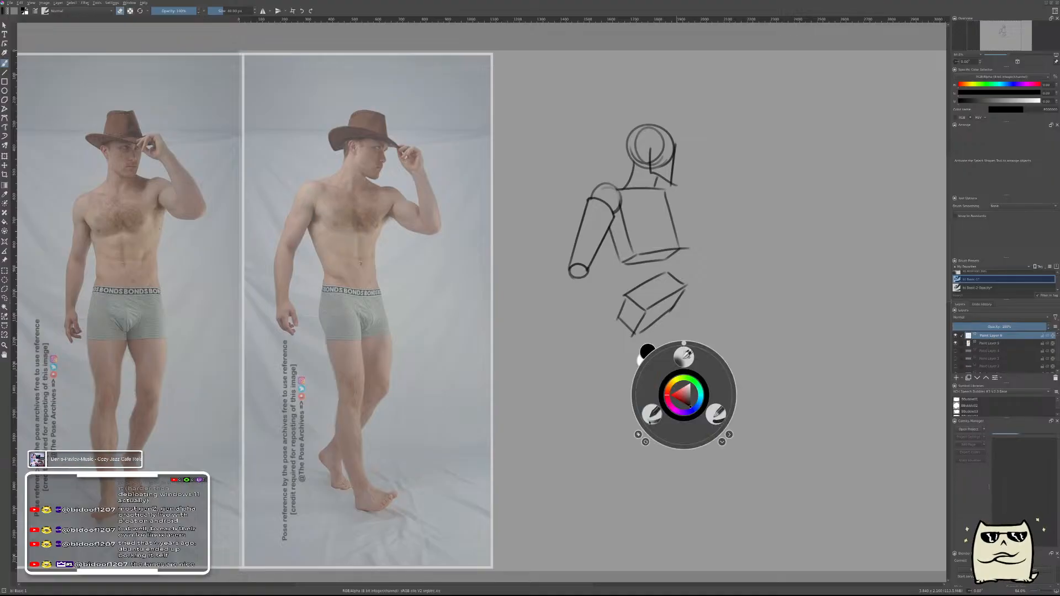
pyautogui.click(652, 413)
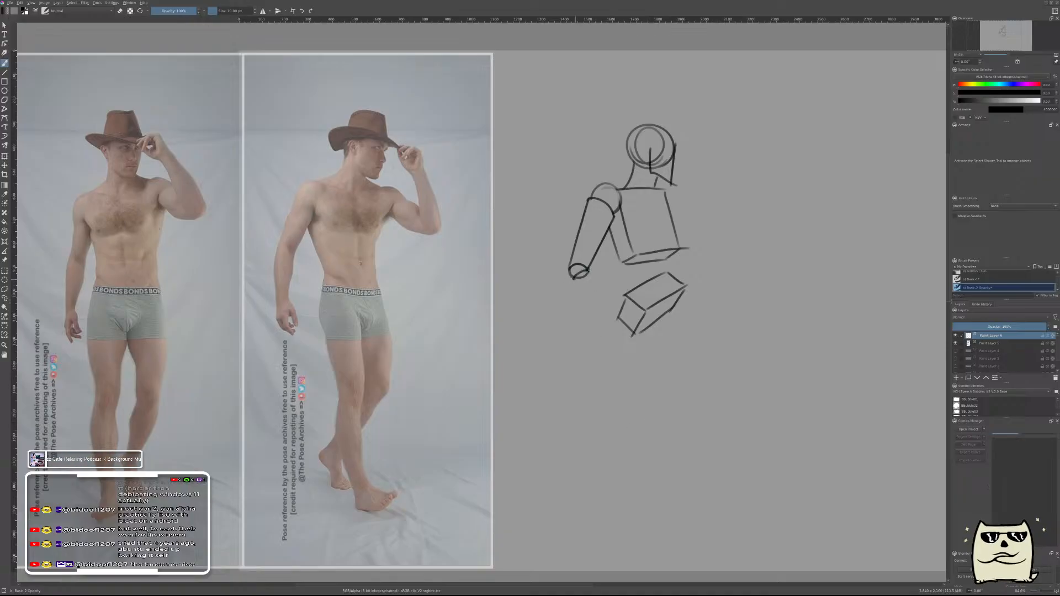
pyautogui.moveTo(569, 281)
pyautogui.mouseDown()
pyautogui.moveTo(590, 271)
pyautogui.moveTo(598, 332)
pyautogui.mouseUp()
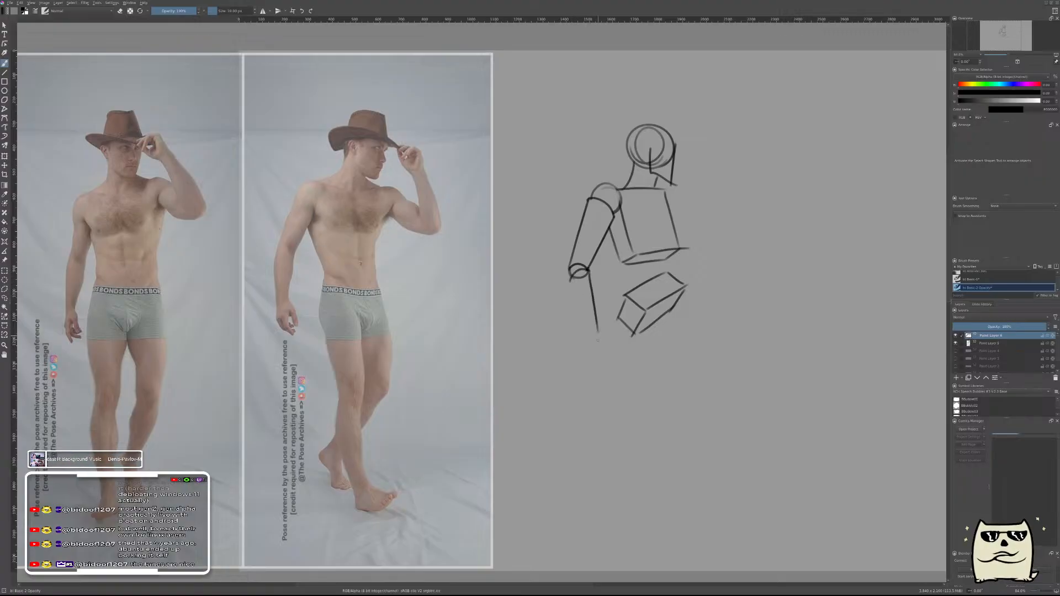
pyautogui.moveTo(571, 279)
pyautogui.mouseDown()
pyautogui.moveTo(586, 335)
pyautogui.moveTo(598, 333)
pyautogui.moveTo(599, 354)
pyautogui.moveTo(585, 352)
pyautogui.moveTo(610, 364)
pyautogui.moveTo(595, 359)
pyautogui.moveTo(609, 337)
pyautogui.mouseUp()
pyautogui.moveTo(606, 333); pyautogui.dragTo(609, 345)
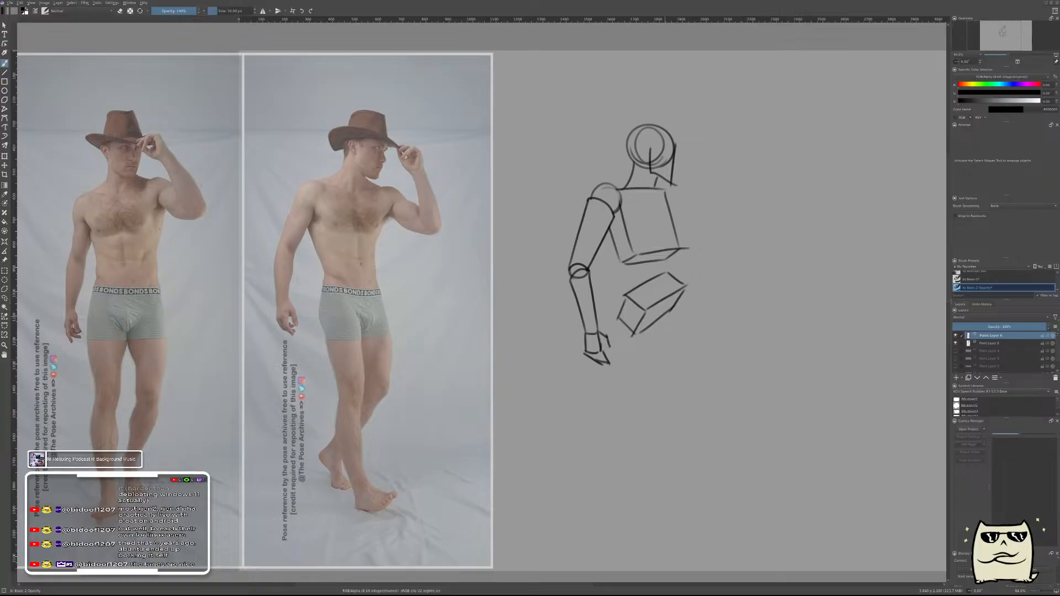
# - Erase the elbow circle lines overlapping the forearm, and merge the forearm layer into the sketch layer
pyautogui.press('pagedown')
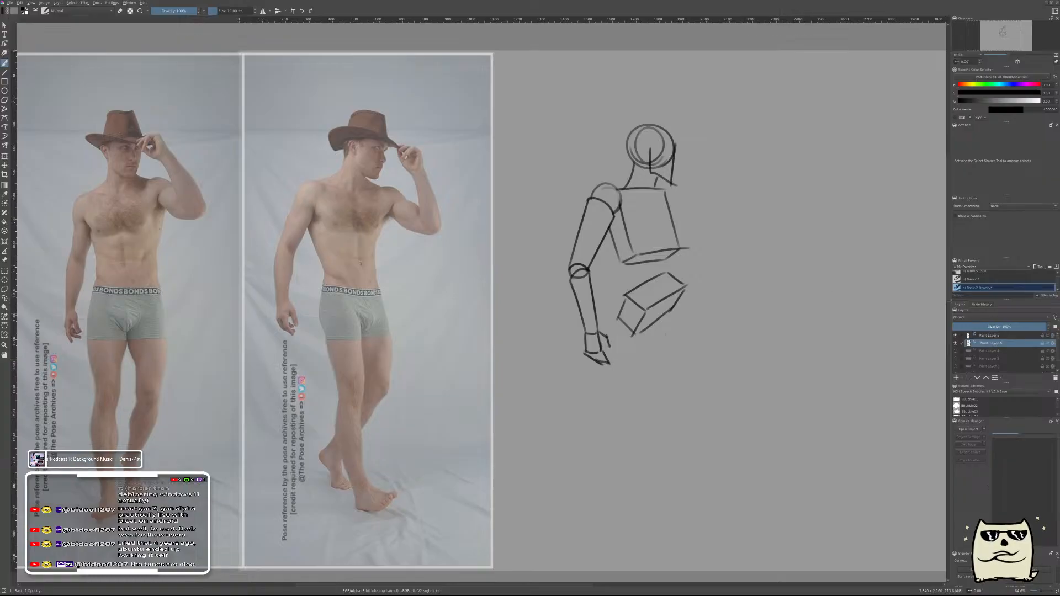
pyautogui.rightClick(639, 359)
pyautogui.click(602, 316)
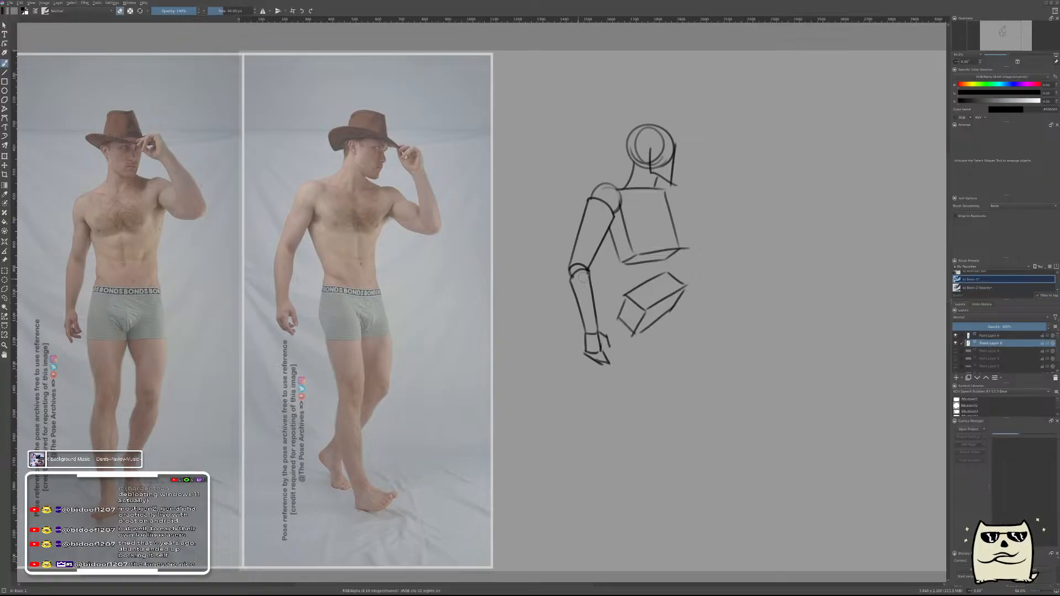
pyautogui.click(989, 335)
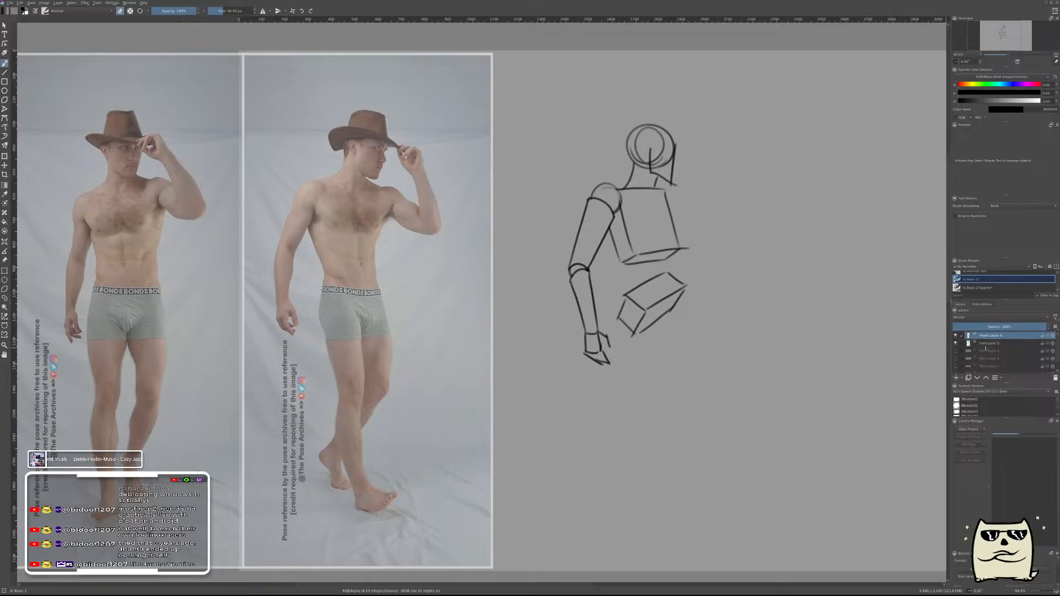
pyautogui.rightClick(710, 353)
pyautogui.click(683, 378)
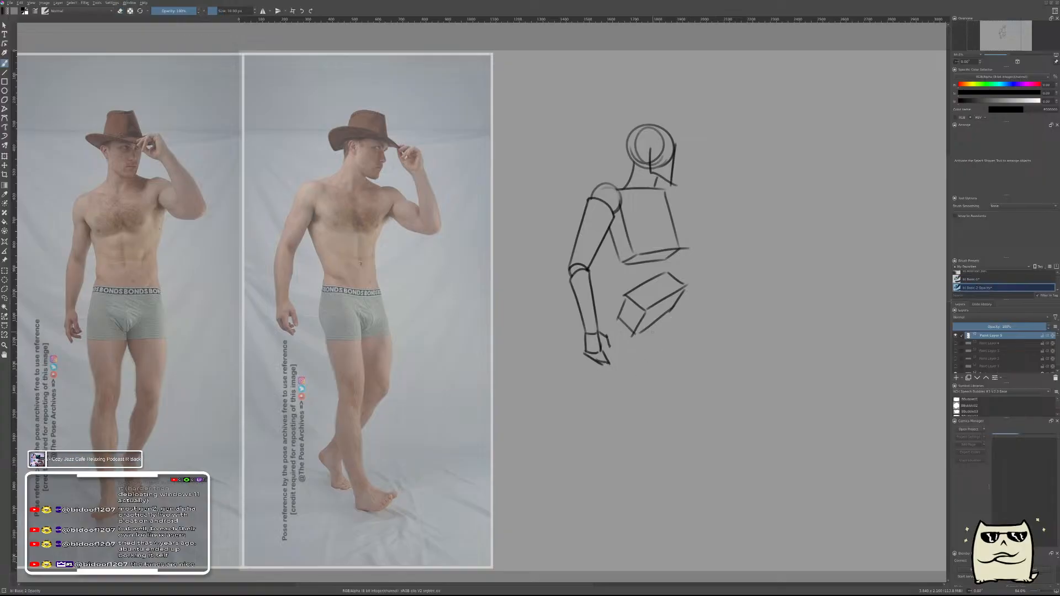
# - On a new paint layer, draw the hip circle on the pelvis box and the tapered near thigh ending in a curved knee line
pyautogui.press('Insert')
pyautogui.moveTo(642, 338)
pyautogui.mouseDown()
pyautogui.moveTo(629, 339)
pyautogui.moveTo(647, 338)
pyautogui.moveTo(635, 335)
pyautogui.moveTo(679, 417)
pyautogui.mouseUp()
pyautogui.hotkey('ctrl', 'z')
pyautogui.hotkey('ctrl', 'z')
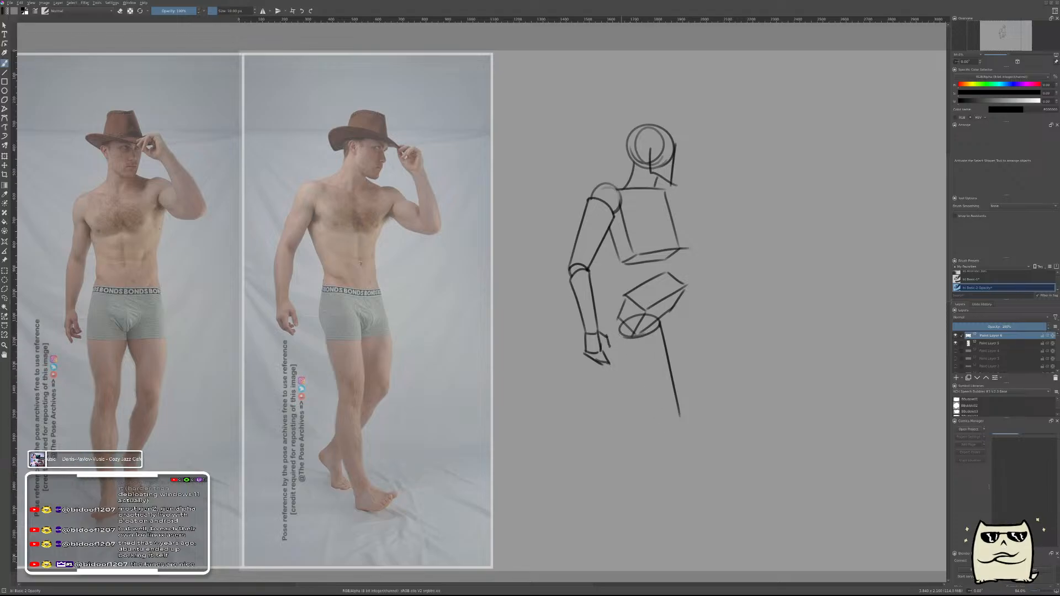
pyautogui.hotkey('ctrl', 'z')
pyautogui.moveTo(660, 323); pyautogui.dragTo(671, 398)
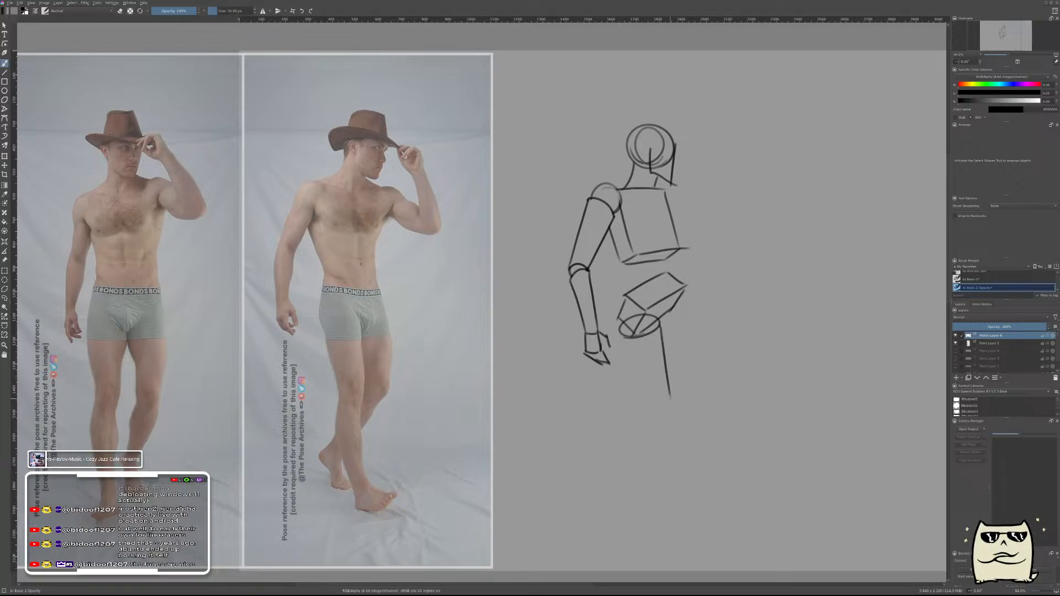
pyautogui.moveTo(618, 331); pyautogui.dragTo(640, 400)
pyautogui.moveTo(624, 334); pyautogui.dragTo(648, 394)
pyautogui.moveTo(649, 397); pyautogui.dragTo(670, 395)
# - Add a new paint layer and draw the knee circle at the lower end of the near thigh
pyautogui.press('Insert')
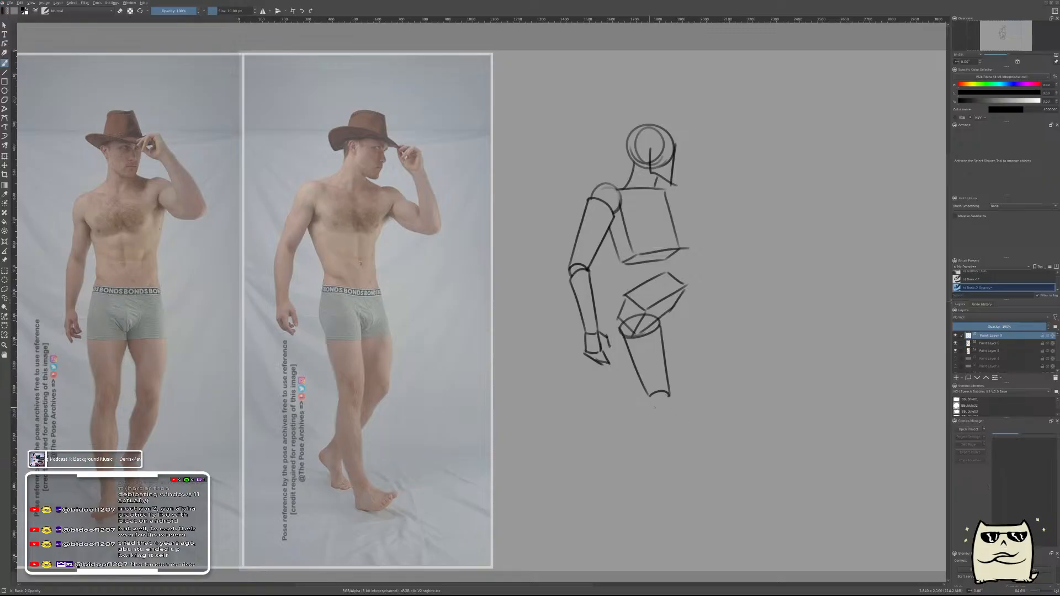
pyautogui.moveTo(668, 391)
pyautogui.mouseDown()
pyautogui.moveTo(663, 403)
pyautogui.moveTo(657, 386)
pyautogui.moveTo(670, 408)
pyautogui.mouseUp()
pyautogui.hotkey('ctrl', 'z')
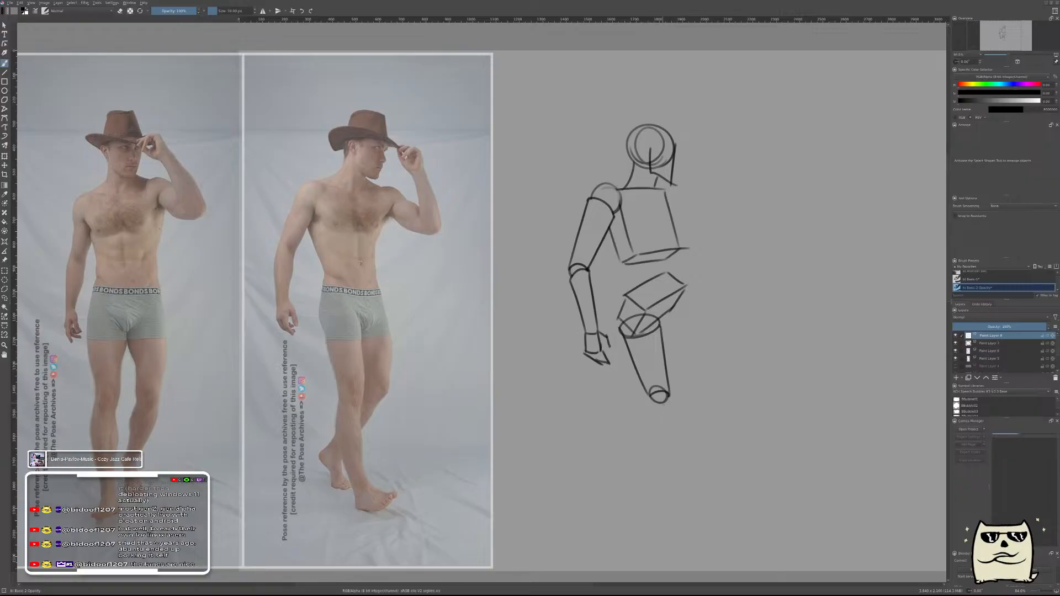
# - Draw the near shin below the knee circle with a curved top edge and two long sides narrowing to the ankle
pyautogui.moveTo(650, 401); pyautogui.dragTo(673, 402)
pyautogui.hotkey('ctrl', 'z')
pyautogui.moveTo(650, 402); pyautogui.dragTo(671, 400)
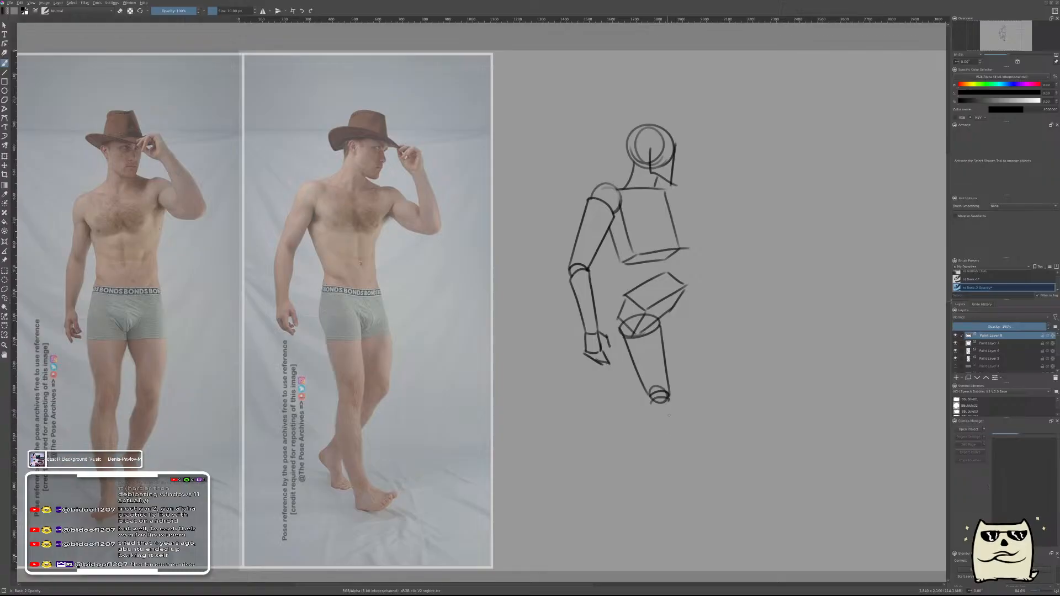
pyautogui.moveTo(653, 402); pyautogui.dragTo(653, 423)
pyautogui.moveTo(673, 400); pyautogui.dragTo(685, 483)
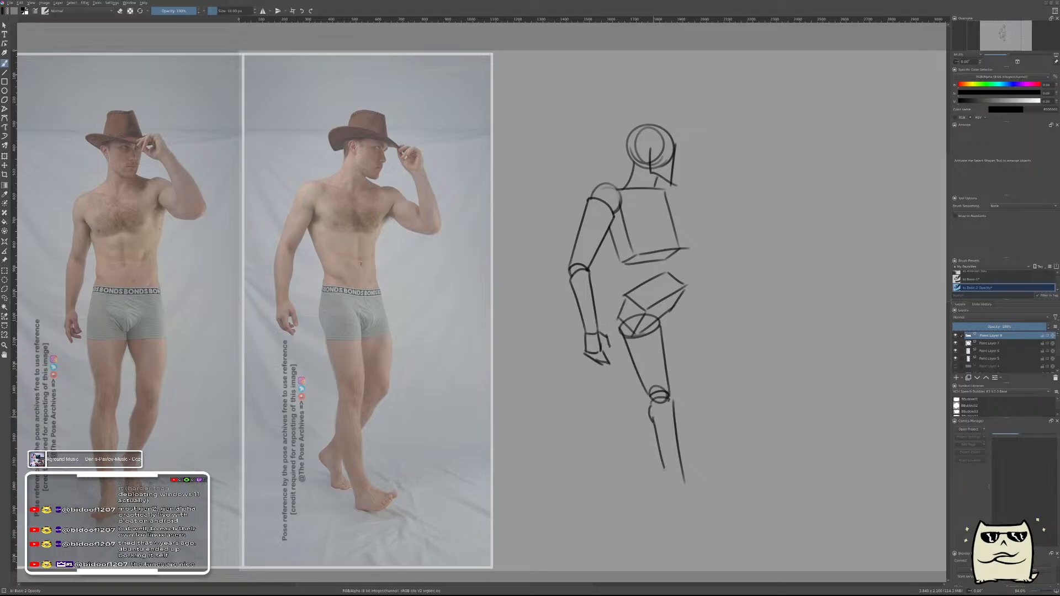
pyautogui.hotkey('ctrl', 'z')
pyautogui.moveTo(650, 403)
pyautogui.mouseDown()
pyautogui.moveTo(647, 444)
pyautogui.moveTo(677, 497)
pyautogui.mouseUp()
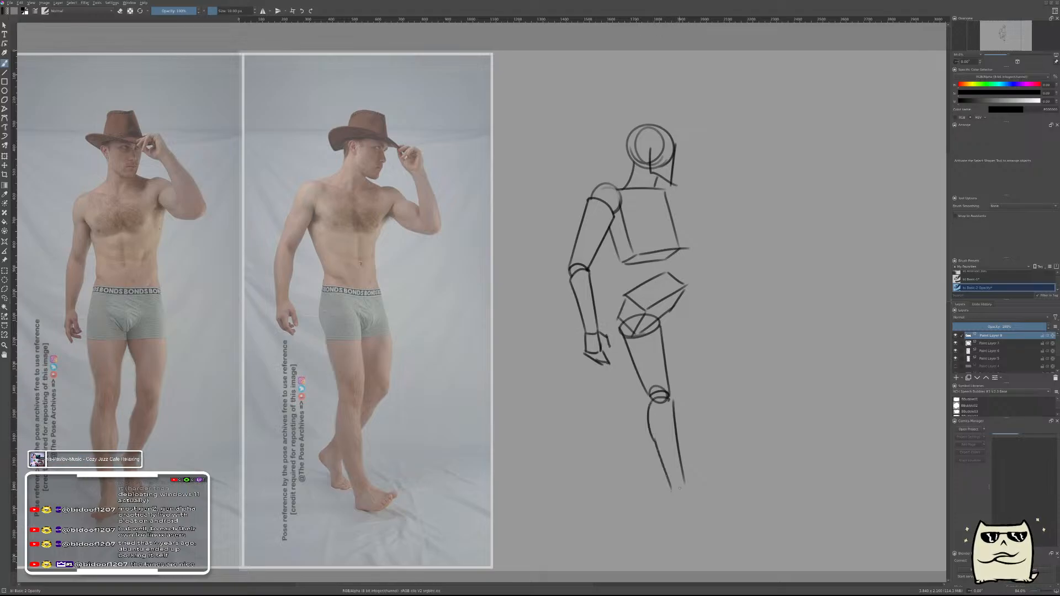
# - Draw the near foot as a wedge pointing forward and down from the ankle
pyautogui.moveTo(675, 489); pyautogui.dragTo(712, 477)
pyautogui.moveTo(693, 488); pyautogui.dragTo(712, 474)
pyautogui.moveTo(714, 480); pyautogui.dragTo(682, 511)
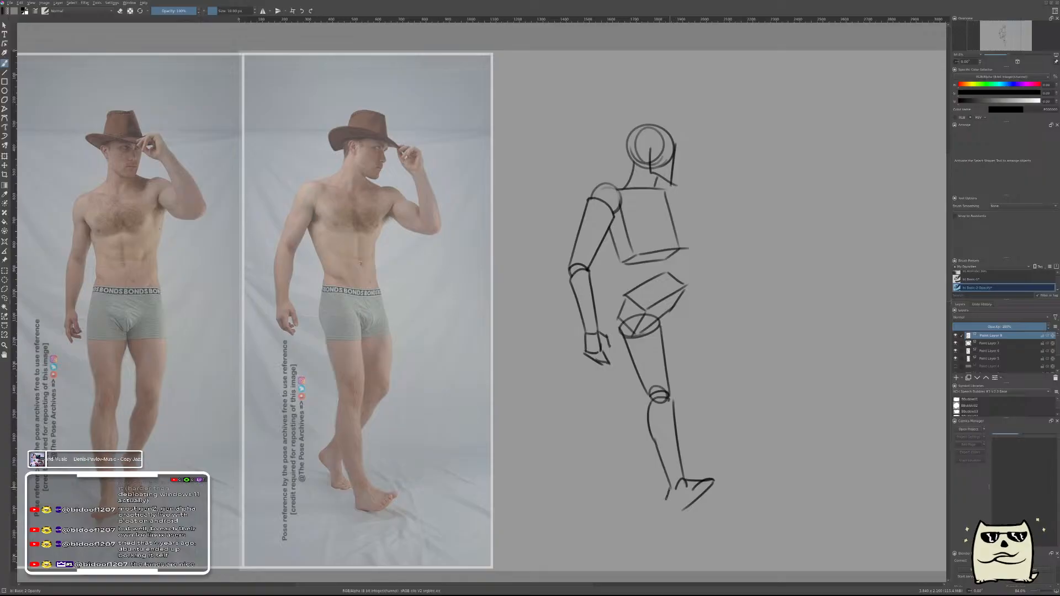
pyautogui.hotkey('ctrl', 'z')
pyautogui.moveTo(670, 488)
pyautogui.mouseDown()
pyautogui.moveTo(670, 503)
pyautogui.moveTo(685, 508)
pyautogui.mouseUp()
# - Erase the knee lines overlapping the near shin with the Basic 1 eraser, and merge the lower leg layer down
pyautogui.rightClick(699, 479)
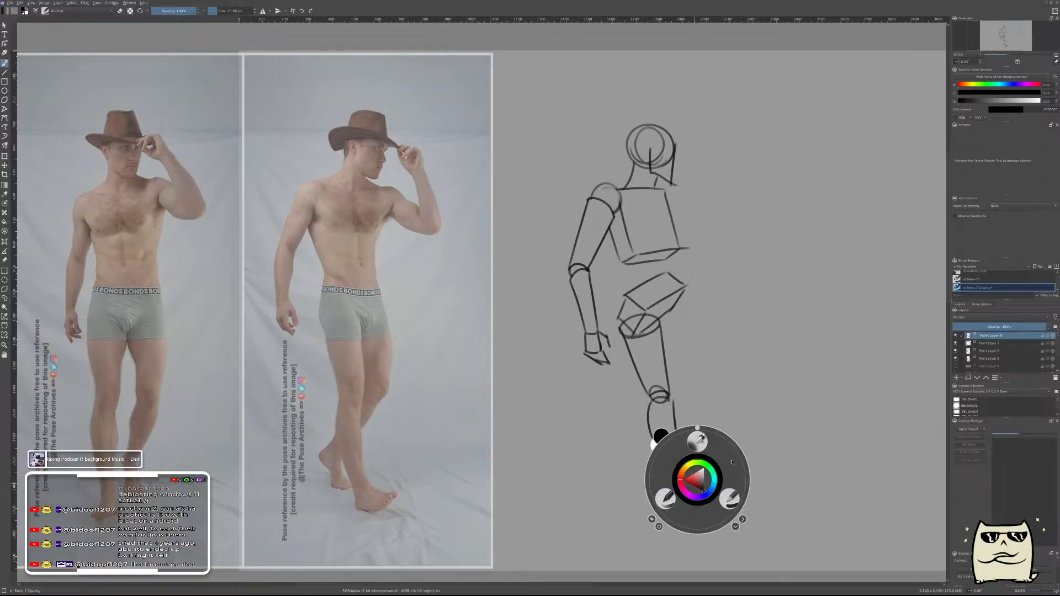
pyautogui.click(681, 491)
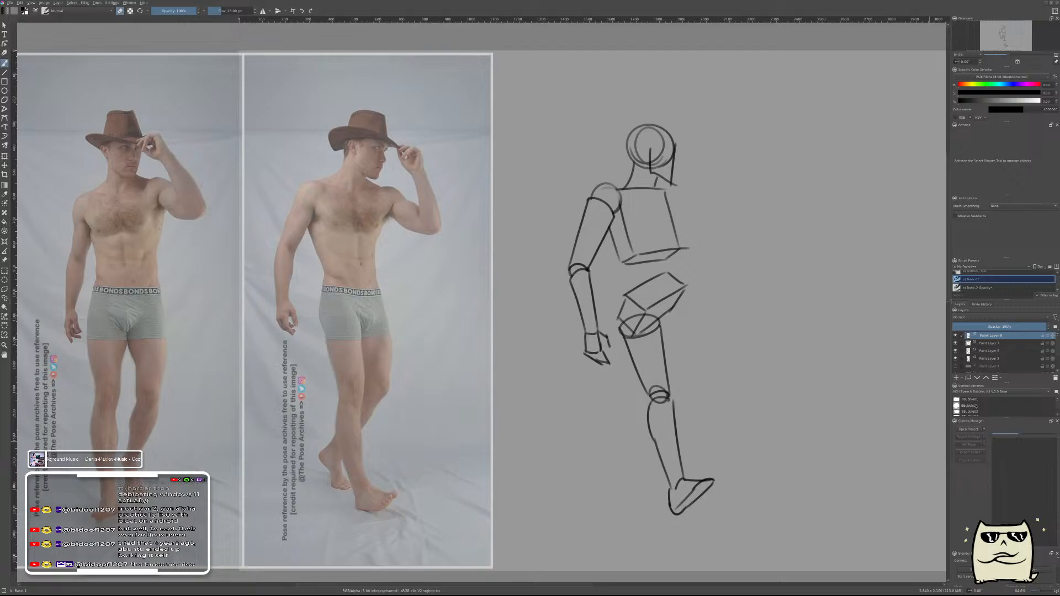
pyautogui.hotkey('ctrl', 'e')
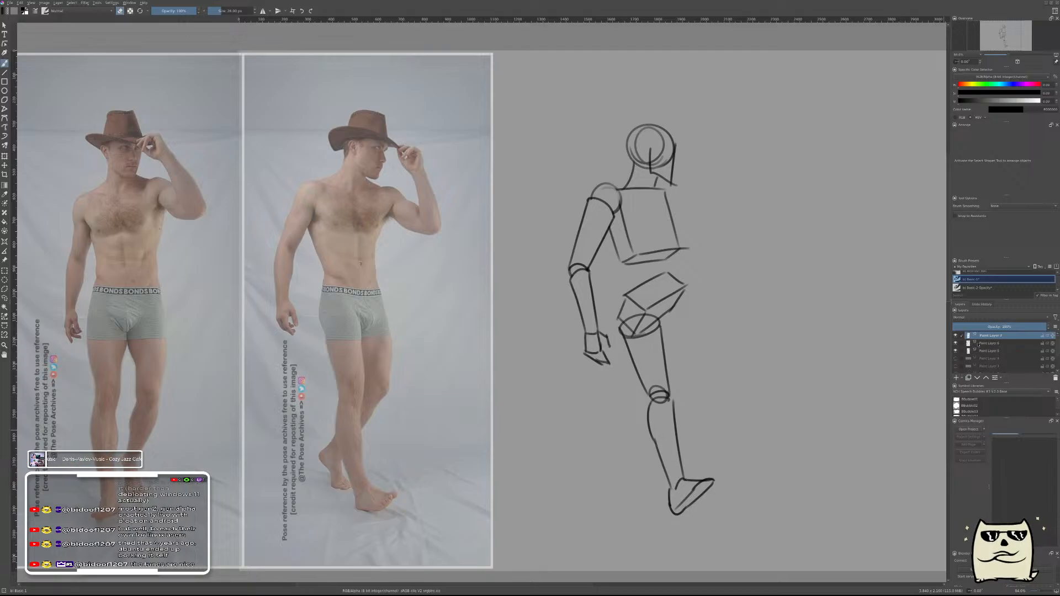
pyautogui.click(956, 335)
pyautogui.click(956, 335)
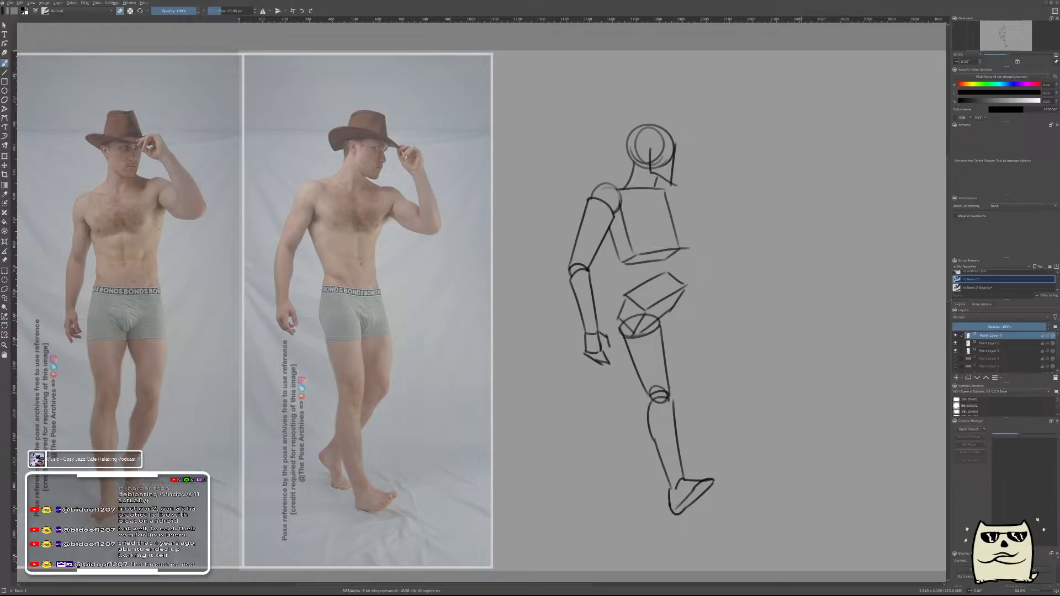
pyautogui.hotkey('ctrl', 'z')
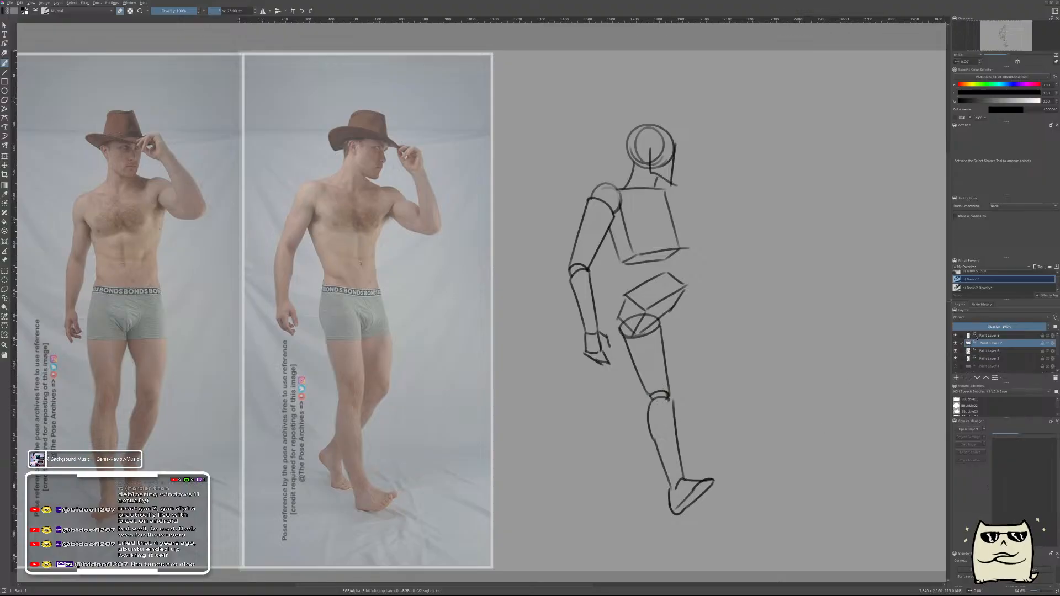
pyautogui.scroll(-1, 975, 338)
pyautogui.hotkey('ctrl', 'e')
# - Erase the pelvis box lines inside the hip circle and the circle's lower edge, and merge the near leg into the sketch layer
pyautogui.click(955, 336)
pyautogui.click(955, 337)
pyautogui.click(984, 343)
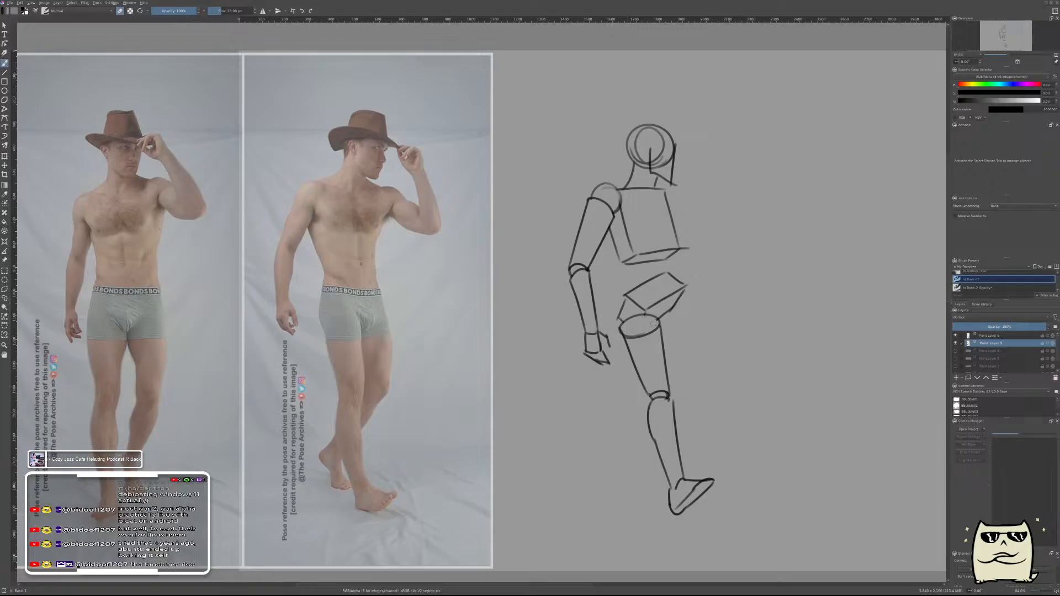
pyautogui.press('pageup')
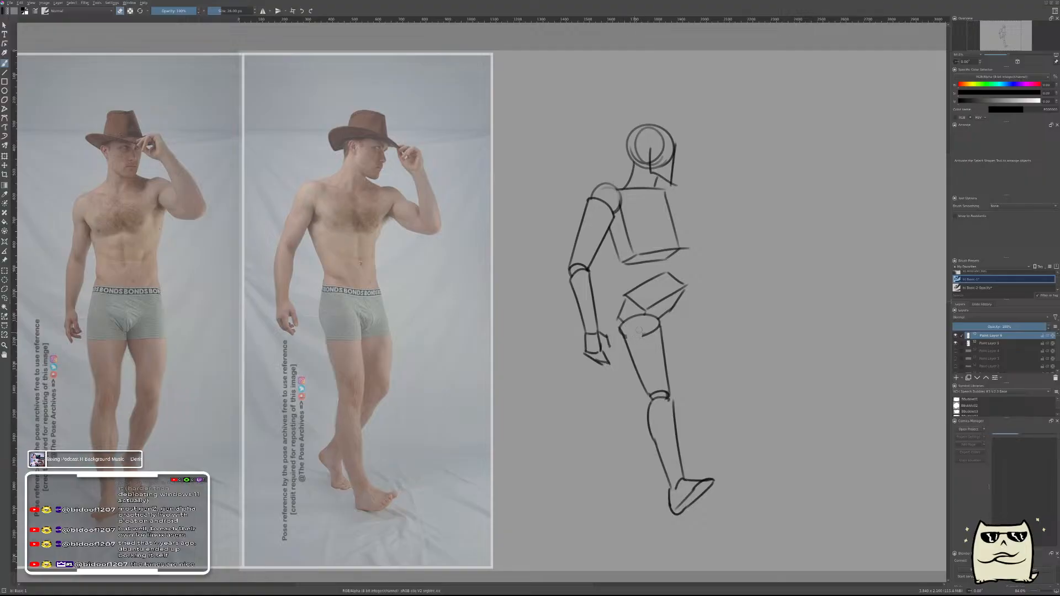
pyautogui.hotkey('ctrl', 'e')
# - Draw the far thigh with the Basic 2 Opacity brush, from the pelvis's front corner down behind the near knee
pyautogui.rightClick(776, 392)
pyautogui.click(742, 420)
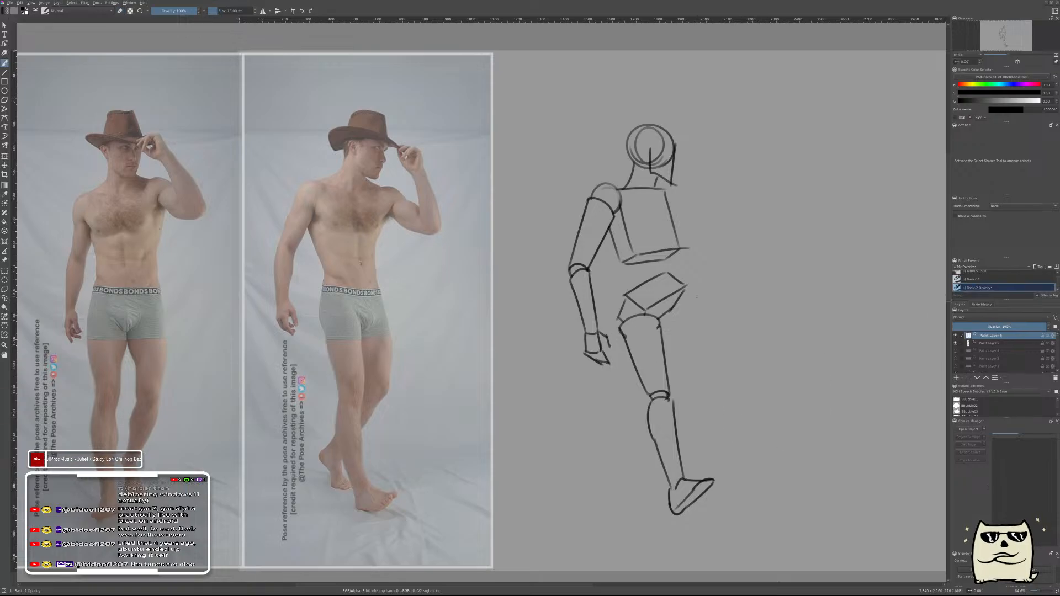
pyautogui.moveTo(674, 382); pyautogui.dragTo(688, 379)
pyautogui.hotkey('ctrl', 'z')
pyautogui.moveTo(658, 384); pyautogui.dragTo(675, 376)
pyautogui.moveTo(679, 307); pyautogui.dragTo(670, 373)
pyautogui.moveTo(680, 305); pyautogui.dragTo(675, 382)
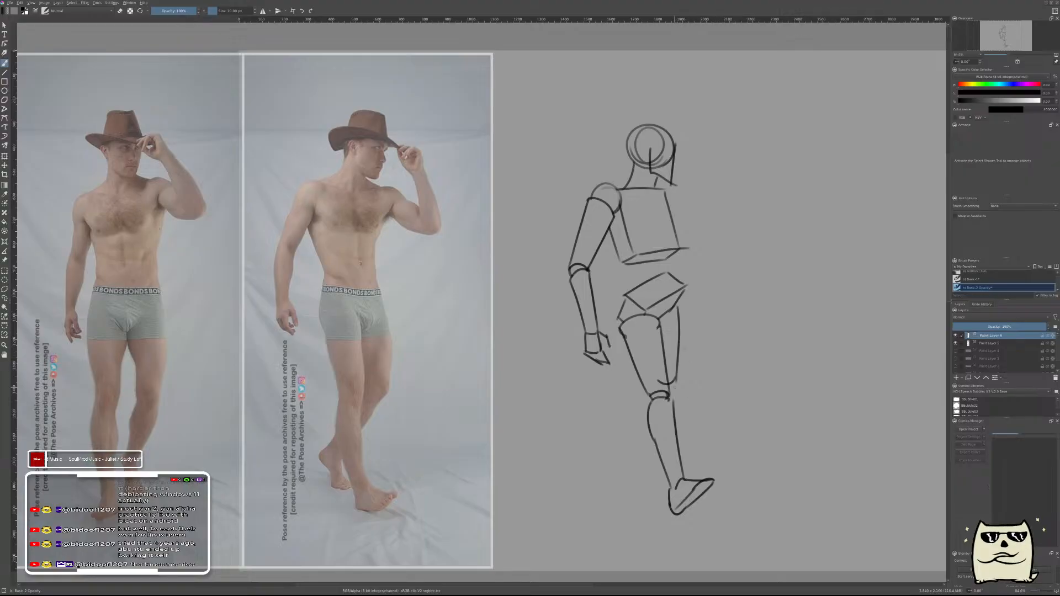
# - Erase the far thigh's end line where it overlaps the near leg, and close its top with a short curve under the pelvis
pyautogui.click(971, 279)
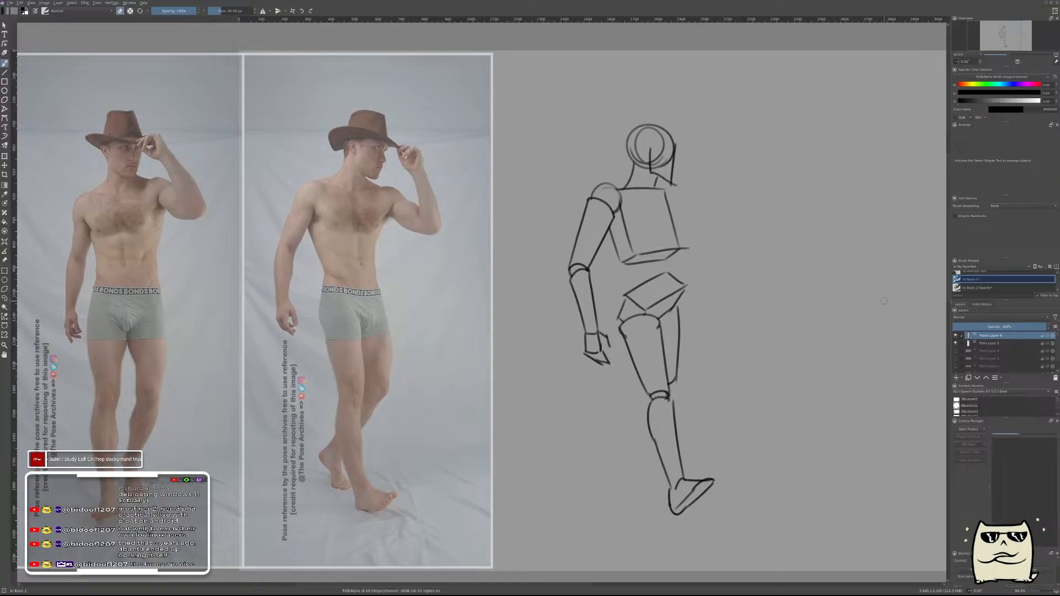
pyautogui.rightClick(710, 355)
pyautogui.click(681, 374)
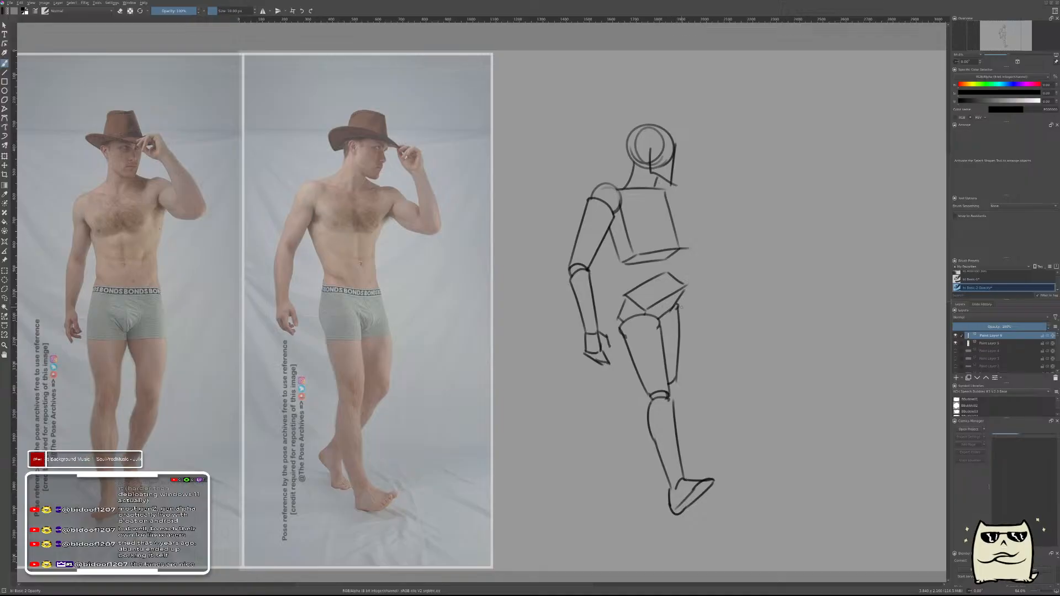
pyautogui.moveTo(681, 305); pyautogui.dragTo(665, 317)
# - Draw the far knee circle at the lower end of the far thigh
pyautogui.click(955, 342)
pyautogui.click(956, 343)
pyautogui.moveTo(663, 380); pyautogui.dragTo(666, 391)
pyautogui.hotkey('ctrl', 'z')
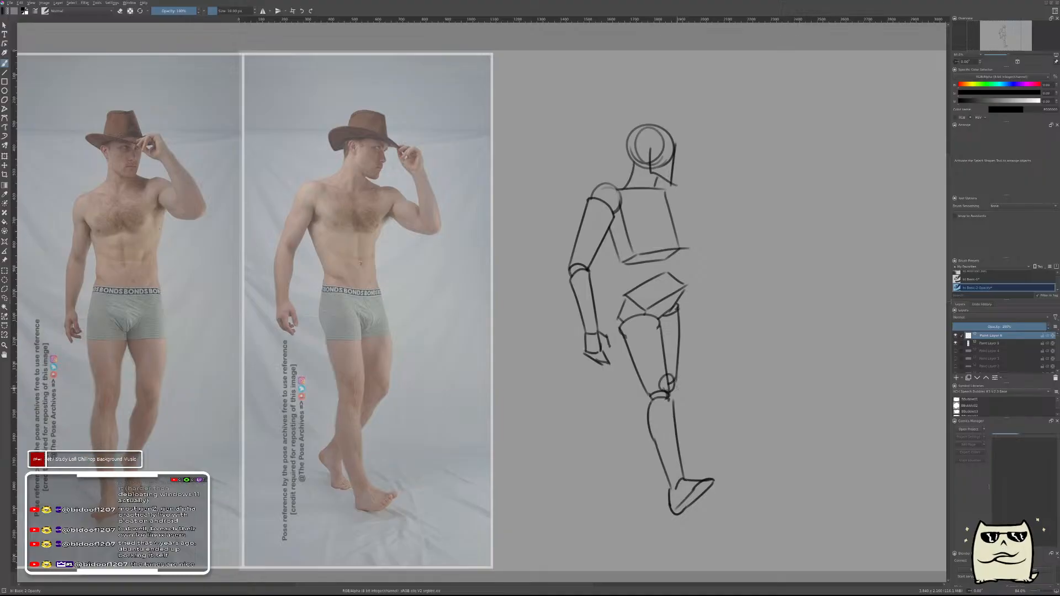
# - On a new paint layer, draw the far shin slanting backward behind the near leg, ending in a raised-heel foot
pyautogui.press('Insert')
pyautogui.moveTo(654, 400); pyautogui.dragTo(623, 447)
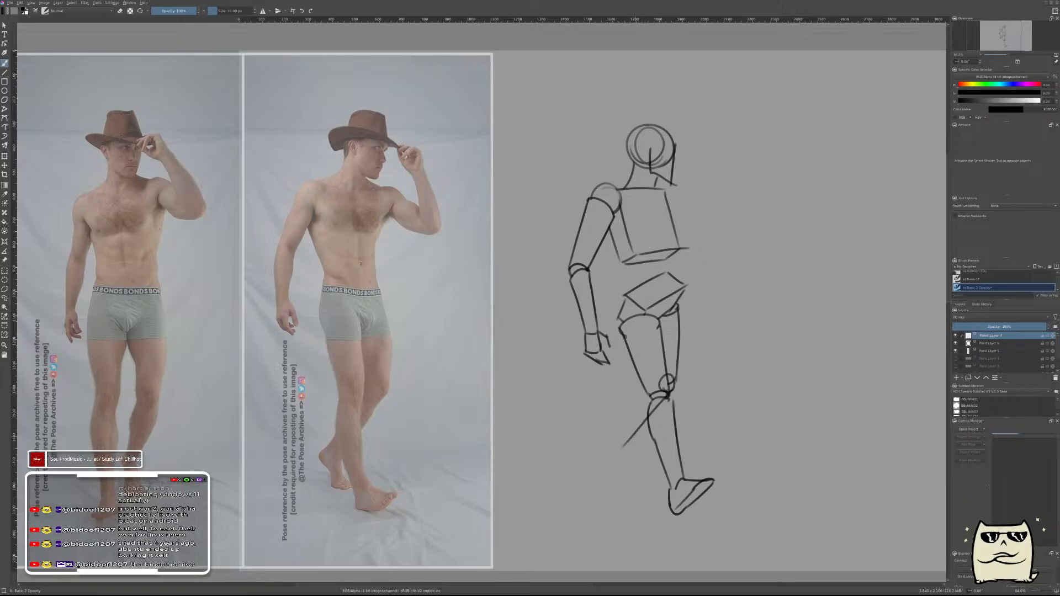
pyautogui.moveTo(668, 397); pyautogui.dragTo(629, 454)
pyautogui.hotkey('ctrl', 'z')
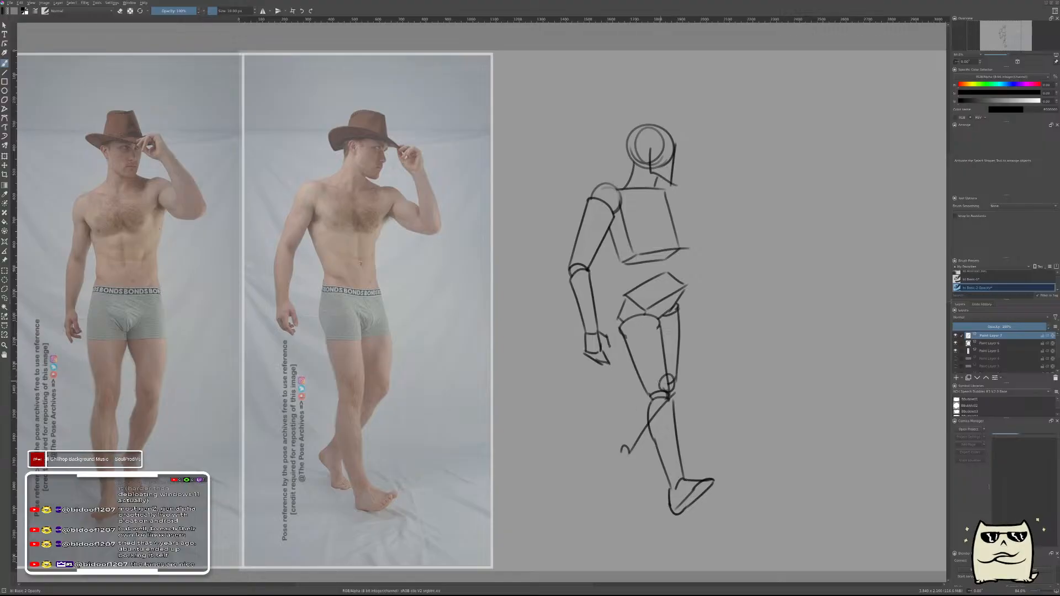
pyautogui.moveTo(642, 388); pyautogui.dragTo(615, 441)
pyautogui.moveTo(613, 441)
pyautogui.mouseDown()
pyautogui.moveTo(606, 464)
pyautogui.moveTo(645, 492)
pyautogui.moveTo(649, 481)
pyautogui.mouseUp()
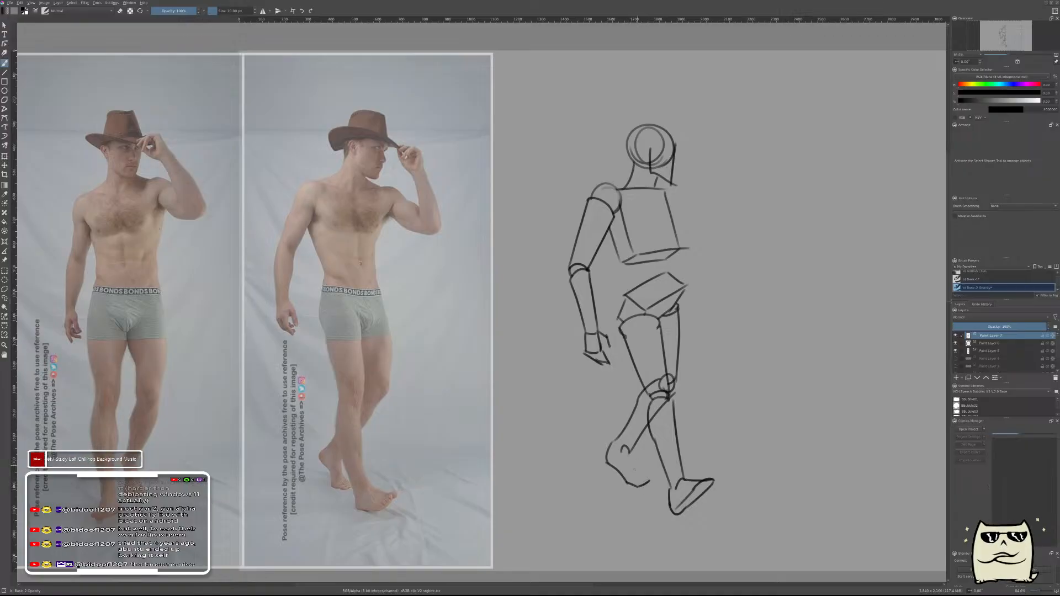
pyautogui.moveTo(629, 450)
pyautogui.mouseDown()
pyautogui.moveTo(652, 483)
pyautogui.moveTo(640, 483)
pyautogui.mouseUp()
# - Erase the far ankle's overlapping line and redraw it as a short curve with the Basic 2 Opacity brush
pyautogui.rightClick(746, 417)
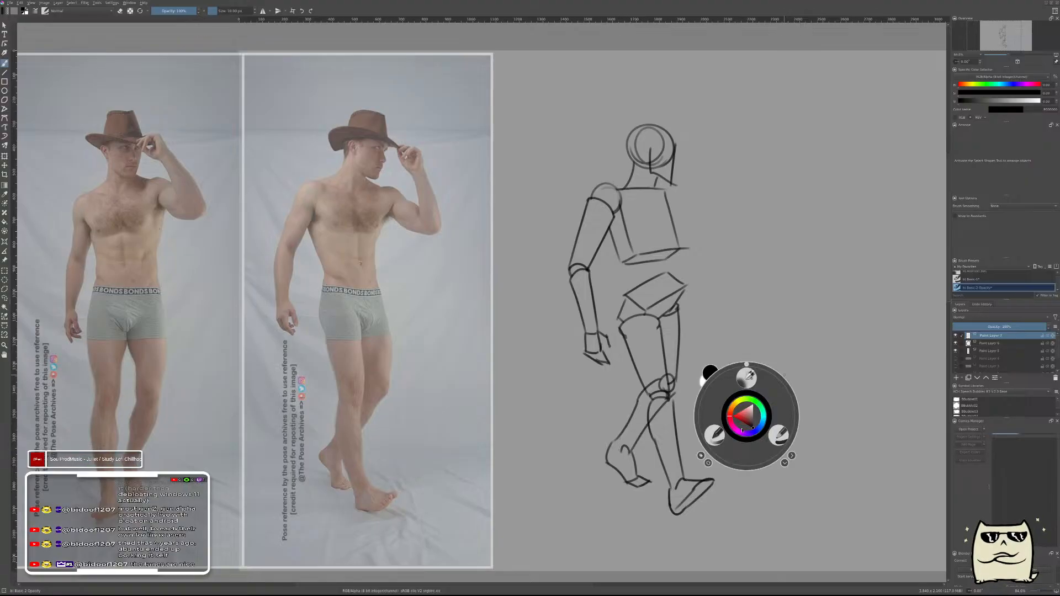
pyautogui.click(778, 435)
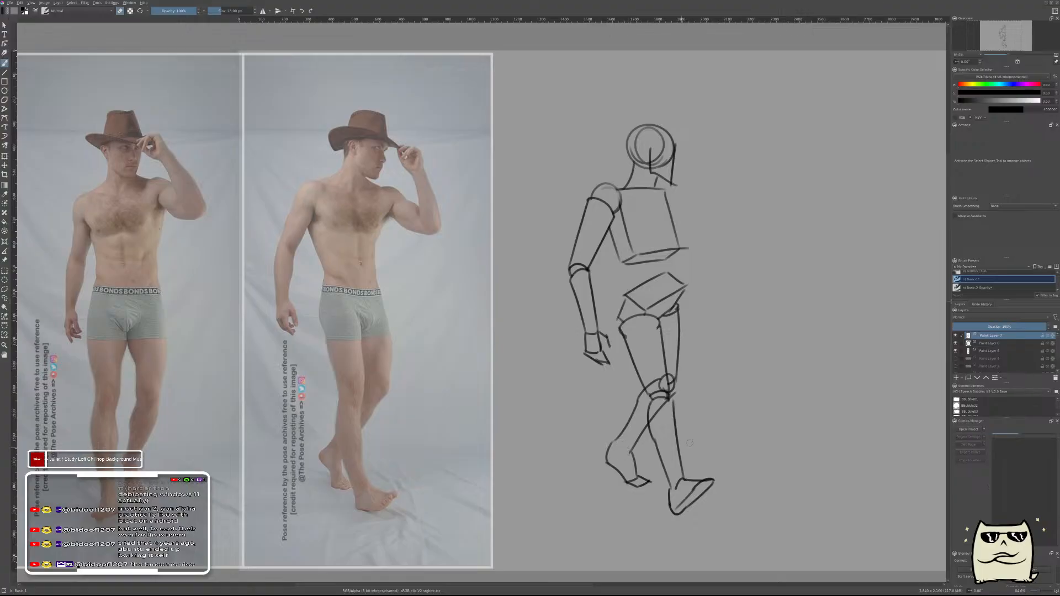
pyautogui.rightClick(650, 463)
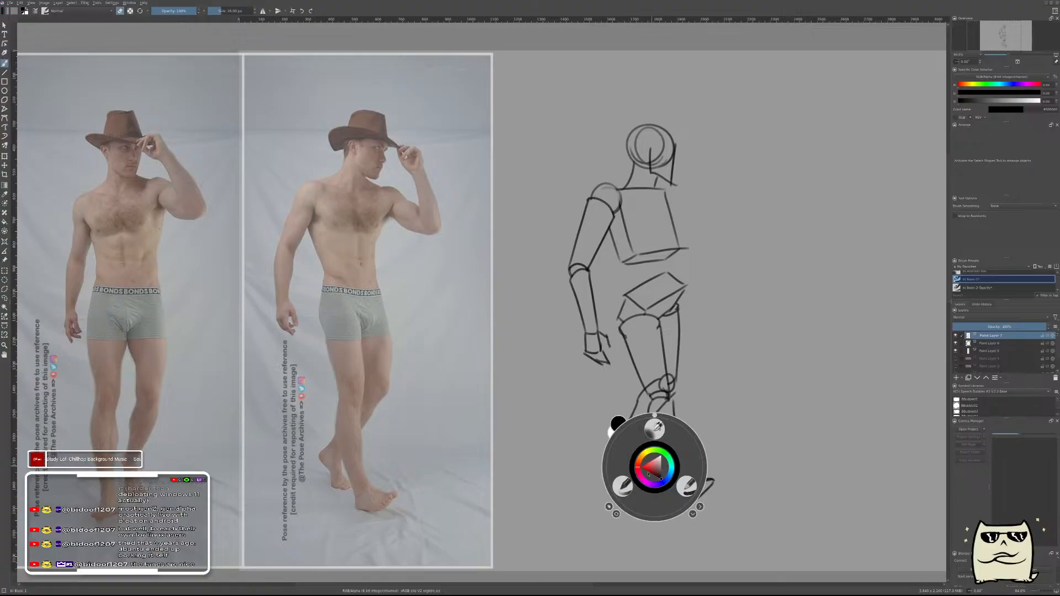
pyautogui.click(620, 486)
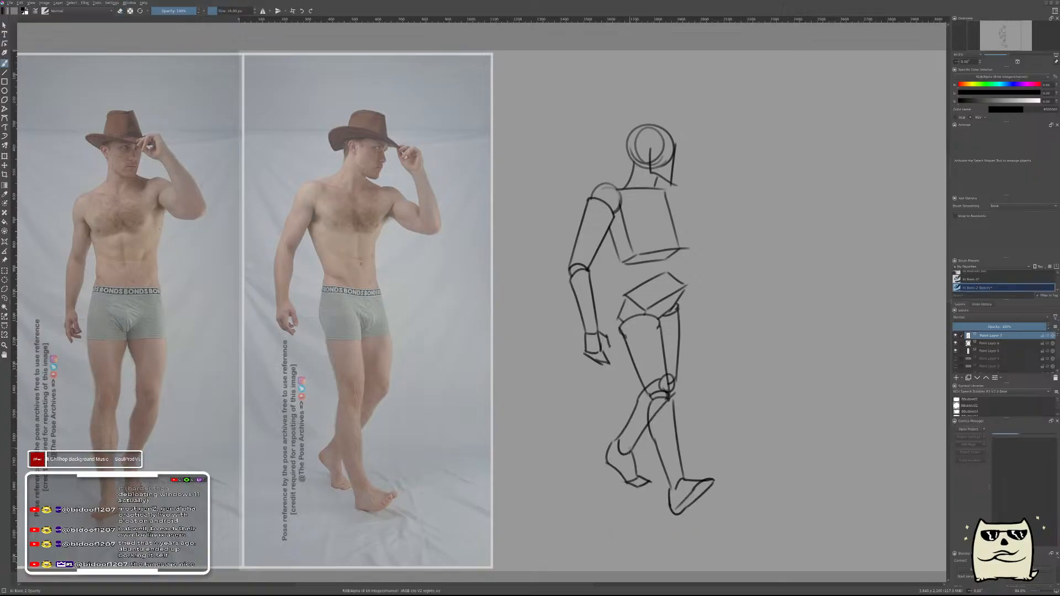
pyautogui.moveTo(619, 439); pyautogui.dragTo(624, 453)
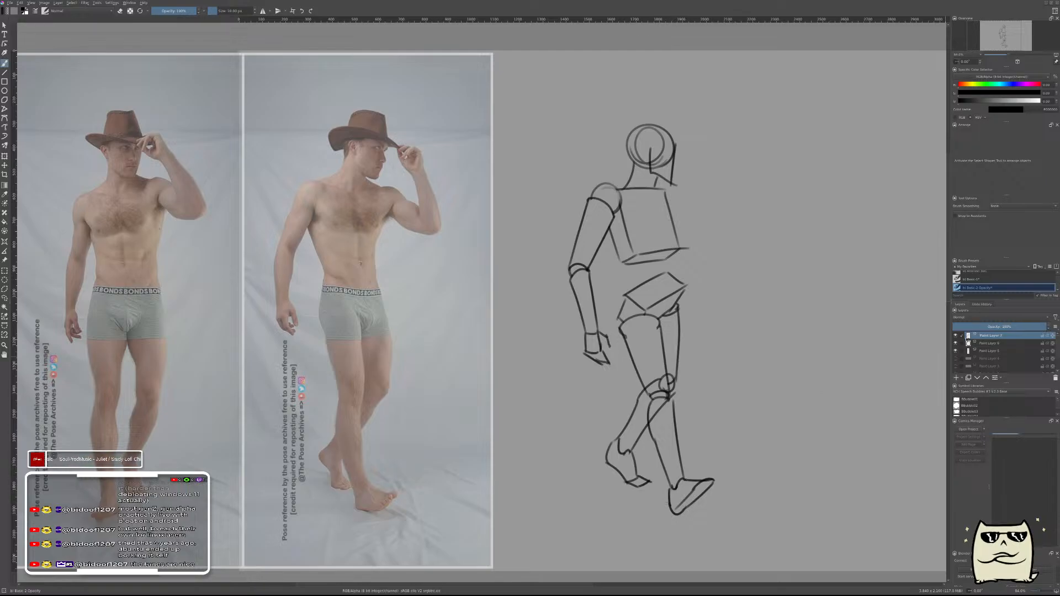
# - Erase the far shin and knee lines hidden behind the near leg, and merge the far leg into the sketch layer
pyautogui.click(965, 279)
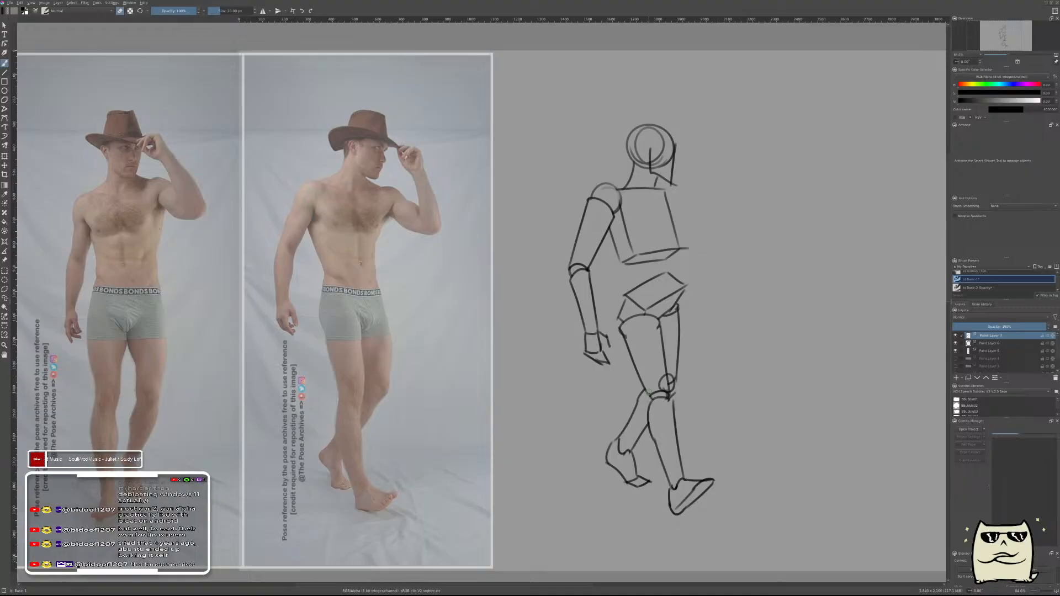
pyautogui.click(987, 343)
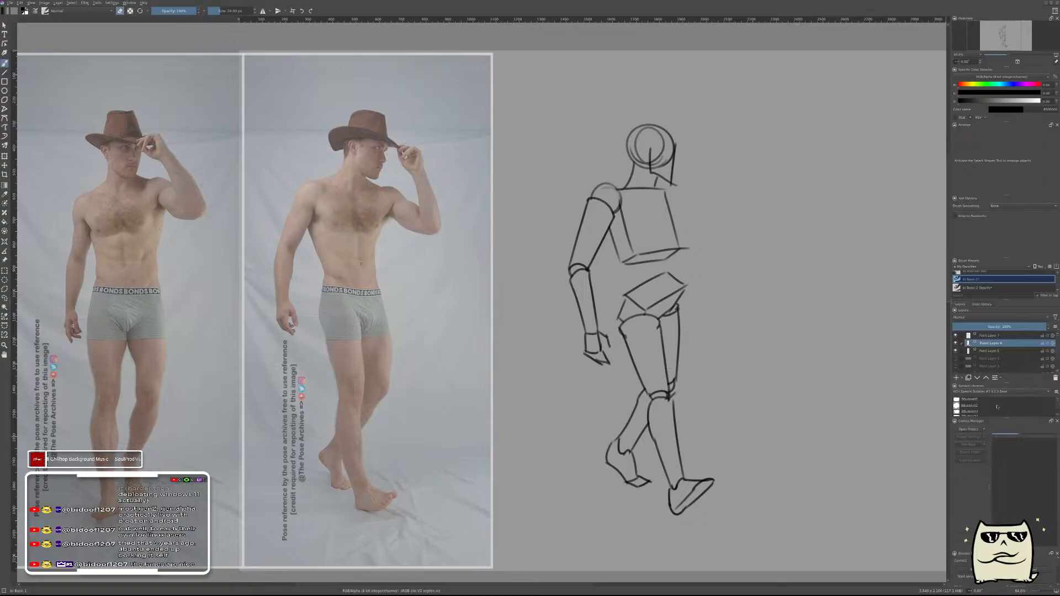
pyautogui.click(1000, 336)
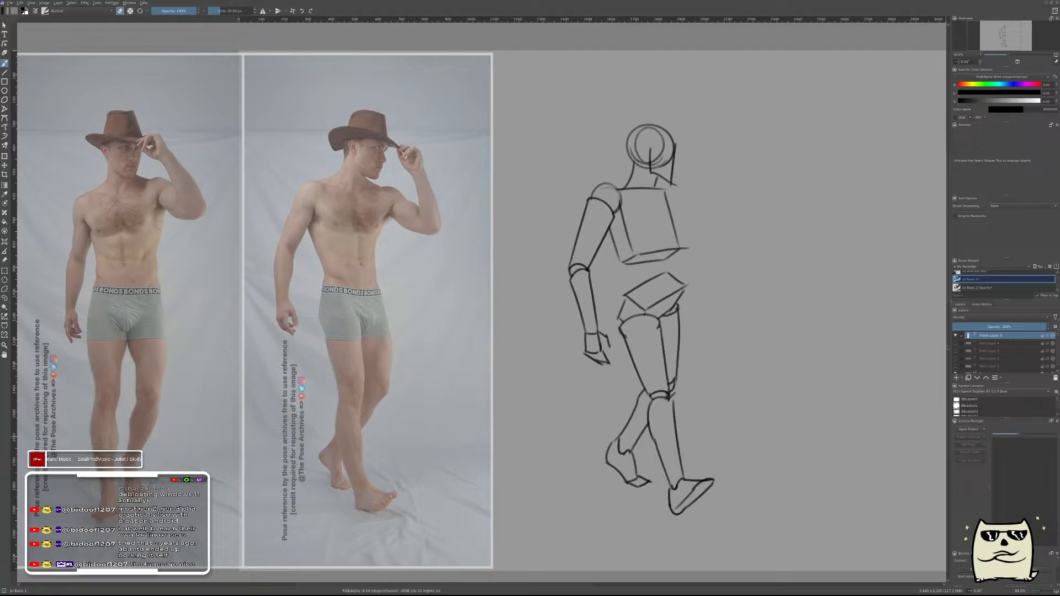
# - Create a new paint layer and draw the far shoulder circle at the torso's upper front corner with the Basic 2 Opacity brush
pyautogui.press('Insert')
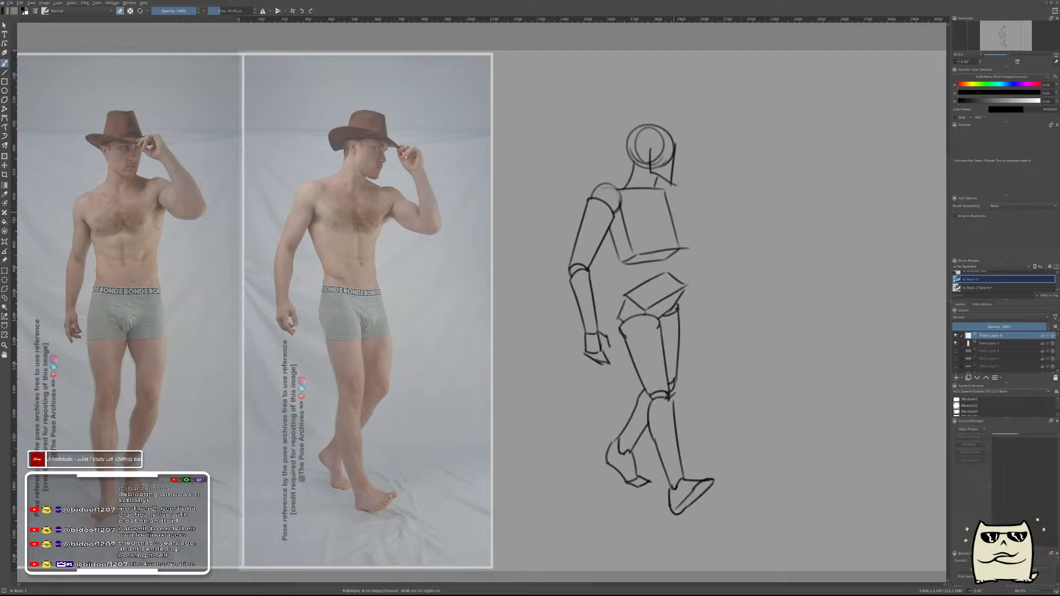
pyautogui.rightClick(674, 213)
pyautogui.click(677, 182)
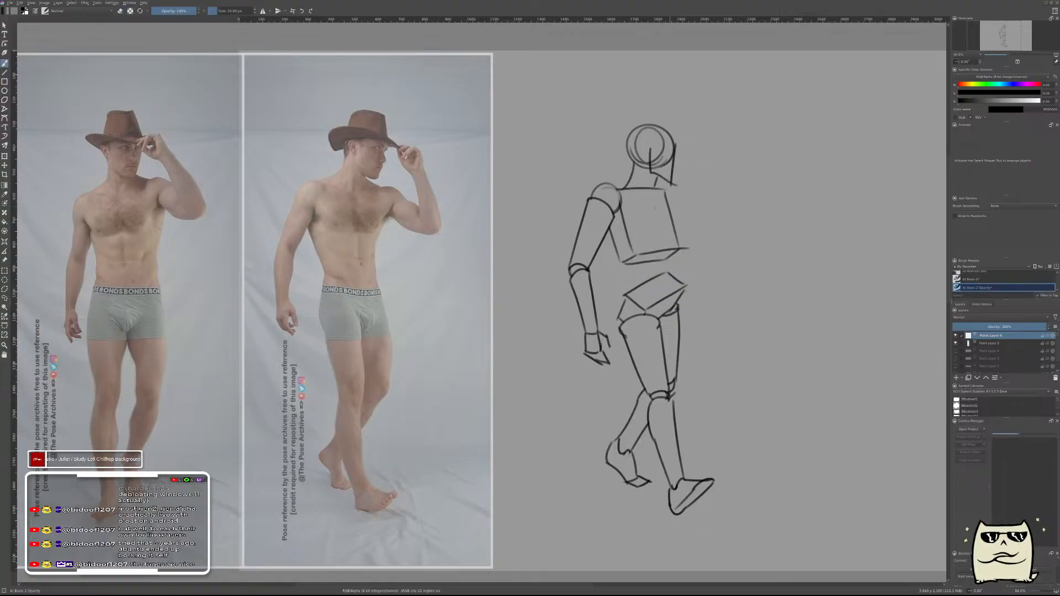
pyautogui.moveTo(670, 188)
pyautogui.mouseDown()
pyautogui.moveTo(647, 205)
pyautogui.moveTo(672, 198)
pyautogui.moveTo(662, 214)
pyautogui.moveTo(656, 185)
pyautogui.mouseUp()
pyautogui.hotkey('ctrl', 'z')
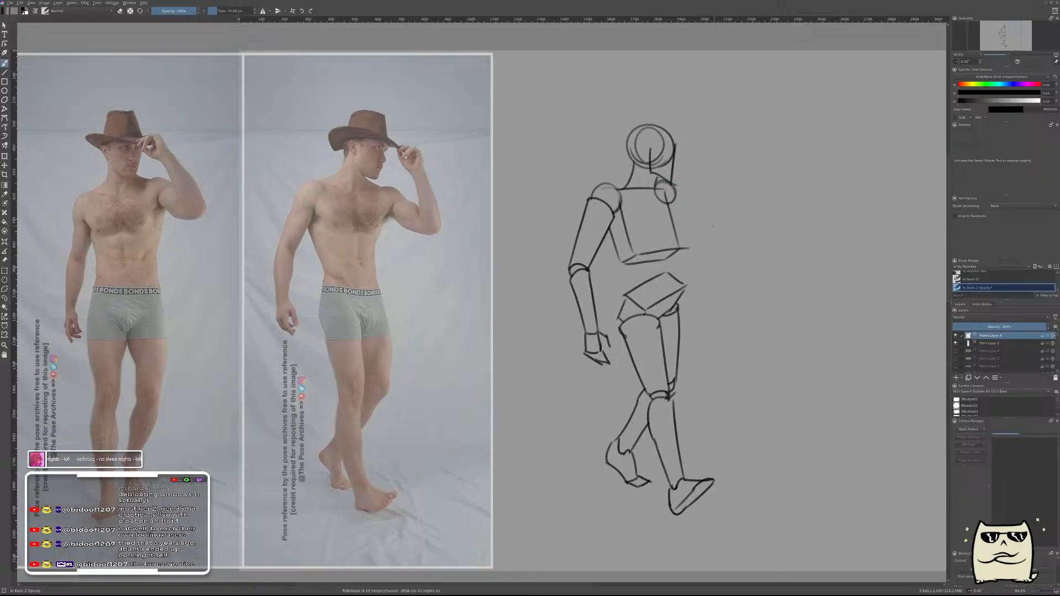
# - On a new paint layer, draw the far upper arm as a tapered cylinder sloping outward and down from the shoulder
pyautogui.press('Insert')
pyautogui.moveTo(670, 189)
pyautogui.mouseDown()
pyautogui.moveTo(675, 210)
pyautogui.moveTo(723, 217)
pyautogui.mouseUp()
pyautogui.hotkey('ctrl', 'z')
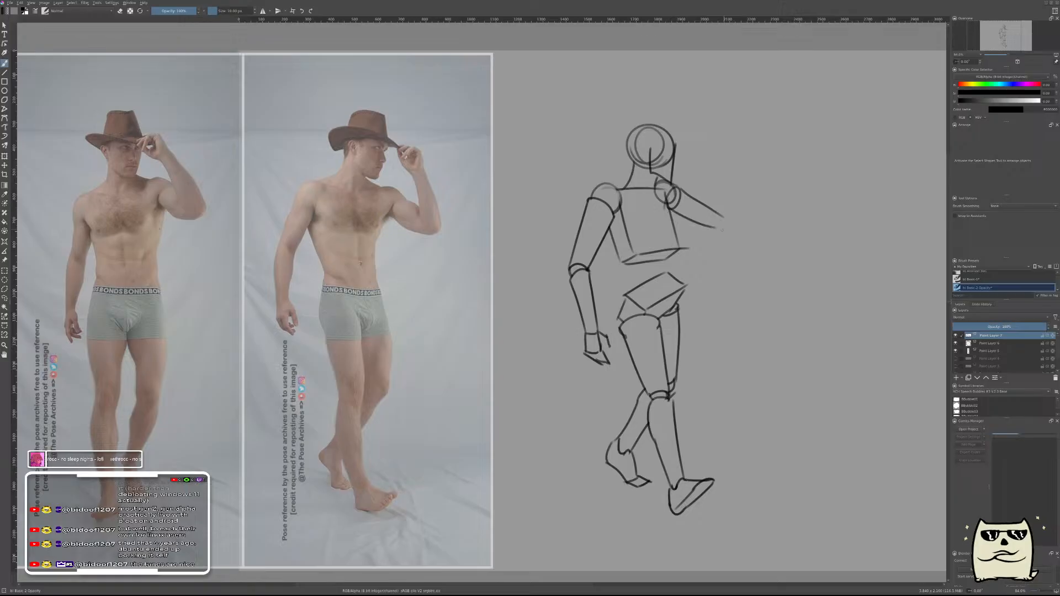
pyautogui.moveTo(671, 211)
pyautogui.mouseDown()
pyautogui.moveTo(708, 226)
pyautogui.moveTo(716, 215)
pyautogui.mouseUp()
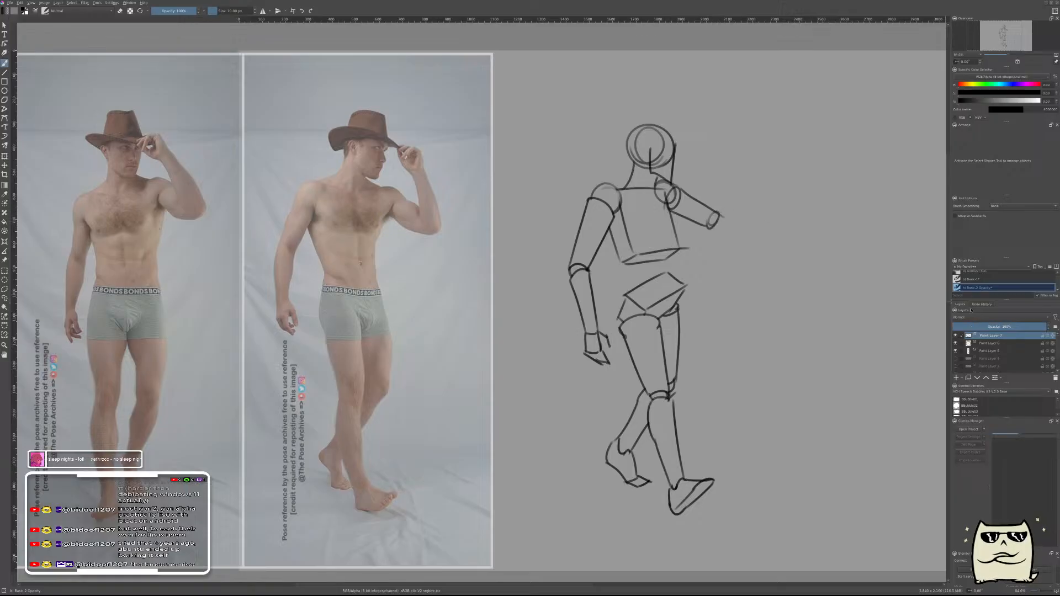
# - Erase the far shoulder circle's lines overlapping the upper arm with the Basic 1 brush, and merge the upper arm into the shoulder layer
pyautogui.click(955, 336)
pyautogui.click(956, 336)
pyautogui.click(976, 344)
pyautogui.rightClick(734, 296)
pyautogui.click(766, 317)
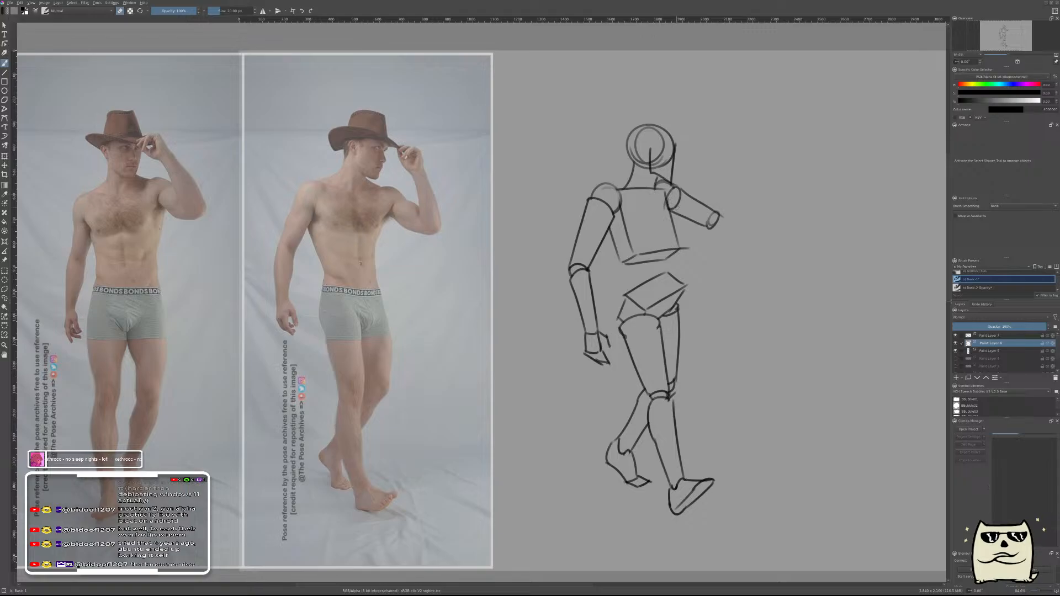
pyautogui.press('pageup')
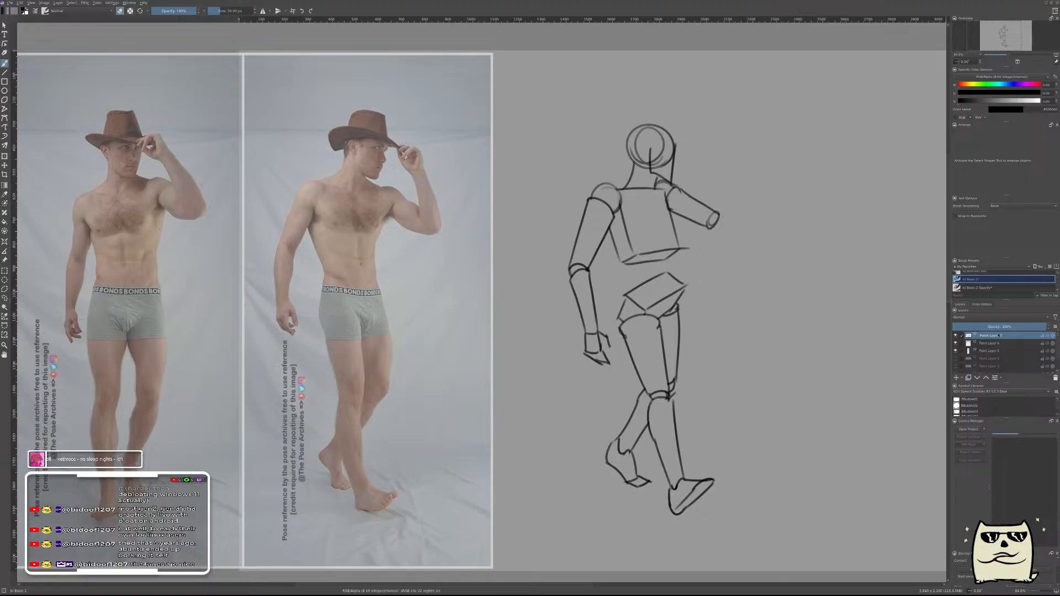
pyautogui.hotkey('ctrl', 'e')
pyautogui.hotkey('ctrl', 'e')
pyautogui.hotkey('ctrl', 'z')
# - Draw a small elbow circle at the end of the far upper arm with the Basic 2 Opacity brush
pyautogui.click(979, 288)
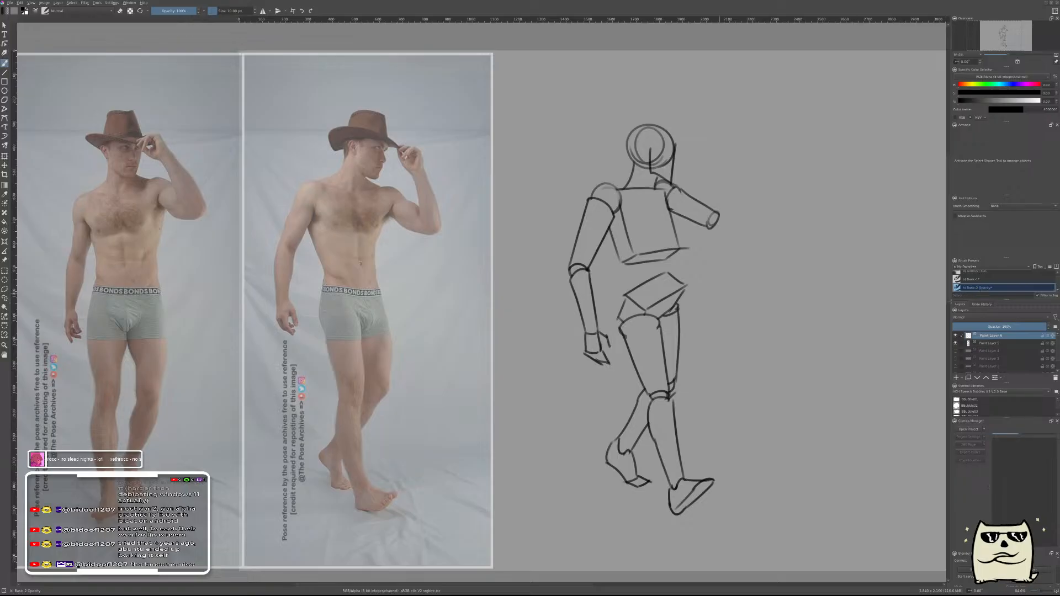
pyautogui.moveTo(718, 213); pyautogui.dragTo(729, 226)
pyautogui.press('t')
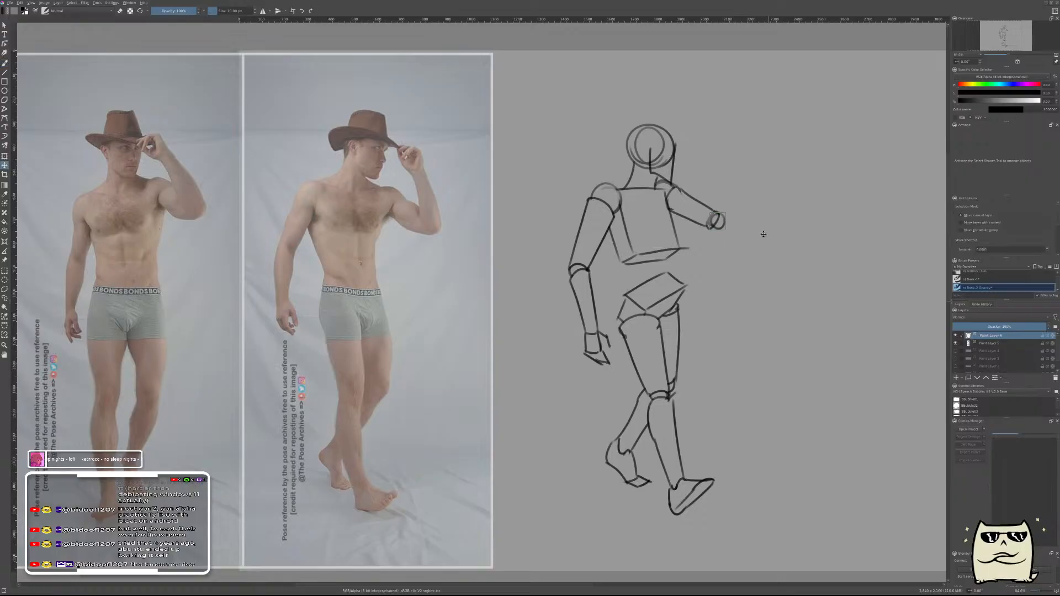
# - On a new paint layer, draw a narrow ellipse for the forearm's base, and rotate and move it onto the far elbow
pyautogui.press('Insert')
pyautogui.press('b')
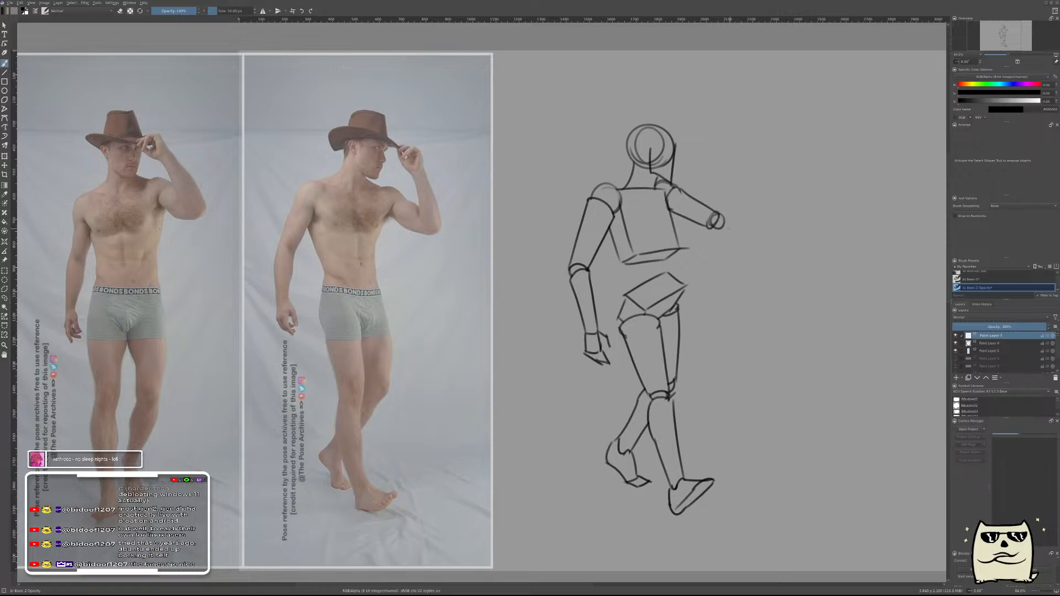
pyautogui.moveTo(723, 210); pyautogui.dragTo(720, 209)
pyautogui.hotkey('ctrl', 'z')
pyautogui.moveTo(728, 208)
pyautogui.mouseDown()
pyautogui.moveTo(718, 216)
pyautogui.moveTo(734, 213)
pyautogui.mouseUp()
pyautogui.hotkey('ctrl', 't')
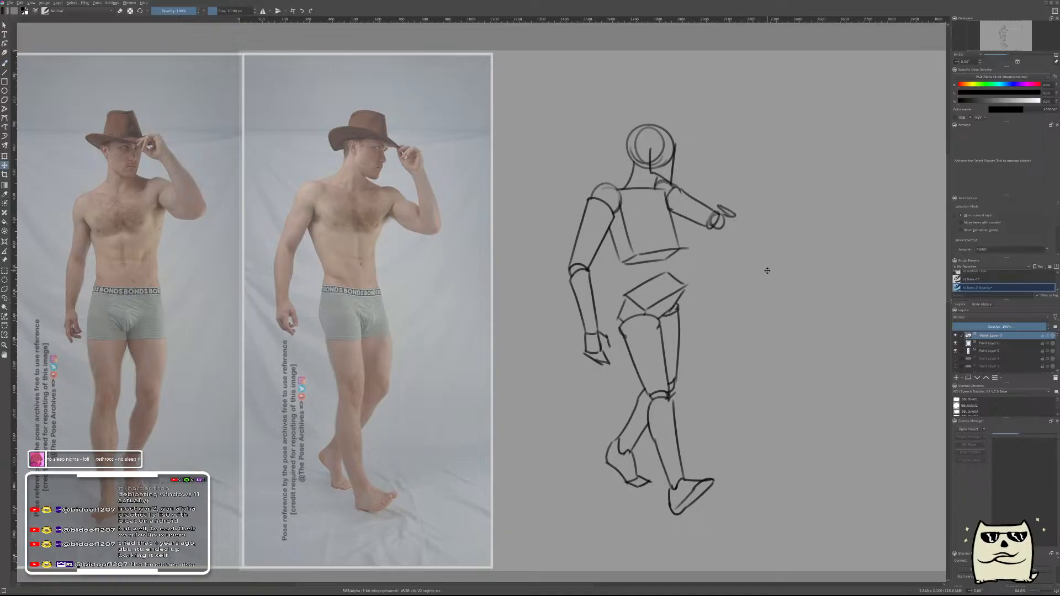
pyautogui.moveTo(789, 246)
pyautogui.mouseDown()
pyautogui.moveTo(776, 199)
pyautogui.moveTo(783, 215)
pyautogui.mouseUp()
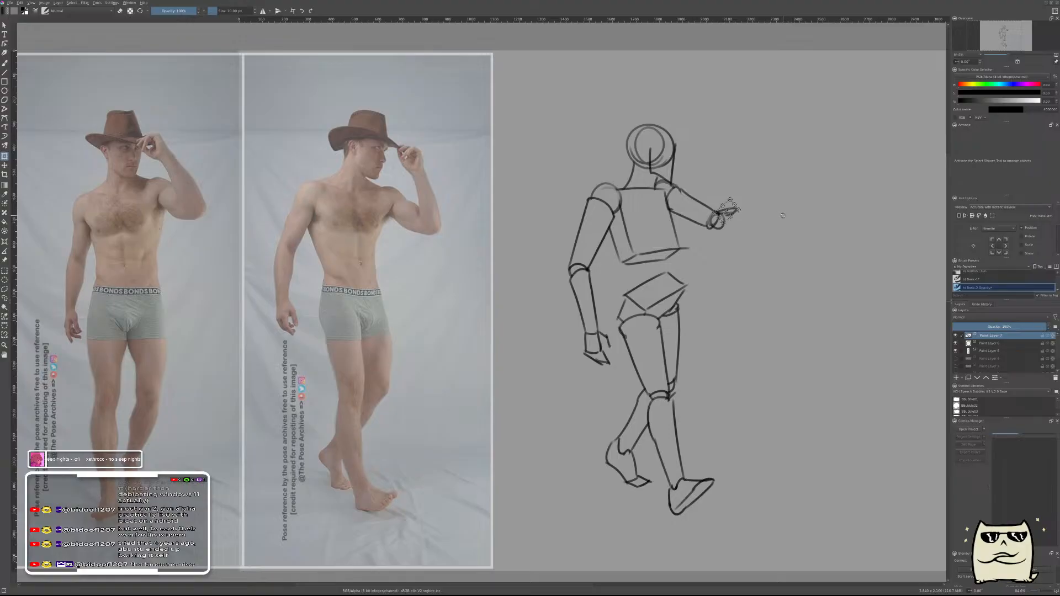
pyautogui.press('t')
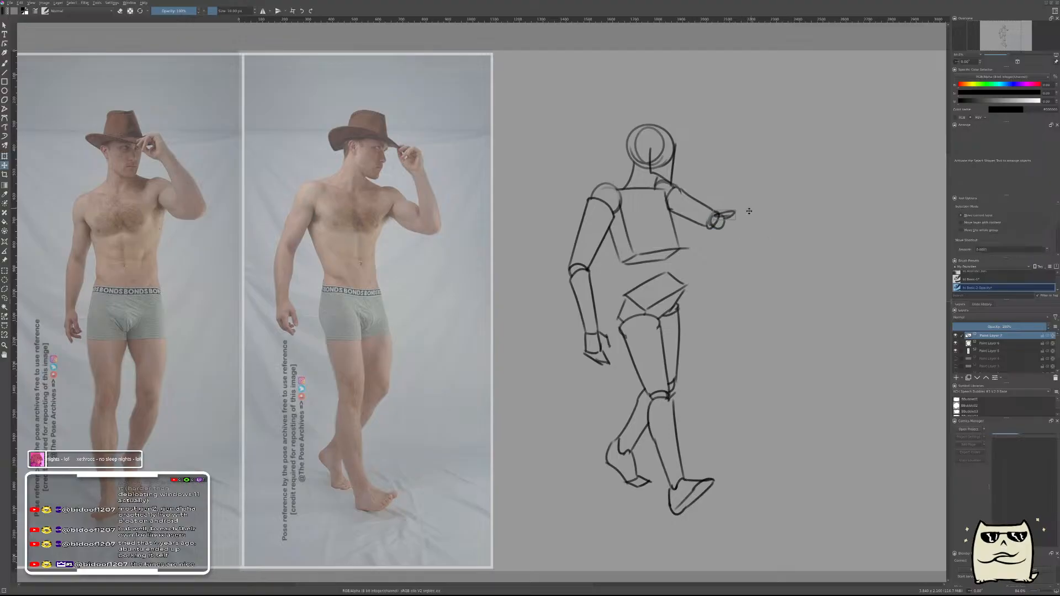
# - Draw the far forearm rising steeply from the elbow ellipse, ending in a wrist and a bent hand beside the head
pyautogui.press('b')
pyautogui.moveTo(726, 177)
pyautogui.mouseDown()
pyautogui.moveTo(737, 211)
pyautogui.moveTo(717, 155)
pyautogui.mouseUp()
pyautogui.hotkey('ctrl', 'z')
pyautogui.moveTo(736, 212); pyautogui.dragTo(719, 146)
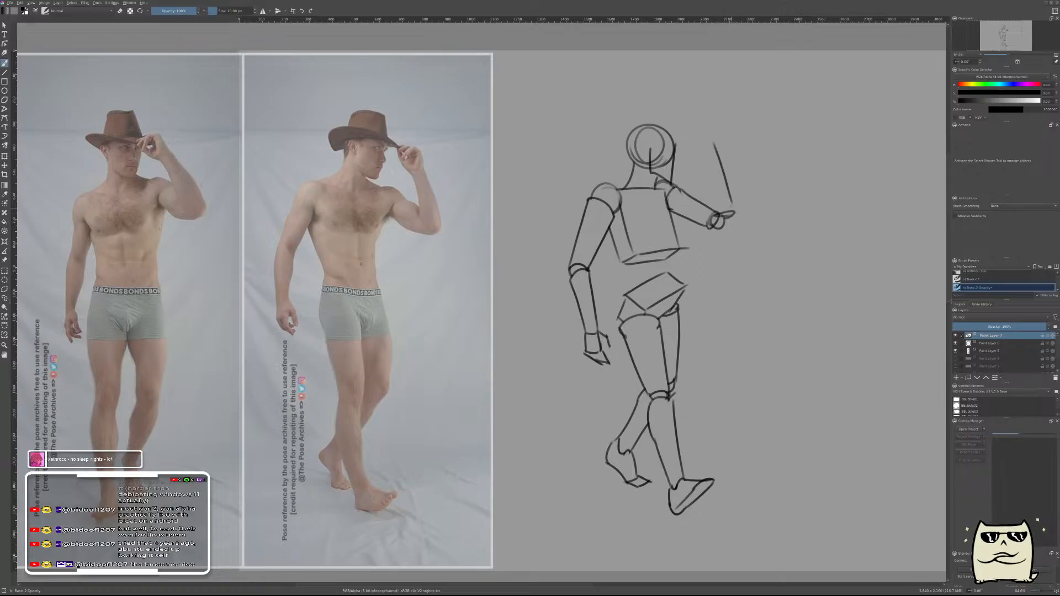
pyautogui.moveTo(721, 151); pyautogui.dragTo(735, 212)
pyautogui.moveTo(708, 160)
pyautogui.mouseDown()
pyautogui.moveTo(717, 207)
pyautogui.moveTo(710, 155)
pyautogui.moveTo(722, 150)
pyautogui.moveTo(694, 132)
pyautogui.moveTo(704, 132)
pyautogui.moveTo(689, 148)
pyautogui.moveTo(703, 145)
pyautogui.moveTo(709, 164)
pyautogui.mouseUp()
pyautogui.hotkey('ctrl', 'z')
pyautogui.hotkey('ctrl', 'z')
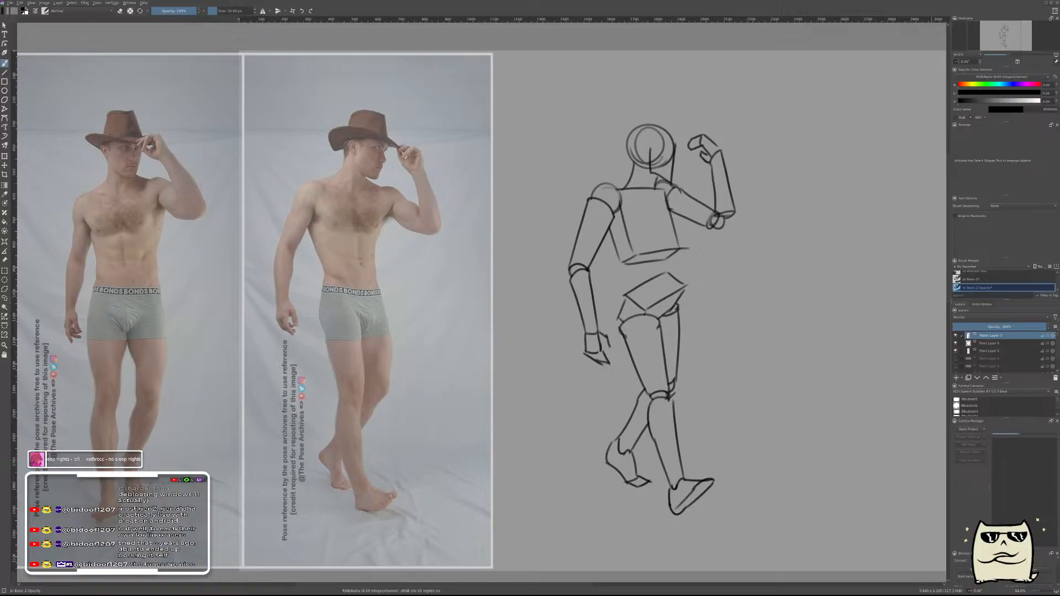
# - Erase the far elbow circle's lines overlapping the forearm with the Basic 1 brush, and merge the raised arm into the sketch layer
pyautogui.press('pagedown')
pyautogui.rightClick(779, 337)
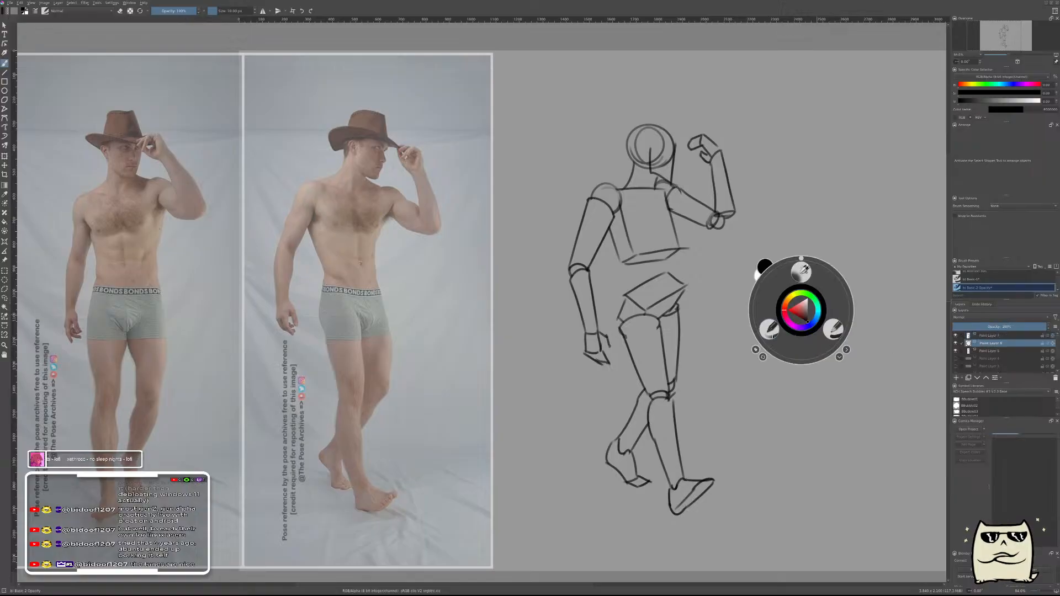
pyautogui.click(833, 329)
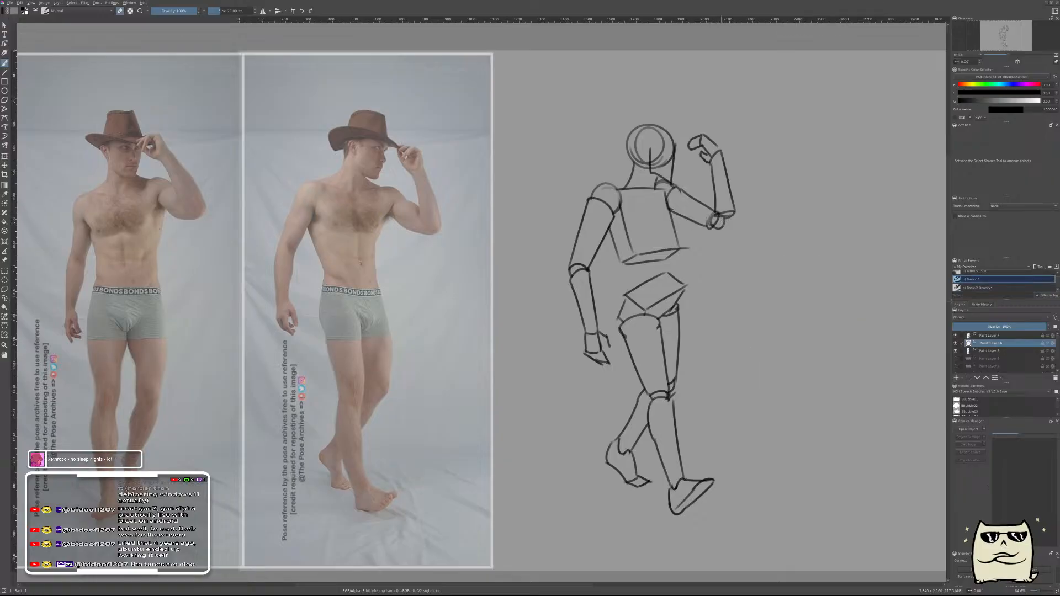
pyautogui.press('pagedown')
pyautogui.press('Delete')
pyautogui.click(957, 352)
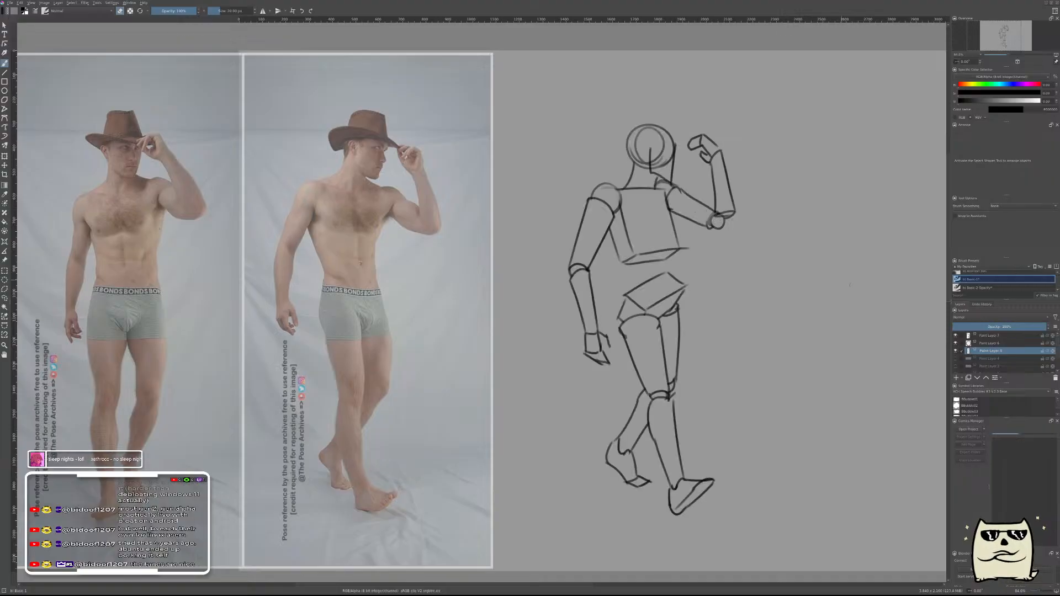
pyautogui.click(981, 337)
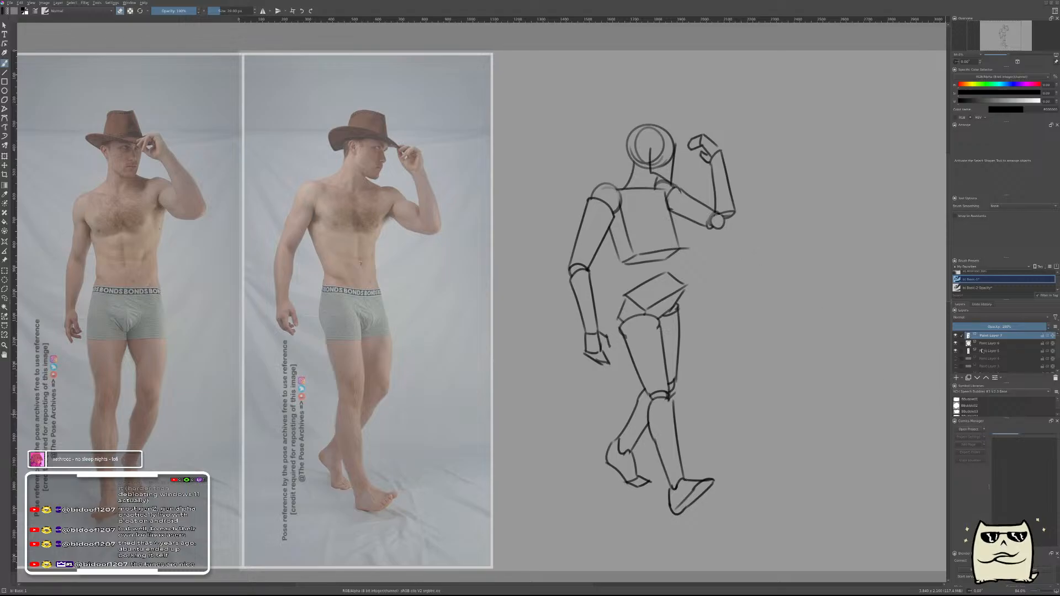
pyautogui.hotkey('ctrl', 'e')
# - Create a new paint layer above the figure and switch to the Basic 2 Opacity brush
pyautogui.press('Insert')
pyautogui.rightClick(775, 426)
pyautogui.click(740, 380)
pyautogui.press('v')
pyautogui.moveTo(713, 547); pyautogui.dragTo(705, 540)
pyautogui.moveTo(616, 531)
pyautogui.mouseDown()
pyautogui.moveTo(841, 486)
pyautogui.moveTo(839, 470)
pyautogui.mouseUp()
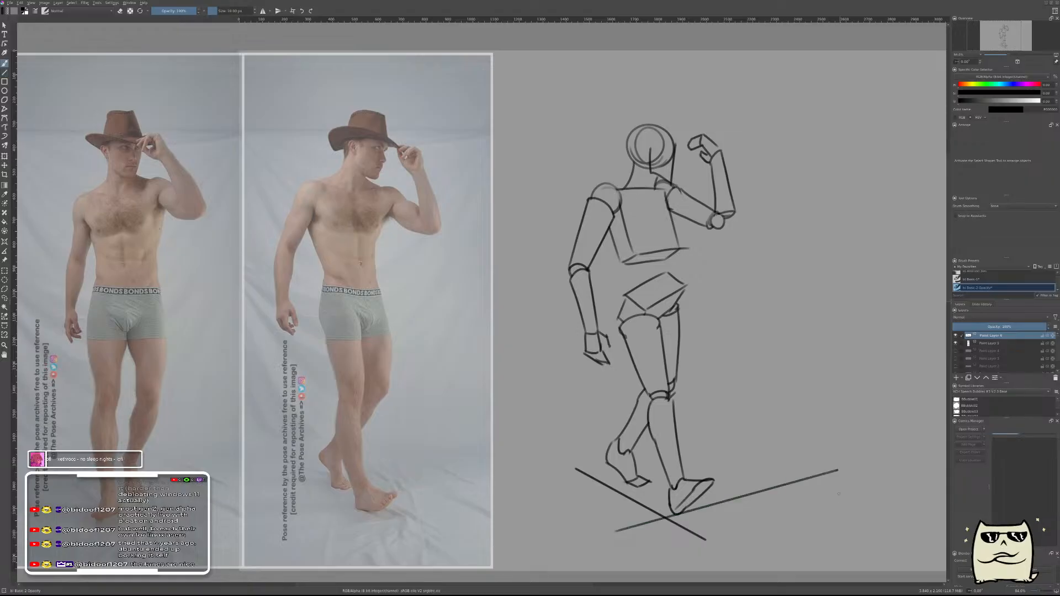
pyautogui.press('t')
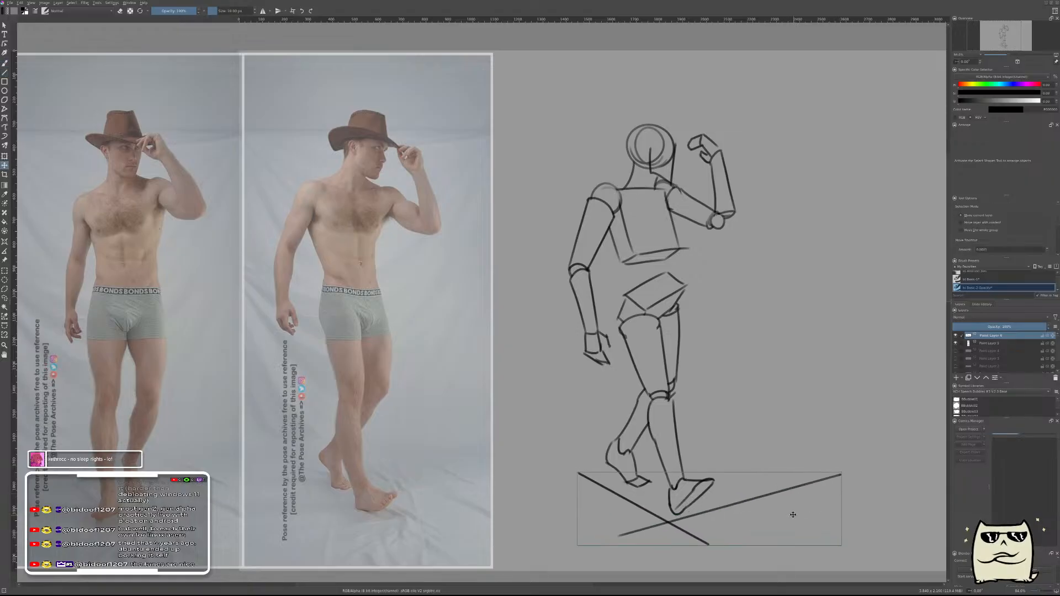
pyautogui.moveTo(793, 516); pyautogui.dragTo(790, 513)
pyautogui.hotkey('ctrl', 'z')
pyautogui.hotkey('ctrl', 'z')
# - Draw two straight ground lines crossing just below the front foot, one along the backward step and one rising forward
pyautogui.press('v')
pyautogui.moveTo(575, 467); pyautogui.dragTo(717, 550)
pyautogui.moveTo(820, 473); pyautogui.dragTo(823, 479)
pyautogui.press('t')
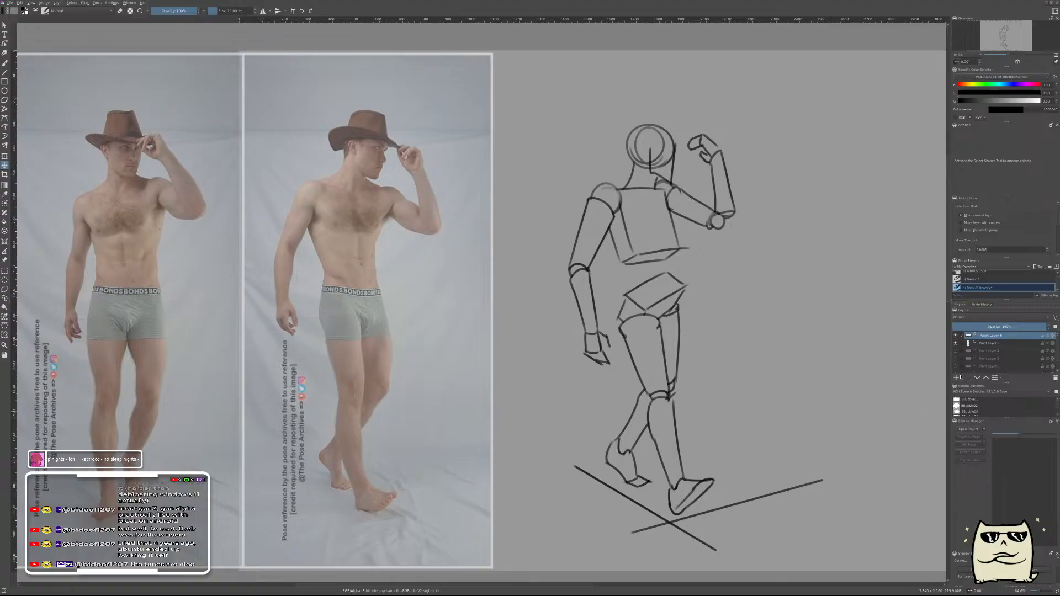
# - Merge the ground lines into the sketch layer and draw a centre line down the torso, waist and pelvis
pyautogui.hotkey('ctrl', 'e')
pyautogui.press('b')
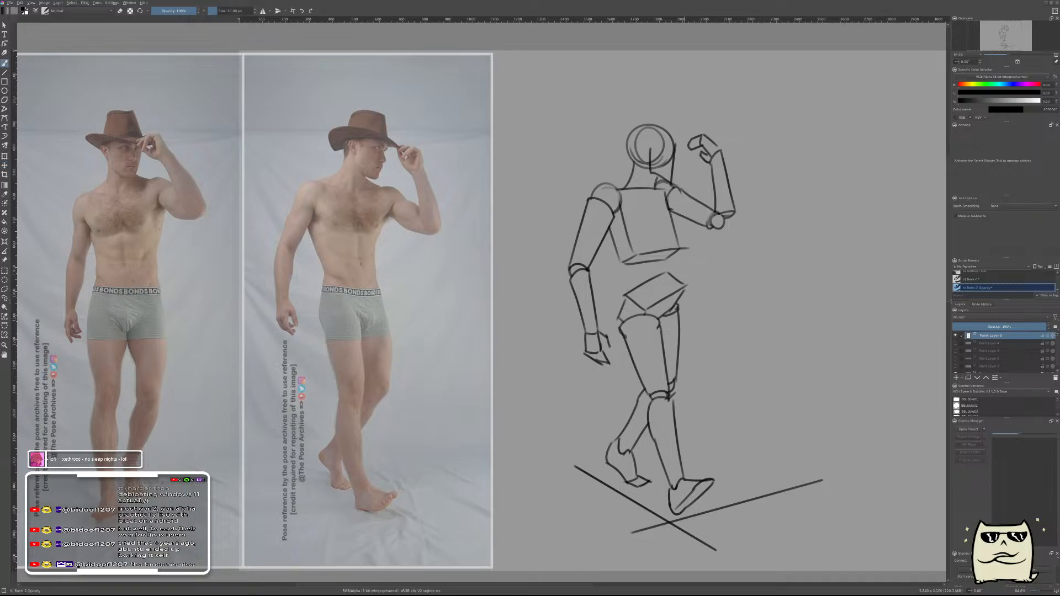
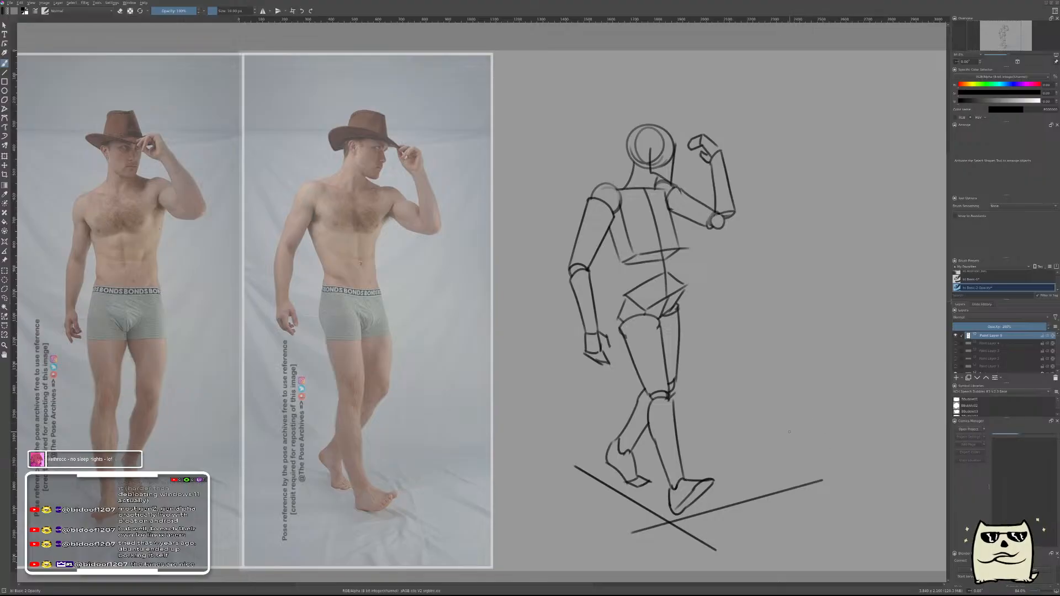
# - Overlay the figure sketch on the second reference photo to compare proportions, and return it to the blank area beside the photo
pyautogui.scroll(-3, 741, 331)
pyautogui.scroll(1, 741, 331)
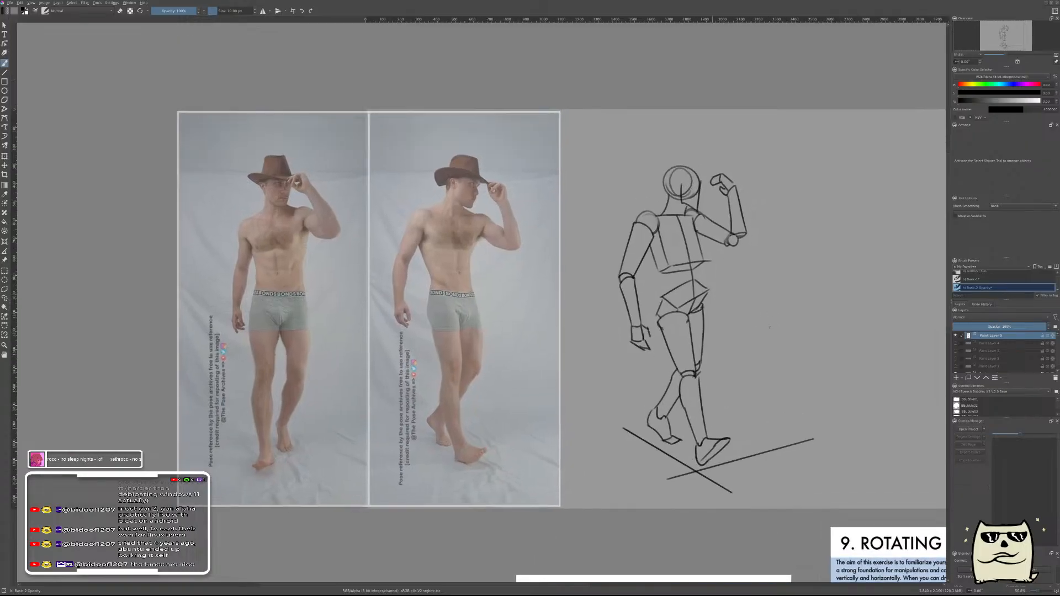
pyautogui.press('t')
pyautogui.moveTo(659, 330)
pyautogui.mouseDown()
pyautogui.moveTo(472, 340)
pyautogui.moveTo(467, 329)
pyautogui.mouseUp()
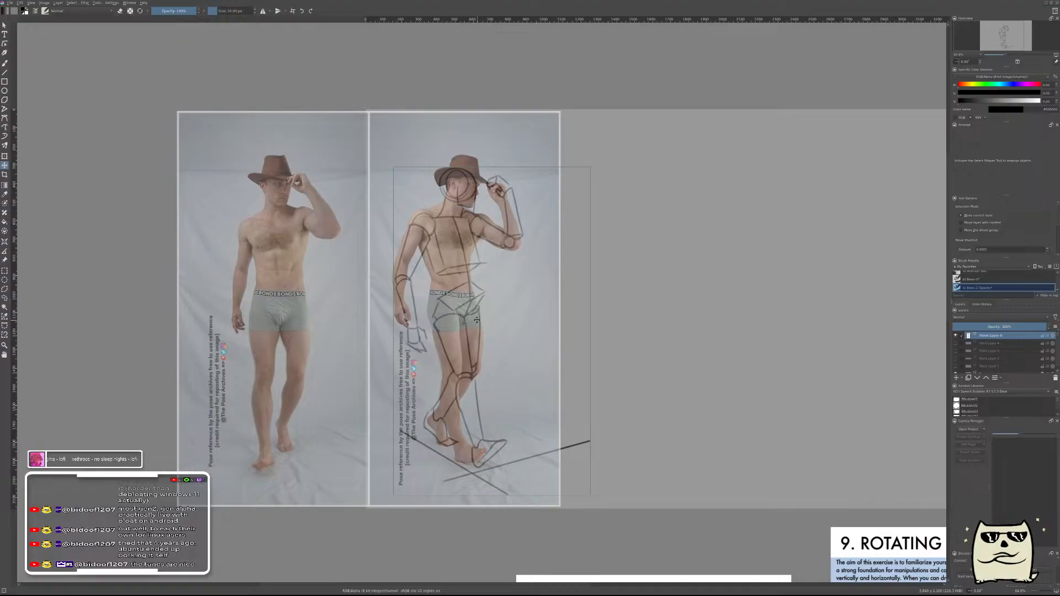
pyautogui.moveTo(477, 320); pyautogui.dragTo(701, 317)
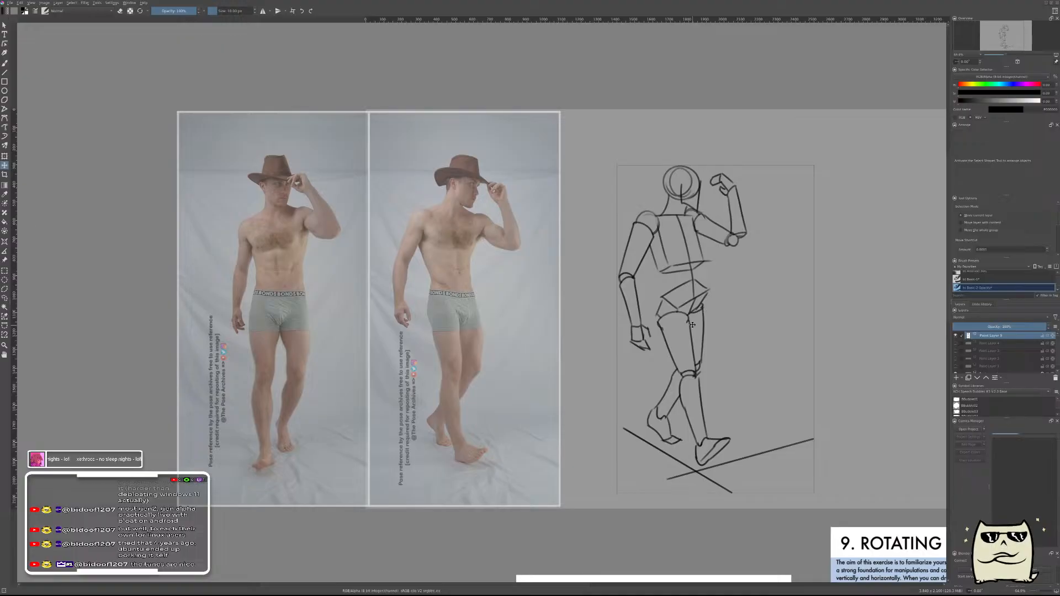
pyautogui.press('b')
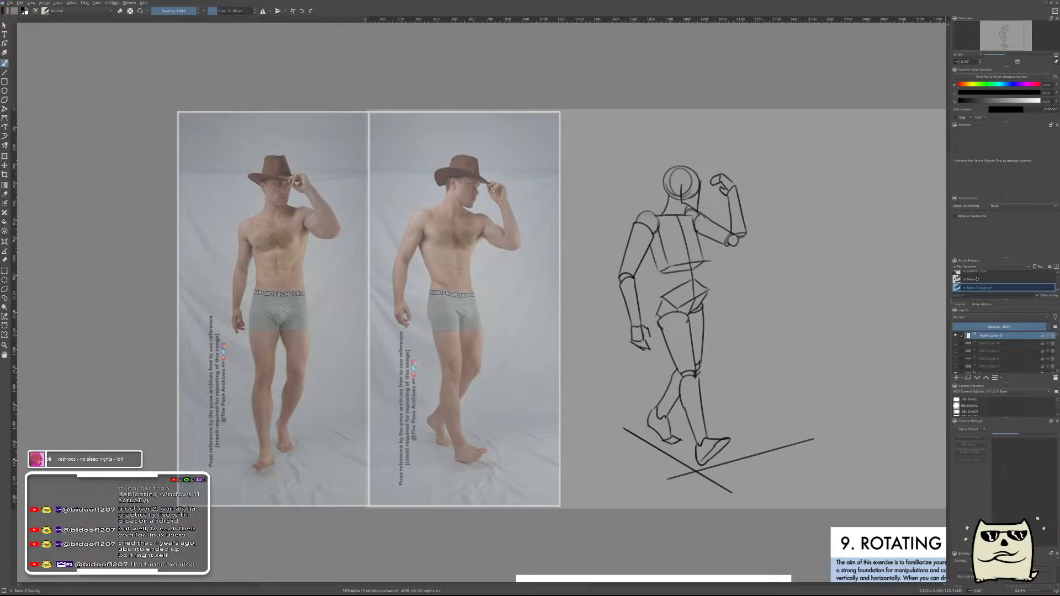
# - Create a new paint layer, hide the finished figure sketch, and select the Basic 2 Opacity brush
pyautogui.press('/')
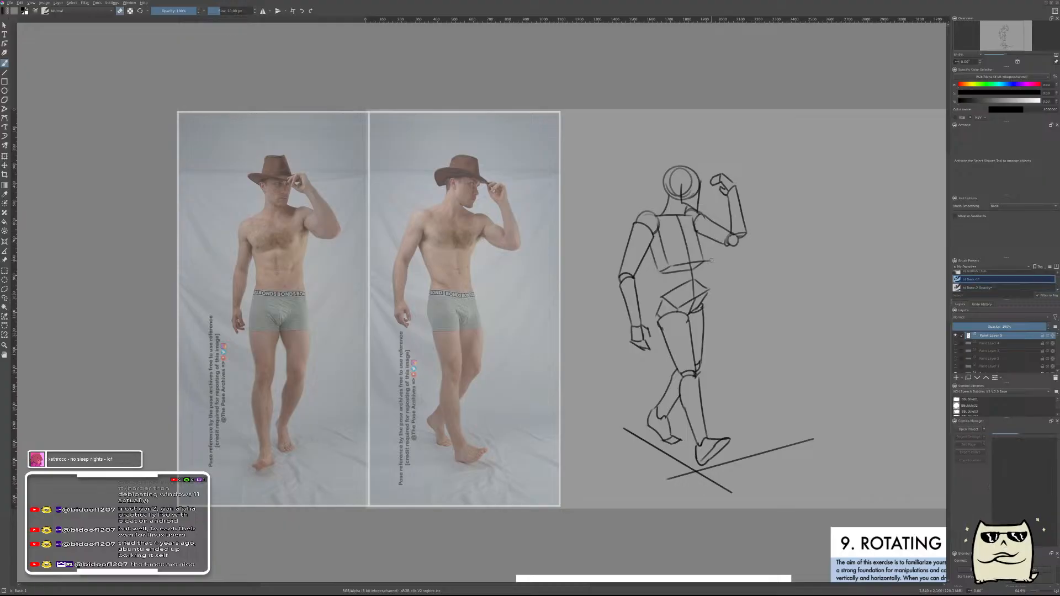
pyautogui.press('e')
pyautogui.rightClick(713, 266)
pyautogui.rightClick(746, 276)
pyautogui.press('e')
pyautogui.press('Insert')
pyautogui.click(956, 343)
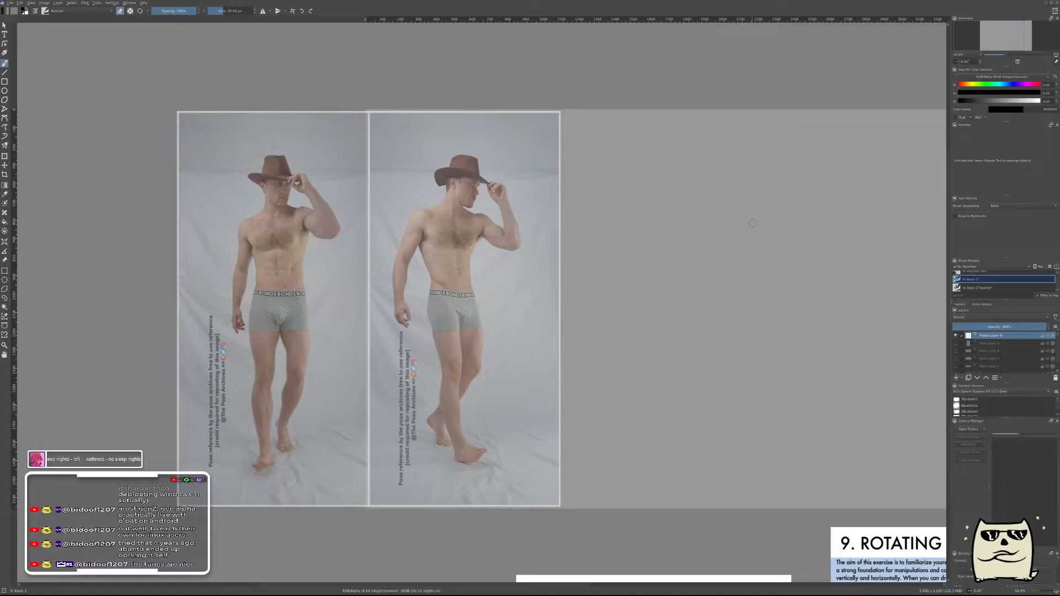
pyautogui.rightClick(727, 273)
pyautogui.click(697, 294)
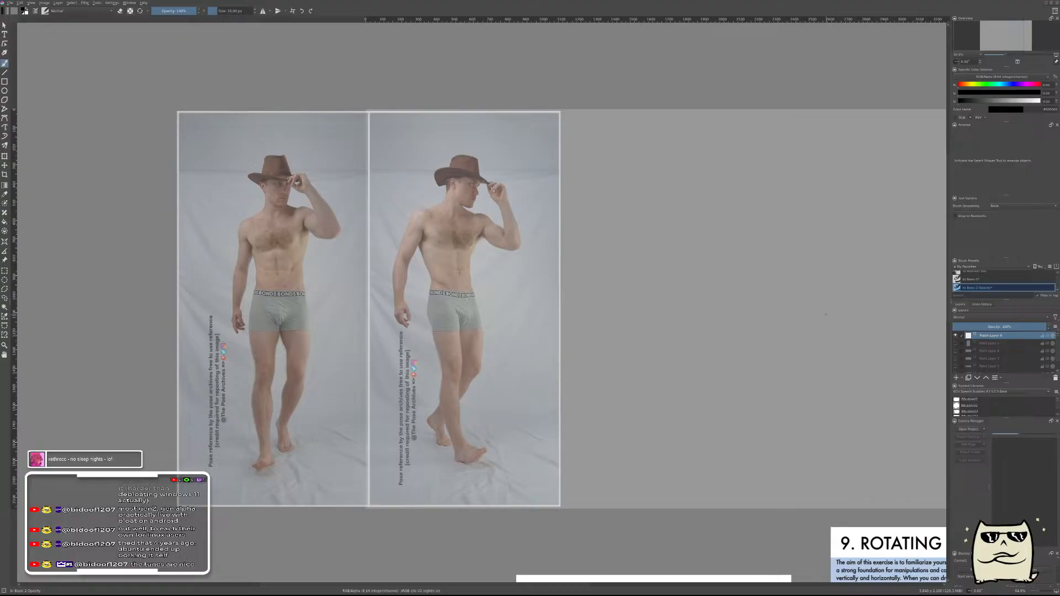
pyautogui.moveTo(635, 256); pyautogui.dragTo(759, 291)
pyautogui.hotkey('ctrl', 'z')
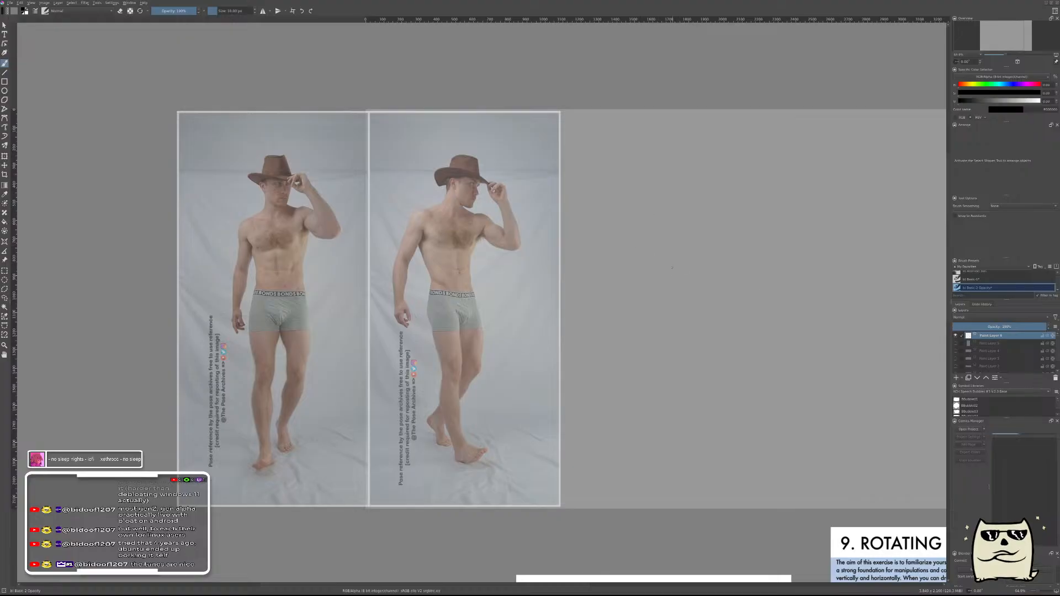
pyautogui.scroll(2, 642, 273)
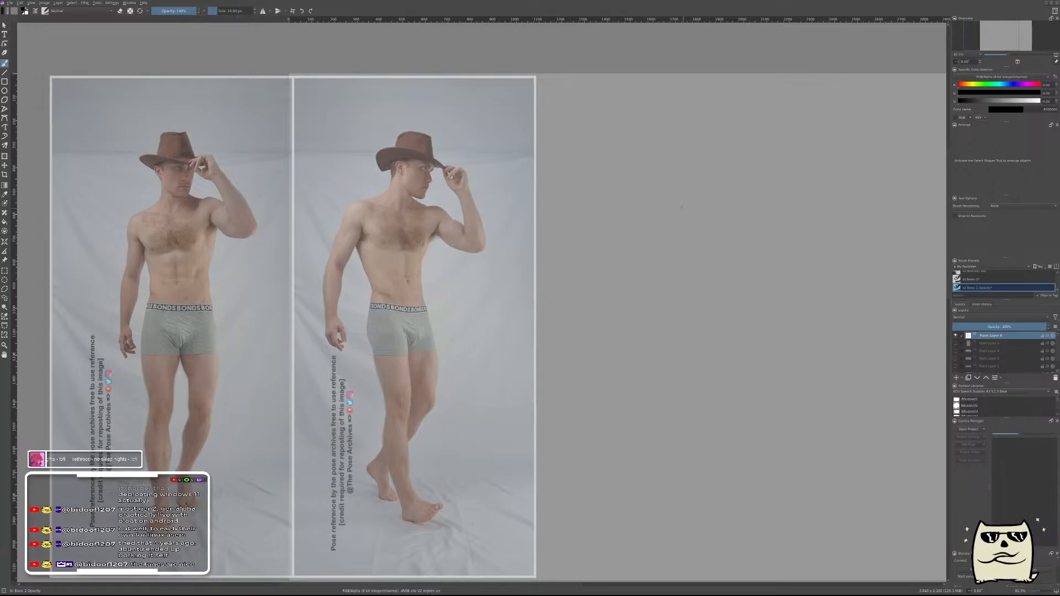
pyautogui.moveTo(708, 177); pyautogui.dragTo(706, 209)
pyautogui.hotkey('ctrl', 'z')
pyautogui.moveTo(705, 168); pyautogui.dragTo(697, 222)
pyautogui.hotkey('ctrl', 'z')
# - Draw a short face line, rotate it to match the head's tilt over the second reference photo, and move it back onto blank canvas
pyautogui.moveTo(714, 167)
pyautogui.mouseDown()
pyautogui.moveTo(712, 207)
pyautogui.moveTo(457, 198)
pyautogui.mouseUp()
pyautogui.press('t')
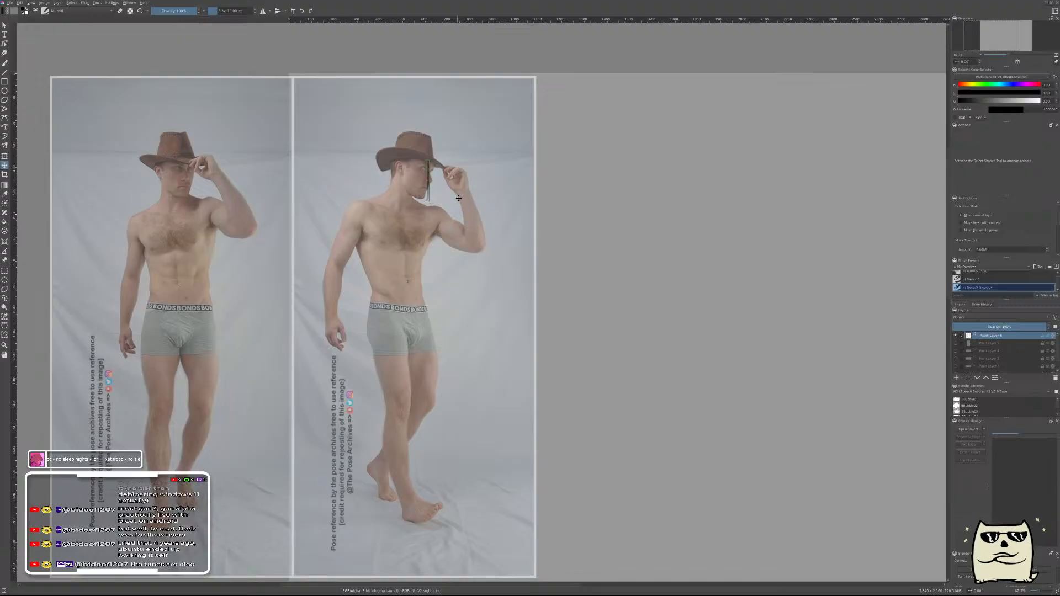
pyautogui.hotkey('ctrl', 't')
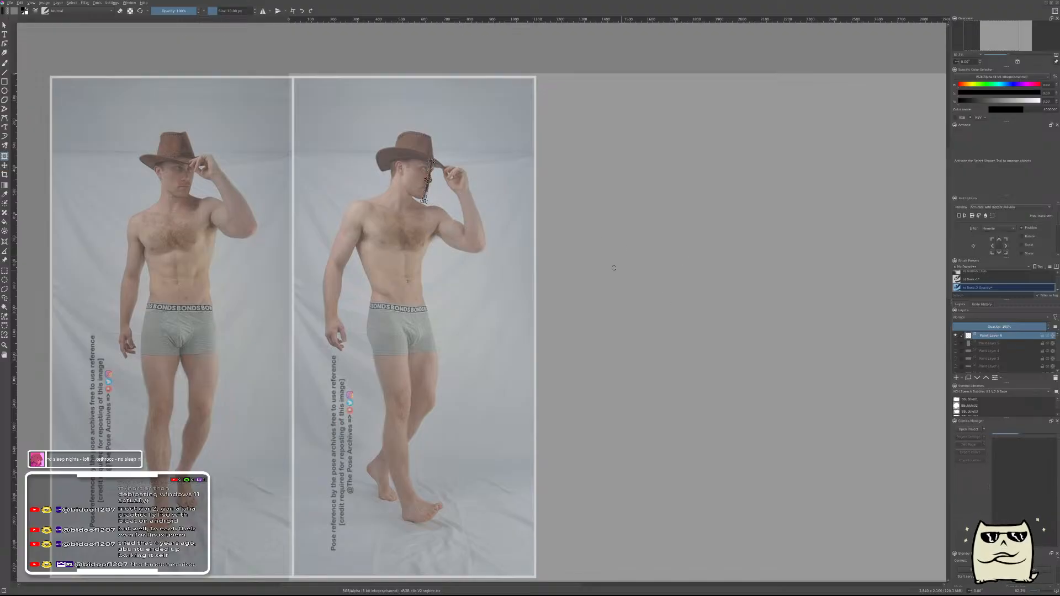
pyautogui.press('t')
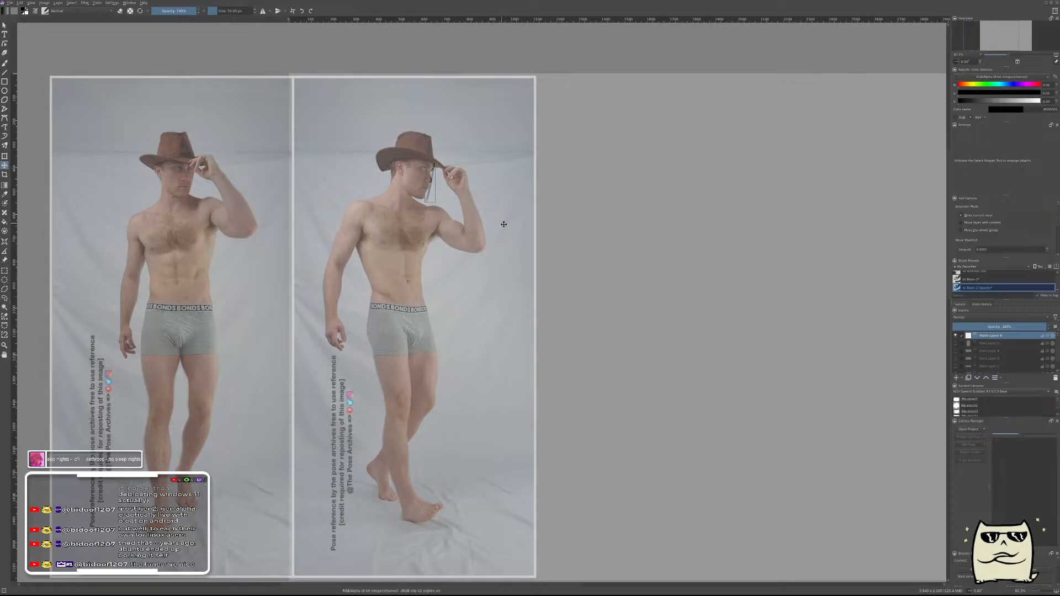
pyautogui.moveTo(488, 217); pyautogui.dragTo(755, 216)
# - Draw the jaw with the brush as an angular chin corner at the face line's base, extending back into the neck
pyautogui.press('b')
pyautogui.moveTo(677, 199); pyautogui.dragTo(702, 207)
pyautogui.hotkey('ctrl', 'z')
pyautogui.hotkey('ctrl', 'z')
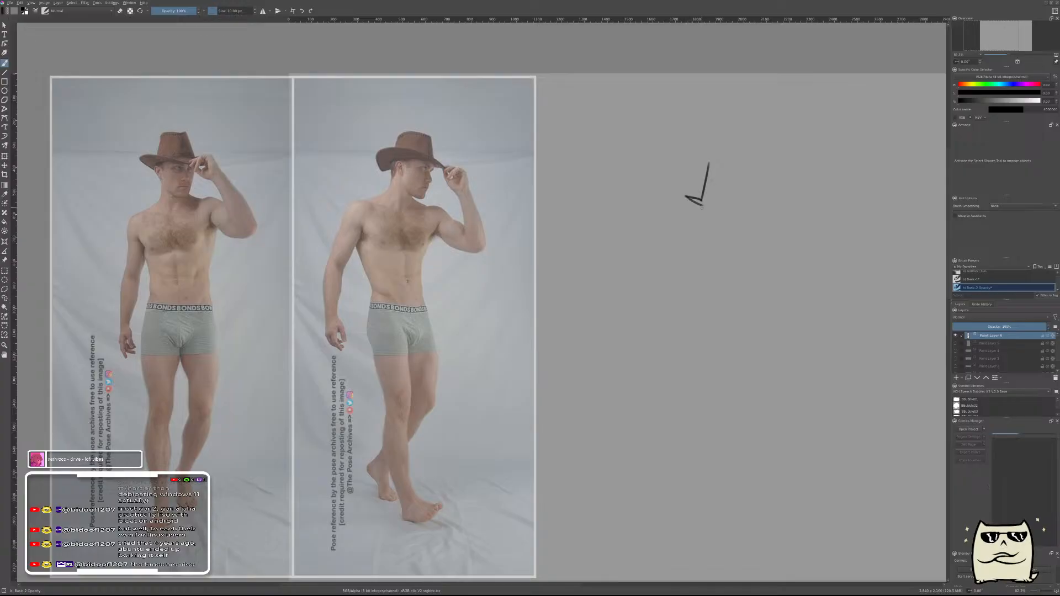
pyautogui.hotkey('ctrl', 'z')
pyautogui.moveTo(686, 197); pyautogui.dragTo(705, 210)
pyautogui.press('l')
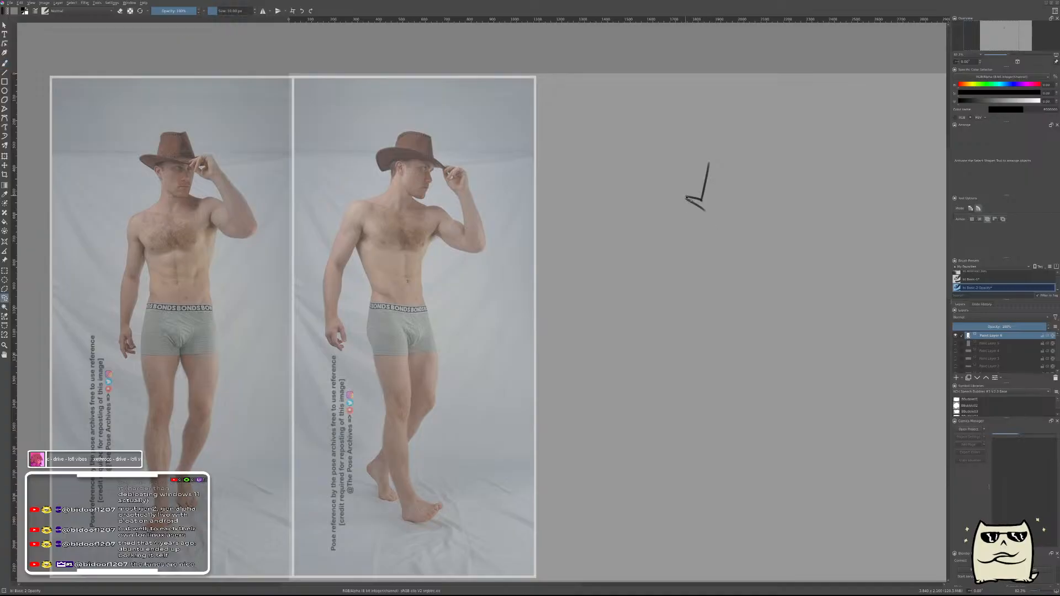
pyautogui.hotkey('ctrl', 'z')
pyautogui.press('b')
pyautogui.moveTo(686, 197); pyautogui.dragTo(719, 212)
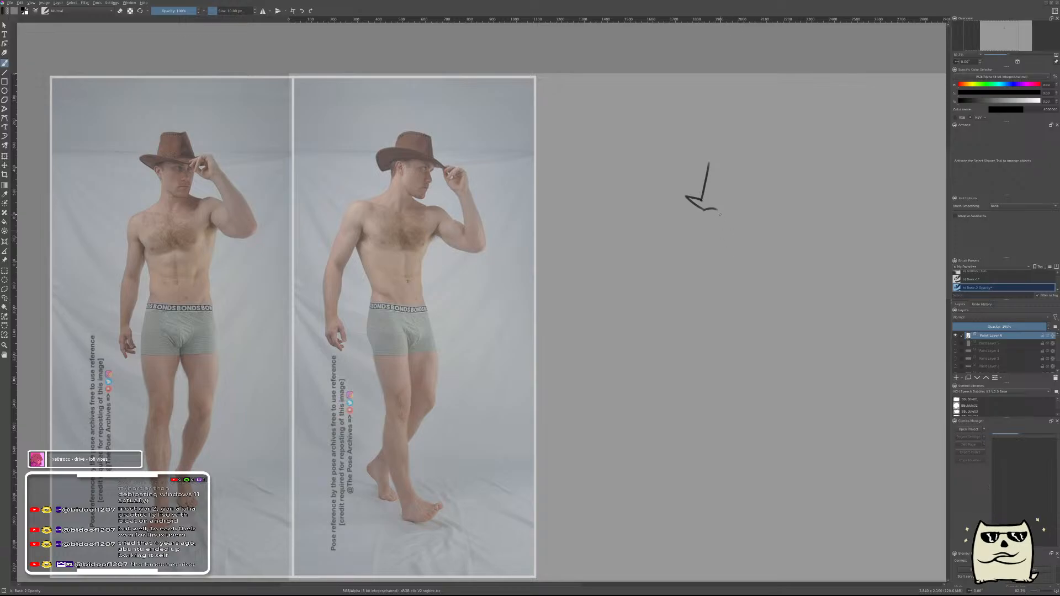
# - Continue the outline from the neck over the shoulder slope and up the inner edge of the raised arm to a rounded hand
pyautogui.moveTo(717, 210); pyautogui.dragTo(733, 231)
pyautogui.hotkey('ctrl', 'z')
pyautogui.hotkey('ctrl', 'shift', 'z')
pyautogui.moveTo(729, 223); pyautogui.dragTo(752, 240)
pyautogui.moveTo(730, 226)
pyautogui.mouseDown()
pyautogui.moveTo(752, 238)
pyautogui.moveTo(725, 169)
pyautogui.moveTo(754, 237)
pyautogui.mouseUp()
pyautogui.hotkey('ctrl', 'z')
pyautogui.hotkey('ctrl', 'z')
pyautogui.moveTo(741, 186)
pyautogui.mouseDown()
pyautogui.moveTo(754, 237)
pyautogui.moveTo(734, 160)
pyautogui.moveTo(748, 164)
pyautogui.mouseUp()
pyautogui.hotkey('ctrl', 'z')
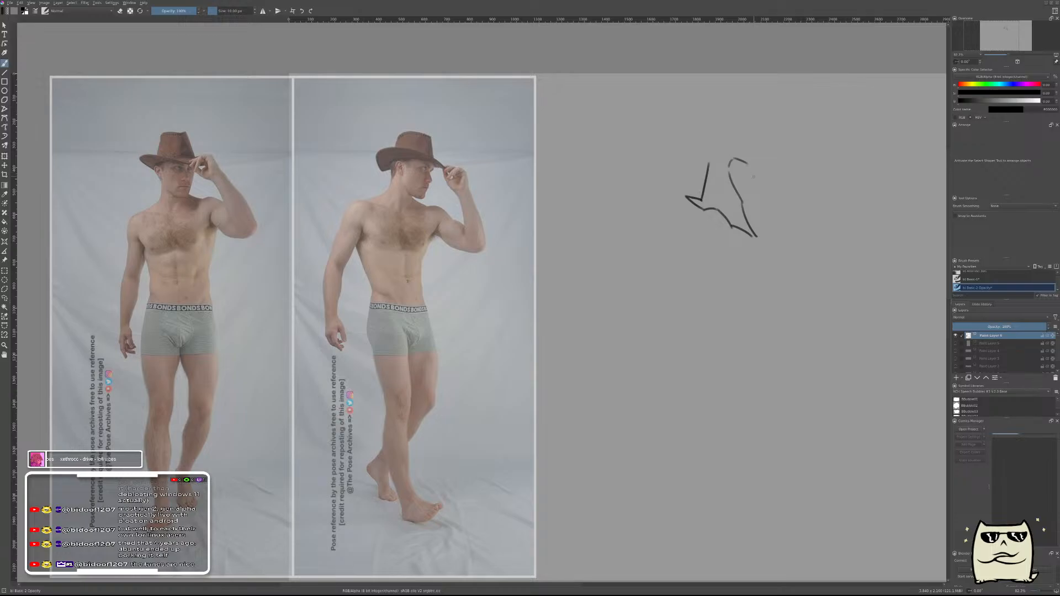
# - Draw the raised arm's outer forearm down to the elbow and the underside of the upper arm back to the armpit
pyautogui.moveTo(749, 163); pyautogui.dragTo(777, 233)
pyautogui.hotkey('ctrl', 'z')
pyautogui.moveTo(755, 184)
pyautogui.mouseDown()
pyautogui.moveTo(783, 245)
pyautogui.moveTo(774, 255)
pyautogui.mouseUp()
pyautogui.moveTo(715, 239)
pyautogui.mouseDown()
pyautogui.moveTo(743, 256)
pyautogui.moveTo(777, 247)
pyautogui.moveTo(724, 244)
pyautogui.moveTo(780, 253)
pyautogui.mouseUp()
pyautogui.hotkey('ctrl', 'z')
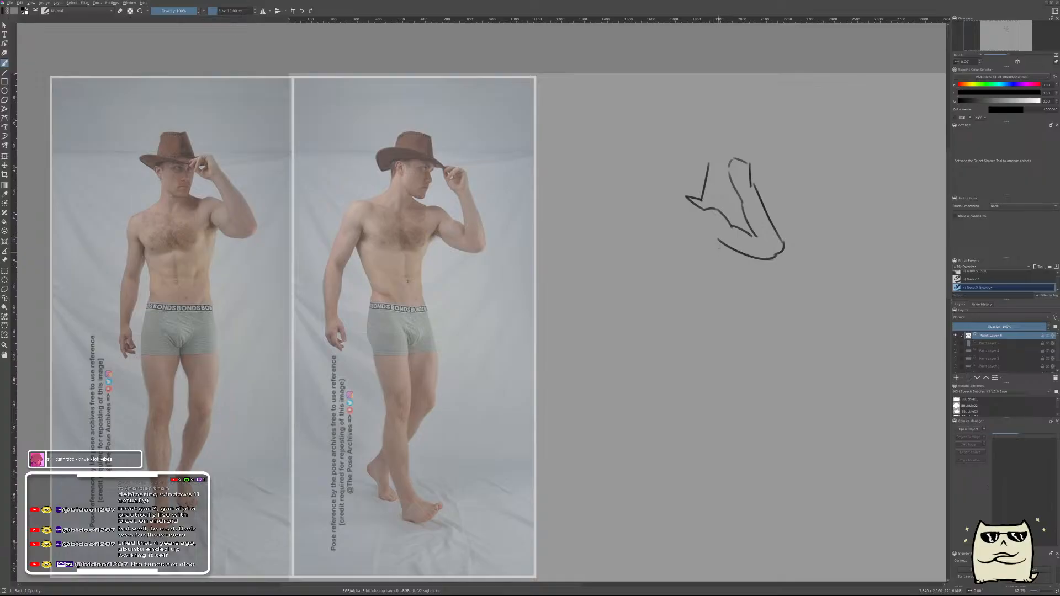
# - Draw the torso contour from the raised arm's armpit down past the waist and hip to the thigh
pyautogui.moveTo(718, 239); pyautogui.dragTo(704, 282)
pyautogui.hotkey('ctrl', 'z')
pyautogui.moveTo(718, 239); pyautogui.dragTo(704, 282)
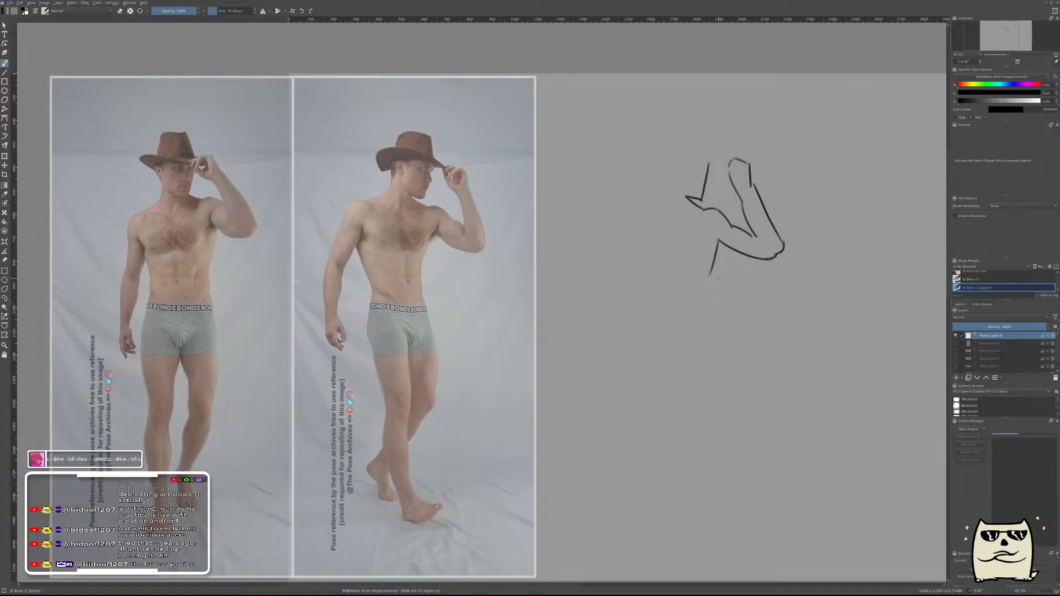
pyautogui.moveTo(711, 271); pyautogui.dragTo(712, 315)
pyautogui.hotkey('ctrl', 'z')
pyautogui.moveTo(711, 271); pyautogui.dragTo(729, 330)
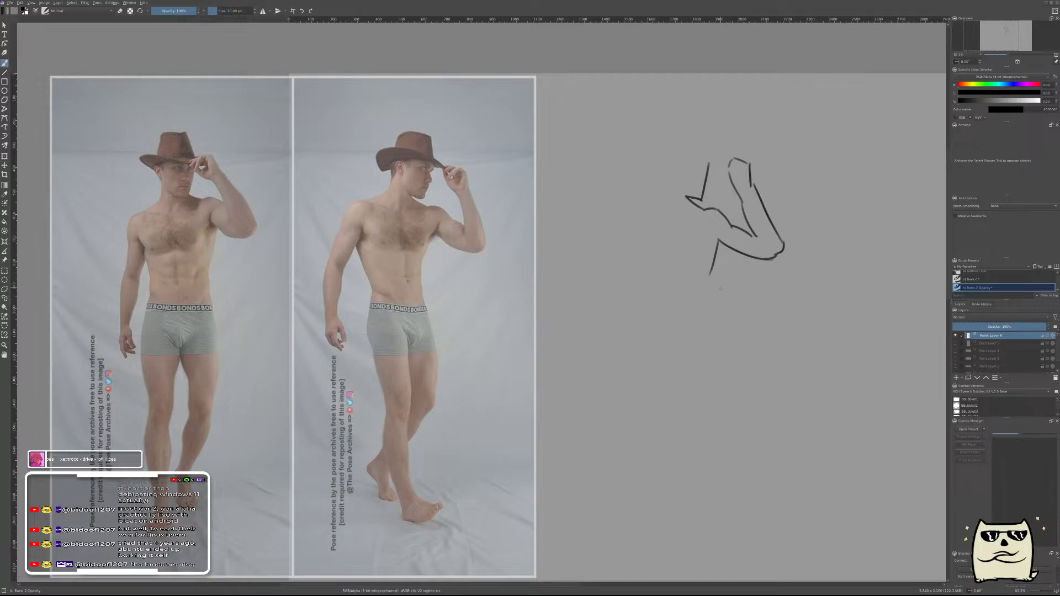
pyautogui.hotkey('ctrl', 'z')
pyautogui.moveTo(713, 273); pyautogui.dragTo(733, 357)
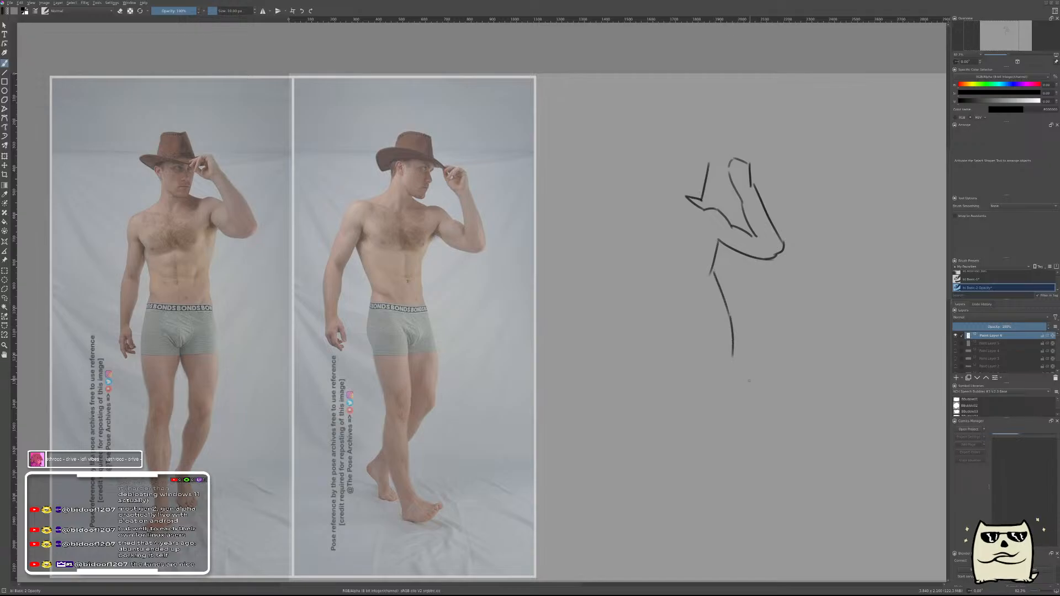
# - Extend the thigh contour down to the bent knee and angle it inward to the front leg's shin
pyautogui.moveTo(734, 357); pyautogui.dragTo(724, 422)
pyautogui.hotkey('ctrl', 'z')
pyautogui.moveTo(731, 414); pyautogui.dragTo(709, 441)
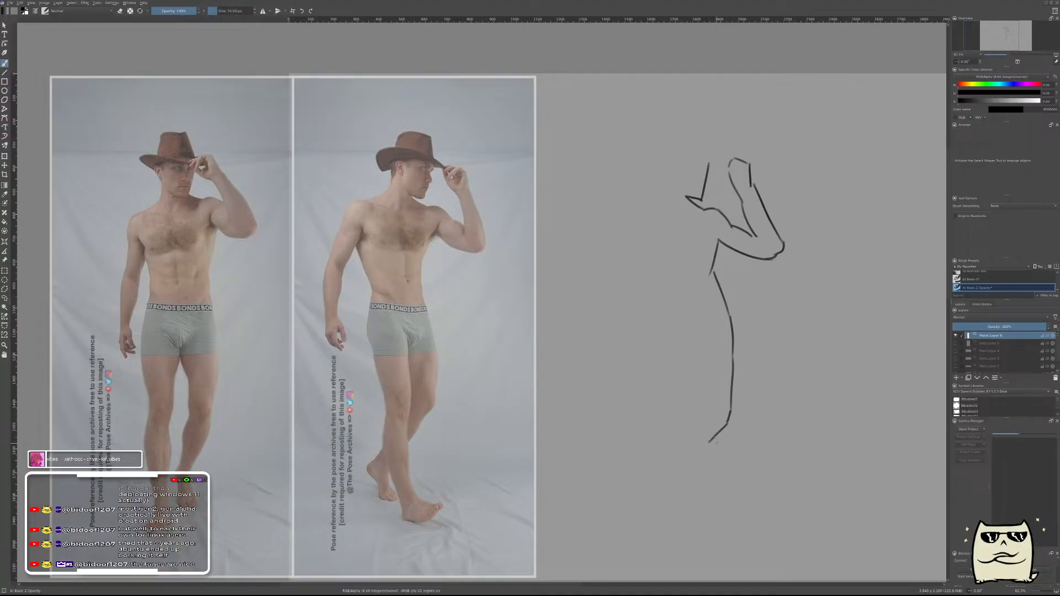
pyautogui.moveTo(727, 422); pyautogui.dragTo(696, 440)
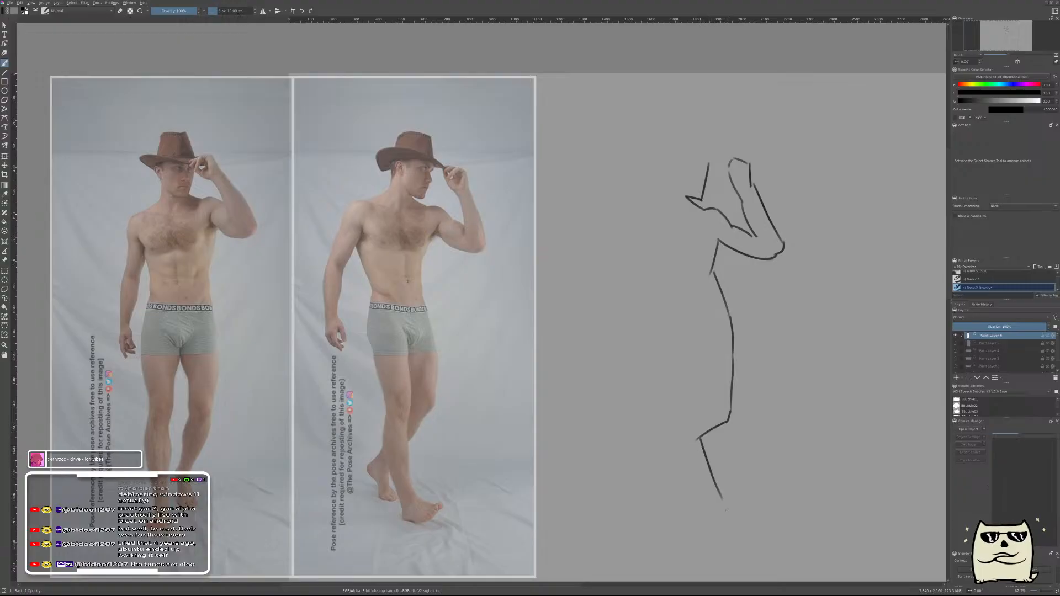
pyautogui.hotkey('ctrl', 'z')
pyautogui.moveTo(727, 422)
pyautogui.mouseDown()
pyautogui.moveTo(705, 435)
pyautogui.moveTo(743, 504)
pyautogui.mouseUp()
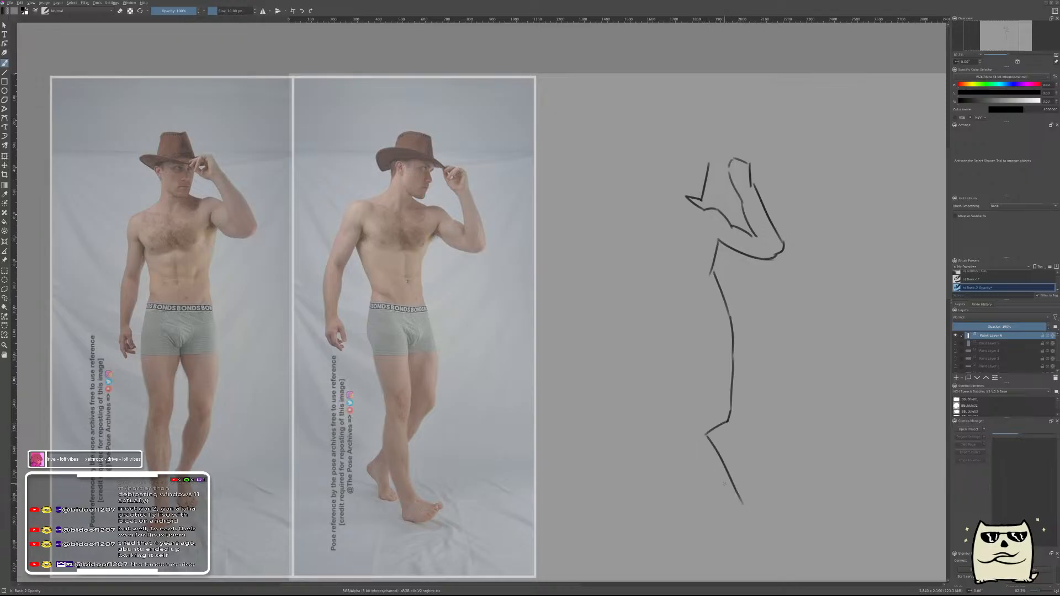
pyautogui.hotkey('ctrl', 'z')
# - Outline the front leg's shin and foot, closing the sole with a short line up the heel
pyautogui.moveTo(705, 435)
pyautogui.mouseDown()
pyautogui.moveTo(728, 495)
pyautogui.moveTo(743, 493)
pyautogui.moveTo(726, 514)
pyautogui.moveTo(748, 500)
pyautogui.moveTo(707, 511)
pyautogui.mouseUp()
pyautogui.hotkey('ctrl', 'z')
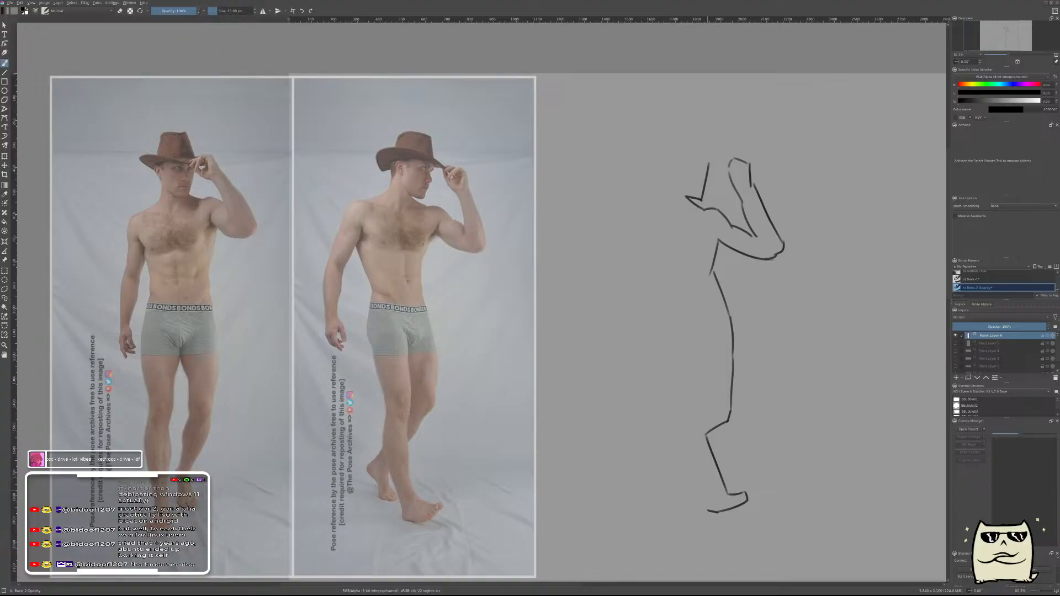
pyautogui.moveTo(706, 481); pyautogui.dragTo(706, 511)
pyautogui.moveTo(688, 419)
pyautogui.mouseDown()
pyautogui.moveTo(704, 479)
pyautogui.moveTo(701, 462)
pyautogui.moveTo(698, 495)
pyautogui.mouseUp()
pyautogui.hotkey('ctrl', 'z')
pyautogui.hotkey('ctrl', 'z')
pyautogui.hotkey('ctrl', 'z')
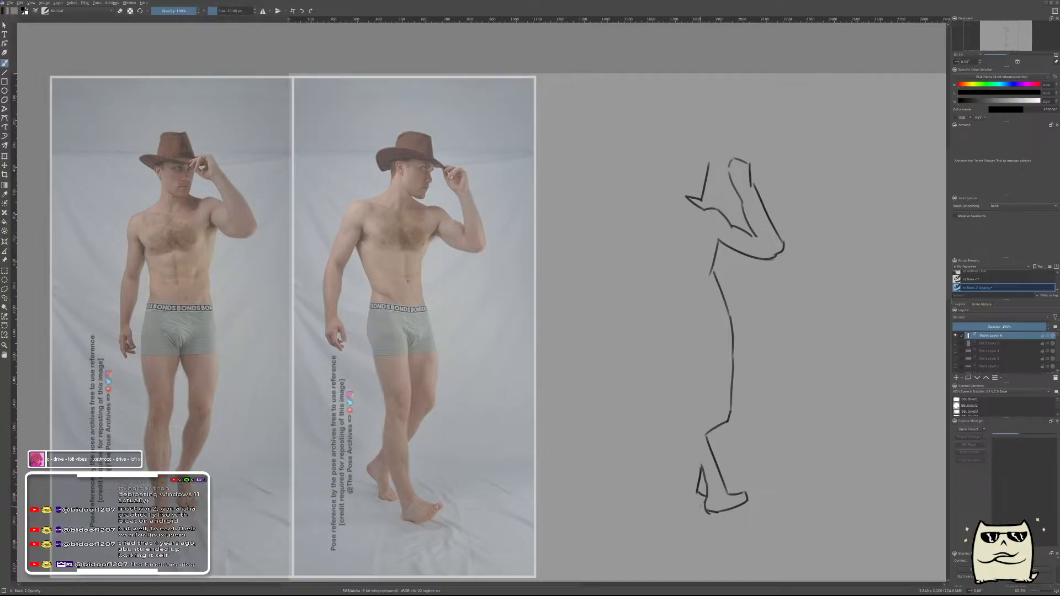
# - Outline the rear foot behind the front leg, with its ankle, sole and heel joining up to the calf
pyautogui.moveTo(679, 501); pyautogui.dragTo(705, 498)
pyautogui.hotkey('ctrl', 'z')
pyautogui.moveTo(702, 464)
pyautogui.mouseDown()
pyautogui.moveTo(666, 487)
pyautogui.moveTo(683, 481)
pyautogui.moveTo(685, 492)
pyautogui.mouseUp()
pyautogui.hotkey('ctrl', 'z')
pyautogui.moveTo(696, 498); pyautogui.dragTo(672, 505)
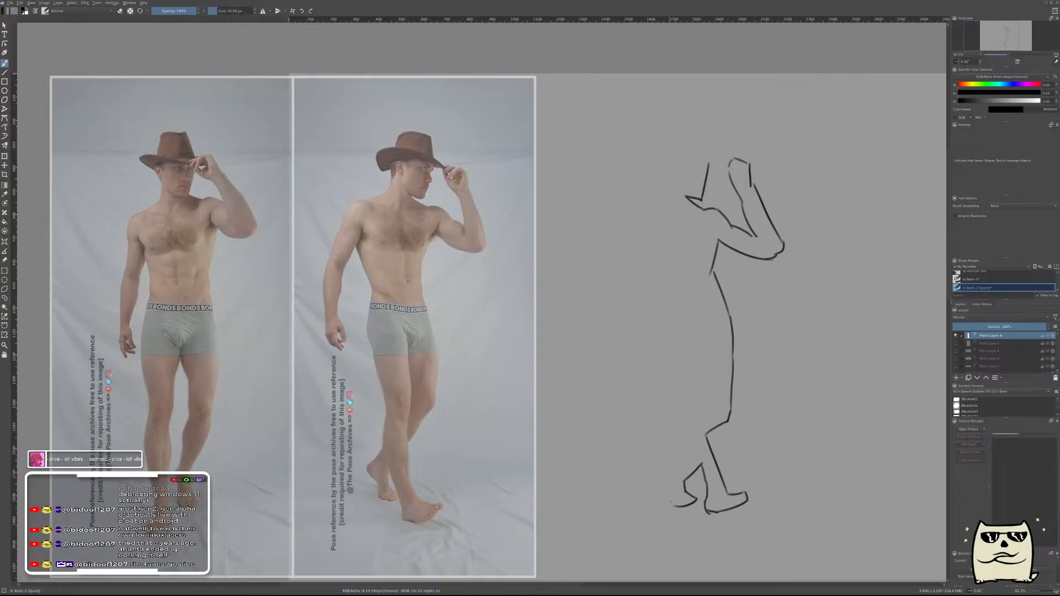
pyautogui.moveTo(663, 481); pyautogui.dragTo(674, 504)
pyautogui.moveTo(665, 460)
pyautogui.mouseDown()
pyautogui.moveTo(661, 479)
pyautogui.moveTo(681, 445)
pyautogui.mouseUp()
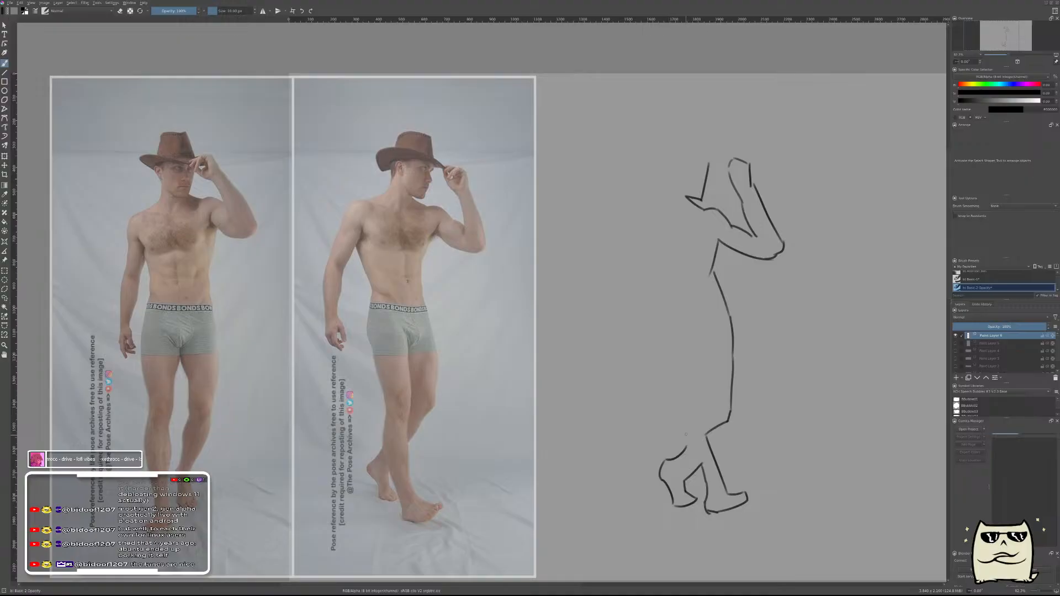
# - Draw the opposite leg contour from the hip down the thigh and calf to the rear foot
pyautogui.hotkey('ctrl', 'z')
pyautogui.moveTo(679, 406); pyautogui.dragTo(687, 447)
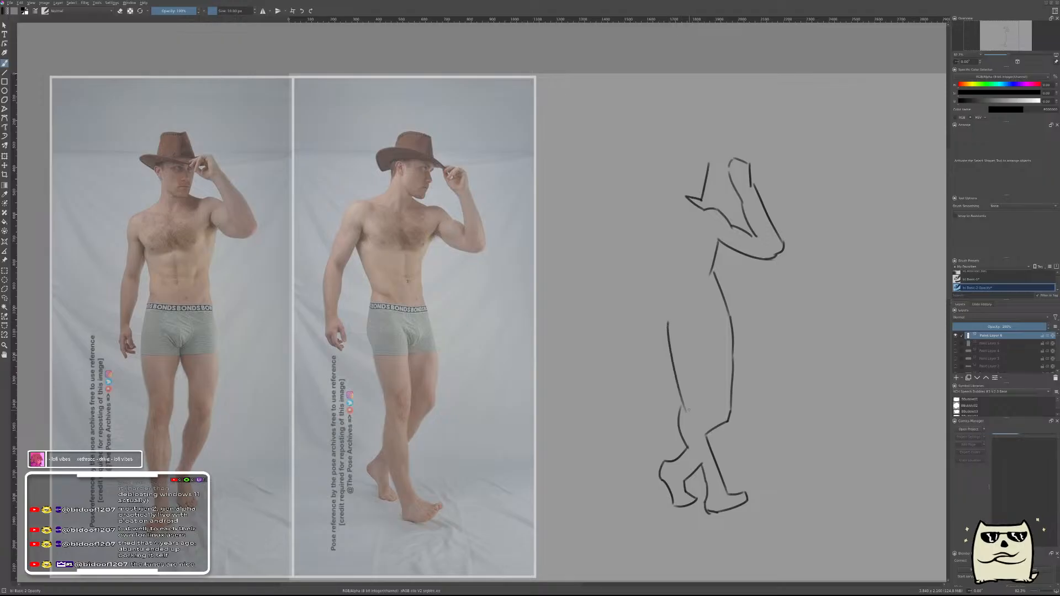
pyautogui.moveTo(671, 312)
pyautogui.mouseDown()
pyautogui.moveTo(671, 390)
pyautogui.moveTo(680, 411)
pyautogui.mouseUp()
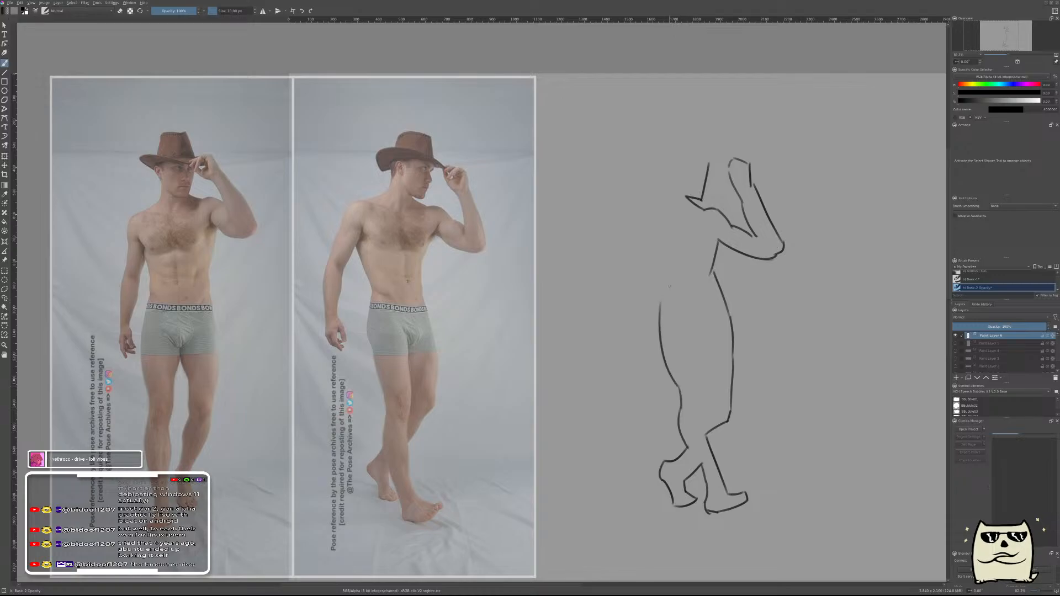
pyautogui.moveTo(670, 363); pyautogui.dragTo(681, 387)
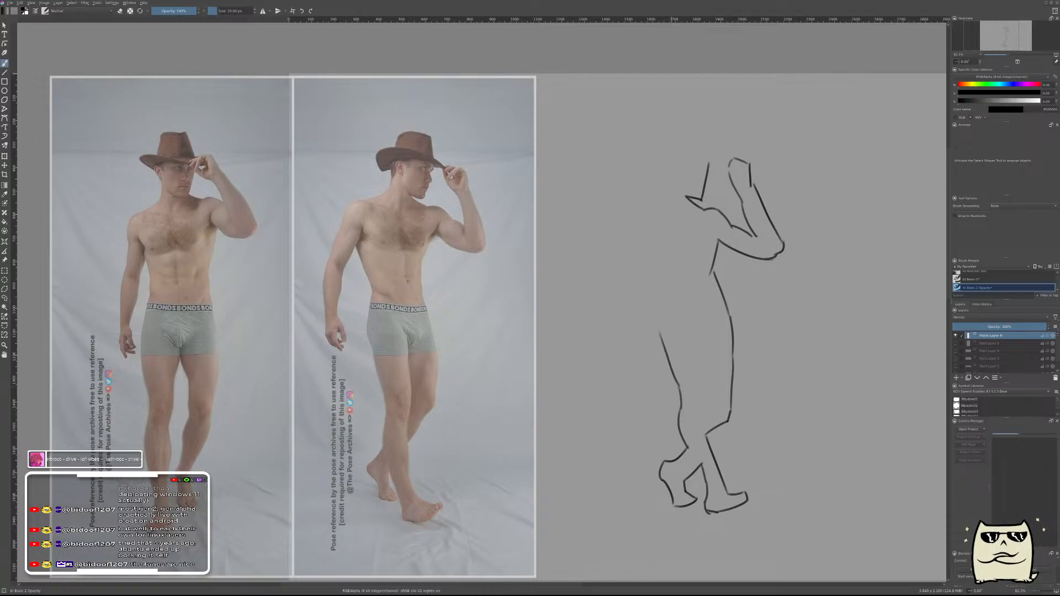
pyautogui.moveTo(663, 331); pyautogui.dragTo(678, 389)
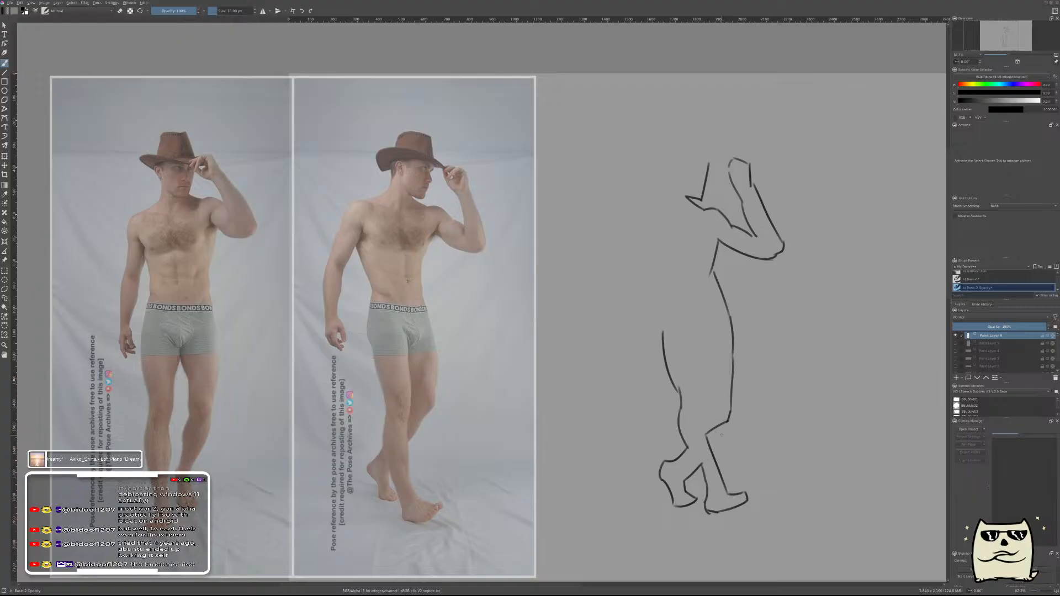
# - Lasso the rear foot and shift it outward and slightly up, away from the front foot
pyautogui.press('l')
pyautogui.moveTo(682, 518); pyautogui.dragTo(645, 482)
pyautogui.moveTo(678, 450)
pyautogui.mouseDown()
pyautogui.moveTo(704, 465)
pyautogui.moveTo(668, 434)
pyautogui.moveTo(694, 440)
pyautogui.mouseUp()
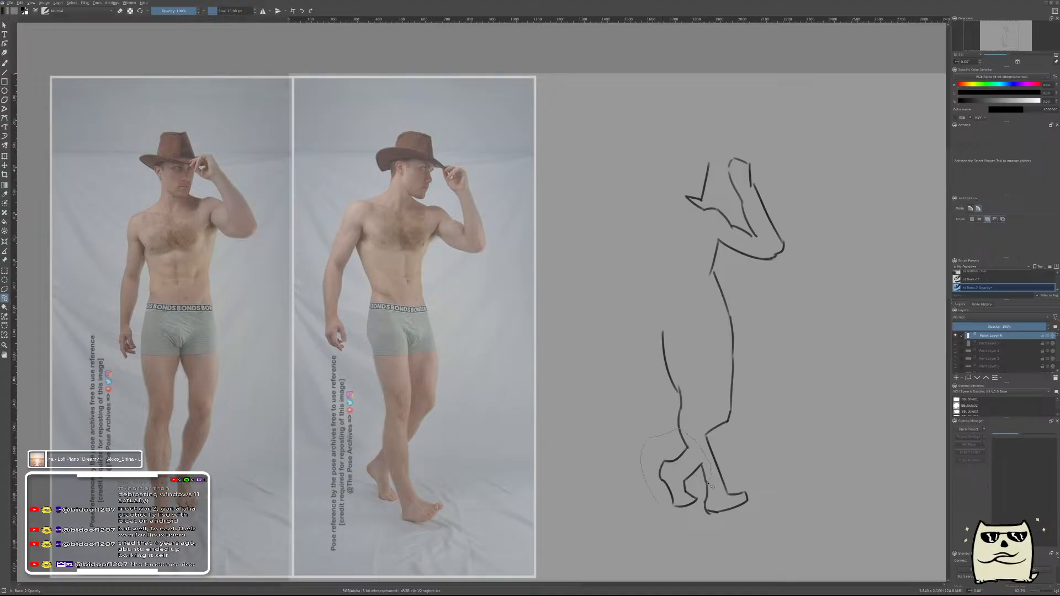
pyautogui.moveTo(704, 492)
pyautogui.mouseDown()
pyautogui.moveTo(707, 510)
pyautogui.moveTo(674, 522)
pyautogui.mouseUp()
pyautogui.hotkey('ctrl', 't')
pyautogui.moveTo(675, 474); pyautogui.dragTo(665, 474)
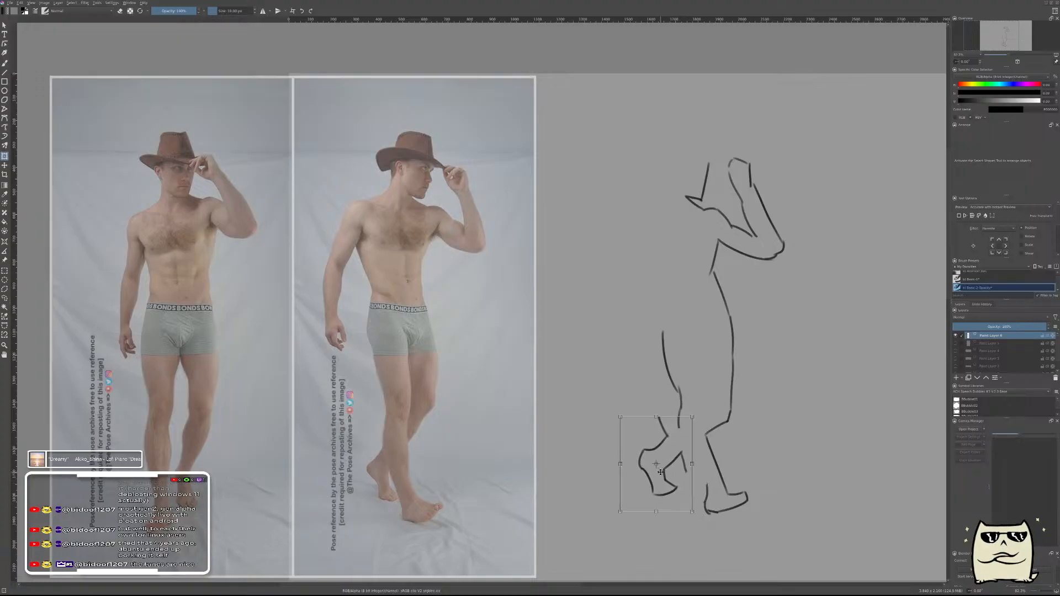
pyautogui.press('Return')
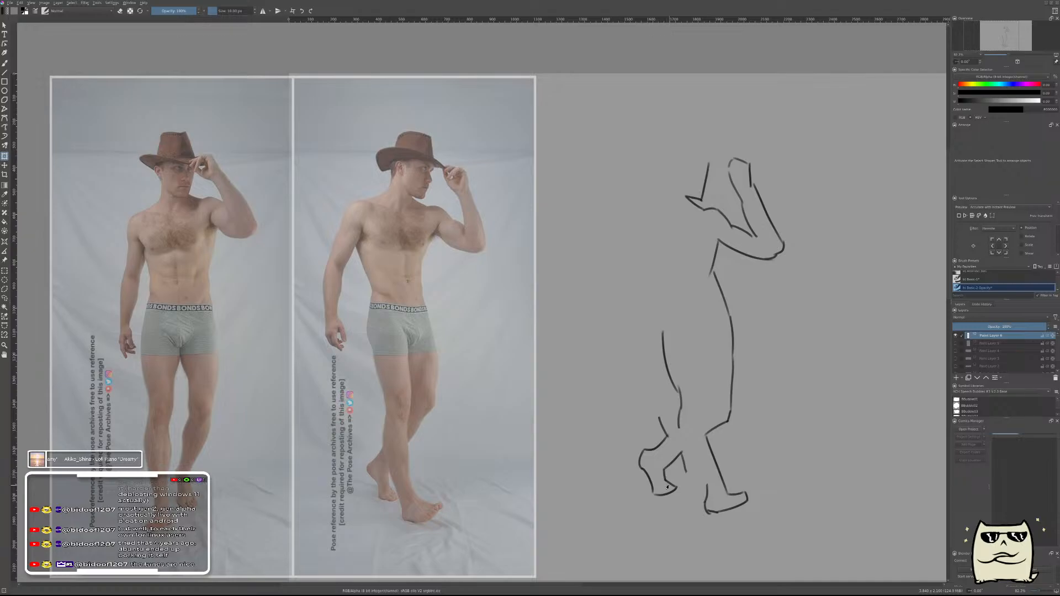
# - Lasso the thigh and calf contour and move it outward to line up with the repositioned rear foot
pyautogui.press('v')
pyautogui.hotkey('ctrl', 't')
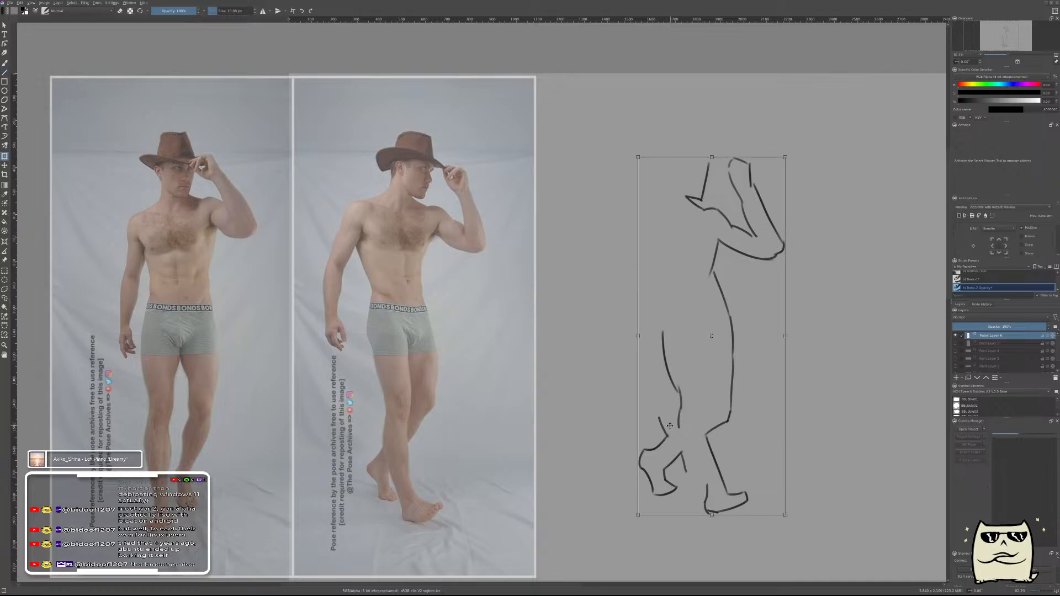
pyautogui.press('l')
pyautogui.moveTo(680, 437)
pyautogui.mouseDown()
pyautogui.moveTo(687, 327)
pyautogui.moveTo(650, 325)
pyautogui.moveTo(672, 420)
pyautogui.mouseUp()
pyautogui.hotkey('ctrl', 't')
pyautogui.moveTo(693, 375); pyautogui.dragTo(674, 374)
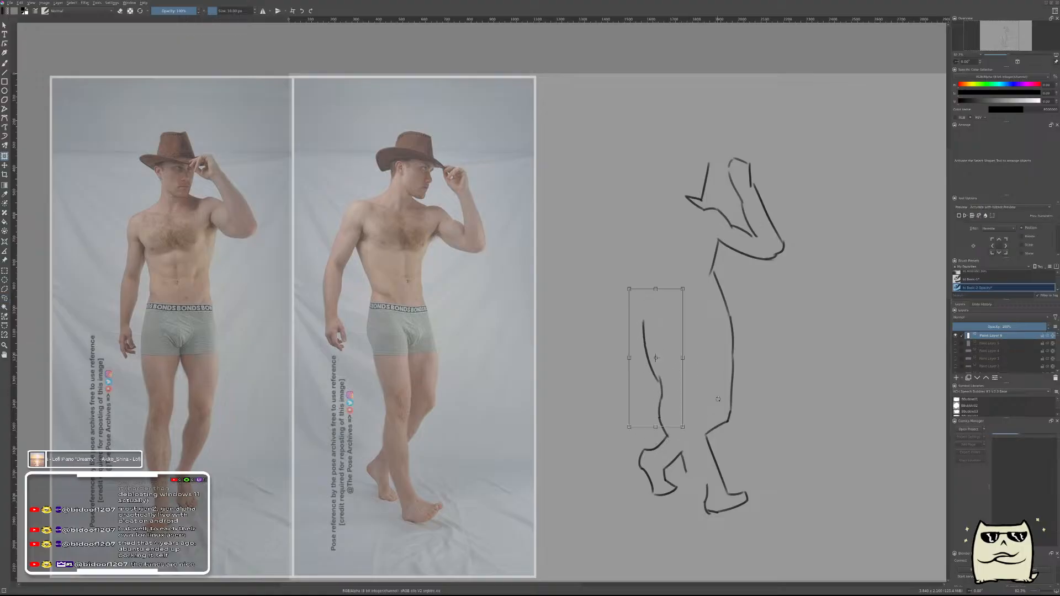
pyautogui.press('Return')
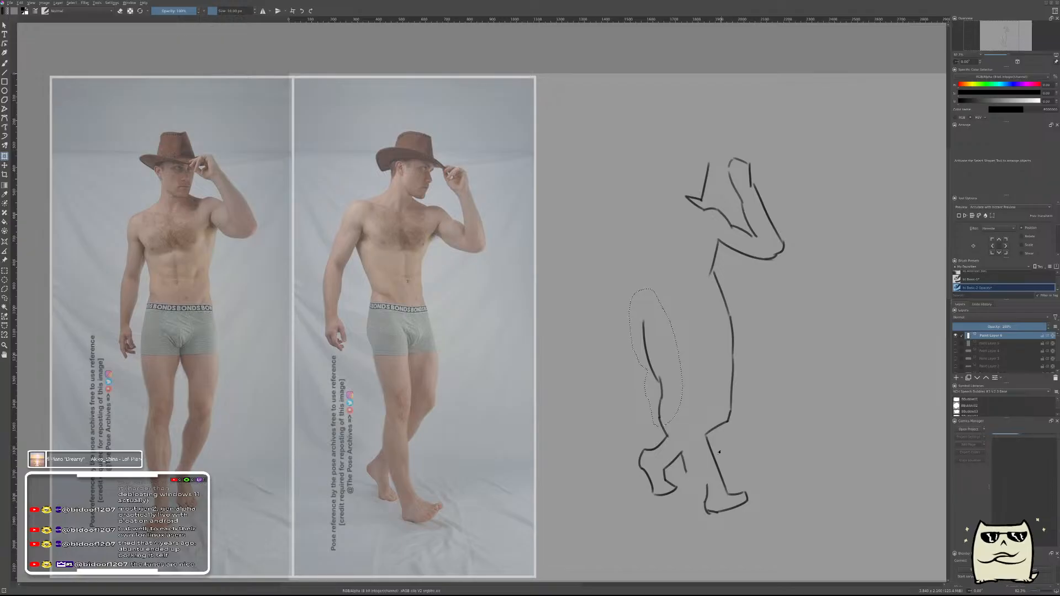
# - Draw a line joining the rear foot's ankle to the front foot's heel, and end with the Basic 2 Opacity brush selected
pyautogui.press('b')
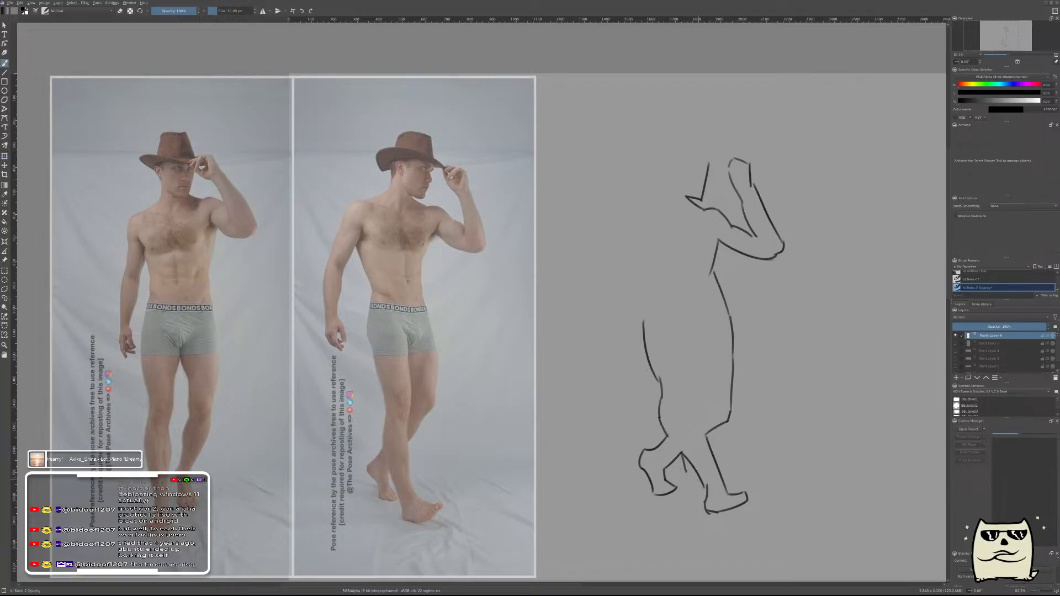
pyautogui.moveTo(682, 450); pyautogui.dragTo(703, 487)
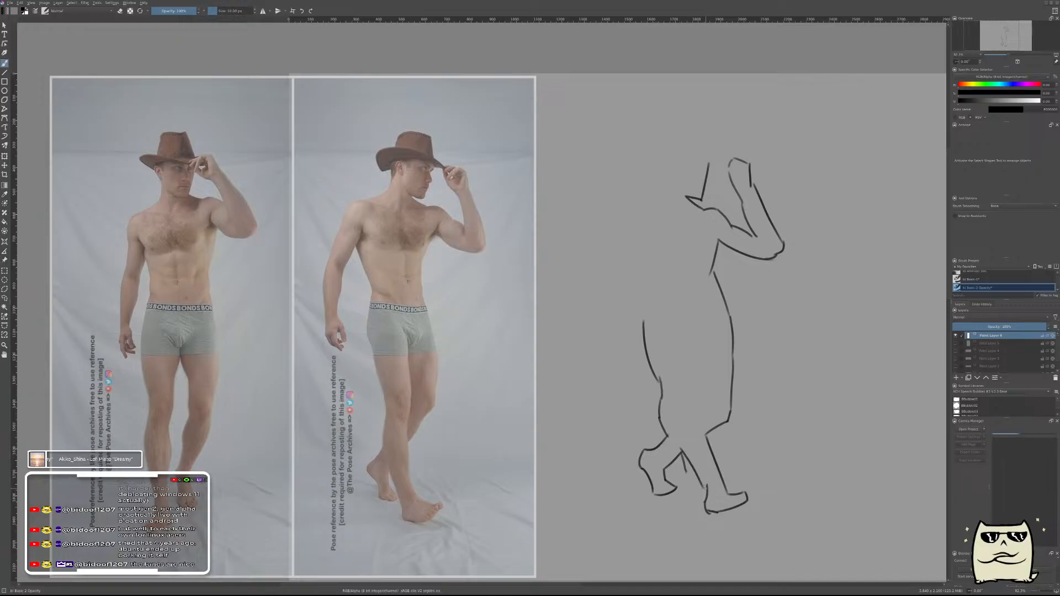
pyautogui.rightClick(675, 488)
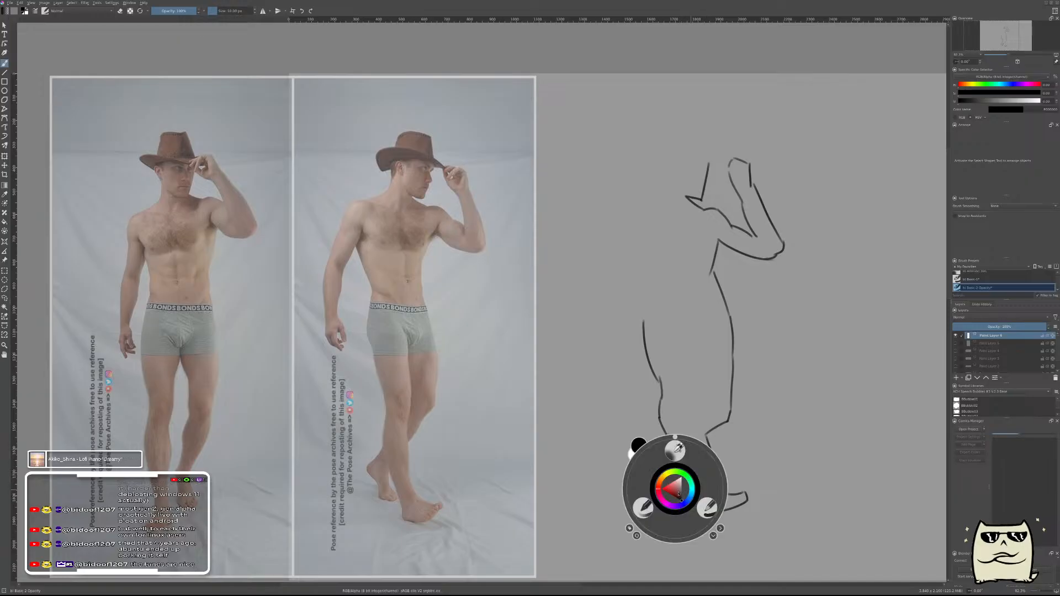
pyautogui.click(707, 506)
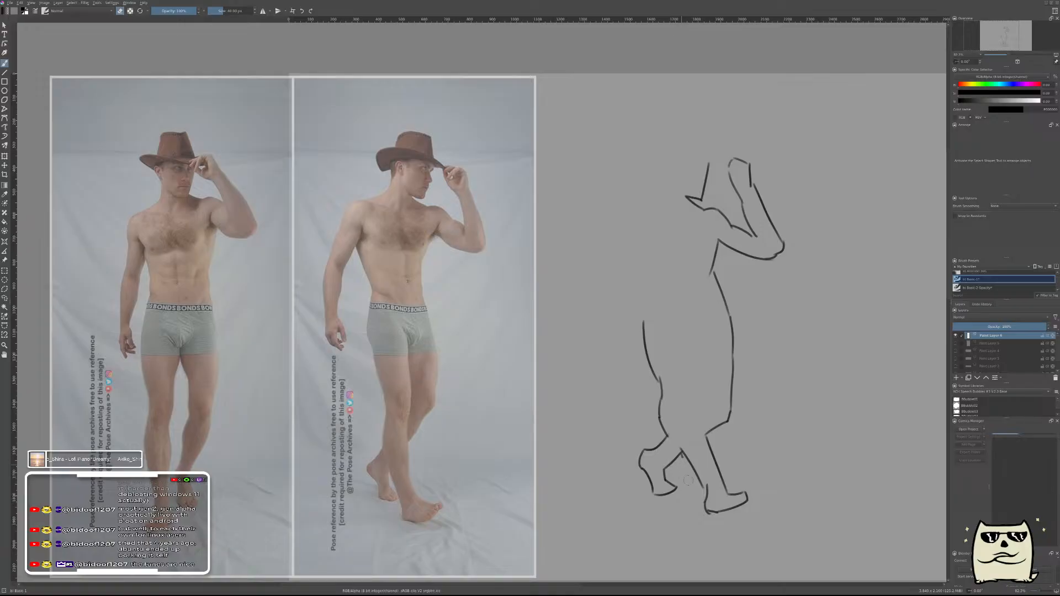
pyautogui.rightClick(701, 434)
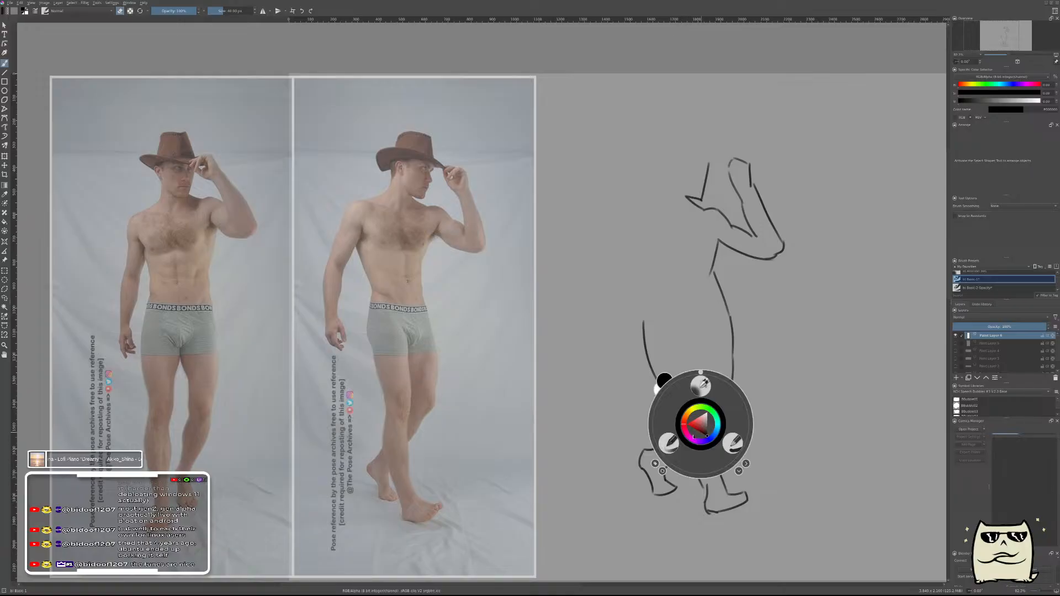
pyautogui.click(735, 447)
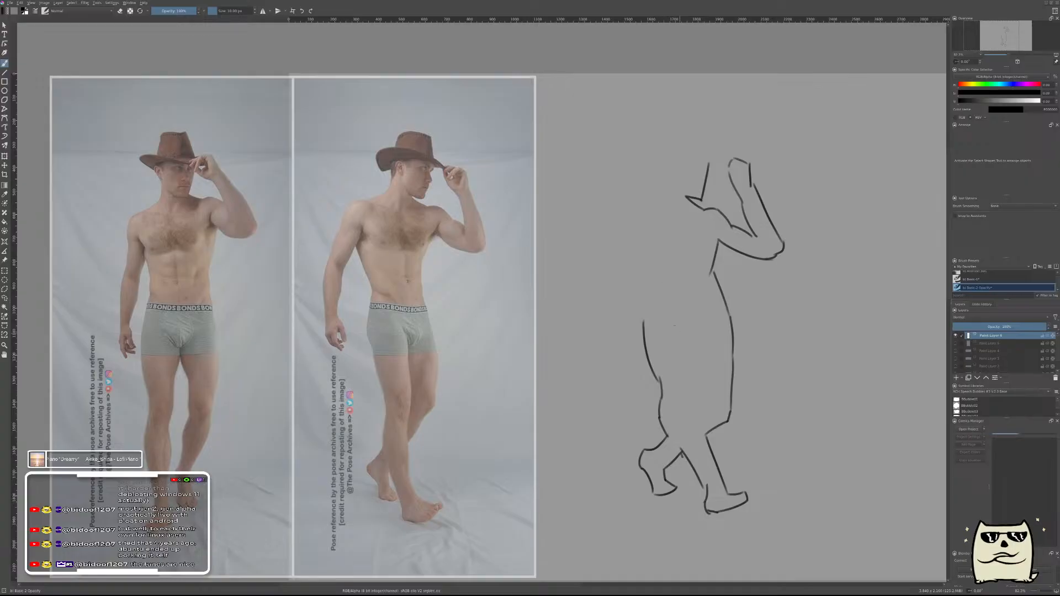
# - Draw the torso side on the lowered arm's side from the hip up to the armpit
pyautogui.moveTo(645, 320); pyautogui.dragTo(657, 298)
pyautogui.hotkey('ctrl', 'z')
pyautogui.moveTo(652, 307)
pyautogui.mouseDown()
pyautogui.moveTo(643, 322)
pyautogui.moveTo(627, 251)
pyautogui.mouseUp()
pyautogui.hotkey('ctrl', 'z')
pyautogui.moveTo(651, 303); pyautogui.dragTo(628, 244)
pyautogui.hotkey('ctrl', 'z')
pyautogui.moveTo(652, 315); pyautogui.dragTo(628, 234)
# - Draw the lowered arm's inner upper-arm line from the armpit down to the elbow
pyautogui.moveTo(628, 238); pyautogui.dragTo(613, 286)
pyautogui.hotkey('ctrl', 'z')
pyautogui.moveTo(628, 238); pyautogui.dragTo(613, 286)
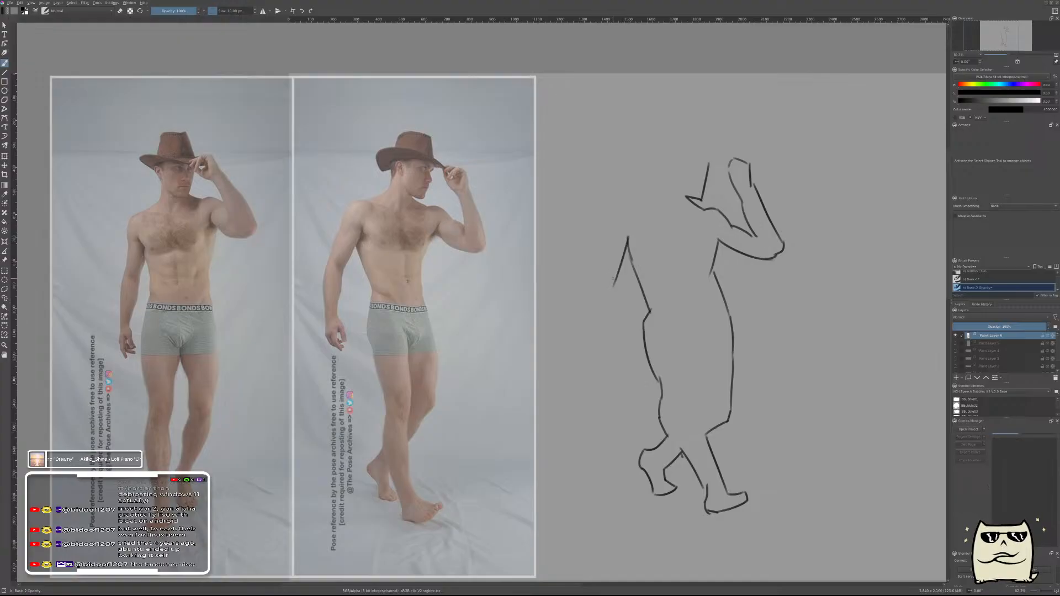
pyautogui.hotkey('ctrl', 'z')
pyautogui.moveTo(628, 239)
pyautogui.mouseDown()
pyautogui.moveTo(592, 291)
pyautogui.moveTo(604, 337)
pyautogui.mouseUp()
pyautogui.hotkey('ctrl', 'z')
# - Draw the lowered arm's inner forearm, a small pointed hand at the wrist, and the outer forearm edge
pyautogui.moveTo(599, 287)
pyautogui.mouseDown()
pyautogui.moveTo(608, 358)
pyautogui.moveTo(604, 330)
pyautogui.mouseUp()
pyautogui.hotkey('ctrl', 'z')
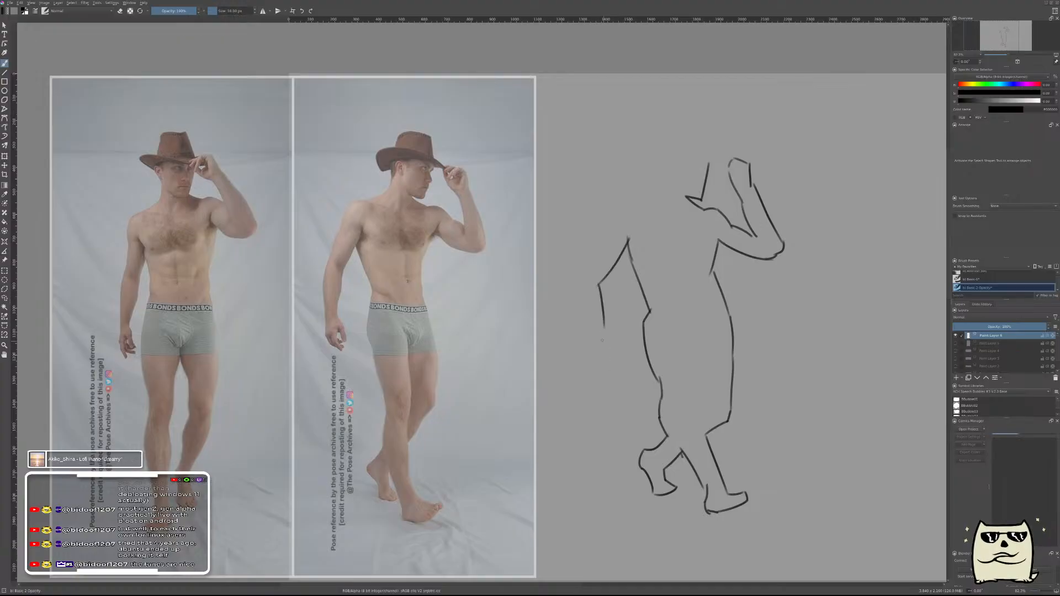
pyautogui.hotkey('ctrl', 'z')
pyautogui.moveTo(599, 285); pyautogui.dragTo(609, 365)
pyautogui.moveTo(606, 362); pyautogui.dragTo(601, 370)
pyautogui.hotkey('ctrl', 'z')
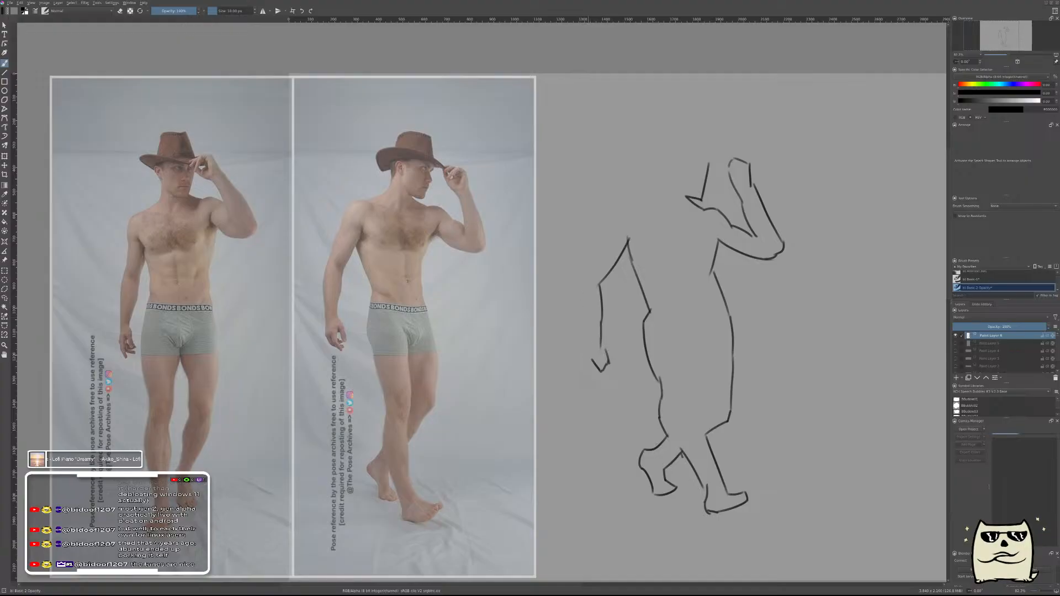
pyautogui.moveTo(580, 284); pyautogui.dragTo(592, 359)
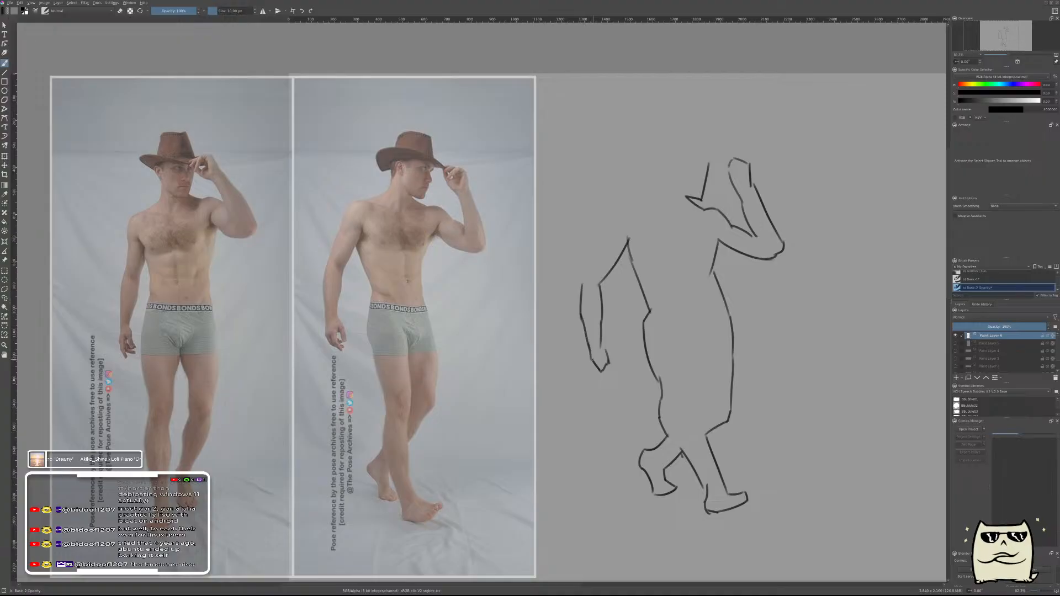
# - Draw the lowered arm's outer upper edge, the shoulder, neck and back of the head, and add a brimmed hat
pyautogui.moveTo(583, 281); pyautogui.dragTo(634, 202)
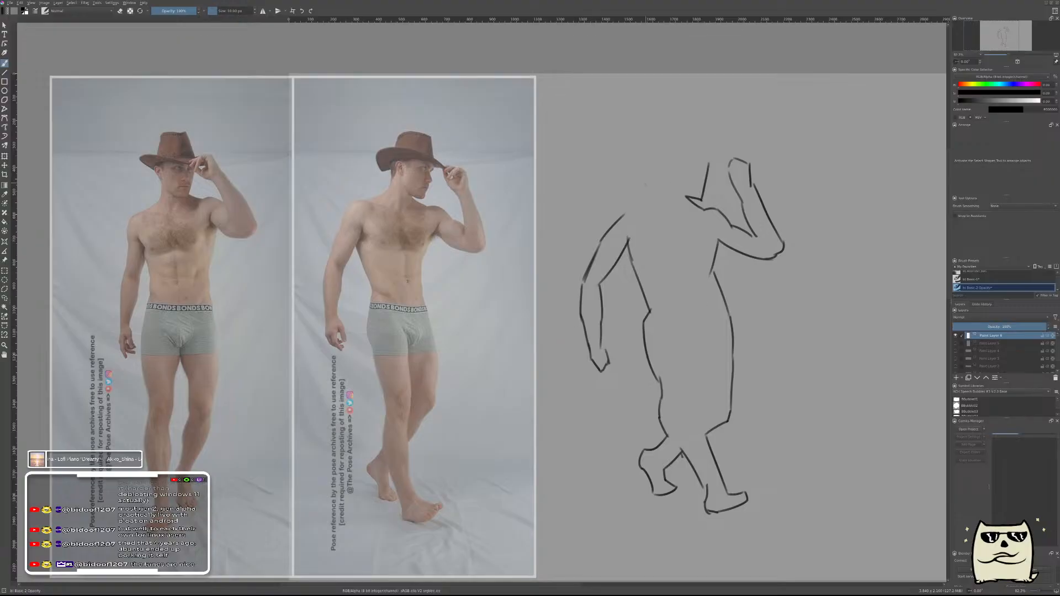
pyautogui.moveTo(625, 214); pyautogui.dragTo(652, 209)
pyautogui.moveTo(652, 209)
pyautogui.mouseDown()
pyautogui.moveTo(669, 158)
pyautogui.moveTo(710, 159)
pyautogui.mouseUp()
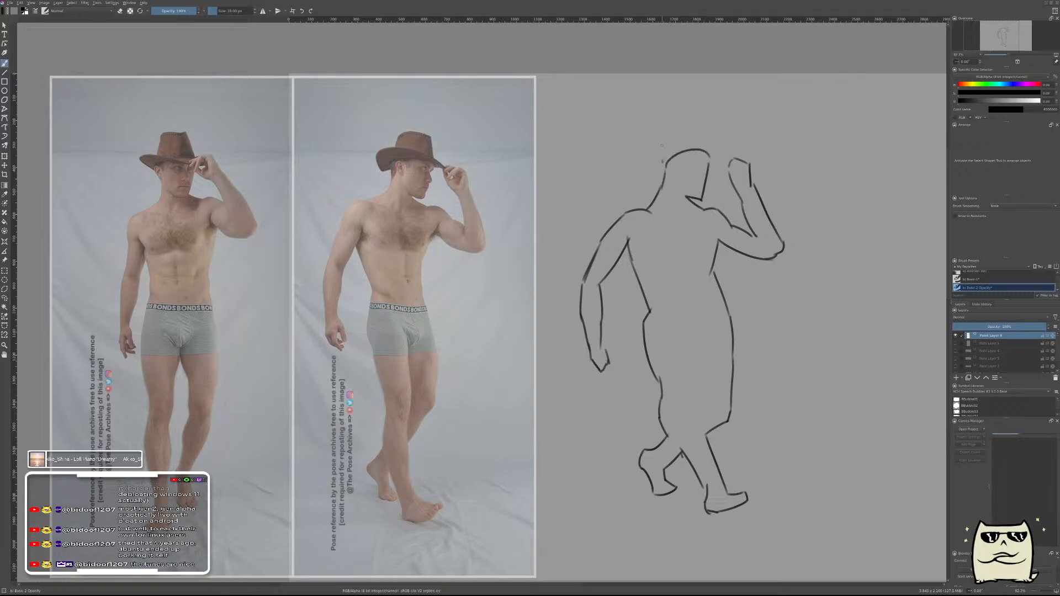
pyautogui.moveTo(671, 145)
pyautogui.mouseDown()
pyautogui.moveTo(665, 172)
pyautogui.moveTo(718, 141)
pyautogui.moveTo(734, 161)
pyautogui.moveTo(679, 124)
pyautogui.moveTo(712, 123)
pyautogui.moveTo(721, 141)
pyautogui.mouseUp()
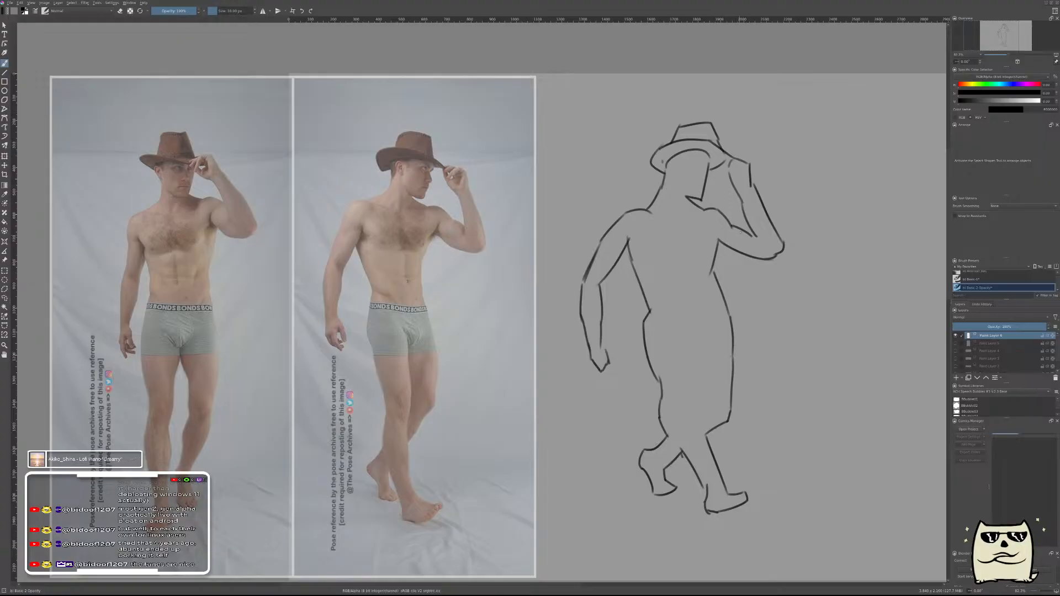
# - Draw curved cross-contours at the raised arm's elbow, along the neckline, below the chest and at the waist
pyautogui.moveTo(734, 250)
pyautogui.mouseDown()
pyautogui.moveTo(755, 255)
pyautogui.moveTo(776, 243)
pyautogui.moveTo(749, 228)
pyautogui.mouseUp()
pyautogui.moveTo(657, 217); pyautogui.dragTo(709, 212)
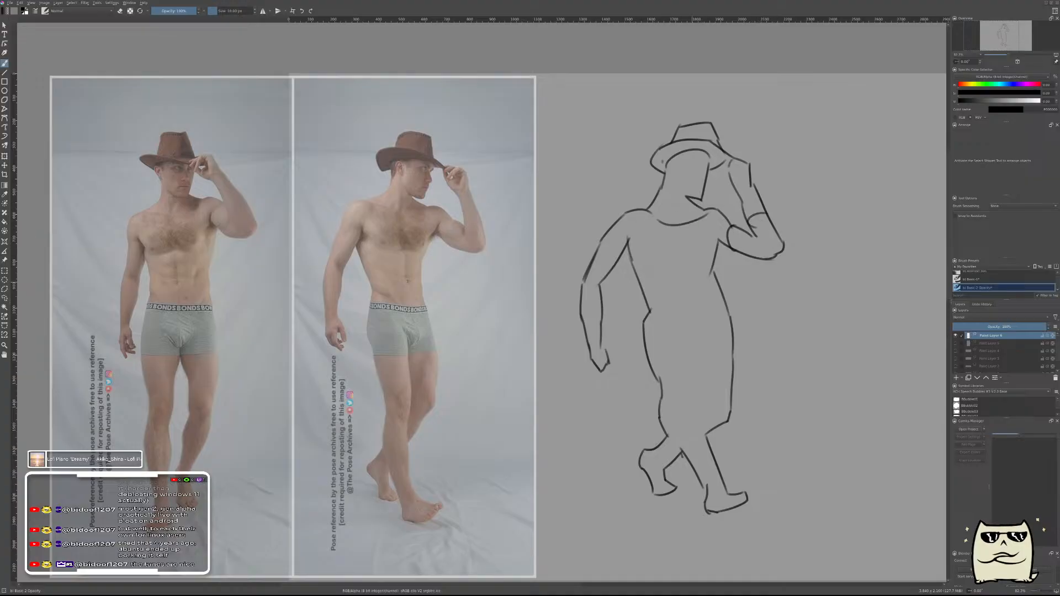
pyautogui.moveTo(646, 275); pyautogui.dragTo(711, 271)
pyautogui.hotkey('ctrl', 'z')
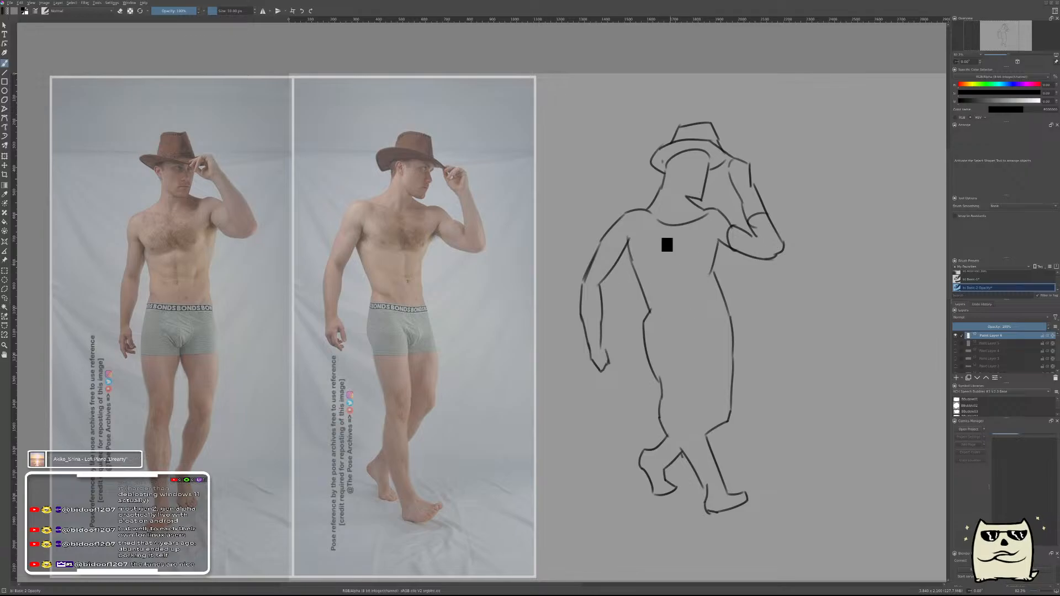
pyautogui.moveTo(656, 219); pyautogui.dragTo(712, 212)
pyautogui.moveTo(641, 269); pyautogui.dragTo(717, 266)
pyautogui.moveTo(641, 280); pyautogui.dragTo(717, 271)
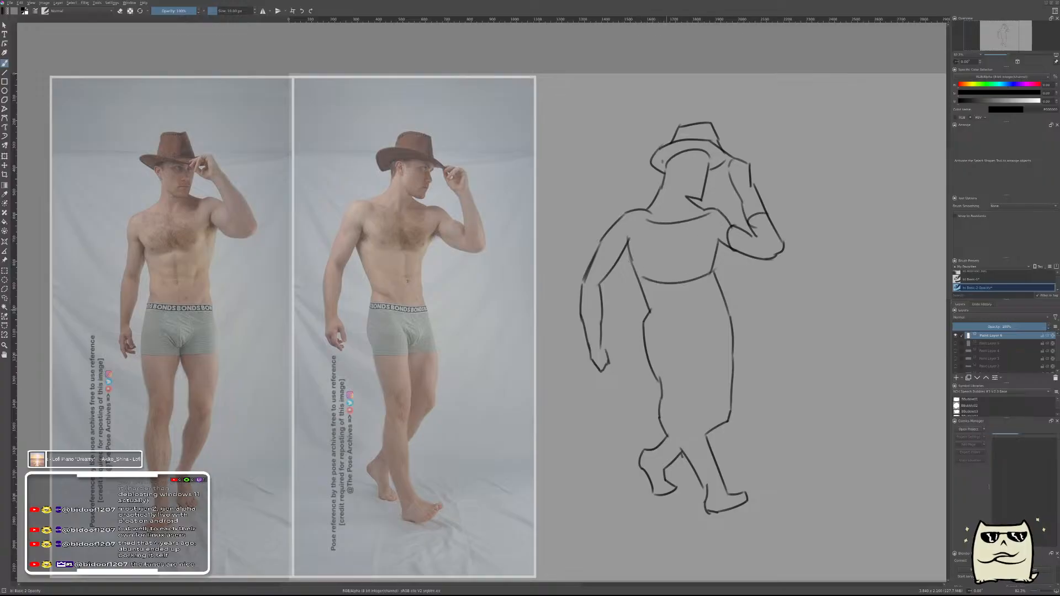
pyautogui.moveTo(651, 312); pyautogui.dragTo(722, 297)
# - Draw a curved contour across the top of each thigh and outline the rear leg's knee
pyautogui.moveTo(695, 352); pyautogui.dragTo(733, 340)
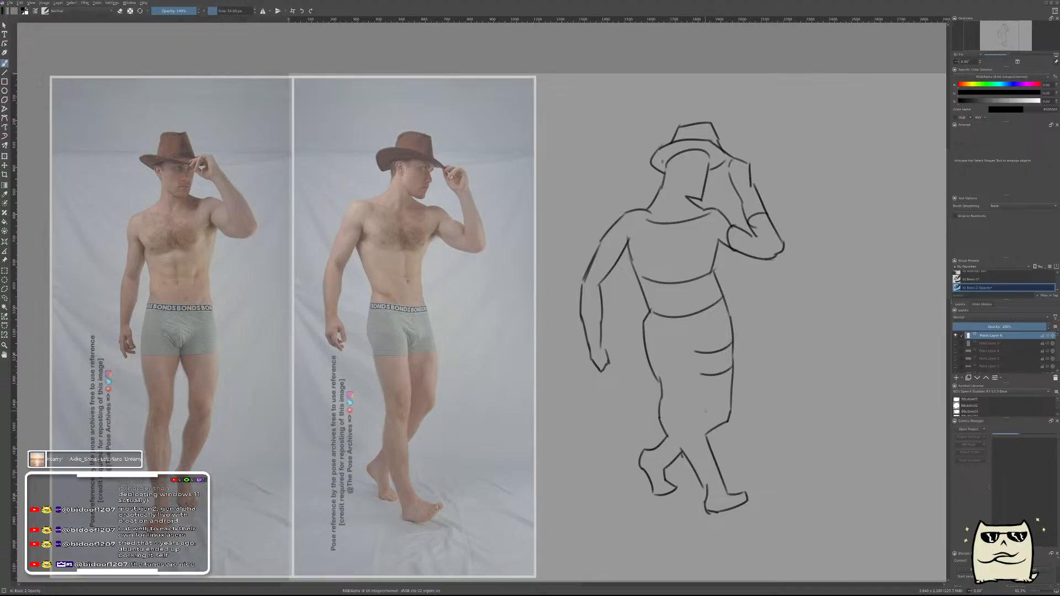
pyautogui.hotkey('ctrl', 'z')
pyautogui.moveTo(697, 342); pyautogui.dragTo(734, 330)
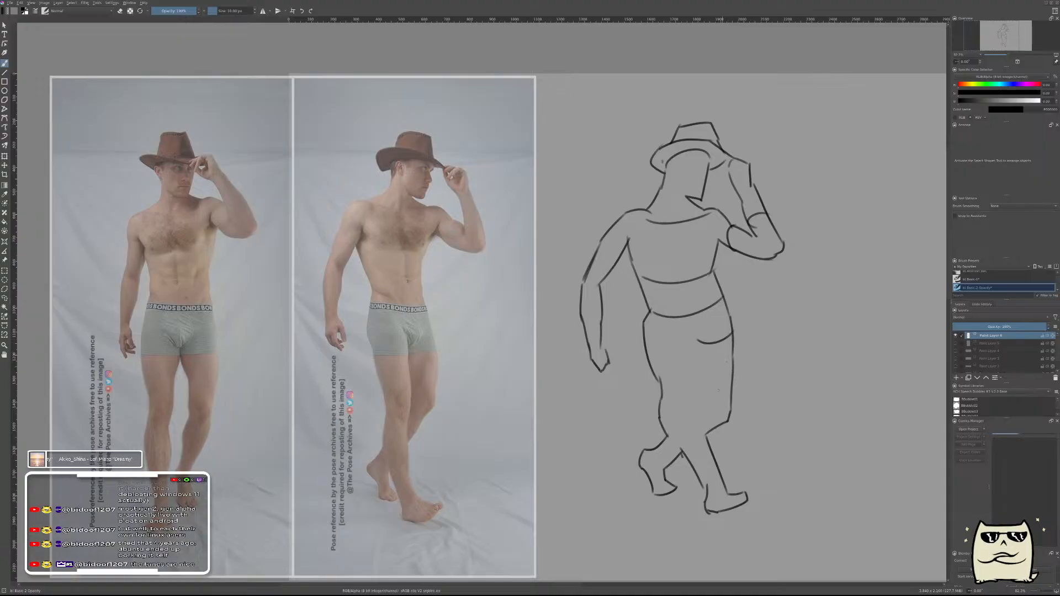
pyautogui.moveTo(703, 381)
pyautogui.mouseDown()
pyautogui.moveTo(735, 373)
pyautogui.moveTo(719, 424)
pyautogui.mouseUp()
pyautogui.moveTo(650, 347); pyautogui.dragTo(690, 339)
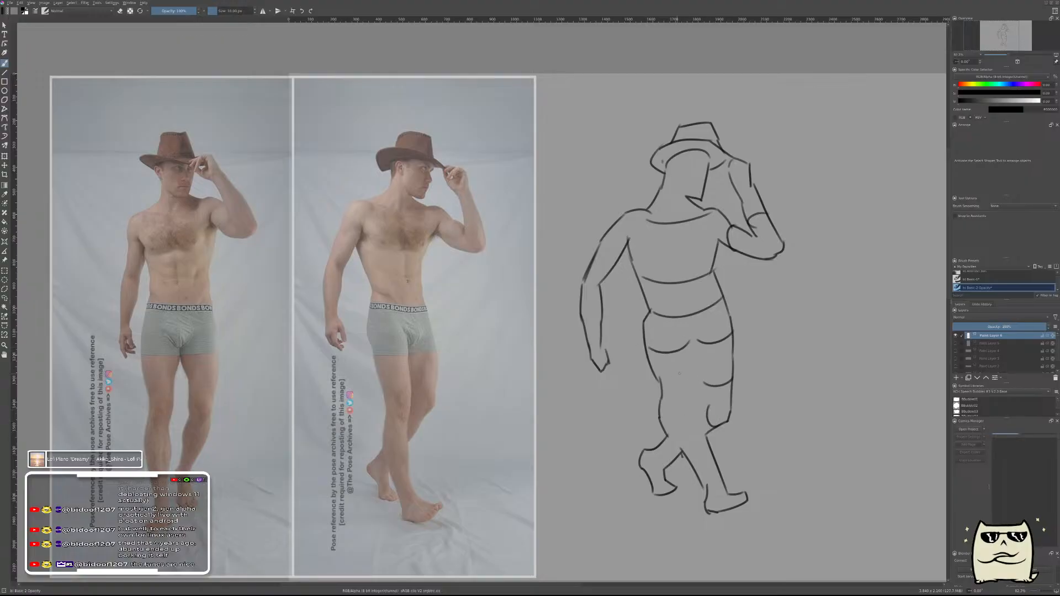
# - Add curved cross-contours down the knees and lower legs, on both arms, and across the chest and neck
pyautogui.moveTo(661, 379); pyautogui.dragTo(687, 383)
pyautogui.moveTo(707, 381); pyautogui.dragTo(730, 383)
pyautogui.moveTo(664, 408); pyautogui.dragTo(695, 408)
pyautogui.moveTo(658, 445); pyautogui.dragTo(669, 463)
pyautogui.moveTo(667, 408); pyautogui.dragTo(690, 402)
pyautogui.moveTo(689, 451)
pyautogui.mouseDown()
pyautogui.moveTo(711, 441)
pyautogui.moveTo(717, 471)
pyautogui.mouseUp()
pyautogui.moveTo(660, 445); pyautogui.dragTo(678, 455)
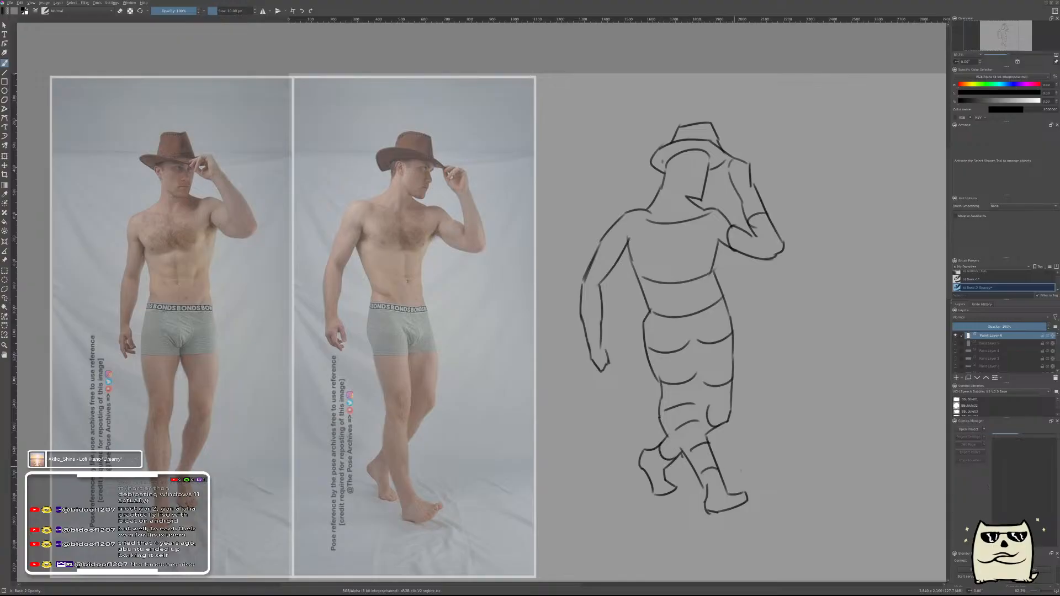
pyautogui.moveTo(597, 243)
pyautogui.mouseDown()
pyautogui.moveTo(614, 258)
pyautogui.moveTo(603, 321)
pyautogui.mouseUp()
pyautogui.moveTo(636, 245); pyautogui.dragTo(713, 238)
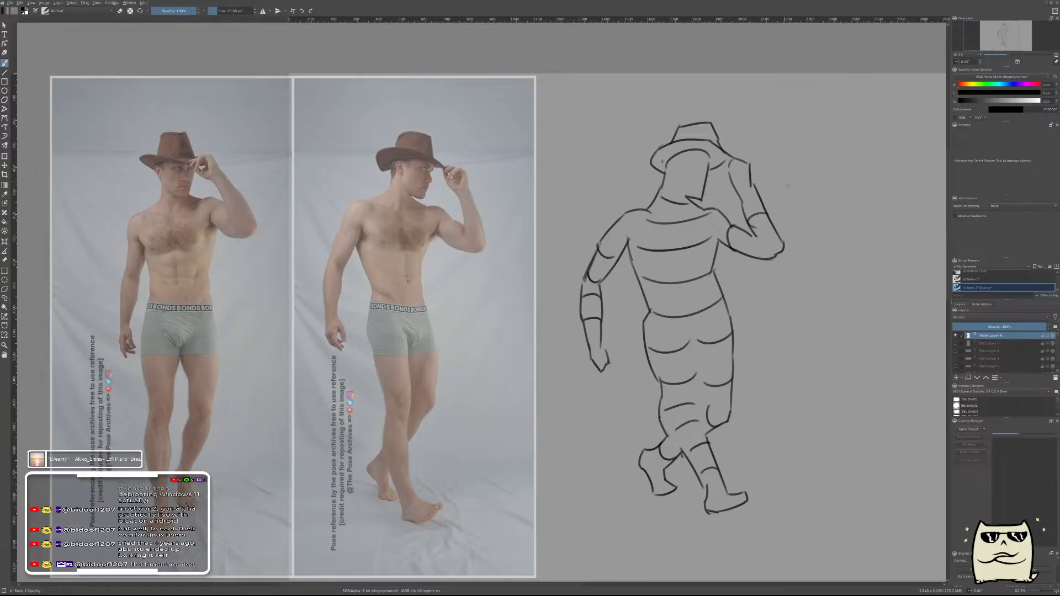
# - Draw two long straight lines crossing beneath the feet as ground-plane guides, and return to the freehand brush
pyautogui.press('v')
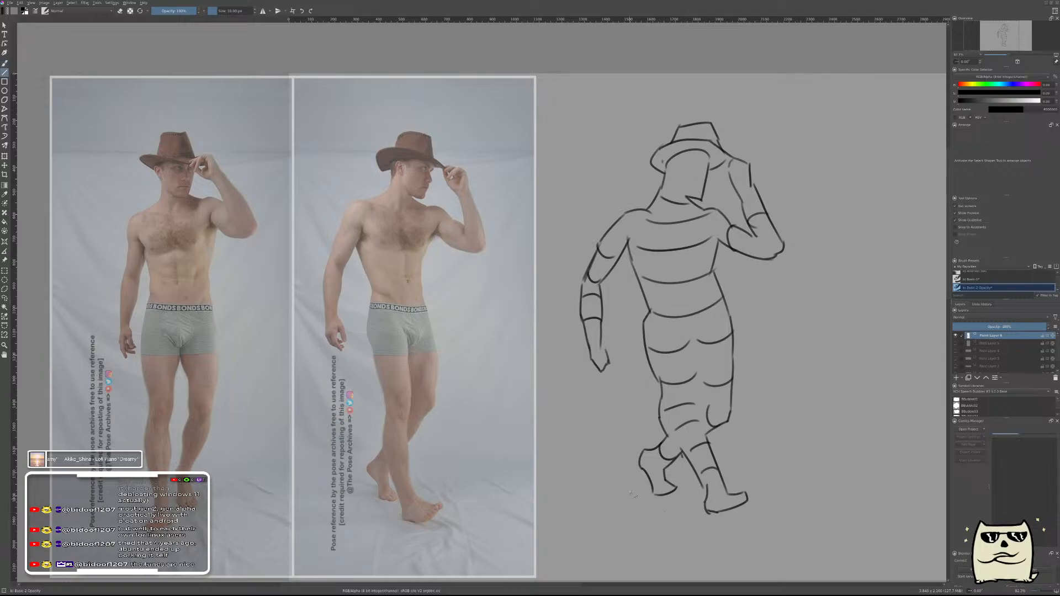
pyautogui.moveTo(753, 567); pyautogui.dragTo(754, 567)
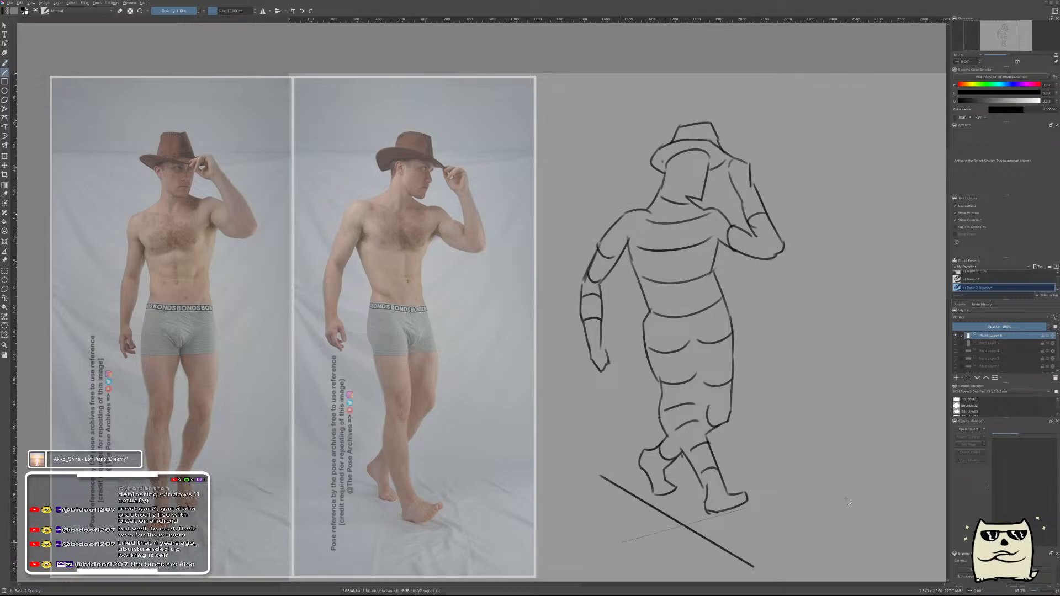
pyautogui.moveTo(623, 542); pyautogui.dragTo(867, 475)
pyautogui.press('b')
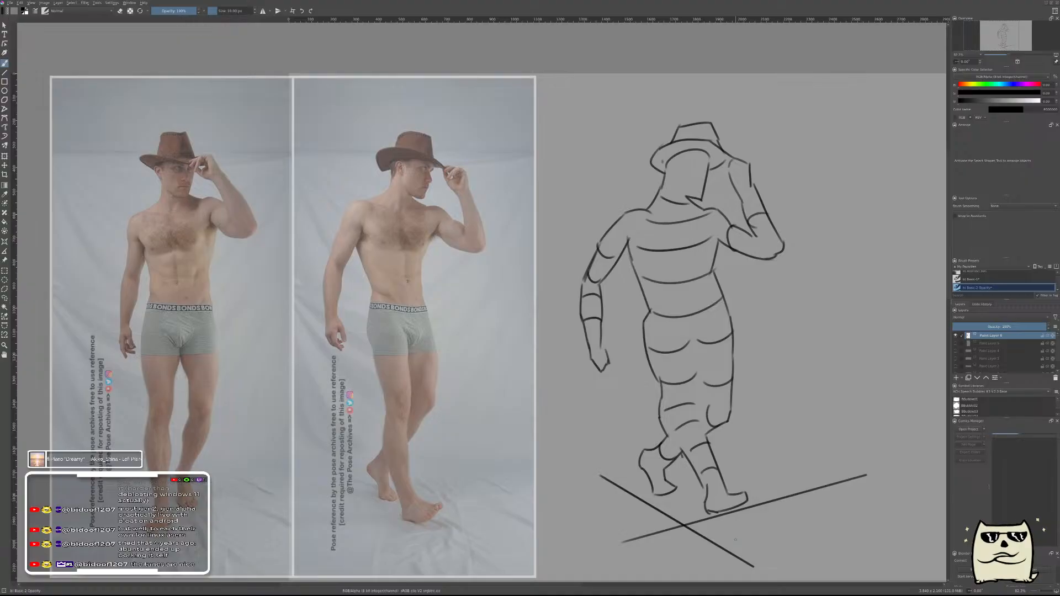
# - Overlay the drawing on the second reference photo to compare proportions, move it back beside the photos, and check it in the mirrored view
pyautogui.press('t')
pyautogui.moveTo(700, 307)
pyautogui.mouseDown()
pyautogui.moveTo(463, 319)
pyautogui.moveTo(397, 310)
pyautogui.moveTo(422, 305)
pyautogui.mouseUp()
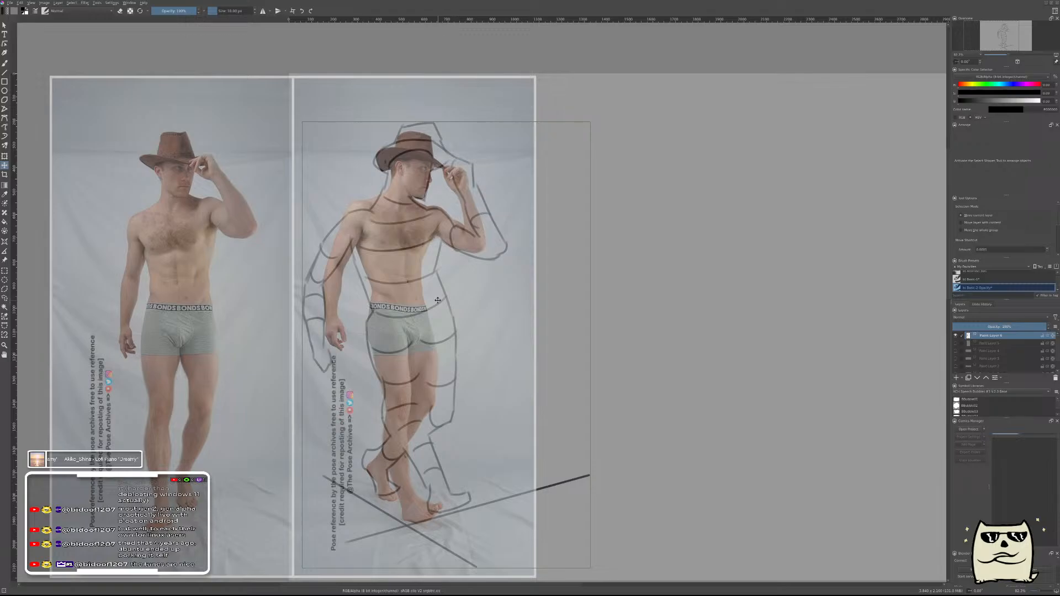
pyautogui.moveTo(464, 321)
pyautogui.mouseDown()
pyautogui.moveTo(804, 307)
pyautogui.moveTo(748, 314)
pyautogui.mouseUp()
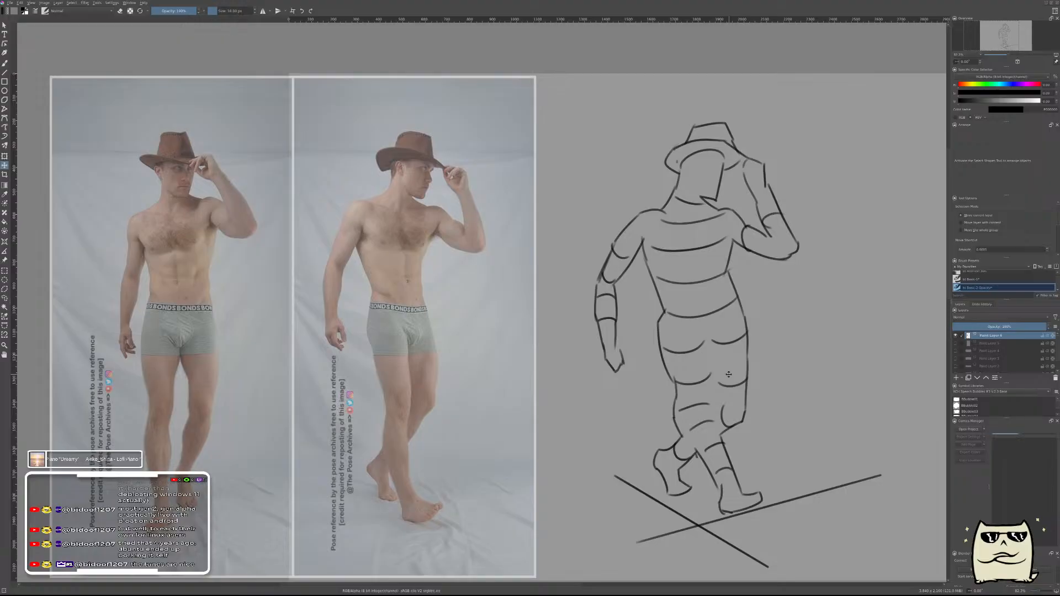
pyautogui.press('m')
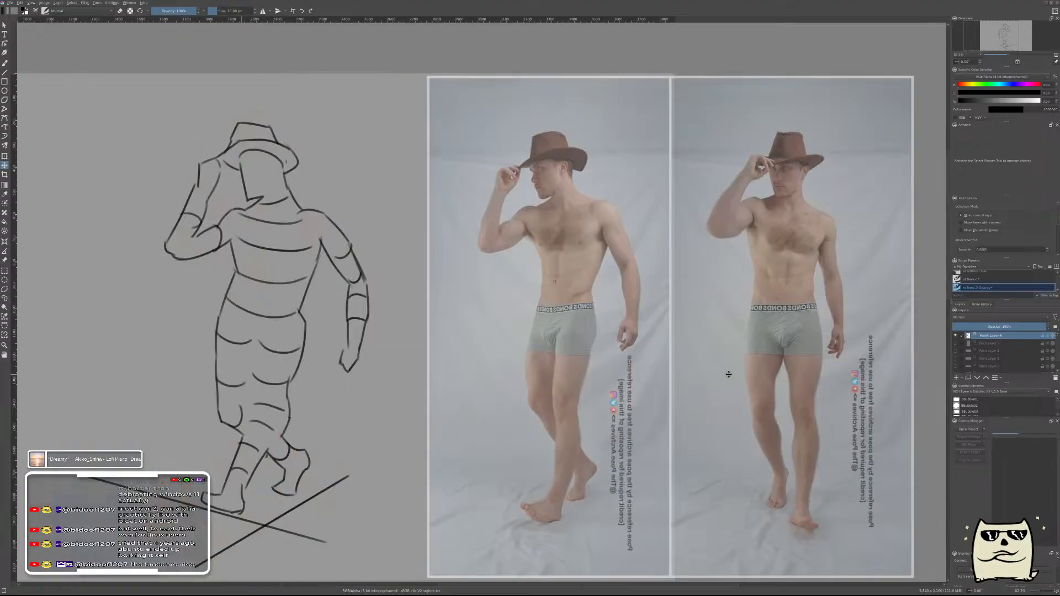
pyautogui.press('m')
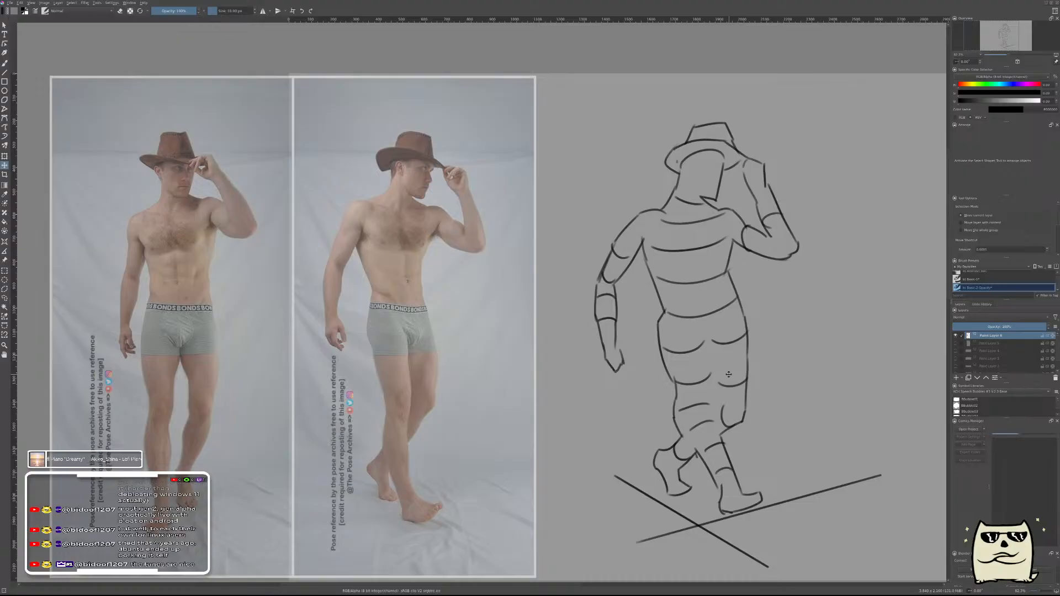
# - Overlay the drawing on the second photo again and try scaling it down to the photographed figure
pyautogui.moveTo(717, 298)
pyautogui.mouseDown()
pyautogui.moveTo(399, 299)
pyautogui.moveTo(429, 287)
pyautogui.mouseUp()
pyautogui.hotkey('ctrl', 't')
pyautogui.moveTo(592, 121); pyautogui.dragTo(561, 137)
pyautogui.press('Return')
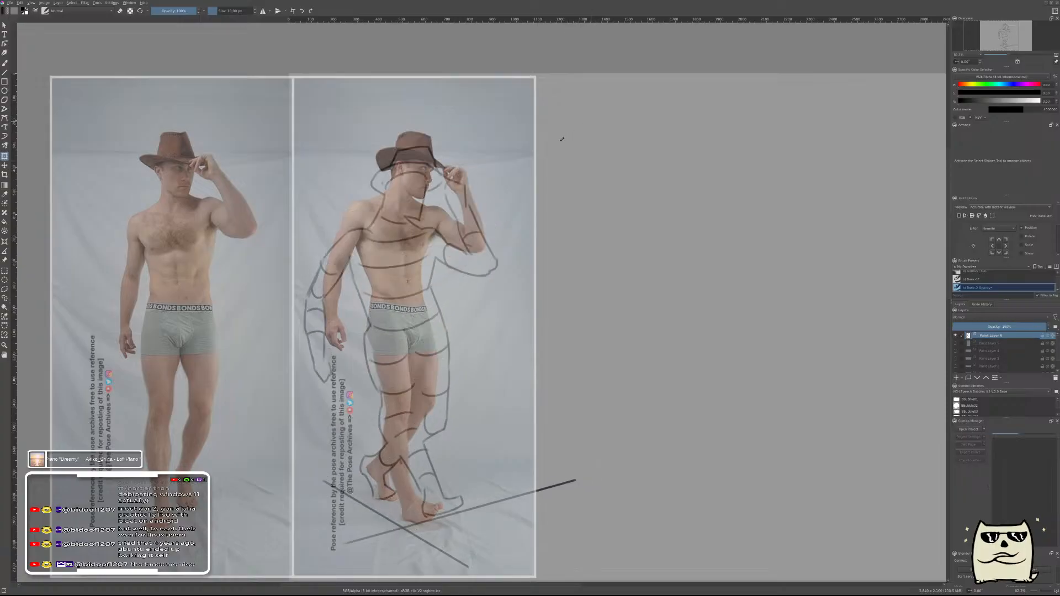
pyautogui.hotkey('ctrl', 'z')
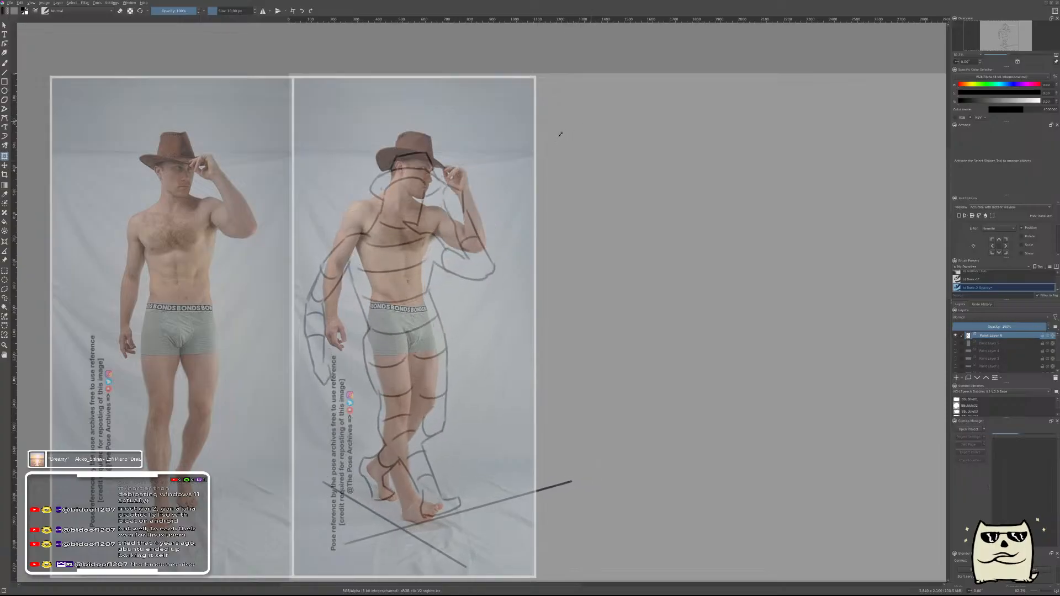
# - Try narrowing the drawing horizontally and aligning it with the photographed figure, and undo the transformation
pyautogui.hotkey('ctrl', 't')
pyautogui.moveTo(455, 318)
pyautogui.mouseDown()
pyautogui.moveTo(457, 287)
pyautogui.moveTo(459, 311)
pyautogui.mouseUp()
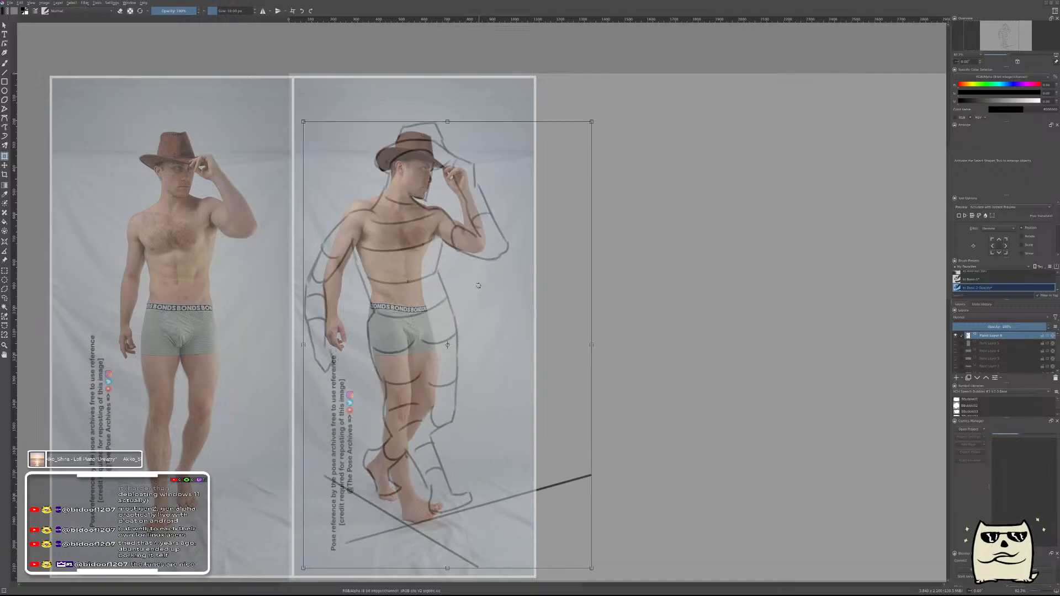
pyautogui.moveTo(466, 296); pyautogui.dragTo(462, 297)
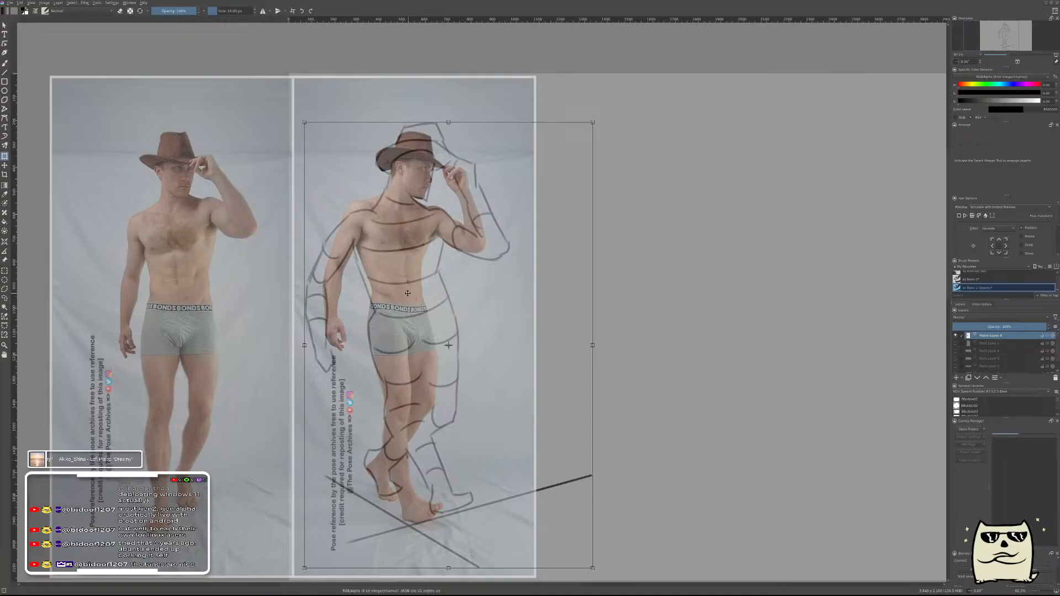
pyautogui.moveTo(592, 344); pyautogui.dragTo(545, 340)
pyautogui.moveTo(443, 372); pyautogui.dragTo(451, 376)
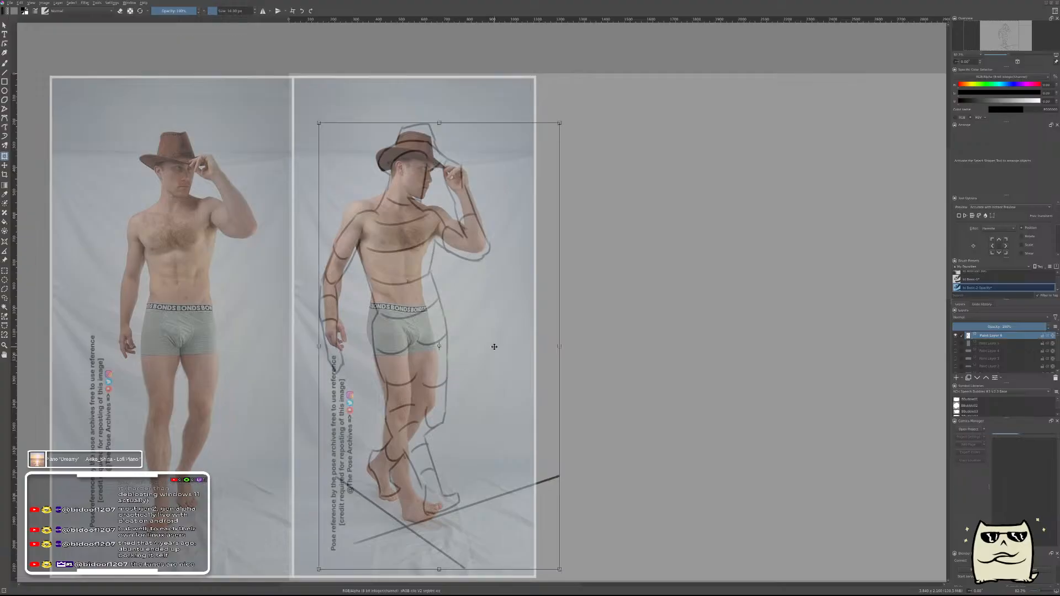
pyautogui.press('Return')
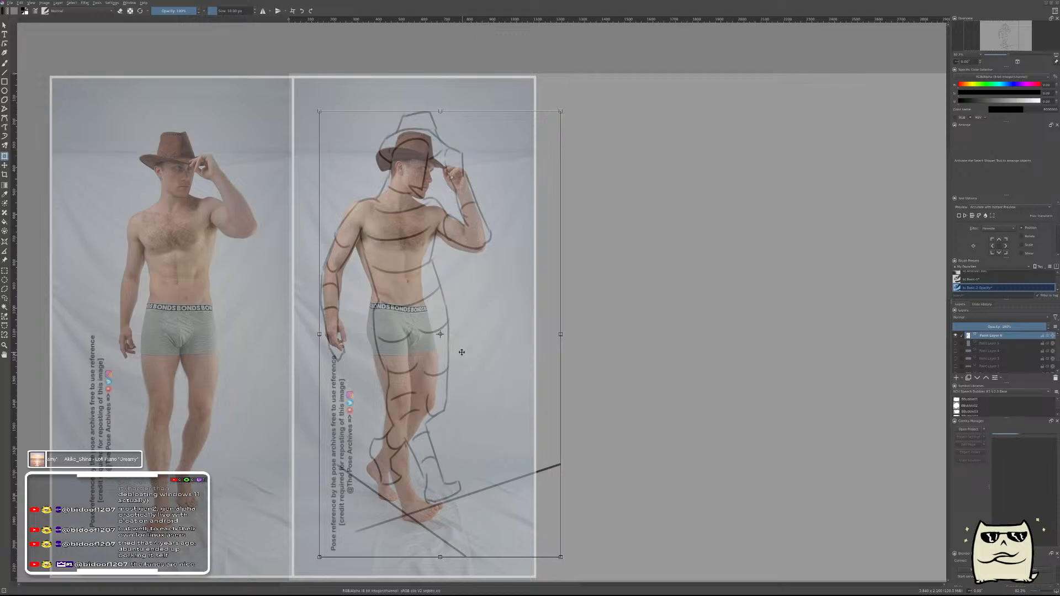
pyautogui.moveTo(456, 352); pyautogui.dragTo(455, 366)
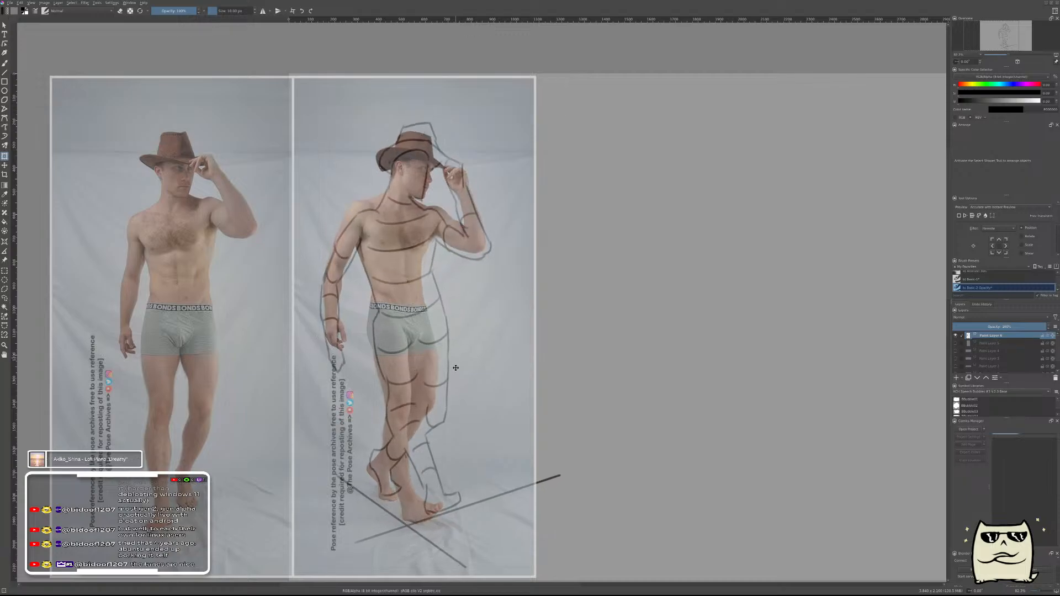
pyautogui.hotkey('ctrl', 'z')
pyautogui.hotkey('ctrl', 'z')
pyautogui.hotkey('ctrl', 'z')
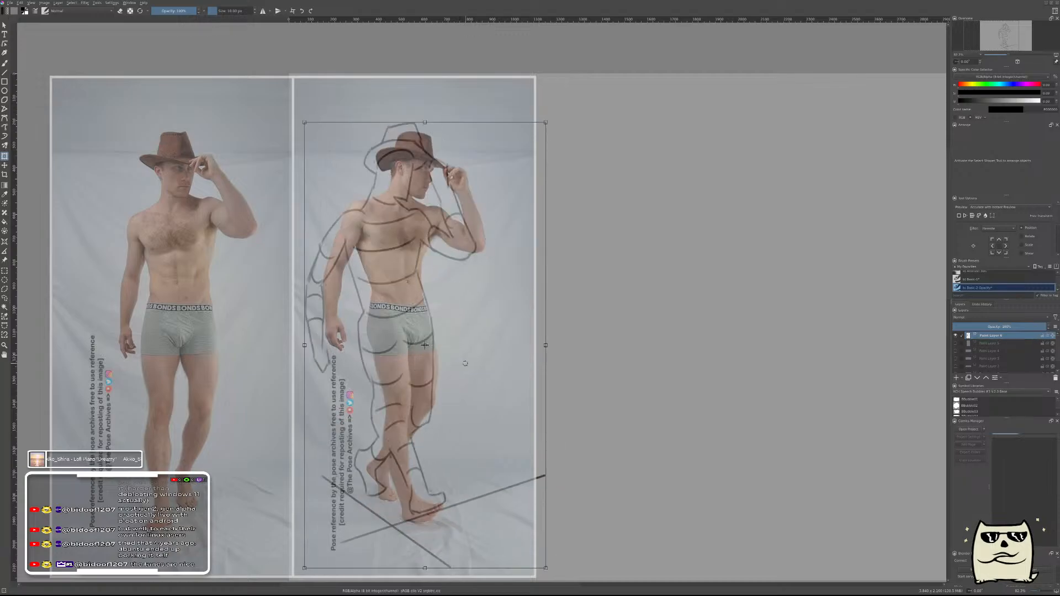
# - Move the drawing back to the empty canvas area beside the photos and save the document
pyautogui.moveTo(465, 365); pyautogui.dragTo(774, 380)
pyautogui.press('b')
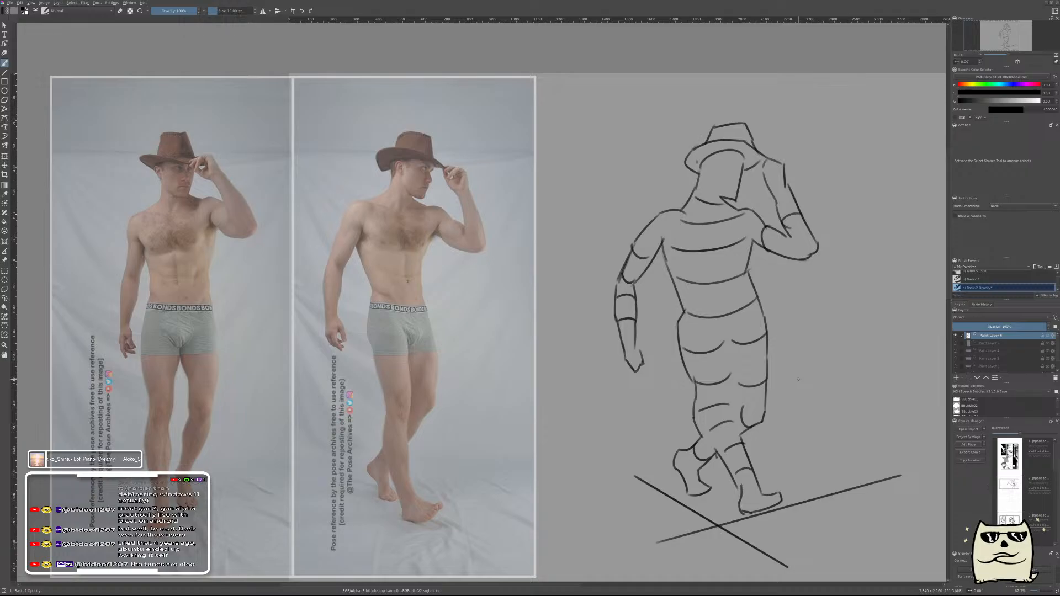
pyautogui.hotkey('ctrl', 's')
pyautogui.moveTo(863, 348); pyautogui.dragTo(713, 348)
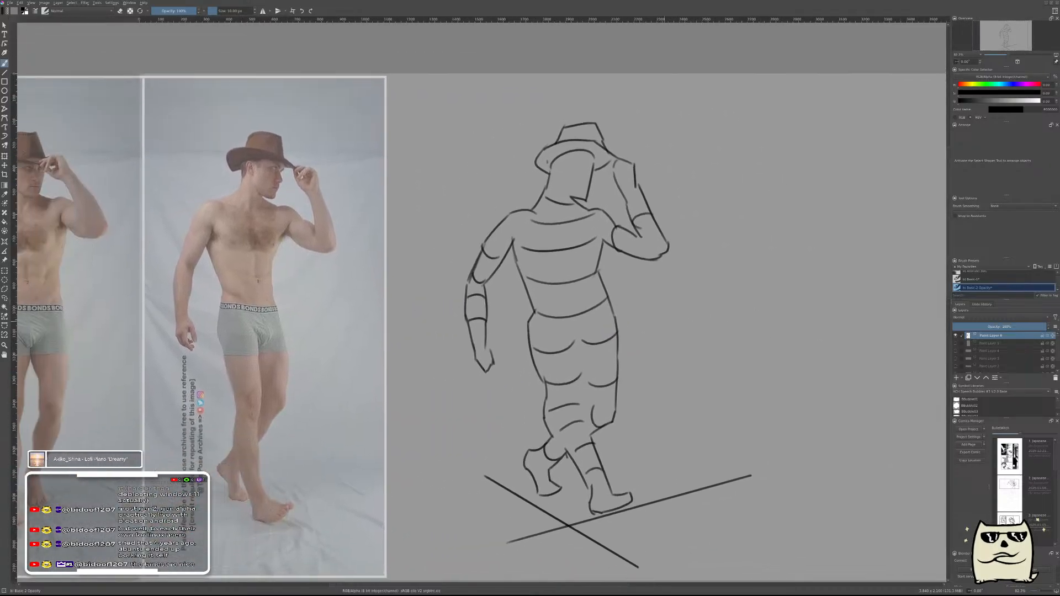
pyautogui.click(5, 34)
pyautogui.click(765, 211)
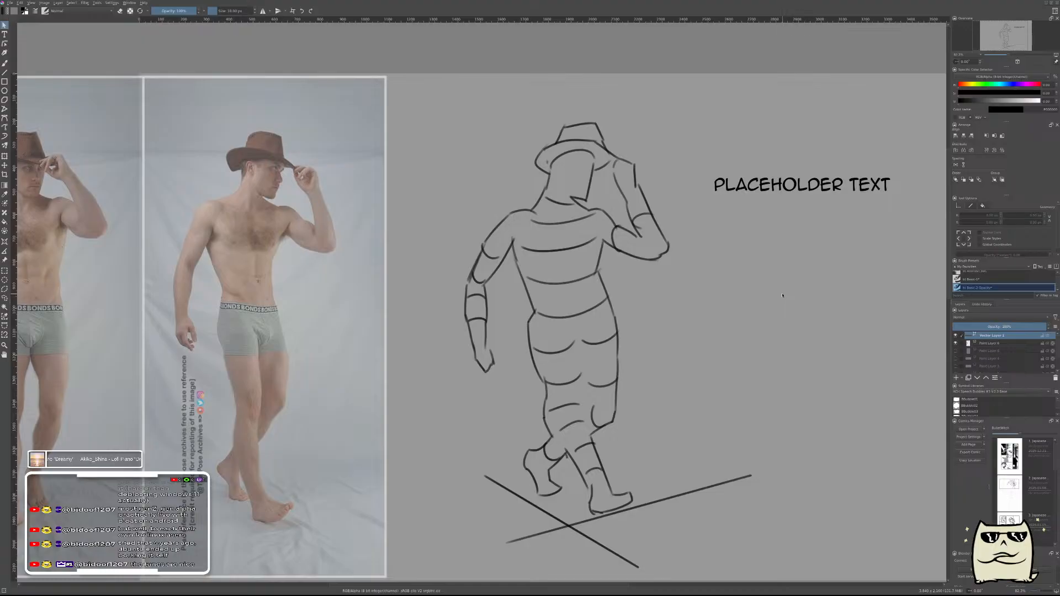
pyautogui.click(1055, 379)
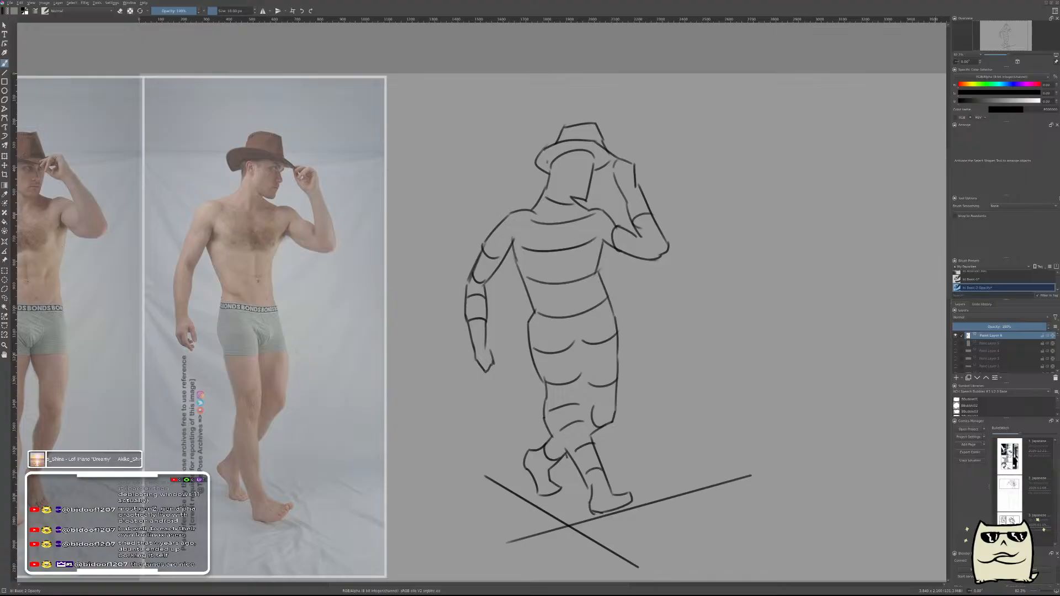
# - Hide the second pose's drawing layer, and move the reference photos off the canvas's left edge with their opacity raised to full
pyautogui.click(956, 337)
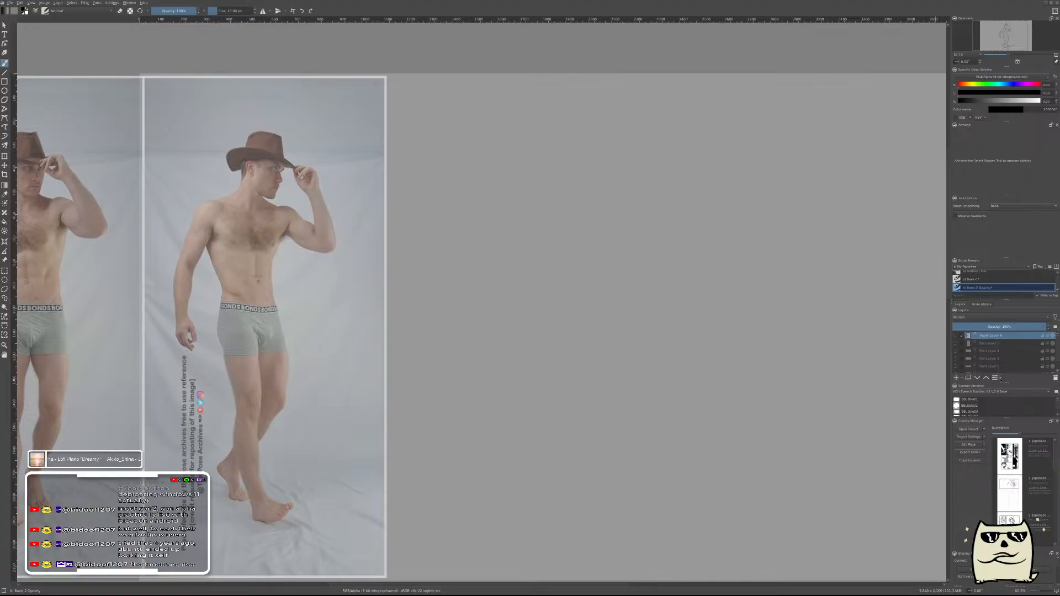
pyautogui.scroll(-3, 515, 295)
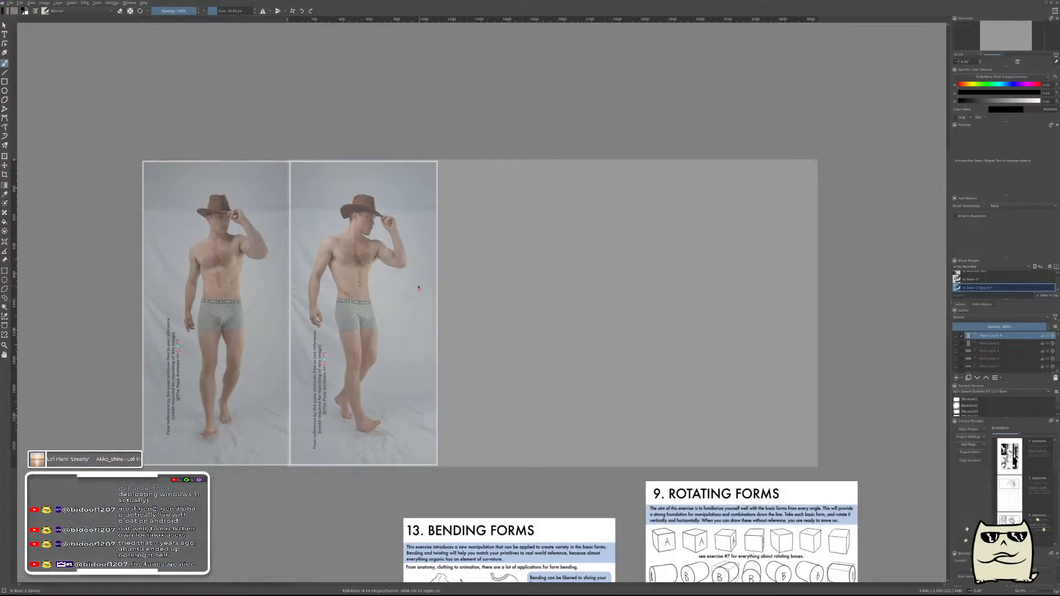
pyautogui.press('r')
pyautogui.moveTo(423, 290); pyautogui.dragTo(250, 289)
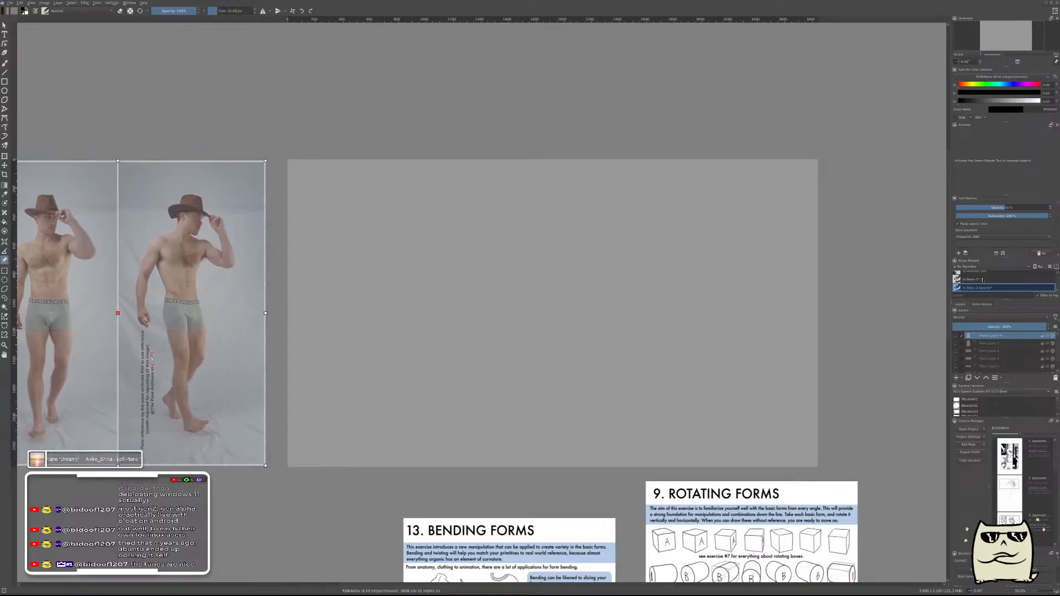
pyautogui.moveTo(1008, 207); pyautogui.dragTo(1049, 207)
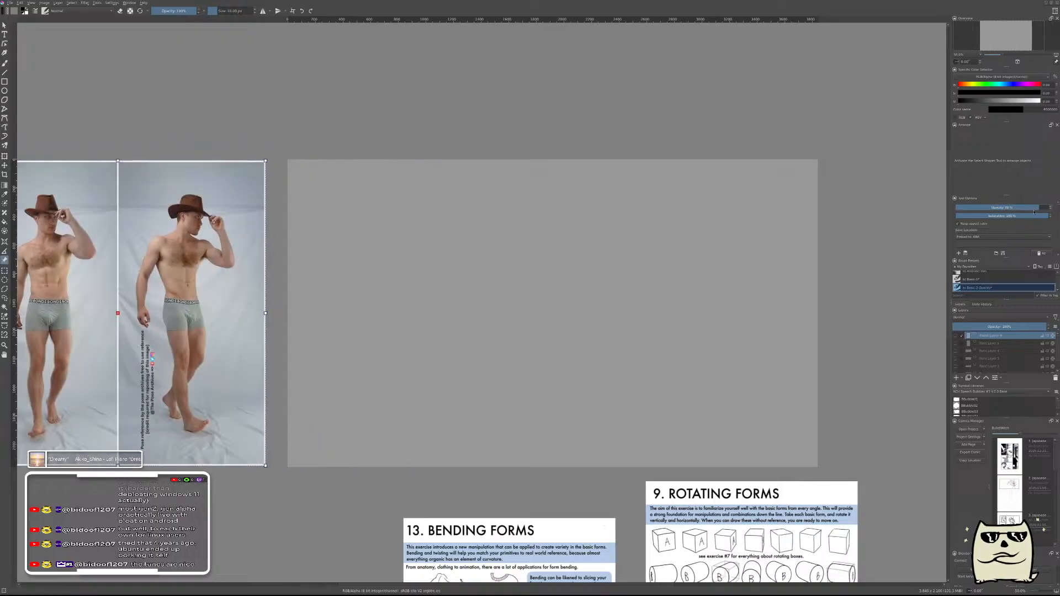
# - Show the paint layer with the rows of ellipses, just above the background, and make it the active layer
pyautogui.scroll(-2, 996, 359)
pyautogui.click(956, 361)
pyautogui.click(1014, 362)
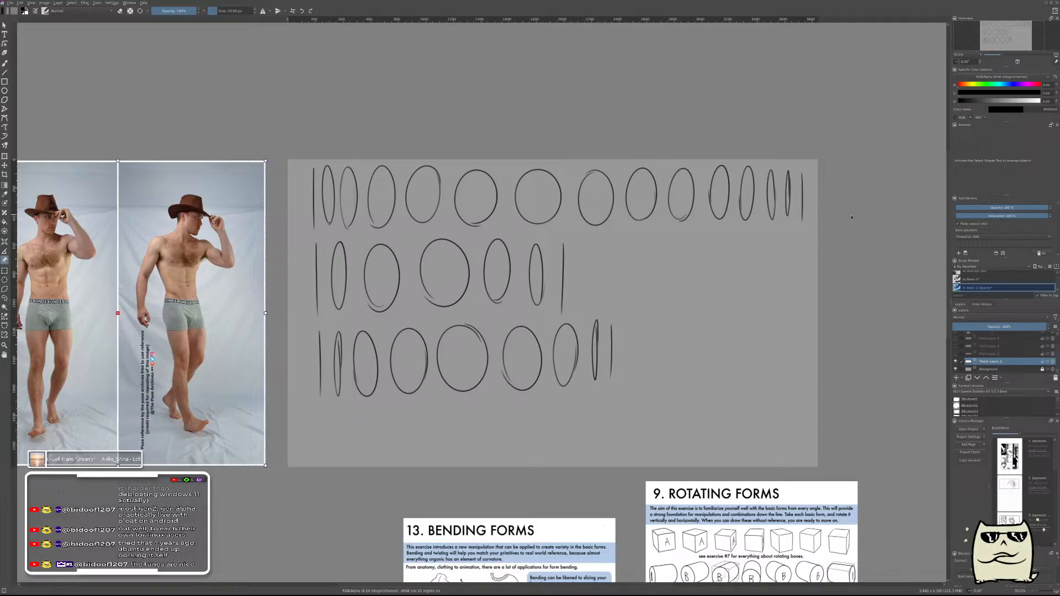
pyautogui.scroll(-6, 852, 233)
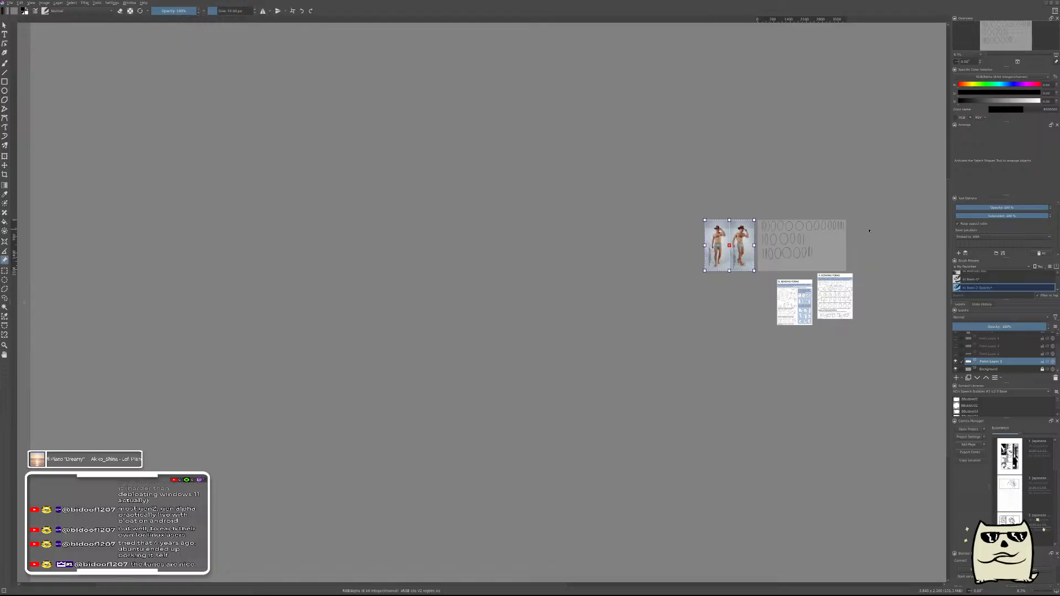
pyautogui.press('b')
pyautogui.moveTo(868, 233); pyautogui.dragTo(755, 232)
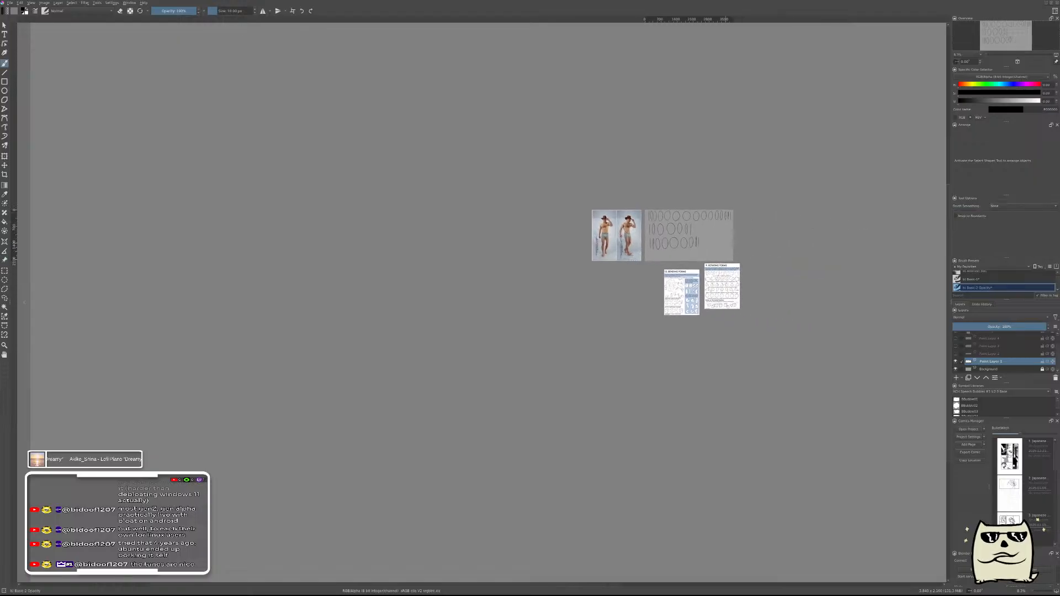
pyautogui.scroll(-1, 725, 214)
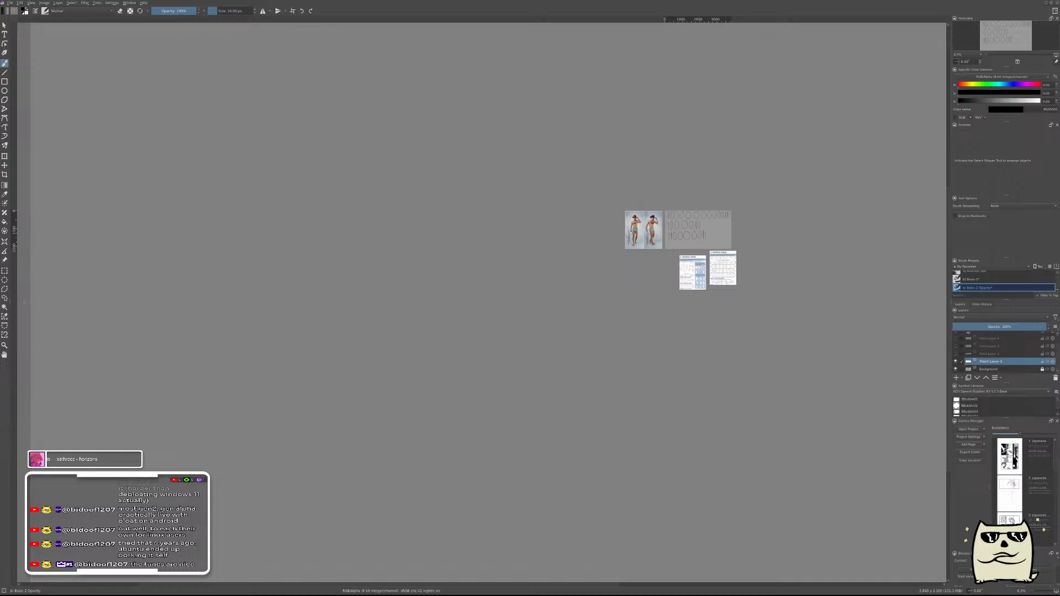
pyautogui.press('1')
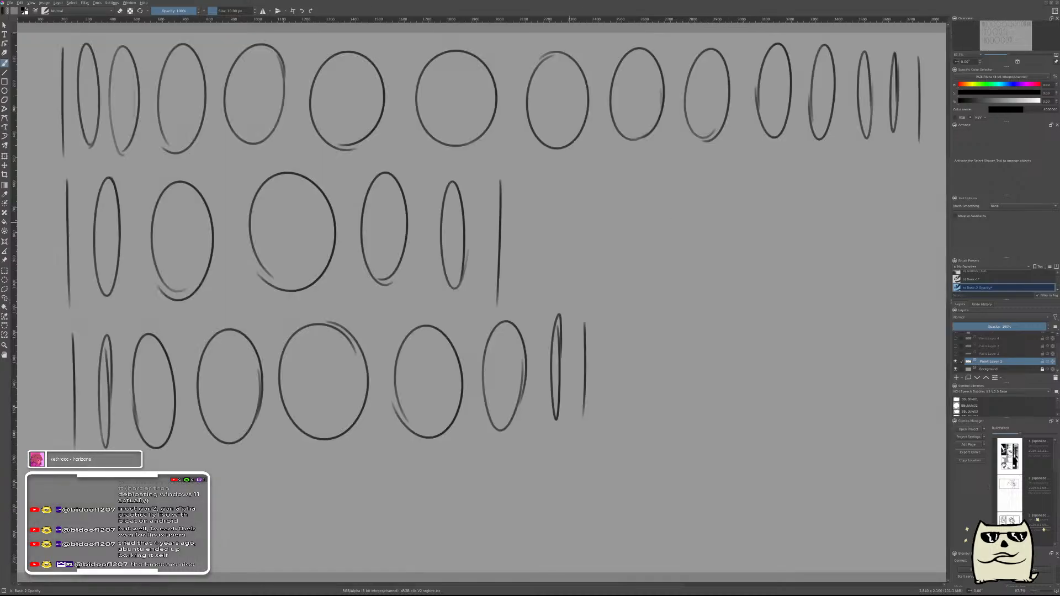
pyautogui.press('-')
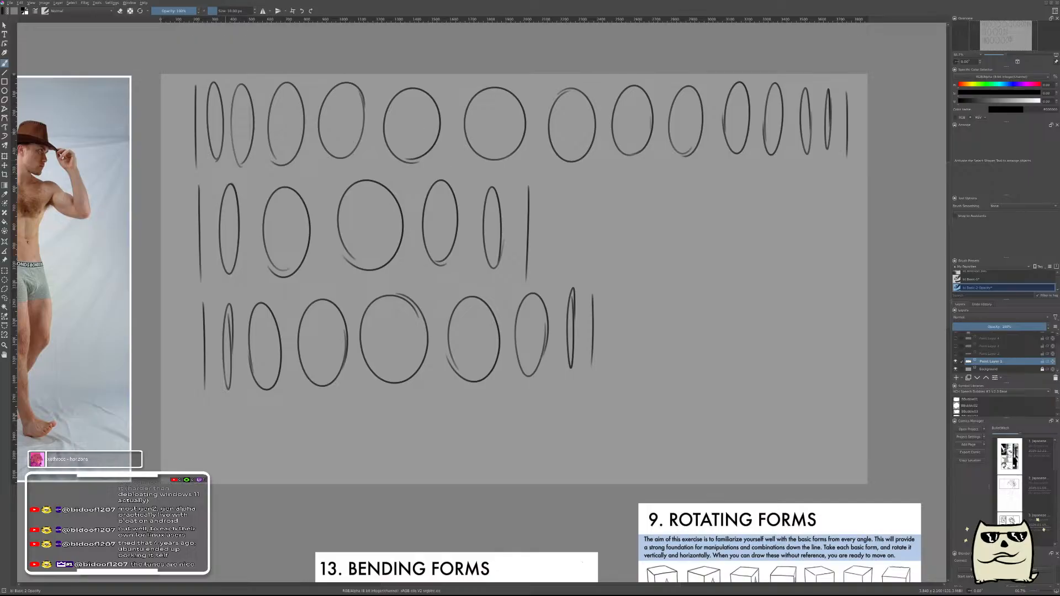
# - Try a freehand and a straight horizontal line through the top row of ellipses, and undo both
pyautogui.moveTo(175, 131); pyautogui.dragTo(528, 150)
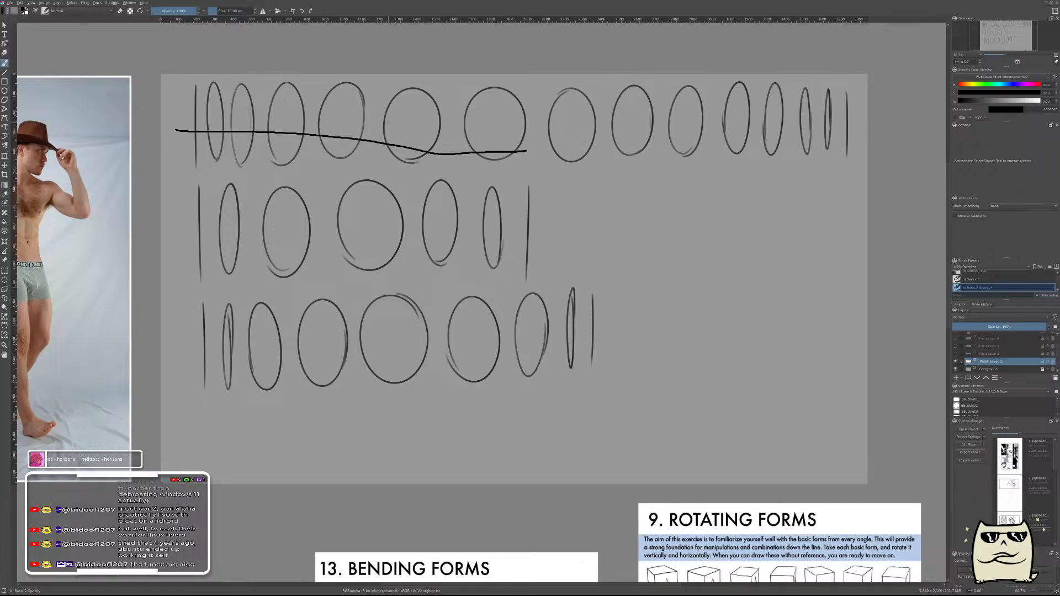
pyautogui.hotkey('ctrl', 'z')
pyautogui.press('v')
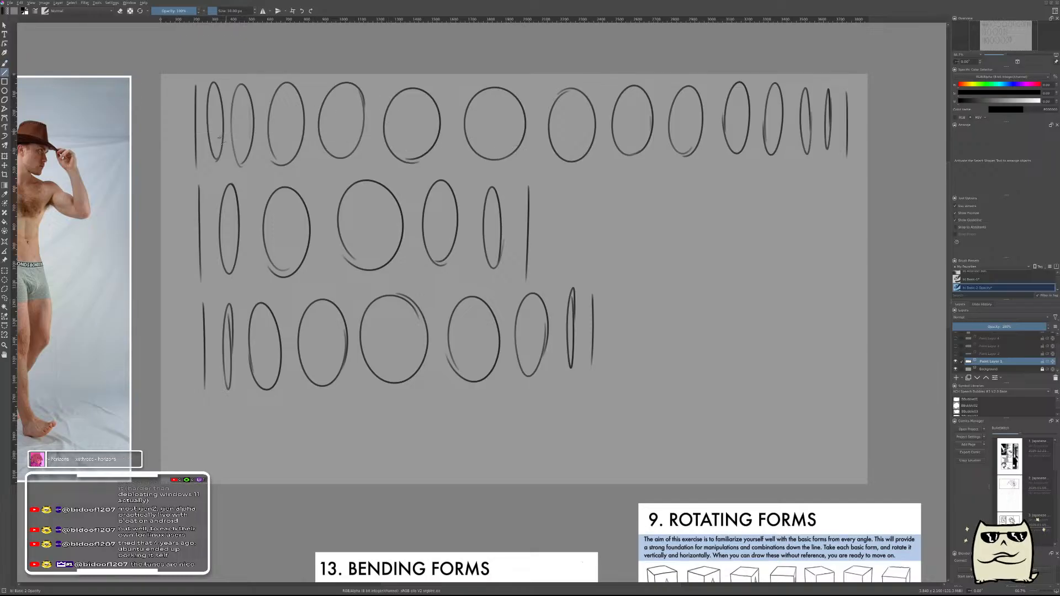
pyautogui.moveTo(169, 121)
pyautogui.mouseDown()
pyautogui.moveTo(864, 96)
pyautogui.moveTo(867, 121)
pyautogui.moveTo(878, 122)
pyautogui.mouseUp()
pyautogui.press('b')
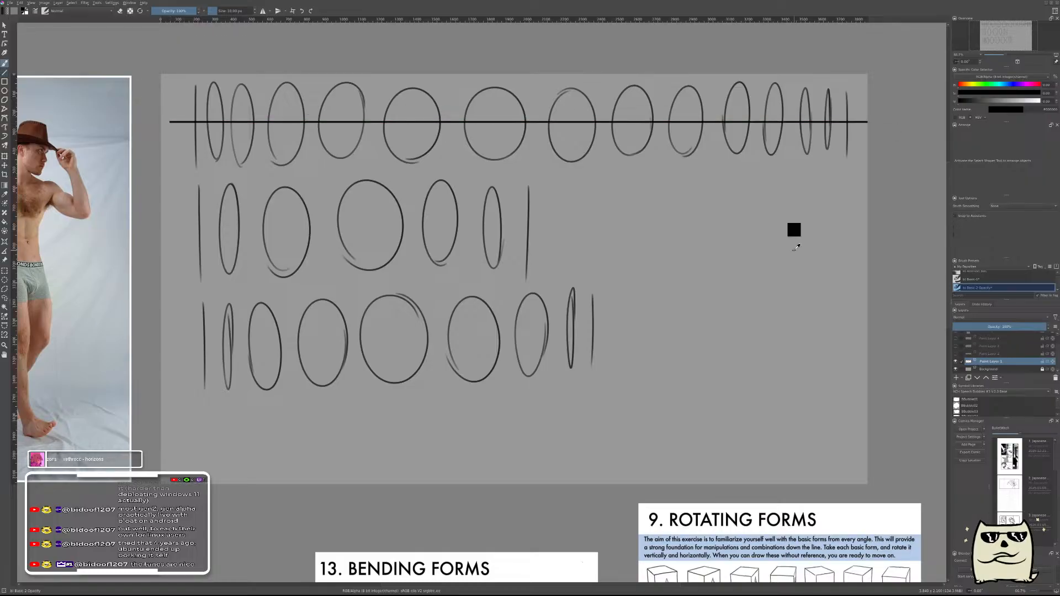
pyautogui.hotkey('ctrl', 'z')
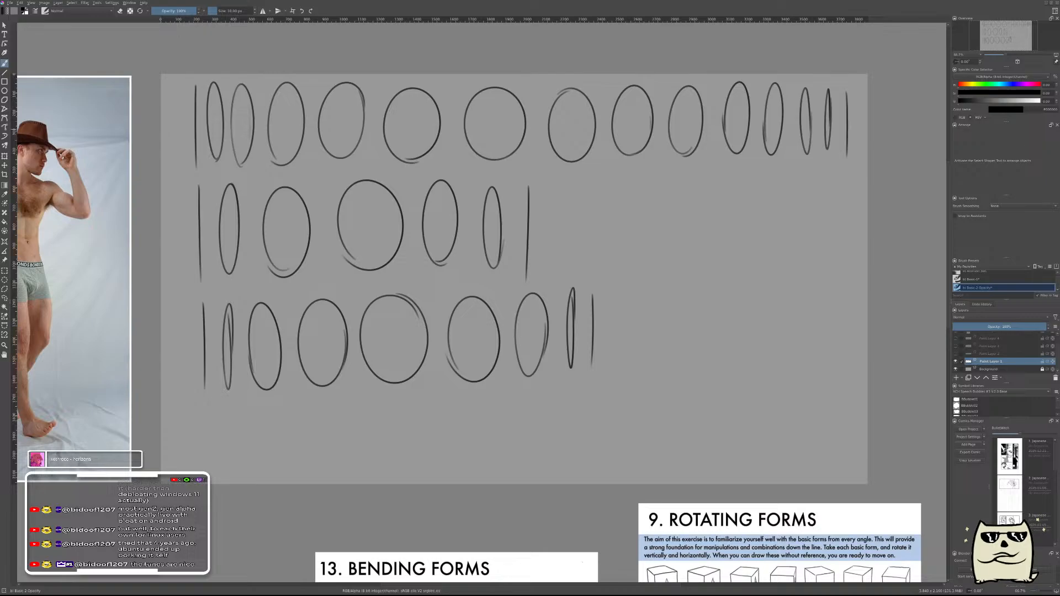
# - Hide the ellipse layer, show the layer with the groups of parallel straight and curved lines above it, and make it active
pyautogui.click(956, 362)
pyautogui.click(956, 354)
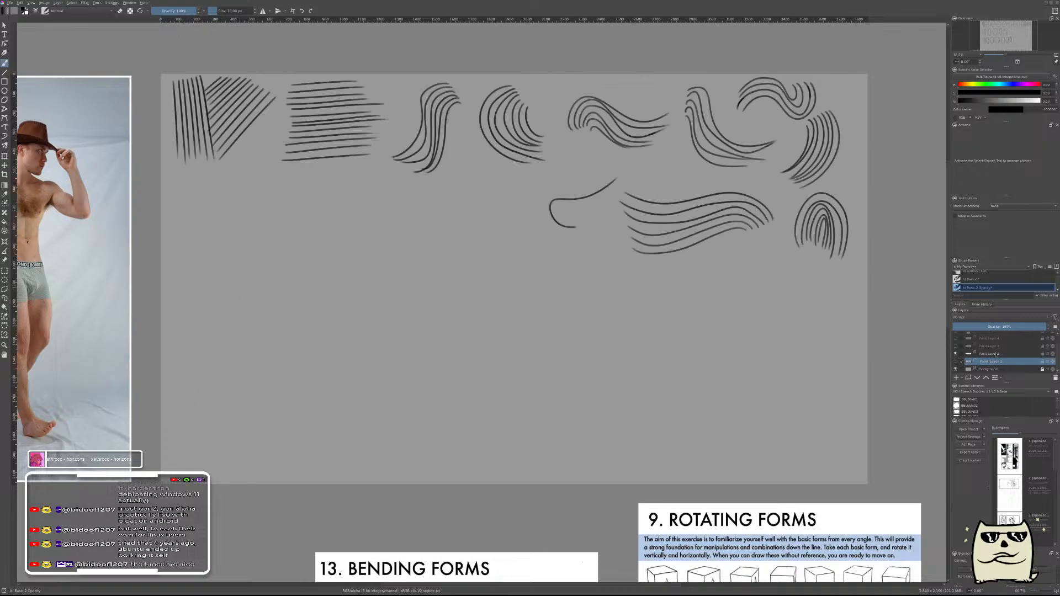
pyautogui.click(990, 354)
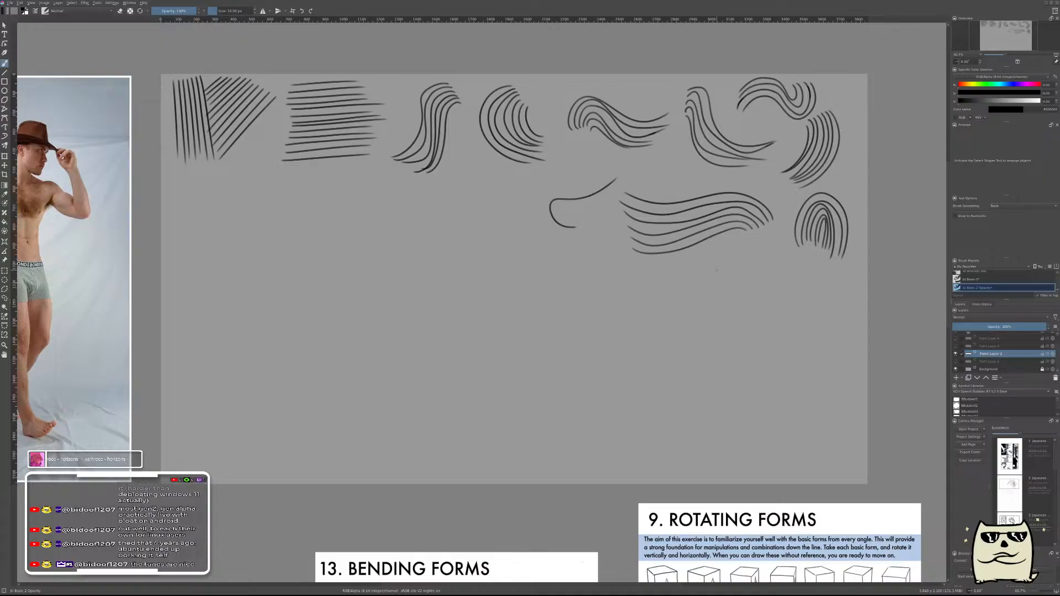
# - Hide the parallel-lines layer, and show and activate the layer with the rotated boxes and cylinders
pyautogui.click(956, 353)
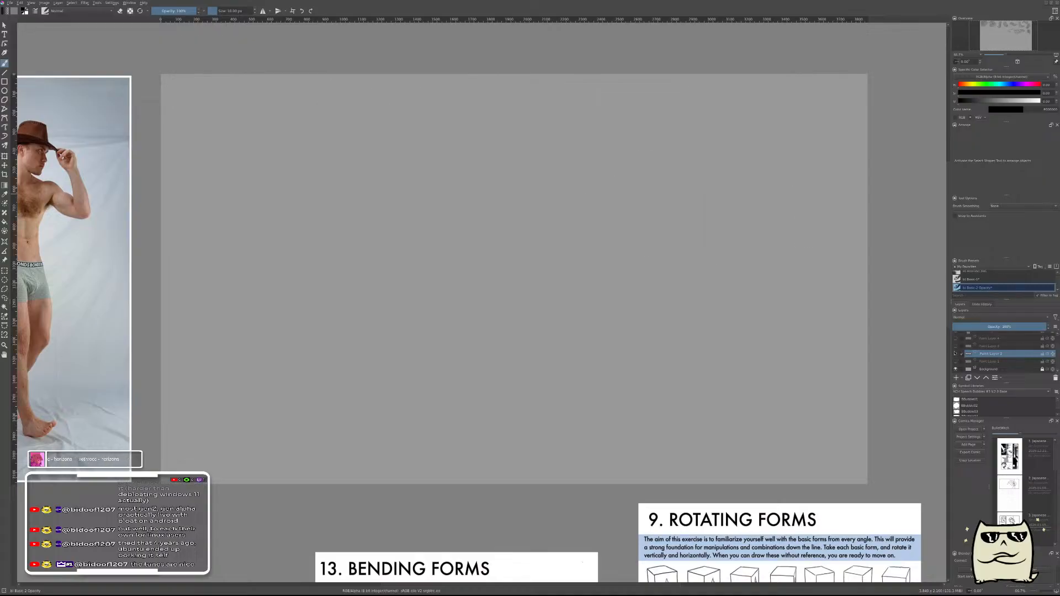
pyautogui.click(962, 346)
pyautogui.click(956, 347)
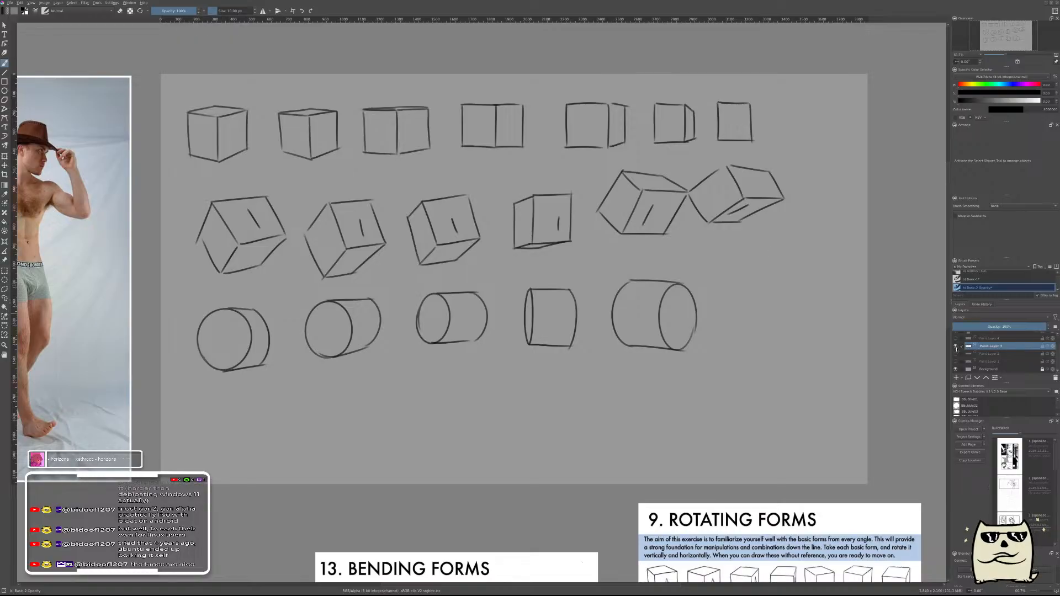
# - Hide the boxes and cylinders, and show and activate the layer with the bent tubes, stacked boxes and intersecting forms
pyautogui.click(957, 347)
pyautogui.click(956, 339)
pyautogui.scroll(2, 1006, 348)
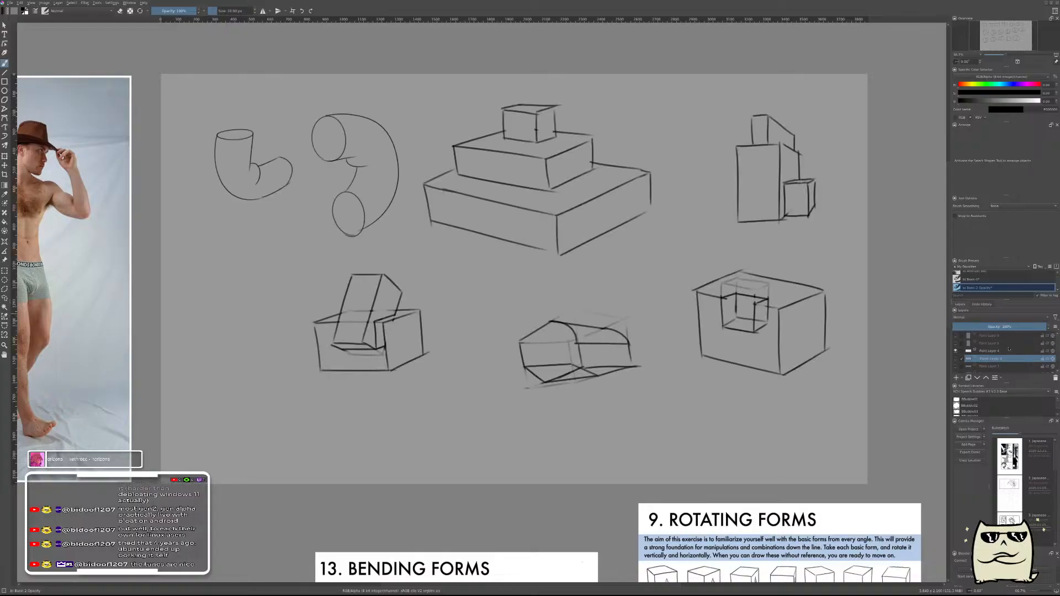
pyautogui.click(992, 351)
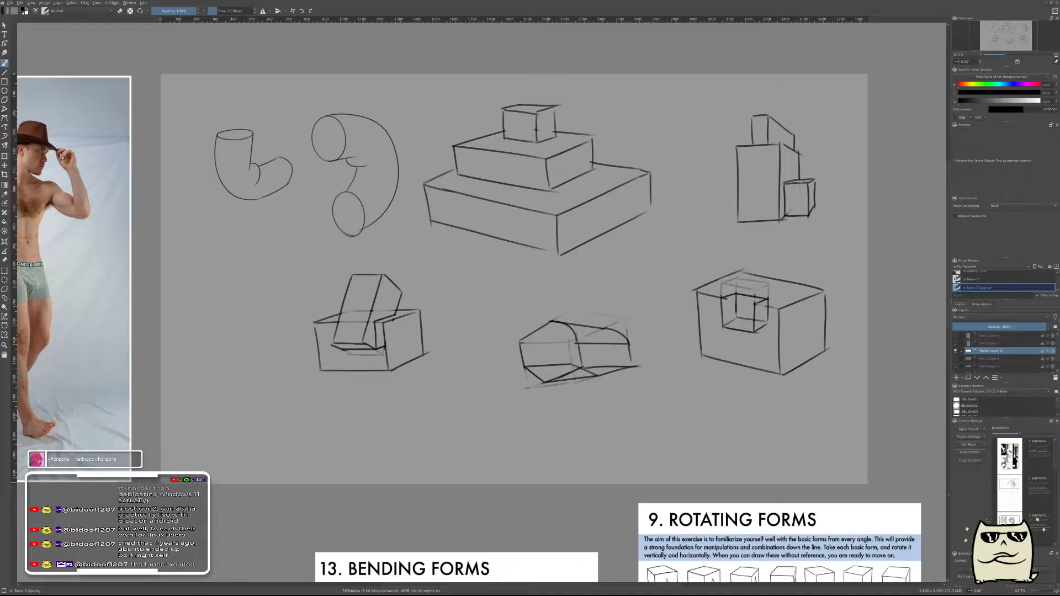
# - Hide the combined-forms layer, and show and activate the jointed mannequin pose layer for comparison with the reference photos
pyautogui.click(956, 351)
pyautogui.click(955, 343)
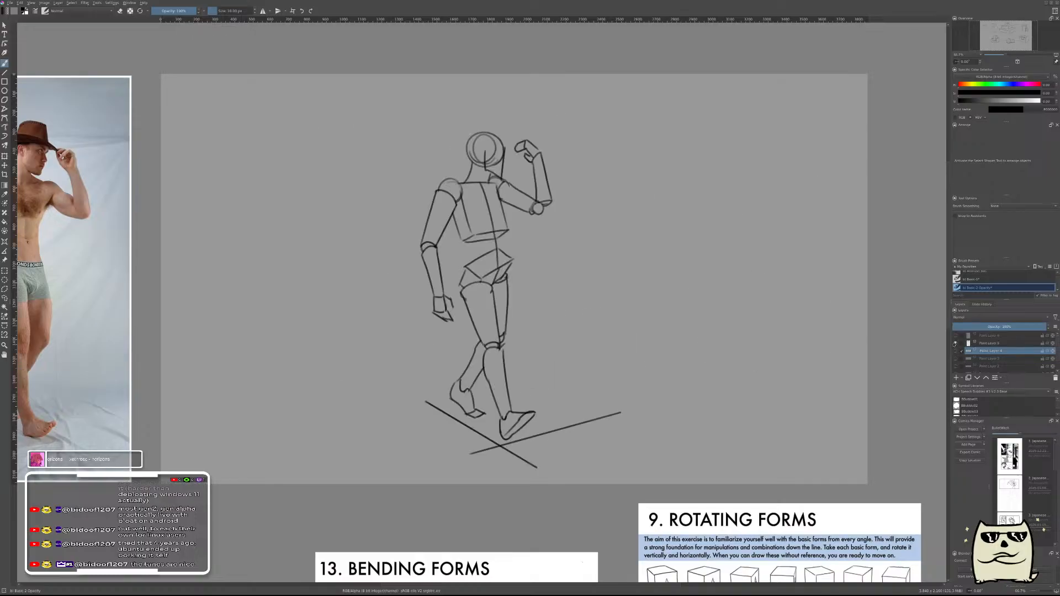
pyautogui.click(983, 344)
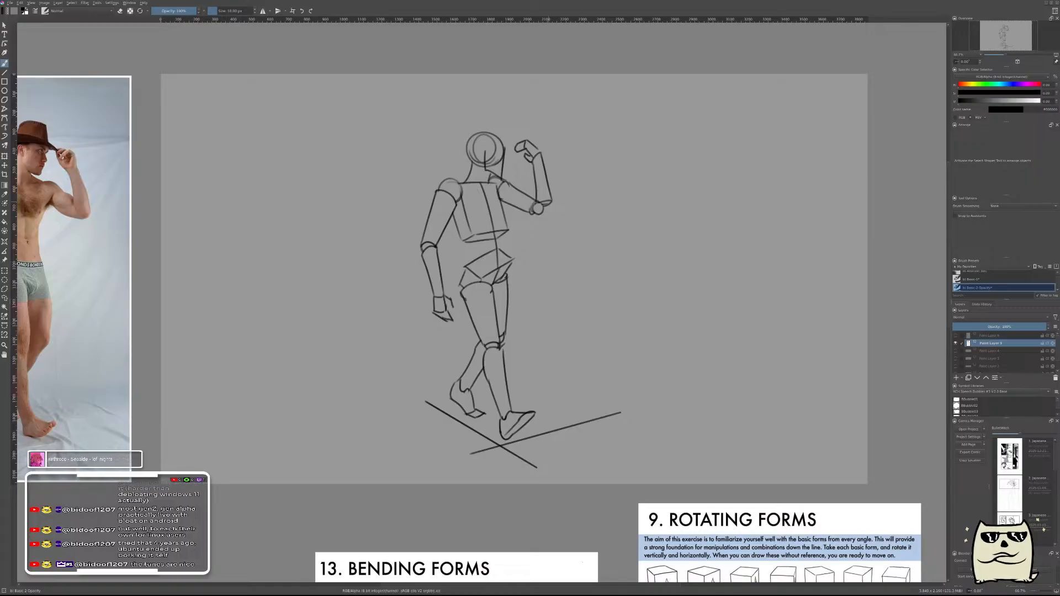
pyautogui.moveTo(358, 246); pyautogui.dragTo(597, 264)
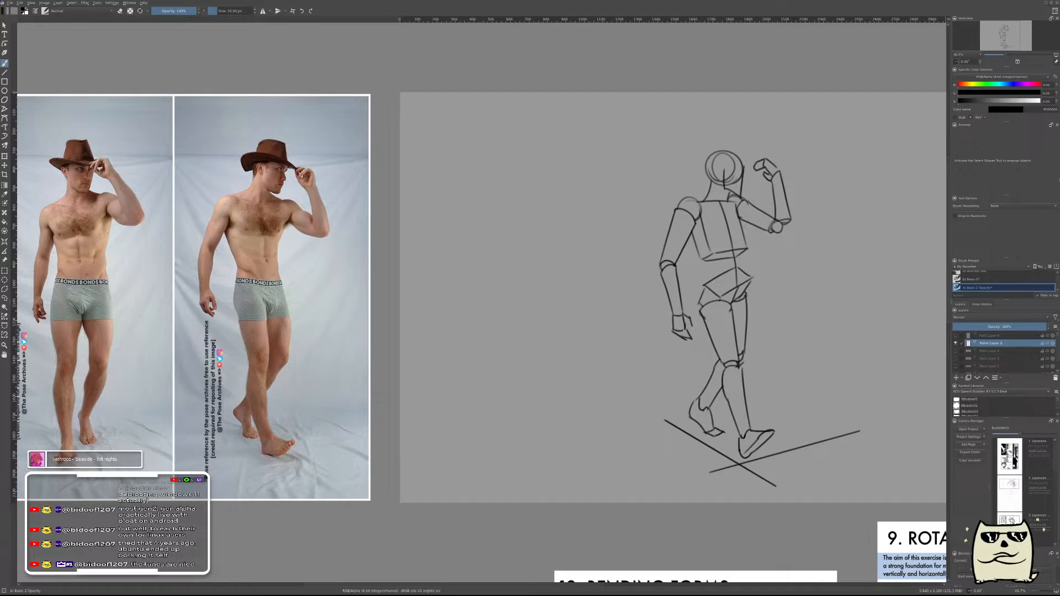
# - Hide the mannequin layer, show the figure layer with the hat and cross-contours, and save the document
pyautogui.click(956, 343)
pyautogui.click(956, 335)
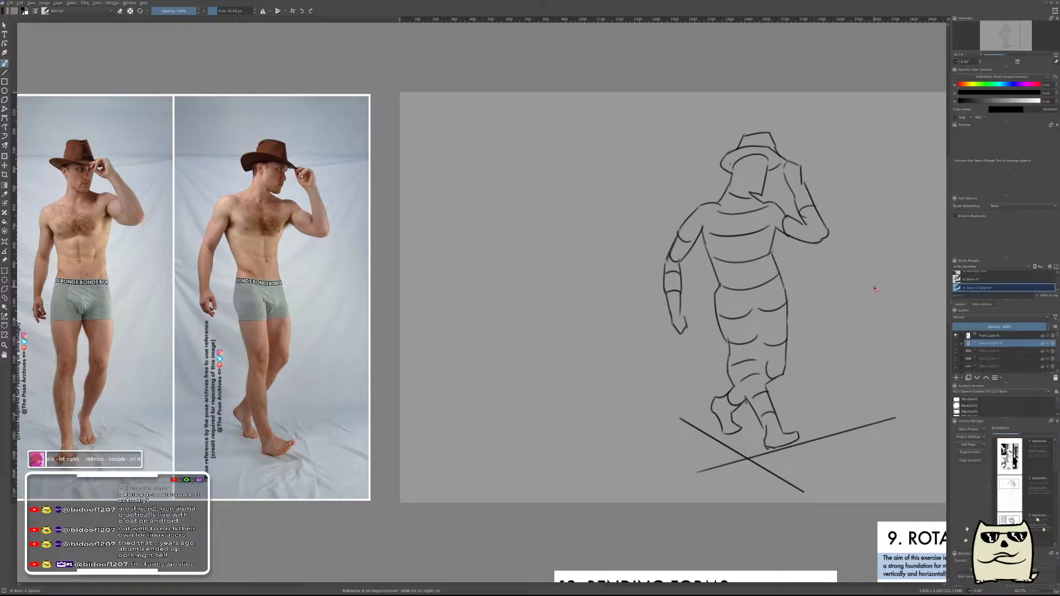
pyautogui.hotkey('ctrl', 's')
# - Open the comic page with the horse-and-rider panel from the comic project, and bring the horse reference sheet into view beside it
pyautogui.doubleClick(1008, 494)
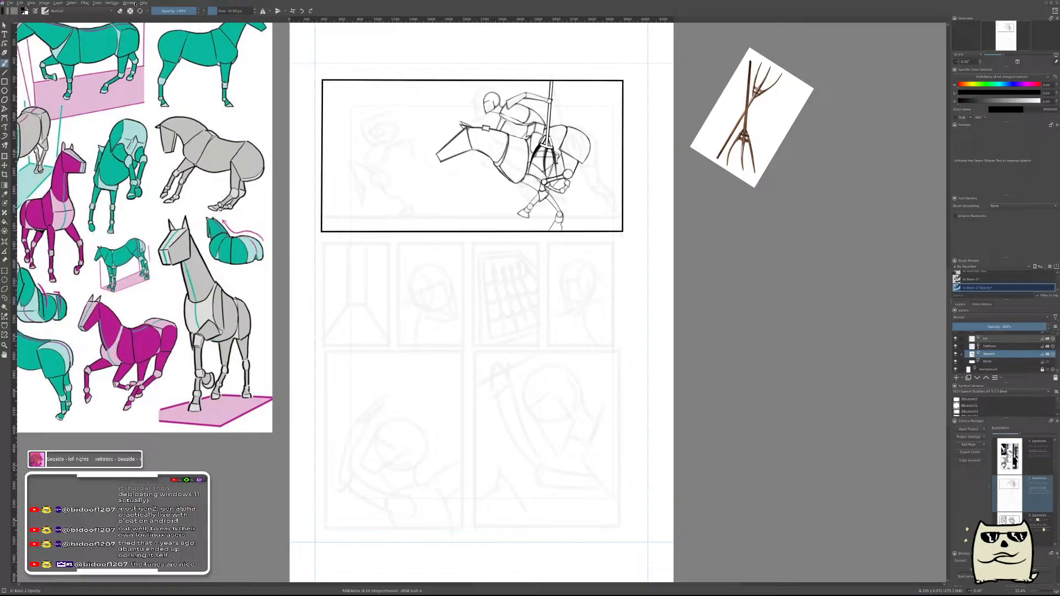
pyautogui.hotkey('ctrl', 'Tab')
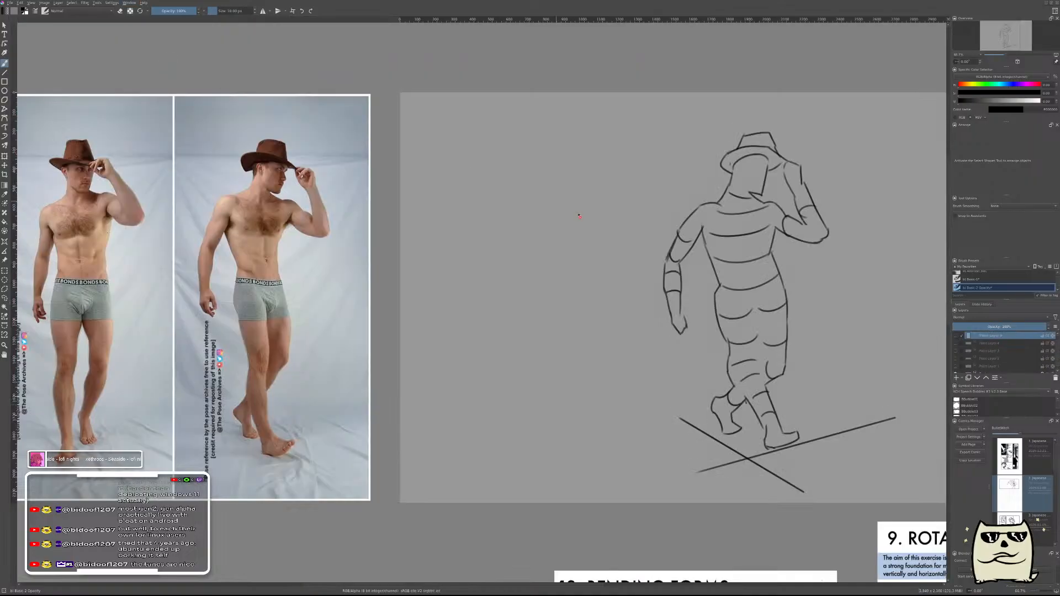
pyautogui.hotkey('ctrl', 'Tab')
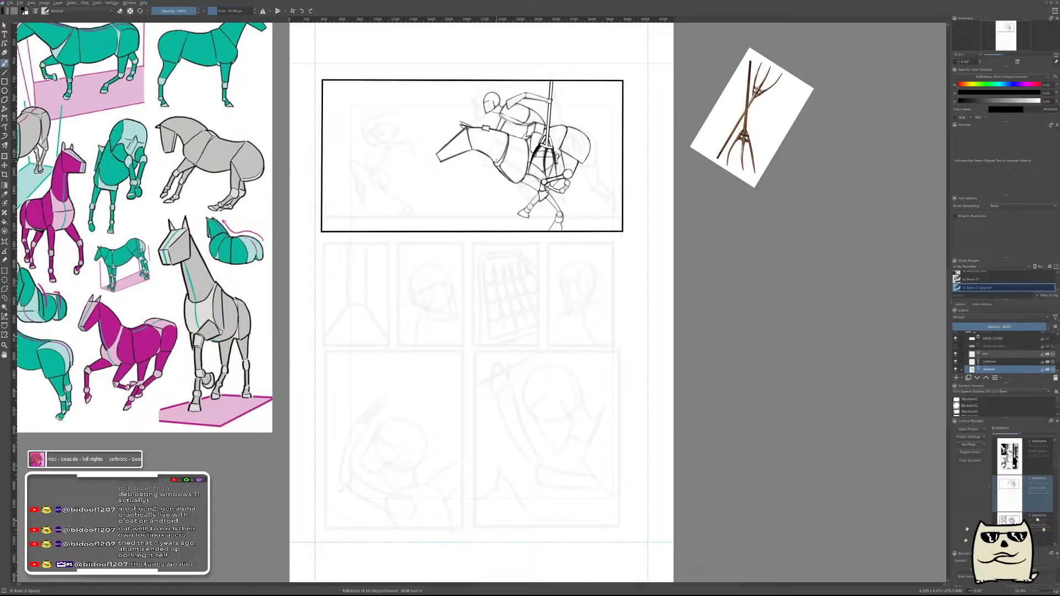
pyautogui.moveTo(536, 305); pyautogui.dragTo(729, 407)
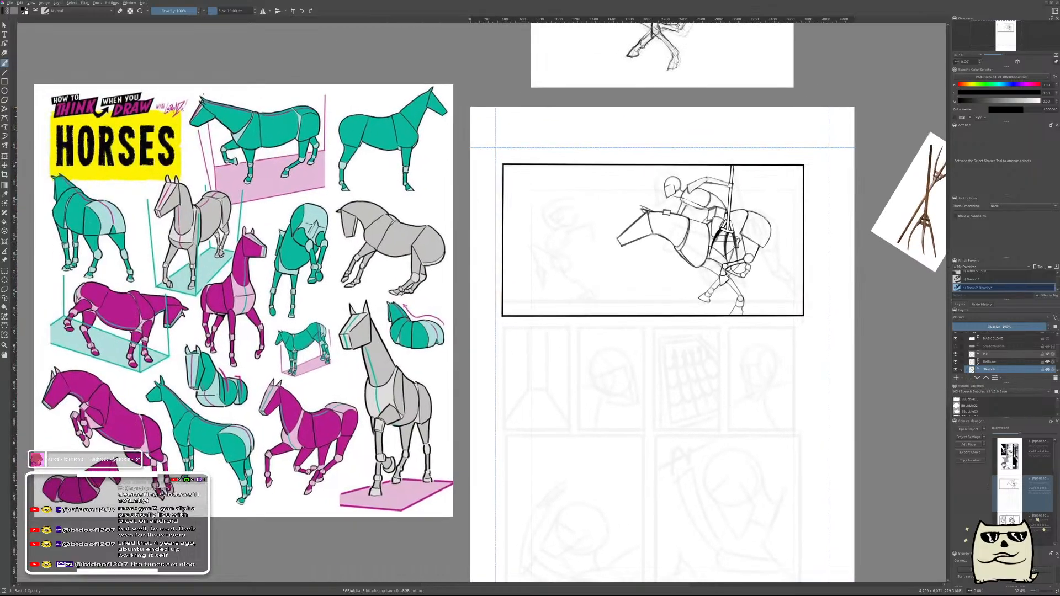
# - Check the sketch layer's content by toggling its visibility off and on, and enlarge the brush
pyautogui.click(955, 370)
pyautogui.click(956, 370)
pyautogui.press(']')
pyautogui.press(']')
pyautogui.press(']')
pyautogui.moveTo(561, 234)
pyautogui.mouseDown()
pyautogui.moveTo(660, 308)
pyautogui.moveTo(631, 308)
pyautogui.mouseUp()
pyautogui.hotkey('ctrl', 'z')
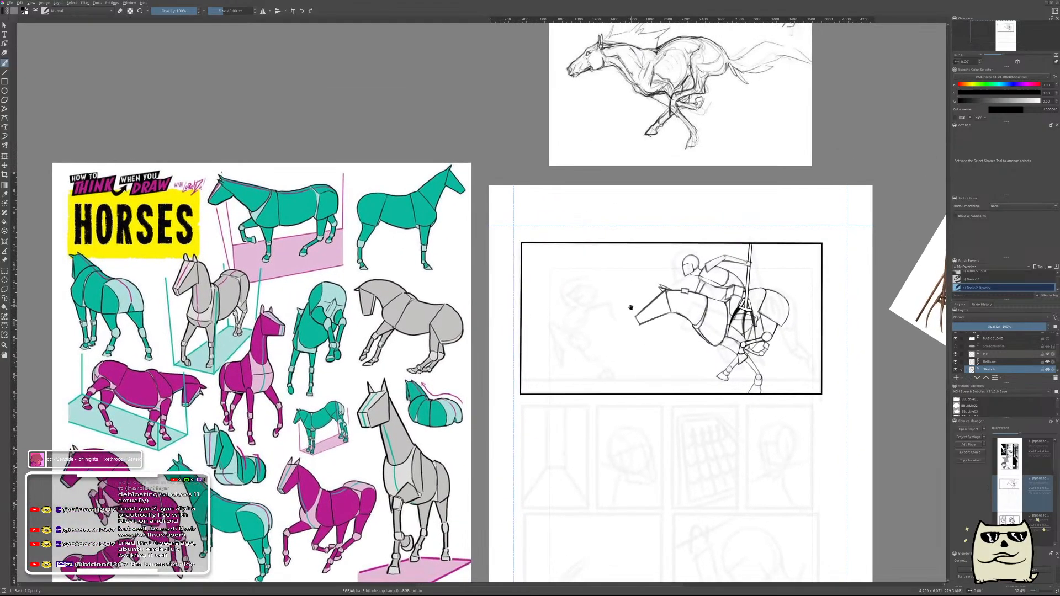
pyautogui.moveTo(666, 344)
pyautogui.mouseDown()
pyautogui.moveTo(620, 314)
pyautogui.moveTo(634, 325)
pyautogui.mouseUp()
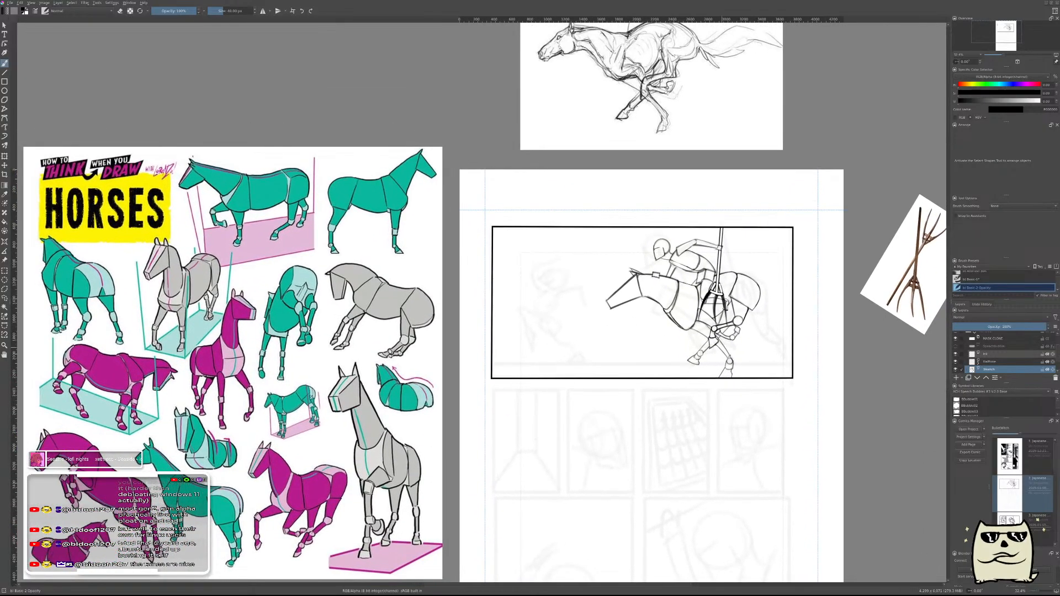
# - Select the horse's lowest hoof with a freehand selection and transform it so that it sits above the panel's lower border
pyautogui.scroll(4, 751, 367)
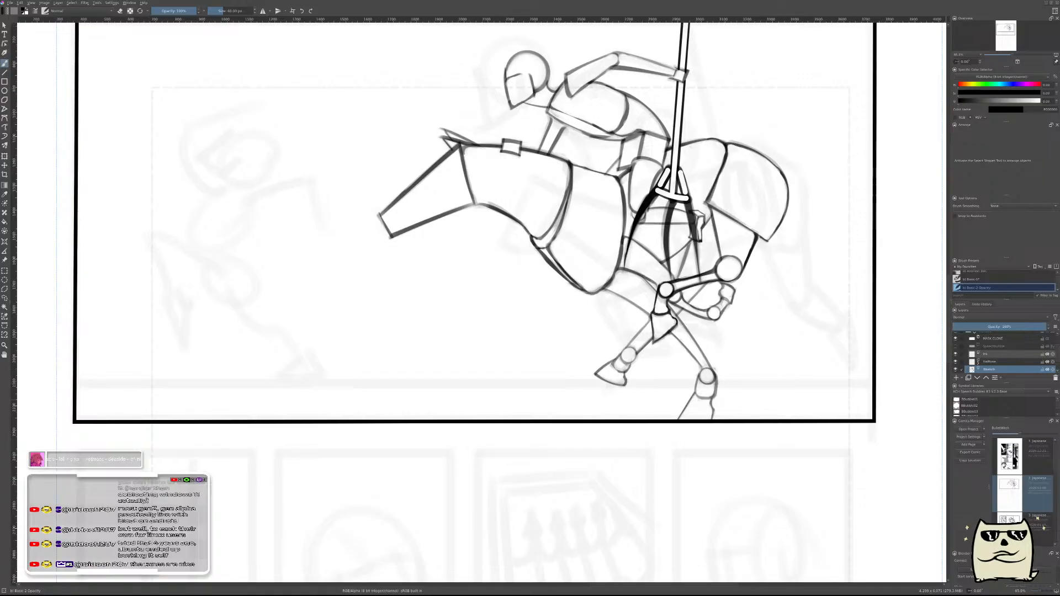
pyautogui.press('l')
pyautogui.scroll(3, 679, 429)
pyautogui.moveTo(671, 433)
pyautogui.mouseDown()
pyautogui.moveTo(666, 416)
pyautogui.moveTo(691, 381)
pyautogui.moveTo(703, 383)
pyautogui.moveTo(726, 395)
pyautogui.moveTo(726, 458)
pyautogui.mouseUp()
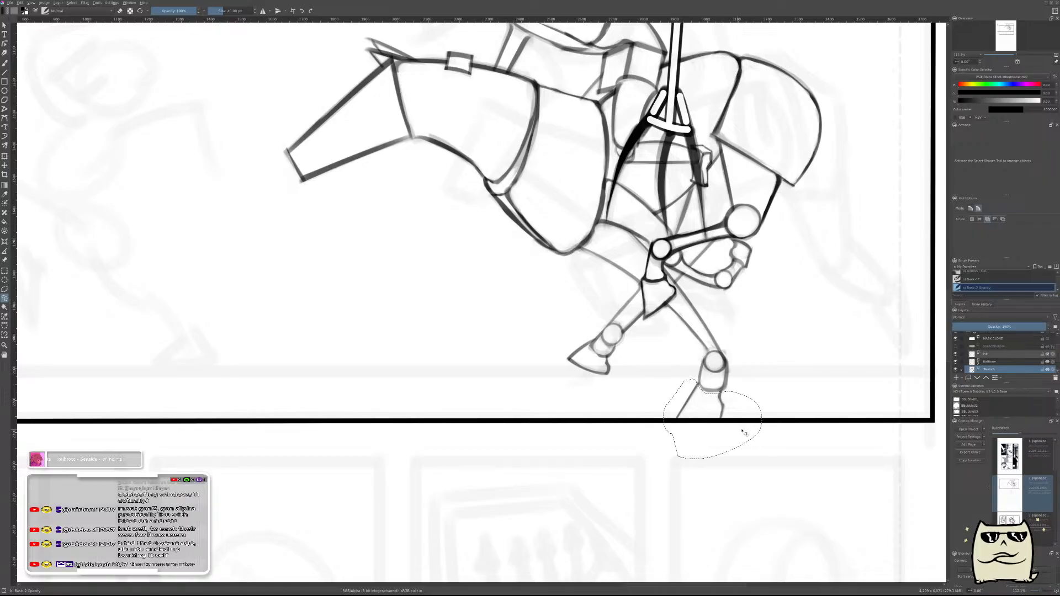
pyautogui.hotkey('ctrl', 't')
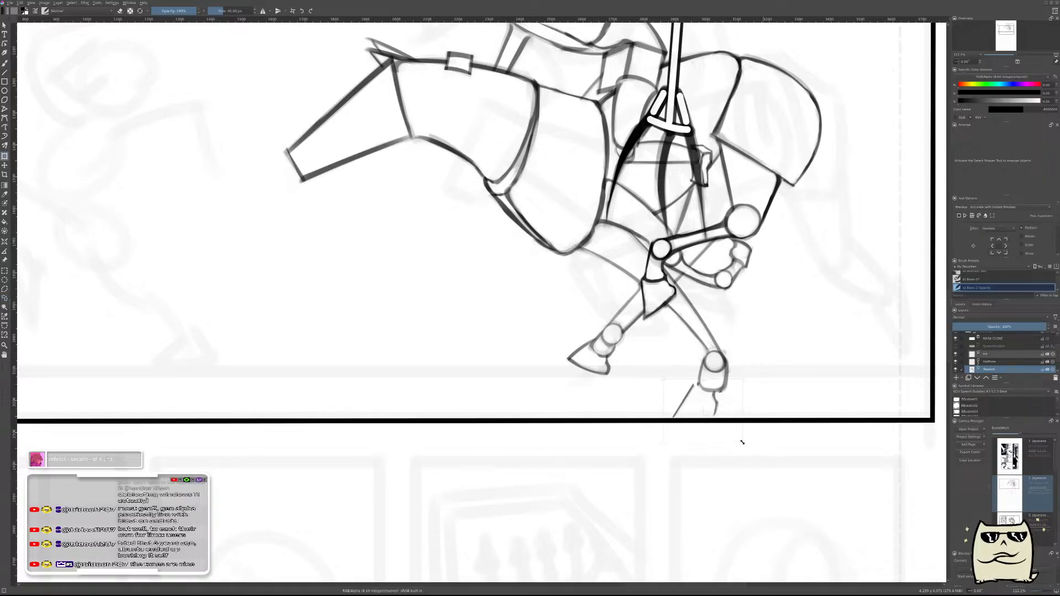
pyautogui.moveTo(717, 415); pyautogui.dragTo(729, 415)
pyautogui.press('Return')
# - Paint a thick horizontal stroke along the base of the lowest hoof, just above the panel border
pyautogui.scroll(2, 743, 418)
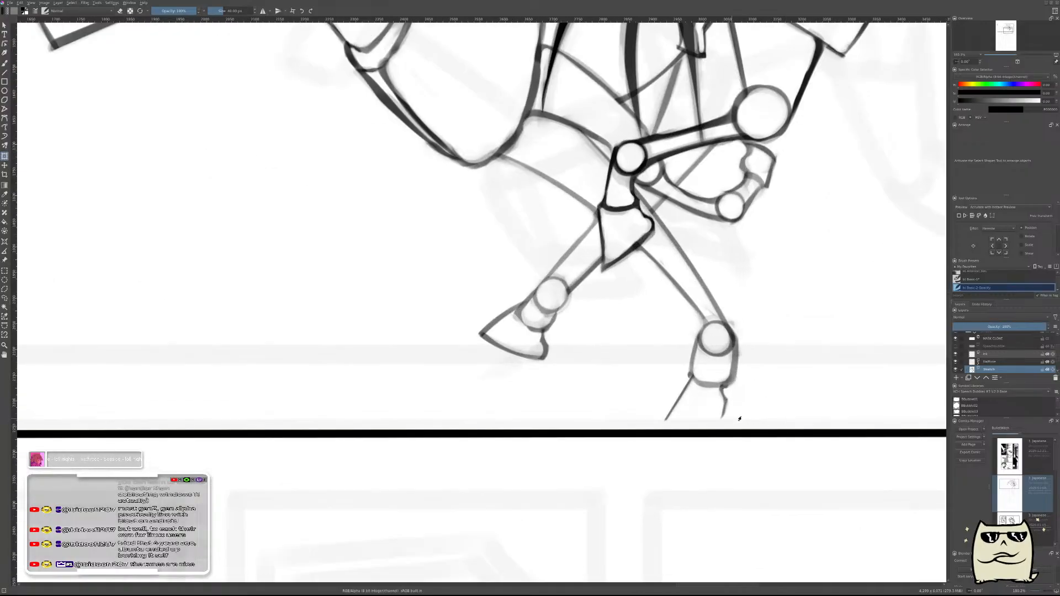
pyautogui.press('b')
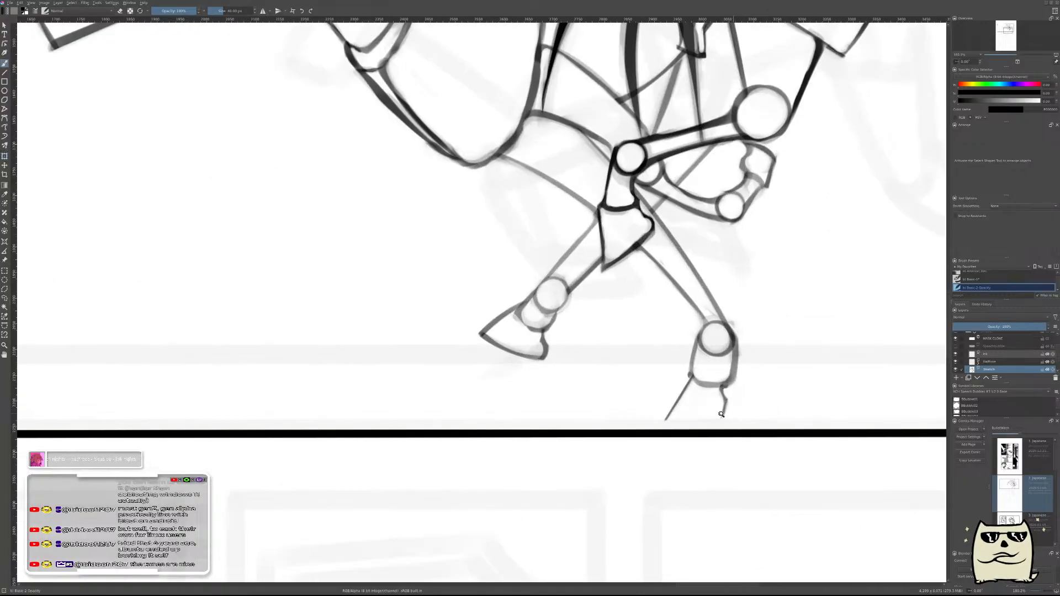
pyautogui.scroll(1, 766, 410)
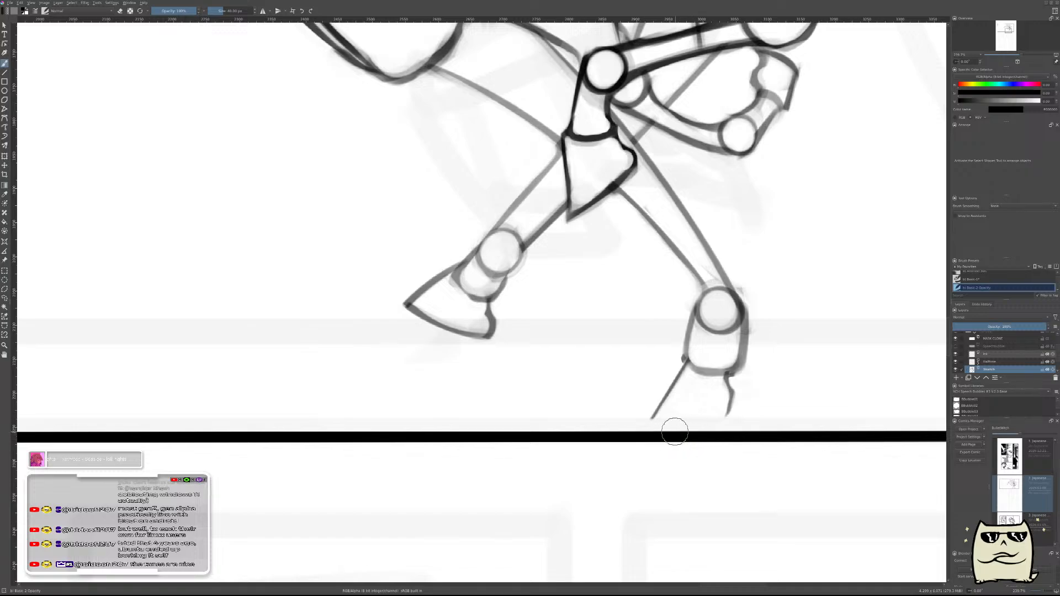
pyautogui.moveTo(647, 431); pyautogui.dragTo(742, 430)
pyautogui.hotkey('ctrl', 'z')
pyautogui.moveTo(642, 433); pyautogui.dragTo(747, 432)
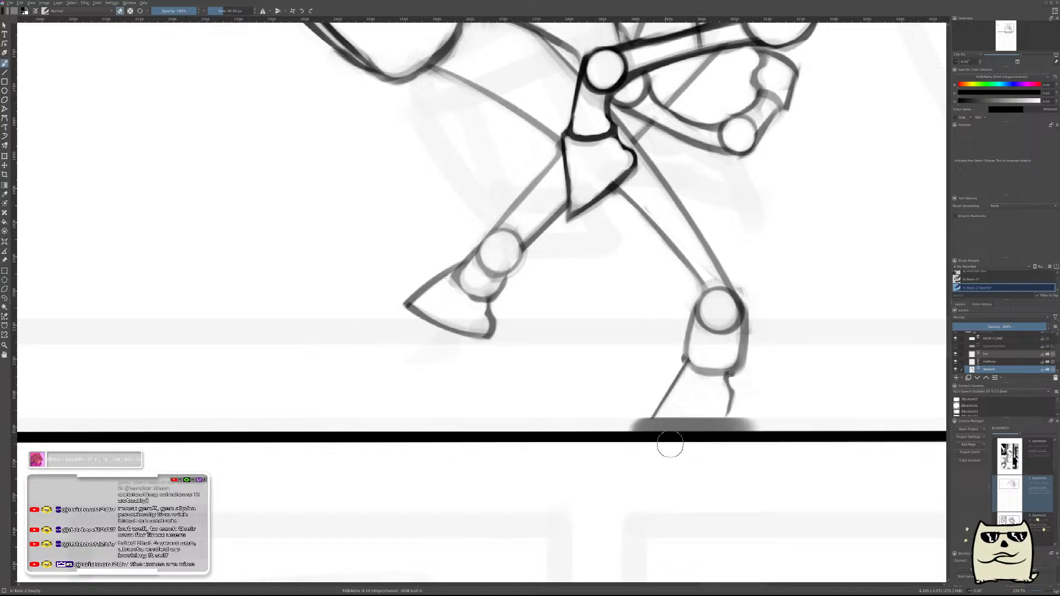
# - Erase the stroke's lower part down to a thin hoof base line, and trim its overhang at the hoof's front
pyautogui.press('e')
pyautogui.moveTo(613, 437); pyautogui.dragTo(833, 431)
pyautogui.moveTo(640, 437); pyautogui.dragTo(775, 440)
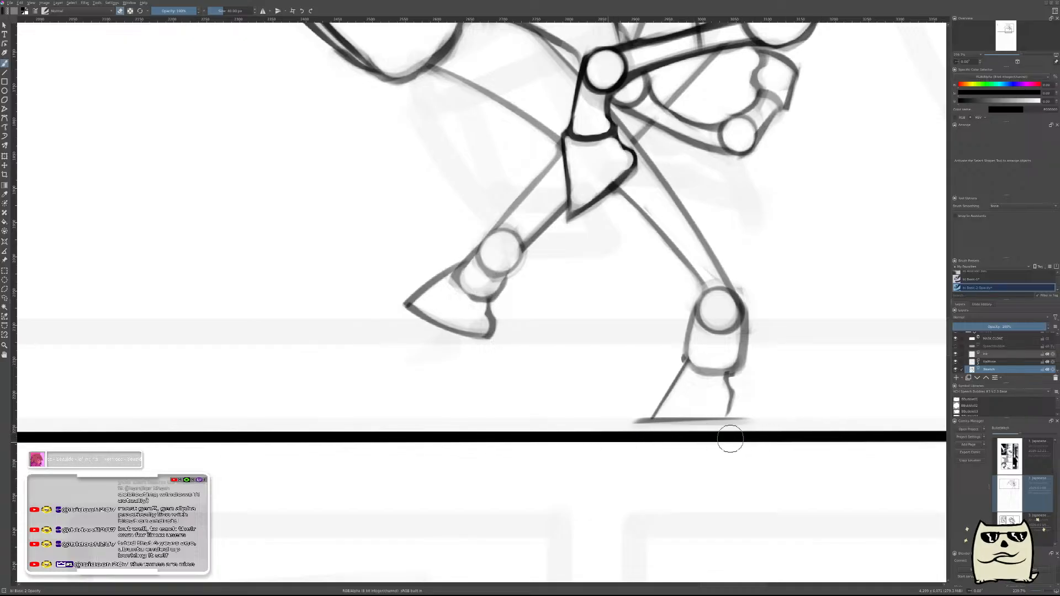
pyautogui.moveTo(647, 436); pyautogui.dragTo(739, 436)
pyautogui.moveTo(637, 408); pyautogui.dragTo(631, 425)
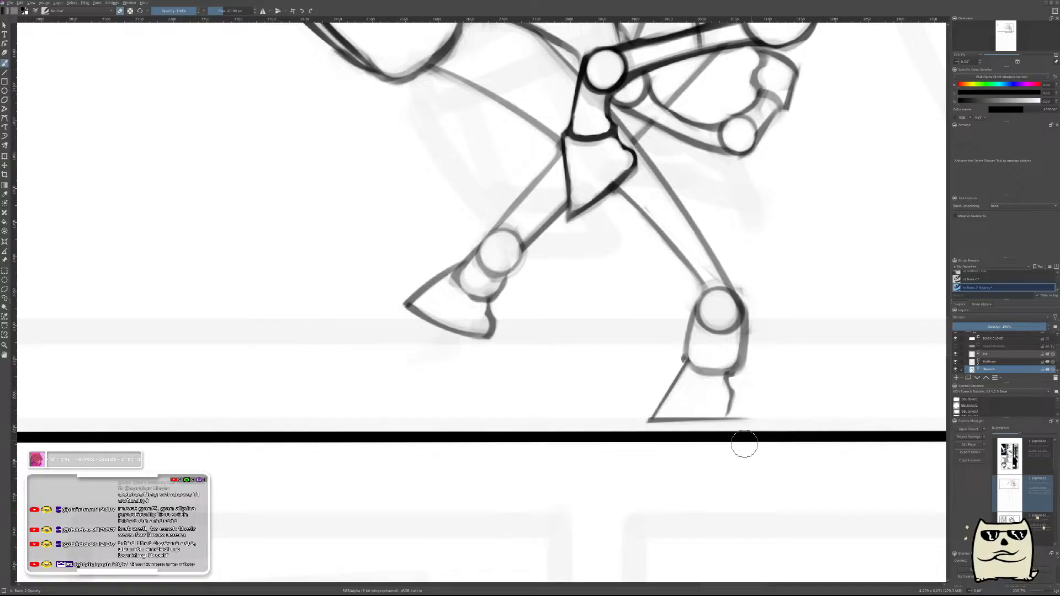
pyautogui.scroll(-5, 767, 437)
pyautogui.scroll(3, 795, 429)
pyautogui.scroll(-4, 776, 428)
pyautogui.scroll(-4, 695, 443)
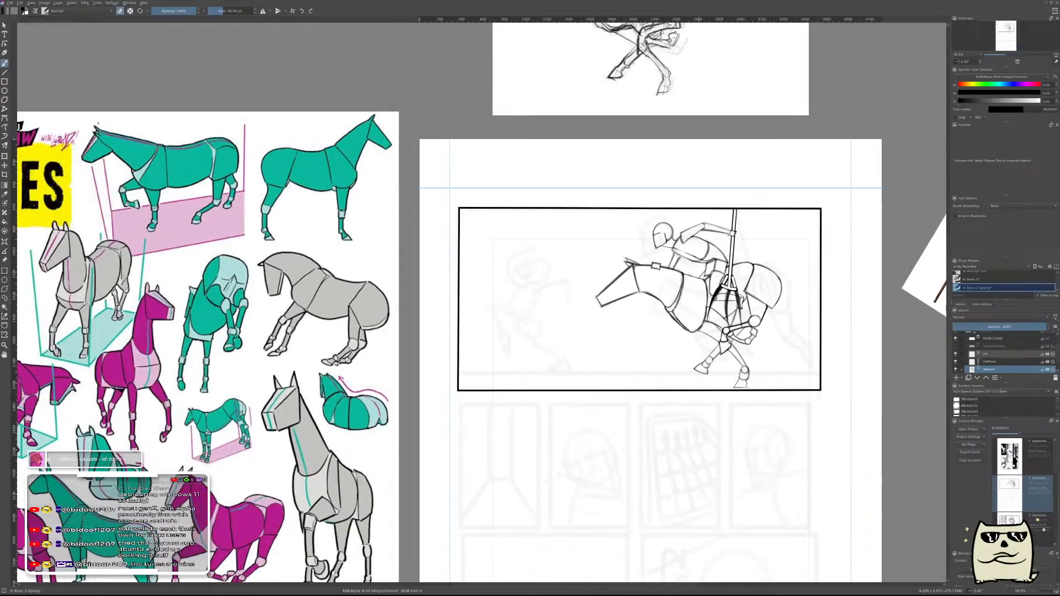
# - Erase the old hoof shape on the horse's forward leg, below the fetlock circle, and clean up the remaining edge
pyautogui.scroll(2, 743, 355)
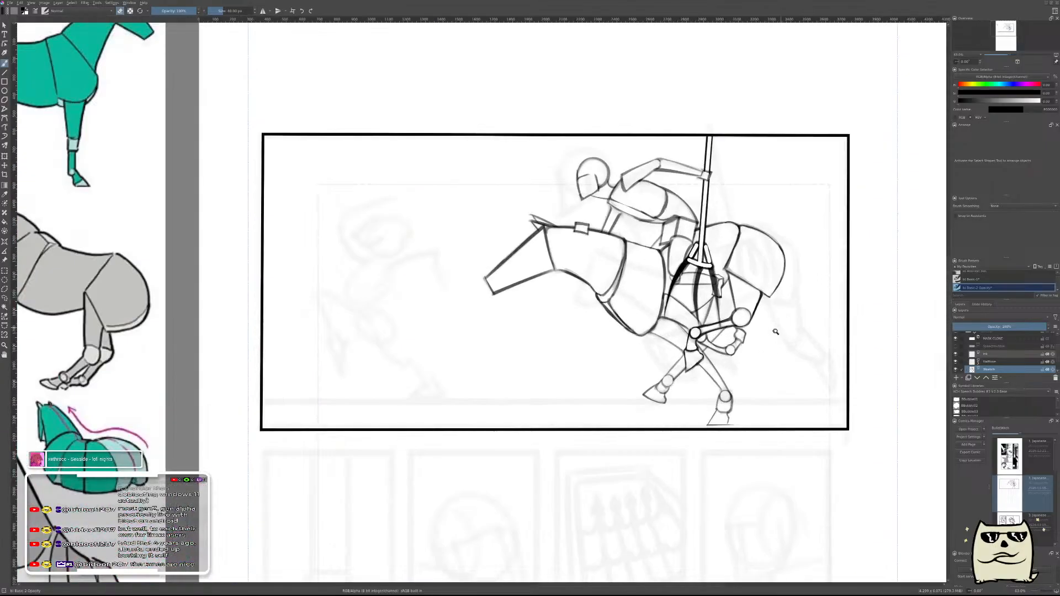
pyautogui.scroll(2, 777, 330)
pyautogui.scroll(-3, 781, 313)
pyautogui.scroll(2, 747, 356)
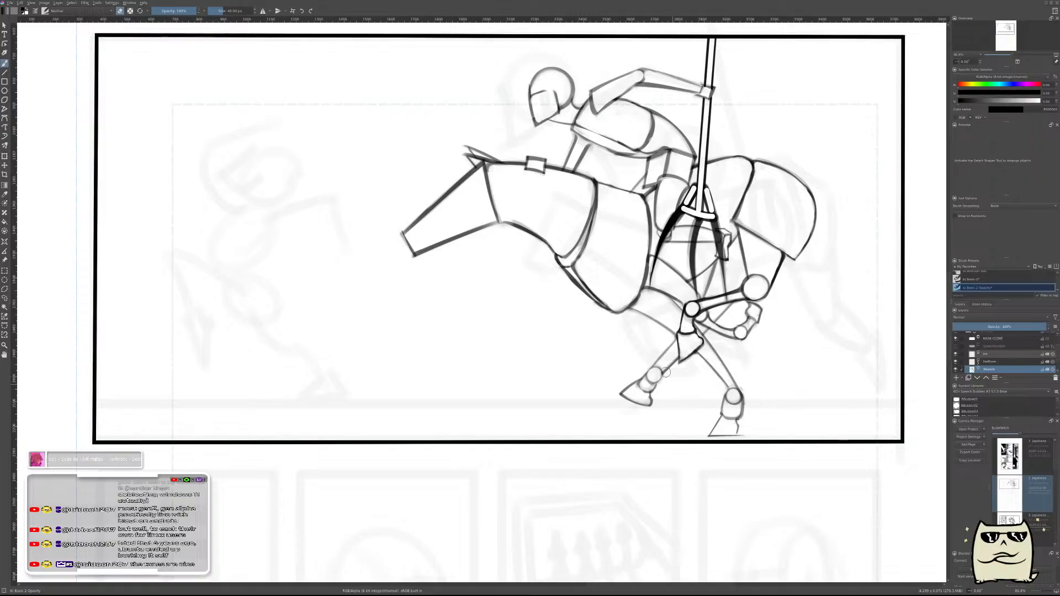
pyautogui.scroll(3, 670, 387)
pyautogui.scroll(-3, 670, 379)
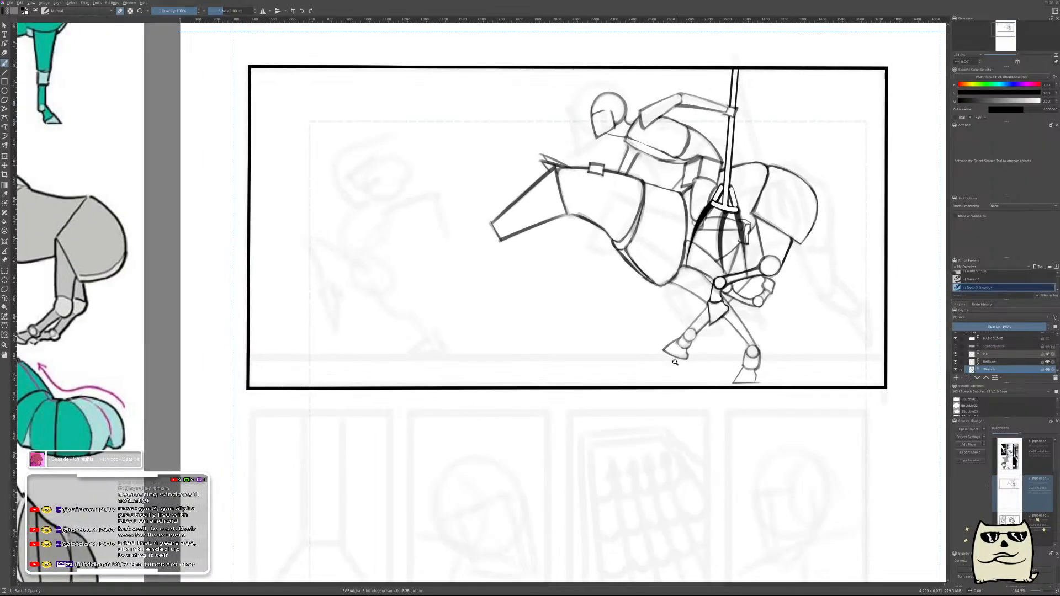
pyautogui.scroll(3, 655, 365)
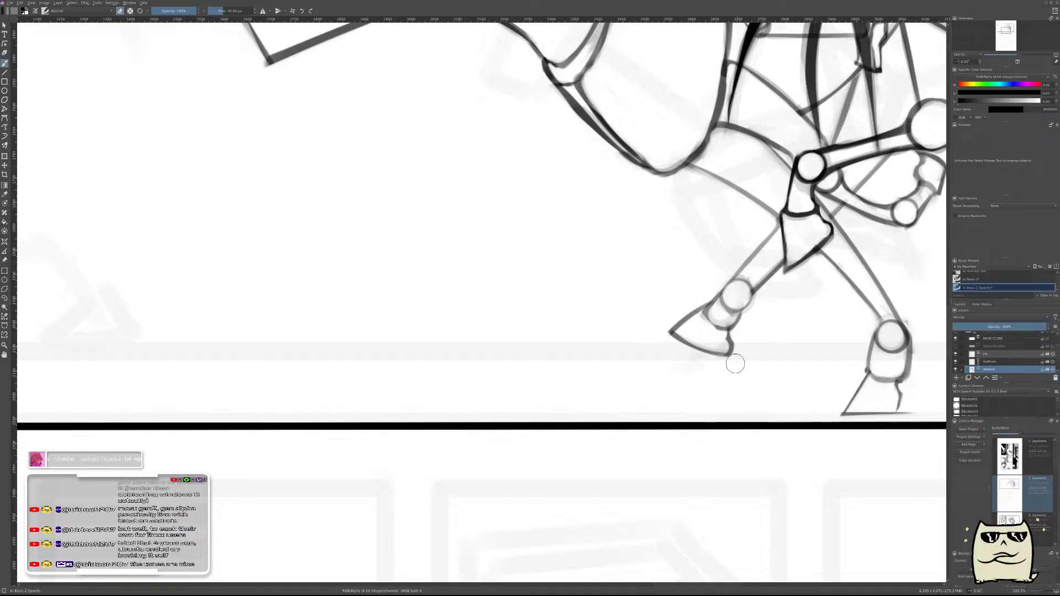
pyautogui.moveTo(684, 316)
pyautogui.mouseDown()
pyautogui.moveTo(670, 348)
pyautogui.moveTo(729, 343)
pyautogui.moveTo(717, 343)
pyautogui.mouseUp()
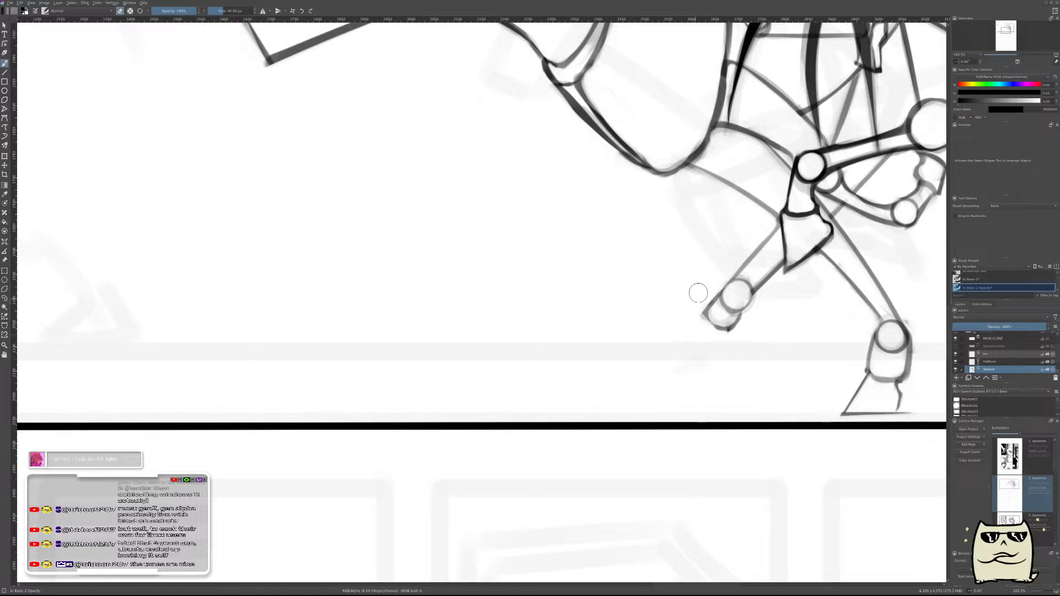
pyautogui.moveTo(723, 328)
pyautogui.mouseDown()
pyautogui.moveTo(714, 314)
pyautogui.moveTo(727, 317)
pyautogui.mouseUp()
# - Draw the slanted front edge of the forward leg's new hoof on a separate paint layer, tapering its tip, and merge the layer down
pyautogui.scroll(2, 728, 312)
pyautogui.press('e')
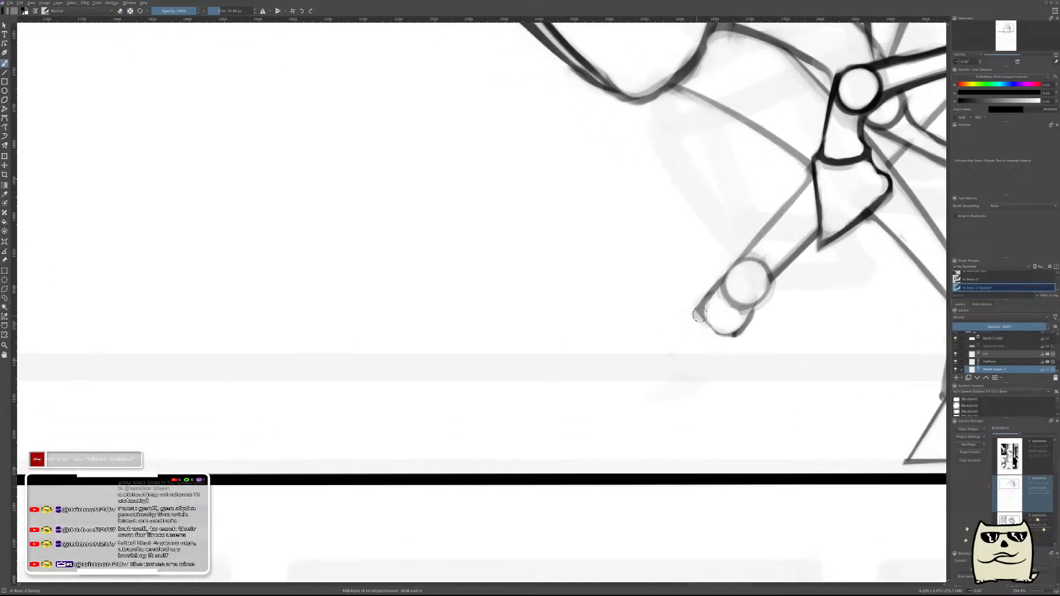
pyautogui.moveTo(702, 313); pyautogui.dragTo(653, 355)
pyautogui.moveTo(652, 352)
pyautogui.mouseDown()
pyautogui.moveTo(703, 319)
pyautogui.moveTo(642, 347)
pyautogui.mouseUp()
pyautogui.press('e')
pyautogui.hotkey('ctrl', 'z')
pyautogui.press('e')
pyautogui.moveTo(702, 299)
pyautogui.mouseDown()
pyautogui.moveTo(653, 338)
pyautogui.moveTo(715, 285)
pyautogui.moveTo(631, 358)
pyautogui.moveTo(705, 291)
pyautogui.moveTo(655, 343)
pyautogui.mouseUp()
pyautogui.moveTo(810, 298); pyautogui.dragTo(797, 316)
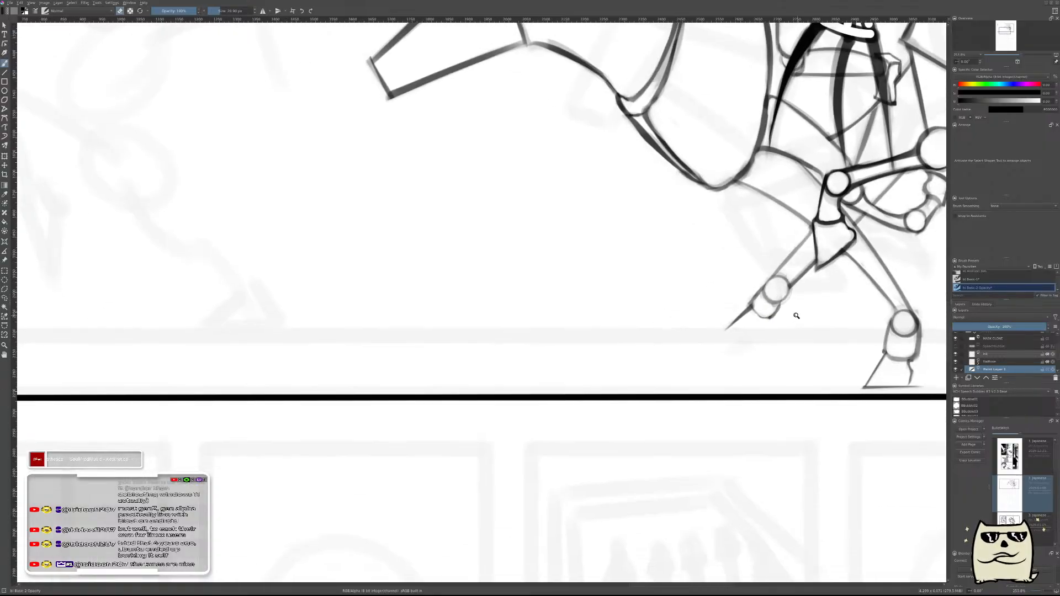
pyautogui.scroll(7, 776, 313)
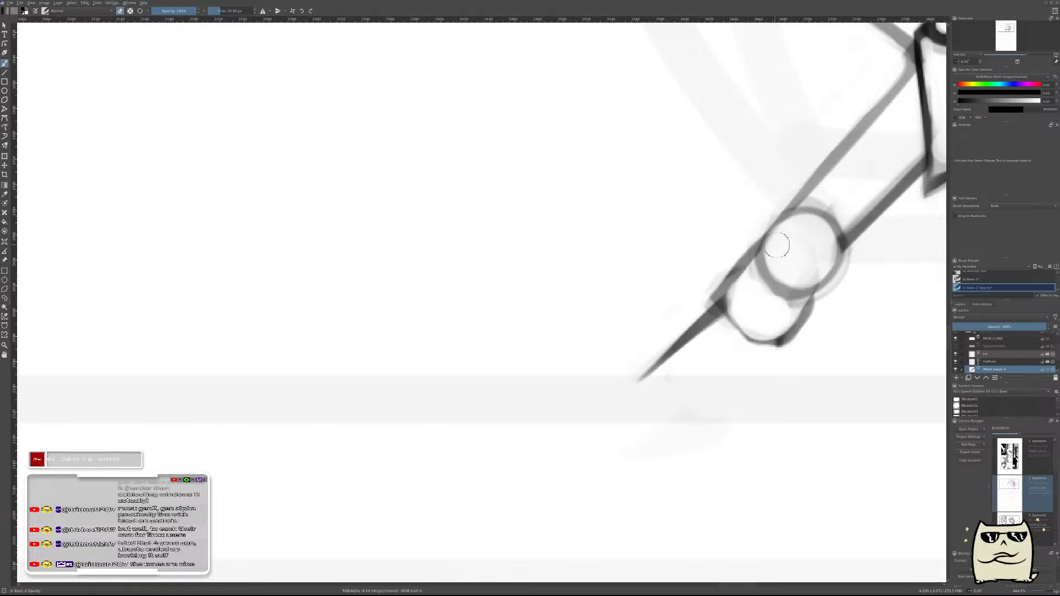
pyautogui.scroll(-2, 789, 260)
pyautogui.scroll(-4, 801, 269)
pyautogui.scroll(2, 788, 306)
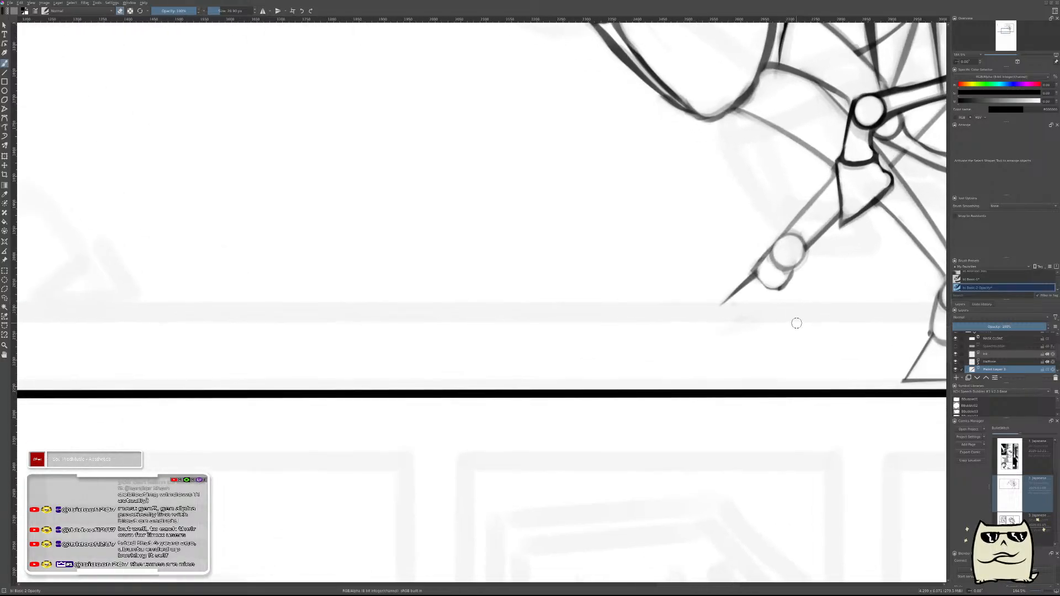
pyautogui.hotkey('ctrl', 'e')
# - Paint a curved base line from the tip of the forward hoof and erase its inner side down to a thin line
pyautogui.scroll(2, 784, 309)
pyautogui.moveTo(712, 298); pyautogui.dragTo(795, 309)
pyautogui.hotkey('ctrl', 'z')
pyautogui.moveTo(704, 301); pyautogui.dragTo(800, 304)
pyautogui.hotkey('ctrl', 'z')
pyautogui.moveTo(709, 295); pyautogui.dragTo(817, 311)
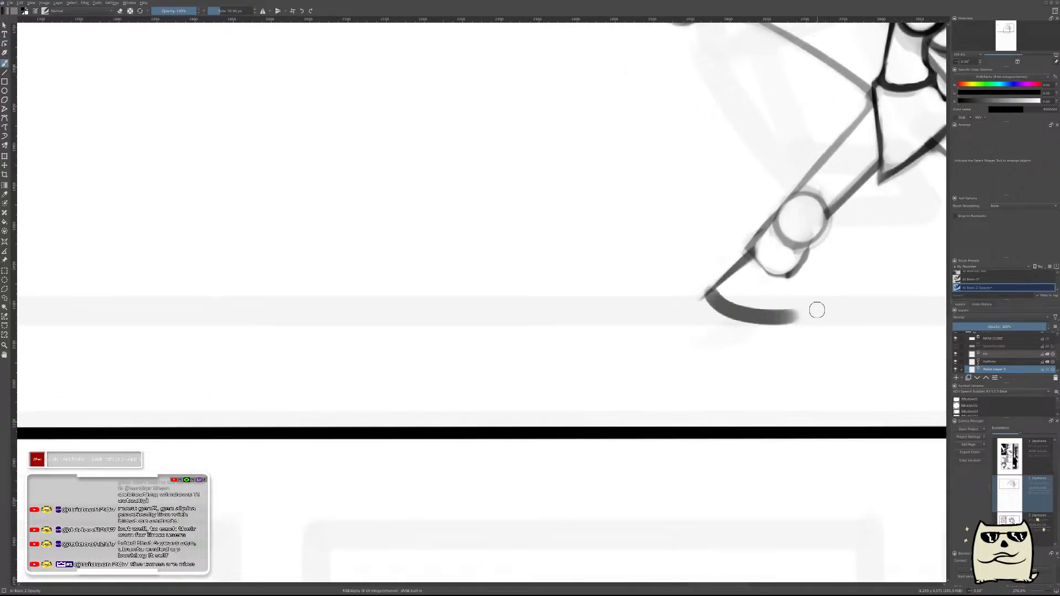
pyautogui.moveTo(717, 288)
pyautogui.mouseDown()
pyautogui.moveTo(740, 302)
pyautogui.moveTo(713, 285)
pyautogui.moveTo(773, 302)
pyautogui.mouseUp()
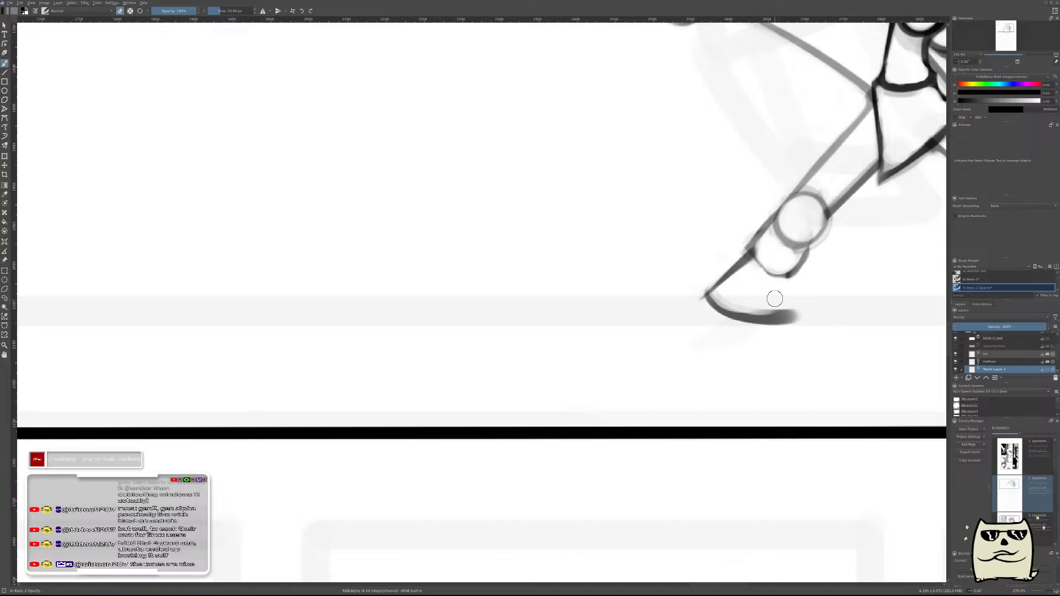
pyautogui.moveTo(712, 290)
pyautogui.mouseDown()
pyautogui.moveTo(791, 308)
pyautogui.moveTo(725, 297)
pyautogui.moveTo(811, 298)
pyautogui.moveTo(753, 304)
pyautogui.moveTo(786, 304)
pyautogui.mouseUp()
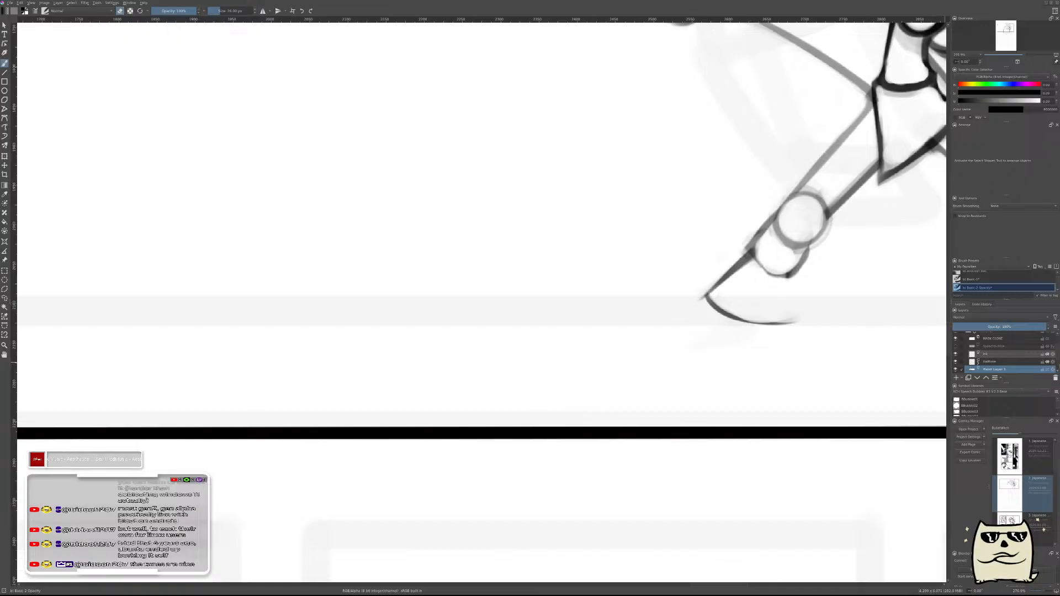
# - Merge the paint layer holding the forward hoof's base line into the sketch layer, and work on a fresh paint layer above it
pyautogui.press('pagedown')
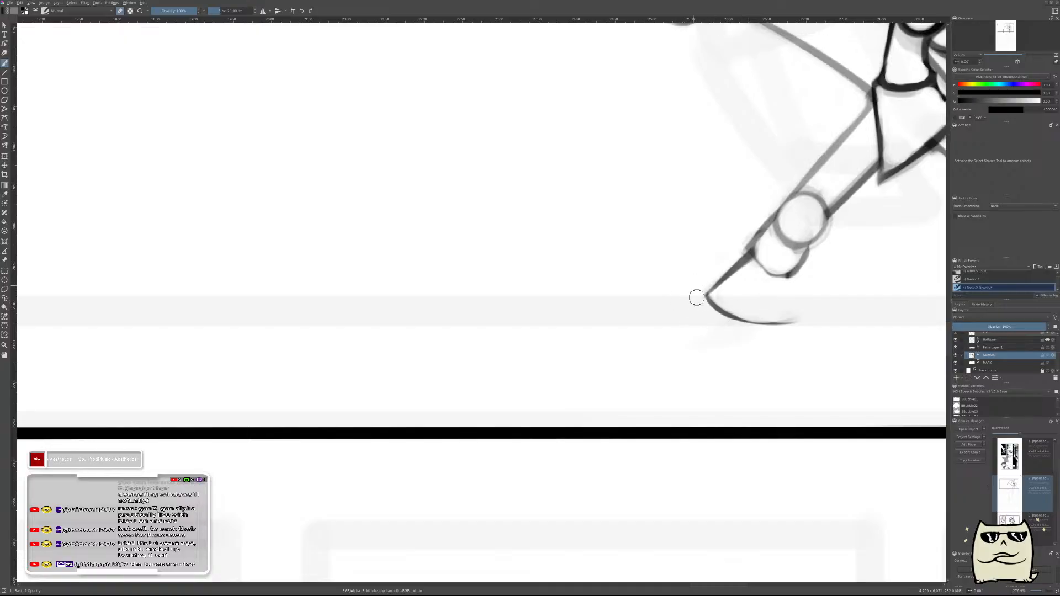
pyautogui.click(999, 347)
pyautogui.moveTo(837, 305); pyautogui.dragTo(700, 338)
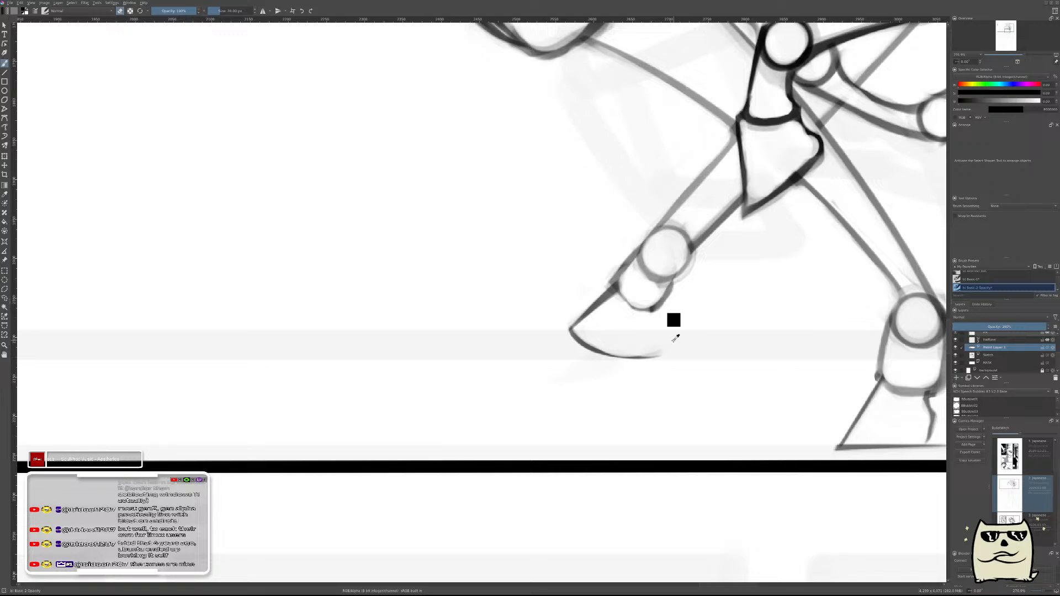
pyautogui.hotkey('shift', 'Delete')
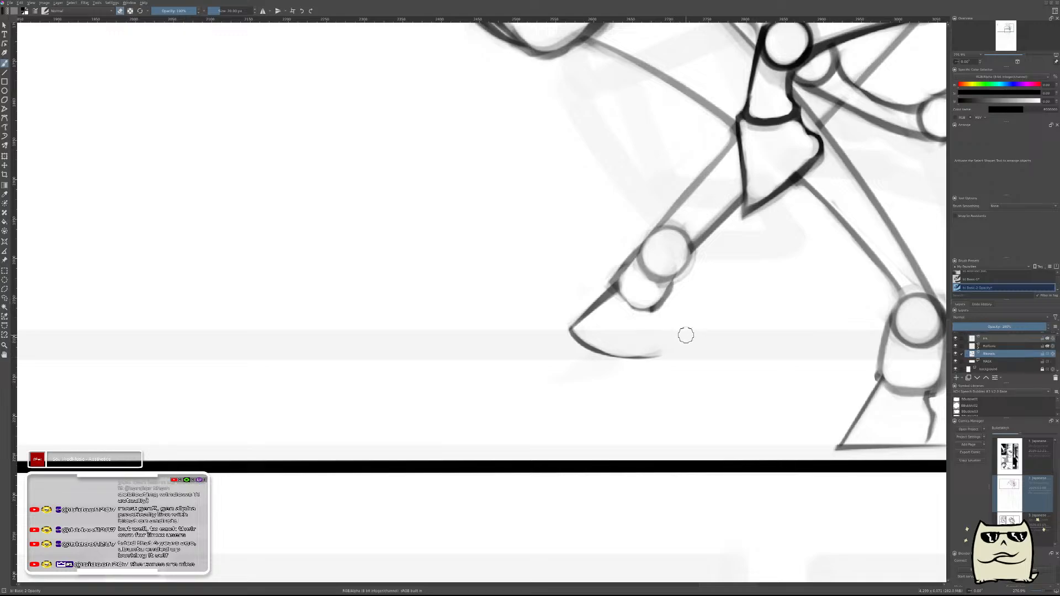
pyautogui.hotkey('ctrl', 'z')
pyautogui.scroll(-3, 684, 334)
pyautogui.scroll(3, 703, 323)
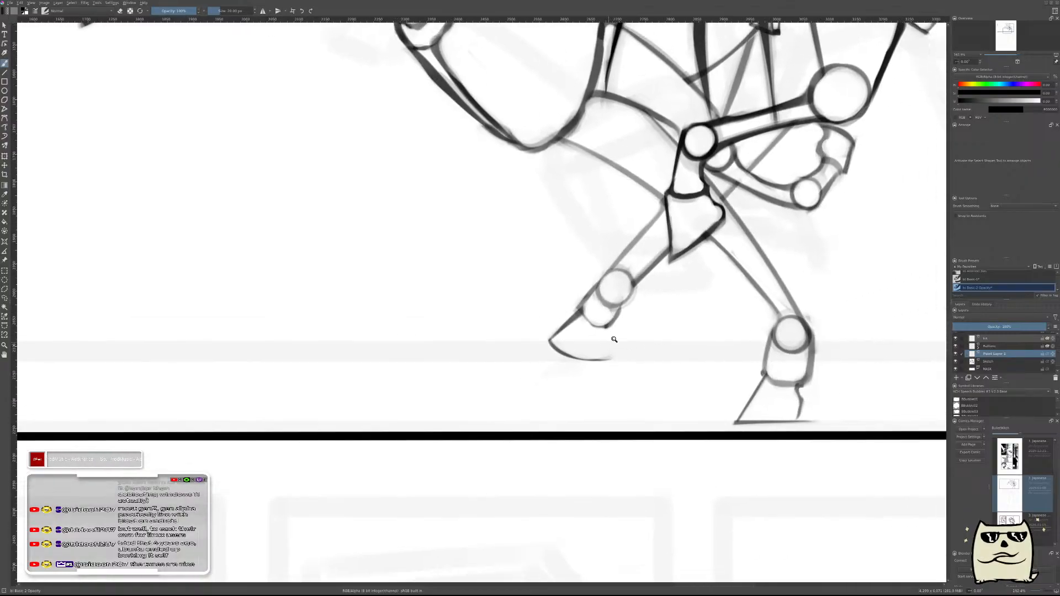
# - Draw the curved heel of the forward hoof from the pastern down to the base line, and erase excess inside it
pyautogui.moveTo(606, 325); pyautogui.dragTo(601, 350)
pyautogui.hotkey('ctrl', 'z')
pyautogui.hotkey('ctrl', 'z')
pyautogui.hotkey('ctrl', 'z')
pyautogui.moveTo(602, 316)
pyautogui.mouseDown()
pyautogui.moveTo(608, 363)
pyautogui.moveTo(591, 369)
pyautogui.mouseUp()
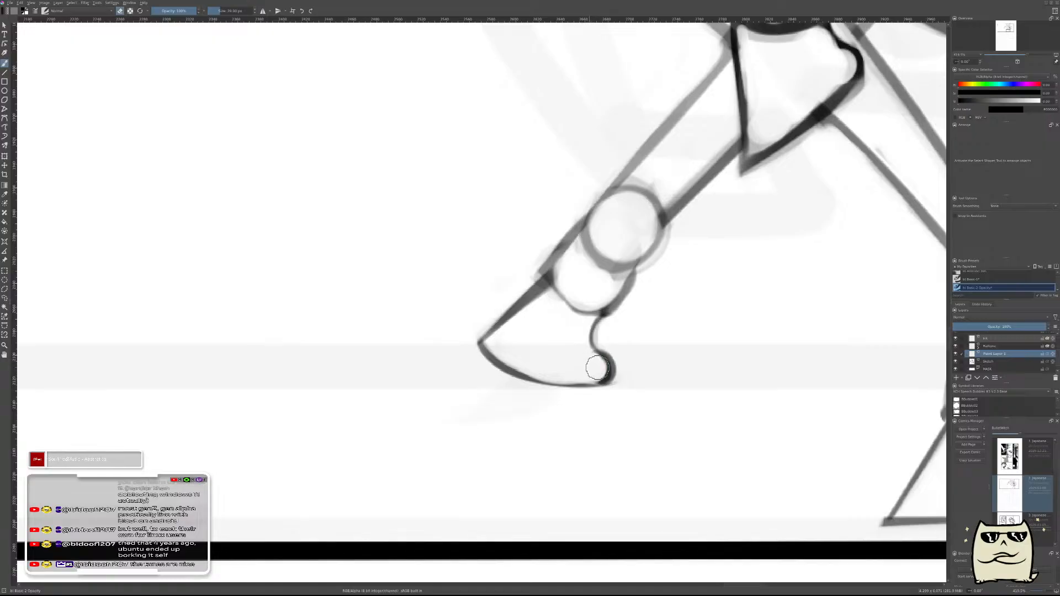
# - Erase the heavy lower end of the heel, redraw it as a thinner curve, and trim the base line's overhang behind it
pyautogui.scroll(-6, 692, 332)
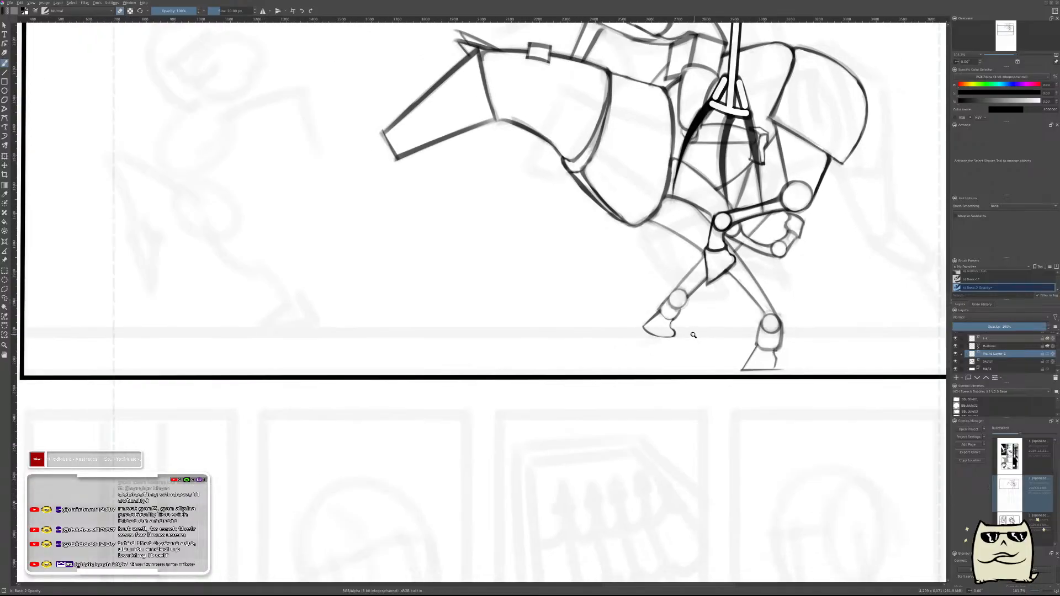
pyautogui.scroll(6, 694, 329)
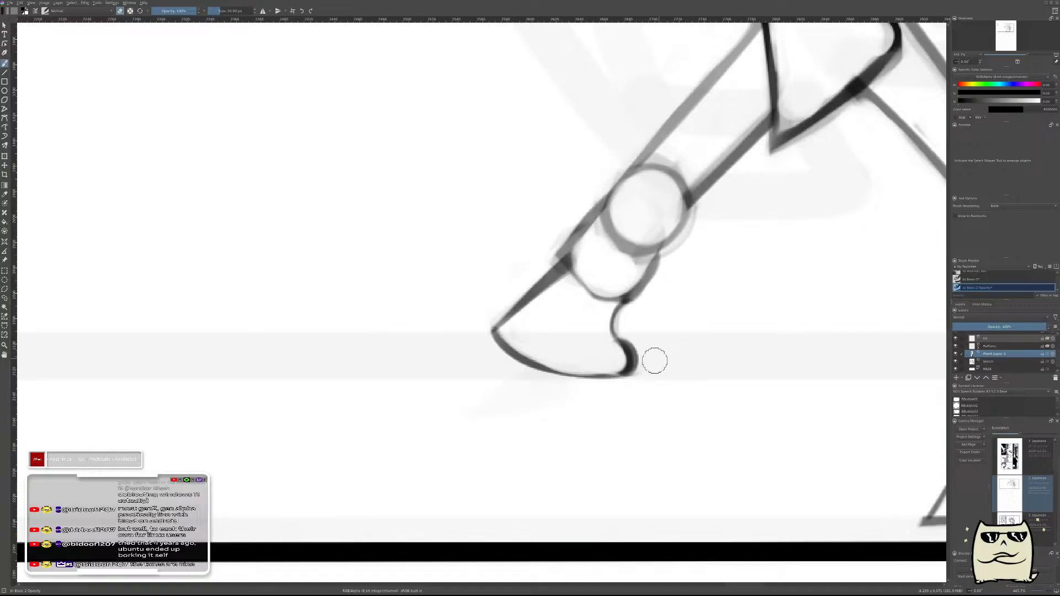
pyautogui.moveTo(639, 346)
pyautogui.mouseDown()
pyautogui.moveTo(608, 354)
pyautogui.moveTo(646, 364)
pyautogui.moveTo(629, 328)
pyautogui.moveTo(646, 355)
pyautogui.mouseUp()
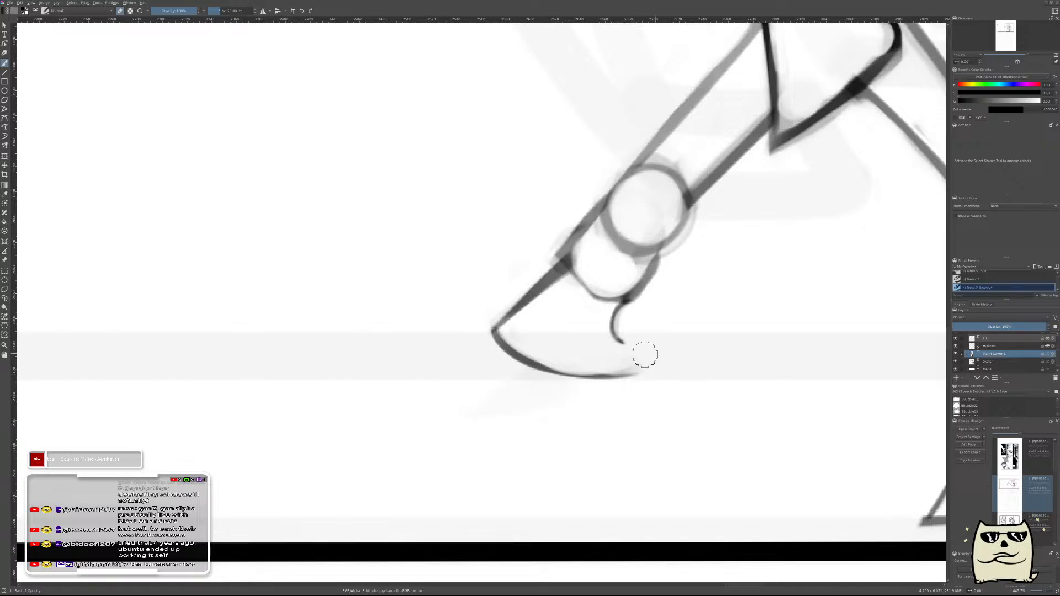
pyautogui.press('e')
pyautogui.moveTo(614, 352)
pyautogui.mouseDown()
pyautogui.moveTo(596, 354)
pyautogui.moveTo(608, 362)
pyautogui.mouseUp()
pyautogui.press('e')
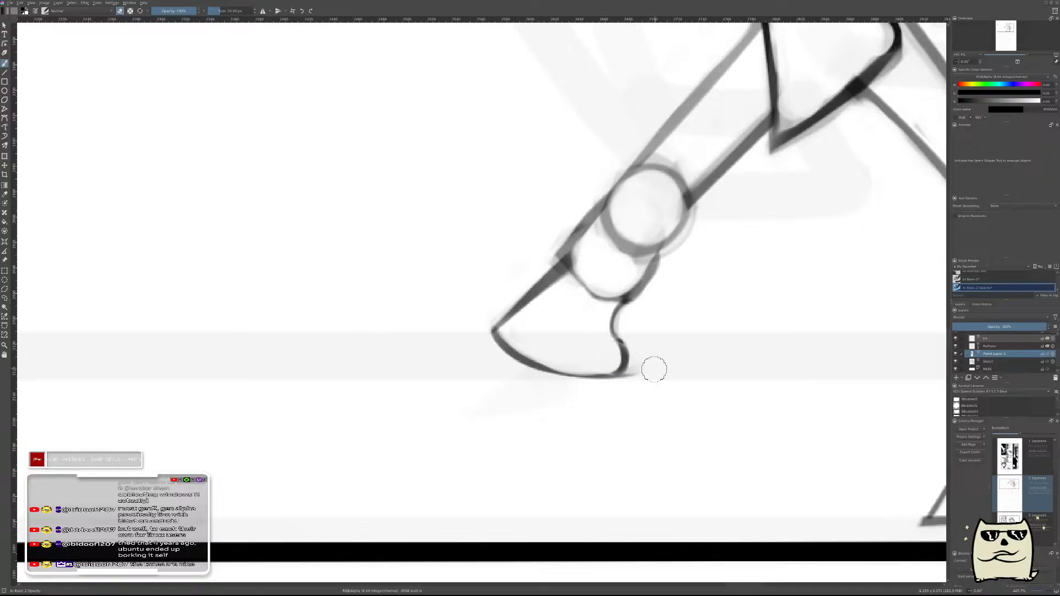
pyautogui.press('pagedown')
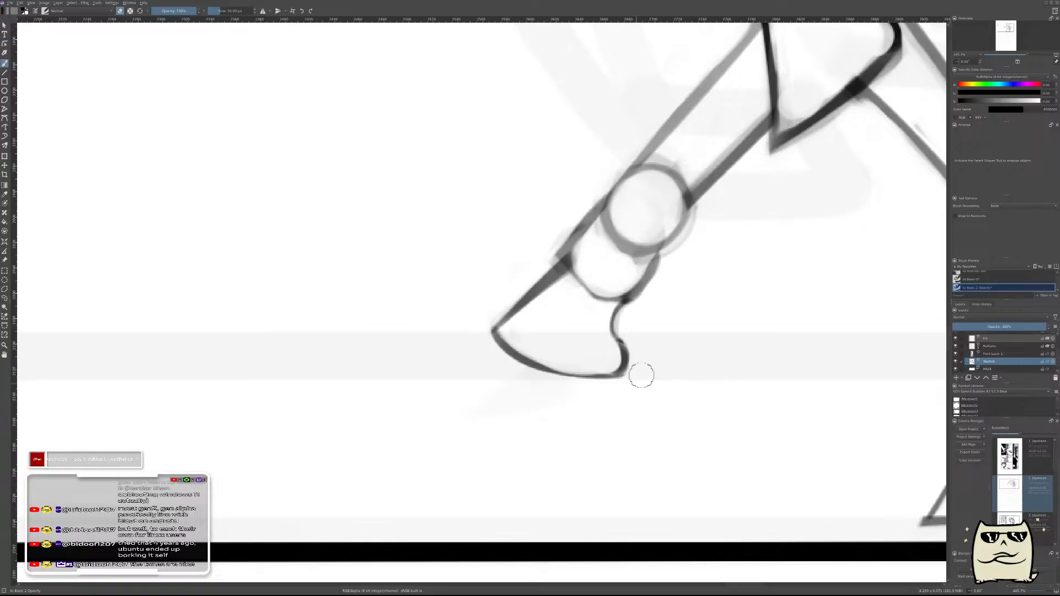
# - Check the forward hoof against the whole horse, and merge the heel's paint layer into the sketch layer
pyautogui.scroll(-10, 726, 318)
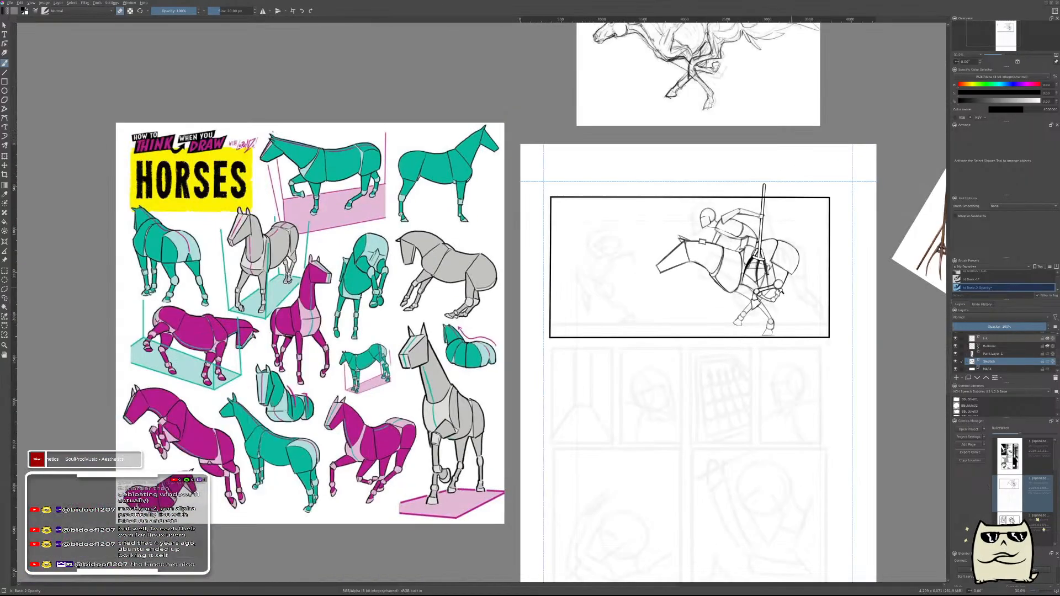
pyautogui.scroll(2, 789, 283)
pyautogui.scroll(8, 774, 293)
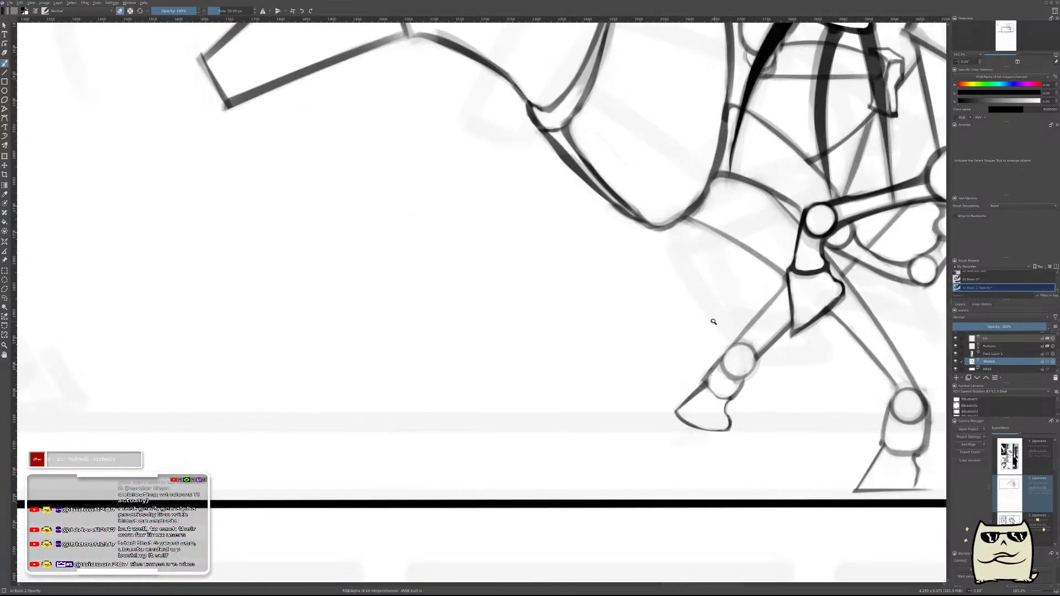
pyautogui.scroll(-2, 734, 341)
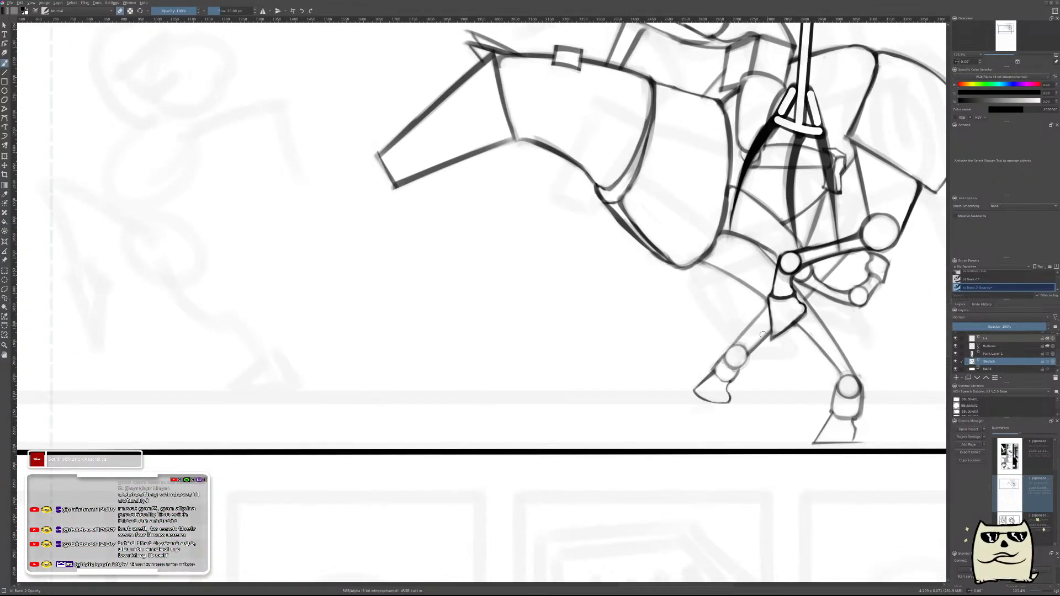
pyautogui.scroll(3, 762, 301)
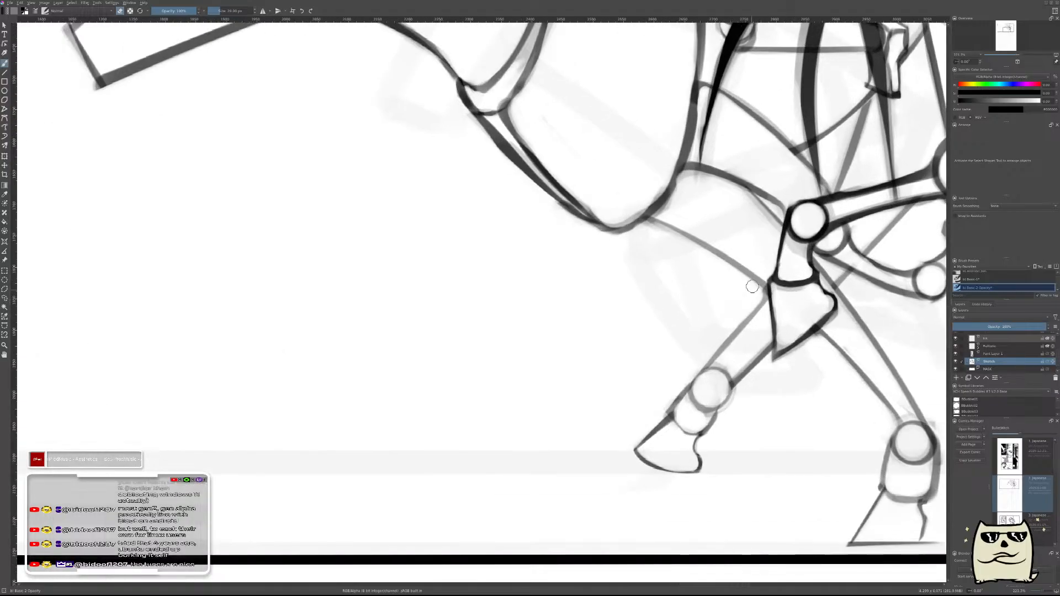
pyautogui.scroll(-5, 764, 339)
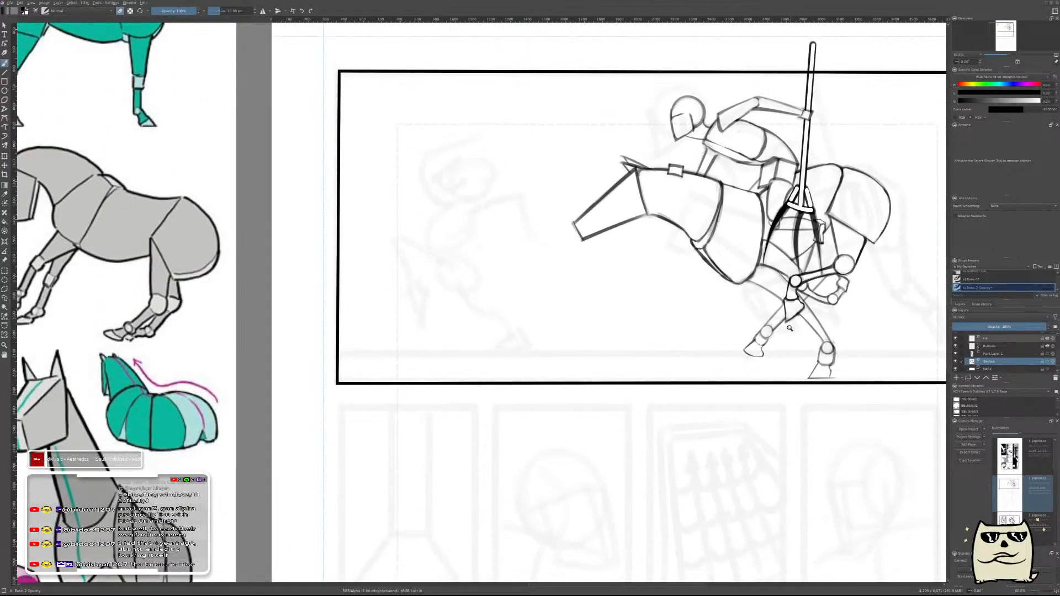
pyautogui.scroll(6, 761, 349)
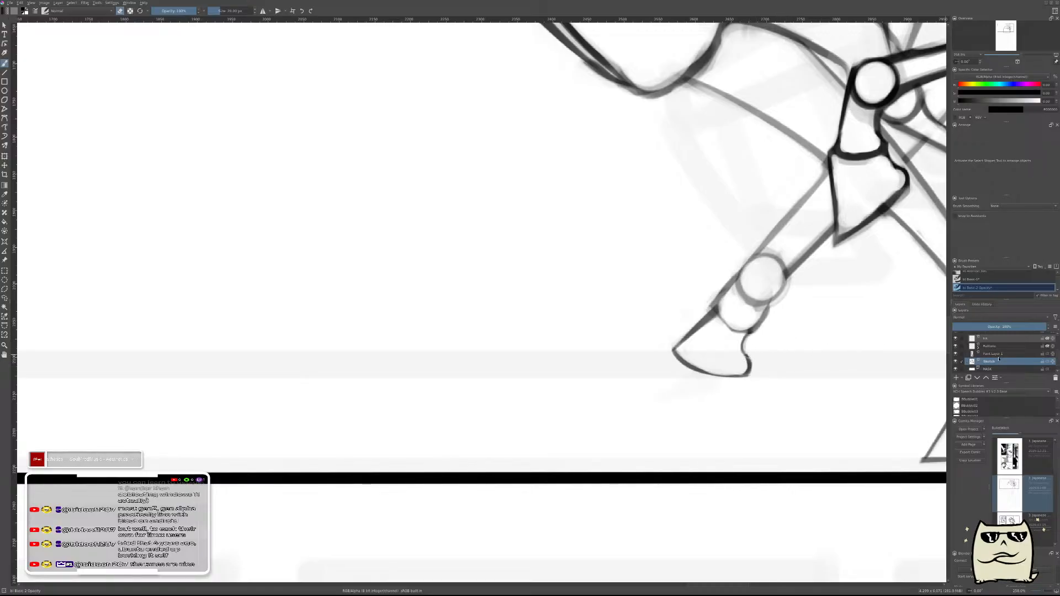
pyautogui.click(984, 354)
pyautogui.hotkey('ctrl', 'e')
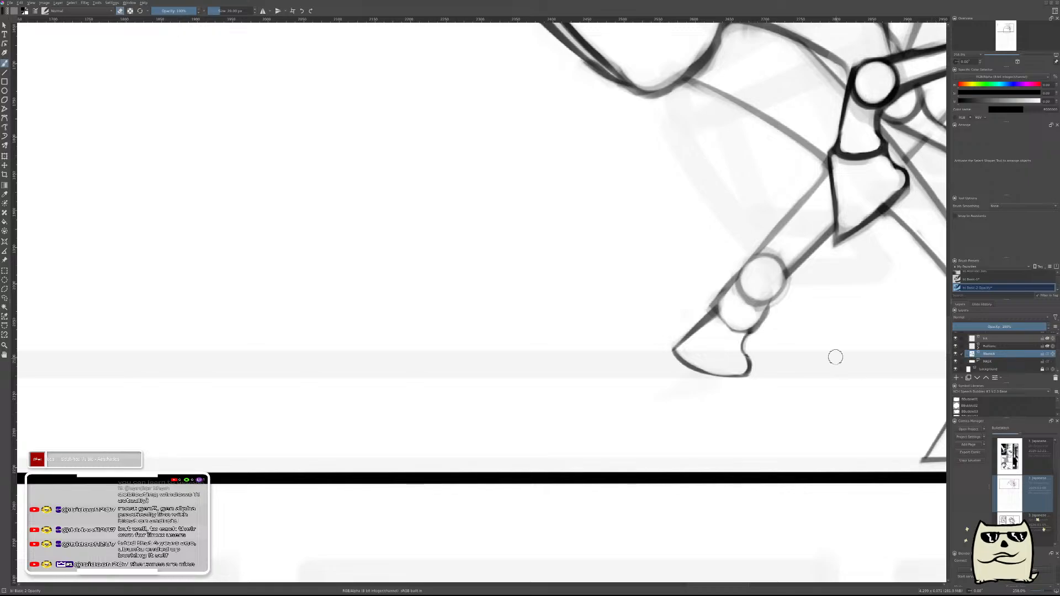
# - Examine the horse's head and the faint rough figure in front of it within the panel
pyautogui.scroll(-8, 844, 346)
pyautogui.moveTo(843, 346); pyautogui.dragTo(732, 407)
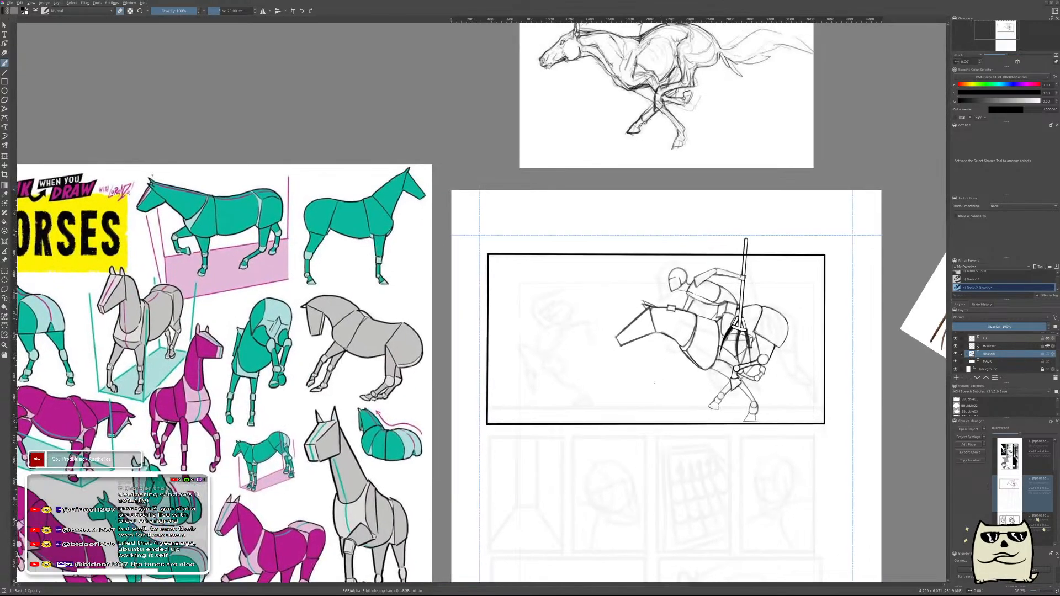
pyautogui.moveTo(681, 322); pyautogui.dragTo(747, 314)
pyautogui.scroll(8, 748, 315)
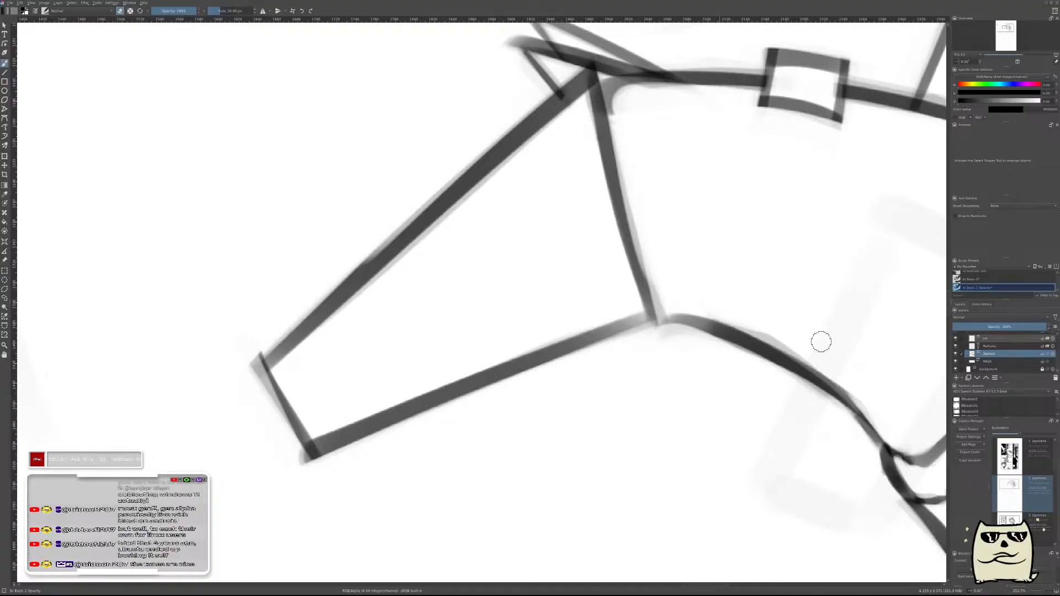
pyautogui.scroll(-8, 803, 300)
pyautogui.scroll(3, 713, 285)
pyautogui.moveTo(644, 253); pyautogui.dragTo(668, 359)
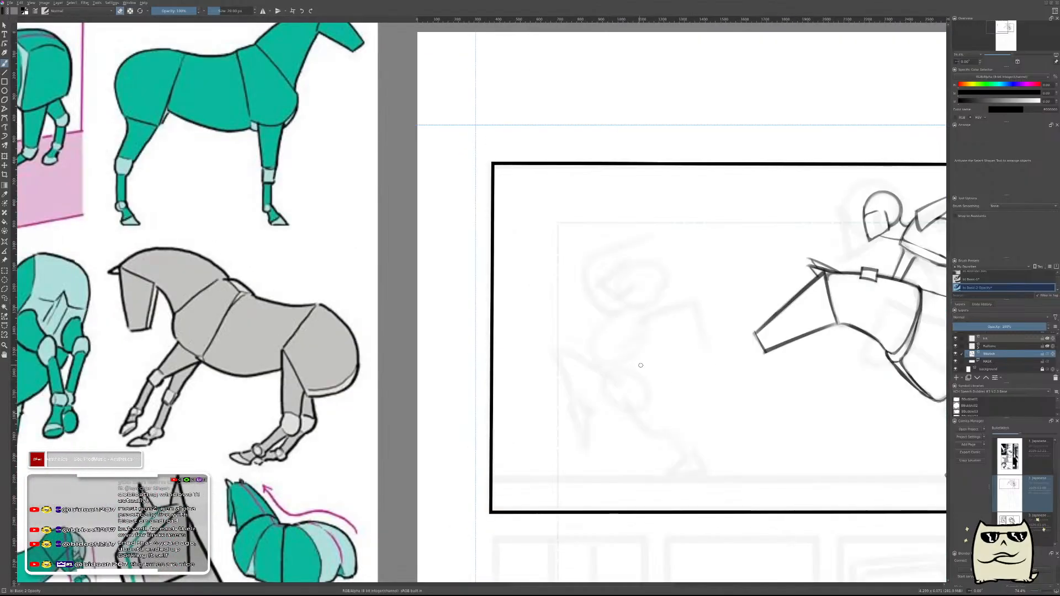
pyautogui.moveTo(690, 332); pyautogui.dragTo(580, 268)
pyautogui.moveTo(681, 331)
pyautogui.mouseDown()
pyautogui.moveTo(628, 333)
pyautogui.moveTo(684, 349)
pyautogui.moveTo(688, 331)
pyautogui.moveTo(626, 385)
pyautogui.mouseUp()
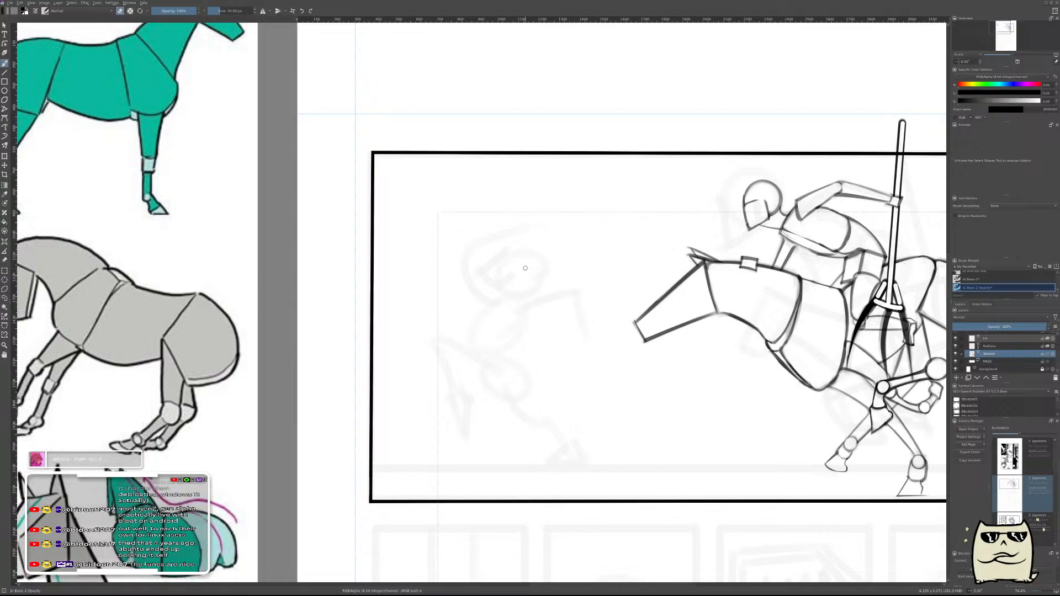
# - Paint a round head over the faint rough figure in front of the horse, and erase its inside to leave a circular outline
pyautogui.scroll(2, 545, 290)
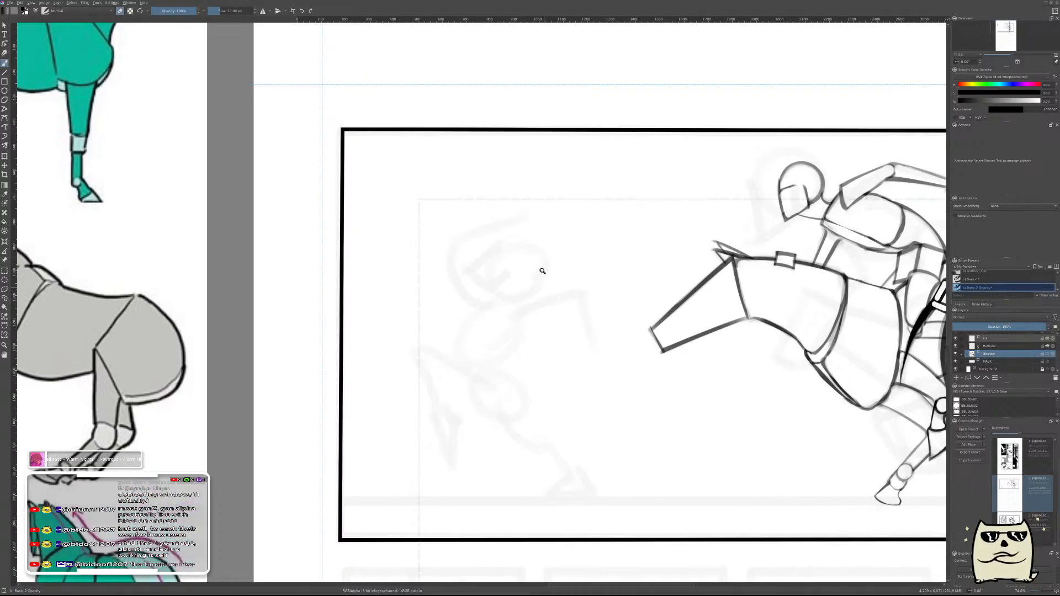
pyautogui.press('e')
pyautogui.moveTo(553, 292)
pyautogui.mouseDown()
pyautogui.moveTo(482, 278)
pyautogui.moveTo(525, 301)
pyautogui.moveTo(565, 252)
pyautogui.moveTo(521, 299)
pyautogui.mouseUp()
pyautogui.hotkey('ctrl', 'z')
pyautogui.hotkey('ctrl', 'z')
pyautogui.hotkey('ctrl', 'z')
pyautogui.moveTo(567, 260)
pyautogui.mouseDown()
pyautogui.moveTo(500, 295)
pyautogui.moveTo(562, 290)
pyautogui.moveTo(548, 270)
pyautogui.moveTo(570, 269)
pyautogui.moveTo(529, 266)
pyautogui.mouseUp()
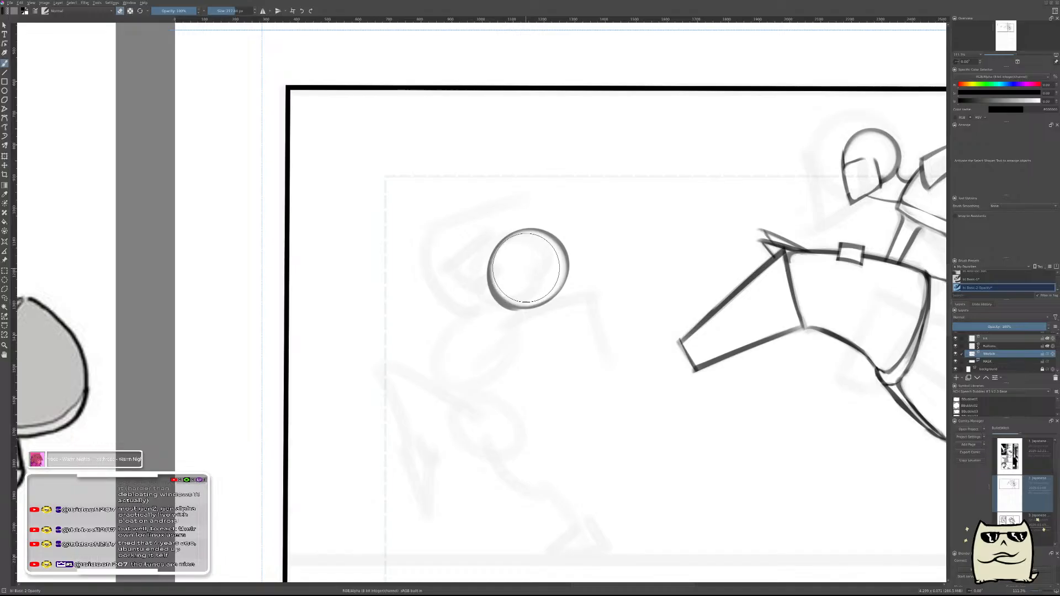
# - Select the circular head outline in front of the horse, shift it slightly, and scale it down with the Transform tool
pyautogui.moveTo(707, 350); pyautogui.dragTo(641, 368)
pyautogui.press('t')
pyautogui.moveTo(517, 338)
pyautogui.mouseDown()
pyautogui.moveTo(657, 291)
pyautogui.moveTo(508, 364)
pyautogui.mouseUp()
pyautogui.press('l')
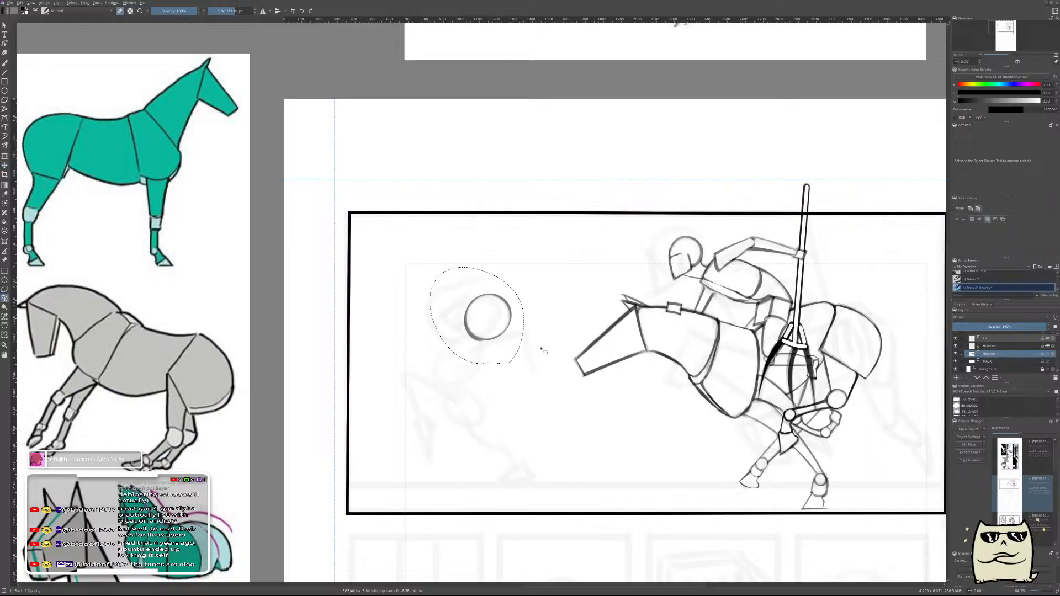
pyautogui.hotkey('ctrl', 't')
pyautogui.moveTo(495, 329)
pyautogui.mouseDown()
pyautogui.moveTo(596, 281)
pyautogui.moveTo(699, 268)
pyautogui.moveTo(526, 328)
pyautogui.mouseUp()
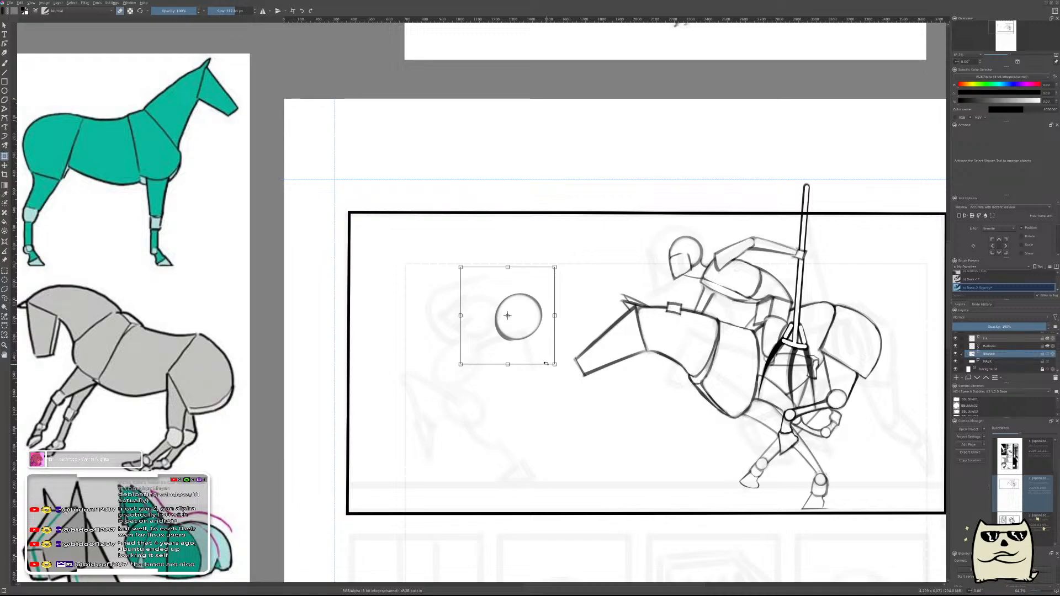
pyautogui.moveTo(549, 363); pyautogui.dragTo(491, 328)
pyautogui.press('b')
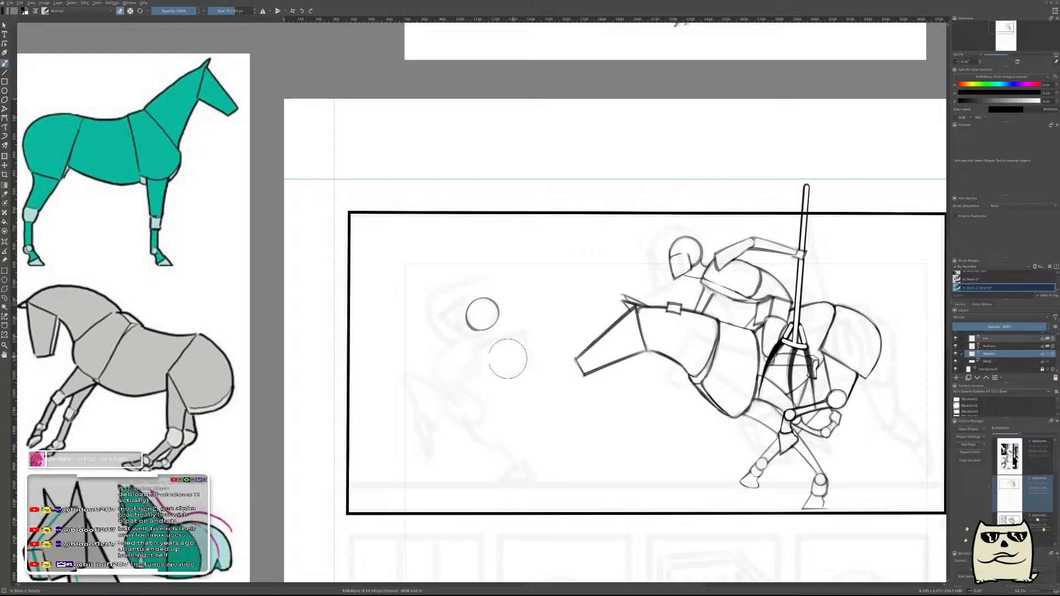
# - Try a brush dab between the head circle and the horse, and undo it
pyautogui.press('e')
pyautogui.scroll(2, 492, 328)
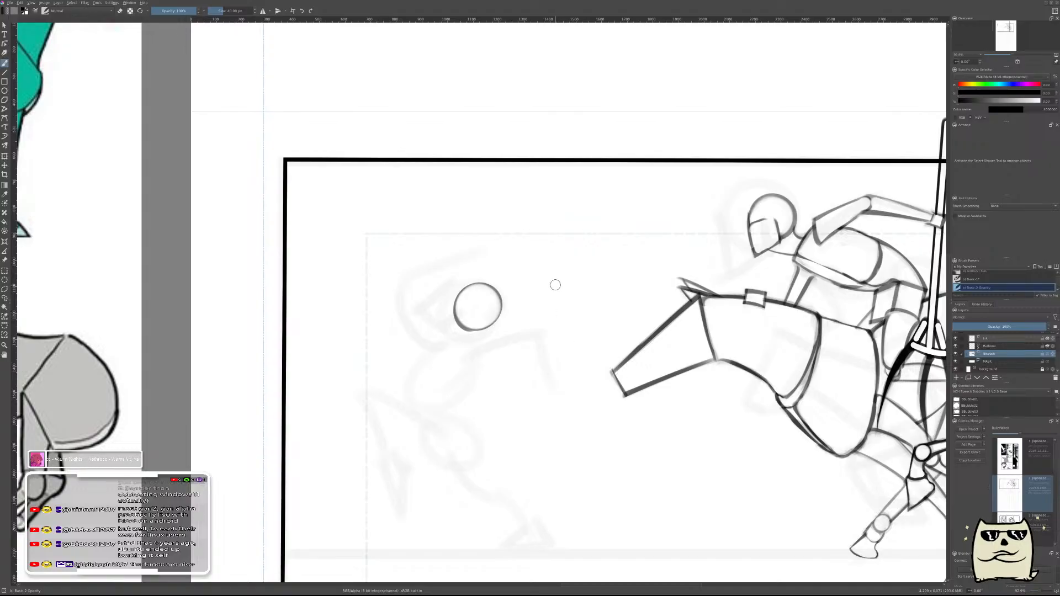
pyautogui.click(585, 274)
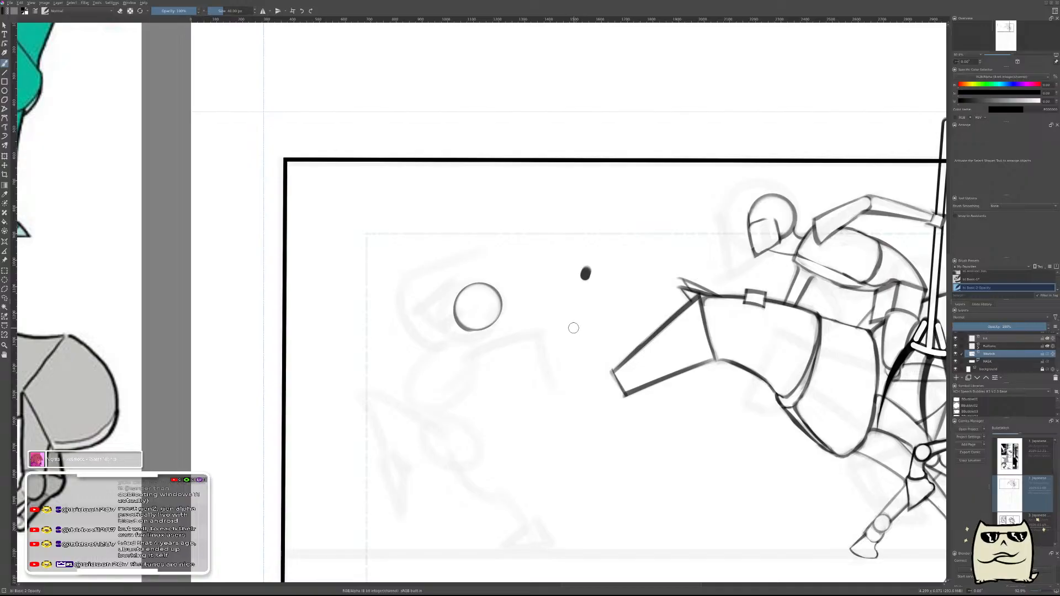
pyautogui.hotkey('ctrl', 'z')
# - Look through the panel, thumbnail and background layers, and return to the sketch layer
pyautogui.press('pagedown')
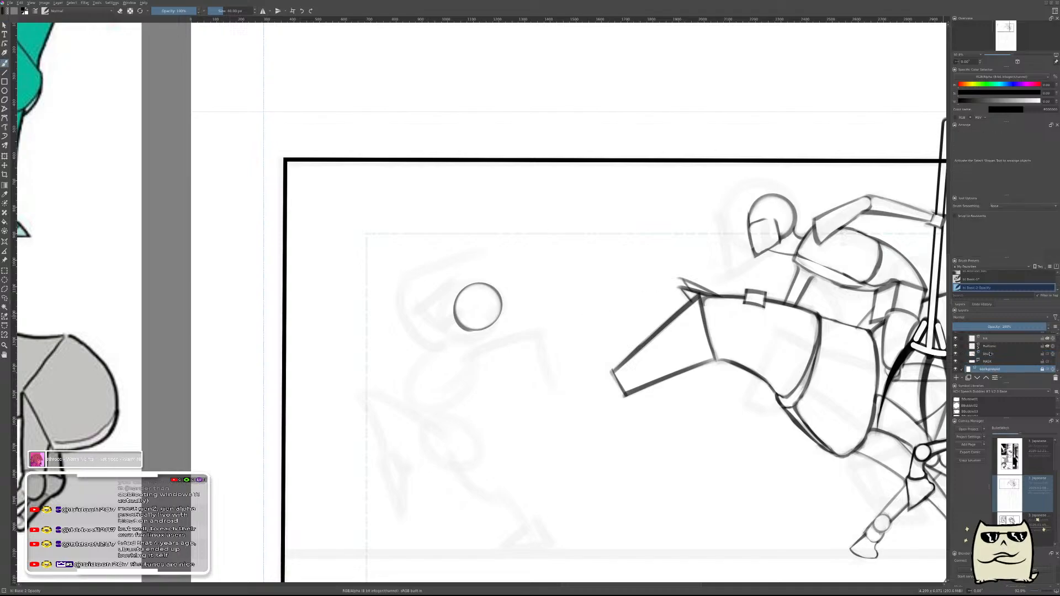
pyautogui.click(986, 361)
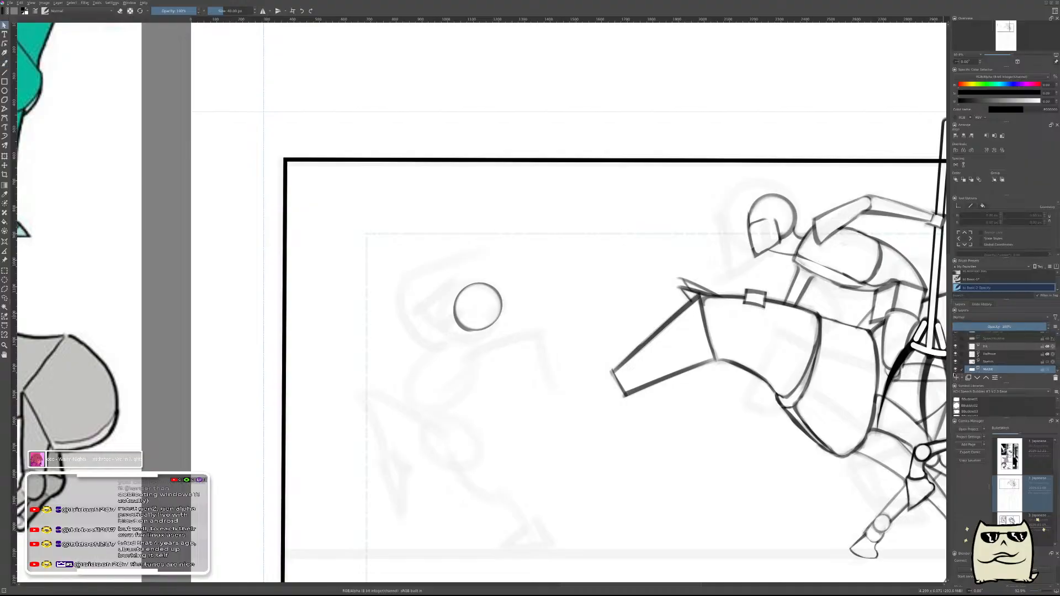
pyautogui.press('pagedown')
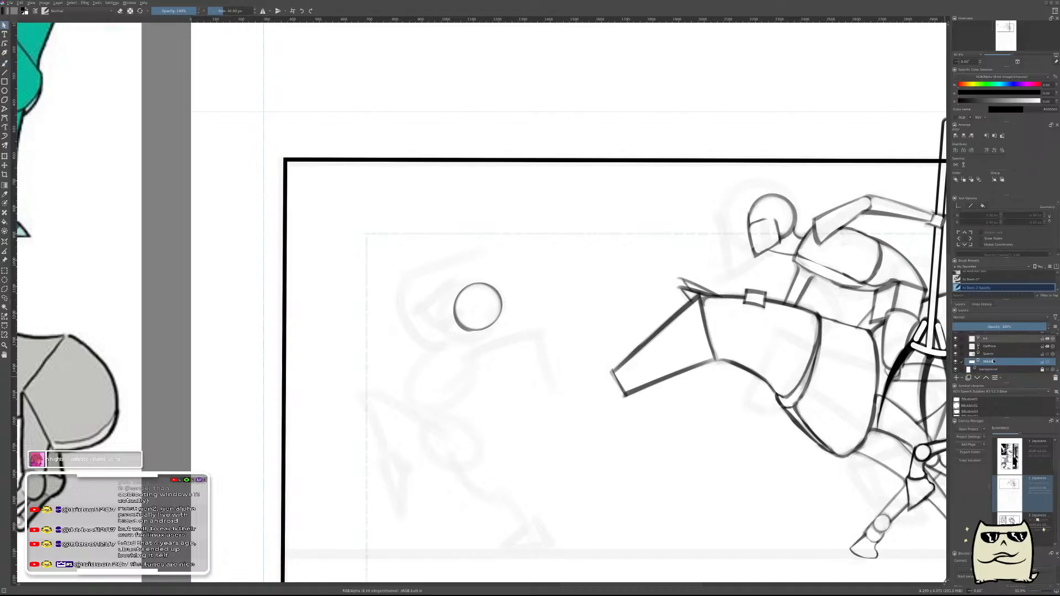
pyautogui.press('pageup')
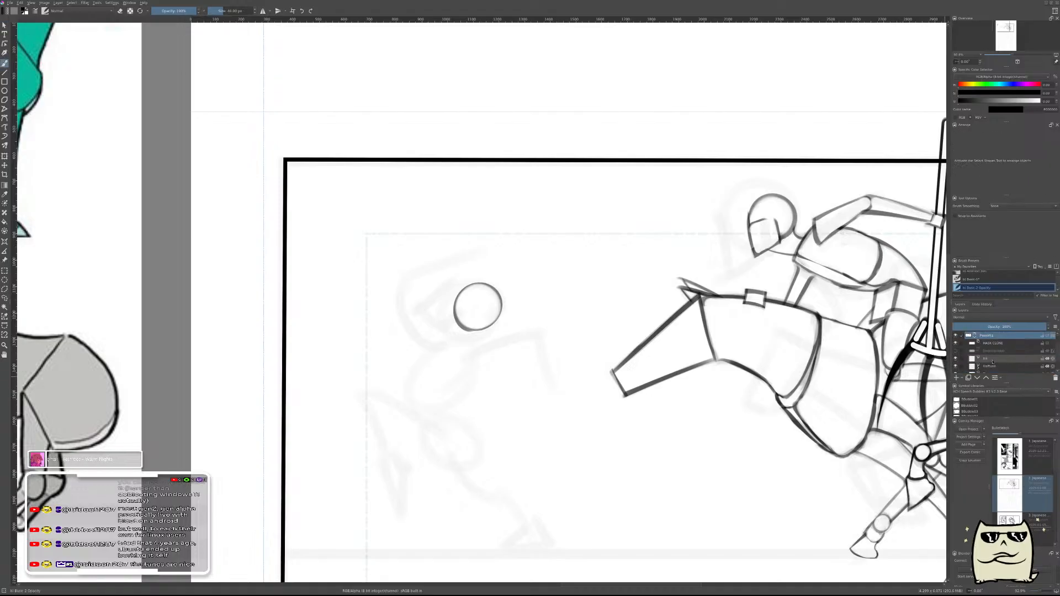
pyautogui.press('pageup')
pyautogui.press('pageup')
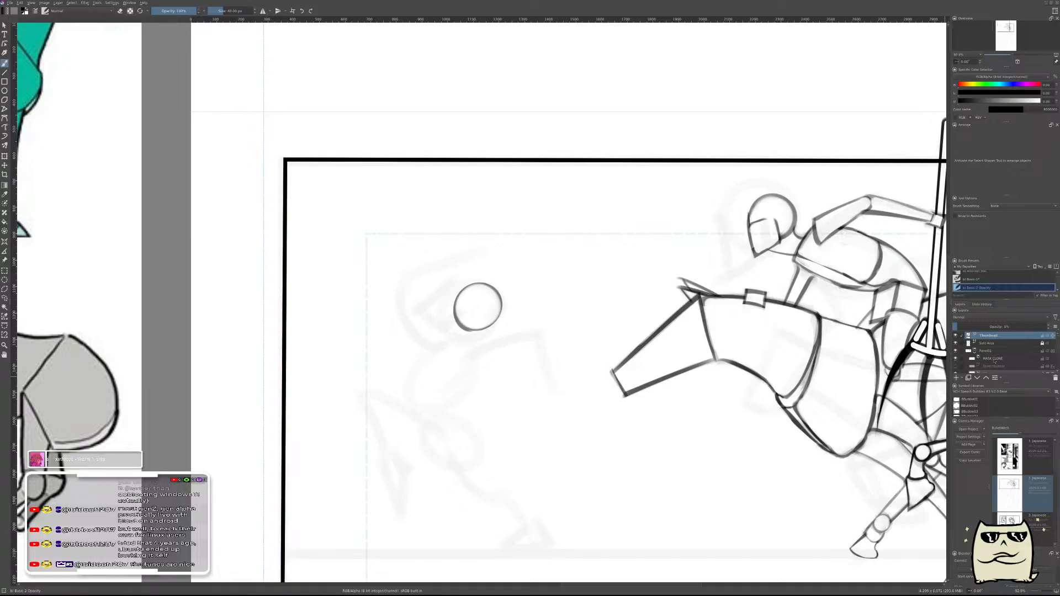
pyautogui.press('pagedown')
pyautogui.press('pagedown')
pyautogui.press('pagedown')
pyautogui.press('pagedown')
pyautogui.press('pagedown')
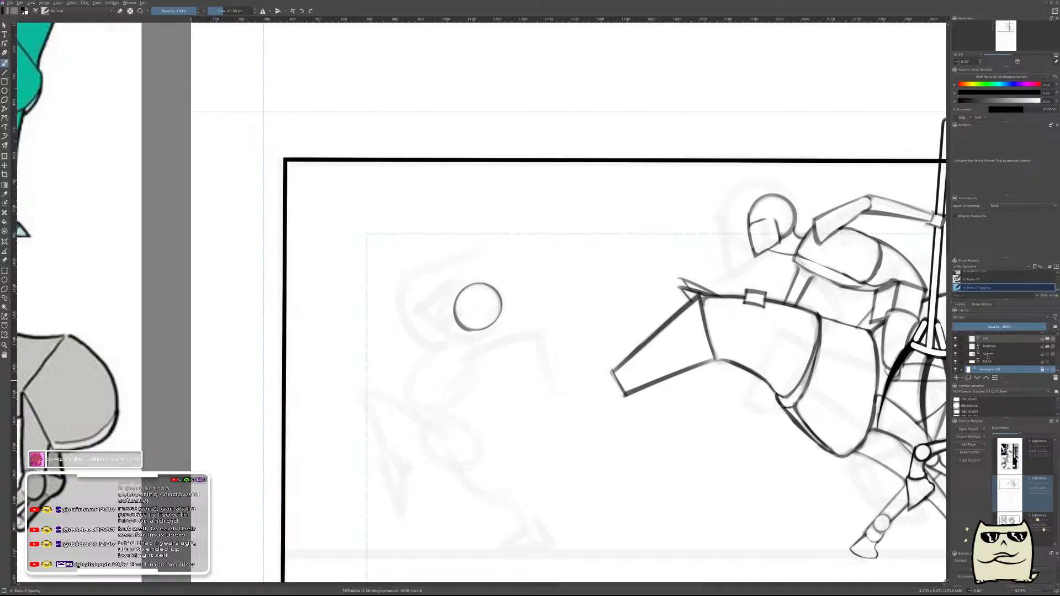
pyautogui.click(988, 354)
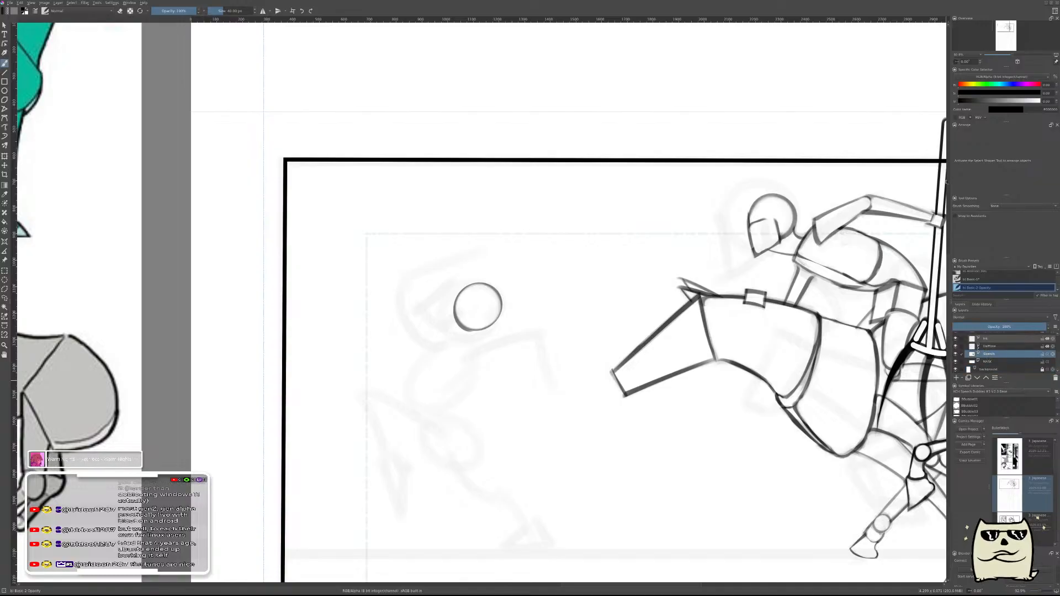
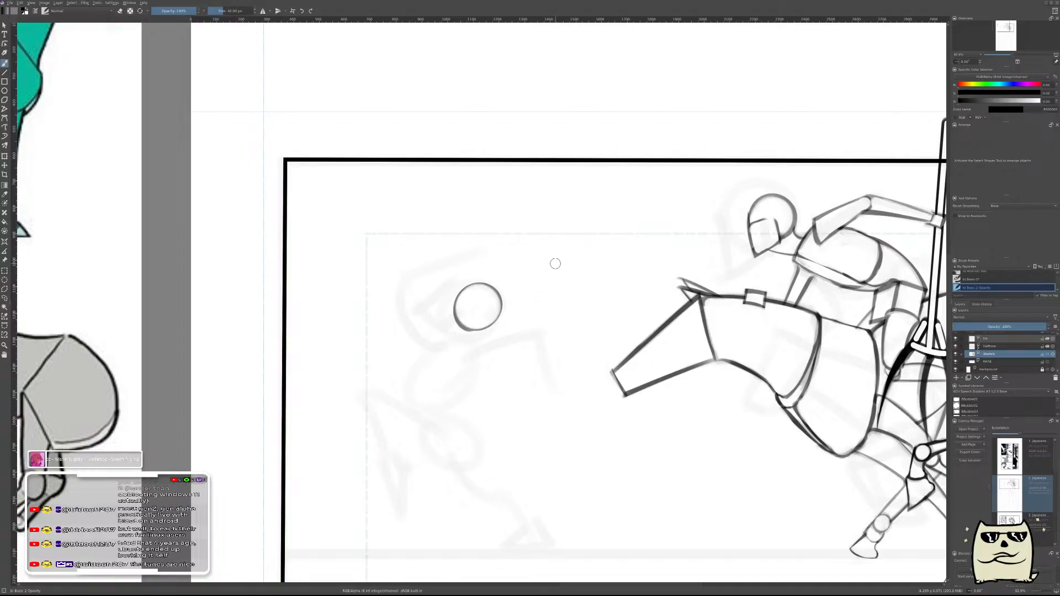
pyautogui.press('pagedown')
pyautogui.press('pageup')
pyautogui.press('pageup')
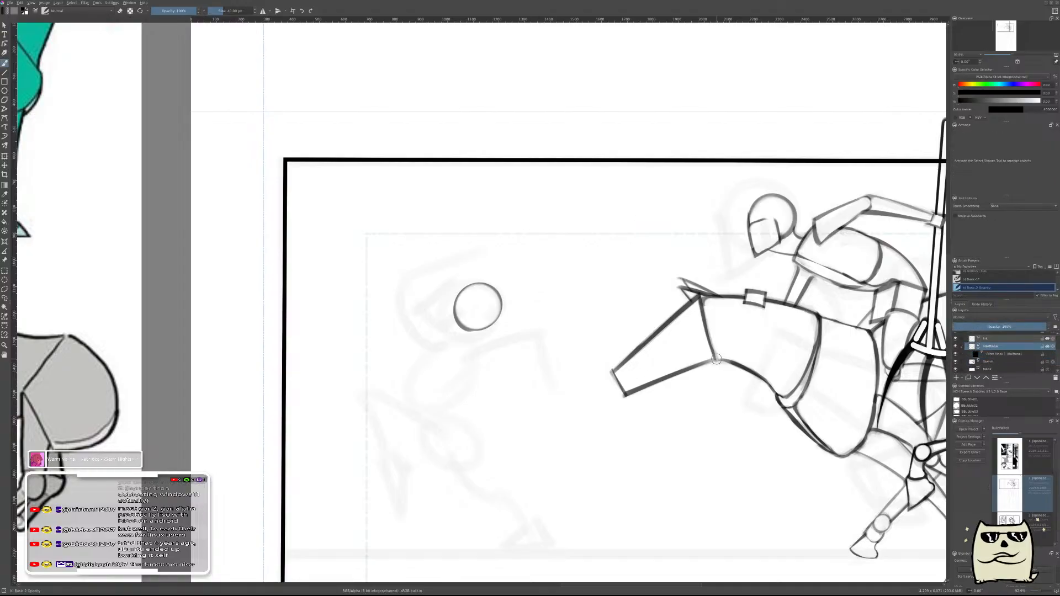
pyautogui.press('pagedown')
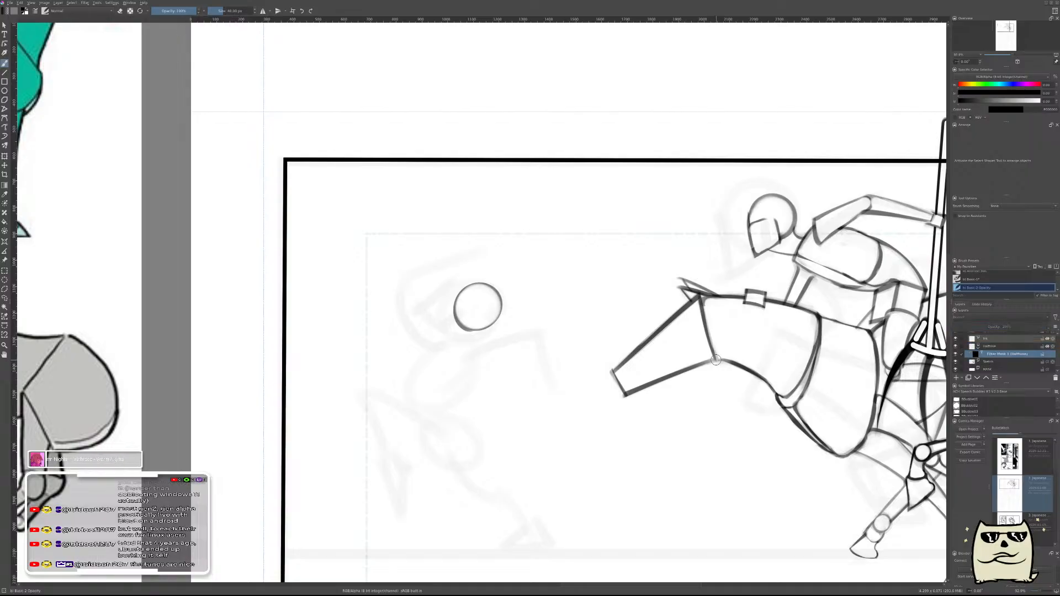
pyautogui.press('pagedown')
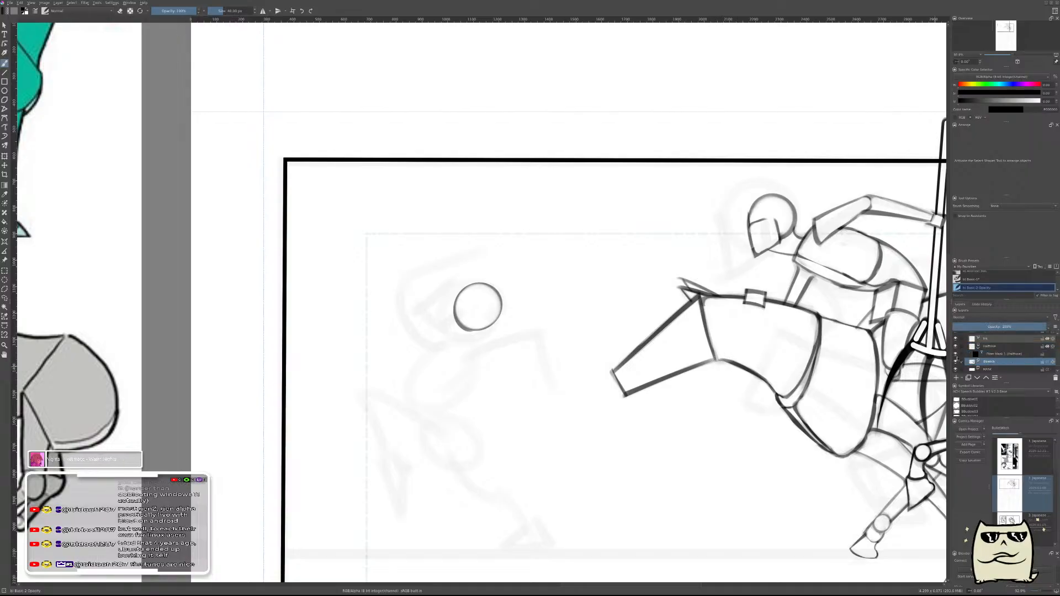
pyautogui.click(976, 350)
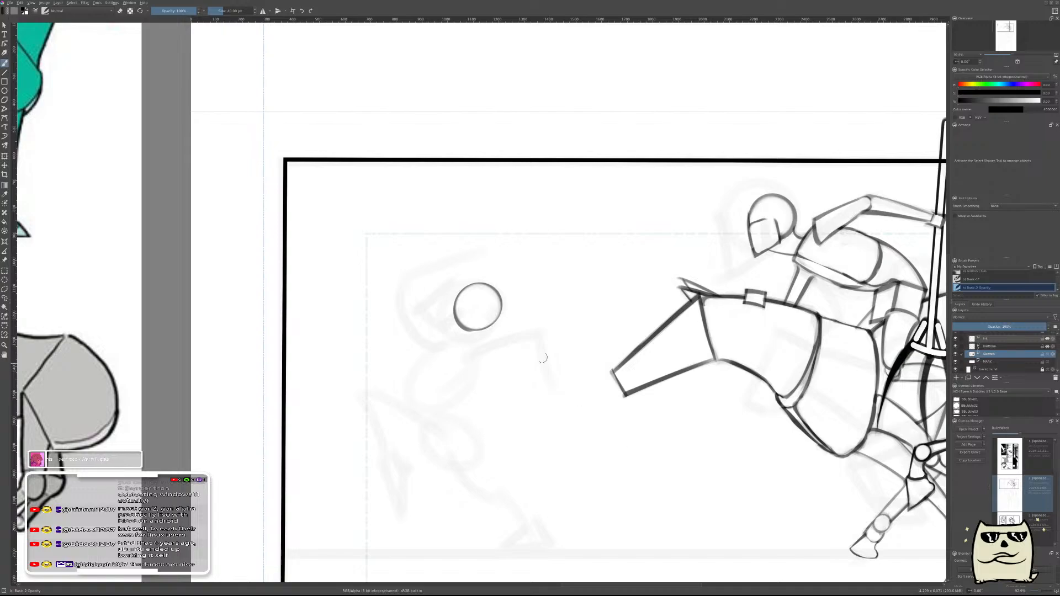
# - Add a paint layer and brush a slanted face line running from the upper front of the head circle down and forward
pyautogui.press('Insert')
pyautogui.moveTo(478, 278); pyautogui.dragTo(433, 341)
pyautogui.hotkey('ctrl', 'z')
pyautogui.moveTo(473, 276); pyautogui.dragTo(425, 348)
pyautogui.hotkey('ctrl', 'z')
pyautogui.moveTo(476, 277); pyautogui.dragTo(435, 338)
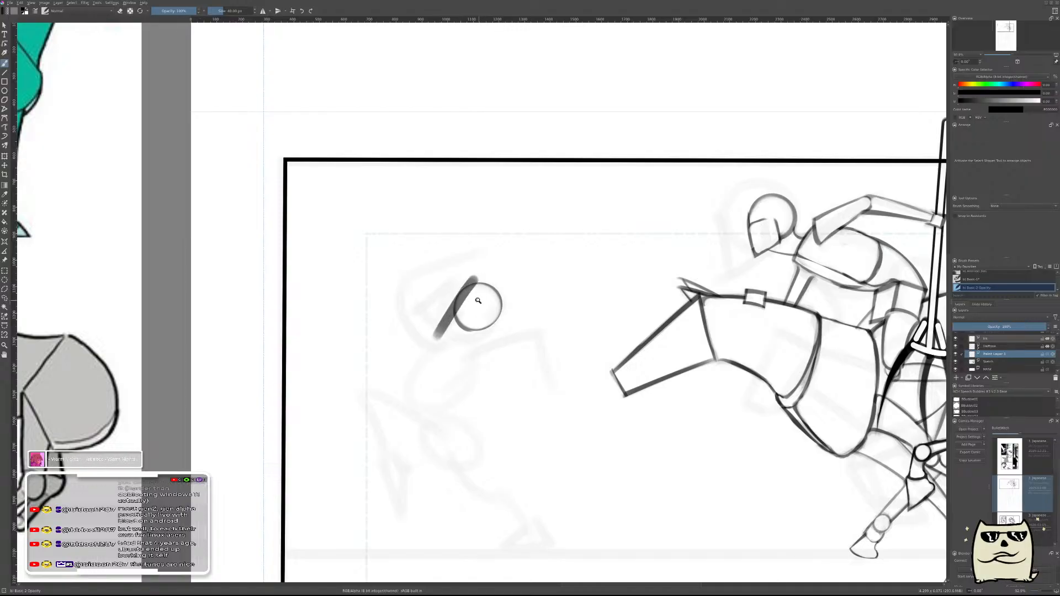
# - Erase along both sides of the slanted face line to thin it and fit it against the head circle
pyautogui.scroll(2, 481, 297)
pyautogui.press('e')
pyautogui.moveTo(460, 312)
pyautogui.mouseDown()
pyautogui.moveTo(477, 289)
pyautogui.moveTo(459, 264)
pyautogui.mouseUp()
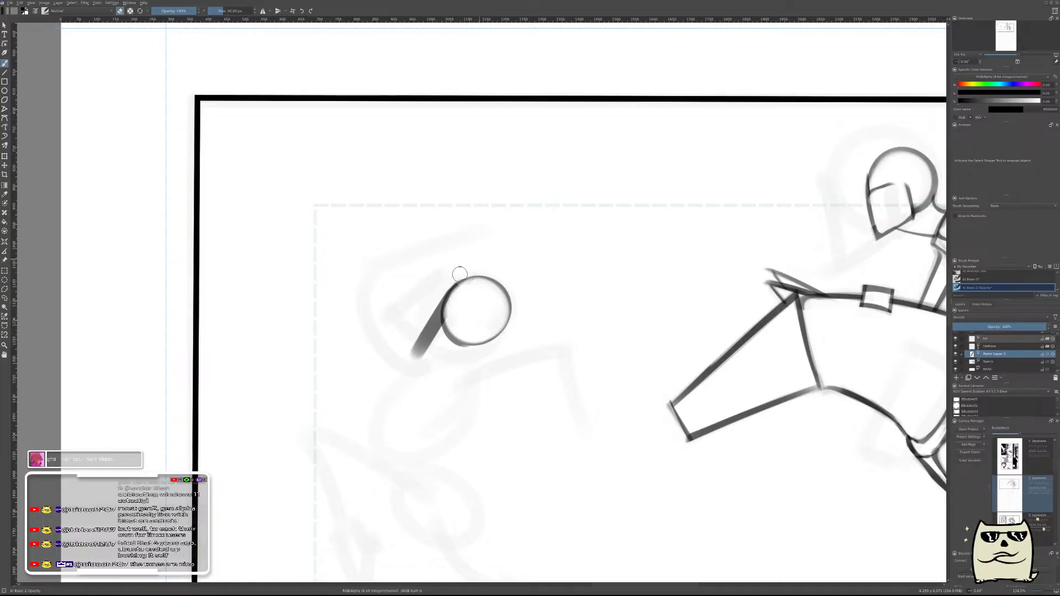
pyautogui.moveTo(455, 320)
pyautogui.mouseDown()
pyautogui.moveTo(472, 284)
pyautogui.moveTo(419, 359)
pyautogui.mouseUp()
pyautogui.moveTo(442, 319); pyautogui.dragTo(422, 353)
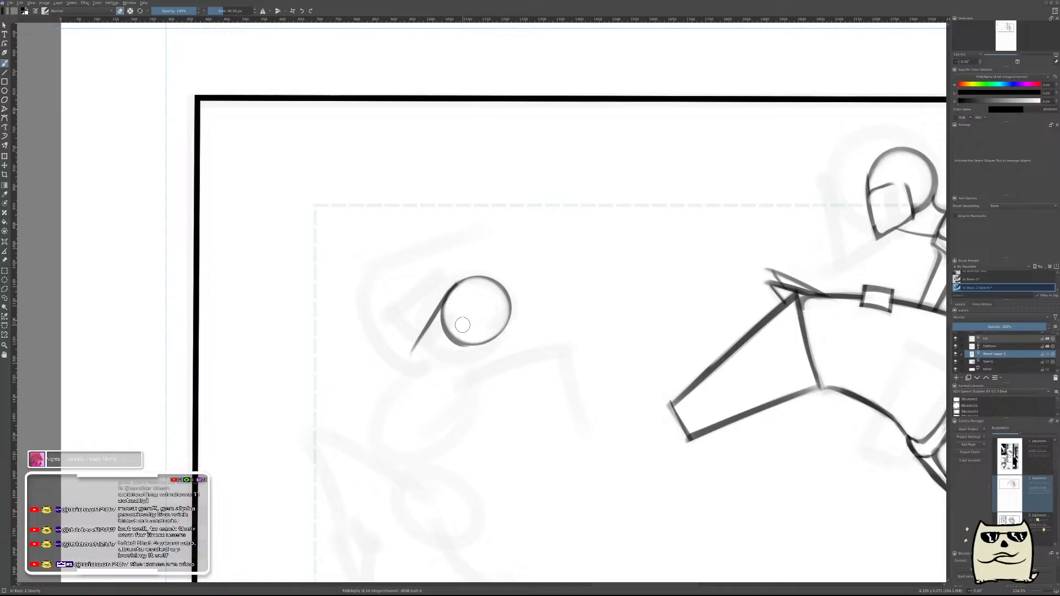
# - Check the face line in a mirrored view, and merge its paint layer into the sketch layer
pyautogui.press('/')
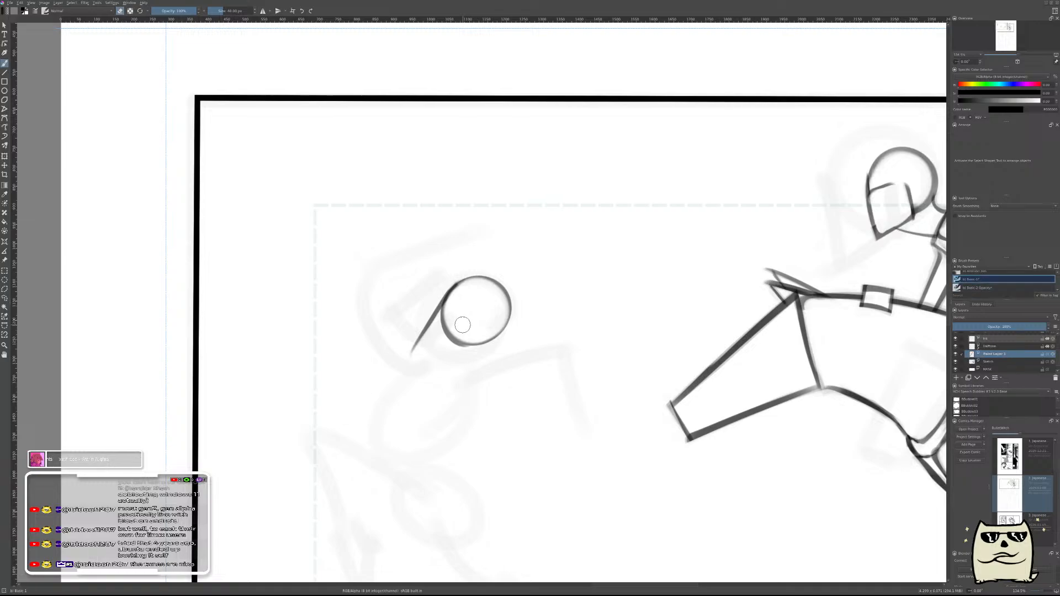
pyautogui.press('/')
pyautogui.press('/')
pyautogui.press('/')
pyautogui.press('/')
pyautogui.press('/')
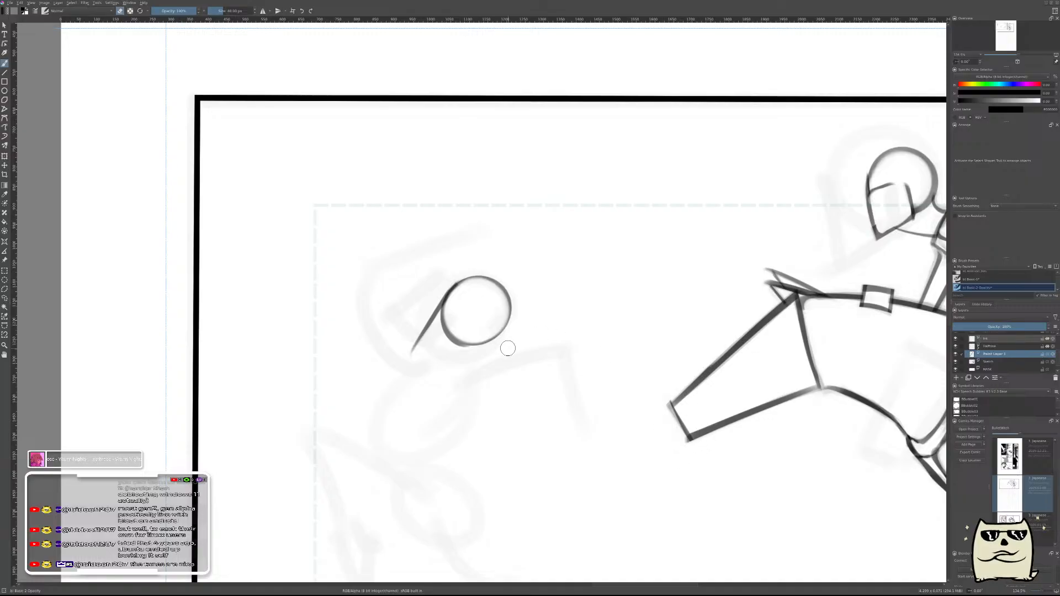
pyautogui.press('m')
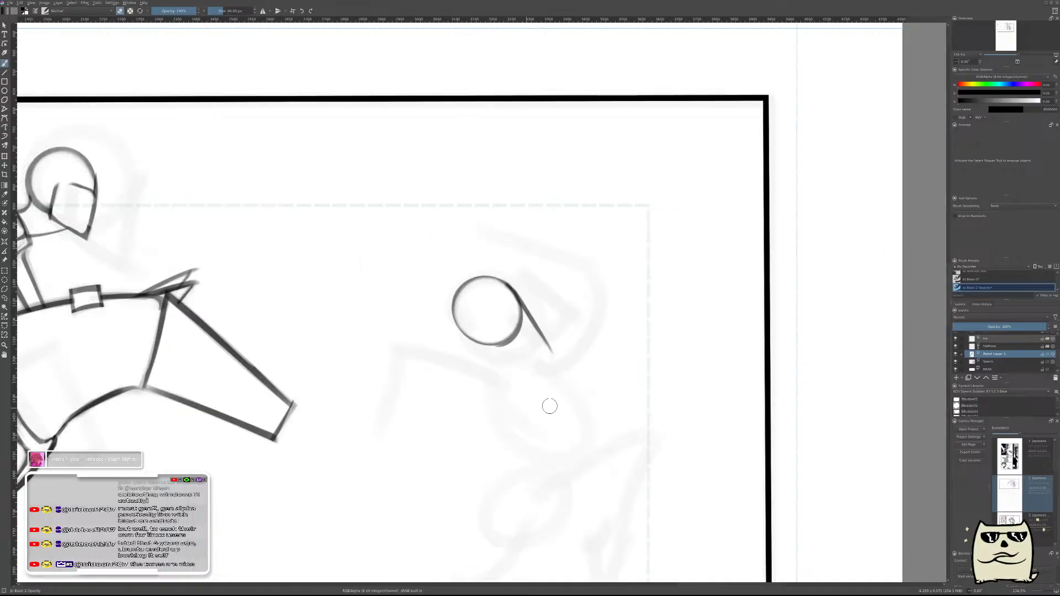
pyautogui.press('m')
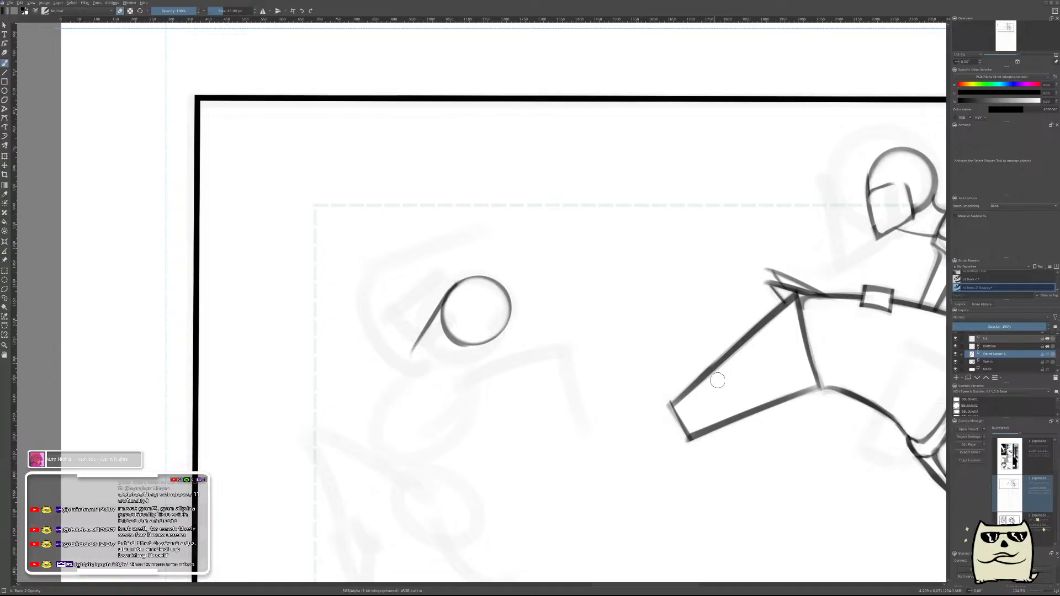
pyautogui.hotkey('shift', 'Delete')
# - On a new paint layer, draw a chin line crossing the lower end of the face line, and thin it with the eraser
pyautogui.press('Insert')
pyautogui.press('m')
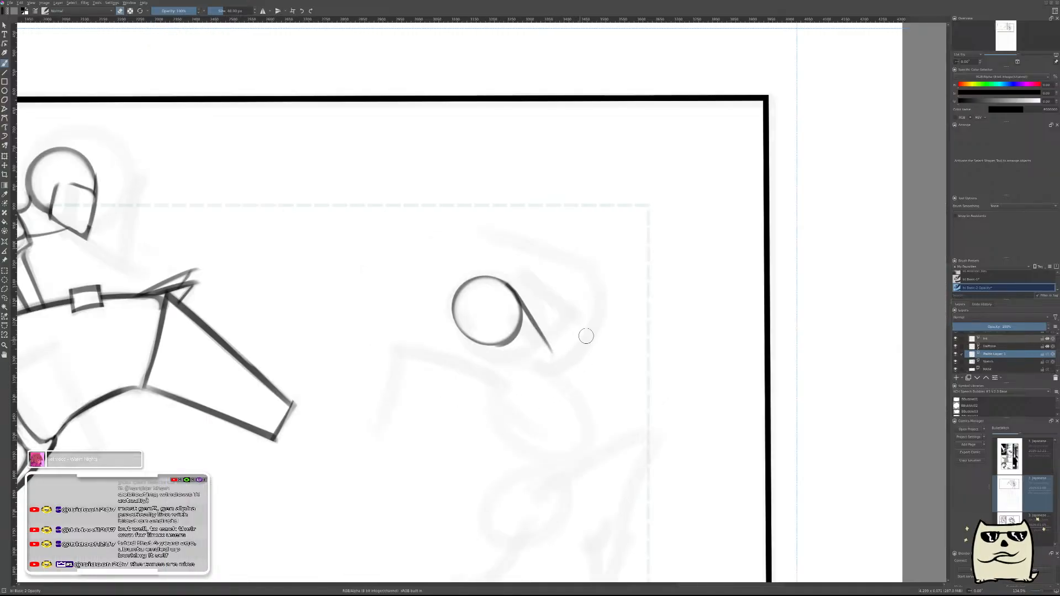
pyautogui.moveTo(504, 361); pyautogui.dragTo(568, 325)
pyautogui.press('e')
pyautogui.moveTo(496, 377)
pyautogui.mouseDown()
pyautogui.moveTo(601, 311)
pyautogui.moveTo(485, 371)
pyautogui.mouseUp()
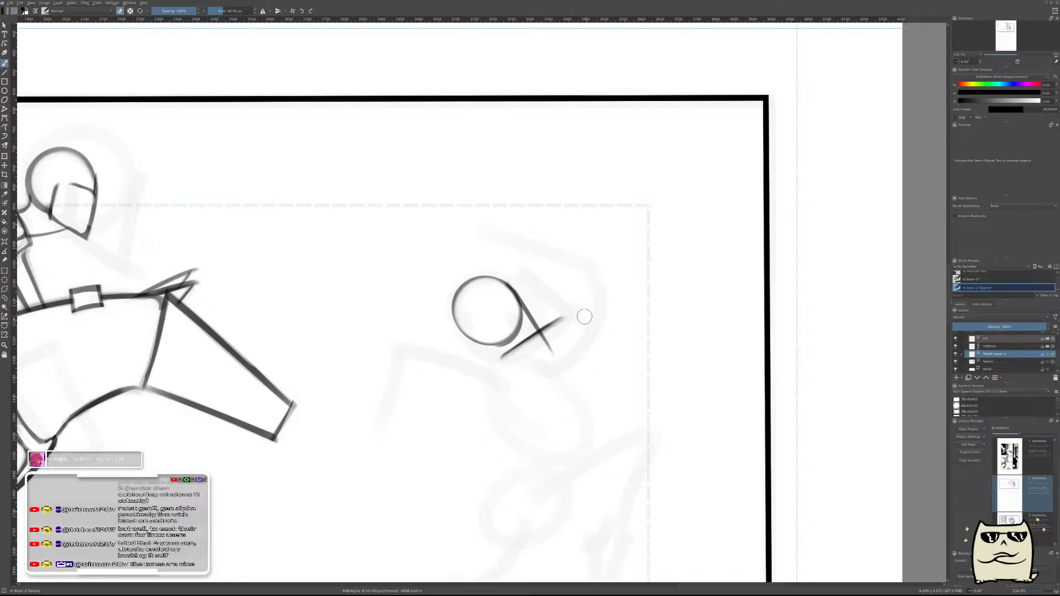
# - Erase the overhanging ends of the chin line and the face line so they meet in a clean corner
pyautogui.moveTo(540, 284)
pyautogui.mouseDown()
pyautogui.moveTo(533, 301)
pyautogui.moveTo(552, 337)
pyautogui.mouseUp()
pyautogui.scroll(-3, 579, 393)
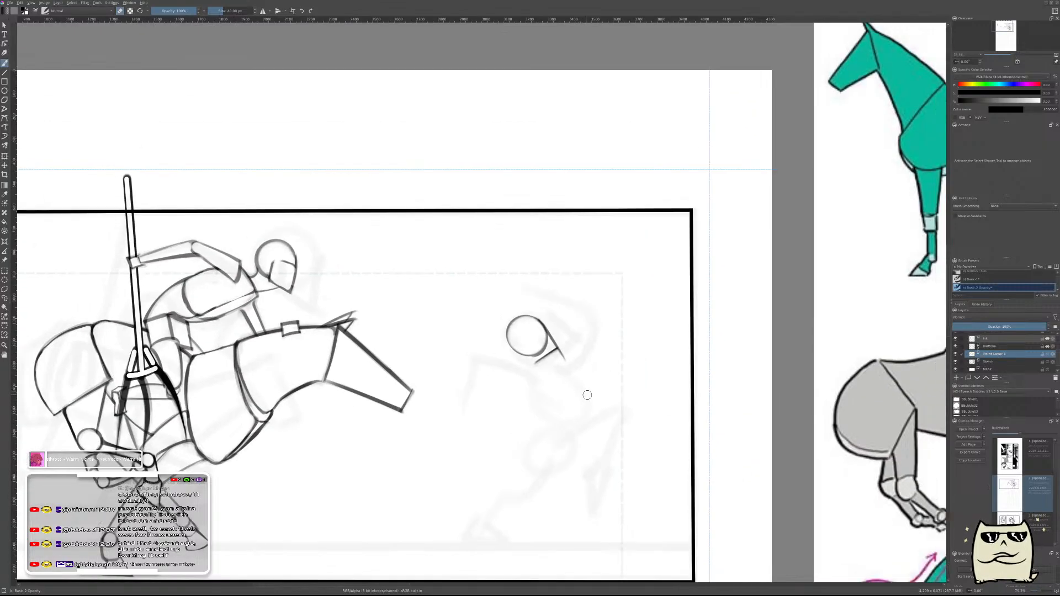
pyautogui.scroll(3, 573, 340)
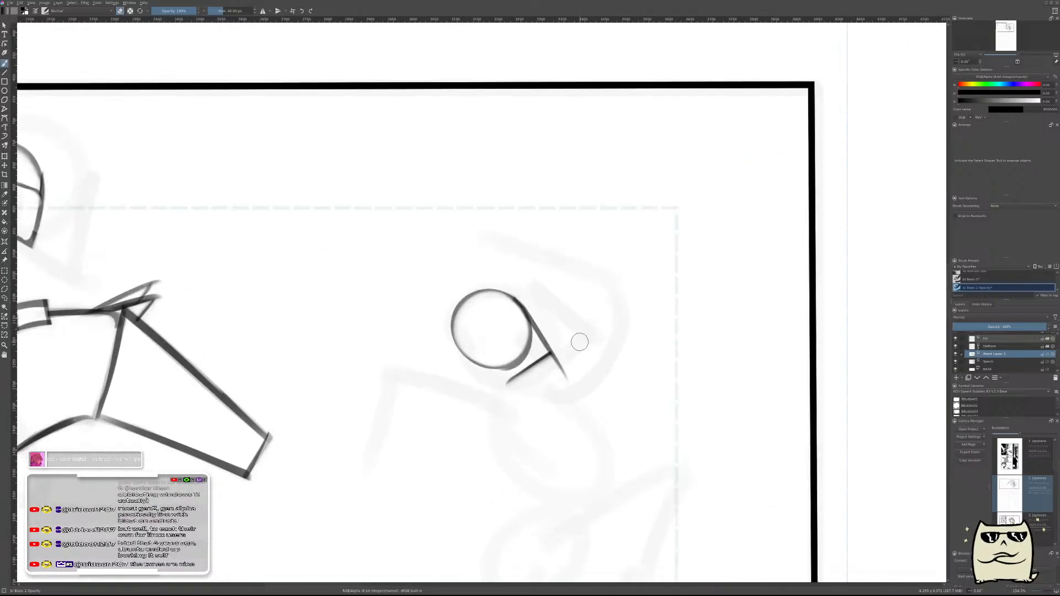
pyautogui.scroll(-3, 595, 349)
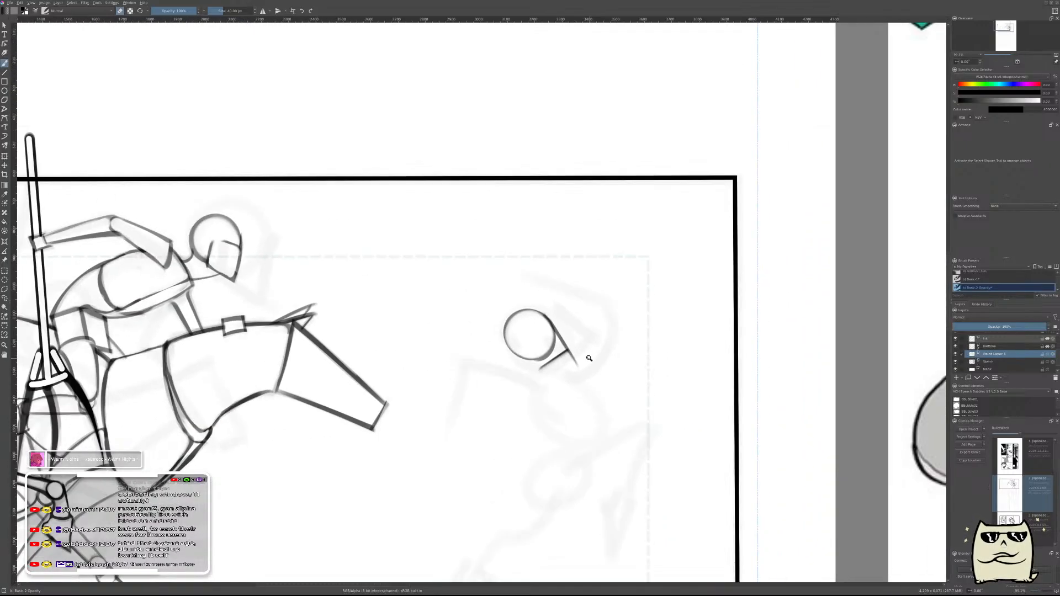
pyautogui.scroll(2, 588, 352)
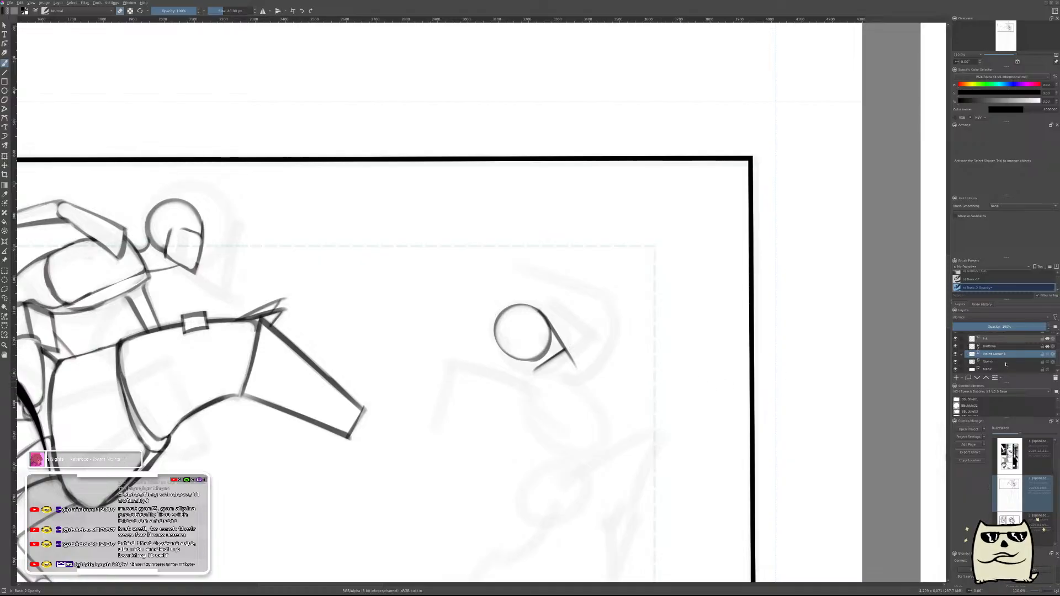
pyautogui.press('pagedown')
pyautogui.moveTo(577, 354)
pyautogui.mouseDown()
pyautogui.moveTo(556, 378)
pyautogui.moveTo(577, 351)
pyautogui.moveTo(570, 362)
pyautogui.mouseUp()
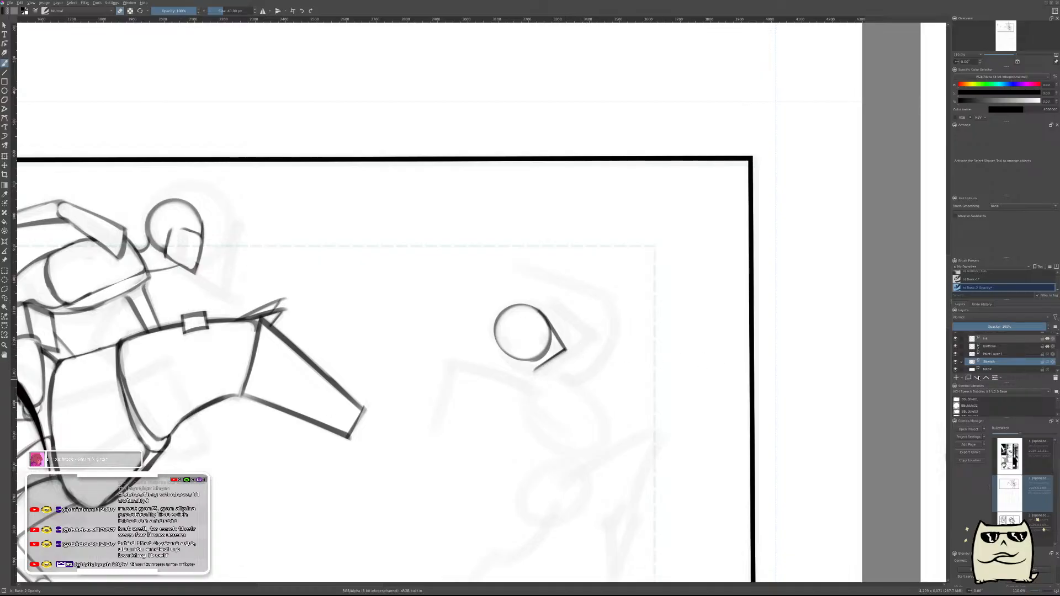
# - On the separate paint layer, draw a jaw line from the chin line up into the head circle, and thin it with the eraser
pyautogui.click(996, 354)
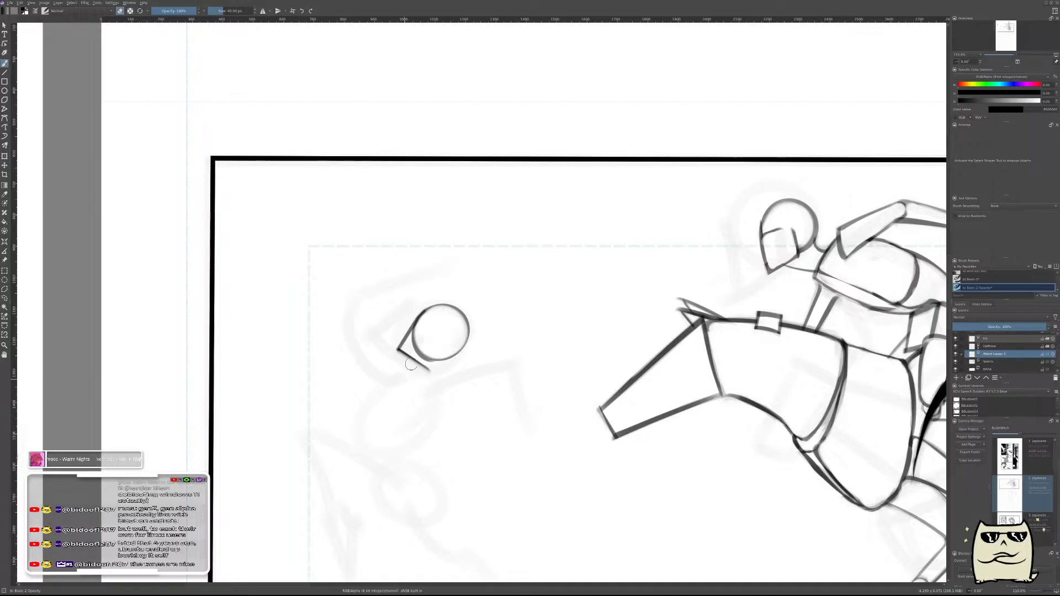
pyautogui.moveTo(412, 365); pyautogui.dragTo(456, 333)
pyautogui.hotkey('ctrl', 'z')
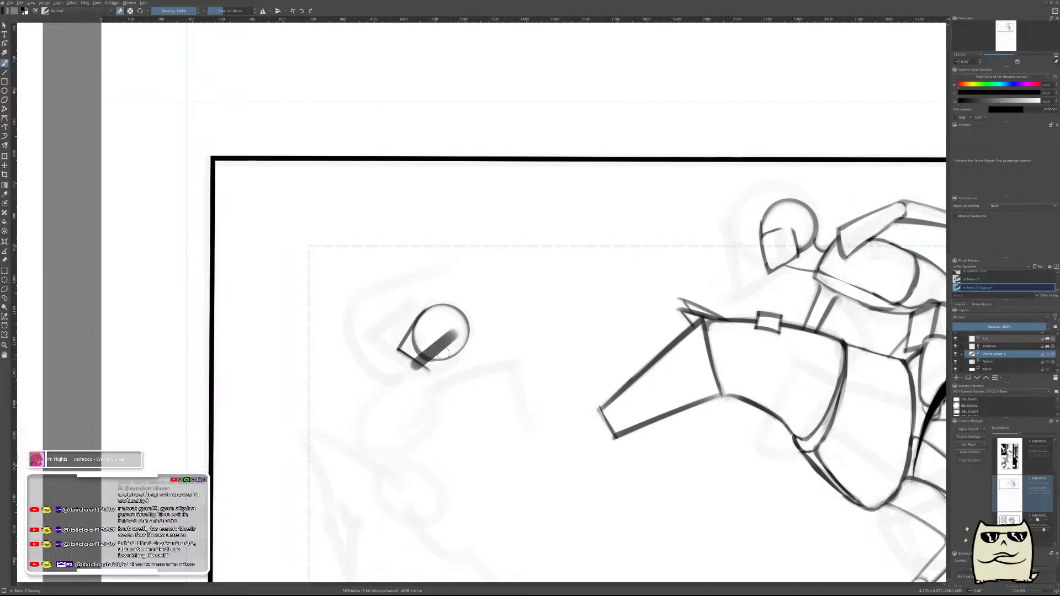
pyautogui.keyDown('ctrl'); pyautogui.scroll(3, 414, 371); pyautogui.keyUp('ctrl')
pyautogui.hotkey('ctrl', 'z')
pyautogui.hotkey('ctrl', 'z')
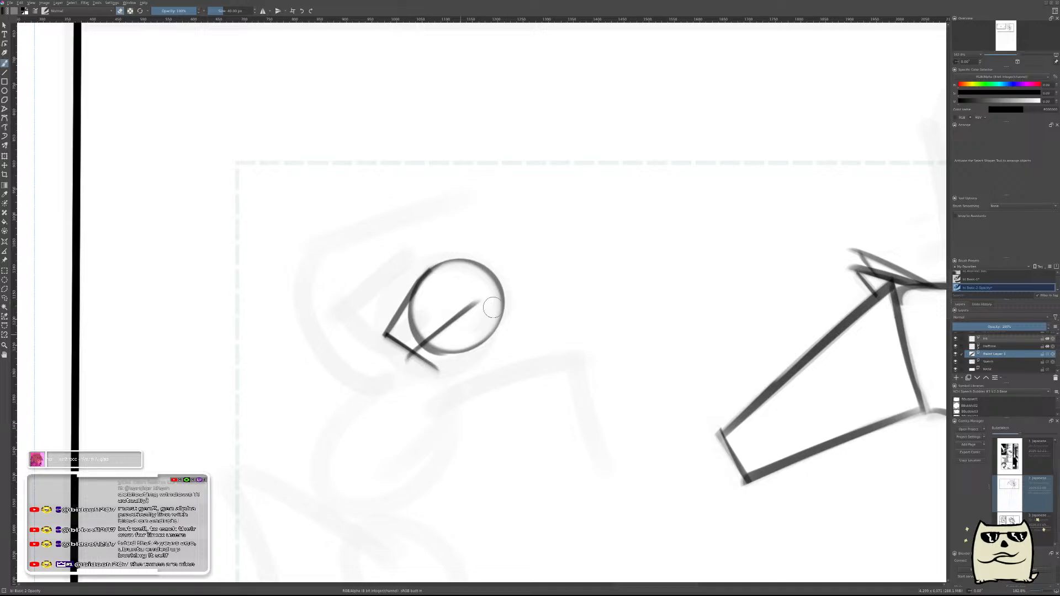
# - Erase the head circle's arc inside the face and the overhanging chin and jaw ends, and merge the paint layer into the sketch layer
pyautogui.press('ctrl')
pyautogui.press('pagedown')
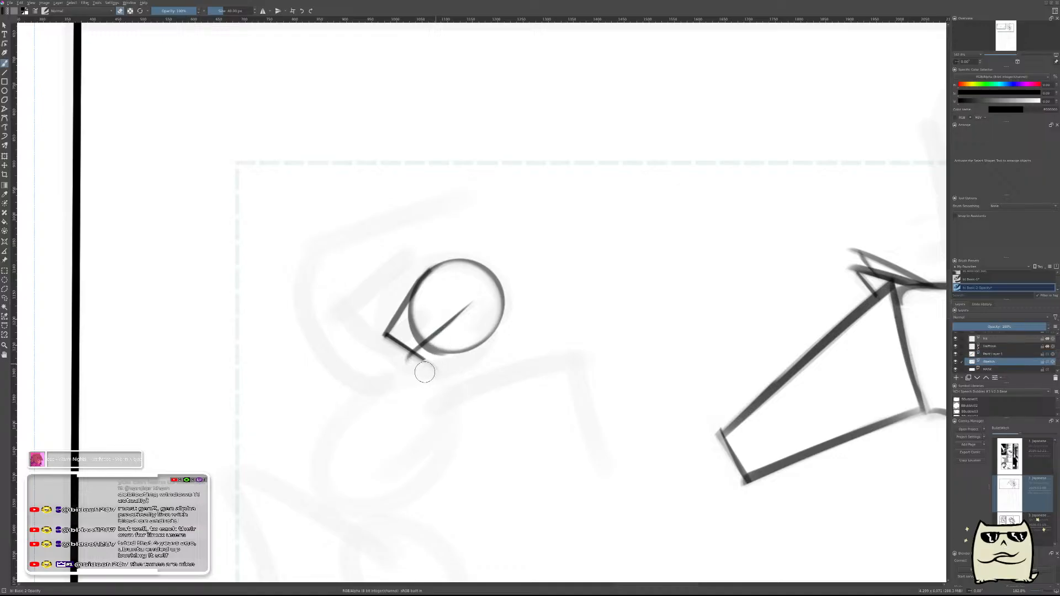
pyautogui.press('ctrl')
pyautogui.hotkey('ctrl', 'z')
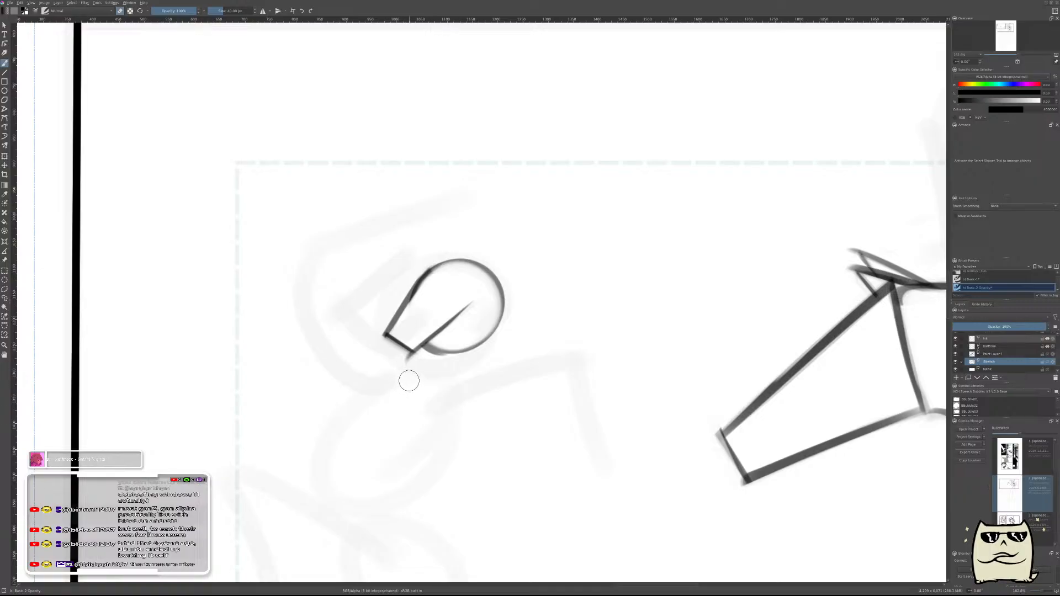
pyautogui.press('pageup')
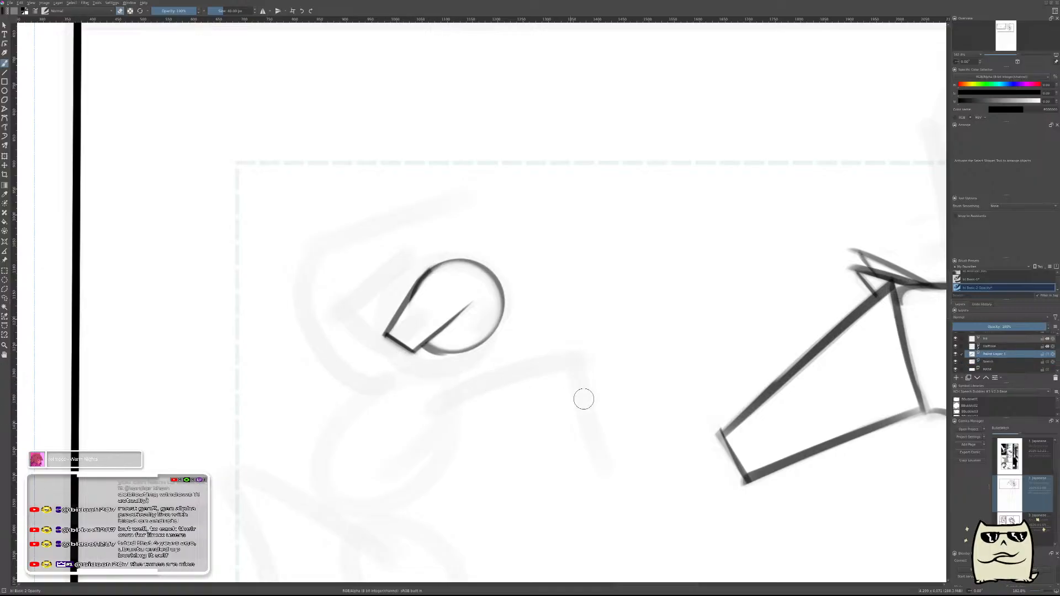
pyautogui.scroll(-5, 580, 399)
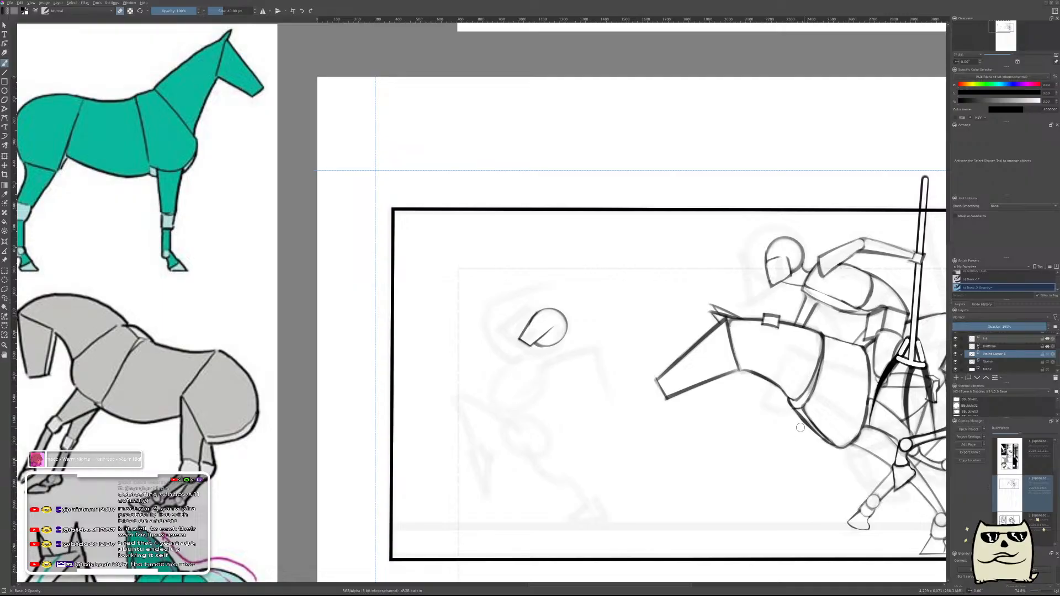
pyautogui.hotkey('ctrl', 'e')
# - Compare the second figure's head with the rider's by transforming it over the rider's head, and restore its original position
pyautogui.hotkey('ctrl', 'r')
pyautogui.moveTo(612, 354)
pyautogui.mouseDown()
pyautogui.moveTo(608, 346)
pyautogui.moveTo(729, 267)
pyautogui.moveTo(762, 265)
pyautogui.mouseUp()
pyautogui.hotkey('ctrl', 't')
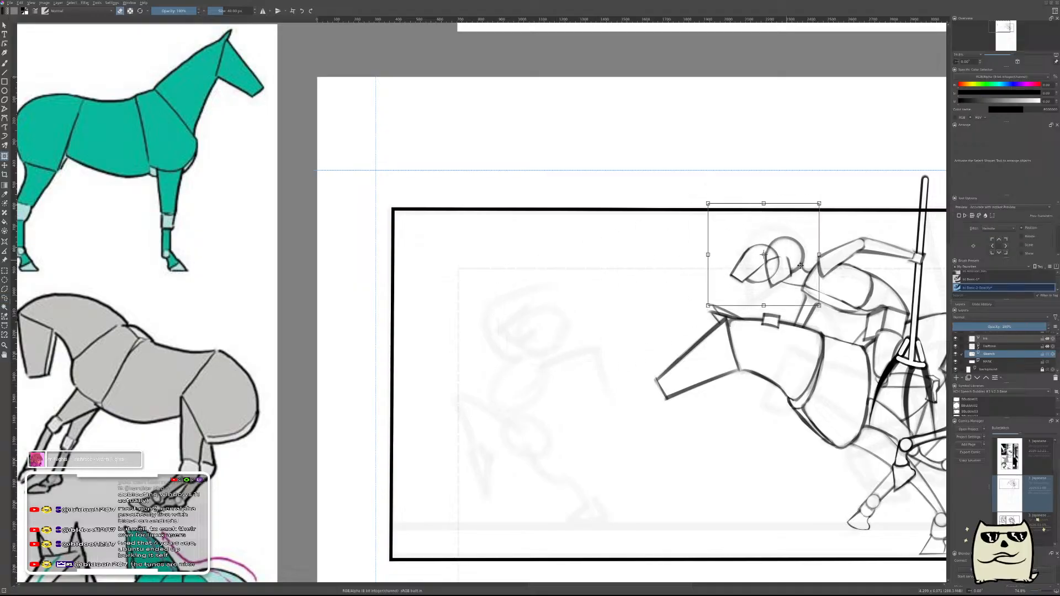
pyautogui.moveTo(901, 264); pyautogui.dragTo(891, 238)
pyautogui.moveTo(776, 270); pyautogui.dragTo(795, 273)
pyautogui.moveTo(866, 270); pyautogui.dragTo(862, 283)
pyautogui.moveTo(786, 268); pyautogui.dragTo(797, 267)
pyautogui.press('Return')
pyautogui.hotkey('ctrl', 'v')
pyautogui.press('Return')
pyautogui.press('b')
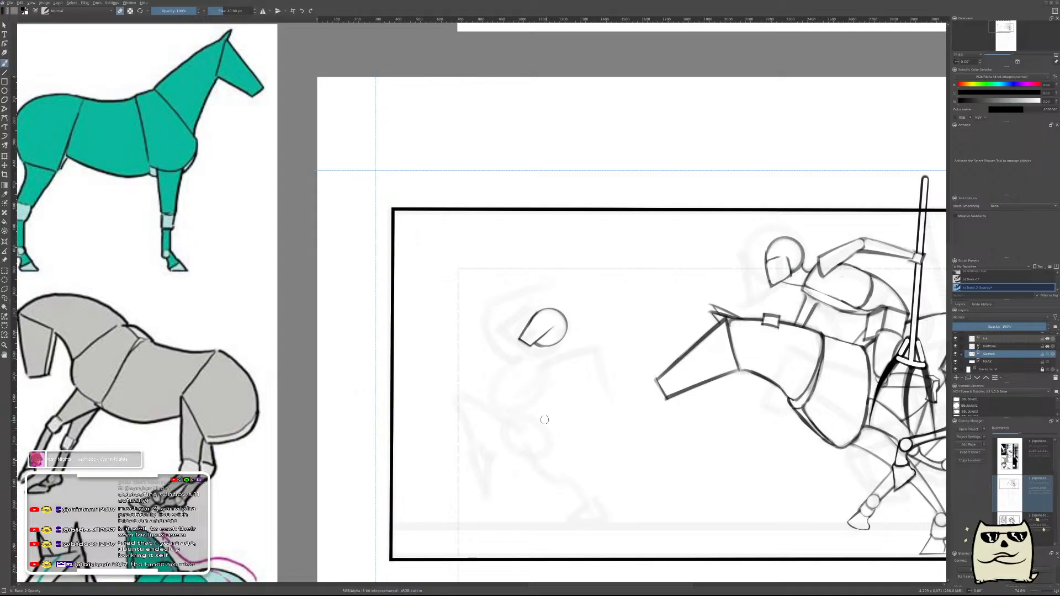
# - Draw a short slanted line just below the second figure's head as the torso's top edge, and thin it with the eraser
pyautogui.rightClick(567, 355)
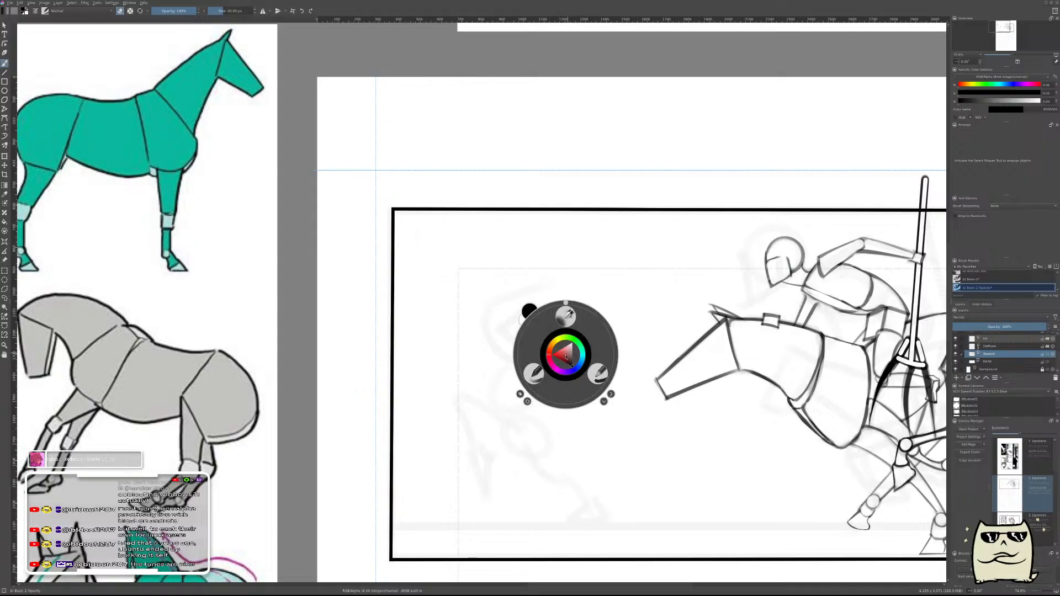
pyautogui.click(501, 401)
pyautogui.press('e')
pyautogui.press('e')
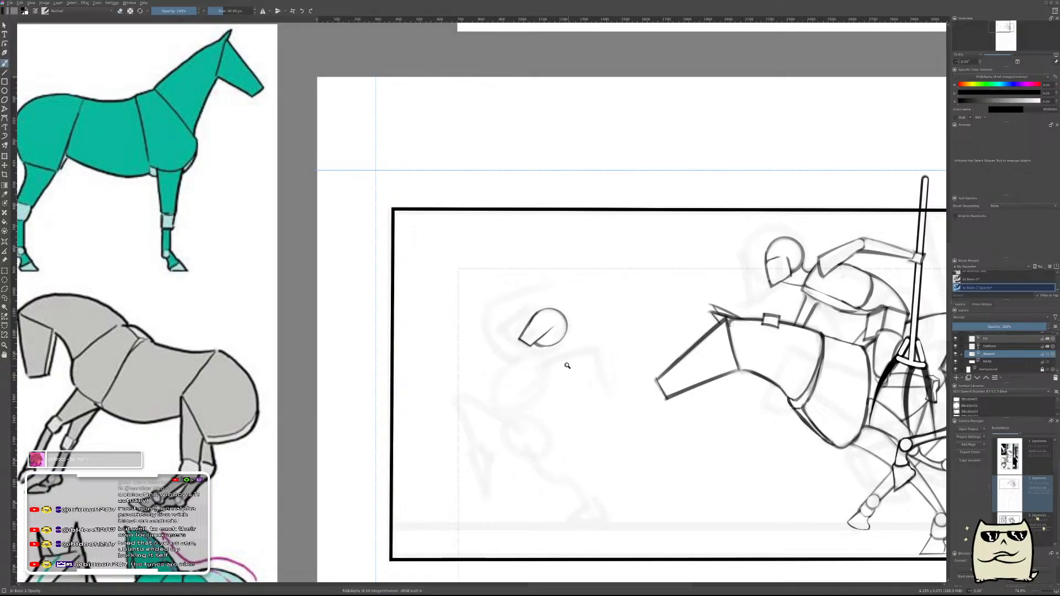
pyautogui.moveTo(544, 370)
pyautogui.mouseDown()
pyautogui.moveTo(579, 350)
pyautogui.moveTo(535, 398)
pyautogui.moveTo(614, 335)
pyautogui.moveTo(584, 333)
pyautogui.moveTo(593, 331)
pyautogui.mouseUp()
pyautogui.hotkey('ctrl', 'z')
pyautogui.hotkey('ctrl', 'z')
pyautogui.moveTo(544, 359); pyautogui.dragTo(603, 326)
pyautogui.hotkey('ctrl', 'z')
pyautogui.moveTo(537, 361); pyautogui.dragTo(594, 333)
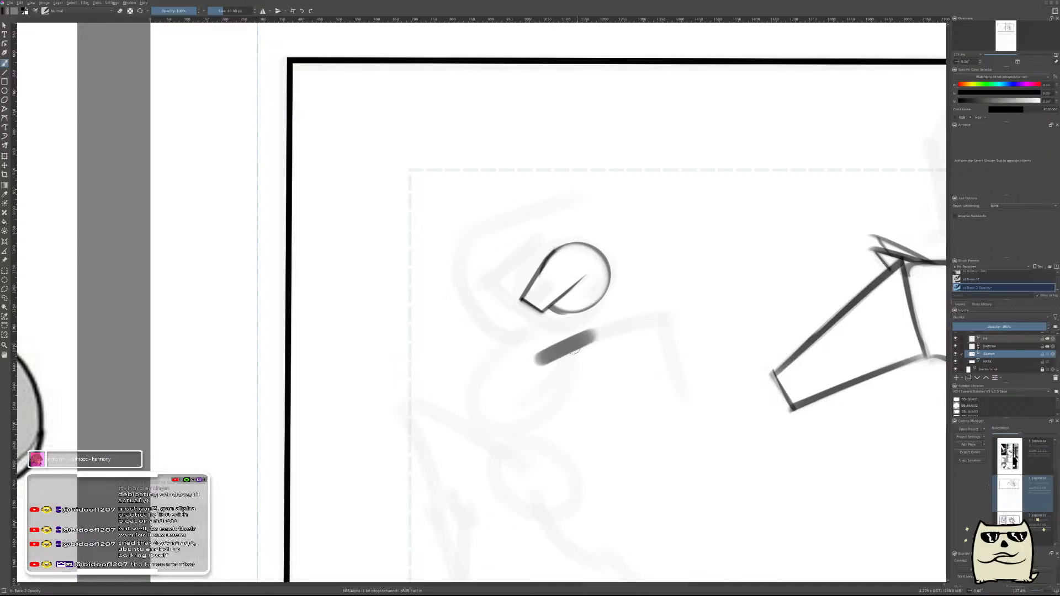
pyautogui.hotkey('ctrl', 'z')
pyautogui.moveTo(535, 358); pyautogui.dragTo(590, 333)
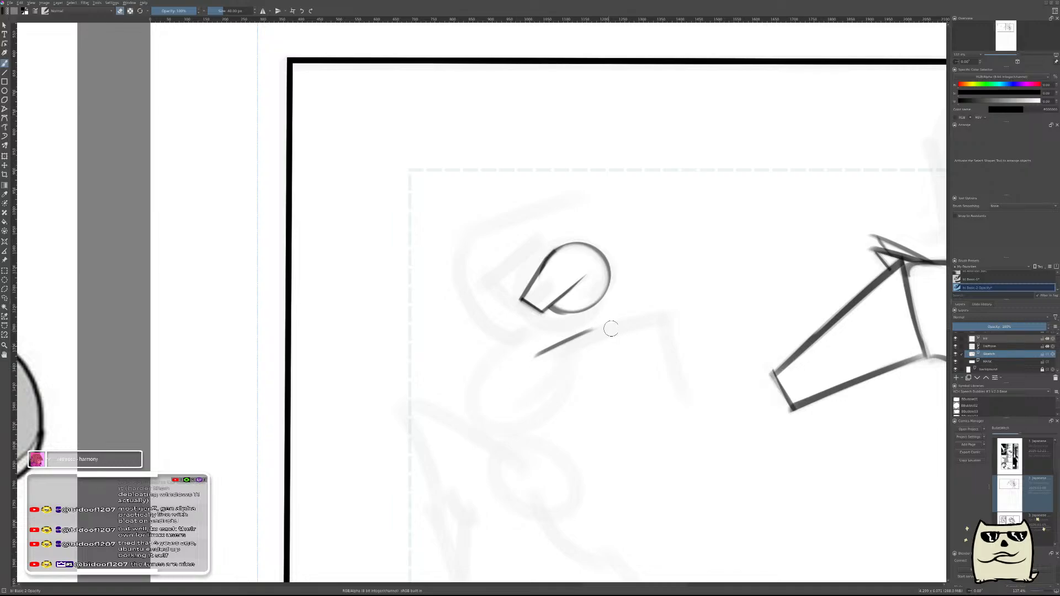
# - Draw the torso's front edge running down from the top line, thin it, and erase the overhang into a clean corner
pyautogui.scroll(-3, 628, 357)
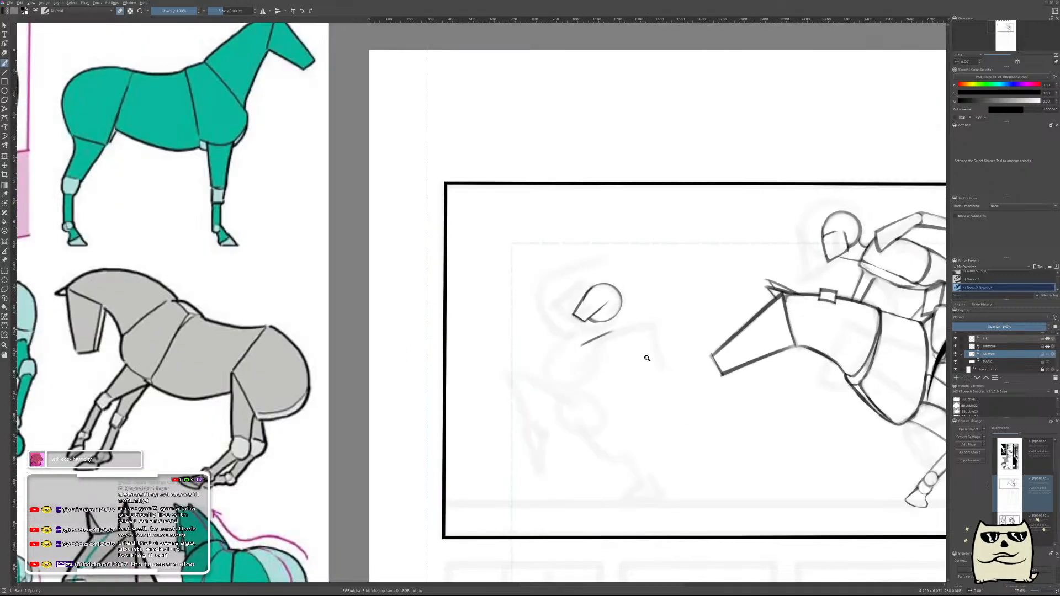
pyautogui.scroll(2, 631, 336)
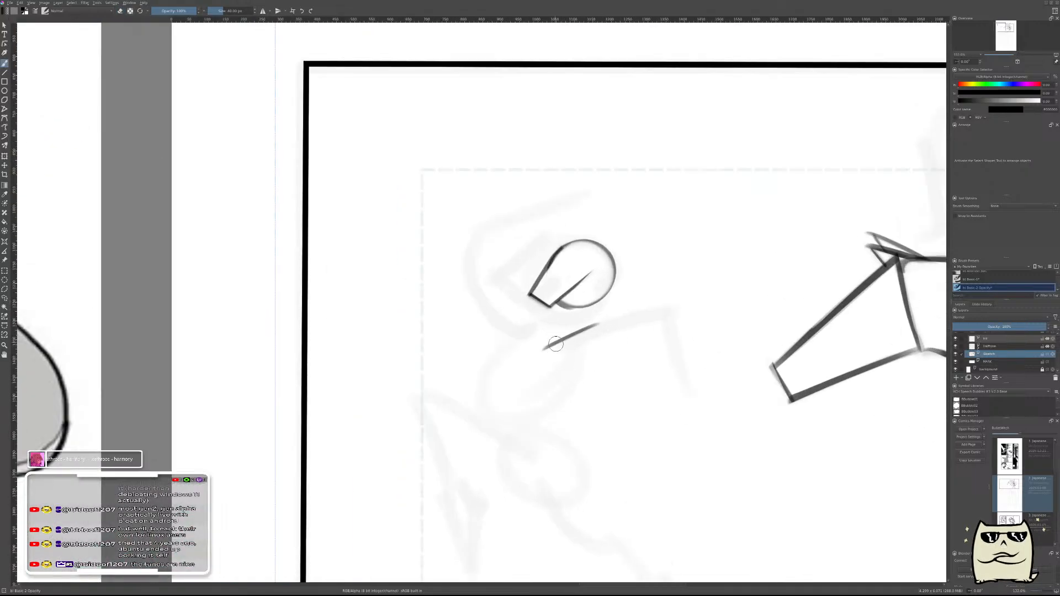
pyautogui.moveTo(552, 333); pyautogui.dragTo(580, 393)
pyautogui.hotkey('ctrl', 'z')
pyautogui.moveTo(548, 332); pyautogui.dragTo(579, 393)
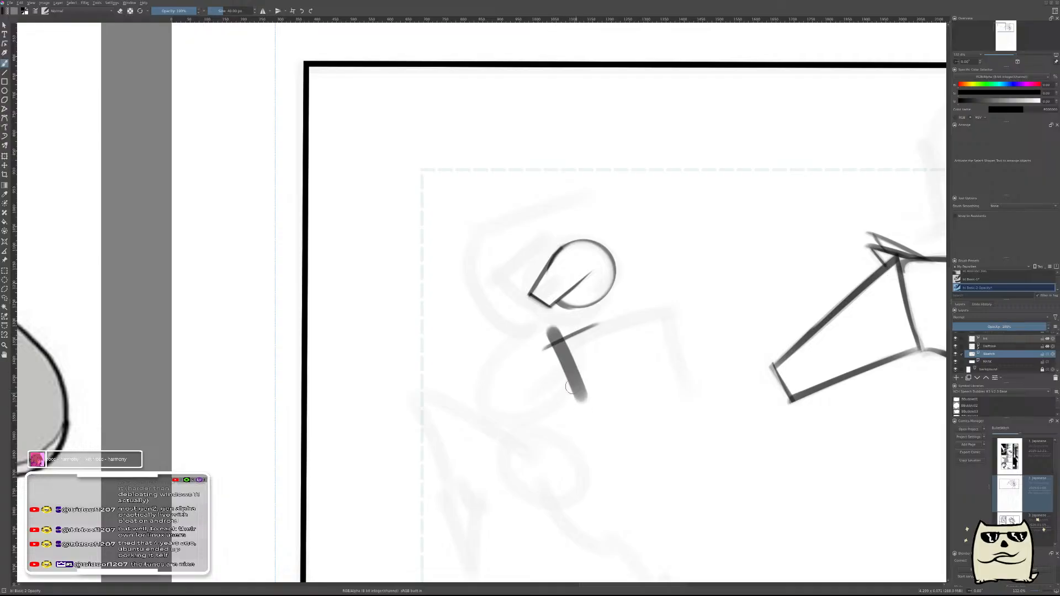
pyautogui.hotkey('ctrl', 'z')
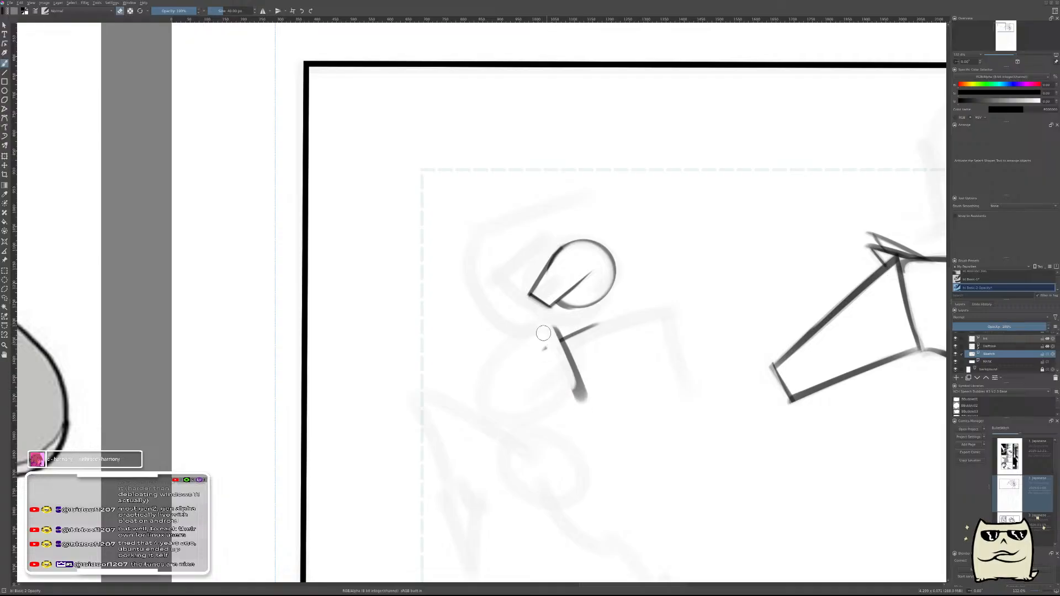
pyautogui.hotkey('ctrl', 'z')
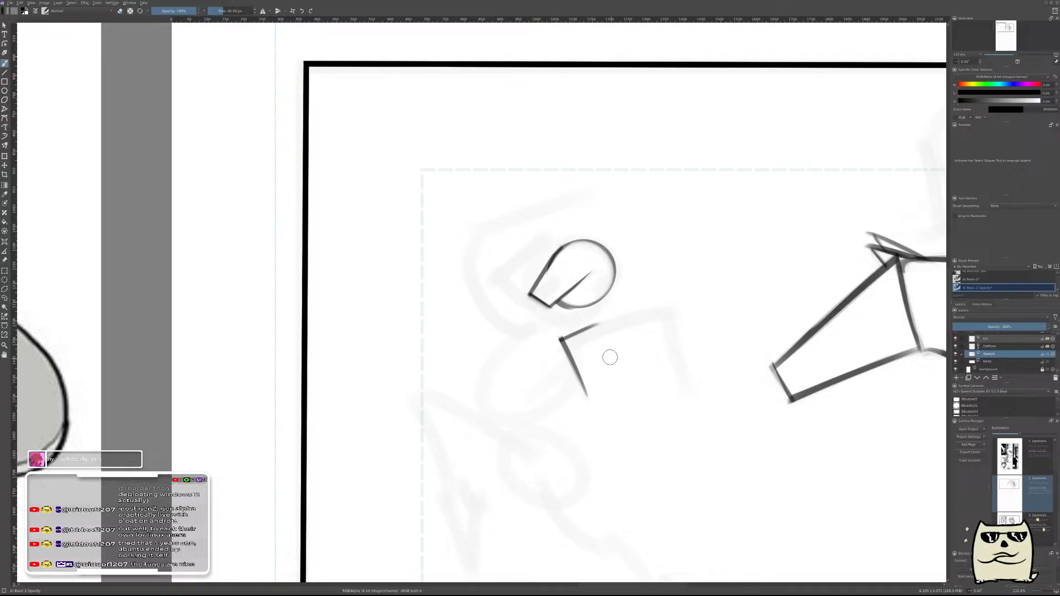
# - Draw a second torso edge parallel to the front one, thin it, and trim where it overshoots the top line
pyautogui.moveTo(591, 327); pyautogui.dragTo(621, 390)
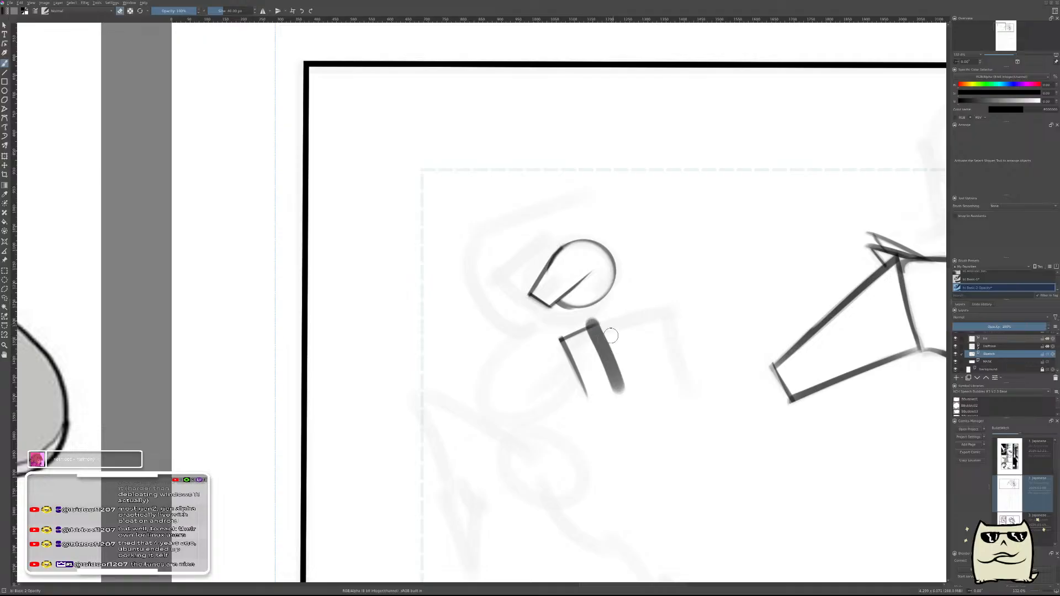
pyautogui.hotkey('ctrl', 'z')
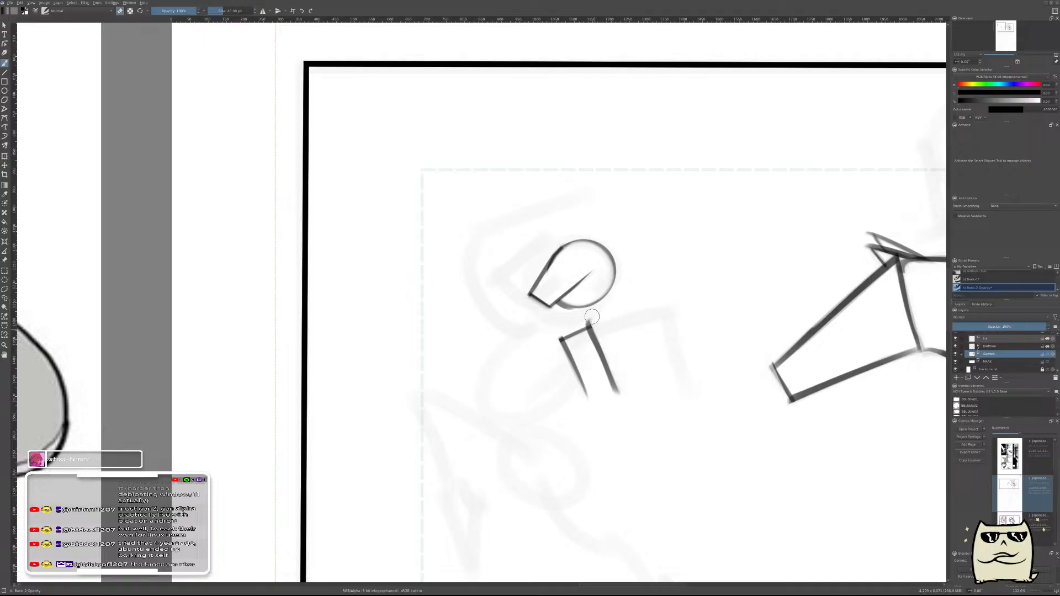
pyautogui.moveTo(596, 320)
pyautogui.mouseDown()
pyautogui.moveTo(630, 395)
pyautogui.moveTo(601, 339)
pyautogui.mouseUp()
pyautogui.press('e')
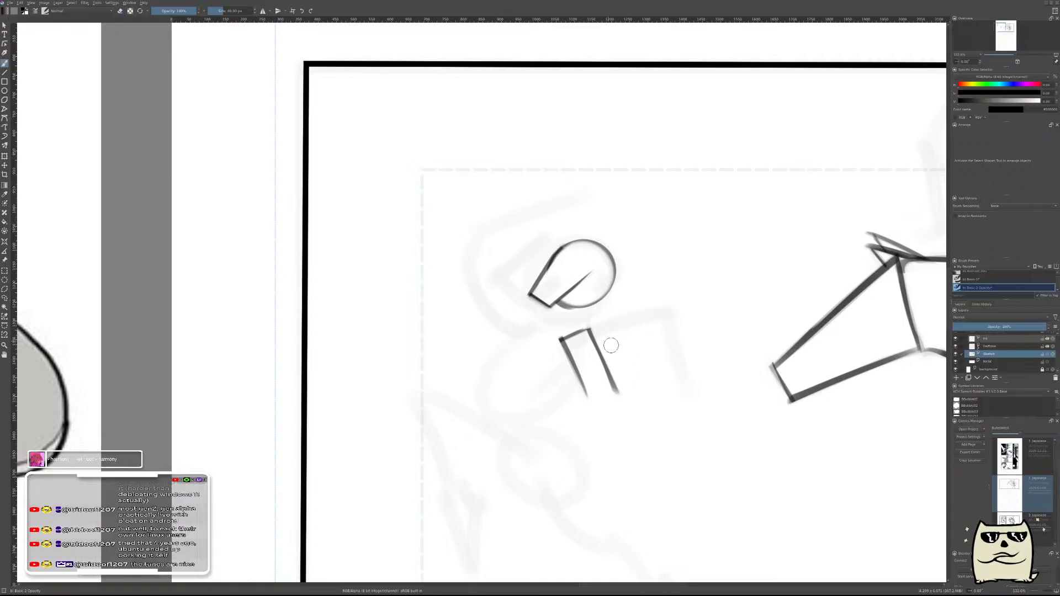
# - Add a third slanted line close behind the second torso edge for the block's narrow side plane, and erase along it to thin it
pyautogui.moveTo(599, 329); pyautogui.dragTo(635, 392)
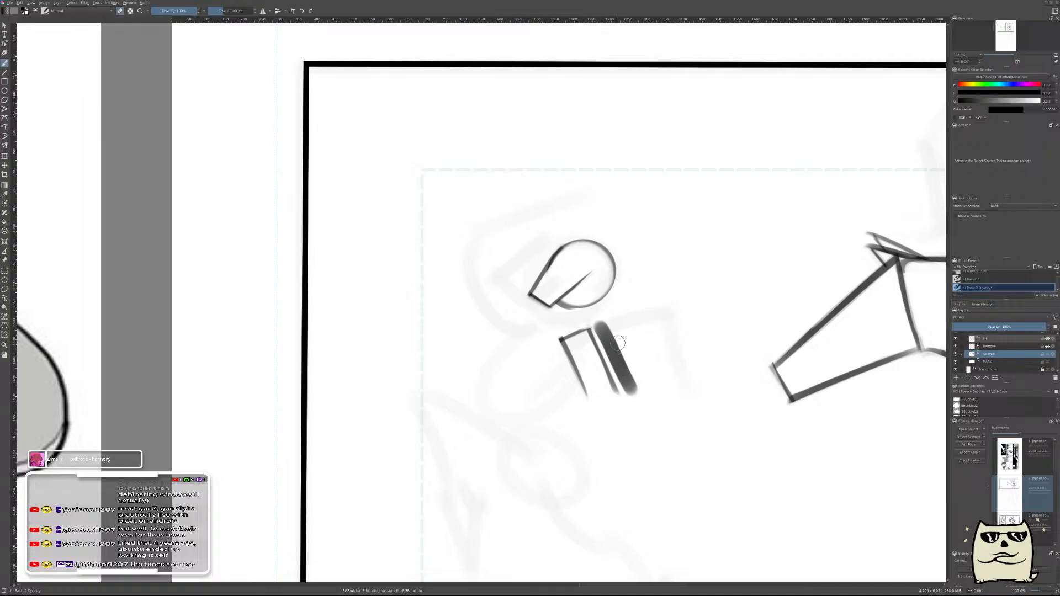
pyautogui.moveTo(604, 320); pyautogui.dragTo(640, 390)
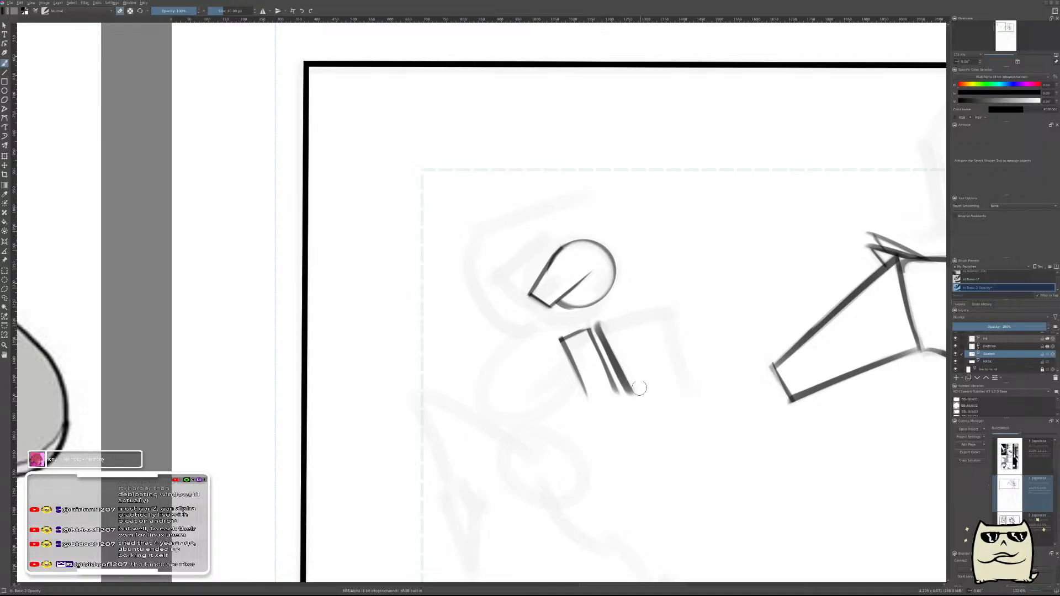
pyautogui.moveTo(602, 320); pyautogui.dragTo(636, 393)
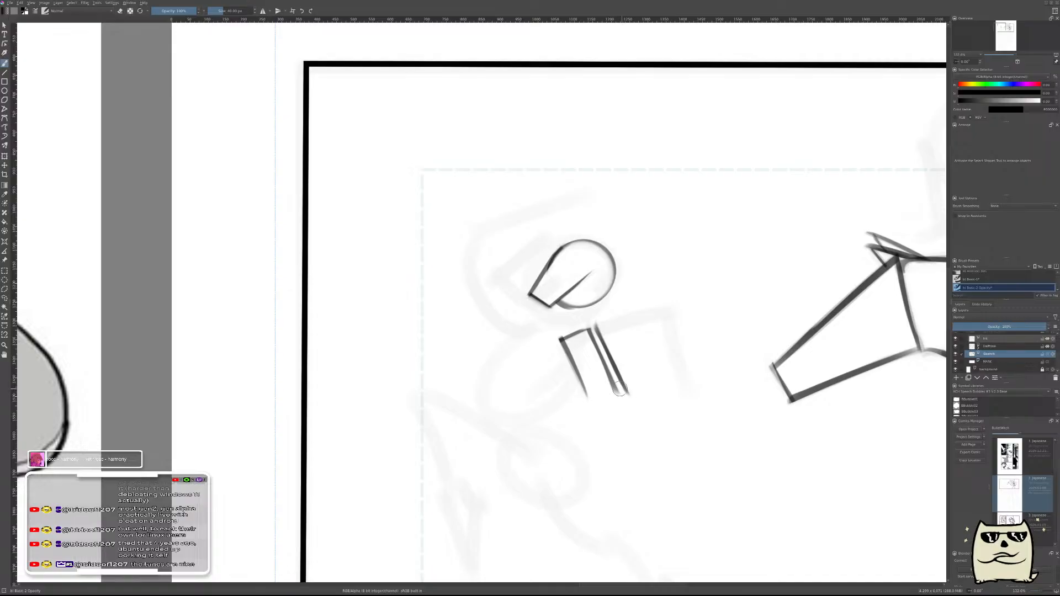
# - Close the lower end of the torso's narrow side plane with a short line, redoing the first attempt slightly lower
pyautogui.moveTo(601, 387); pyautogui.dragTo(650, 389)
pyautogui.hotkey('ctrl', 'z')
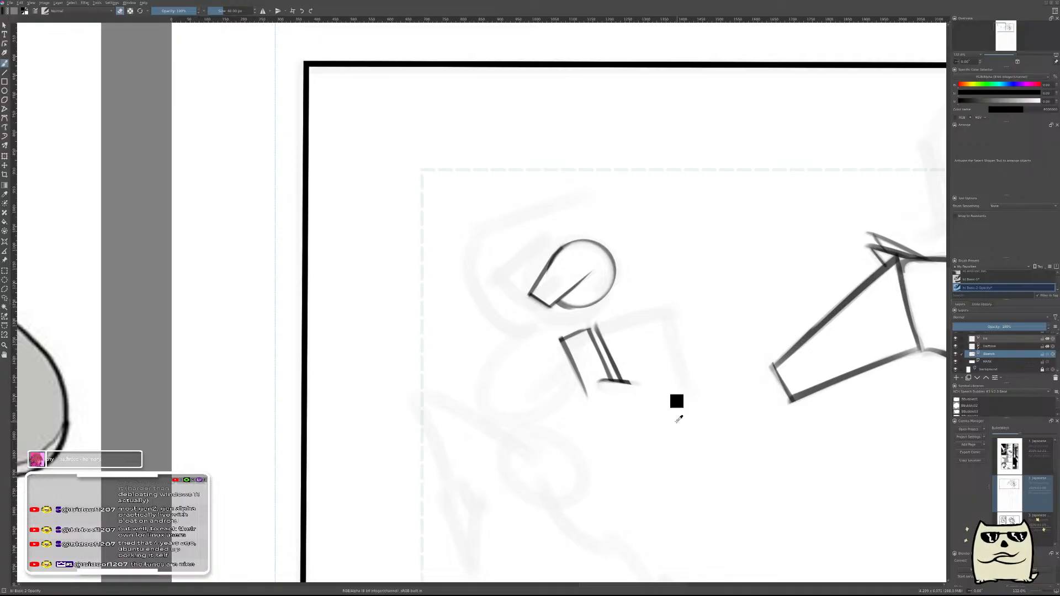
pyautogui.hotkey('ctrl', 'z')
pyautogui.press('e')
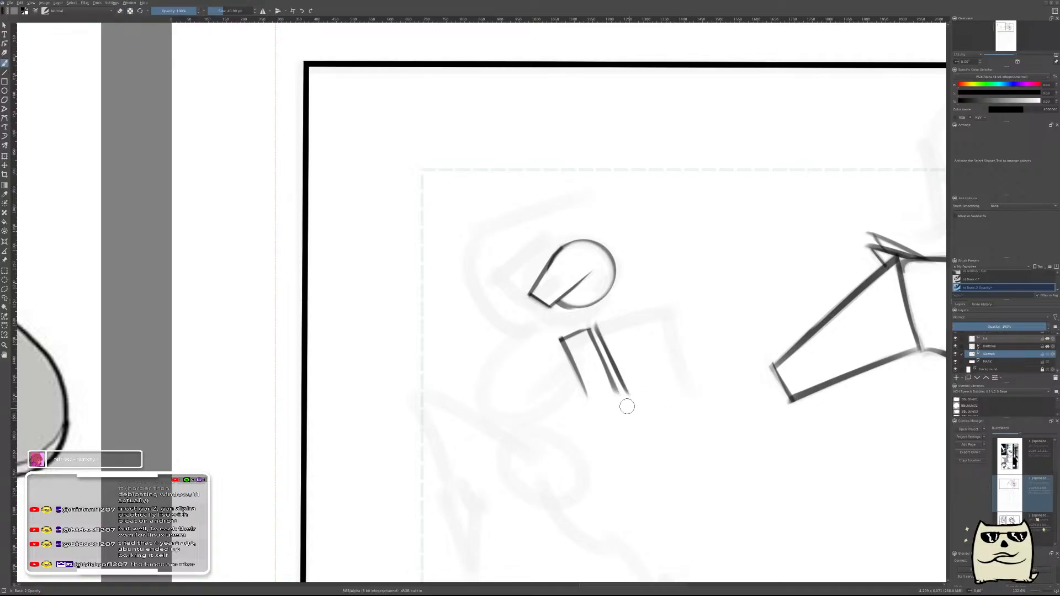
pyautogui.moveTo(607, 394); pyautogui.dragTo(655, 402)
pyautogui.press('e')
pyautogui.press('e')
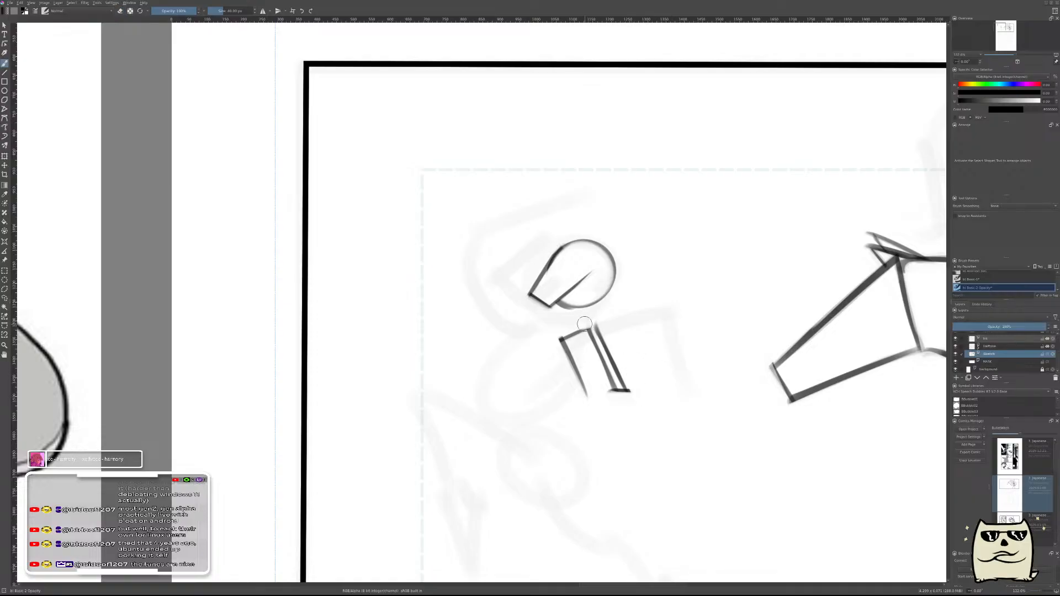
# - Close the top of the torso's side plane and the bottom of its front plane, and clean the corners with the eraser
pyautogui.moveTo(585, 322)
pyautogui.mouseDown()
pyautogui.moveTo(619, 331)
pyautogui.moveTo(574, 319)
pyautogui.moveTo(619, 328)
pyautogui.mouseUp()
pyautogui.press('e')
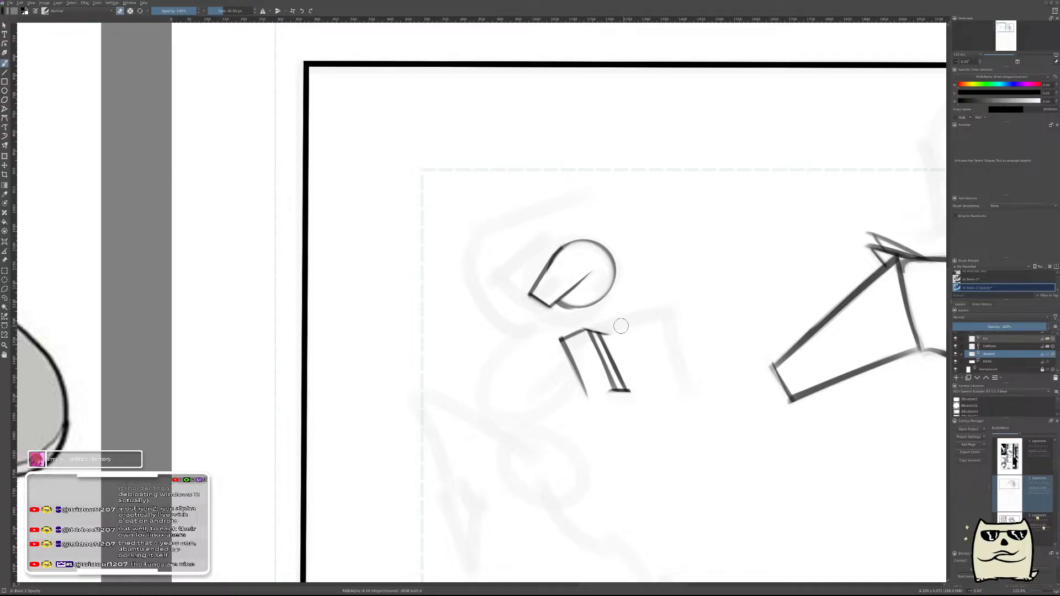
pyautogui.moveTo(666, 339)
pyautogui.mouseDown()
pyautogui.moveTo(653, 416)
pyautogui.moveTo(676, 368)
pyautogui.moveTo(637, 369)
pyautogui.moveTo(655, 351)
pyautogui.moveTo(635, 340)
pyautogui.moveTo(614, 356)
pyautogui.moveTo(654, 342)
pyautogui.moveTo(620, 351)
pyautogui.moveTo(647, 340)
pyautogui.mouseUp()
pyautogui.press('e')
pyautogui.press('e')
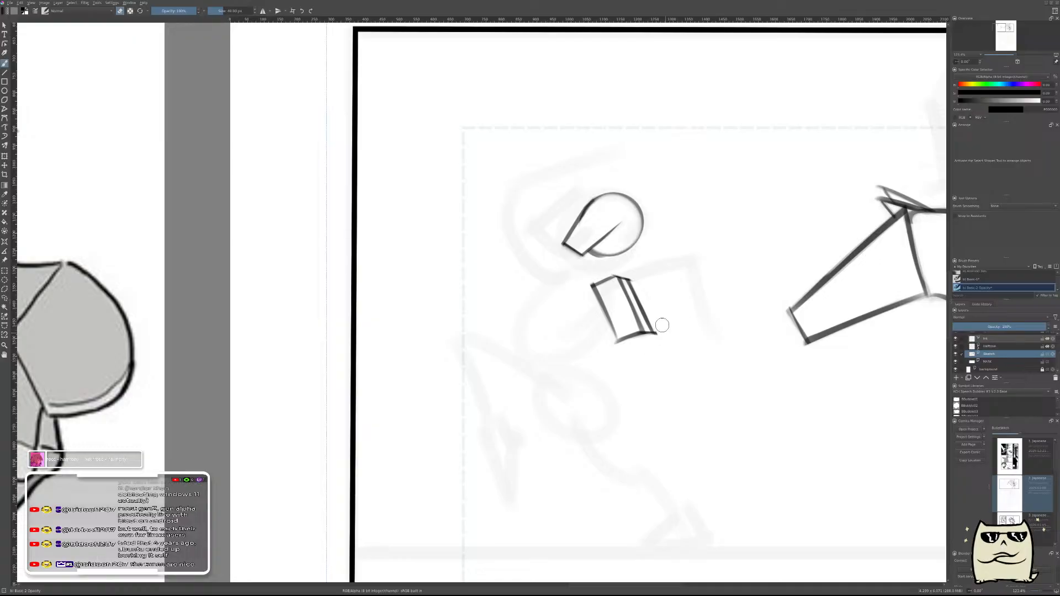
pyautogui.moveTo(708, 313)
pyautogui.mouseDown()
pyautogui.moveTo(705, 341)
pyautogui.moveTo(726, 284)
pyautogui.moveTo(672, 298)
pyautogui.mouseUp()
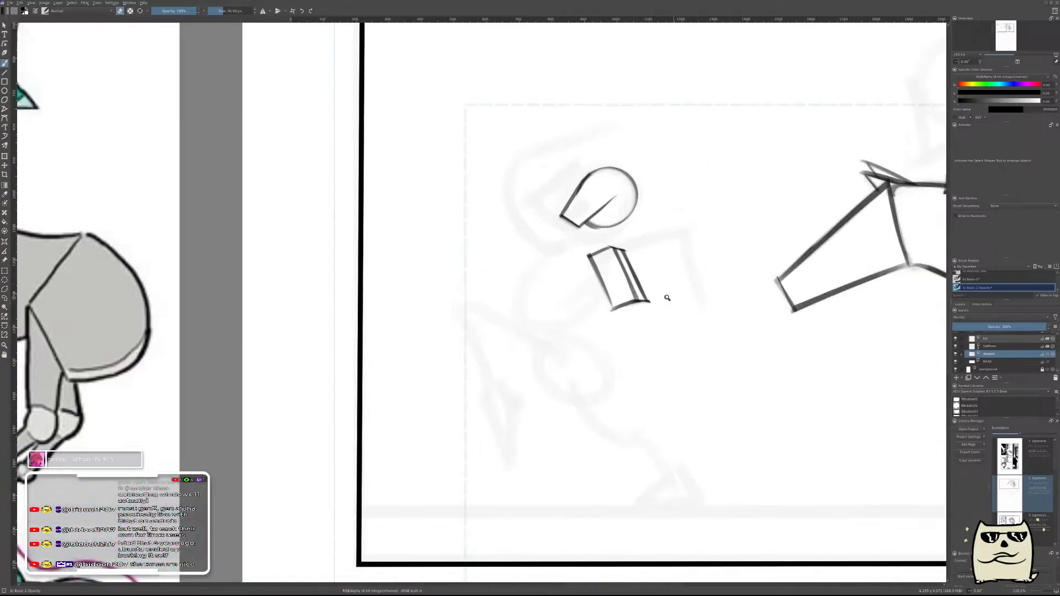
# - Lasso the torso block, enlarge it slightly and shift it under the head, and clear the selection
pyautogui.press('l')
pyautogui.moveTo(597, 322); pyautogui.dragTo(570, 258)
pyautogui.moveTo(635, 234)
pyautogui.mouseDown()
pyautogui.moveTo(678, 311)
pyautogui.moveTo(553, 365)
pyautogui.mouseUp()
pyautogui.hotkey('ctrl', 't')
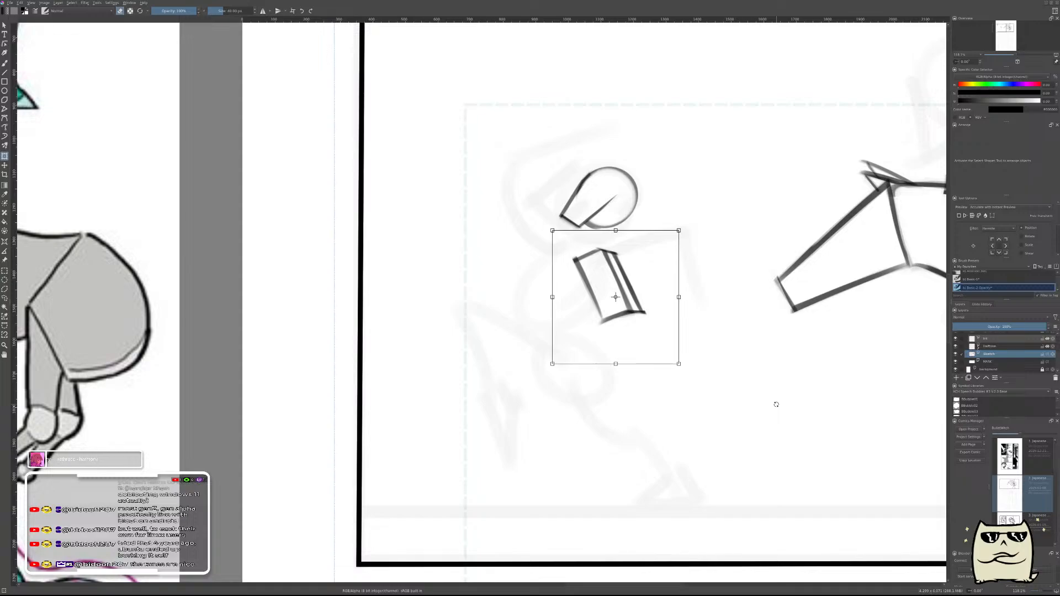
pyautogui.press('Return')
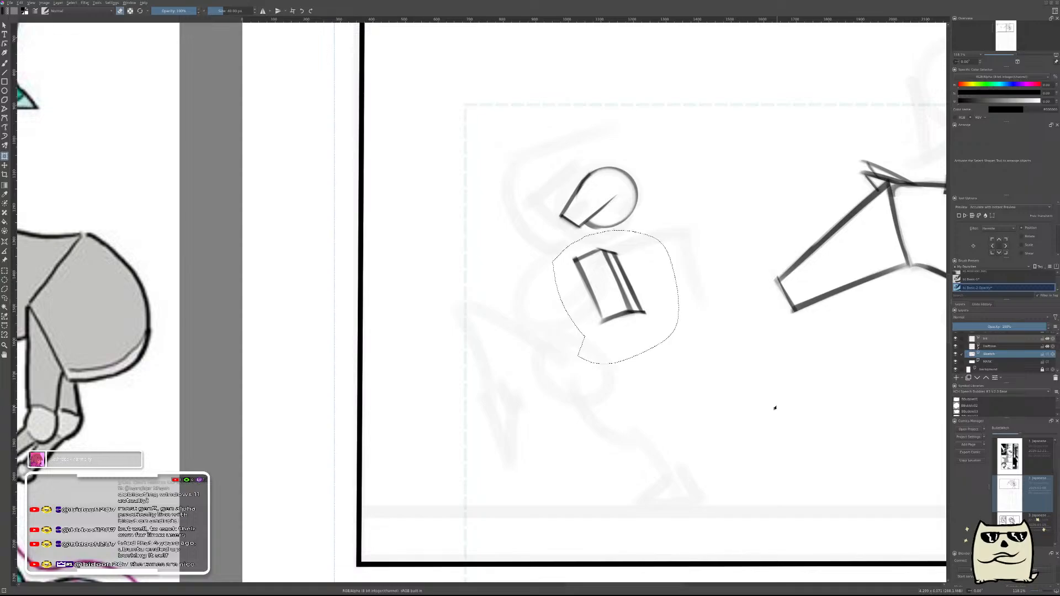
pyautogui.hotkey('ctrl', 'shift', 'a')
pyautogui.press('b')
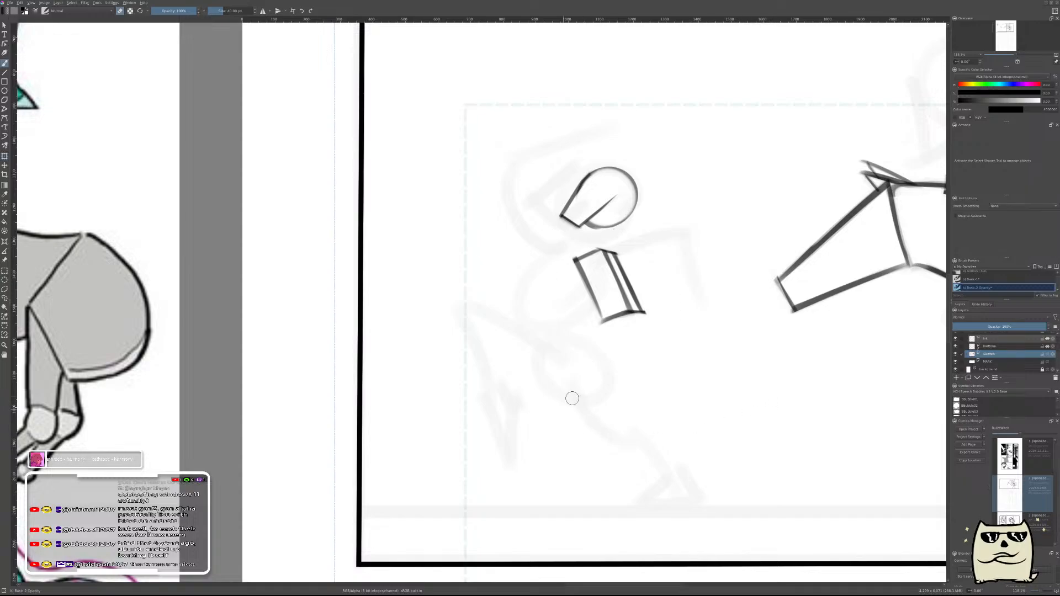
# - Draw two short lines meeting in a peak below the torso as the top of the pelvis block, and clean them with the eraser
pyautogui.press('e')
pyautogui.moveTo(628, 331)
pyautogui.mouseDown()
pyautogui.moveTo(603, 355)
pyautogui.moveTo(635, 329)
pyautogui.moveTo(605, 358)
pyautogui.moveTo(653, 361)
pyautogui.mouseUp()
pyautogui.hotkey('ctrl', 'z')
pyautogui.press('e')
pyautogui.press('e')
pyautogui.hotkey('ctrl', 'z')
pyautogui.moveTo(626, 328)
pyautogui.mouseDown()
pyautogui.moveTo(655, 355)
pyautogui.moveTo(640, 341)
pyautogui.mouseUp()
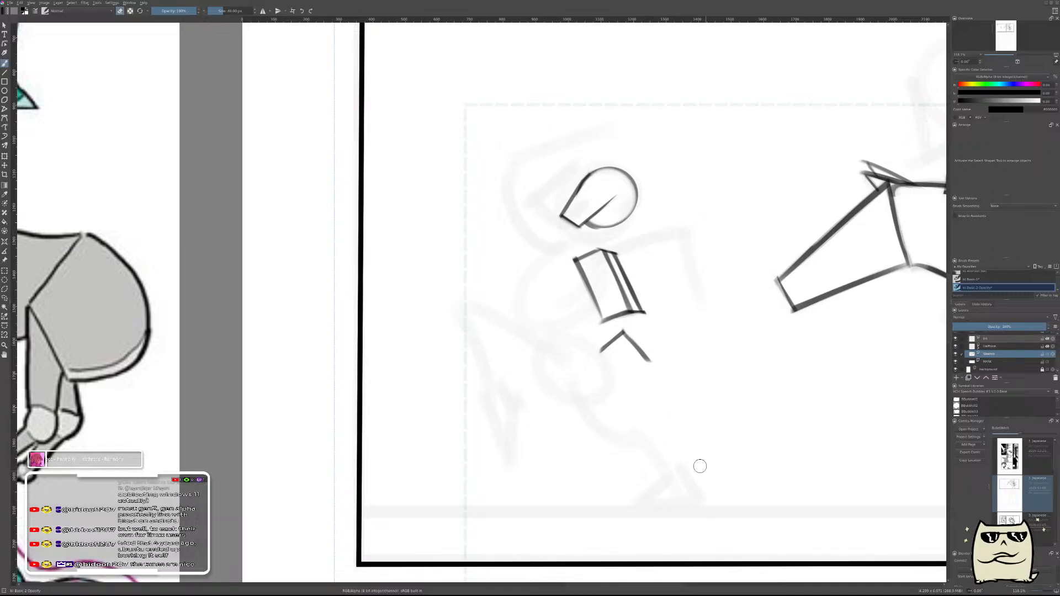
# - Draw the pelvis block's long front edge down from the end of the peak, redoing the stroke and thinning it with the eraser
pyautogui.press('e')
pyautogui.moveTo(597, 345); pyautogui.dragTo(629, 381)
pyautogui.hotkey('ctrl', 'z')
pyautogui.moveTo(596, 344); pyautogui.dragTo(629, 381)
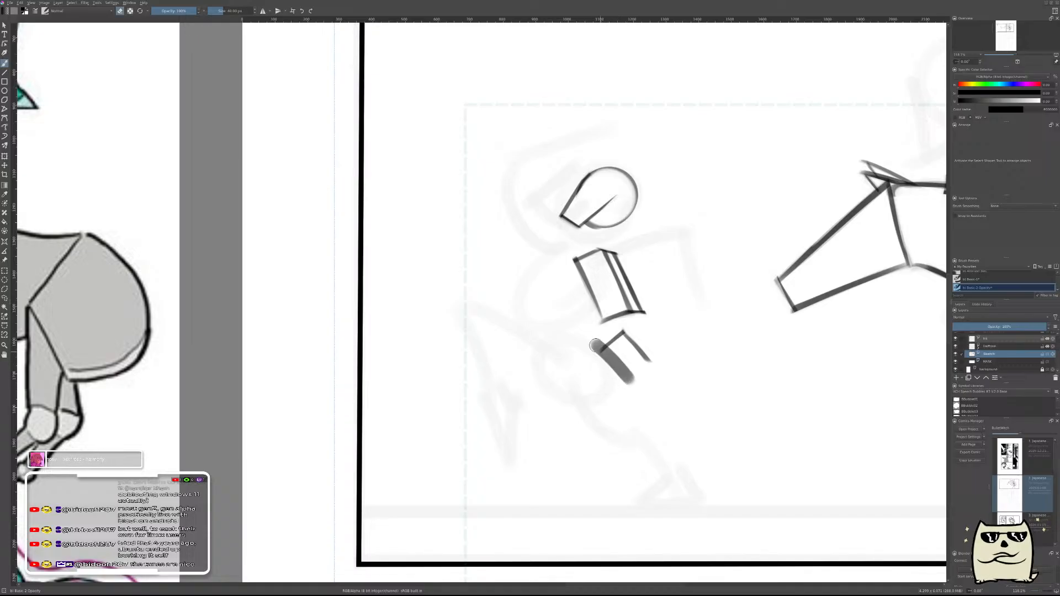
pyautogui.hotkey('ctrl', 'z')
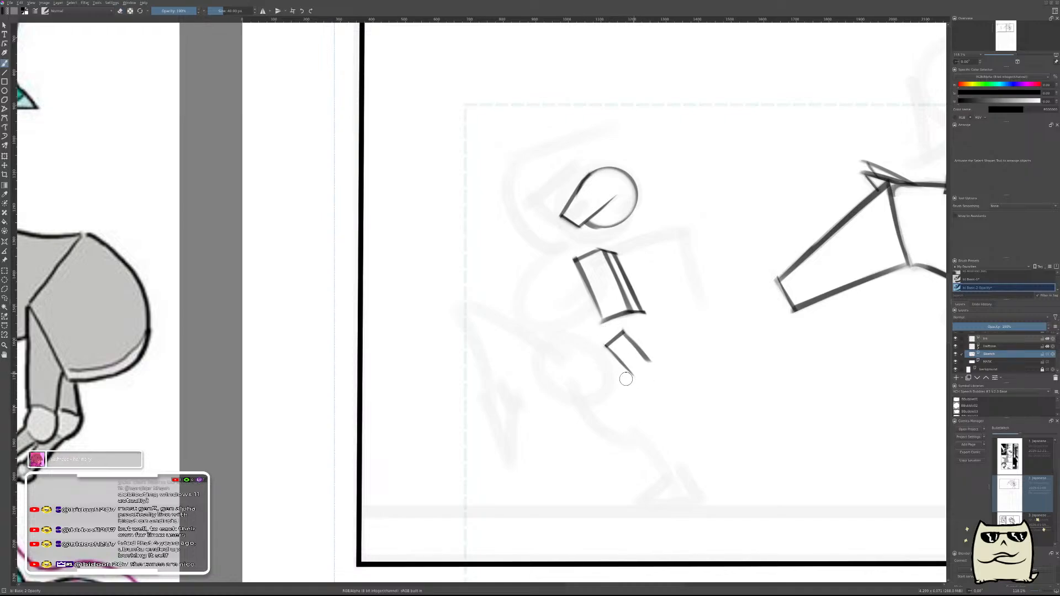
# - Close the pelvis block's top plane with a parallel fourth edge and trim the overhanging ends with the eraser
pyautogui.moveTo(624, 377); pyautogui.dragTo(658, 350)
pyautogui.hotkey('ctrl', 'z')
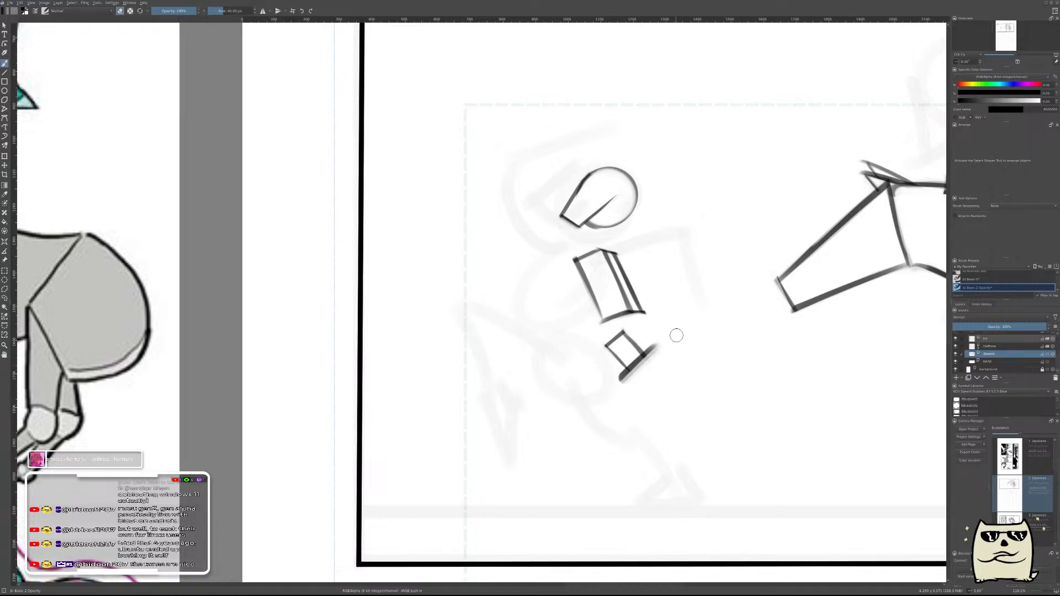
pyautogui.moveTo(656, 346); pyautogui.dragTo(620, 380)
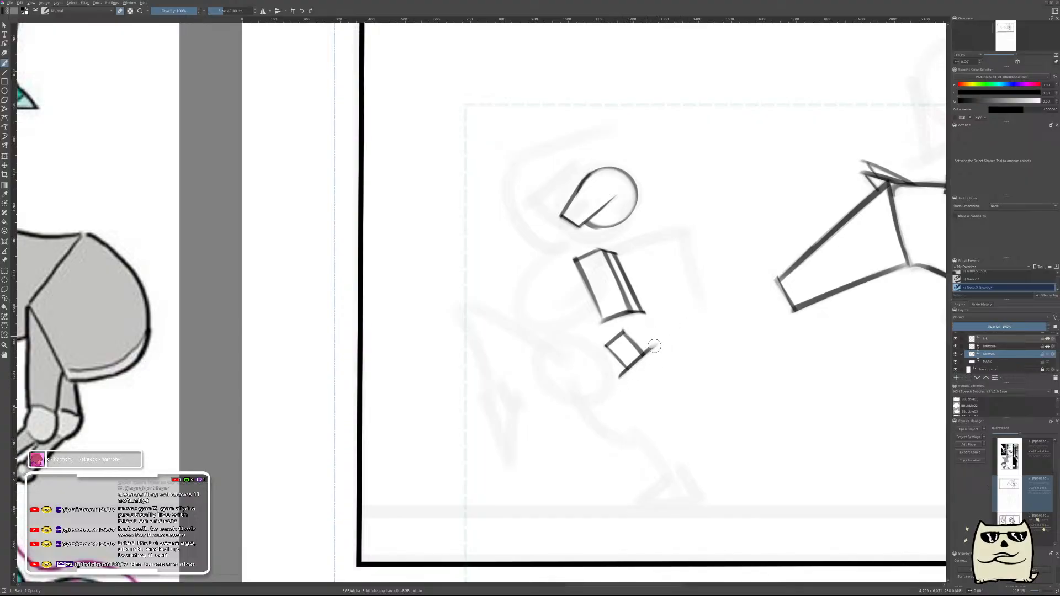
pyautogui.hotkey('ctrl', 'z')
pyautogui.moveTo(645, 353); pyautogui.dragTo(624, 371)
# - Draw a second line just below the pelvis block's long front edge to start its side thickness
pyautogui.press('e')
pyautogui.moveTo(599, 359)
pyautogui.mouseDown()
pyautogui.moveTo(621, 390)
pyautogui.moveTo(626, 383)
pyautogui.mouseUp()
pyautogui.moveTo(600, 343); pyautogui.dragTo(591, 360)
pyautogui.hotkey('ctrl', 'z')
pyautogui.hotkey('ctrl', 'z')
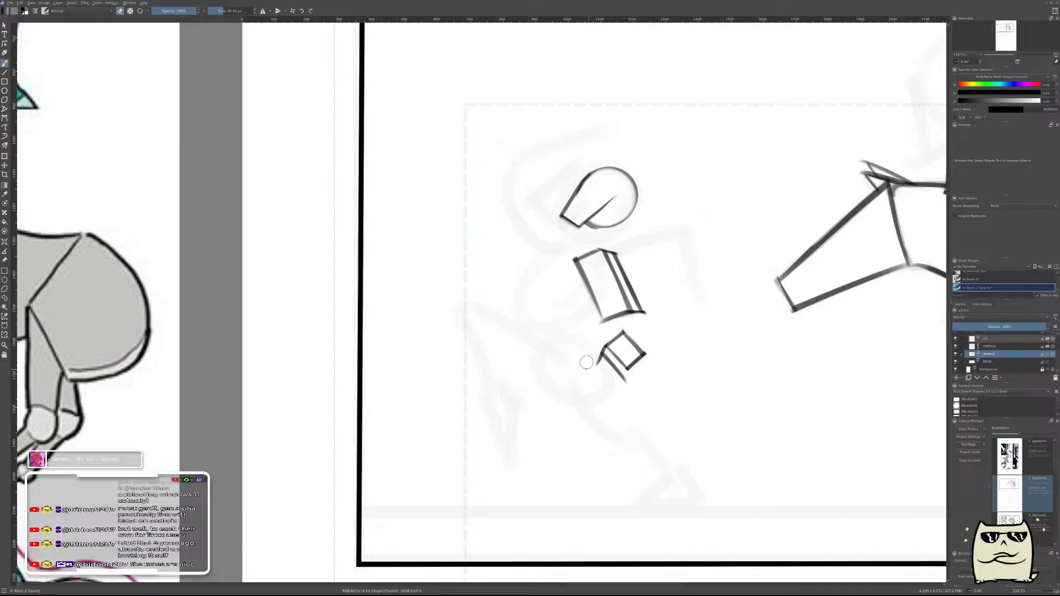
# - Join the two parallel pelvis lines with a short corner edge and erase the excess around it
pyautogui.press('e')
pyautogui.press('e')
pyautogui.moveTo(603, 338); pyautogui.dragTo(588, 374)
pyautogui.hotkey('ctrl', 'z')
pyautogui.moveTo(604, 338); pyautogui.dragTo(586, 379)
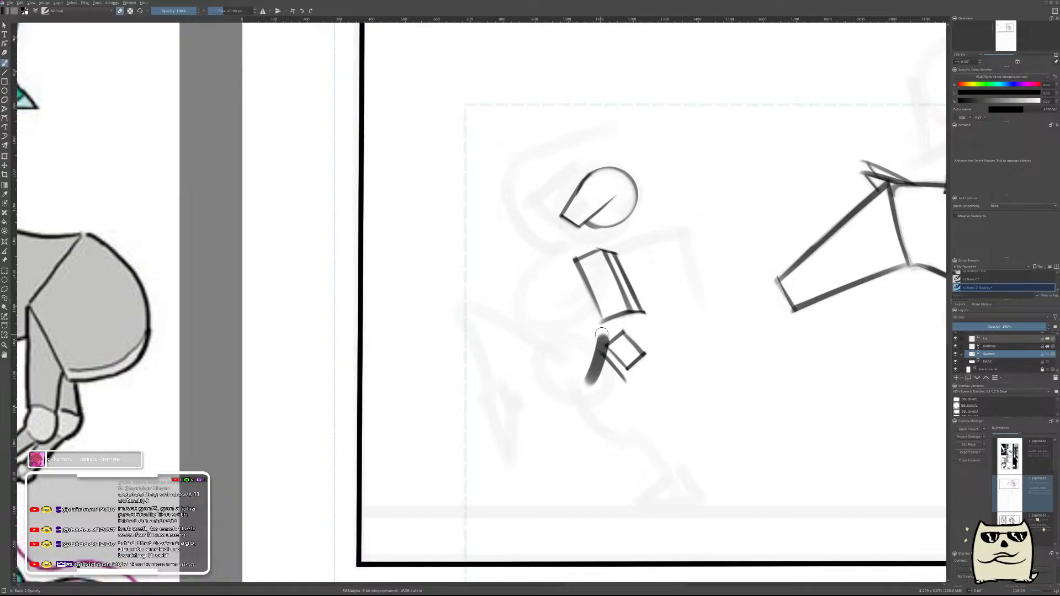
pyautogui.moveTo(601, 333); pyautogui.dragTo(595, 353)
pyautogui.moveTo(594, 347); pyautogui.dragTo(588, 386)
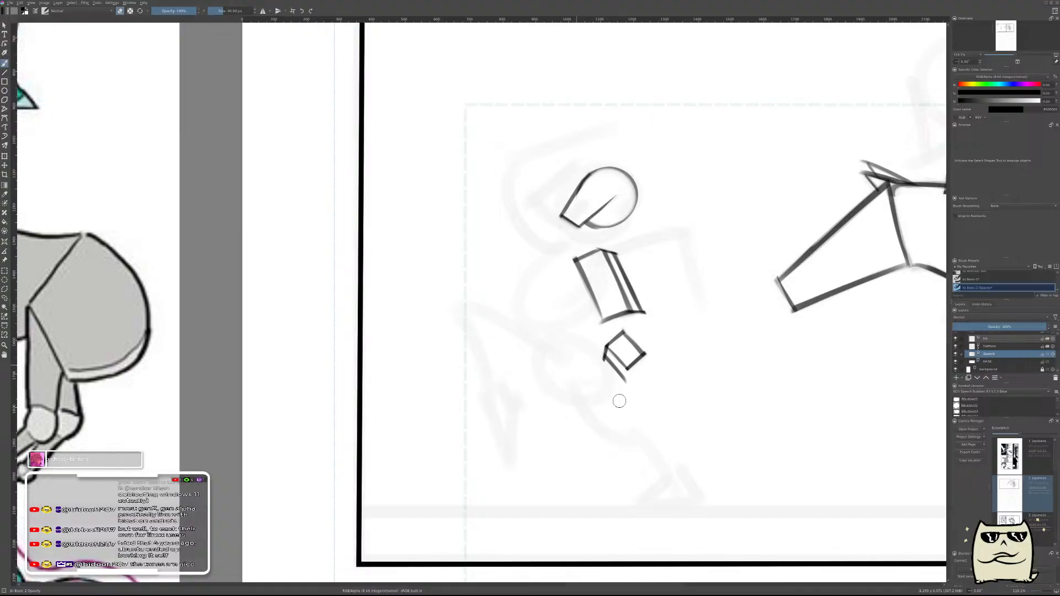
# - Draw the pelvis block's near corner edge and far side edge downward, thinning the strokes with the eraser
pyautogui.press('e')
pyautogui.moveTo(628, 394); pyautogui.dragTo(638, 360)
pyautogui.press('e')
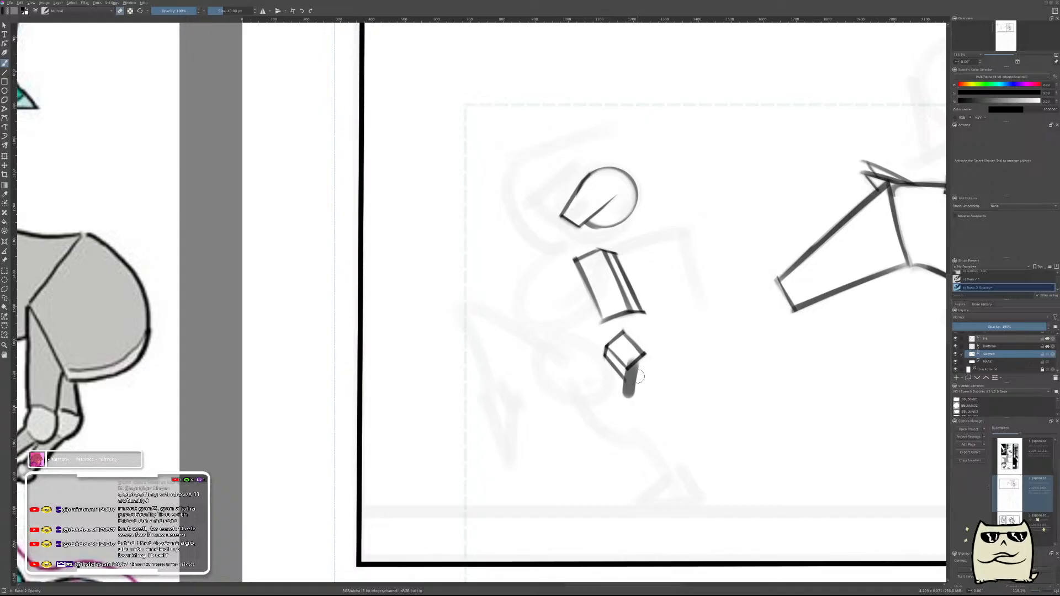
pyautogui.moveTo(640, 365)
pyautogui.mouseDown()
pyautogui.moveTo(631, 400)
pyautogui.moveTo(620, 387)
pyautogui.mouseUp()
pyautogui.press('e')
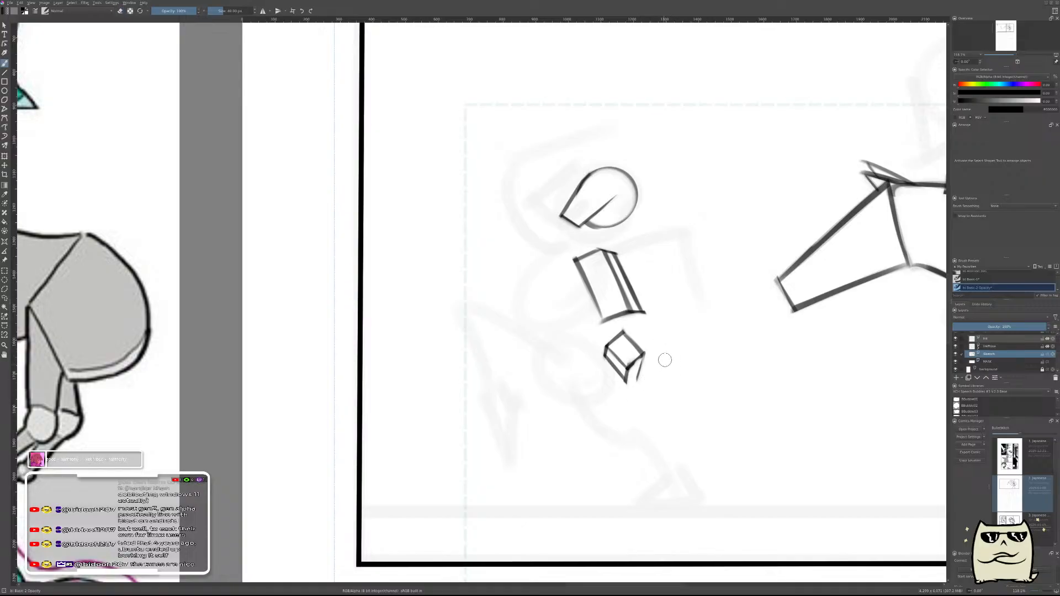
# - Close the bottom of the pelvis block's end plane and check the block against the whole figure
pyautogui.press('e')
pyautogui.moveTo(616, 395)
pyautogui.mouseDown()
pyautogui.moveTo(659, 366)
pyautogui.moveTo(607, 409)
pyautogui.moveTo(679, 357)
pyautogui.moveTo(618, 396)
pyautogui.moveTo(663, 365)
pyautogui.moveTo(653, 353)
pyautogui.moveTo(639, 412)
pyautogui.moveTo(622, 389)
pyautogui.mouseUp()
pyautogui.scroll(-3, 707, 340)
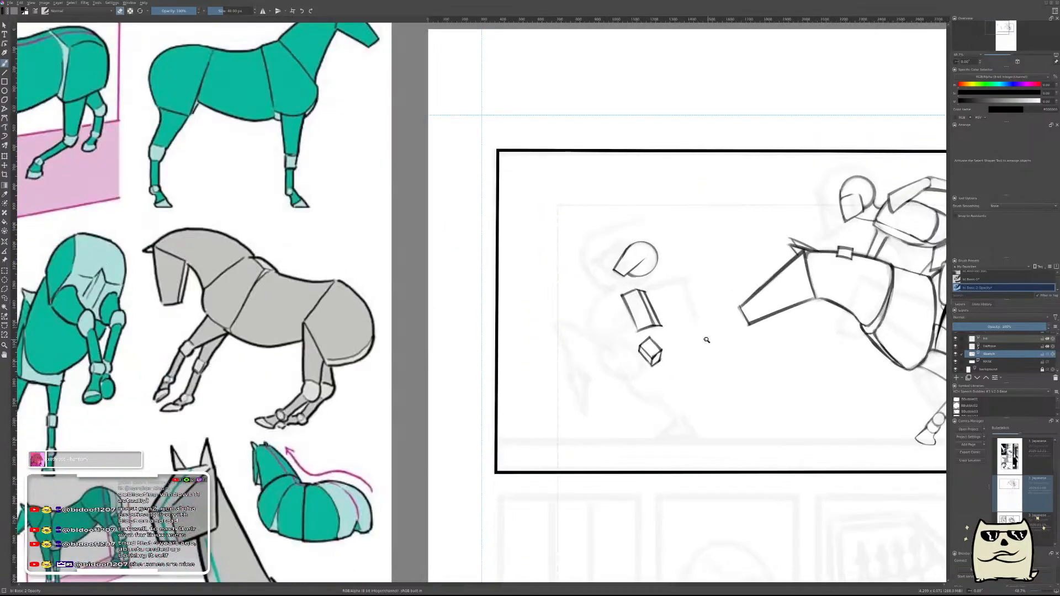
pyautogui.scroll(4, 707, 340)
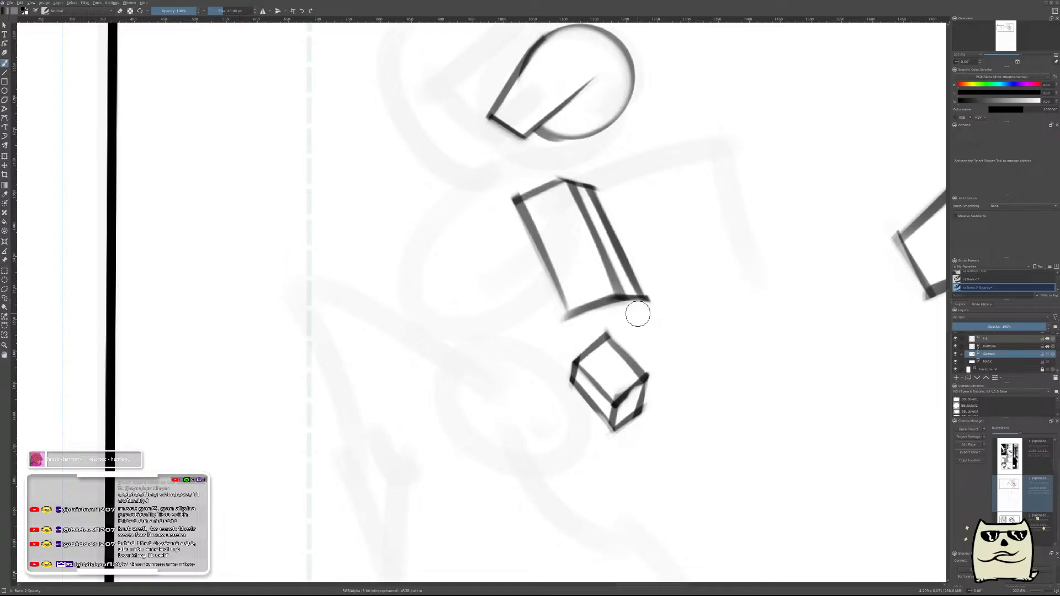
# - Add a new paint layer, mirror the view, and draw the first edge of an underside plane below the torso block
pyautogui.press('Insert')
pyautogui.press('m')
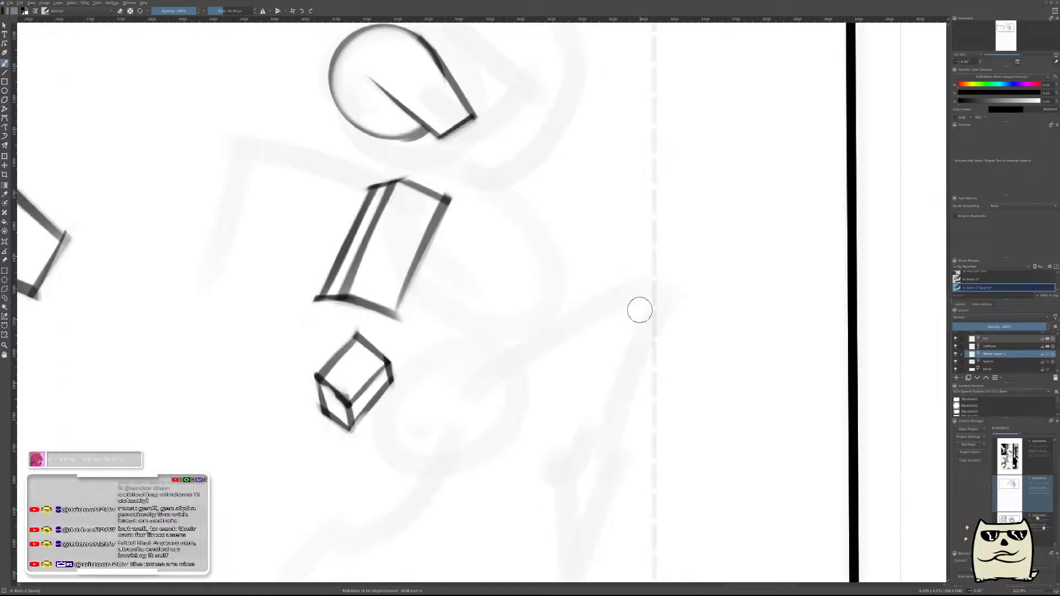
pyautogui.hscroll(-5, 639, 311)
pyautogui.moveTo(630, 307)
pyautogui.mouseDown()
pyautogui.moveTo(577, 305)
pyautogui.moveTo(694, 303)
pyautogui.mouseUp()
pyautogui.press('e')
pyautogui.moveTo(635, 319)
pyautogui.mouseDown()
pyautogui.moveTo(549, 329)
pyautogui.moveTo(630, 315)
pyautogui.moveTo(634, 301)
pyautogui.mouseUp()
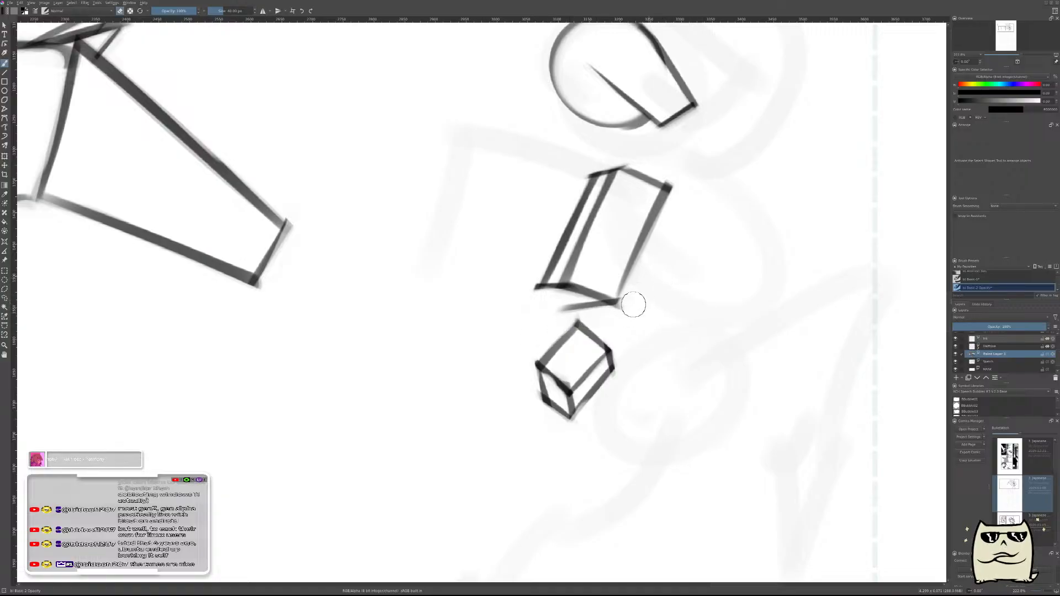
# - Draw the second edge of the torso's underside plane to meet the first in a point, redoing it once and cleaning it
pyautogui.press('e')
pyautogui.moveTo(518, 301)
pyautogui.mouseDown()
pyautogui.moveTo(571, 316)
pyautogui.moveTo(541, 317)
pyautogui.moveTo(569, 327)
pyautogui.mouseUp()
pyautogui.hotkey('ctrl', 'z')
pyautogui.press('e')
pyautogui.moveTo(514, 313)
pyautogui.mouseDown()
pyautogui.moveTo(585, 336)
pyautogui.moveTo(492, 304)
pyautogui.moveTo(573, 322)
pyautogui.mouseUp()
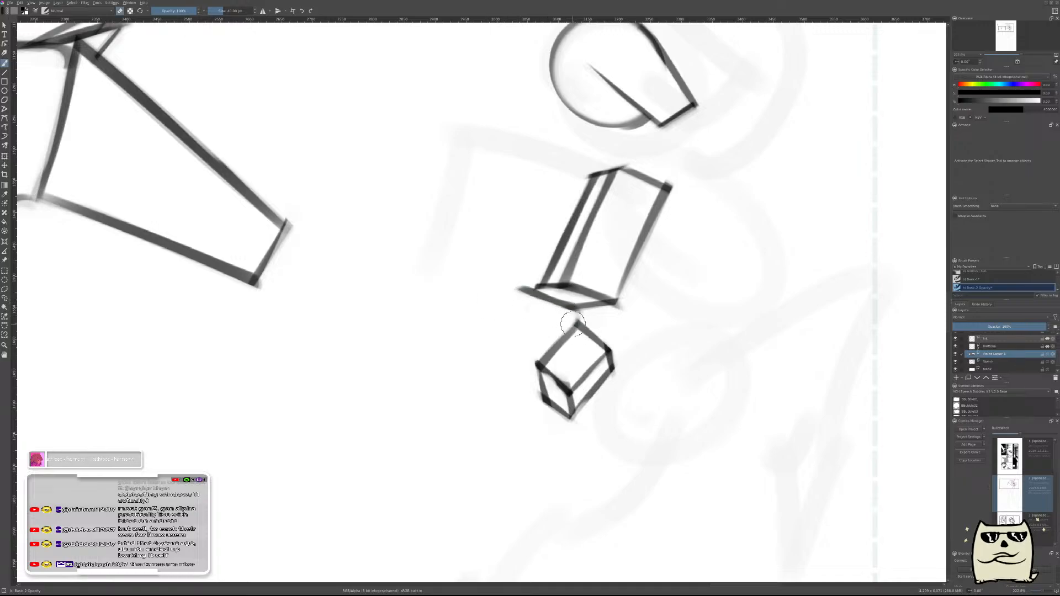
# - Shift the torso's underside edges slightly sideways and erase the ends that overhang the block's corners
pyautogui.press('t')
pyautogui.moveTo(745, 320); pyautogui.dragTo(754, 321)
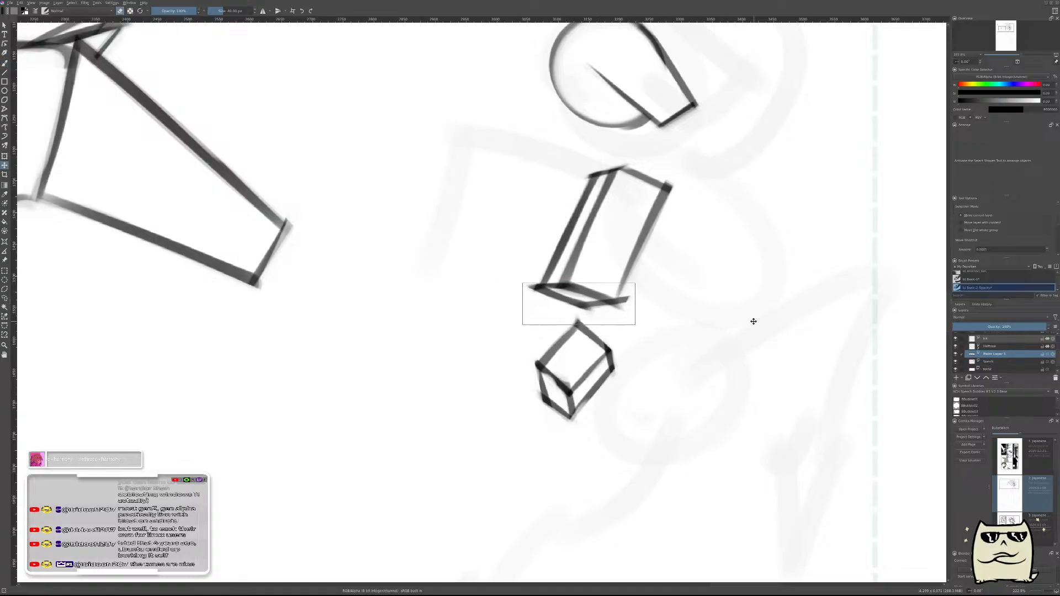
pyautogui.press('b')
pyautogui.moveTo(635, 280); pyautogui.dragTo(633, 300)
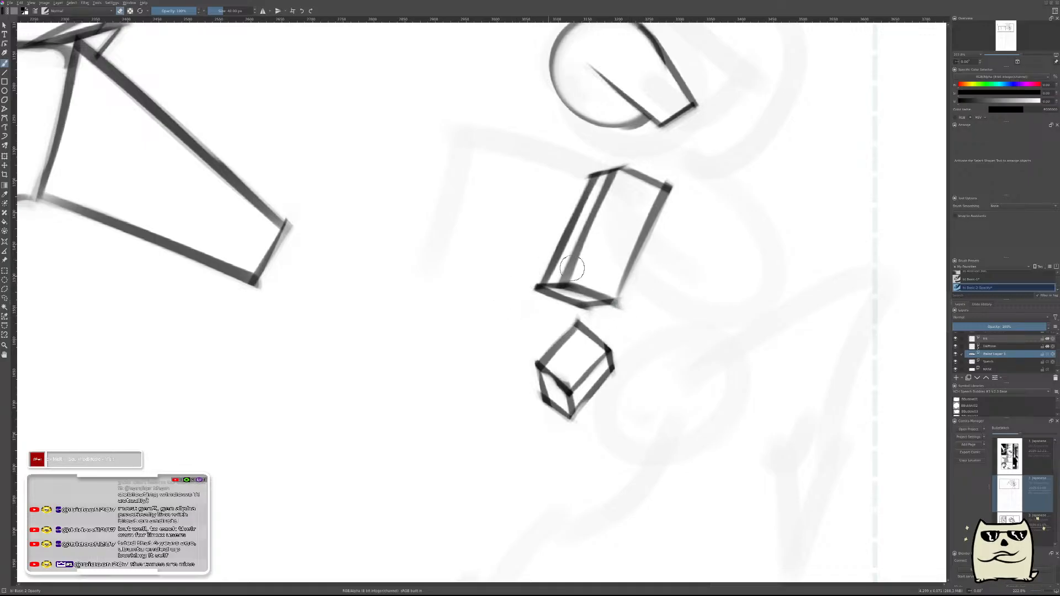
# - Unmirror the view, merge the underside lines into the sketch layer, and move the torso and pelvis blocks slightly up toward the head
pyautogui.scroll(-5, 706, 334)
pyautogui.press('m')
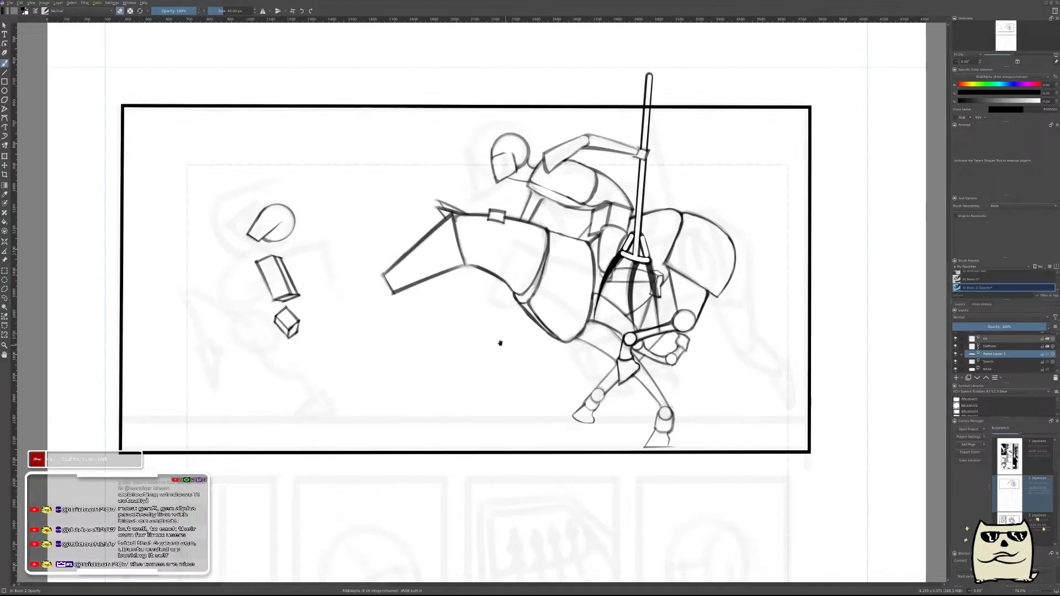
pyautogui.scroll(2, 499, 345)
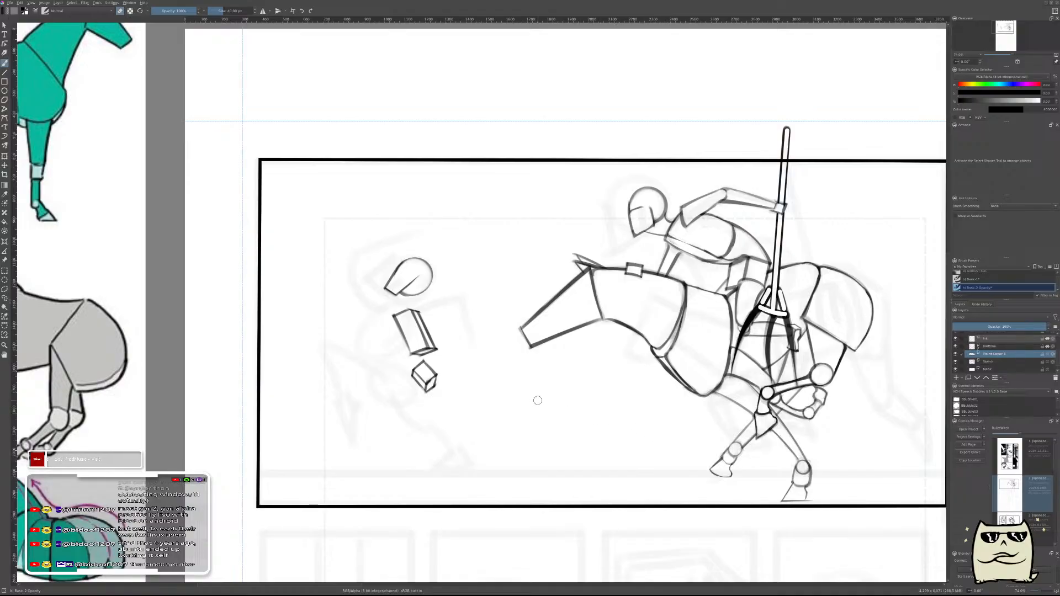
pyautogui.press('ctrl')
pyautogui.hotkey('ctrl', 'z')
pyautogui.moveTo(518, 363); pyautogui.dragTo(580, 367)
pyautogui.hotkey('ctrl', 'r')
pyautogui.moveTo(453, 387)
pyautogui.mouseDown()
pyautogui.moveTo(428, 328)
pyautogui.moveTo(454, 320)
pyautogui.moveTo(516, 331)
pyautogui.moveTo(531, 412)
pyautogui.moveTo(563, 449)
pyautogui.mouseUp()
pyautogui.hotkey('ctrl', 't')
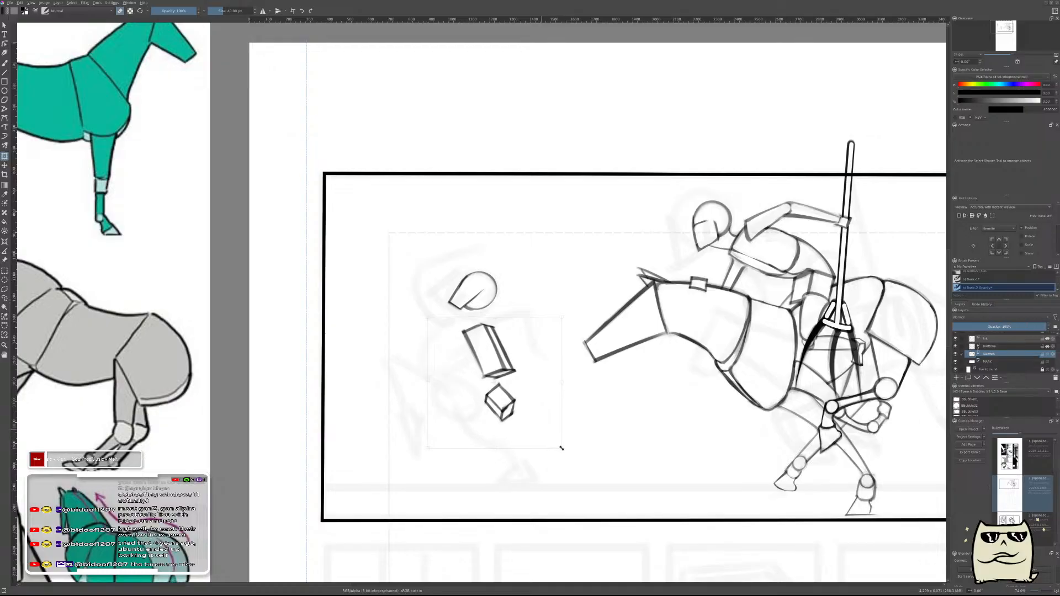
pyautogui.moveTo(521, 399); pyautogui.dragTo(519, 394)
pyautogui.press('Return')
pyautogui.hotkey('ctrl', 'shift', 'a')
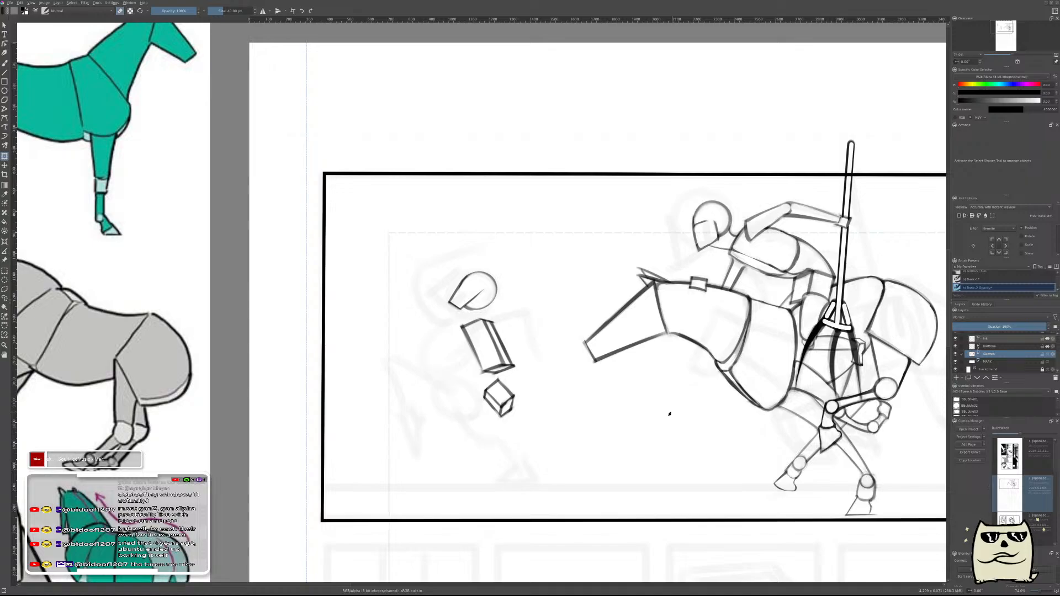
pyautogui.press('b')
pyautogui.scroll(2, 482, 349)
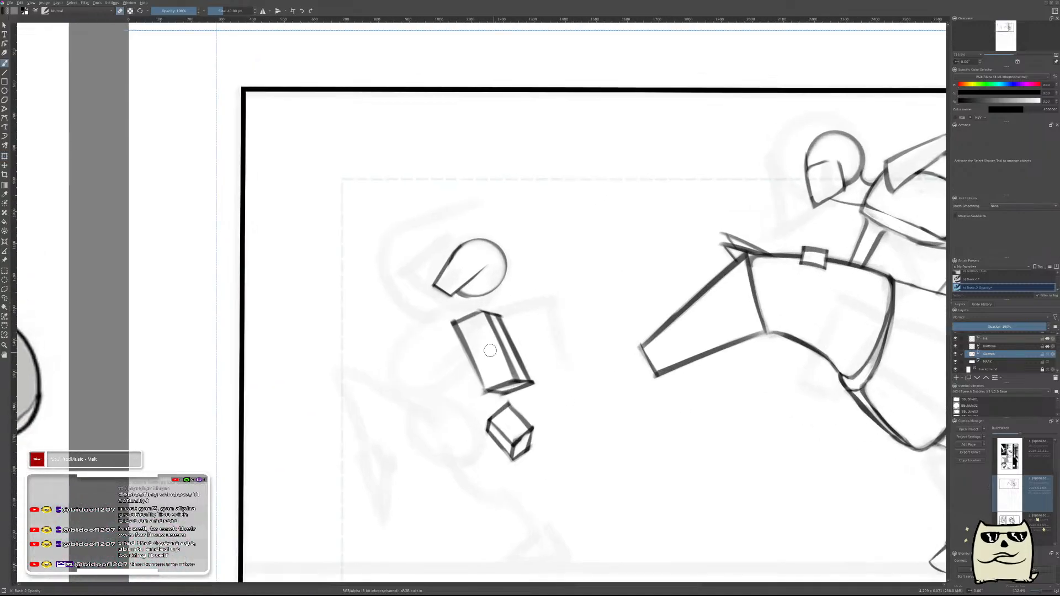
pyautogui.moveTo(478, 338); pyautogui.dragTo(492, 359)
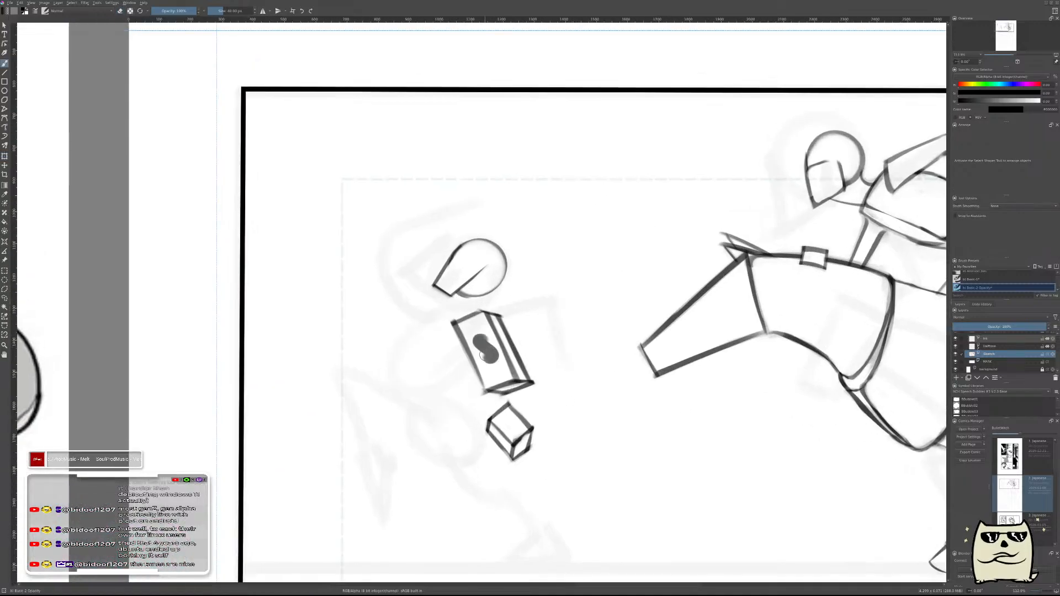
pyautogui.moveTo(503, 423); pyautogui.dragTo(514, 431)
pyautogui.hotkey('ctrl', 'z')
pyautogui.hotkey('ctrl', 'z')
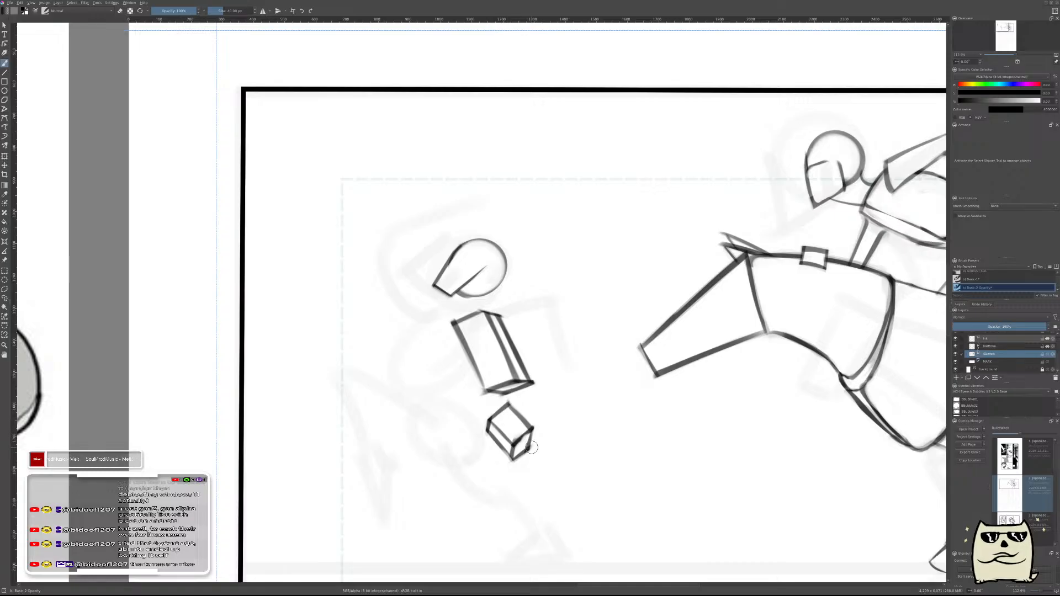
# - Add a new paint layer above the sketch and undo the trial strokes made on the pelvis block
pyautogui.moveTo(549, 438)
pyautogui.mouseDown()
pyautogui.moveTo(575, 355)
pyautogui.moveTo(517, 406)
pyautogui.moveTo(568, 414)
pyautogui.mouseUp()
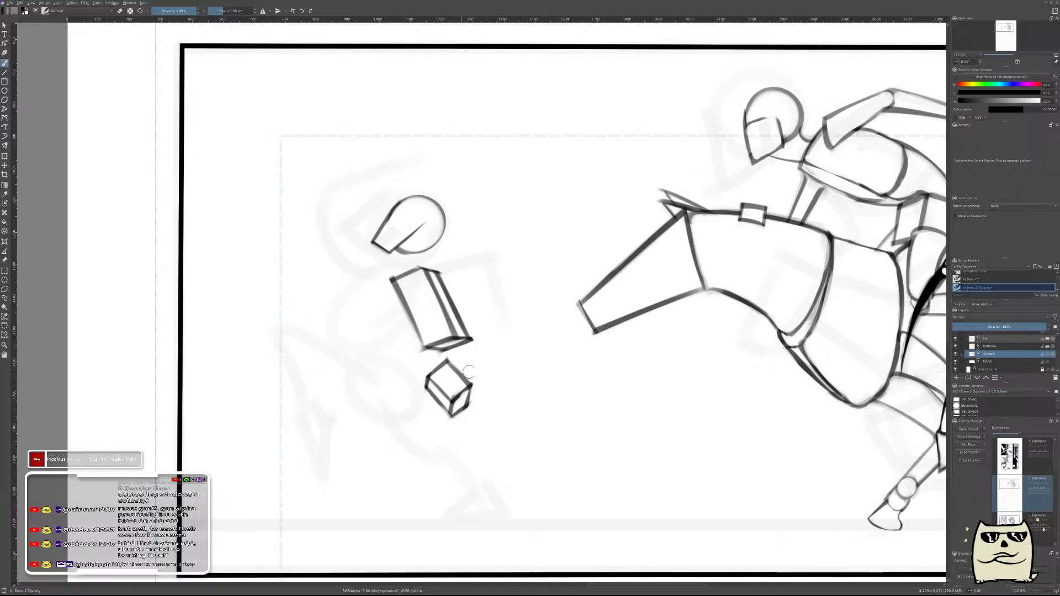
pyautogui.press('Insert')
pyautogui.moveTo(439, 402)
pyautogui.mouseDown()
pyautogui.moveTo(476, 381)
pyautogui.moveTo(448, 399)
pyautogui.moveTo(458, 390)
pyautogui.moveTo(453, 400)
pyautogui.moveTo(463, 398)
pyautogui.mouseUp()
pyautogui.hotkey('ctrl', 'z')
pyautogui.hotkey('ctrl', 'z')
pyautogui.press('e')
pyautogui.hotkey('ctrl', 'z')
pyautogui.scroll(3, 458, 402)
# - Try an oval hip socket on the pelvis block's end plane with curved lines extending from it as a thigh
pyautogui.moveTo(492, 367); pyautogui.dragTo(450, 396)
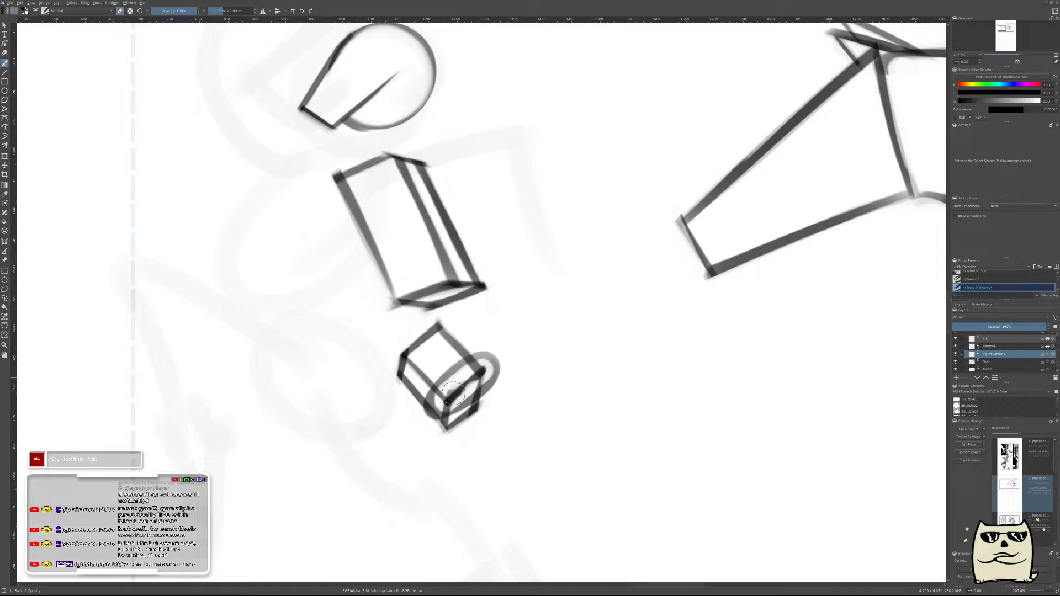
pyautogui.scroll(-6, 530, 374)
pyautogui.scroll(5, 539, 372)
pyautogui.moveTo(466, 389); pyautogui.dragTo(511, 425)
pyautogui.hotkey('ctrl', 'z')
pyautogui.moveTo(464, 390); pyautogui.dragTo(510, 422)
pyautogui.moveTo(471, 382); pyautogui.dragTo(513, 412)
pyautogui.moveTo(479, 375)
pyautogui.mouseDown()
pyautogui.moveTo(496, 372)
pyautogui.moveTo(543, 399)
pyautogui.mouseUp()
# - Try a thick upper contour for the thigh and thin it with the eraser
pyautogui.press('e')
pyautogui.hotkey('ctrl', 'z')
pyautogui.moveTo(495, 351); pyautogui.dragTo(545, 403)
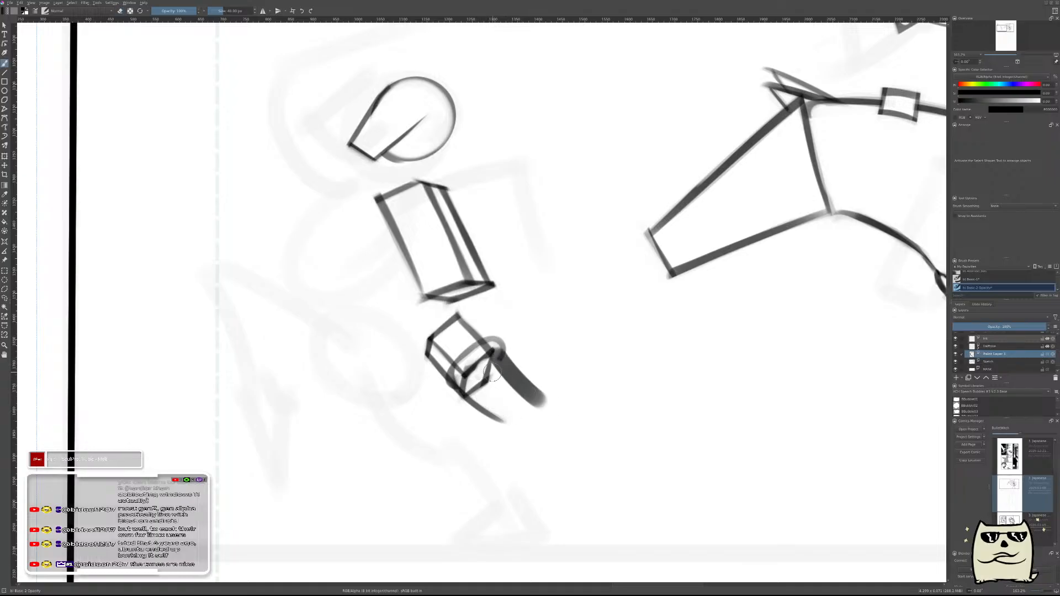
pyautogui.moveTo(492, 361); pyautogui.dragTo(525, 395)
pyautogui.moveTo(496, 361)
pyautogui.mouseDown()
pyautogui.moveTo(534, 401)
pyautogui.moveTo(486, 377)
pyautogui.moveTo(537, 408)
pyautogui.moveTo(511, 388)
pyautogui.mouseUp()
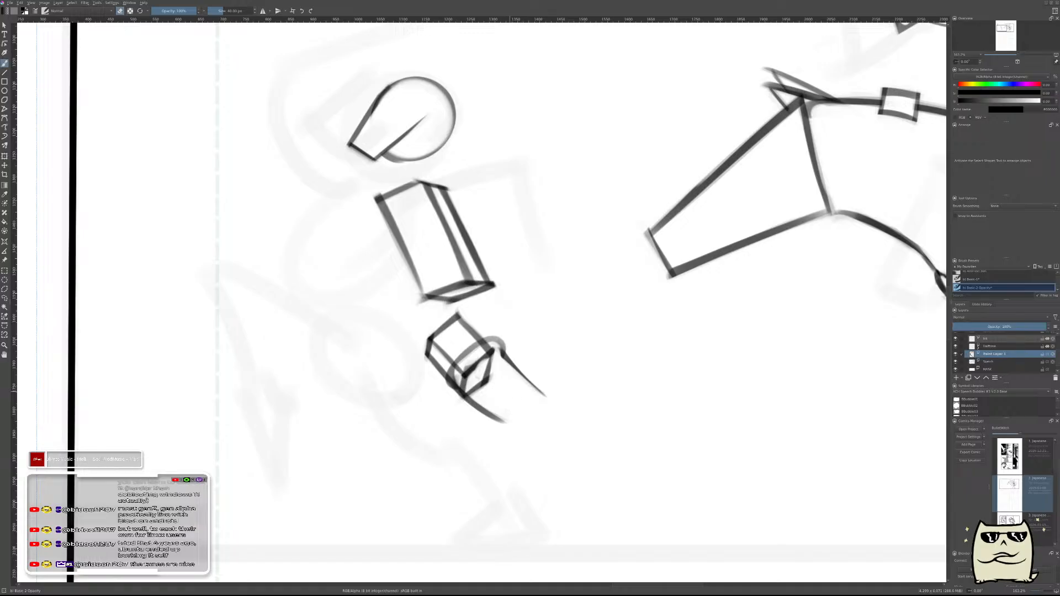
pyautogui.moveTo(503, 381); pyautogui.dragTo(569, 431)
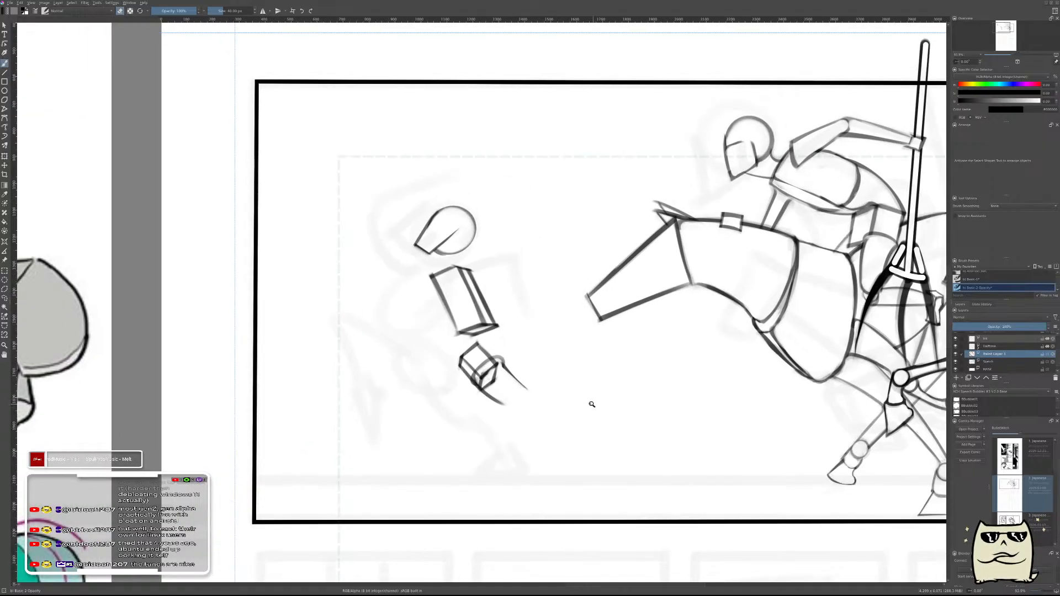
# - Try rotating the thigh sketch upward around the hip, and discard it
pyautogui.hotkey('ctrl', 't')
pyautogui.moveTo(530, 355); pyautogui.dragTo(520, 394)
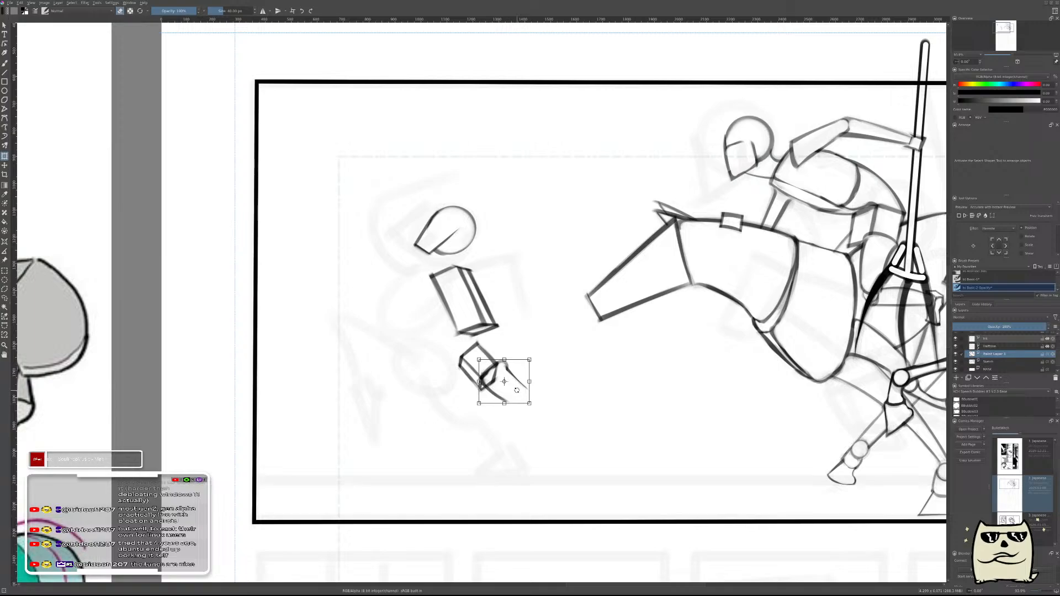
pyautogui.press('Return')
pyautogui.moveTo(589, 403); pyautogui.dragTo(590, 365)
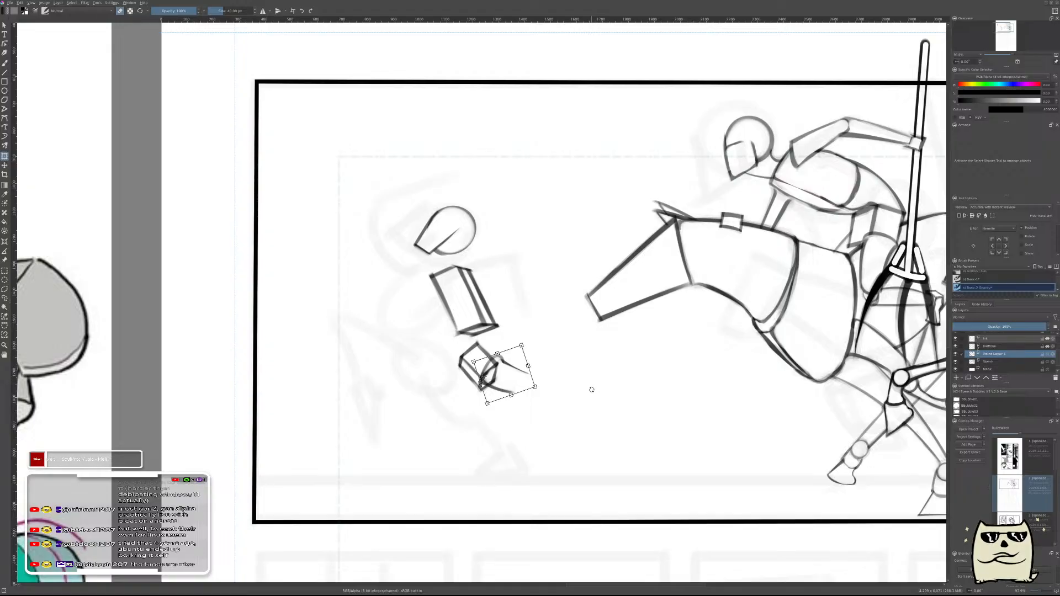
pyautogui.press('Escape')
pyautogui.press('b')
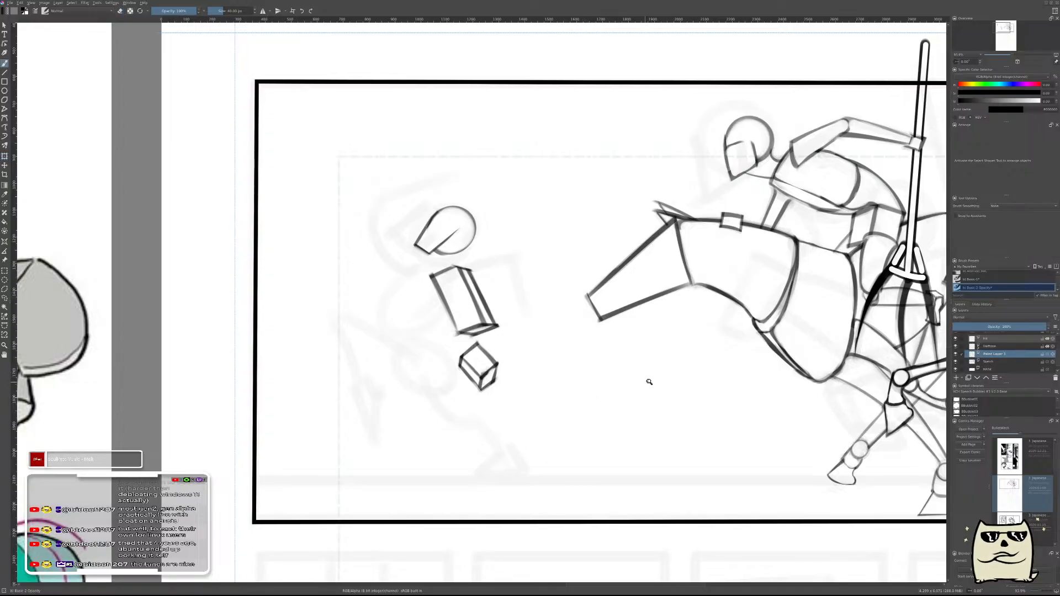
# - Draw a tilted four-sided box with thick strokes in the empty space below the horse's head
pyautogui.scroll(3, 641, 379)
pyautogui.moveTo(588, 382)
pyautogui.mouseDown()
pyautogui.moveTo(660, 349)
pyautogui.moveTo(665, 397)
pyautogui.mouseUp()
pyautogui.hotkey('ctrl', 'z')
pyautogui.moveTo(654, 358); pyautogui.dragTo(683, 414)
pyautogui.moveTo(587, 383)
pyautogui.mouseDown()
pyautogui.moveTo(617, 437)
pyautogui.moveTo(684, 407)
pyautogui.moveTo(697, 535)
pyautogui.mouseUp()
# - Undo the long line below the thick box and draw a short upward arrow pointing at the box's lower corner
pyautogui.scroll(-3, 714, 429)
pyautogui.scroll(4, 714, 433)
pyautogui.hotkey('ctrl', 'z')
pyautogui.moveTo(679, 392); pyautogui.dragTo(697, 544)
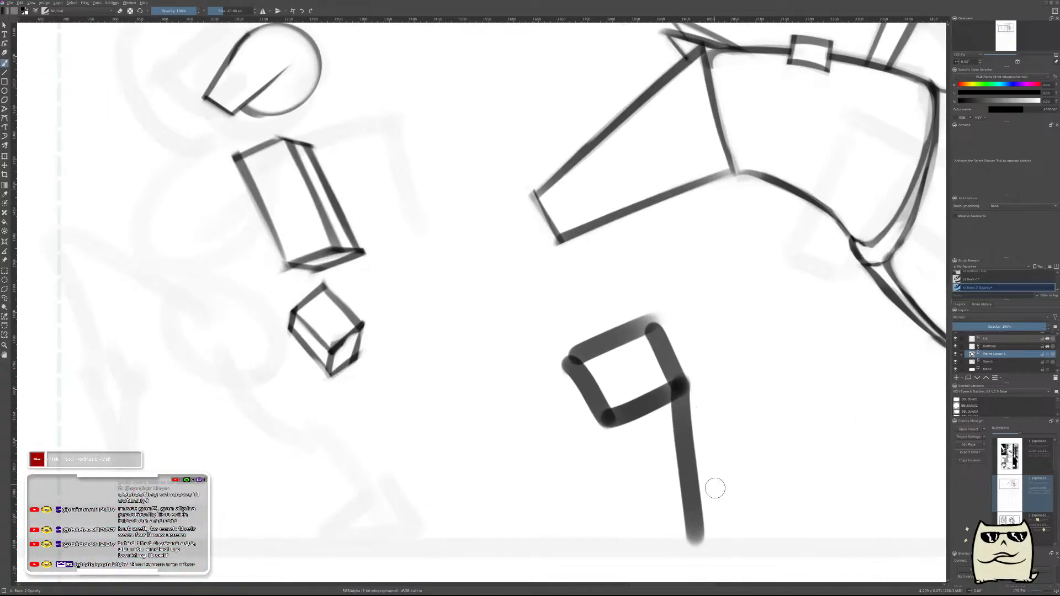
pyautogui.hotkey('ctrl', 'z')
pyautogui.moveTo(681, 414)
pyautogui.mouseDown()
pyautogui.moveTo(679, 447)
pyautogui.moveTo(676, 413)
pyautogui.moveTo(660, 461)
pyautogui.moveTo(683, 416)
pyautogui.moveTo(712, 486)
pyautogui.mouseUp()
pyautogui.scroll(-3, 715, 464)
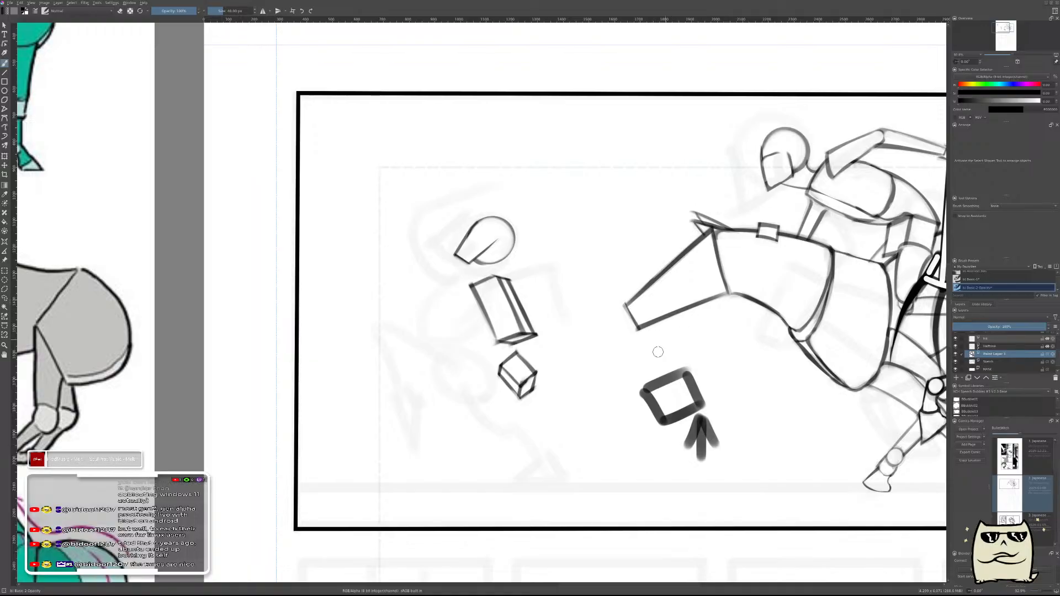
pyautogui.scroll(2, 684, 336)
pyautogui.moveTo(696, 263)
pyautogui.mouseDown()
pyautogui.moveTo(674, 365)
pyautogui.moveTo(623, 265)
pyautogui.moveTo(616, 369)
pyautogui.moveTo(690, 360)
pyautogui.mouseUp()
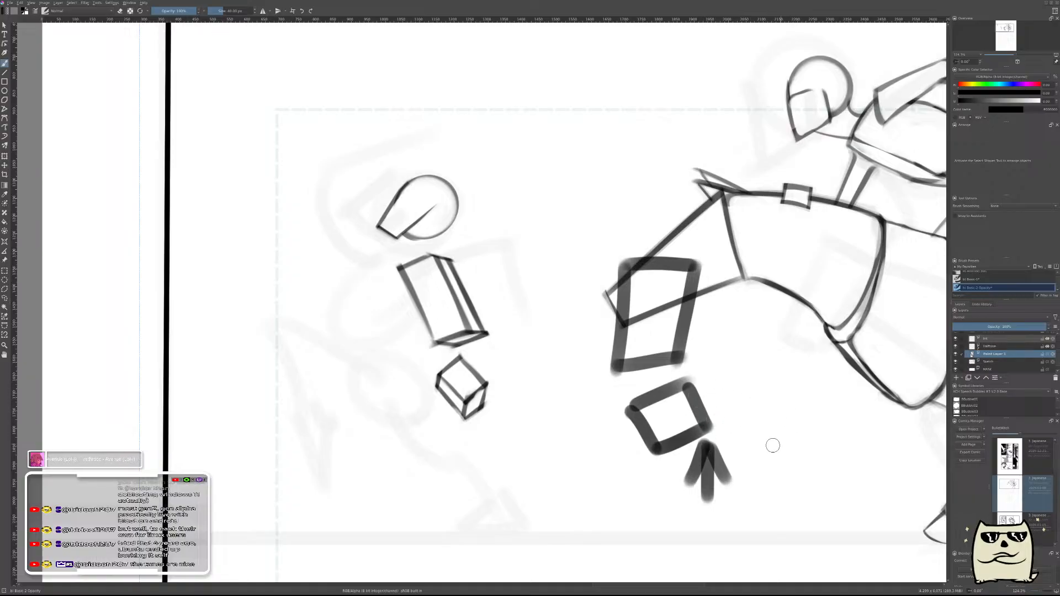
pyautogui.moveTo(733, 419); pyautogui.dragTo(732, 337)
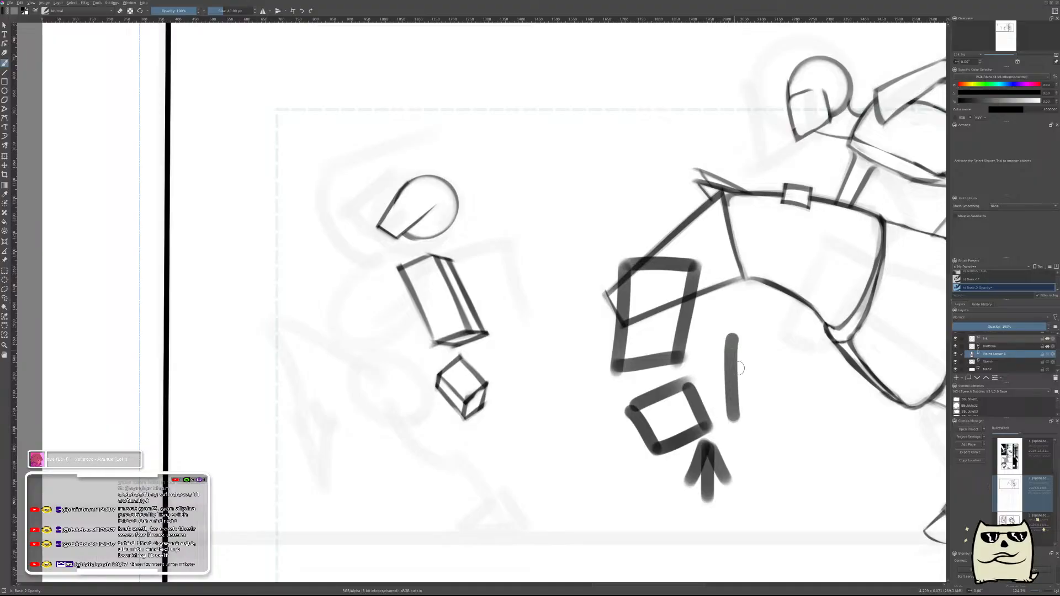
pyautogui.hotkey('ctrl', 'z')
pyautogui.hotkey('ctrl', 'z')
pyautogui.moveTo(718, 401)
pyautogui.mouseDown()
pyautogui.moveTo(737, 343)
pyautogui.moveTo(784, 489)
pyautogui.moveTo(771, 440)
pyautogui.mouseUp()
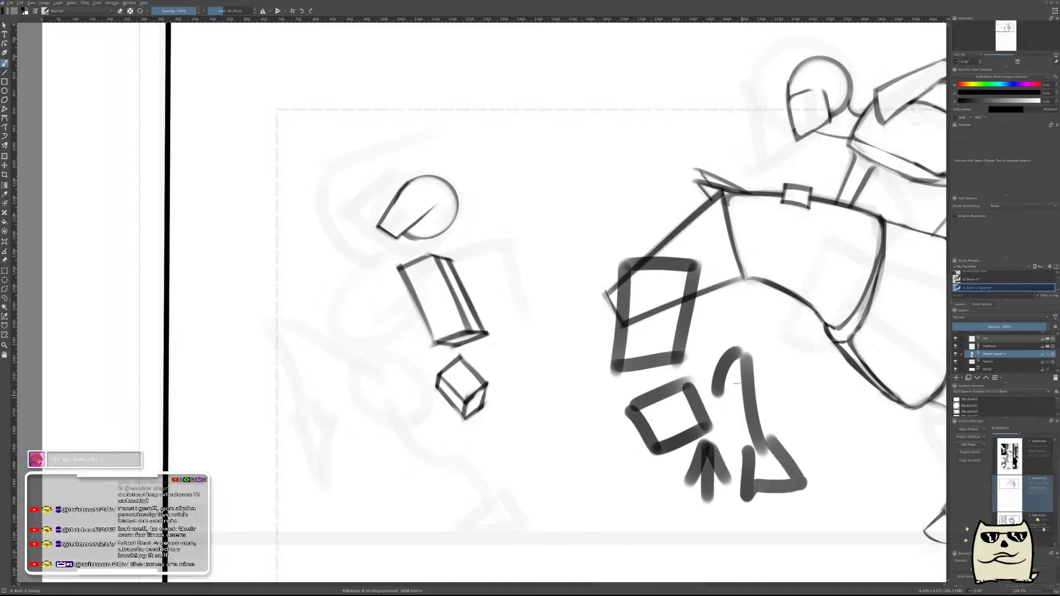
pyautogui.moveTo(625, 422)
pyautogui.mouseDown()
pyautogui.moveTo(626, 496)
pyautogui.moveTo(606, 512)
pyautogui.moveTo(633, 467)
pyautogui.moveTo(621, 515)
pyautogui.moveTo(587, 547)
pyautogui.mouseUp()
pyautogui.hotkey('ctrl', 'z')
pyautogui.hotkey('ctrl', 'z')
pyautogui.moveTo(605, 502)
pyautogui.mouseDown()
pyautogui.moveTo(624, 516)
pyautogui.moveTo(596, 480)
pyautogui.moveTo(579, 522)
pyautogui.moveTo(602, 503)
pyautogui.mouseUp()
pyautogui.scroll(-5, 703, 412)
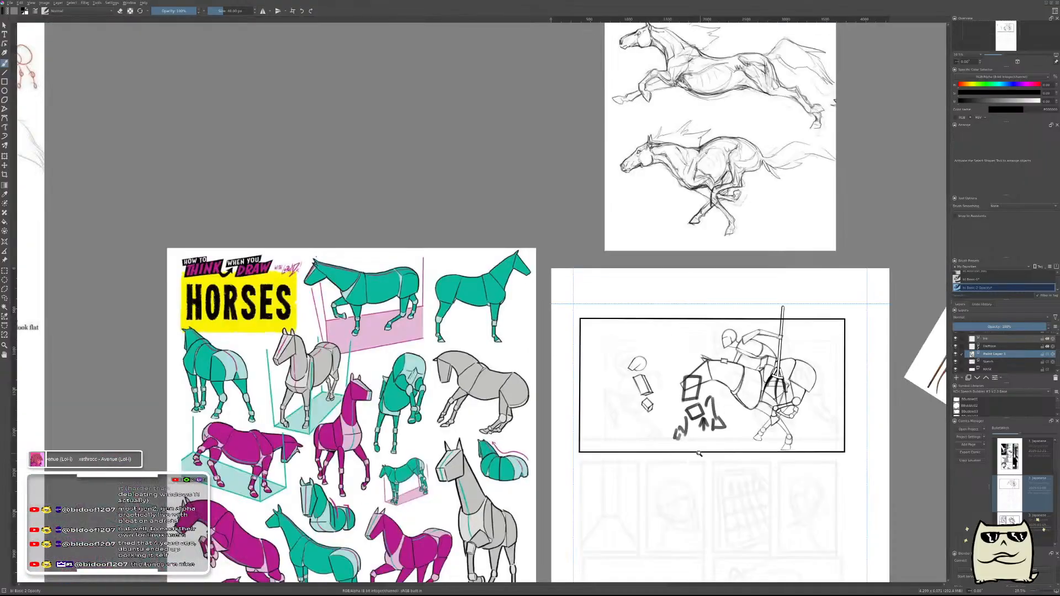
pyautogui.scroll(2, 700, 431)
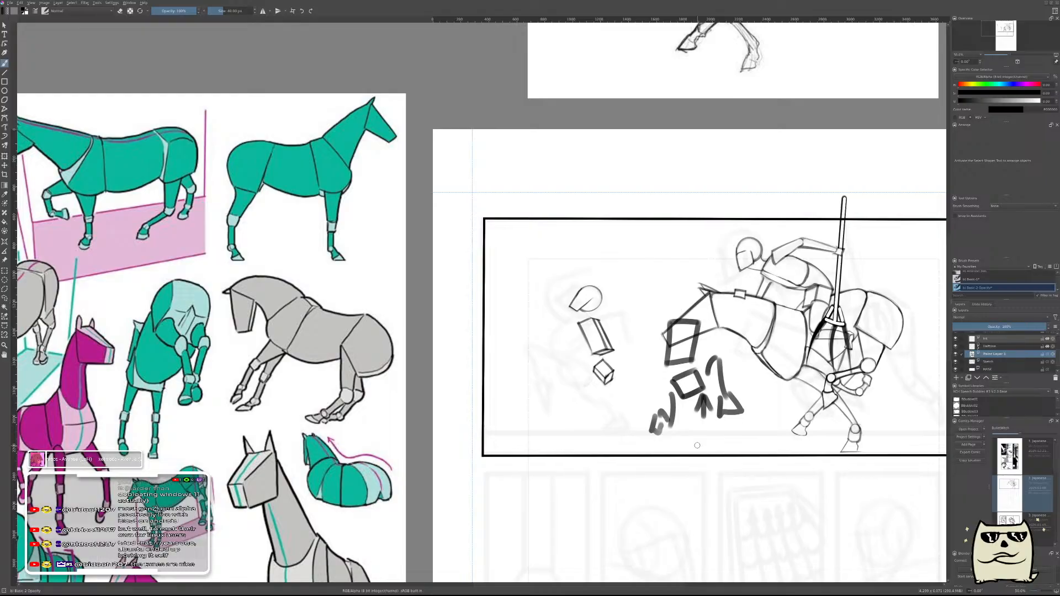
# - Clear the thick rough shapes around the horse's head from the current layer and save the drawing
pyautogui.press('Delete')
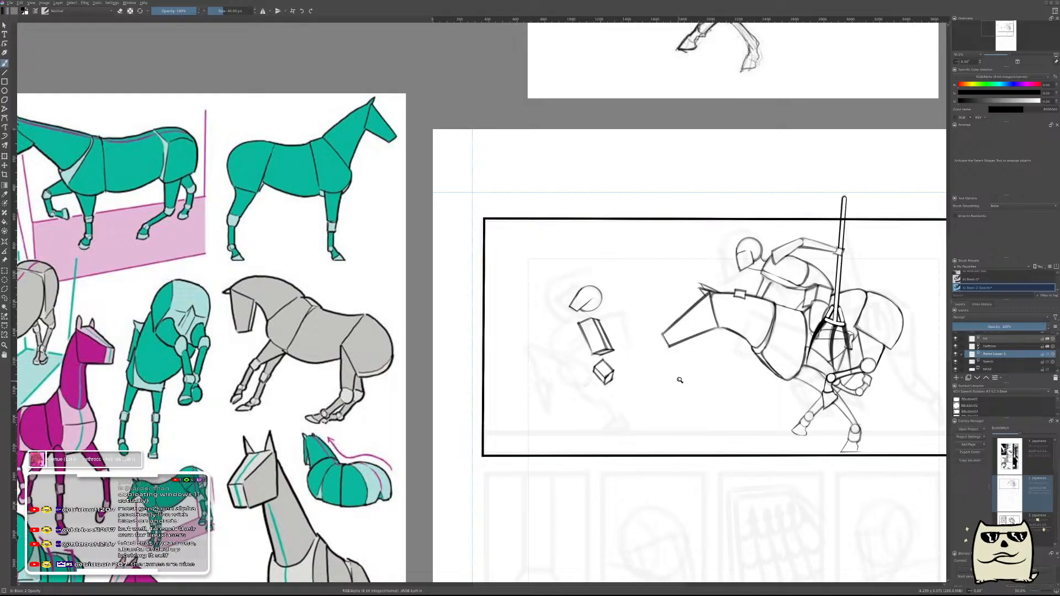
pyautogui.scroll(3, 670, 381)
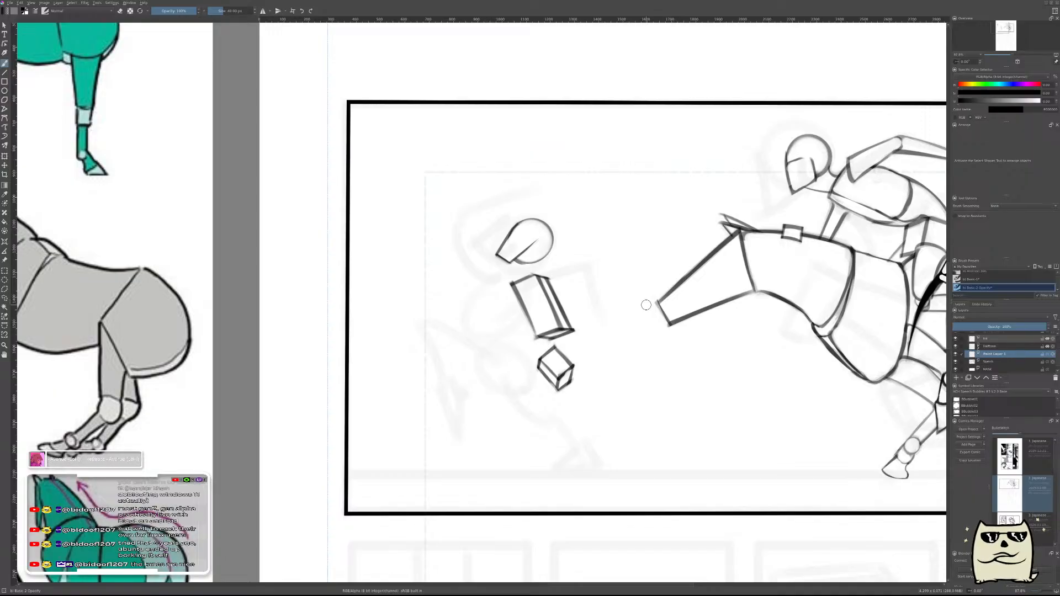
pyautogui.moveTo(697, 364)
pyautogui.mouseDown()
pyautogui.moveTo(504, 355)
pyautogui.moveTo(705, 338)
pyautogui.mouseUp()
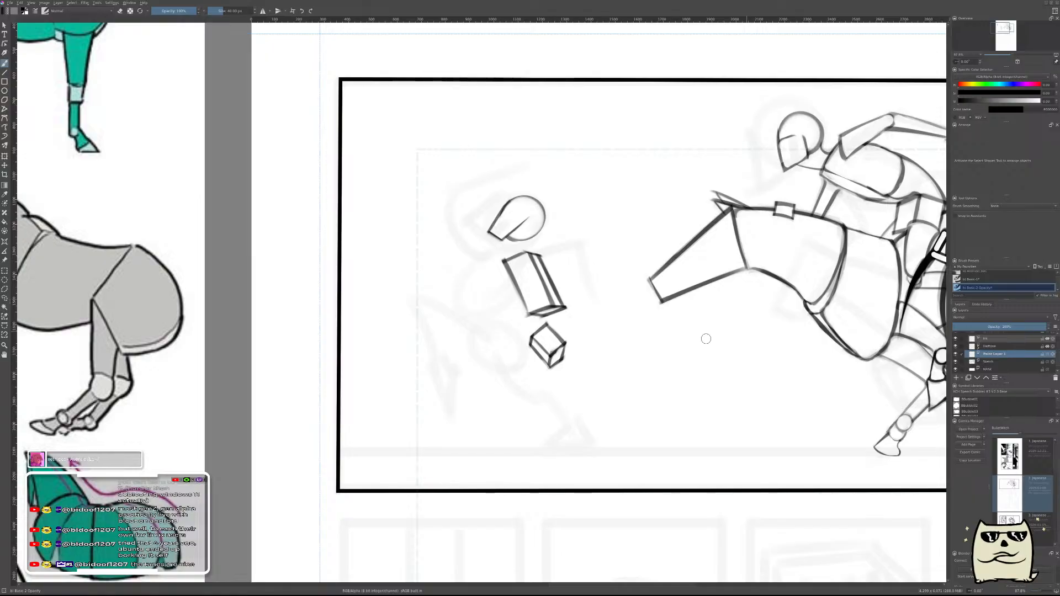
pyautogui.hotkey('ctrl', 's')
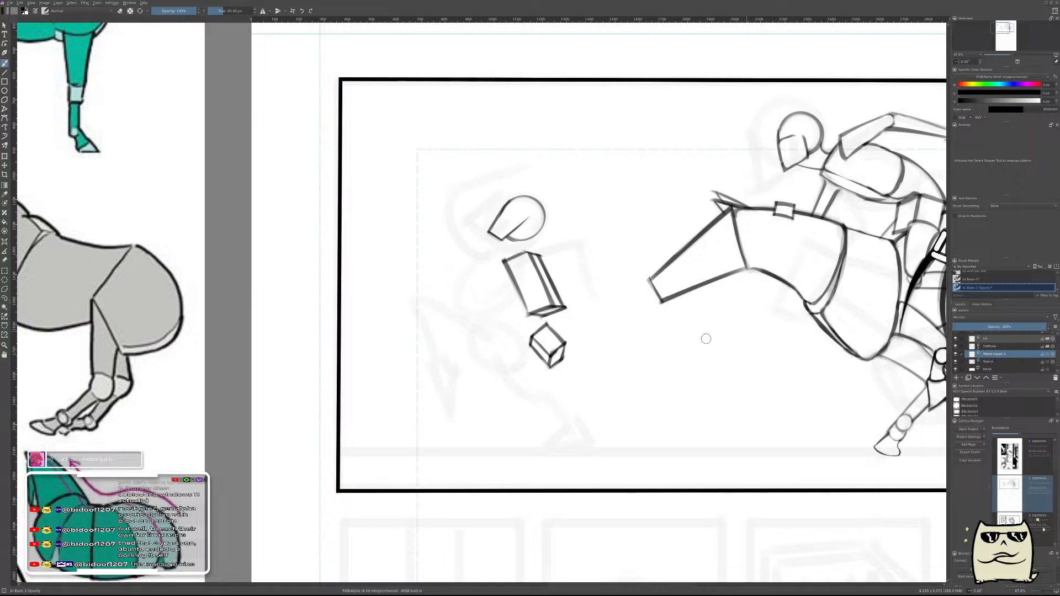
# - Merge the paint layer down and erase the torso and pelvis boxes below the standing figure's head with an enlarged eraser
pyautogui.scroll(2, 550, 349)
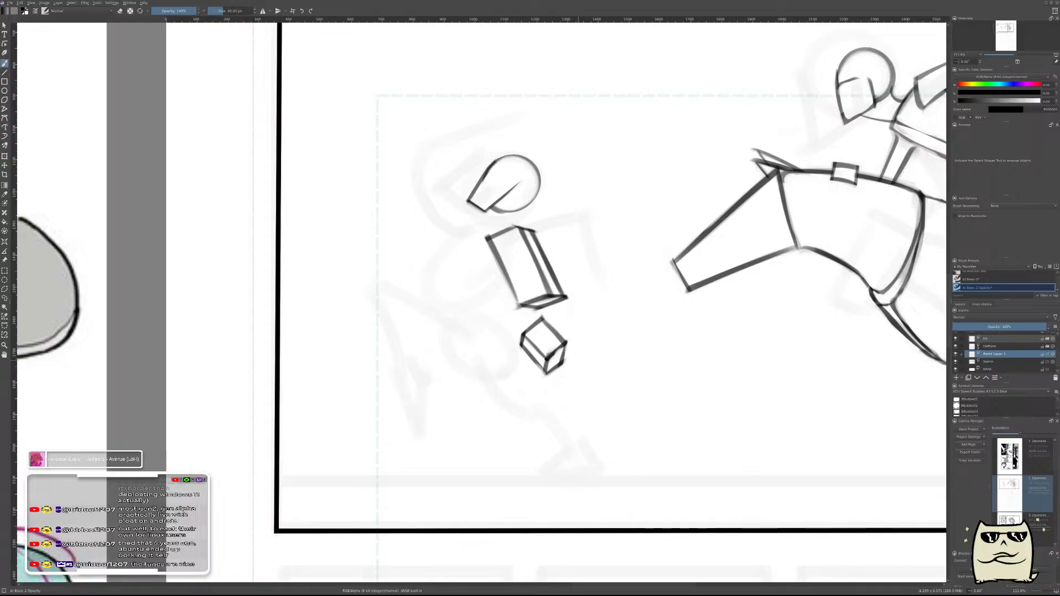
pyautogui.scroll(-2, 573, 368)
pyautogui.scroll(1, 573, 369)
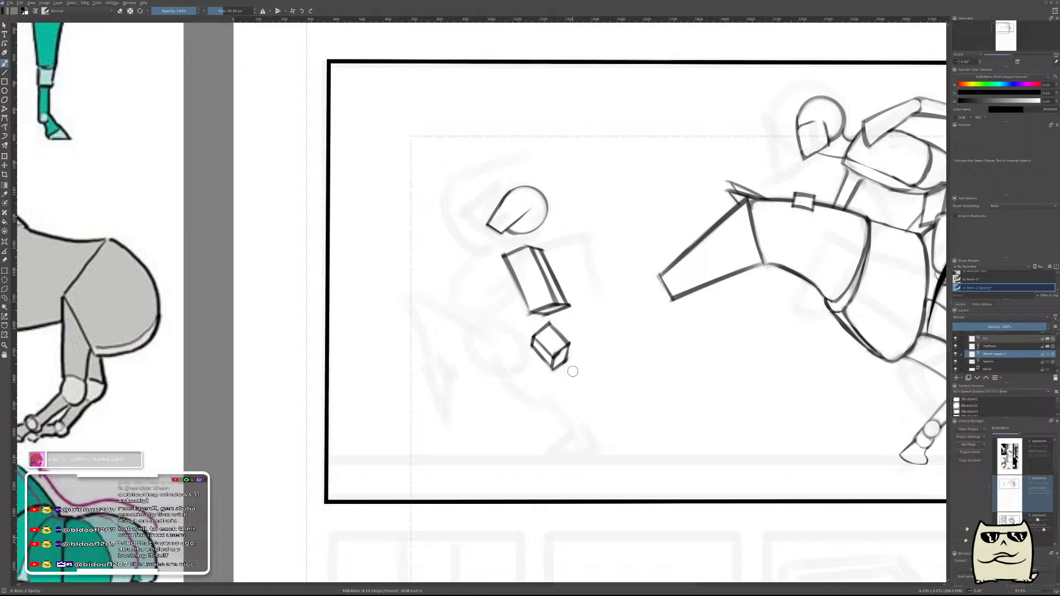
pyautogui.keyDown('shift'); pyautogui.moveTo(571, 412); pyautogui.dragTo(657, 379); pyautogui.keyUp('shift')
pyautogui.press('e')
pyautogui.hotkey('ctrl', 'e')
pyautogui.moveTo(543, 272)
pyautogui.mouseDown()
pyautogui.moveTo(497, 274)
pyautogui.moveTo(522, 268)
pyautogui.moveTo(564, 298)
pyautogui.moveTo(525, 348)
pyautogui.moveTo(576, 344)
pyautogui.moveTo(570, 287)
pyautogui.moveTo(543, 337)
pyautogui.moveTo(498, 366)
pyautogui.moveTo(489, 319)
pyautogui.moveTo(530, 289)
pyautogui.moveTo(504, 289)
pyautogui.moveTo(465, 322)
pyautogui.mouseUp()
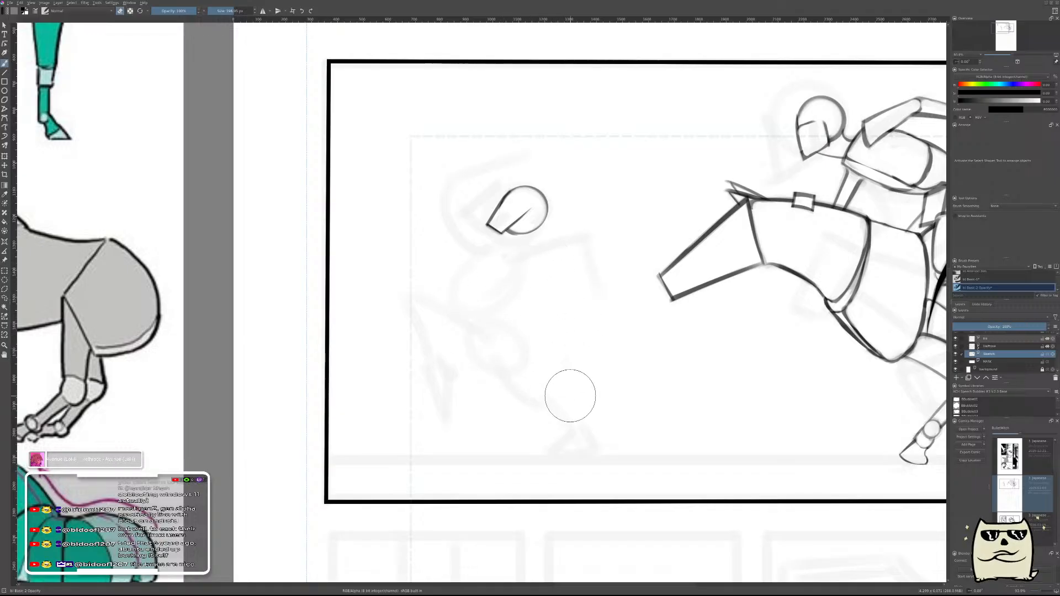
pyautogui.press('e')
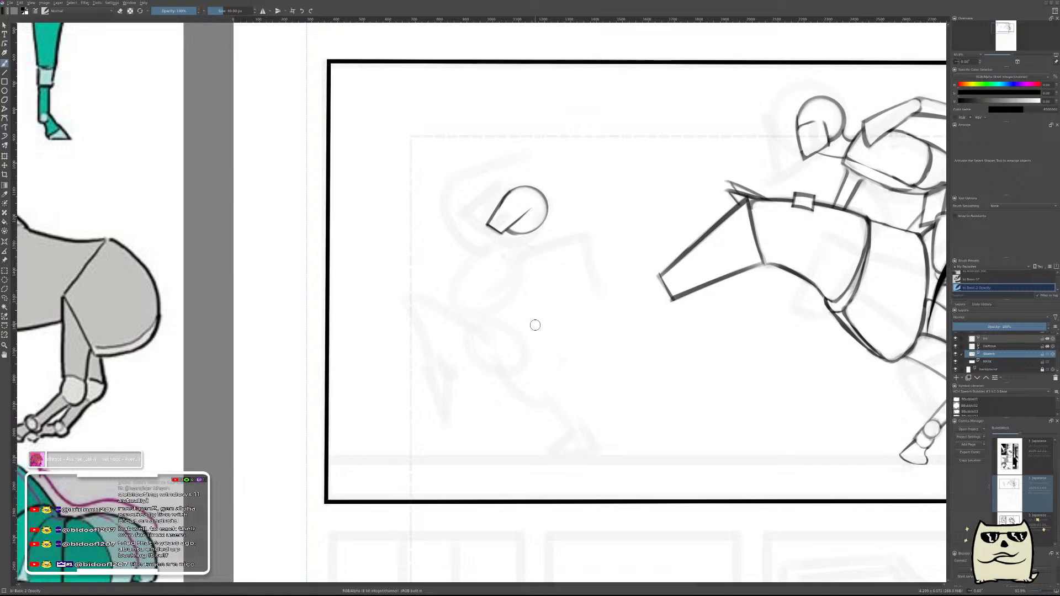
pyautogui.moveTo(500, 288)
pyautogui.mouseDown()
pyautogui.moveTo(522, 277)
pyautogui.moveTo(561, 294)
pyautogui.mouseUp()
pyautogui.moveTo(486, 228); pyautogui.dragTo(544, 271)
pyautogui.hotkey('ctrl', 'z')
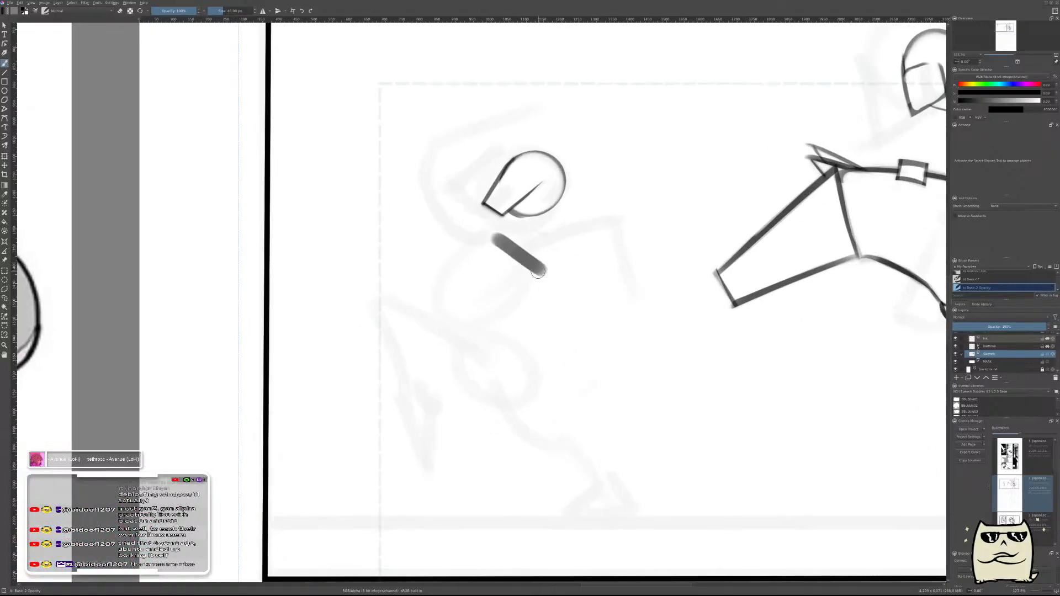
pyautogui.press('e')
pyautogui.moveTo(480, 240)
pyautogui.mouseDown()
pyautogui.moveTo(544, 281)
pyautogui.moveTo(539, 272)
pyautogui.mouseUp()
pyautogui.moveTo(479, 240); pyautogui.dragTo(538, 276)
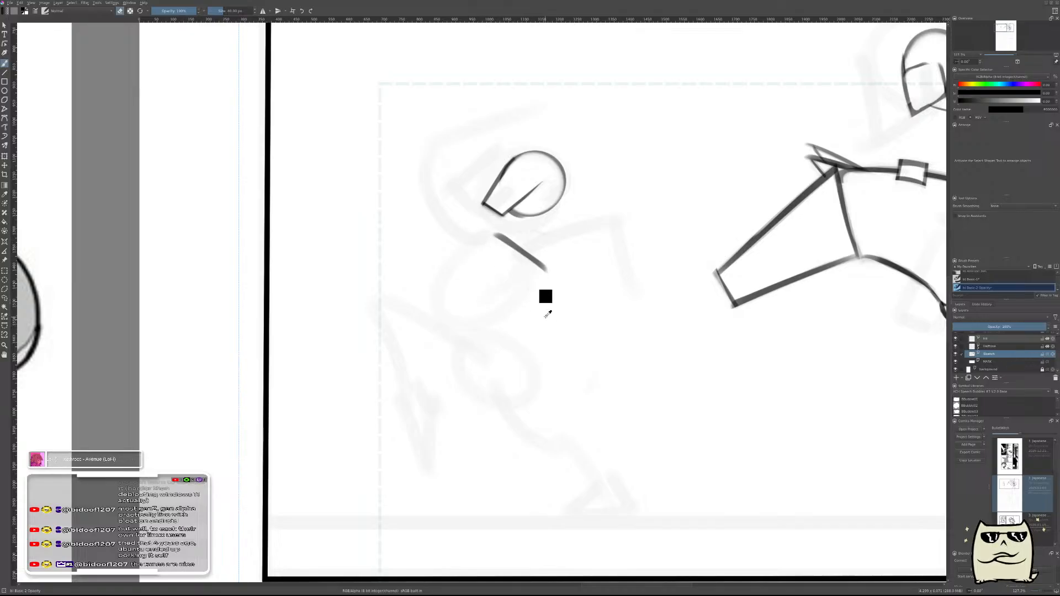
pyautogui.hotkey('ctrl', 'z')
pyautogui.hotkey('ctrl', 'z')
pyautogui.hotkey('ctrl', 'z')
pyautogui.hotkey('ctrl', 'z')
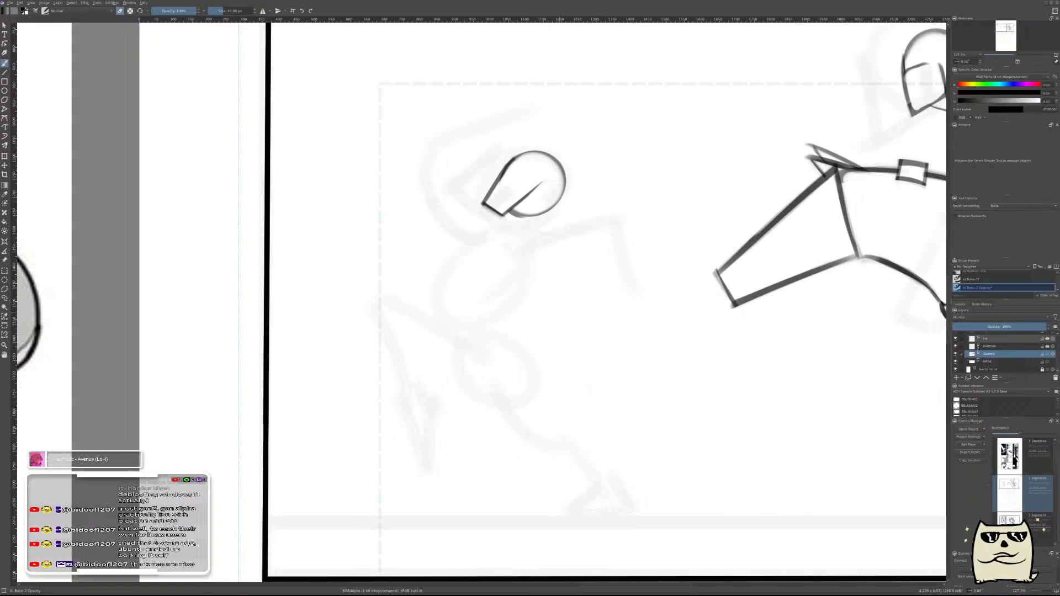
# - Add a new paint layer and draw a thin slanted shoulder line below the figure's head in the mirrored view, trimmed with the eraser
pyautogui.press('Insert')
pyautogui.press('m')
pyautogui.moveTo(439, 289)
pyautogui.mouseDown()
pyautogui.moveTo(580, 339)
pyautogui.moveTo(606, 290)
pyautogui.mouseUp()
pyautogui.press('e')
pyautogui.hotkey('ctrl', 'z')
pyautogui.press('e')
pyautogui.moveTo(548, 324); pyautogui.dragTo(619, 294)
pyautogui.moveTo(541, 331); pyautogui.dragTo(626, 290)
pyautogui.moveTo(552, 326); pyautogui.dragTo(634, 286)
pyautogui.moveTo(545, 329); pyautogui.dragTo(624, 289)
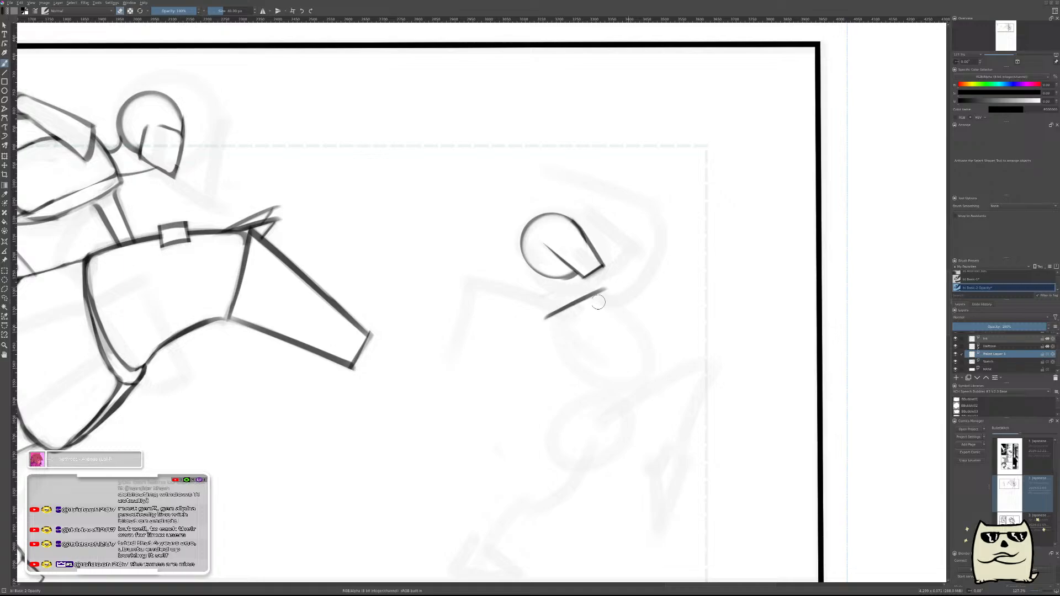
pyautogui.press('e')
pyautogui.press('m')
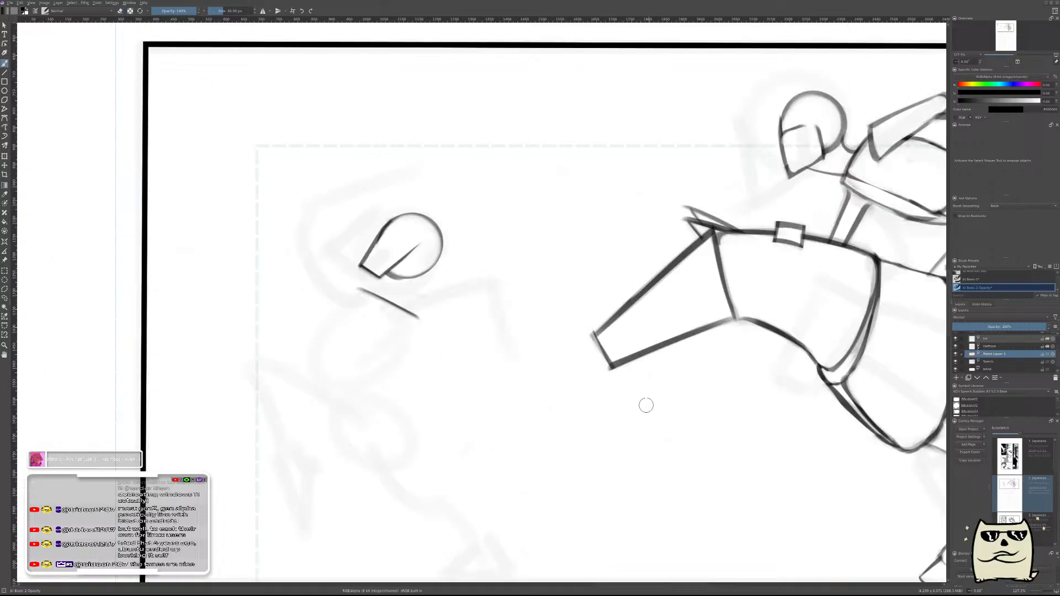
# - Draw the torso's left side slanting down and left from the shoulder line, and thin it with the eraser
pyautogui.moveTo(471, 429); pyautogui.dragTo(658, 405)
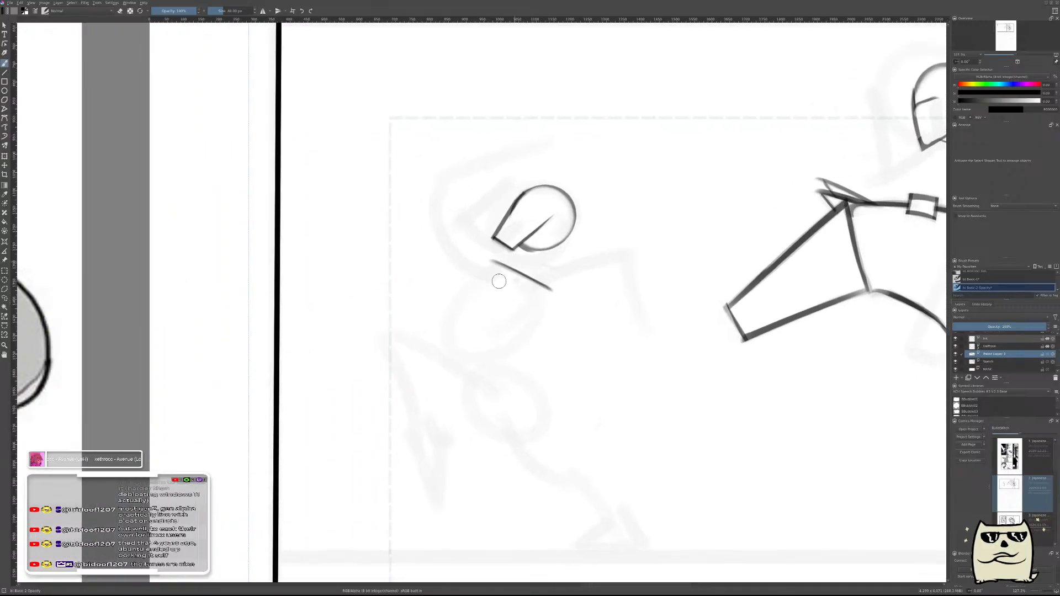
pyautogui.moveTo(513, 265); pyautogui.dragTo(458, 328)
pyautogui.hotkey('ctrl', 'z')
pyautogui.moveTo(510, 259); pyautogui.dragTo(458, 325)
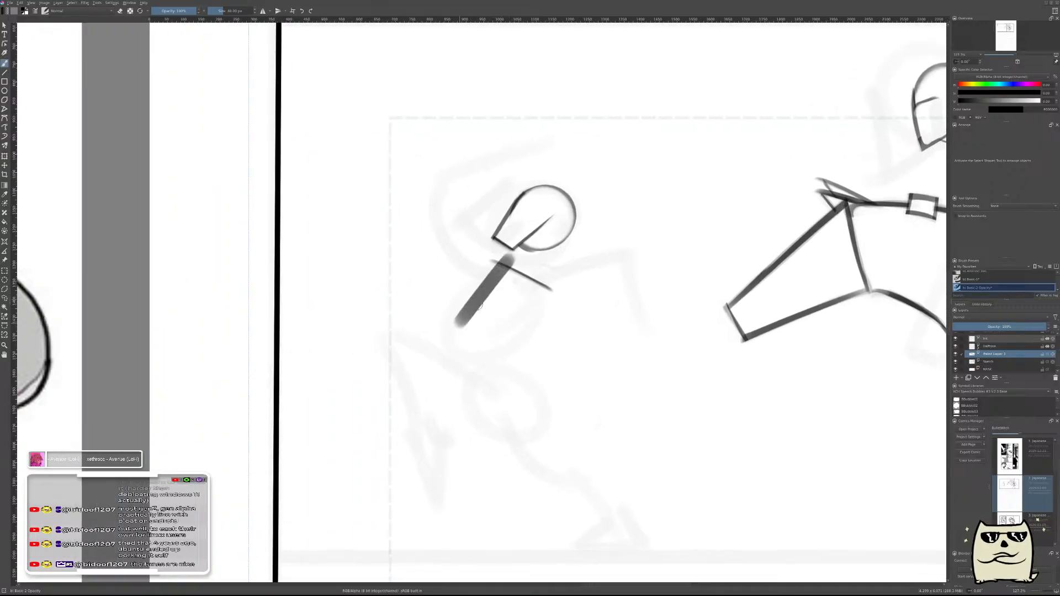
pyautogui.hotkey('ctrl', 'z')
pyautogui.moveTo(503, 262); pyautogui.dragTo(448, 334)
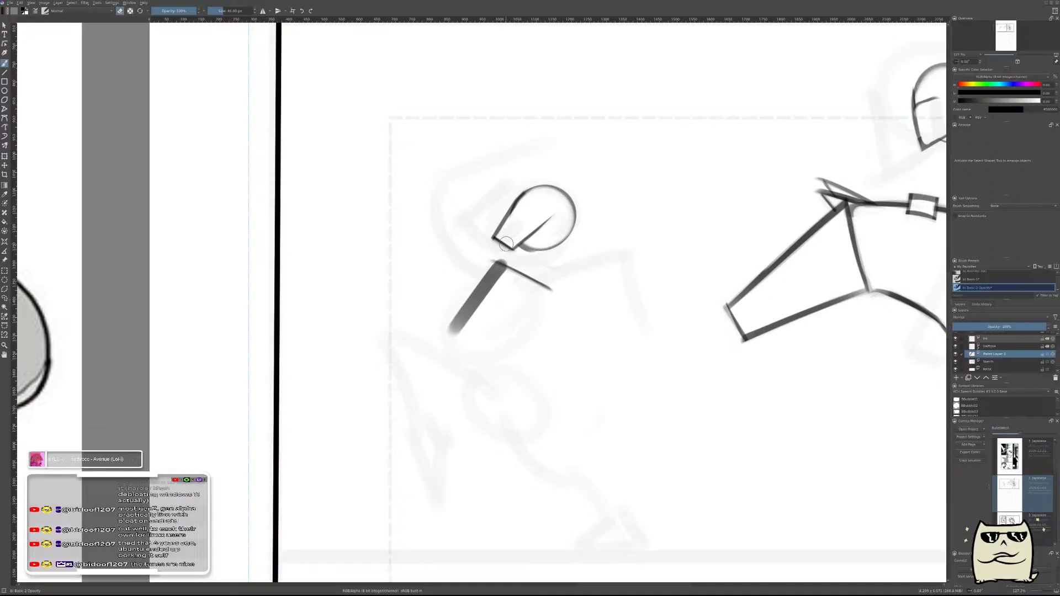
pyautogui.moveTo(487, 266); pyautogui.dragTo(449, 328)
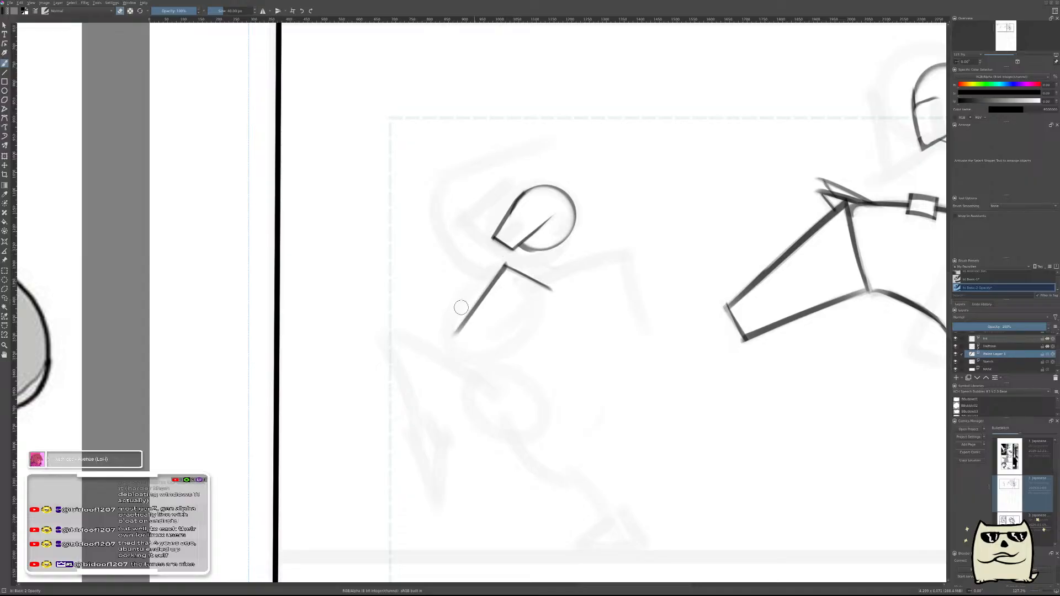
# - Draw the torso's right side parallel to the left one from the shoulder line's far end, and thin it with the eraser
pyautogui.press('e')
pyautogui.moveTo(546, 286)
pyautogui.mouseDown()
pyautogui.moveTo(494, 352)
pyautogui.moveTo(537, 295)
pyautogui.mouseUp()
pyautogui.hotkey('ctrl', 'z')
pyautogui.hotkey('ctrl', 'z')
pyautogui.moveTo(553, 272); pyautogui.dragTo(490, 360)
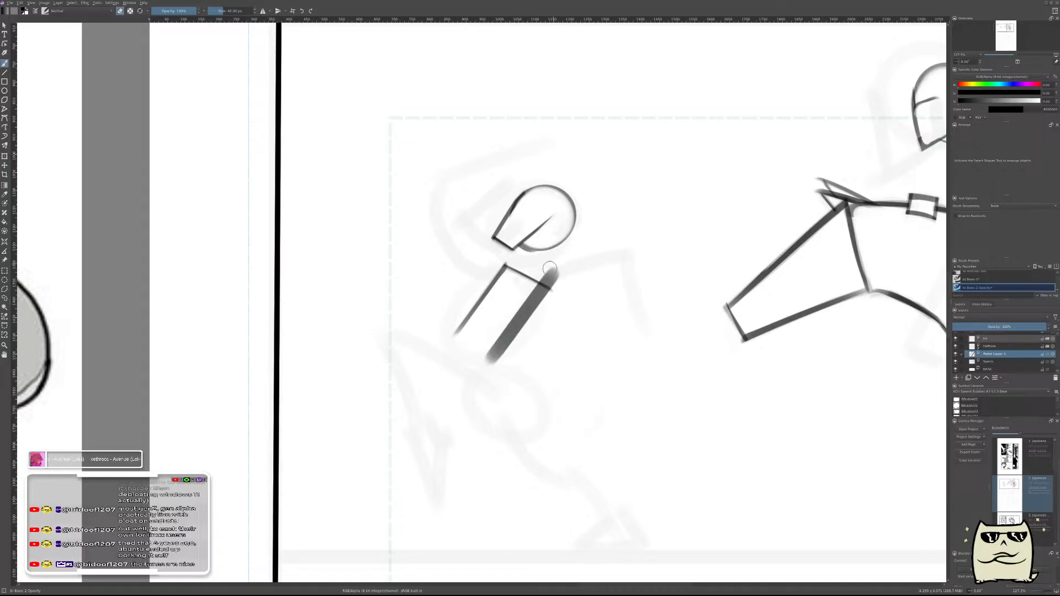
pyautogui.hotkey('ctrl', 'z')
pyautogui.moveTo(565, 282); pyautogui.dragTo(515, 353)
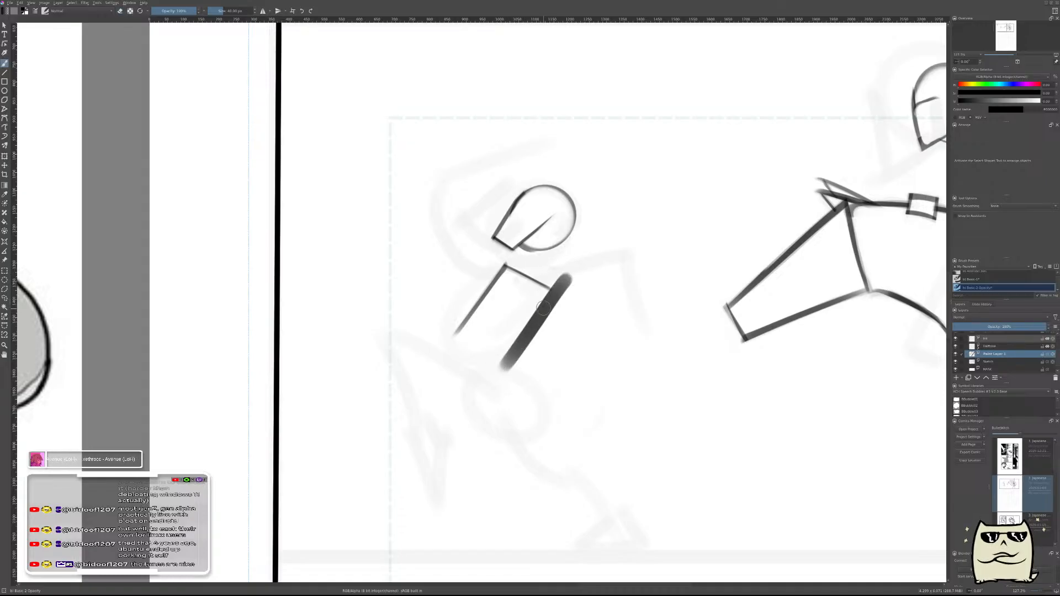
pyautogui.press('e')
pyautogui.moveTo(565, 297)
pyautogui.mouseDown()
pyautogui.moveTo(512, 362)
pyautogui.moveTo(581, 270)
pyautogui.moveTo(502, 387)
pyautogui.moveTo(591, 260)
pyautogui.moveTo(570, 282)
pyautogui.moveTo(544, 270)
pyautogui.moveTo(572, 282)
pyautogui.mouseUp()
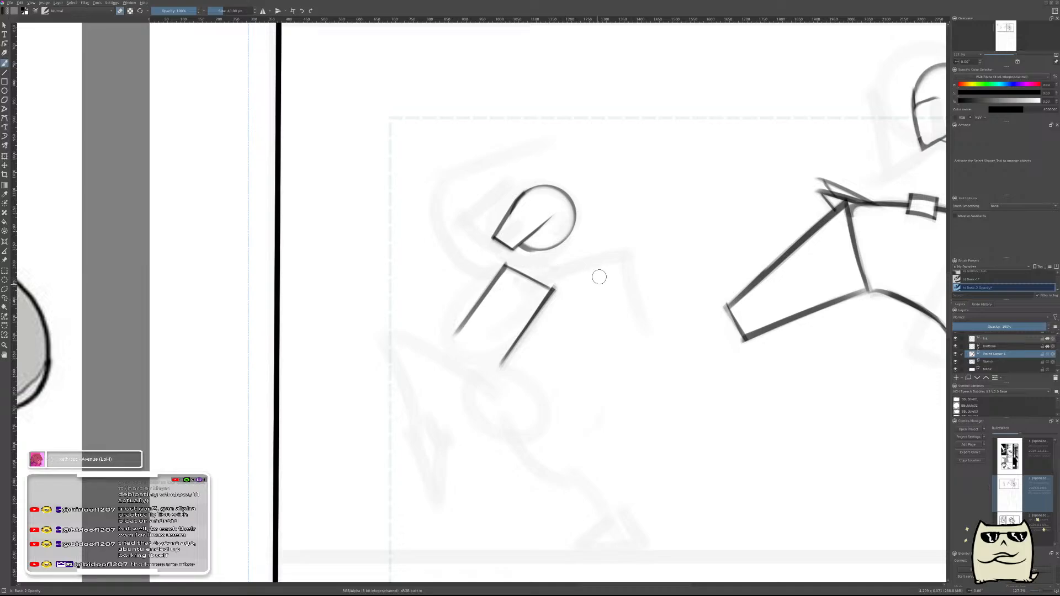
# - Close the torso box with a bottom edge in the mirrored view, trim its overshooting corner, and restore the unmirrored view
pyautogui.scroll(-4, 670, 345)
pyautogui.scroll(4, 667, 359)
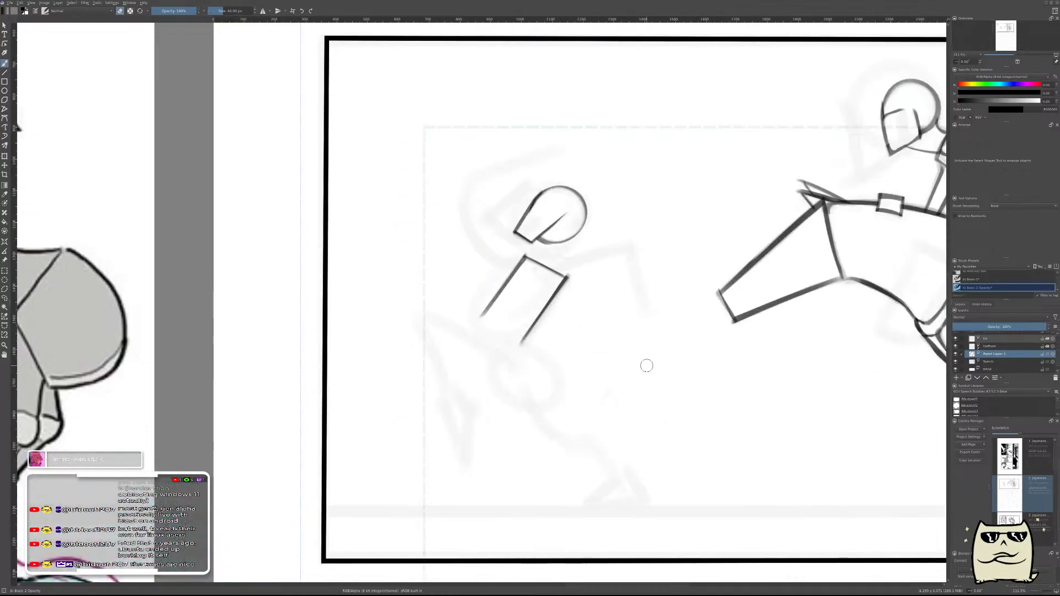
pyautogui.press('m')
pyautogui.moveTo(540, 397); pyautogui.dragTo(672, 364)
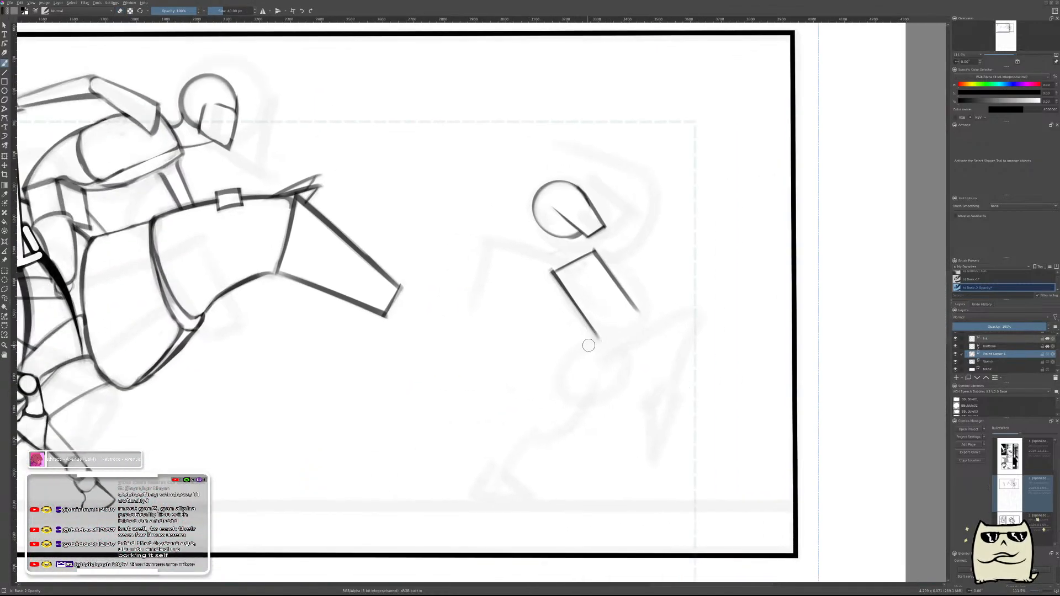
pyautogui.moveTo(587, 346); pyautogui.dragTo(643, 311)
pyautogui.moveTo(580, 356); pyautogui.dragTo(650, 317)
pyautogui.moveTo(586, 351); pyautogui.dragTo(621, 330)
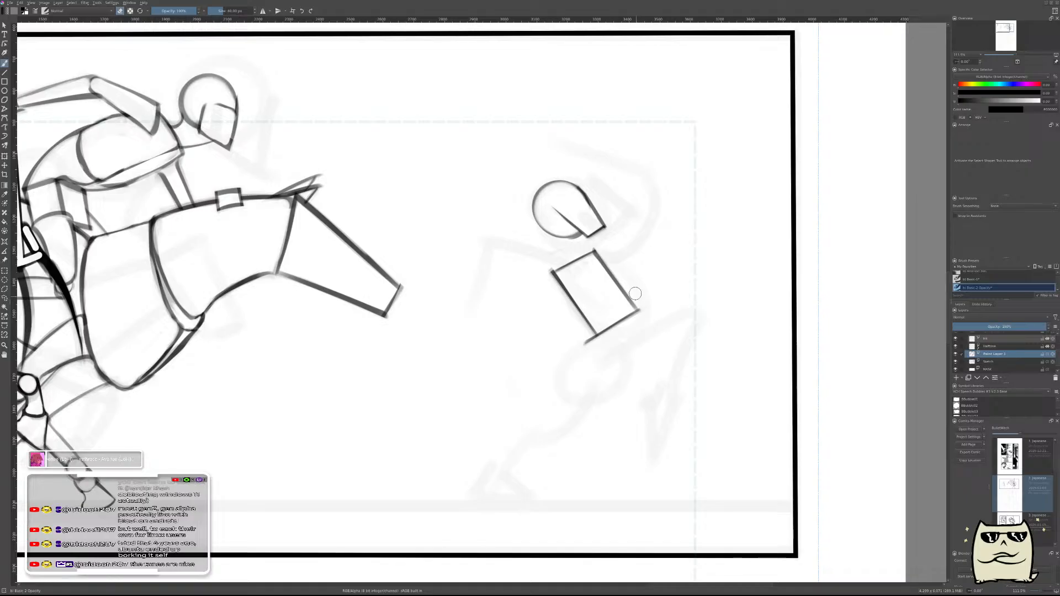
pyautogui.moveTo(572, 322); pyautogui.dragTo(589, 344)
pyautogui.scroll(-4, 686, 236)
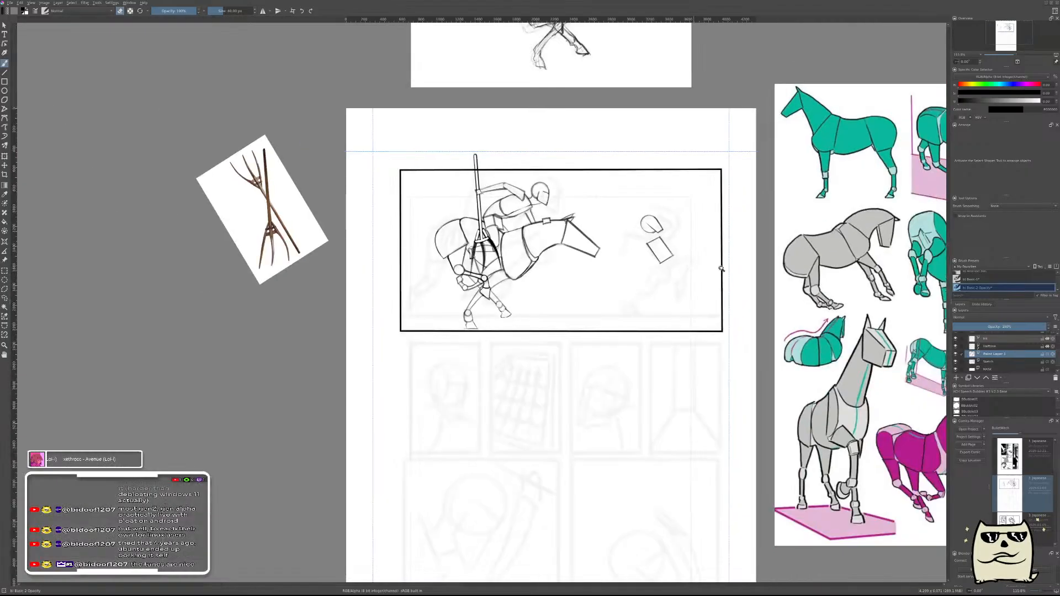
pyautogui.press('m')
pyautogui.scroll(2, 552, 331)
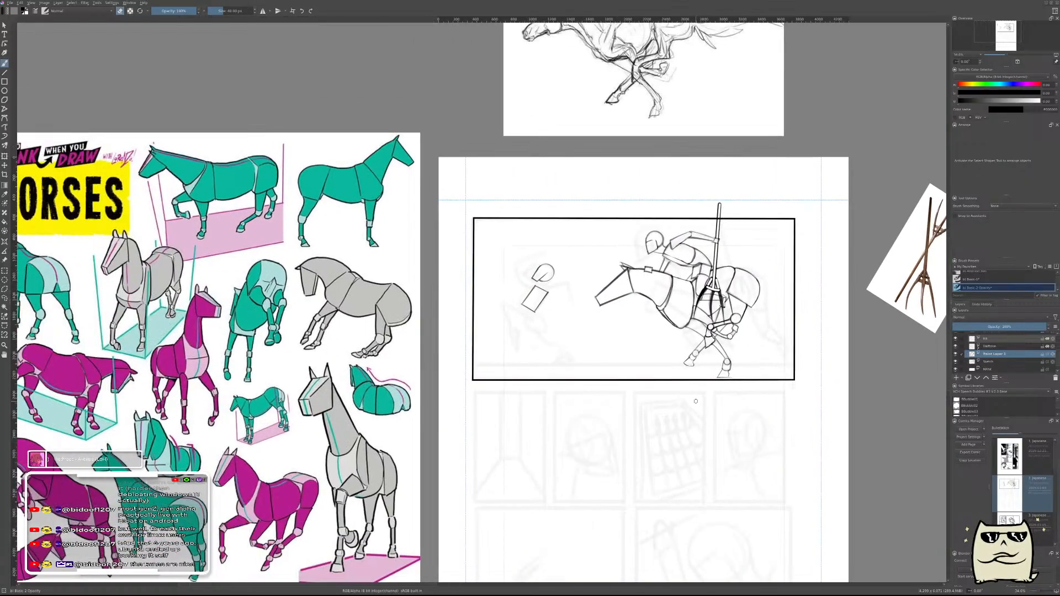
# - Draw the short upper edge of the pelvis box just below the torso, slanting up to the right, and thin it with the eraser
pyautogui.scroll(5, 554, 296)
pyautogui.press('e')
pyautogui.moveTo(486, 323)
pyautogui.mouseDown()
pyautogui.moveTo(521, 300)
pyautogui.moveTo(486, 319)
pyautogui.mouseUp()
pyautogui.hotkey('ctrl', 'z')
pyautogui.press('e')
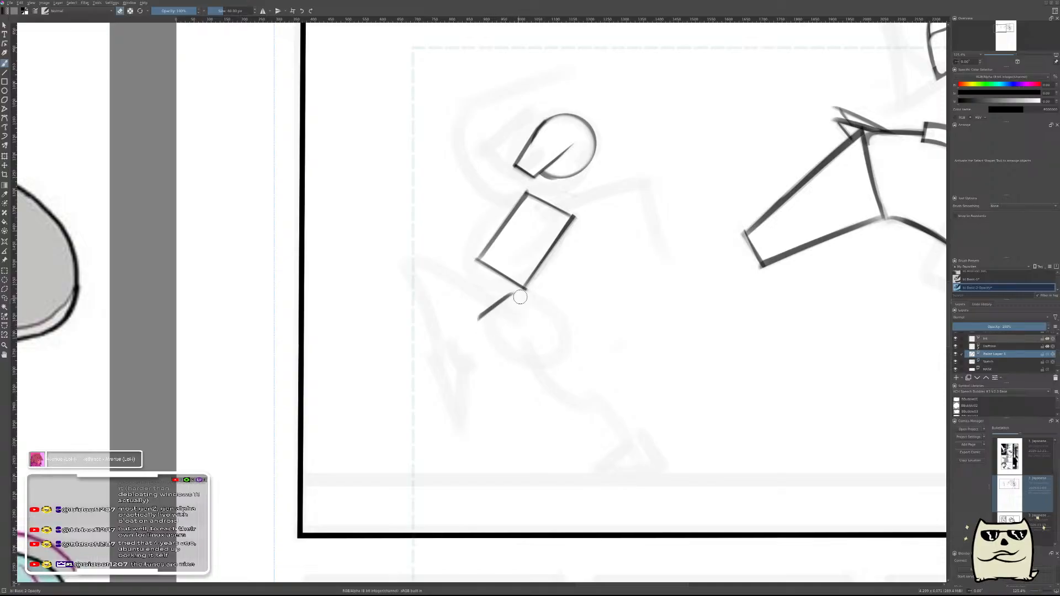
# - Draw the pelvis box's left edge slanting down and right from the upper edge's lower end, and thin it with the eraser
pyautogui.press('e')
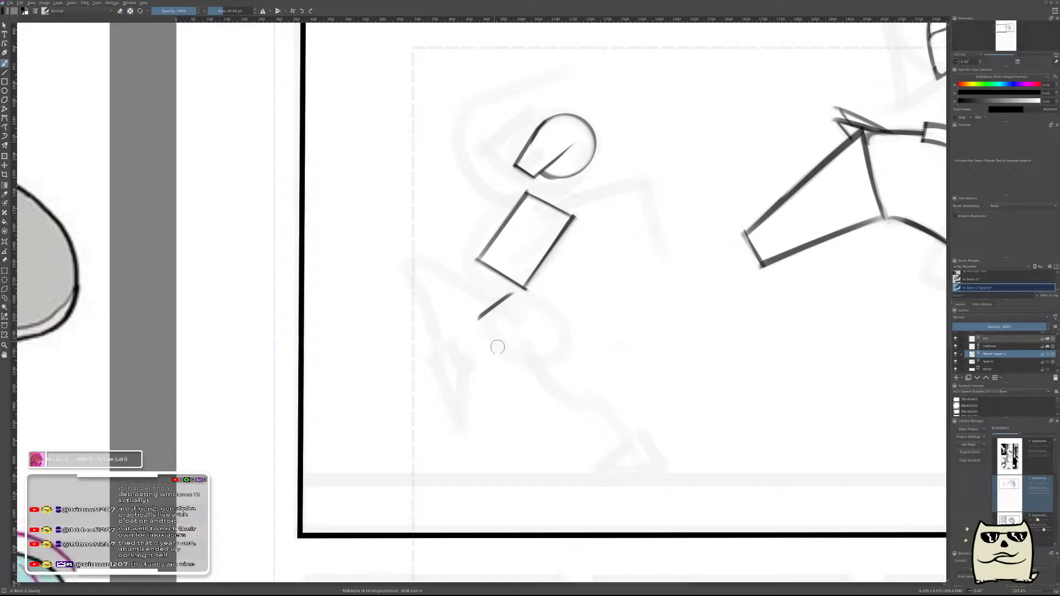
pyautogui.moveTo(471, 313); pyautogui.dragTo(510, 363)
pyautogui.hotkey('ctrl', 'z')
pyautogui.moveTo(470, 315); pyautogui.dragTo(508, 364)
pyautogui.hotkey('ctrl', 'z')
pyautogui.moveTo(470, 313); pyautogui.dragTo(507, 361)
pyautogui.press('e')
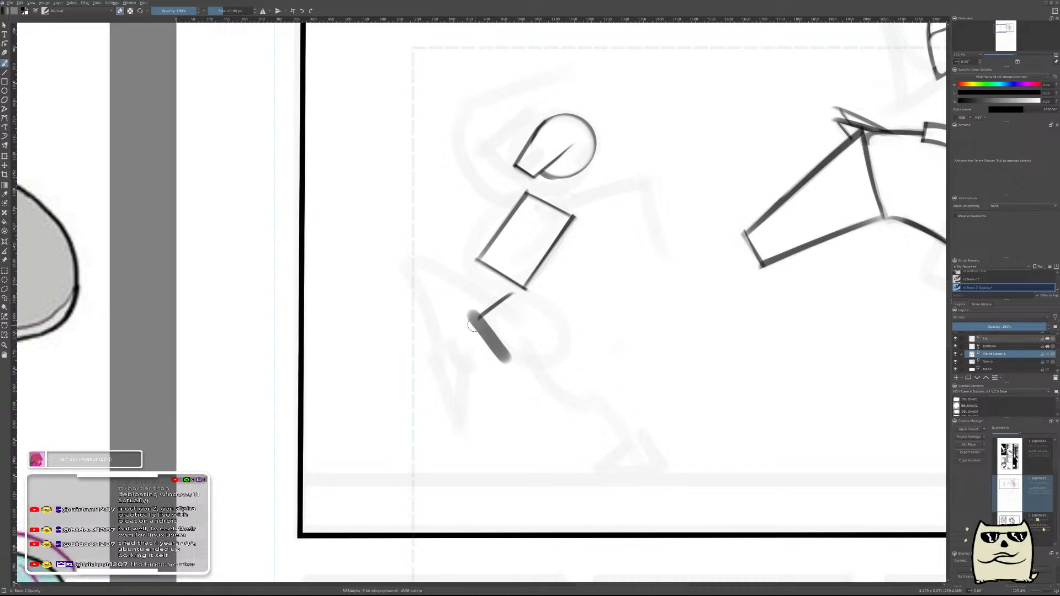
pyautogui.moveTo(470, 313); pyautogui.dragTo(497, 355)
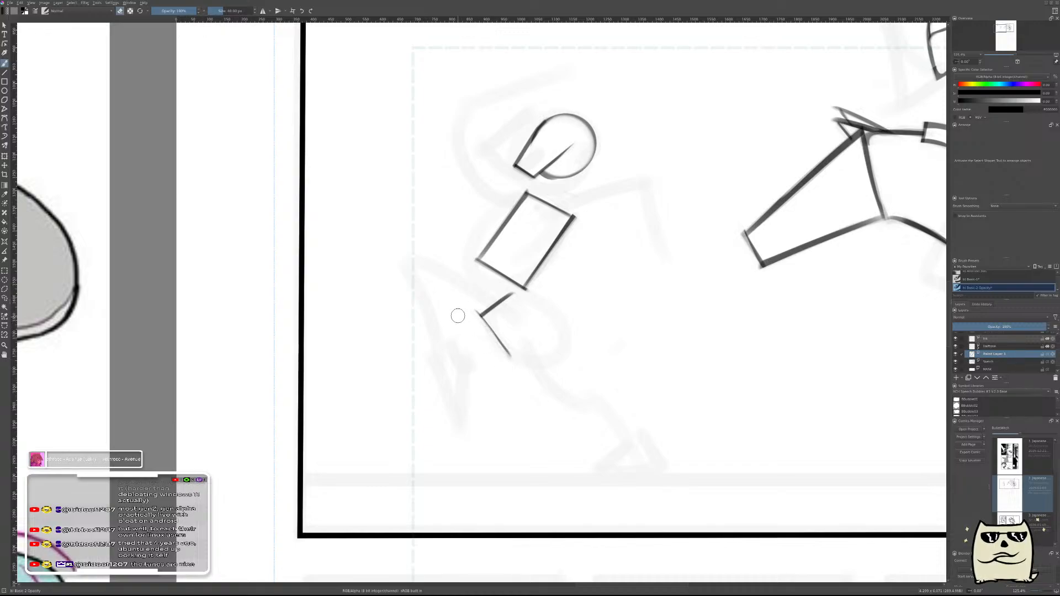
# - Draw the pelvis box's right edge slanting down and right from the upper edge's far end, and thin it with the eraser
pyautogui.press('e')
pyautogui.moveTo(511, 297); pyautogui.dragTo(546, 338)
pyautogui.press('e')
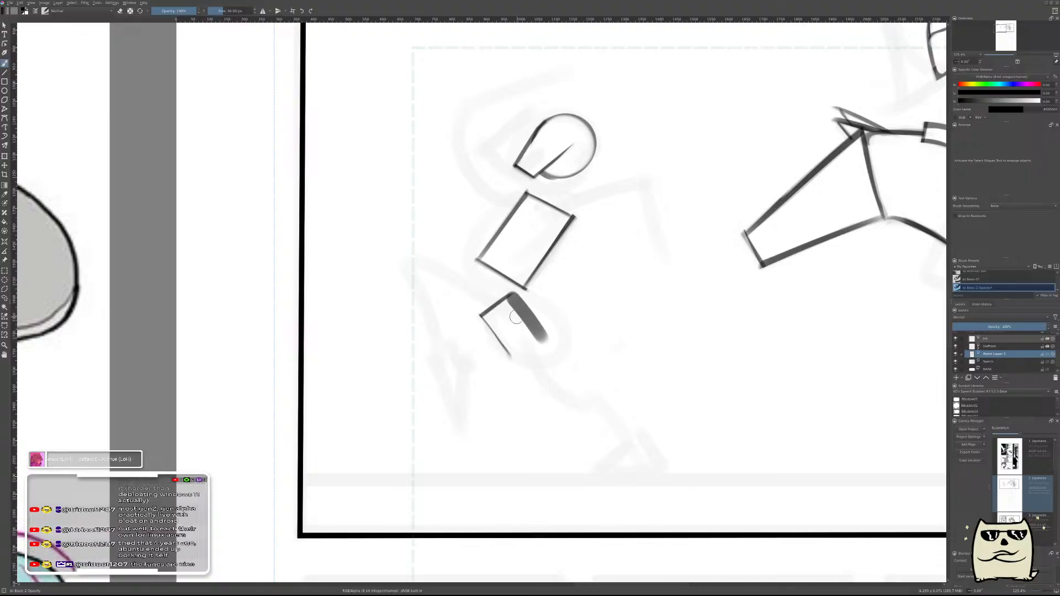
pyautogui.moveTo(508, 307)
pyautogui.mouseDown()
pyautogui.moveTo(539, 338)
pyautogui.moveTo(514, 307)
pyautogui.mouseUp()
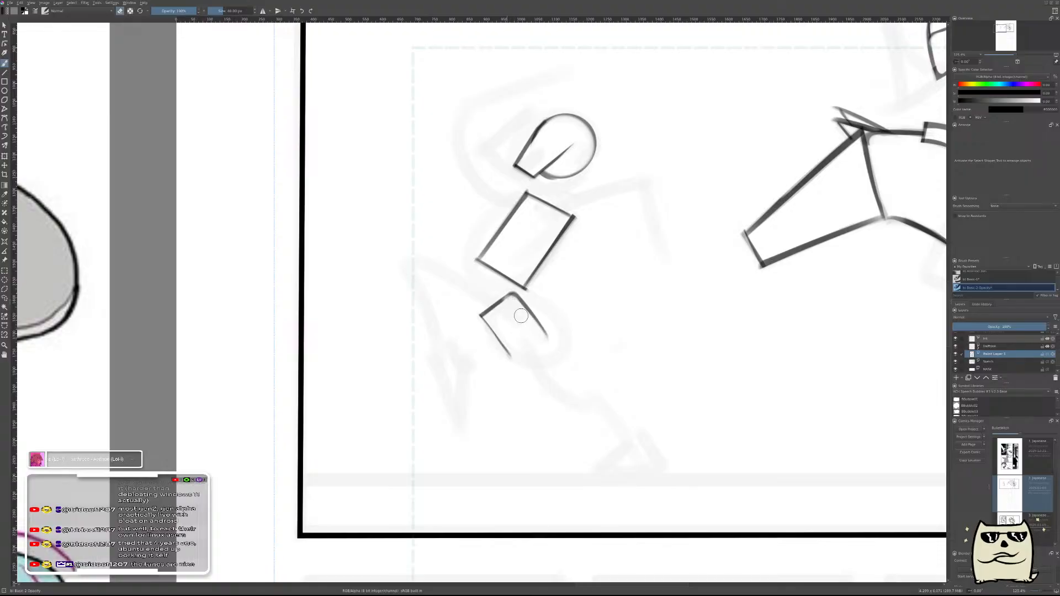
# - Close the pelvis box with a bottom edge slanting up to the right, and check the figure in the mirrored view
pyautogui.press('e')
pyautogui.moveTo(508, 363); pyautogui.dragTo(563, 327)
pyautogui.hotkey('ctrl', 'z')
pyautogui.hotkey('ctrl', 'z')
pyautogui.moveTo(623, 305); pyautogui.dragTo(659, 307)
pyautogui.press('m')
pyautogui.moveTo(464, 326); pyautogui.dragTo(673, 331)
pyautogui.press('m')
pyautogui.moveTo(517, 285); pyautogui.dragTo(623, 352)
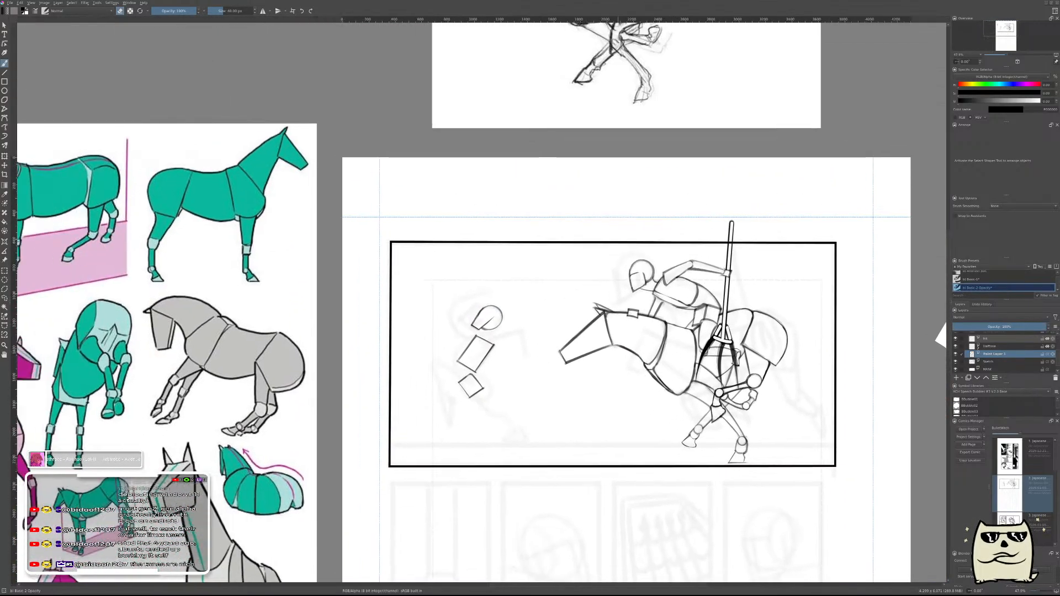
pyautogui.moveTo(500, 362); pyautogui.dragTo(659, 391)
pyautogui.press('e')
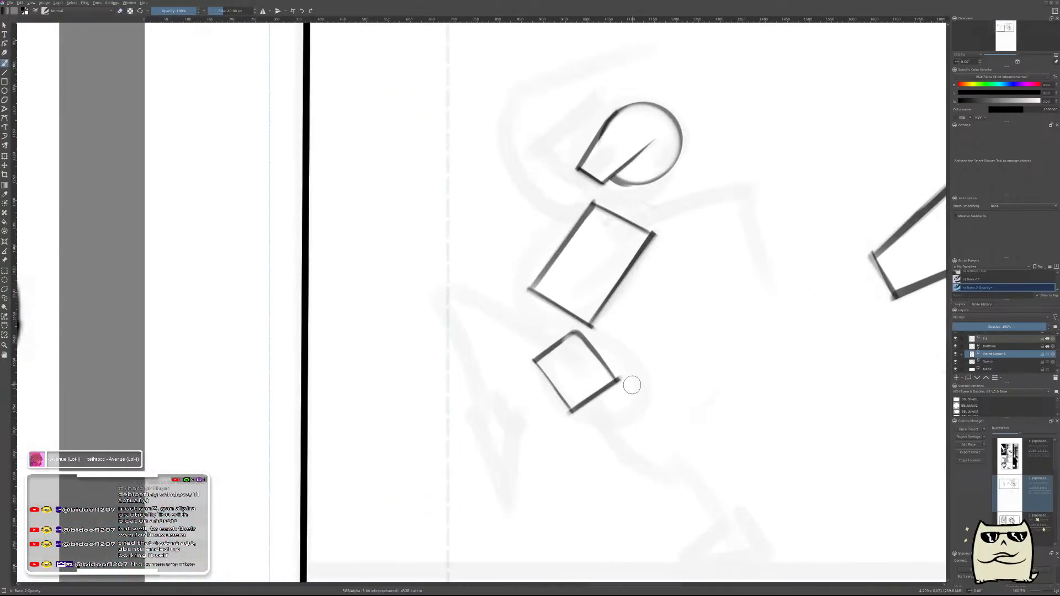
pyautogui.moveTo(615, 386)
pyautogui.mouseDown()
pyautogui.moveTo(589, 402)
pyautogui.moveTo(619, 367)
pyautogui.moveTo(572, 409)
pyautogui.moveTo(580, 397)
pyautogui.mouseUp()
pyautogui.hotkey('ctrl', 'z')
pyautogui.hotkey('ctrl', 'z')
pyautogui.hotkey('ctrl', 'z')
pyautogui.press('e')
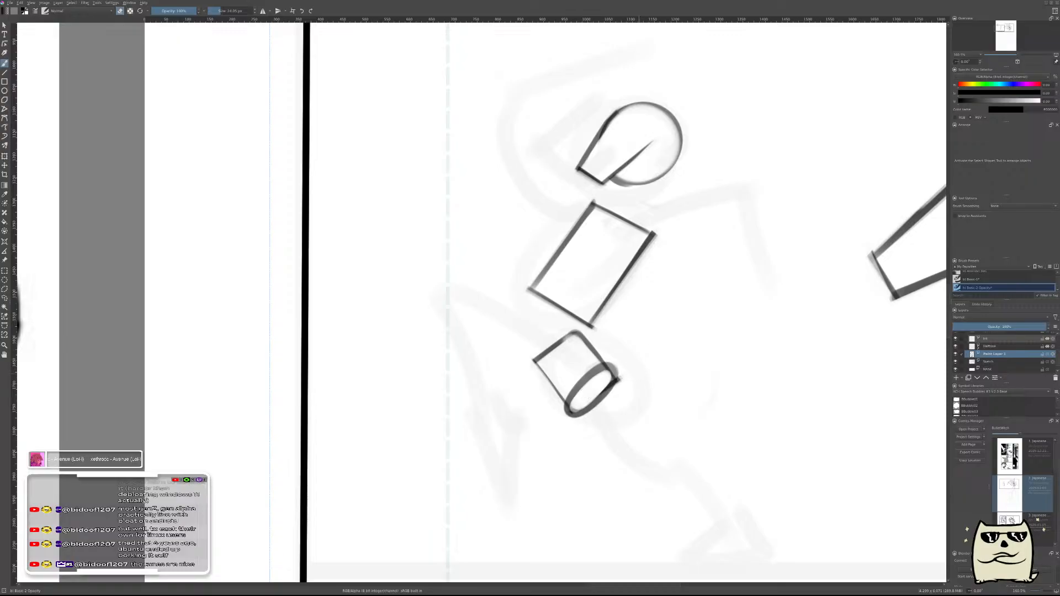
pyautogui.hotkey('ctrl', 'z')
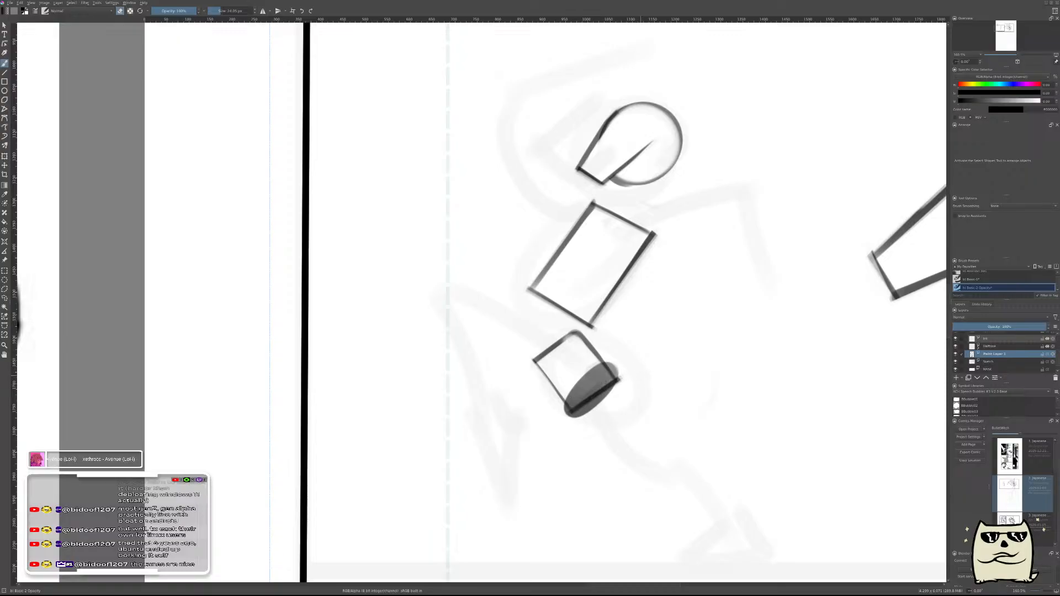
pyautogui.hotkey('ctrl', 'z')
# - Paint a slanted ellipse over the pelvis box's bottom edge as the leg opening, and hollow it into an outline with a smaller eraser
pyautogui.press('e')
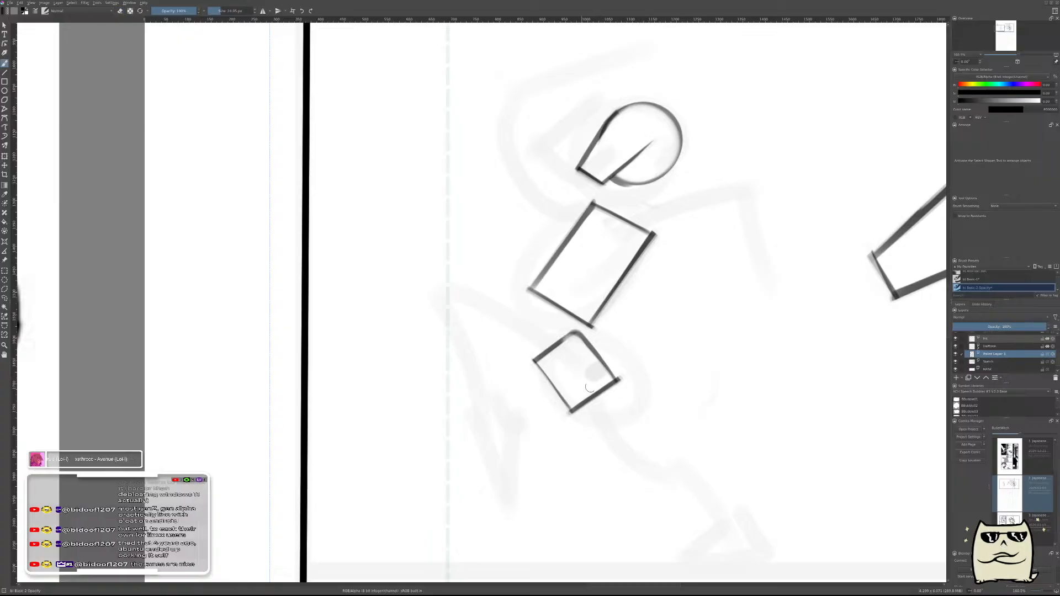
pyautogui.moveTo(608, 372)
pyautogui.mouseDown()
pyautogui.moveTo(580, 406)
pyautogui.moveTo(602, 388)
pyautogui.mouseUp()
pyautogui.press('e')
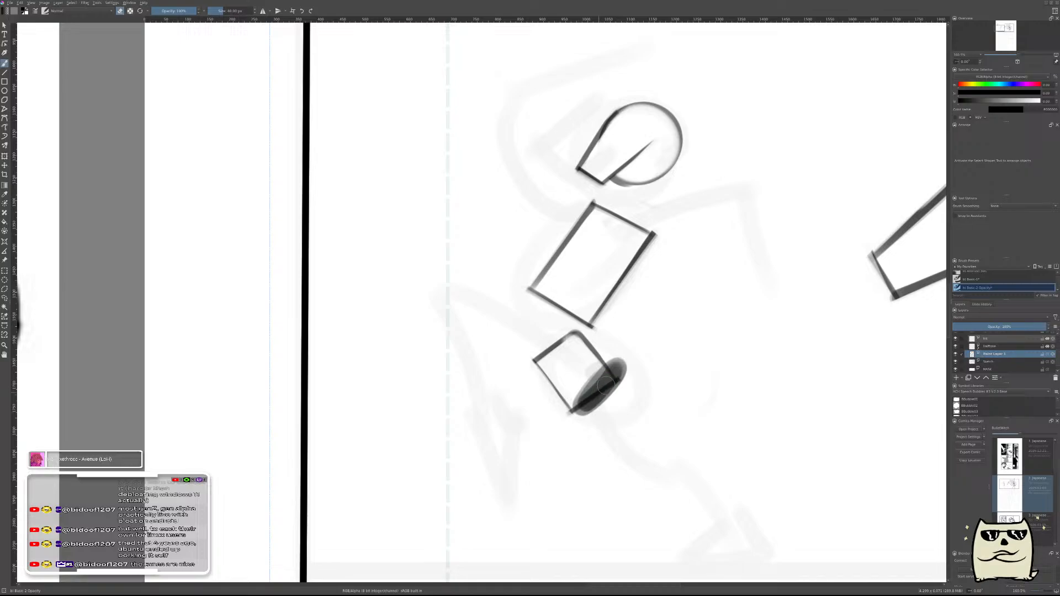
pyautogui.press('[')
pyautogui.press('[')
pyautogui.press('[')
pyautogui.press('[')
pyautogui.press(']')
pyautogui.press(']')
pyautogui.moveTo(605, 384)
pyautogui.mouseDown()
pyautogui.moveTo(588, 402)
pyautogui.moveTo(613, 381)
pyautogui.mouseUp()
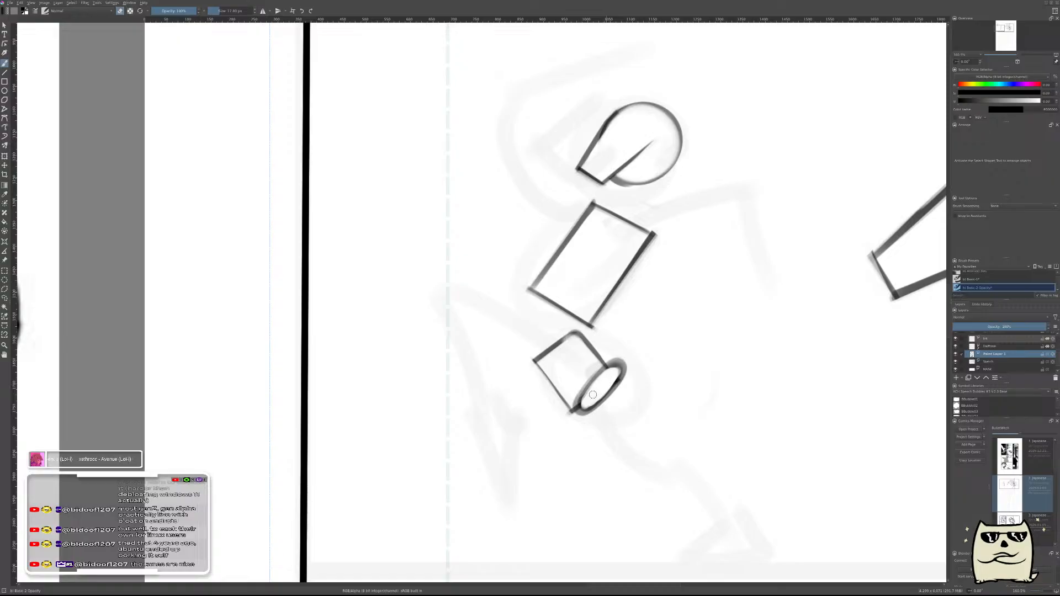
# - Draw the thigh's lower contour from the pelvis box's bottom corner, slanting down and right
pyautogui.moveTo(654, 428)
pyautogui.mouseDown()
pyautogui.moveTo(518, 456)
pyautogui.moveTo(565, 384)
pyautogui.mouseUp()
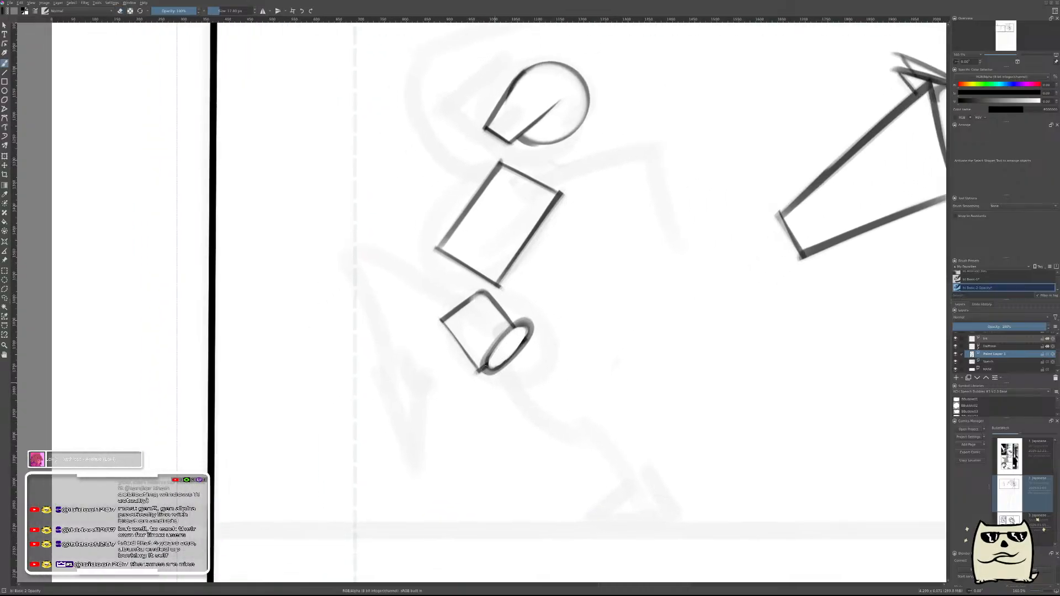
pyautogui.moveTo(486, 374); pyautogui.dragTo(536, 412)
pyautogui.hotkey('ctrl', 'z')
pyautogui.moveTo(482, 369); pyautogui.dragTo(557, 424)
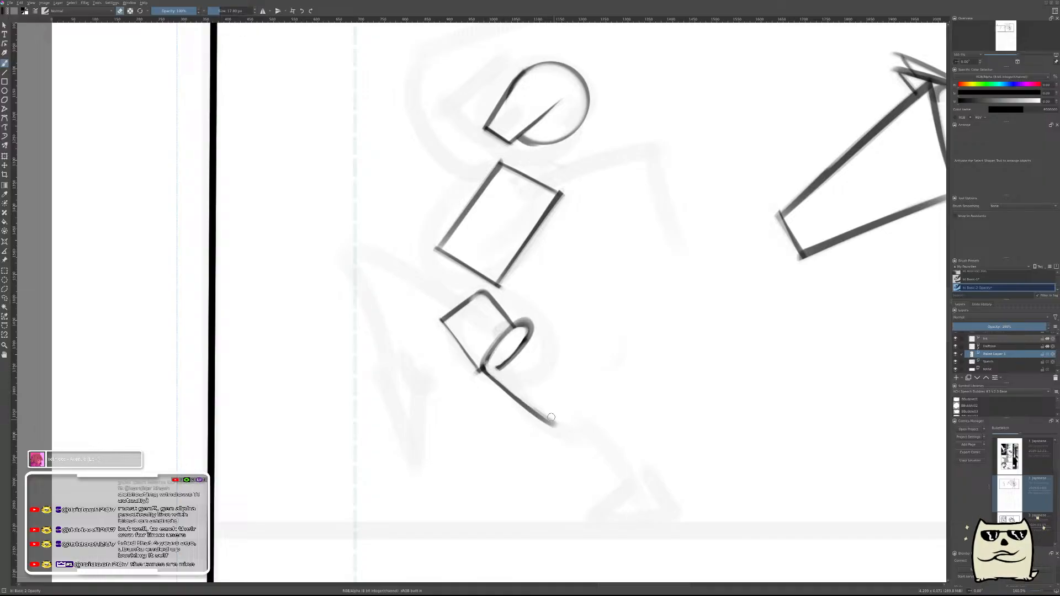
# - Erase the ellipse's front arc and draw the thigh's upper contour from its top, tapering toward the knee, thinned with the eraser
pyautogui.moveTo(499, 364)
pyautogui.mouseDown()
pyautogui.moveTo(546, 352)
pyautogui.moveTo(534, 335)
pyautogui.moveTo(566, 375)
pyautogui.mouseUp()
pyautogui.hotkey('ctrl', 'z')
pyautogui.moveTo(523, 322); pyautogui.dragTo(580, 403)
pyautogui.hotkey('ctrl', 'z')
pyautogui.moveTo(529, 331); pyautogui.dragTo(574, 400)
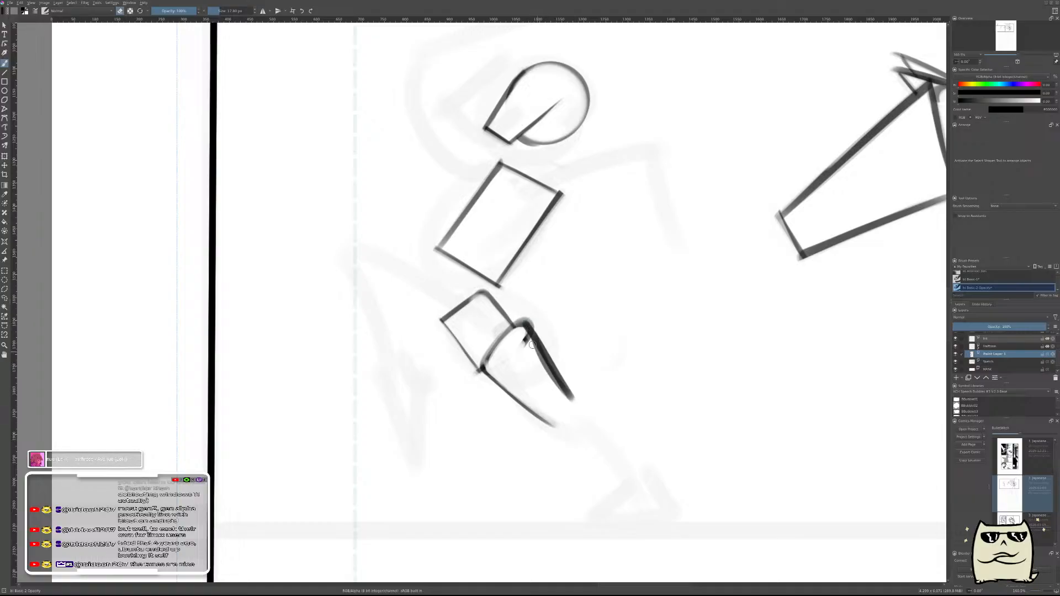
pyautogui.moveTo(532, 340); pyautogui.dragTo(565, 392)
pyautogui.hotkey('ctrl', 'z')
pyautogui.moveTo(523, 330); pyautogui.dragTo(563, 393)
pyautogui.moveTo(534, 350); pyautogui.dragTo(569, 397)
pyautogui.scroll(-5, 589, 420)
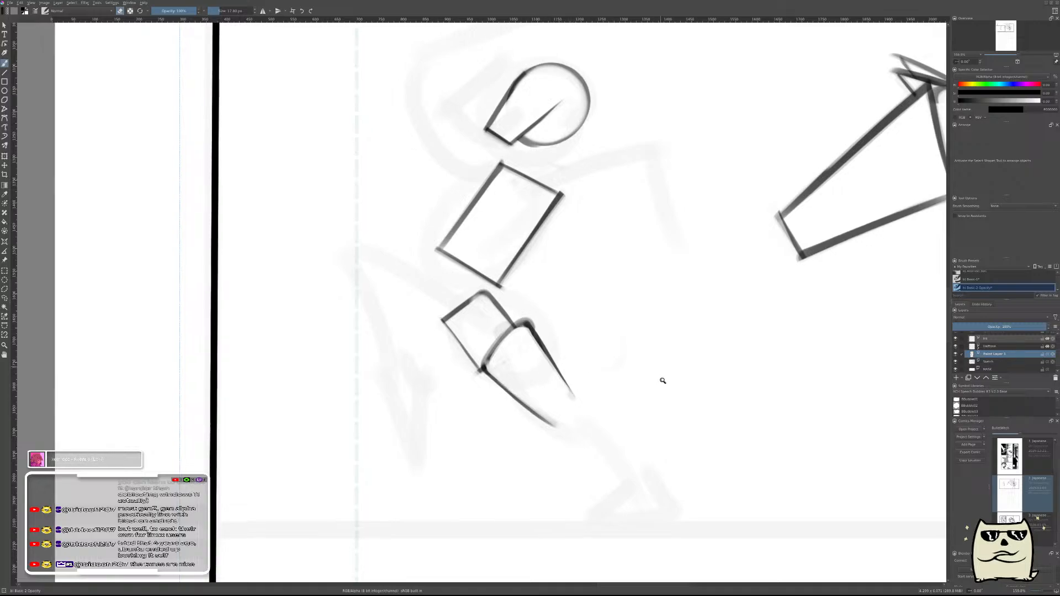
pyautogui.scroll(4, 619, 385)
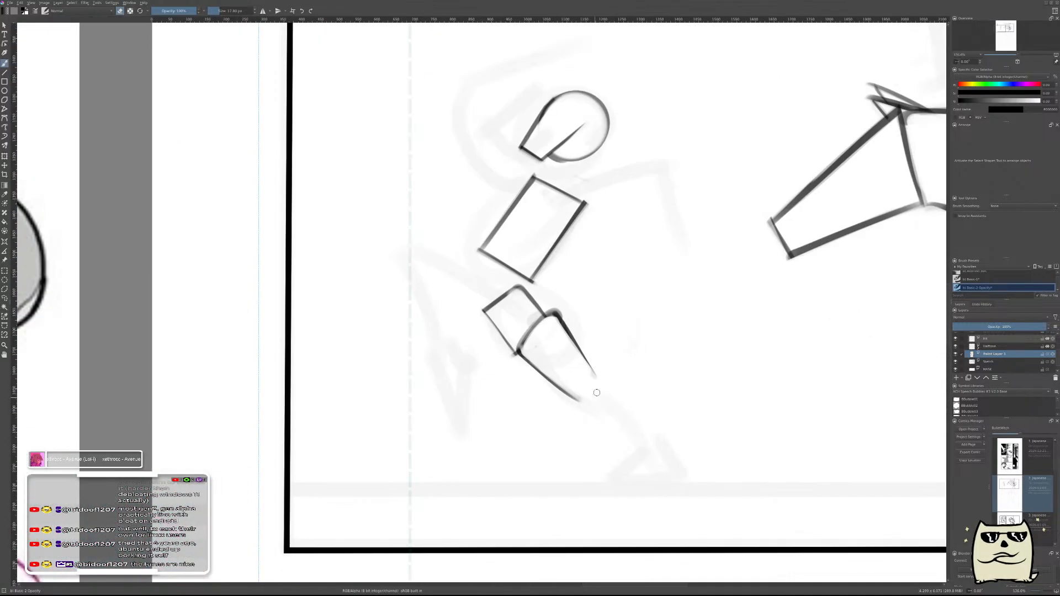
pyautogui.scroll(2, 591, 392)
# - Close the thigh's knee end with a short curve joining its two contours
pyautogui.moveTo(594, 366); pyautogui.dragTo(579, 402)
pyautogui.hotkey('ctrl', 'z')
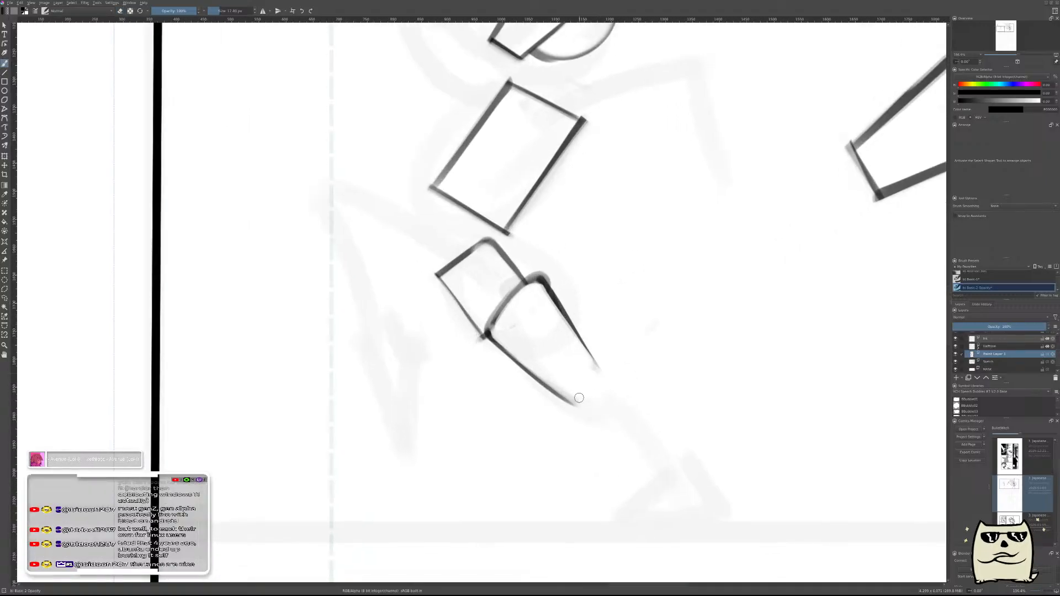
pyautogui.scroll(-5, 620, 359)
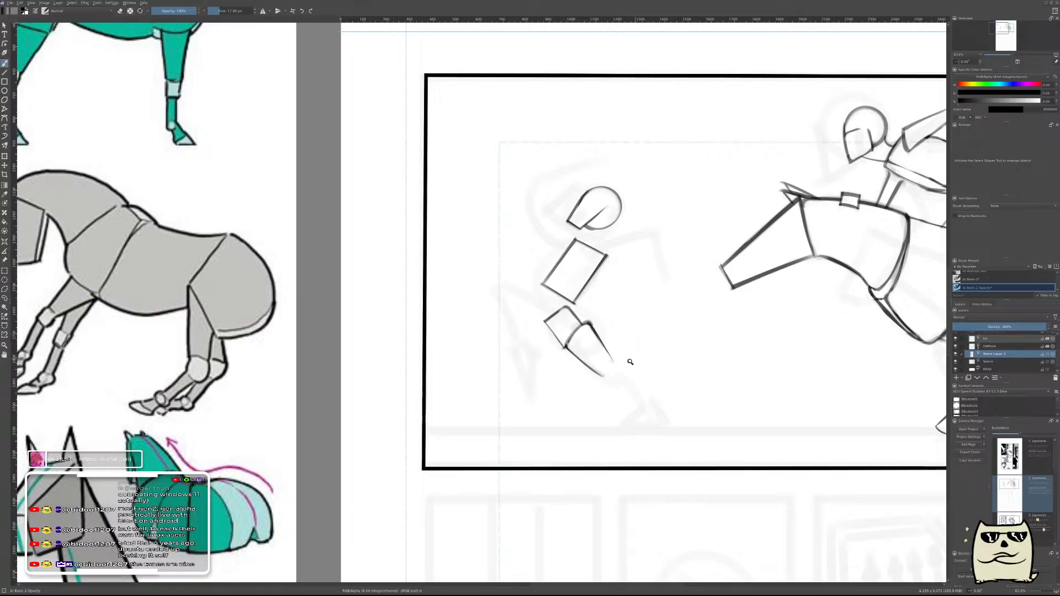
pyautogui.scroll(3, 633, 360)
pyautogui.scroll(2, 607, 354)
pyautogui.moveTo(580, 404); pyautogui.dragTo(606, 365)
pyautogui.hotkey('ctrl', 'z')
pyautogui.moveTo(580, 405); pyautogui.dragTo(608, 365)
pyautogui.hotkey('ctrl', 'z')
pyautogui.moveTo(582, 403); pyautogui.dragTo(608, 366)
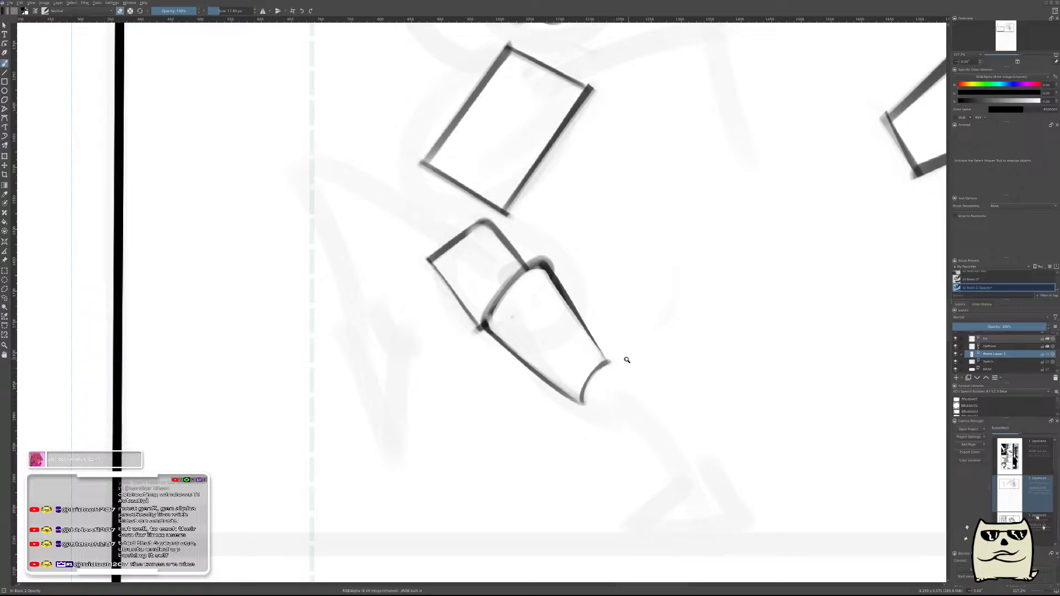
pyautogui.scroll(-7, 624, 360)
pyautogui.scroll(7, 613, 369)
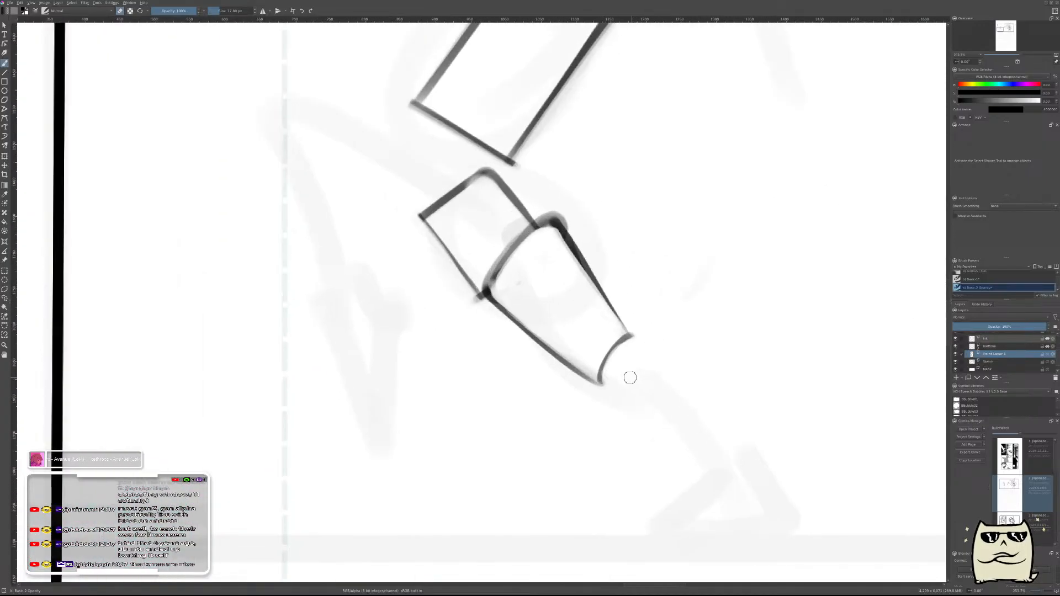
# - Add a narrow knee band past the end of the thigh, closed by a second short curve
pyautogui.moveTo(602, 378)
pyautogui.mouseDown()
pyautogui.moveTo(639, 382)
pyautogui.moveTo(625, 376)
pyautogui.moveTo(636, 362)
pyautogui.mouseUp()
pyautogui.hotkey('ctrl', 'z')
pyautogui.press('e')
pyautogui.moveTo(621, 388); pyautogui.dragTo(643, 364)
pyautogui.press('e')
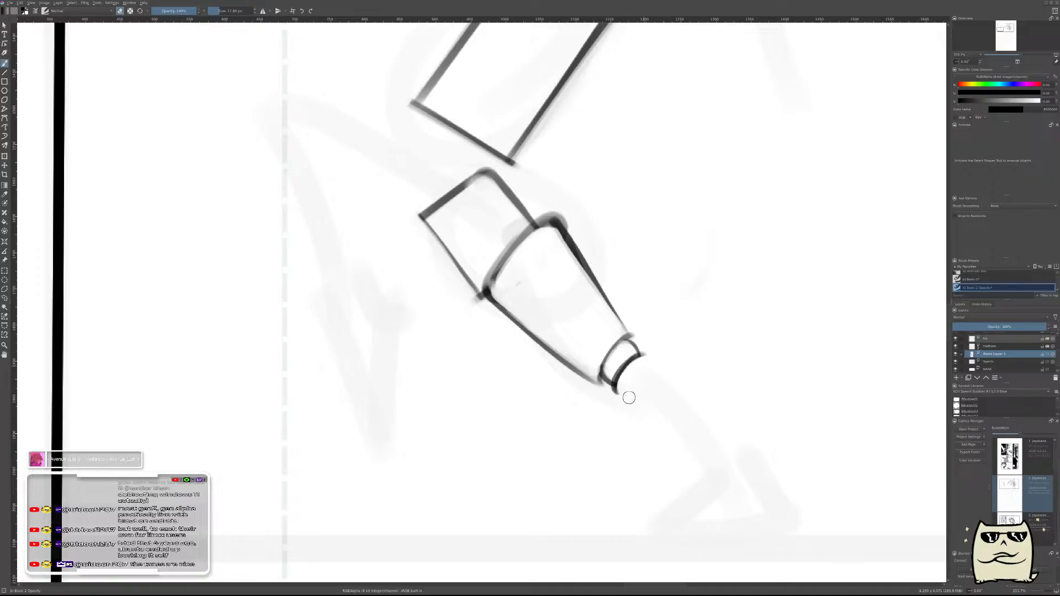
# - Mirror the view and draw the lower leg's bulging upper contour from the knee band down toward the ankle
pyautogui.scroll(-5, 712, 338)
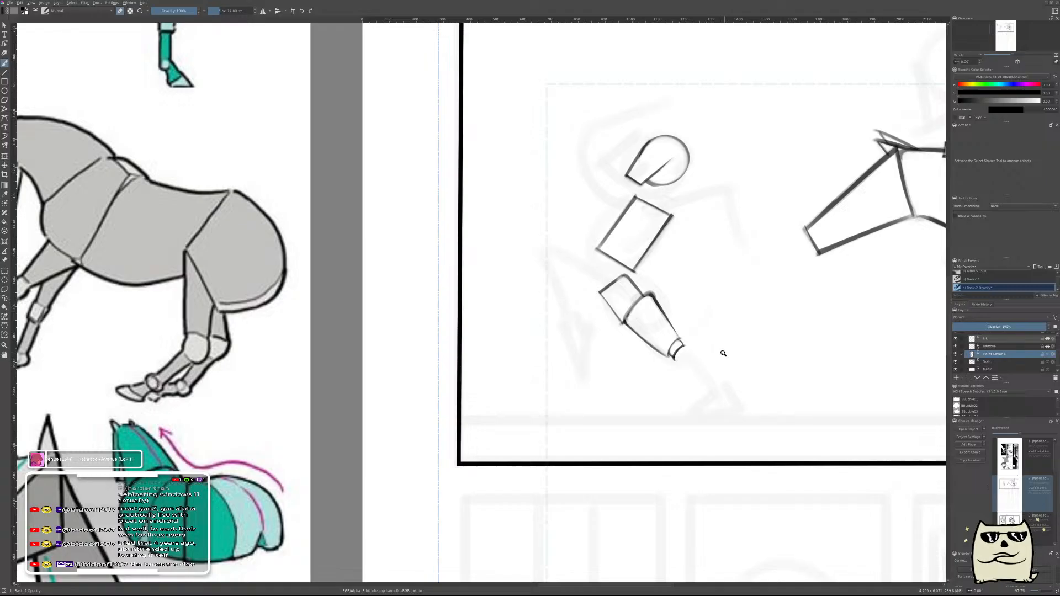
pyautogui.press('m')
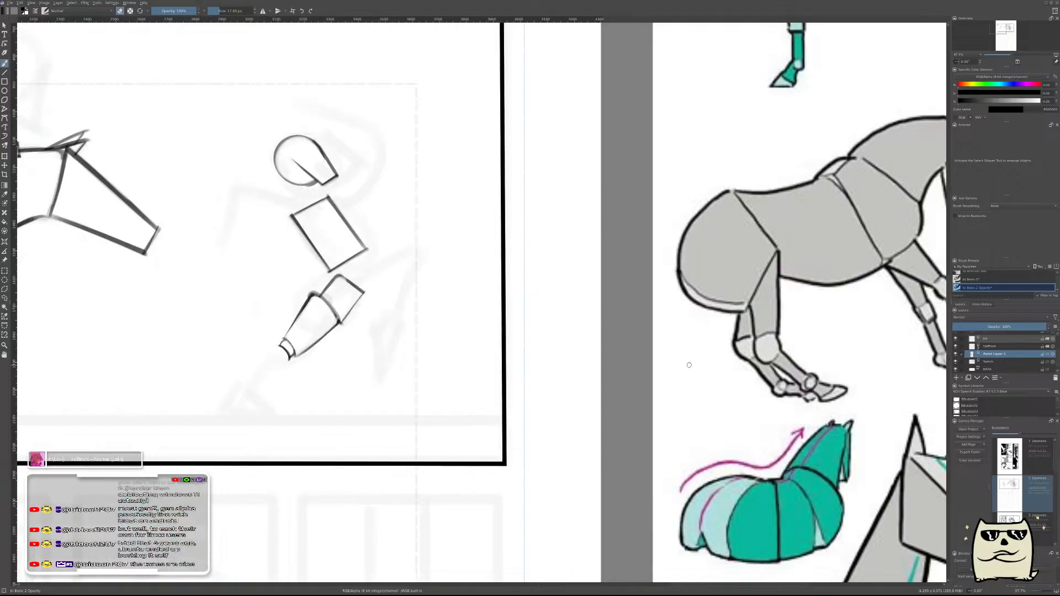
pyautogui.hscroll(-5, 492, 429)
pyautogui.scroll(3, 588, 319)
pyautogui.hscroll(-3, 661, 379)
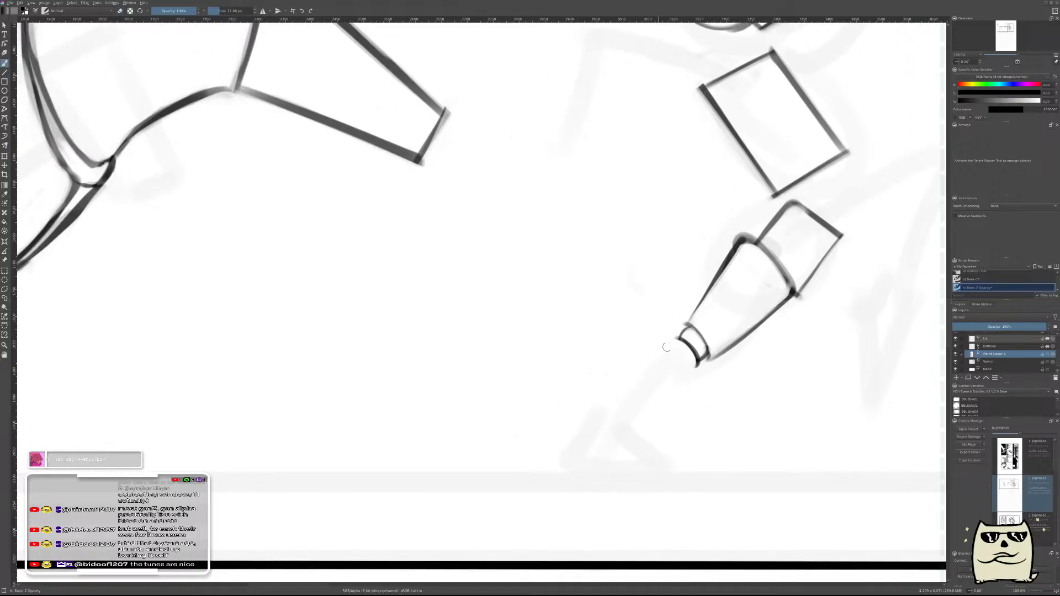
pyautogui.moveTo(671, 349); pyautogui.dragTo(613, 399)
pyautogui.hotkey('ctrl', 'z')
pyautogui.moveTo(681, 342)
pyautogui.mouseDown()
pyautogui.moveTo(613, 407)
pyautogui.moveTo(674, 354)
pyautogui.moveTo(659, 353)
pyautogui.moveTo(621, 393)
pyautogui.mouseUp()
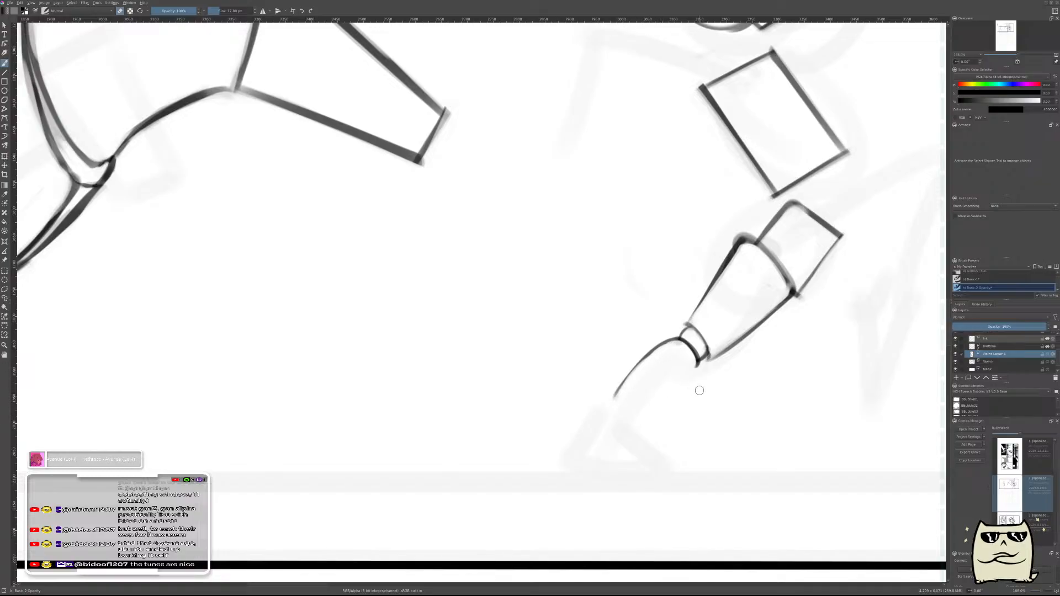
# - Draw the lower leg's underside from the knee band toward the ankle, thin it with the eraser, and restore the unmirrored view
pyautogui.moveTo(695, 363); pyautogui.dragTo(624, 434)
pyautogui.hotkey('ctrl', 'z')
pyautogui.moveTo(694, 363); pyautogui.dragTo(641, 411)
pyautogui.moveTo(692, 362); pyautogui.dragTo(630, 424)
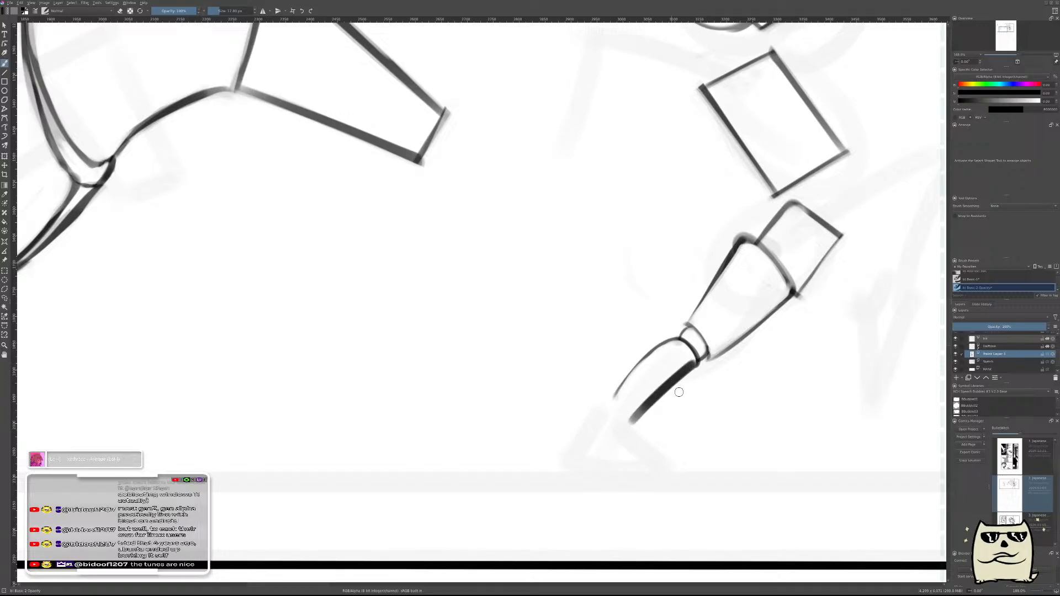
pyautogui.moveTo(693, 360); pyautogui.dragTo(630, 421)
pyautogui.moveTo(669, 374); pyautogui.dragTo(623, 419)
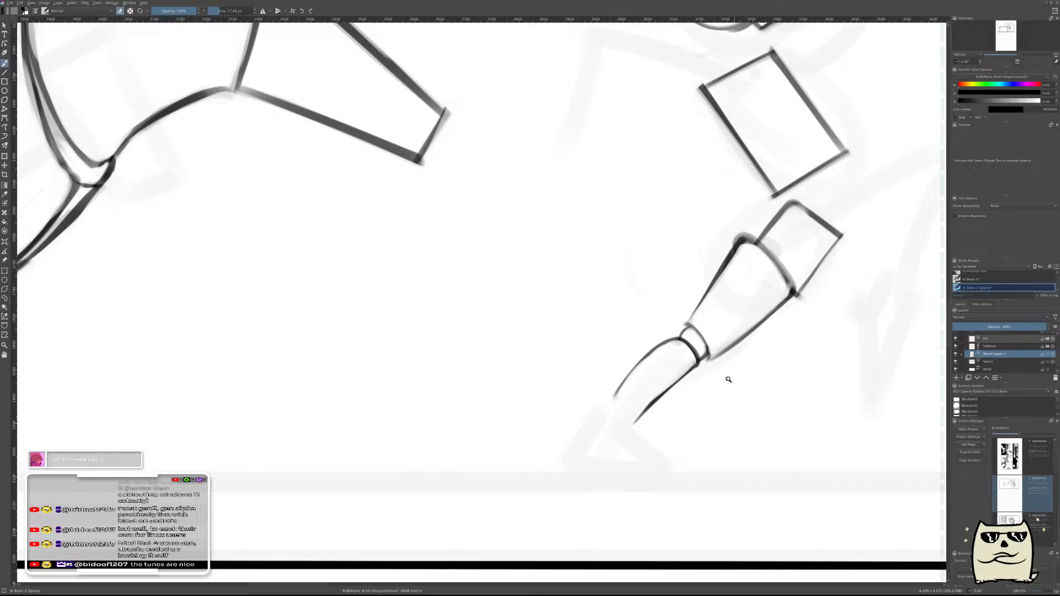
pyautogui.scroll(-5, 745, 371)
pyautogui.scroll(2, 747, 374)
pyautogui.press('m')
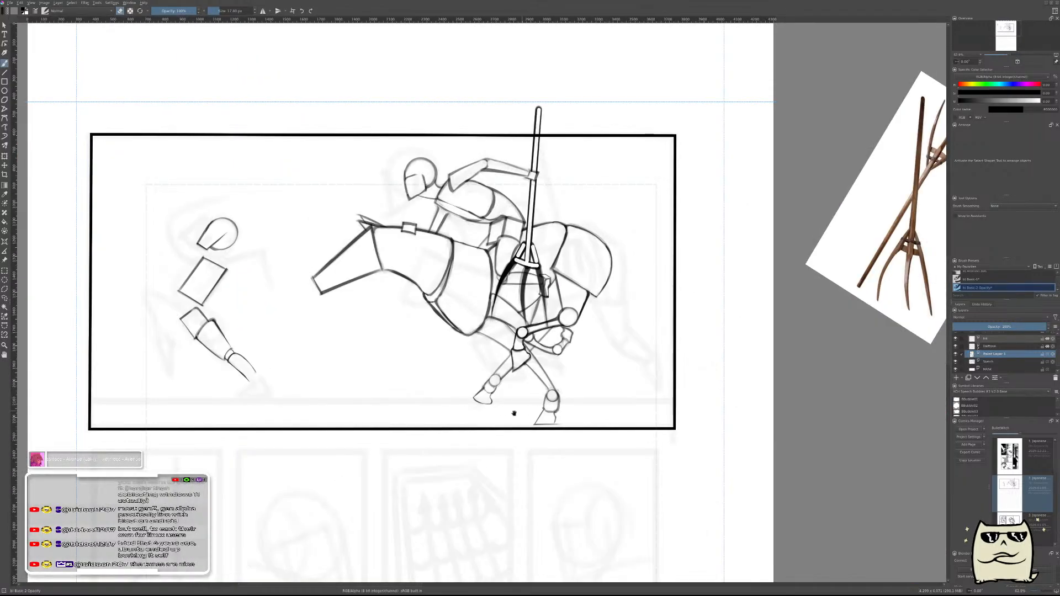
pyautogui.scroll(2, 522, 412)
pyautogui.scroll(4, 656, 350)
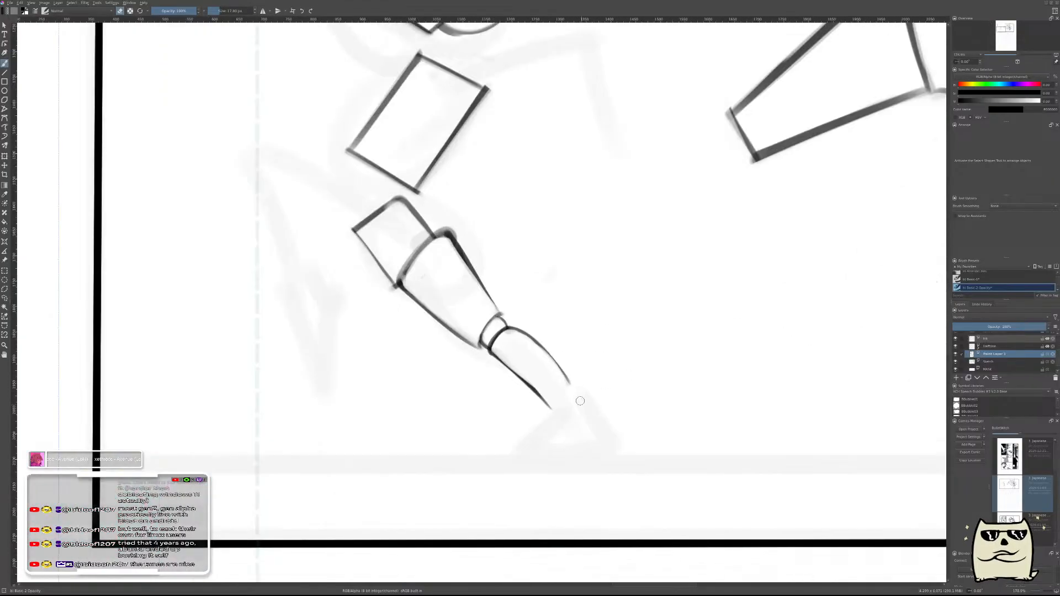
# - Rework the end of the lower leg's upper contour into a narrower line running down to the ankle
pyautogui.press('e')
pyautogui.moveTo(558, 369); pyautogui.dragTo(584, 411)
pyautogui.hotkey('ctrl', 'z')
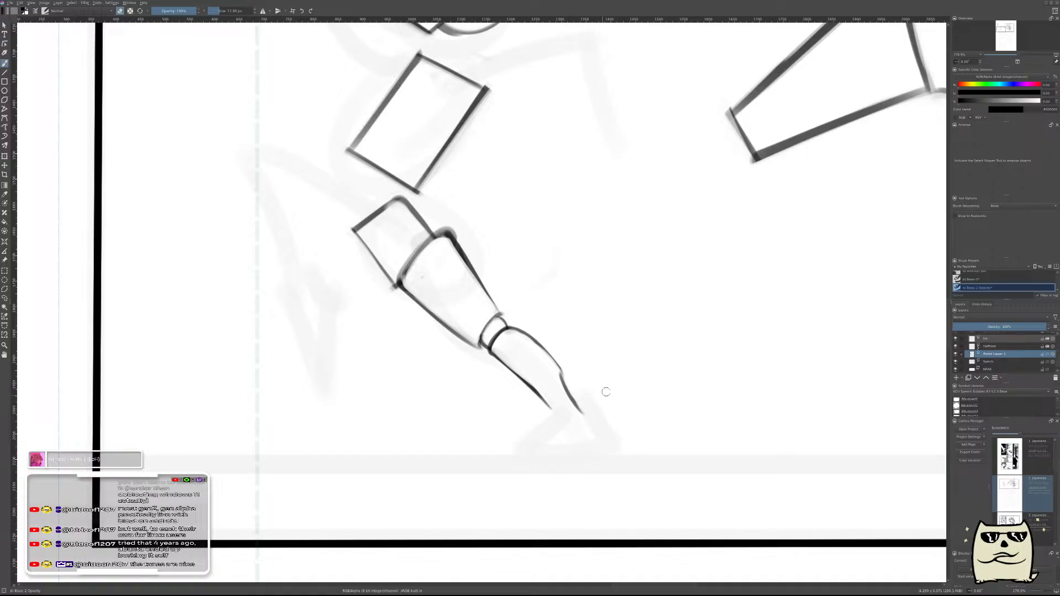
pyautogui.moveTo(598, 352)
pyautogui.mouseDown()
pyautogui.moveTo(610, 358)
pyautogui.moveTo(622, 342)
pyautogui.mouseUp()
# - Extend the lower leg's underside into a rounded ankle that meets the upper contour, and check the figure in the mirrored view
pyautogui.press('e')
pyautogui.moveTo(537, 402); pyautogui.dragTo(564, 422)
pyautogui.hotkey('ctrl', 'z')
pyautogui.hotkey('ctrl', 'z')
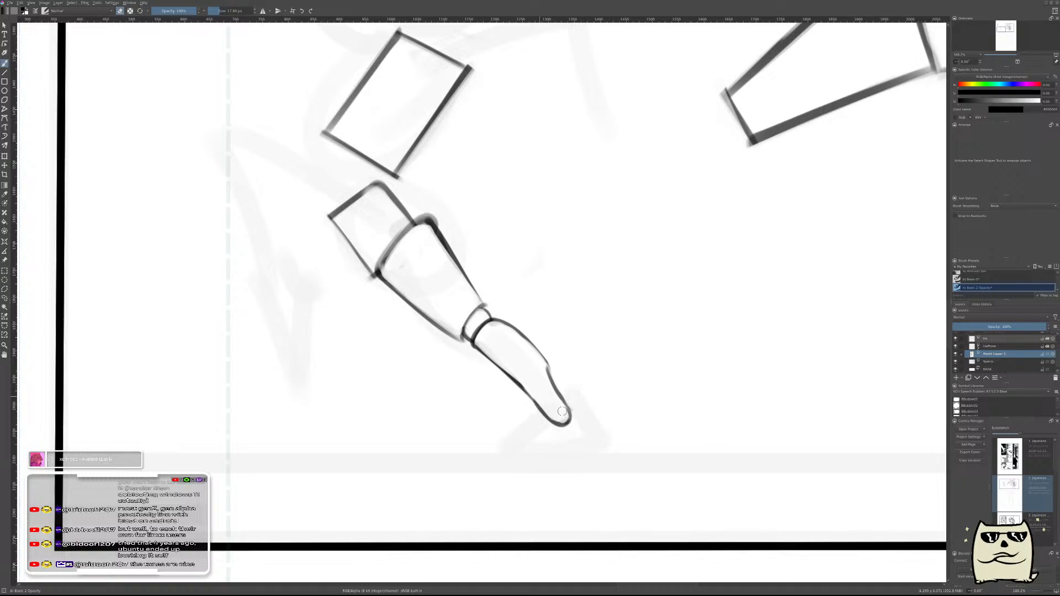
pyautogui.scroll(-6, 609, 353)
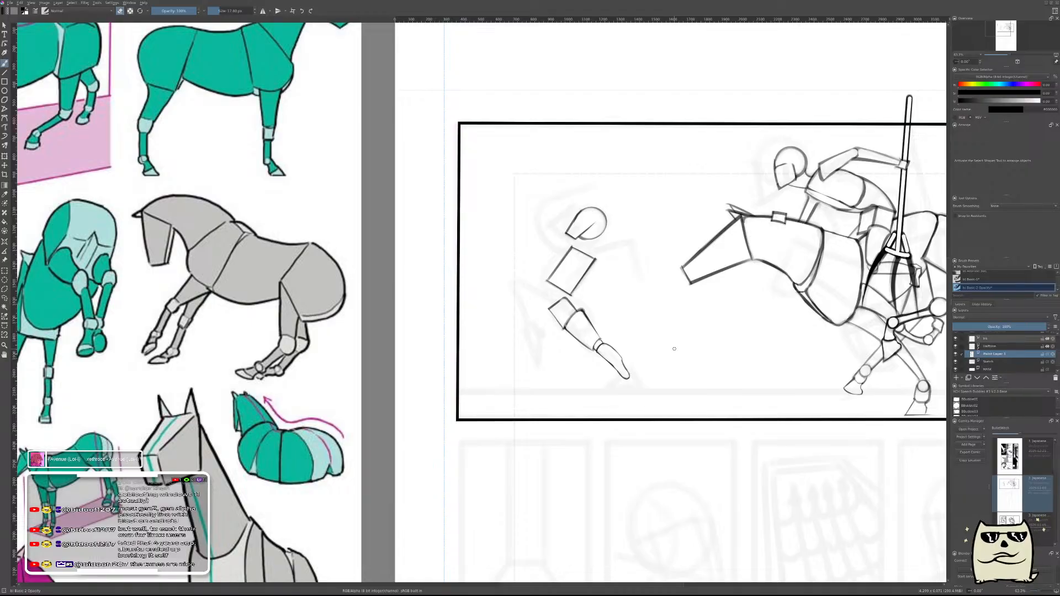
pyautogui.press('m')
pyautogui.moveTo(489, 371); pyautogui.dragTo(733, 362)
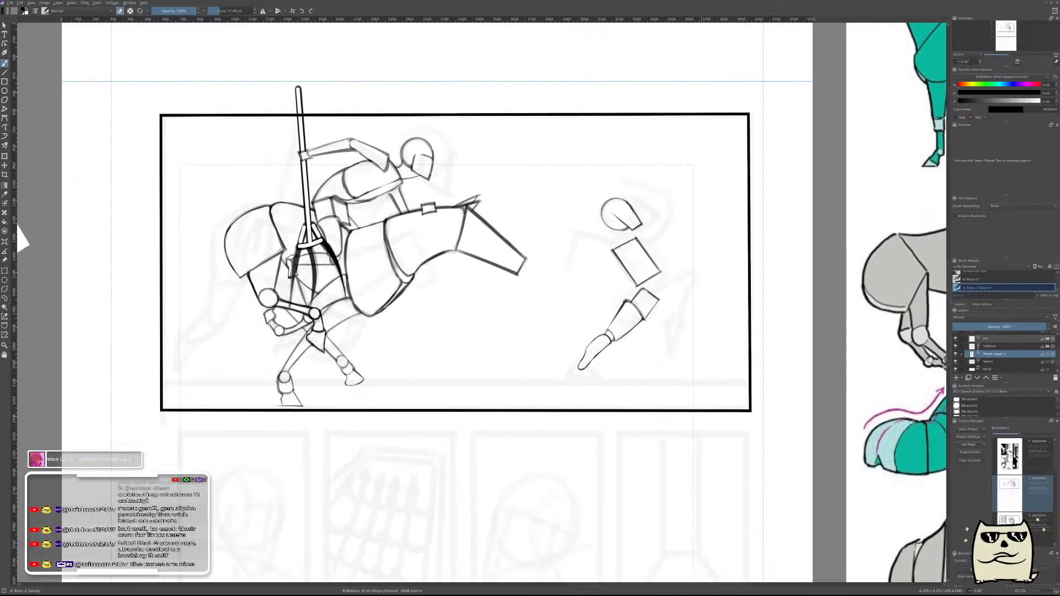
pyautogui.press('m')
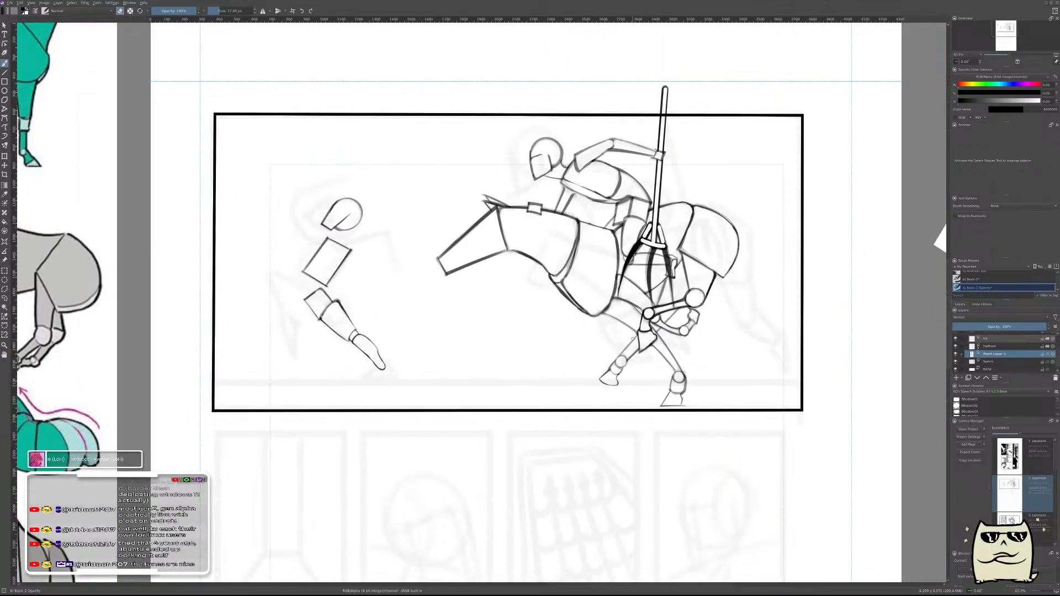
pyautogui.moveTo(459, 409); pyautogui.dragTo(750, 400)
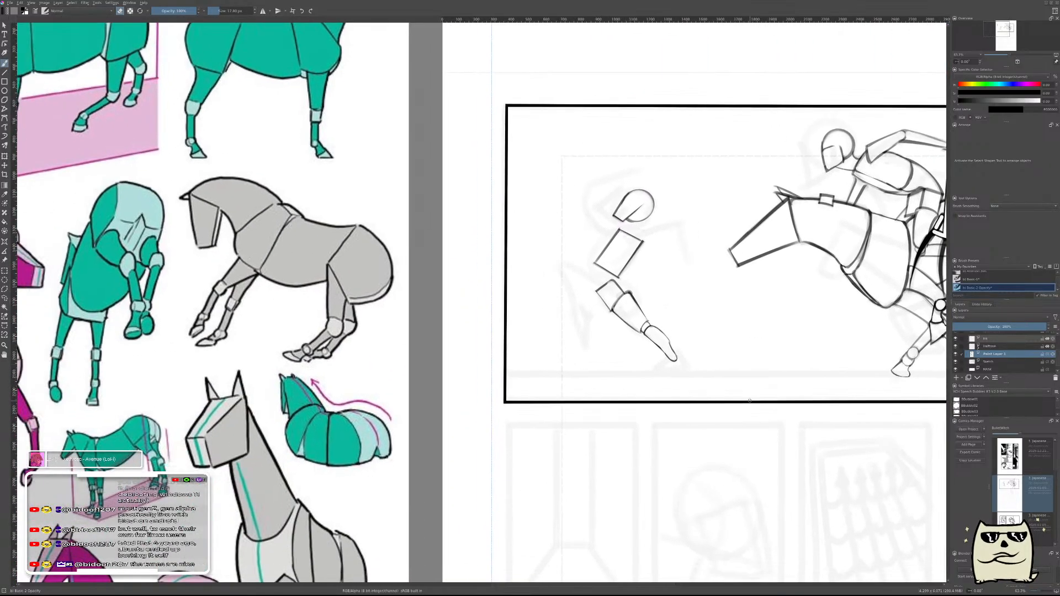
pyautogui.moveTo(688, 352); pyautogui.dragTo(695, 333)
pyautogui.press('e')
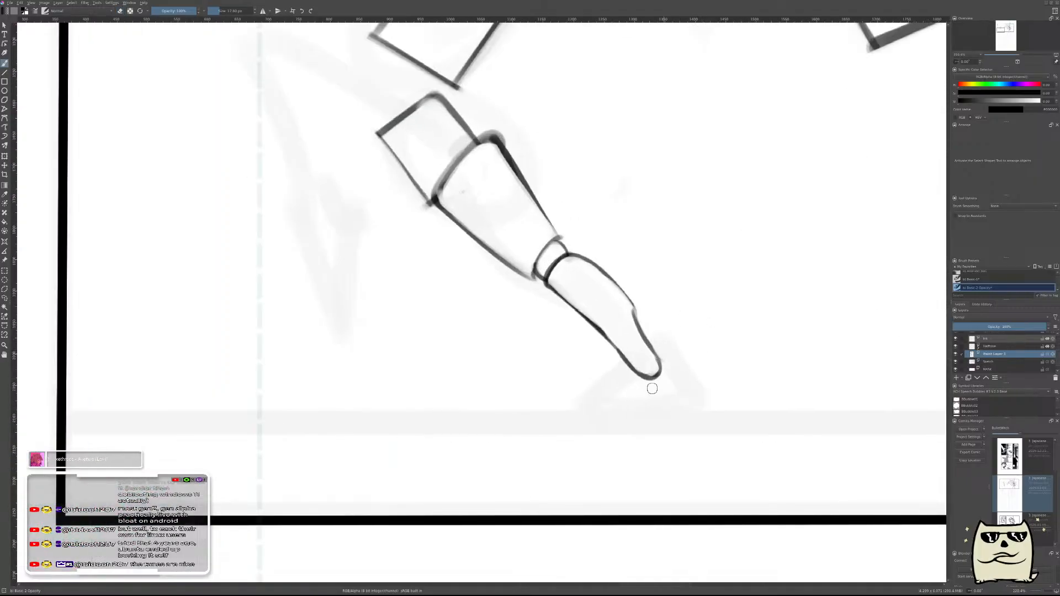
pyautogui.moveTo(636, 407); pyautogui.dragTo(697, 364)
pyautogui.hotkey('ctrl', 'z')
pyautogui.moveTo(634, 405)
pyautogui.mouseDown()
pyautogui.moveTo(704, 362)
pyautogui.moveTo(721, 365)
pyautogui.moveTo(486, 416)
pyautogui.moveTo(563, 440)
pyautogui.moveTo(559, 416)
pyautogui.moveTo(613, 399)
pyautogui.moveTo(478, 393)
pyautogui.moveTo(593, 423)
pyautogui.mouseUp()
pyautogui.hotkey('ctrl', 'z')
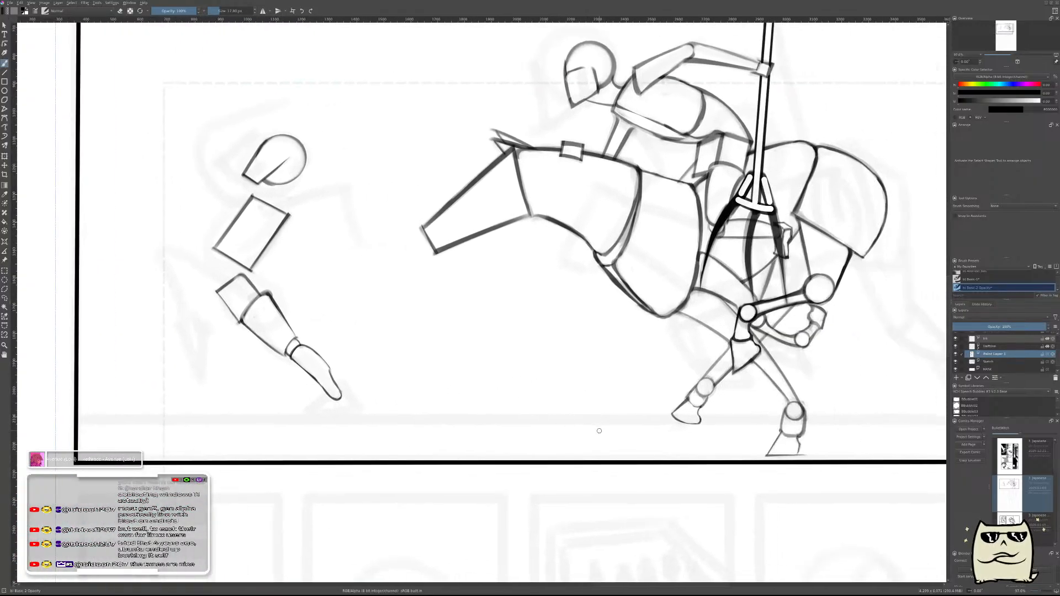
# - Draw a short slanted stroke below the ankle for the raised rear part of the foot's sole
pyautogui.moveTo(444, 415)
pyautogui.mouseDown()
pyautogui.moveTo(630, 426)
pyautogui.moveTo(716, 415)
pyautogui.mouseUp()
pyautogui.scroll(2, 613, 398)
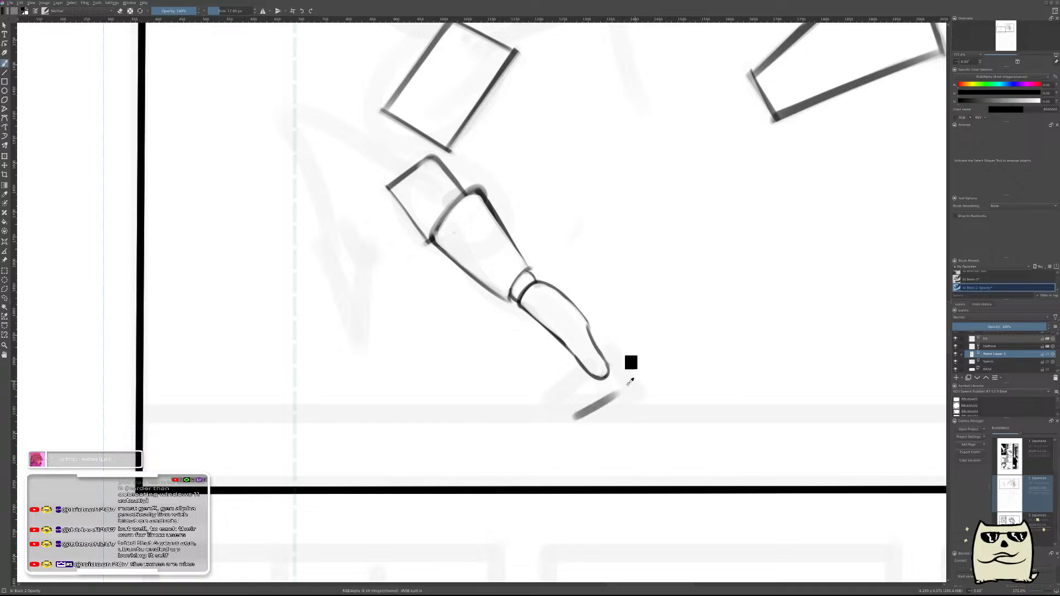
pyautogui.moveTo(565, 415); pyautogui.dragTo(629, 380)
pyautogui.hotkey('ctrl', 'z')
pyautogui.moveTo(579, 410); pyautogui.dragTo(641, 380)
pyautogui.hotkey('ctrl', 'z')
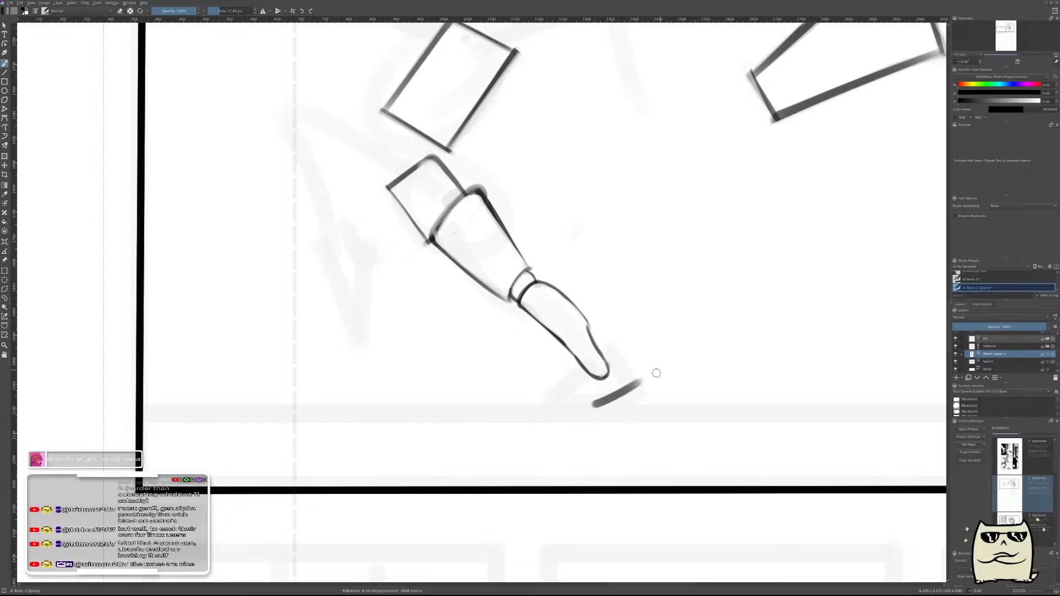
# - Refine the short sole stroke below the ankle into a thinner, slightly curved line with the eraser
pyautogui.press('e')
pyautogui.scroll(2, 609, 412)
pyautogui.moveTo(639, 381)
pyautogui.mouseDown()
pyautogui.moveTo(632, 397)
pyautogui.moveTo(602, 396)
pyautogui.moveTo(665, 357)
pyautogui.mouseUp()
pyautogui.hotkey('ctrl', 'z')
pyautogui.press('e')
pyautogui.moveTo(591, 419)
pyautogui.mouseDown()
pyautogui.moveTo(669, 378)
pyautogui.moveTo(636, 377)
pyautogui.moveTo(595, 411)
pyautogui.moveTo(689, 370)
pyautogui.moveTo(633, 377)
pyautogui.moveTo(607, 397)
pyautogui.moveTo(700, 370)
pyautogui.moveTo(596, 402)
pyautogui.moveTo(646, 402)
pyautogui.moveTo(689, 373)
pyautogui.mouseUp()
pyautogui.press('e')
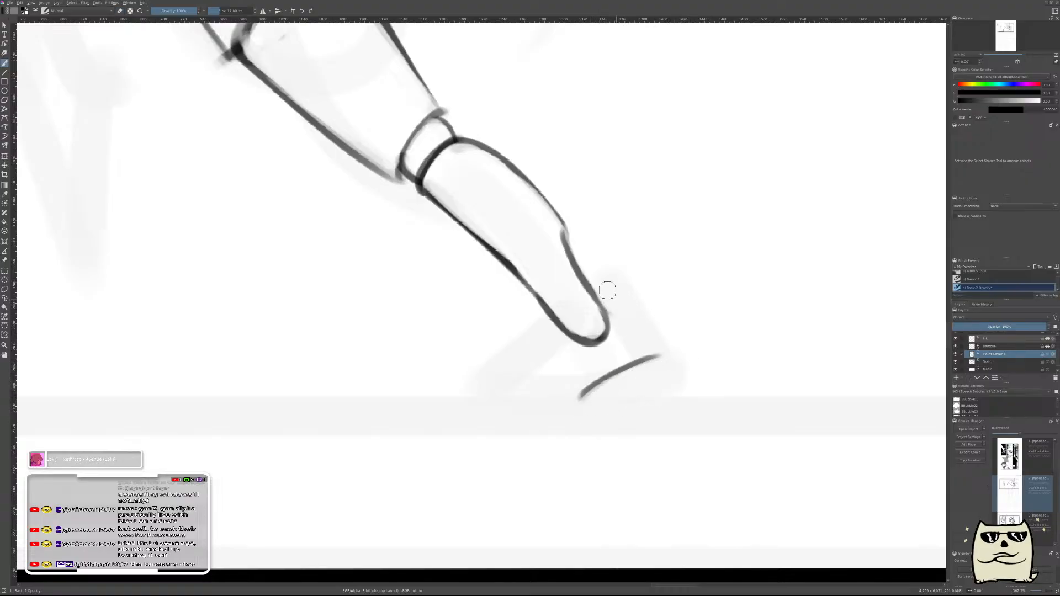
# - Draw the back of the foot from the ankle into a rounded heel that joins the sole line
pyautogui.moveTo(599, 285); pyautogui.dragTo(643, 319)
pyautogui.hotkey('ctrl', 'z')
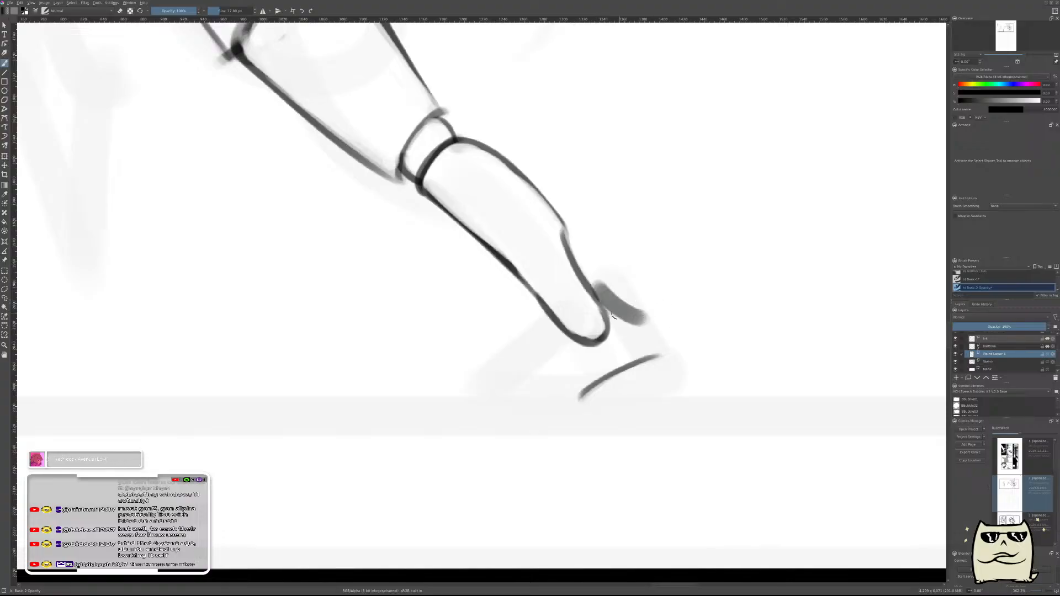
pyautogui.hotkey('ctrl', 'z')
pyautogui.moveTo(599, 298)
pyautogui.mouseDown()
pyautogui.moveTo(645, 321)
pyautogui.moveTo(638, 313)
pyautogui.moveTo(638, 343)
pyautogui.mouseUp()
pyautogui.hotkey('ctrl', 'z')
pyautogui.hotkey('ctrl', 'z')
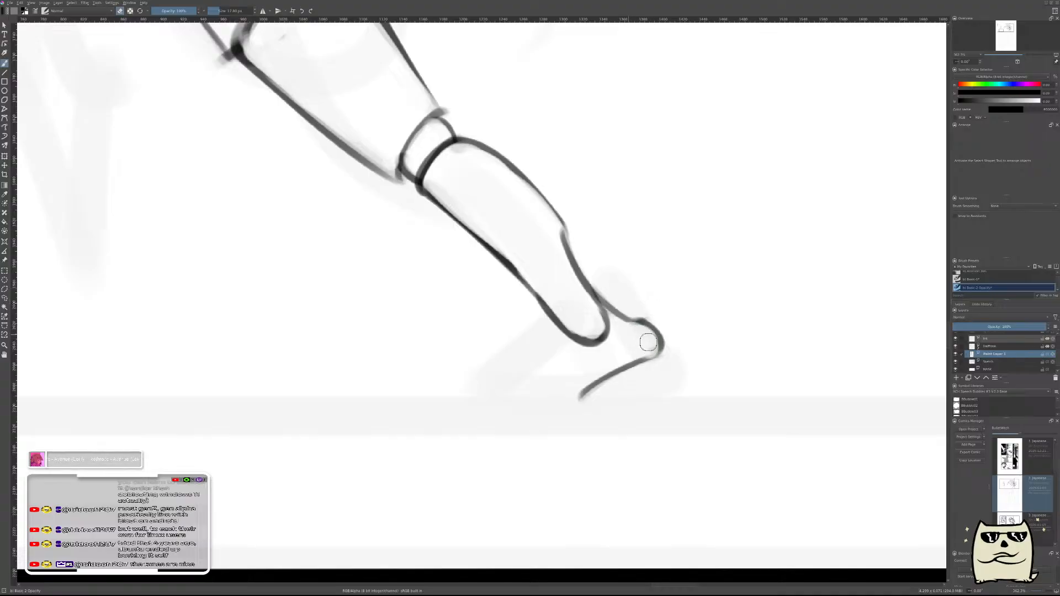
pyautogui.scroll(-6, 633, 347)
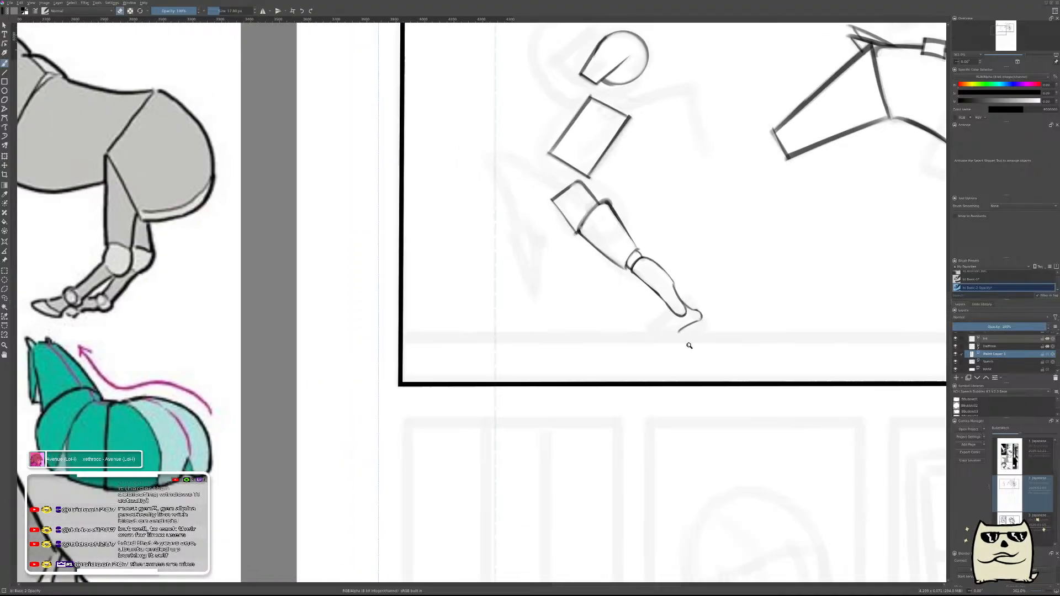
pyautogui.scroll(4, 741, 306)
pyautogui.scroll(1, 742, 267)
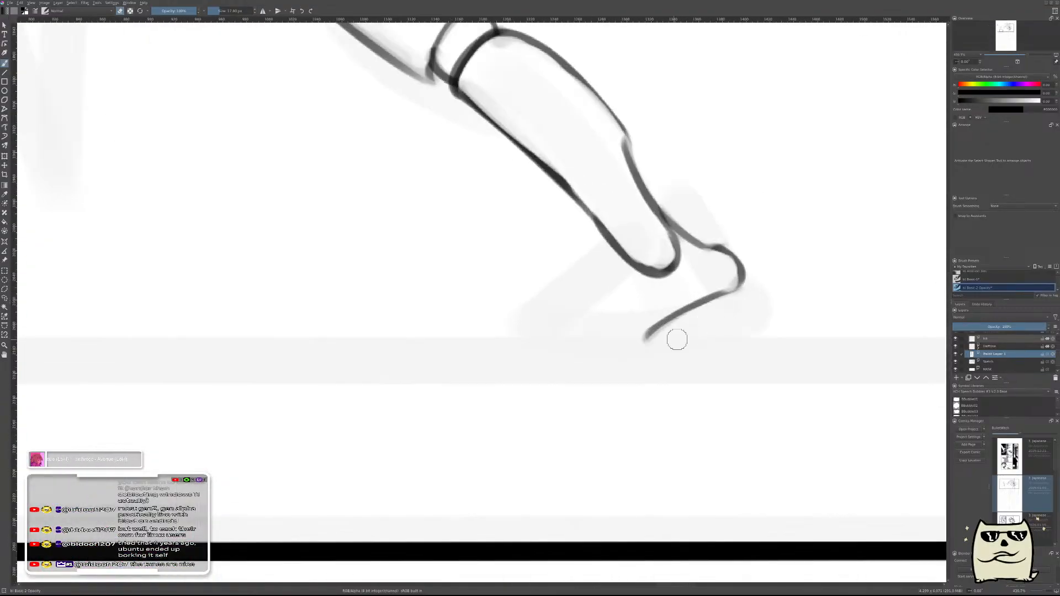
pyautogui.moveTo(730, 280); pyautogui.dragTo(729, 283)
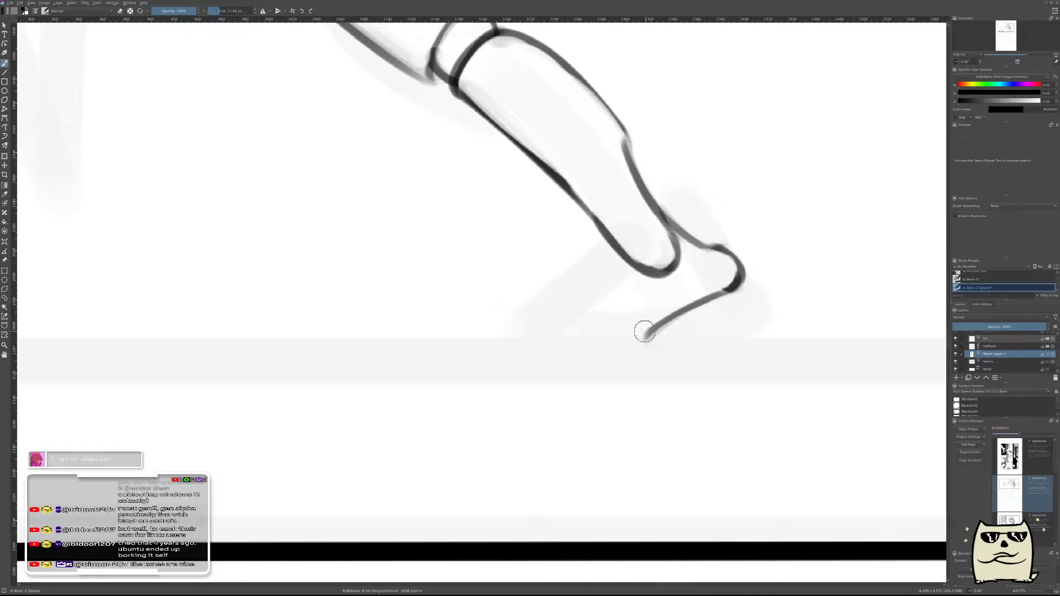
# - Extend the sole forward as a flat line along the ground to the toe and thin it with the eraser
pyautogui.moveTo(660, 330); pyautogui.dragTo(577, 331)
pyautogui.press('e')
pyautogui.moveTo(674, 333)
pyautogui.mouseDown()
pyautogui.moveTo(651, 340)
pyautogui.moveTo(636, 305)
pyautogui.moveTo(660, 303)
pyautogui.moveTo(607, 321)
pyautogui.moveTo(660, 301)
pyautogui.moveTo(575, 322)
pyautogui.mouseUp()
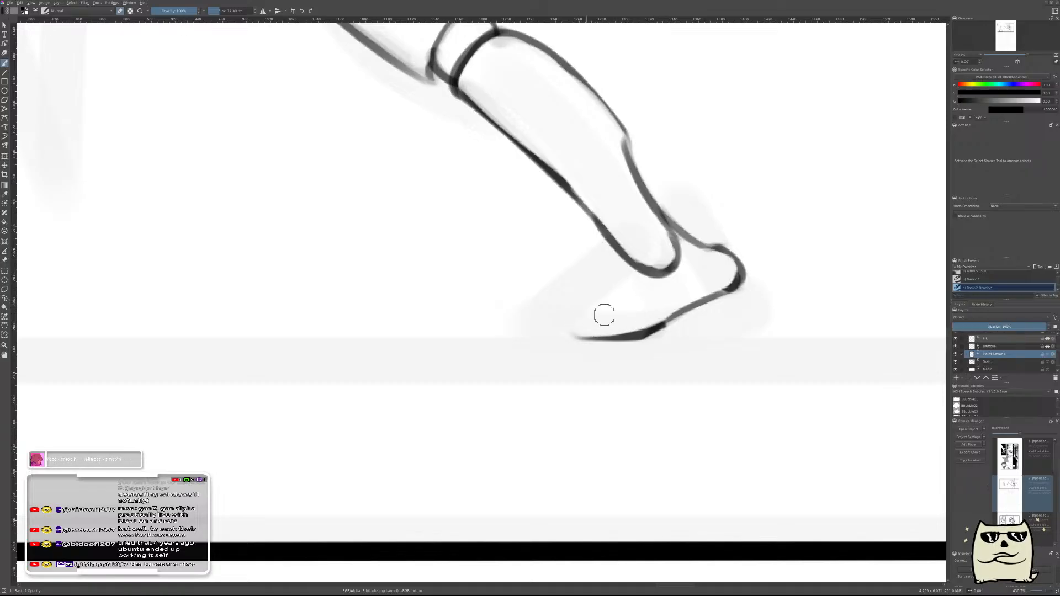
pyautogui.moveTo(582, 322)
pyautogui.mouseDown()
pyautogui.moveTo(590, 362)
pyautogui.moveTo(566, 362)
pyautogui.mouseUp()
pyautogui.moveTo(553, 330)
pyautogui.mouseDown()
pyautogui.moveTo(629, 327)
pyautogui.moveTo(584, 326)
pyautogui.moveTo(614, 327)
pyautogui.mouseUp()
pyautogui.hotkey('ctrl', 'z')
pyautogui.press('e')
pyautogui.moveTo(547, 325)
pyautogui.mouseDown()
pyautogui.moveTo(627, 314)
pyautogui.moveTo(564, 319)
pyautogui.mouseUp()
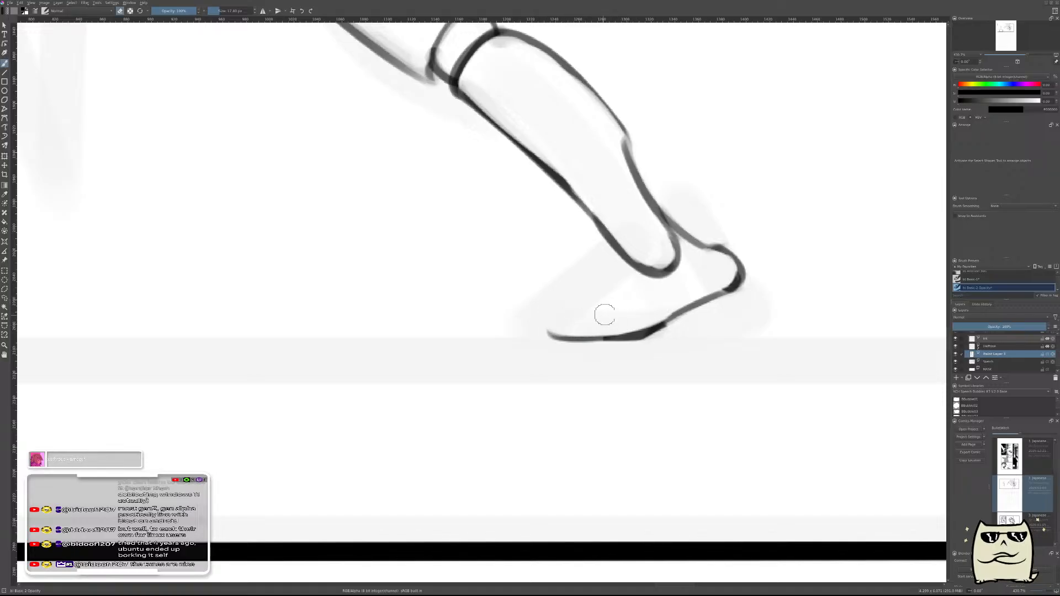
# - Try to draw the foot's upper contour as a curve from the ankle forward to a rounded toe
pyautogui.press('e')
pyautogui.moveTo(634, 266); pyautogui.dragTo(591, 304)
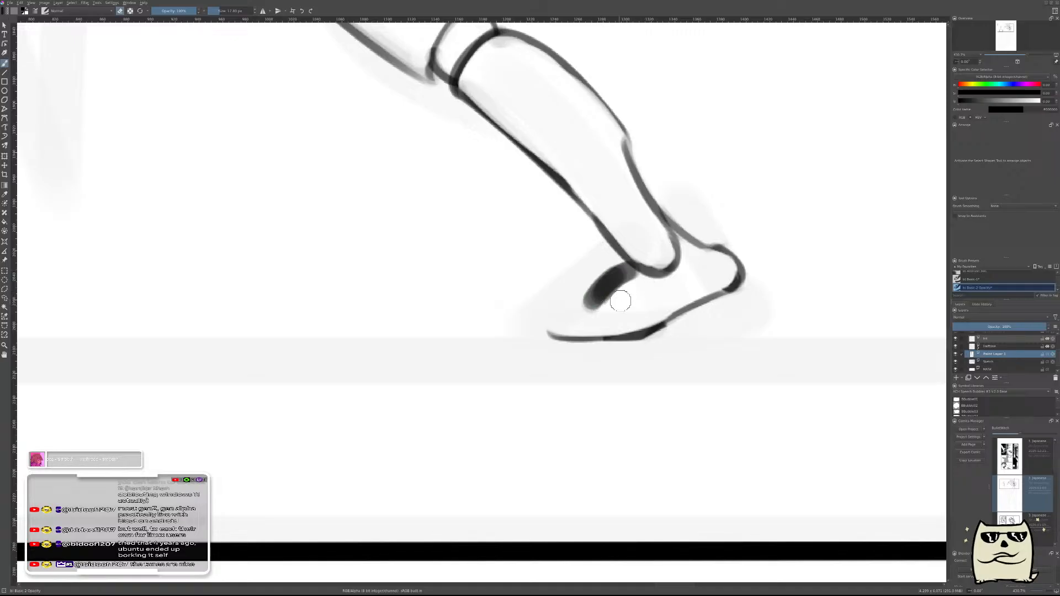
pyautogui.hotkey('ctrl', 'z')
pyautogui.moveTo(628, 259)
pyautogui.mouseDown()
pyautogui.moveTo(584, 303)
pyautogui.moveTo(622, 268)
pyautogui.moveTo(596, 303)
pyautogui.moveTo(529, 318)
pyautogui.mouseUp()
pyautogui.hotkey('ctrl', 'z')
pyautogui.press('e')
pyautogui.press('e')
pyautogui.hotkey('ctrl', 'z')
pyautogui.moveTo(583, 296); pyautogui.dragTo(516, 331)
pyautogui.moveTo(583, 314)
pyautogui.mouseDown()
pyautogui.moveTo(532, 334)
pyautogui.moveTo(552, 326)
pyautogui.mouseUp()
pyautogui.press('e')
pyautogui.moveTo(605, 296)
pyautogui.mouseDown()
pyautogui.moveTo(544, 324)
pyautogui.moveTo(588, 322)
pyautogui.moveTo(530, 326)
pyautogui.mouseUp()
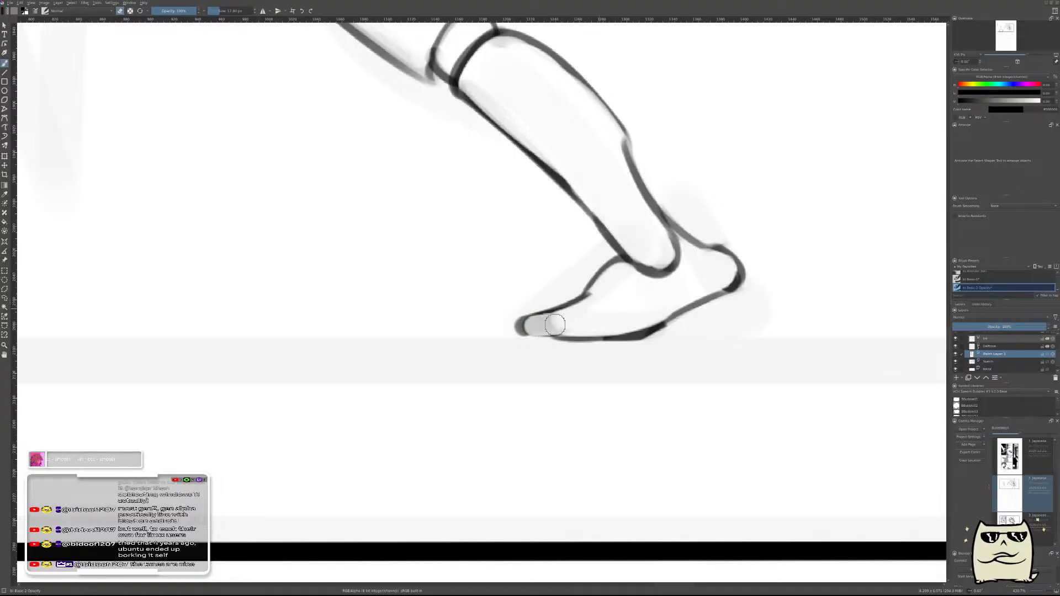
pyautogui.scroll(-2, 629, 319)
pyautogui.scroll(-8, 710, 293)
pyautogui.moveTo(712, 293); pyautogui.dragTo(678, 365)
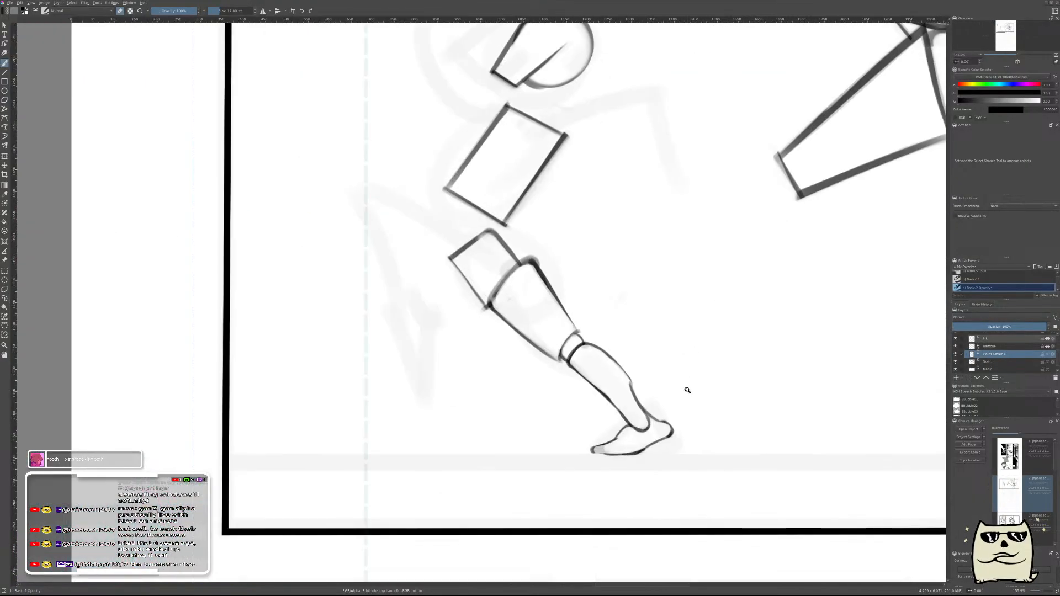
pyautogui.hotkey('ctrl', 'z')
pyautogui.hotkey('ctrl', 'shift', 'z')
# - Draw a steep instep line from the front of the shin down toward the foot and thin it with the eraser
pyautogui.moveTo(647, 425); pyautogui.dragTo(647, 397)
pyautogui.press('e')
pyautogui.moveTo(589, 426); pyautogui.dragTo(558, 474)
pyautogui.hotkey('ctrl', 'z')
pyautogui.moveTo(590, 414); pyautogui.dragTo(561, 468)
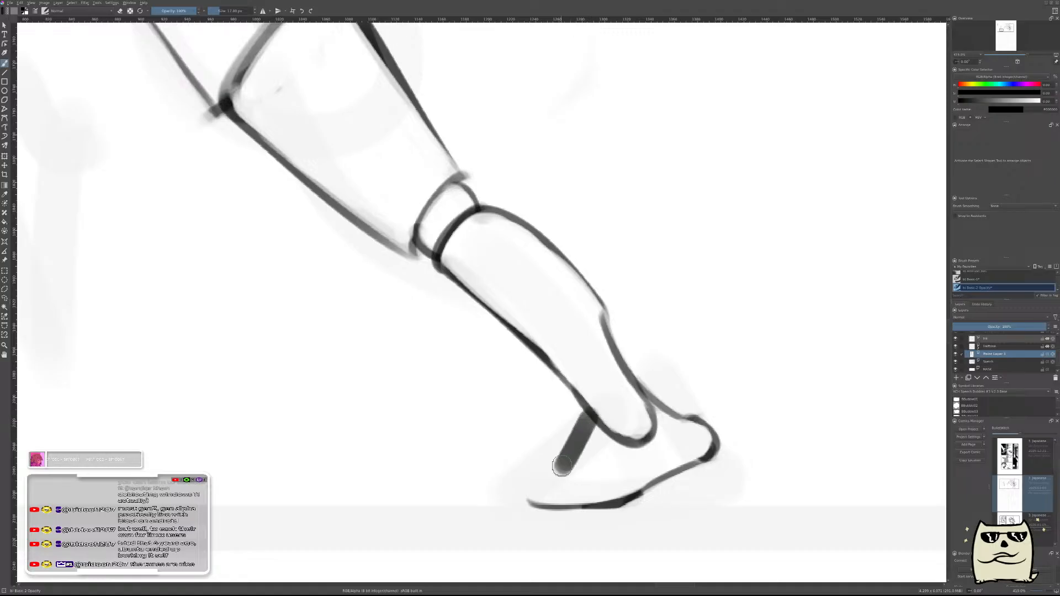
pyautogui.press('e')
pyautogui.moveTo(573, 420); pyautogui.dragTo(554, 466)
pyautogui.moveTo(577, 419); pyautogui.dragTo(559, 457)
pyautogui.moveTo(580, 419); pyautogui.dragTo(565, 462)
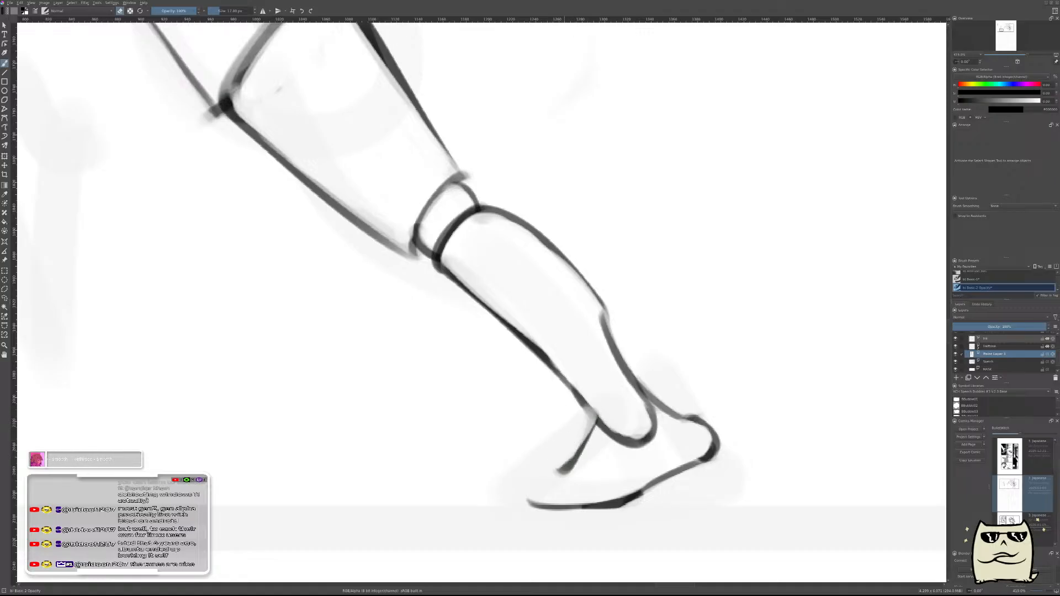
# - Rework the instep line and continue it with a shallow line along the top of the toes
pyautogui.hotkey('ctrl', 'z')
pyautogui.hotkey('ctrl', 'z')
pyautogui.moveTo(573, 419); pyautogui.dragTo(560, 463)
pyautogui.moveTo(651, 403)
pyautogui.mouseDown()
pyautogui.moveTo(627, 429)
pyautogui.moveTo(613, 416)
pyautogui.moveTo(588, 438)
pyautogui.moveTo(599, 434)
pyautogui.mouseUp()
pyautogui.press('e')
pyautogui.hotkey('ctrl', 'z')
pyautogui.hotkey('ctrl', 'z')
pyautogui.hotkey('ctrl', 'z')
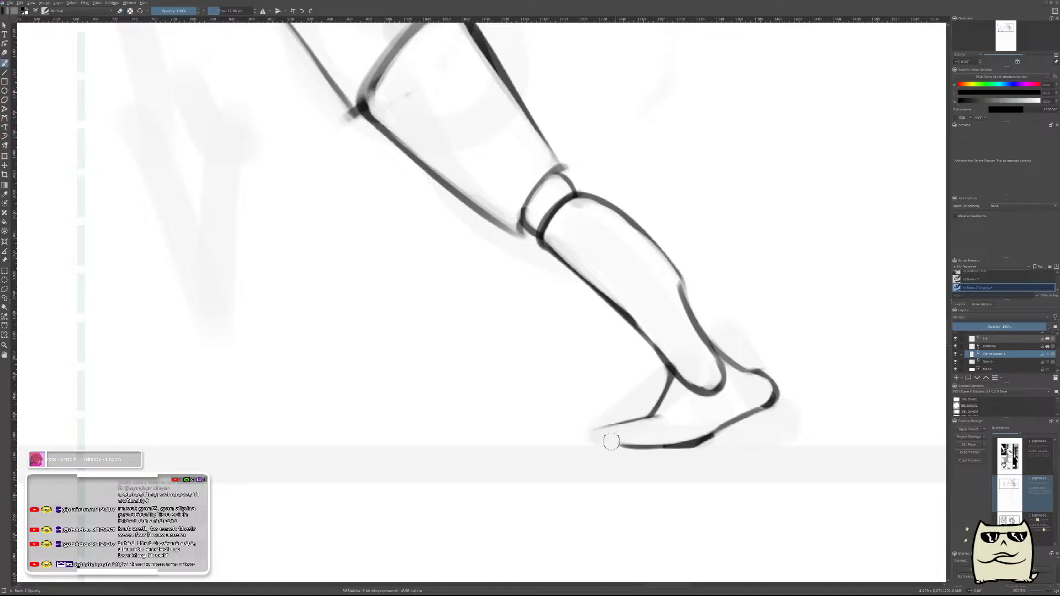
# - Join the top of the toes to the sole at the tip and check the whole leg
pyautogui.press('e')
pyautogui.press('e')
pyautogui.moveTo(594, 432)
pyautogui.mouseDown()
pyautogui.moveTo(624, 449)
pyautogui.moveTo(608, 447)
pyautogui.mouseUp()
pyautogui.press('e')
pyautogui.moveTo(724, 401); pyautogui.dragTo(693, 432)
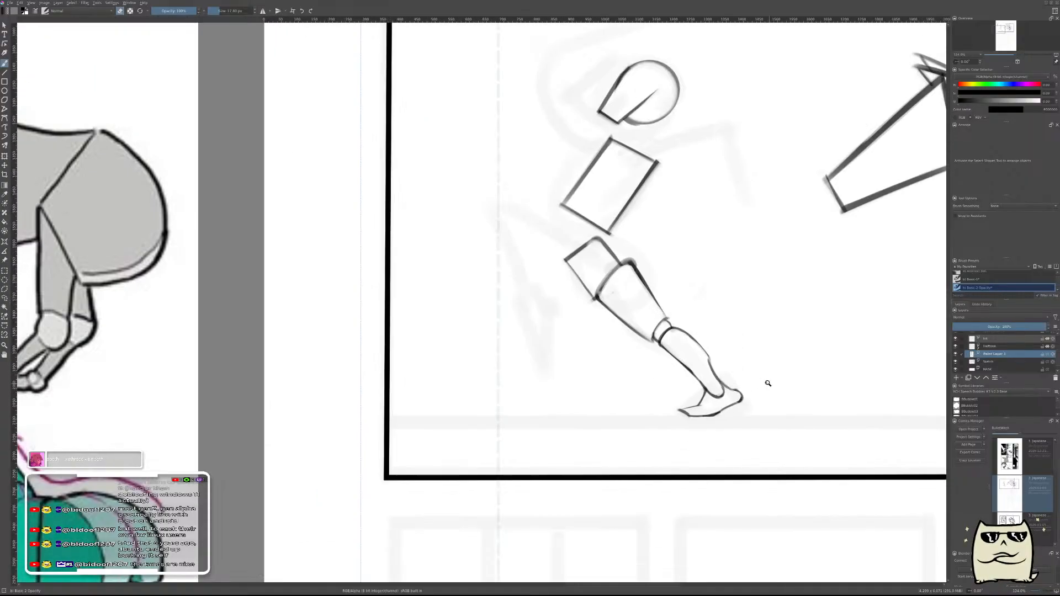
# - Reshape the toe tip into a blunt end with a short upright edge and clean up its overlapping lines
pyautogui.moveTo(705, 397)
pyautogui.mouseDown()
pyautogui.moveTo(655, 420)
pyautogui.moveTo(728, 402)
pyautogui.mouseUp()
pyautogui.press('e')
pyautogui.press('e')
pyautogui.moveTo(655, 416); pyautogui.dragTo(739, 399)
pyautogui.press('e')
pyautogui.moveTo(660, 418); pyautogui.dragTo(743, 401)
pyautogui.press('e')
pyautogui.moveTo(651, 415)
pyautogui.mouseDown()
pyautogui.moveTo(763, 398)
pyautogui.moveTo(702, 408)
pyautogui.moveTo(652, 437)
pyautogui.moveTo(638, 388)
pyautogui.moveTo(676, 391)
pyautogui.moveTo(646, 400)
pyautogui.moveTo(643, 445)
pyautogui.moveTo(671, 434)
pyautogui.moveTo(666, 416)
pyautogui.moveTo(675, 434)
pyautogui.moveTo(645, 445)
pyautogui.moveTo(633, 436)
pyautogui.moveTo(704, 431)
pyautogui.mouseUp()
pyautogui.press('e')
pyautogui.moveTo(624, 448)
pyautogui.mouseDown()
pyautogui.moveTo(722, 438)
pyautogui.moveTo(610, 444)
pyautogui.mouseUp()
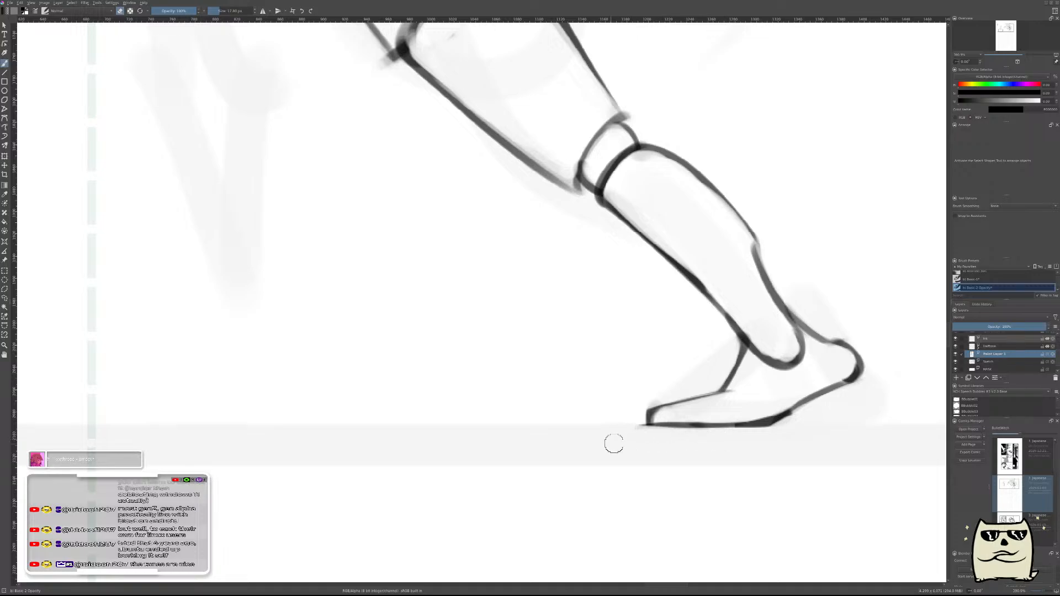
# - Merge the leg's paint layer down into the sketch layer and save the document
pyautogui.scroll(-10, 610, 443)
pyautogui.scroll(2, 743, 410)
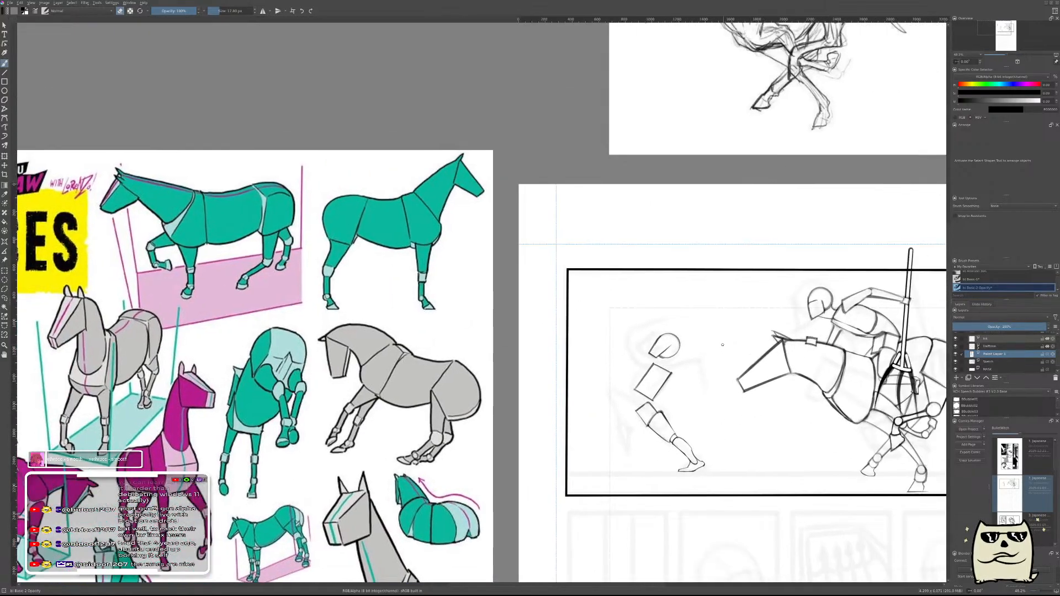
pyautogui.scroll(1, 685, 407)
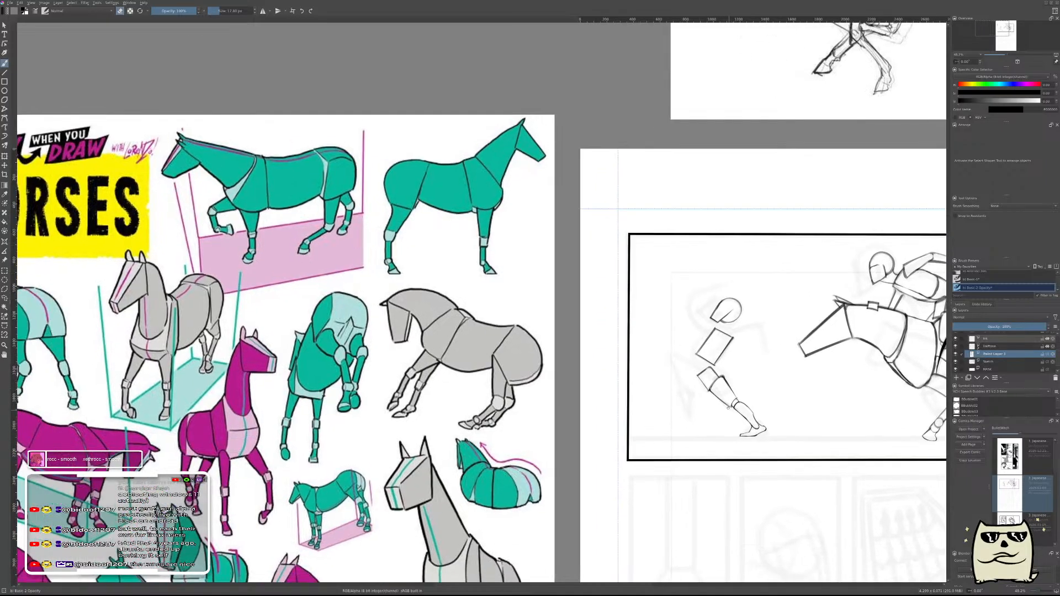
pyautogui.scroll(4, 732, 400)
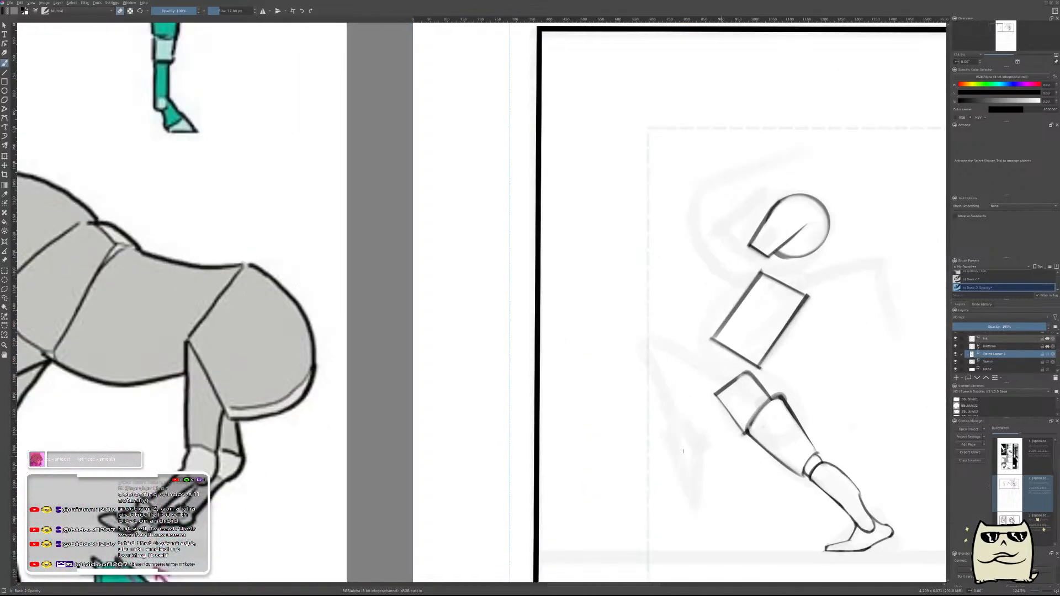
pyautogui.moveTo(740, 392); pyautogui.dragTo(535, 420)
pyautogui.scroll(1, 534, 417)
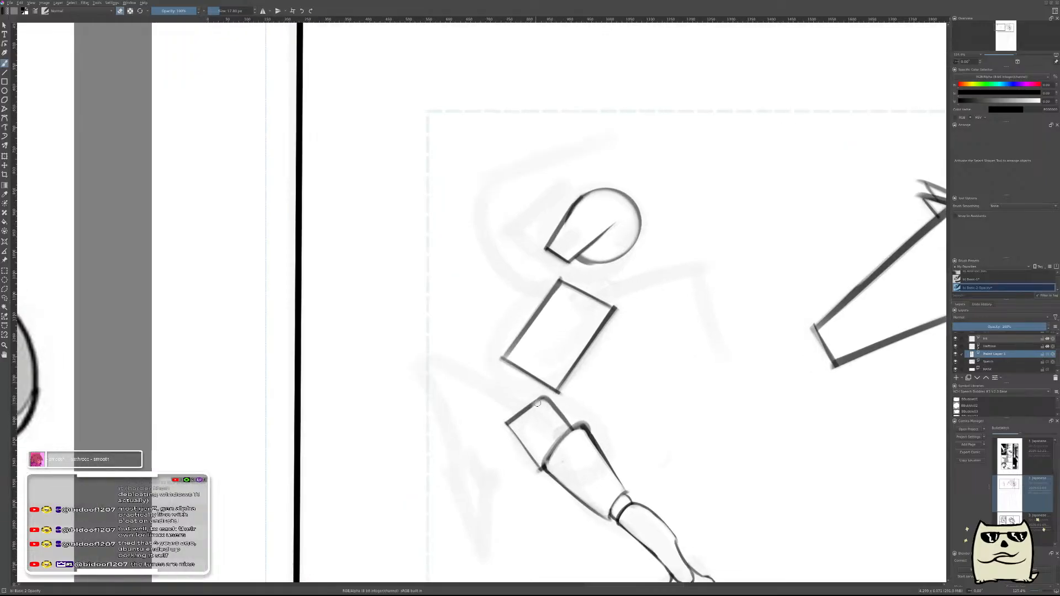
pyautogui.hotkey('ctrl', 'e')
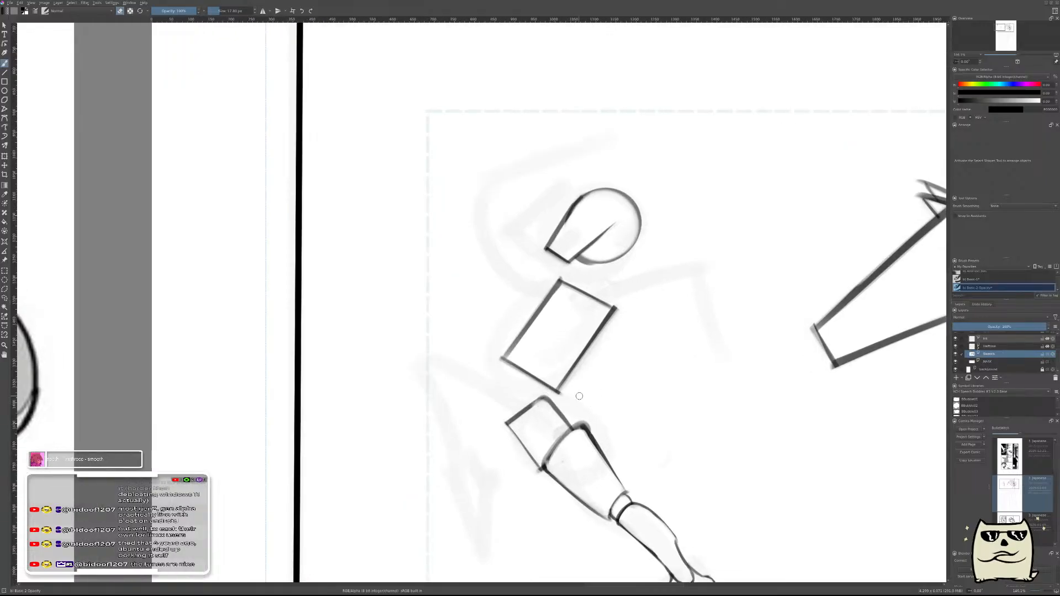
pyautogui.hotkey('ctrl', 's')
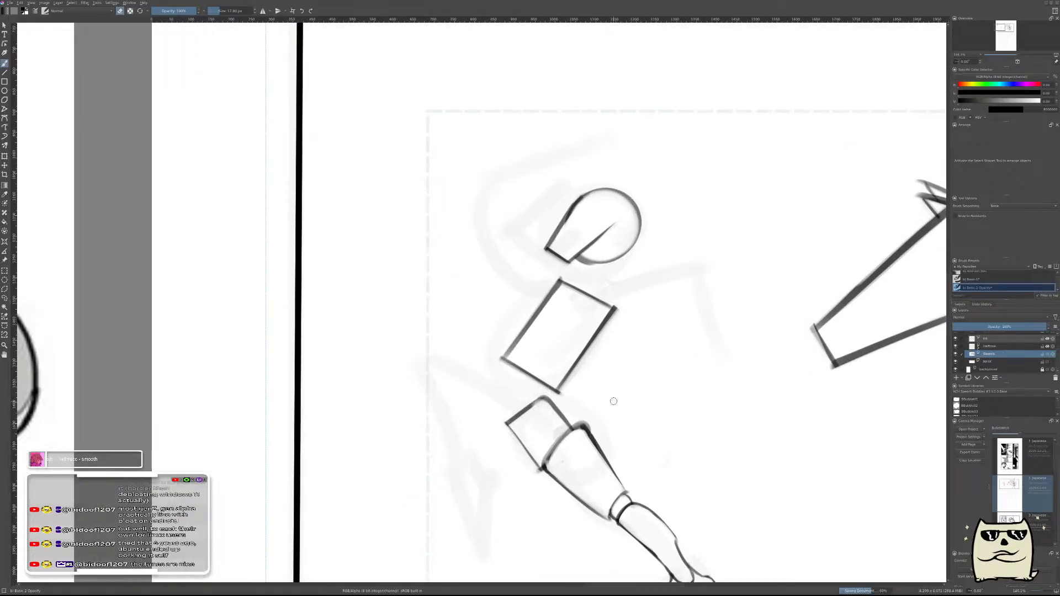
# - Examine the figure's pose and leg proportions in the mirrored view, and restore the unmirrored view
pyautogui.press('m')
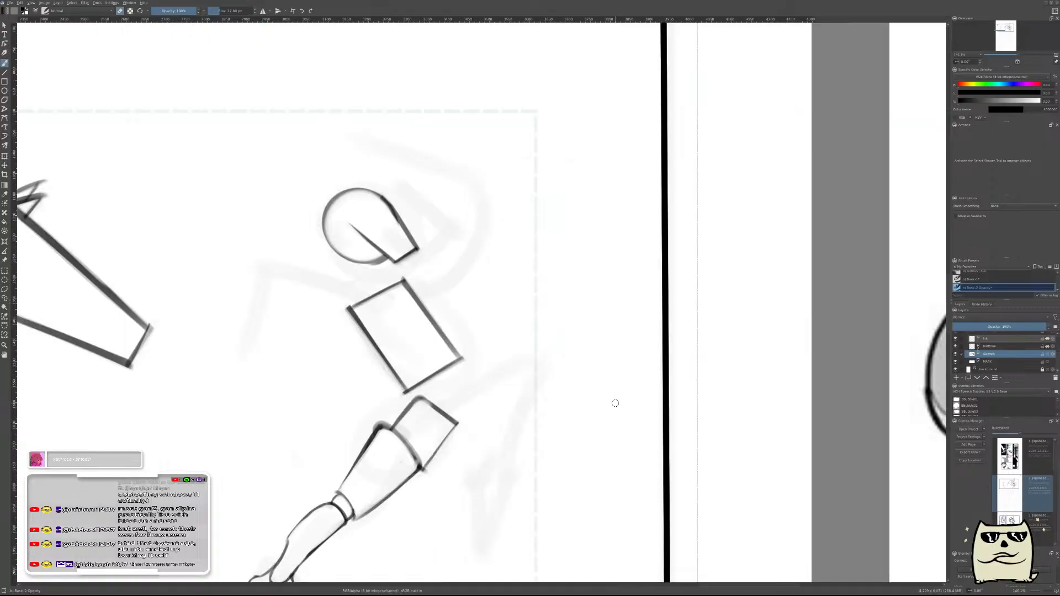
pyautogui.moveTo(464, 462); pyautogui.dragTo(670, 396)
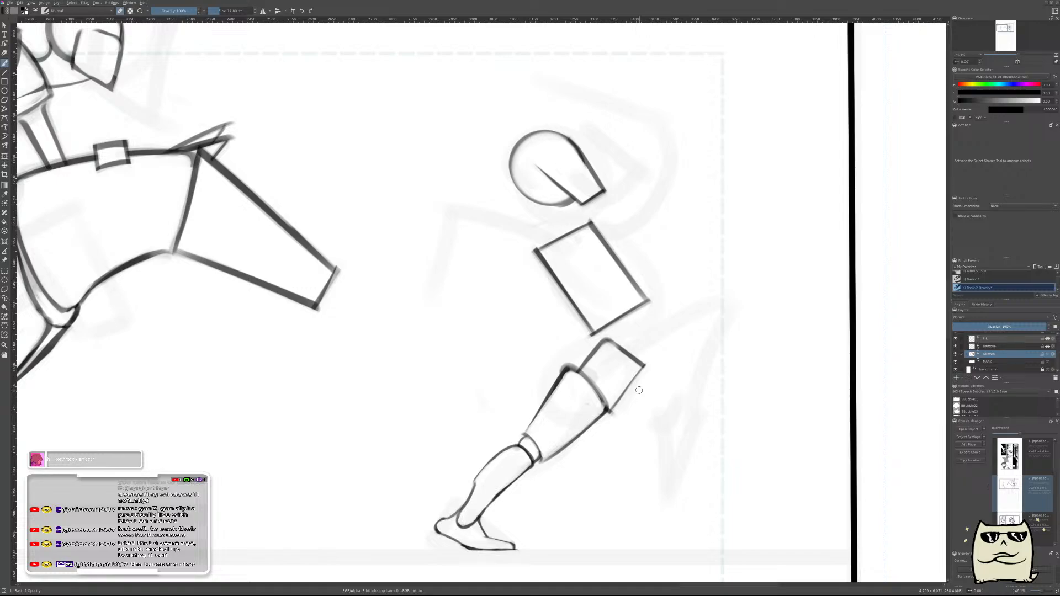
pyautogui.press('m')
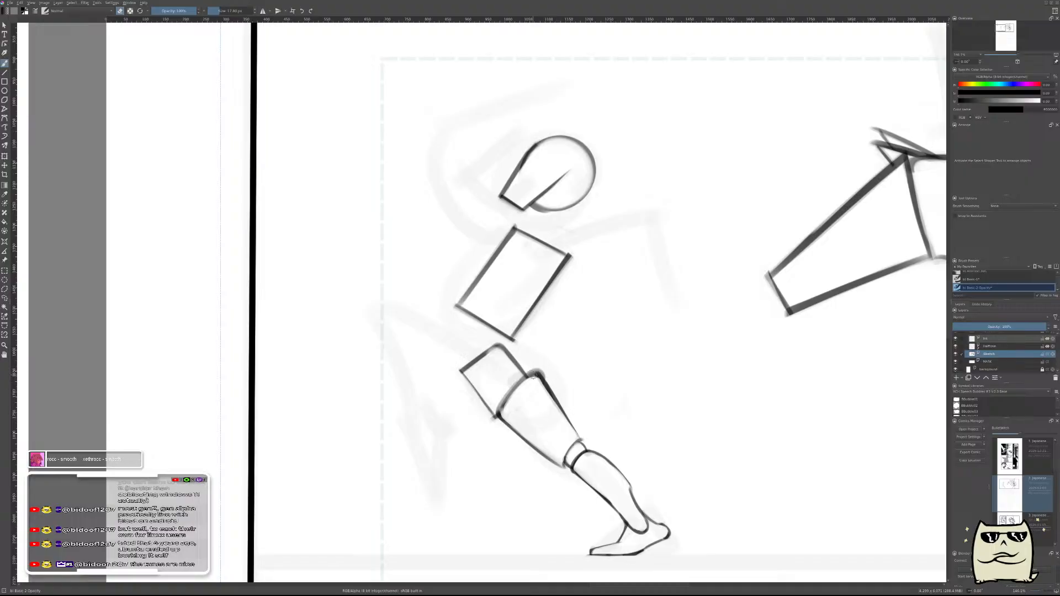
# - Draw an edge parallel to the pelvis box's rear side and connect it to the box's lower corner
pyautogui.scroll(3, 469, 396)
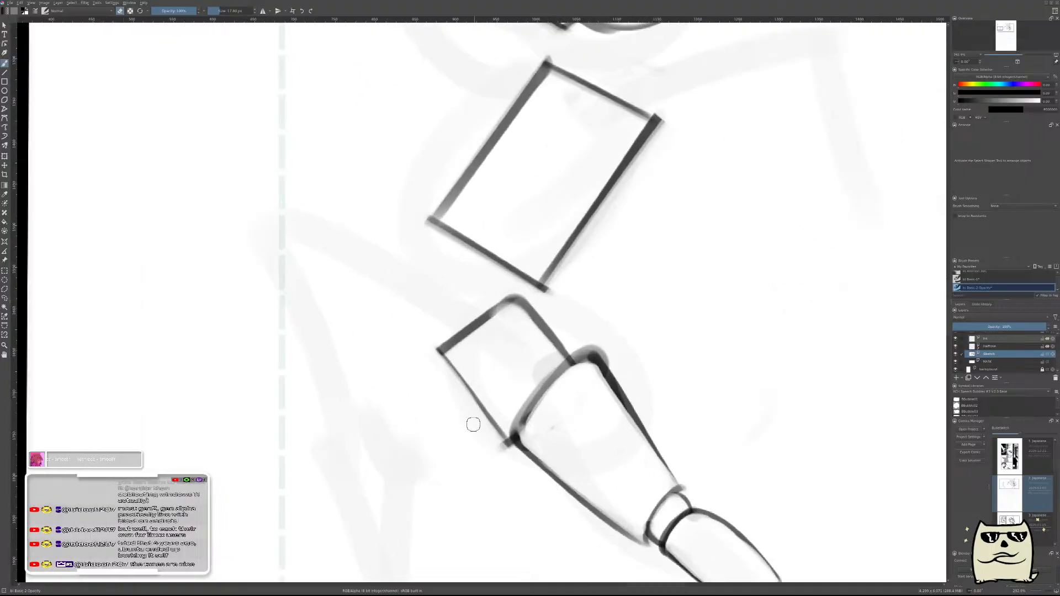
pyautogui.moveTo(430, 380); pyautogui.dragTo(477, 451)
pyautogui.moveTo(425, 387)
pyautogui.mouseDown()
pyautogui.moveTo(452, 427)
pyautogui.moveTo(414, 387)
pyautogui.moveTo(468, 459)
pyautogui.moveTo(407, 360)
pyautogui.moveTo(473, 457)
pyautogui.mouseUp()
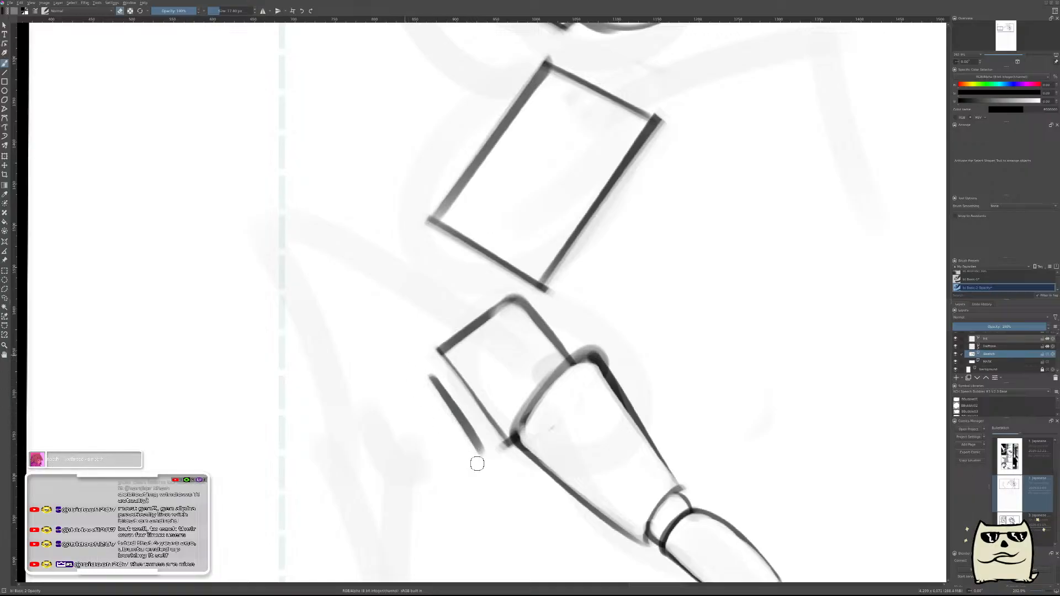
pyautogui.moveTo(430, 381)
pyautogui.mouseDown()
pyautogui.moveTo(477, 462)
pyautogui.moveTo(514, 447)
pyautogui.moveTo(474, 461)
pyautogui.mouseUp()
pyautogui.hotkey('ctrl', 'z')
pyautogui.hotkey('ctrl', 'z')
pyautogui.press('e')
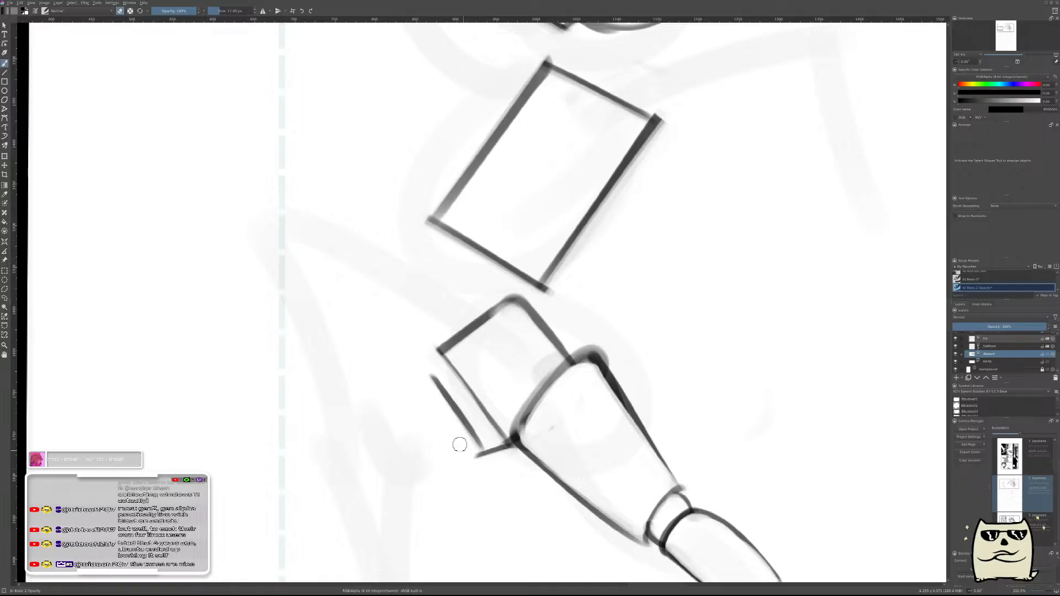
pyautogui.press('e')
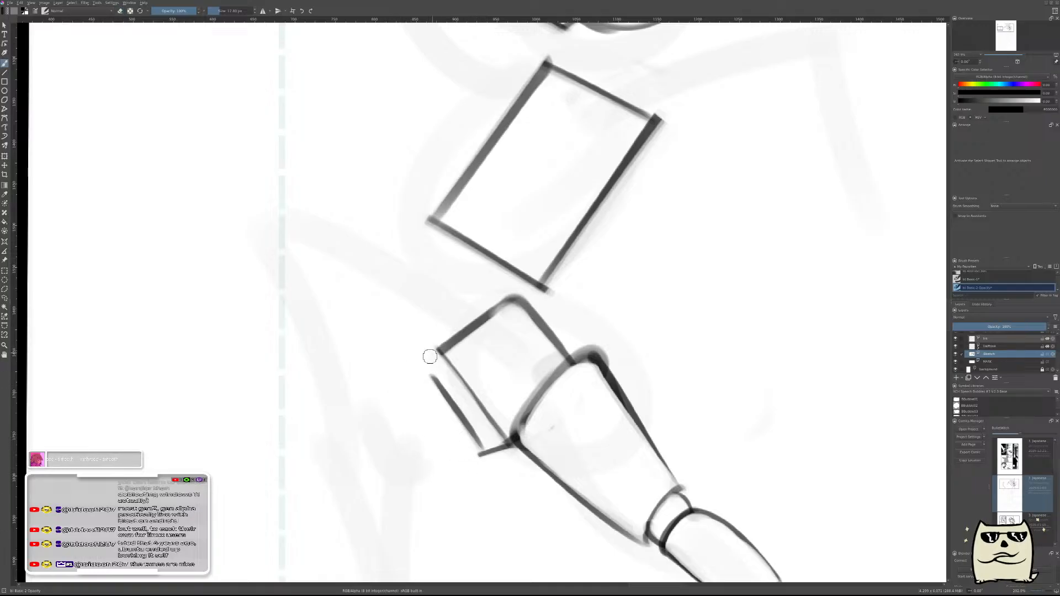
# - Close the pelvis box's side plane with a short edge from its upper corner, and trim it with the eraser
pyautogui.moveTo(440, 349); pyautogui.dragTo(424, 379)
pyautogui.press('e')
pyautogui.moveTo(434, 338); pyautogui.dragTo(418, 384)
pyautogui.moveTo(432, 338); pyautogui.dragTo(419, 393)
pyautogui.moveTo(520, 408); pyautogui.dragTo(533, 471)
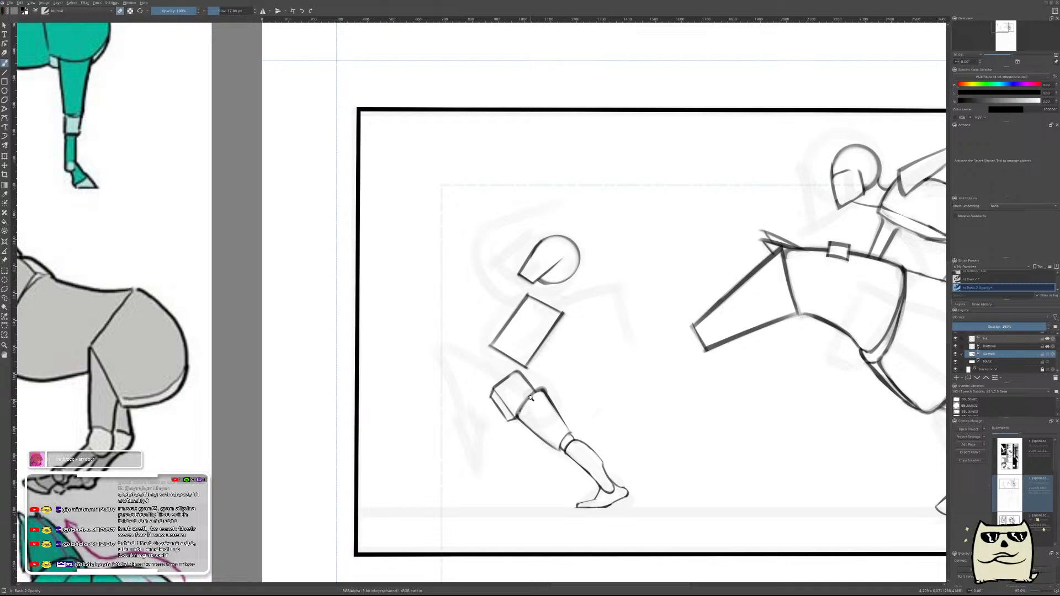
# - Try to add a lengthwise line inside the torso box, parallel to its front edge
pyautogui.moveTo(530, 400); pyautogui.dragTo(575, 385)
pyautogui.moveTo(552, 345); pyautogui.dragTo(670, 388)
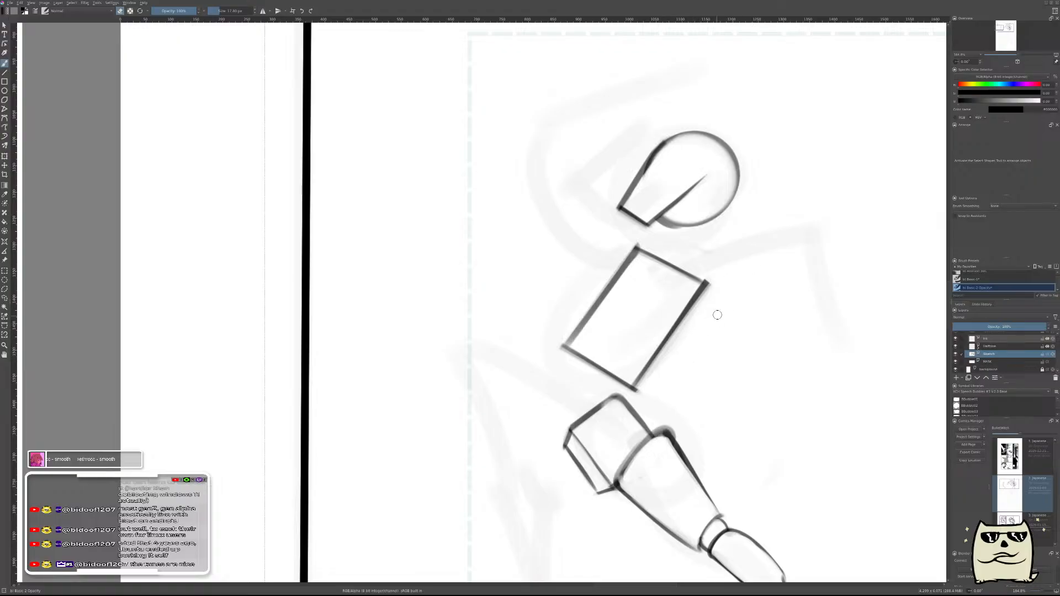
pyautogui.moveTo(665, 326); pyautogui.dragTo(666, 316)
pyautogui.moveTo(703, 253); pyautogui.dragTo(613, 392)
pyautogui.hotkey('ctrl', 'z')
pyautogui.moveTo(693, 263); pyautogui.dragTo(599, 397)
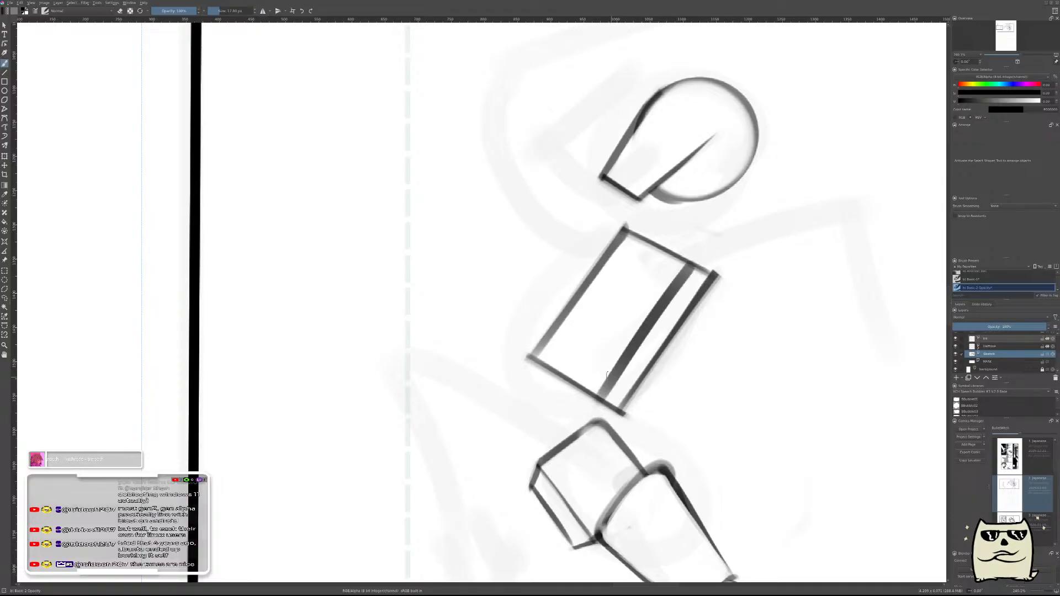
pyautogui.hotkey('ctrl', 'z')
pyautogui.moveTo(712, 230); pyautogui.dragTo(590, 421)
pyautogui.hotkey('ctrl', 'z')
# - Add a new paint layer above the sketch layer
pyautogui.press('Insert')
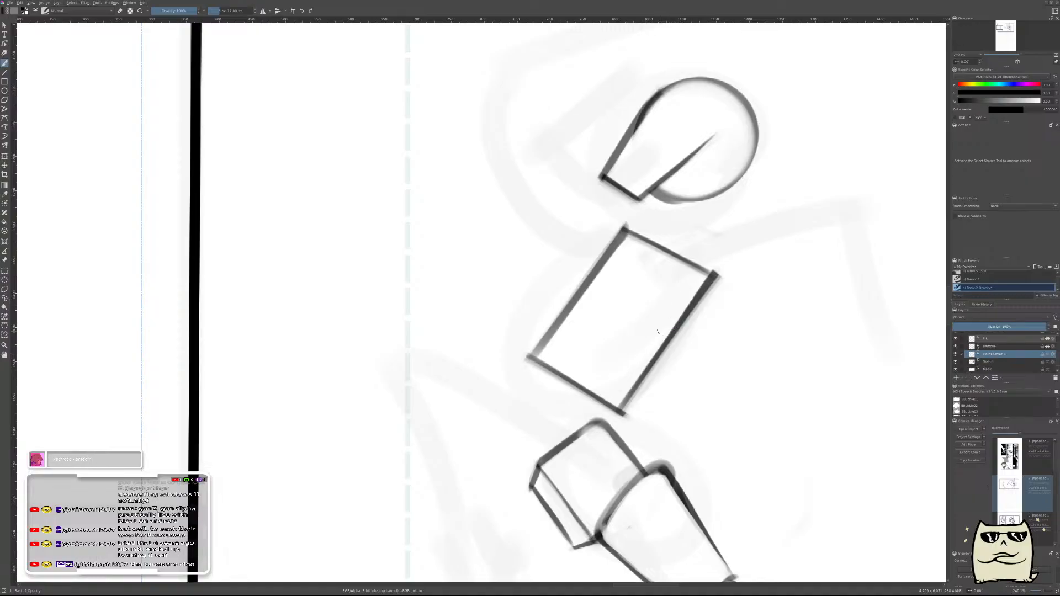
# - Draw a lengthwise line inside the torso box, parallel to its front edge, trim its ends, and merge it into the sketch layer
pyautogui.moveTo(717, 237); pyautogui.dragTo(584, 413)
pyautogui.moveTo(724, 230); pyautogui.dragTo(679, 296)
pyautogui.moveTo(715, 240)
pyautogui.mouseDown()
pyautogui.moveTo(590, 418)
pyautogui.moveTo(697, 267)
pyautogui.mouseUp()
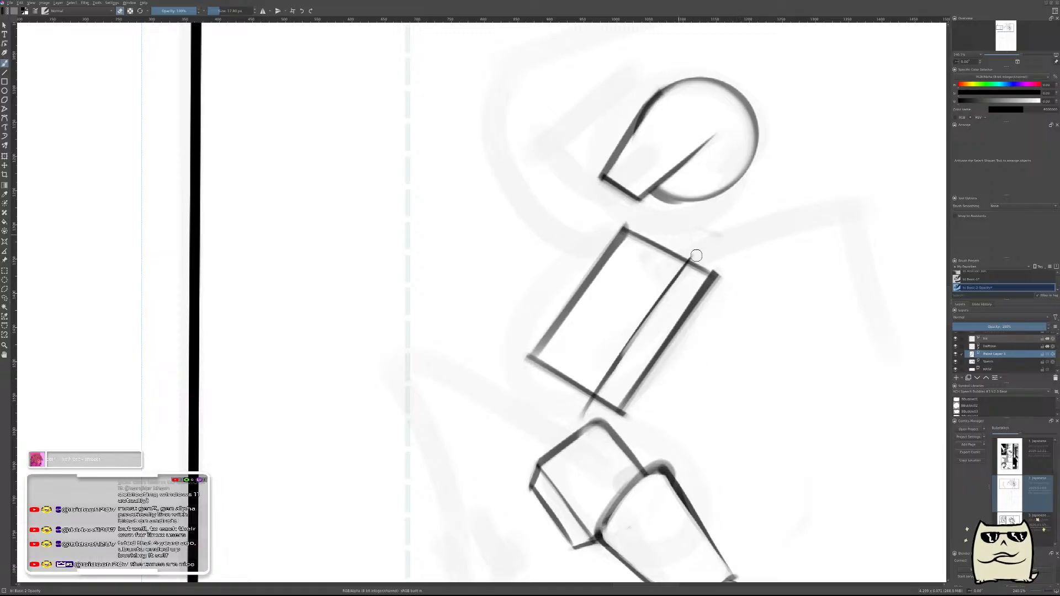
pyautogui.moveTo(583, 417); pyautogui.dragTo(601, 411)
pyautogui.scroll(-4, 695, 310)
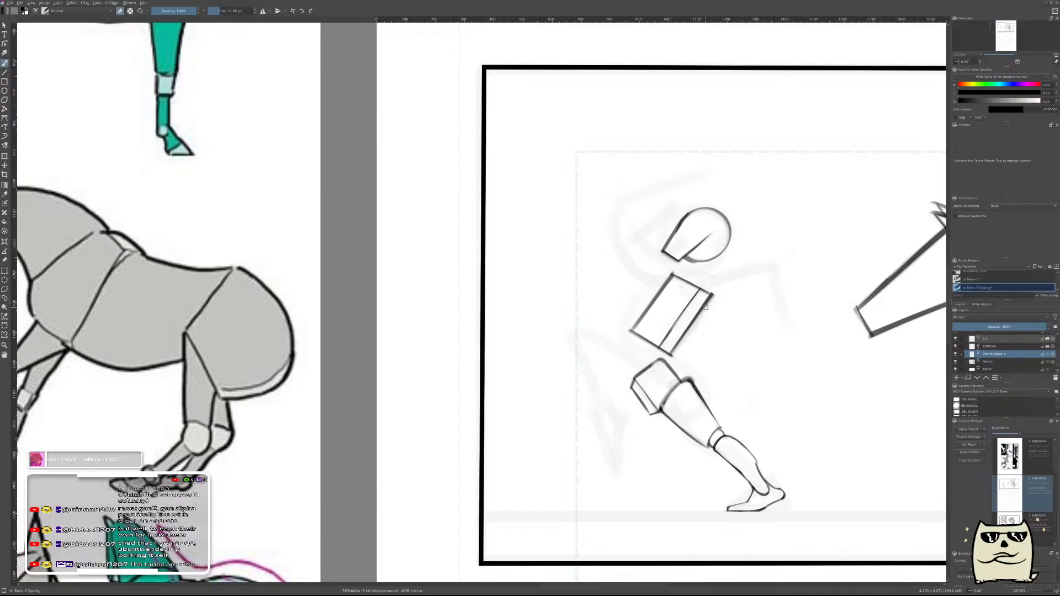
pyautogui.scroll(4, 718, 302)
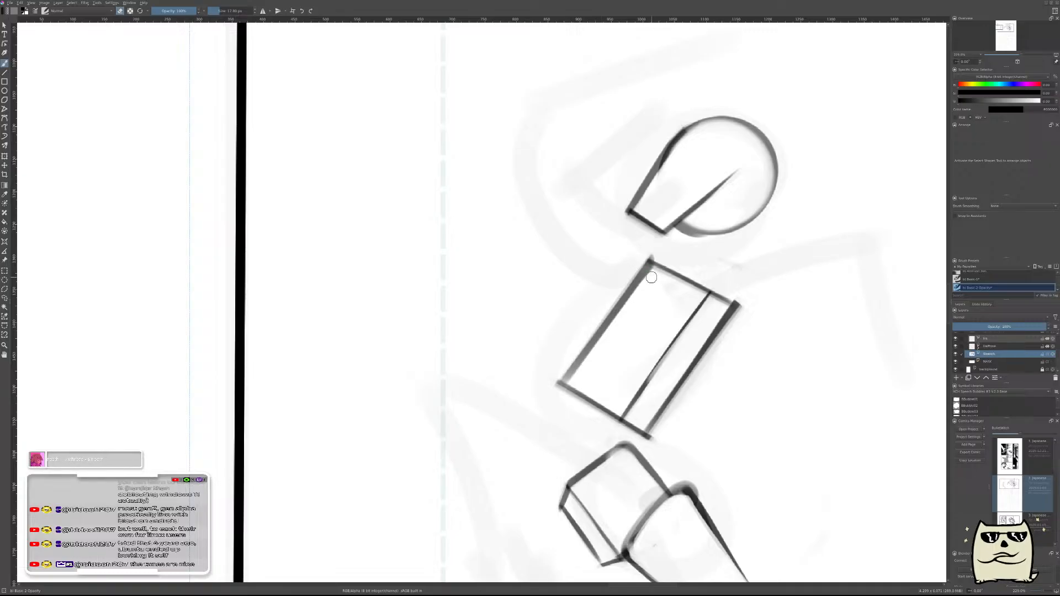
# - Sketch temporary curved guide arrows across the torso and pelvis boxes and clear them from the paint layer
pyautogui.press('e')
pyautogui.moveTo(690, 362); pyautogui.dragTo(584, 222)
pyautogui.moveTo(560, 269)
pyautogui.mouseDown()
pyautogui.moveTo(552, 240)
pyautogui.moveTo(517, 238)
pyautogui.moveTo(586, 225)
pyautogui.moveTo(582, 257)
pyautogui.moveTo(595, 212)
pyautogui.mouseUp()
pyautogui.moveTo(683, 514); pyautogui.dragTo(734, 397)
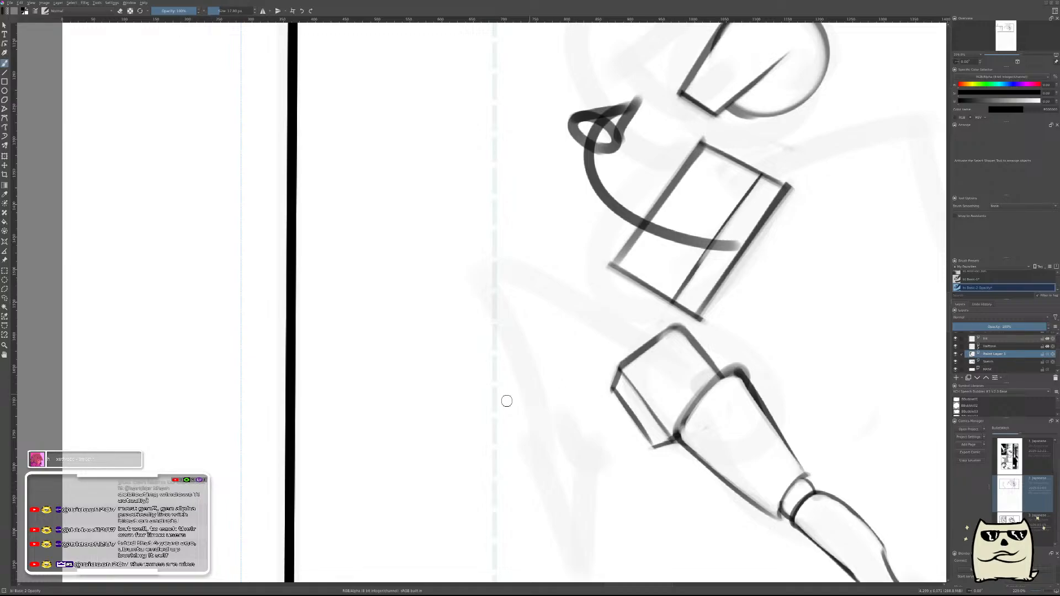
pyautogui.moveTo(653, 319)
pyautogui.mouseDown()
pyautogui.moveTo(650, 389)
pyautogui.moveTo(713, 377)
pyautogui.mouseUp()
pyautogui.moveTo(650, 403)
pyautogui.mouseDown()
pyautogui.moveTo(676, 374)
pyautogui.moveTo(718, 384)
pyautogui.moveTo(673, 395)
pyautogui.moveTo(743, 376)
pyautogui.mouseUp()
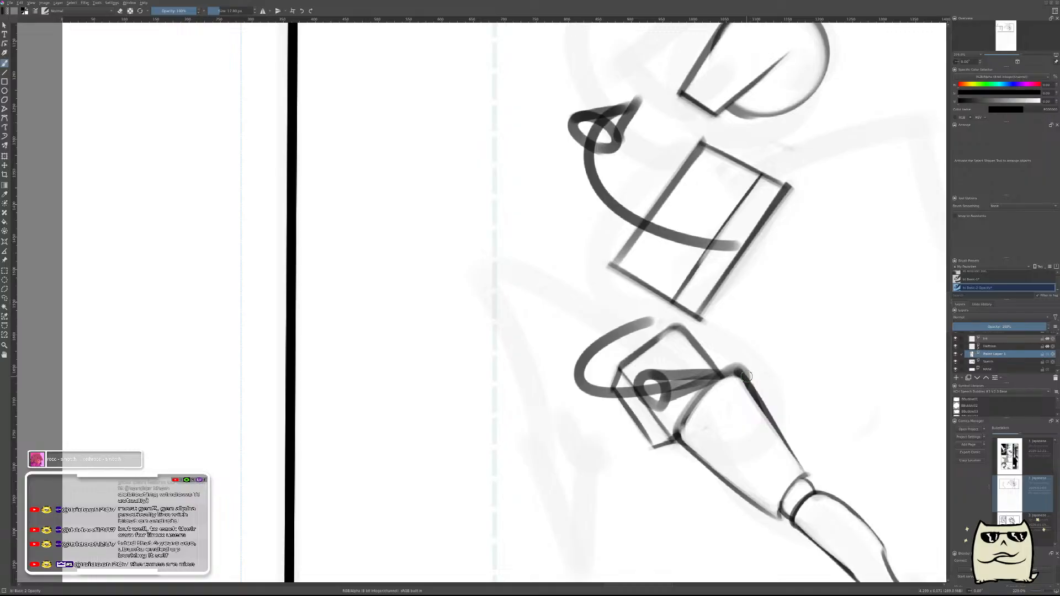
pyautogui.press('Delete')
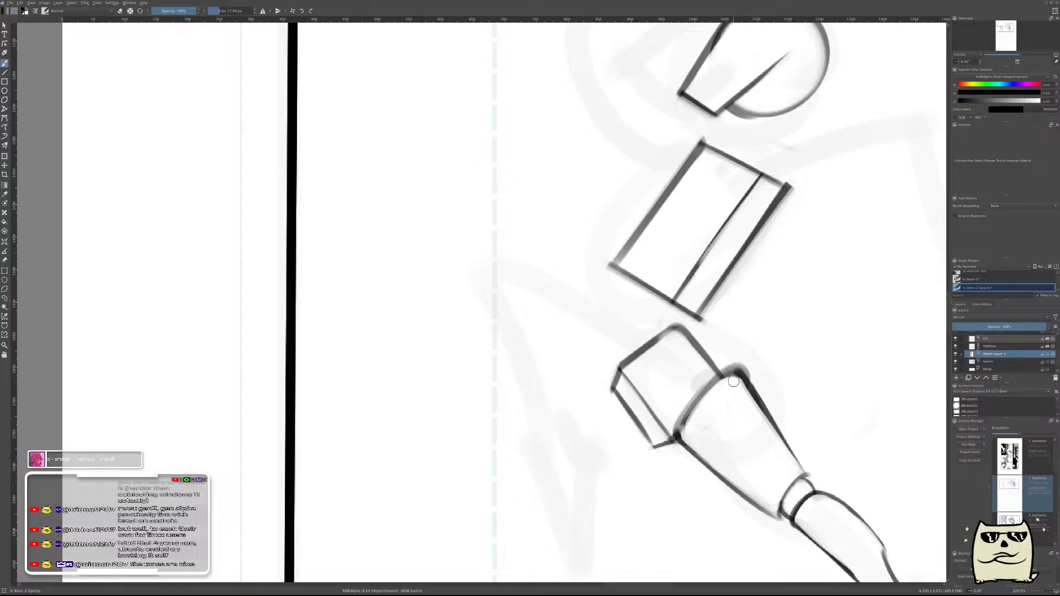
# - Mirror the canvas view to check the standing figure's pose against the horse and rider
pyautogui.moveTo(785, 331); pyautogui.dragTo(844, 270)
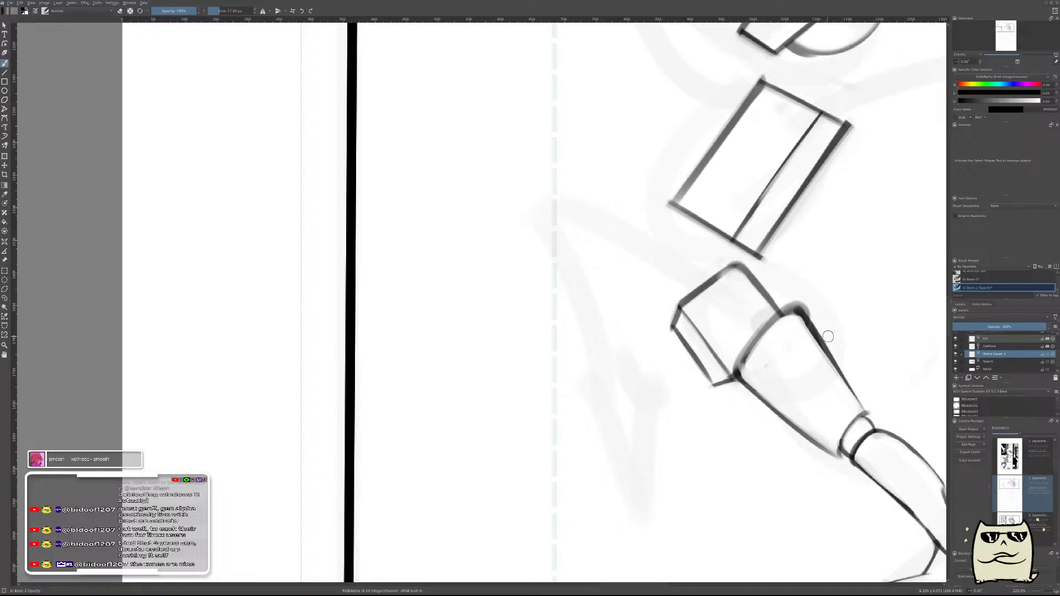
pyautogui.scroll(-5, 852, 321)
pyautogui.scroll(4, 499, 374)
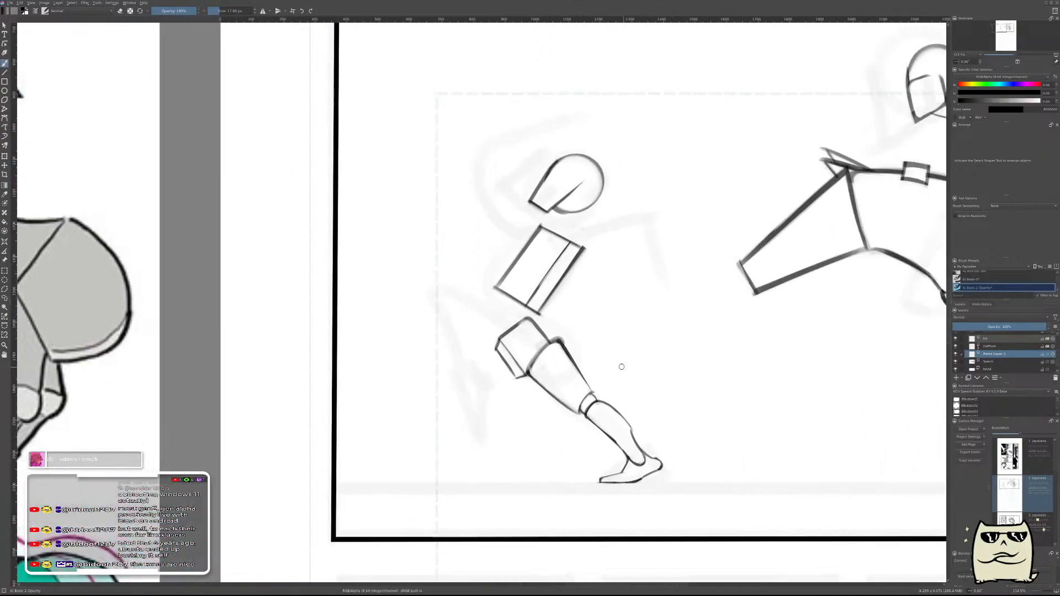
pyautogui.press('m')
pyautogui.moveTo(520, 402); pyautogui.dragTo(747, 387)
pyautogui.moveTo(727, 428); pyautogui.dragTo(767, 288)
pyautogui.scroll(-3, 734, 336)
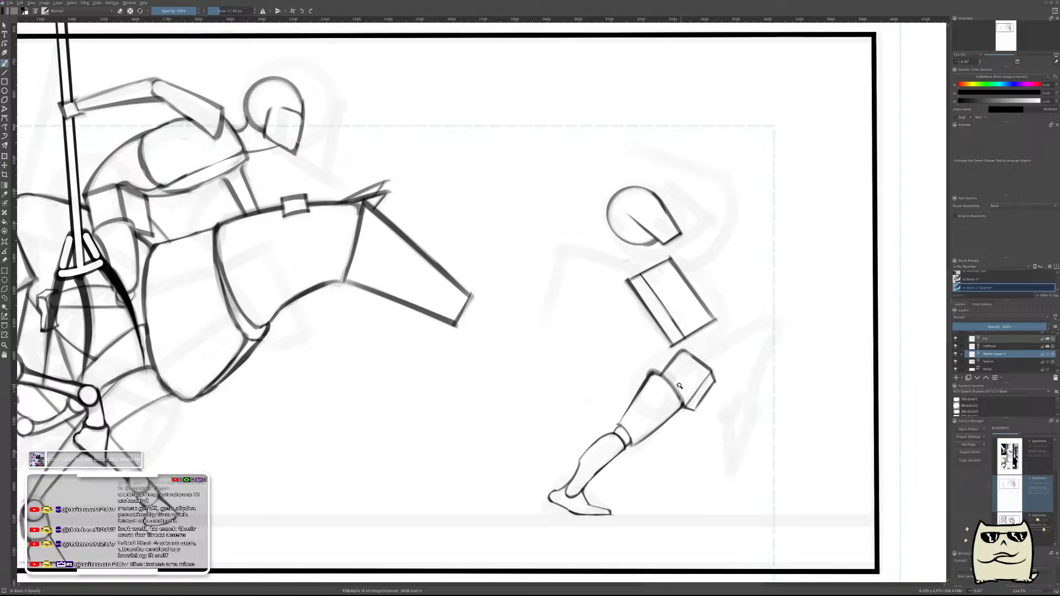
# - Draw a circle over the top of the front thigh for the hip joint, redoing it until the shape fits
pyautogui.scroll(4, 688, 375)
pyautogui.scroll(4, 682, 393)
pyautogui.moveTo(696, 420)
pyautogui.mouseDown()
pyautogui.moveTo(654, 426)
pyautogui.moveTo(636, 404)
pyautogui.moveTo(689, 434)
pyautogui.mouseUp()
pyautogui.hotkey('ctrl', 'z')
pyautogui.moveTo(670, 334)
pyautogui.mouseDown()
pyautogui.moveTo(676, 436)
pyautogui.moveTo(723, 381)
pyautogui.moveTo(685, 444)
pyautogui.mouseUp()
pyautogui.hotkey('ctrl', 'z')
pyautogui.moveTo(645, 409)
pyautogui.mouseDown()
pyautogui.moveTo(628, 355)
pyautogui.moveTo(726, 408)
pyautogui.moveTo(670, 332)
pyautogui.mouseUp()
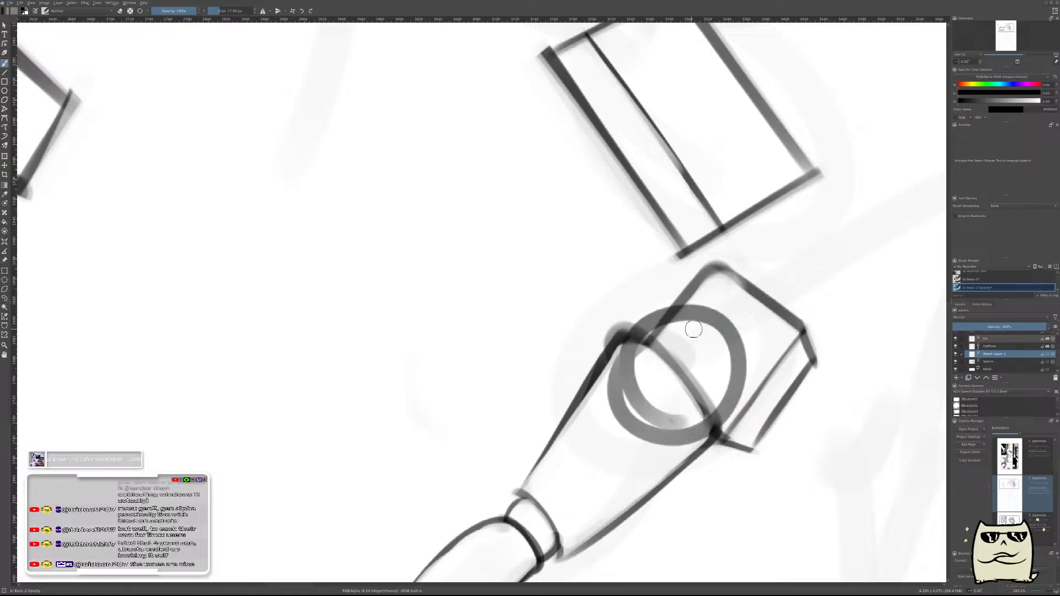
pyautogui.hotkey('ctrl', 'z')
pyautogui.moveTo(686, 416)
pyautogui.mouseDown()
pyautogui.moveTo(696, 319)
pyautogui.moveTo(638, 400)
pyautogui.mouseUp()
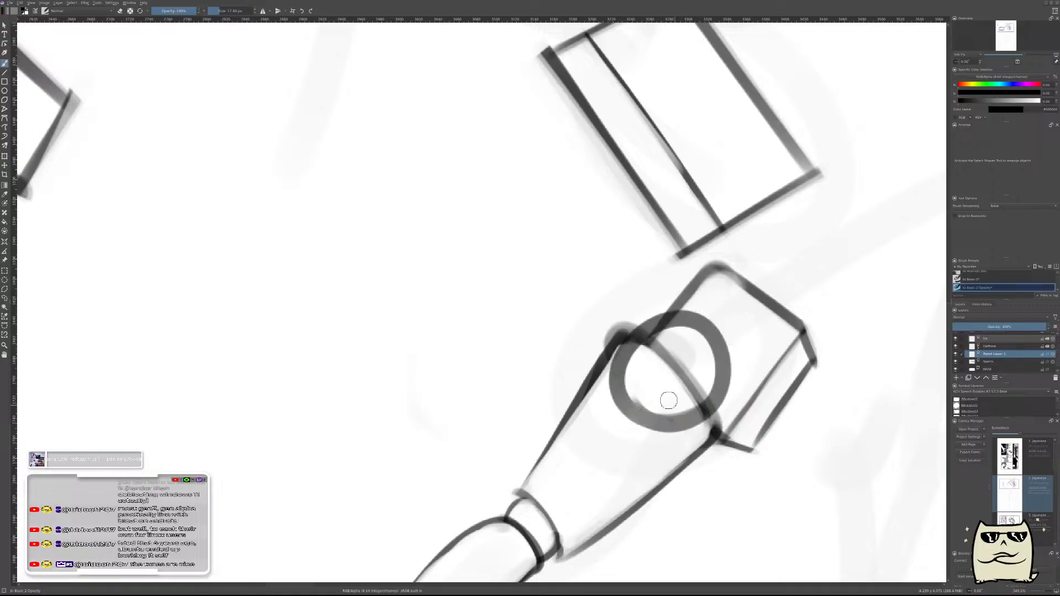
pyautogui.hotkey('ctrl', 'z')
pyautogui.moveTo(635, 331)
pyautogui.mouseDown()
pyautogui.moveTo(704, 433)
pyautogui.moveTo(634, 331)
pyautogui.mouseUp()
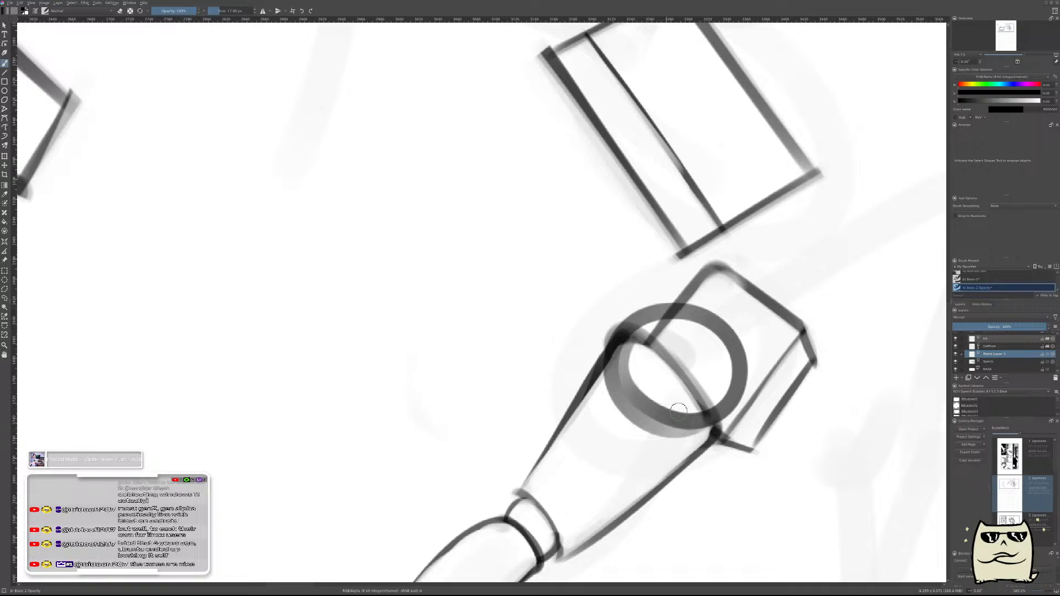
# - Shift the hip circle onto the thigh joint, erase the part overlapping the thigh, and thin the remaining arc
pyautogui.press('t')
pyautogui.moveTo(694, 367); pyautogui.dragTo(695, 378)
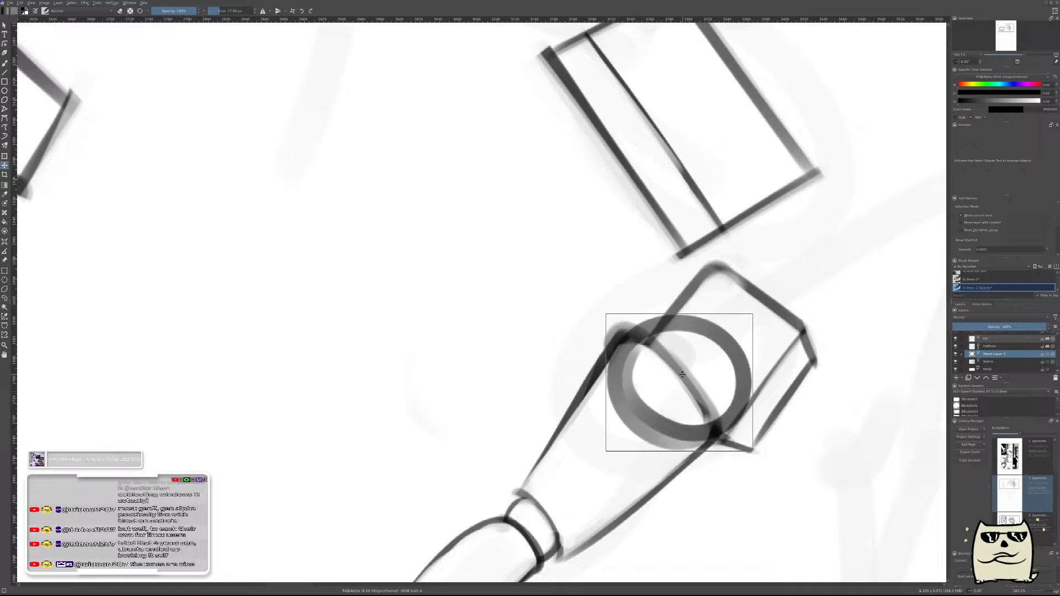
pyautogui.press('b')
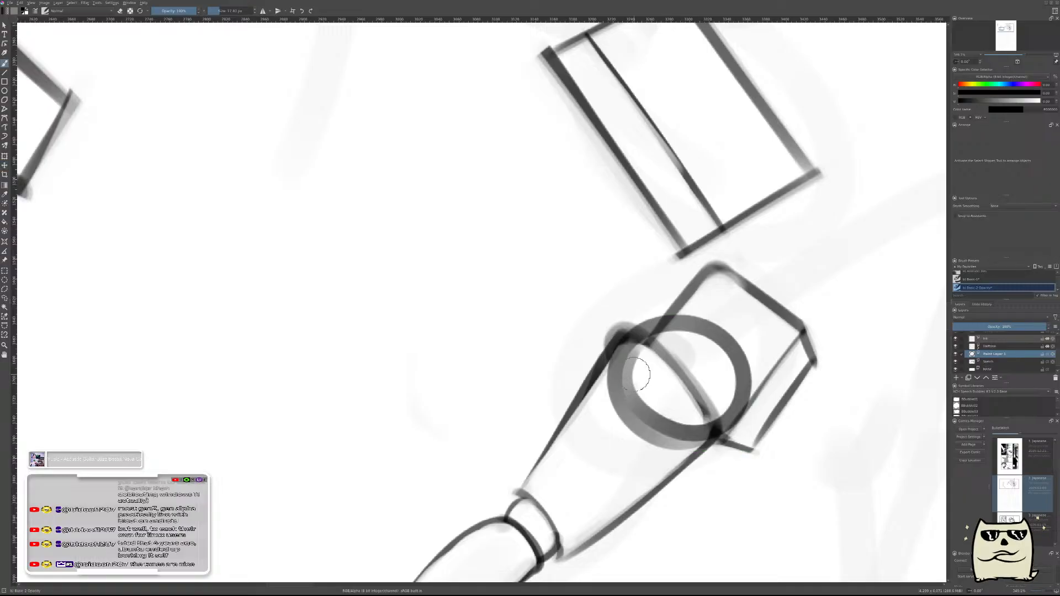
pyautogui.moveTo(641, 367)
pyautogui.mouseDown()
pyautogui.moveTo(630, 383)
pyautogui.moveTo(634, 433)
pyautogui.moveTo(694, 383)
pyautogui.moveTo(689, 420)
pyautogui.mouseUp()
pyautogui.press(']')
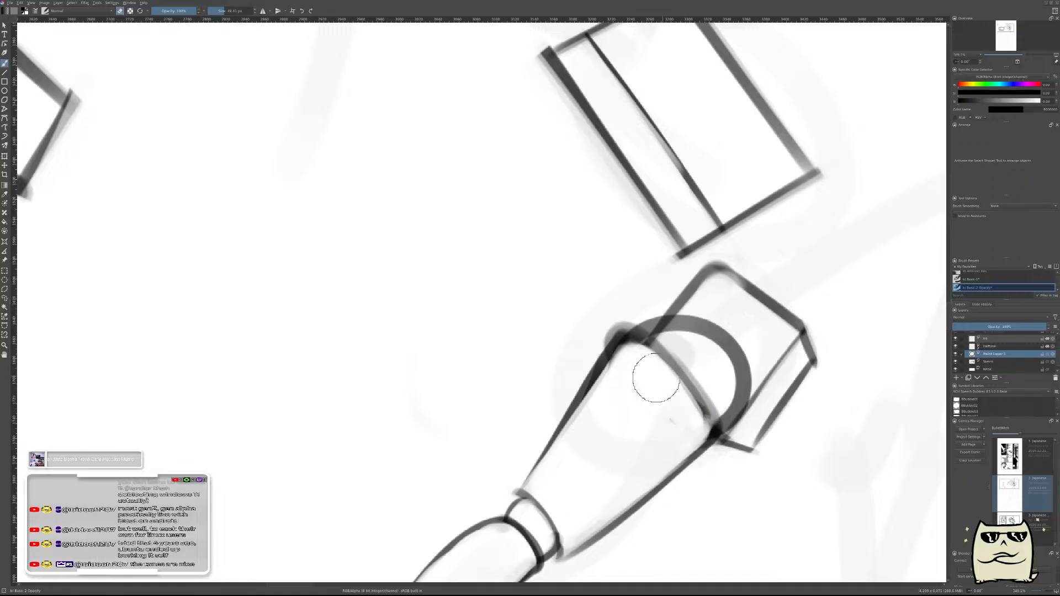
pyautogui.moveTo(677, 348)
pyautogui.mouseDown()
pyautogui.moveTo(698, 380)
pyautogui.moveTo(710, 357)
pyautogui.moveTo(694, 353)
pyautogui.moveTo(700, 389)
pyautogui.mouseUp()
pyautogui.moveTo(655, 355)
pyautogui.mouseDown()
pyautogui.moveTo(708, 366)
pyautogui.moveTo(670, 352)
pyautogui.moveTo(700, 402)
pyautogui.mouseUp()
# - Scale the hip arc down slightly so it sits against the pelvis box
pyautogui.hotkey('ctrl', 't')
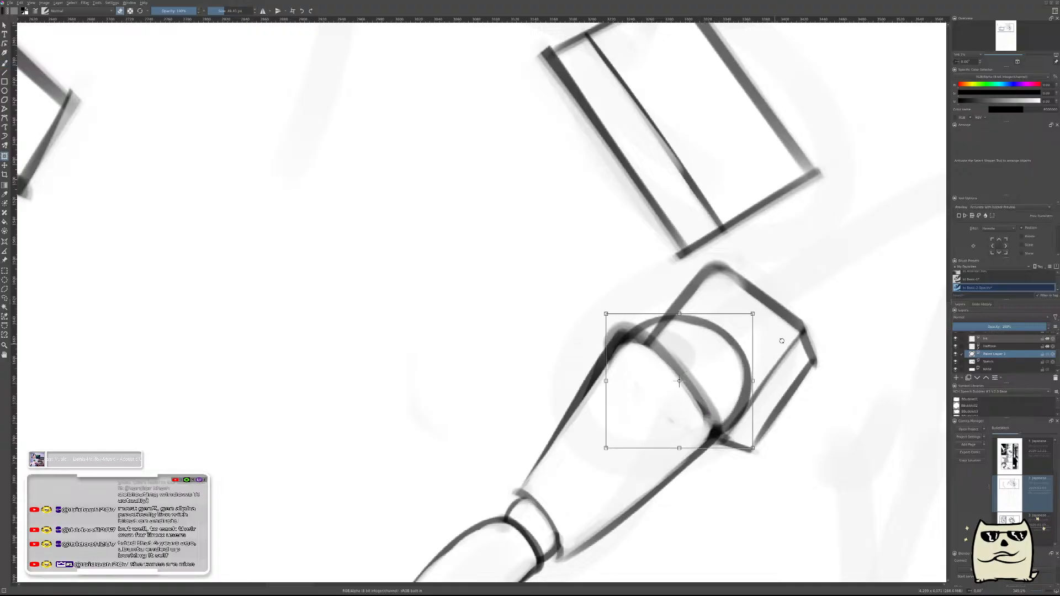
pyautogui.moveTo(751, 316); pyautogui.dragTo(742, 321)
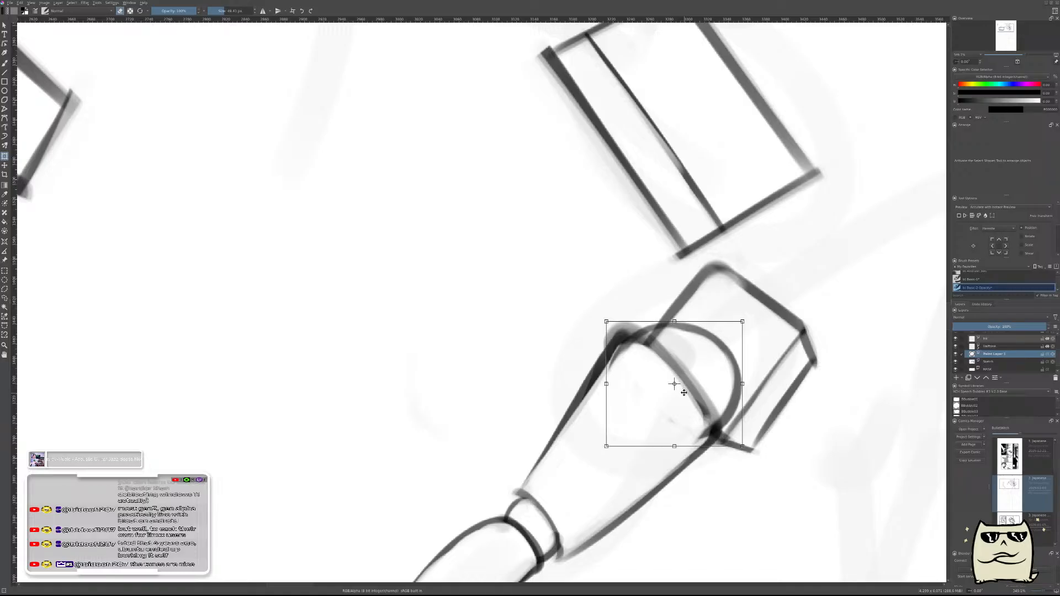
pyautogui.press('b')
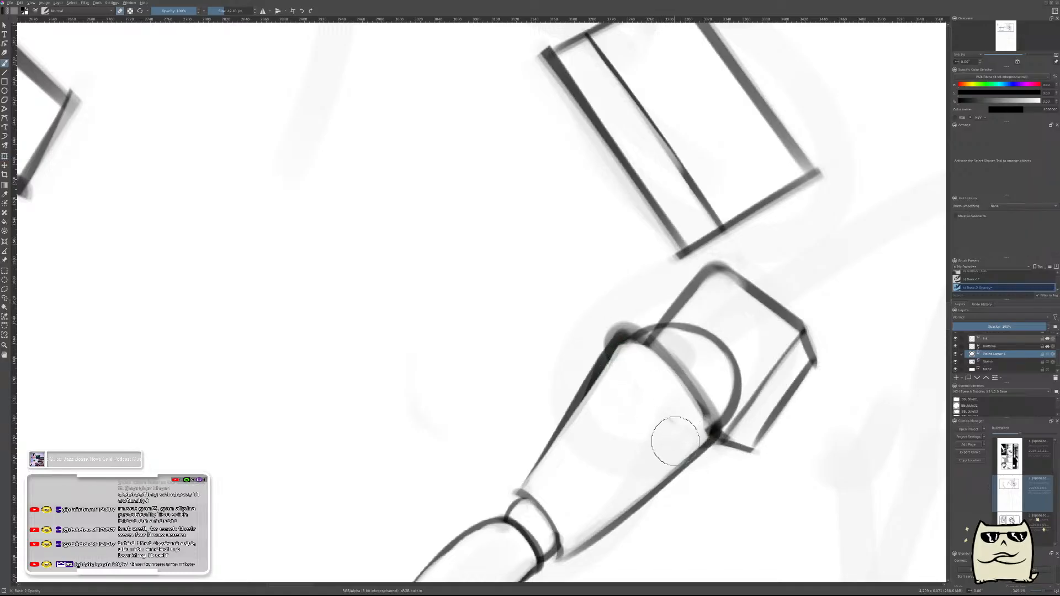
# - On the sketch layer, erase the pelvis box edge inside the hip arc and thin the thigh's top curve
pyautogui.click(987, 362)
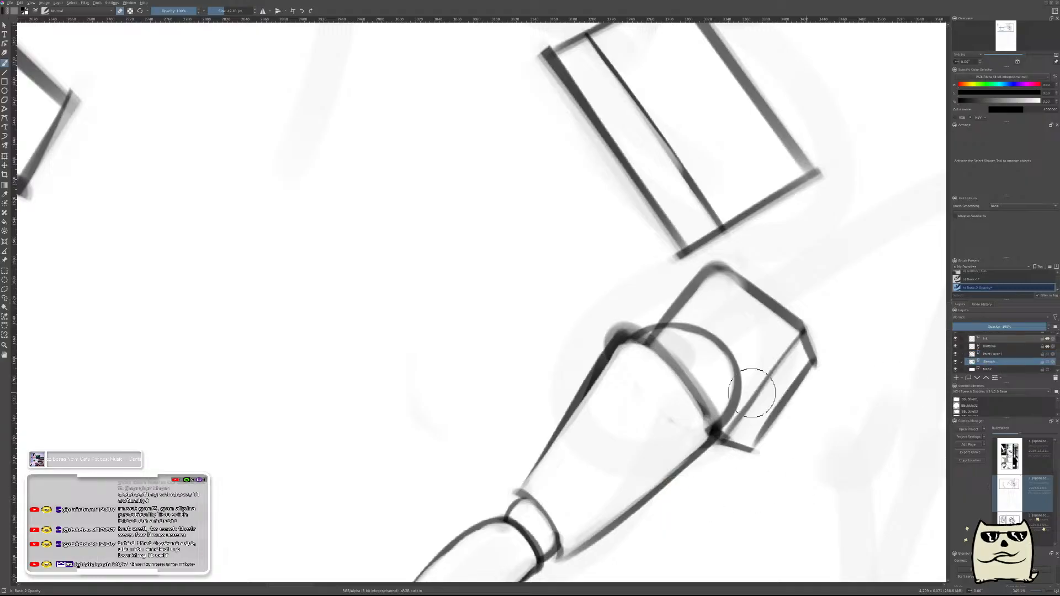
pyautogui.moveTo(681, 353); pyautogui.dragTo(659, 339)
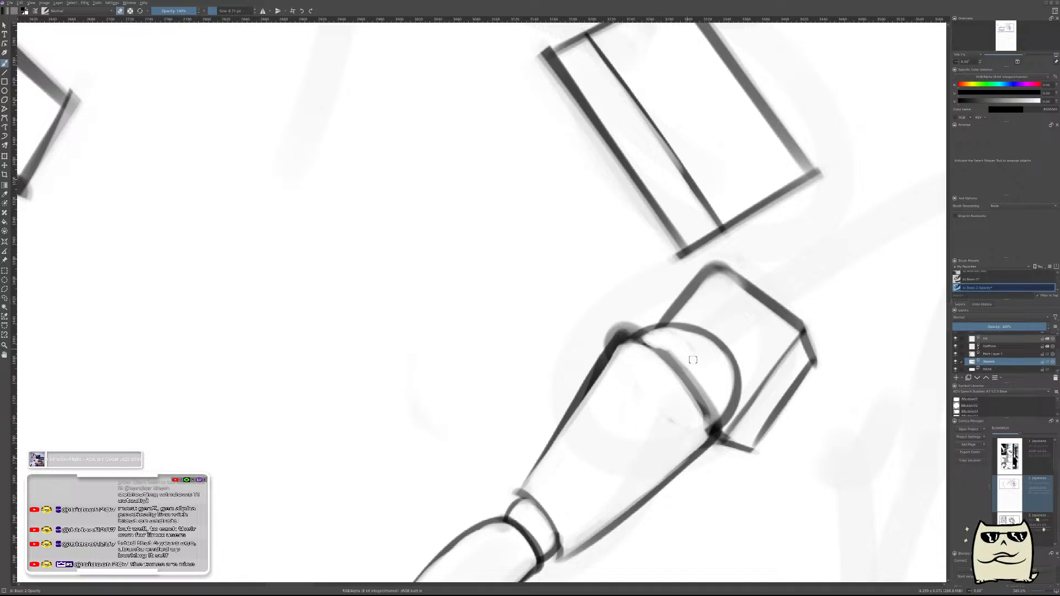
pyautogui.moveTo(681, 360); pyautogui.dragTo(714, 398)
pyautogui.scroll(-3, 708, 354)
pyautogui.scroll(4, 660, 345)
pyautogui.moveTo(645, 360)
pyautogui.mouseDown()
pyautogui.moveTo(673, 334)
pyautogui.moveTo(708, 331)
pyautogui.moveTo(688, 341)
pyautogui.moveTo(709, 324)
pyautogui.mouseUp()
pyautogui.hotkey('ctrl', 'z')
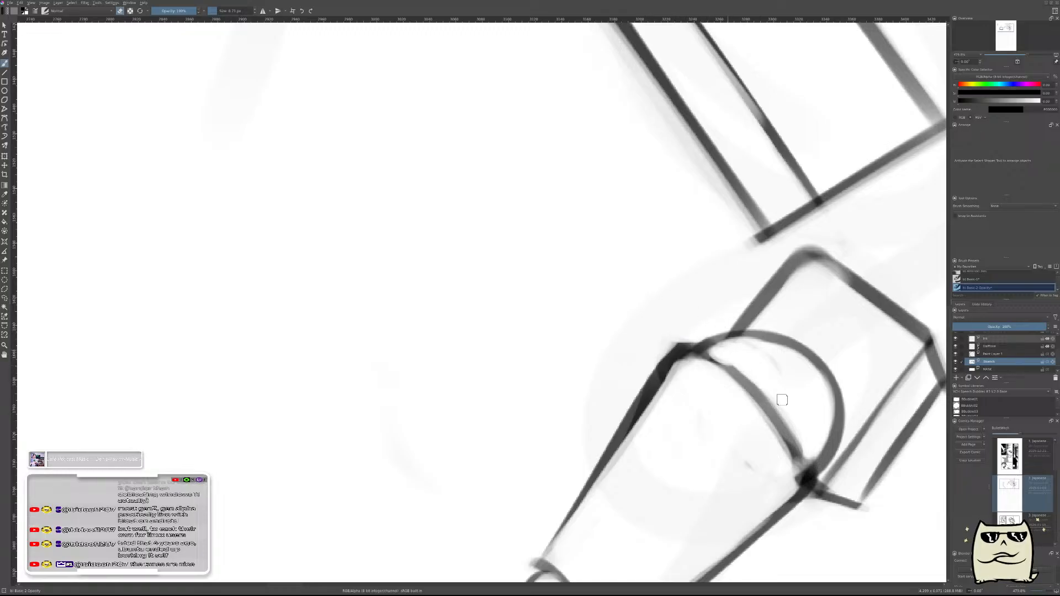
# - Restore the unmirrored canvas view, merge the hip arc into the sketch layer, and start a new paint layer
pyautogui.scroll(-10, 771, 393)
pyautogui.press('m')
pyautogui.moveTo(375, 378); pyautogui.dragTo(729, 396)
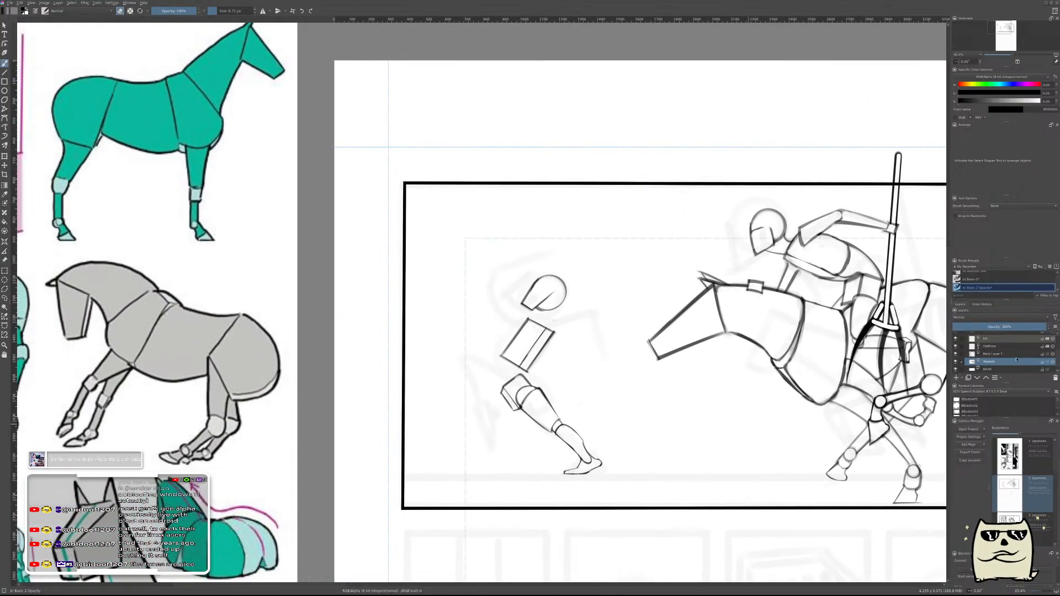
pyautogui.click(993, 354)
pyautogui.hotkey('ctrl', 'e')
pyautogui.press('e')
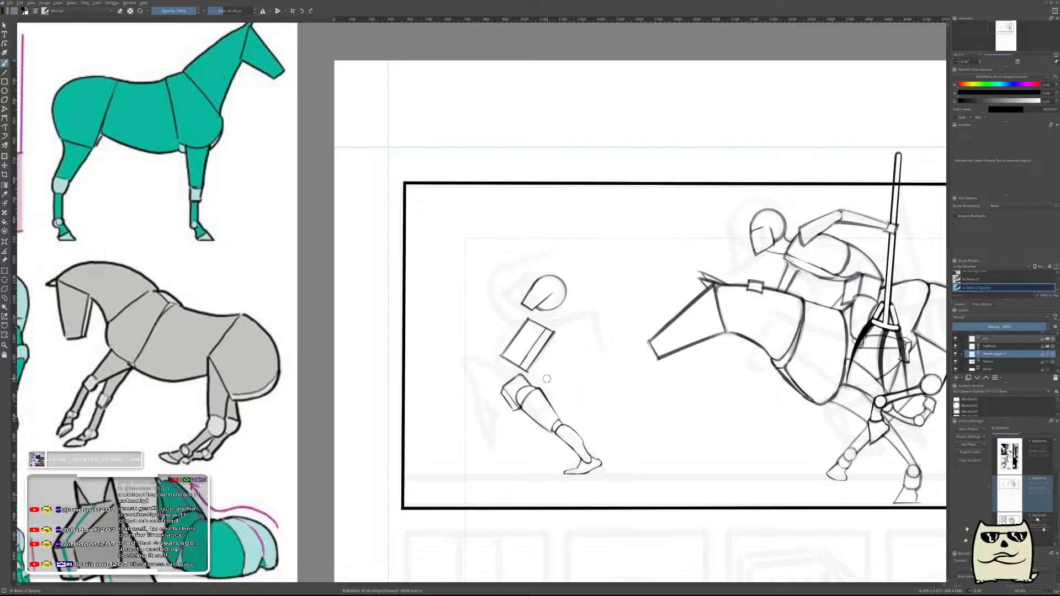
# - Draw a circle for the far hip on the pelvis box's rear side plane and erase the part overlapping the box
pyautogui.moveTo(553, 375); pyautogui.dragTo(644, 377)
pyautogui.moveTo(562, 405); pyautogui.dragTo(620, 353)
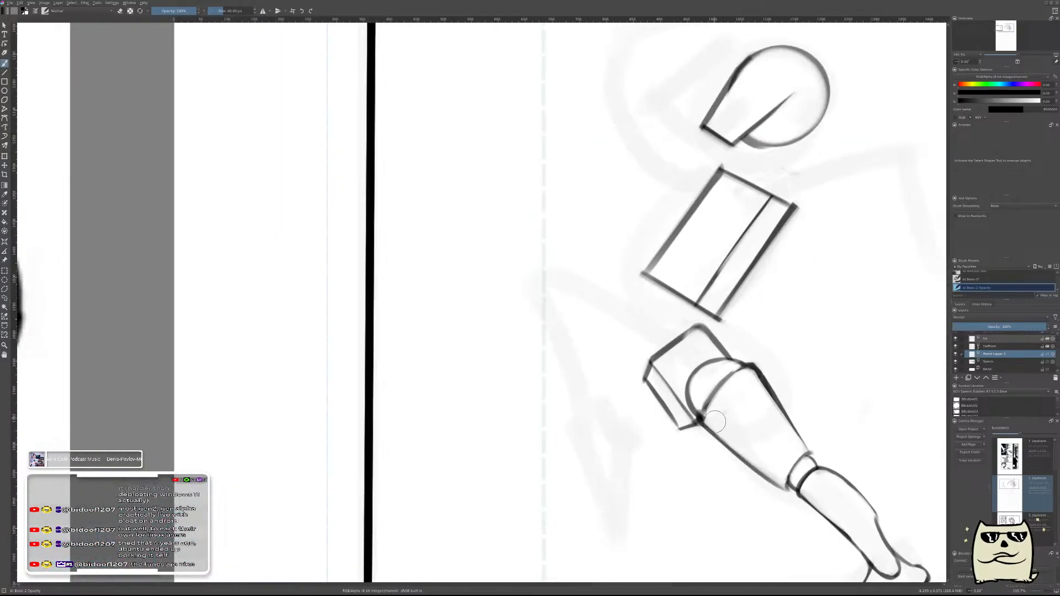
pyautogui.moveTo(665, 422)
pyautogui.mouseDown()
pyautogui.moveTo(700, 403)
pyautogui.moveTo(689, 393)
pyautogui.moveTo(672, 406)
pyautogui.moveTo(687, 416)
pyautogui.moveTo(693, 395)
pyautogui.moveTo(666, 397)
pyautogui.moveTo(664, 409)
pyautogui.moveTo(670, 403)
pyautogui.moveTo(659, 398)
pyautogui.moveTo(656, 415)
pyautogui.moveTo(669, 416)
pyautogui.moveTo(679, 390)
pyautogui.moveTo(674, 416)
pyautogui.moveTo(699, 391)
pyautogui.moveTo(668, 411)
pyautogui.mouseUp()
pyautogui.hotkey('ctrl', 'z')
pyautogui.hotkey('ctrl', 'z')
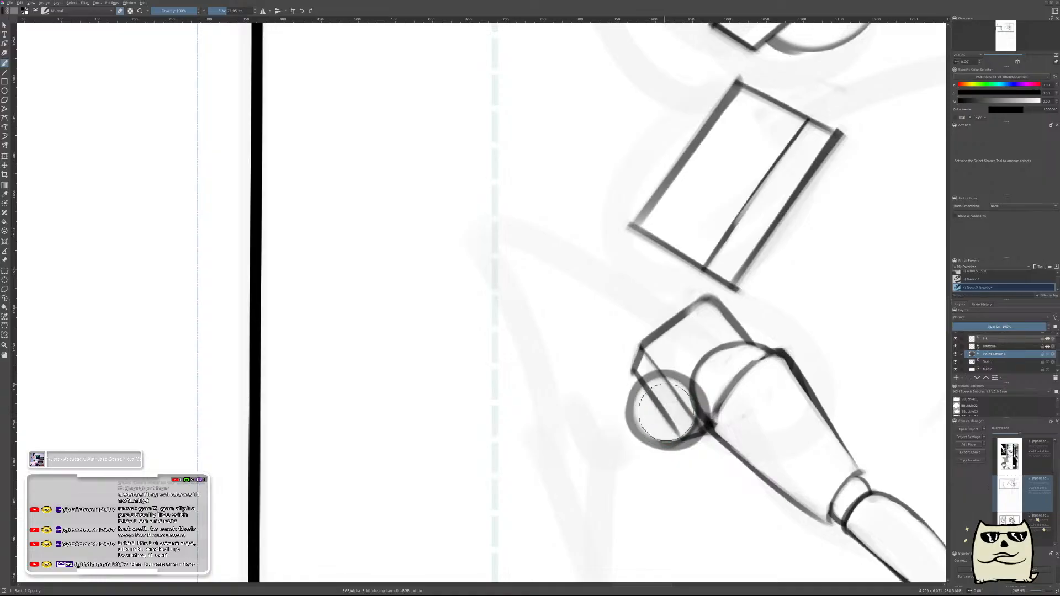
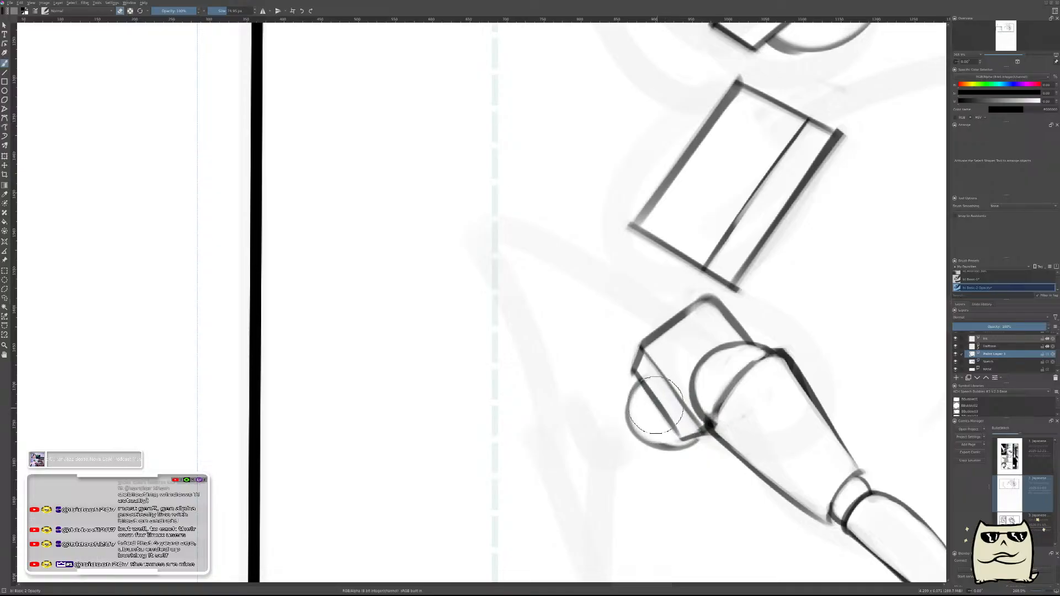
# - Move the far hip arc slightly up against the pelvis box and merge it into the sketch layer
pyautogui.scroll(-10, 690, 367)
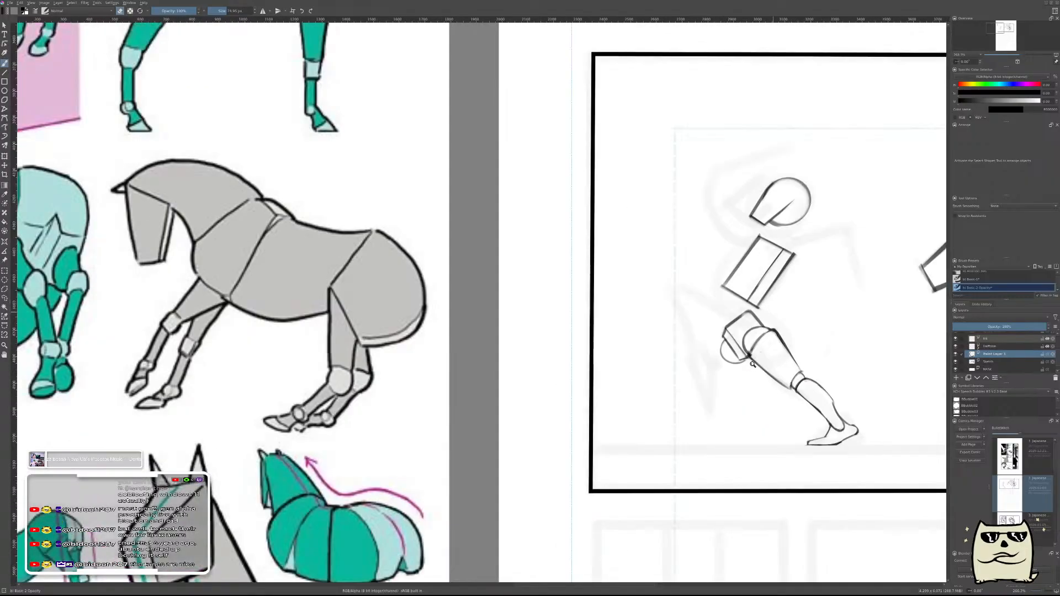
pyautogui.scroll(6, 834, 353)
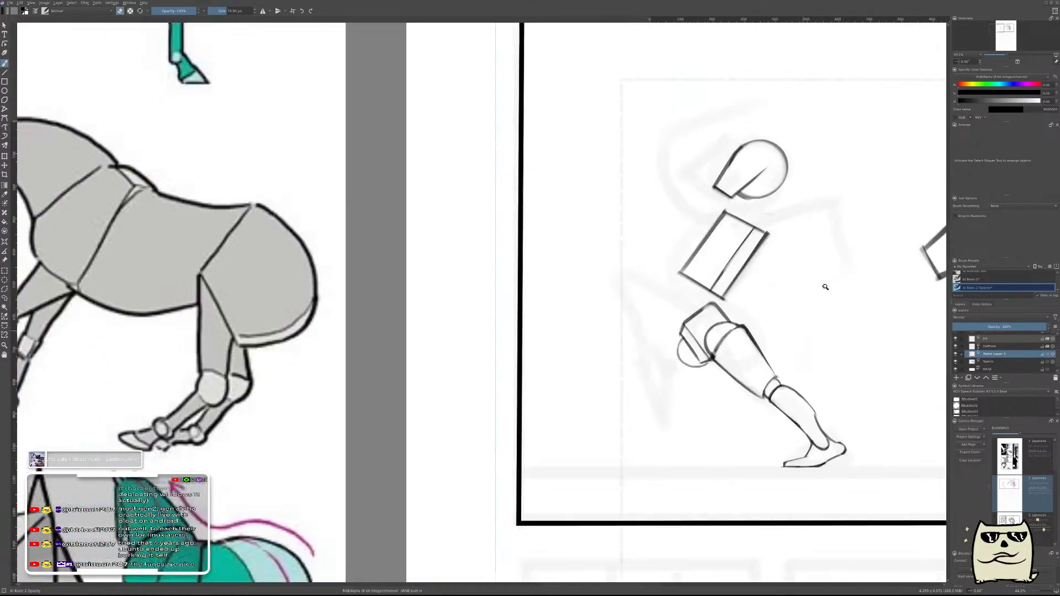
pyautogui.press('t')
pyautogui.moveTo(705, 362); pyautogui.dragTo(702, 348)
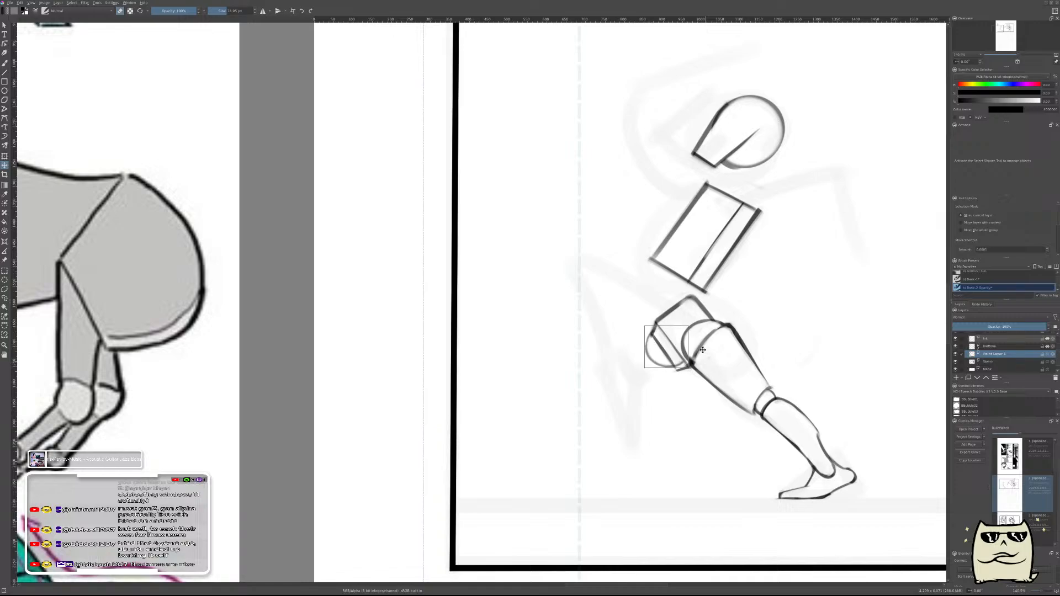
pyautogui.press('b')
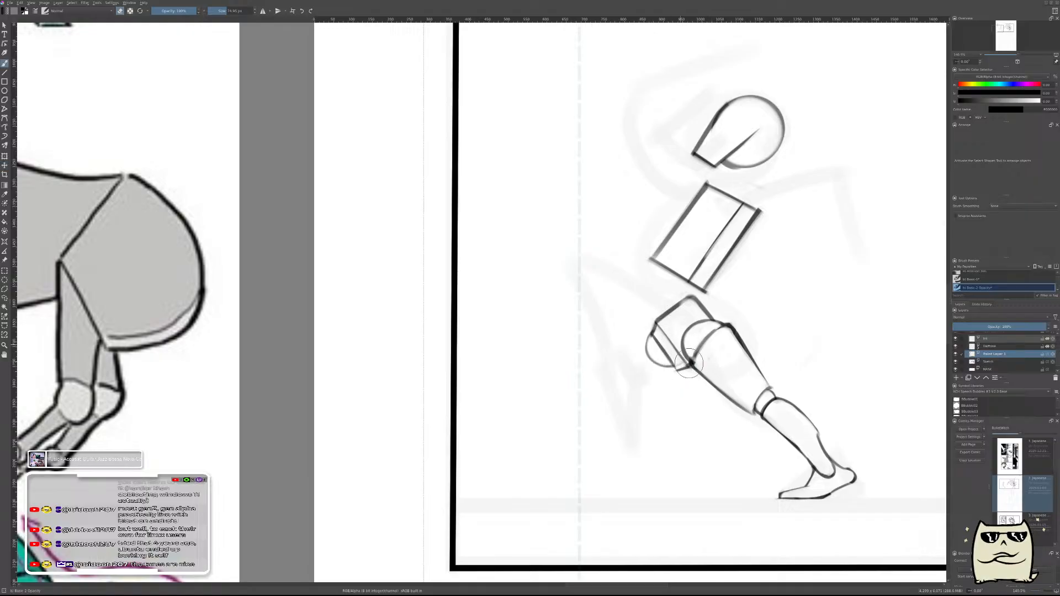
pyautogui.moveTo(763, 337); pyautogui.dragTo(801, 375)
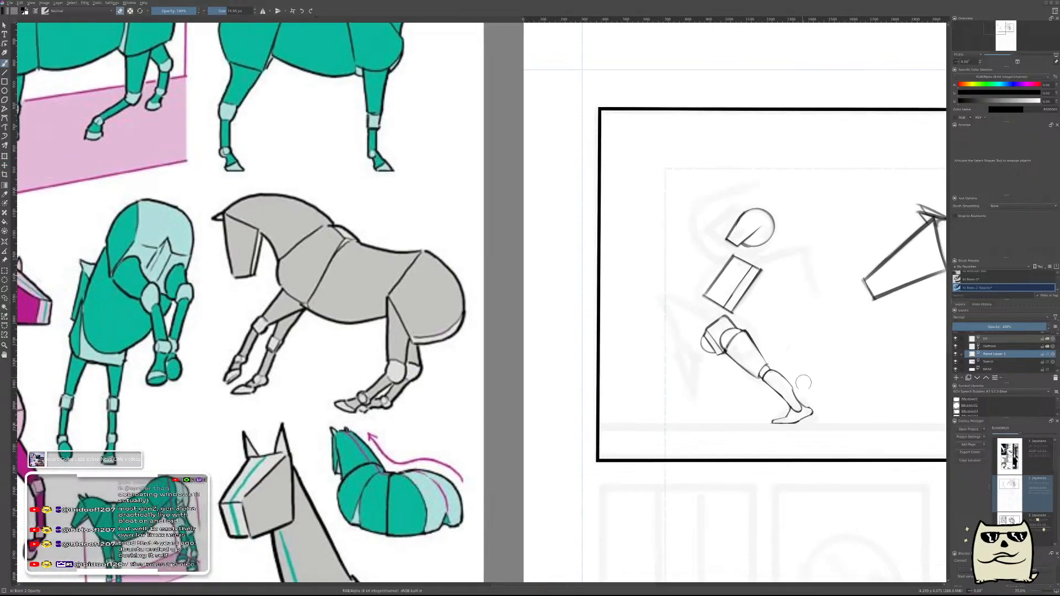
pyautogui.hotkey('ctrl', 'e')
# - On a new paint layer, draw the rear leg's upper thigh line curving outward from the pelvis box, with the view mirrored
pyautogui.press('Insert')
pyautogui.press('m')
pyautogui.moveTo(244, 385); pyautogui.dragTo(578, 382)
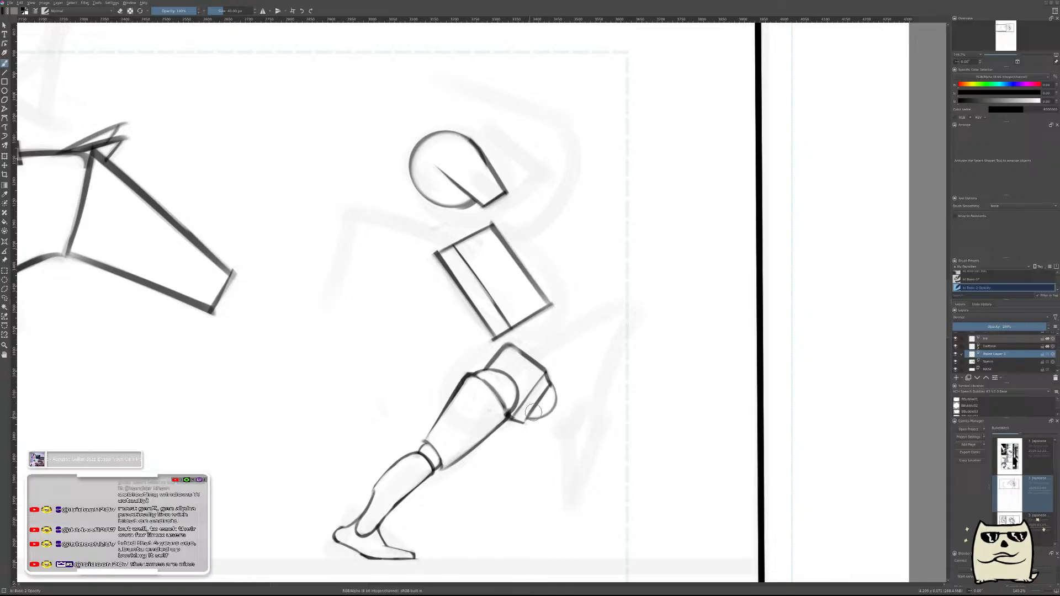
pyautogui.moveTo(533, 392); pyautogui.dragTo(590, 347)
pyautogui.hotkey('ctrl', 'z')
pyautogui.moveTo(534, 395); pyautogui.dragTo(594, 362)
pyautogui.hotkey('ctrl', 'z')
pyautogui.moveTo(529, 406)
pyautogui.mouseDown()
pyautogui.moveTo(632, 344)
pyautogui.moveTo(556, 387)
pyautogui.moveTo(622, 353)
pyautogui.mouseUp()
pyautogui.hotkey('ctrl', 'z')
pyautogui.hotkey('ctrl', 'z')
pyautogui.moveTo(534, 394); pyautogui.dragTo(619, 351)
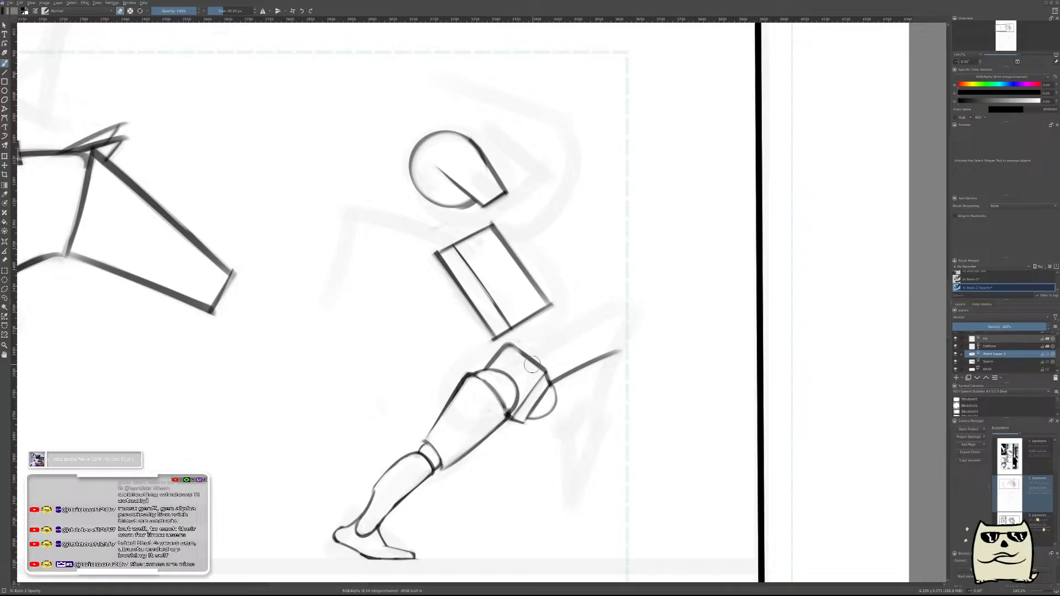
# - Mirror the view and try a thick stroke curving down from the outer end of the rear thigh line
pyautogui.press('m')
pyautogui.moveTo(555, 408); pyautogui.dragTo(709, 388)
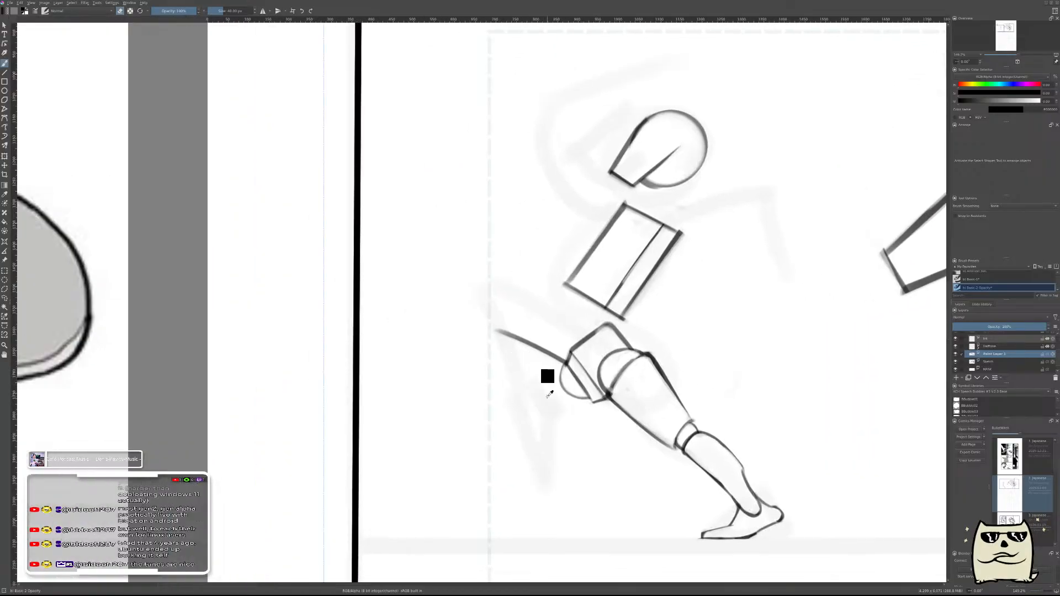
pyautogui.hotkey('ctrl', 'e')
pyautogui.scroll(2, 518, 374)
pyautogui.moveTo(486, 308)
pyautogui.mouseDown()
pyautogui.moveTo(483, 386)
pyautogui.moveTo(476, 359)
pyautogui.moveTo(474, 370)
pyautogui.mouseUp()
pyautogui.hotkey('ctrl', 'z')
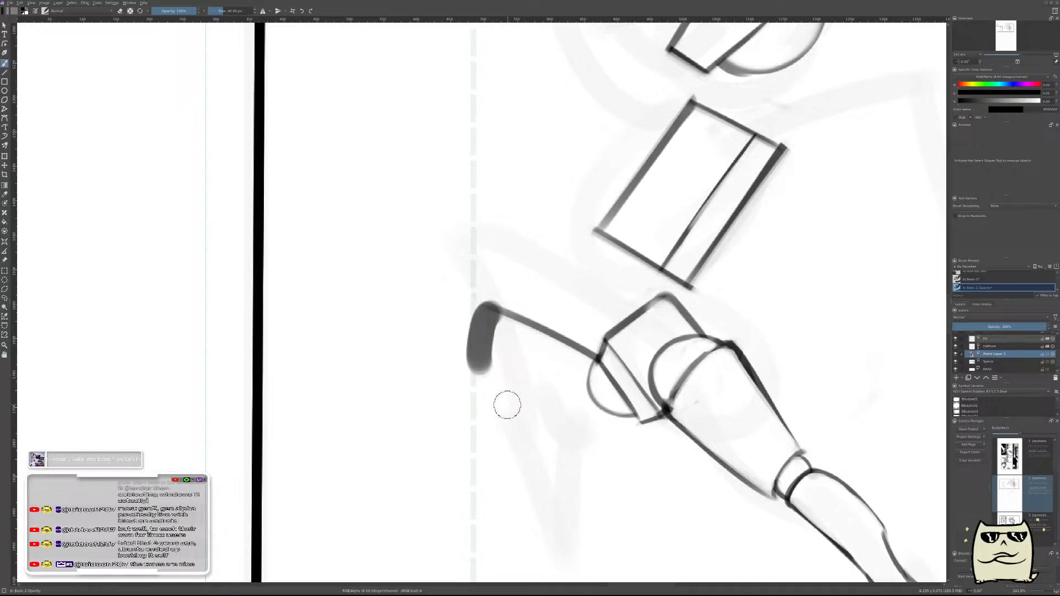
pyautogui.hotkey('ctrl', 'z')
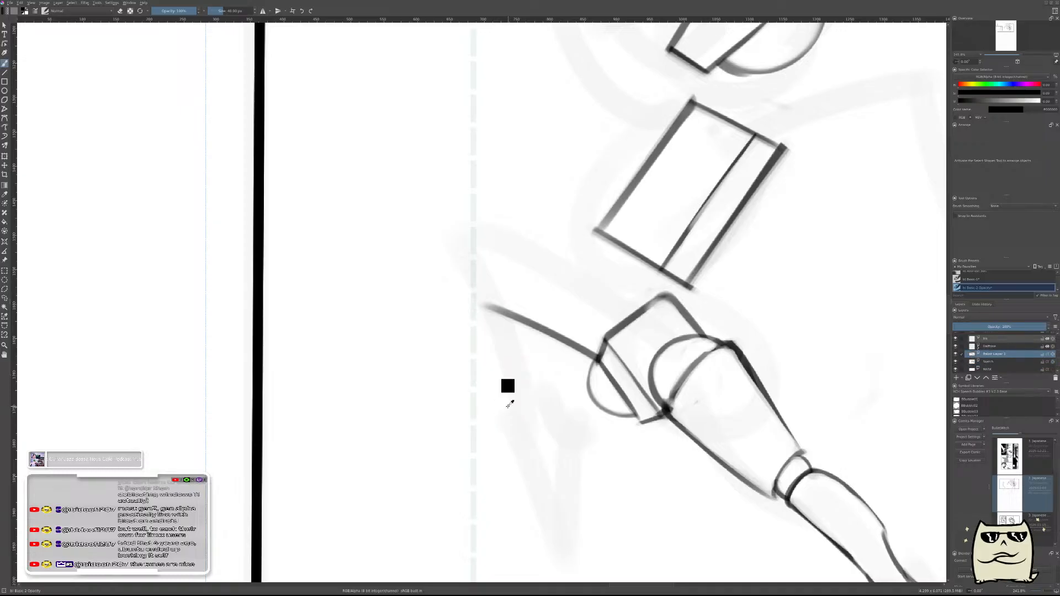
# - Move the rear thigh's upper line slightly up and merge it into the sketch layer
pyautogui.press('t')
pyautogui.moveTo(686, 420); pyautogui.dragTo(686, 419)
pyautogui.press('b')
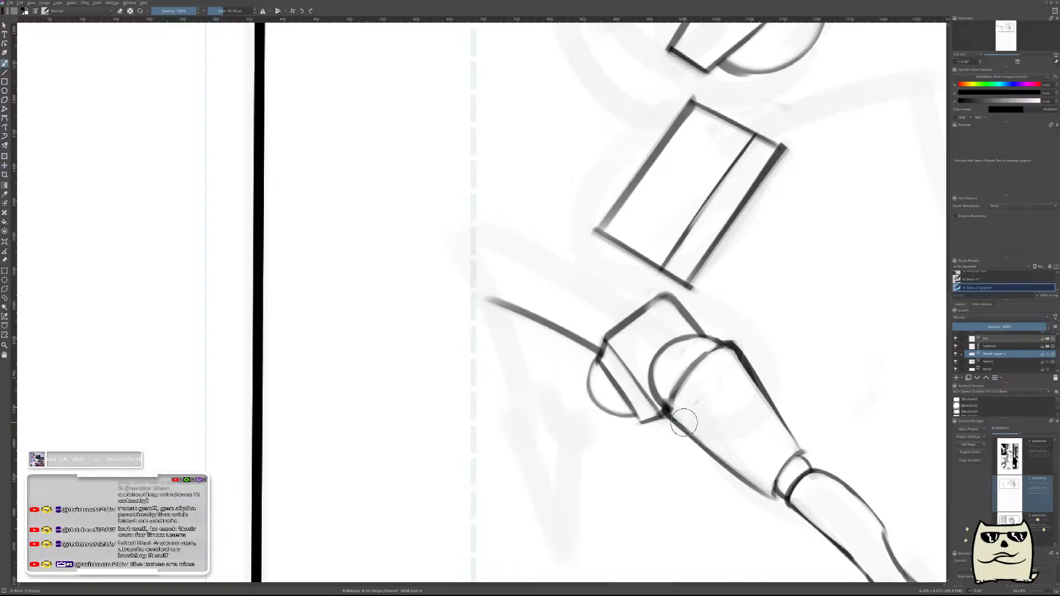
pyautogui.hotkey('ctrl', 'e')
# - On a new paint layer, draw a short curve rounding the knee end of the rear thigh and thin it with the eraser
pyautogui.press('Insert')
pyautogui.press('e')
pyautogui.moveTo(490, 310)
pyautogui.mouseDown()
pyautogui.moveTo(494, 358)
pyautogui.moveTo(502, 326)
pyautogui.moveTo(494, 343)
pyautogui.mouseUp()
pyautogui.press('e')
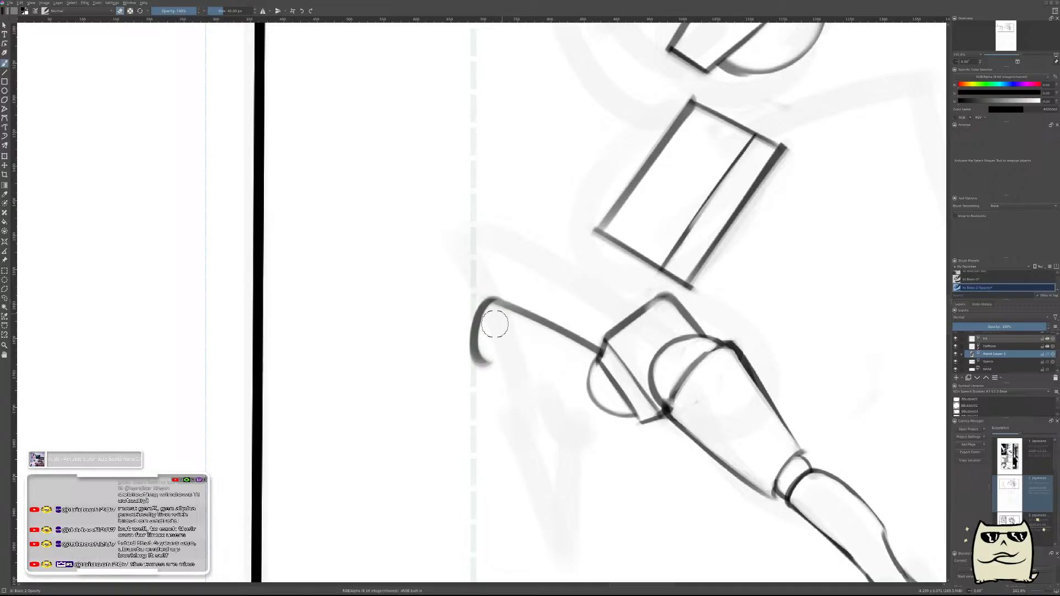
pyautogui.moveTo(476, 362)
pyautogui.mouseDown()
pyautogui.moveTo(486, 315)
pyautogui.moveTo(501, 331)
pyautogui.moveTo(496, 321)
pyautogui.mouseUp()
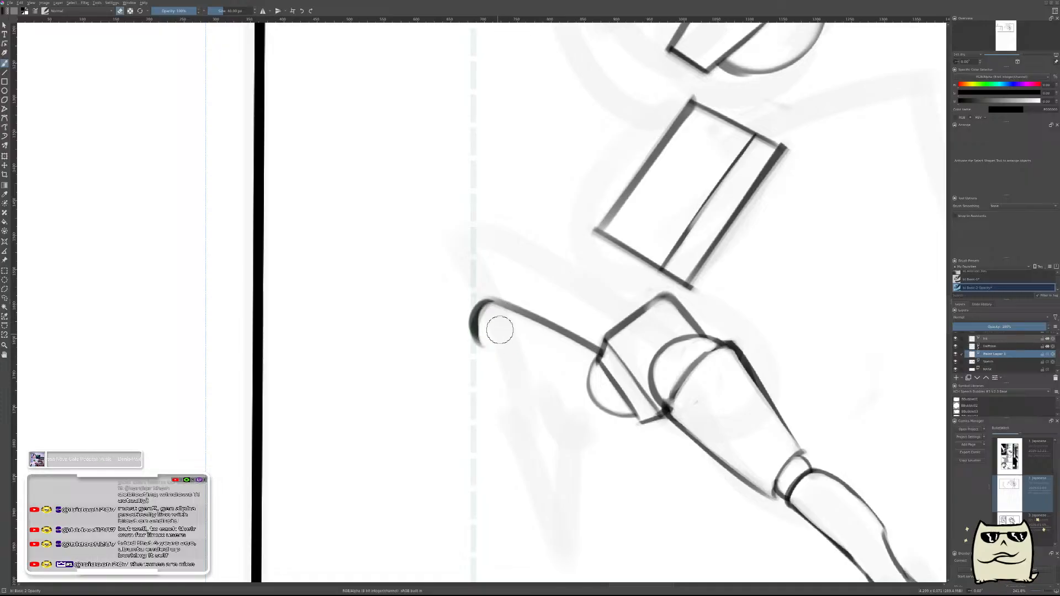
pyautogui.moveTo(494, 313)
pyautogui.mouseDown()
pyautogui.moveTo(499, 347)
pyautogui.moveTo(492, 324)
pyautogui.mouseUp()
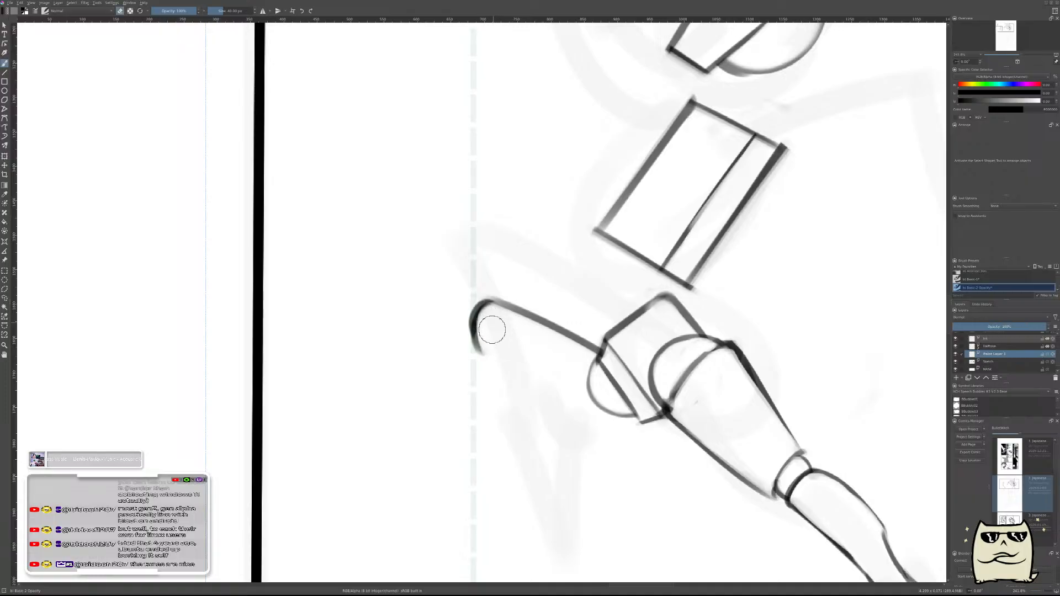
# - Merge the knee-end curve into the sketch layer and restore the unmirrored canvas view
pyautogui.hotkey('ctrl', 'e')
pyautogui.scroll(-4, 718, 392)
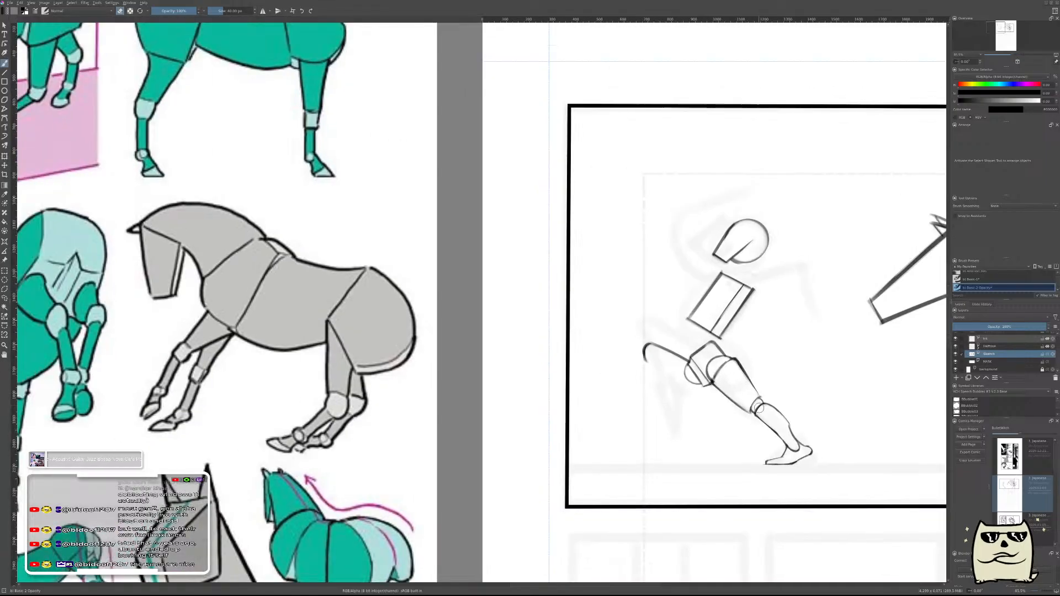
pyautogui.press('m')
pyautogui.moveTo(289, 414); pyautogui.dragTo(576, 402)
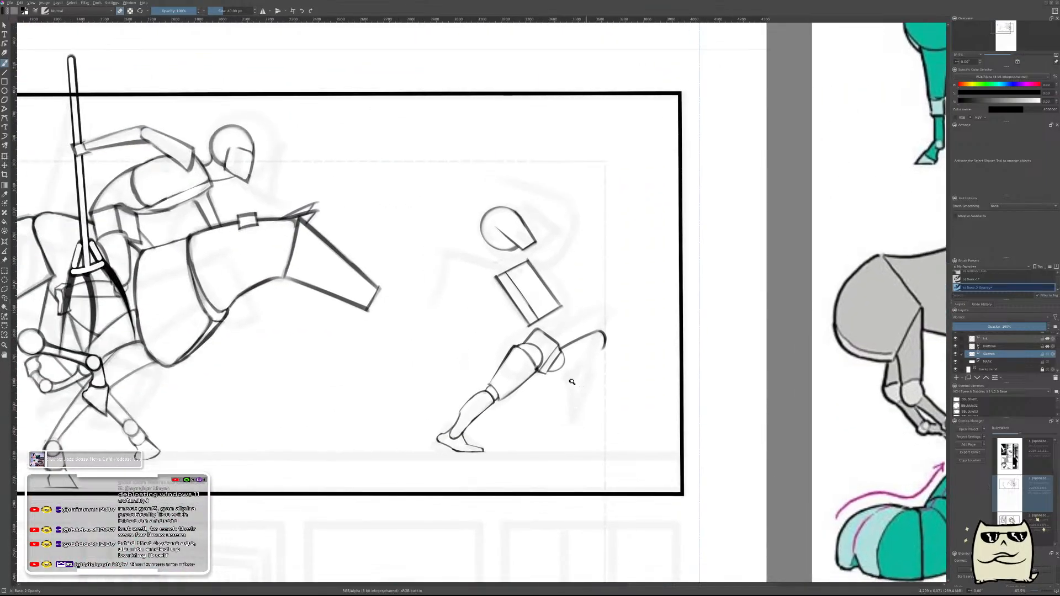
pyautogui.scroll(5, 576, 381)
pyautogui.scroll(2, 633, 336)
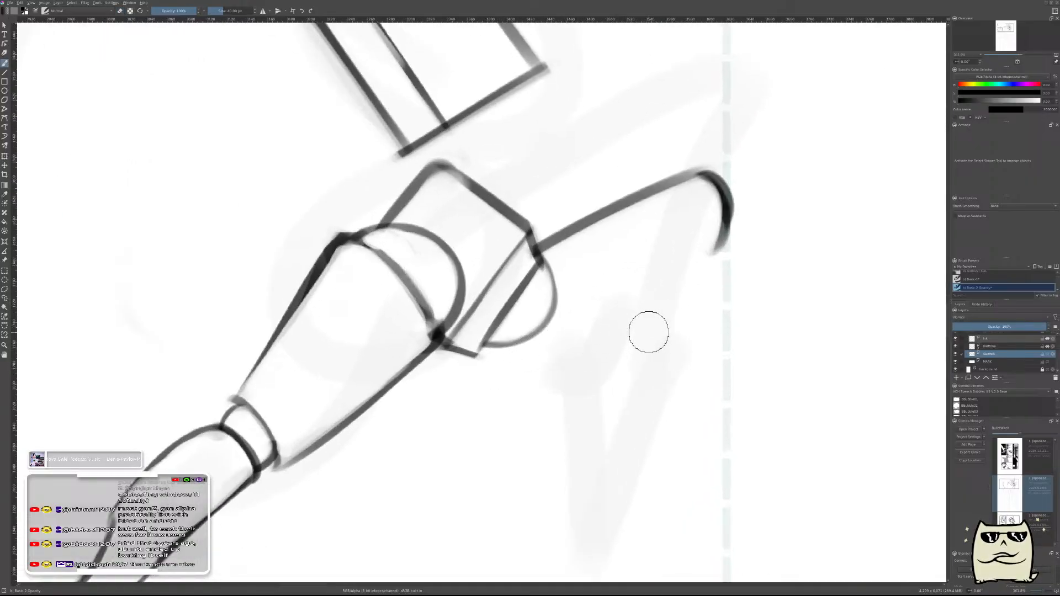
pyautogui.moveTo(485, 341); pyautogui.dragTo(698, 269)
pyautogui.hotkey('ctrl', 'z')
pyautogui.moveTo(486, 353); pyautogui.dragTo(693, 249)
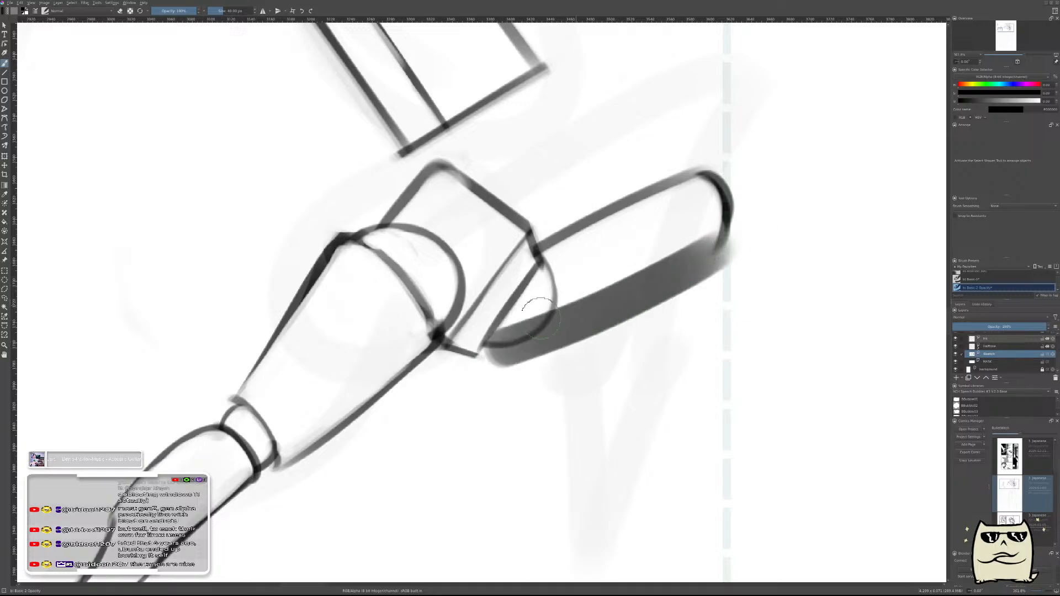
pyautogui.hotkey('ctrl', 'z')
pyautogui.hotkey('ctrl', 'shift', 'z')
pyautogui.hotkey('ctrl', 'z')
pyautogui.hotkey('ctrl', 'z')
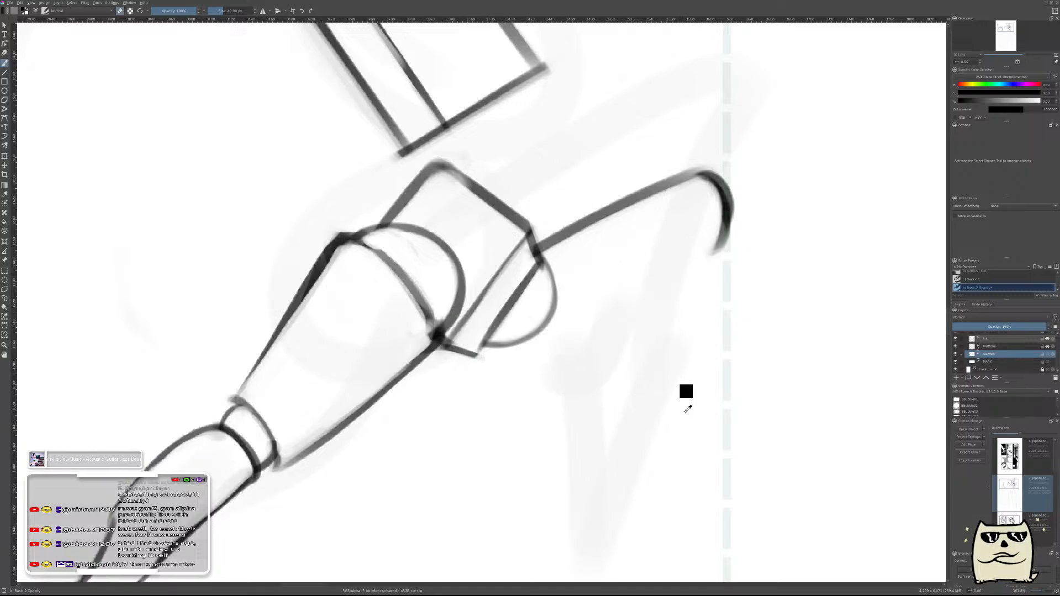
# - On a new paint layer, draw the rear thigh's curved underside from the pelvis box to the knee and erase it thinner
pyautogui.press('Insert')
pyautogui.moveTo(489, 342)
pyautogui.mouseDown()
pyautogui.moveTo(569, 323)
pyautogui.moveTo(692, 248)
pyautogui.mouseUp()
pyautogui.hotkey('ctrl', 'z')
pyautogui.moveTo(480, 353)
pyautogui.mouseDown()
pyautogui.moveTo(695, 267)
pyautogui.moveTo(732, 221)
pyautogui.mouseUp()
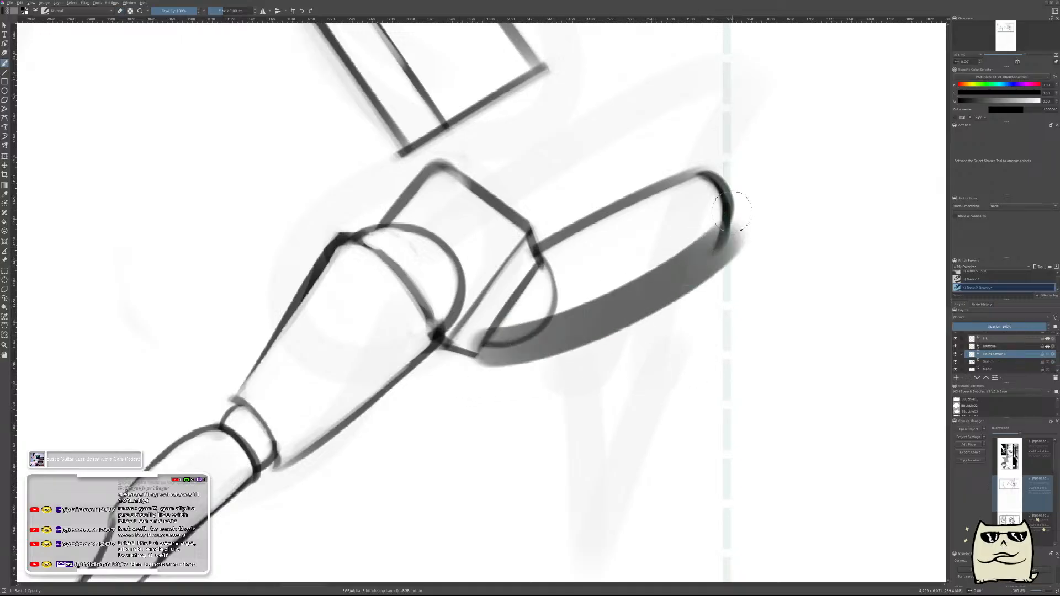
pyautogui.hotkey('ctrl', 'z')
pyautogui.hotkey('ctrl', 'shift', 'z')
pyautogui.hotkey('ctrl', 'z')
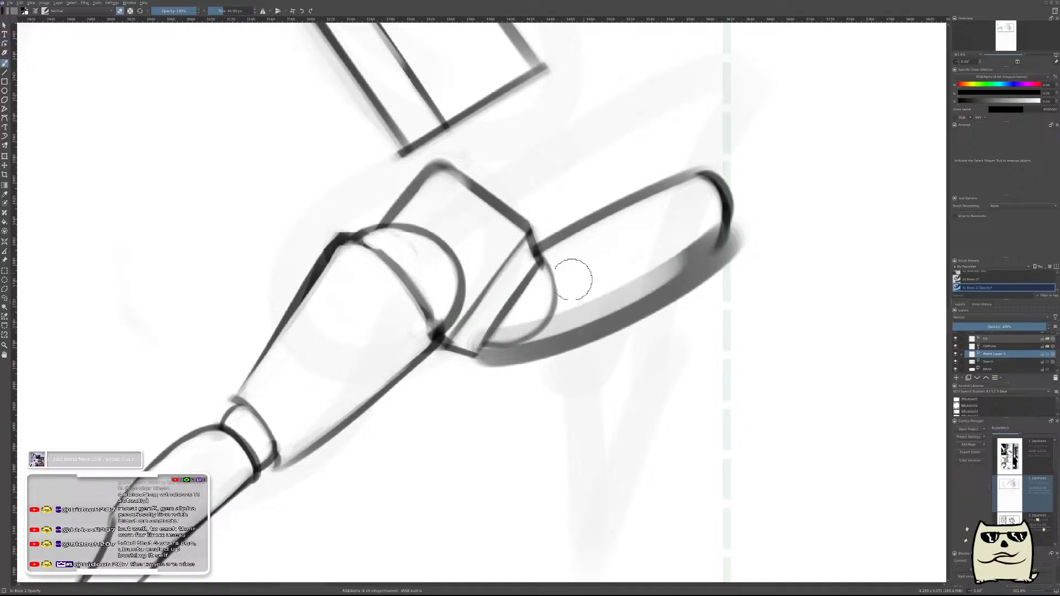
pyautogui.hotkey('ctrl', 'z')
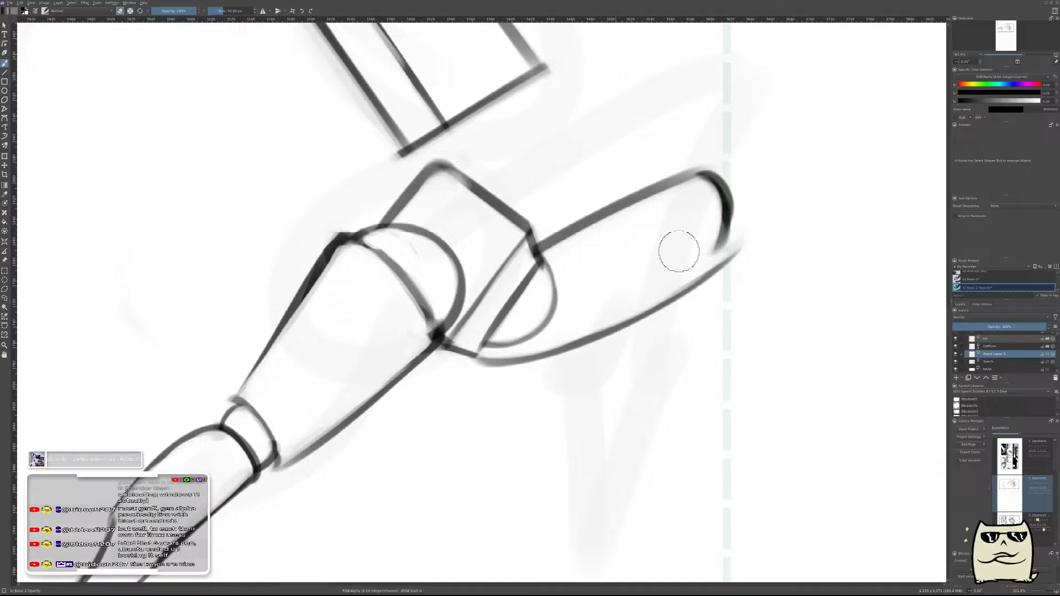
# - Move the thigh's underside line up against the hip arc, rotate it slightly, and merge it into the sketch layer
pyautogui.hotkey('ctrl', 't')
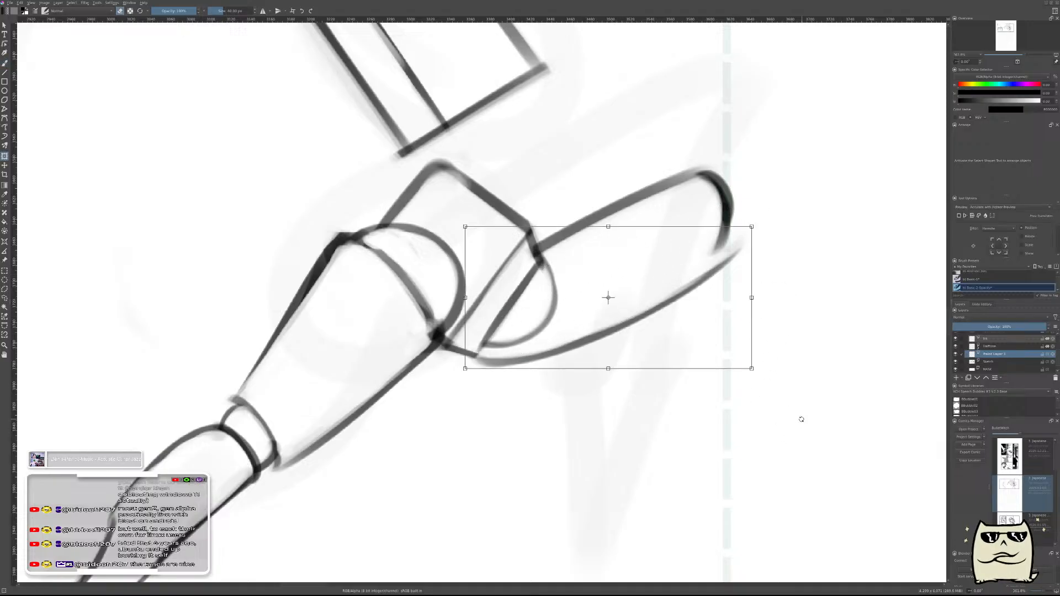
pyautogui.moveTo(639, 326); pyautogui.dragTo(644, 310)
pyautogui.moveTo(798, 323)
pyautogui.mouseDown()
pyautogui.moveTo(800, 309)
pyautogui.moveTo(802, 318)
pyautogui.mouseUp()
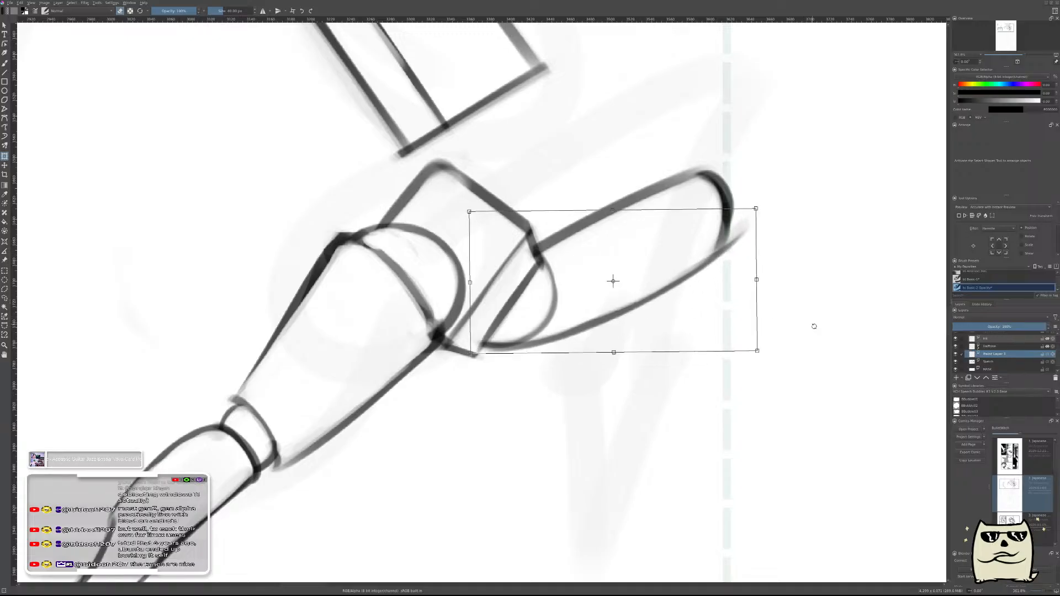
pyautogui.press('b')
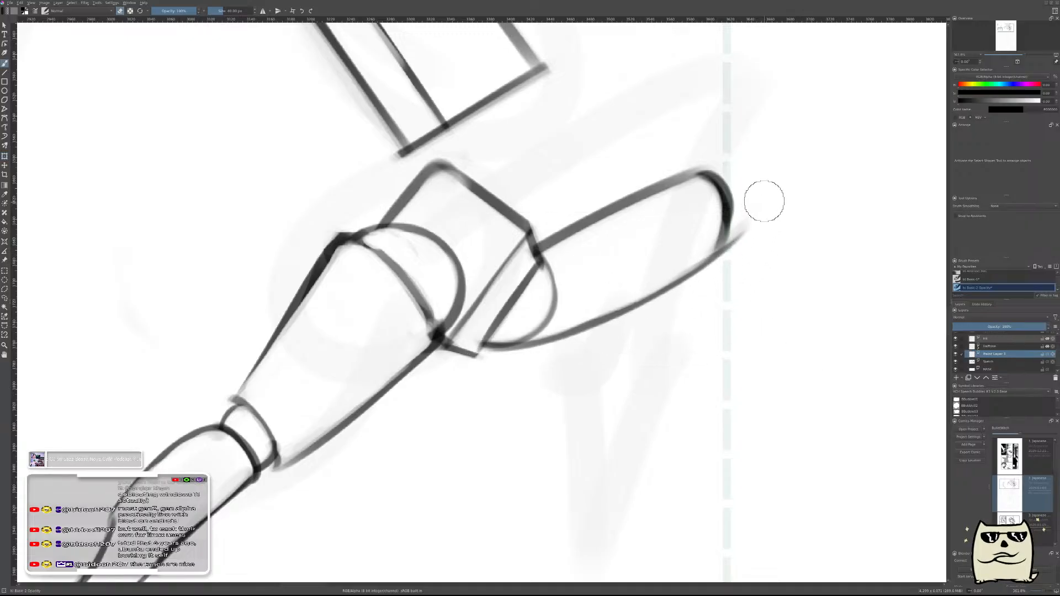
pyautogui.scroll(-8, 737, 279)
pyautogui.scroll(4, 752, 274)
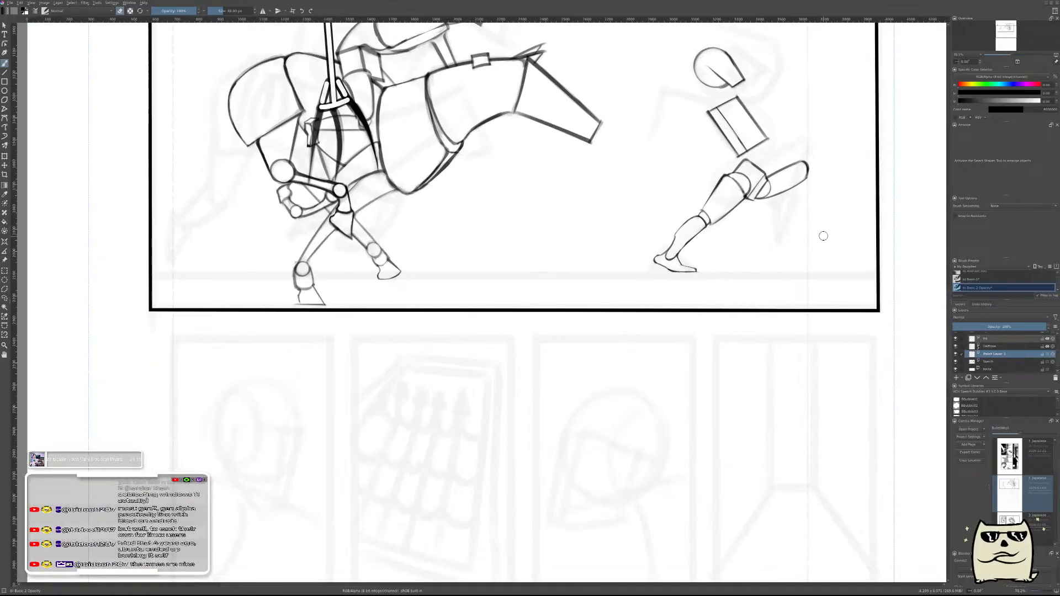
pyautogui.hotkey('ctrl', 'e')
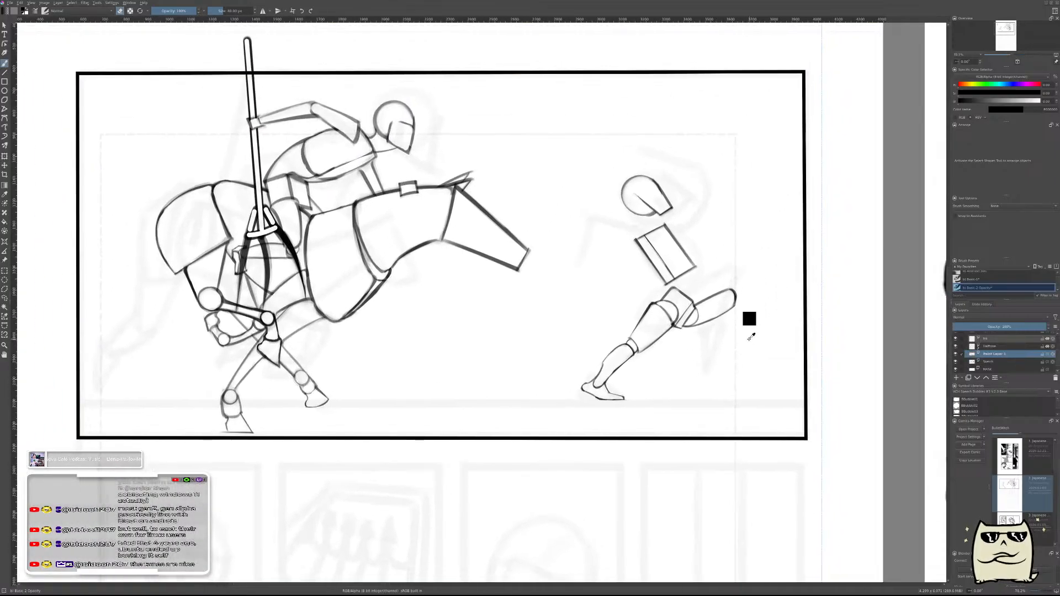
# - Mirror the view and draw a short curve where the rear thigh meets the pelvis box's lower corner
pyautogui.press('m')
pyautogui.moveTo(495, 384); pyautogui.dragTo(717, 379)
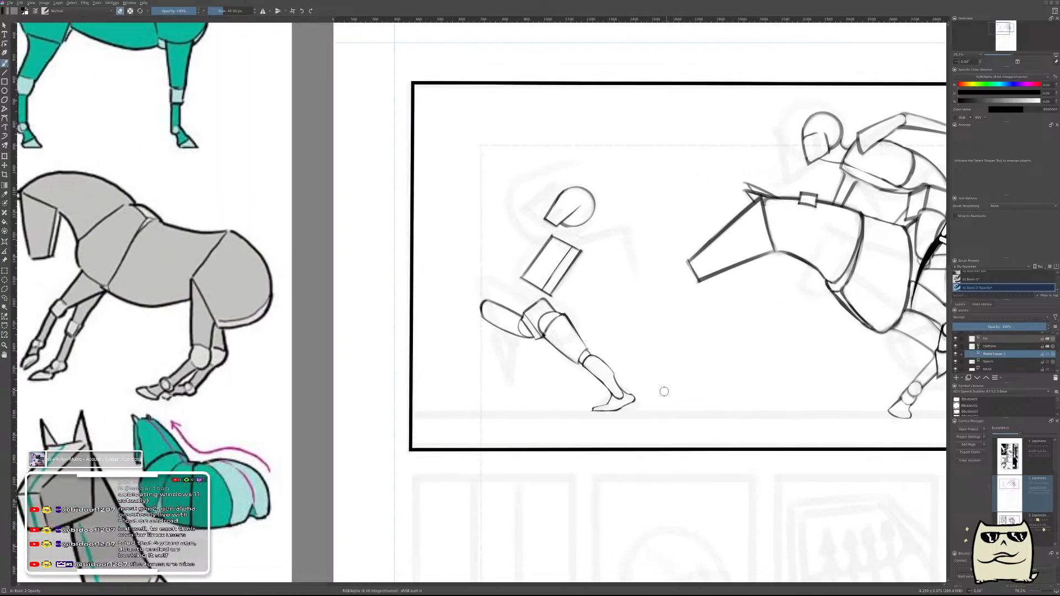
pyautogui.scroll(5, 492, 362)
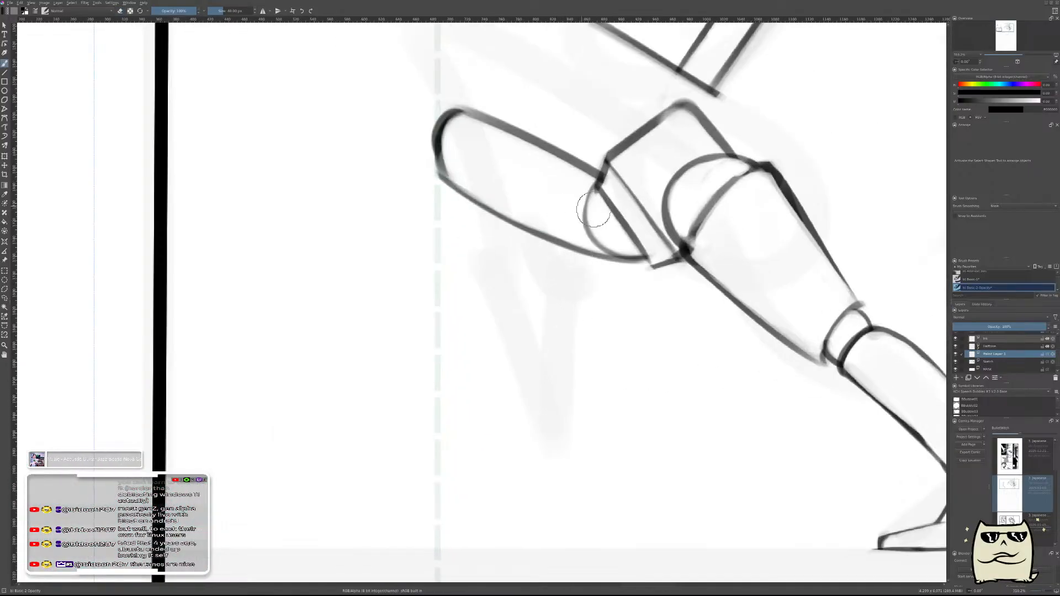
pyautogui.moveTo(588, 189); pyautogui.dragTo(597, 255)
pyautogui.hotkey('ctrl', 'z')
pyautogui.moveTo(603, 206); pyautogui.dragTo(578, 234)
pyautogui.hotkey('ctrl', 'z')
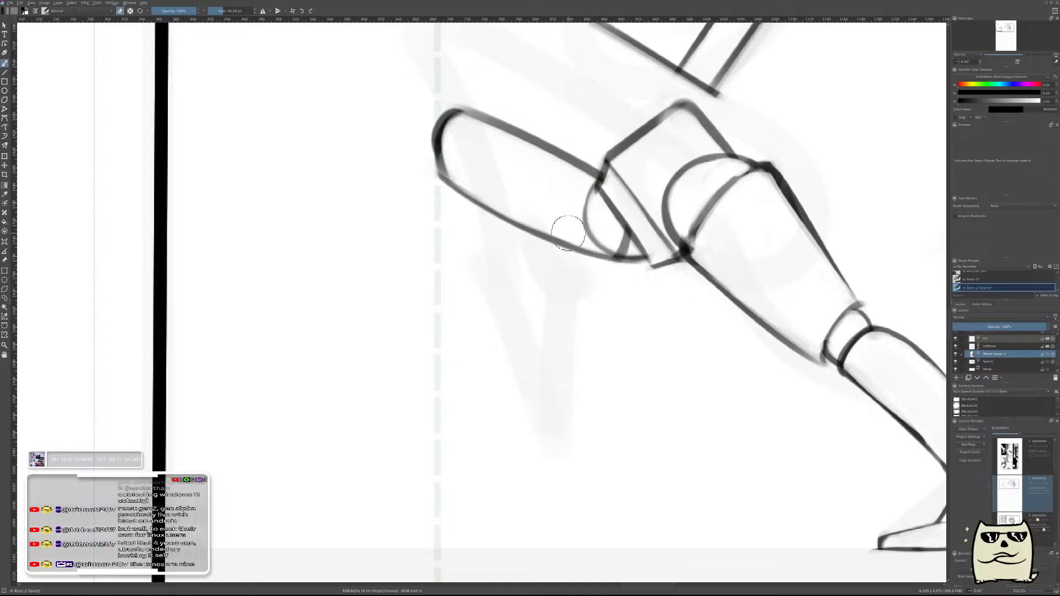
# - Erase the far hip arc inside the rear thigh on the sketch layer, then merge the paint layer into it
pyautogui.press('pagedown')
pyautogui.hotkey('ctrl', 'z')
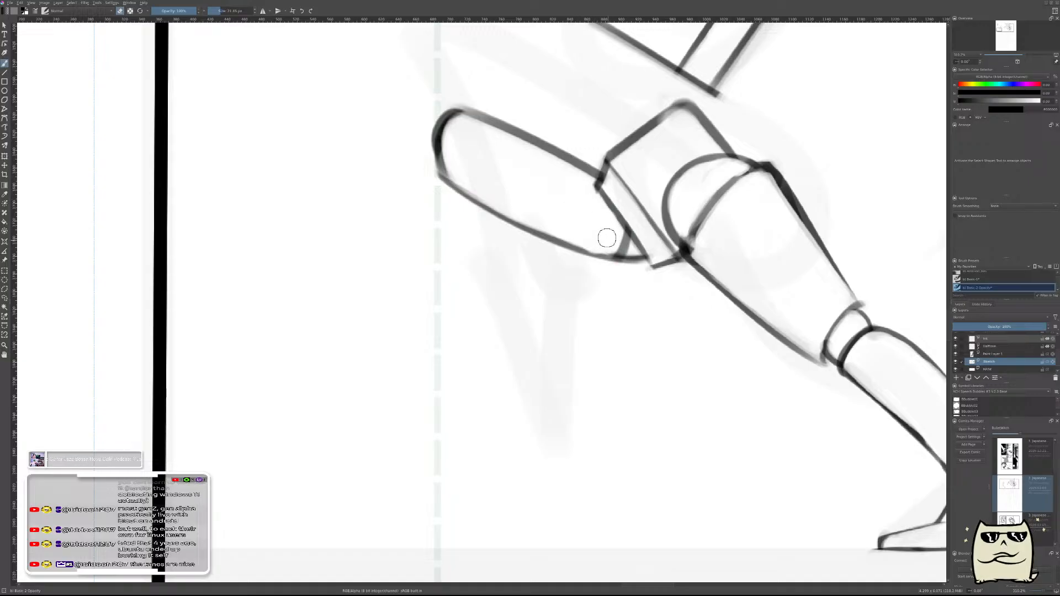
pyautogui.scroll(-8, 607, 241)
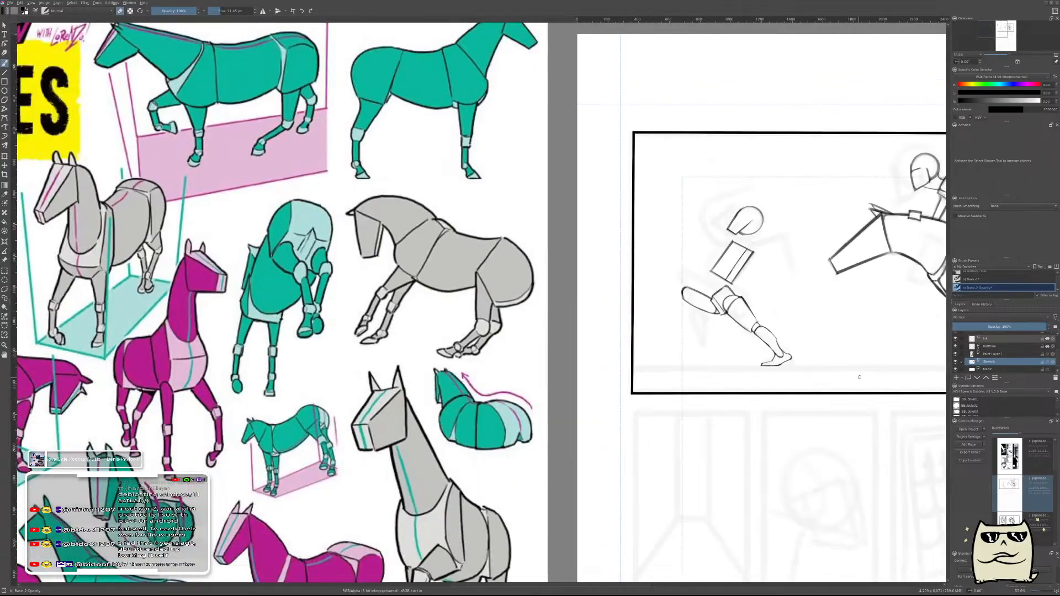
pyautogui.click(1007, 354)
pyautogui.hotkey('ctrl', 'e')
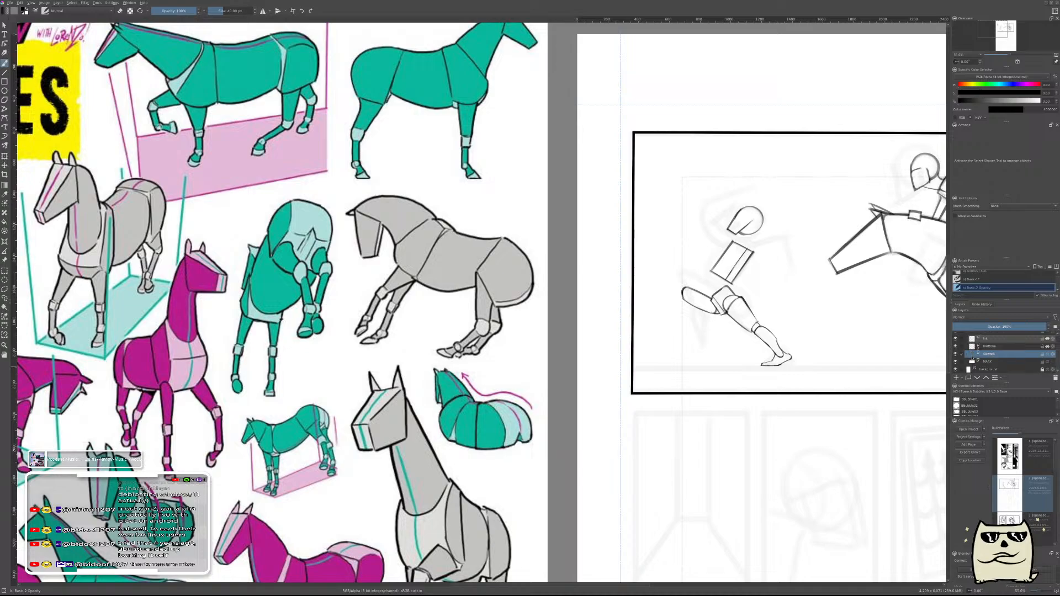
# - On a new paint layer, draw a knee circle at the rear thigh's outer end and erase the part overlapping the thigh
pyautogui.press('Insert')
pyautogui.moveTo(694, 299); pyautogui.dragTo(685, 250)
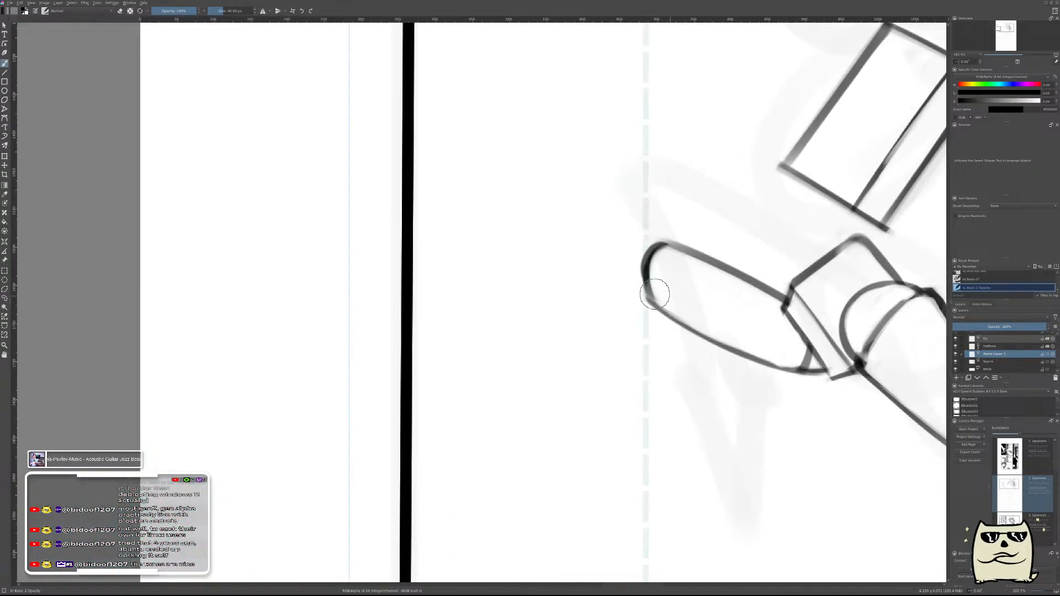
pyautogui.moveTo(631, 274)
pyautogui.mouseDown()
pyautogui.moveTo(662, 273)
pyautogui.moveTo(644, 268)
pyautogui.mouseUp()
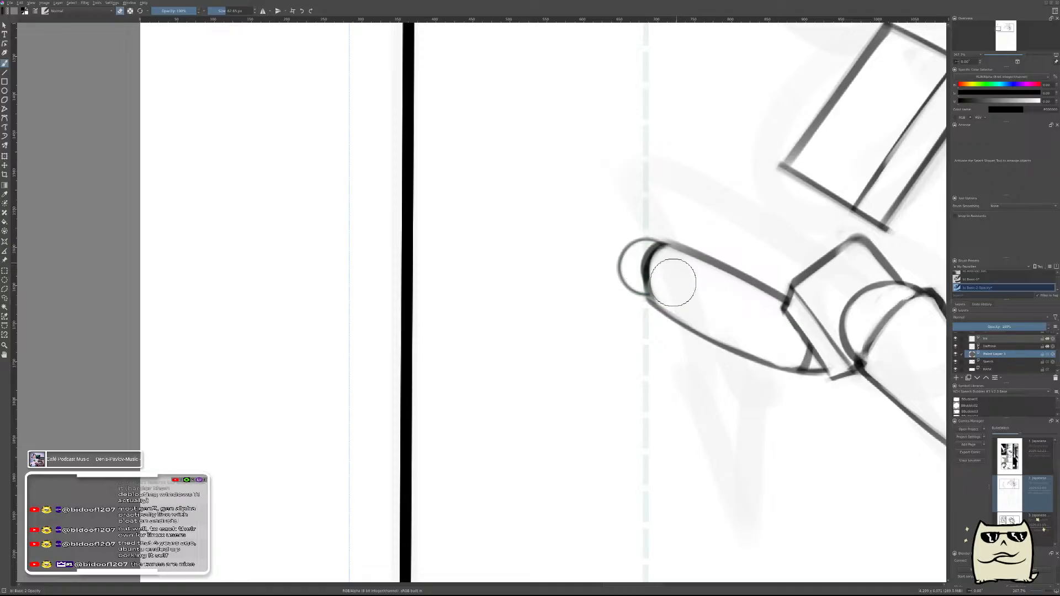
pyautogui.moveTo(741, 248); pyautogui.dragTo(701, 386)
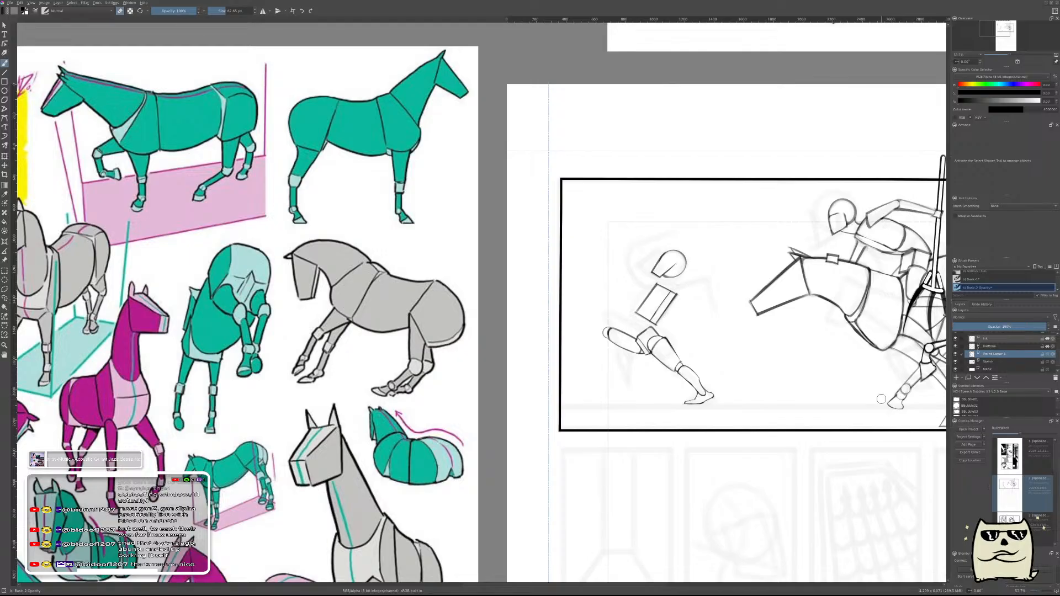
# - On another paint layer, draw a small arc across the lower side of the rear knee circle to start the lower leg
pyautogui.moveTo(608, 340); pyautogui.dragTo(651, 321)
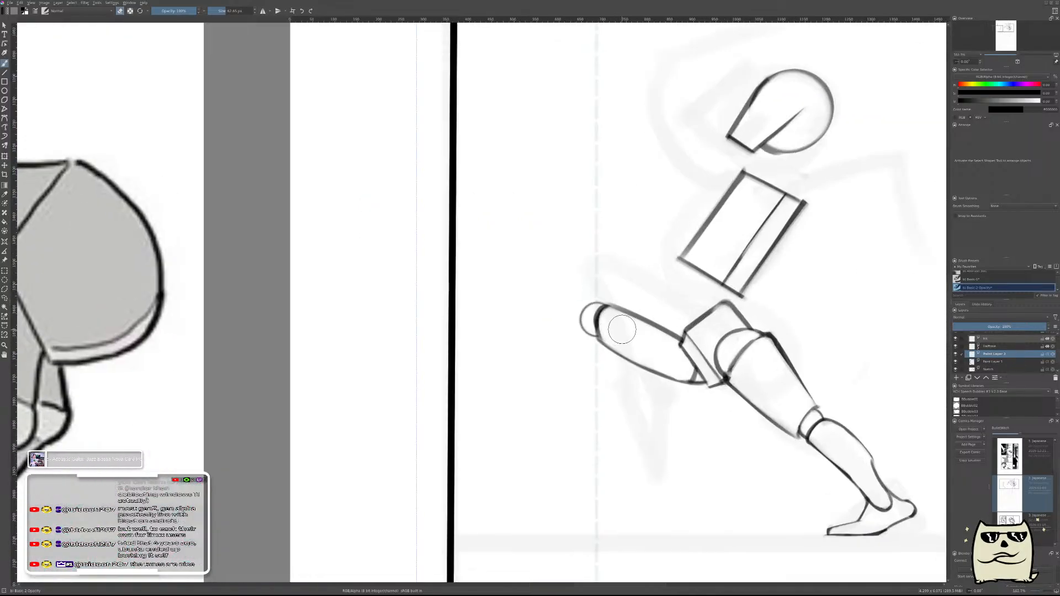
pyautogui.moveTo(592, 349)
pyautogui.mouseDown()
pyautogui.moveTo(595, 331)
pyautogui.moveTo(577, 327)
pyautogui.moveTo(594, 334)
pyautogui.mouseUp()
pyautogui.hotkey('ctrl', 'z')
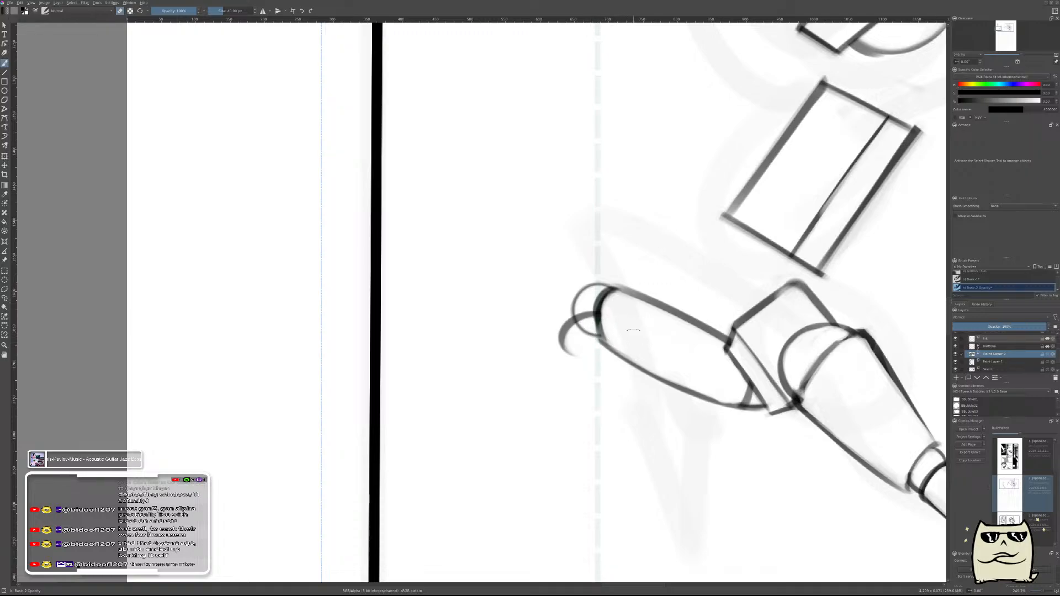
pyautogui.hotkey('ctrl', 'z')
pyautogui.moveTo(601, 329)
pyautogui.mouseDown()
pyautogui.moveTo(585, 334)
pyautogui.moveTo(605, 331)
pyautogui.mouseUp()
pyautogui.hotkey('ctrl', 'z')
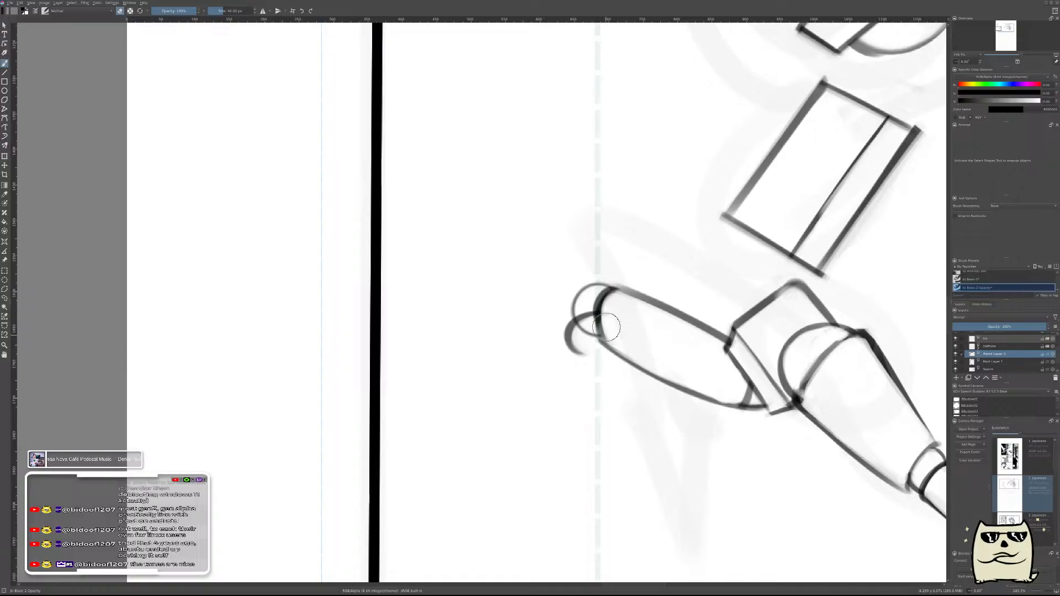
# - Transform the lower-leg arc so it sits slightly closer against the rear knee circle
pyautogui.scroll(-5, 680, 316)
pyautogui.scroll(5, 665, 322)
pyautogui.hotkey('ctrl', 't')
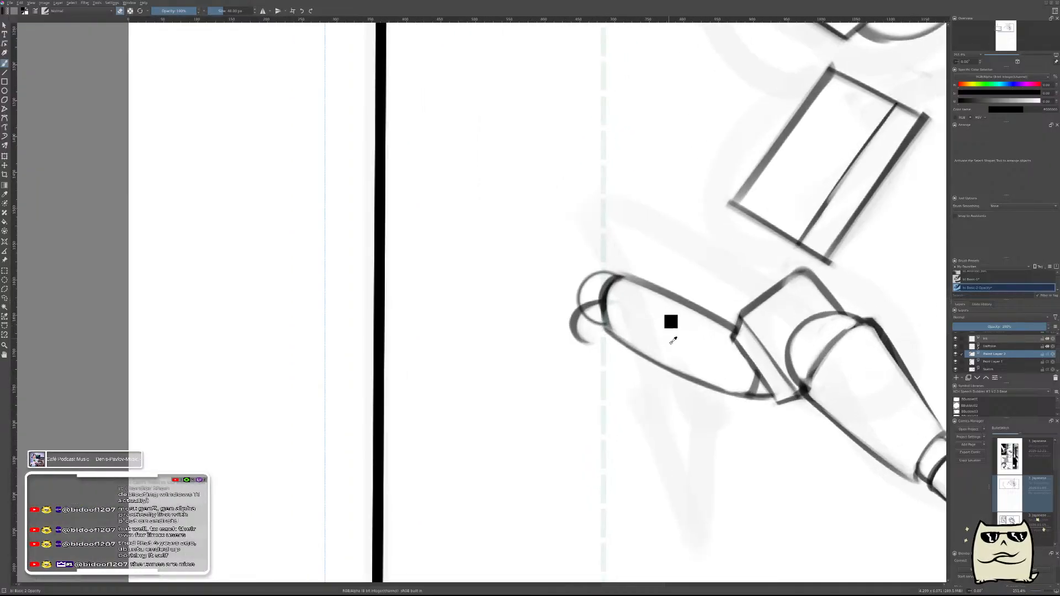
pyautogui.moveTo(593, 326); pyautogui.dragTo(602, 329)
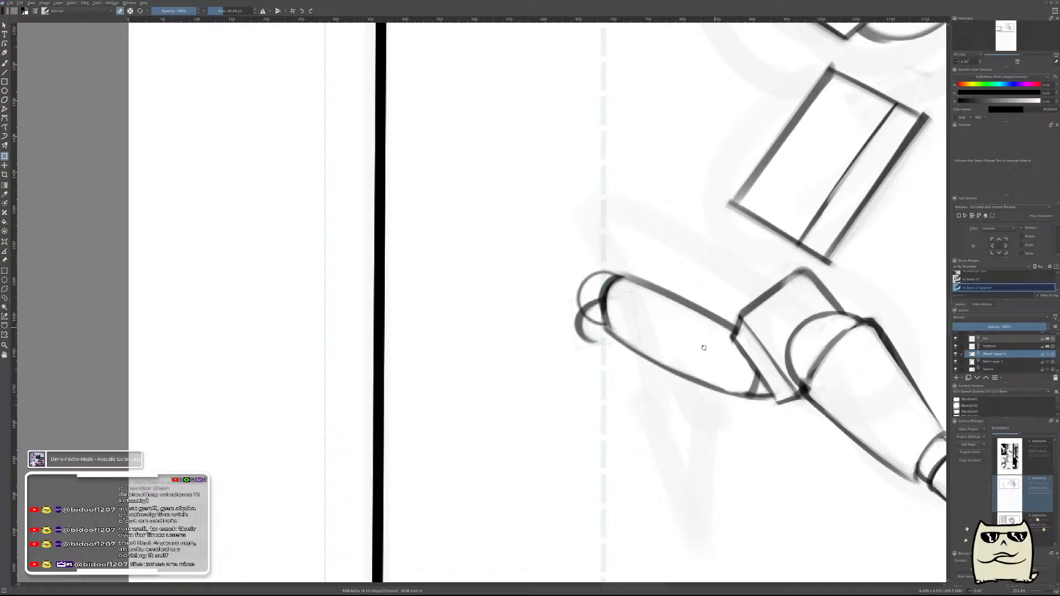
pyautogui.press('b')
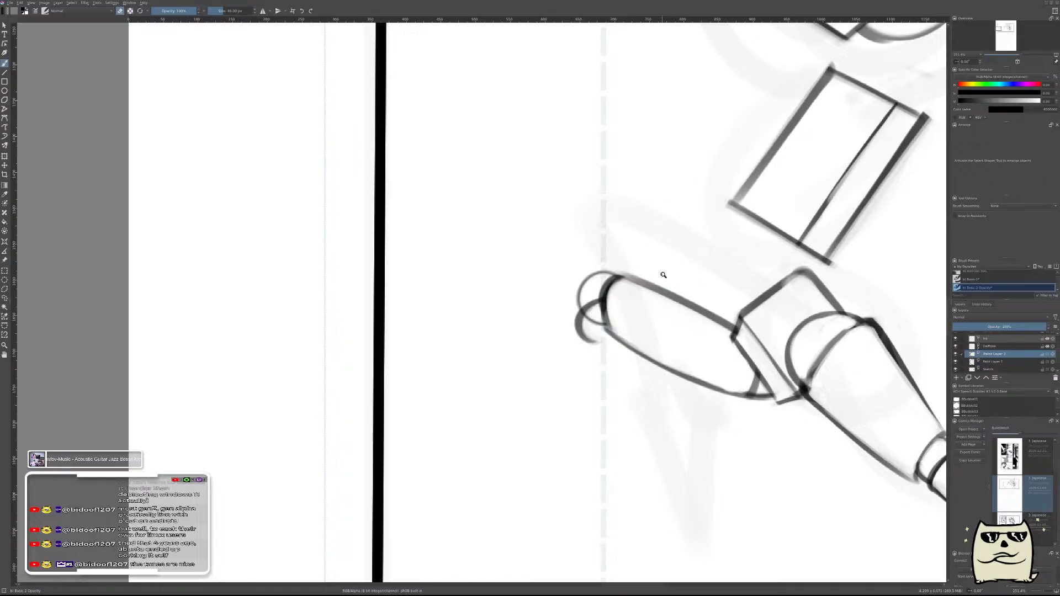
# - Erase the rear knee circle's line inside the lower-leg arc, then merge the paint layers into the sketch layer
pyautogui.moveTo(655, 274); pyautogui.dragTo(700, 309)
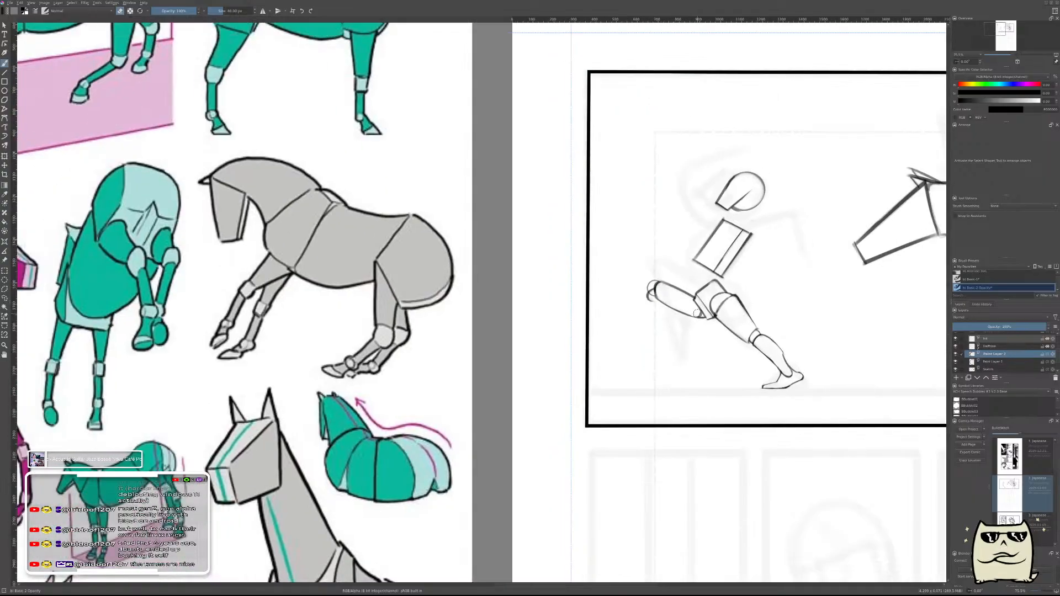
pyautogui.press('m')
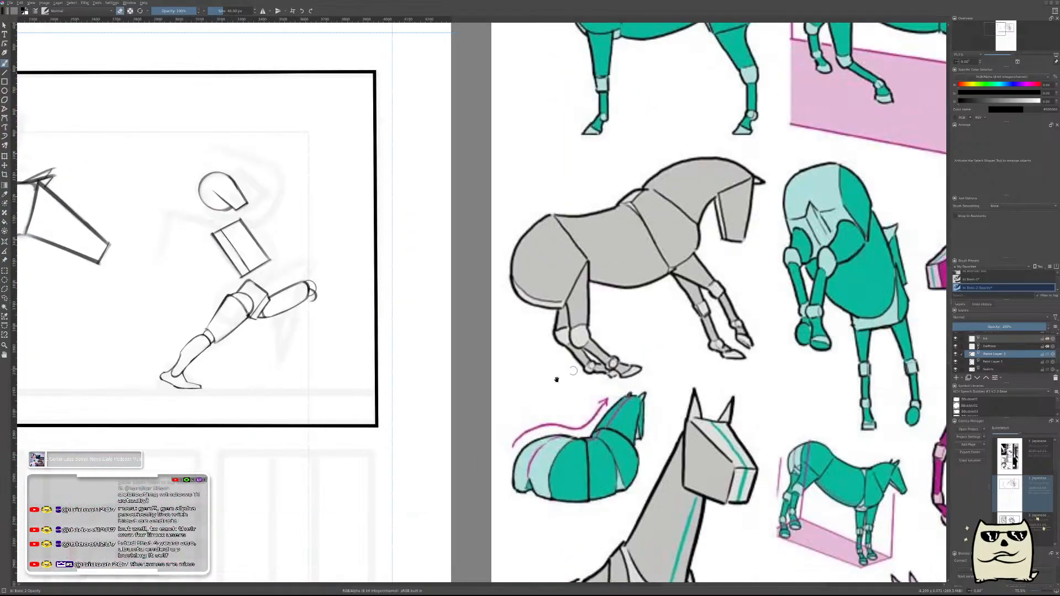
pyautogui.moveTo(683, 323); pyautogui.dragTo(904, 361)
pyautogui.press('pagedown')
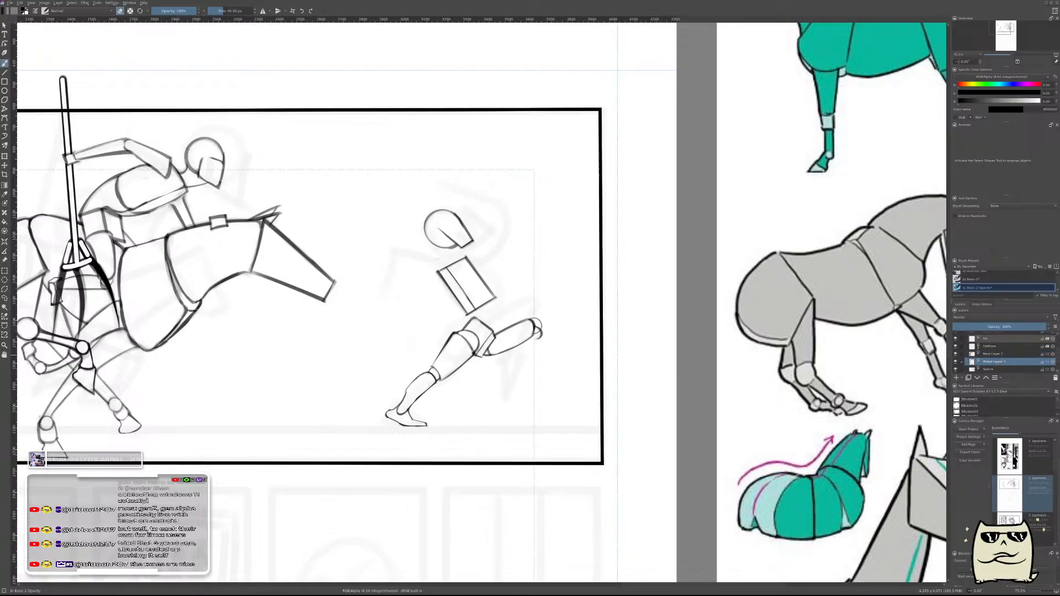
pyautogui.moveTo(508, 317); pyautogui.dragTo(511, 213)
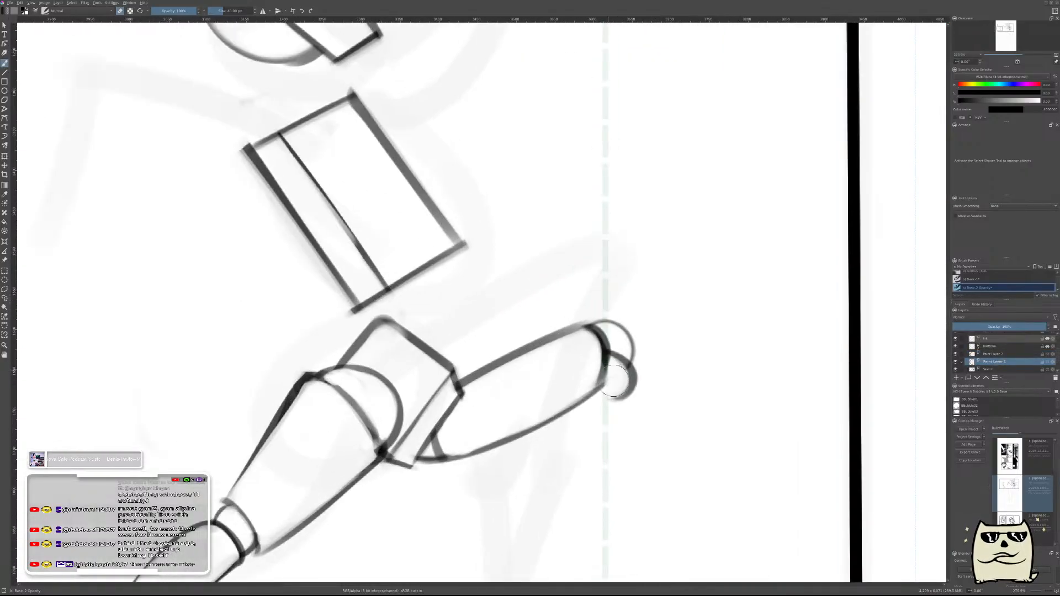
pyautogui.moveTo(703, 362); pyautogui.dragTo(839, 421)
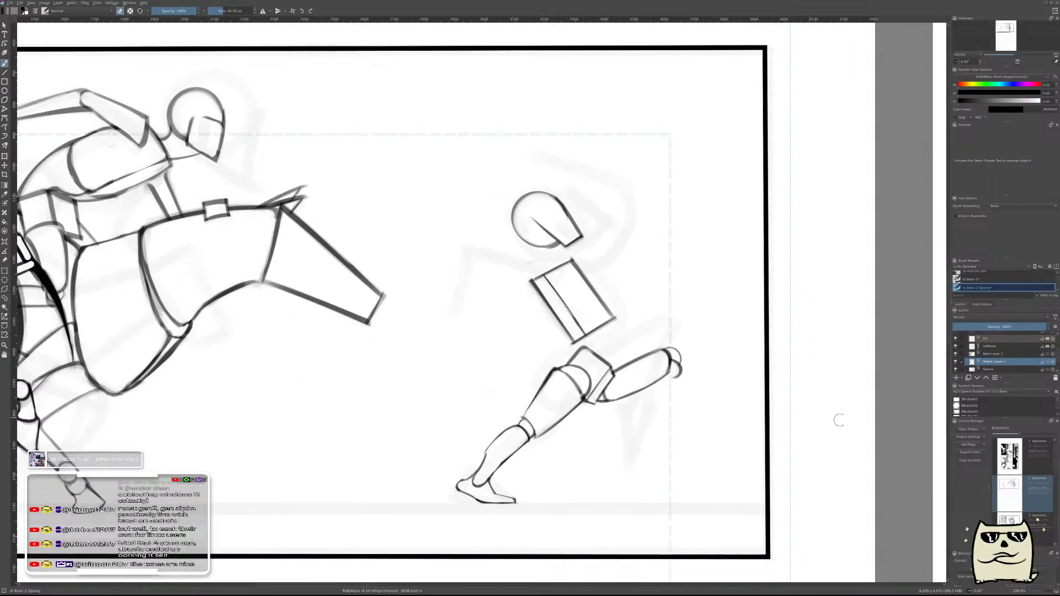
pyautogui.click(991, 355)
pyautogui.hotkey('ctrl', 'e')
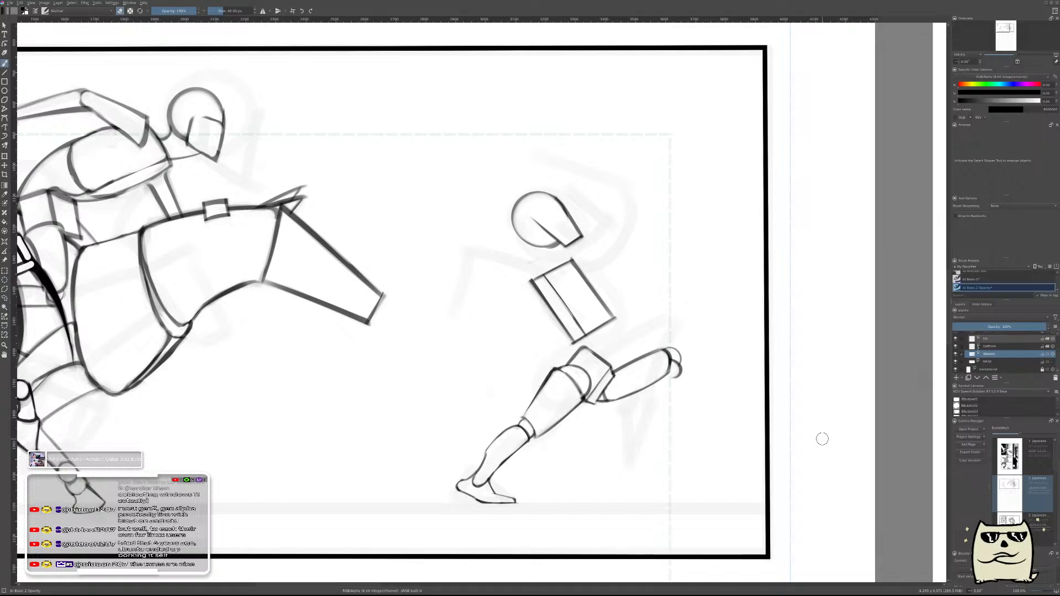
# - On a new paint layer, draw the rear lower leg's outer contour from the knee arc diagonally down beneath the thigh
pyautogui.press('m')
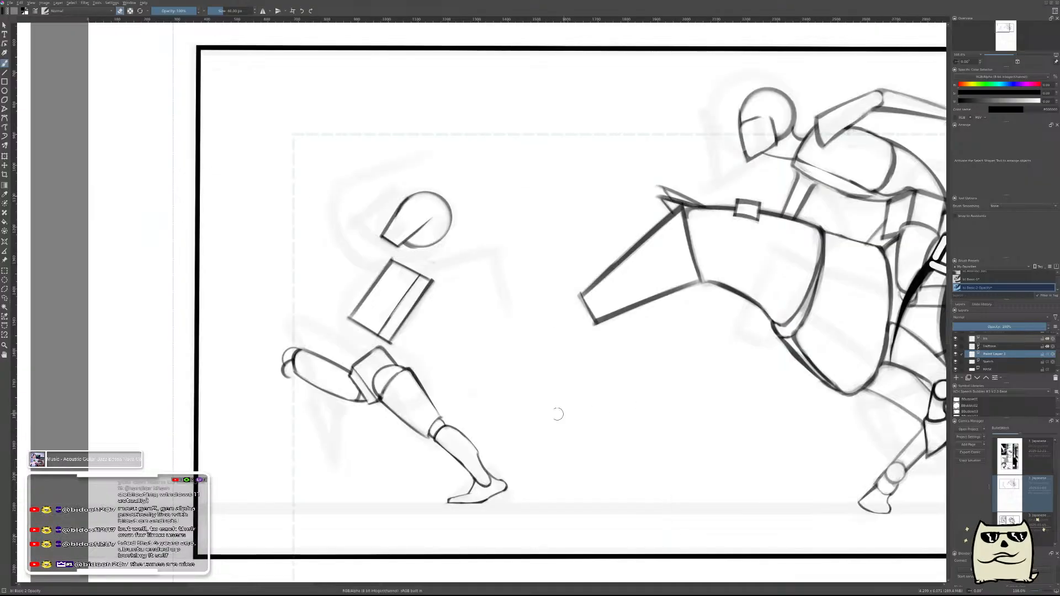
pyautogui.press('m')
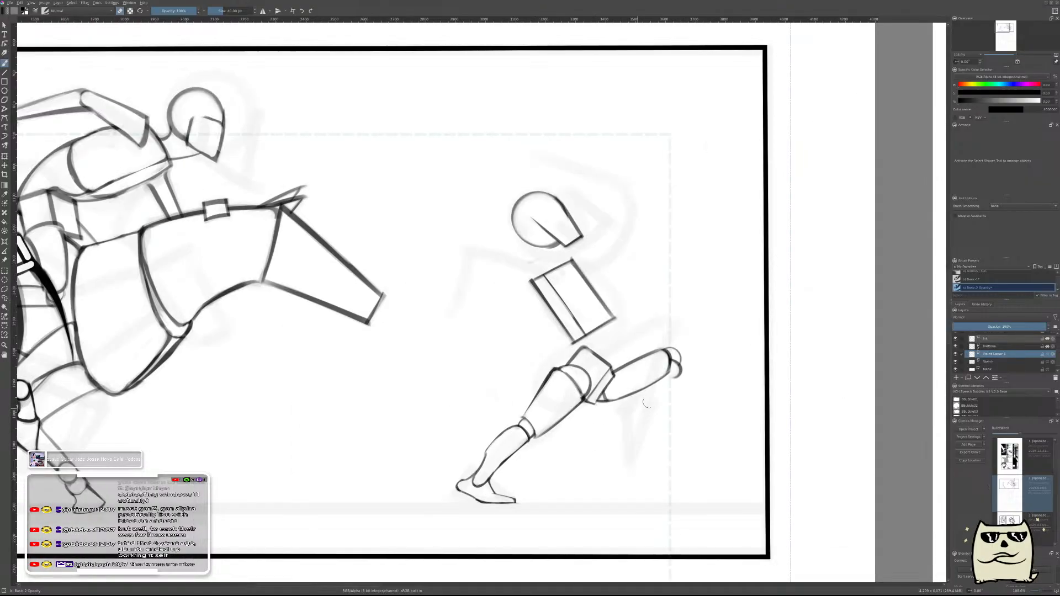
pyautogui.moveTo(688, 406); pyautogui.dragTo(625, 415)
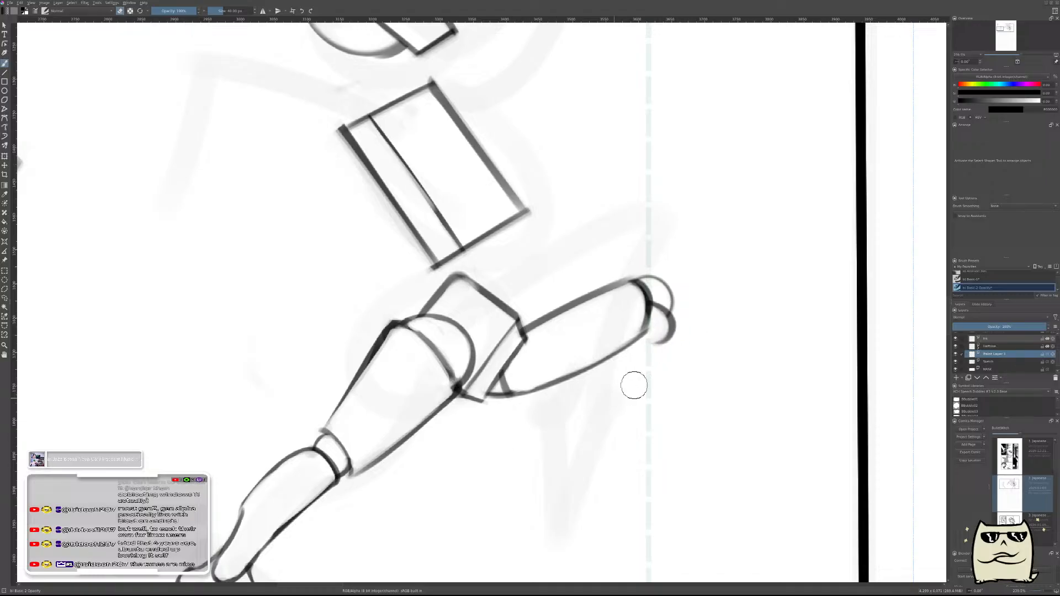
pyautogui.moveTo(710, 324); pyautogui.dragTo(519, 464)
pyautogui.hotkey('ctrl', 'z')
pyautogui.moveTo(679, 345); pyautogui.dragTo(549, 470)
pyautogui.press('e')
pyautogui.moveTo(704, 350); pyautogui.dragTo(625, 420)
pyautogui.hotkey('ctrl', 'z')
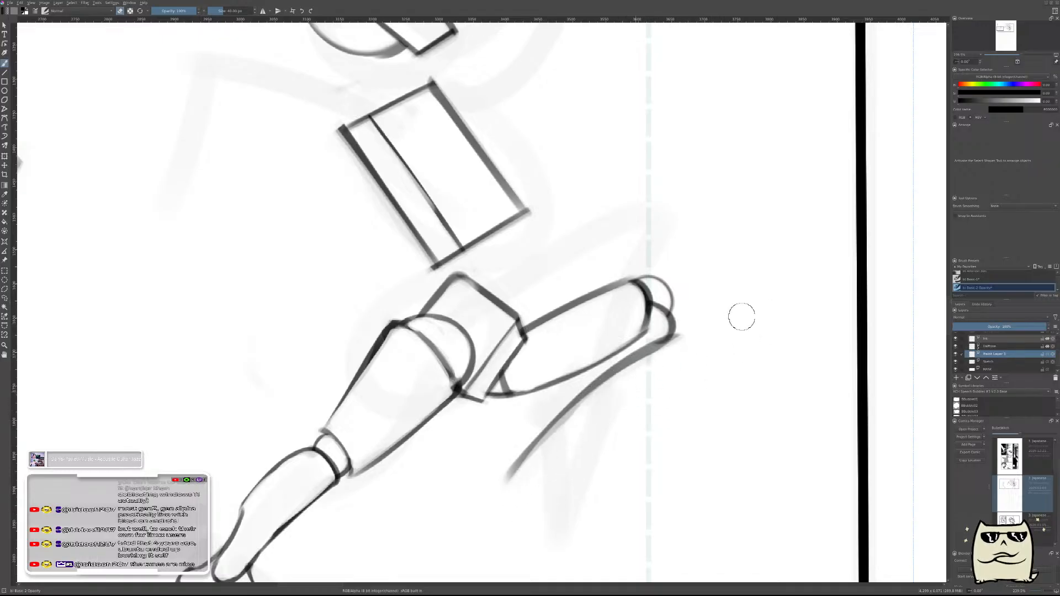
# - Refine the rear lower leg's outer contour with the eraser, check it in mirrored view, and merge it into the sketch layer
pyautogui.scroll(-4, 754, 326)
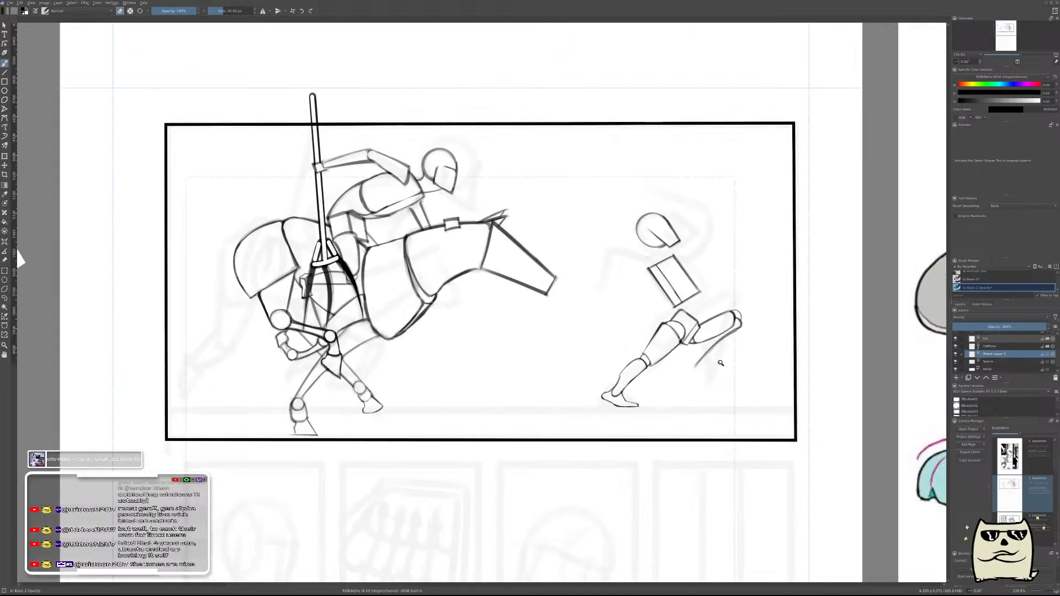
pyautogui.scroll(5, 747, 365)
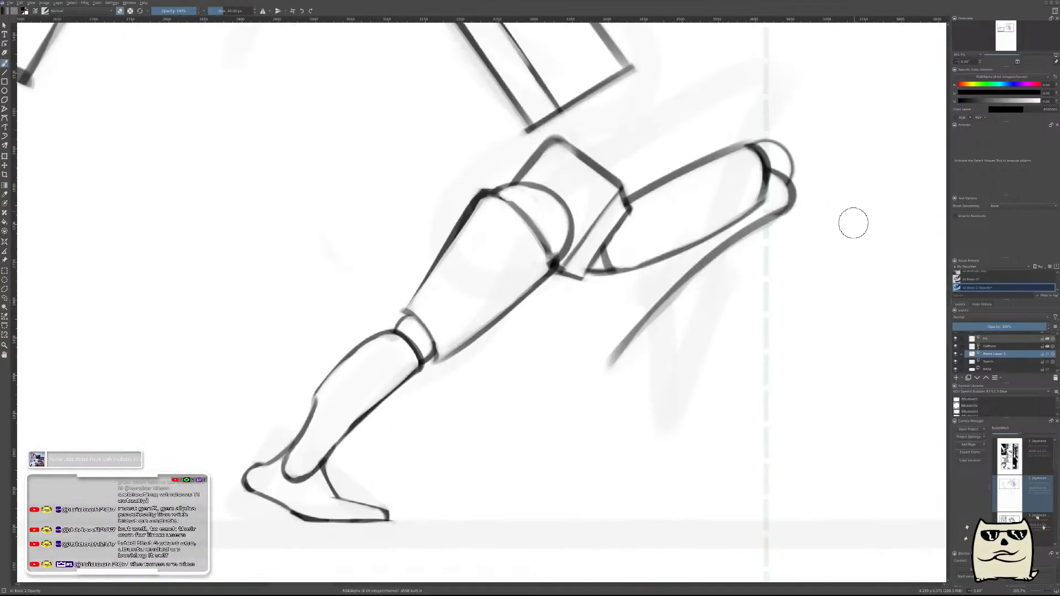
pyautogui.moveTo(781, 214); pyautogui.dragTo(677, 294)
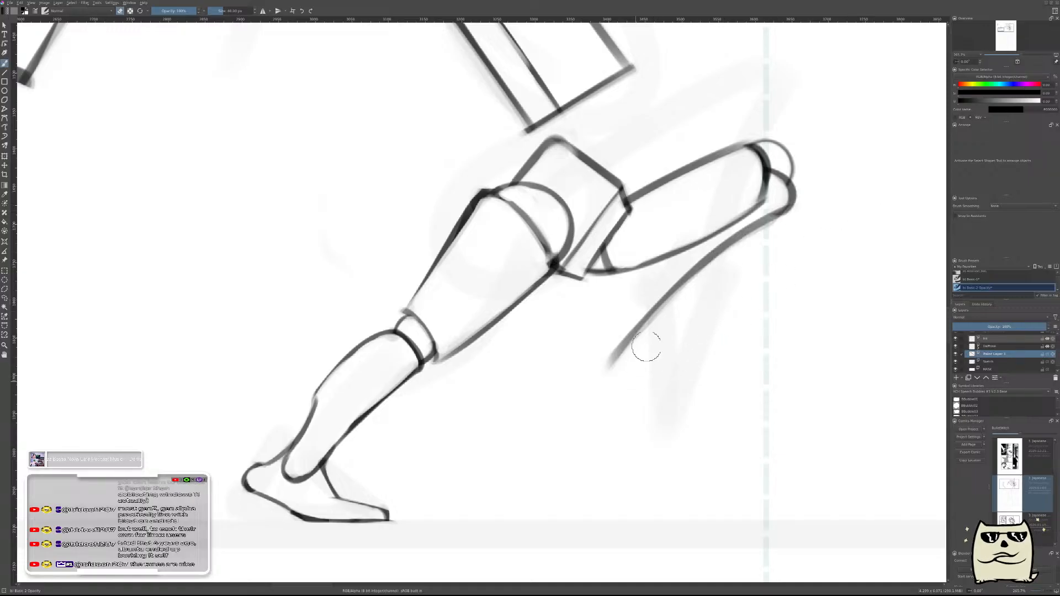
pyautogui.scroll(-3, 794, 252)
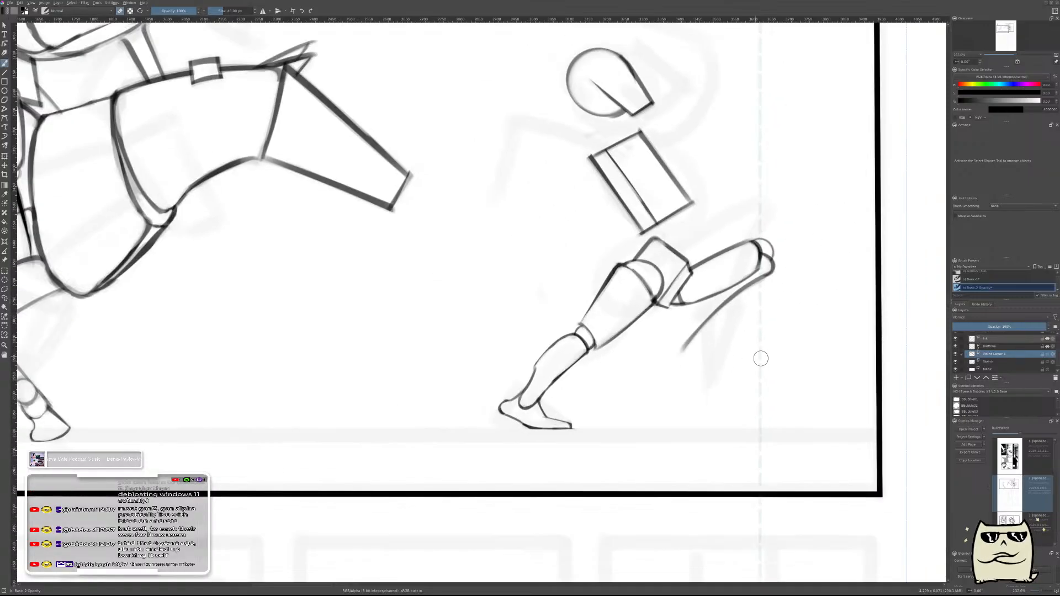
pyautogui.press('m')
pyautogui.moveTo(638, 426); pyautogui.dragTo(762, 464)
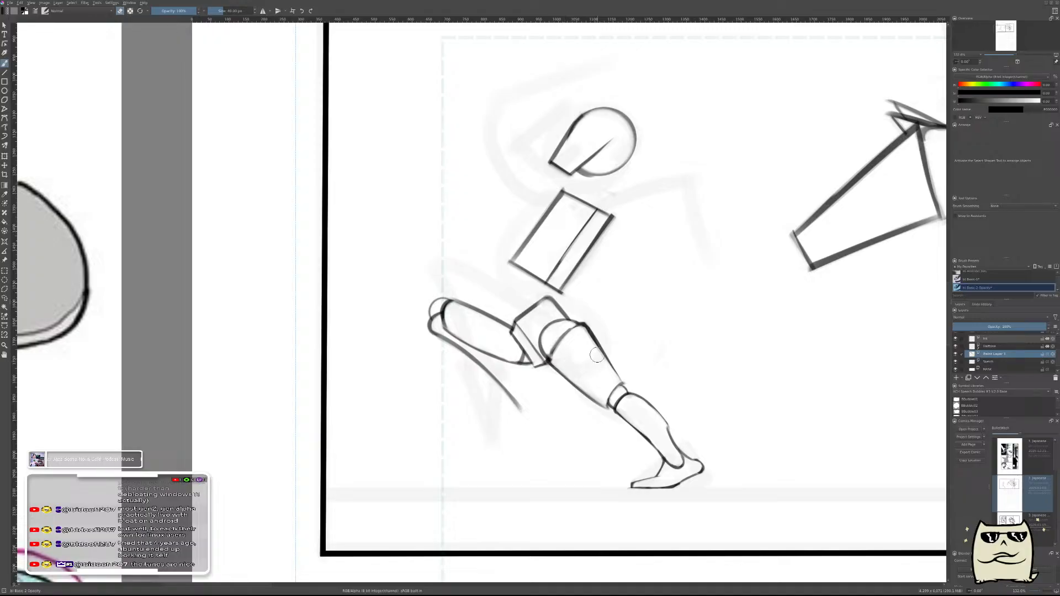
pyautogui.hotkey('ctrl', 'e')
pyautogui.press('m')
# - On a paint layer, make a small rounded ankle arc by dabbing a solid spot and erasing its inside
pyautogui.moveTo(578, 378); pyautogui.dragTo(674, 365)
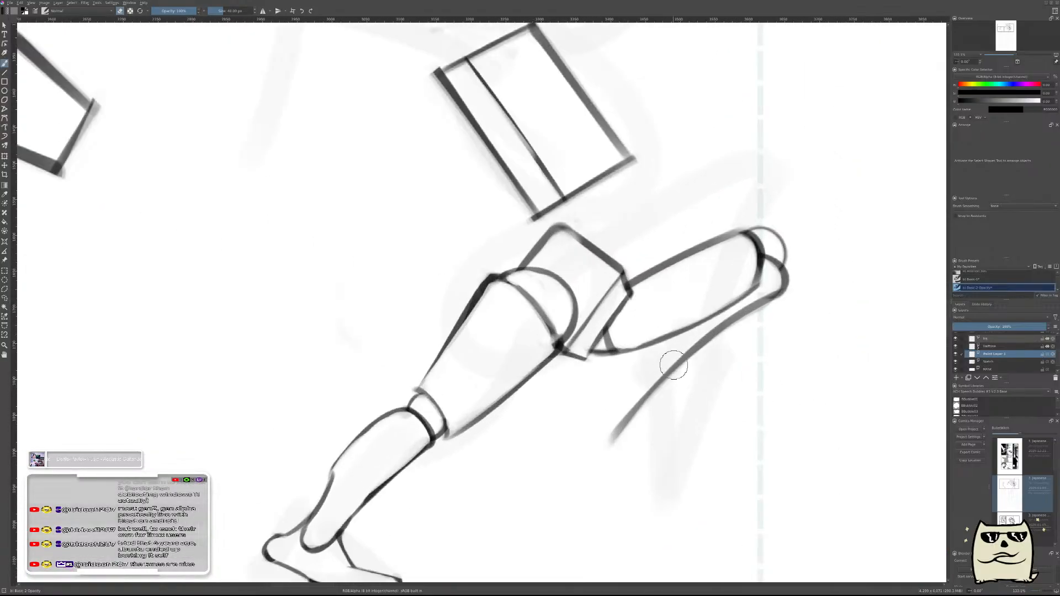
pyautogui.click(628, 385)
pyautogui.hotkey('ctrl', 'z')
pyautogui.moveTo(635, 385); pyautogui.dragTo(649, 389)
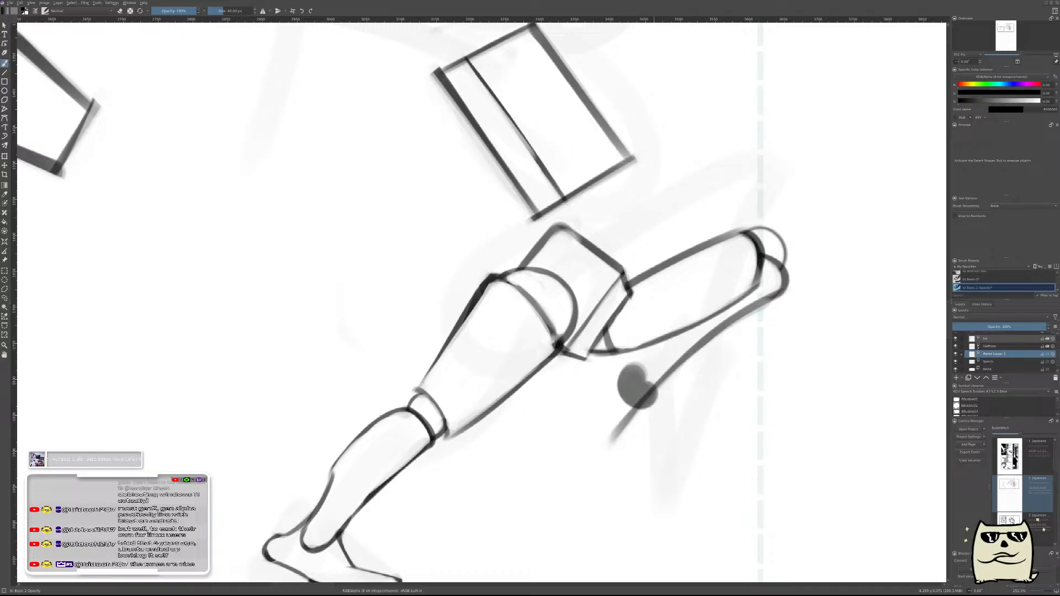
pyautogui.hotkey('ctrl', 'z')
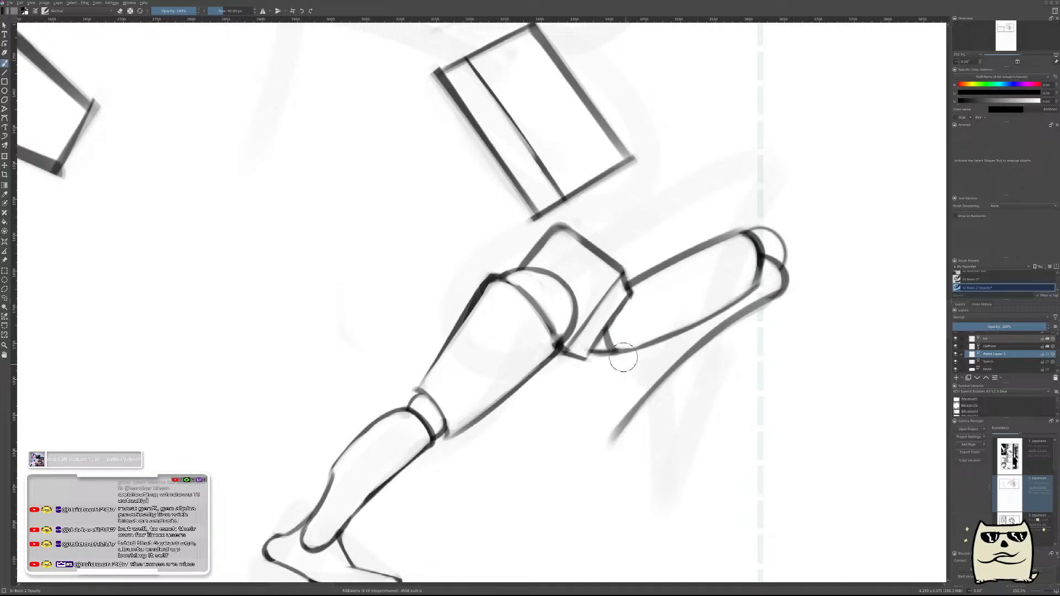
pyautogui.moveTo(630, 360); pyautogui.dragTo(634, 395)
pyautogui.hotkey('ctrl', 'z')
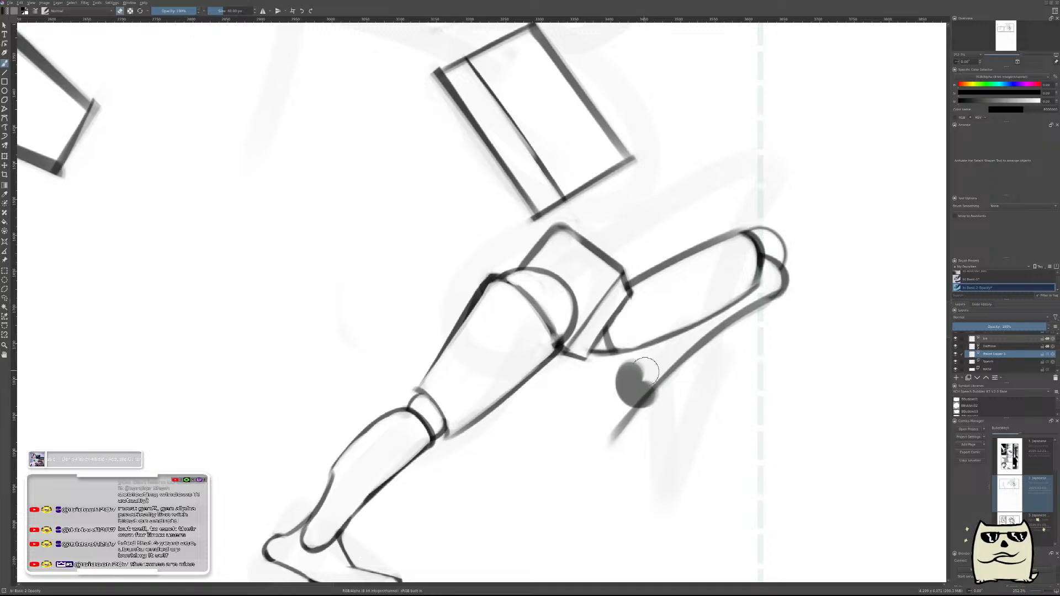
pyautogui.hotkey('ctrl', 'z')
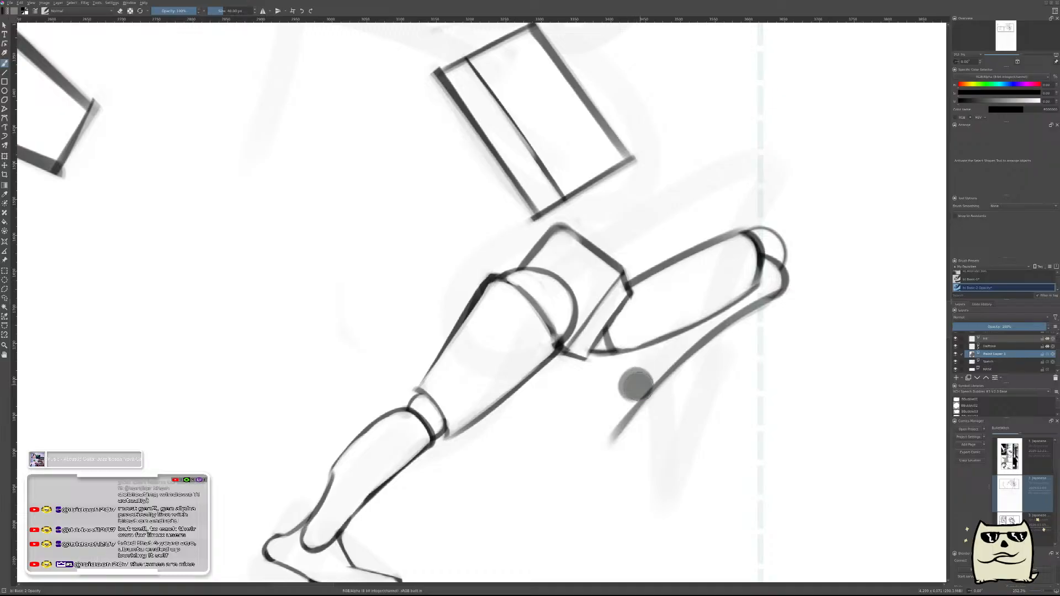
pyautogui.moveTo(638, 387); pyautogui.dragTo(644, 374)
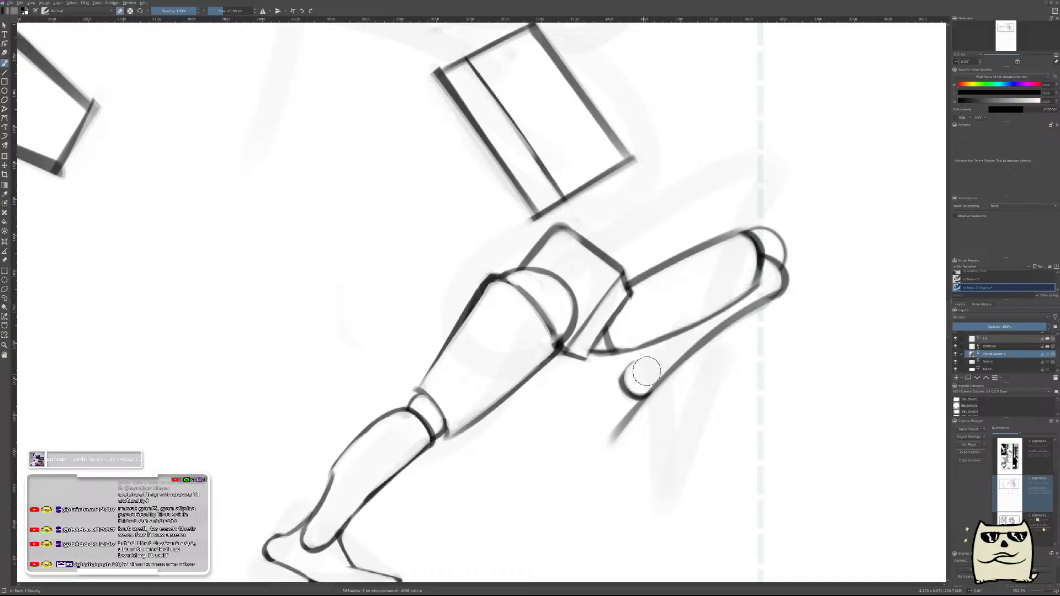
# - On the sketch layer, erase the tail of the rear lower leg's outer contour that extends past the ankle arc
pyautogui.moveTo(748, 351); pyautogui.dragTo(748, 376)
pyautogui.moveTo(716, 408); pyautogui.dragTo(718, 359)
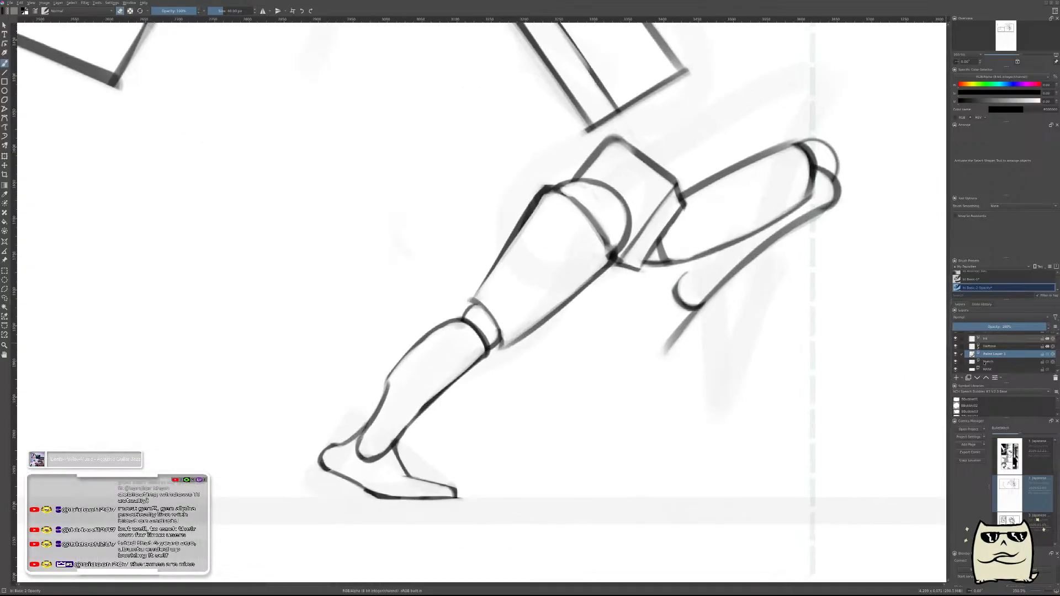
pyautogui.press('pagedown')
pyautogui.press('m')
pyautogui.moveTo(429, 372); pyautogui.dragTo(511, 433)
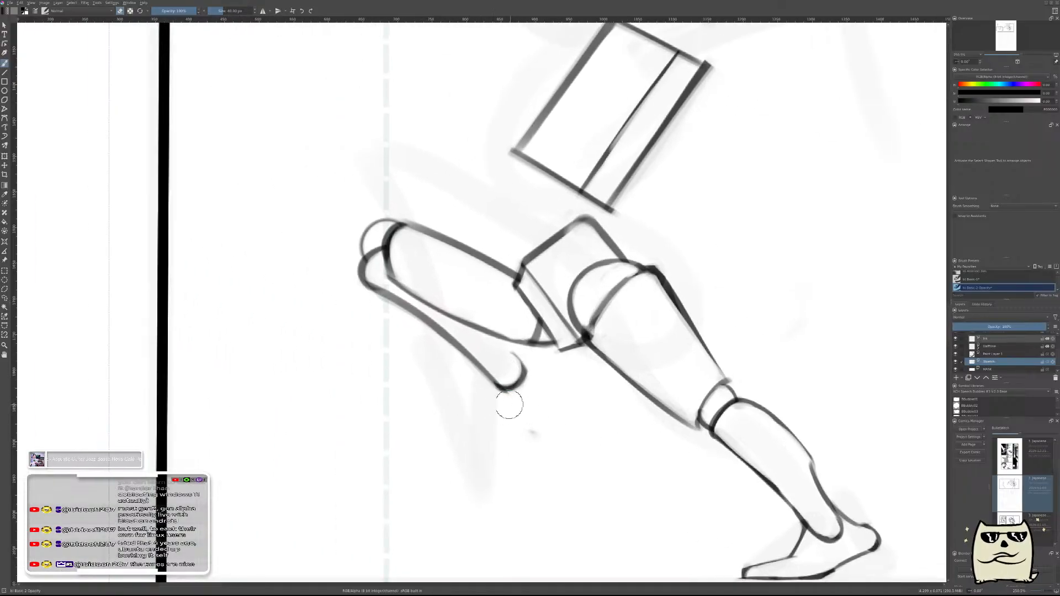
pyautogui.scroll(-5, 587, 397)
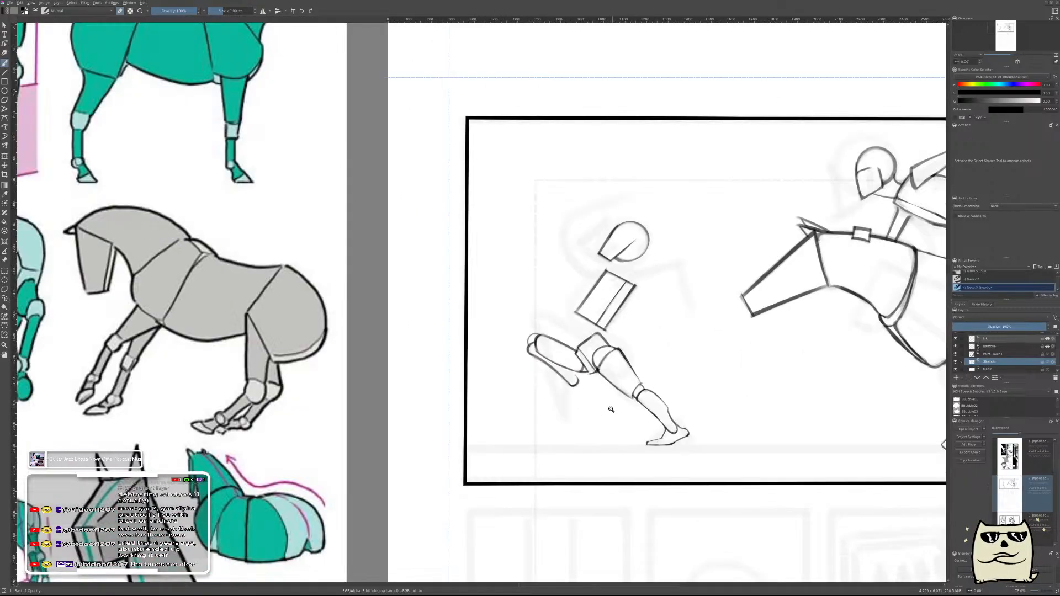
pyautogui.scroll(2, 611, 409)
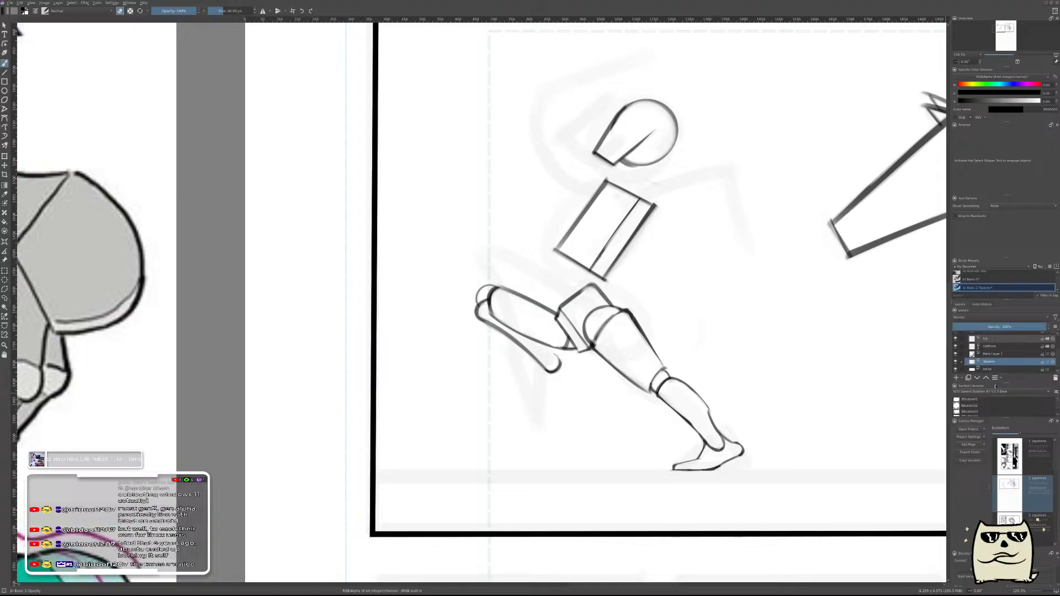
# - On the paint layer, draw the lower leg's inner contour from the ankle arc up to the thigh's underside
pyautogui.click(998, 354)
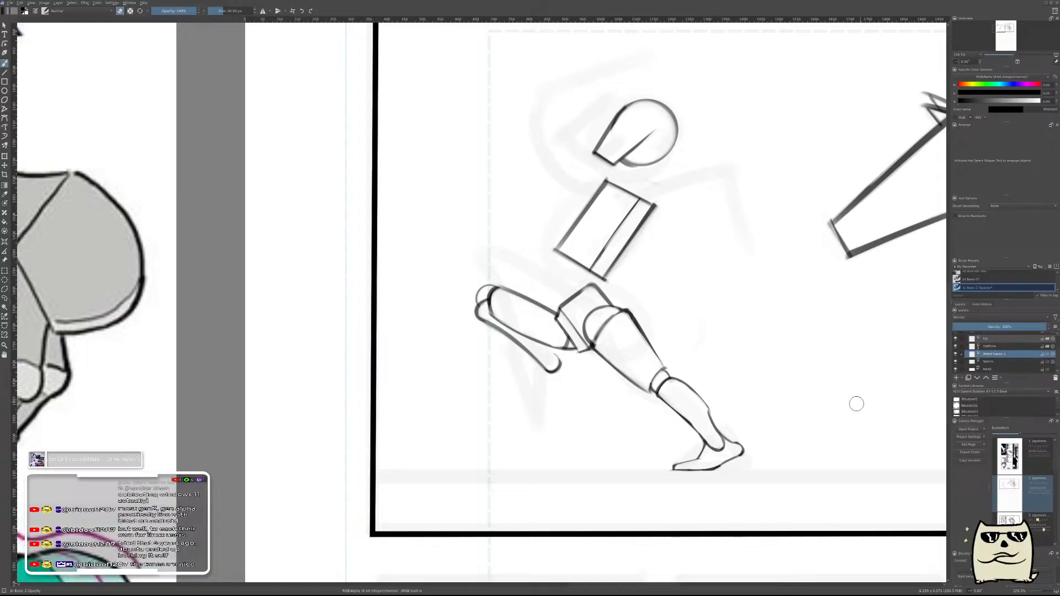
pyautogui.press('m')
pyautogui.scroll(6, 580, 331)
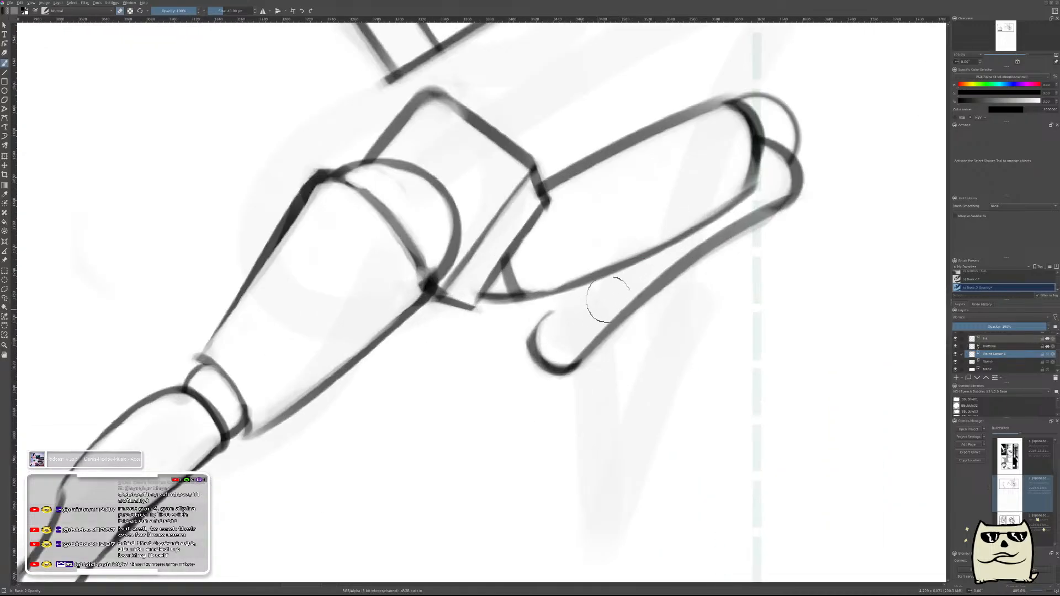
pyautogui.moveTo(621, 270); pyautogui.dragTo(549, 343)
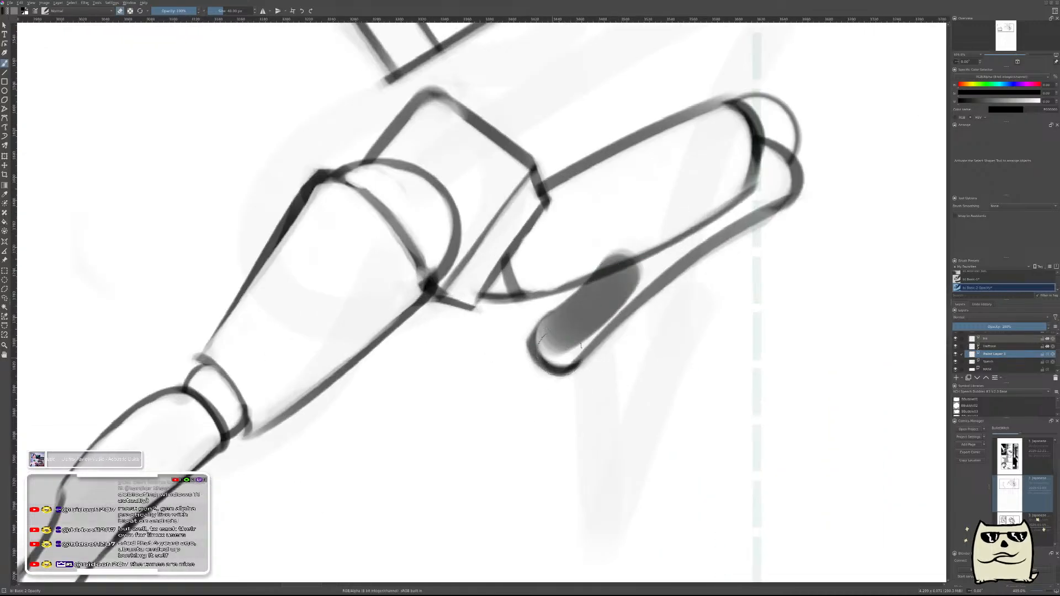
pyautogui.hotkey('ctrl', 'z')
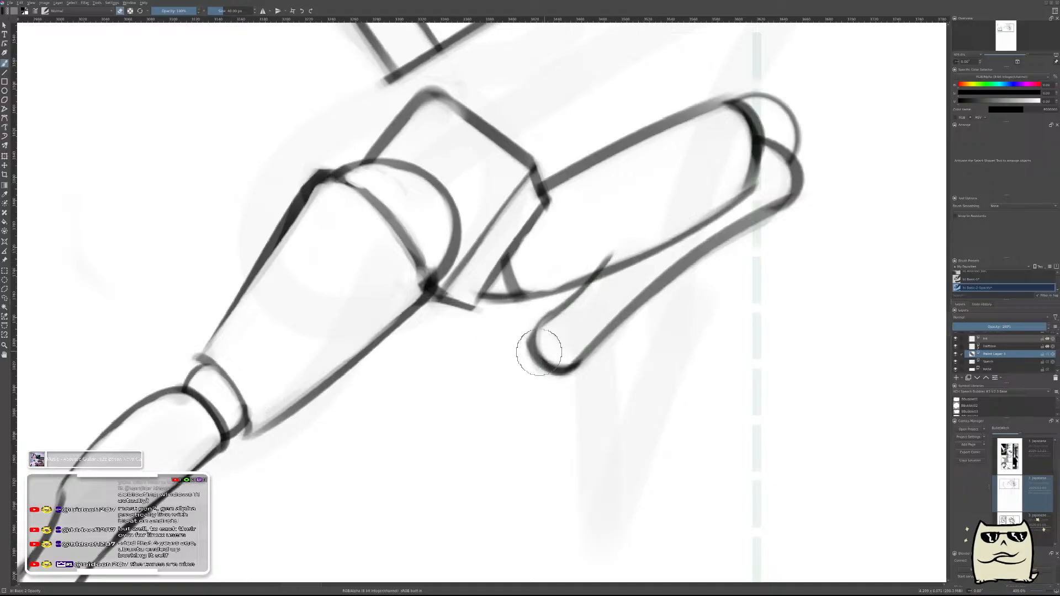
pyautogui.moveTo(733, 220)
pyautogui.mouseDown()
pyautogui.moveTo(762, 272)
pyautogui.moveTo(755, 294)
pyautogui.moveTo(773, 242)
pyautogui.moveTo(679, 326)
pyautogui.moveTo(664, 309)
pyautogui.moveTo(583, 366)
pyautogui.mouseUp()
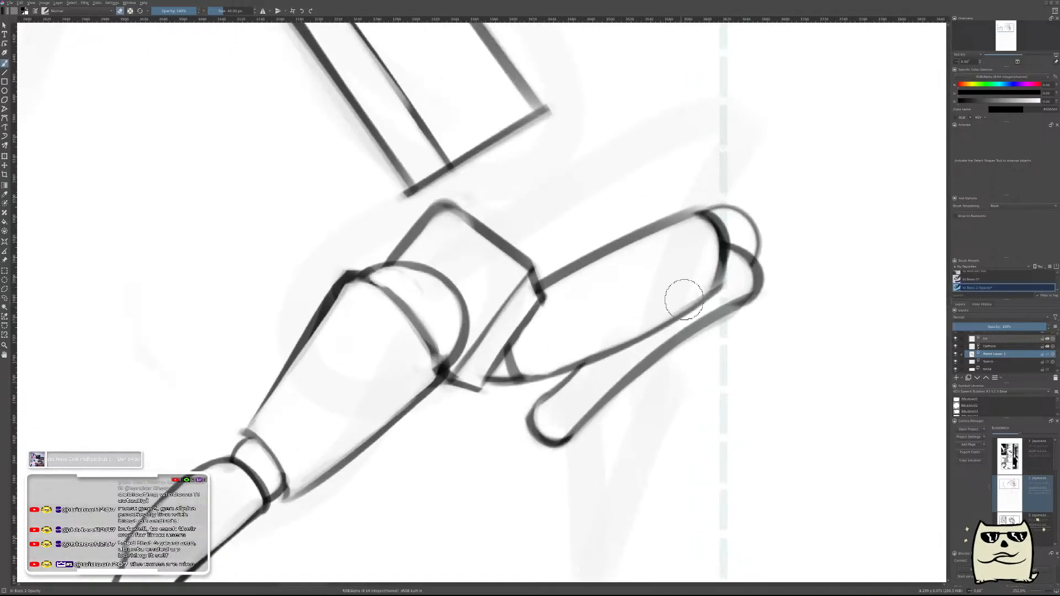
# - Draw a bulging calf curve from the rear knee arc across the thigh to its underside
pyautogui.keyDown('ctrl'); pyautogui.click(638, 327); pyautogui.keyUp('ctrl')
pyautogui.moveTo(596, 363); pyautogui.dragTo(727, 271)
pyautogui.hotkey('ctrl', 'z')
pyautogui.hotkey('ctrl', 'z')
pyautogui.moveTo(606, 355); pyautogui.dragTo(730, 283)
pyautogui.moveTo(627, 367)
pyautogui.mouseDown()
pyautogui.moveTo(682, 339)
pyautogui.moveTo(699, 294)
pyautogui.moveTo(635, 342)
pyautogui.moveTo(680, 344)
pyautogui.moveTo(737, 300)
pyautogui.moveTo(692, 299)
pyautogui.moveTo(714, 303)
pyautogui.moveTo(741, 278)
pyautogui.moveTo(677, 319)
pyautogui.moveTo(701, 297)
pyautogui.moveTo(642, 325)
pyautogui.moveTo(654, 325)
pyautogui.moveTo(606, 368)
pyautogui.moveTo(653, 320)
pyautogui.moveTo(609, 357)
pyautogui.moveTo(679, 335)
pyautogui.moveTo(733, 279)
pyautogui.moveTo(646, 320)
pyautogui.moveTo(715, 319)
pyautogui.moveTo(723, 358)
pyautogui.moveTo(702, 361)
pyautogui.moveTo(688, 314)
pyautogui.mouseUp()
pyautogui.press('t')
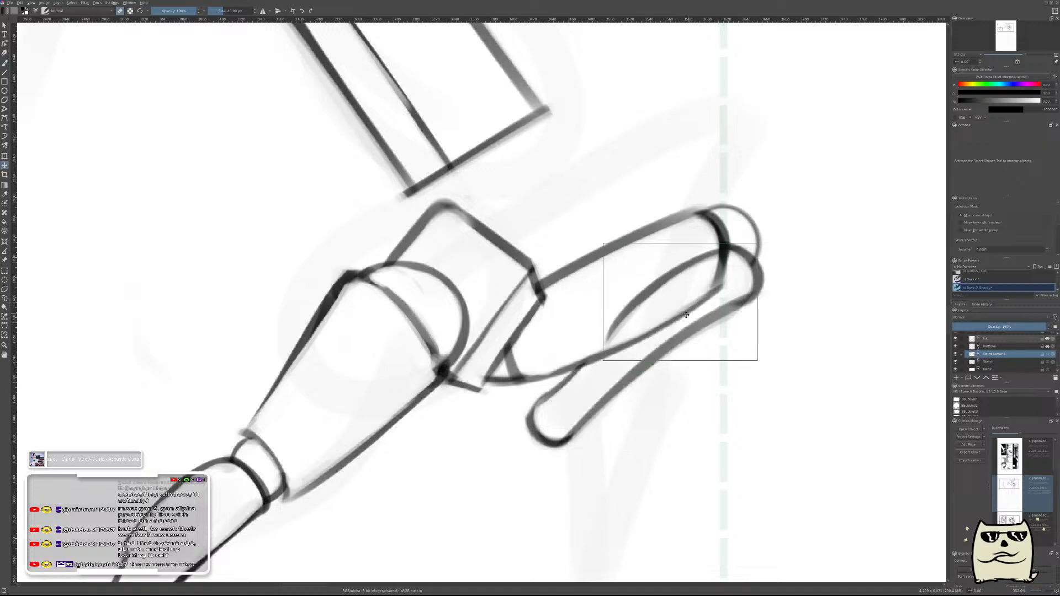
# - Join the lower end of the calf curve to the ankle's inner contour with a smooth tapering line
pyautogui.press('b')
pyautogui.moveTo(629, 332); pyautogui.dragTo(552, 417)
pyautogui.hotkey('ctrl', 'z')
pyautogui.moveTo(621, 332); pyautogui.dragTo(574, 402)
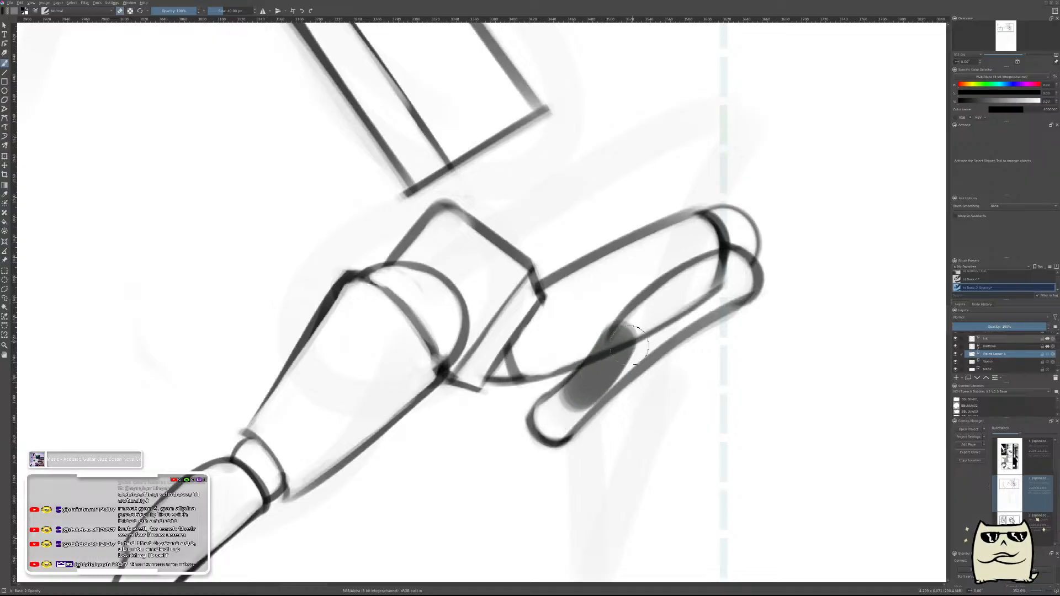
pyautogui.moveTo(638, 323); pyautogui.dragTo(612, 354)
pyautogui.hotkey('ctrl', 'z')
pyautogui.moveTo(640, 315)
pyautogui.mouseDown()
pyautogui.moveTo(588, 395)
pyautogui.moveTo(635, 352)
pyautogui.moveTo(576, 392)
pyautogui.mouseUp()
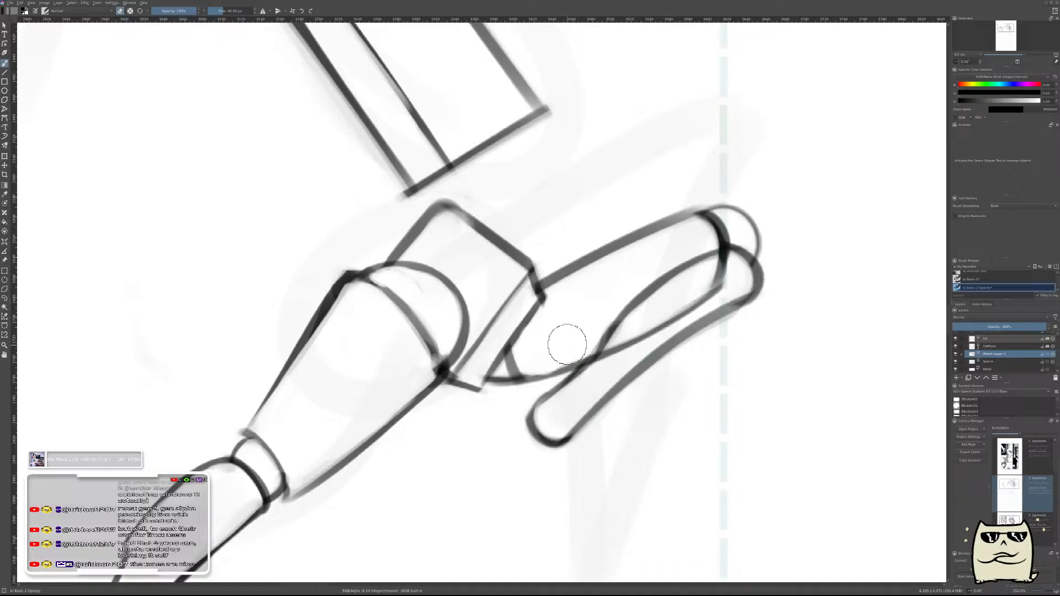
# - On the sketch layer, erase the thigh's underside where the calf overlaps it
pyautogui.click(993, 360)
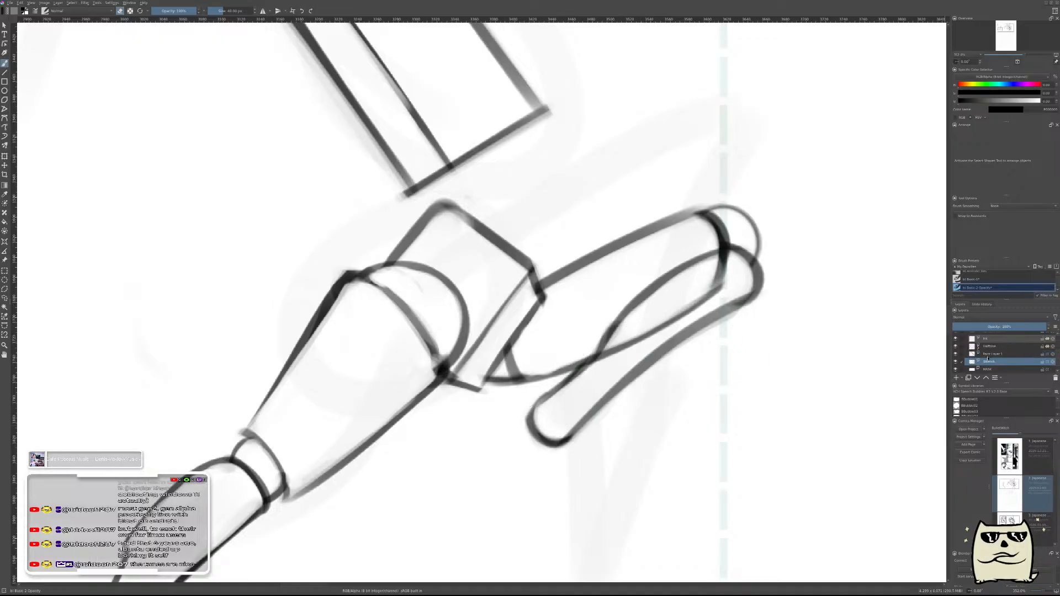
pyautogui.moveTo(719, 280)
pyautogui.mouseDown()
pyautogui.moveTo(658, 306)
pyautogui.moveTo(713, 290)
pyautogui.moveTo(615, 358)
pyautogui.mouseUp()
pyautogui.scroll(-5, 699, 289)
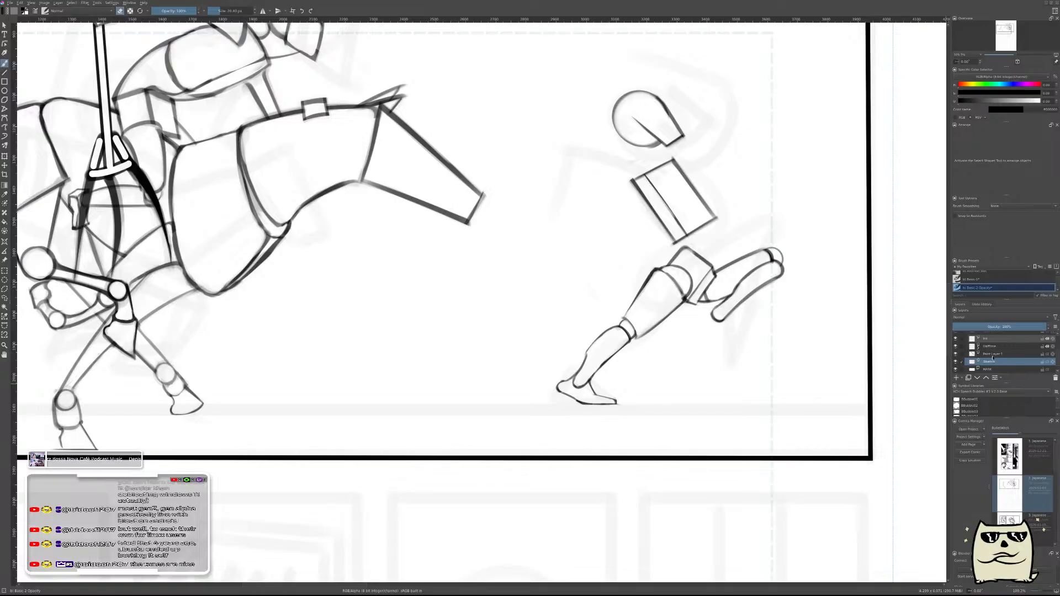
# - Merge the lower-leg lines down into the sketch layer and add a new paint layer above it, with the canvas view mirrored
pyautogui.press('pageup')
pyautogui.hotkey('ctrl', 'e')
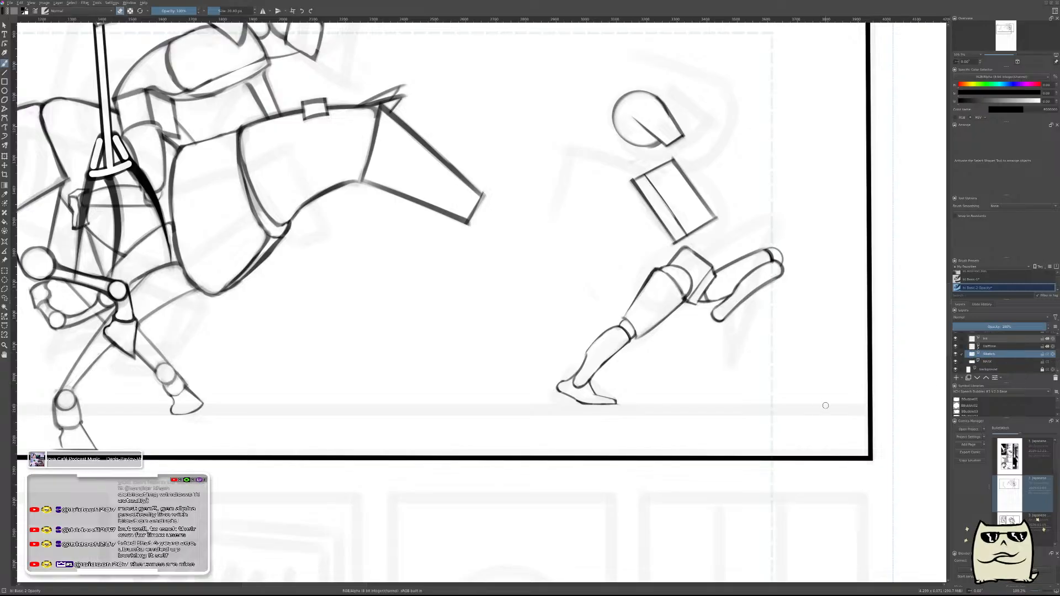
pyautogui.press('m')
pyautogui.moveTo(532, 368); pyautogui.dragTo(767, 396)
pyautogui.press('e')
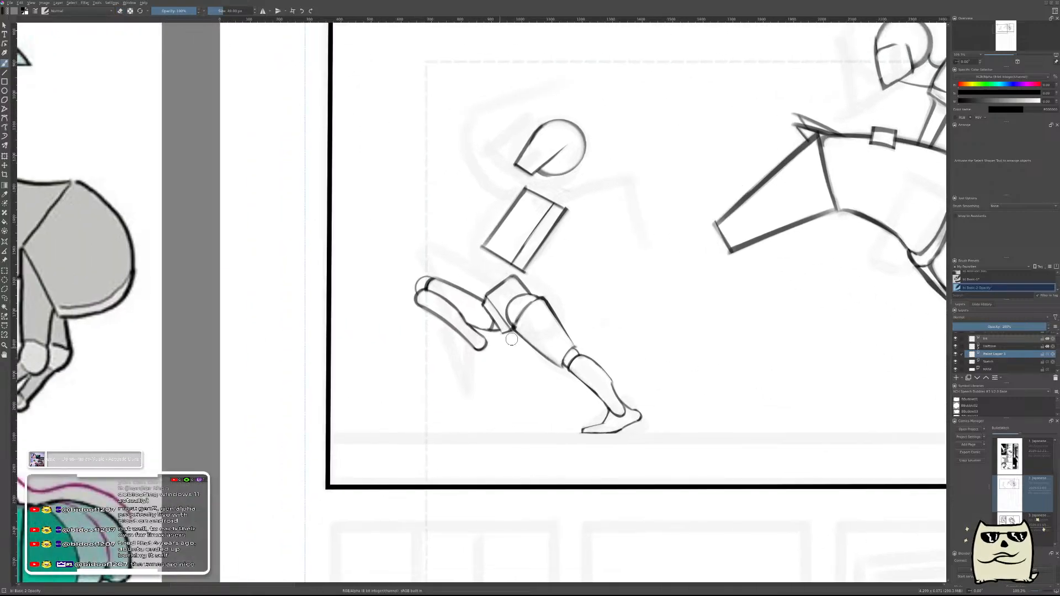
# - Draw the raised foot's heel as a rounded curve extending from the ankle, trimming the thick stroke to an outline
pyautogui.moveTo(502, 360)
pyautogui.mouseDown()
pyautogui.moveTo(531, 342)
pyautogui.moveTo(567, 412)
pyautogui.moveTo(596, 388)
pyautogui.moveTo(532, 381)
pyautogui.moveTo(584, 382)
pyautogui.moveTo(571, 380)
pyautogui.mouseUp()
pyautogui.press('e')
pyautogui.hotkey('ctrl', 'z')
pyautogui.hotkey('ctrl', 'z')
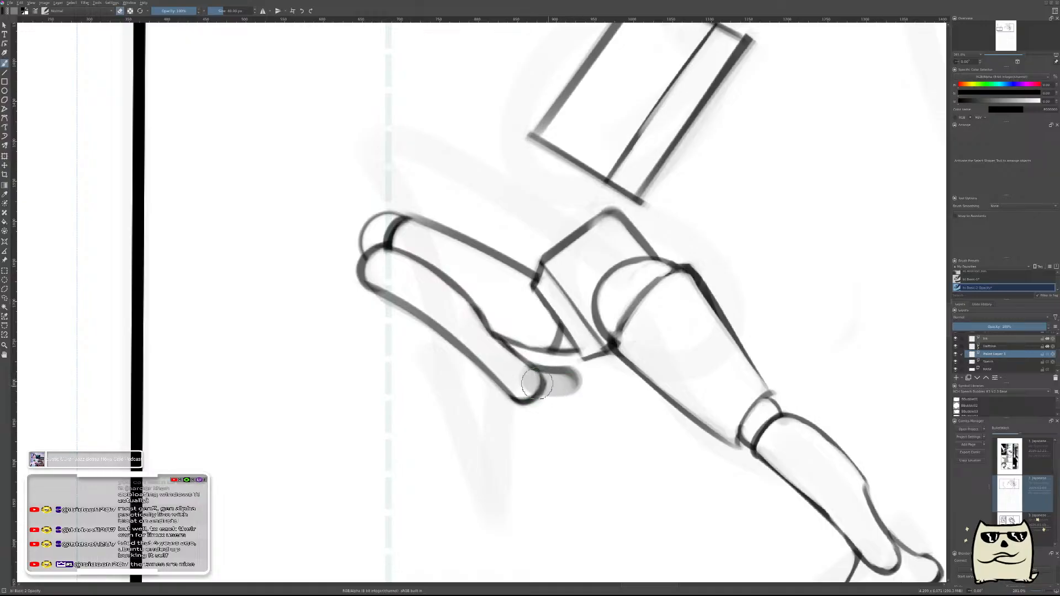
pyautogui.click(571, 388)
pyautogui.hotkey('ctrl', 'z')
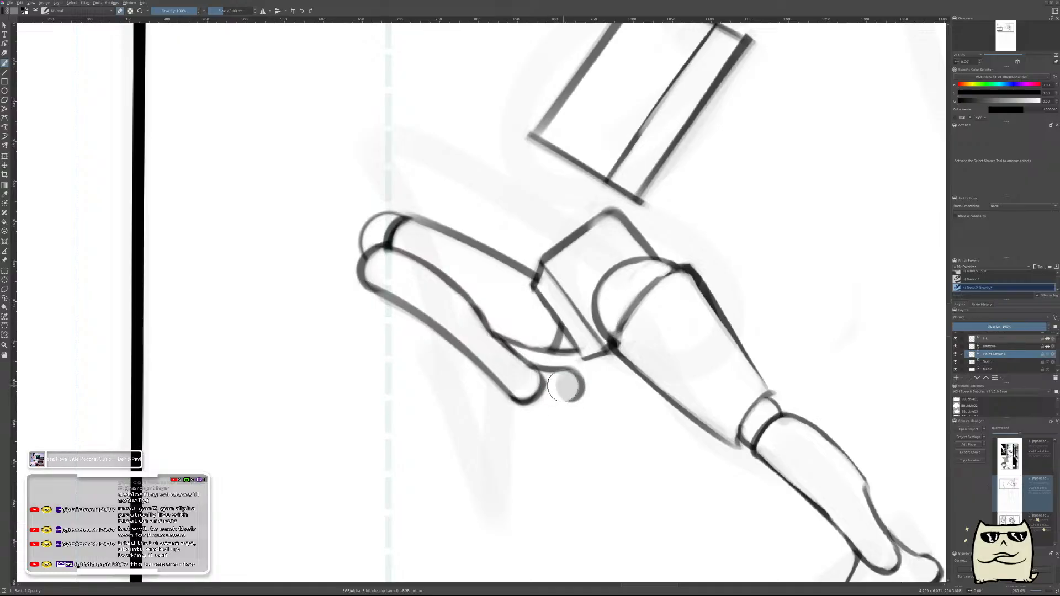
# - Draw the raised foot's sole as a concave curve running from the heel down towards the toes
pyautogui.scroll(-5, 638, 443)
pyautogui.scroll(4, 608, 419)
pyautogui.scroll(2, 611, 417)
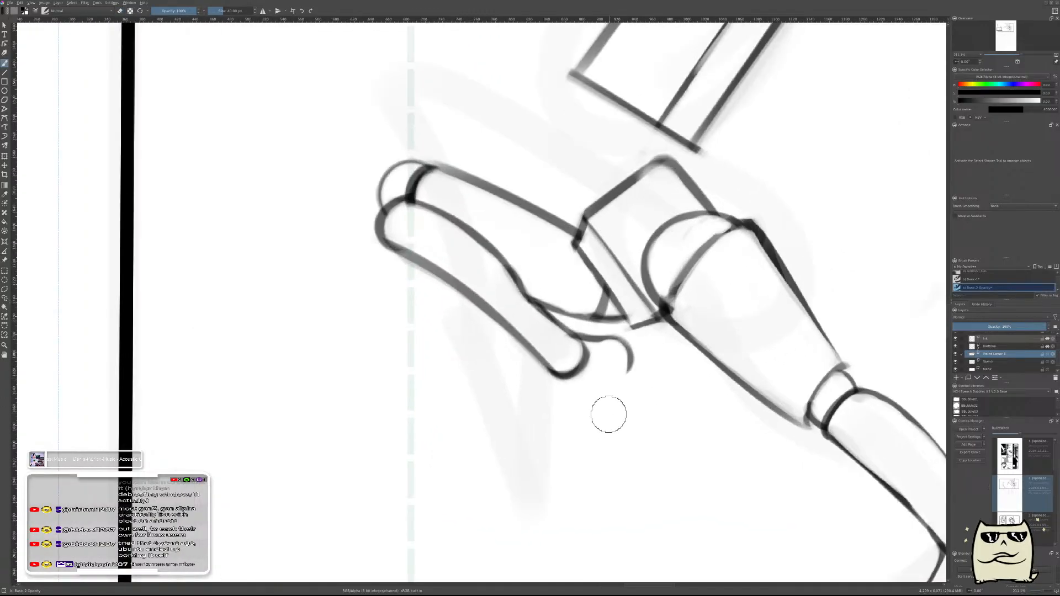
pyautogui.moveTo(634, 383)
pyautogui.mouseDown()
pyautogui.moveTo(625, 428)
pyautogui.moveTo(625, 388)
pyautogui.moveTo(621, 437)
pyautogui.mouseUp()
pyautogui.hotkey('ctrl', 'z')
pyautogui.hotkey('ctrl', 'z')
pyautogui.moveTo(639, 384); pyautogui.dragTo(638, 406)
pyautogui.hotkey('ctrl', 'z')
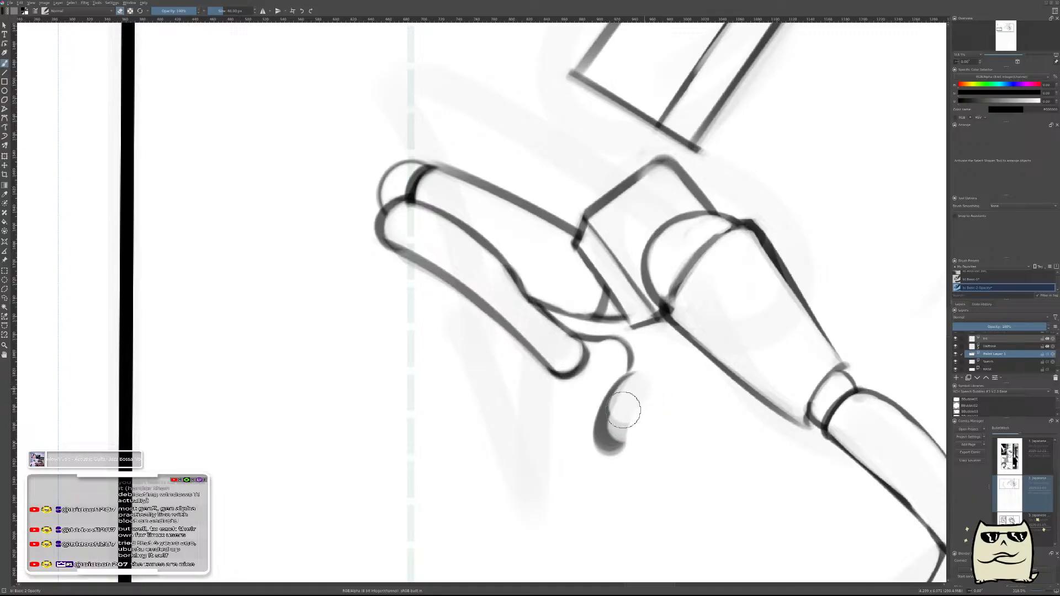
pyautogui.moveTo(632, 367); pyautogui.dragTo(621, 435)
# - Paint a thick curved stroke for the raised foot's instep, from beneath the ankle down to the toes
pyautogui.moveTo(691, 386); pyautogui.dragTo(702, 410)
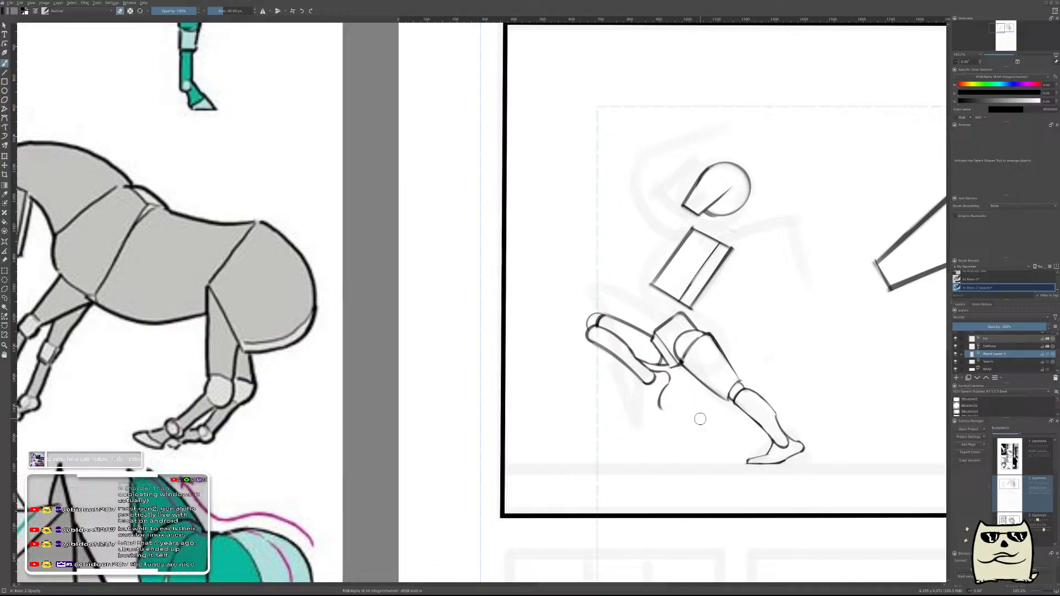
pyautogui.hotkey('ctrl', 'e')
pyautogui.moveTo(660, 344)
pyautogui.mouseDown()
pyautogui.moveTo(634, 371)
pyautogui.moveTo(640, 448)
pyautogui.mouseUp()
pyautogui.hotkey('ctrl', 'z')
pyautogui.moveTo(611, 369); pyautogui.dragTo(654, 469)
pyautogui.hotkey('ctrl', 'z')
pyautogui.moveTo(618, 372); pyautogui.dragTo(657, 457)
pyautogui.hotkey('ctrl', 'z')
pyautogui.moveTo(620, 379); pyautogui.dragTo(663, 478)
pyautogui.hotkey('ctrl', 'z')
pyautogui.moveTo(615, 367); pyautogui.dragTo(670, 472)
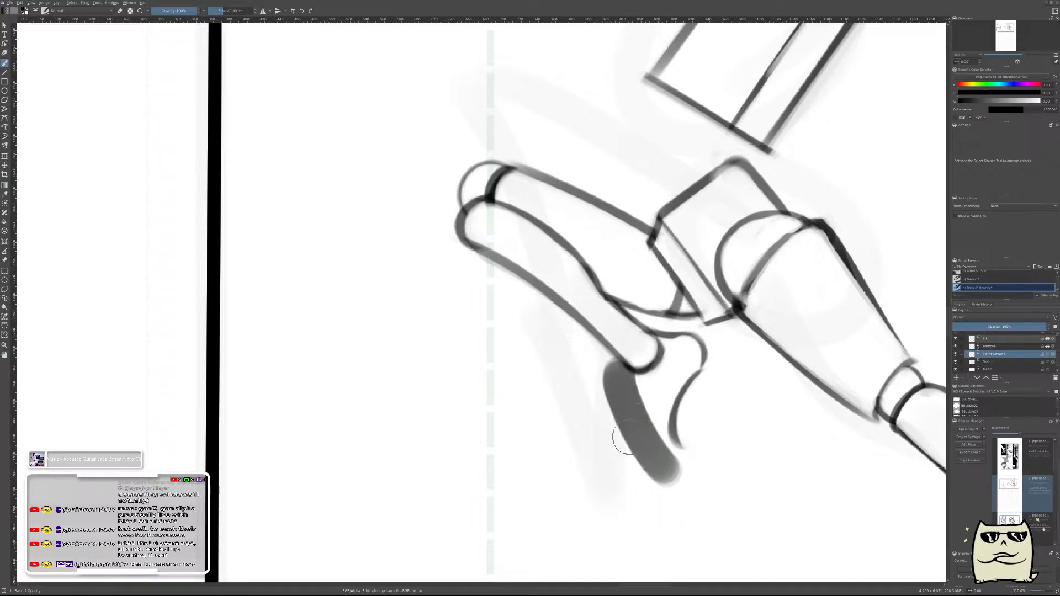
# - Erase the excess of the thick instep stroke, leaving a thin curved line from the ankle to the toes
pyautogui.moveTo(614, 365); pyautogui.dragTo(609, 391)
pyautogui.hotkey('ctrl', 'z')
pyautogui.moveTo(610, 334); pyautogui.dragTo(619, 425)
pyautogui.moveTo(606, 363)
pyautogui.mouseDown()
pyautogui.moveTo(618, 419)
pyautogui.moveTo(652, 473)
pyautogui.mouseUp()
pyautogui.moveTo(613, 403)
pyautogui.mouseDown()
pyautogui.moveTo(640, 452)
pyautogui.moveTo(601, 381)
pyautogui.moveTo(665, 494)
pyautogui.mouseUp()
pyautogui.moveTo(618, 426); pyautogui.dragTo(679, 484)
pyautogui.scroll(-5, 709, 462)
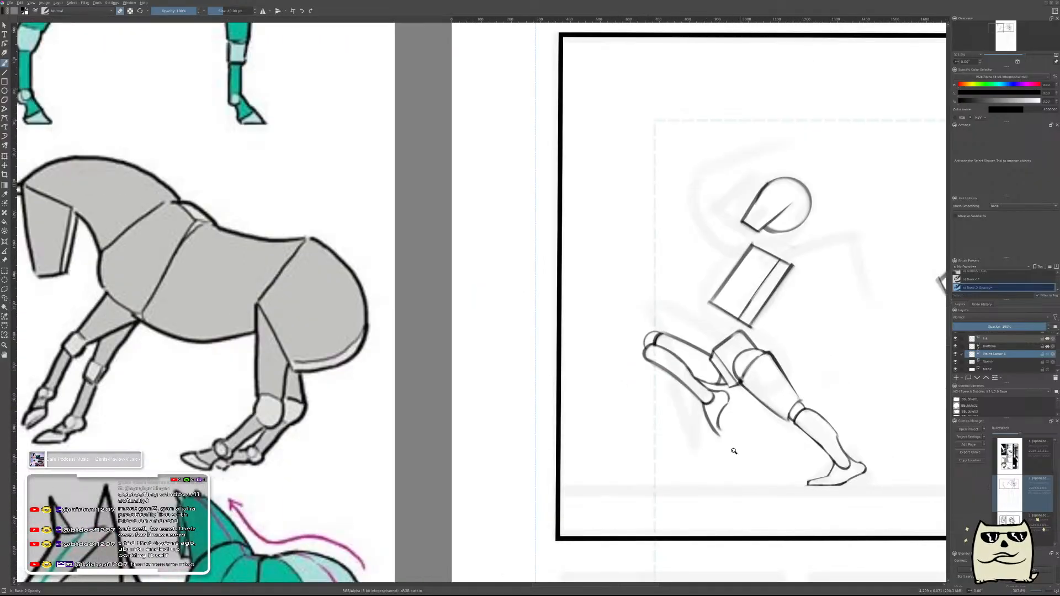
# - Close the raised foot's toe tip between instep and sole, and merge the foot lines into the sketch layer
pyautogui.scroll(5, 729, 450)
pyautogui.moveTo(713, 399)
pyautogui.mouseDown()
pyautogui.moveTo(702, 409)
pyautogui.moveTo(708, 421)
pyautogui.mouseUp()
pyautogui.hotkey('ctrl', 'z')
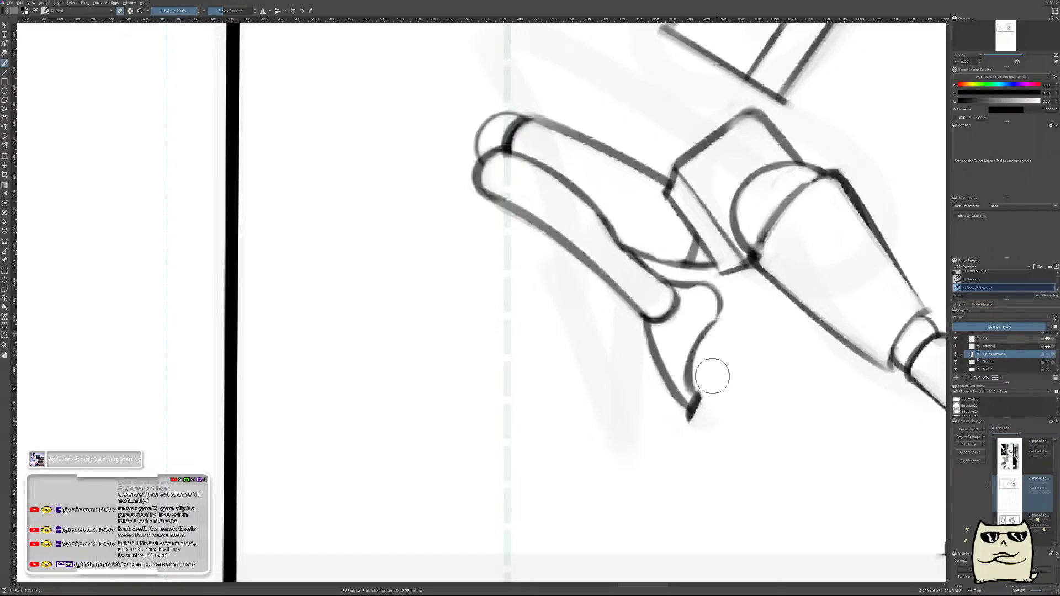
pyautogui.moveTo(662, 407); pyautogui.dragTo(689, 437)
pyautogui.moveTo(761, 363); pyautogui.dragTo(768, 516)
pyautogui.moveTo(805, 354); pyautogui.dragTo(817, 317)
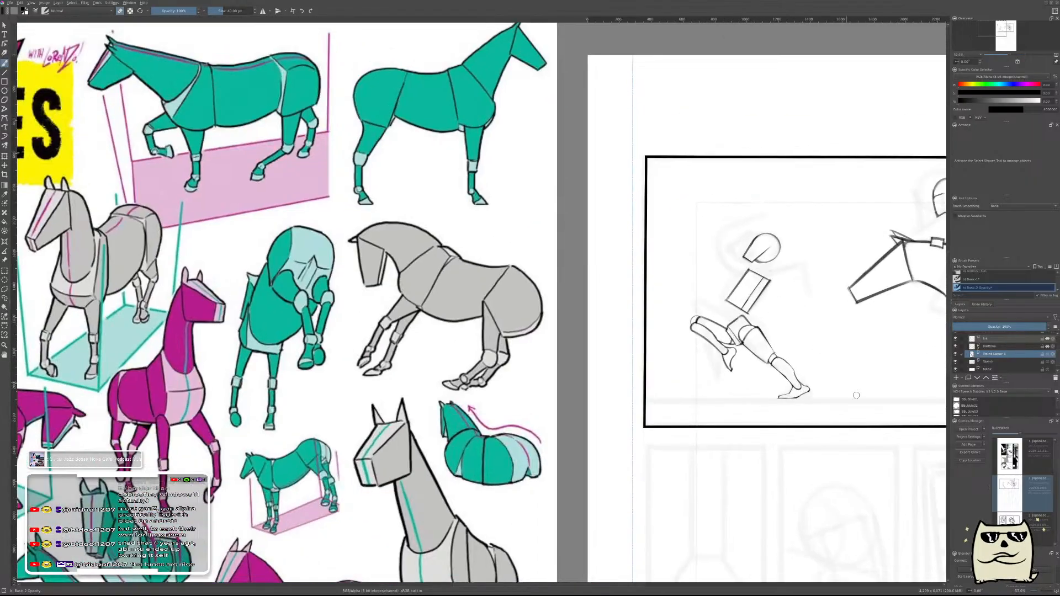
pyautogui.hotkey('ctrl', 'e')
# - Compare the running figure and the horse and rider across the whole panel in normal and mirrored view
pyautogui.moveTo(787, 332)
pyautogui.mouseDown()
pyautogui.moveTo(797, 343)
pyautogui.moveTo(825, 320)
pyautogui.mouseUp()
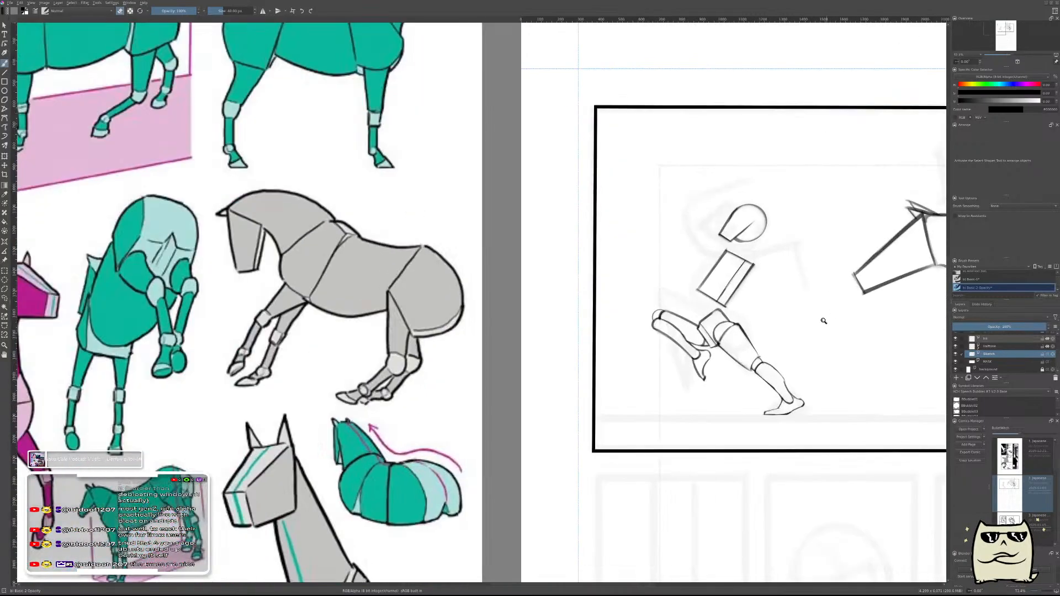
pyautogui.press('m')
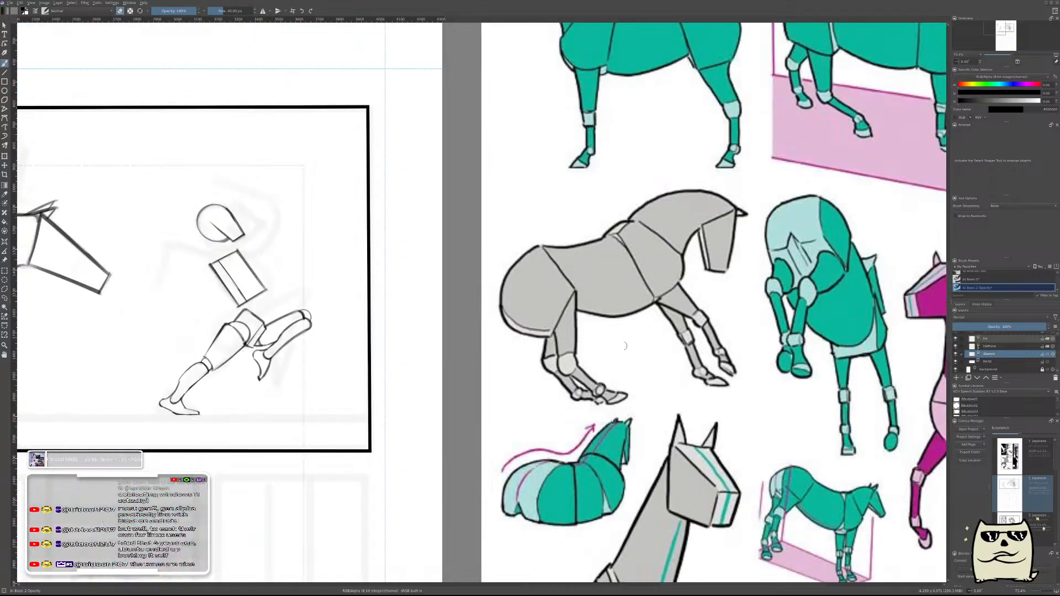
pyautogui.moveTo(507, 335); pyautogui.dragTo(814, 399)
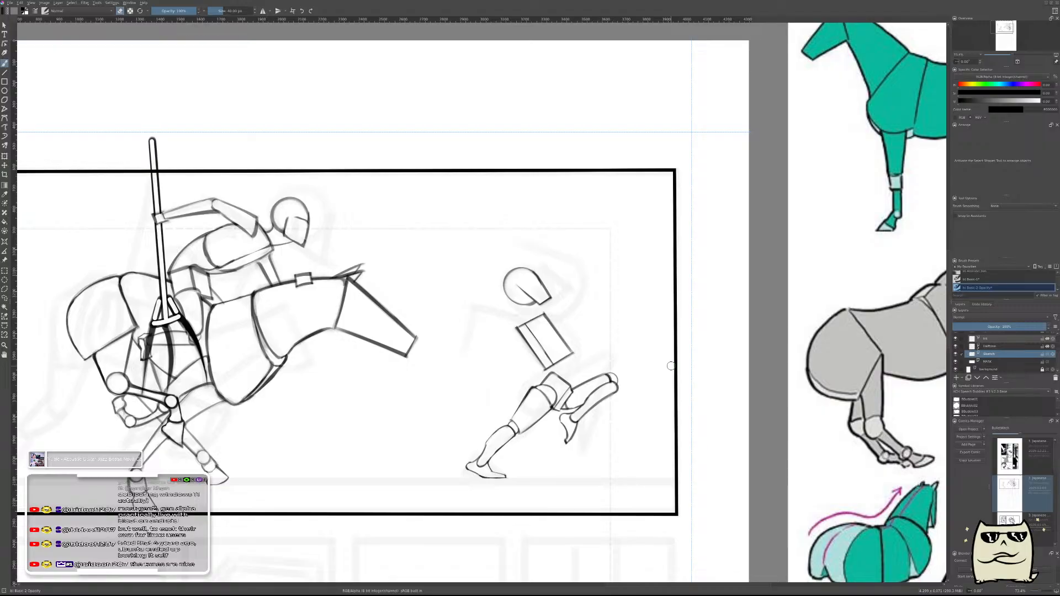
pyautogui.press('m')
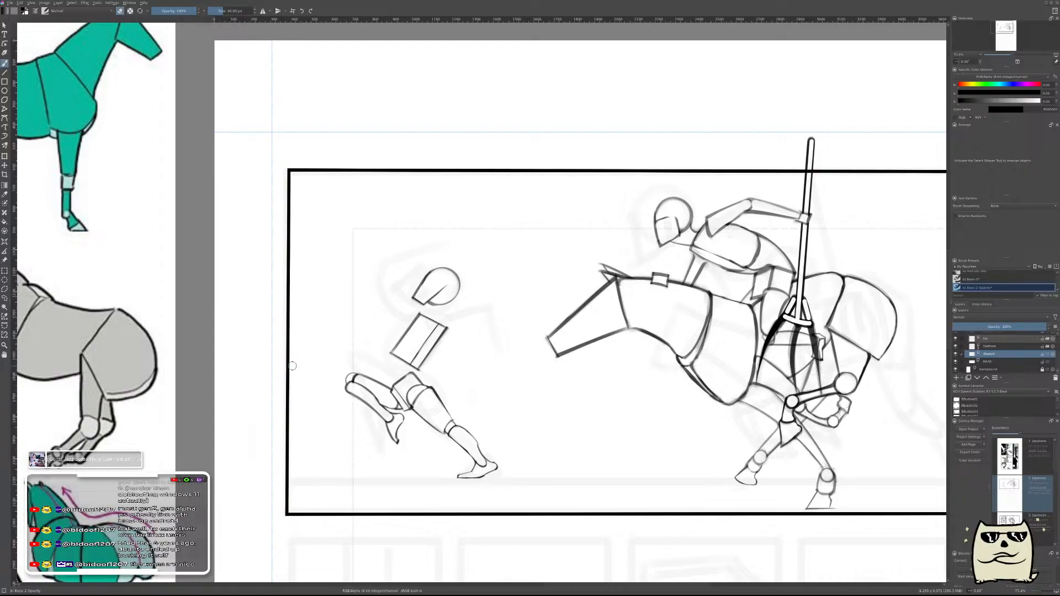
pyautogui.press('m')
pyautogui.moveTo(641, 302); pyautogui.dragTo(745, 331)
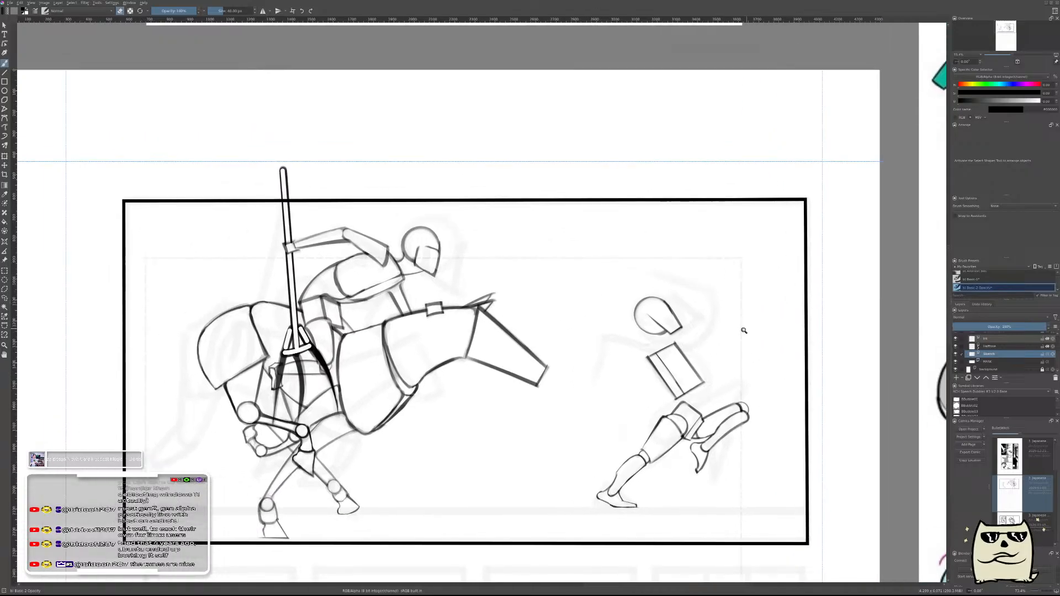
# - On a new paint layer, draw a shoulder circle at the torso's upper corner below the chin, and erase the torso lines inside it on the sketch layer
pyautogui.scroll(2, 745, 331)
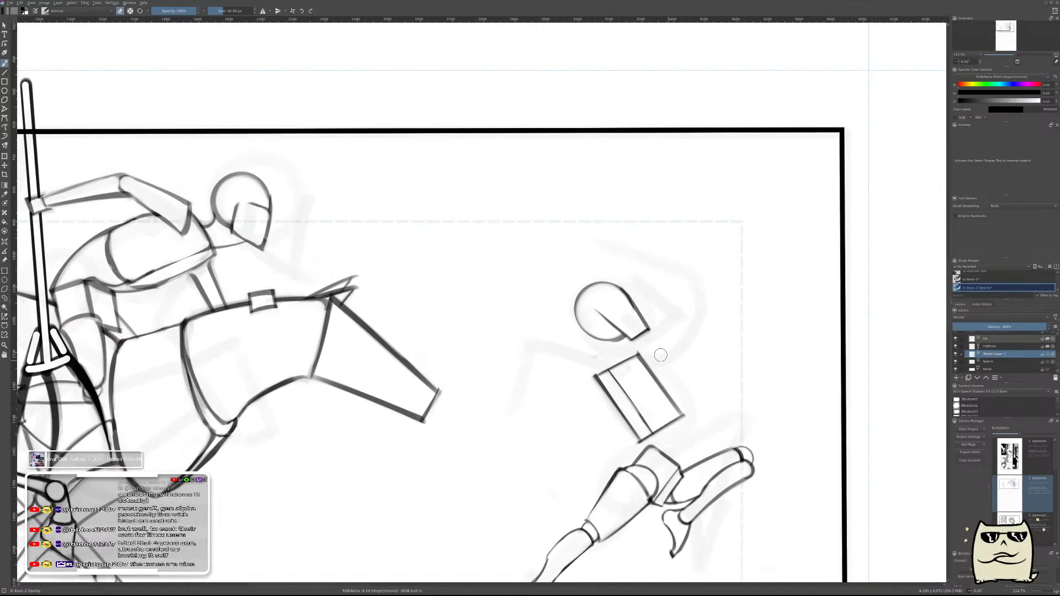
pyautogui.scroll(2, 657, 364)
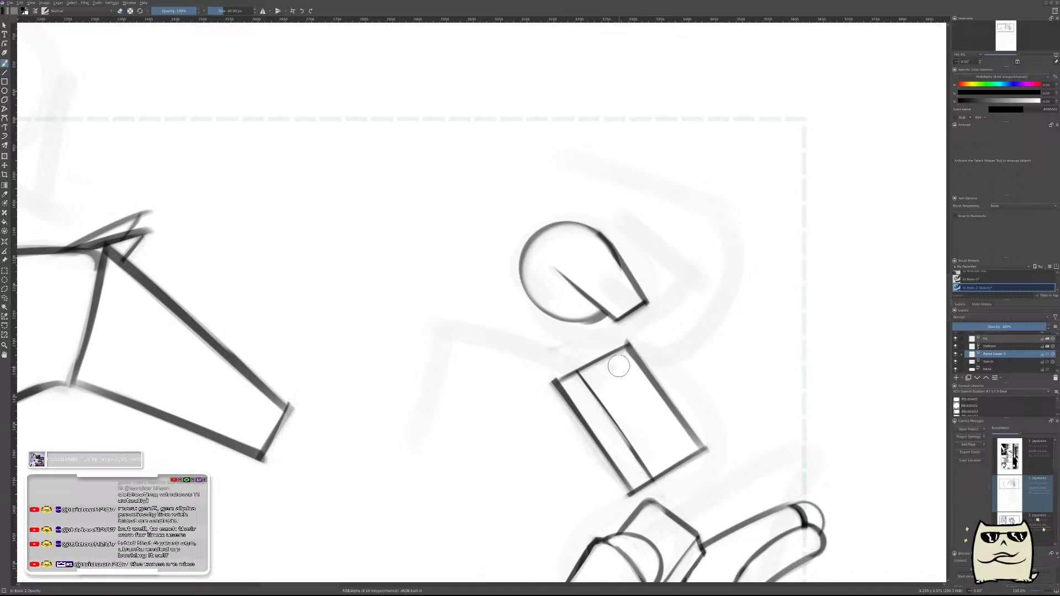
pyautogui.moveTo(616, 366); pyautogui.dragTo(632, 350)
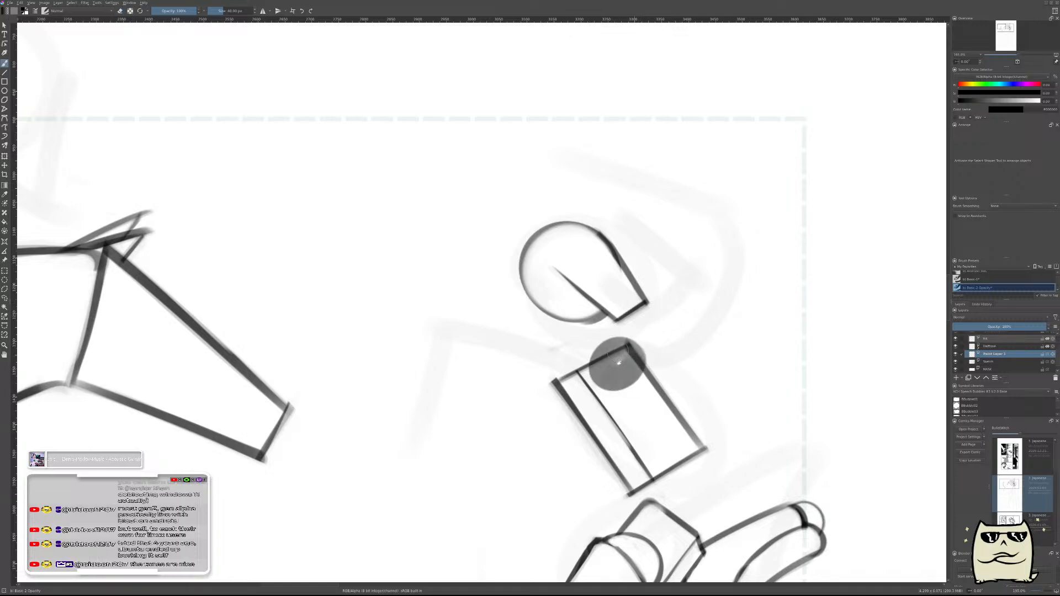
pyautogui.moveTo(617, 389); pyautogui.dragTo(615, 362)
pyautogui.hotkey('ctrl', 'z')
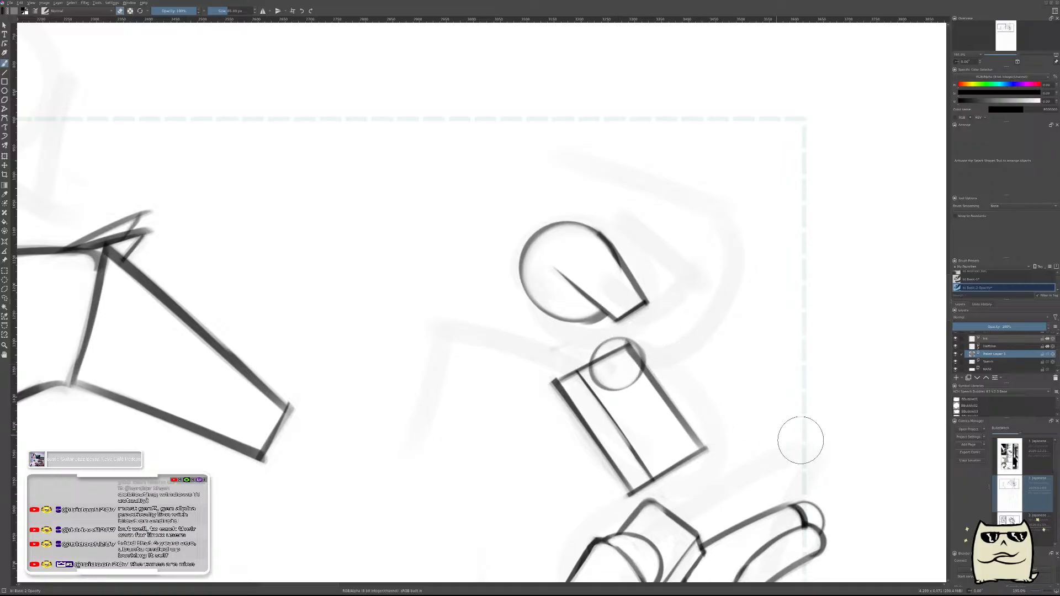
pyautogui.click(986, 361)
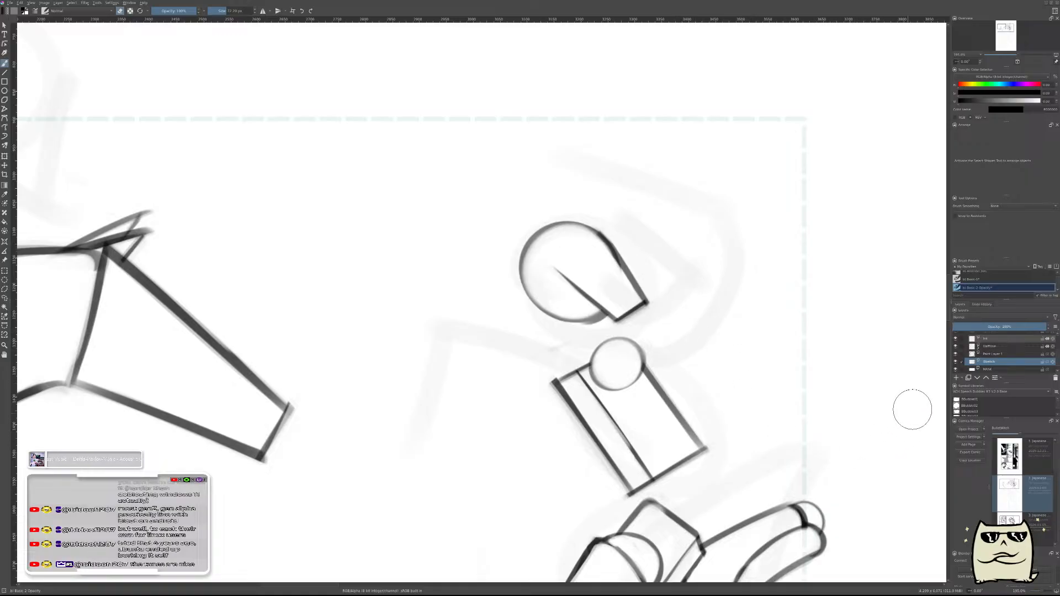
# - Duplicate the shoulder circle's layer, move the copy onto the torso's opposite upper corner, and merge it down
pyautogui.click(994, 354)
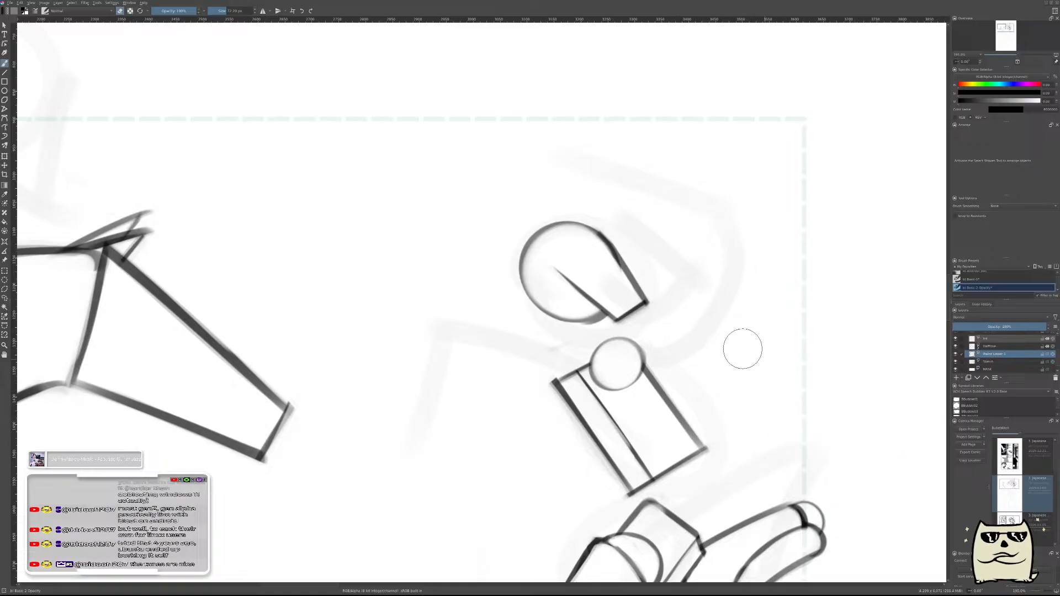
pyautogui.hotkey('ctrl', 'j')
pyautogui.press('t')
pyautogui.moveTo(722, 362); pyautogui.dragTo(687, 378)
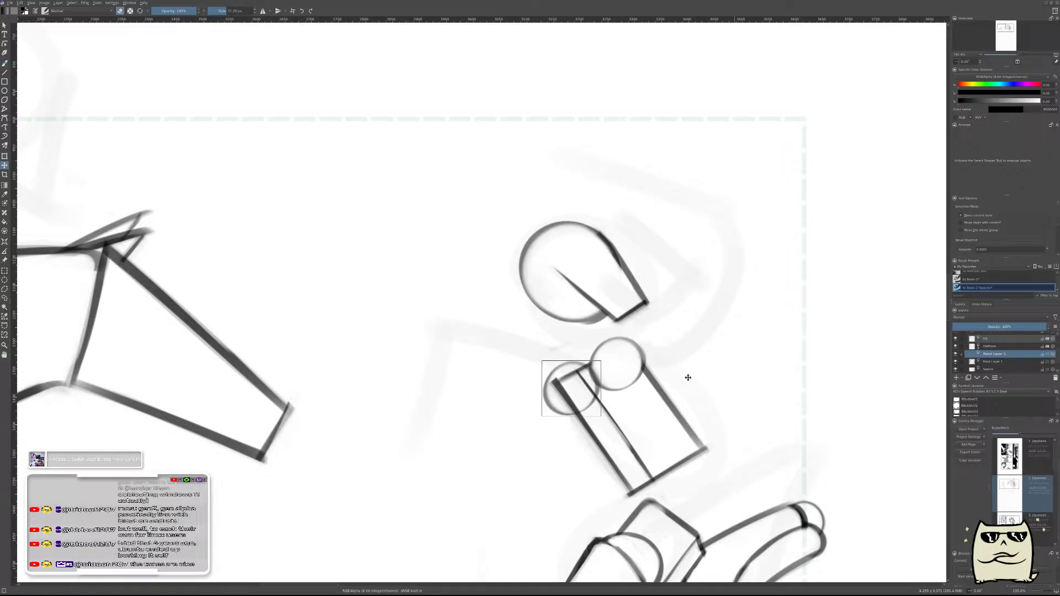
pyautogui.press('b')
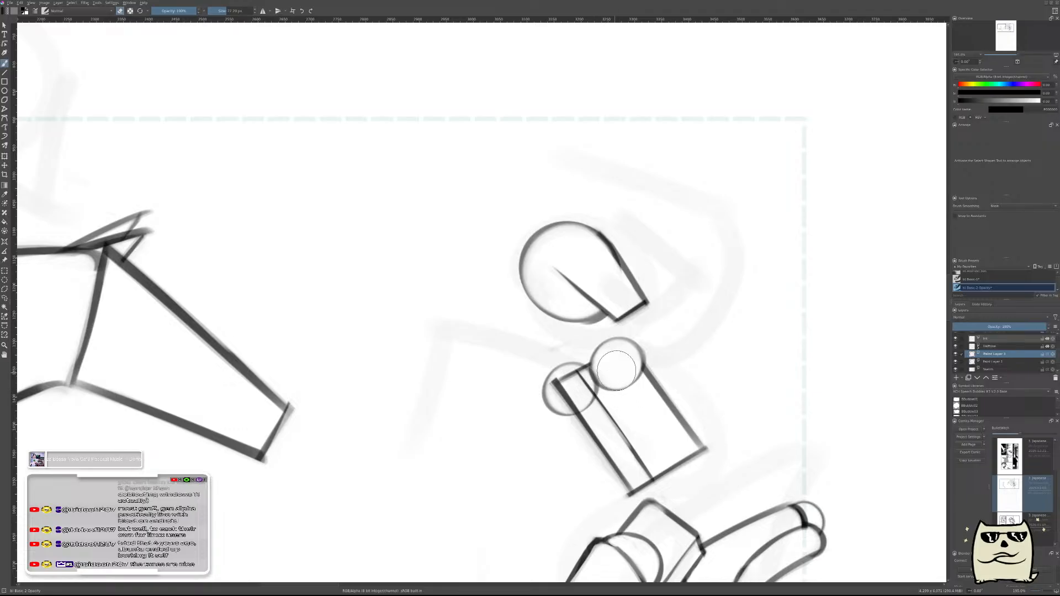
pyautogui.hotkey('ctrl', 'z')
pyautogui.press('t')
pyautogui.moveTo(675, 347); pyautogui.dragTo(631, 371)
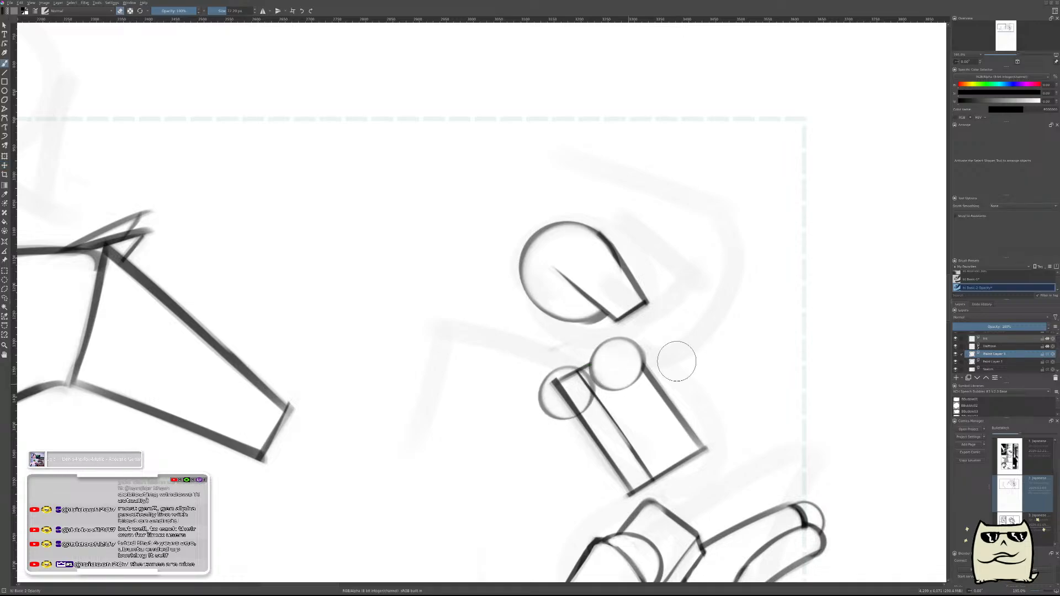
pyautogui.press('b')
pyautogui.hotkey('ctrl', 'e')
# - Erase the part of the second shoulder circle that overlaps the torso
pyautogui.press('e')
pyautogui.press('m')
pyautogui.hscroll(-5, 672, 350)
pyautogui.moveTo(641, 354); pyautogui.dragTo(738, 412)
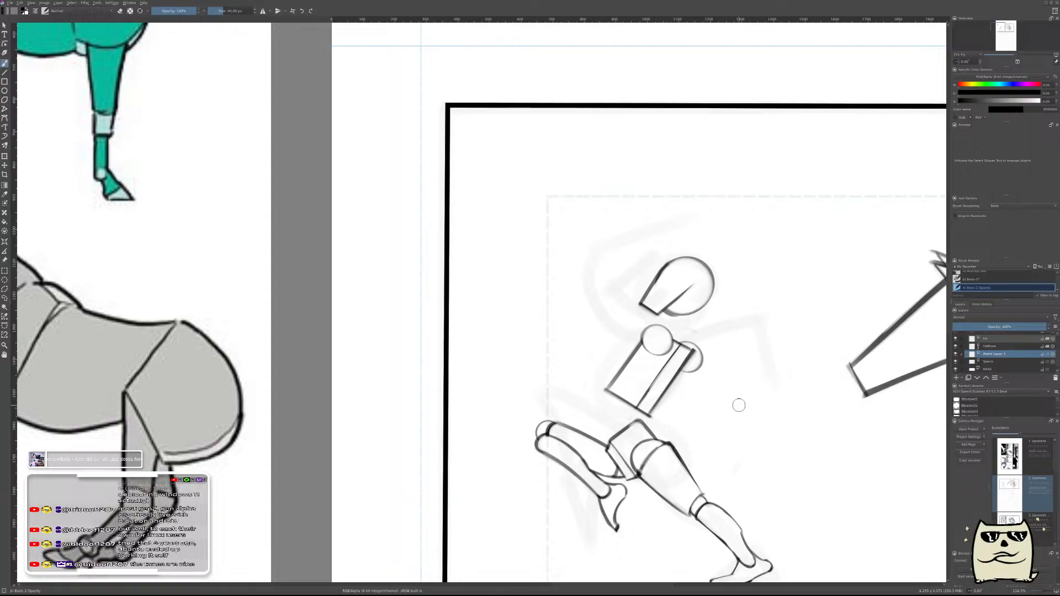
pyautogui.press('m')
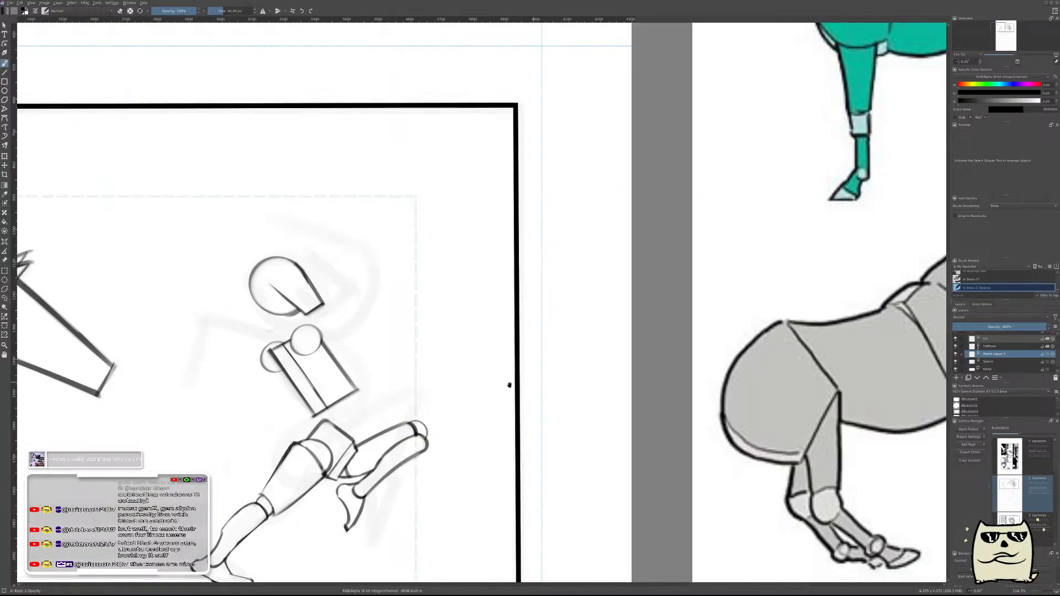
# - Draw a curved joint line inside the outer side of the shoulder circle below the chin, marking where the arm attaches
pyautogui.hscroll(-5, 533, 383)
pyautogui.scroll(5, 526, 304)
pyautogui.moveTo(473, 343); pyautogui.dragTo(497, 354)
pyautogui.hotkey('ctrl', 'z')
pyautogui.moveTo(448, 313); pyautogui.dragTo(475, 359)
pyautogui.hotkey('ctrl', 'z')
pyautogui.moveTo(466, 301); pyautogui.dragTo(516, 339)
pyautogui.hotkey('ctrl', 'z')
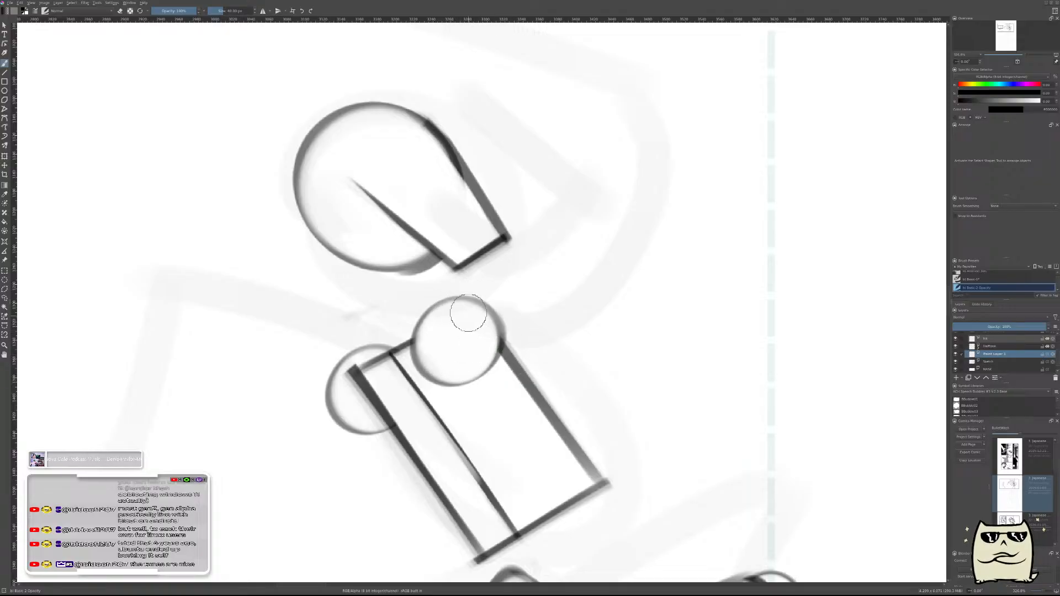
pyautogui.moveTo(452, 309)
pyautogui.mouseDown()
pyautogui.moveTo(470, 365)
pyautogui.moveTo(442, 315)
pyautogui.moveTo(465, 376)
pyautogui.mouseUp()
pyautogui.press('e')
pyautogui.press('e')
pyautogui.hotkey('ctrl', 'z')
pyautogui.moveTo(457, 332)
pyautogui.mouseDown()
pyautogui.moveTo(446, 311)
pyautogui.moveTo(471, 376)
pyautogui.moveTo(428, 330)
pyautogui.moveTo(456, 338)
pyautogui.moveTo(427, 329)
pyautogui.moveTo(462, 355)
pyautogui.moveTo(440, 338)
pyautogui.mouseUp()
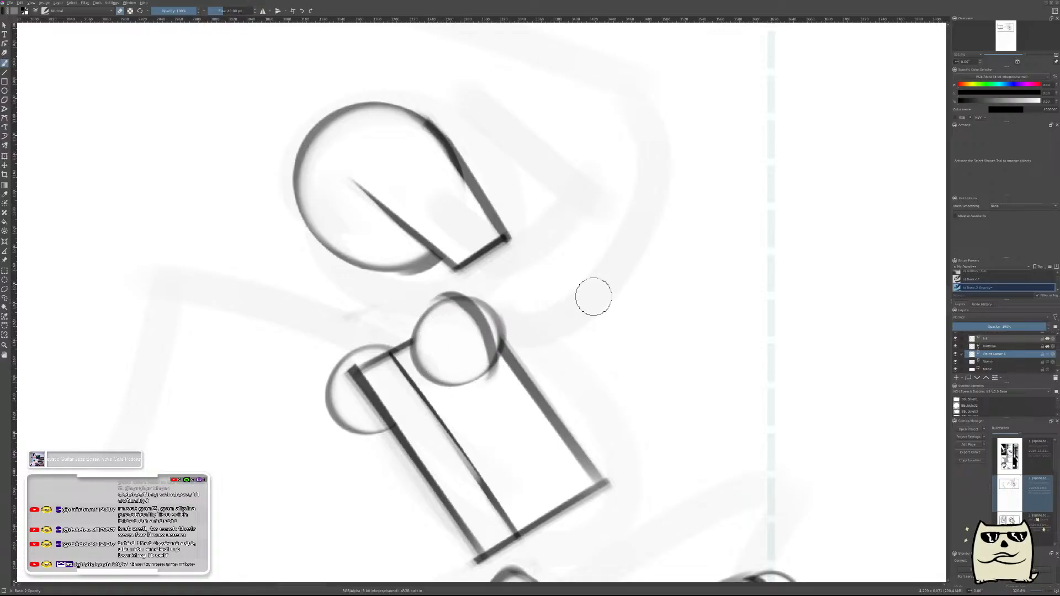
# - Draw the raised upper arm's lower contour as a nearly straight line from the shoulder joint line up towards the elbow
pyautogui.moveTo(492, 381)
pyautogui.mouseDown()
pyautogui.moveTo(603, 279)
pyautogui.moveTo(605, 264)
pyautogui.mouseUp()
pyautogui.hotkey('ctrl', 'z')
pyautogui.moveTo(502, 381); pyautogui.dragTo(602, 264)
pyautogui.hotkey('ctrl', 'z')
pyautogui.hotkey('ctrl', 'z')
pyautogui.moveTo(500, 387); pyautogui.dragTo(592, 263)
pyautogui.moveTo(619, 223)
pyautogui.mouseDown()
pyautogui.moveTo(522, 389)
pyautogui.moveTo(583, 288)
pyautogui.mouseUp()
pyautogui.moveTo(509, 394)
pyautogui.mouseDown()
pyautogui.moveTo(623, 218)
pyautogui.moveTo(515, 404)
pyautogui.moveTo(630, 240)
pyautogui.moveTo(533, 373)
pyautogui.moveTo(616, 241)
pyautogui.mouseUp()
pyautogui.moveTo(557, 343)
pyautogui.mouseDown()
pyautogui.moveTo(639, 193)
pyautogui.moveTo(570, 311)
pyautogui.mouseUp()
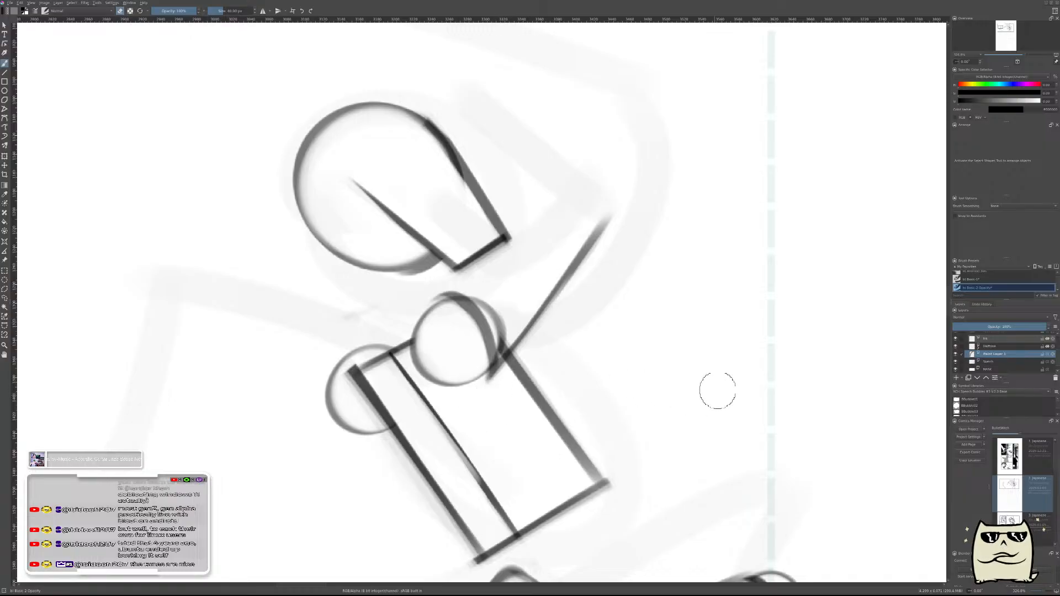
# - Draw the raised upper arm's upper contour as a slightly bowed line from the top of the shoulder past the jaw to the elbow
pyautogui.scroll(-5, 695, 356)
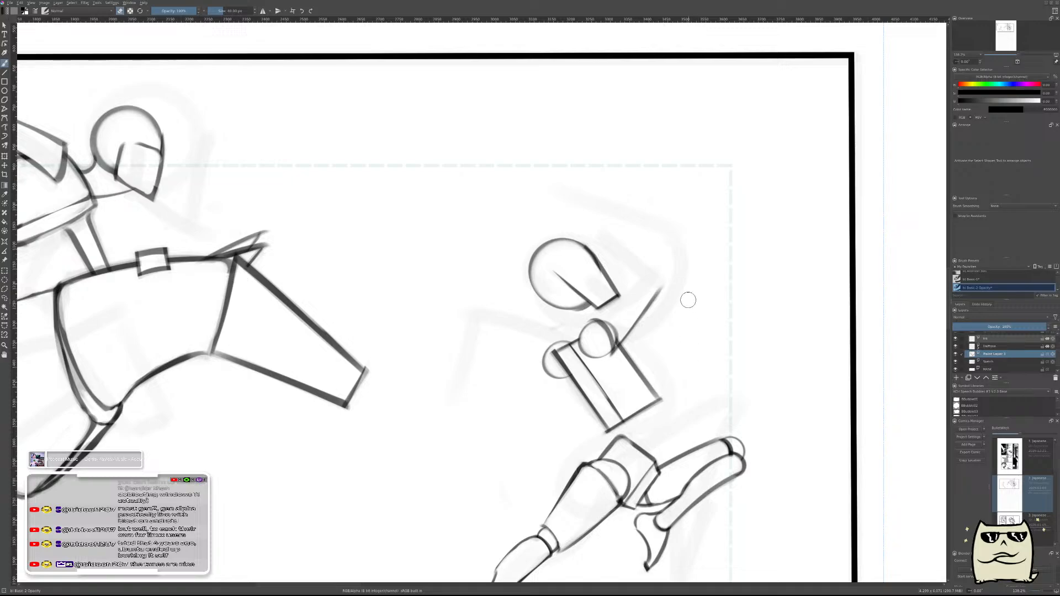
pyautogui.scroll(5, 640, 315)
pyautogui.moveTo(553, 335); pyautogui.dragTo(669, 251)
pyautogui.hotkey('ctrl', 'z')
pyautogui.moveTo(516, 303); pyautogui.dragTo(654, 244)
pyautogui.hotkey('ctrl', 'z')
pyautogui.moveTo(530, 303)
pyautogui.mouseDown()
pyautogui.moveTo(682, 227)
pyautogui.moveTo(700, 211)
pyautogui.mouseUp()
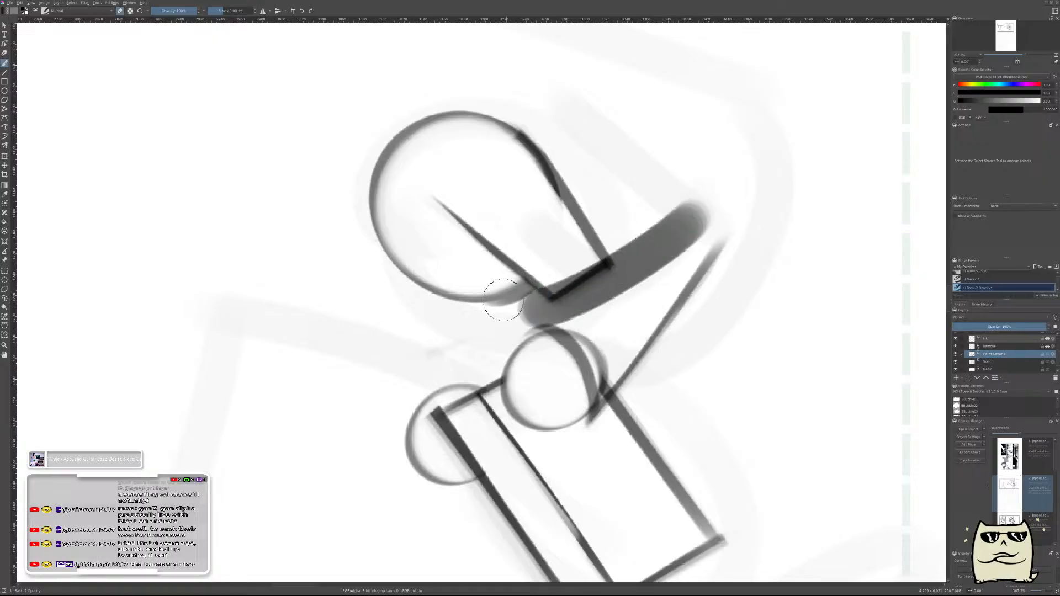
pyautogui.hotkey('ctrl', 'z')
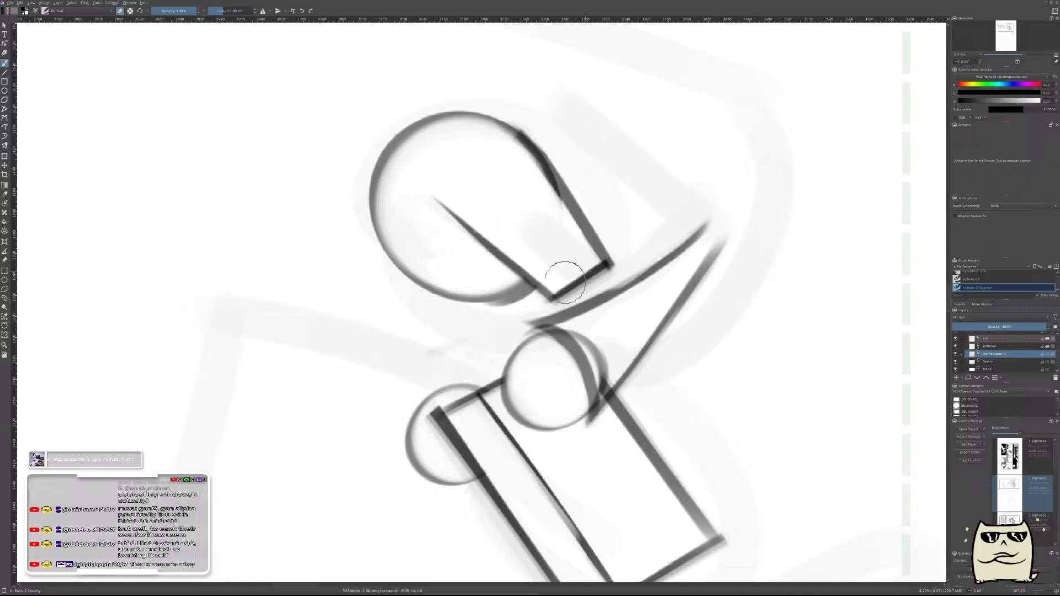
# - Select the contour lines of the running figure's raised upper arm and transform them to reach slightly farther and higher
pyautogui.scroll(-3, 795, 188)
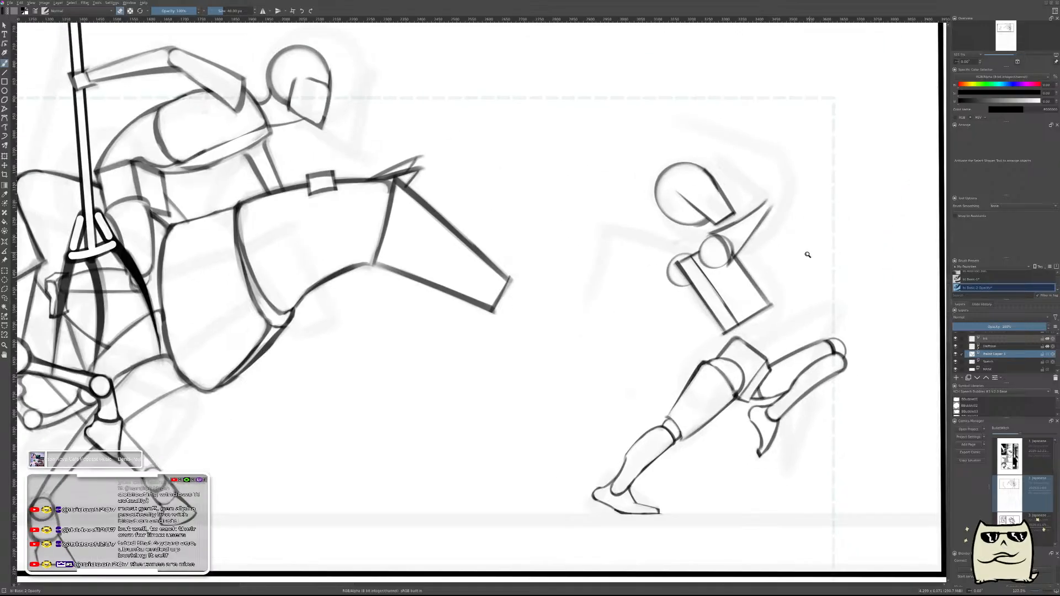
pyautogui.hotkey('ctrl', 't')
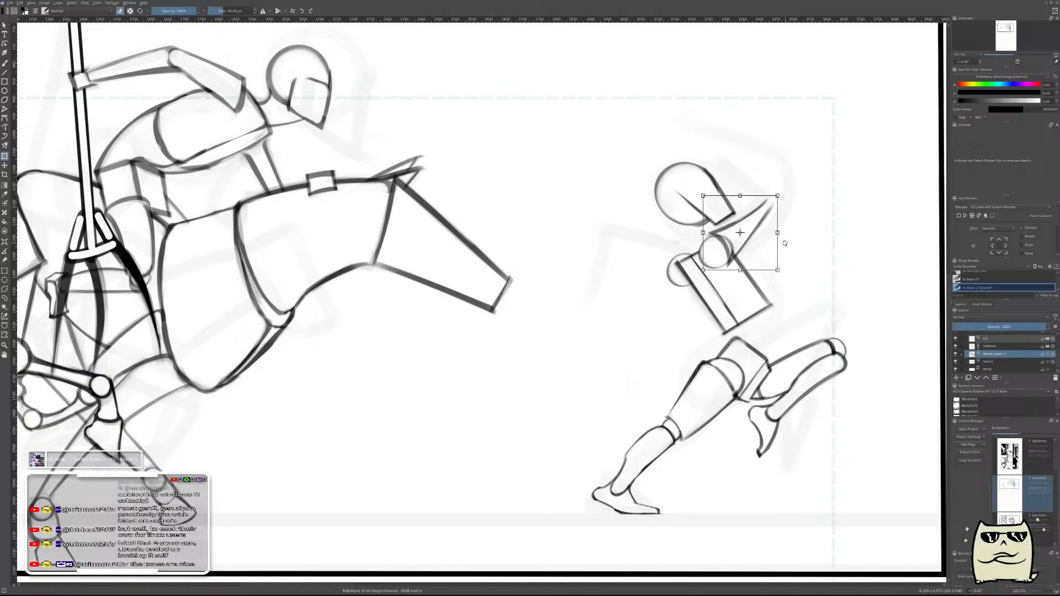
pyautogui.press('l')
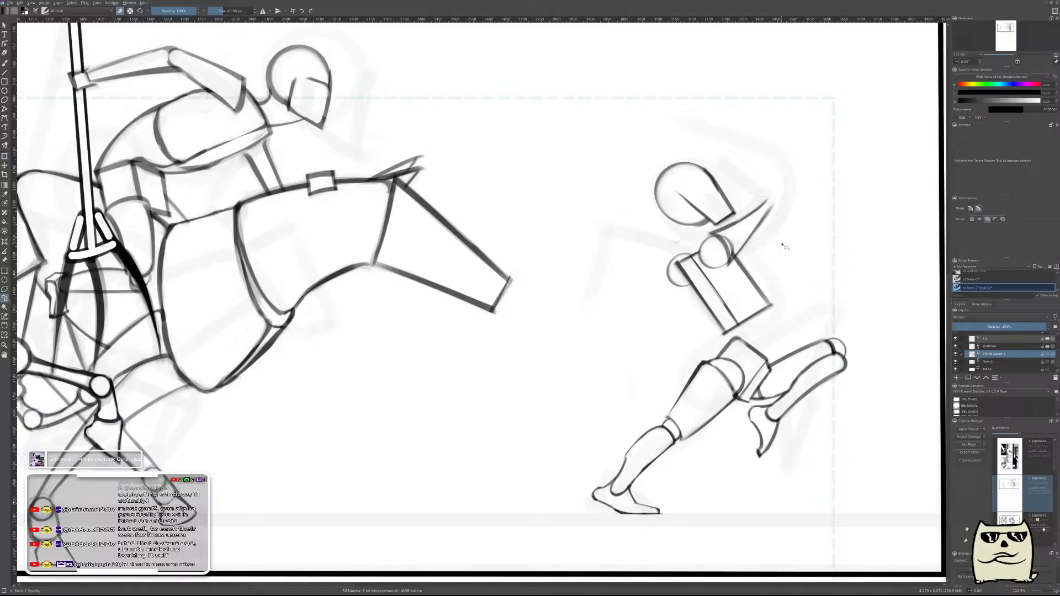
pyautogui.scroll(5, 735, 241)
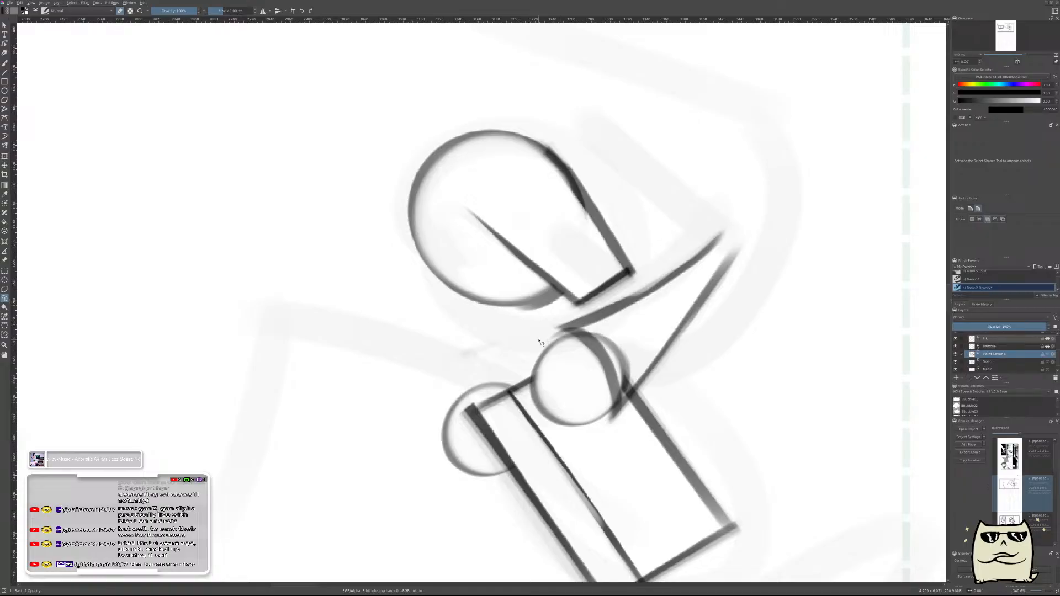
pyautogui.moveTo(727, 247); pyautogui.dragTo(676, 168)
pyautogui.hotkey('ctrl', 't')
pyautogui.press('Escape')
pyautogui.moveTo(804, 319)
pyautogui.mouseDown()
pyautogui.moveTo(807, 284)
pyautogui.moveTo(828, 297)
pyautogui.moveTo(709, 377)
pyautogui.mouseUp()
pyautogui.press('Return')
pyautogui.hotkey('ctrl', 'shift', 'a')
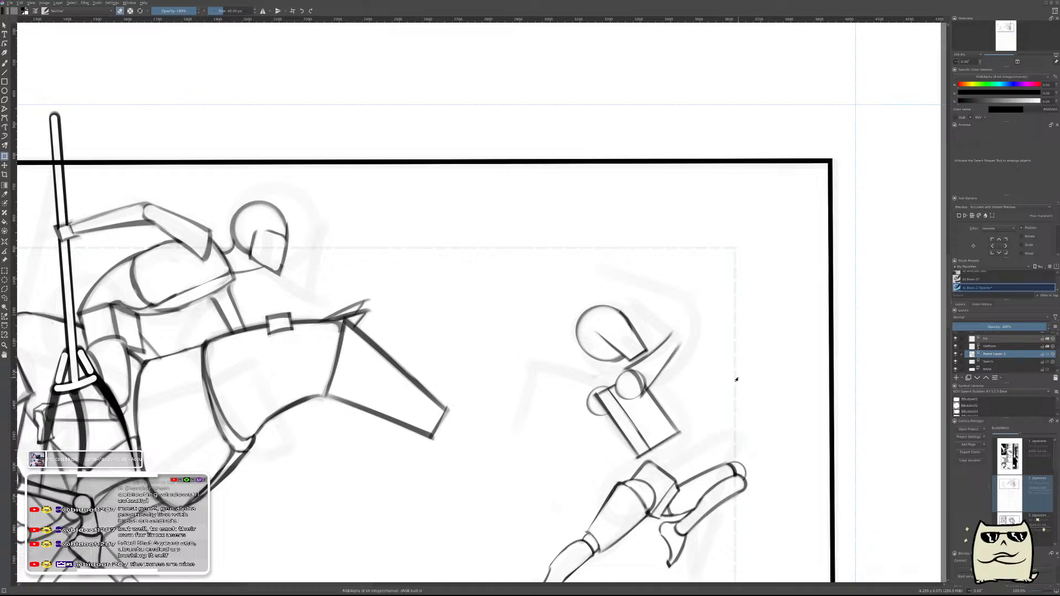
# - Compare the drawing with the sketch layer hidden and shown, and merge the upper arm's layer down into it
pyautogui.click(955, 362)
pyautogui.click(956, 362)
pyautogui.click(956, 362)
pyautogui.click(956, 362)
pyautogui.click(1000, 361)
pyautogui.press('b')
pyautogui.scroll(5, 658, 381)
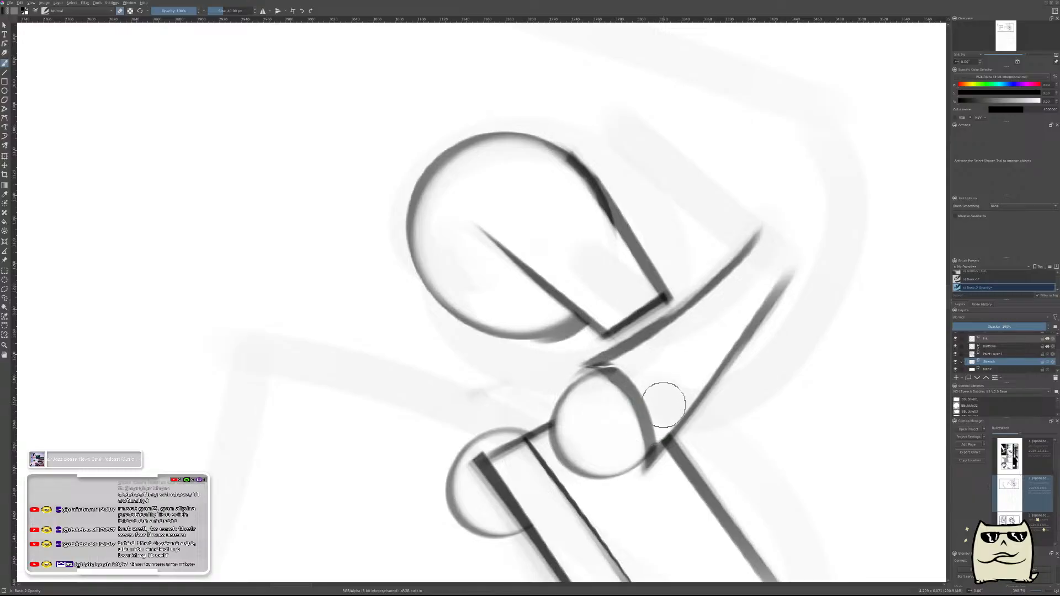
pyautogui.scroll(-6, 858, 378)
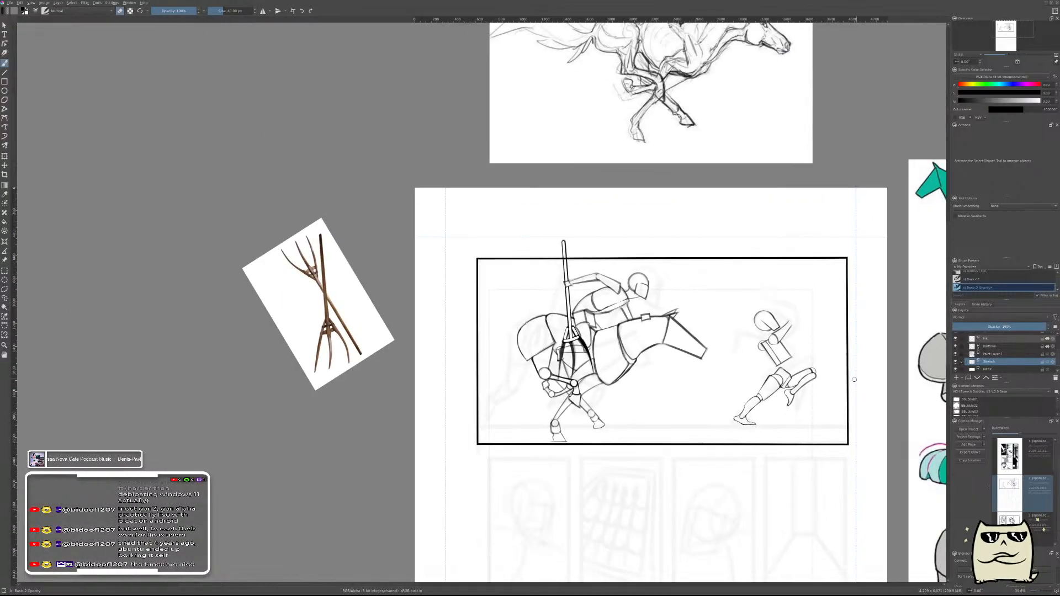
pyautogui.scroll(2, 857, 378)
pyautogui.scroll(4, 832, 332)
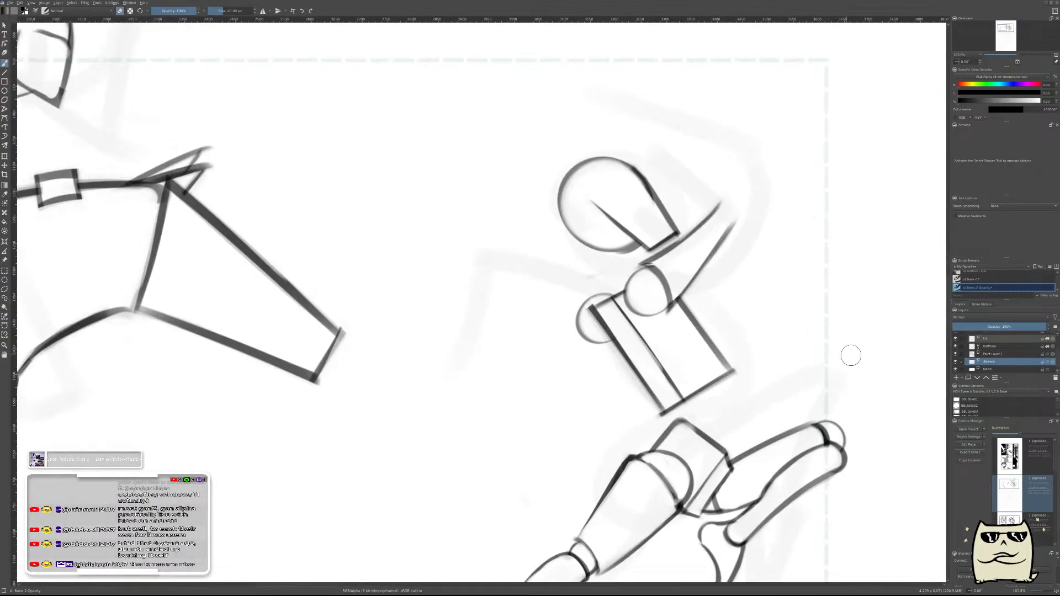
pyautogui.click(999, 356)
pyautogui.hotkey('ctrl', 'e')
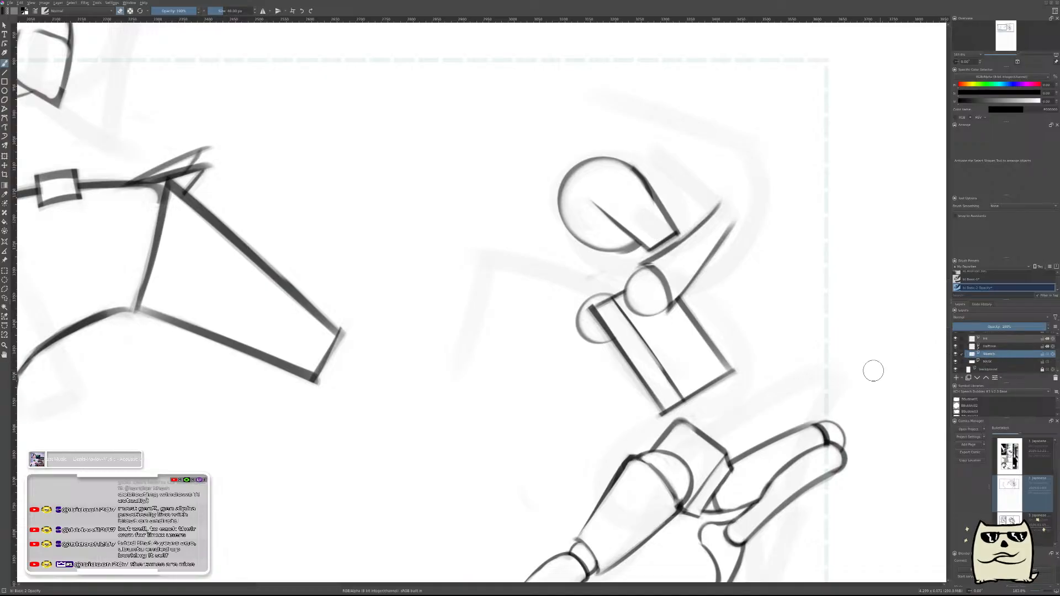
# - Mirror the canvas view and, on a new layer, draw a rounded elbow cap joining the ends of the upper arm's two contours
pyautogui.press('Insert')
pyautogui.press('m')
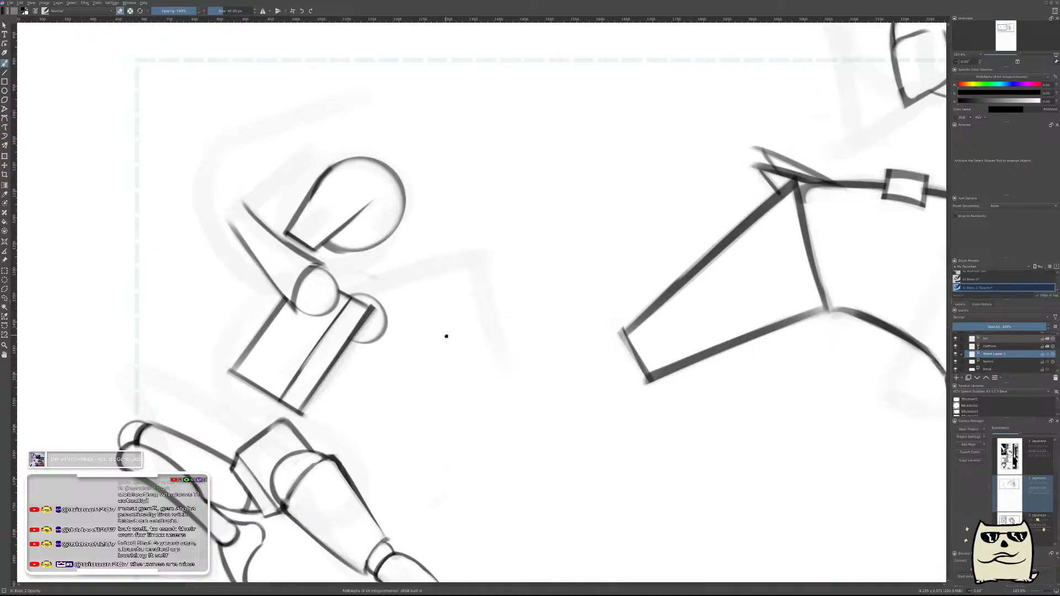
pyautogui.moveTo(444, 336); pyautogui.dragTo(786, 433)
pyautogui.moveTo(591, 369); pyautogui.dragTo(600, 302)
pyautogui.click(572, 299)
pyautogui.hotkey('ctrl', 'z')
pyautogui.click(580, 298)
pyautogui.press('e')
pyautogui.moveTo(588, 303); pyautogui.dragTo(579, 303)
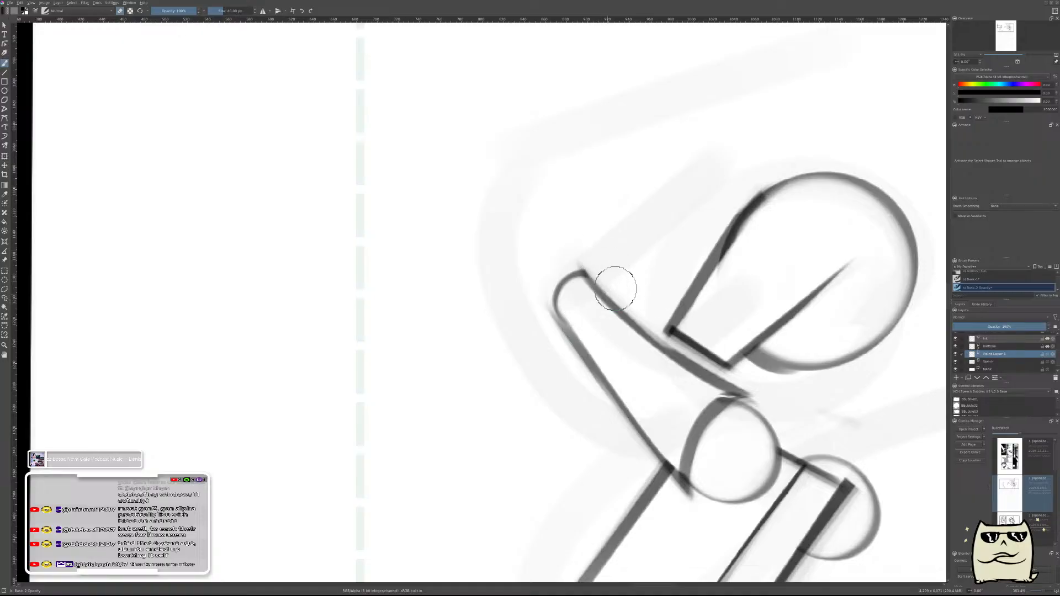
# - Add a second small arc around the elbow by erasing the inside of a round dab, and merge the layer down
pyautogui.scroll(-5, 610, 291)
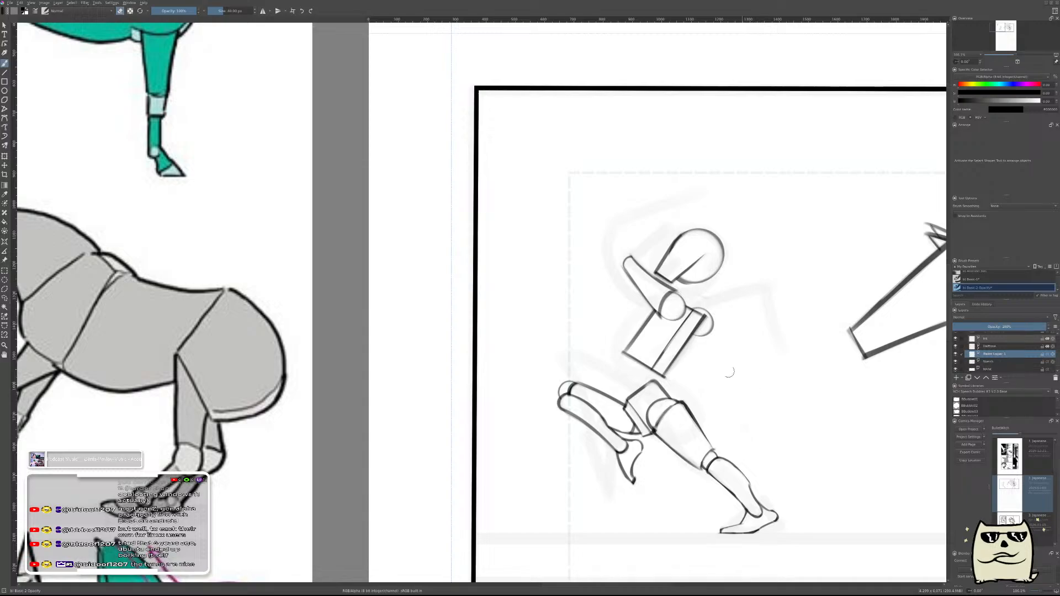
pyautogui.scroll(5, 630, 262)
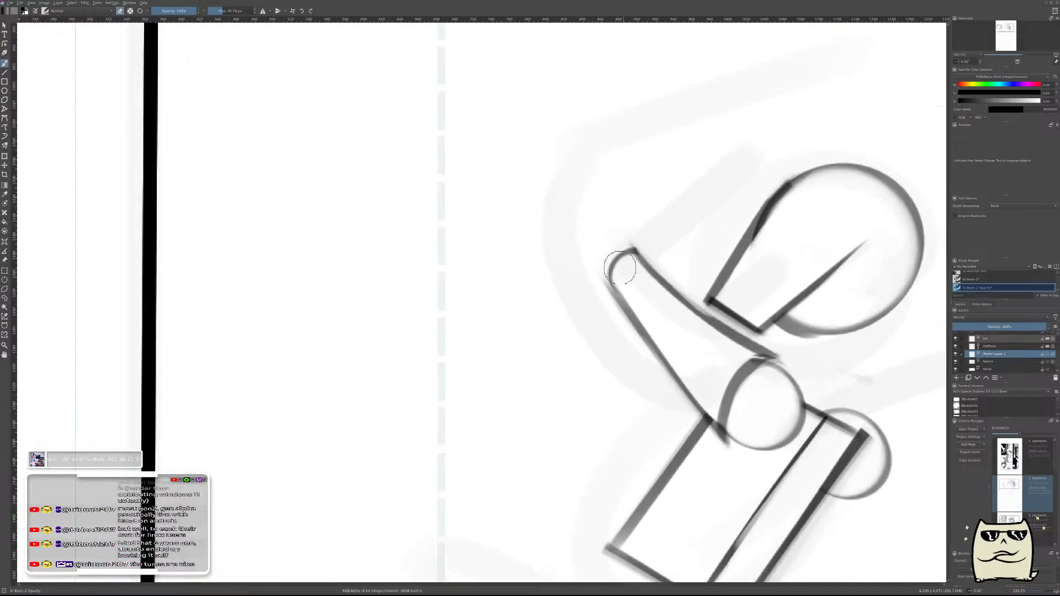
pyautogui.moveTo(621, 264); pyautogui.dragTo(622, 265)
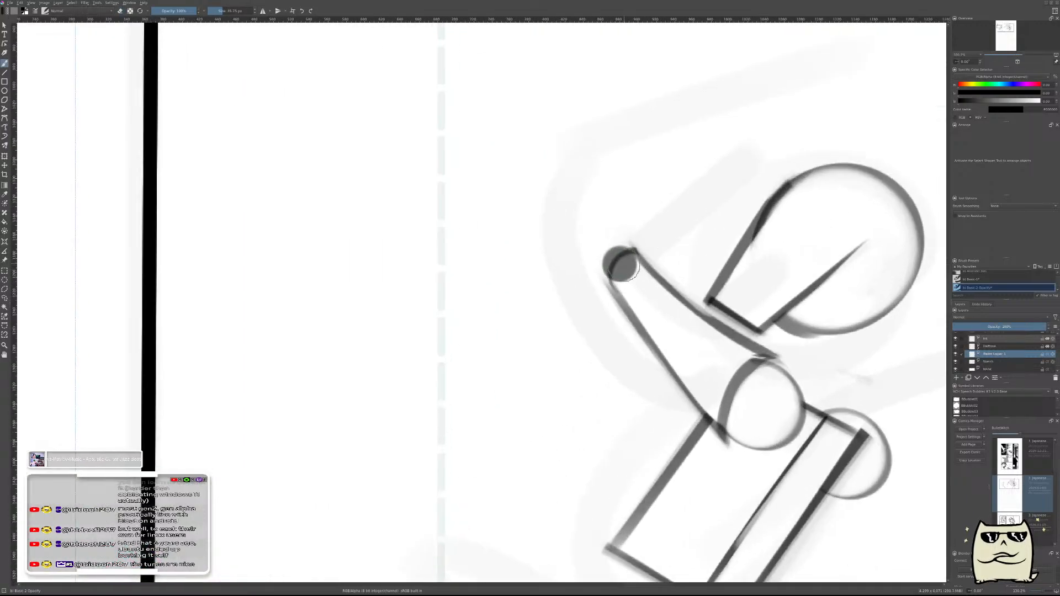
pyautogui.hotkey('ctrl', 'z')
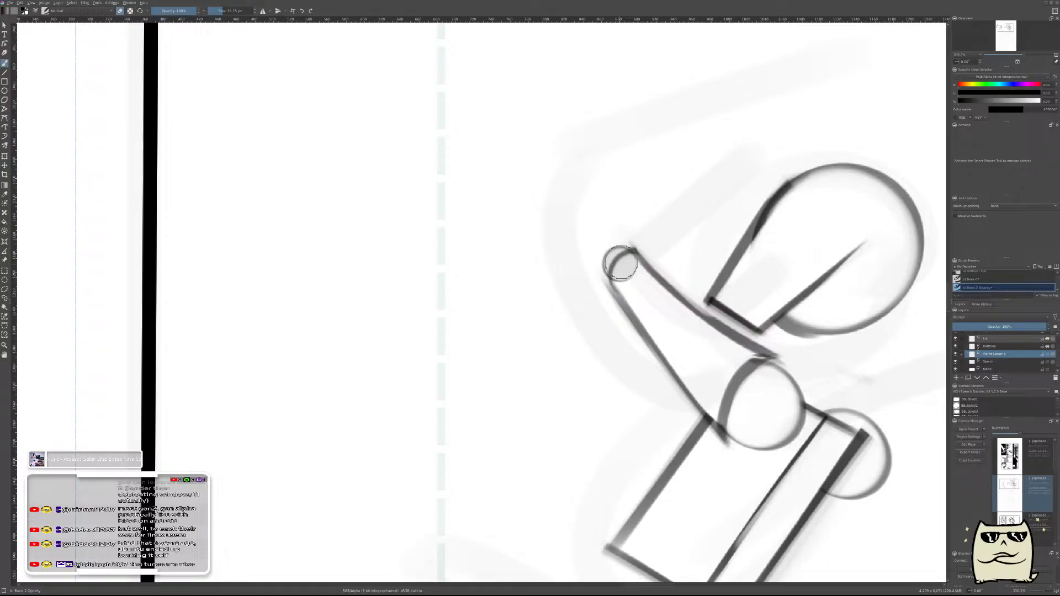
pyautogui.hotkey('ctrl', 'z')
pyautogui.click(620, 264)
pyautogui.moveTo(620, 265); pyautogui.dragTo(633, 276)
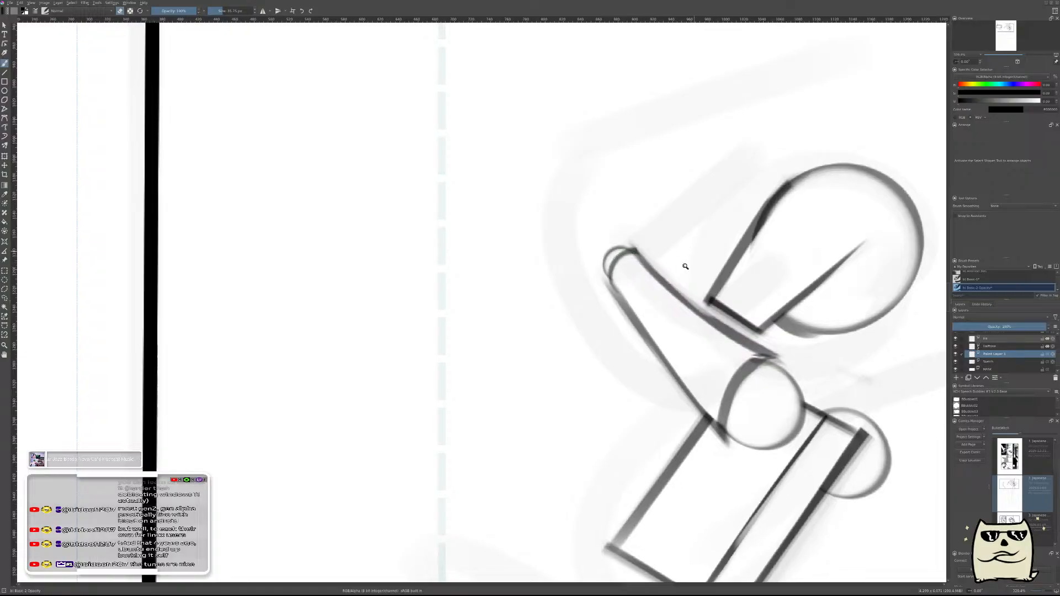
pyautogui.scroll(-5, 686, 256)
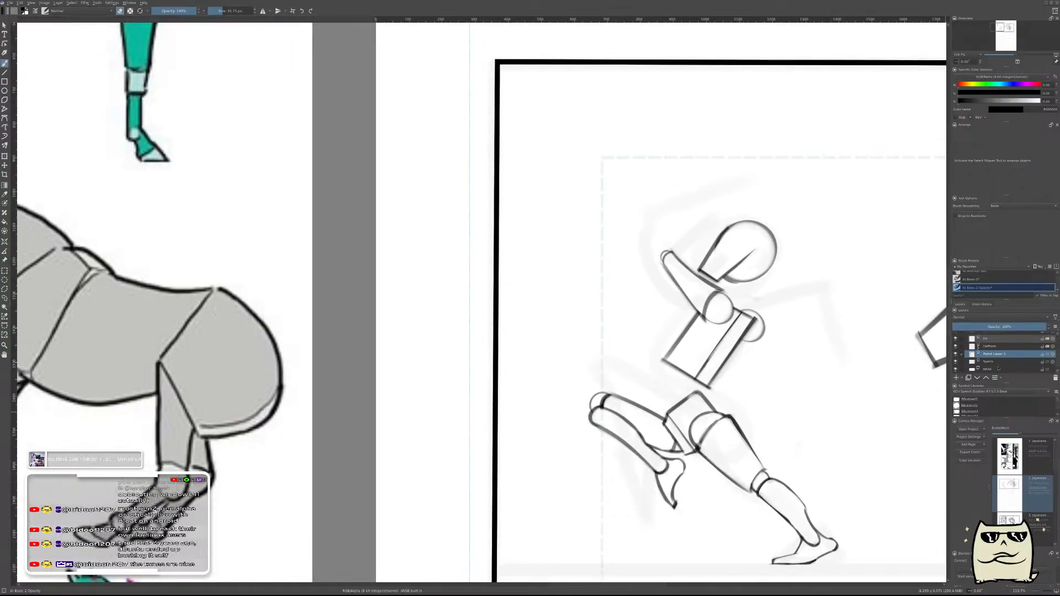
pyautogui.hotkey('ctrl', 'e')
# - Draw the forearm's outer contour as a thin, slightly bowed line from the elbow up towards the top of the head
pyautogui.scroll(4, 718, 221)
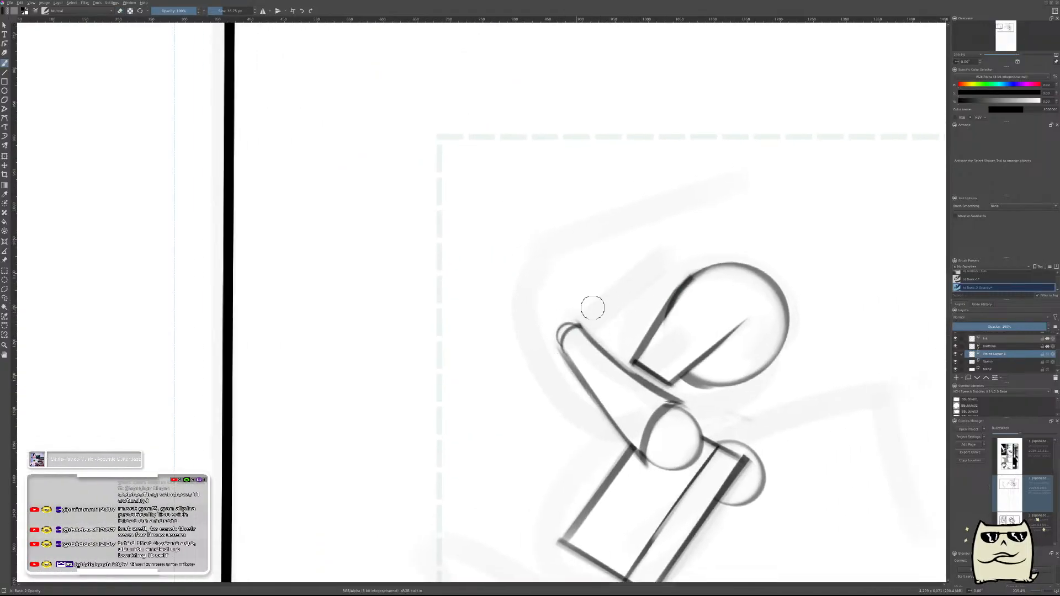
pyautogui.moveTo(573, 332); pyautogui.dragTo(657, 267)
pyautogui.moveTo(575, 349)
pyautogui.mouseDown()
pyautogui.moveTo(652, 301)
pyautogui.moveTo(679, 266)
pyautogui.moveTo(571, 343)
pyautogui.moveTo(645, 310)
pyautogui.moveTo(698, 259)
pyautogui.mouseUp()
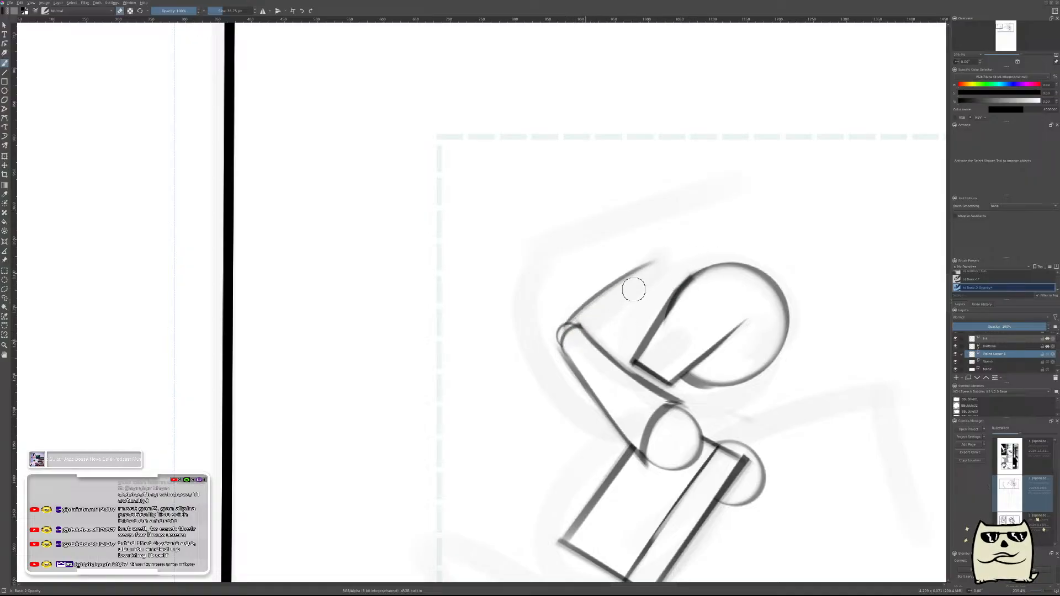
pyautogui.moveTo(589, 351)
pyautogui.mouseDown()
pyautogui.moveTo(657, 295)
pyautogui.moveTo(579, 359)
pyautogui.mouseUp()
pyautogui.hotkey('ctrl', 'z')
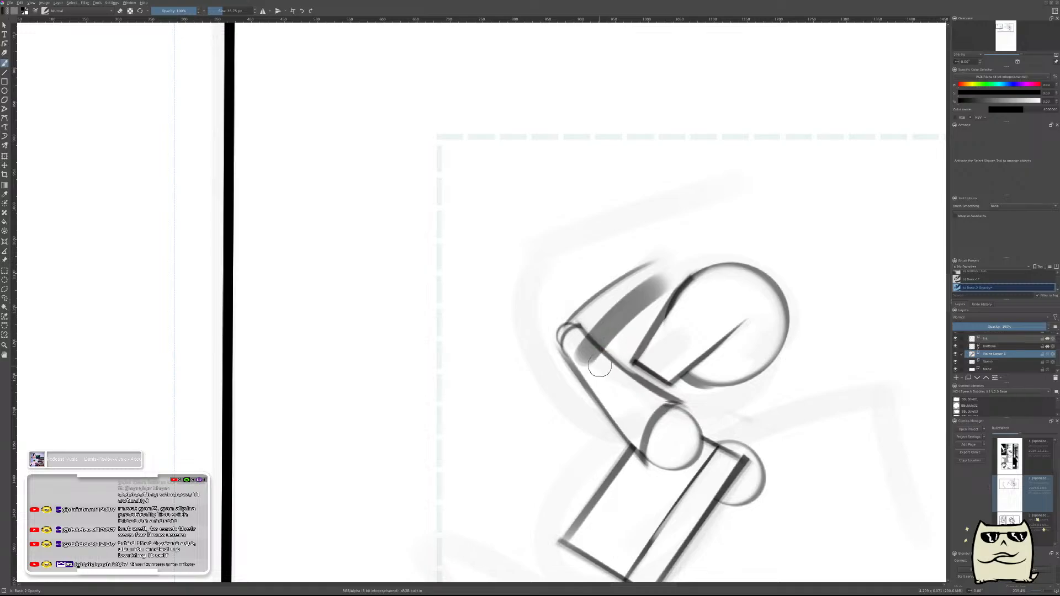
pyautogui.hotkey('ctrl', 'z')
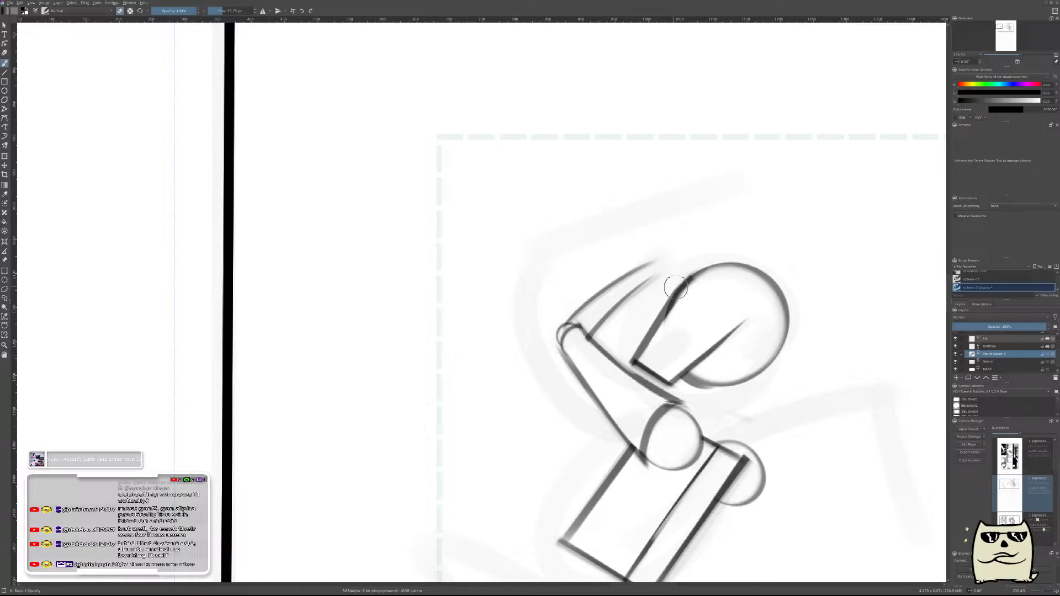
pyautogui.scroll(-5, 729, 325)
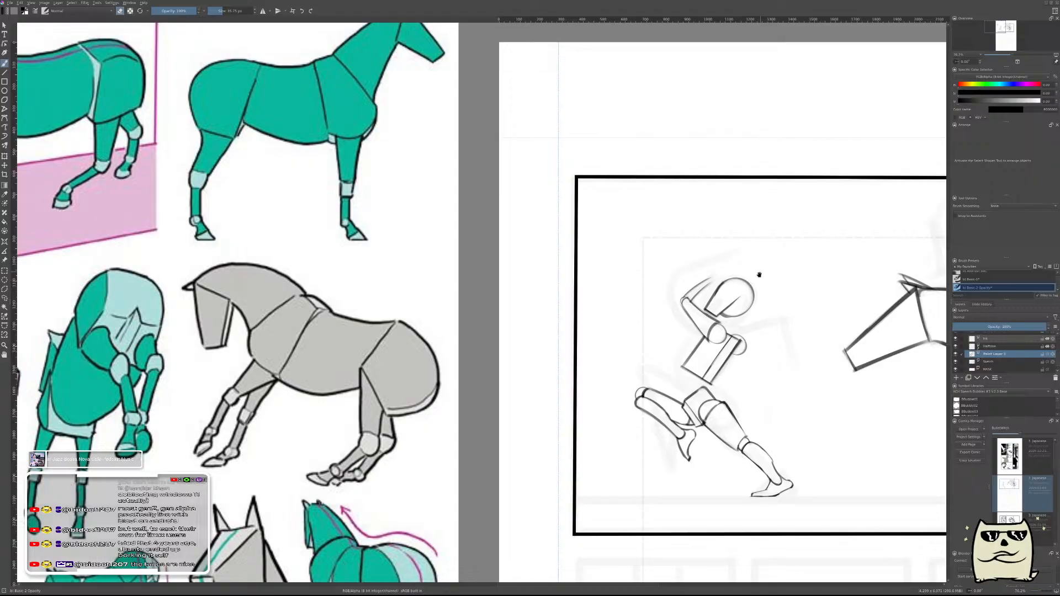
pyautogui.moveTo(760, 277); pyautogui.dragTo(696, 355)
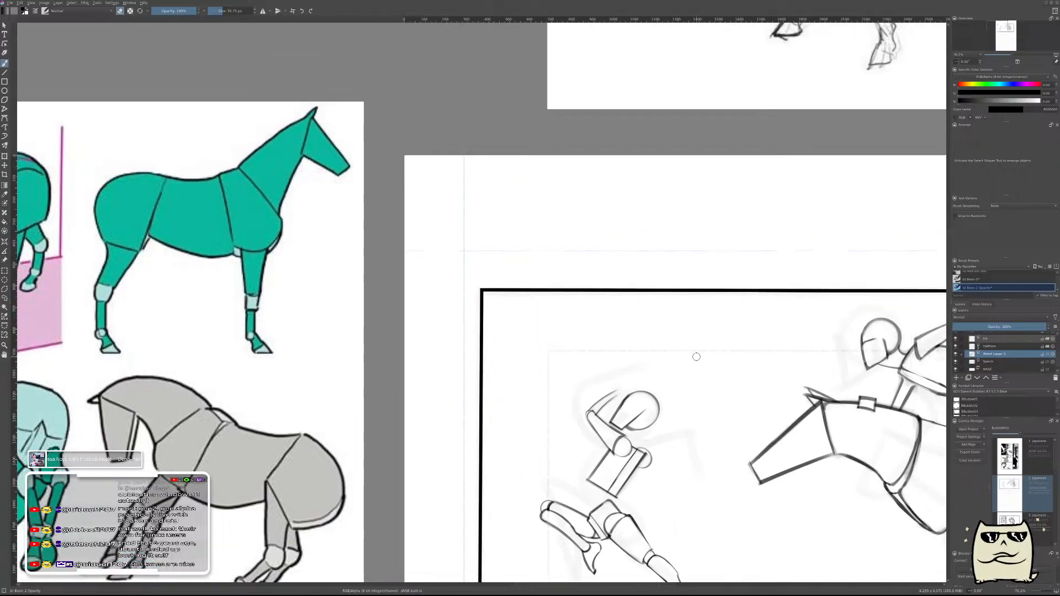
# - Lengthen the forearm's outer contour so it reaches above the forehead, thin the line with the eraser, and merge the layer down
pyautogui.scroll(5, 654, 382)
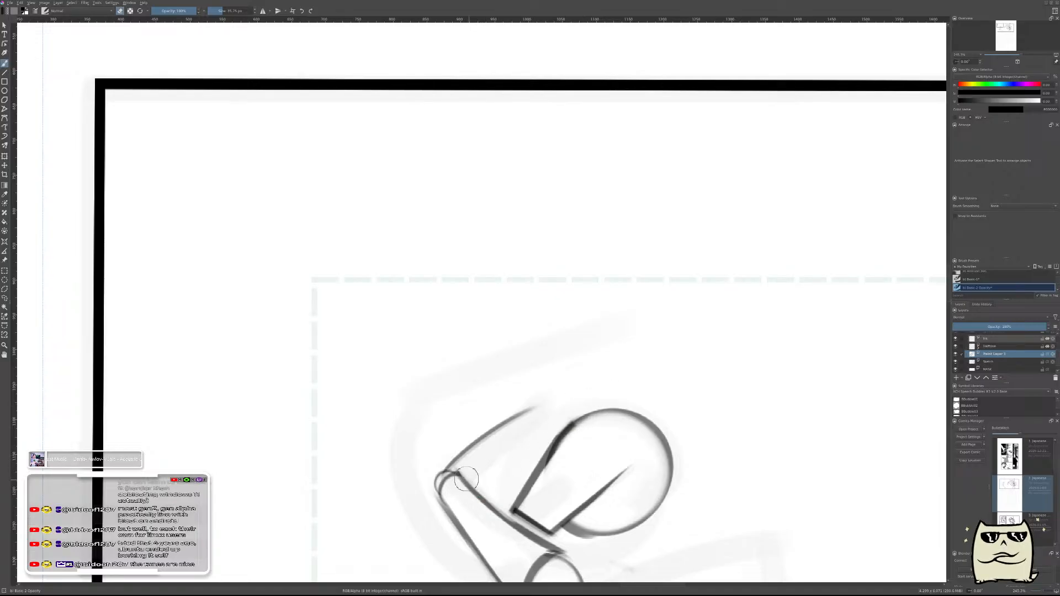
pyautogui.moveTo(459, 475)
pyautogui.mouseDown()
pyautogui.moveTo(558, 403)
pyautogui.moveTo(604, 382)
pyautogui.mouseUp()
pyautogui.moveTo(480, 476)
pyautogui.mouseDown()
pyautogui.moveTo(496, 454)
pyautogui.moveTo(511, 458)
pyautogui.moveTo(611, 381)
pyautogui.mouseUp()
pyautogui.moveTo(492, 445); pyautogui.dragTo(606, 379)
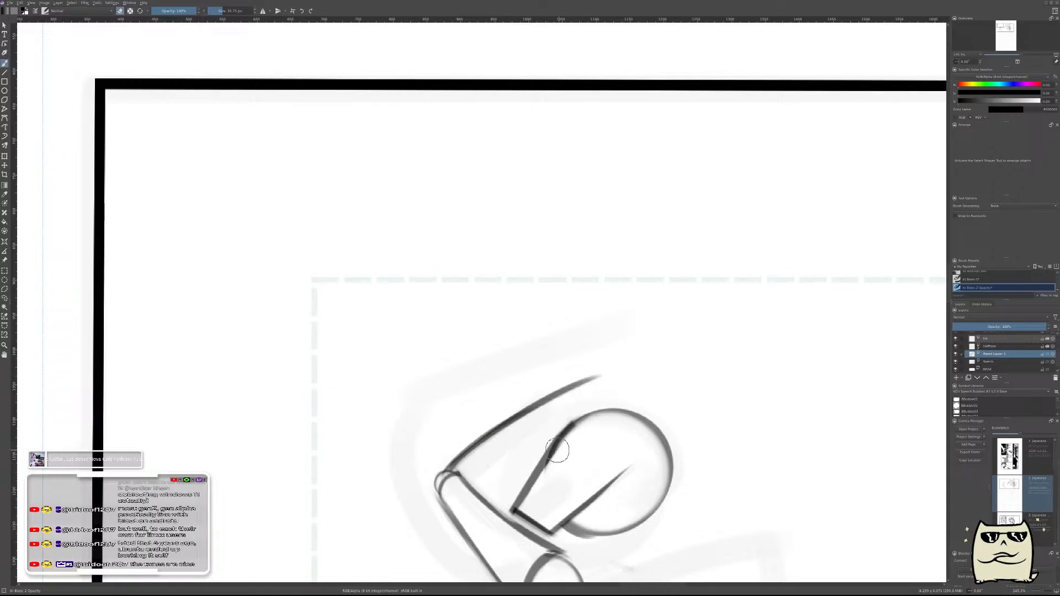
pyautogui.scroll(-3, 552, 451)
pyautogui.scroll(3, 552, 451)
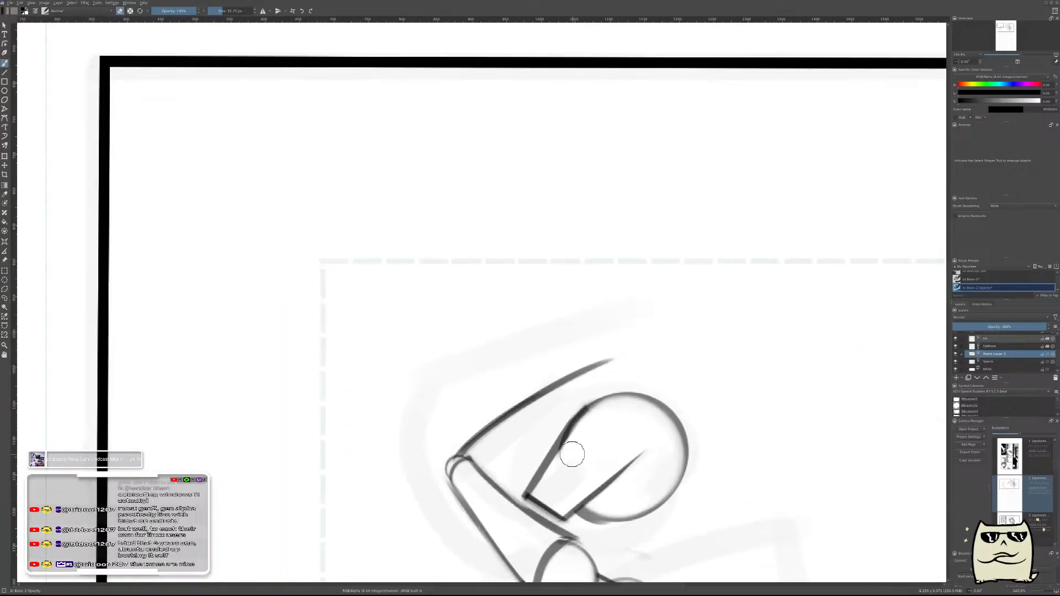
pyautogui.keyDown('ctrl'); pyautogui.click(572, 450); pyautogui.keyUp('ctrl')
pyautogui.hotkey('ctrl', 'e')
# - On a new layer, draw the forearm's inner contour parallel to the outer one and erase its overlap with the upper arm and head
pyautogui.press('Insert')
pyautogui.moveTo(480, 483); pyautogui.dragTo(630, 389)
pyautogui.hotkey('ctrl', 'z')
pyautogui.moveTo(480, 482); pyautogui.dragTo(630, 380)
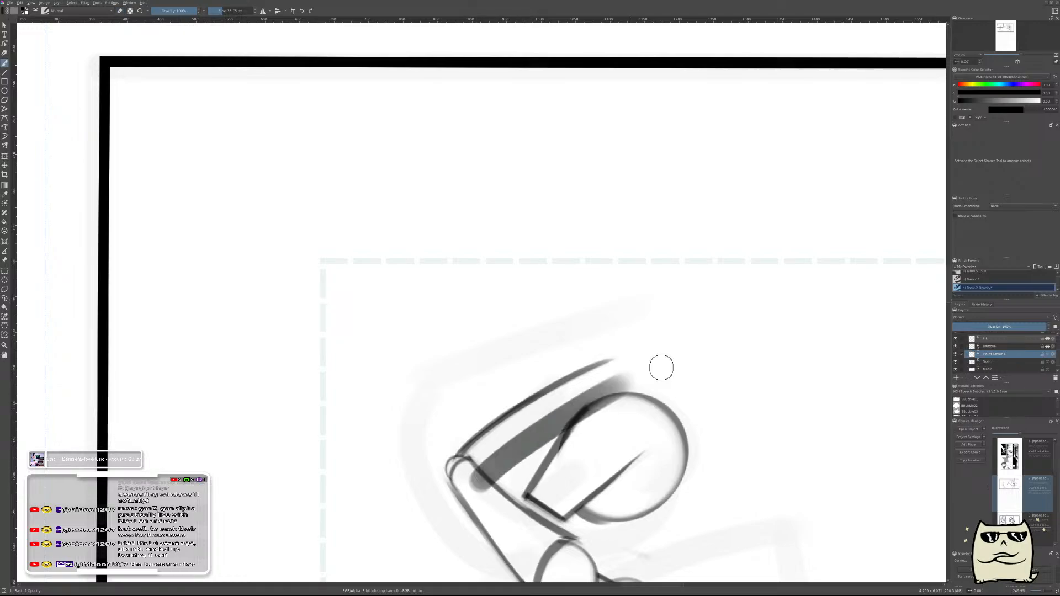
pyautogui.press('e')
pyautogui.moveTo(491, 496)
pyautogui.mouseDown()
pyautogui.moveTo(640, 393)
pyautogui.moveTo(629, 386)
pyautogui.mouseUp()
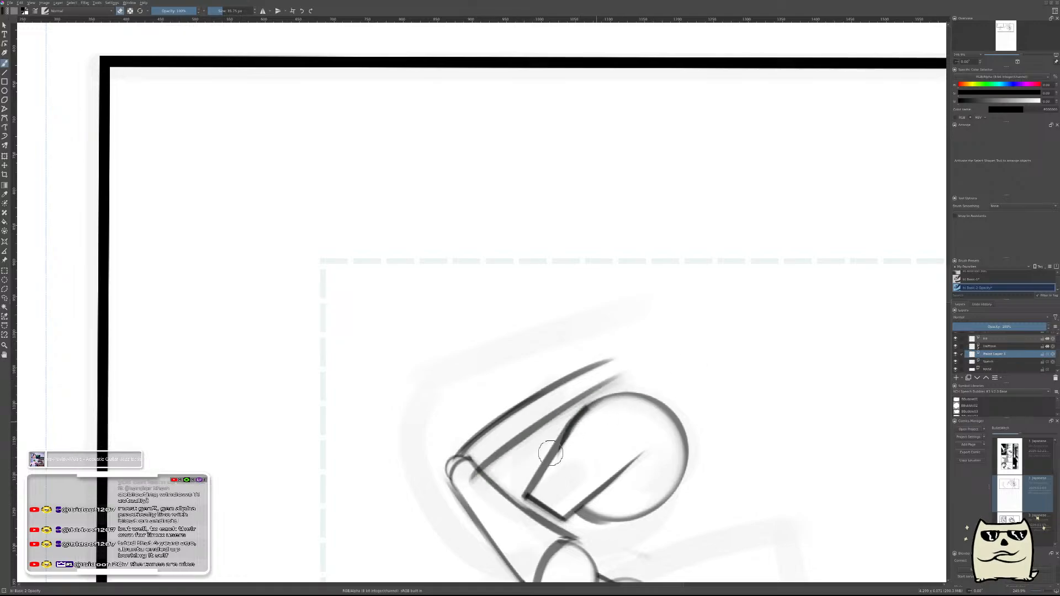
pyautogui.moveTo(478, 489); pyautogui.dragTo(630, 381)
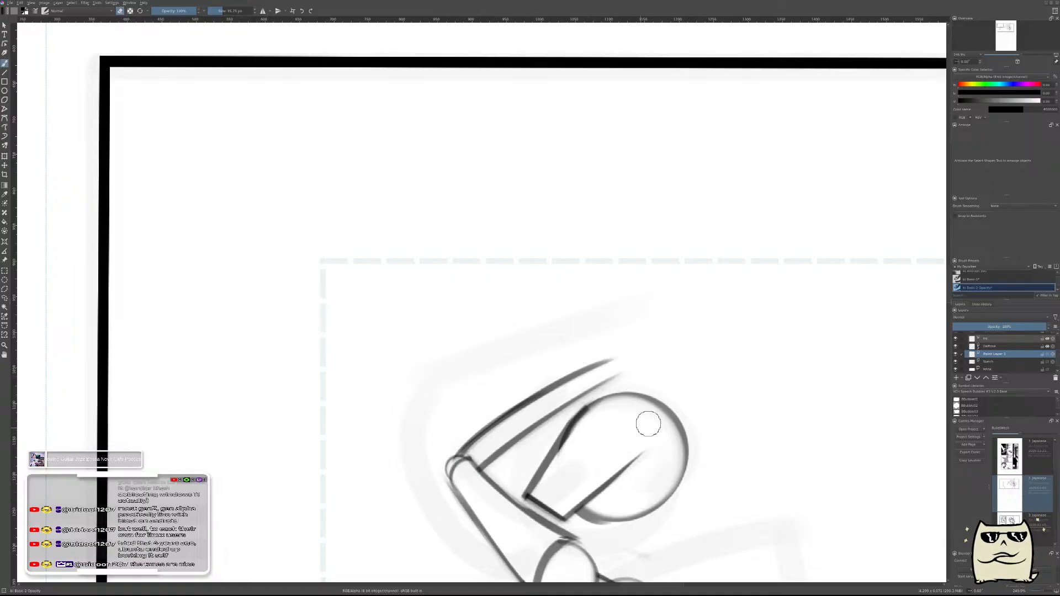
# - Mirror the canvas view back, erase the far ends of both forearm contours to shorten the forearm, and merge the layer down
pyautogui.press('m')
pyautogui.moveTo(528, 434); pyautogui.dragTo(729, 352)
pyautogui.moveTo(740, 389)
pyautogui.mouseDown()
pyautogui.moveTo(744, 366)
pyautogui.moveTo(753, 376)
pyautogui.moveTo(691, 308)
pyautogui.mouseUp()
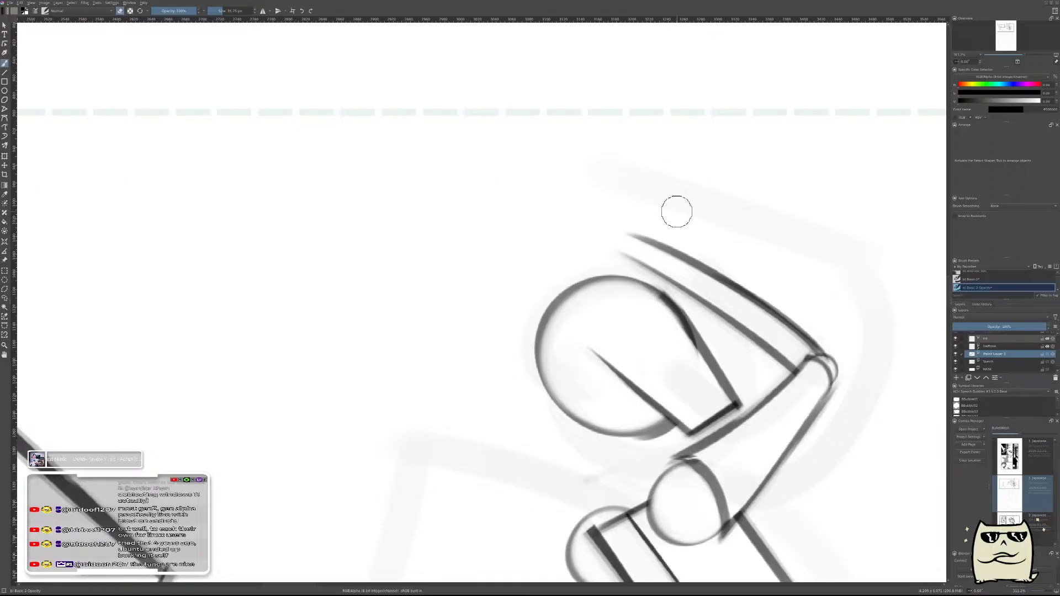
pyautogui.hotkey('shift', 'Delete')
pyautogui.moveTo(644, 241)
pyautogui.mouseDown()
pyautogui.moveTo(636, 248)
pyautogui.moveTo(657, 266)
pyautogui.mouseUp()
pyautogui.moveTo(708, 205); pyautogui.dragTo(780, 225)
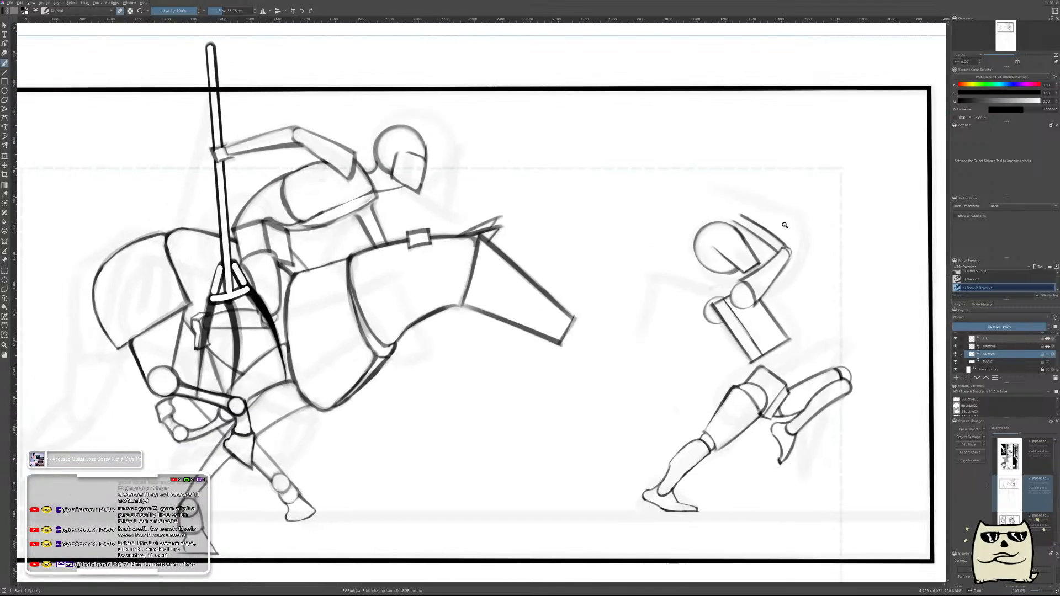
pyautogui.moveTo(834, 250); pyautogui.dragTo(793, 301)
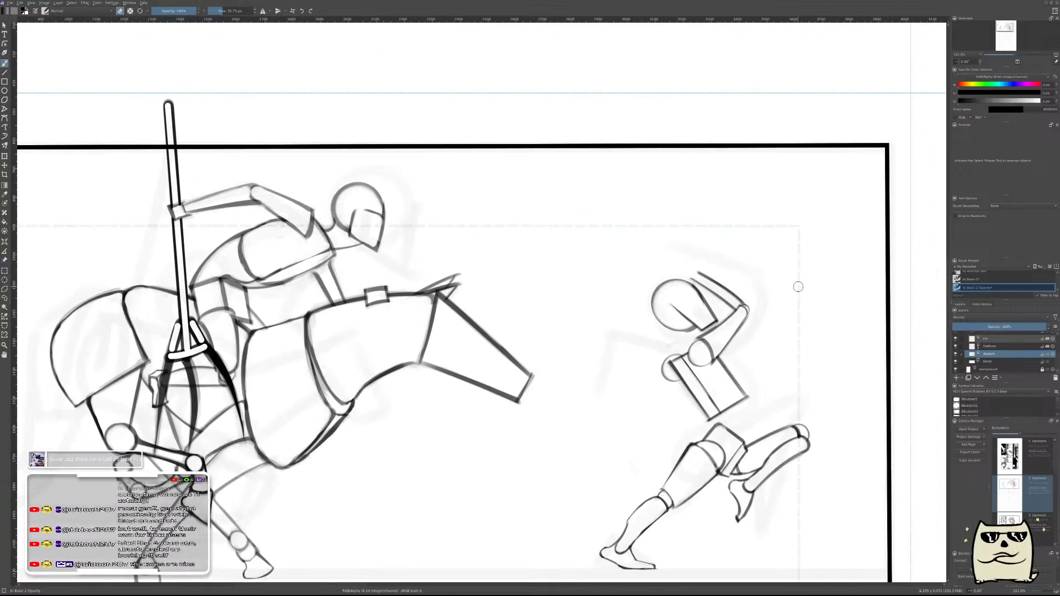
# - Close the open end of the forearm with a short straight wrist line between its two contours
pyautogui.scroll(3, 741, 267)
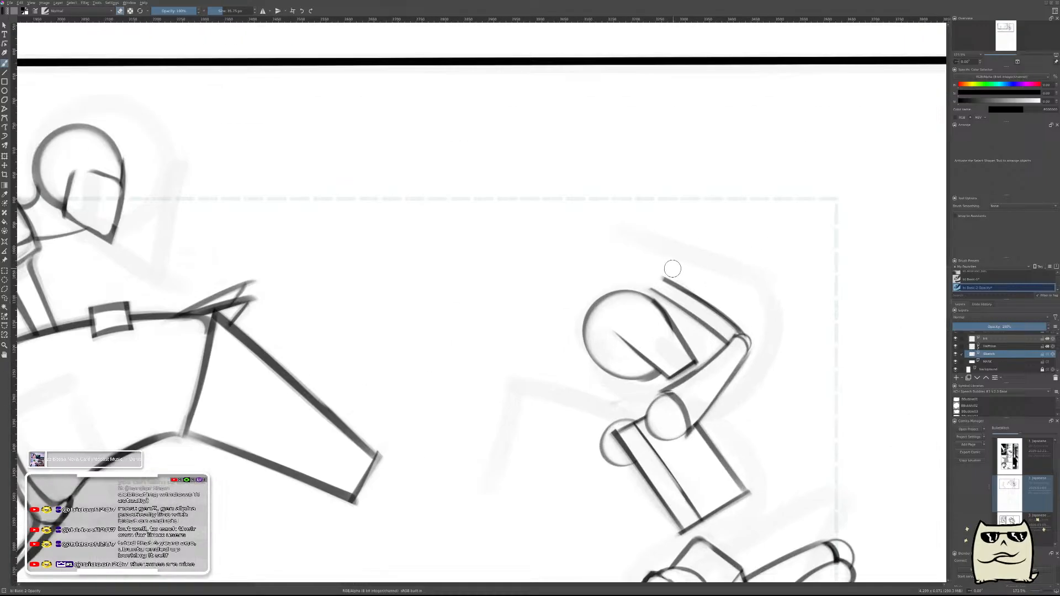
pyautogui.scroll(2, 660, 272)
pyautogui.click(655, 284)
pyautogui.moveTo(652, 267)
pyautogui.mouseDown()
pyautogui.moveTo(644, 282)
pyautogui.moveTo(657, 278)
pyautogui.mouseUp()
pyautogui.scroll(-8, 774, 202)
pyautogui.scroll(3, 845, 196)
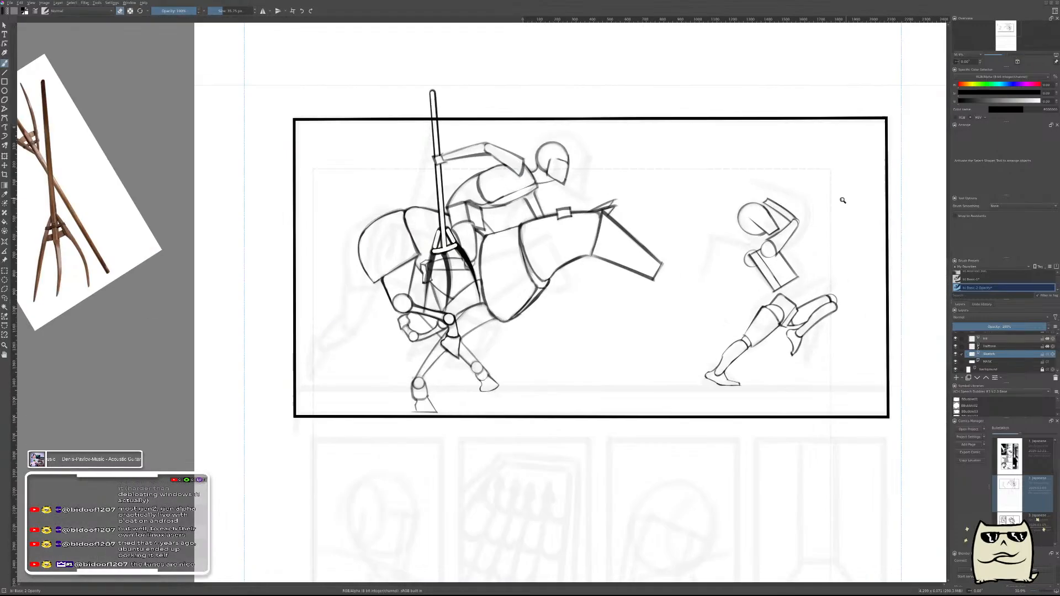
pyautogui.scroll(2, 812, 238)
pyautogui.scroll(2, 685, 325)
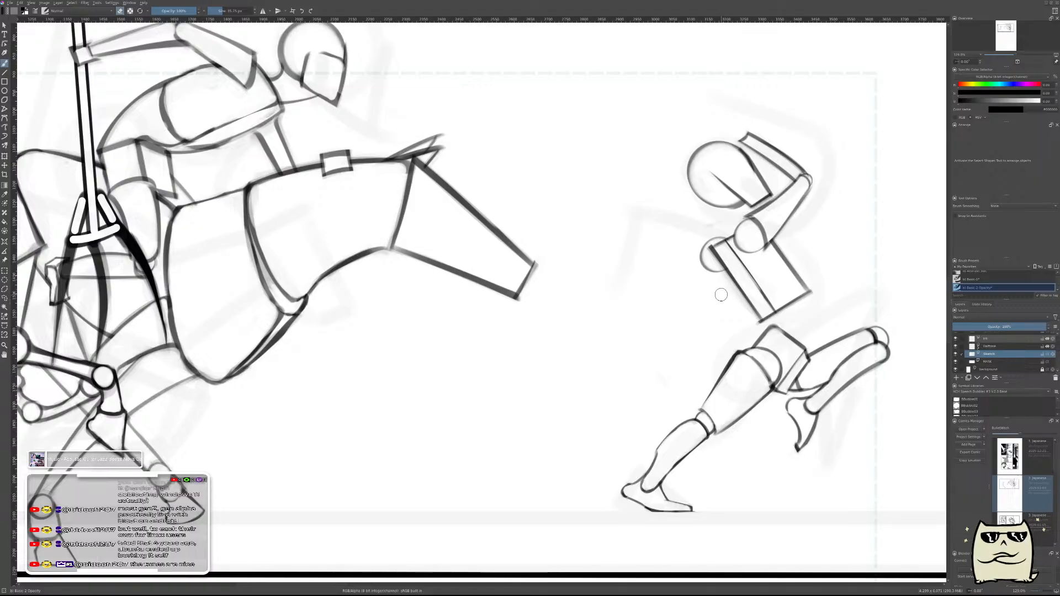
# - On a new layer in the mirrored canvas view, draw a thin curve across the second shoulder circle to start the upper arm
pyautogui.press('Insert')
pyautogui.press('m')
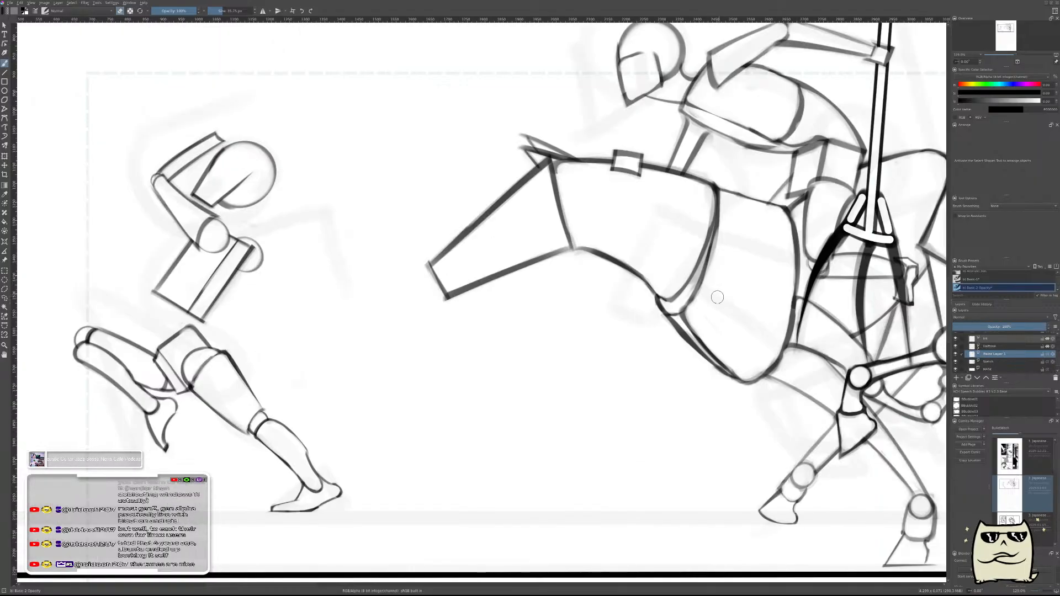
pyautogui.moveTo(563, 357); pyautogui.dragTo(800, 398)
pyautogui.scroll(4, 570, 359)
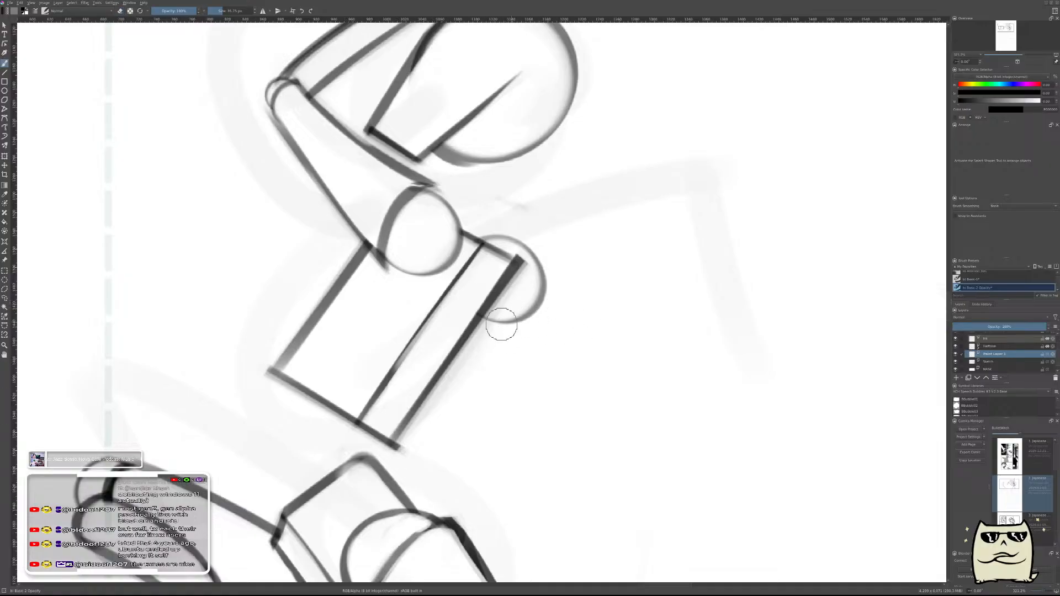
pyautogui.moveTo(498, 317)
pyautogui.mouseDown()
pyautogui.moveTo(547, 313)
pyautogui.moveTo(533, 315)
pyautogui.moveTo(549, 303)
pyautogui.moveTo(528, 319)
pyautogui.mouseUp()
pyautogui.hotkey('ctrl', 'z')
pyautogui.hotkey('ctrl', 'z')
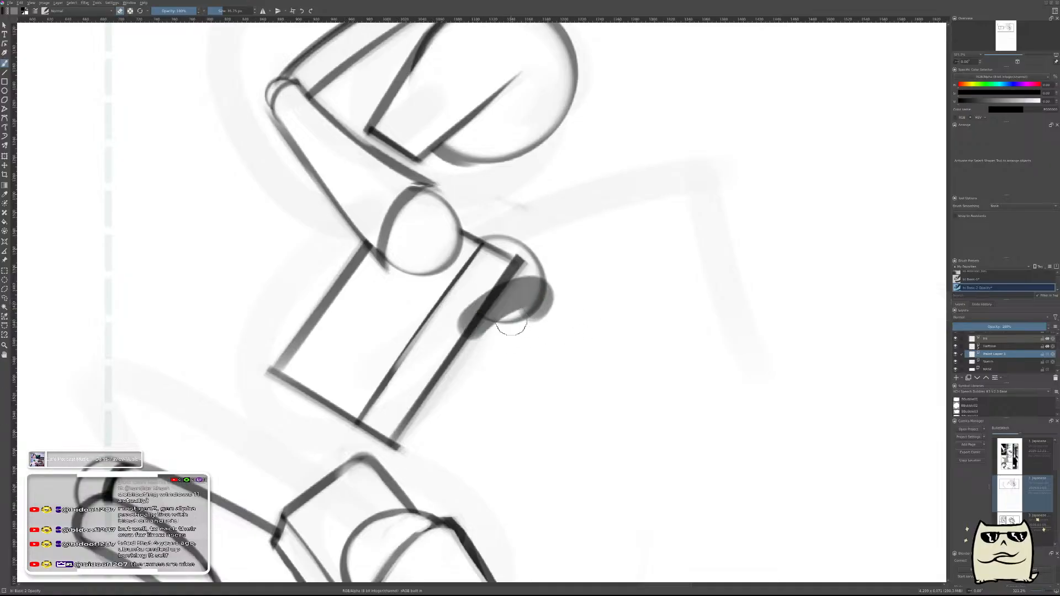
pyautogui.hotkey('ctrl', 'z')
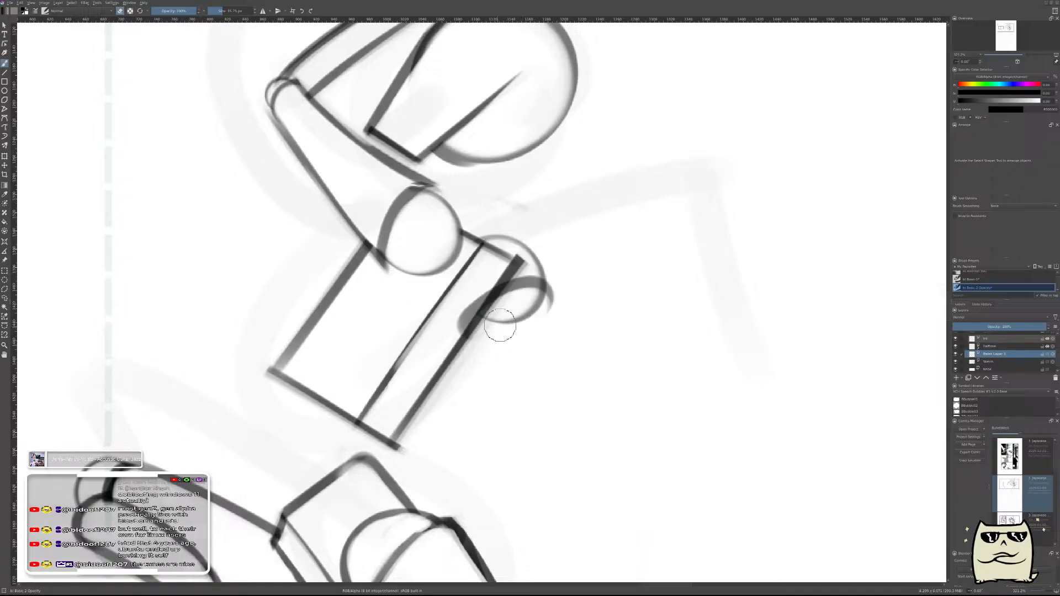
pyautogui.hotkey('ctrl', 'z')
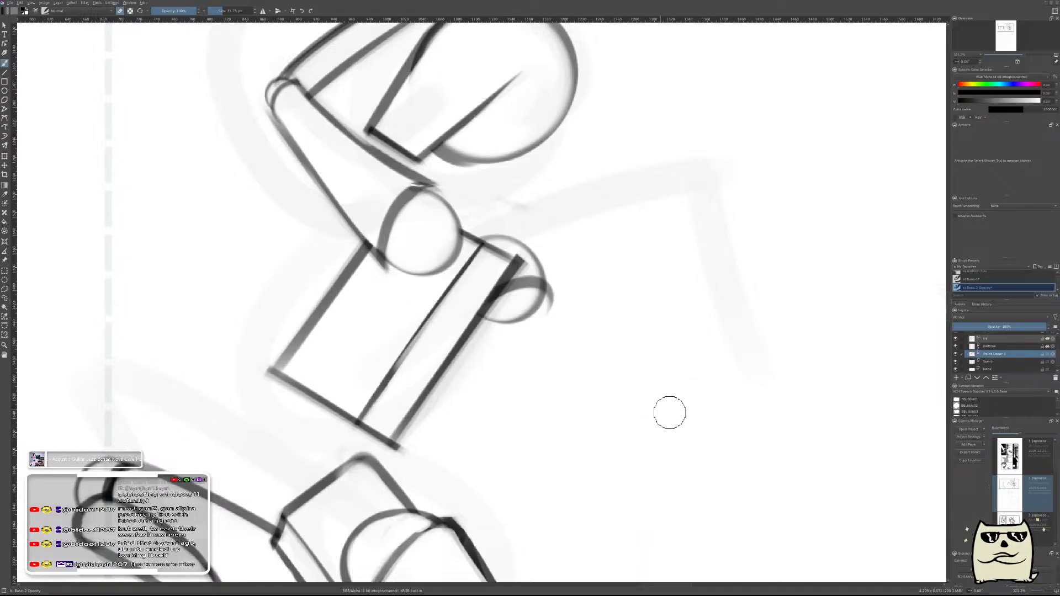
# - Try a nearly vertical outer contour for the second upper arm, descending from the shoulder curve, and thin it with the eraser
pyautogui.moveTo(537, 307); pyautogui.dragTo(561, 411)
pyautogui.hotkey('ctrl', 'z')
pyautogui.moveTo(564, 289)
pyautogui.mouseDown()
pyautogui.moveTo(573, 413)
pyautogui.moveTo(558, 322)
pyautogui.moveTo(555, 428)
pyautogui.mouseUp()
pyautogui.hotkey('ctrl', 'z')
pyautogui.hotkey('ctrl', 'z')
pyautogui.moveTo(561, 292); pyautogui.dragTo(552, 415)
pyautogui.hotkey('ctrl', 'z')
pyautogui.moveTo(562, 293); pyautogui.dragTo(549, 436)
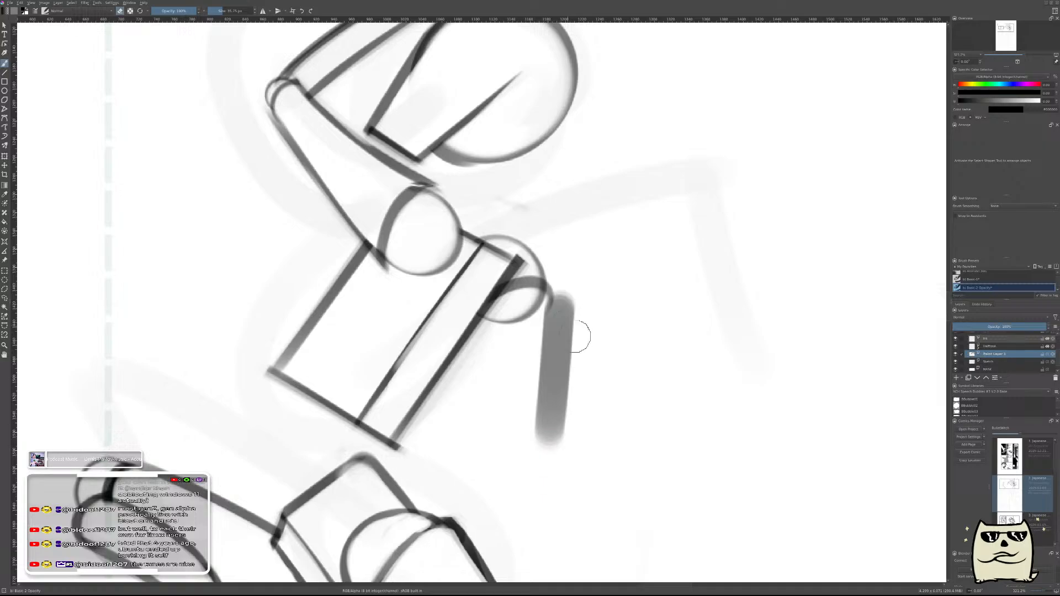
pyautogui.hotkey('ctrl', 'z')
pyautogui.hotkey('ctrl', 'z')
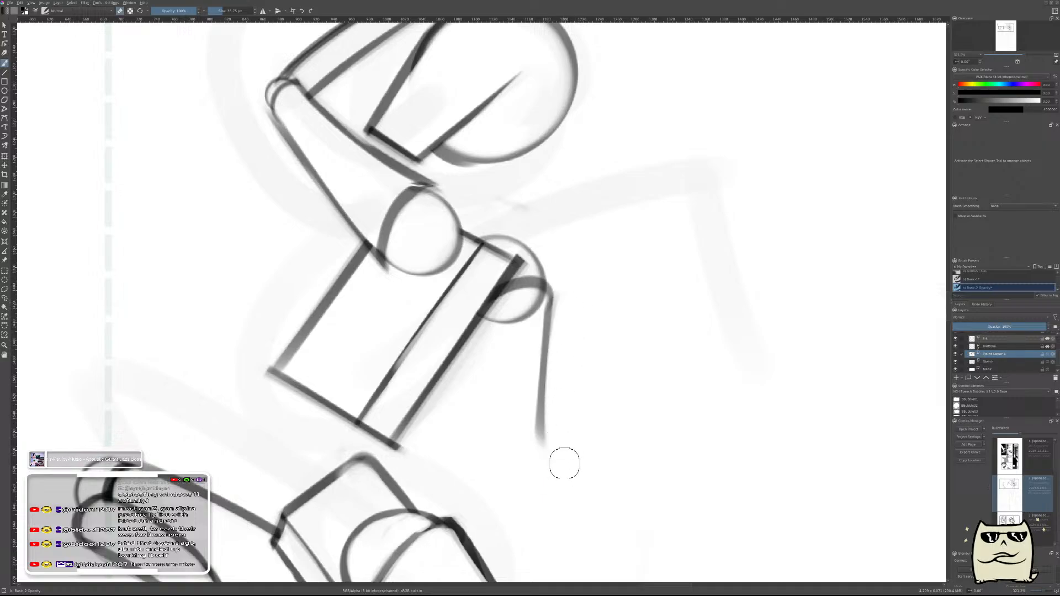
# - Try a vertical inner contour for the second upper arm, starting beneath the shoulder circle, and thin it with the eraser
pyautogui.moveTo(471, 300); pyautogui.dragTo(473, 425)
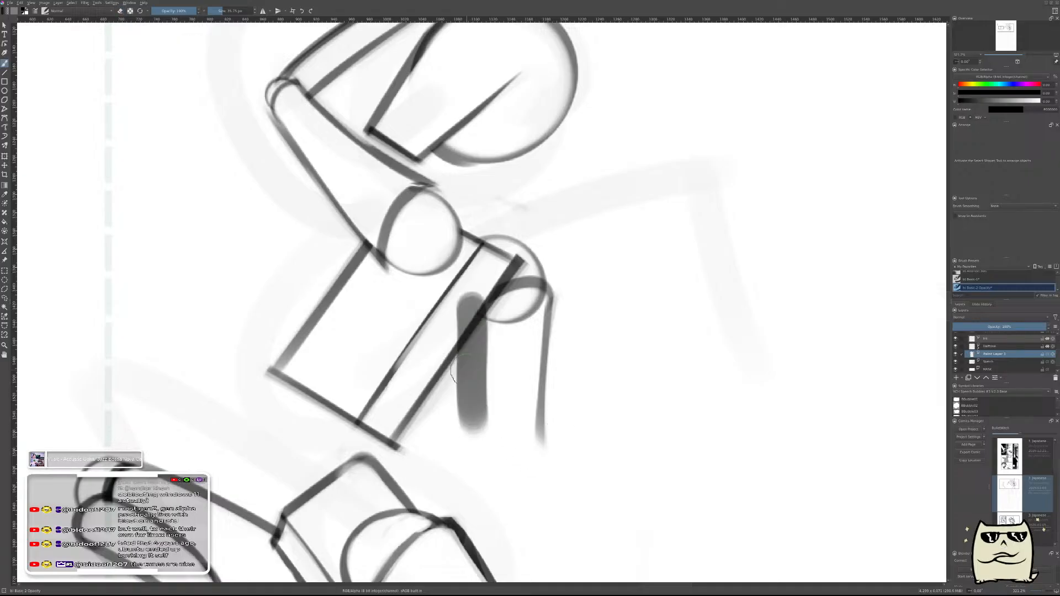
pyautogui.hotkey('ctrl', 'z')
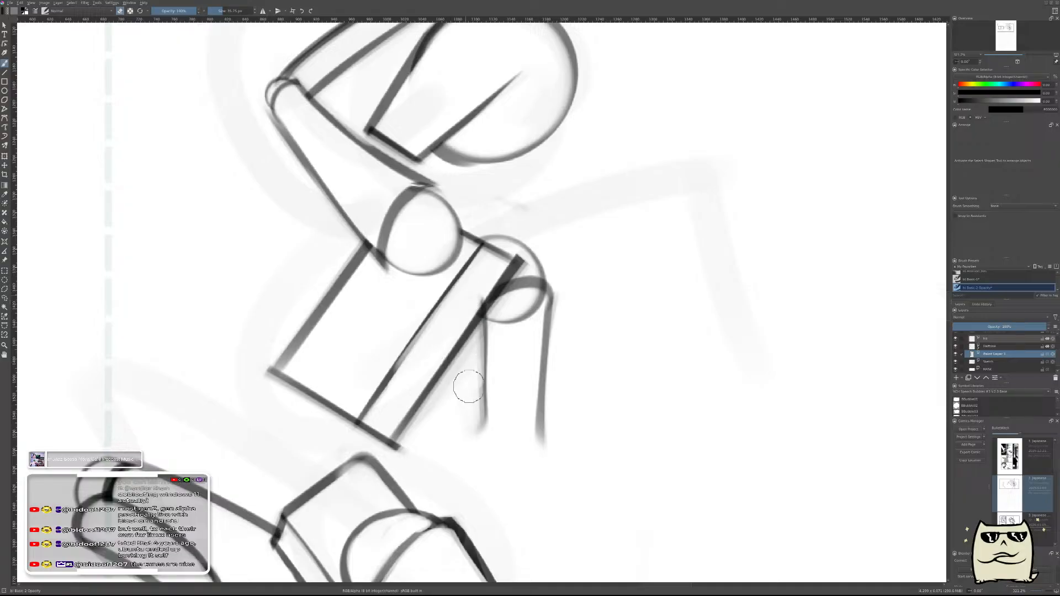
pyautogui.moveTo(624, 369)
pyautogui.mouseDown()
pyautogui.moveTo(646, 414)
pyautogui.moveTo(628, 396)
pyautogui.moveTo(653, 380)
pyautogui.moveTo(630, 396)
pyautogui.mouseUp()
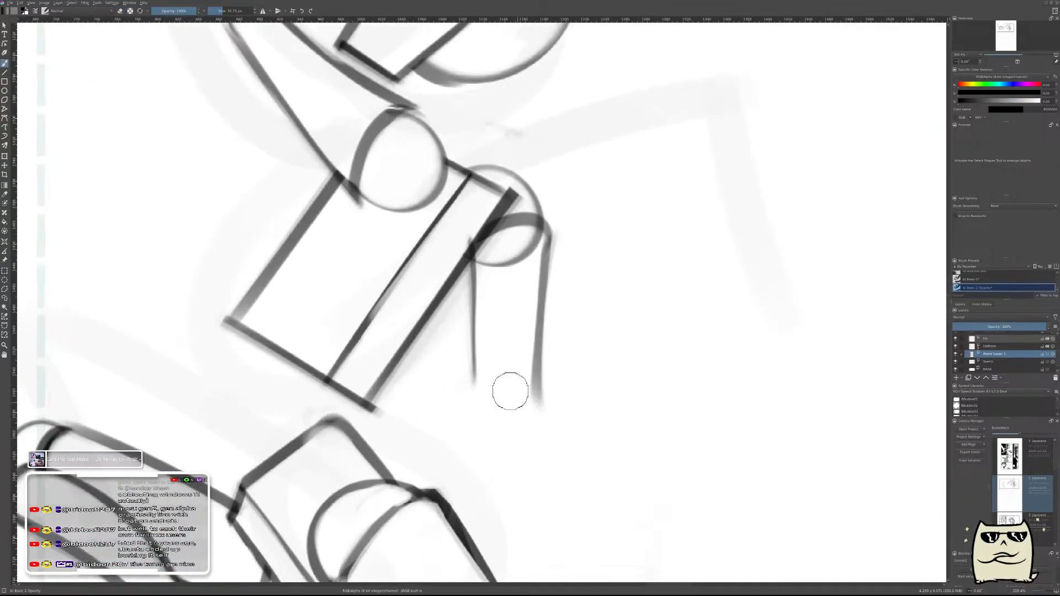
# - Try closing the lower end of the vertical upper arm with a rounded elbow, and undo the rounded end
pyautogui.moveTo(489, 372)
pyautogui.mouseDown()
pyautogui.moveTo(522, 373)
pyautogui.moveTo(504, 351)
pyautogui.moveTo(502, 376)
pyautogui.mouseUp()
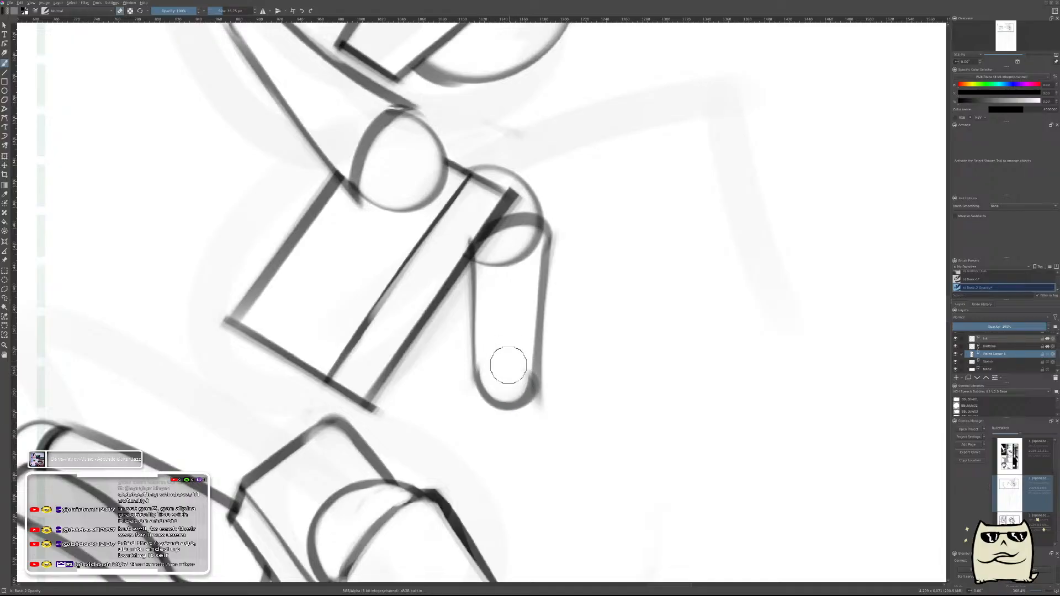
pyautogui.moveTo(585, 321); pyautogui.dragTo(588, 348)
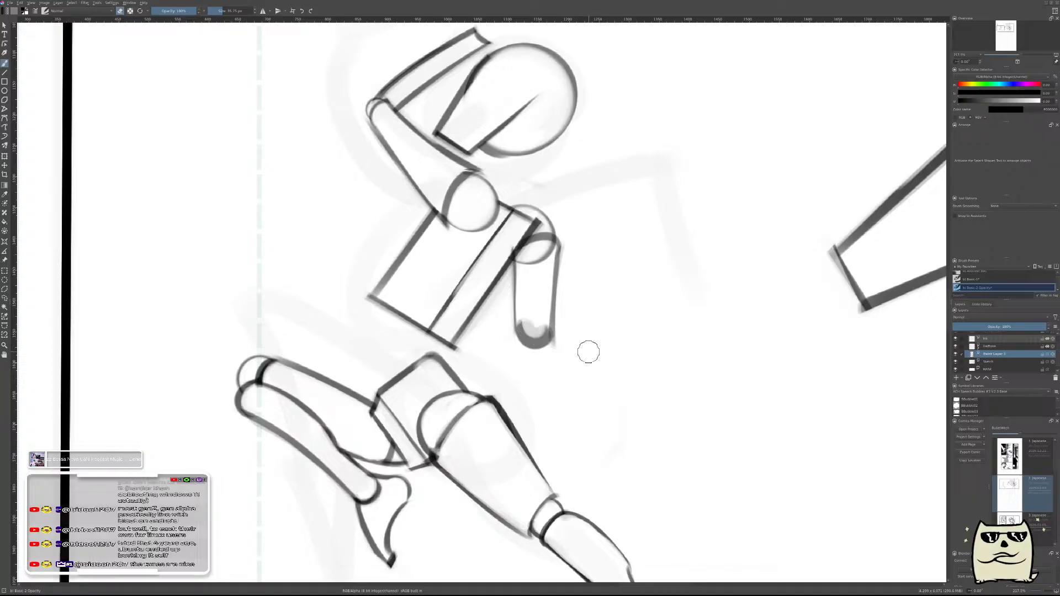
pyautogui.hotkey('ctrl', 'z')
pyautogui.scroll(4, 580, 350)
pyautogui.moveTo(473, 326)
pyautogui.mouseDown()
pyautogui.moveTo(517, 323)
pyautogui.moveTo(473, 307)
pyautogui.moveTo(504, 312)
pyautogui.moveTo(492, 317)
pyautogui.moveTo(497, 308)
pyautogui.mouseUp()
pyautogui.scroll(-6, 630, 313)
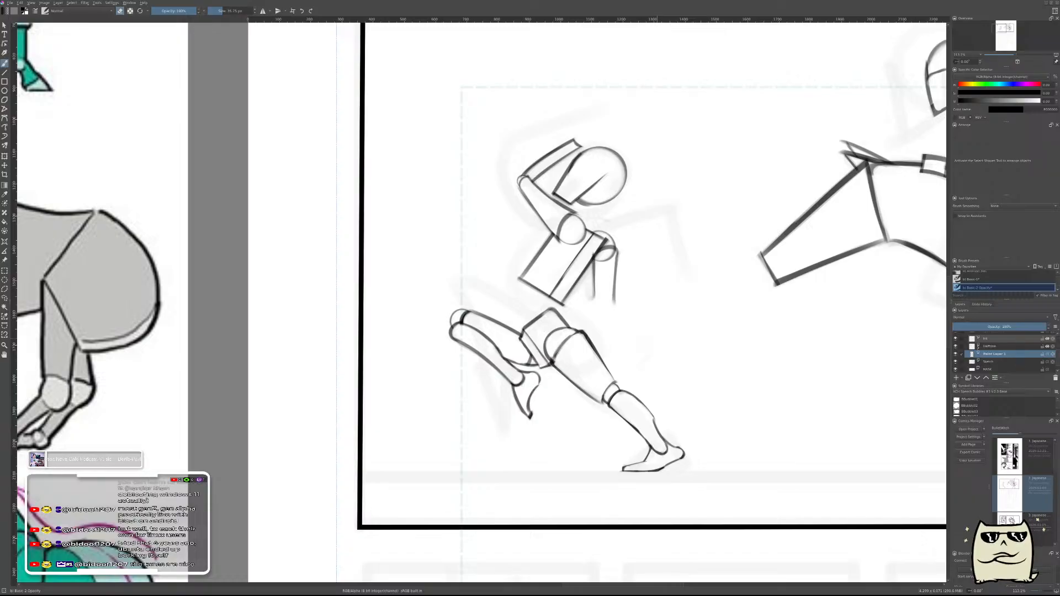
# - Compare the figure with the second arm's layer hidden and shown, and clear the vertical upper arm from that layer
pyautogui.click(957, 355)
pyautogui.click(957, 355)
pyautogui.press('Delete')
# - Redraw the curved top of the second upper arm across the shoulder circle, extending slightly beyond it, and thin it with the eraser
pyautogui.moveTo(617, 262)
pyautogui.mouseDown()
pyautogui.moveTo(648, 225)
pyautogui.moveTo(602, 325)
pyautogui.mouseUp()
pyautogui.press('e')
pyautogui.moveTo(538, 330); pyautogui.dragTo(563, 335)
pyautogui.hotkey('ctrl', 'z')
pyautogui.hotkey('ctrl', 'z')
pyautogui.hotkey('ctrl', 'z')
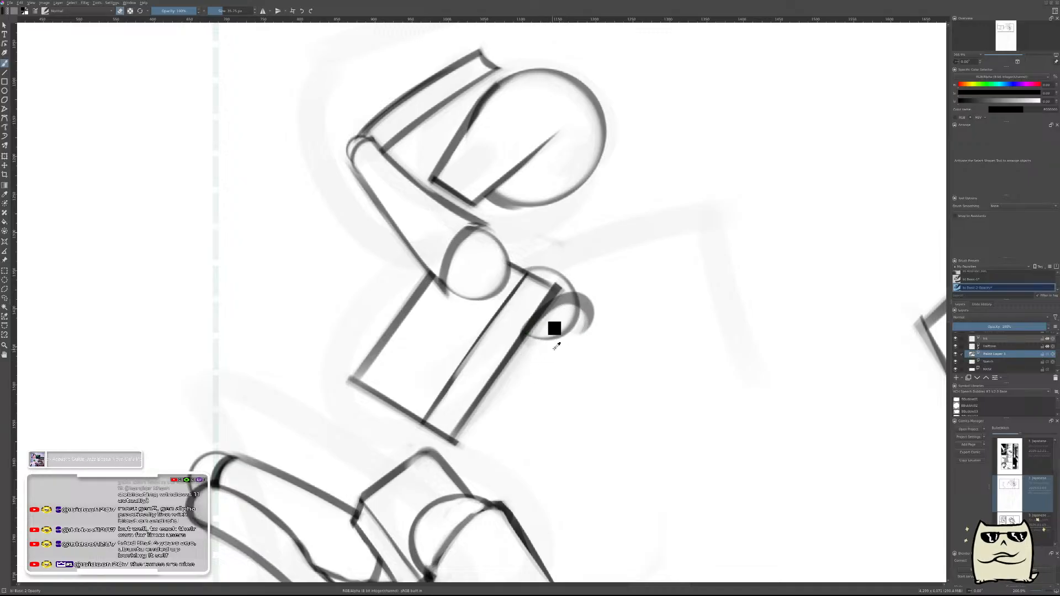
pyautogui.hotkey('ctrl', 'shift', 'z')
pyautogui.hotkey('ctrl', 'shift', 'z')
pyautogui.hotkey('ctrl', 'shift', 'z')
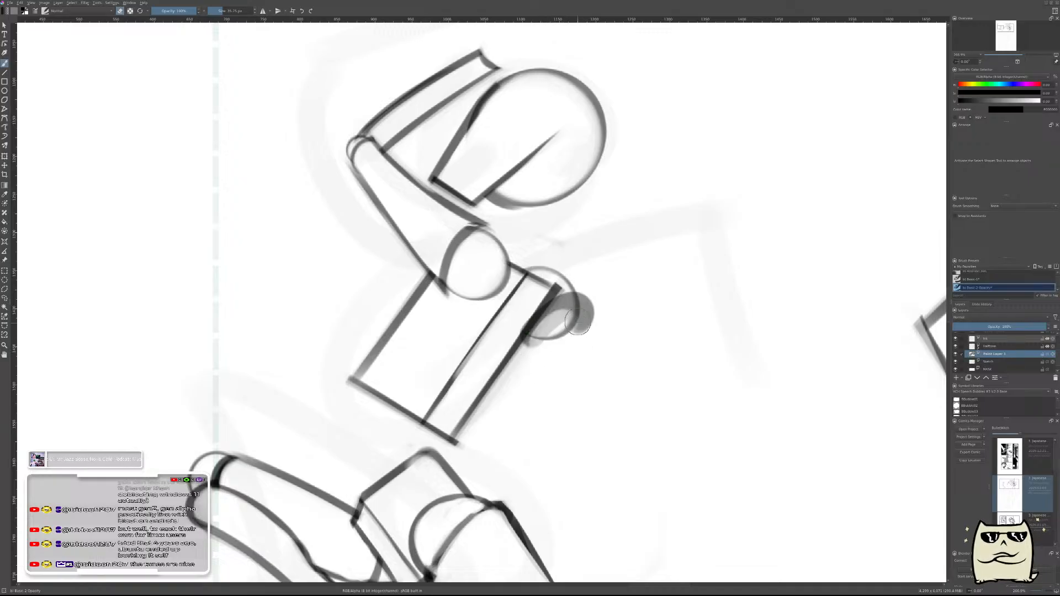
pyautogui.hotkey('ctrl', 'z')
pyautogui.hotkey('ctrl', 'z')
pyautogui.hotkey('ctrl', 'z')
pyautogui.hotkey('ctrl', 'z')
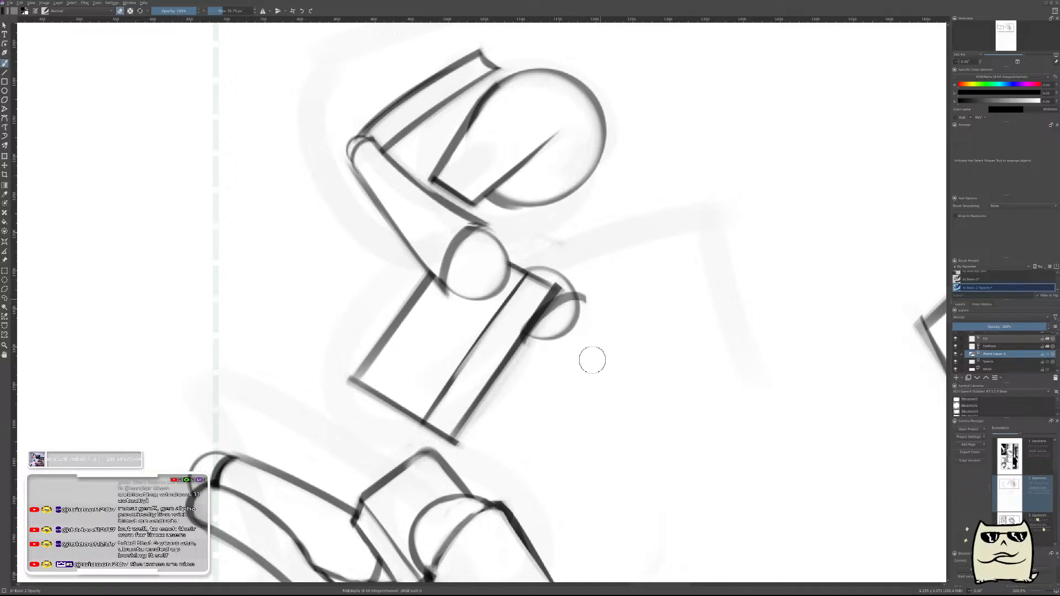
# - Draw the second upper arm's outer contour slanting down and away from the torso, and erase it to a thin line
pyautogui.press('e')
pyautogui.moveTo(591, 290); pyautogui.dragTo(651, 417)
pyautogui.hotkey('ctrl', 'z')
pyautogui.moveTo(585, 279); pyautogui.dragTo(656, 436)
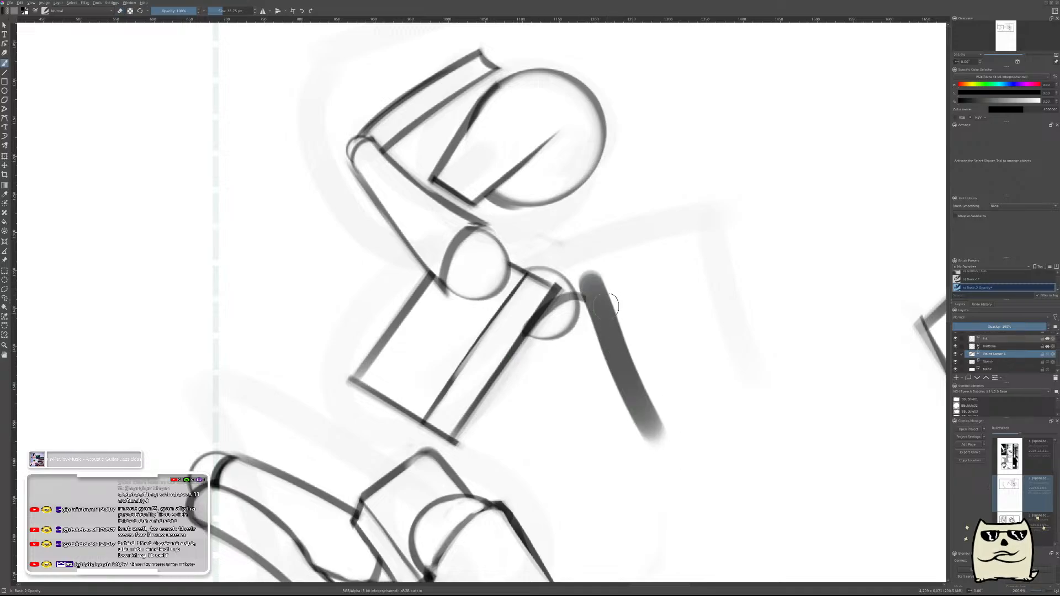
pyautogui.moveTo(596, 268); pyautogui.dragTo(652, 414)
pyautogui.moveTo(601, 295); pyautogui.dragTo(661, 436)
pyautogui.moveTo(615, 325); pyautogui.dragTo(670, 462)
pyautogui.moveTo(615, 341); pyautogui.dragTo(658, 409)
pyautogui.hotkey('ctrl', 'z')
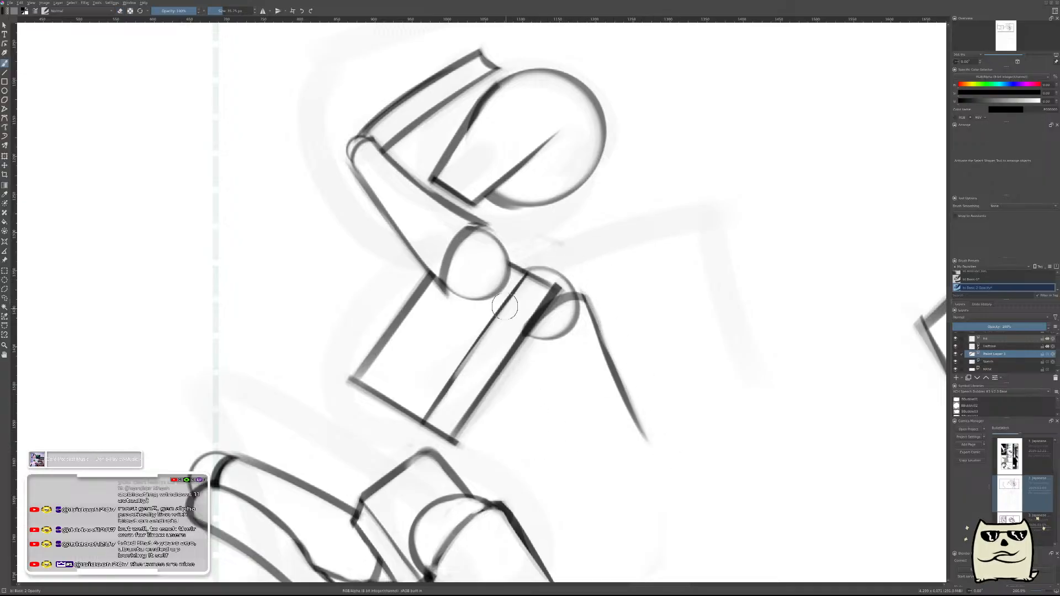
# - Draw the second upper arm's inner contour diagonally from the armpit away from the torso, and erase it to a thin line
pyautogui.moveTo(507, 313); pyautogui.dragTo(561, 441)
pyautogui.hotkey('ctrl', 'z')
pyautogui.moveTo(509, 331); pyautogui.dragTo(604, 485)
pyautogui.hotkey('ctrl', 'z')
pyautogui.moveTo(509, 331); pyautogui.dragTo(622, 500)
pyautogui.press('e')
pyautogui.moveTo(505, 334); pyautogui.dragTo(558, 420)
pyautogui.moveTo(509, 323); pyautogui.dragTo(517, 339)
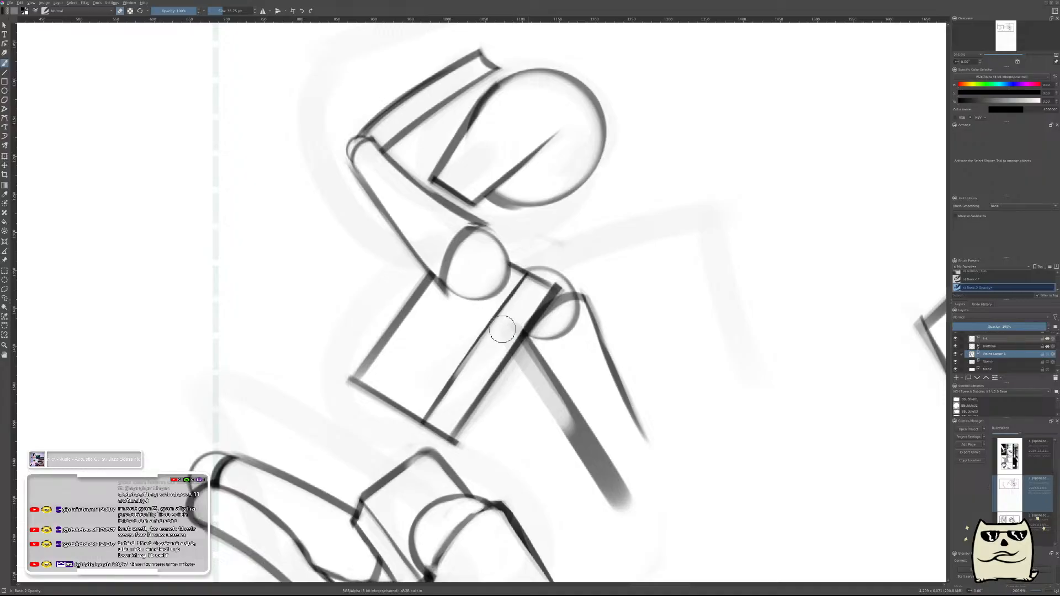
pyautogui.moveTo(539, 403)
pyautogui.mouseDown()
pyautogui.moveTo(490, 331)
pyautogui.moveTo(558, 423)
pyautogui.moveTo(535, 379)
pyautogui.moveTo(576, 459)
pyautogui.moveTo(618, 509)
pyautogui.mouseUp()
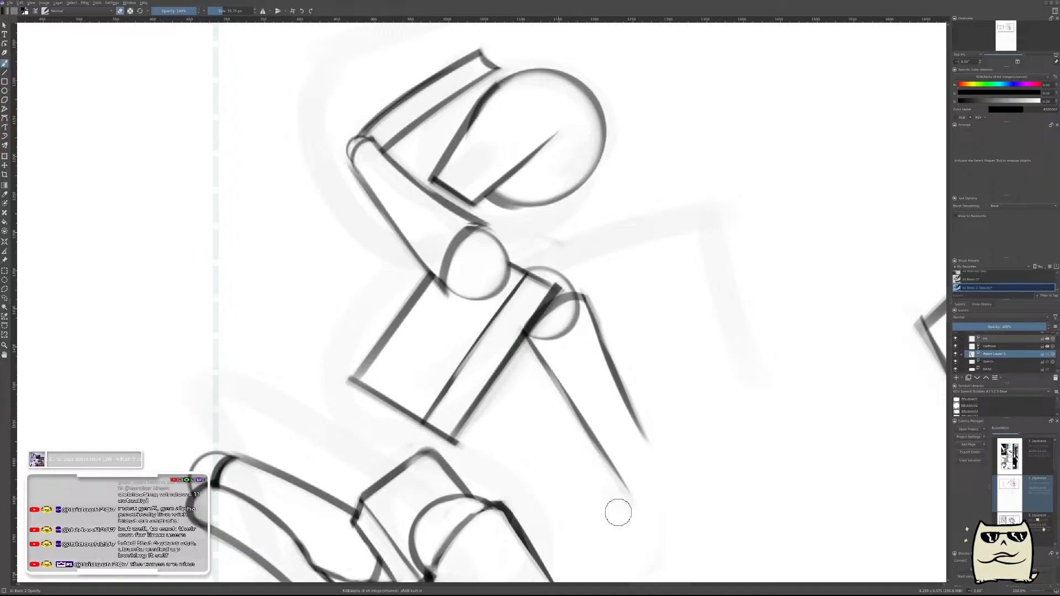
# - Mirror the canvas view back, close the second upper arm with a short elbow line, and erase the contour ends beyond it
pyautogui.scroll(-4, 739, 351)
pyautogui.press('m')
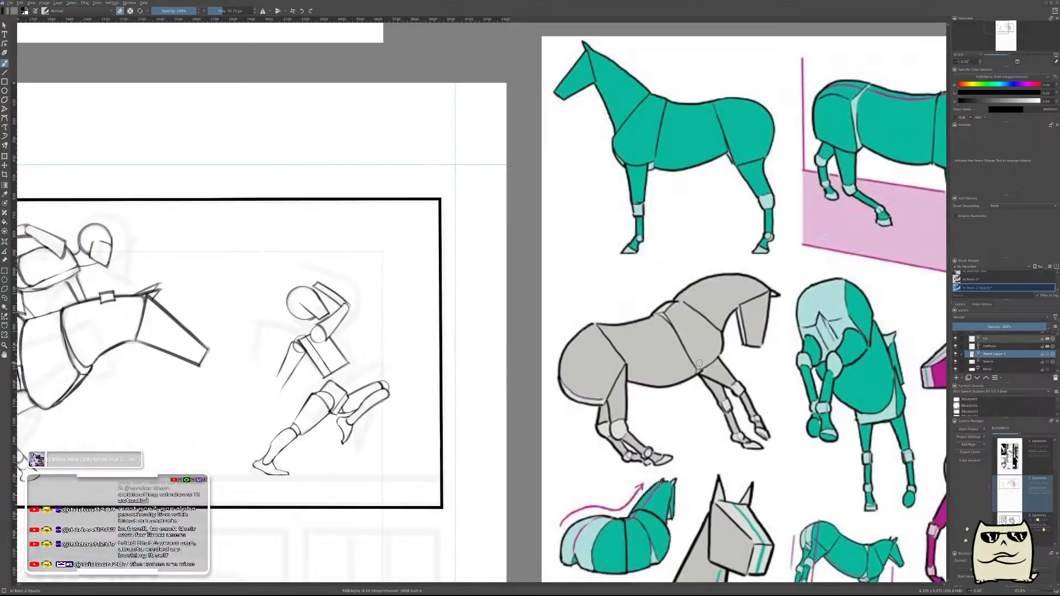
pyautogui.scroll(5, 622, 408)
pyautogui.scroll(5, 621, 408)
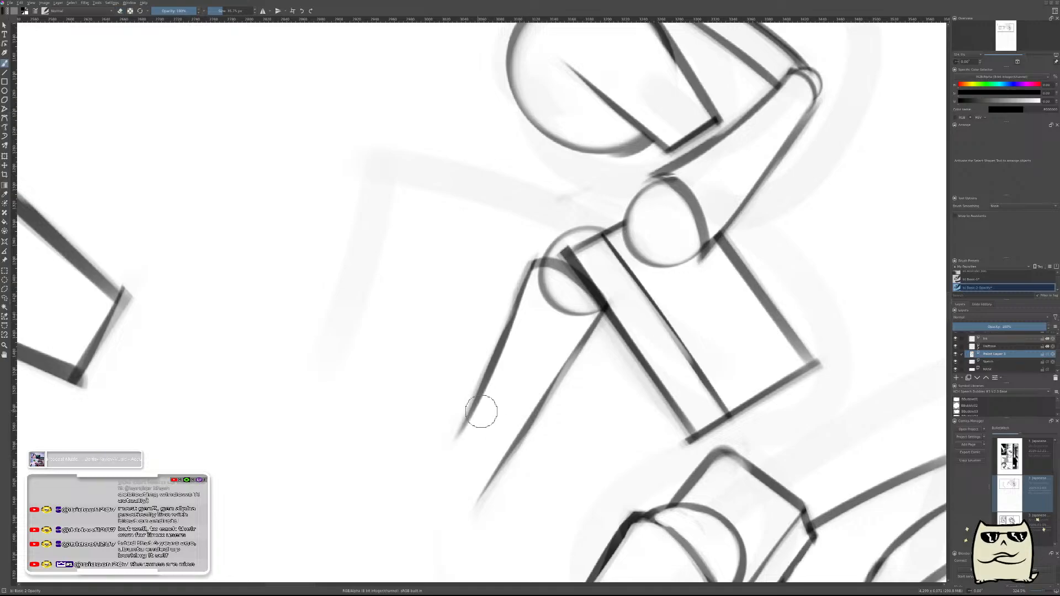
pyautogui.moveTo(472, 399); pyautogui.dragTo(522, 441)
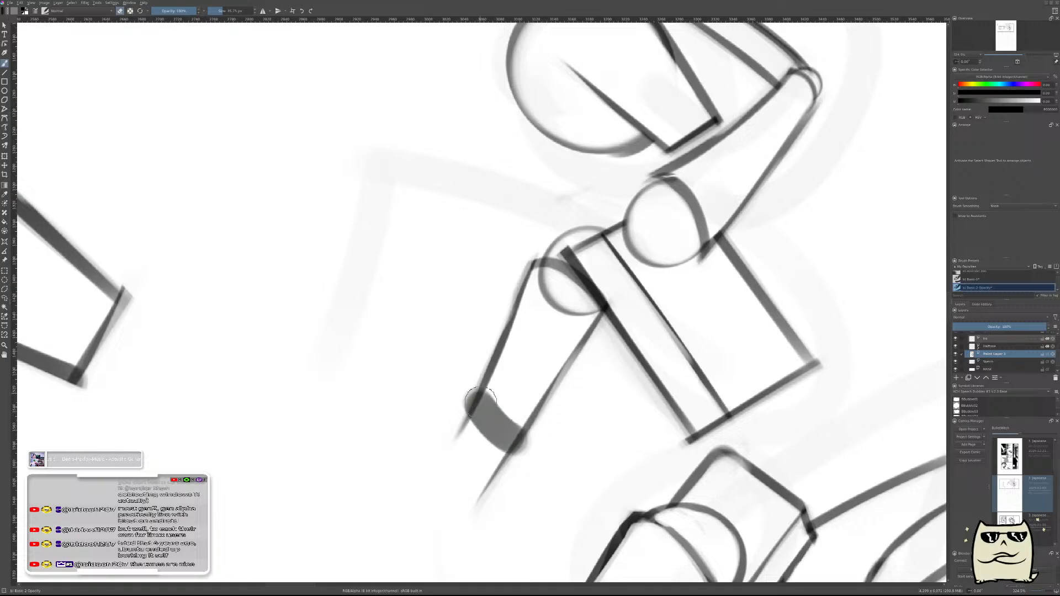
pyautogui.moveTo(457, 391)
pyautogui.mouseDown()
pyautogui.moveTo(504, 461)
pyautogui.moveTo(529, 467)
pyautogui.mouseUp()
pyautogui.hotkey('ctrl', 'z')
pyautogui.moveTo(456, 396); pyautogui.dragTo(527, 458)
pyautogui.moveTo(473, 419)
pyautogui.mouseDown()
pyautogui.moveTo(537, 464)
pyautogui.moveTo(447, 401)
pyautogui.moveTo(494, 462)
pyautogui.moveTo(460, 499)
pyautogui.mouseUp()
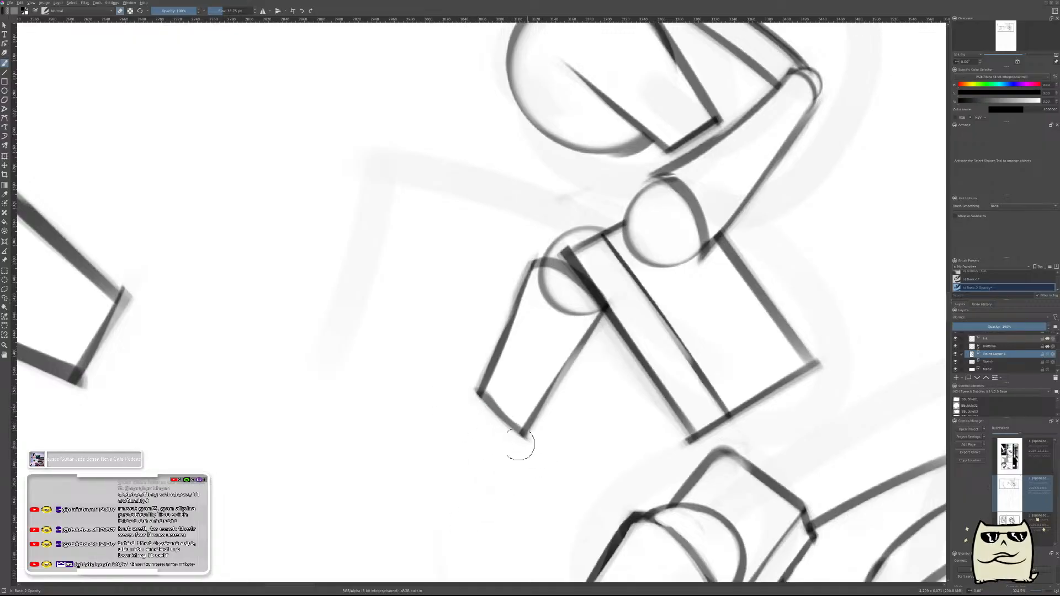
# - Merge the second arm's layer down and try a round elbow with an enlarged brush at the upper arm's end
pyautogui.scroll(-4, 577, 393)
pyautogui.scroll(3, 588, 387)
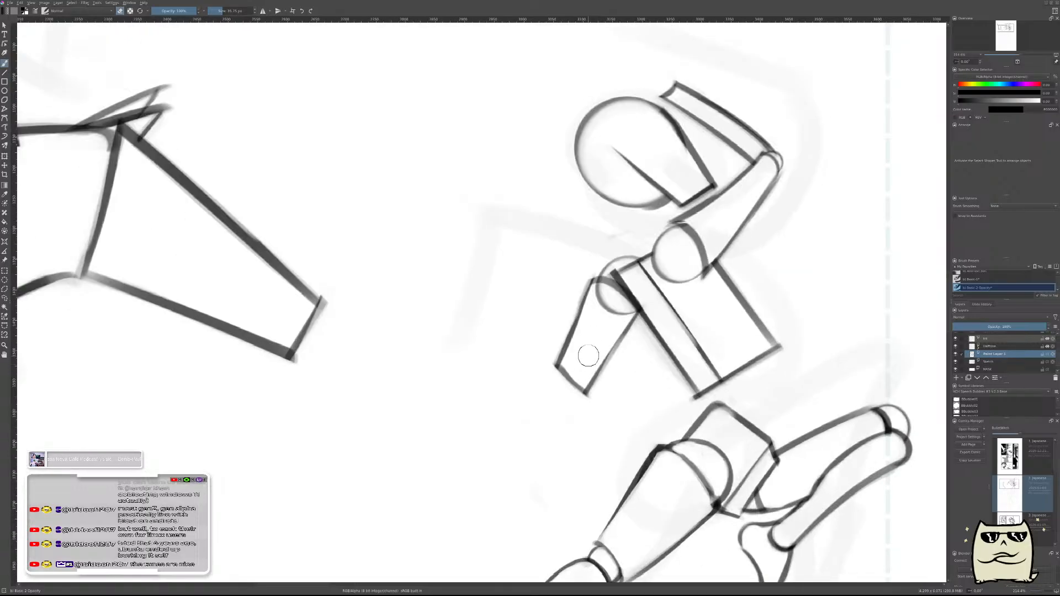
pyautogui.hotkey('ctrl', 'z')
pyautogui.hotkey('ctrl', 'z')
pyautogui.hotkey('ctrl', 'z')
pyautogui.press(']')
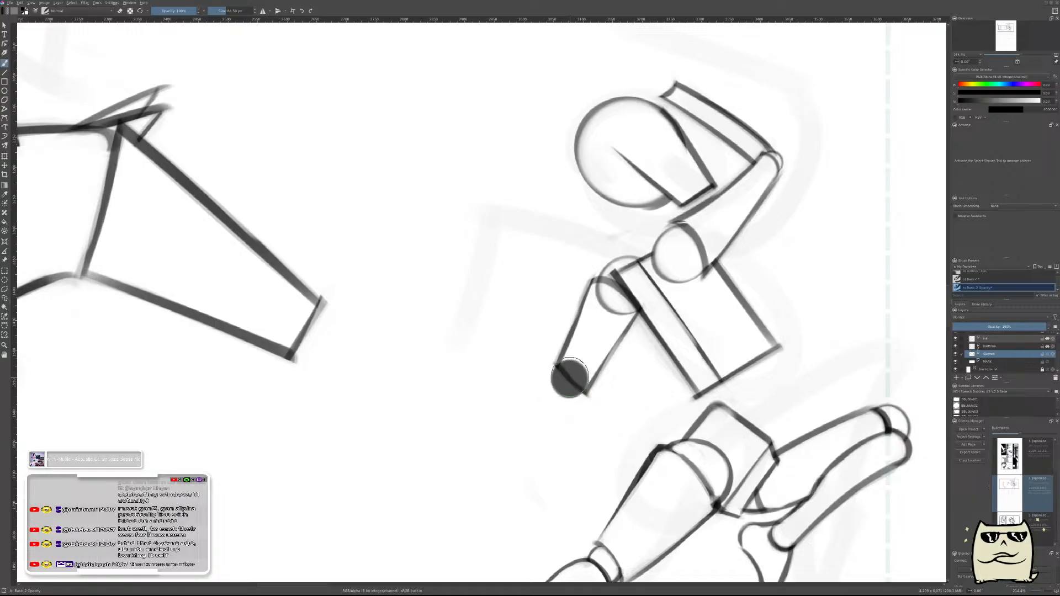
pyautogui.keyDown('shift'); pyautogui.moveTo(567, 379); pyautogui.dragTo(567, 380); pyautogui.keyUp('shift')
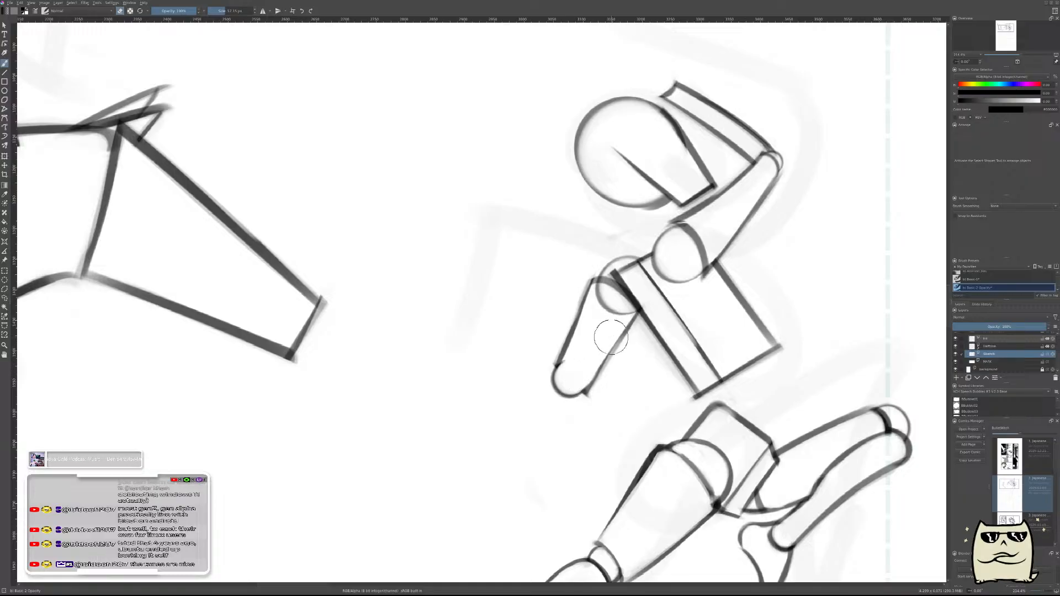
# - On a new layer, paint a round elbow over the upper arm's lower end and erase its inside to leave a thin outline
pyautogui.press('Insert')
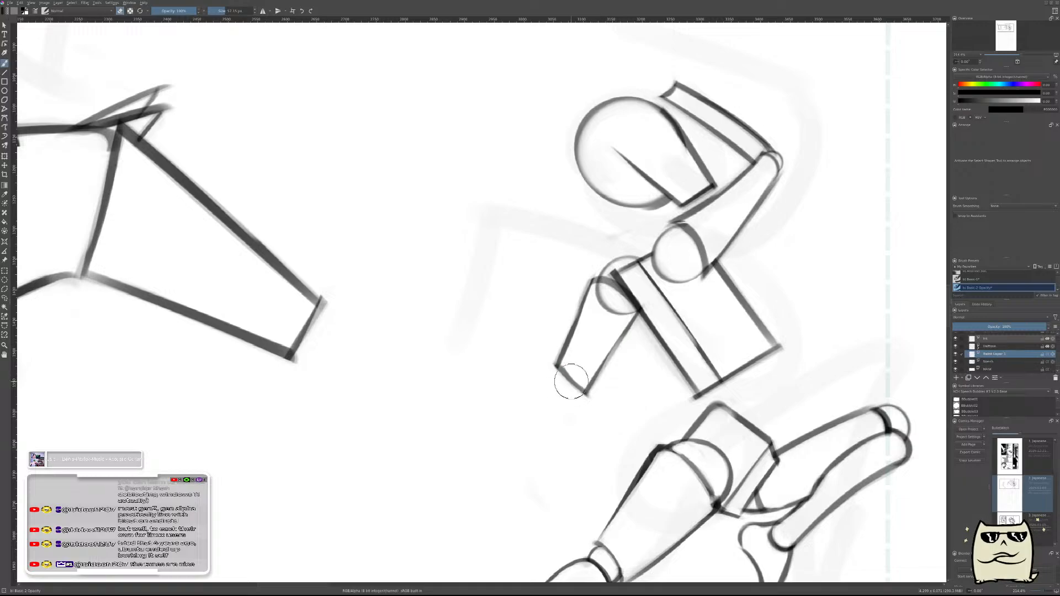
pyautogui.press(']')
pyautogui.press('[')
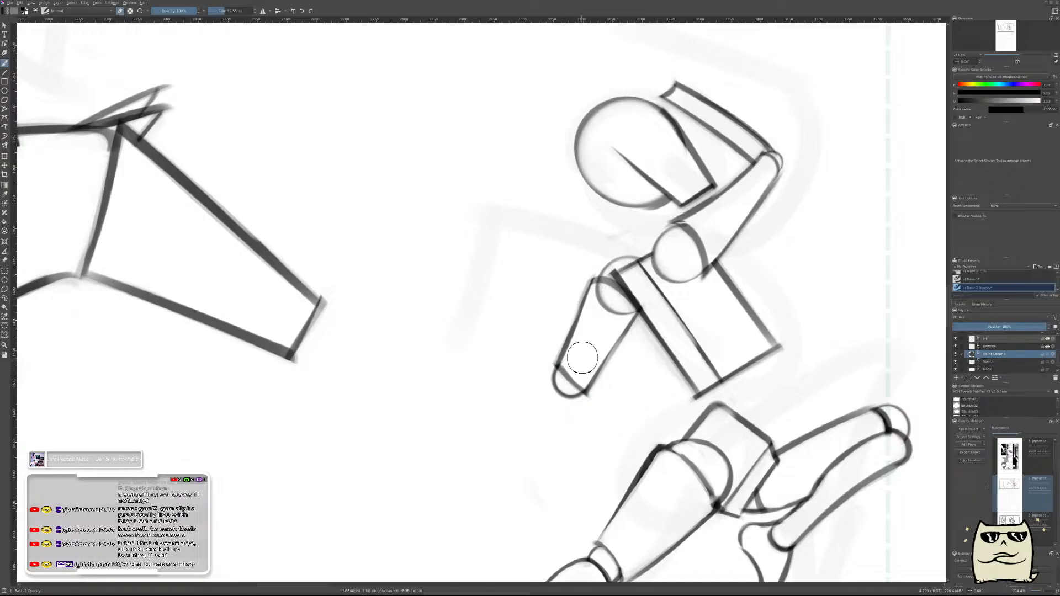
pyautogui.scroll(-4, 780, 323)
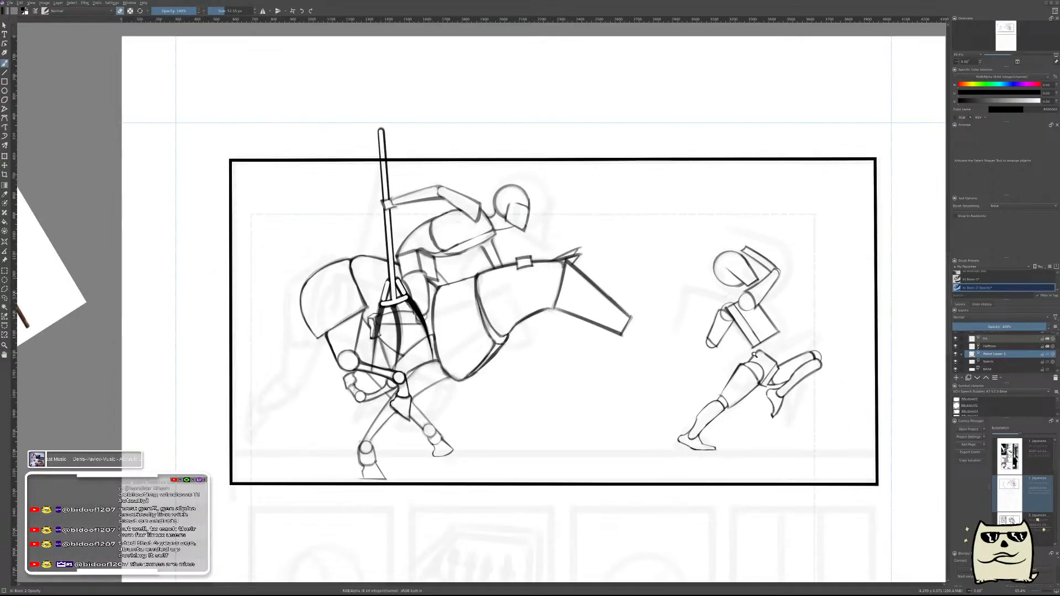
# - On the layer holding the figure, erase the part of the shoulder circle that overlaps the second upper arm
pyautogui.scroll(3, 760, 327)
pyautogui.click(988, 362)
pyautogui.scroll(2, 685, 310)
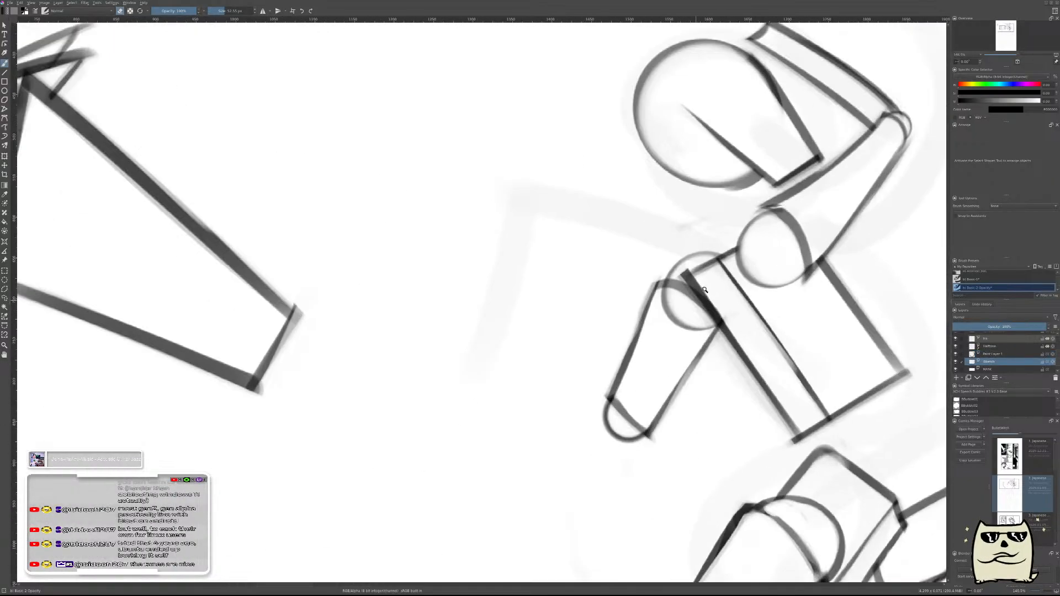
pyautogui.press('[')
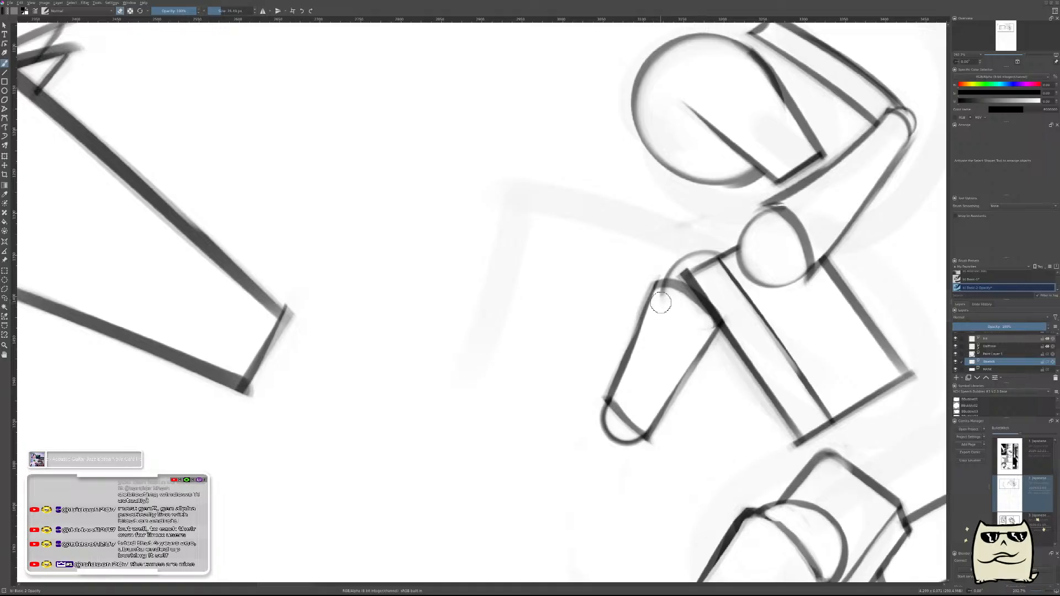
pyautogui.scroll(-6, 695, 331)
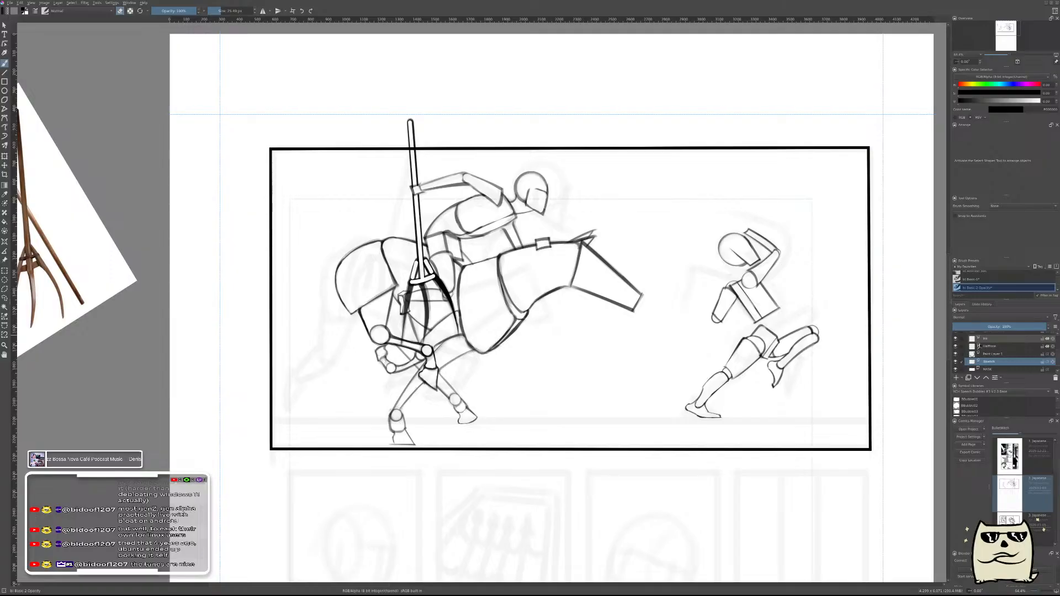
# - Merge the elbow layer down, mirror the canvas view, and add a new layer for the second forearm
pyautogui.click(1005, 354)
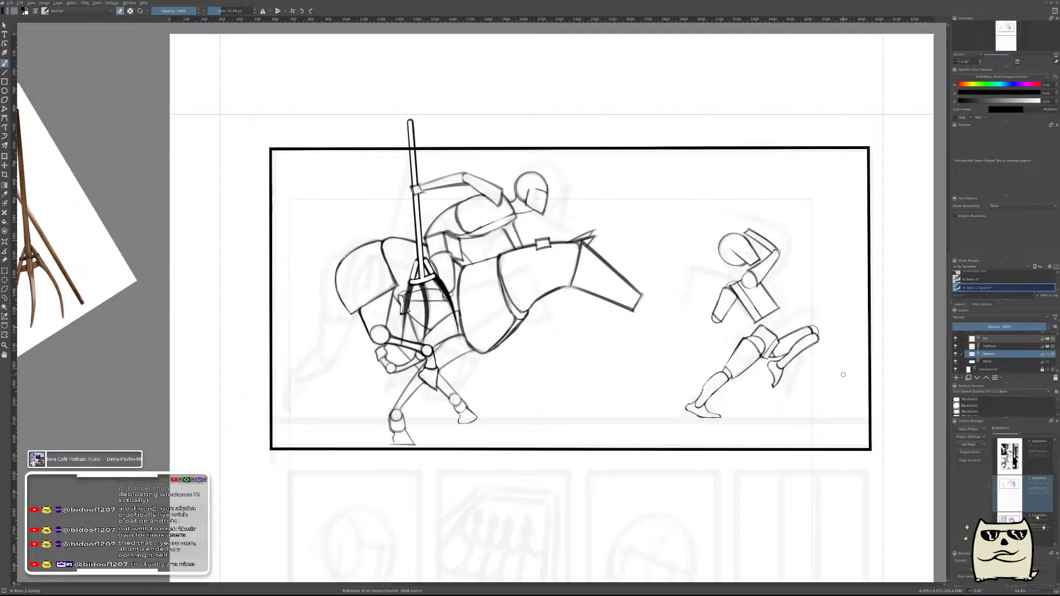
pyautogui.press('m')
pyautogui.scroll(7, 597, 332)
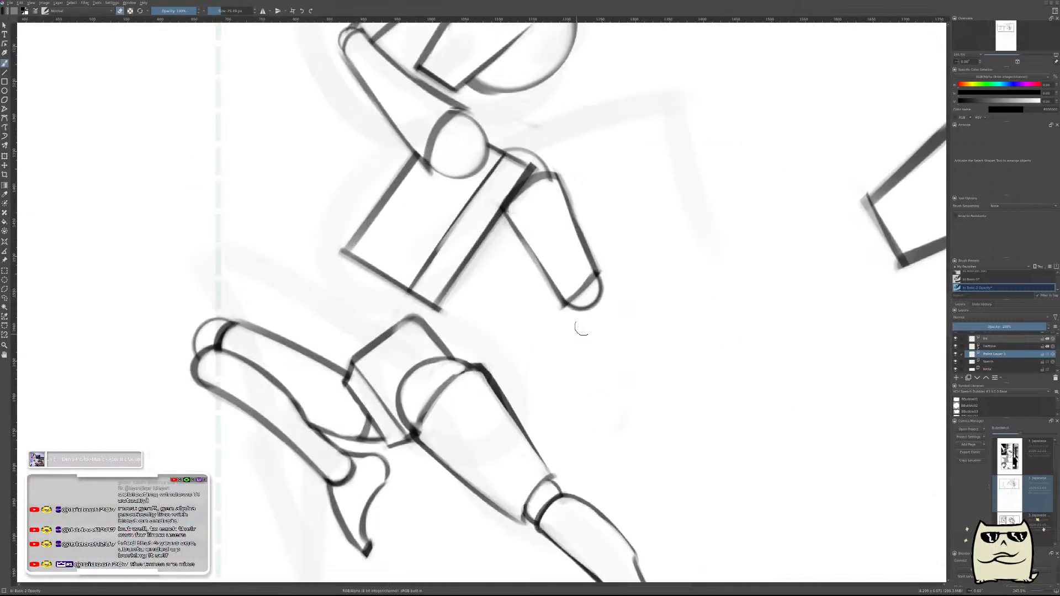
# - Paint the second forearm's curved upper end across the elbow and erase its lower side to leave a thin arc
pyautogui.moveTo(595, 305)
pyautogui.mouseDown()
pyautogui.moveTo(587, 326)
pyautogui.moveTo(599, 300)
pyautogui.moveTo(605, 307)
pyautogui.mouseUp()
pyautogui.hotkey('ctrl', 'z')
pyautogui.hotkey('ctrl', 'z')
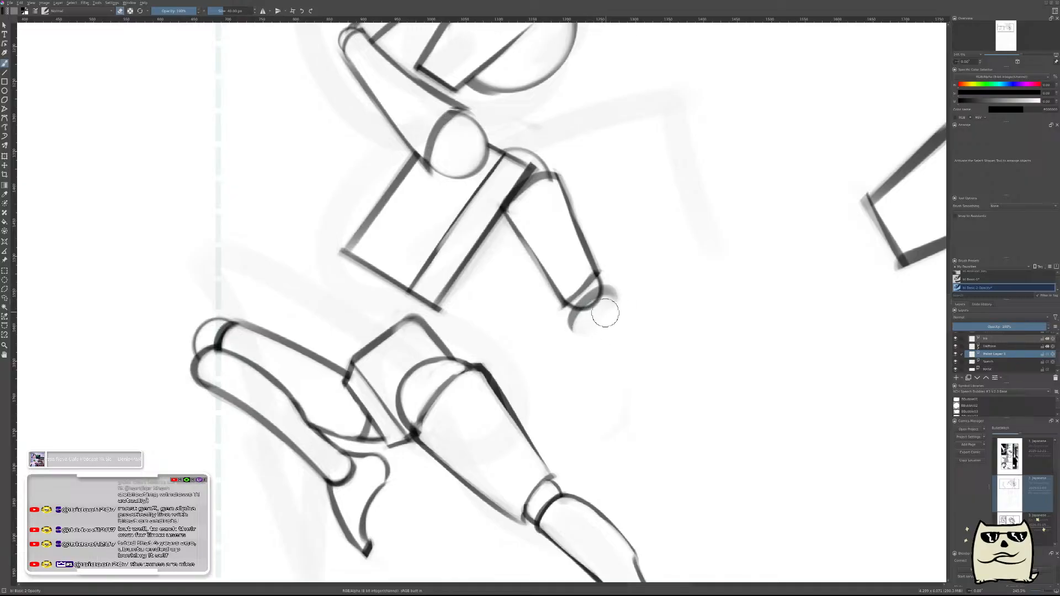
pyautogui.hotkey('ctrl', 'z')
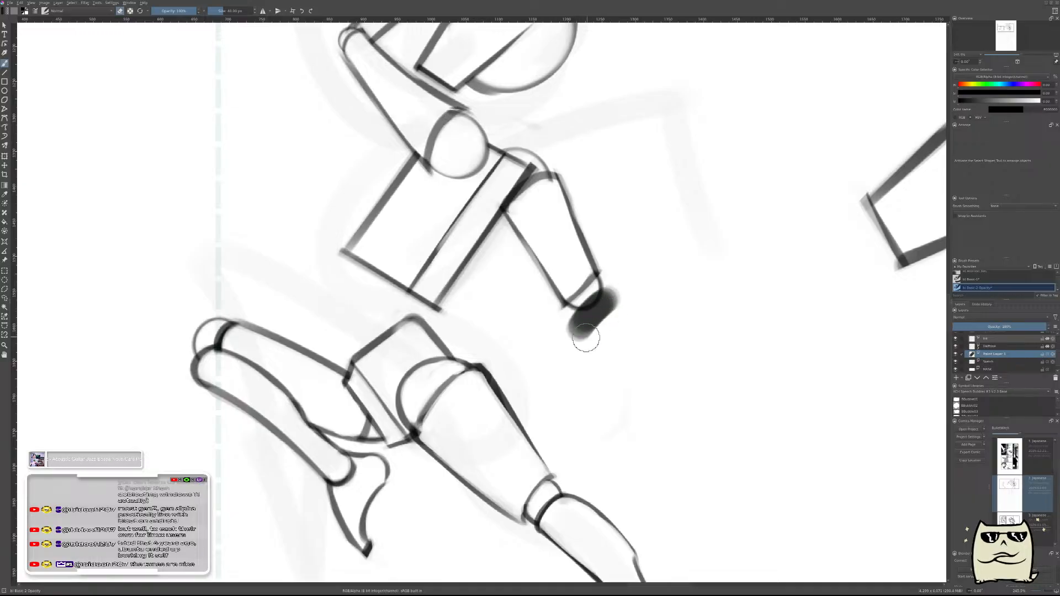
pyautogui.moveTo(611, 289); pyautogui.dragTo(577, 308)
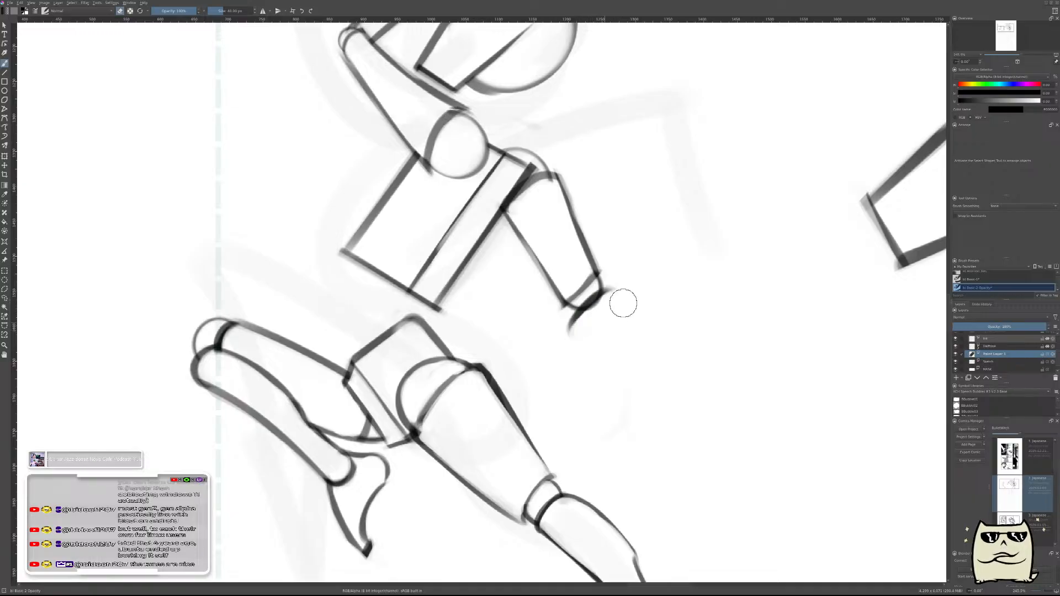
pyautogui.press('t')
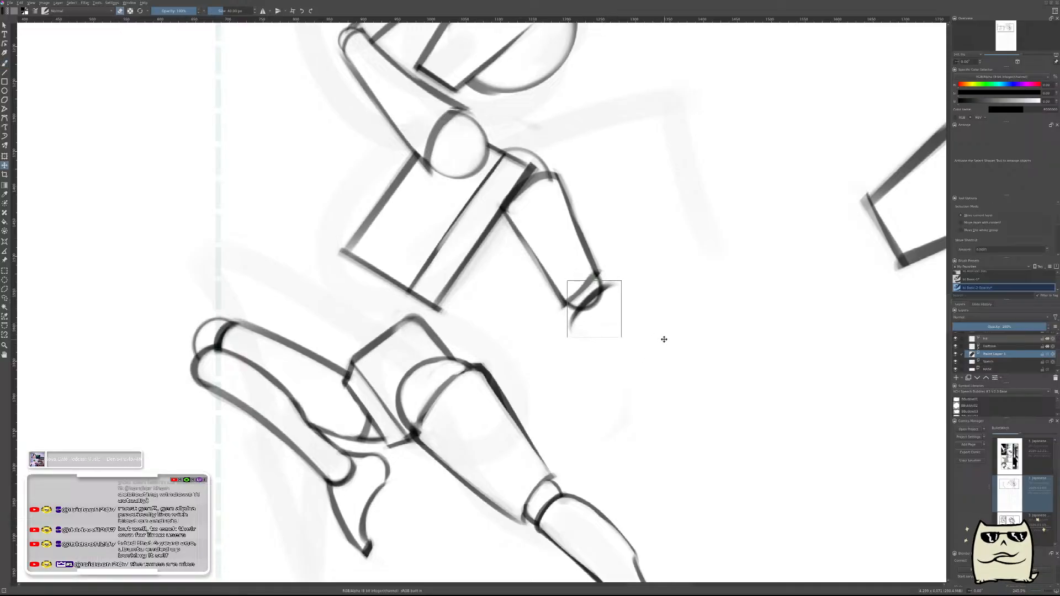
pyautogui.press('b')
# - Mirror the canvas view and try a thick stroke for the outer side of the second forearm
pyautogui.scroll(-5, 694, 332)
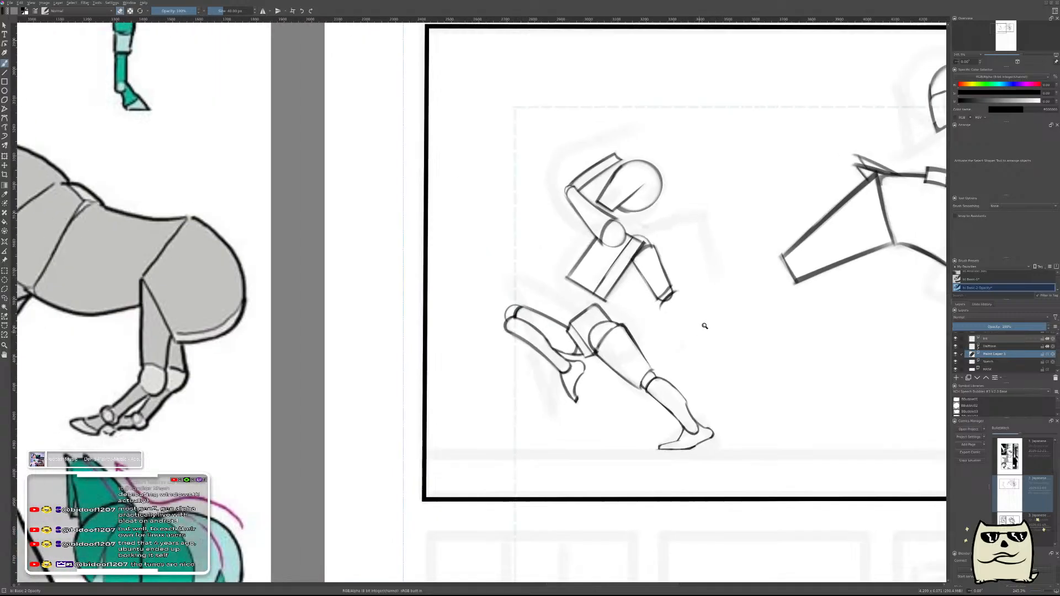
pyautogui.press('m')
pyautogui.moveTo(583, 363); pyautogui.dragTo(743, 395)
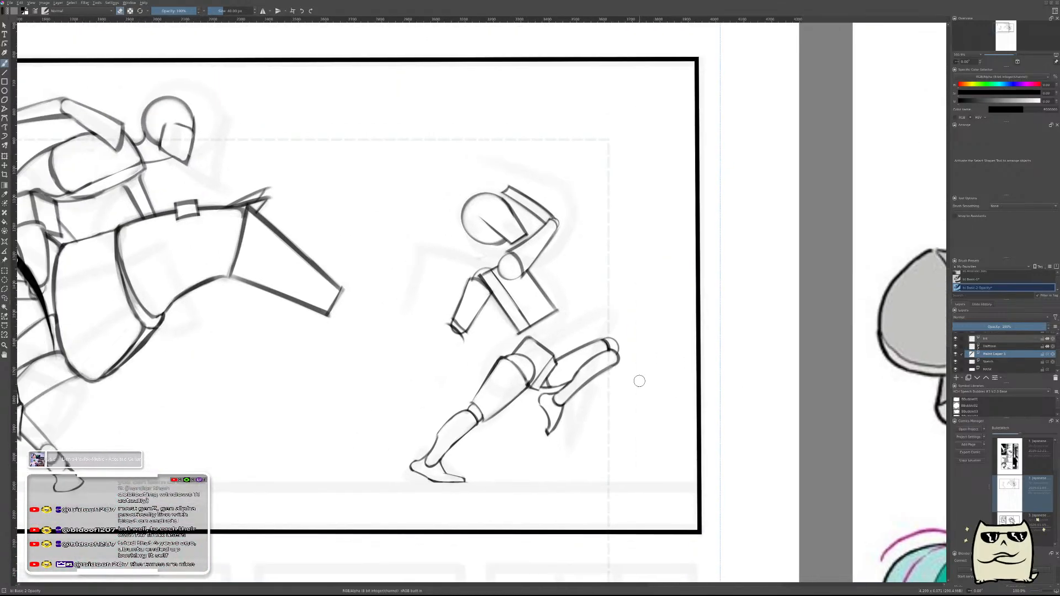
pyautogui.scroll(5, 469, 367)
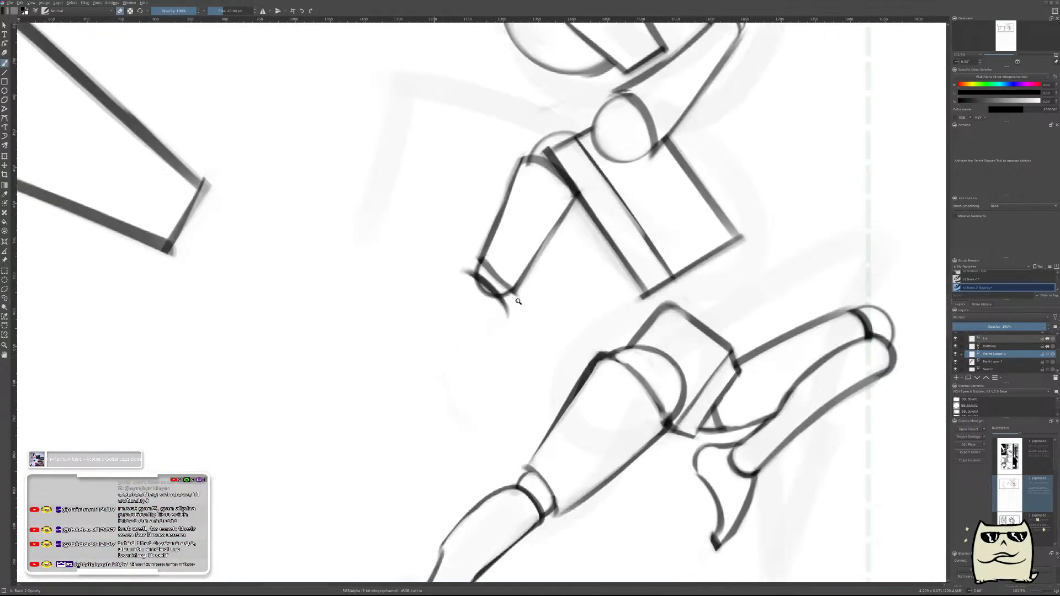
pyautogui.moveTo(486, 323)
pyautogui.mouseDown()
pyautogui.moveTo(478, 374)
pyautogui.moveTo(414, 480)
pyautogui.mouseUp()
pyautogui.hotkey('ctrl', 'z')
pyautogui.moveTo(506, 308); pyautogui.dragTo(426, 503)
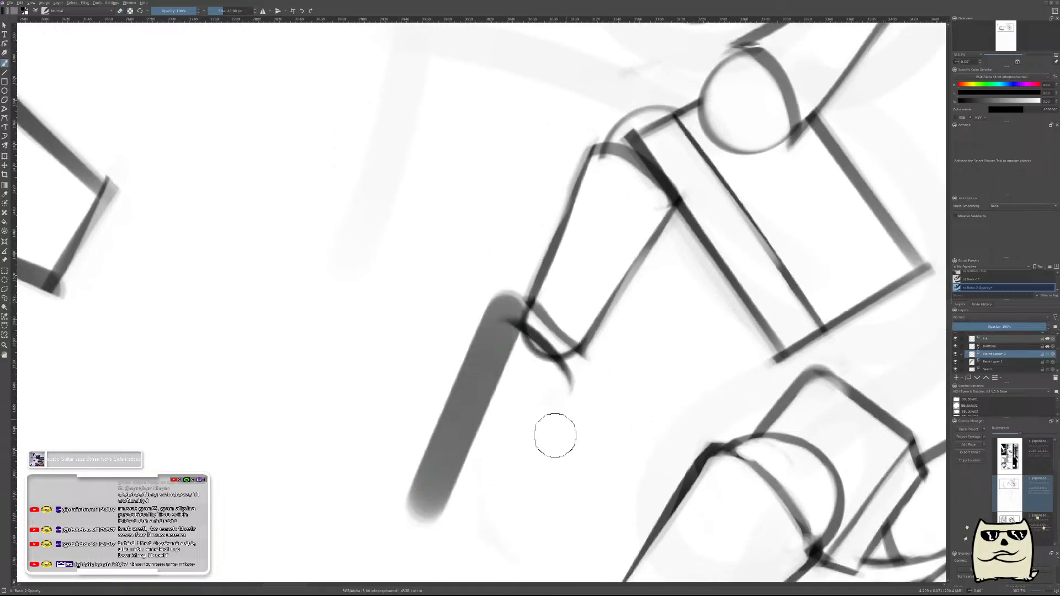
pyautogui.hotkey('ctrl', 'z')
pyautogui.hotkey('ctrl', 'shift', 'z')
pyautogui.hotkey('ctrl', 'z')
# - Merge the layer down and paint the forearm's outer side, erasing it to a thin line that starts at the elbow arc
pyautogui.hotkey('ctrl', 'e')
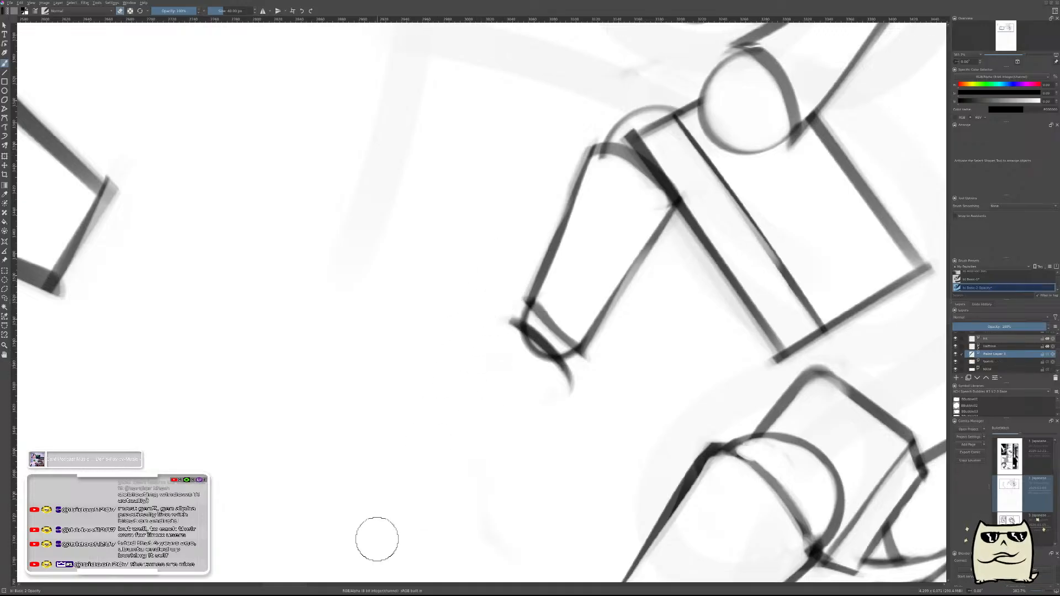
pyautogui.moveTo(497, 272); pyautogui.dragTo(436, 474)
pyautogui.hotkey('ctrl', 'z')
pyautogui.moveTo(503, 278); pyautogui.dragTo(439, 478)
pyautogui.press('e')
pyautogui.moveTo(500, 246)
pyautogui.mouseDown()
pyautogui.moveTo(471, 311)
pyautogui.moveTo(462, 393)
pyautogui.moveTo(515, 217)
pyautogui.moveTo(439, 378)
pyautogui.moveTo(461, 369)
pyautogui.moveTo(493, 258)
pyautogui.moveTo(413, 504)
pyautogui.moveTo(442, 439)
pyautogui.moveTo(460, 344)
pyautogui.moveTo(402, 492)
pyautogui.mouseUp()
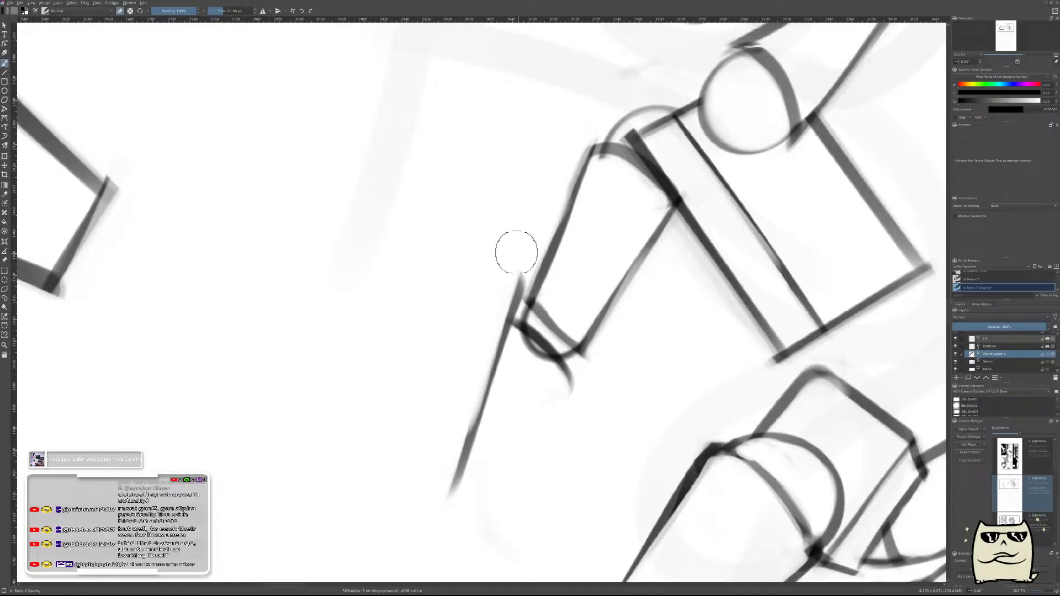
pyautogui.moveTo(490, 253); pyautogui.dragTo(524, 299)
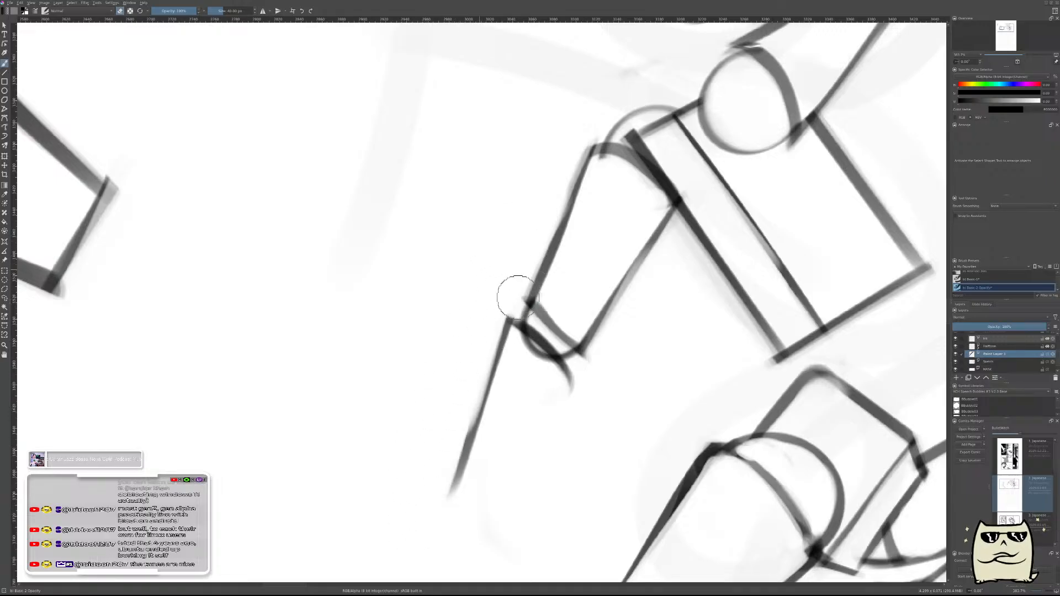
# - Paint a thick stroke for the forearm's inner side and erase along its edge to leave a thin line tapering toward the wrist
pyautogui.scroll(-5, 641, 270)
pyautogui.scroll(3, 636, 306)
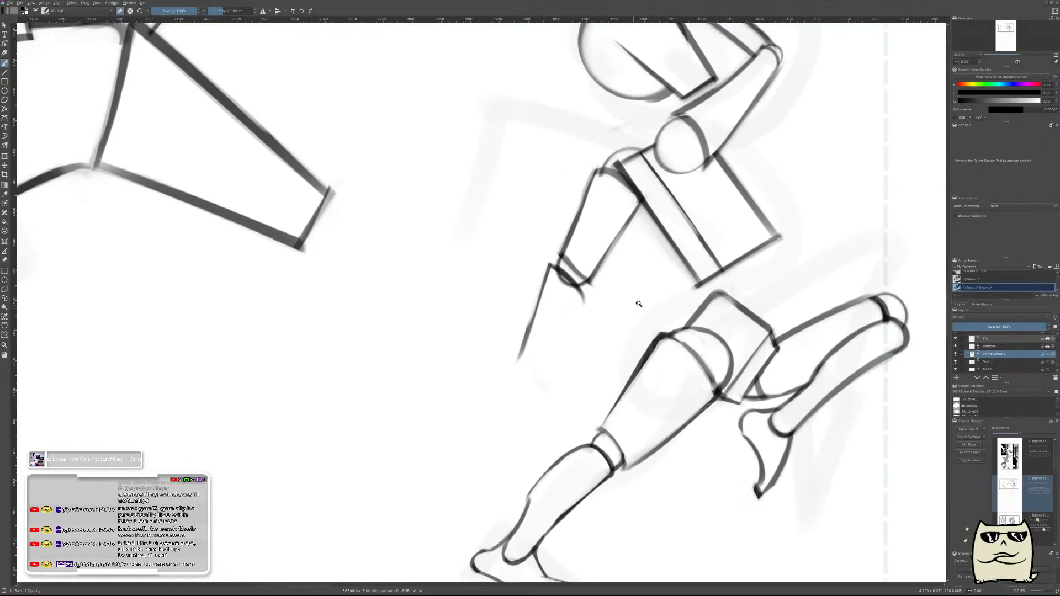
pyautogui.scroll(2, 636, 306)
pyautogui.moveTo(573, 297); pyautogui.dragTo(485, 450)
pyautogui.hotkey('ctrl', 'z')
pyautogui.moveTo(575, 295); pyautogui.dragTo(475, 461)
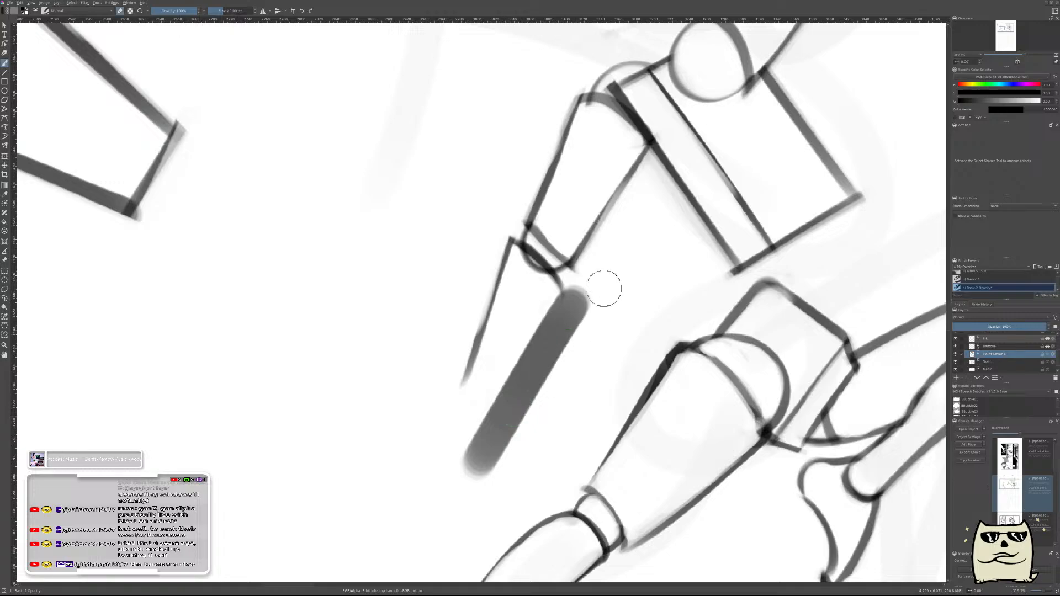
pyautogui.moveTo(581, 284)
pyautogui.mouseDown()
pyautogui.moveTo(577, 326)
pyautogui.moveTo(607, 274)
pyautogui.moveTo(528, 404)
pyautogui.mouseUp()
pyautogui.moveTo(569, 337); pyautogui.dragTo(509, 432)
pyautogui.moveTo(540, 381); pyautogui.dragTo(506, 438)
pyautogui.moveTo(585, 300); pyautogui.dragTo(508, 425)
pyautogui.moveTo(569, 331); pyautogui.dragTo(481, 476)
pyautogui.moveTo(533, 386); pyautogui.dragTo(482, 469)
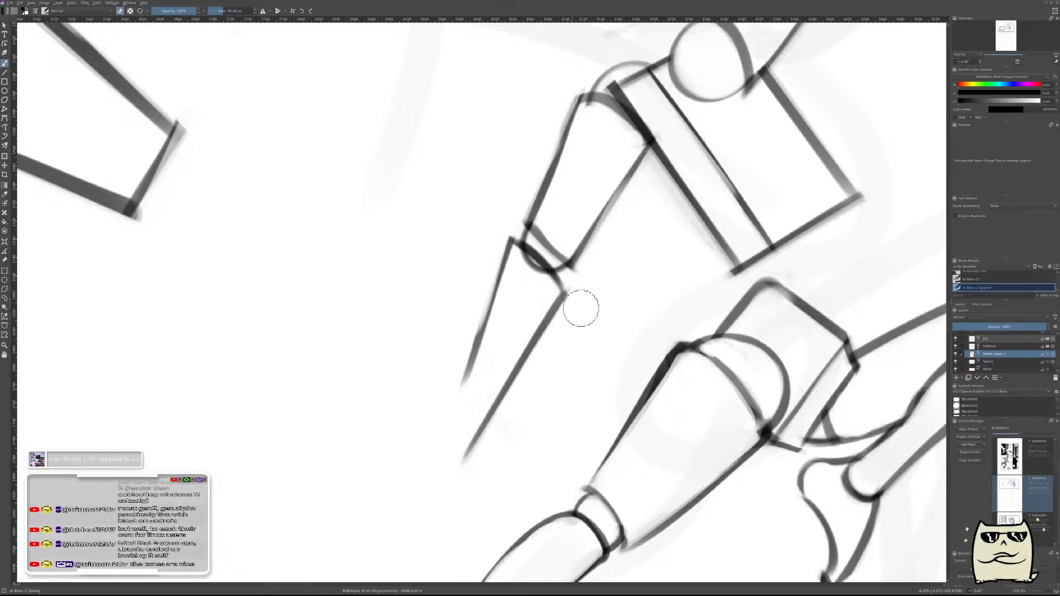
pyautogui.press('2')
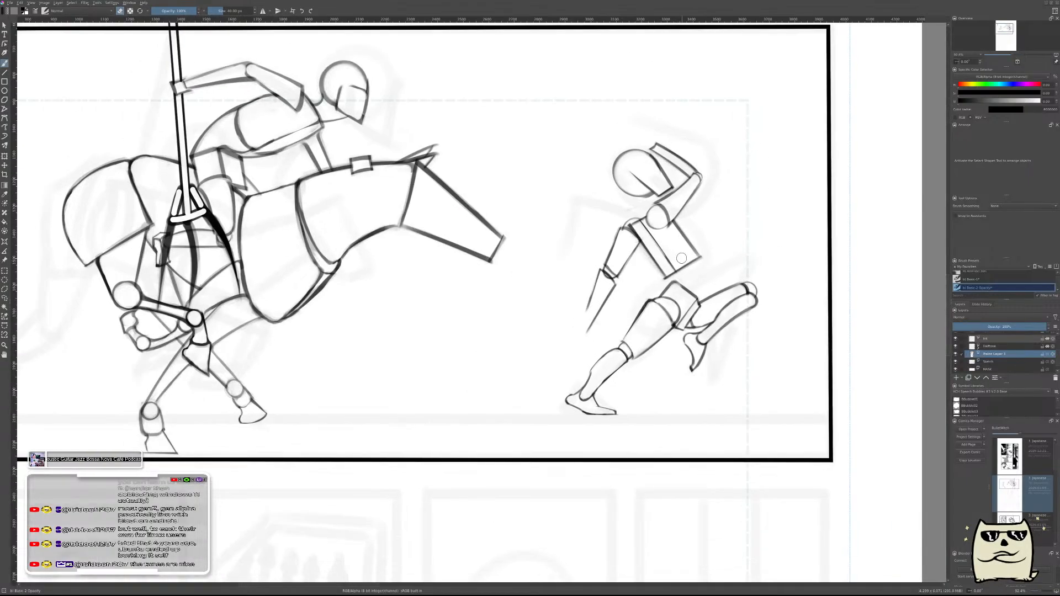
# - Merge the forearm layer down, mirror the canvas view, and erase the elbow outline that overlaps the inside of the forearm
pyautogui.scroll(2, 642, 277)
pyautogui.scroll(5, 642, 278)
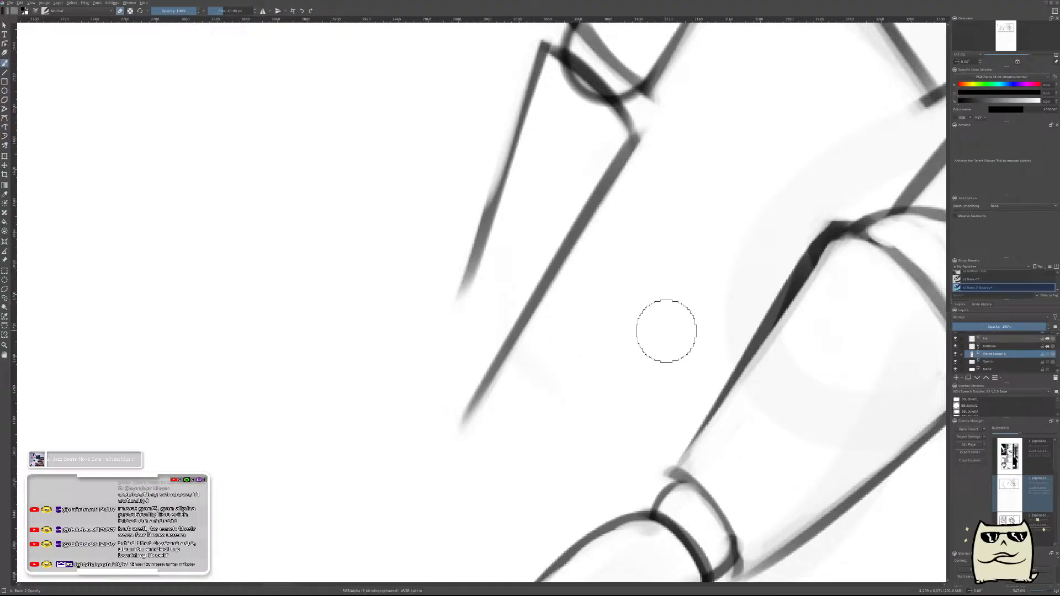
pyautogui.hotkey('ctrl', 'e')
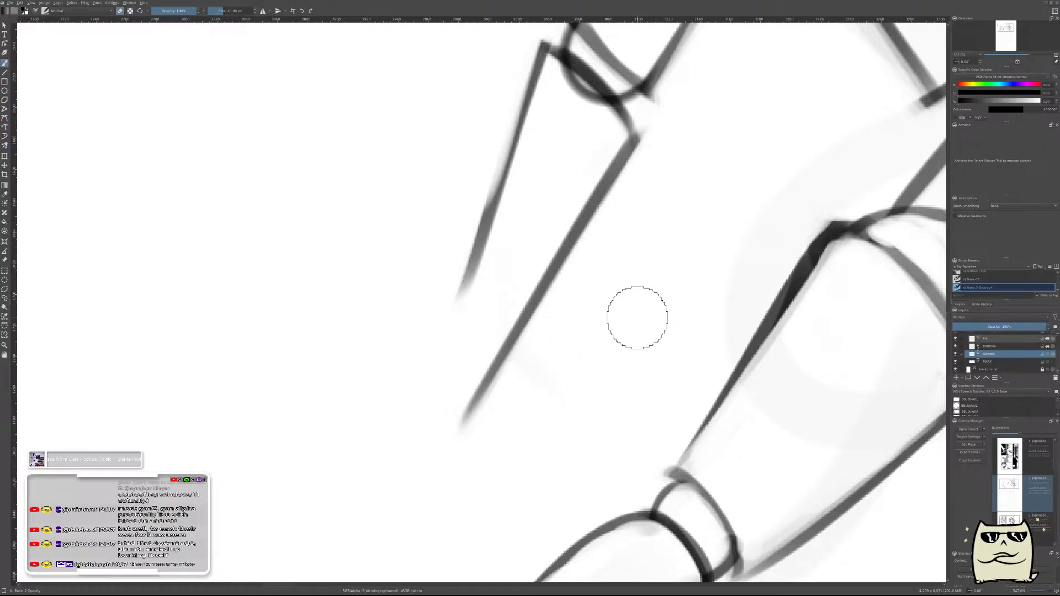
pyautogui.press('m')
pyautogui.moveTo(584, 370); pyautogui.dragTo(738, 456)
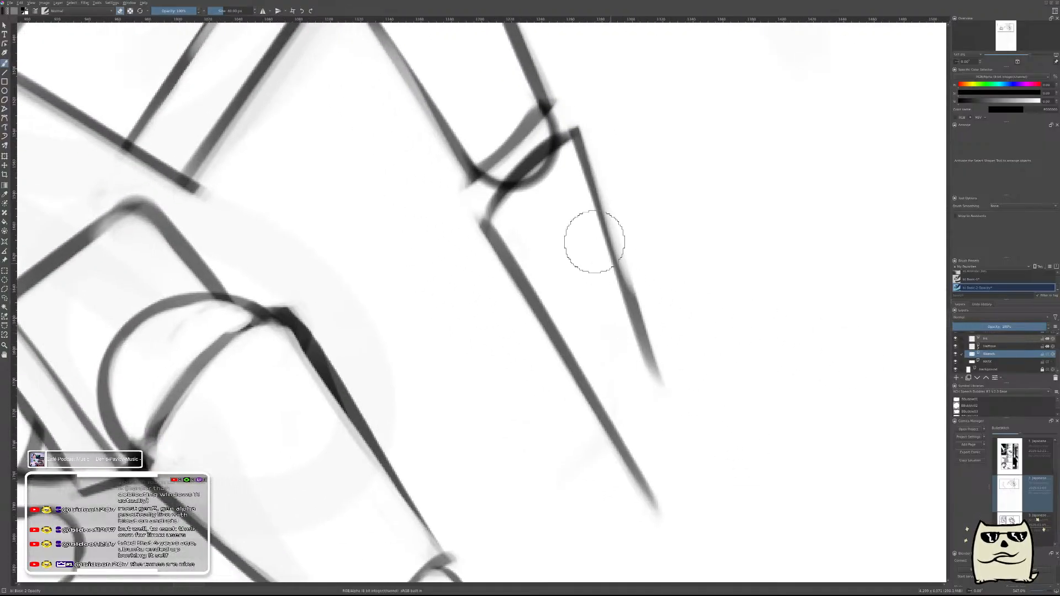
pyautogui.moveTo(555, 191)
pyautogui.mouseDown()
pyautogui.moveTo(557, 175)
pyautogui.moveTo(532, 201)
pyautogui.mouseUp()
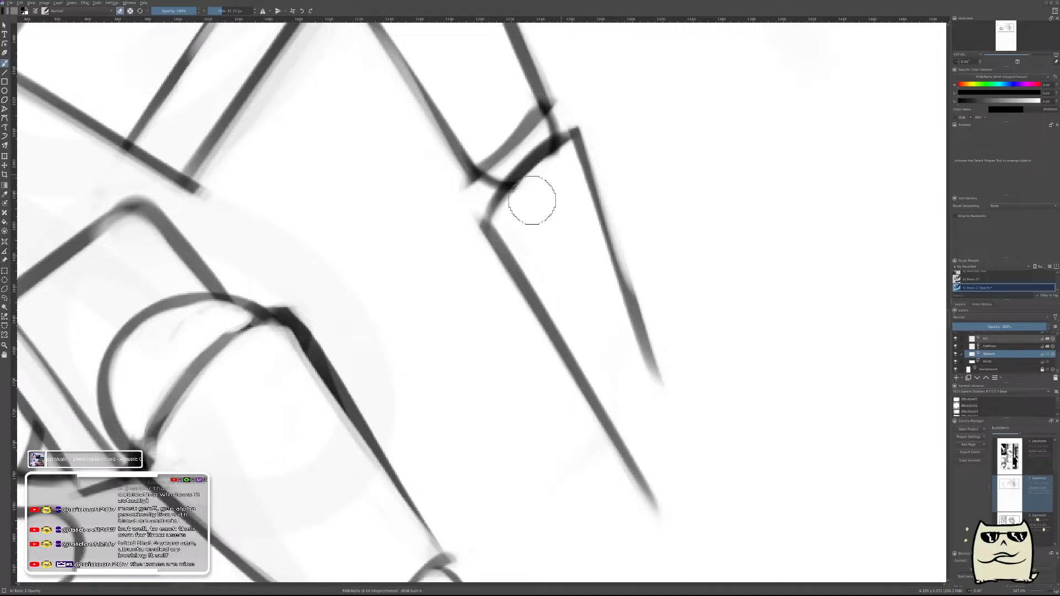
# - Close the forearm with a slightly curved wrist edge, erasing its inner part and the side line that extends past the wrist
pyautogui.press('e')
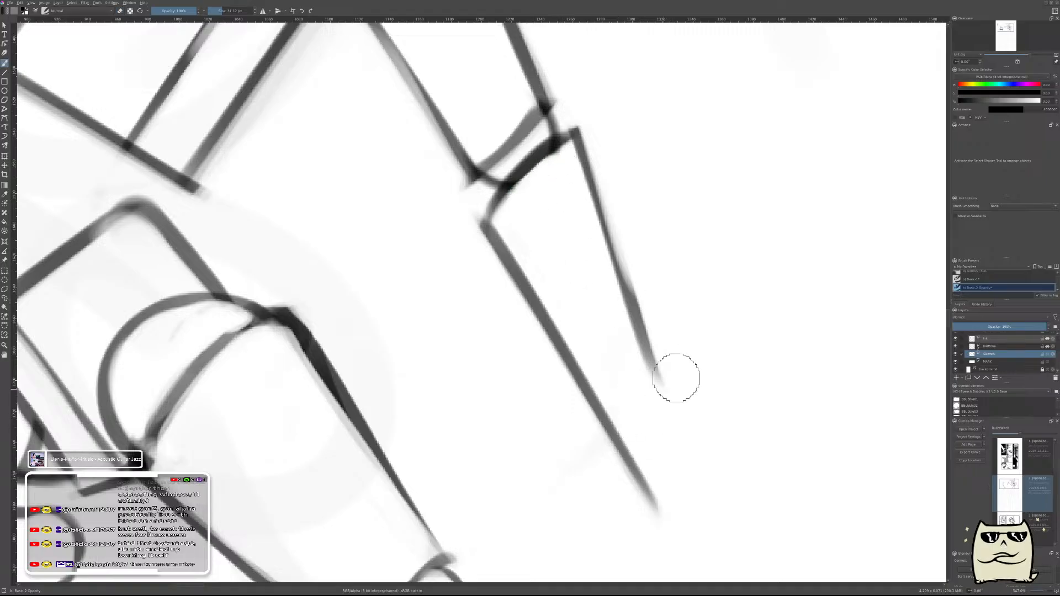
pyautogui.moveTo(657, 389); pyautogui.dragTo(627, 419)
pyautogui.scroll(-5, 698, 372)
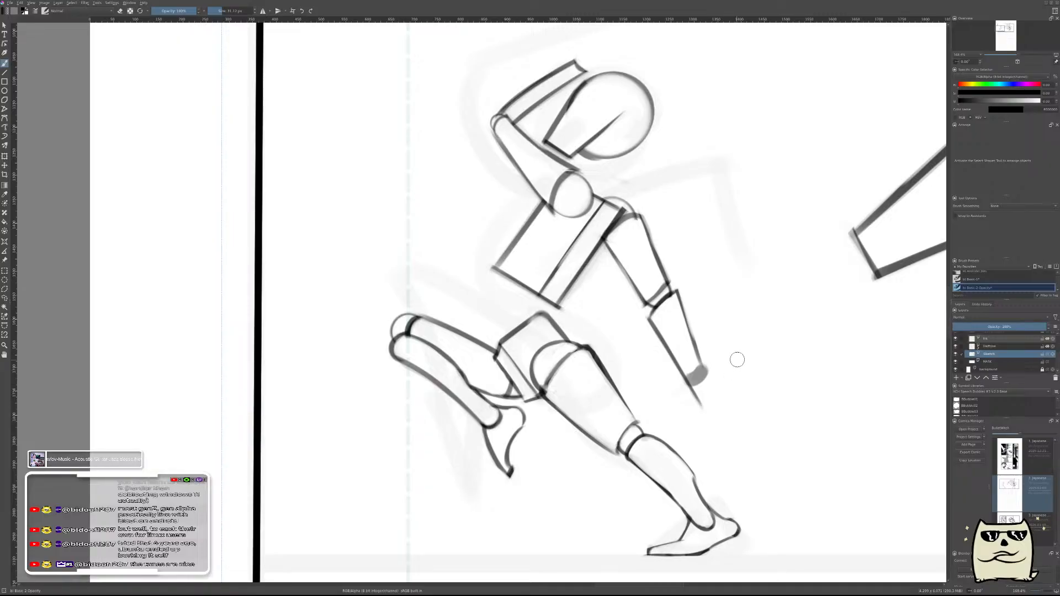
pyautogui.scroll(3, 724, 347)
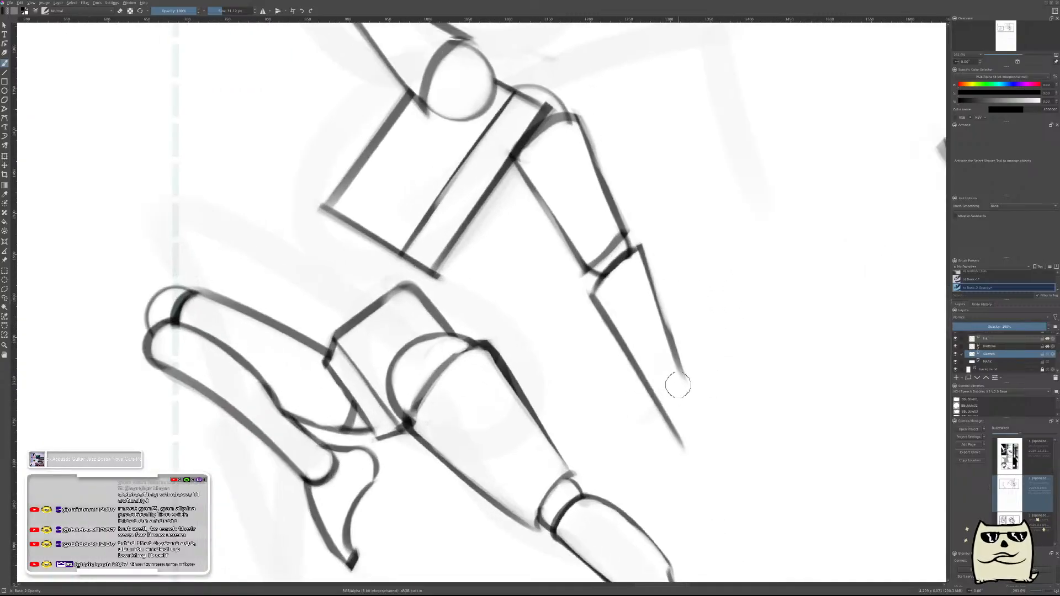
pyautogui.hotkey('ctrl', 'z')
pyautogui.moveTo(684, 388)
pyautogui.mouseDown()
pyautogui.moveTo(665, 399)
pyautogui.moveTo(668, 389)
pyautogui.mouseUp()
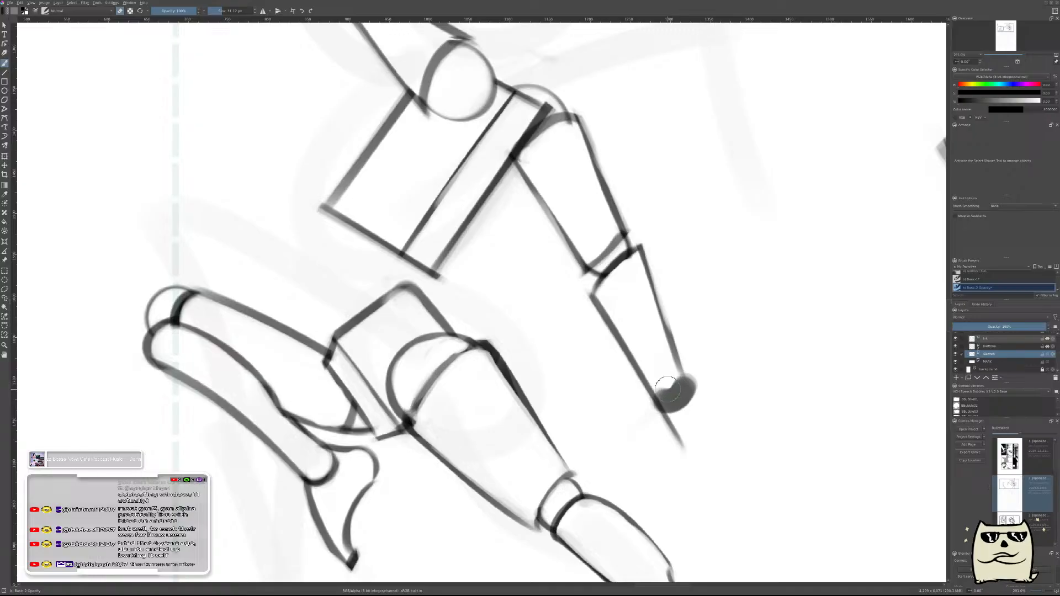
pyautogui.hotkey('ctrl', 'z')
pyautogui.hotkey('ctrl', 'z')
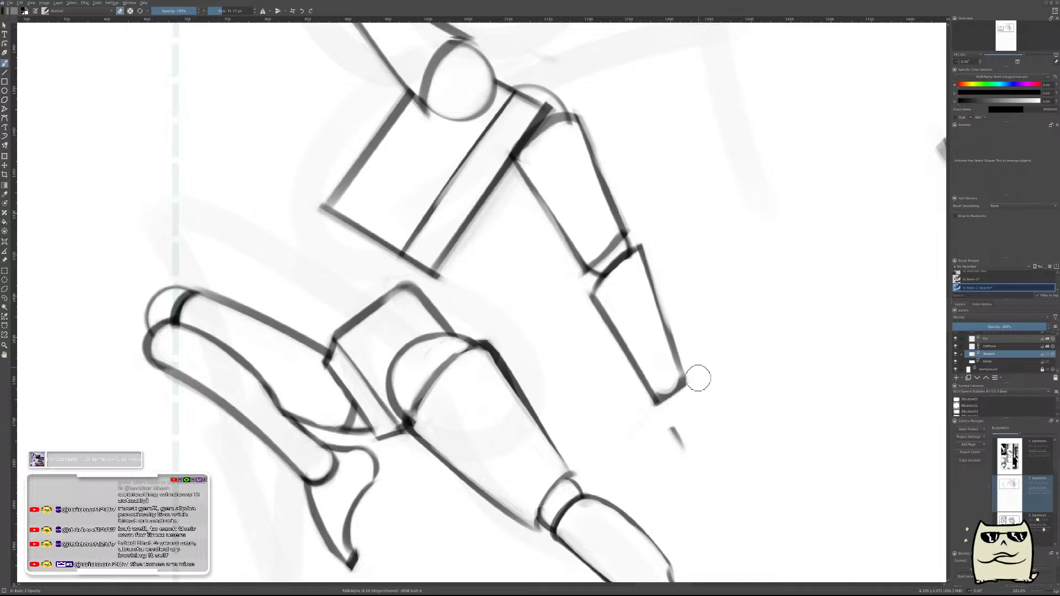
pyautogui.hotkey('ctrl', 'z')
# - Mirror the canvas view and examine the running figure's arms and overall pose within the panel
pyautogui.scroll(-4, 751, 361)
pyautogui.scroll(1, 783, 343)
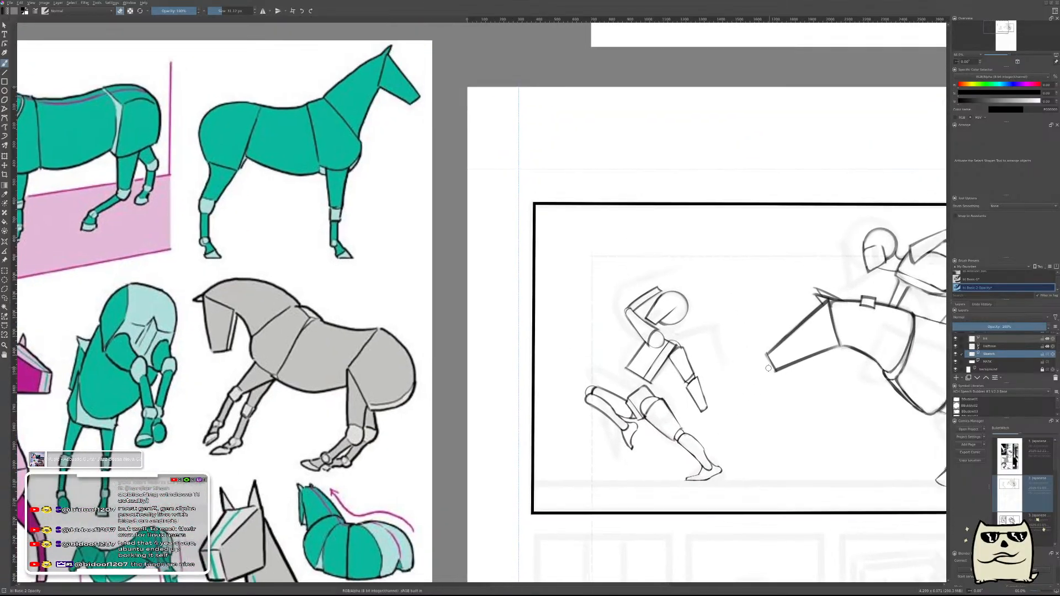
pyautogui.scroll(-2, 754, 357)
pyautogui.scroll(4, 751, 342)
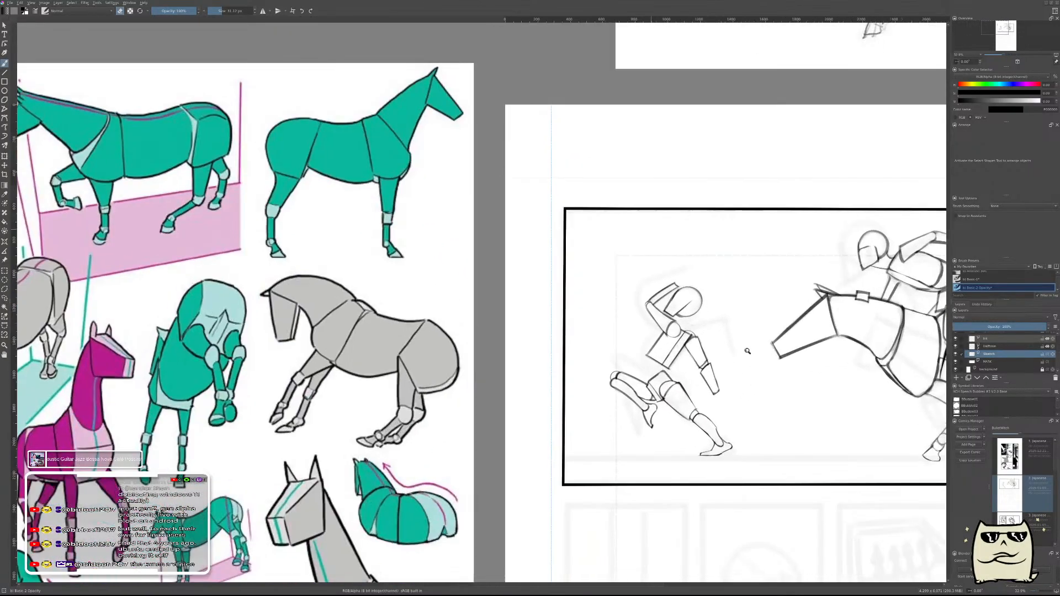
pyautogui.press('m')
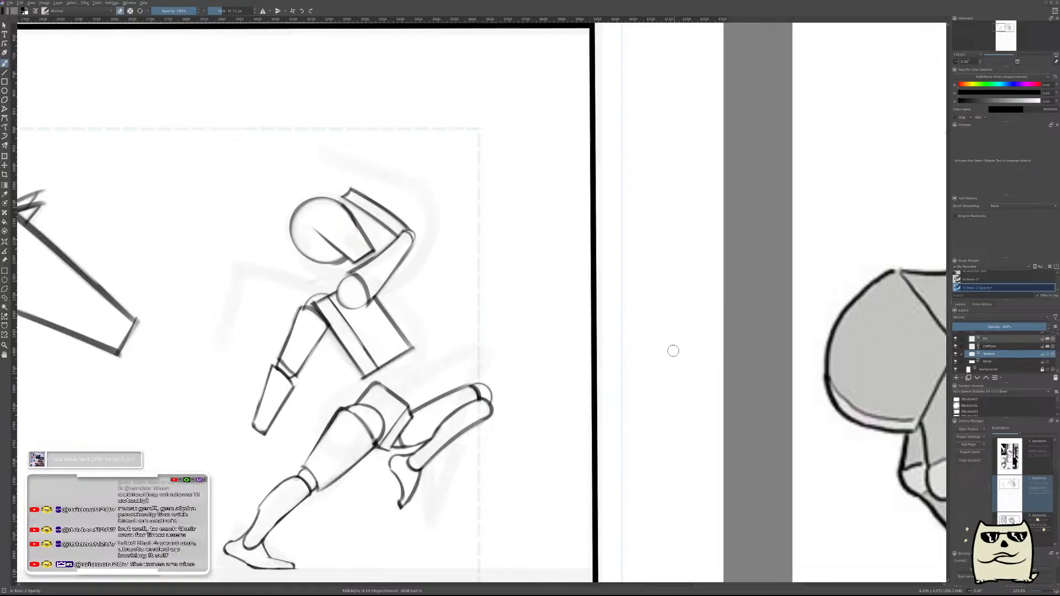
# - Add a new paint layer and draw a curved back waist line joining the running figure's ribcage block to the pelvis
pyautogui.press('m')
pyautogui.scroll(4, 596, 355)
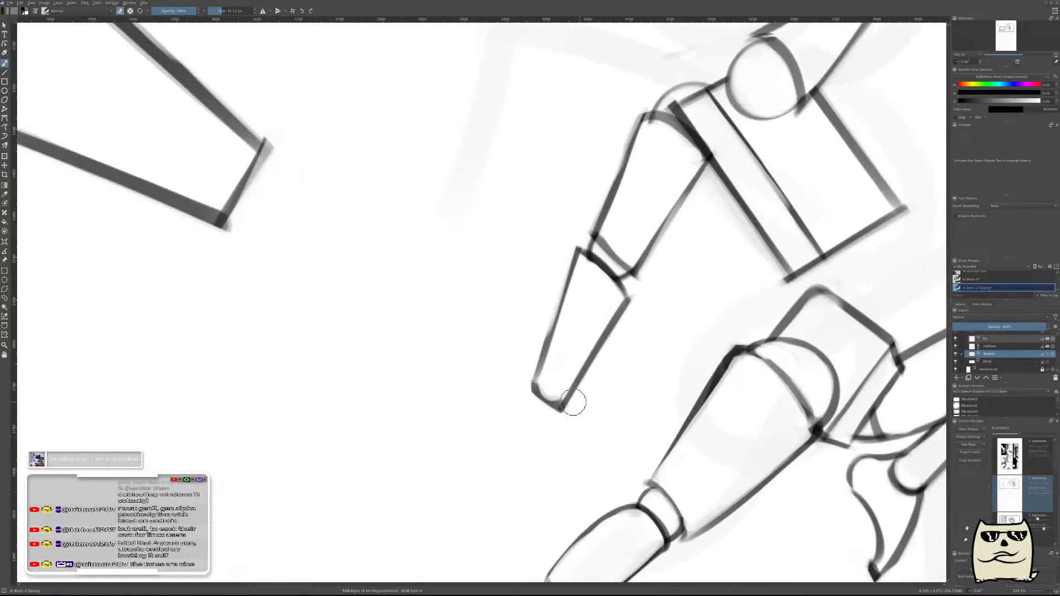
pyautogui.scroll(-2, 585, 426)
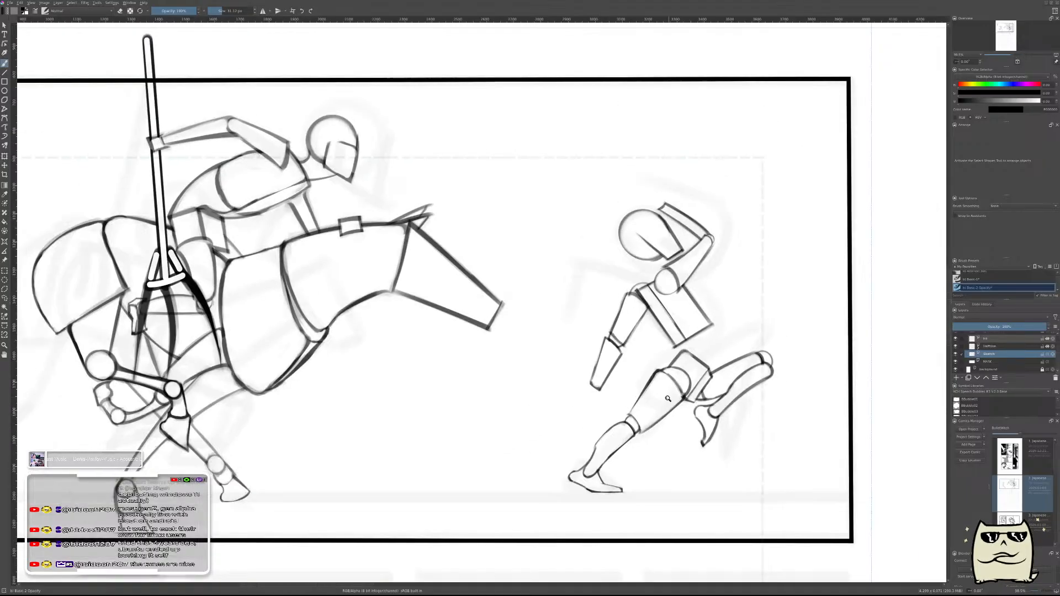
pyautogui.scroll(-3, 741, 411)
pyautogui.scroll(4, 741, 411)
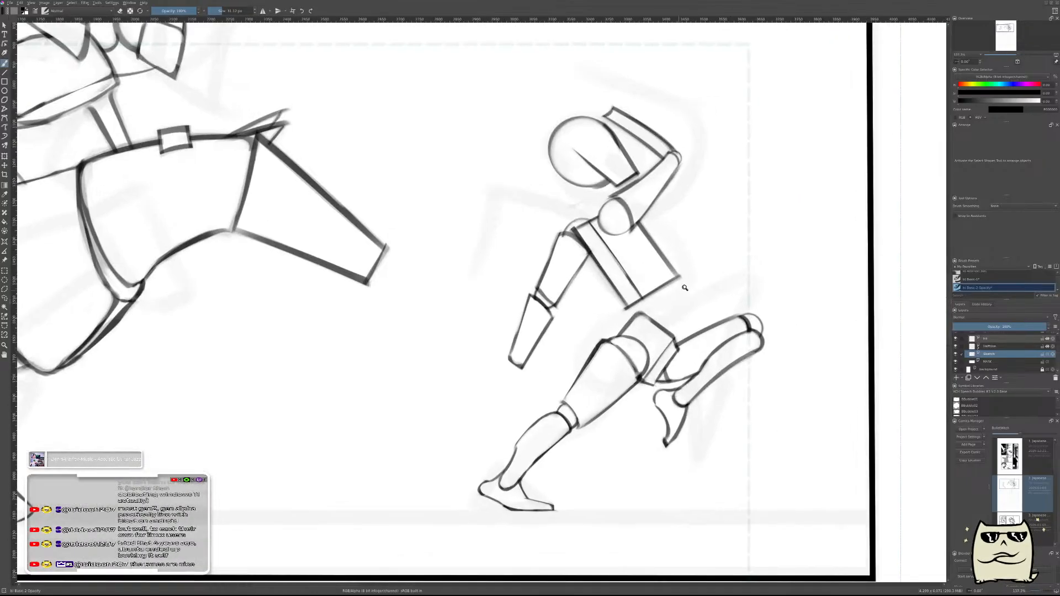
pyautogui.scroll(5, 680, 331)
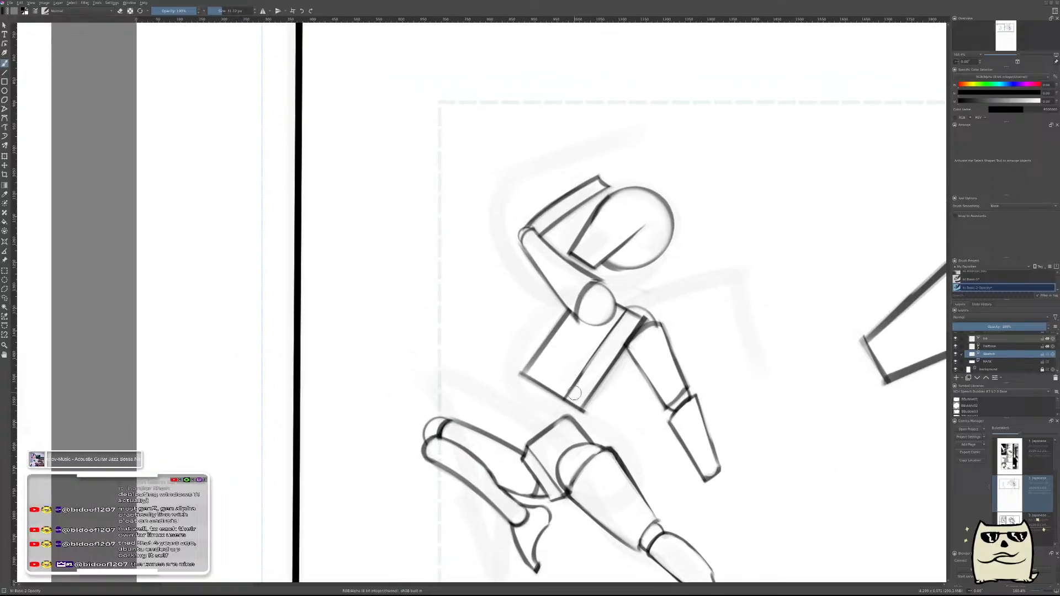
pyautogui.press('Insert')
pyautogui.press('e')
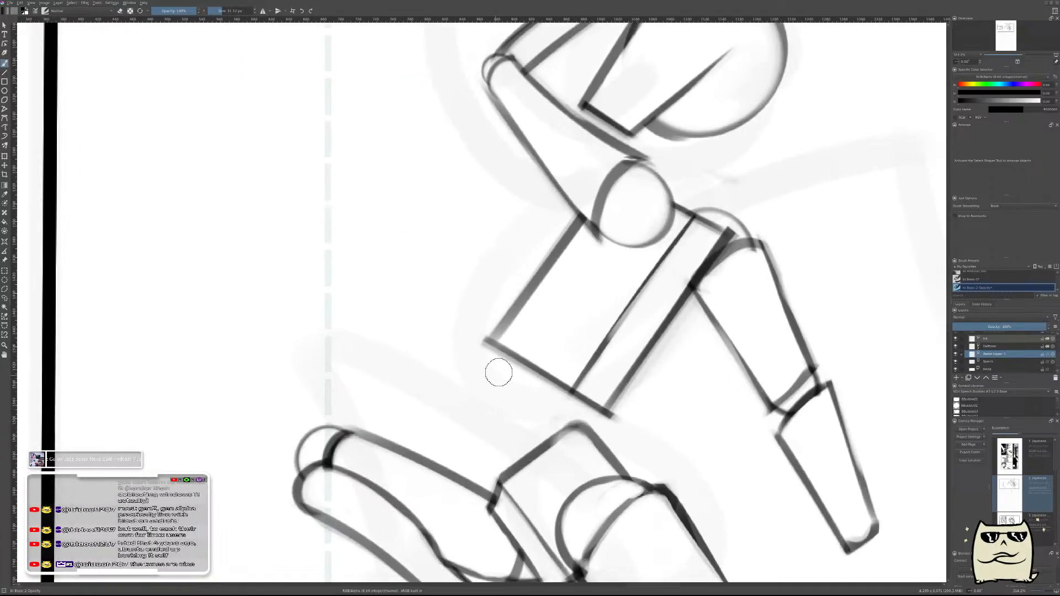
pyautogui.moveTo(511, 343); pyautogui.dragTo(520, 474)
pyautogui.moveTo(533, 342)
pyautogui.mouseDown()
pyautogui.moveTo(520, 471)
pyautogui.moveTo(530, 466)
pyautogui.moveTo(515, 405)
pyautogui.moveTo(516, 370)
pyautogui.moveTo(532, 471)
pyautogui.moveTo(523, 345)
pyautogui.moveTo(533, 482)
pyautogui.mouseUp()
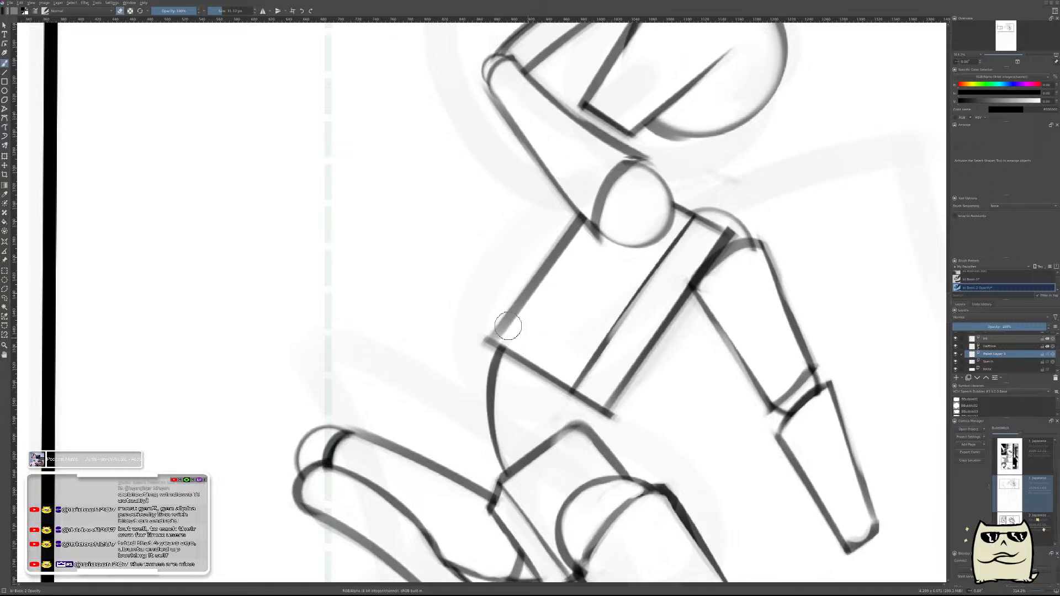
# - Draw the short front waist line between the running figure's torso and pelvis, and merge the waist layer into the sketch layer
pyautogui.hotkey('shift', 'Delete')
pyautogui.hotkey('ctrl', 'z')
pyautogui.moveTo(605, 410)
pyautogui.mouseDown()
pyautogui.moveTo(613, 435)
pyautogui.moveTo(587, 438)
pyautogui.moveTo(608, 433)
pyautogui.moveTo(598, 420)
pyautogui.moveTo(617, 399)
pyautogui.moveTo(589, 376)
pyautogui.moveTo(618, 399)
pyautogui.moveTo(593, 452)
pyautogui.moveTo(568, 434)
pyautogui.moveTo(604, 459)
pyautogui.moveTo(604, 435)
pyautogui.mouseUp()
pyautogui.hotkey('ctrl', 'z')
pyautogui.press('e')
pyautogui.scroll(-5, 717, 401)
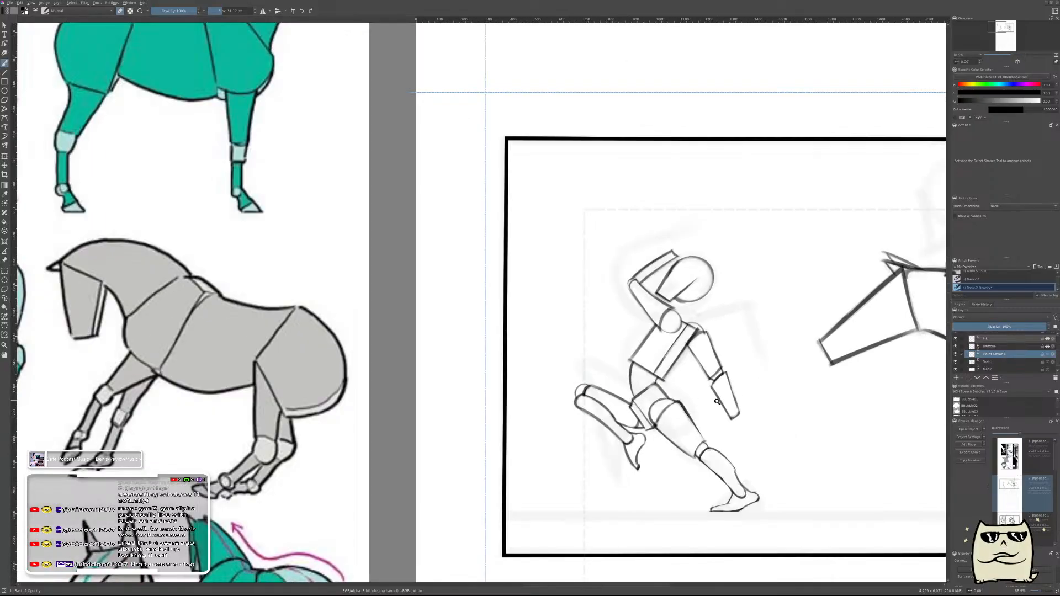
pyautogui.hotkey('shift', 'Delete')
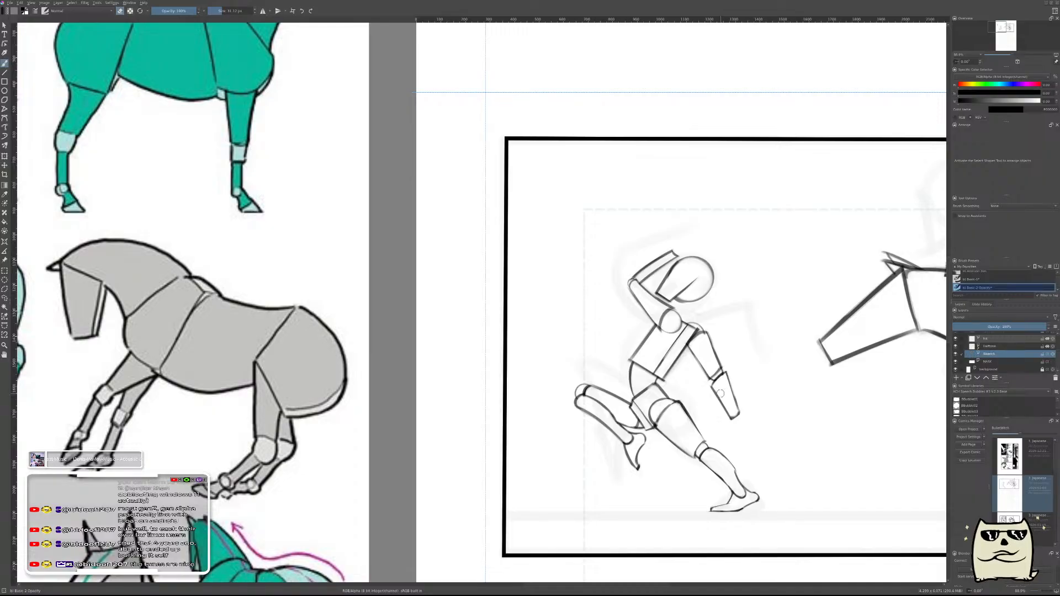
# - Add a new paint layer and draw the curved back-of-neck line from the running figure's head to the shoulders
pyautogui.scroll(-3, 716, 373)
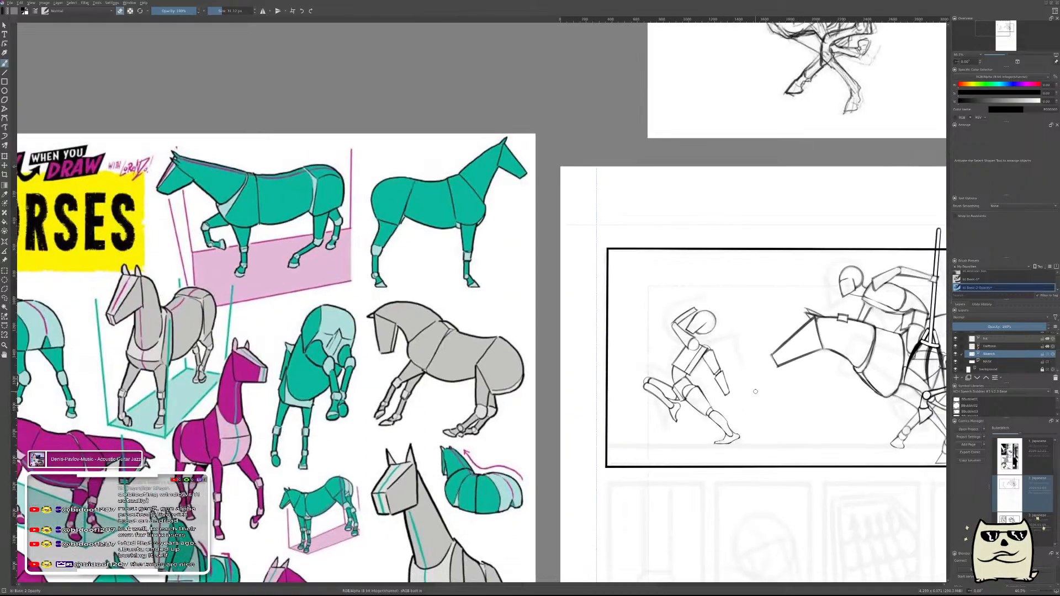
pyautogui.scroll(6, 720, 319)
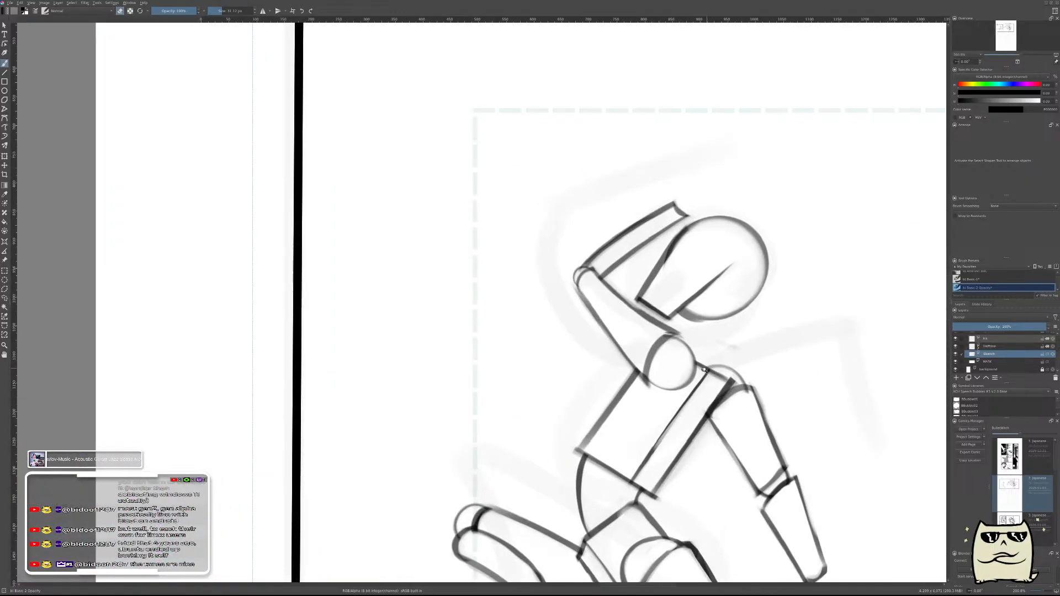
pyautogui.moveTo(724, 290); pyautogui.dragTo(709, 380)
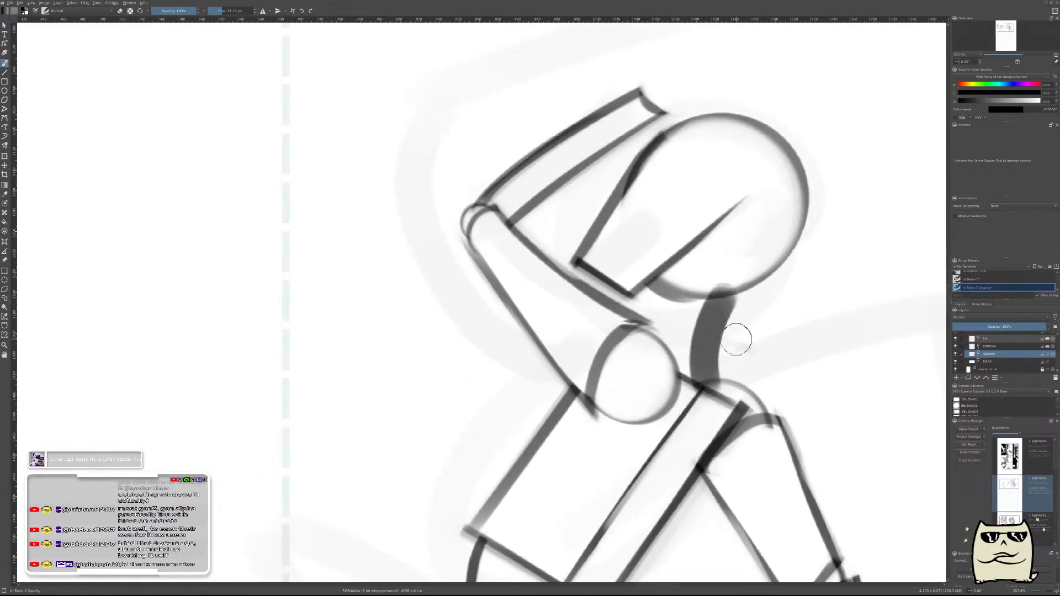
pyautogui.hotkey('ctrl', 'z')
pyautogui.press('Insert')
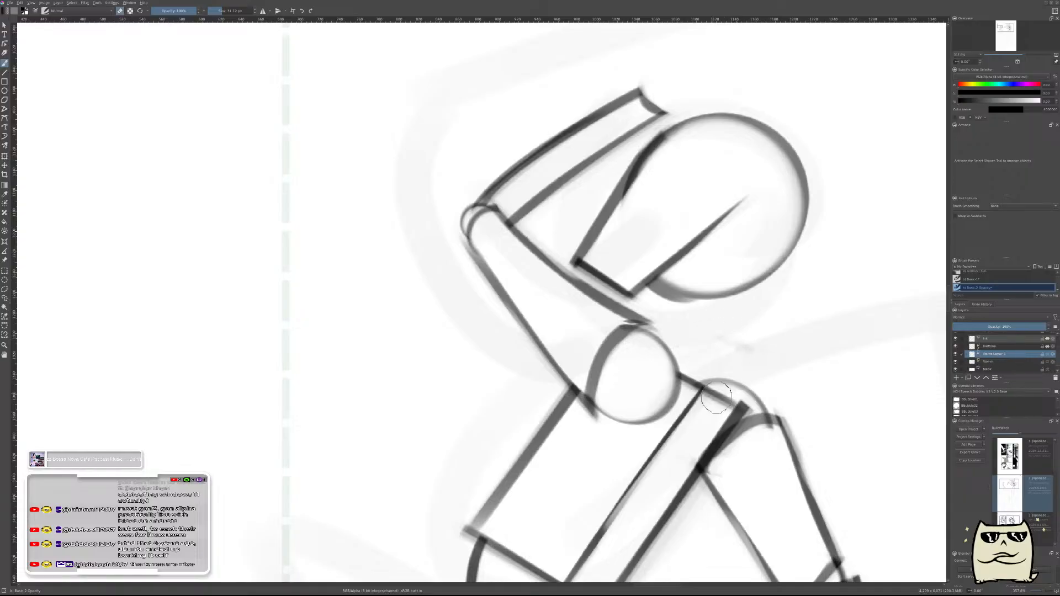
pyautogui.moveTo(731, 283); pyautogui.dragTo(712, 387)
pyautogui.hotkey('ctrl', 'z')
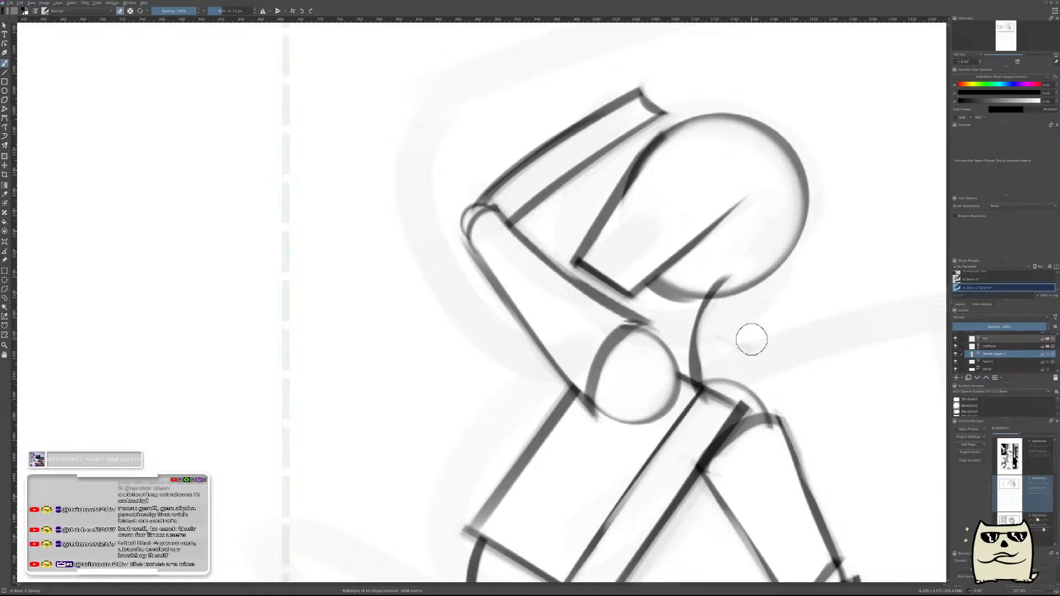
pyautogui.hotkey('ctrl', 'shift', 'z')
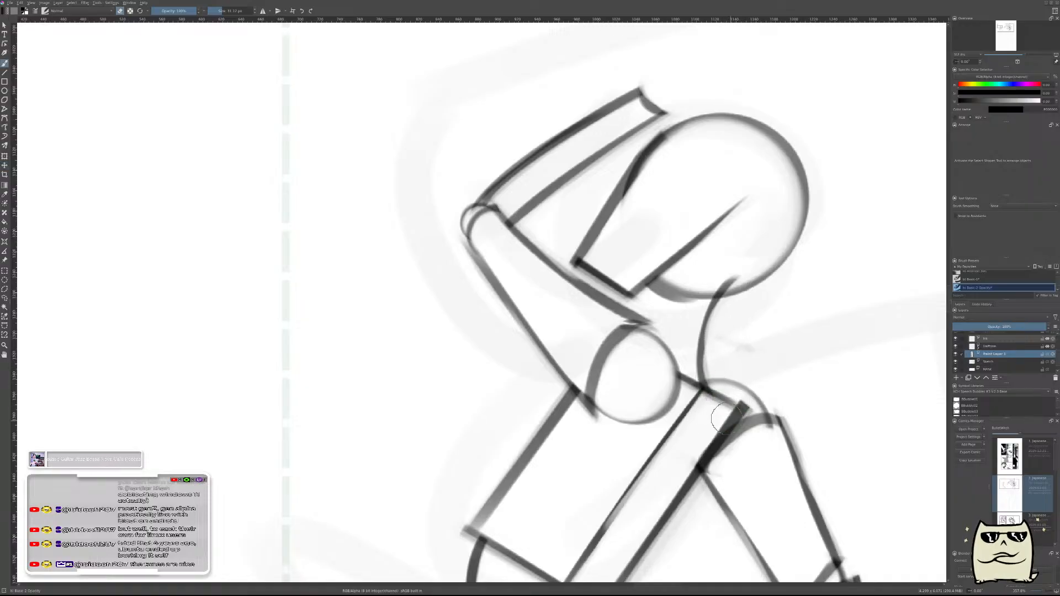
# - Try a slanted jaw and neck outline inside the lower part of the running figure's head, and undo it
pyautogui.scroll(-6, 728, 420)
pyautogui.scroll(4, 673, 357)
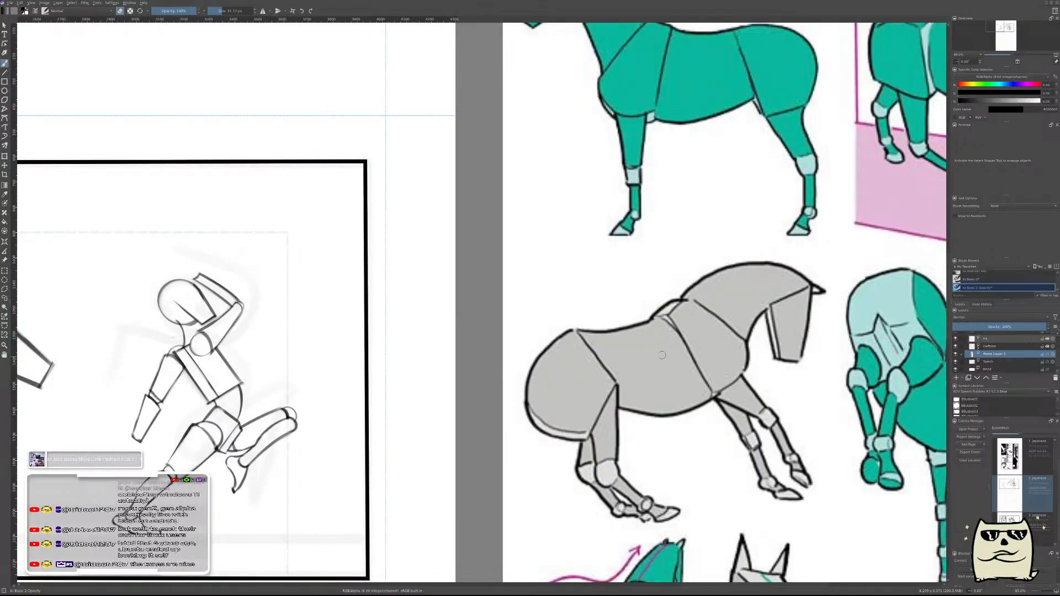
pyautogui.scroll(6, 456, 334)
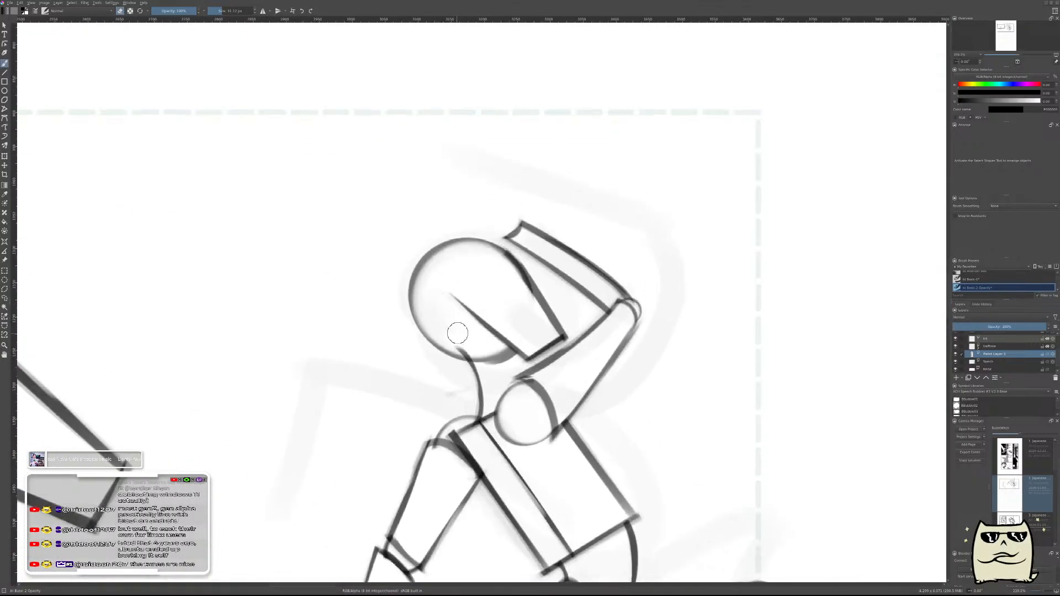
pyautogui.scroll(2, 456, 334)
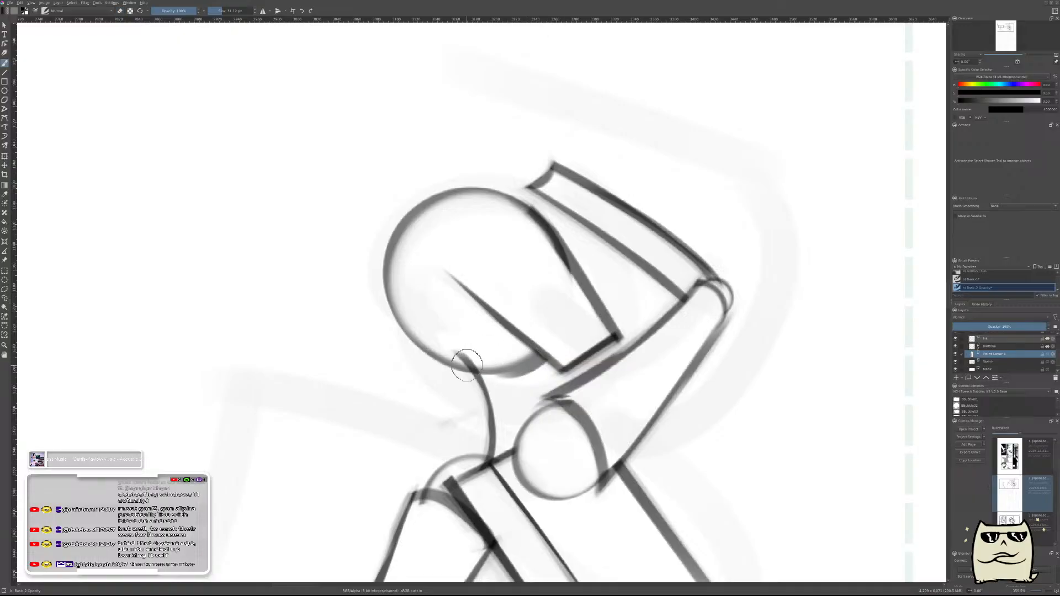
pyautogui.moveTo(445, 334)
pyautogui.mouseDown()
pyautogui.moveTo(467, 318)
pyautogui.moveTo(443, 331)
pyautogui.mouseUp()
pyautogui.press('e')
pyautogui.press('e')
pyautogui.moveTo(485, 319); pyautogui.dragTo(552, 364)
pyautogui.hotkey('ctrl', 'z')
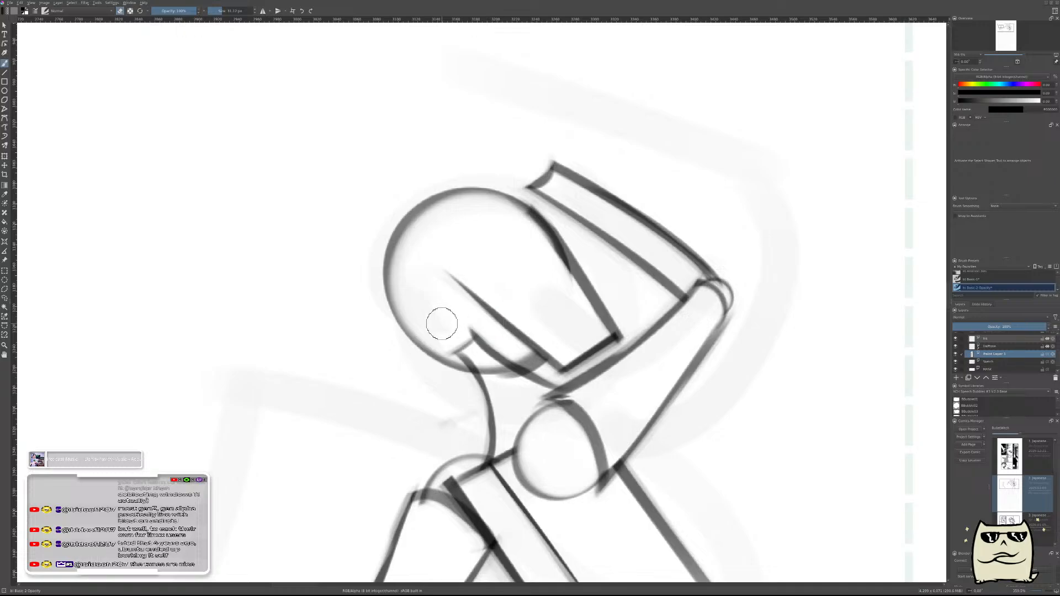
pyautogui.moveTo(474, 335); pyautogui.dragTo(454, 352)
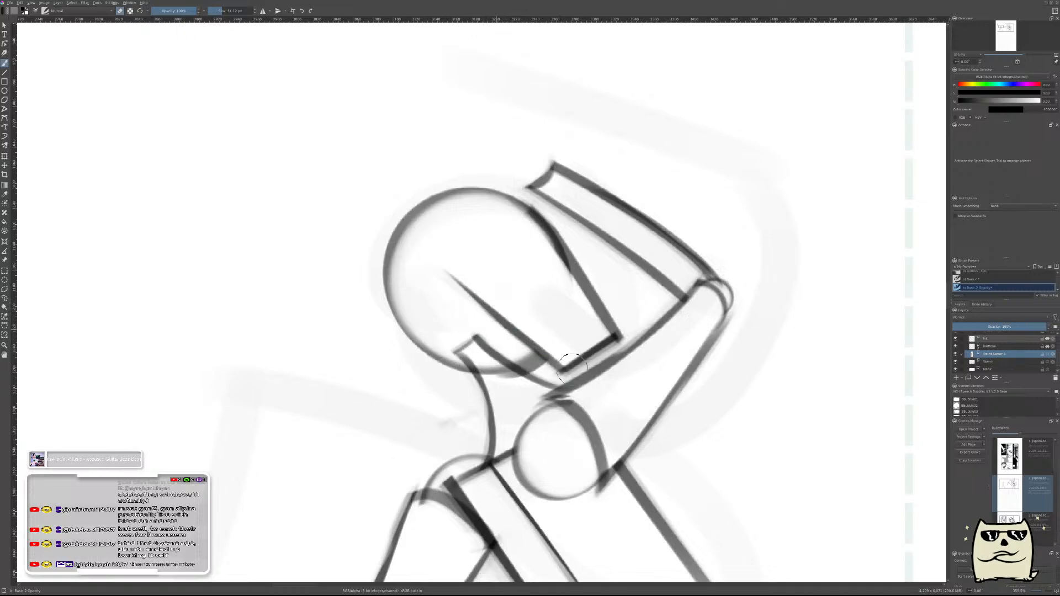
pyautogui.scroll(-4, 687, 392)
pyautogui.scroll(4, 676, 409)
pyautogui.scroll(-6, 682, 403)
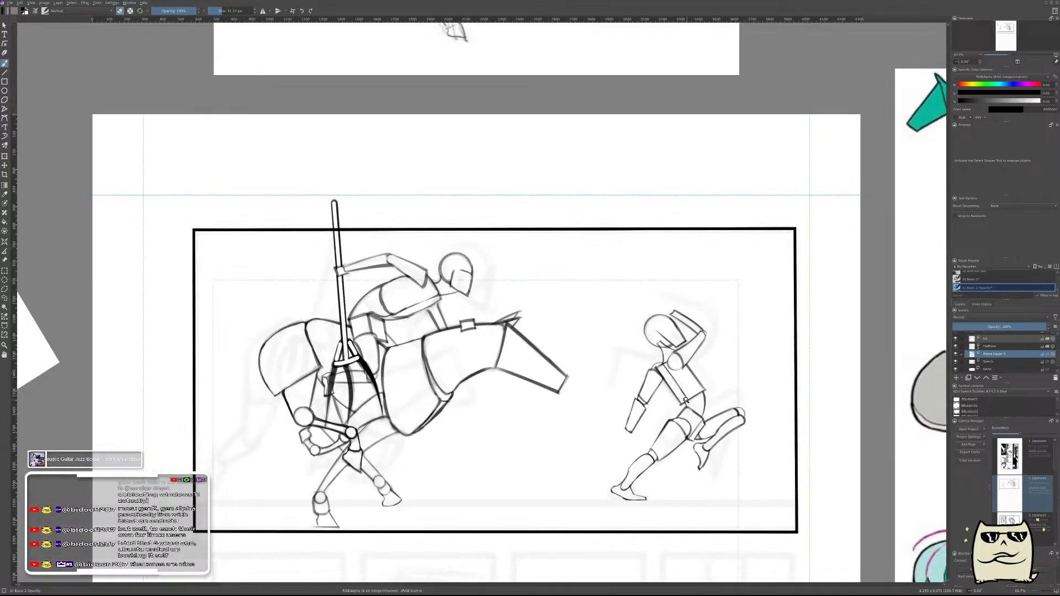
pyautogui.scroll(4, 686, 398)
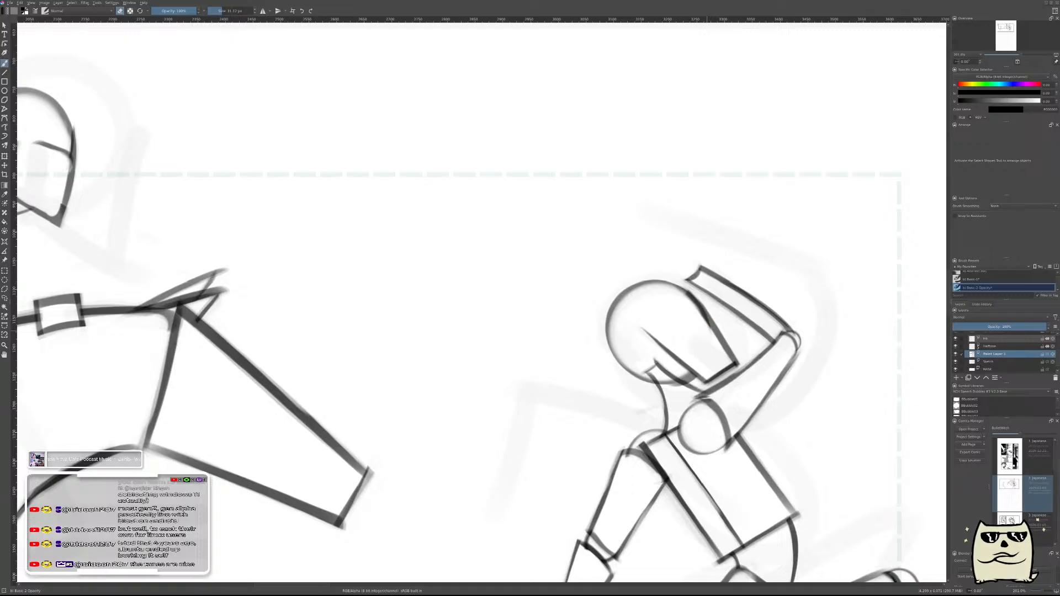
pyautogui.hotkey('ctrl', 'z')
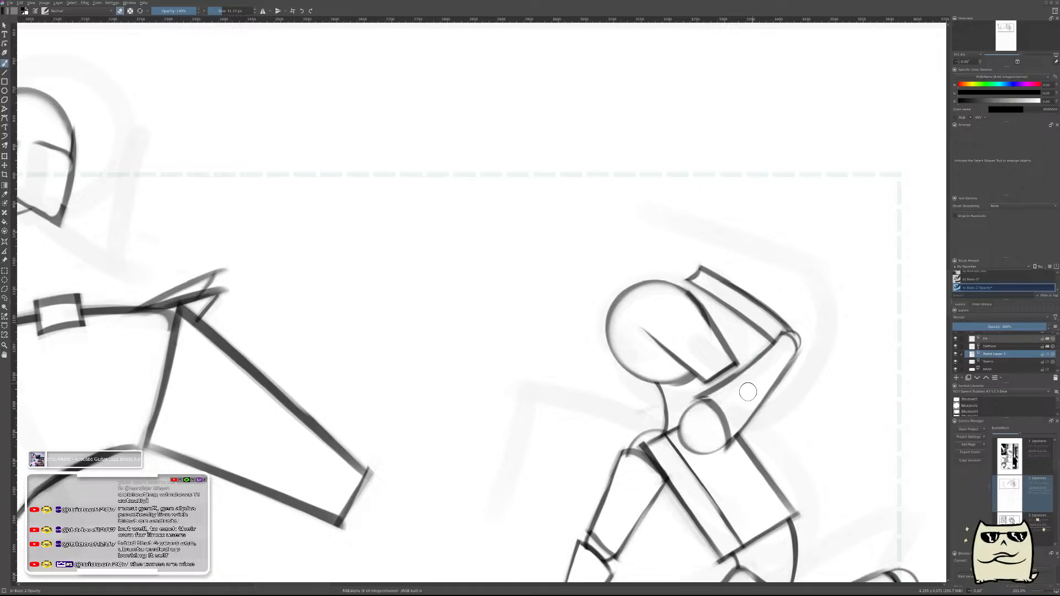
# - Draw a short front neck line just below the running figure's chin
pyautogui.moveTo(713, 373)
pyautogui.mouseDown()
pyautogui.moveTo(729, 405)
pyautogui.moveTo(719, 407)
pyautogui.mouseUp()
pyautogui.hotkey('ctrl', 'z')
pyautogui.hotkey('ctrl', 'z')
# - Nudge the neck lines slightly so they sit between head and shoulders, and merge their layer into the sketch layer
pyautogui.press('t')
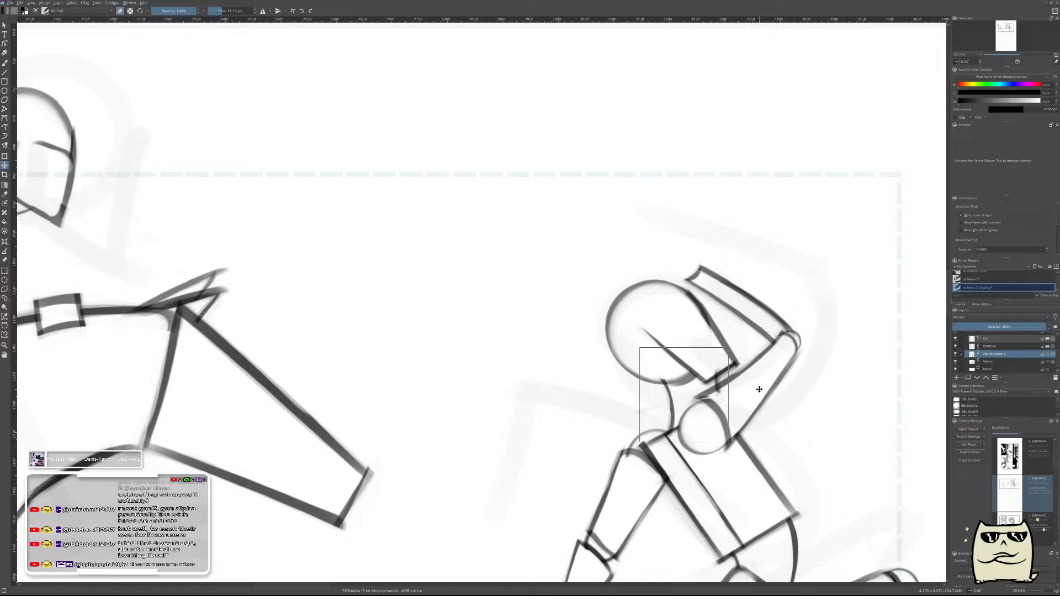
pyautogui.press('Left')
pyautogui.press('Left')
pyautogui.press('Left')
pyautogui.press('Left')
pyautogui.press('Left')
pyautogui.press('Down')
pyautogui.press('Down')
pyautogui.moveTo(745, 393); pyautogui.dragTo(750, 390)
pyautogui.press('b')
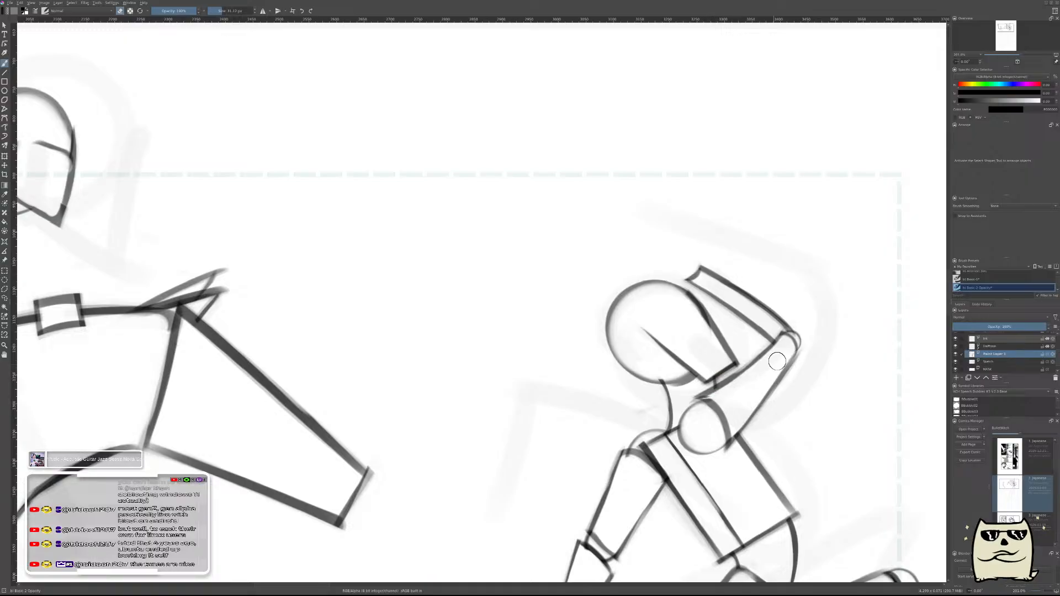
pyautogui.scroll(-5, 713, 384)
pyautogui.scroll(1, 800, 397)
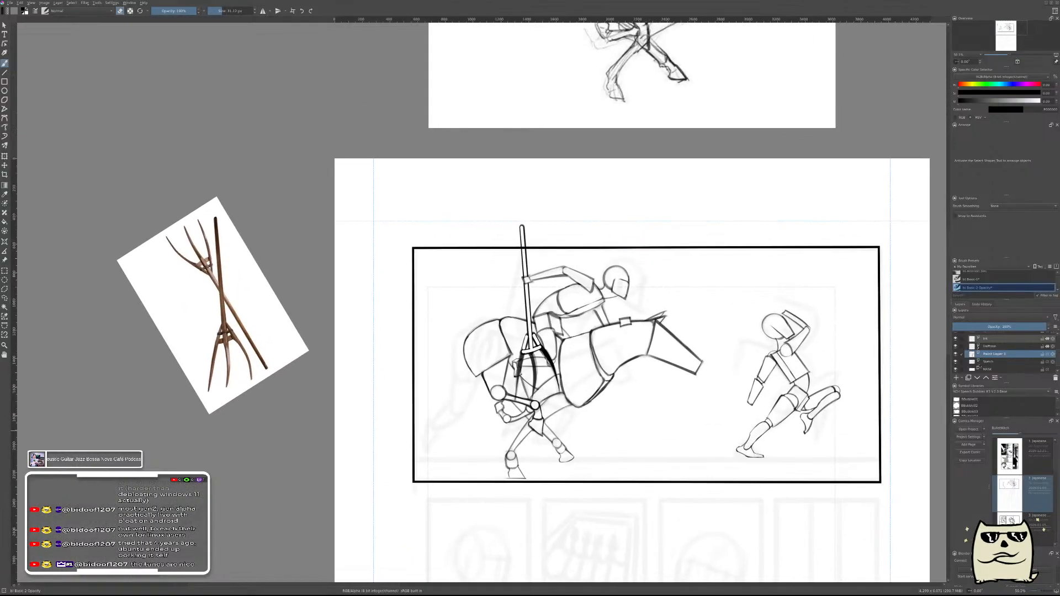
pyautogui.hotkey('ctrl', 'e')
# - Lasso the whole running figure, move it down until its front foot nears the panel's lower border, apply the transform and deselect
pyautogui.press('m')
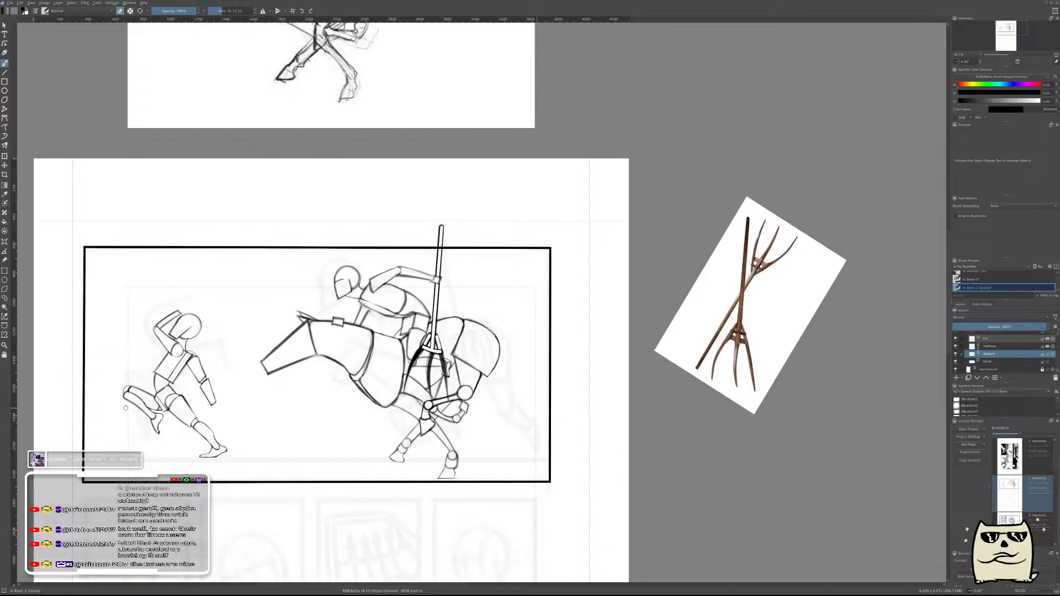
pyautogui.moveTo(556, 382); pyautogui.dragTo(628, 386)
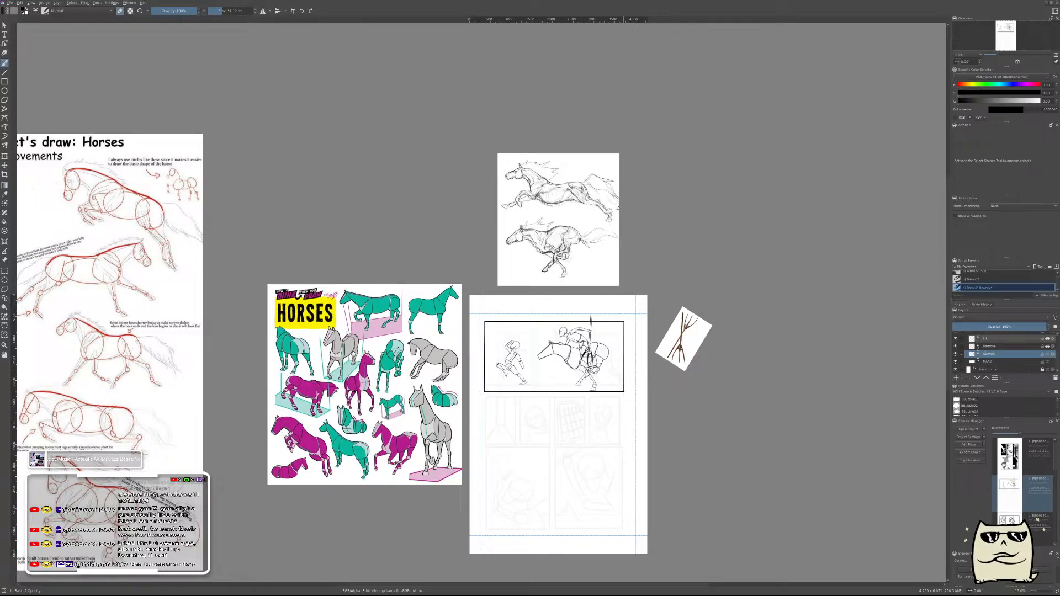
pyautogui.moveTo(571, 345); pyautogui.dragTo(602, 336)
pyautogui.moveTo(562, 399); pyautogui.dragTo(627, 389)
pyautogui.press('l')
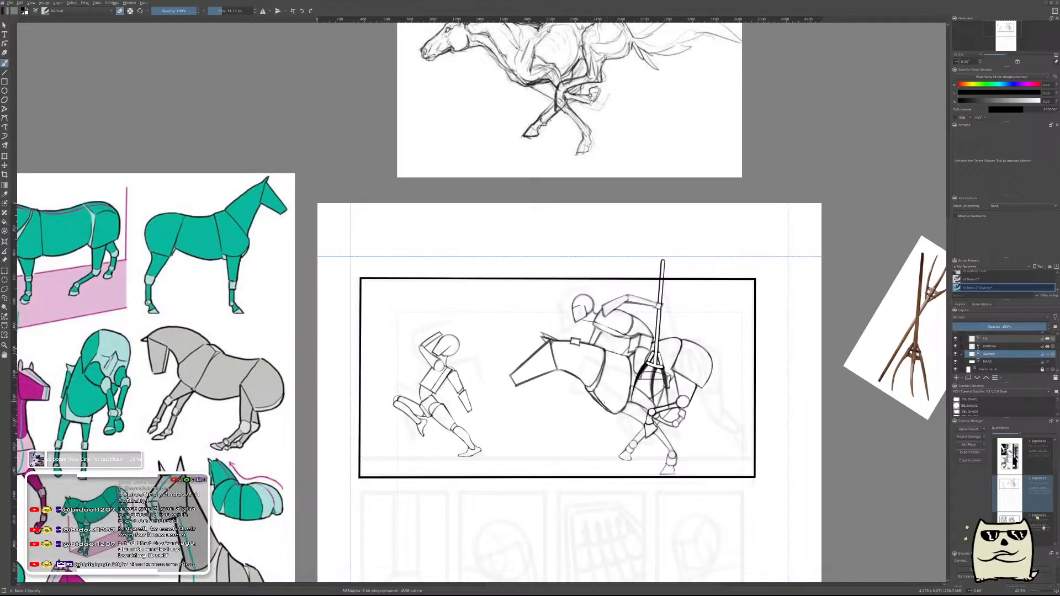
pyautogui.moveTo(401, 444)
pyautogui.mouseDown()
pyautogui.moveTo(383, 385)
pyautogui.moveTo(390, 332)
pyautogui.moveTo(443, 313)
pyautogui.moveTo(494, 377)
pyautogui.mouseUp()
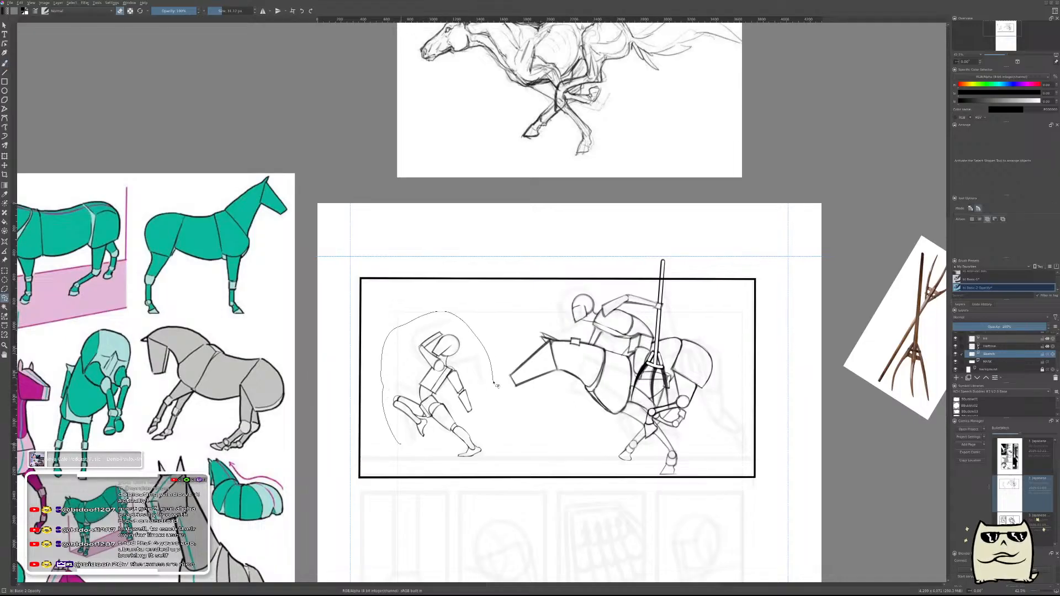
pyautogui.moveTo(433, 464); pyautogui.dragTo(426, 461)
pyautogui.hotkey('ctrl', 't')
pyautogui.moveTo(467, 414); pyautogui.dragTo(466, 432)
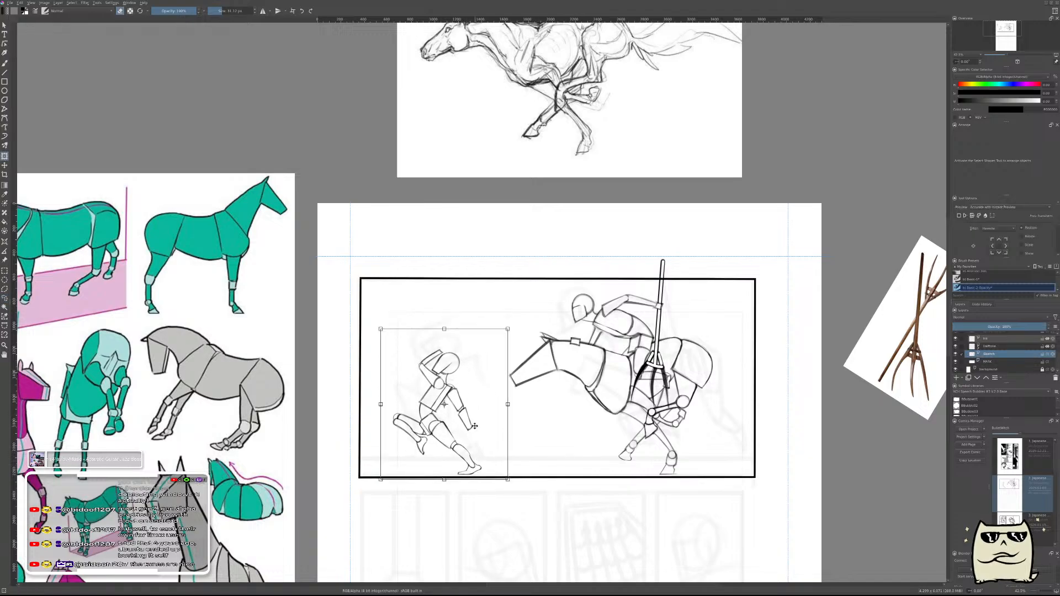
pyautogui.press('Return')
pyautogui.hotkey('ctrl', 'shift', 'a')
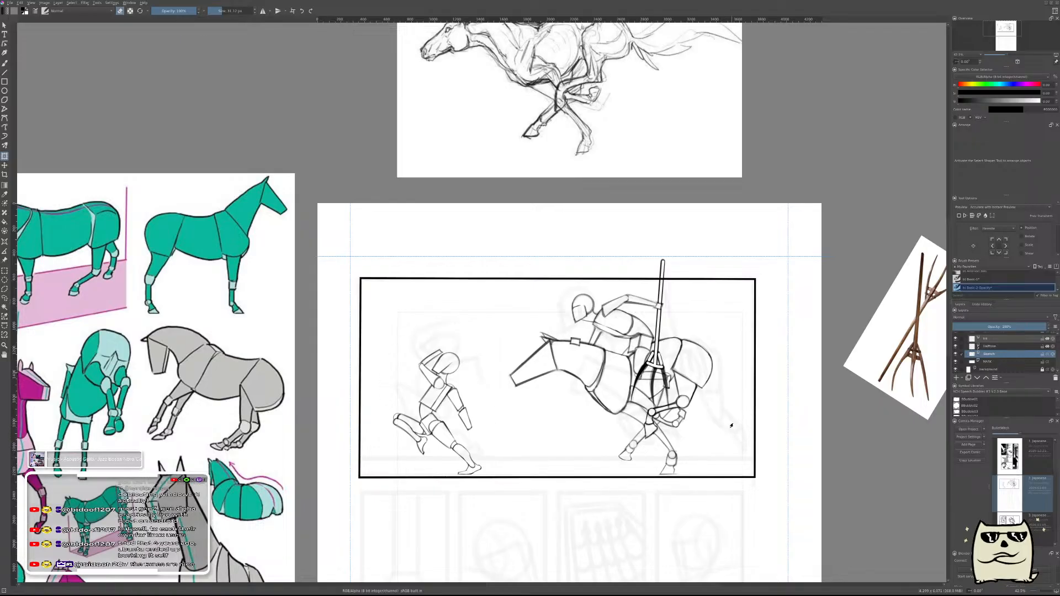
# - On a new paint layer, draw the first side of a hand below the running figure's lowered wrist
pyautogui.scroll(-4, 757, 399)
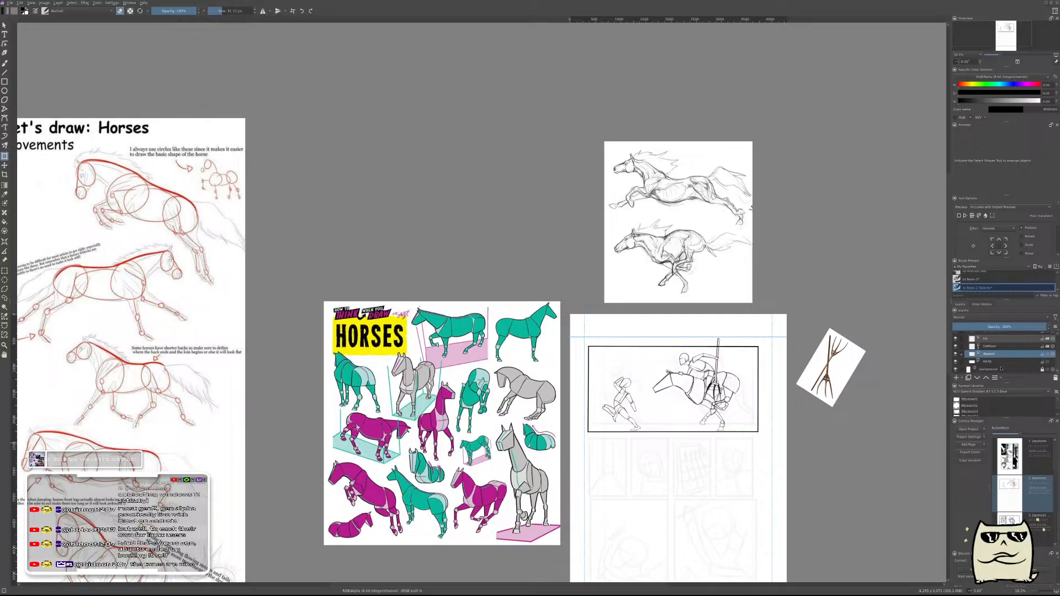
pyautogui.moveTo(787, 454); pyautogui.dragTo(762, 377)
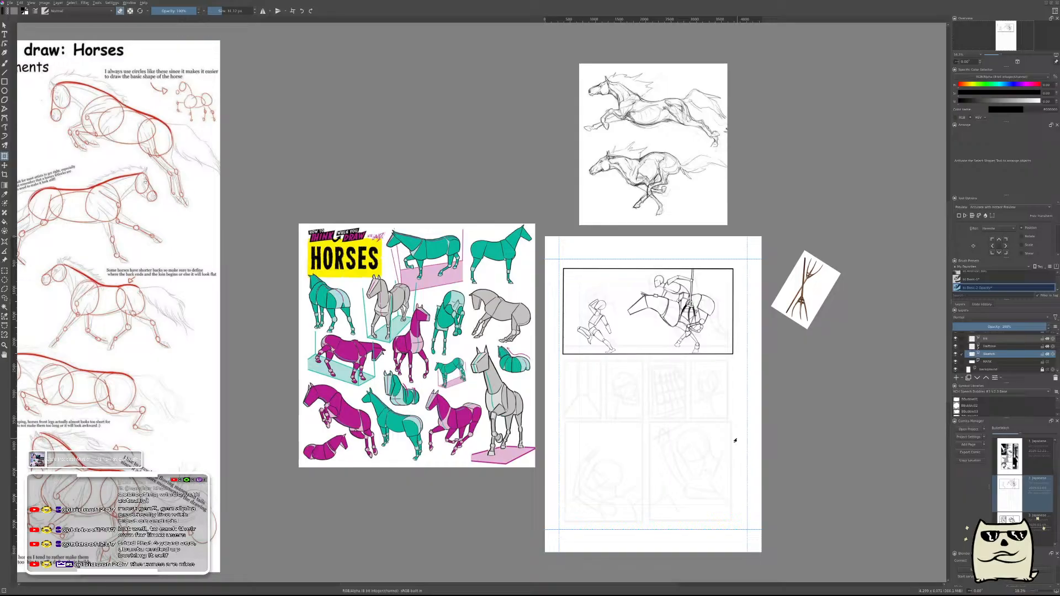
pyautogui.moveTo(611, 327); pyautogui.dragTo(623, 276)
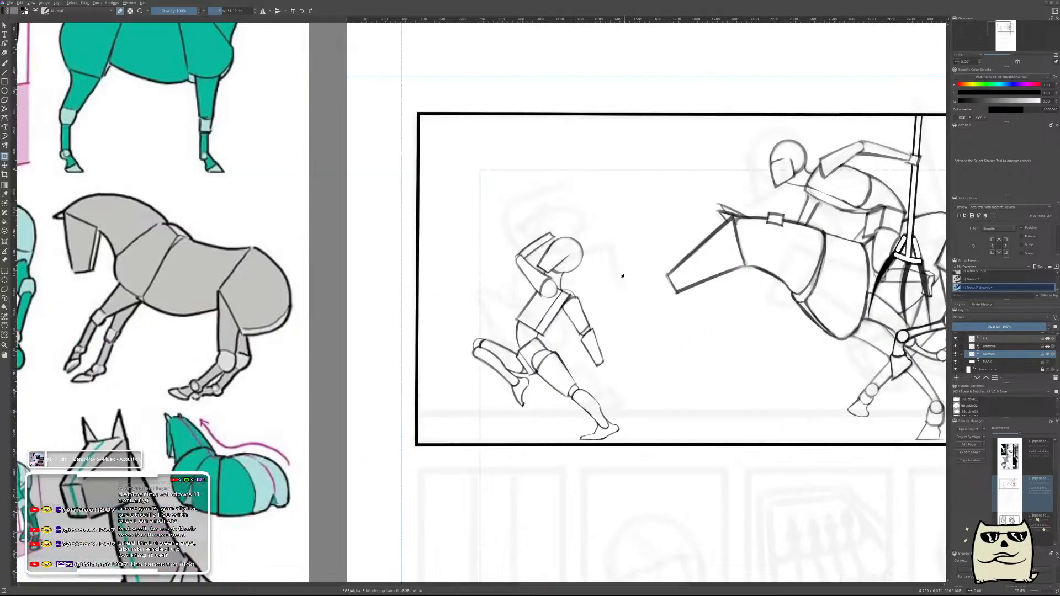
pyautogui.click(612, 381)
pyautogui.click(623, 373)
pyautogui.press('b')
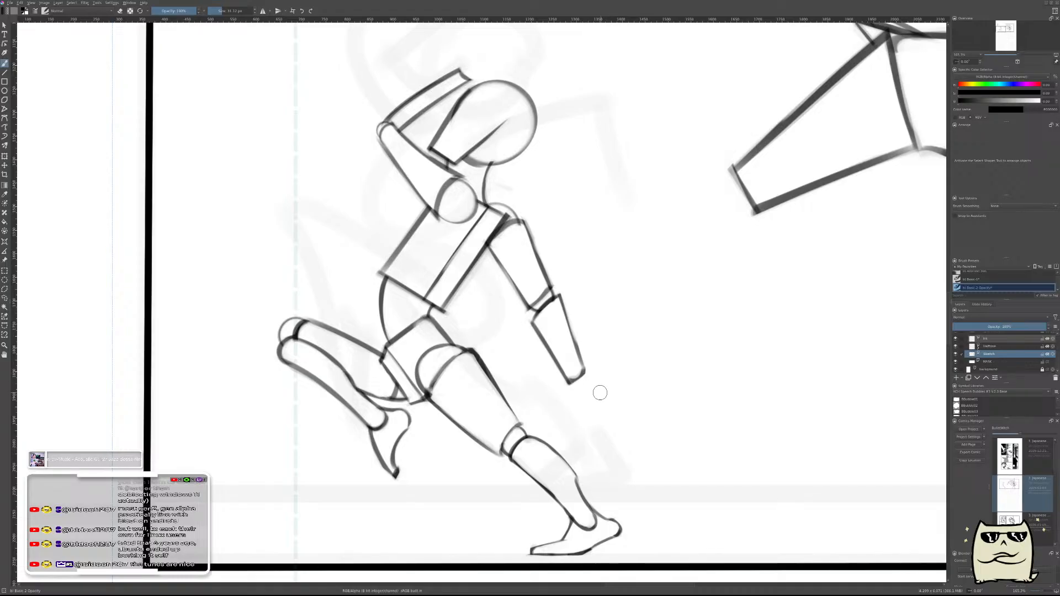
pyautogui.hotkey('ctrl', 'z')
pyautogui.press('e')
pyautogui.moveTo(572, 393); pyautogui.dragTo(585, 422)
pyautogui.press('Insert')
pyautogui.moveTo(572, 408)
pyautogui.mouseDown()
pyautogui.moveTo(566, 370)
pyautogui.moveTo(577, 415)
pyautogui.mouseUp()
pyautogui.hotkey('ctrl', 'z')
pyautogui.press('e')
pyautogui.press('e')
pyautogui.moveTo(554, 381); pyautogui.dragTo(568, 380)
pyautogui.press('e')
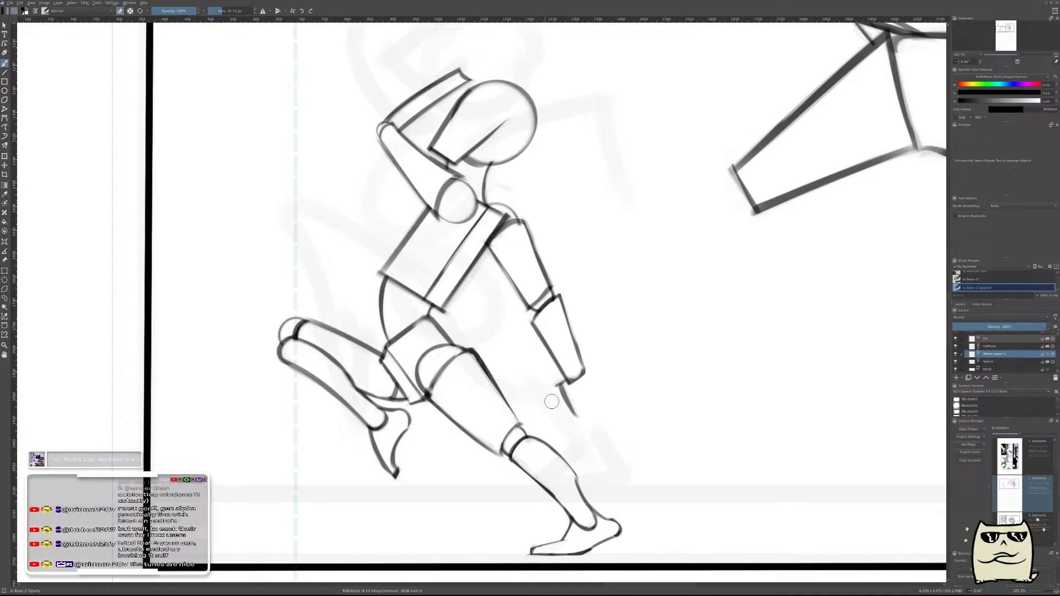
# - Finish the lowered hand as a small box with its remaining side and closing end, undoing the overly thick stroke
pyautogui.moveTo(551, 378)
pyautogui.mouseDown()
pyautogui.moveTo(556, 396)
pyautogui.moveTo(592, 369)
pyautogui.moveTo(610, 414)
pyautogui.mouseUp()
pyautogui.press('e')
pyautogui.press('e')
pyautogui.press('e')
pyautogui.press('e')
pyautogui.moveTo(592, 346); pyautogui.dragTo(608, 417)
pyautogui.moveTo(601, 368); pyautogui.dragTo(610, 414)
pyautogui.moveTo(570, 408); pyautogui.dragTo(601, 398)
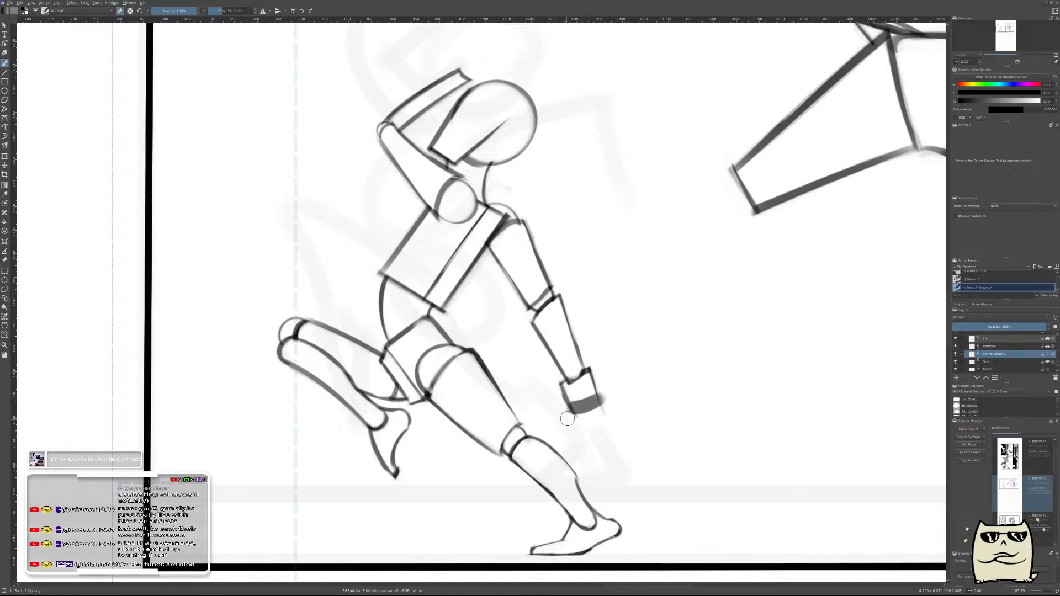
pyautogui.hotkey('ctrl', 'z')
pyautogui.scroll(-5, 623, 383)
pyautogui.scroll(3, 668, 275)
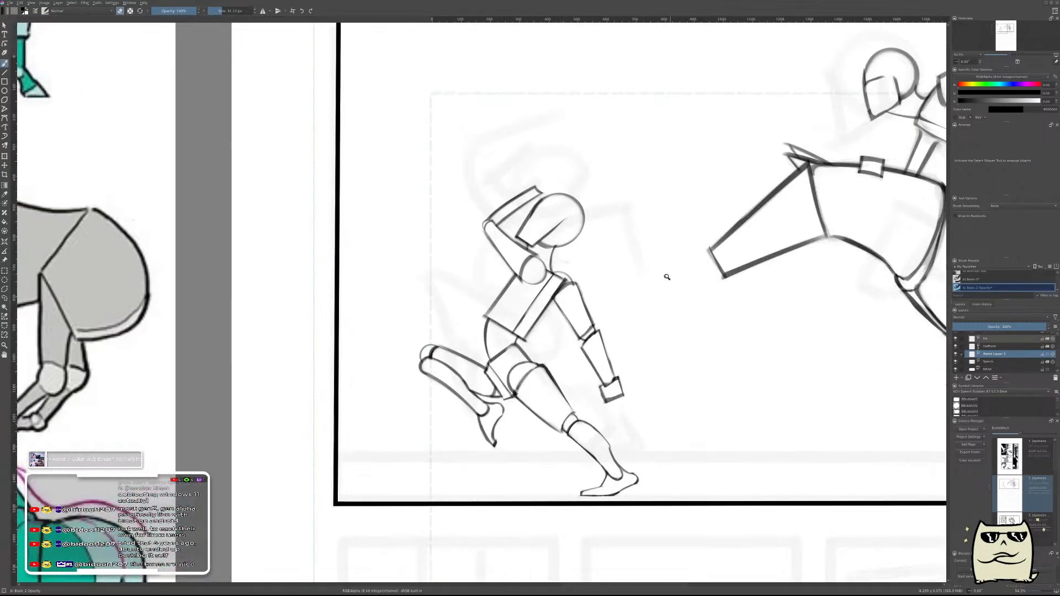
# - Draw a short wrist edge across the end of the running figure's raised forearm
pyautogui.scroll(4, 555, 198)
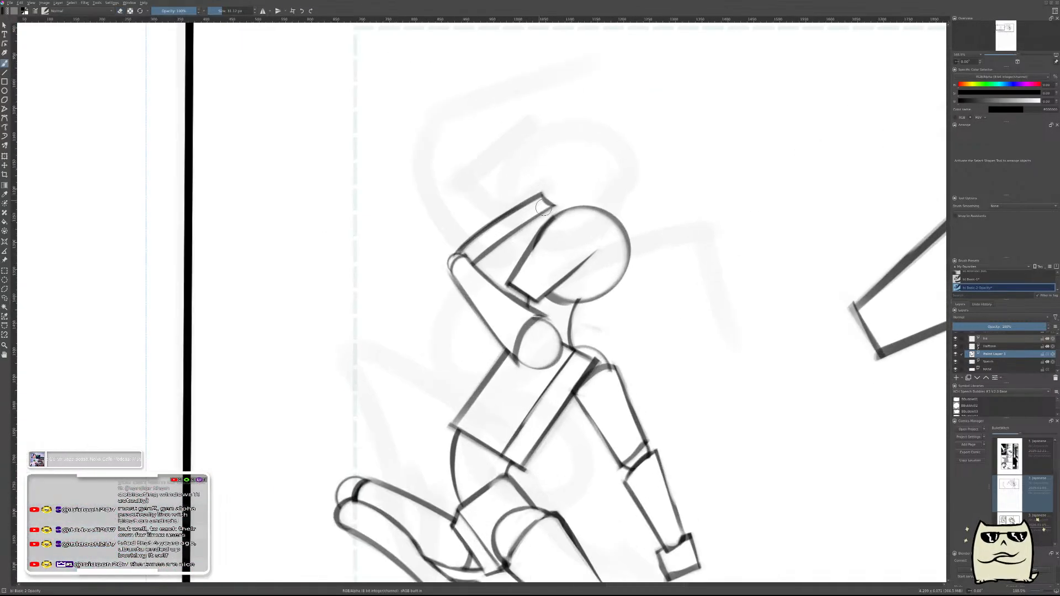
pyautogui.moveTo(525, 184); pyautogui.dragTo(554, 217)
pyautogui.hotkey('ctrl', 'z')
pyautogui.moveTo(525, 184); pyautogui.dragTo(554, 217)
pyautogui.press('e')
pyautogui.press('e')
pyautogui.moveTo(536, 204)
pyautogui.mouseDown()
pyautogui.moveTo(547, 218)
pyautogui.moveTo(524, 187)
pyautogui.mouseUp()
pyautogui.hotkey('ctrl', 'z')
pyautogui.press('e')
pyautogui.press('e')
# - Draw two parallel hand sides extending from the raised wrist over the top of the running figure's head
pyautogui.moveTo(525, 188); pyautogui.dragTo(568, 165)
pyautogui.press('e')
pyautogui.moveTo(517, 191)
pyautogui.mouseDown()
pyautogui.moveTo(583, 151)
pyautogui.moveTo(538, 175)
pyautogui.moveTo(560, 158)
pyautogui.moveTo(522, 202)
pyautogui.moveTo(538, 200)
pyautogui.moveTo(524, 185)
pyautogui.moveTo(556, 220)
pyautogui.moveTo(606, 190)
pyautogui.mouseUp()
pyautogui.press('e')
pyautogui.press('e')
pyautogui.moveTo(570, 219); pyautogui.dragTo(617, 189)
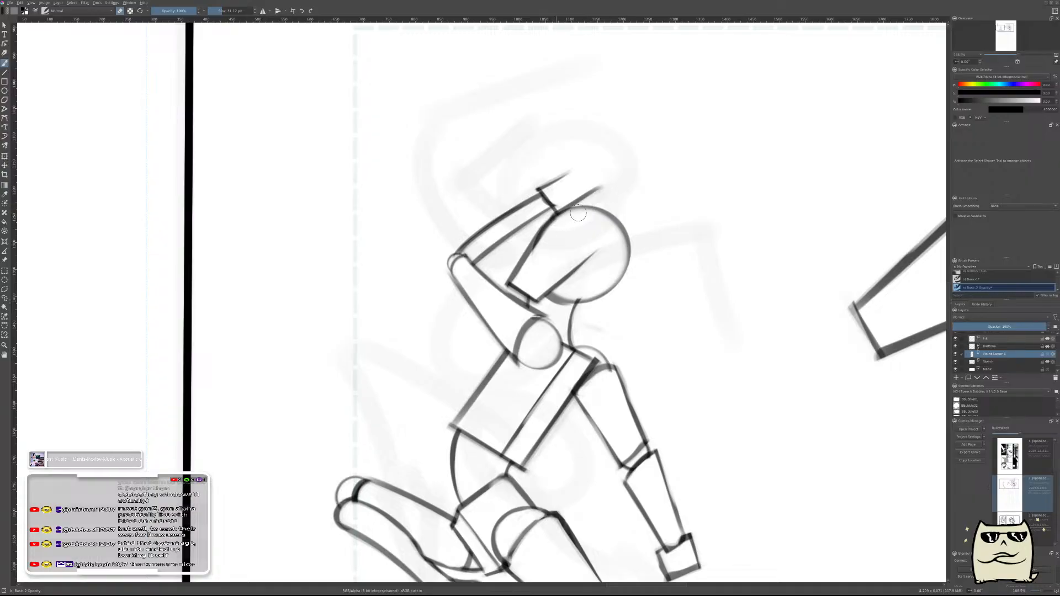
# - Close the raised hand into a small box, erase the overshooting lines, and merge the hands layer into the sketch layer
pyautogui.press('e')
pyautogui.moveTo(555, 155); pyautogui.dragTo(601, 226)
pyautogui.hotkey('ctrl', 'z')
pyautogui.press('e')
pyautogui.moveTo(544, 144)
pyautogui.mouseDown()
pyautogui.moveTo(596, 218)
pyautogui.moveTo(597, 197)
pyautogui.mouseUp()
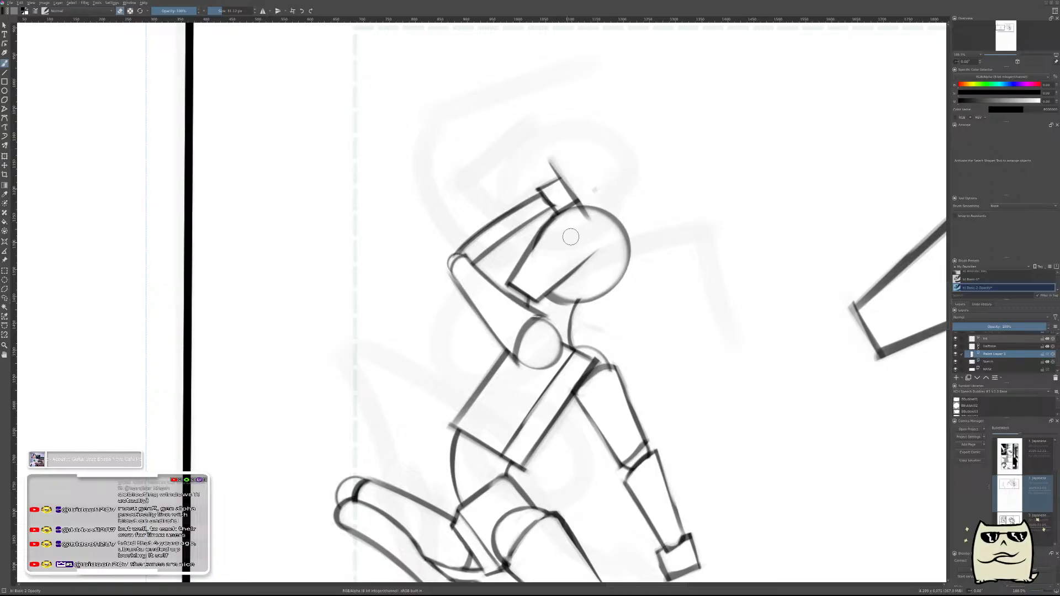
pyautogui.moveTo(586, 208)
pyautogui.mouseDown()
pyautogui.moveTo(569, 218)
pyautogui.moveTo(598, 183)
pyautogui.mouseUp()
pyautogui.moveTo(547, 151)
pyautogui.mouseDown()
pyautogui.moveTo(583, 143)
pyautogui.moveTo(563, 163)
pyautogui.mouseUp()
pyautogui.moveTo(698, 149); pyautogui.dragTo(725, 227)
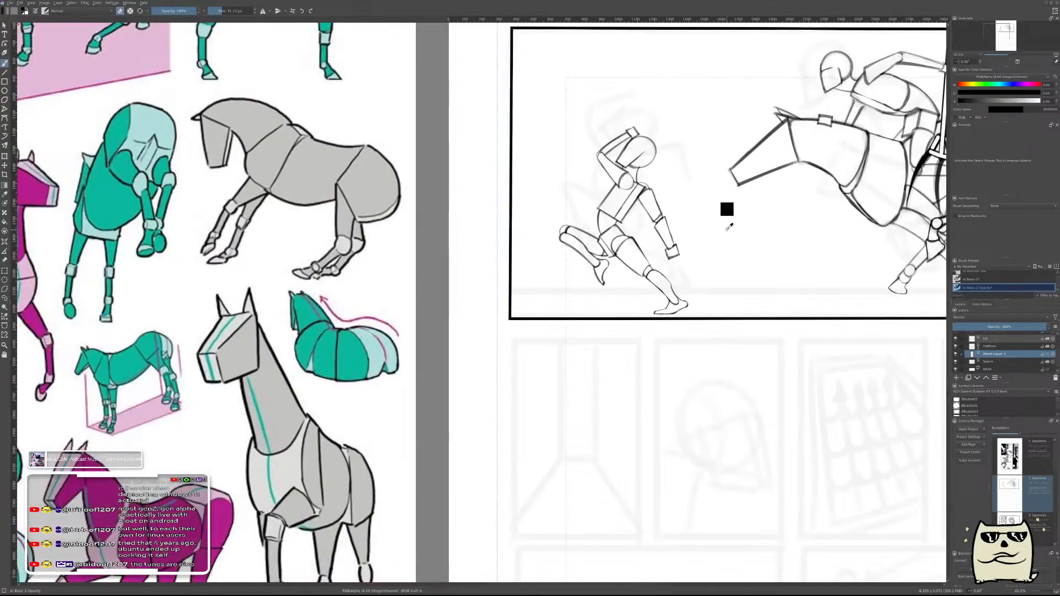
pyautogui.hotkey('ctrl', 'e')
# - Check the panel composition in a mirrored view, restore the normal orientation, and save the file
pyautogui.press('m')
pyautogui.moveTo(661, 238); pyautogui.dragTo(651, 274)
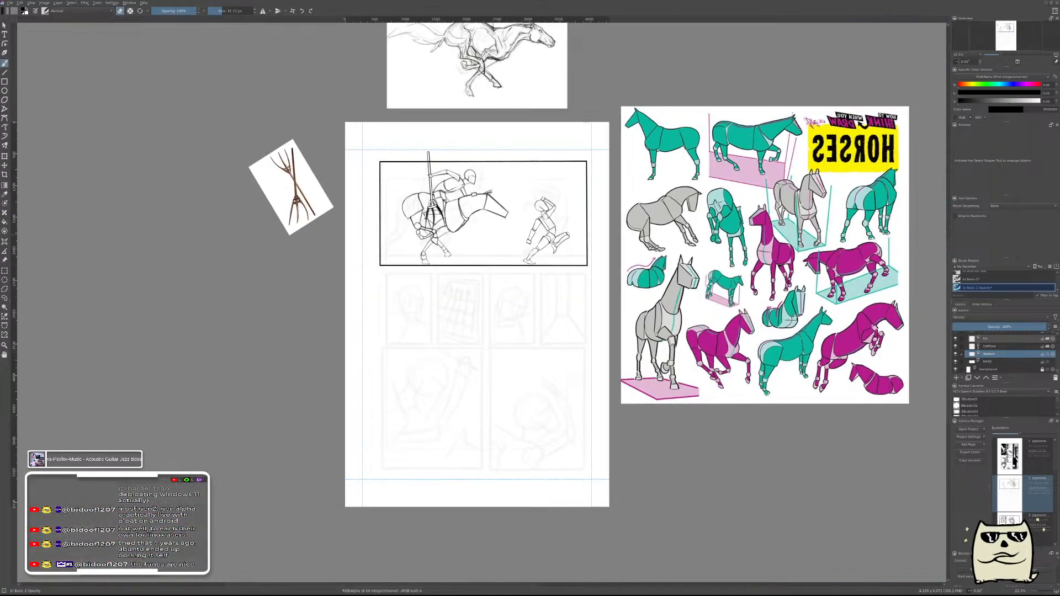
pyautogui.scroll(3, 579, 231)
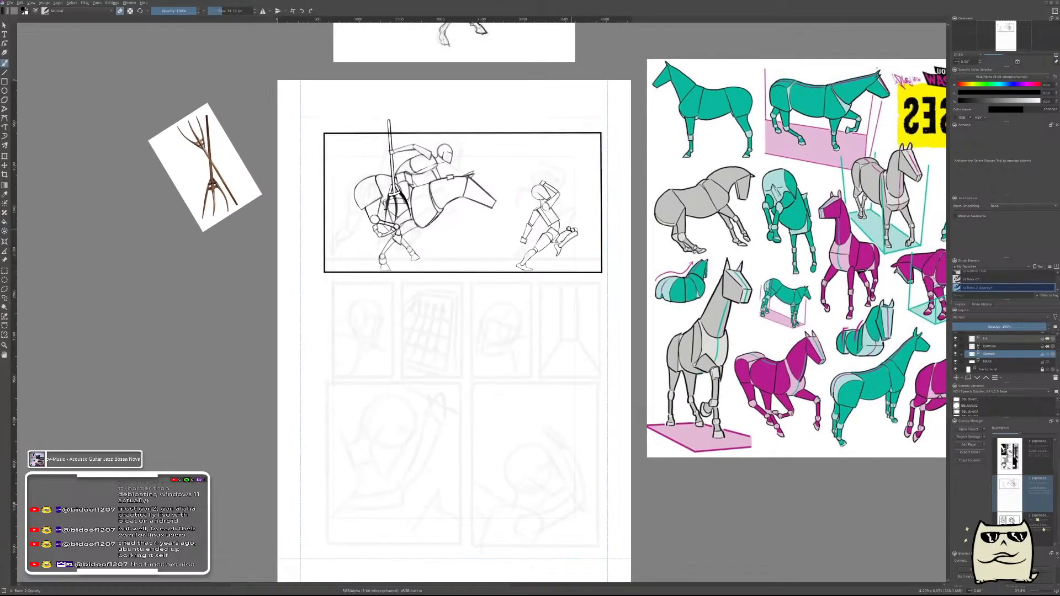
pyautogui.moveTo(575, 184); pyautogui.dragTo(643, 273)
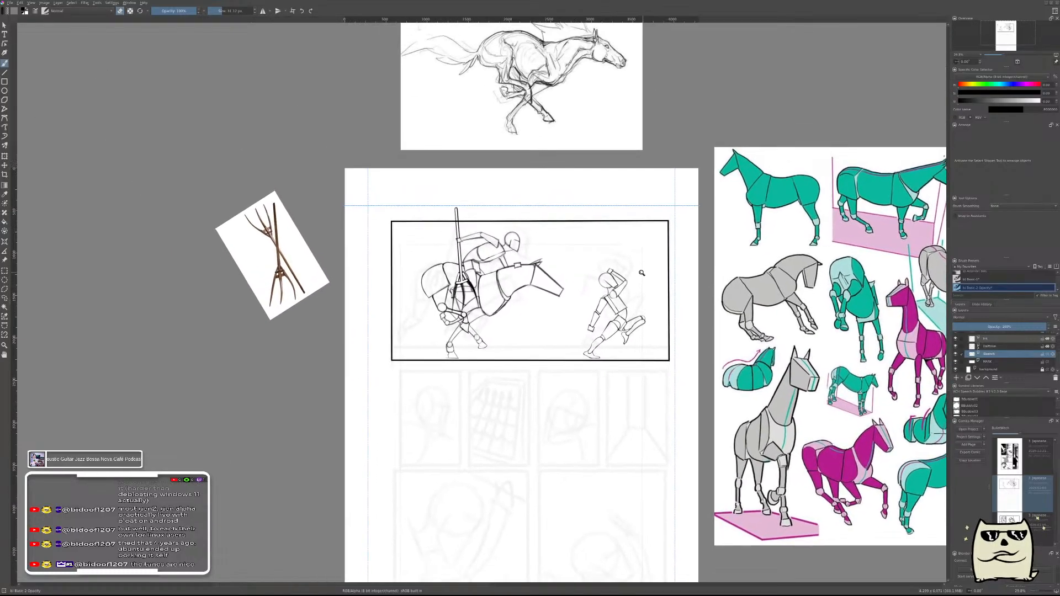
pyautogui.scroll(3, 642, 272)
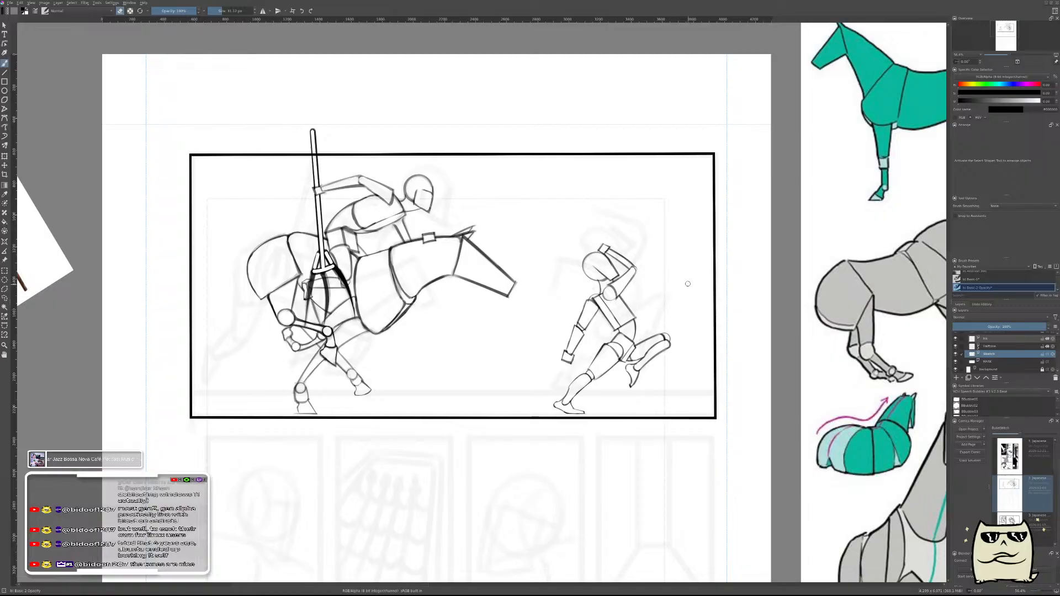
pyautogui.press('m')
pyautogui.scroll(-4, 657, 288)
pyautogui.hotkey('ctrl', 's')
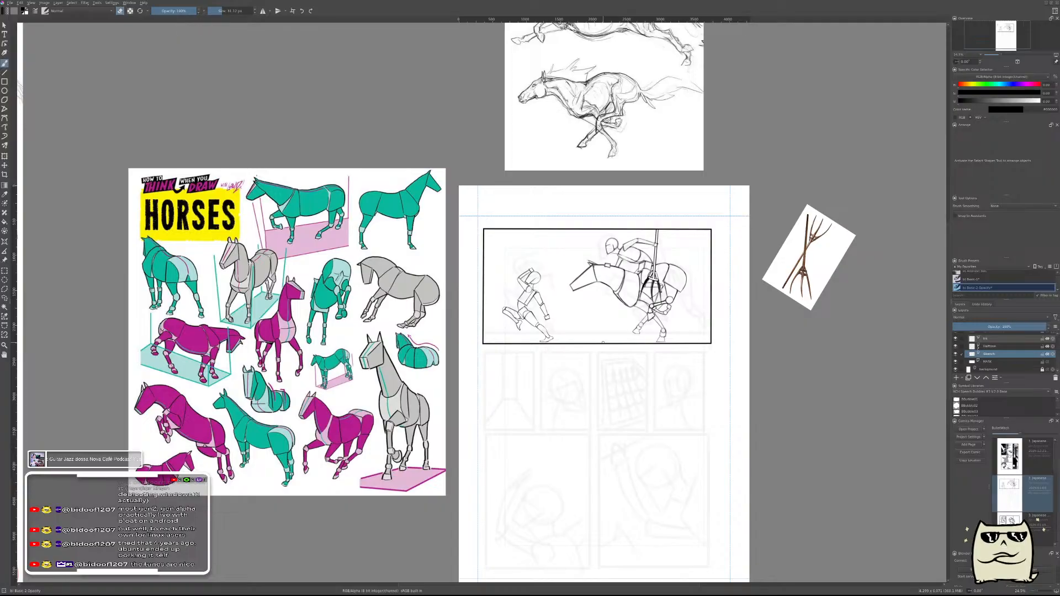
# - Lasso the whole running figure, move it slightly toward the horse, apply the transform and deselect
pyautogui.moveTo(603, 342); pyautogui.dragTo(481, 229)
pyautogui.scroll(2, 480, 229)
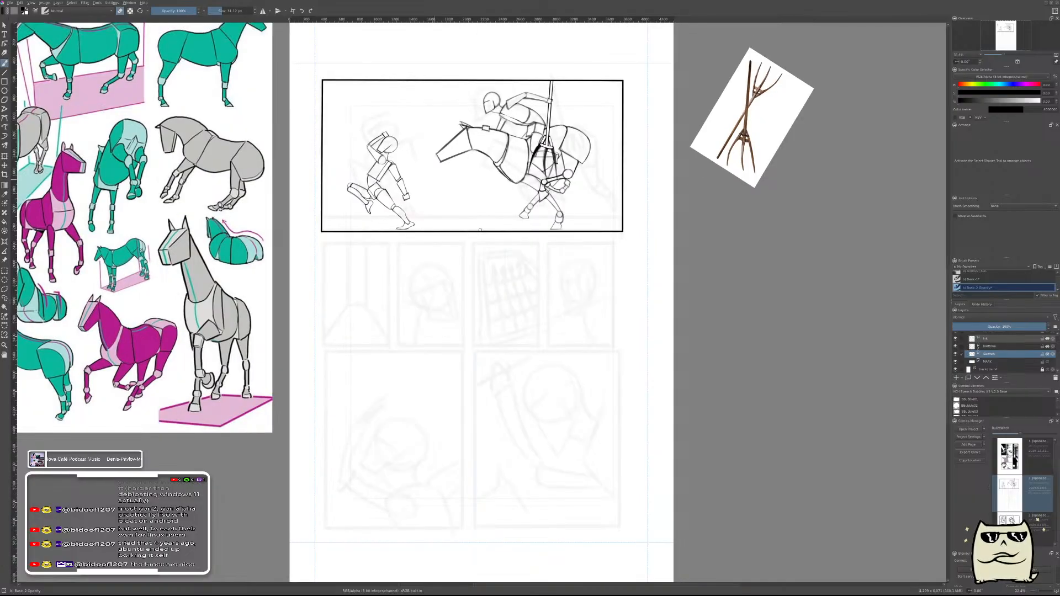
pyautogui.press('3')
pyautogui.press('2')
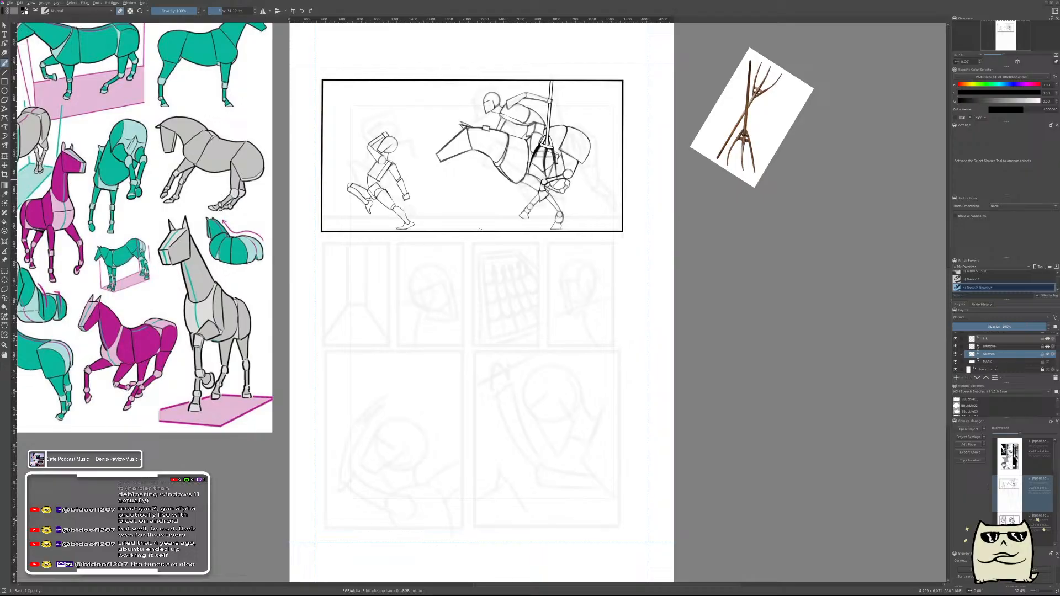
pyautogui.moveTo(420, 226)
pyautogui.mouseDown()
pyautogui.moveTo(452, 206)
pyautogui.moveTo(604, 360)
pyautogui.mouseUp()
pyautogui.press('l')
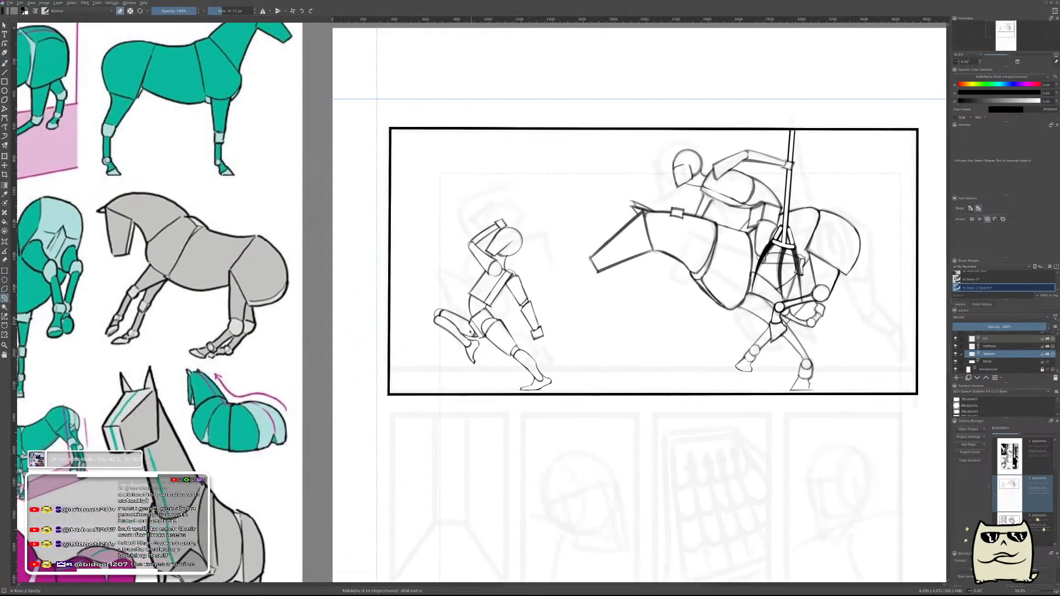
pyautogui.moveTo(436, 371)
pyautogui.mouseDown()
pyautogui.moveTo(469, 190)
pyautogui.moveTo(535, 226)
pyautogui.moveTo(575, 296)
pyautogui.moveTo(595, 398)
pyautogui.mouseUp()
pyautogui.hotkey('ctrl', 't')
pyautogui.moveTo(531, 347); pyautogui.dragTo(542, 347)
pyautogui.press('Return')
pyautogui.hotkey('ctrl', 'shift', 'a')
pyautogui.scroll(-4, 687, 315)
pyautogui.scroll(1, 697, 323)
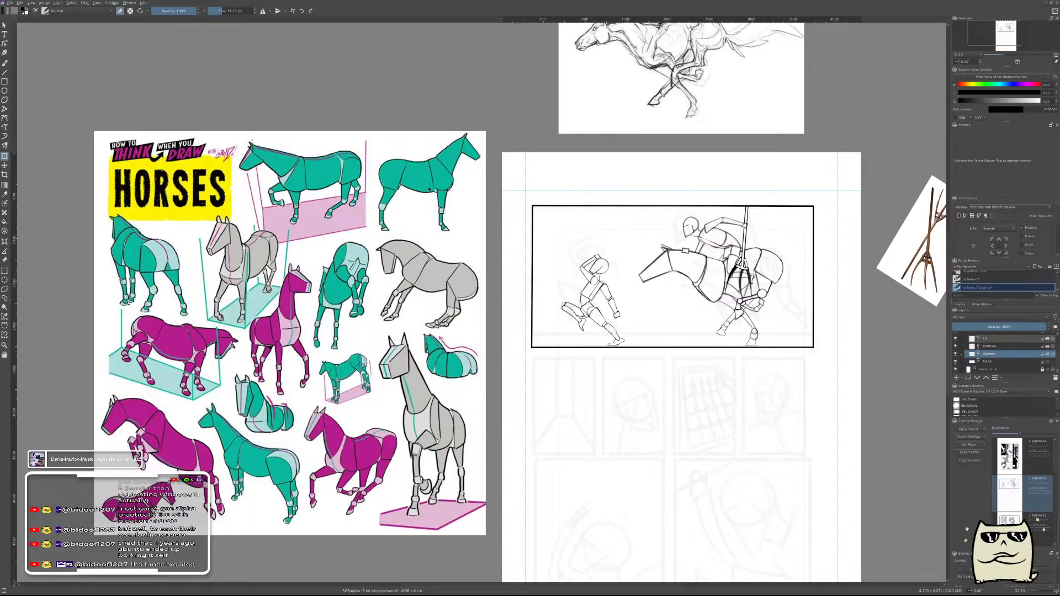
# - Place a running muscle-anatomy reference image, enlarge it over the lower panels for study, and remove it
pyautogui.hotkey('ctrl', 'shift', 'r')
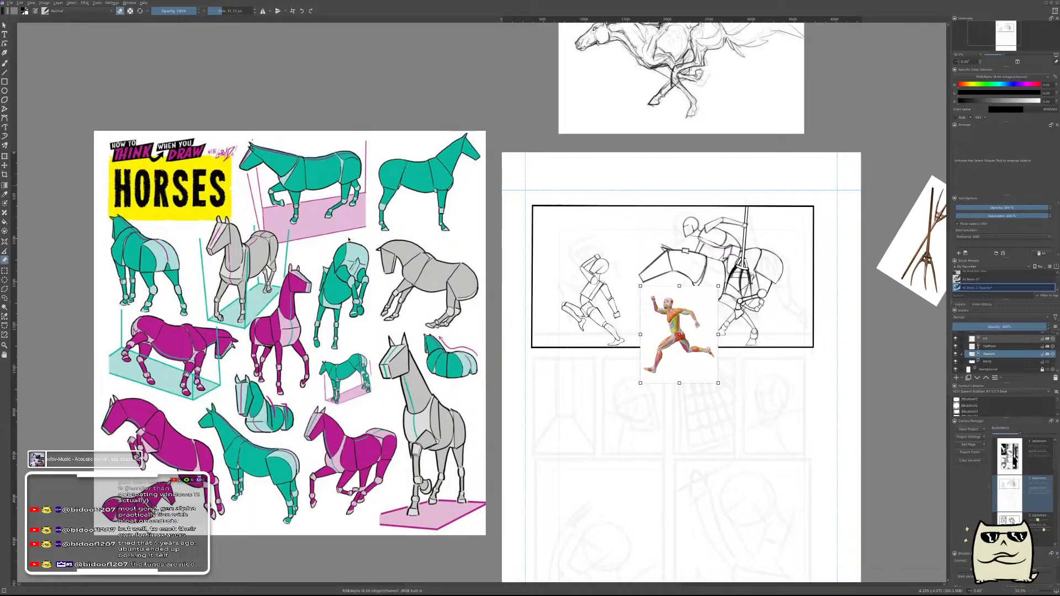
pyautogui.scroll(-4, 697, 359)
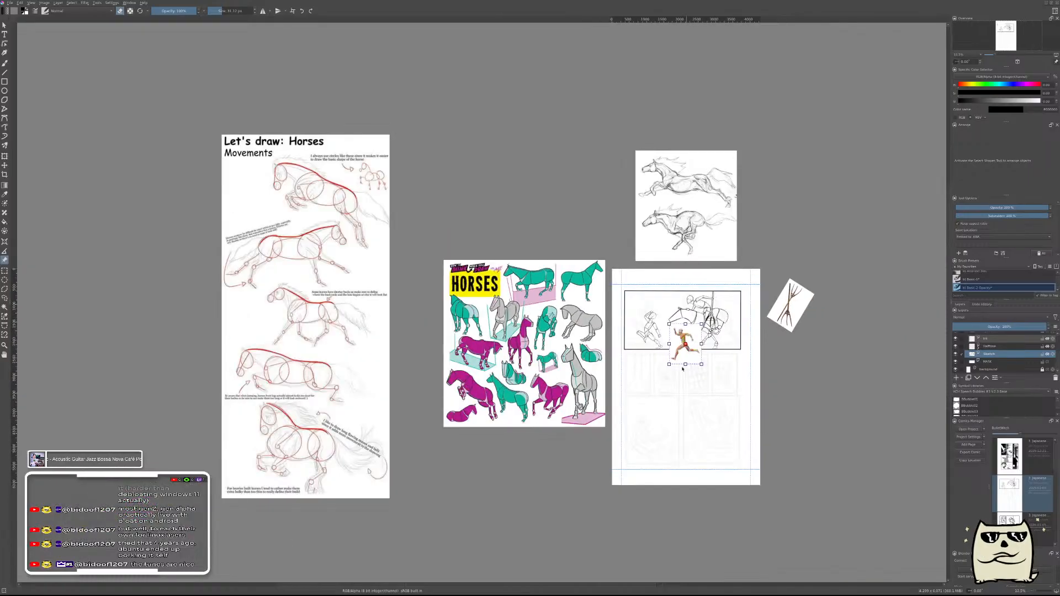
pyautogui.moveTo(701, 364); pyautogui.dragTo(690, 447)
pyautogui.scroll(2, 690, 446)
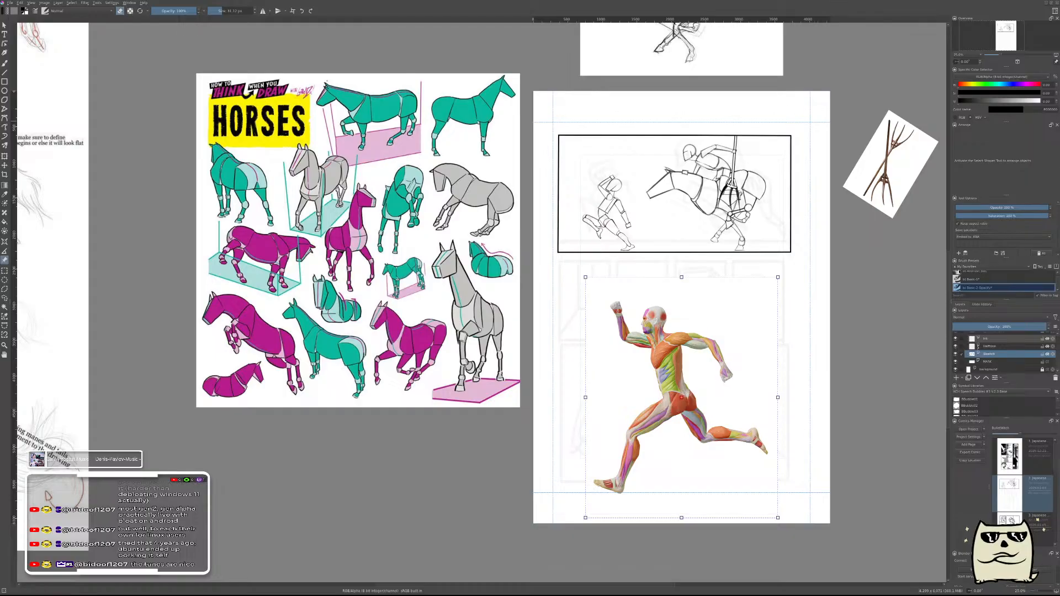
pyautogui.press('Delete')
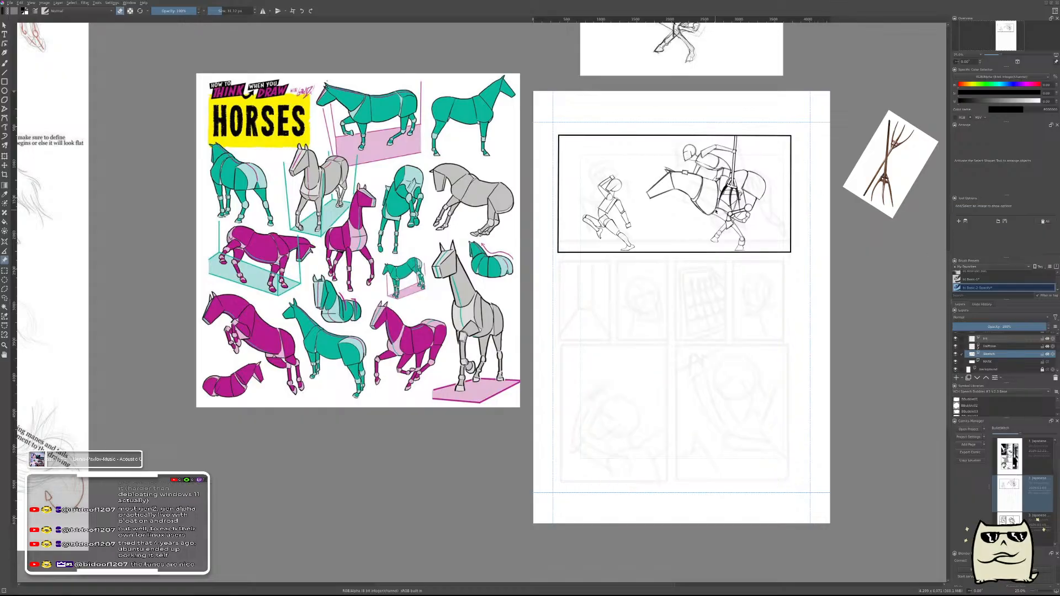
pyautogui.scroll(1, 694, 206)
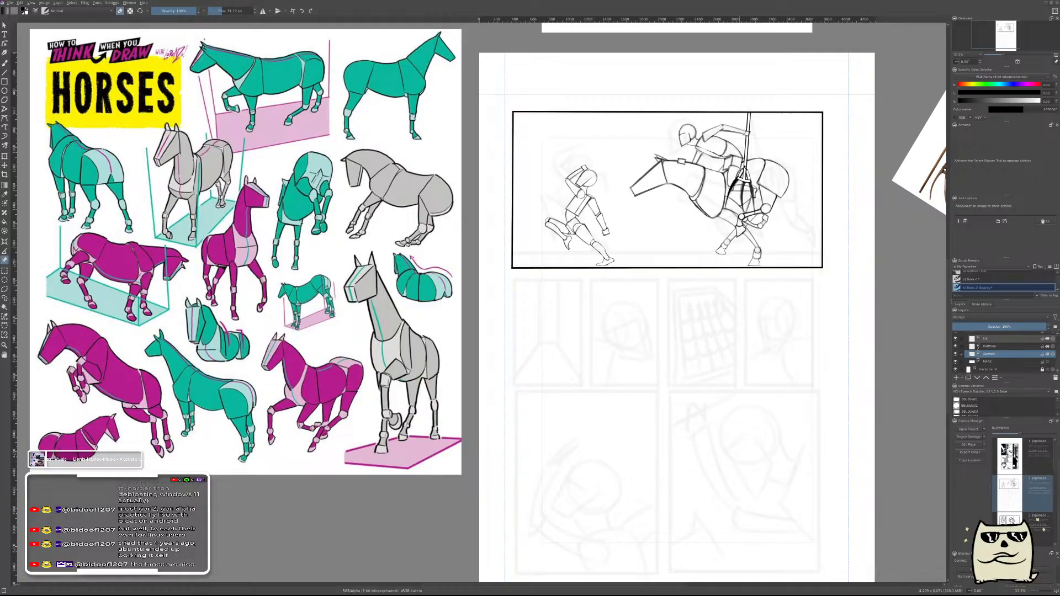
# - Add a paint layer directly beneath the sketch layer and set the freehand path tool to fill with the foreground colour
pyautogui.press('Insert')
pyautogui.hotkey('ctrl', 'pagedown')
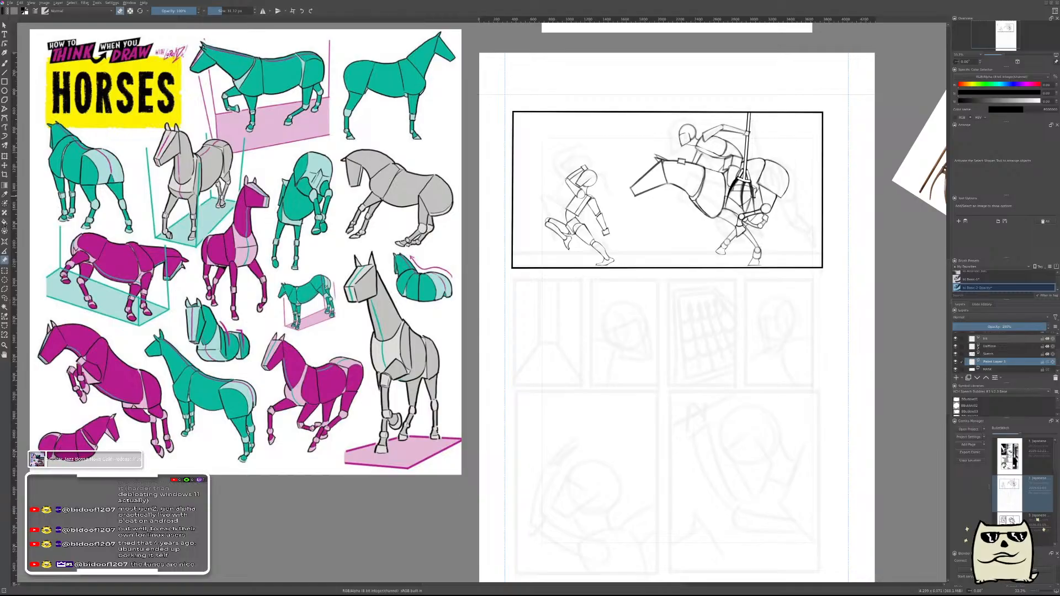
pyautogui.click(4, 223)
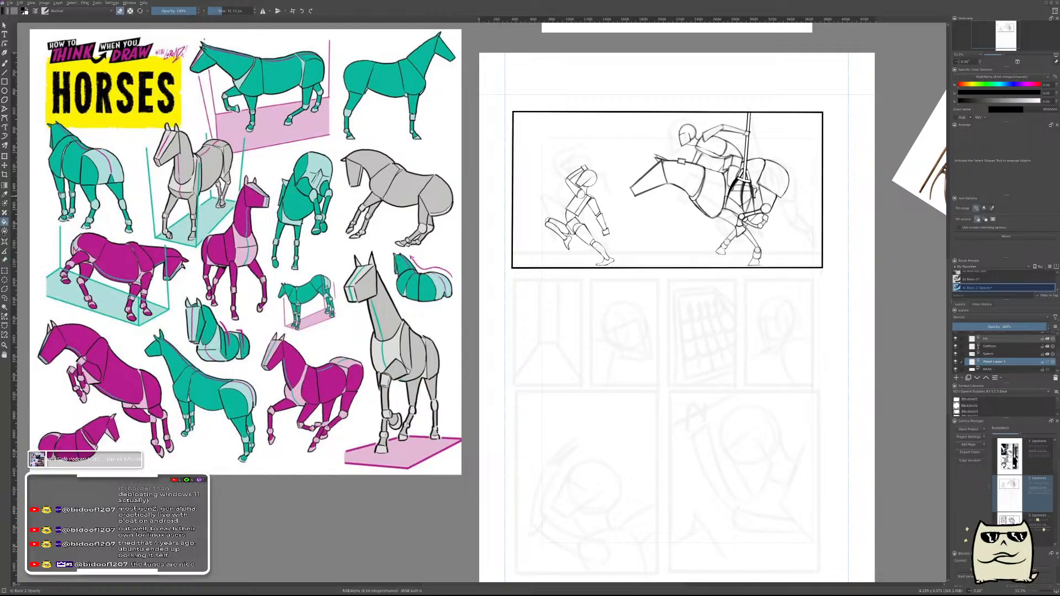
pyautogui.click(4, 231)
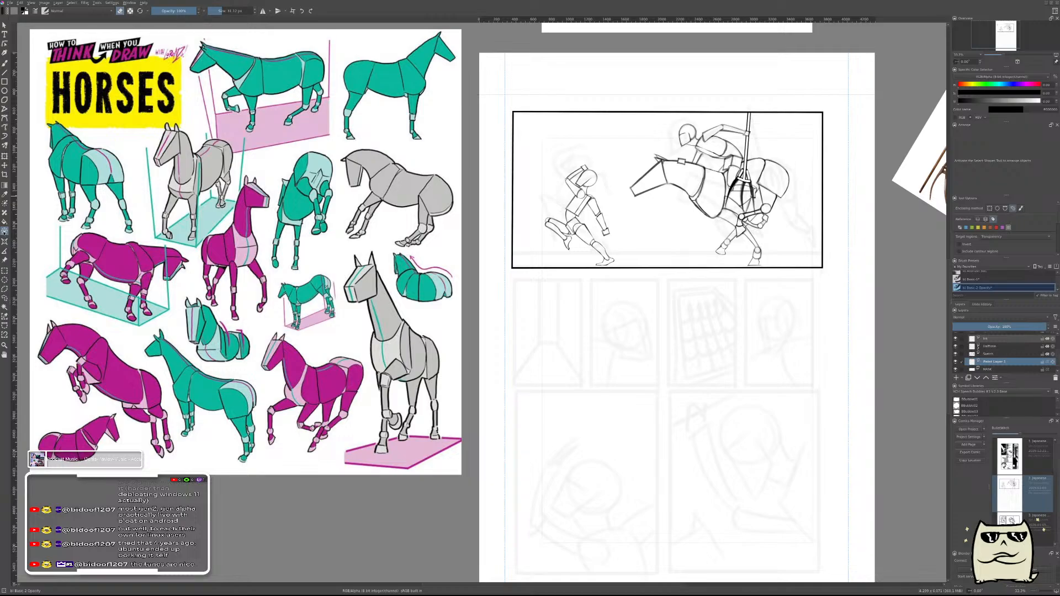
pyautogui.moveTo(624, 437)
pyautogui.mouseDown()
pyautogui.moveTo(670, 358)
pyautogui.moveTo(698, 439)
pyautogui.moveTo(621, 439)
pyautogui.moveTo(617, 450)
pyautogui.mouseUp()
pyautogui.press('e')
pyautogui.click(5, 126)
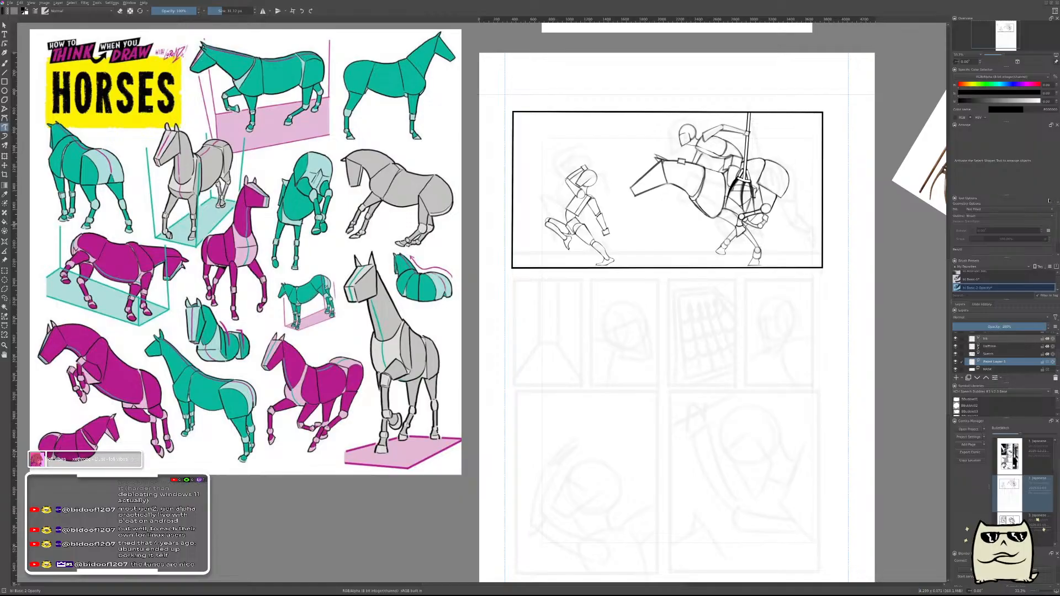
pyautogui.click(999, 220)
# - Try filled freehand shapes in black and white below the horse's head, and undo them
pyautogui.moveTo(640, 231)
pyautogui.mouseDown()
pyautogui.moveTo(696, 221)
pyautogui.moveTo(669, 246)
pyautogui.moveTo(637, 244)
pyautogui.mouseUp()
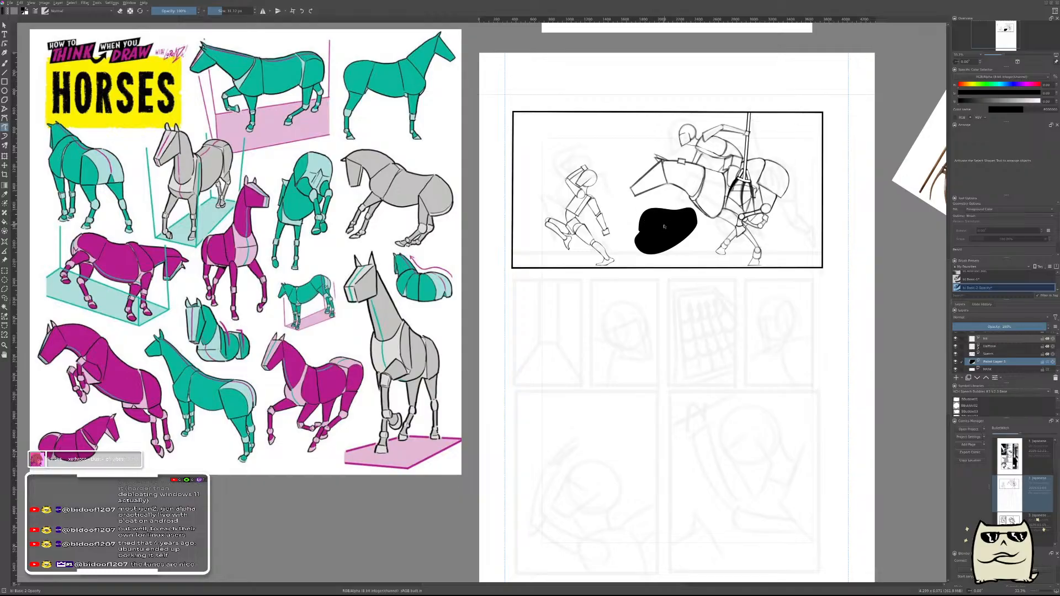
pyautogui.hotkey('ctrl', 'z')
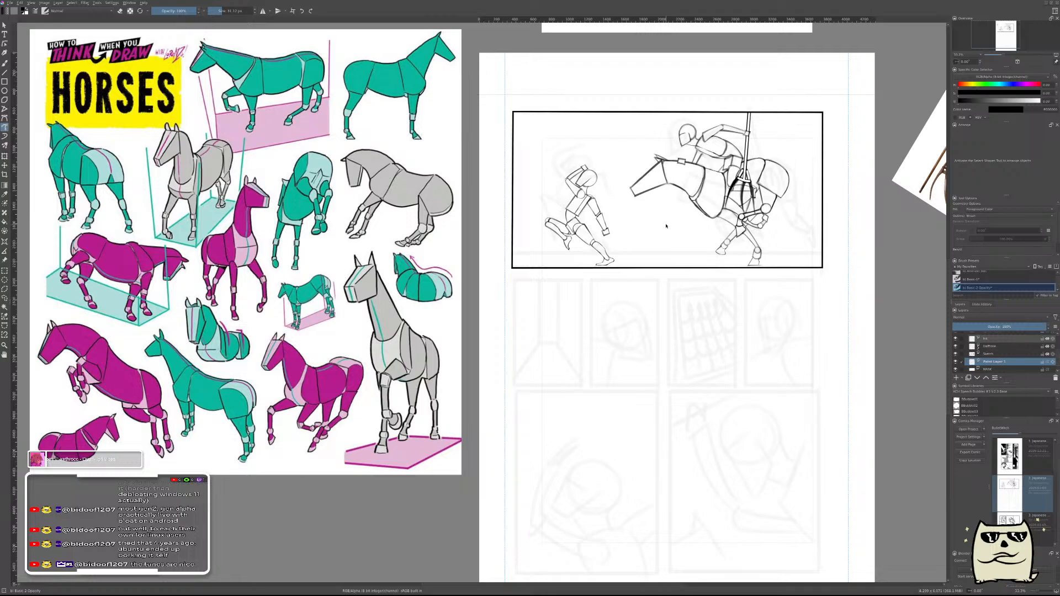
pyautogui.press('x')
pyautogui.moveTo(667, 222)
pyautogui.mouseDown()
pyautogui.moveTo(689, 191)
pyautogui.moveTo(748, 209)
pyautogui.moveTo(685, 237)
pyautogui.moveTo(678, 200)
pyautogui.moveTo(734, 160)
pyautogui.moveTo(757, 210)
pyautogui.mouseUp()
pyautogui.hotkey('ctrl', 'z')
pyautogui.hotkey('ctrl', 'z')
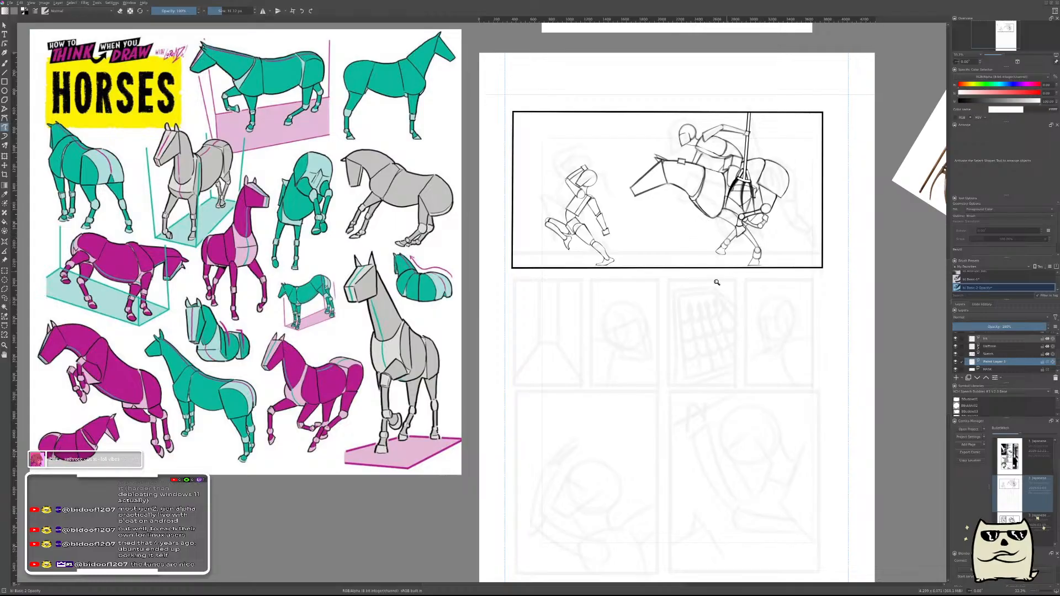
# - Turn off the freehand path tool's outline and switch the foreground colour back to black
pyautogui.scroll(5, 701, 183)
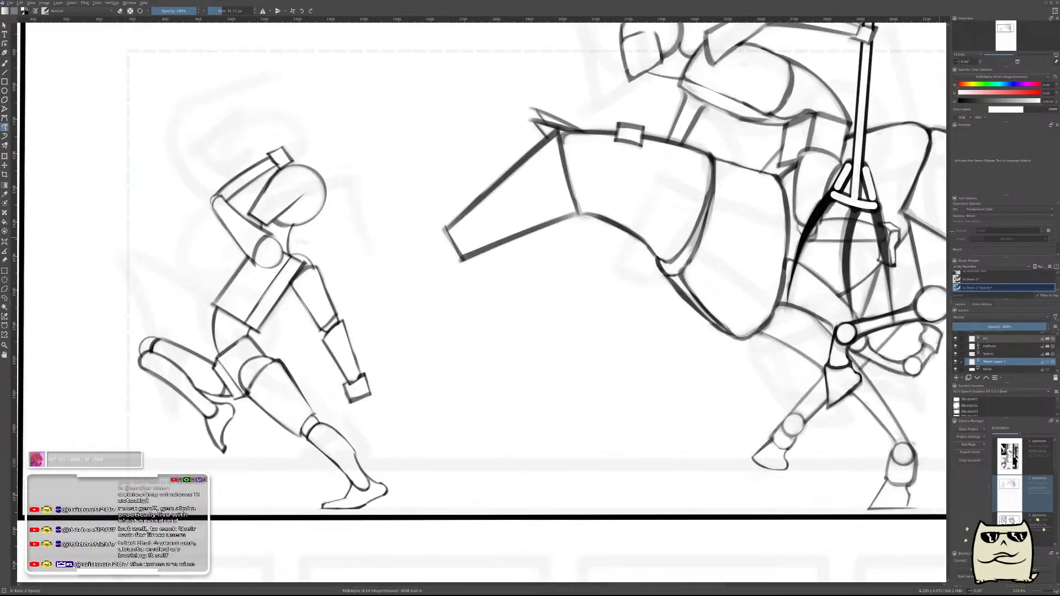
pyautogui.scroll(1, 992, 212)
pyautogui.moveTo(484, 362)
pyautogui.mouseDown()
pyautogui.moveTo(599, 292)
pyautogui.moveTo(662, 363)
pyautogui.moveTo(579, 395)
pyautogui.moveTo(491, 387)
pyautogui.mouseUp()
pyautogui.scroll(5, 1000, 352)
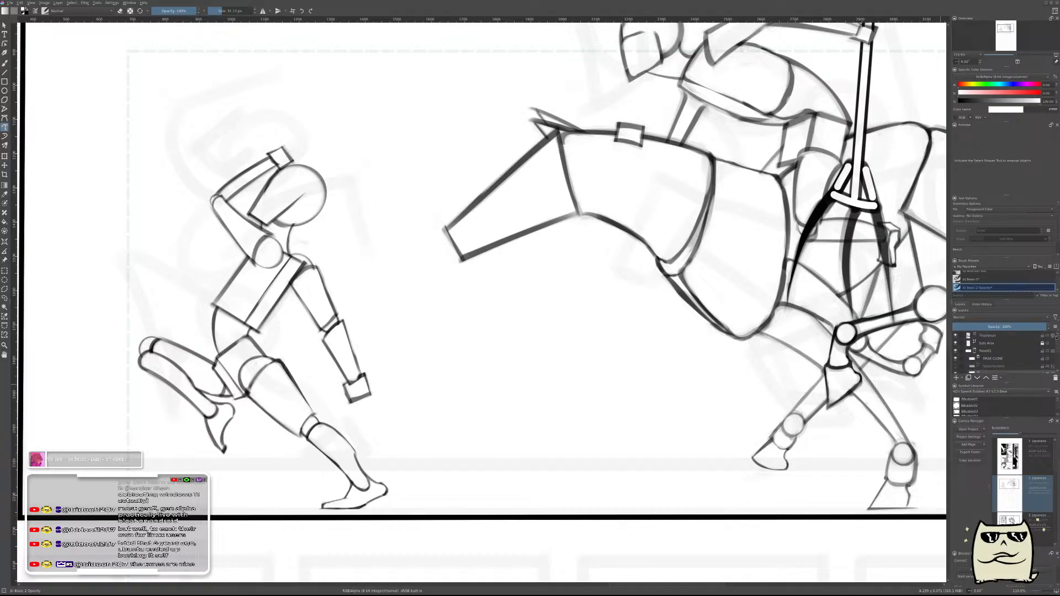
pyautogui.press('x')
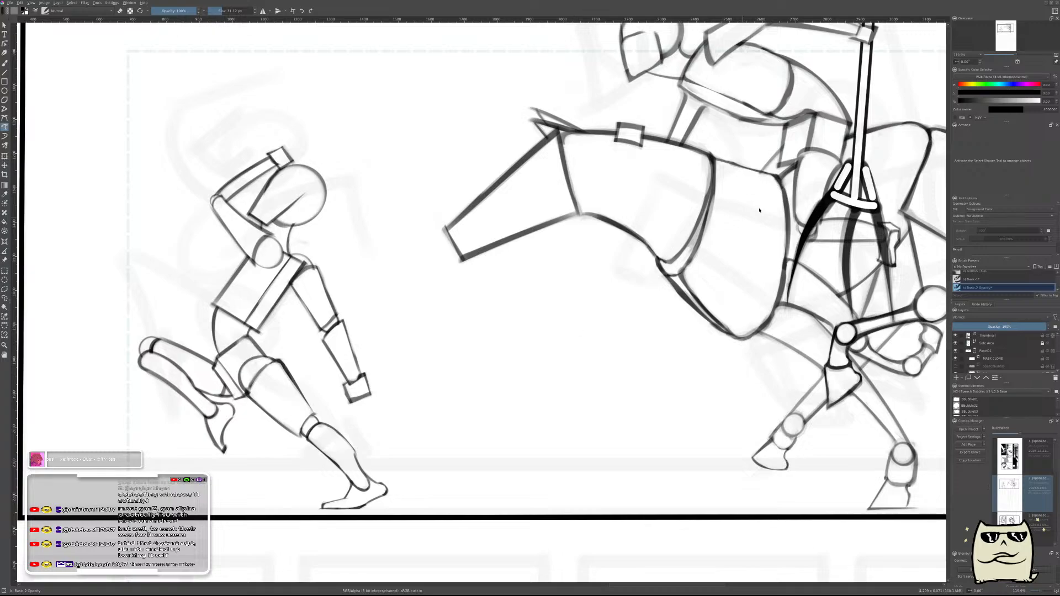
# - Set the foreground colour to dark grey and test it with a filled freehand shape over the horse's chest, undoing the shape
pyautogui.click(984, 102)
pyautogui.moveTo(635, 290)
pyautogui.mouseDown()
pyautogui.moveTo(675, 220)
pyautogui.moveTo(709, 304)
pyautogui.moveTo(634, 292)
pyautogui.mouseUp()
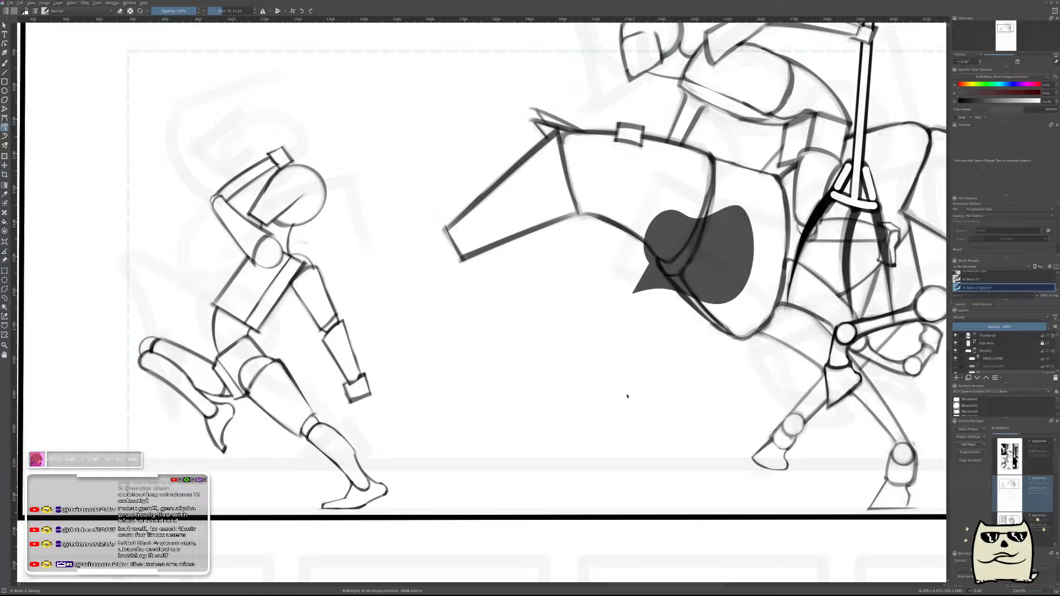
pyautogui.hotkey('ctrl', 'z')
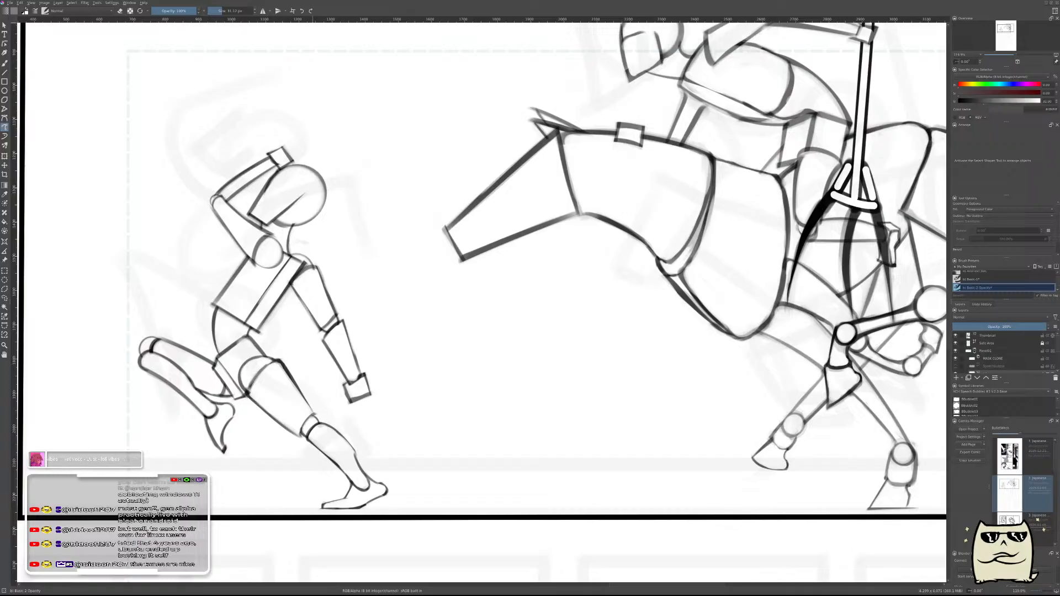
# - Fill the horse's head with a dark grey freehand shape that follows the sketched outline
pyautogui.scroll(-2, 556, 325)
pyautogui.scroll(2, 496, 336)
pyautogui.scroll(3, 496, 335)
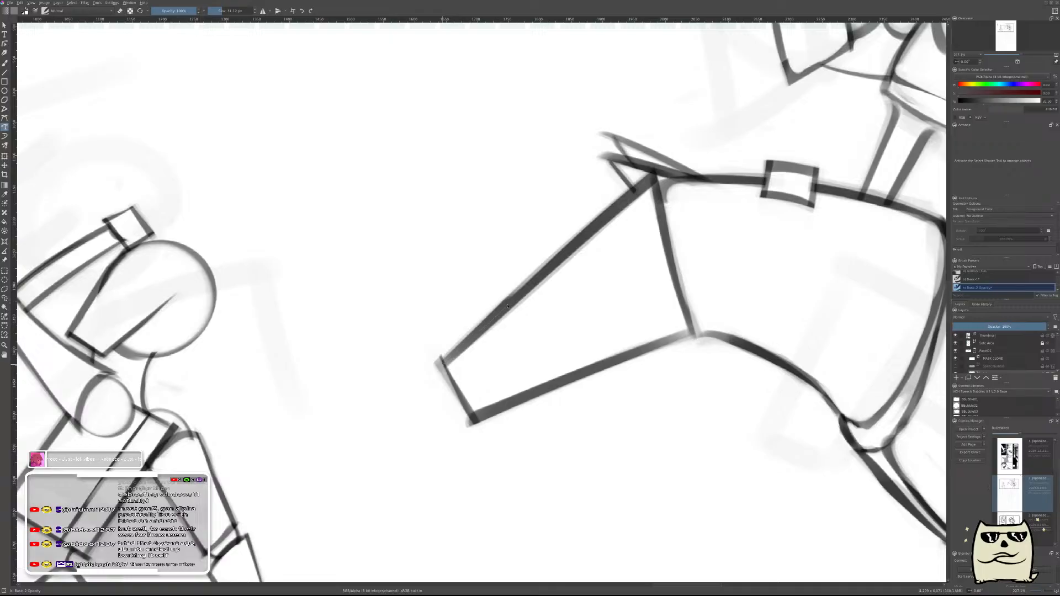
pyautogui.moveTo(661, 200); pyautogui.dragTo(693, 323)
pyautogui.moveTo(615, 367)
pyautogui.mouseDown()
pyautogui.moveTo(541, 399)
pyautogui.moveTo(525, 298)
pyautogui.moveTo(654, 187)
pyautogui.mouseUp()
pyautogui.moveTo(734, 288)
pyautogui.mouseDown()
pyautogui.moveTo(608, 319)
pyautogui.moveTo(510, 303)
pyautogui.moveTo(552, 292)
pyautogui.moveTo(512, 326)
pyautogui.mouseUp()
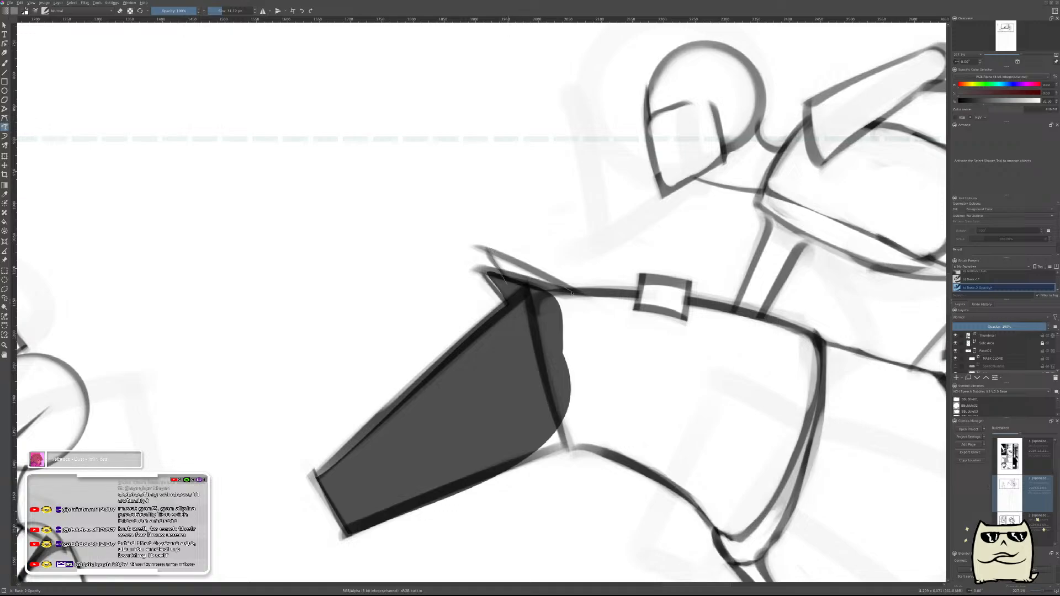
# - Fill the horse's ears, the neck, the small block on top of it and the rider's limb with dark grey freehand shapes
pyautogui.moveTo(569, 292); pyautogui.dragTo(572, 387)
pyautogui.moveTo(588, 444); pyautogui.dragTo(574, 448)
pyautogui.moveTo(688, 419); pyautogui.dragTo(658, 376)
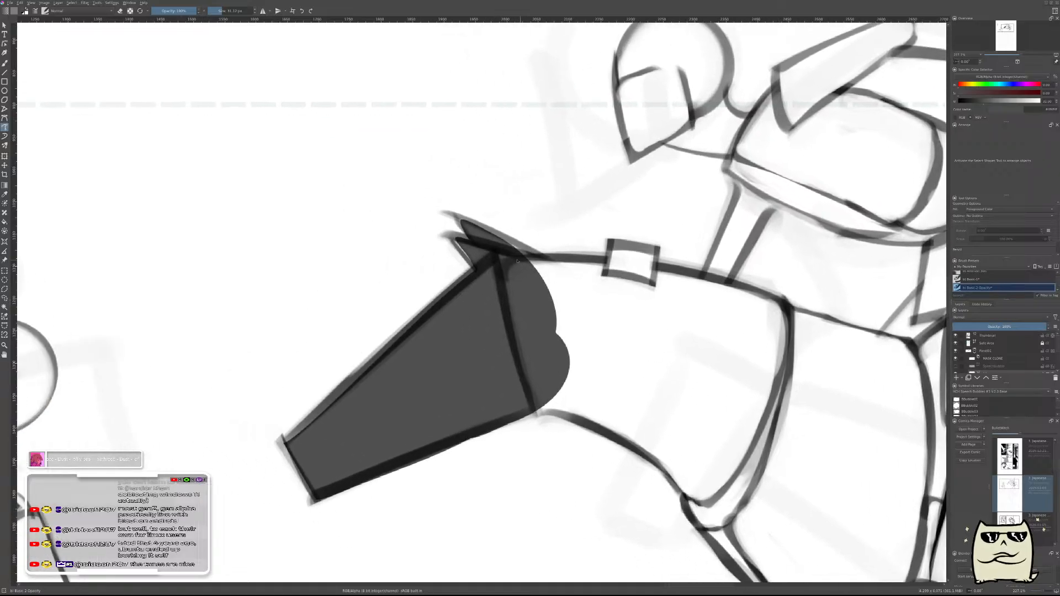
pyautogui.moveTo(519, 261)
pyautogui.mouseDown()
pyautogui.moveTo(610, 256)
pyautogui.moveTo(654, 319)
pyautogui.moveTo(646, 334)
pyautogui.moveTo(556, 305)
pyautogui.moveTo(512, 253)
pyautogui.mouseUp()
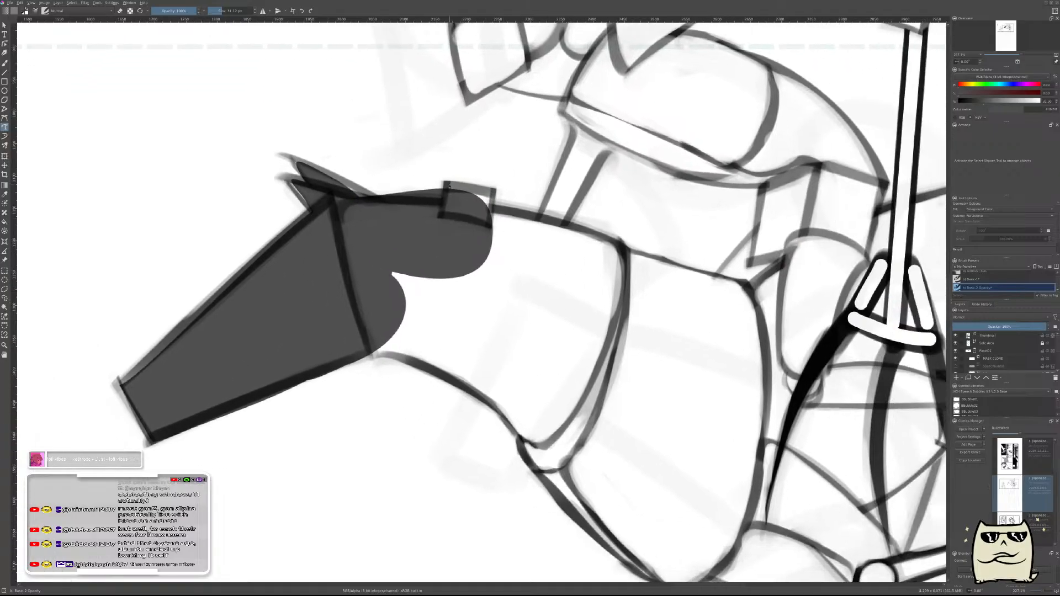
pyautogui.moveTo(444, 216)
pyautogui.mouseDown()
pyautogui.moveTo(490, 228)
pyautogui.moveTo(494, 196)
pyautogui.mouseUp()
pyautogui.moveTo(477, 201)
pyautogui.mouseDown()
pyautogui.moveTo(586, 235)
pyautogui.moveTo(616, 277)
pyautogui.moveTo(408, 305)
pyautogui.mouseUp()
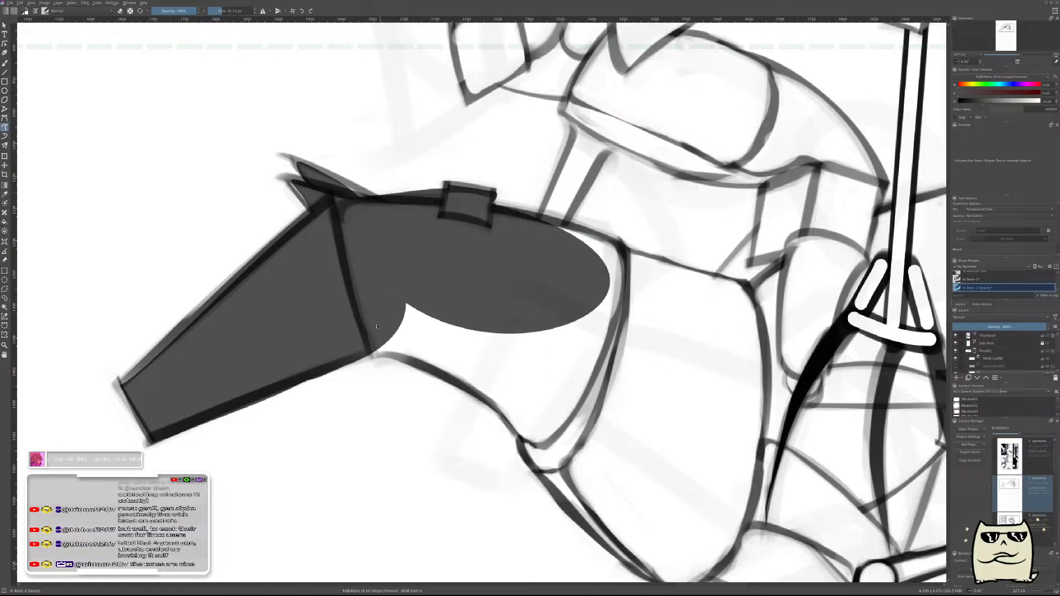
pyautogui.moveTo(355, 359)
pyautogui.mouseDown()
pyautogui.moveTo(406, 362)
pyautogui.moveTo(485, 405)
pyautogui.mouseUp()
pyautogui.moveTo(525, 457); pyautogui.dragTo(553, 470)
pyautogui.moveTo(604, 379)
pyautogui.mouseDown()
pyautogui.moveTo(626, 266)
pyautogui.moveTo(615, 243)
pyautogui.moveTo(576, 231)
pyautogui.moveTo(577, 133)
pyautogui.moveTo(605, 147)
pyautogui.moveTo(560, 161)
pyautogui.moveTo(517, 272)
pyautogui.mouseUp()
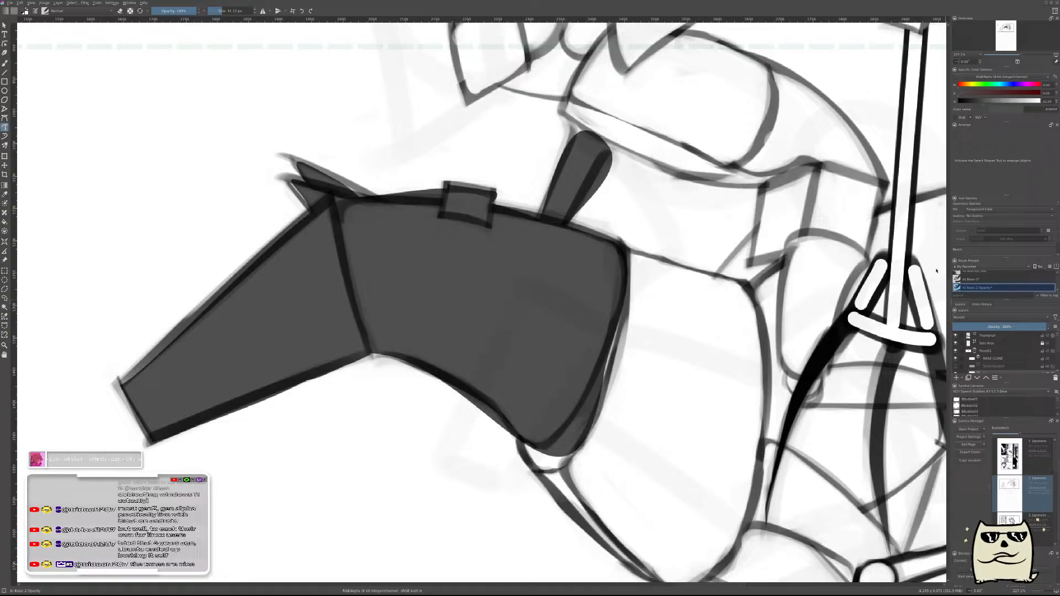
# - Set the freehand path tool's precision mode to Raw and undo the grey fills on the horse
pyautogui.moveTo(1059, 230); pyautogui.dragTo(1057, 247)
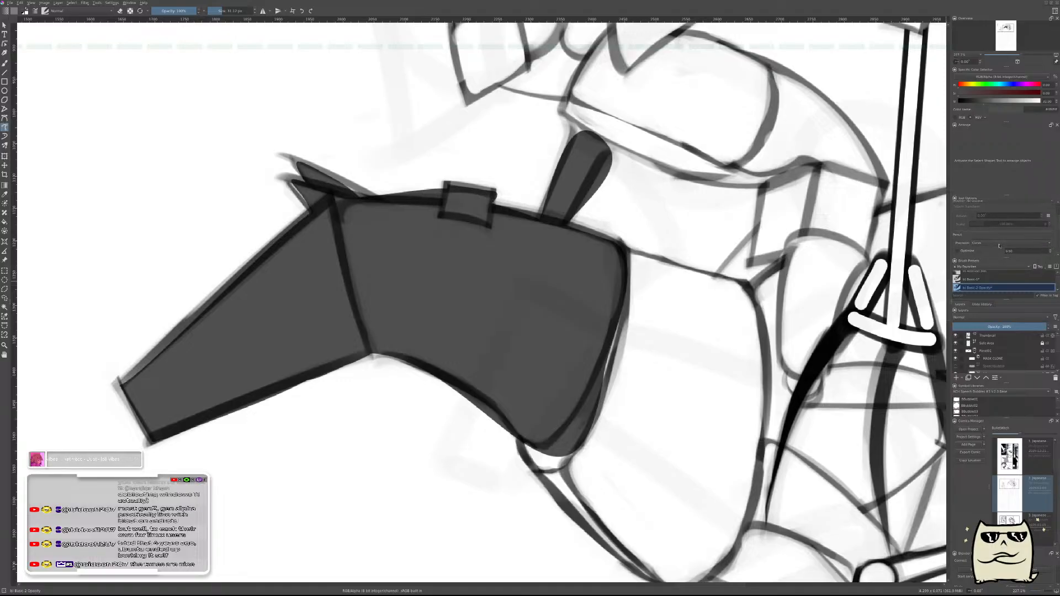
pyautogui.scroll(1, 992, 241)
pyautogui.hotkey('ctrl', 'z')
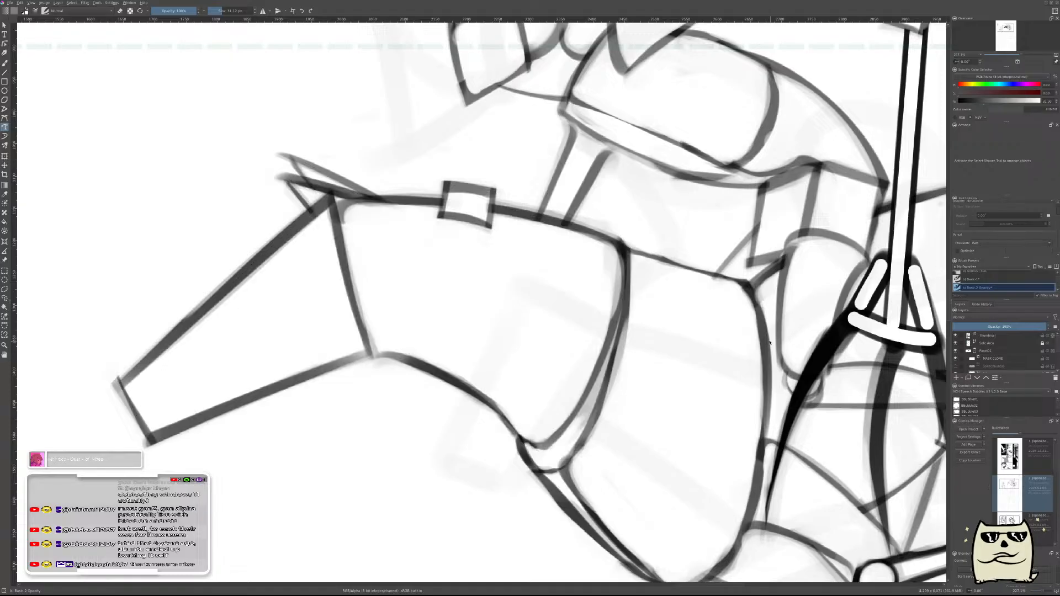
# - Try filled freehand shapes inside the horse's neck and undo them
pyautogui.moveTo(437, 315)
pyautogui.mouseDown()
pyautogui.moveTo(587, 303)
pyautogui.moveTo(427, 335)
pyautogui.mouseUp()
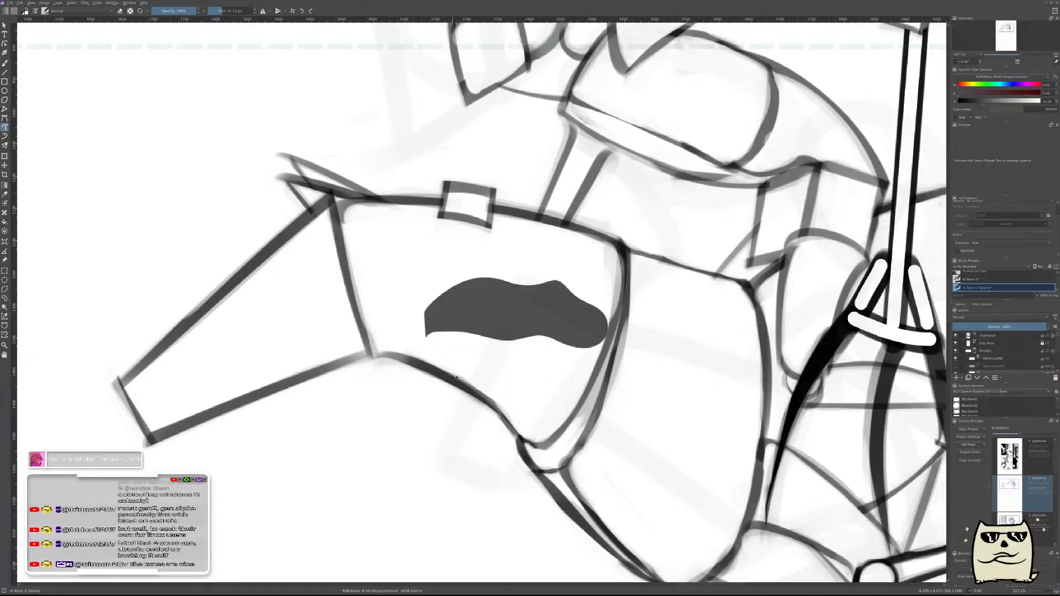
pyautogui.hotkey('ctrl', 'z')
pyautogui.moveTo(420, 264)
pyautogui.mouseDown()
pyautogui.moveTo(419, 303)
pyautogui.moveTo(458, 298)
pyautogui.moveTo(455, 258)
pyautogui.moveTo(419, 262)
pyautogui.mouseUp()
pyautogui.hotkey('ctrl', 'z')
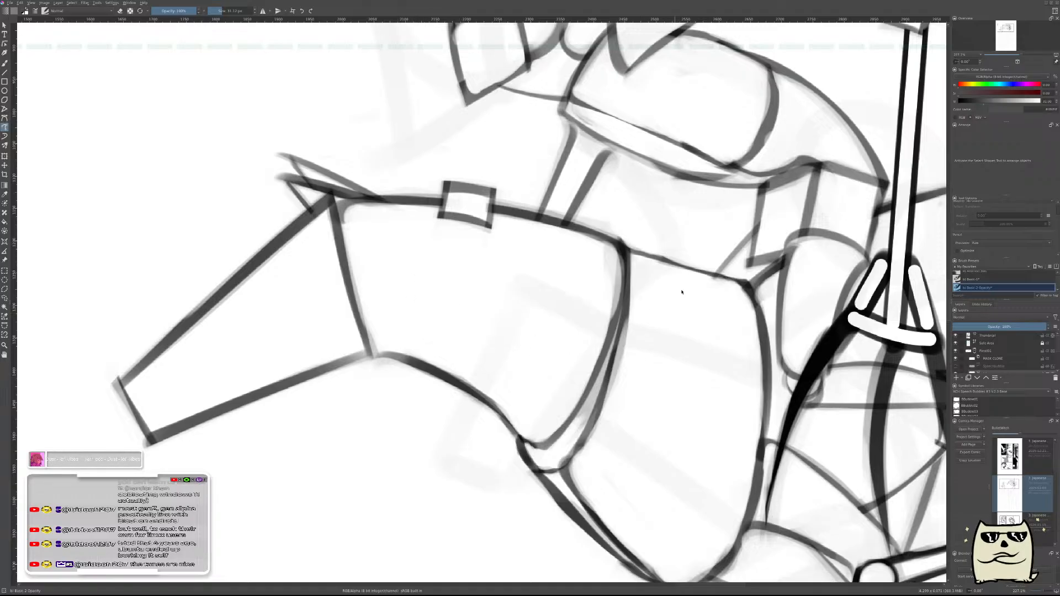
# - Fill the horse's head and ears with one dark grey freehand shape up to the start of the neck
pyautogui.scroll(-3, 530, 272)
pyautogui.scroll(3, 657, 320)
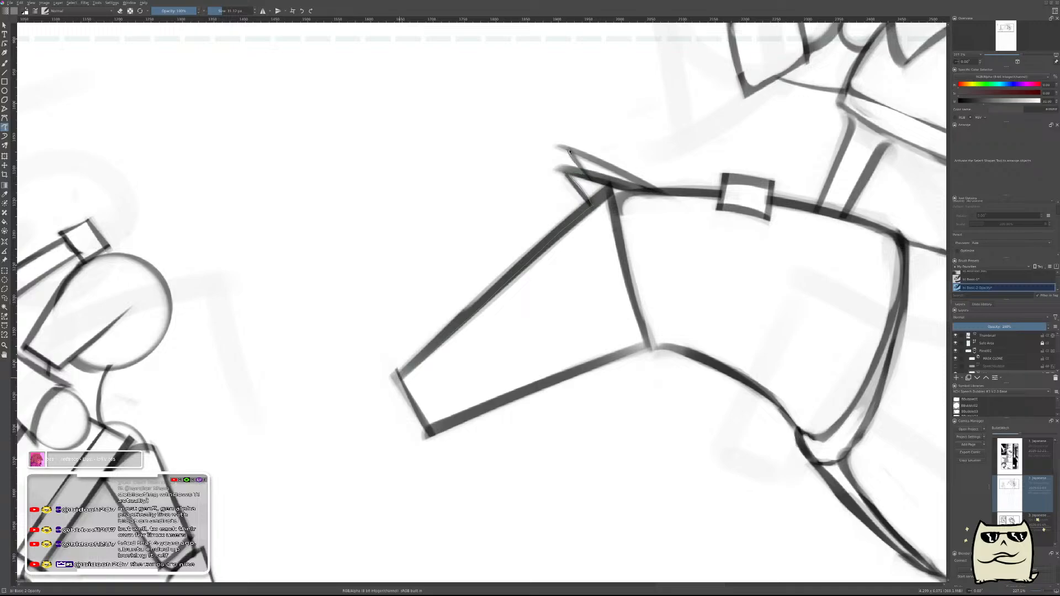
pyautogui.moveTo(635, 188)
pyautogui.mouseDown()
pyautogui.moveTo(665, 199)
pyautogui.moveTo(685, 326)
pyautogui.moveTo(671, 346)
pyautogui.mouseUp()
pyautogui.moveTo(440, 432); pyautogui.dragTo(436, 433)
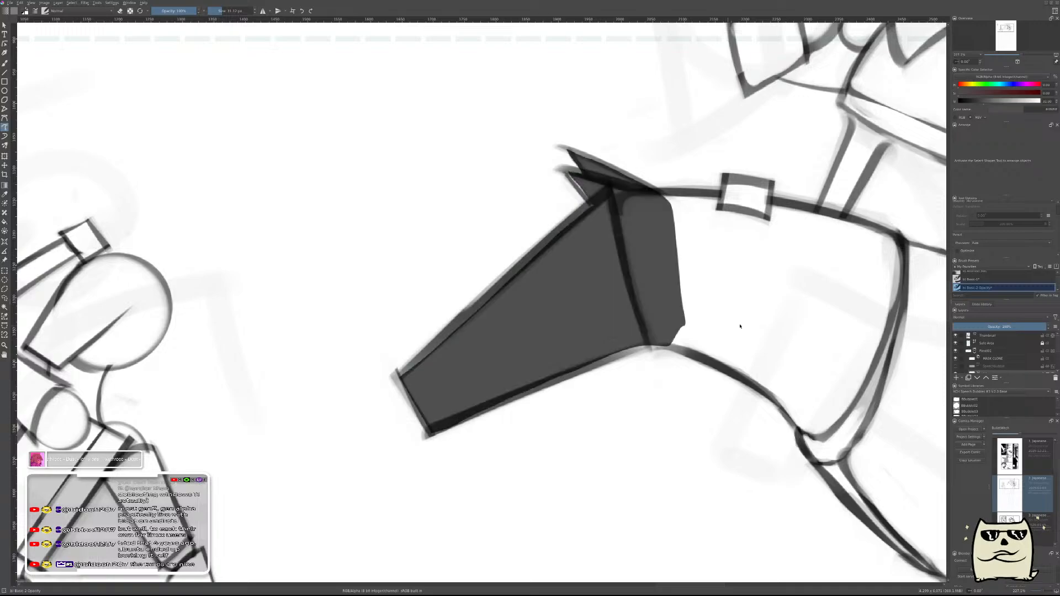
# - Fill the horse's neck and the lower front of its chest with dark grey freehand shapes
pyautogui.hscroll(4, 722, 326)
pyautogui.moveTo(450, 357)
pyautogui.mouseDown()
pyautogui.moveTo(548, 415)
pyautogui.moveTo(576, 463)
pyautogui.moveTo(611, 457)
pyautogui.moveTo(643, 415)
pyautogui.moveTo(527, 262)
pyautogui.mouseUp()
pyautogui.moveTo(759, 408); pyautogui.dragTo(660, 133)
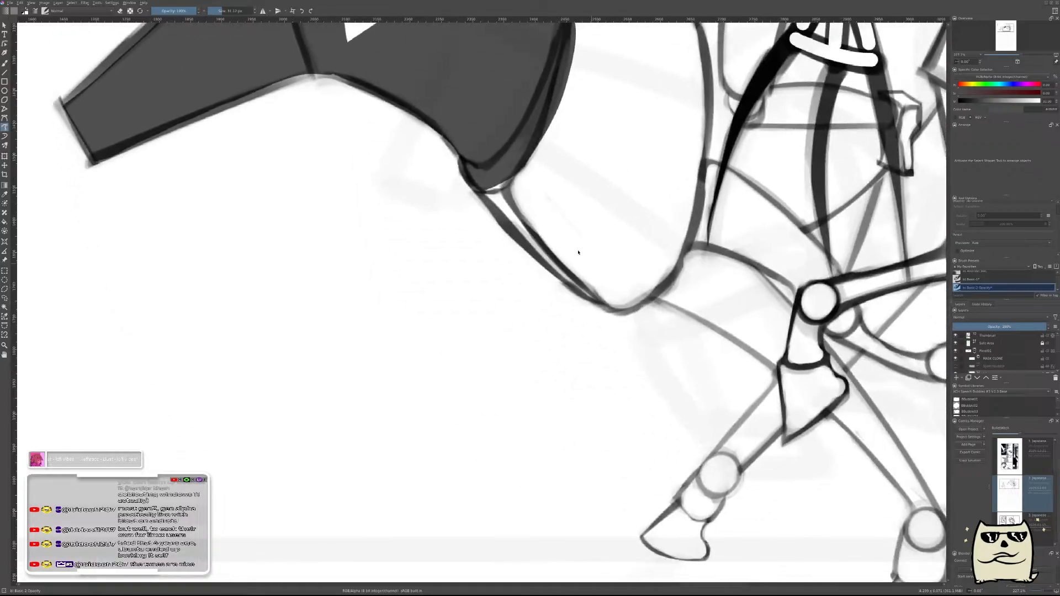
pyautogui.moveTo(474, 165)
pyautogui.mouseDown()
pyautogui.moveTo(478, 187)
pyautogui.moveTo(544, 259)
pyautogui.moveTo(547, 132)
pyautogui.mouseUp()
pyautogui.moveTo(523, 237)
pyautogui.mouseDown()
pyautogui.moveTo(555, 283)
pyautogui.moveTo(585, 191)
pyautogui.moveTo(634, 260)
pyautogui.moveTo(668, 265)
pyautogui.mouseUp()
pyautogui.moveTo(757, 355); pyautogui.dragTo(575, 297)
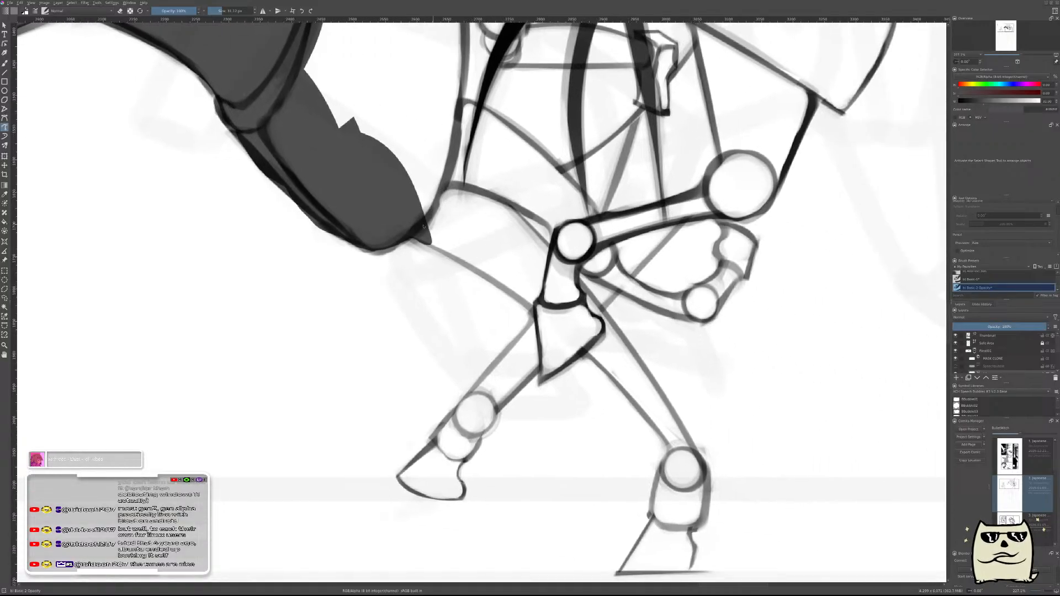
# - Fill the horse's forward foreleg in dark grey from the chest through the knee down to the hoof
pyautogui.moveTo(411, 231); pyautogui.dragTo(451, 257)
pyautogui.moveTo(529, 307); pyautogui.dragTo(499, 362)
pyautogui.moveTo(401, 480)
pyautogui.mouseDown()
pyautogui.moveTo(457, 449)
pyautogui.moveTo(560, 338)
pyautogui.moveTo(564, 284)
pyautogui.moveTo(514, 236)
pyautogui.moveTo(399, 197)
pyautogui.mouseUp()
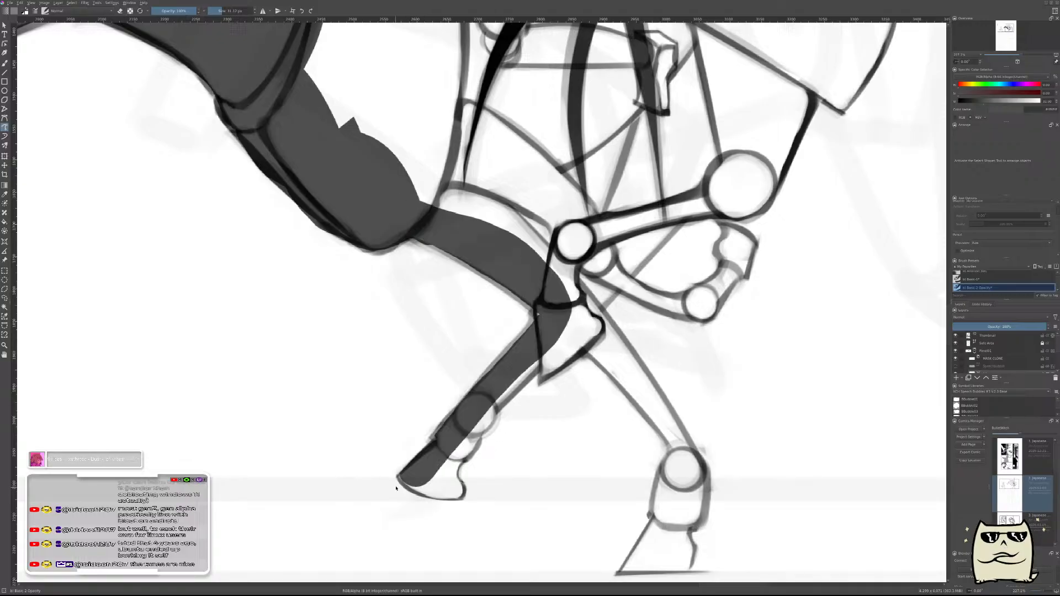
pyautogui.moveTo(404, 484)
pyautogui.mouseDown()
pyautogui.moveTo(441, 498)
pyautogui.moveTo(462, 481)
pyautogui.moveTo(462, 465)
pyautogui.moveTo(440, 452)
pyautogui.mouseUp()
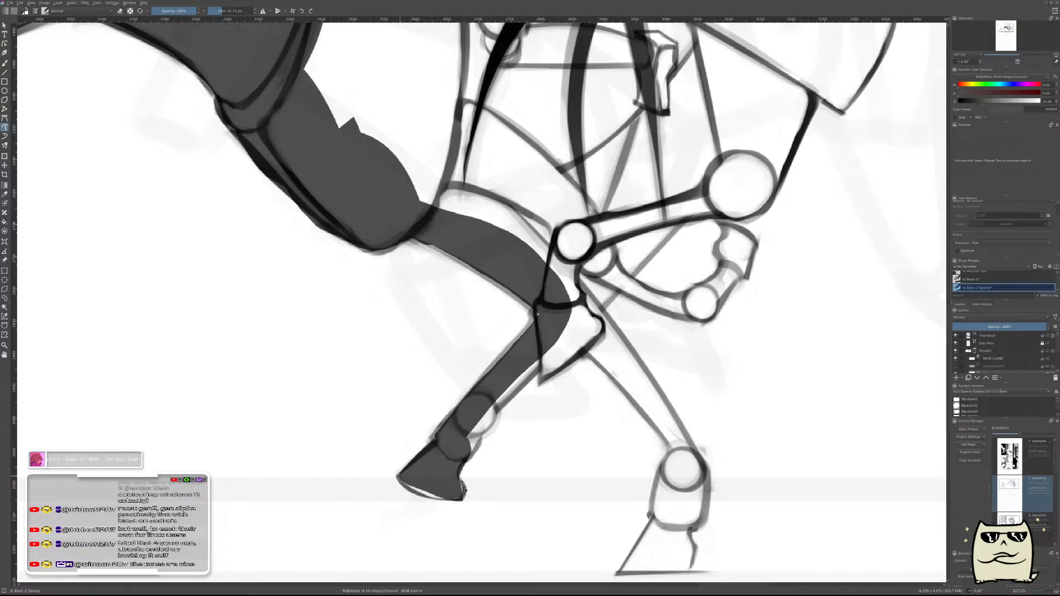
pyautogui.moveTo(451, 470); pyautogui.dragTo(442, 467)
pyautogui.moveTo(481, 437)
pyautogui.mouseDown()
pyautogui.moveTo(547, 361)
pyautogui.moveTo(475, 398)
pyautogui.moveTo(492, 433)
pyautogui.moveTo(468, 436)
pyautogui.moveTo(480, 408)
pyautogui.mouseUp()
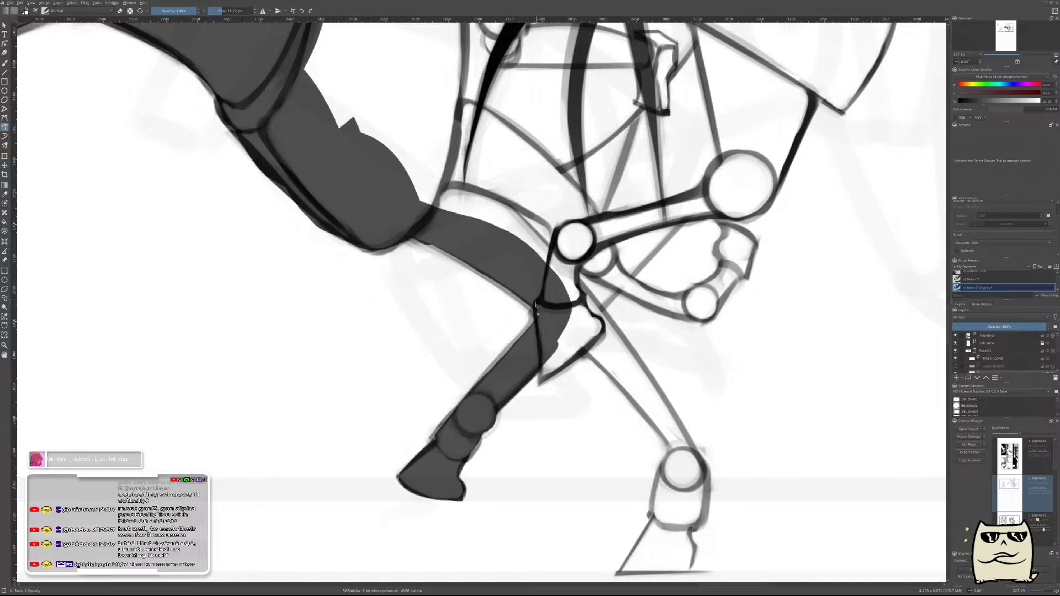
# - Fill the triangular hoof where the legs cross and the lower part of the other foreleg down to its hoof in dark grey
pyautogui.moveTo(620, 326); pyautogui.dragTo(545, 334)
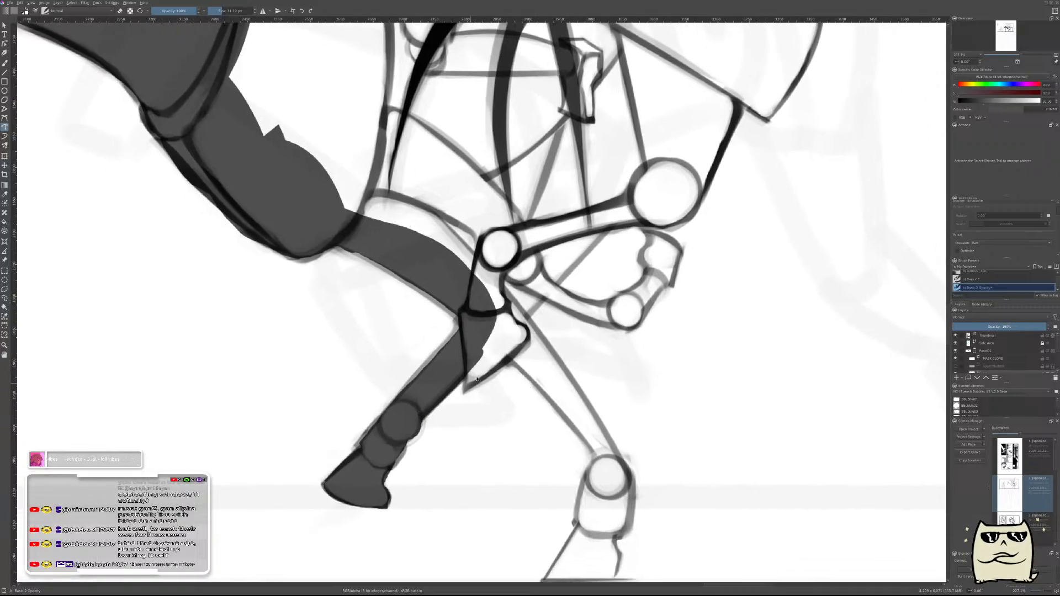
pyautogui.moveTo(467, 390)
pyautogui.mouseDown()
pyautogui.moveTo(530, 338)
pyautogui.moveTo(534, 356)
pyautogui.moveTo(520, 317)
pyautogui.moveTo(504, 302)
pyautogui.moveTo(477, 326)
pyautogui.mouseUp()
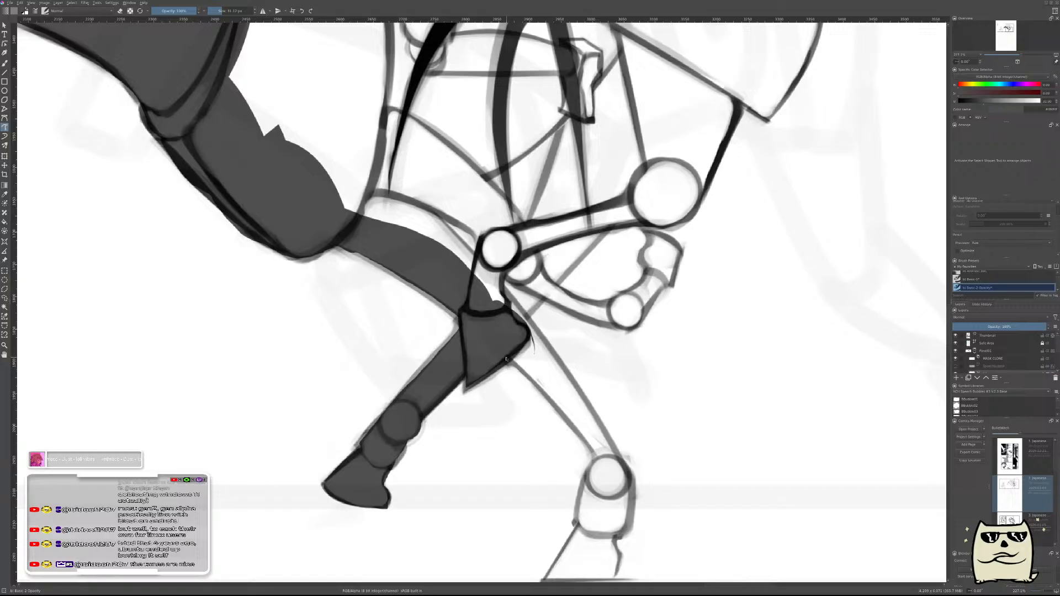
pyautogui.moveTo(556, 402)
pyautogui.mouseDown()
pyautogui.moveTo(554, 378)
pyautogui.moveTo(516, 325)
pyautogui.moveTo(508, 345)
pyautogui.mouseUp()
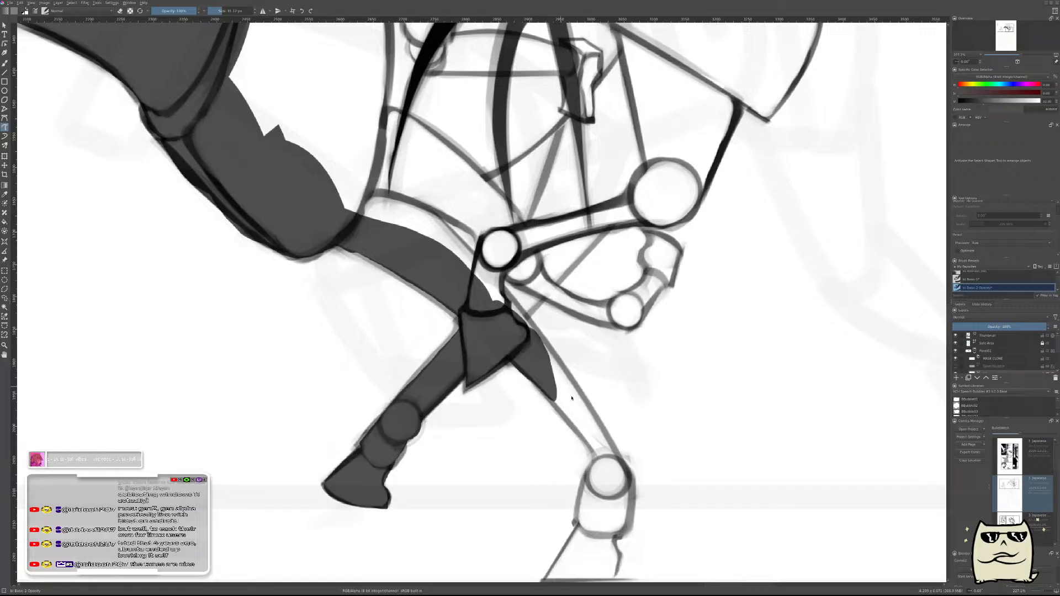
pyautogui.moveTo(639, 440); pyautogui.dragTo(570, 339)
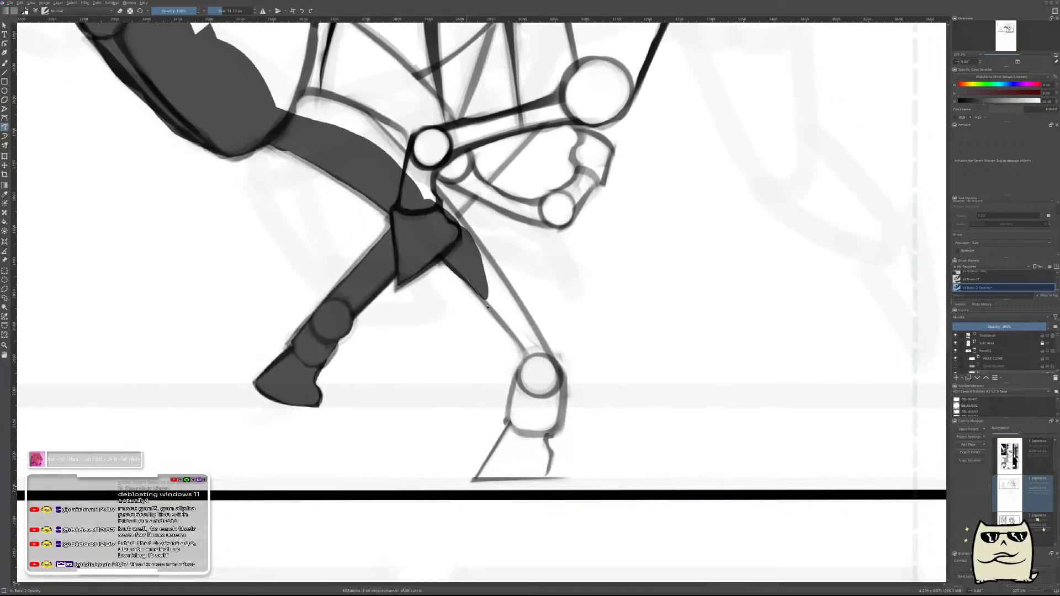
pyautogui.moveTo(534, 358)
pyautogui.mouseDown()
pyautogui.moveTo(522, 312)
pyautogui.moveTo(473, 264)
pyautogui.mouseUp()
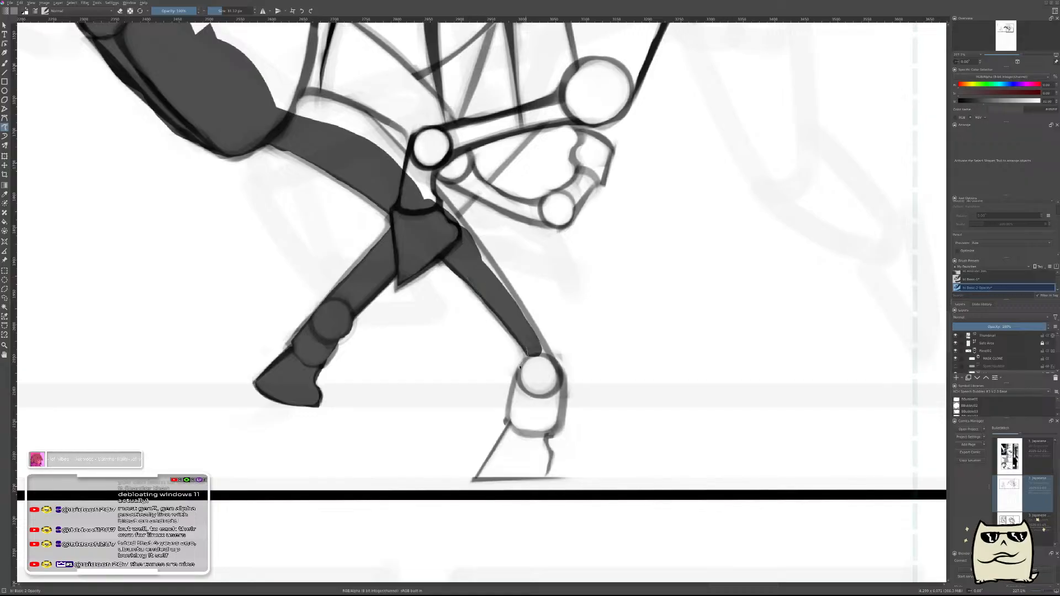
pyautogui.moveTo(510, 393)
pyautogui.mouseDown()
pyautogui.moveTo(473, 479)
pyautogui.moveTo(539, 478)
pyautogui.moveTo(549, 460)
pyautogui.mouseUp()
pyautogui.moveTo(525, 333); pyautogui.dragTo(529, 341)
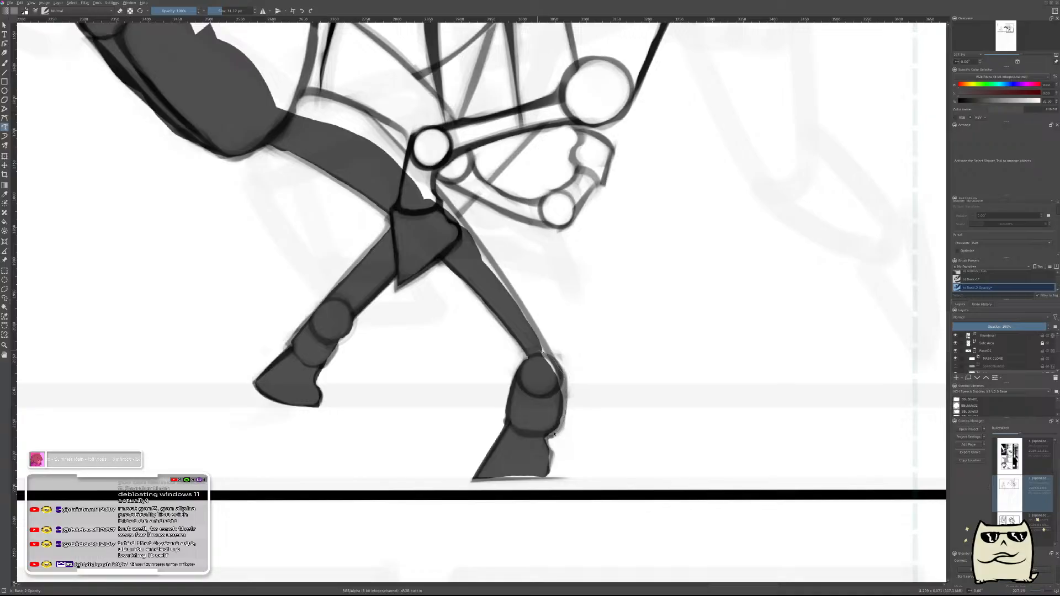
pyautogui.moveTo(544, 435); pyautogui.dragTo(524, 457)
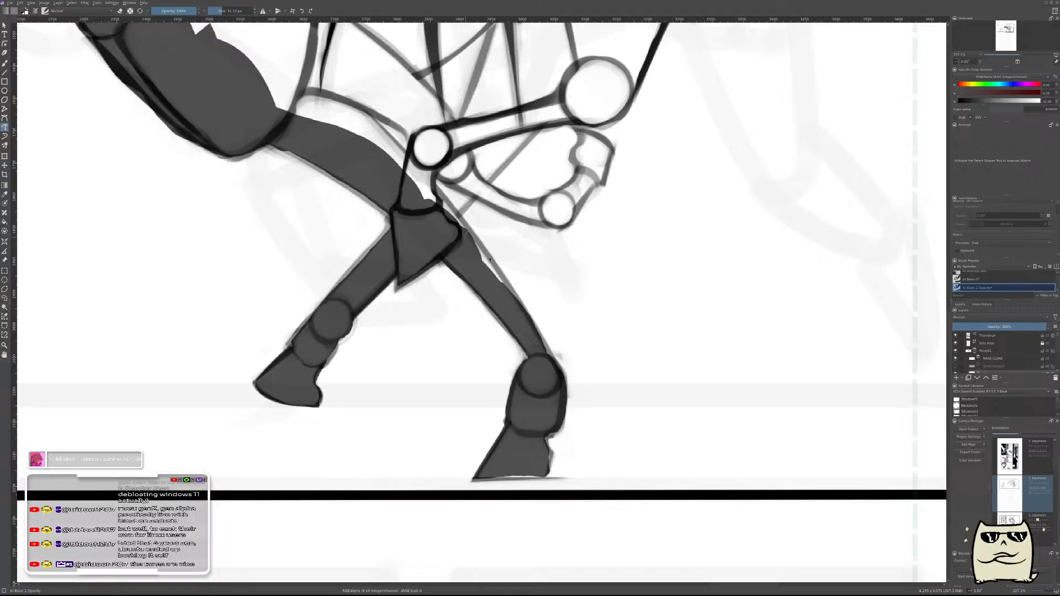
pyautogui.moveTo(466, 231); pyautogui.dragTo(514, 294)
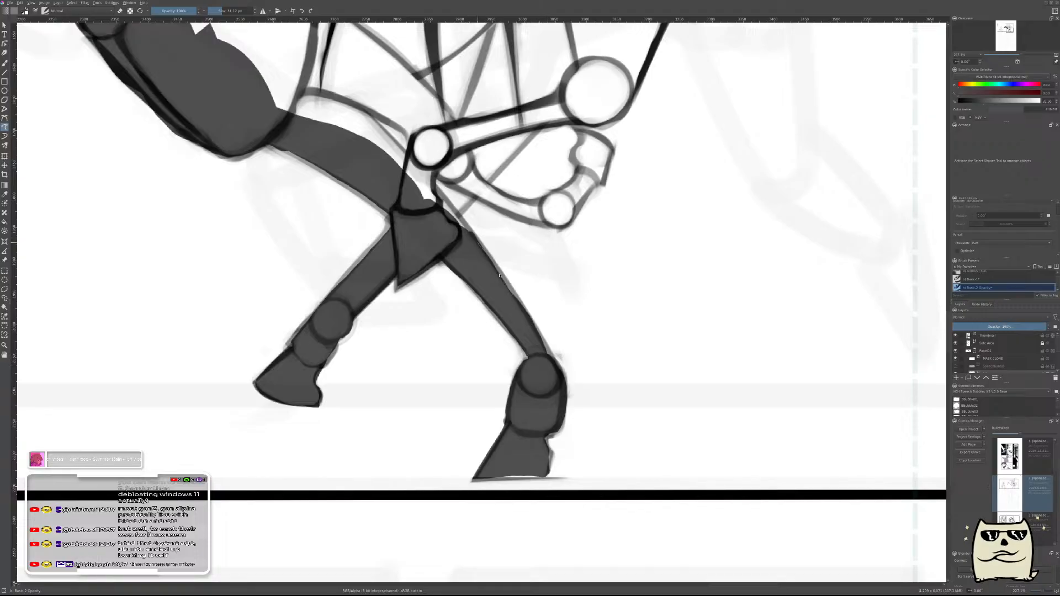
pyautogui.moveTo(487, 255); pyautogui.dragTo(523, 314)
# - Fill the upper part of that second leg, behind the pitchfork's tines, with a dark grey freehand shape
pyautogui.moveTo(612, 351); pyautogui.dragTo(738, 422)
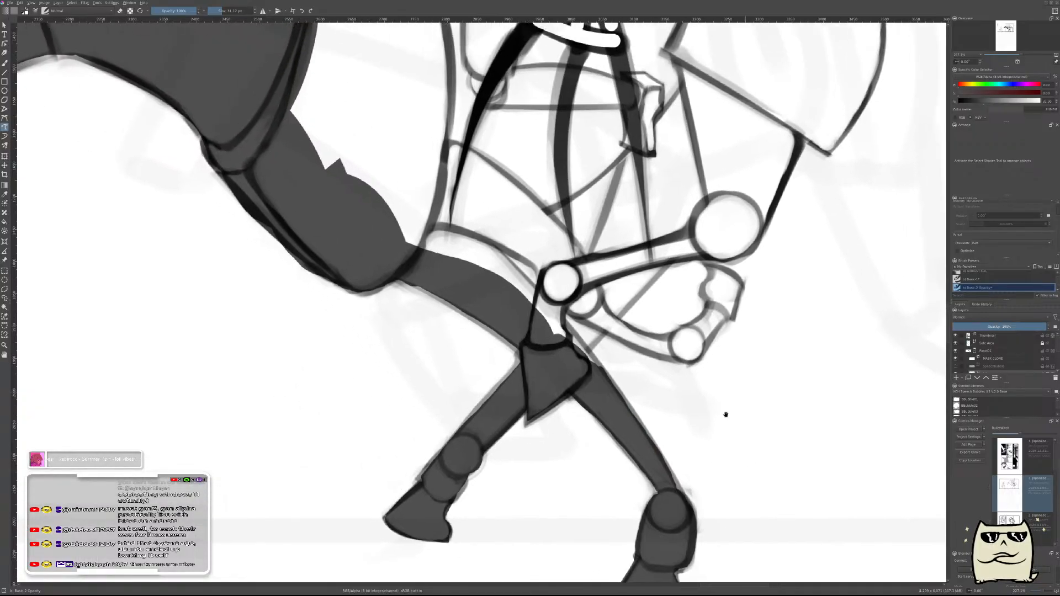
pyautogui.scroll(5, 544, 420)
pyautogui.moveTo(548, 396)
pyautogui.mouseDown()
pyautogui.moveTo(607, 312)
pyautogui.moveTo(589, 250)
pyautogui.moveTo(565, 227)
pyautogui.mouseUp()
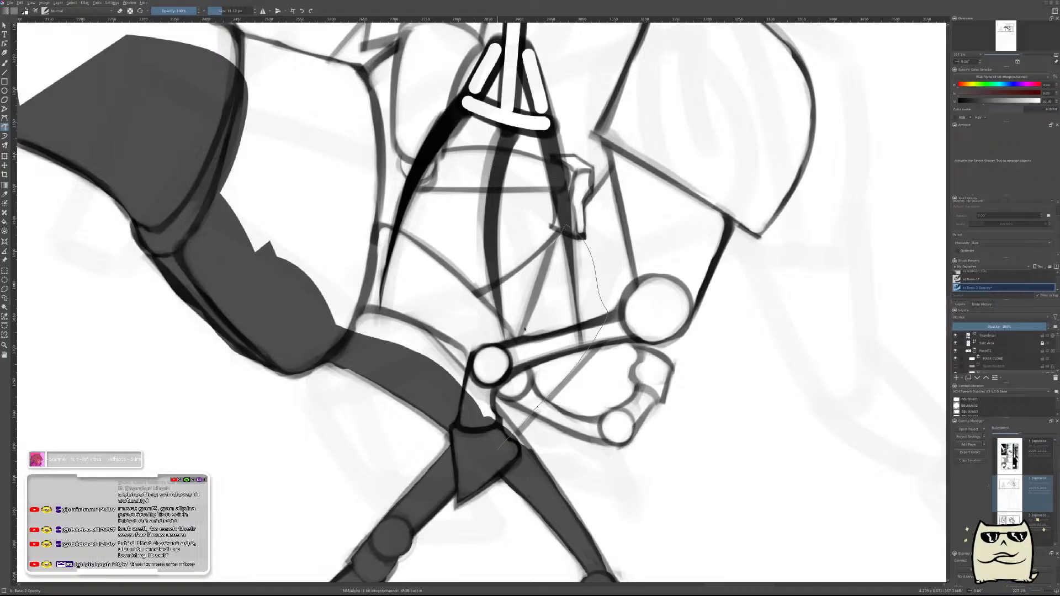
pyautogui.moveTo(486, 421); pyautogui.dragTo(488, 424)
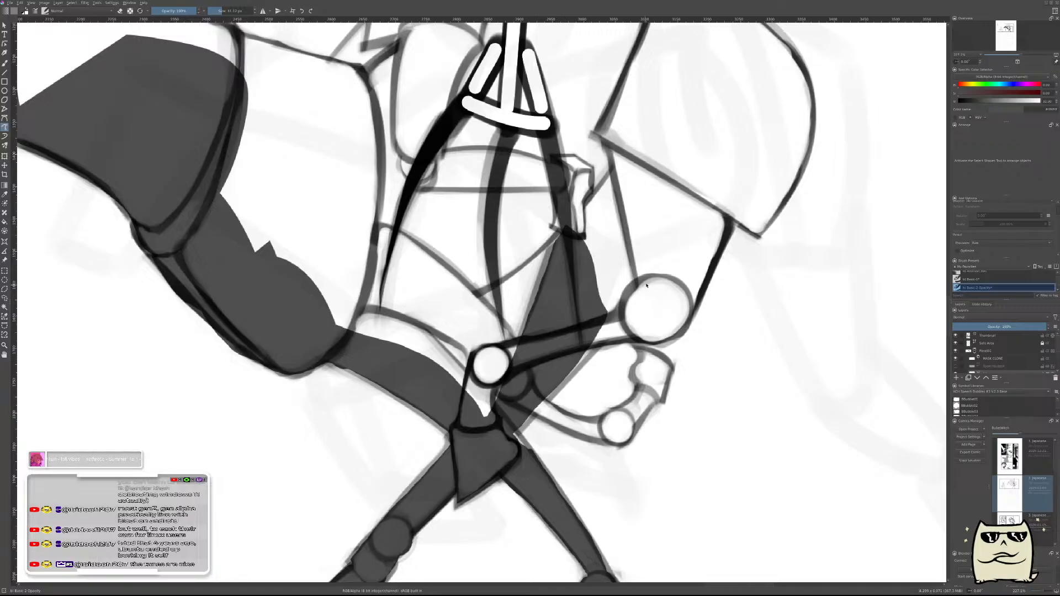
# - Undo the grey fills on the horse's head, neck, chest and legs
pyautogui.scroll(-7, 712, 265)
pyautogui.scroll(3, 708, 271)
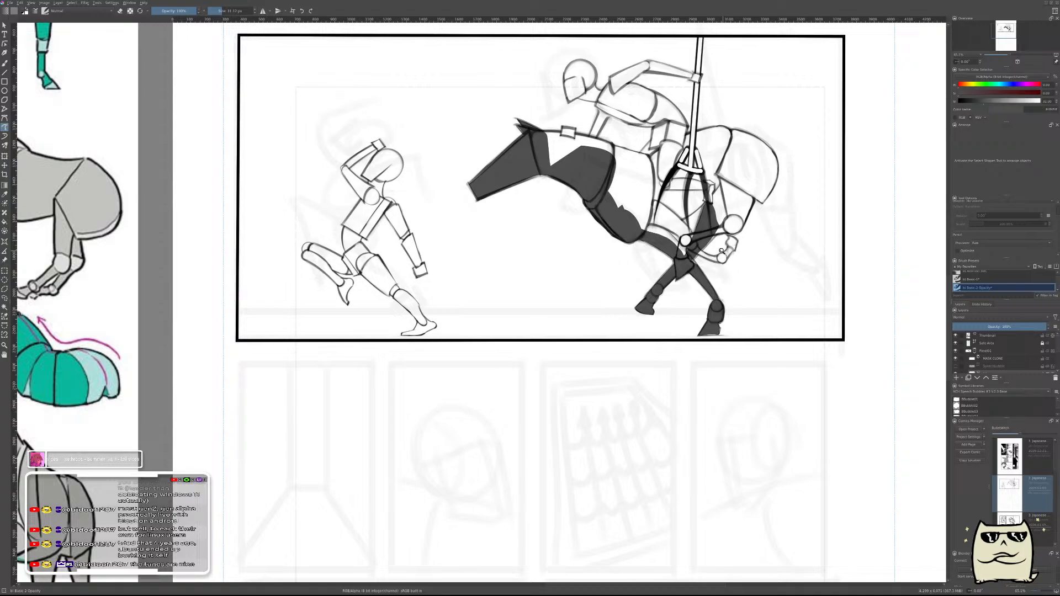
pyautogui.scroll(5, 721, 251)
pyautogui.scroll(-6, 690, 389)
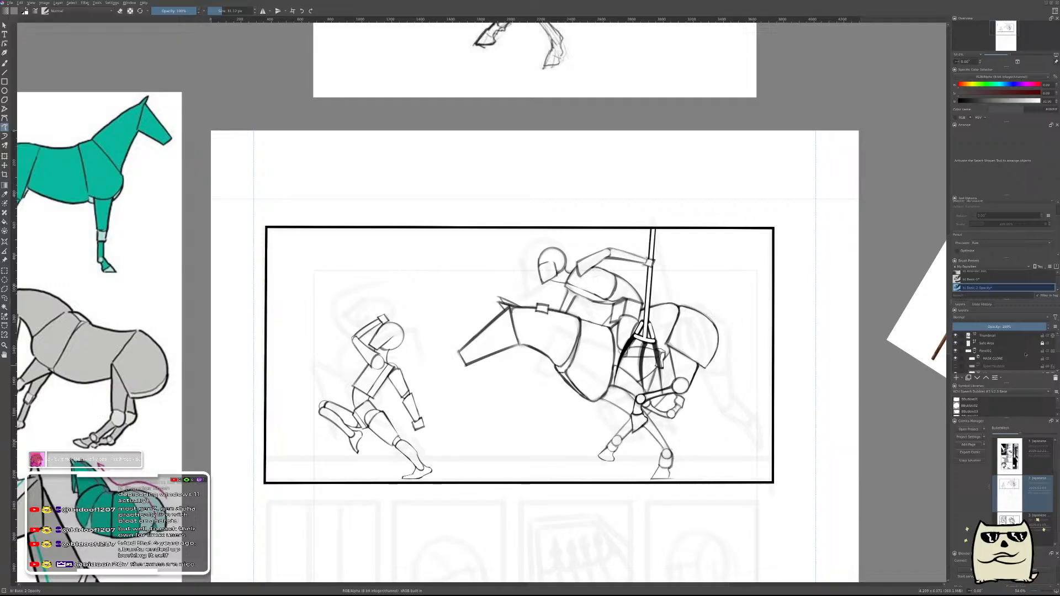
# - Select the paint layer beneath the sketch, activate the Assistant tool and set the assistant type to Parallel Ruler
pyautogui.moveTo(1057, 347); pyautogui.dragTo(1057, 366)
pyautogui.click(1012, 359)
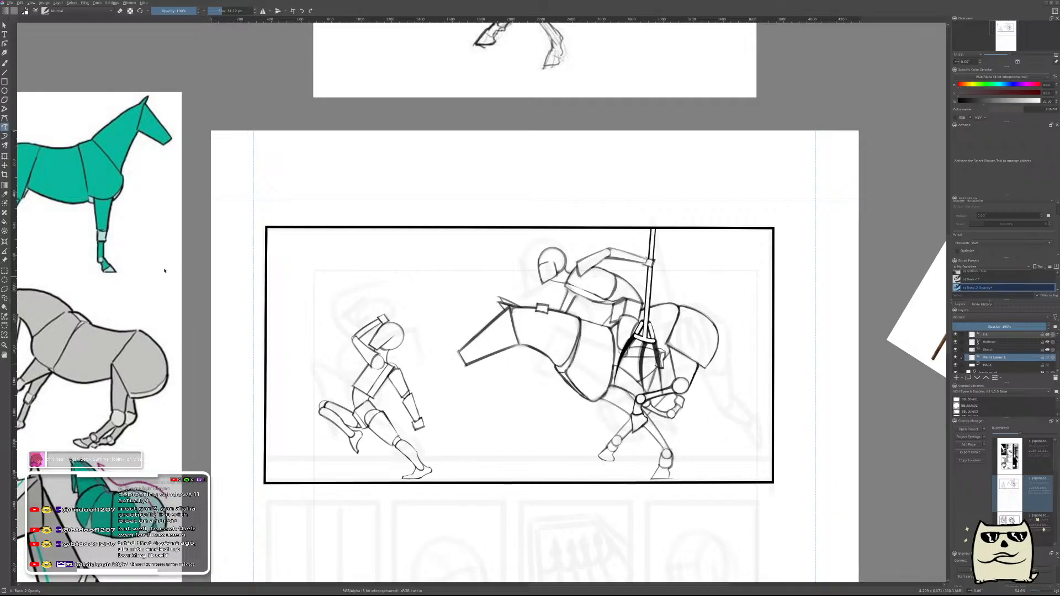
pyautogui.press('a')
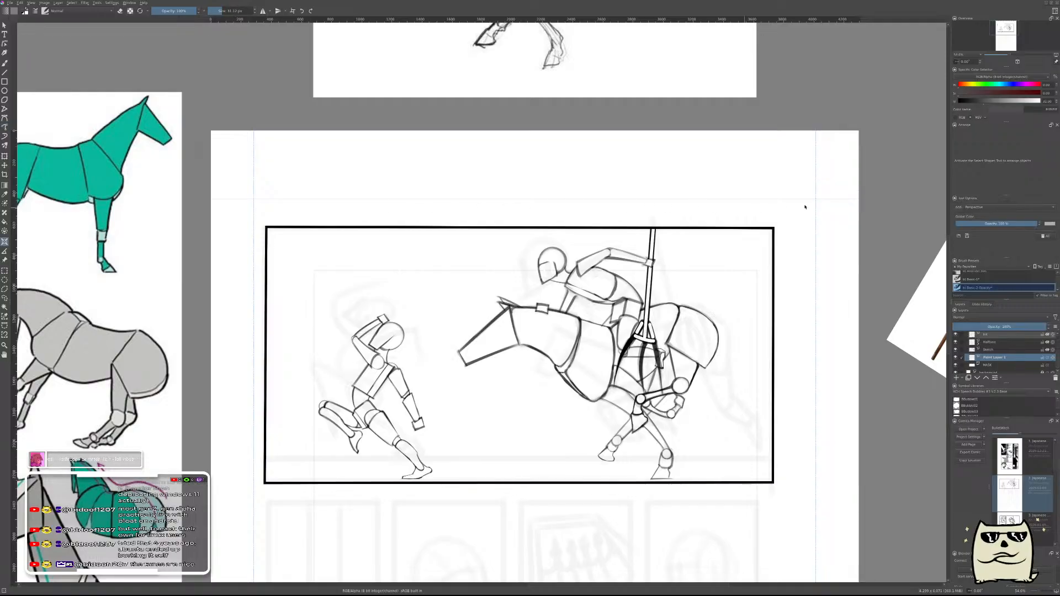
pyautogui.click(1000, 202)
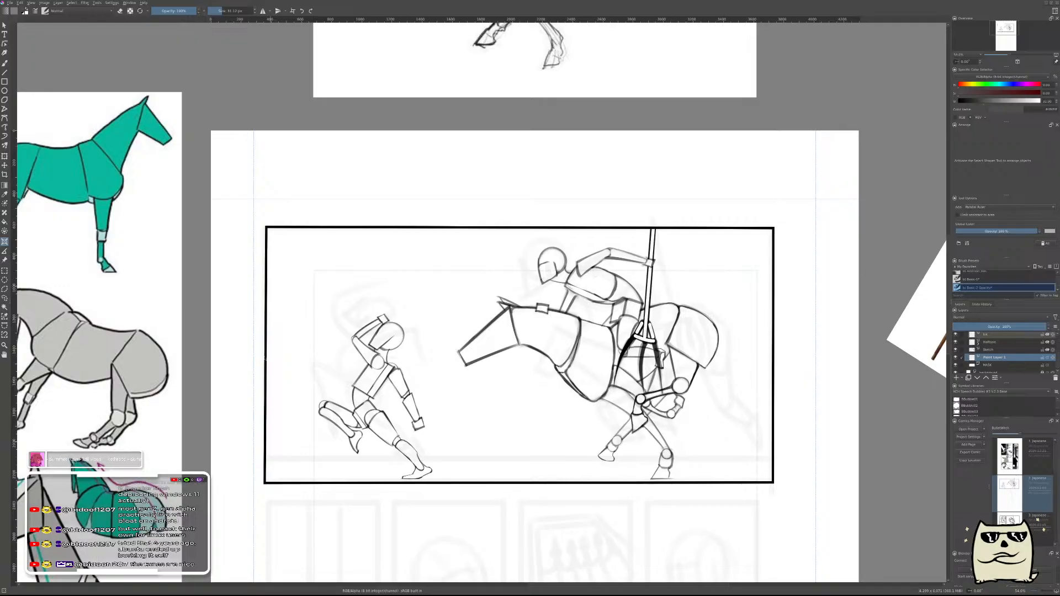
# - Place a horizontal Parallel Ruler across the middle of the comic panel, test it with one brush stroke and undo the stroke
pyautogui.moveTo(244, 360); pyautogui.dragTo(823, 359)
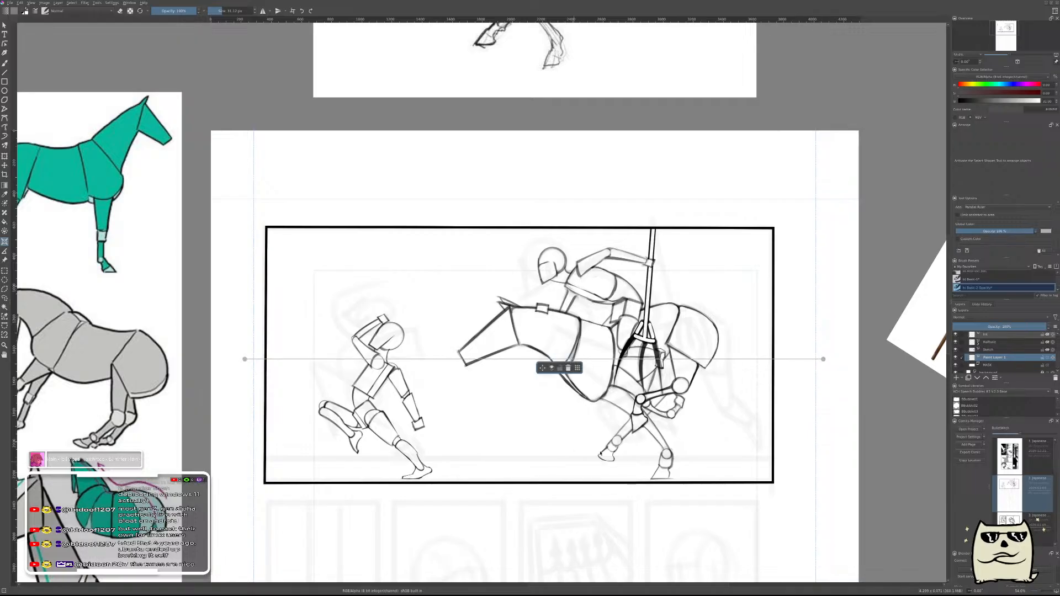
pyautogui.press('b')
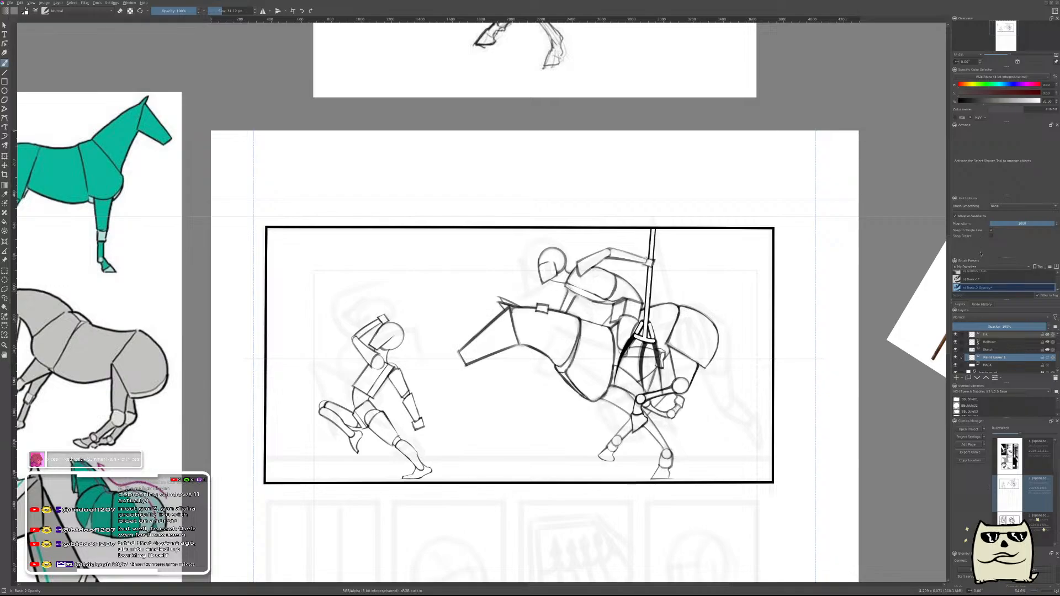
pyautogui.moveTo(370, 312); pyautogui.dragTo(751, 313)
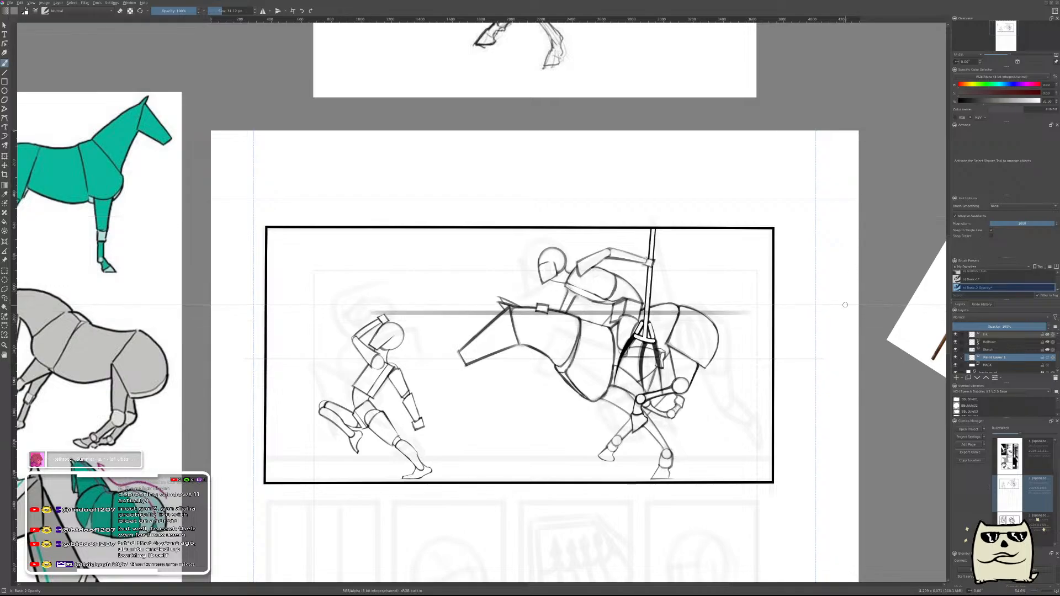
pyautogui.hotkey('ctrl', 'z')
# - Paint long horizontal grey speed lines along the panel's upper edge, level with the rider's head, redoing misplaced strokes
pyautogui.moveTo(553, 365)
pyautogui.mouseDown()
pyautogui.moveTo(700, 319)
pyautogui.moveTo(685, 329)
pyautogui.mouseUp()
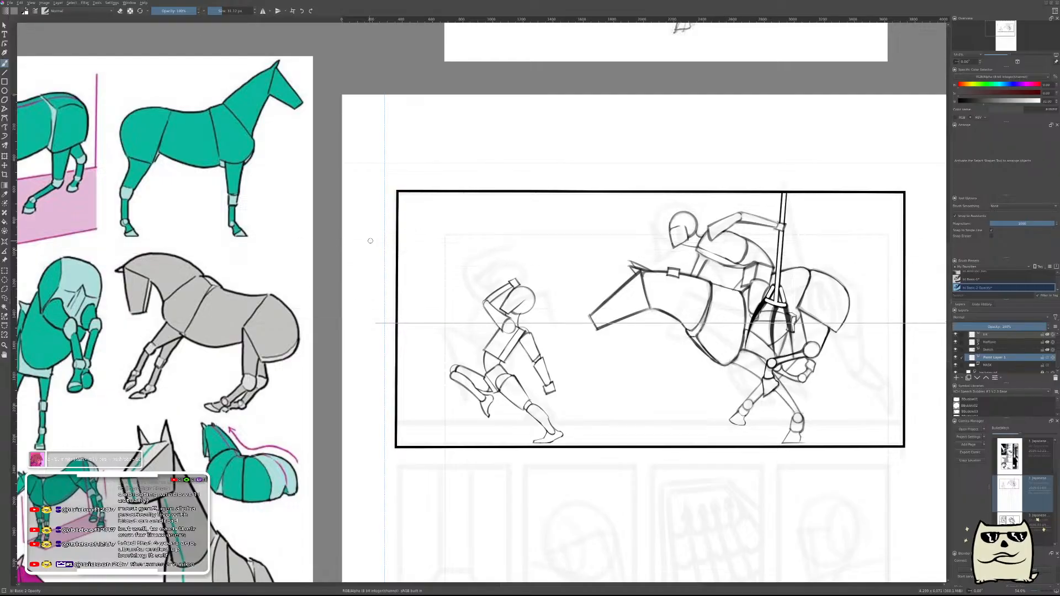
pyautogui.moveTo(354, 211); pyautogui.dragTo(903, 211)
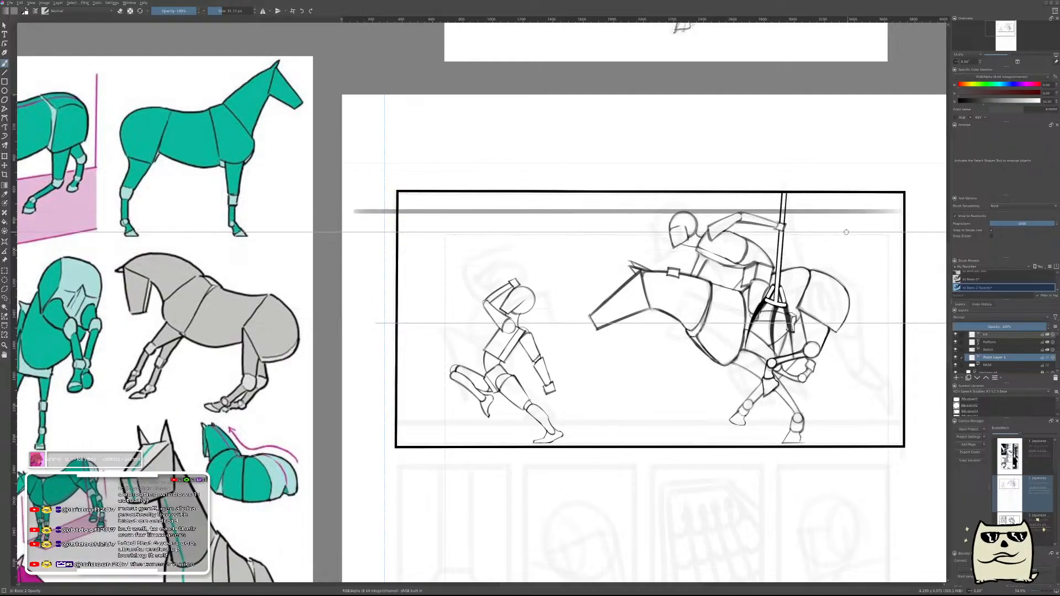
pyautogui.moveTo(361, 231); pyautogui.dragTo(927, 232)
pyautogui.hotkey('ctrl', 'z')
pyautogui.moveTo(351, 230); pyautogui.dragTo(928, 229)
pyautogui.moveTo(347, 244); pyautogui.dragTo(795, 244)
pyautogui.hotkey('ctrl', 'z')
pyautogui.moveTo(354, 248); pyautogui.dragTo(798, 248)
pyautogui.hotkey('ctrl', 'z')
# - Add shorter, fading horizontal speed lines above the running figure and another long one just under the panel's upper border
pyautogui.moveTo(349, 246); pyautogui.dragTo(599, 243)
pyautogui.moveTo(347, 265); pyautogui.dragTo(629, 266)
pyautogui.moveTo(364, 257); pyautogui.dragTo(696, 257)
pyautogui.moveTo(350, 238)
pyautogui.mouseDown()
pyautogui.moveTo(668, 239)
pyautogui.moveTo(694, 222)
pyautogui.mouseUp()
pyautogui.hotkey('ctrl', 'z')
pyautogui.moveTo(343, 216); pyautogui.dragTo(673, 216)
pyautogui.hotkey('ctrl', 'z')
pyautogui.moveTo(343, 223)
pyautogui.mouseDown()
pyautogui.moveTo(697, 224)
pyautogui.moveTo(619, 222)
pyautogui.mouseUp()
pyautogui.hotkey('ctrl', 'z')
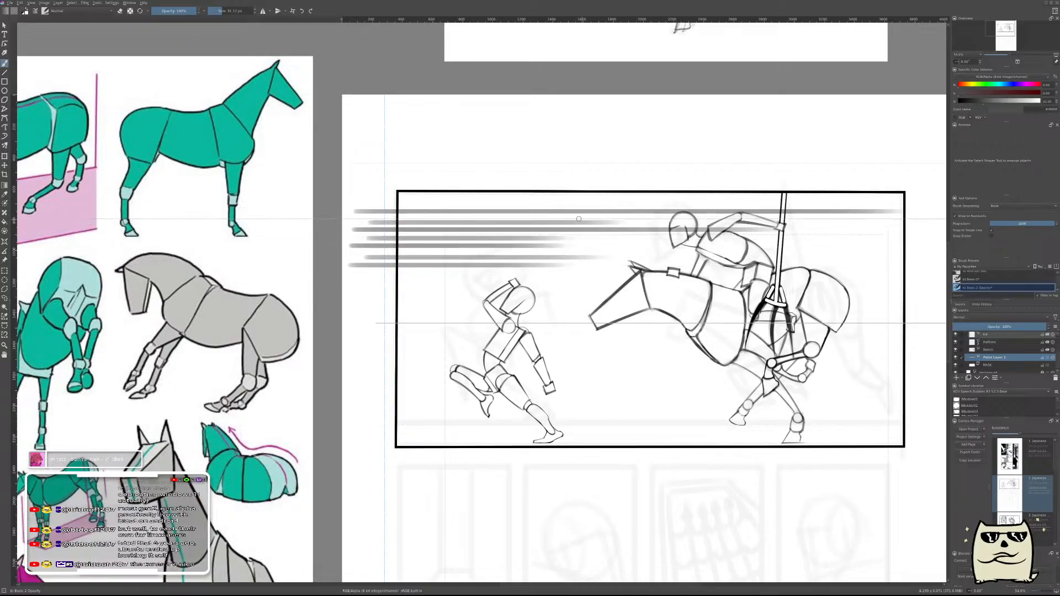
pyautogui.moveTo(374, 204); pyautogui.dragTo(846, 205)
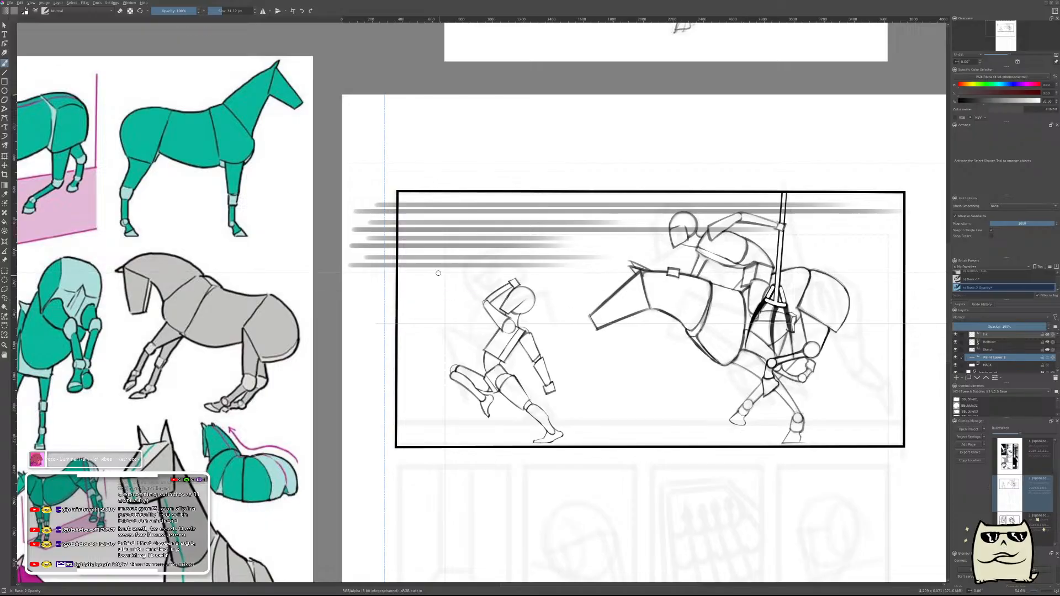
# - Paint speed lines behind the runner's head and shoulders, including one running the full panel width, undoing unwanted strokes
pyautogui.moveTo(387, 278); pyautogui.dragTo(717, 278)
pyautogui.hotkey('ctrl', 'z')
pyautogui.moveTo(361, 279); pyautogui.dragTo(946, 279)
pyautogui.moveTo(534, 292); pyautogui.dragTo(709, 292)
pyautogui.hotkey('ctrl', 'z')
pyautogui.moveTo(384, 288); pyautogui.dragTo(602, 288)
pyautogui.moveTo(386, 299)
pyautogui.mouseDown()
pyautogui.moveTo(901, 308)
pyautogui.moveTo(404, 309)
pyautogui.moveTo(565, 309)
pyautogui.mouseUp()
pyautogui.hotkey('ctrl', 'z')
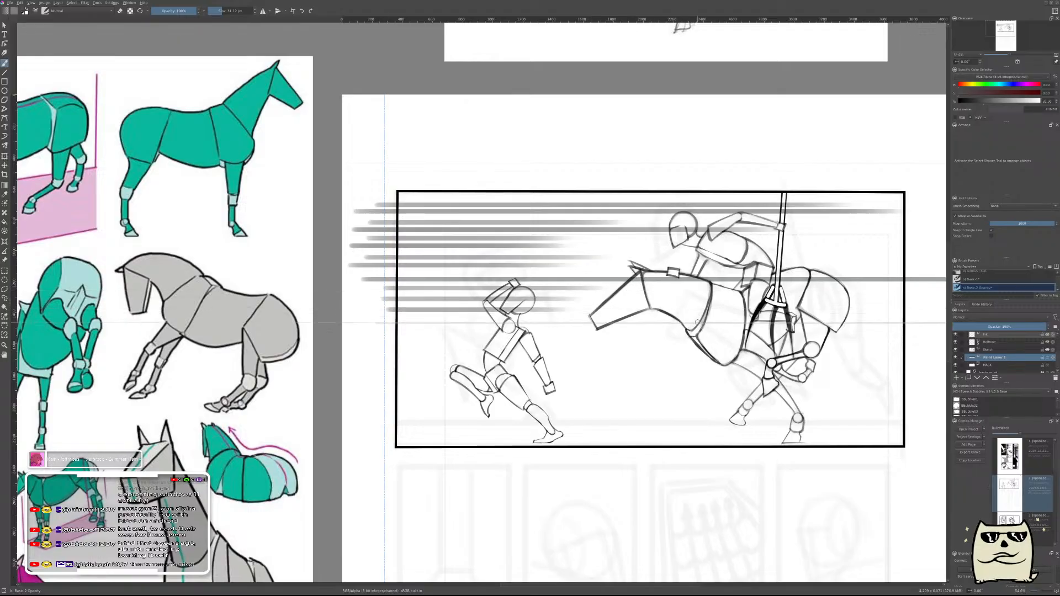
pyautogui.hotkey('ctrl', 'z')
pyautogui.moveTo(384, 310); pyautogui.dragTo(642, 310)
pyautogui.hotkey('ctrl', 'z')
pyautogui.moveTo(388, 321)
pyautogui.mouseDown()
pyautogui.moveTo(494, 321)
pyautogui.moveTo(463, 319)
pyautogui.mouseUp()
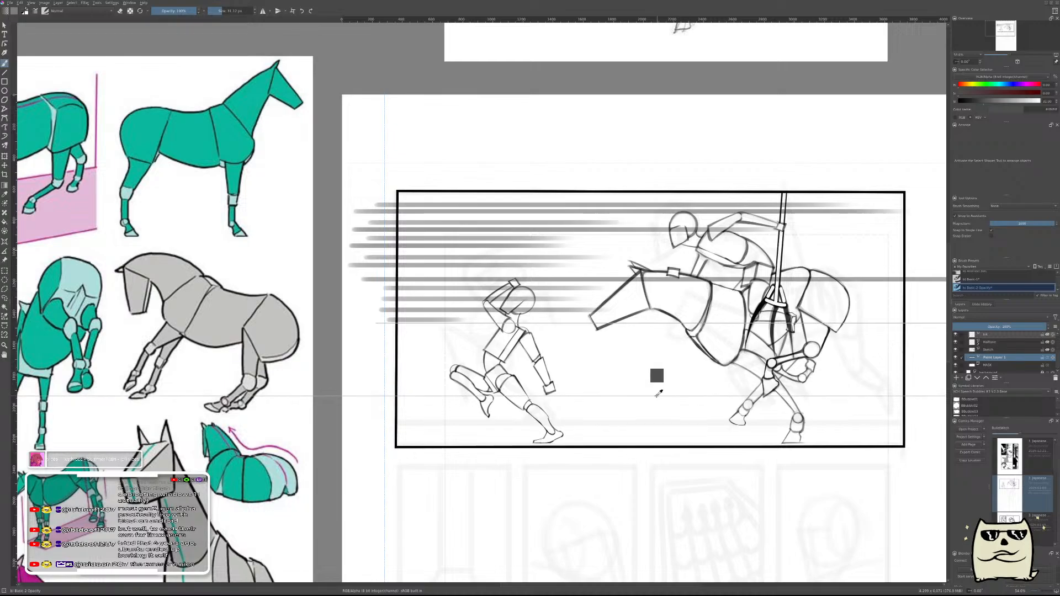
# - Duplicate the speed-line layer, move the copy down to cover the panel's lower half, and merge it with the original
pyautogui.hotkey('ctrl', 'j')
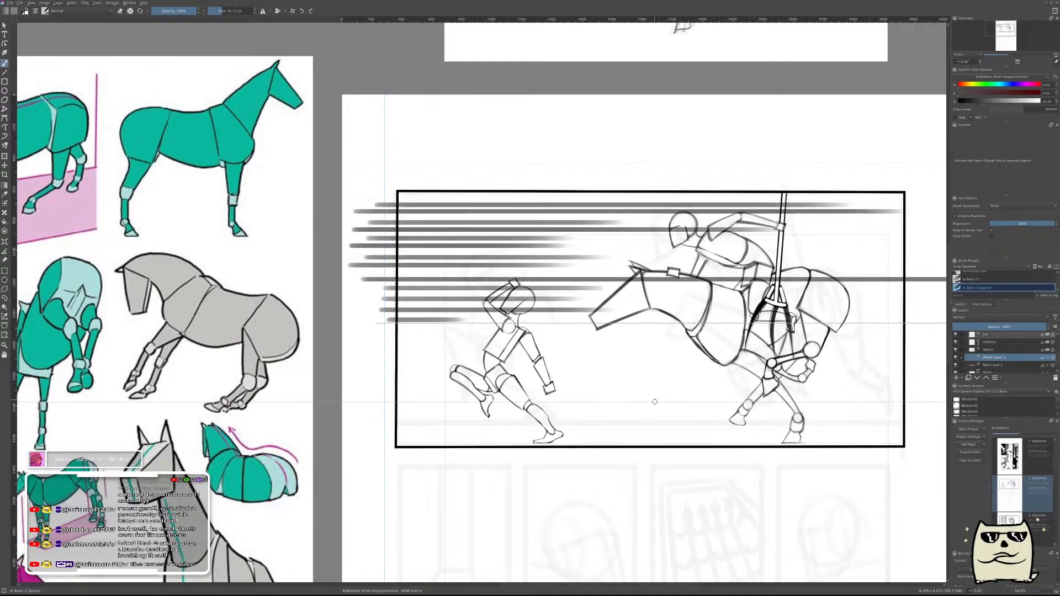
pyautogui.press('t')
pyautogui.moveTo(618, 376); pyautogui.dragTo(613, 498)
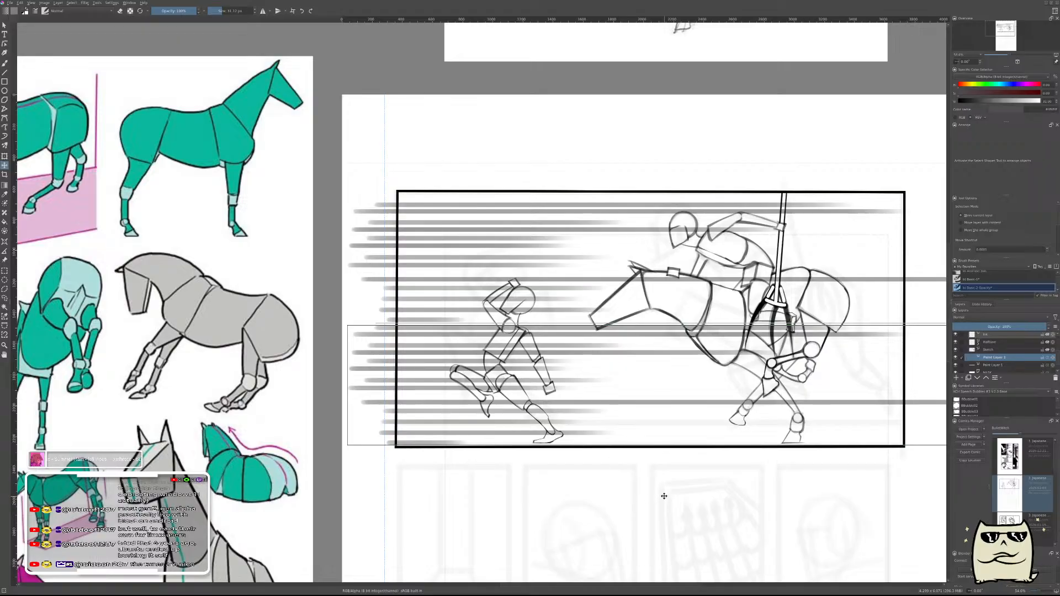
pyautogui.moveTo(635, 450); pyautogui.dragTo(639, 450)
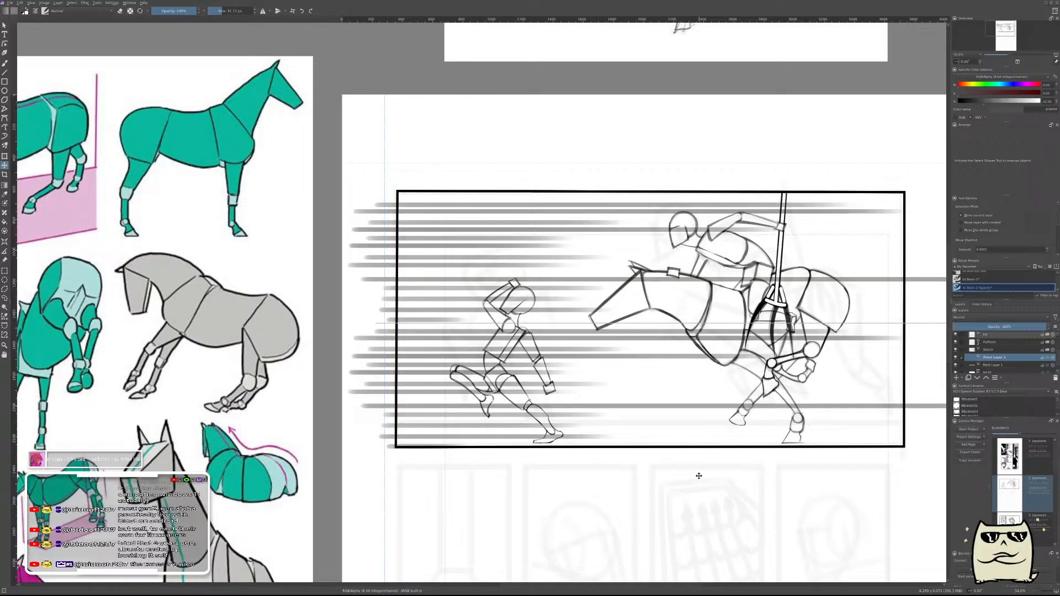
pyautogui.hotkey('ctrl', 'e')
# - Clip the speed-line layer to the panel frame by turning on its alpha inheritance
pyautogui.hotkey('ctrl', 'a')
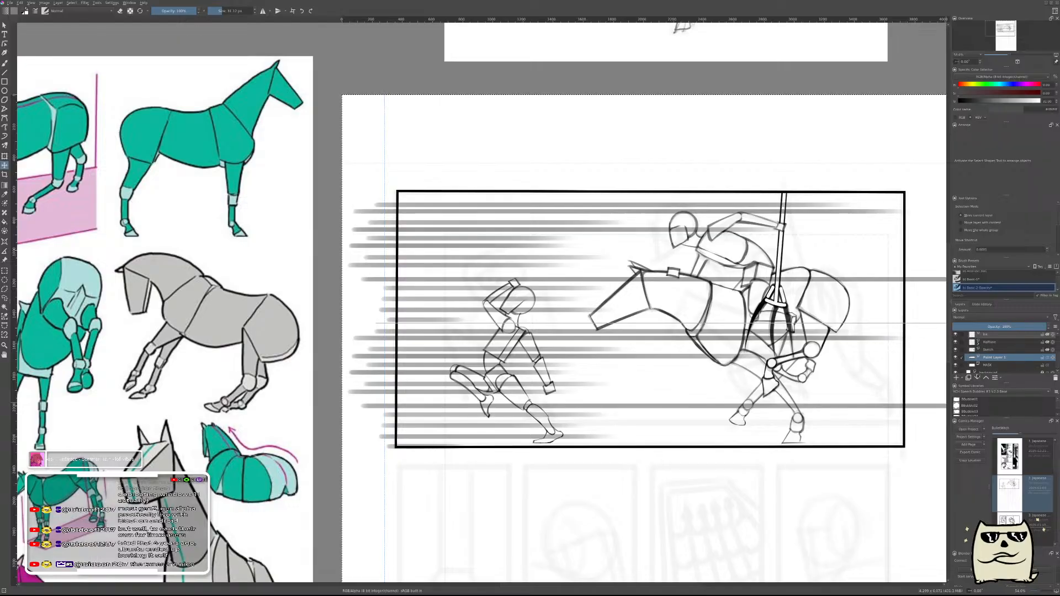
pyautogui.hotkey('ctrl', 'shift', 'a')
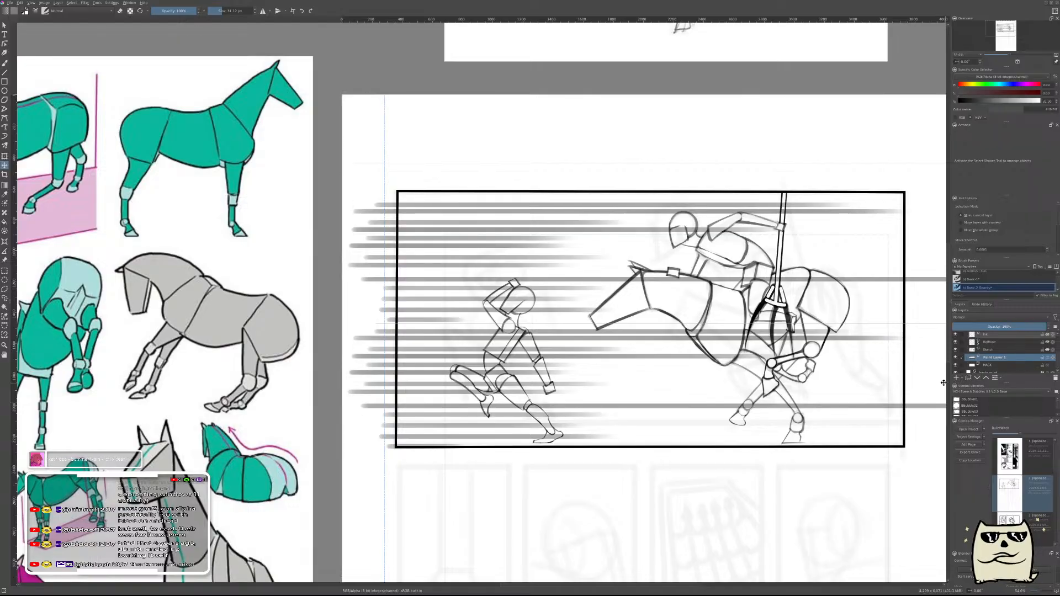
pyautogui.click(1048, 358)
pyautogui.moveTo(778, 376); pyautogui.dragTo(772, 430)
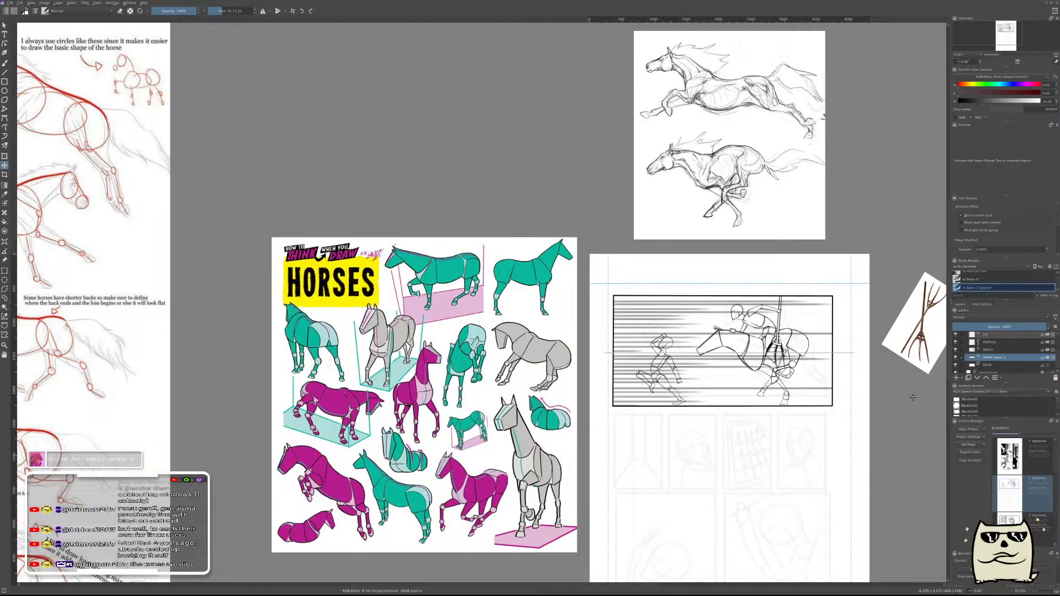
# - Select the runner's raised hand, forearm and most of the head by outlining them with the selection tool
pyautogui.press('q')
pyautogui.scroll(8, 663, 353)
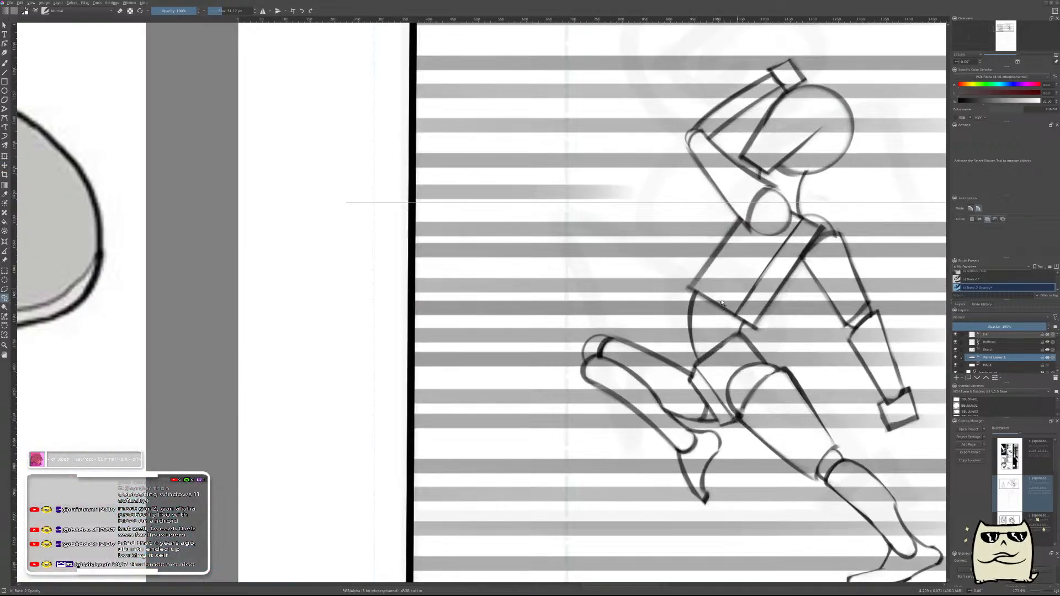
pyautogui.scroll(4, 615, 307)
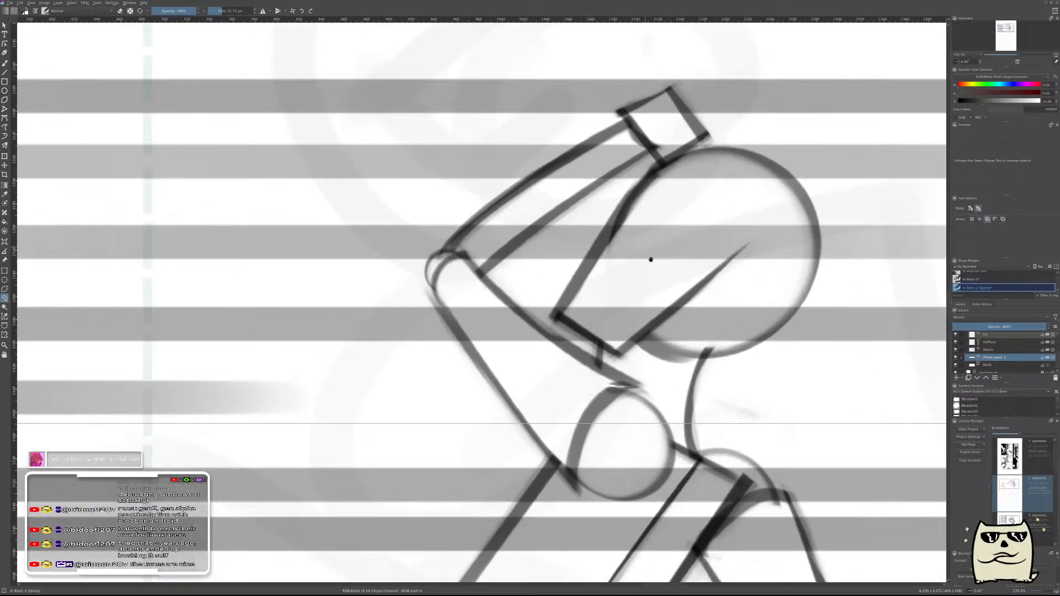
pyautogui.scroll(1, 726, 213)
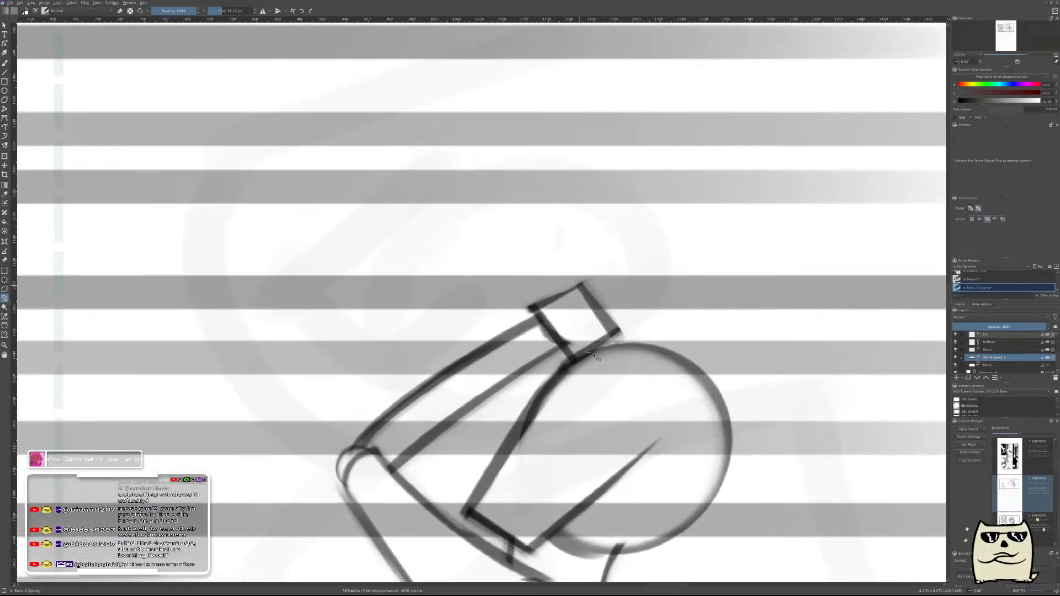
pyautogui.moveTo(693, 378); pyautogui.dragTo(552, 486)
pyautogui.moveTo(468, 367)
pyautogui.mouseDown()
pyautogui.moveTo(374, 429)
pyautogui.moveTo(350, 474)
pyautogui.moveTo(401, 468)
pyautogui.mouseUp()
pyautogui.moveTo(443, 432); pyautogui.dragTo(513, 386)
pyautogui.moveTo(585, 337); pyautogui.dragTo(586, 338)
# - Extend the selection over the runner's face and the gap between chin and raised arm
pyautogui.scroll(-2, 587, 338)
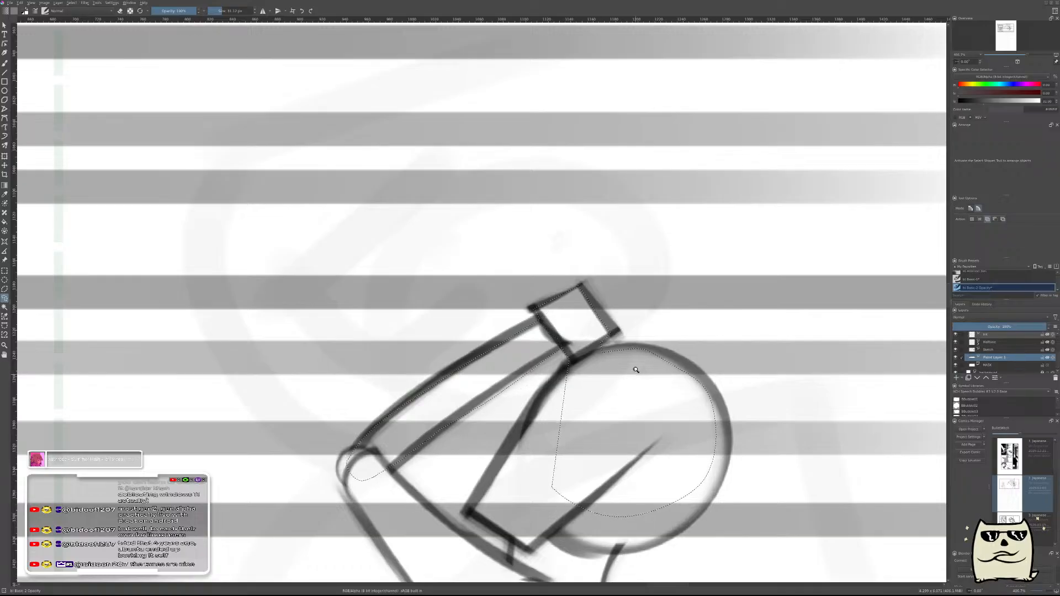
pyautogui.scroll(-3, 626, 407)
pyautogui.scroll(-2, 626, 407)
pyautogui.scroll(1, 600, 284)
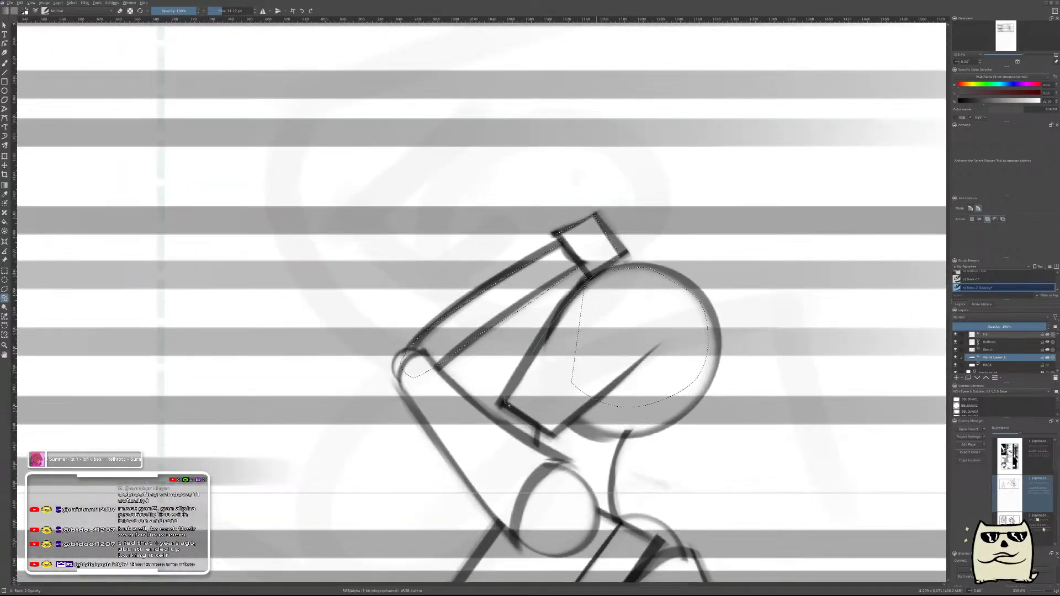
pyautogui.moveTo(593, 448); pyautogui.dragTo(596, 448)
pyautogui.scroll(-3, 595, 448)
pyautogui.scroll(4, 499, 374)
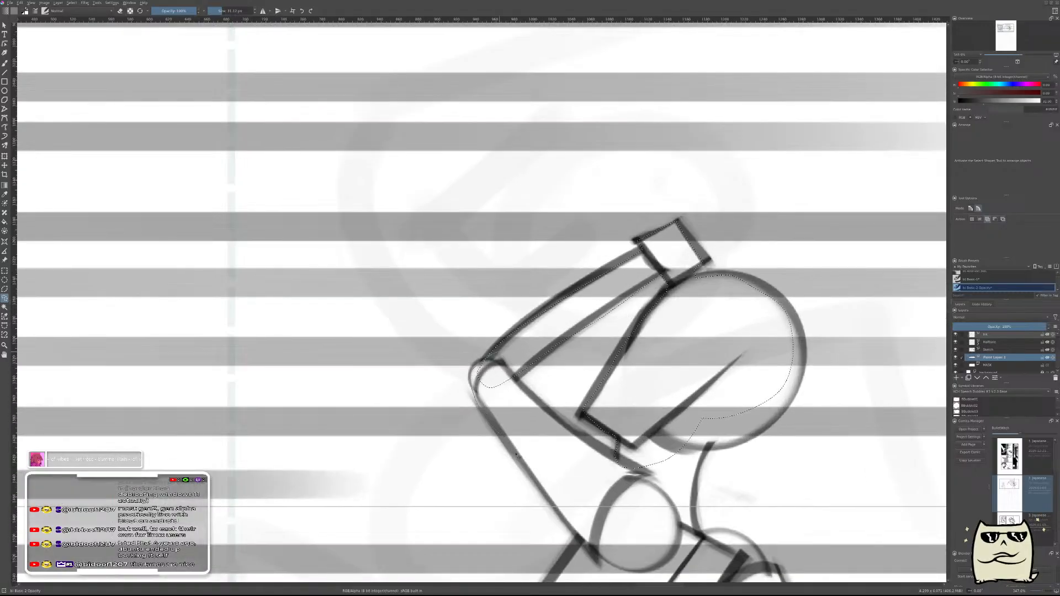
# - Add the raised upper arm, its shoulder circle and the torso to the selection
pyautogui.moveTo(630, 559)
pyautogui.mouseDown()
pyautogui.moveTo(657, 497)
pyautogui.moveTo(652, 457)
pyautogui.moveTo(635, 461)
pyautogui.mouseUp()
pyautogui.moveTo(663, 405)
pyautogui.mouseDown()
pyautogui.moveTo(688, 439)
pyautogui.moveTo(628, 290)
pyautogui.mouseUp()
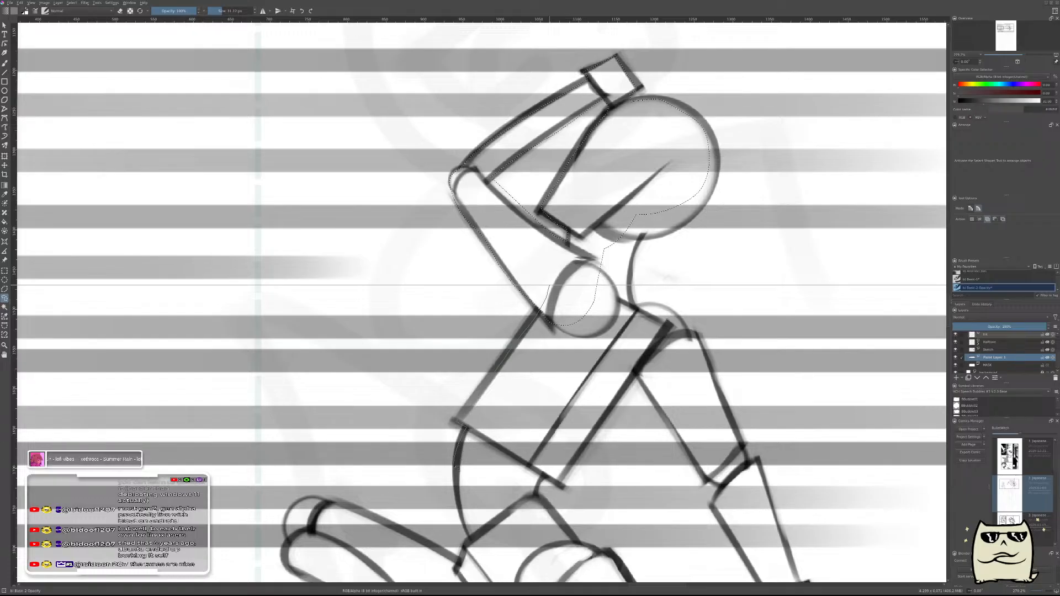
pyautogui.moveTo(482, 538); pyautogui.dragTo(548, 483)
pyautogui.moveTo(585, 299); pyautogui.dragTo(558, 436)
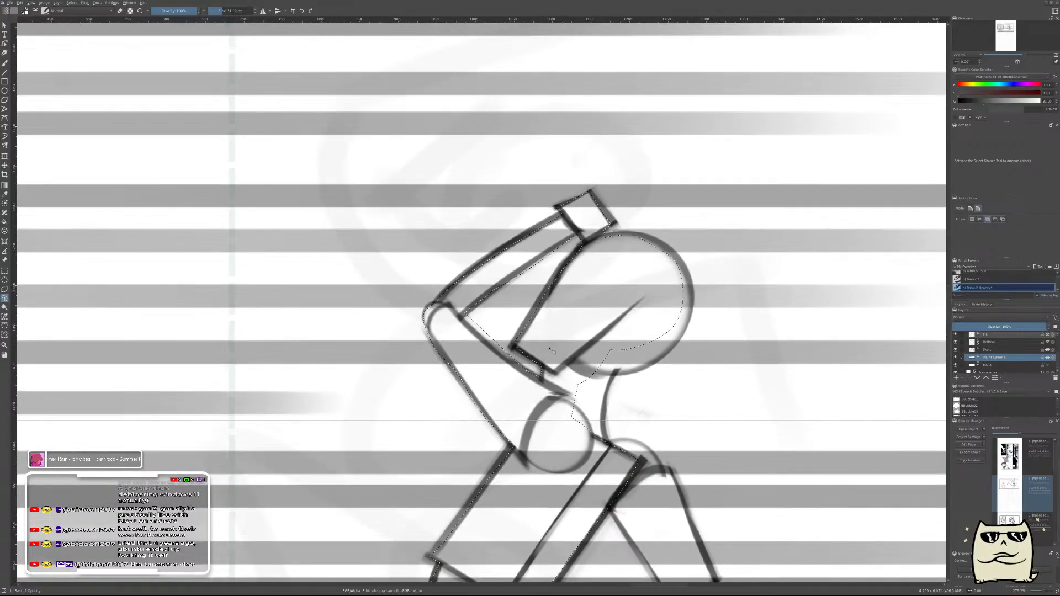
# - Mirror the canvas view and extend the selection to the outer edge of the runner's head circle
pyautogui.press('m')
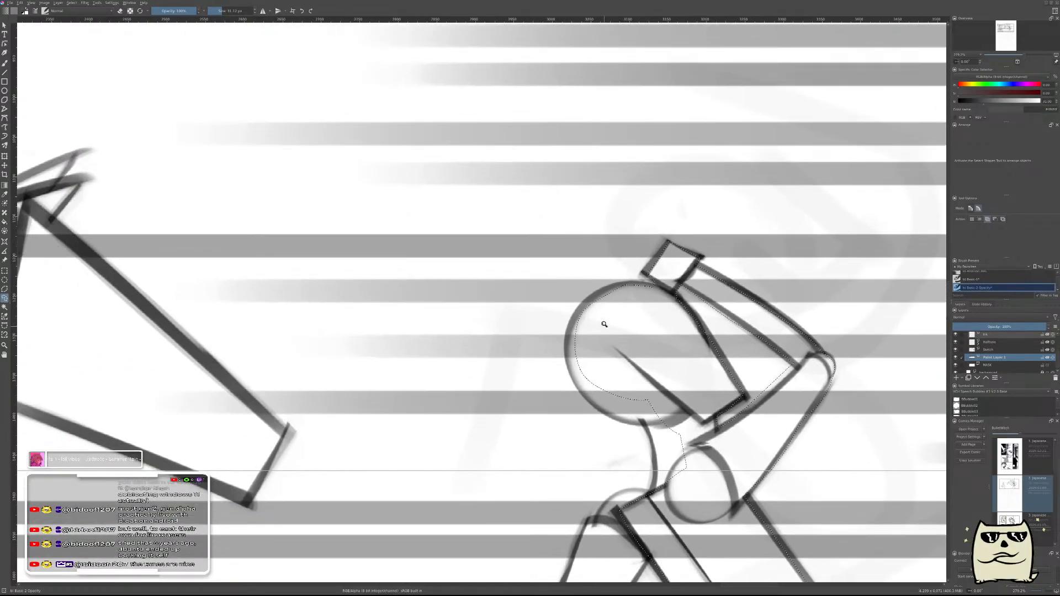
pyautogui.moveTo(603, 327); pyautogui.dragTo(666, 288)
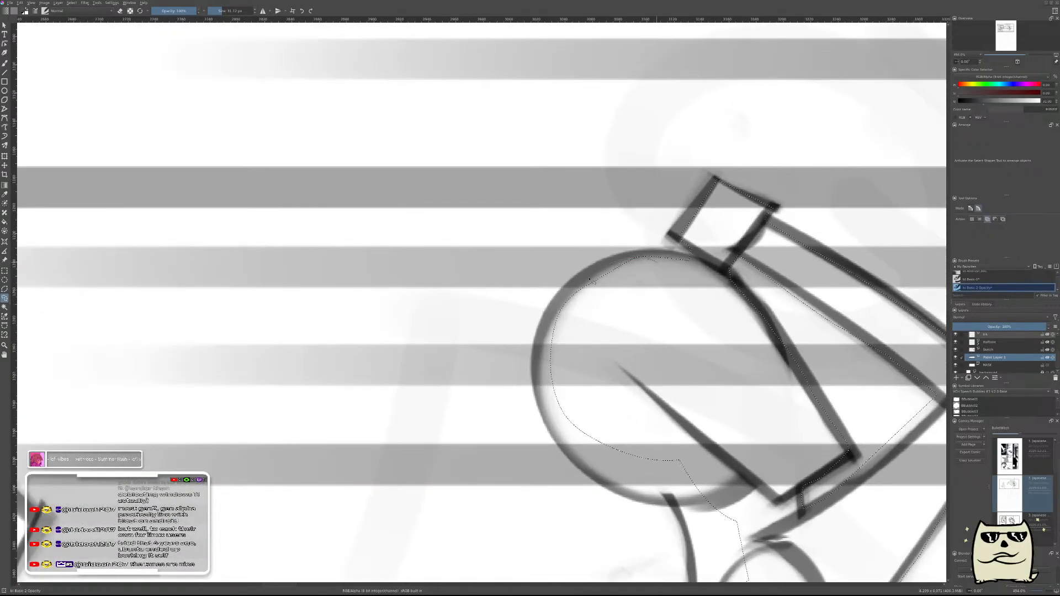
pyautogui.moveTo(544, 381); pyautogui.dragTo(556, 432)
pyautogui.scroll(-4, 726, 374)
pyautogui.moveTo(750, 370); pyautogui.dragTo(712, 254)
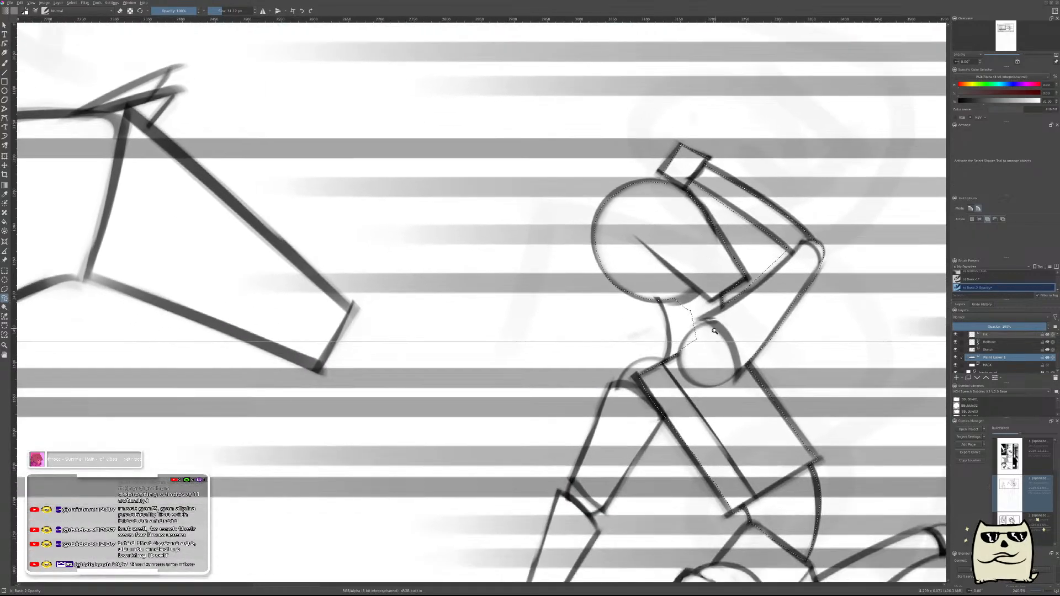
# - Add the runner's neck and the rounded shoulder of the lowered arm to the selection
pyautogui.scroll(4, 729, 356)
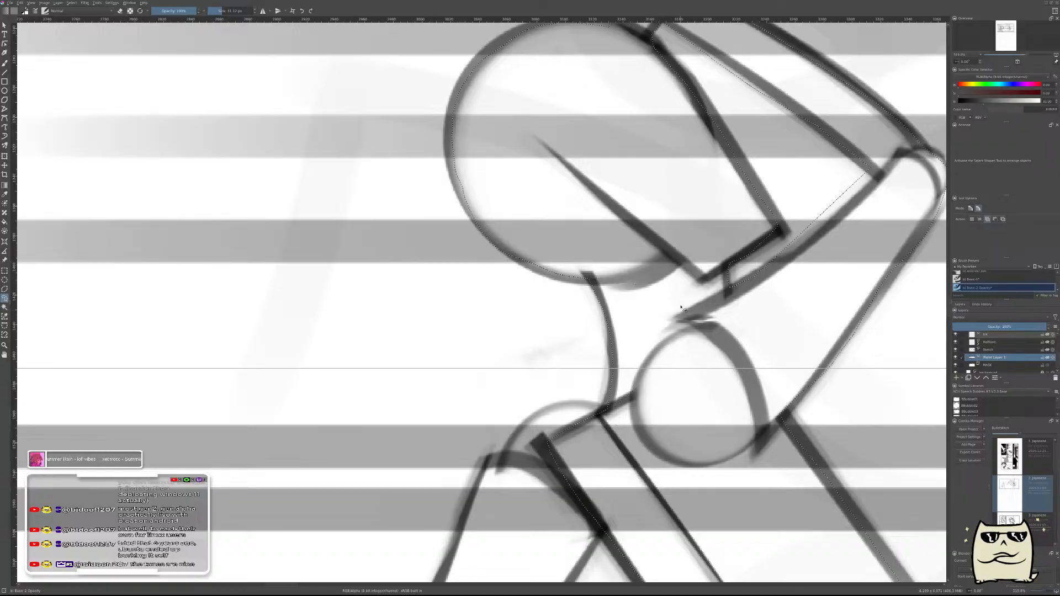
pyautogui.scroll(-6, 681, 303)
pyautogui.scroll(3, 705, 355)
pyautogui.scroll(3, 705, 355)
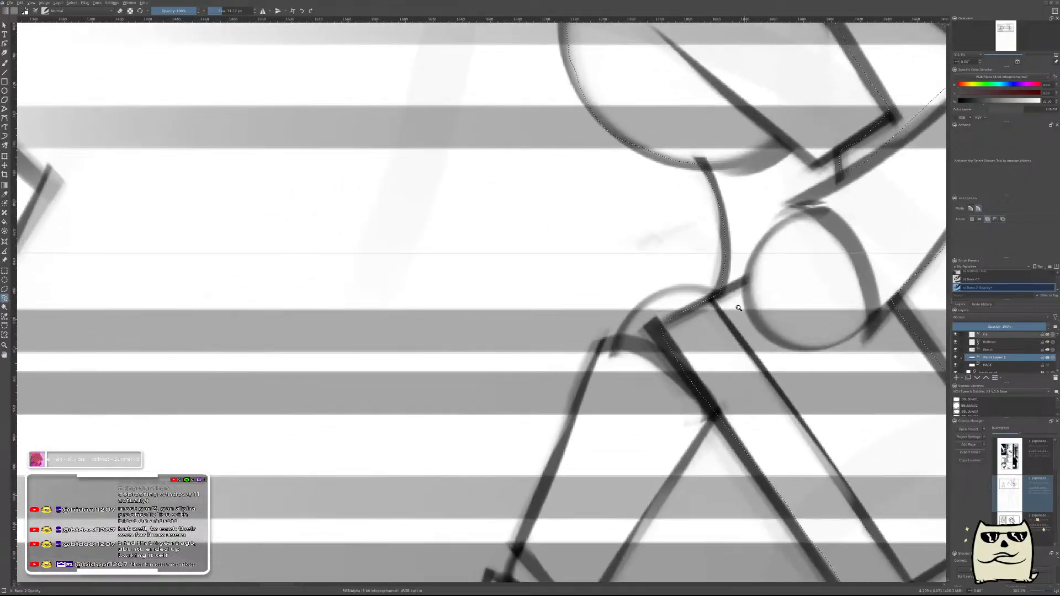
pyautogui.moveTo(712, 294)
pyautogui.mouseDown()
pyautogui.moveTo(652, 305)
pyautogui.moveTo(605, 349)
pyautogui.moveTo(592, 384)
pyautogui.moveTo(686, 422)
pyautogui.moveTo(709, 387)
pyautogui.mouseUp()
pyautogui.scroll(-5, 710, 387)
pyautogui.scroll(3, 716, 354)
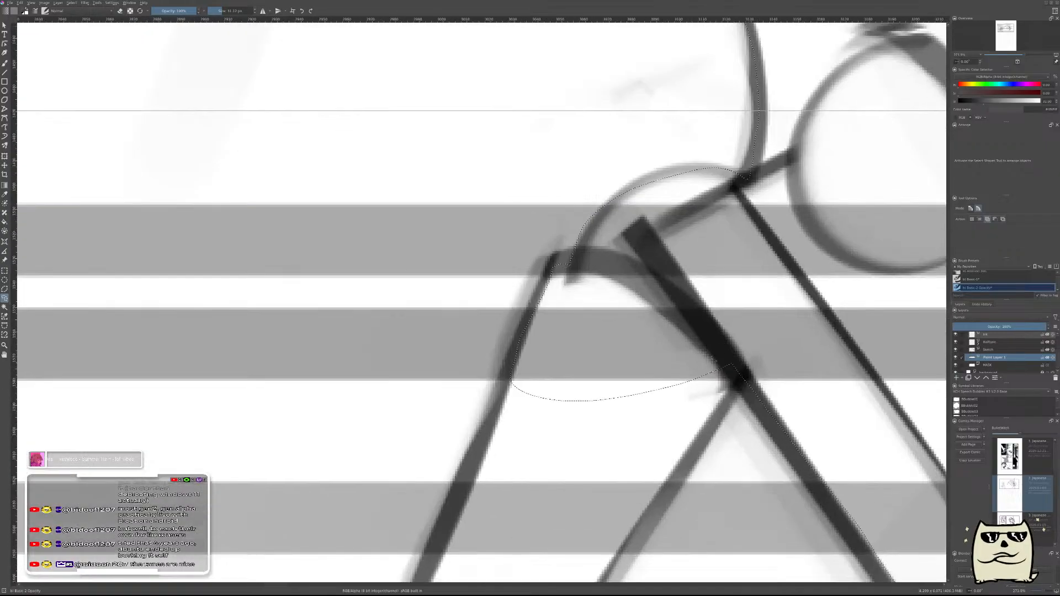
# - Add the lowered upper arm to the selection, tracing its outline down to the elbow and back to the torso
pyautogui.moveTo(580, 386); pyautogui.dragTo(716, 248)
pyautogui.moveTo(611, 326); pyautogui.dragTo(570, 415)
pyautogui.moveTo(548, 468); pyautogui.dragTo(576, 503)
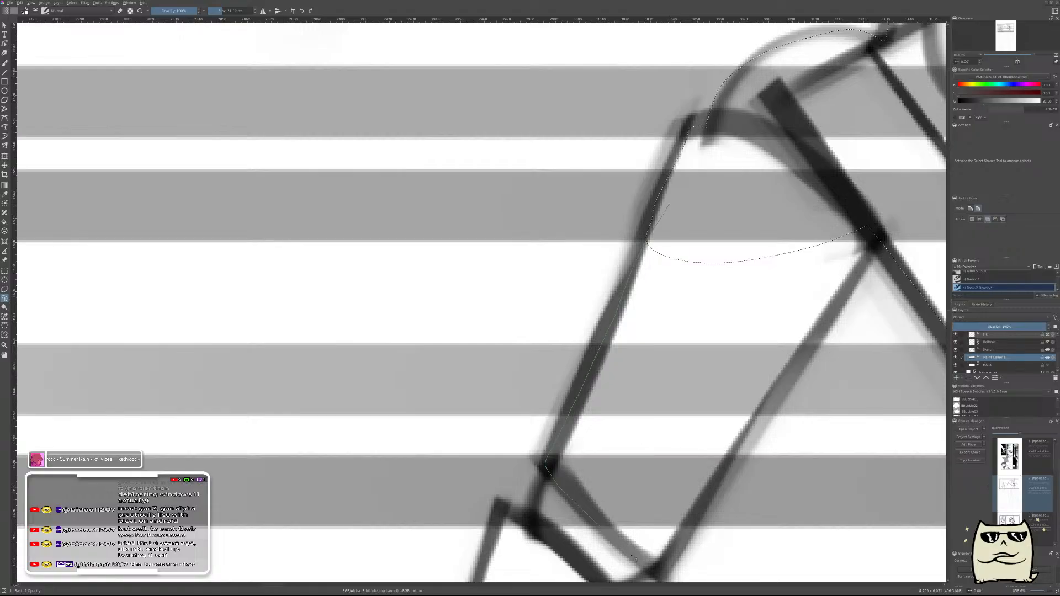
pyautogui.moveTo(683, 538); pyautogui.dragTo(750, 422)
pyautogui.moveTo(896, 219); pyautogui.dragTo(770, 176)
pyautogui.moveTo(796, 222); pyautogui.dragTo(794, 252)
pyautogui.moveTo(851, 301); pyautogui.dragTo(645, 312)
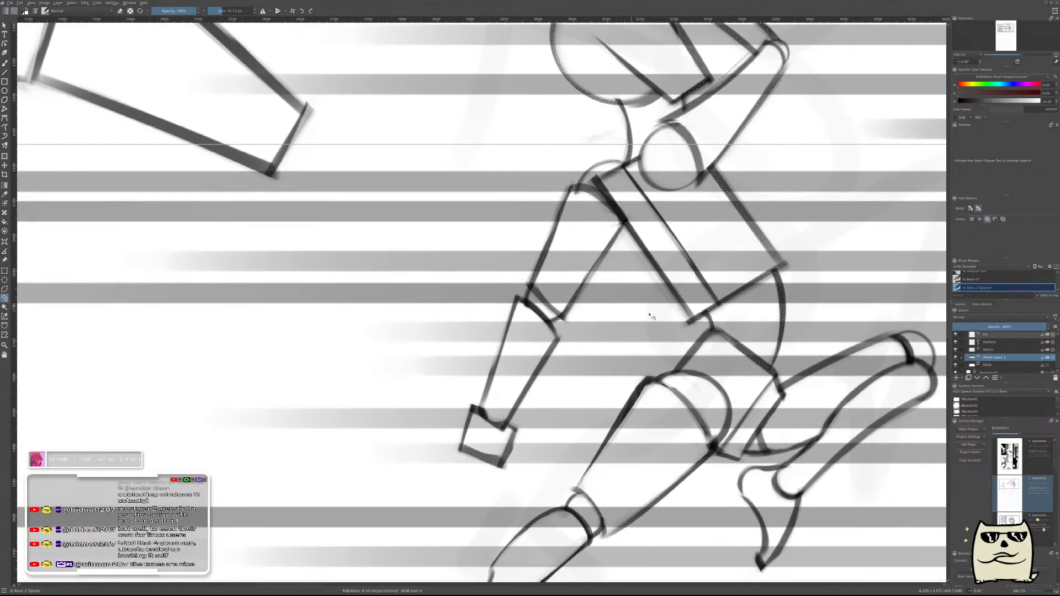
# - Add the lowered arm's elbow, forearm and boxy hand to the selection
pyautogui.moveTo(658, 415); pyautogui.dragTo(657, 246)
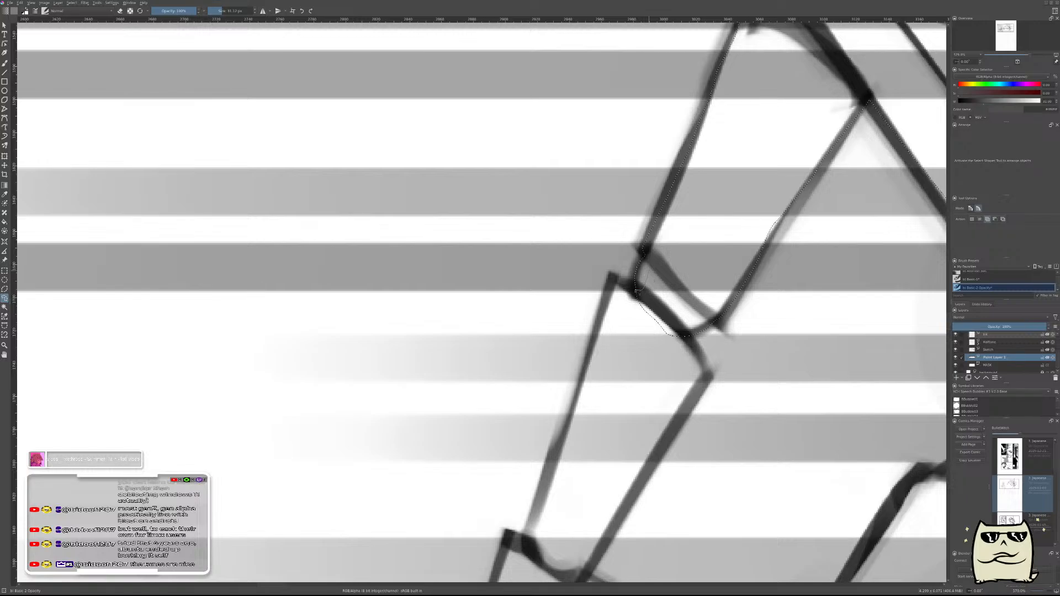
pyautogui.moveTo(599, 341)
pyautogui.mouseDown()
pyautogui.moveTo(657, 409)
pyautogui.moveTo(685, 337)
pyautogui.moveTo(594, 433)
pyautogui.moveTo(672, 229)
pyautogui.moveTo(680, 177)
pyautogui.mouseUp()
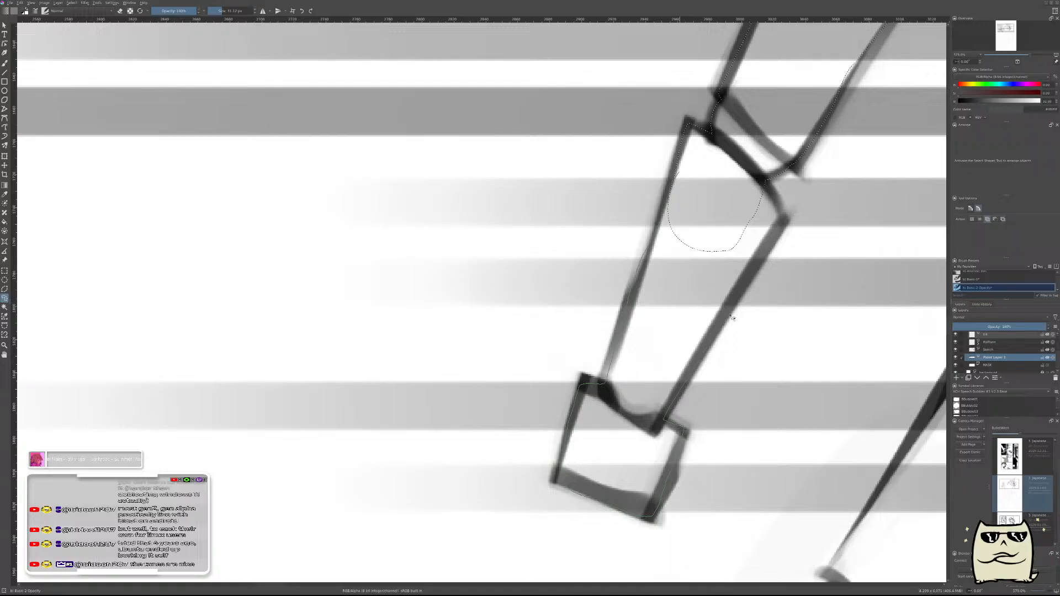
pyautogui.moveTo(691, 378)
pyautogui.mouseDown()
pyautogui.moveTo(764, 225)
pyautogui.moveTo(795, 283)
pyautogui.moveTo(665, 326)
pyautogui.moveTo(535, 349)
pyautogui.mouseUp()
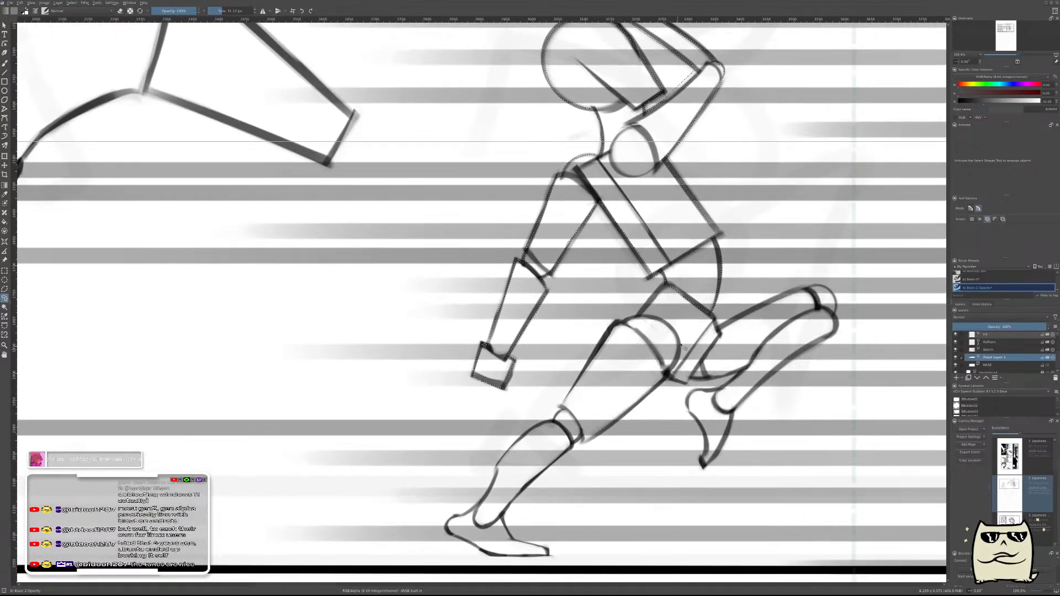
# - Add the runner's lower torso, pelvis and the top of the forward thigh to the selection
pyautogui.moveTo(683, 352)
pyautogui.mouseDown()
pyautogui.moveTo(682, 247)
pyautogui.moveTo(677, 216)
pyautogui.moveTo(667, 220)
pyautogui.mouseUp()
pyautogui.moveTo(595, 303)
pyautogui.mouseDown()
pyautogui.moveTo(564, 338)
pyautogui.moveTo(533, 350)
pyautogui.moveTo(609, 414)
pyautogui.mouseUp()
pyautogui.moveTo(668, 481); pyautogui.dragTo(676, 522)
pyautogui.moveTo(743, 535); pyautogui.dragTo(839, 410)
pyautogui.moveTo(811, 313); pyautogui.dragTo(743, 166)
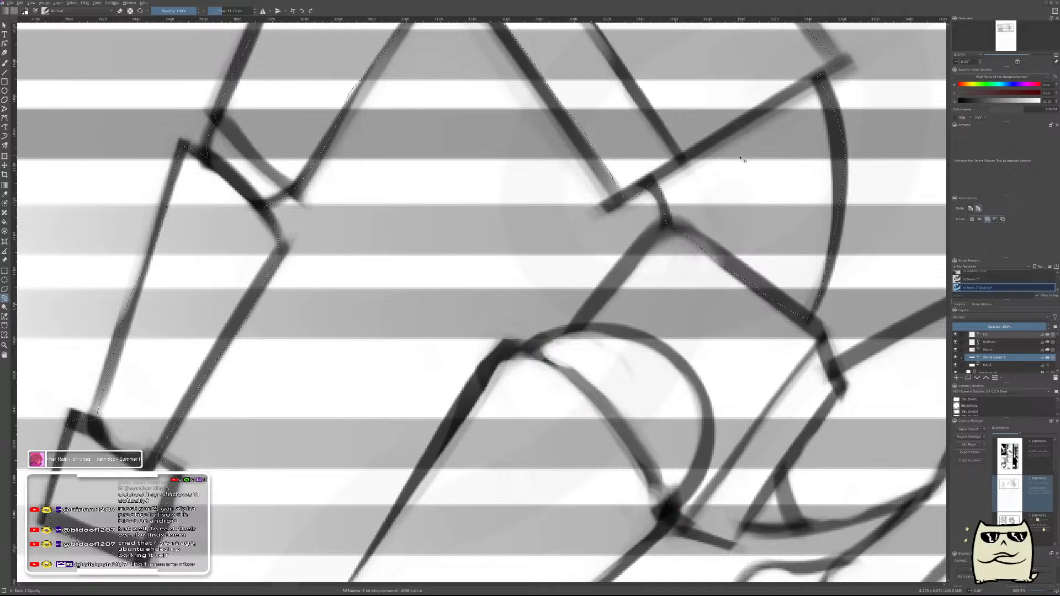
pyautogui.scroll(-4, 765, 216)
pyautogui.scroll(6, 811, 318)
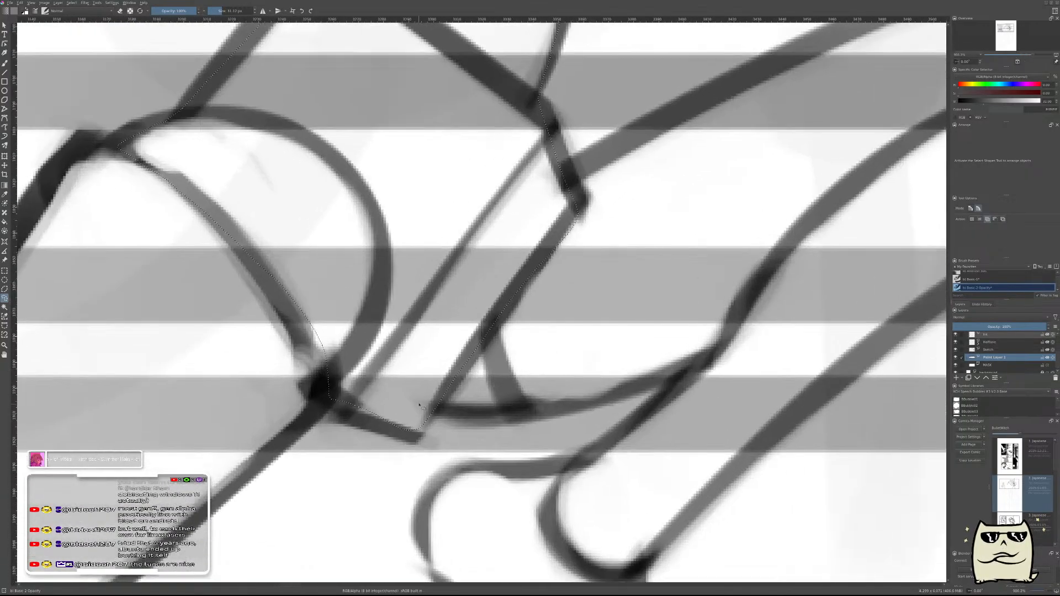
# - Add the runner's raised rear thigh to the selection, tracing from the hip along its upper edge to the bent knee
pyautogui.moveTo(419, 406)
pyautogui.mouseDown()
pyautogui.moveTo(461, 412)
pyautogui.moveTo(543, 417)
pyautogui.moveTo(631, 398)
pyautogui.moveTo(751, 344)
pyautogui.moveTo(767, 312)
pyautogui.moveTo(767, 239)
pyautogui.moveTo(670, 193)
pyautogui.moveTo(528, 193)
pyautogui.mouseUp()
pyautogui.moveTo(687, 218); pyautogui.dragTo(480, 447)
pyautogui.click(336, 409)
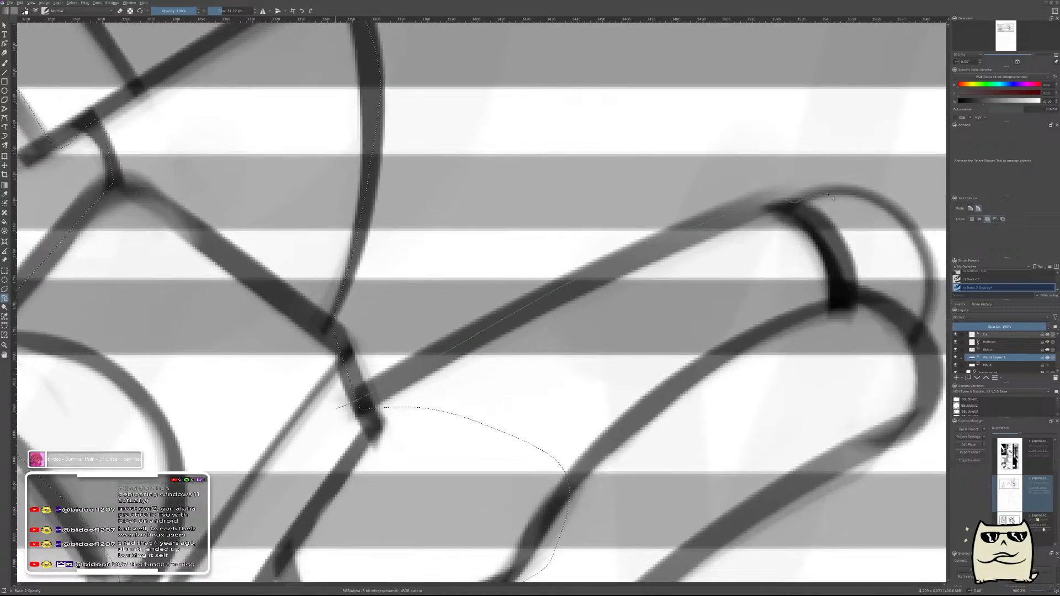
pyautogui.moveTo(872, 210)
pyautogui.mouseDown()
pyautogui.moveTo(906, 263)
pyautogui.moveTo(764, 369)
pyautogui.moveTo(518, 427)
pyautogui.mouseUp()
pyautogui.moveTo(833, 292); pyautogui.dragTo(592, 318)
pyautogui.moveTo(545, 262)
pyautogui.mouseDown()
pyautogui.moveTo(558, 235)
pyautogui.moveTo(607, 223)
pyautogui.moveTo(674, 268)
pyautogui.moveTo(688, 337)
pyautogui.moveTo(346, 438)
pyautogui.mouseUp()
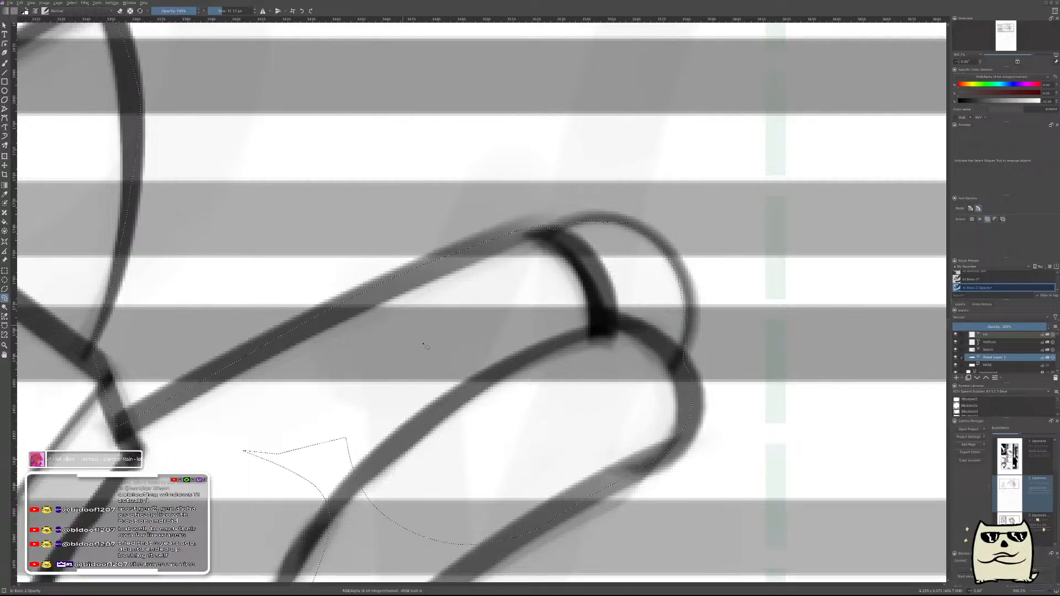
# - Add the raised rear leg's rounded knee and shin to the selection, following the outline down to the ankle
pyautogui.moveTo(440, 441); pyautogui.dragTo(635, 237)
pyautogui.moveTo(381, 383)
pyautogui.mouseDown()
pyautogui.moveTo(387, 299)
pyautogui.moveTo(579, 211)
pyautogui.mouseUp()
pyautogui.moveTo(515, 362); pyautogui.dragTo(598, 201)
pyautogui.moveTo(802, 163); pyautogui.dragTo(650, 283)
pyautogui.moveTo(458, 457)
pyautogui.mouseDown()
pyautogui.moveTo(429, 477)
pyautogui.moveTo(395, 471)
pyautogui.mouseUp()
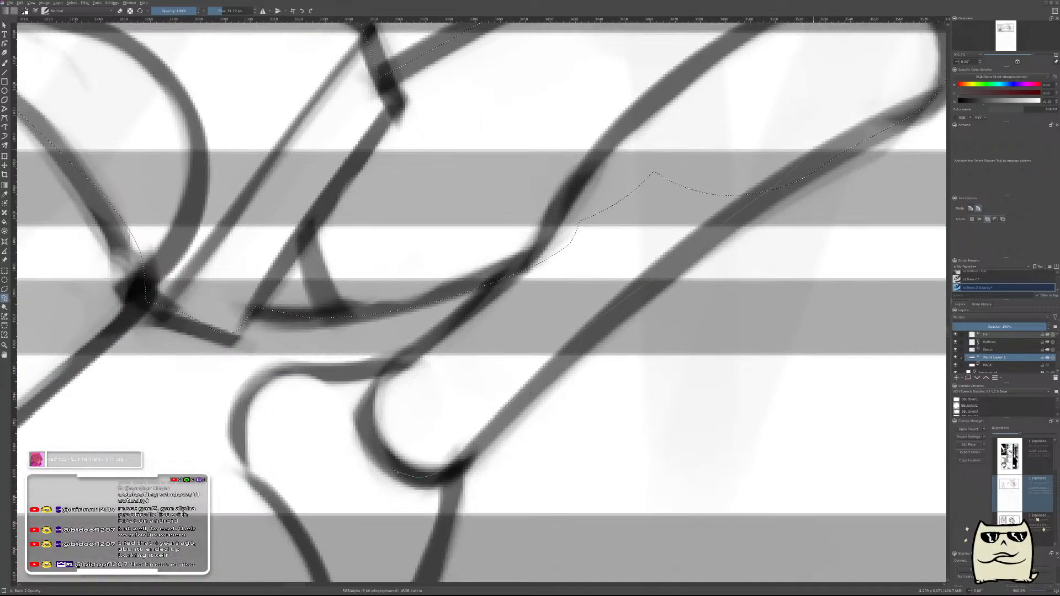
pyautogui.moveTo(421, 353); pyautogui.dragTo(442, 331)
# - Add the raised rear leg's heel and pointed foot to the selection
pyautogui.scroll(-6, 653, 249)
pyautogui.scroll(3, 674, 287)
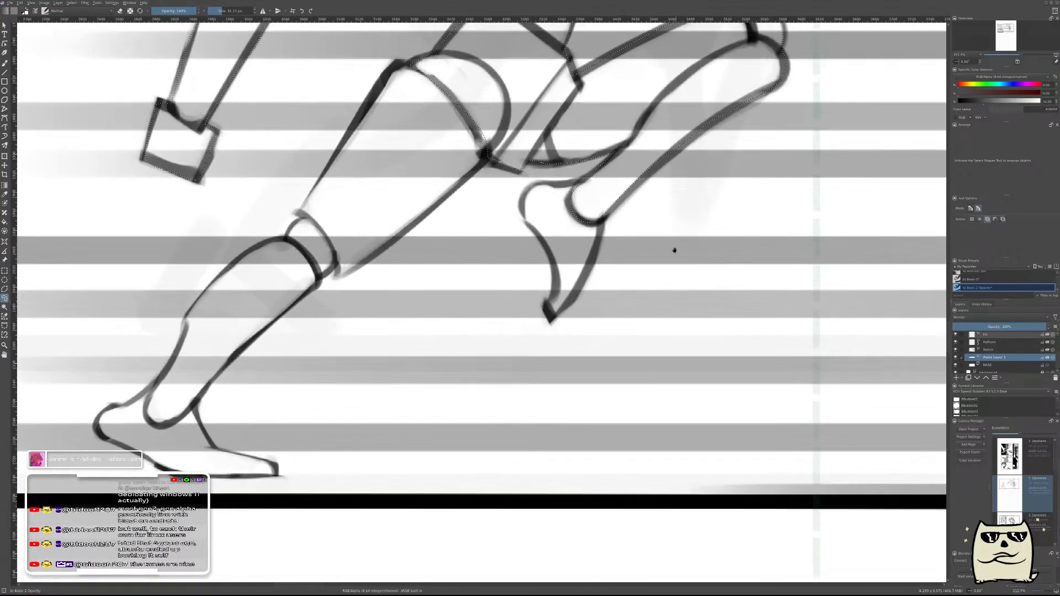
pyautogui.scroll(4, 662, 345)
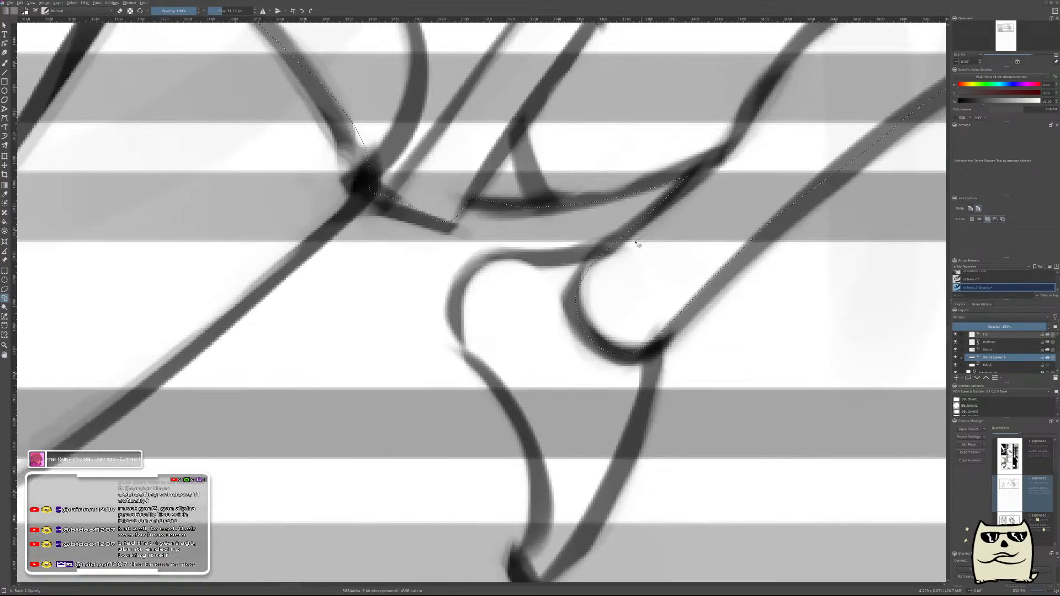
pyautogui.moveTo(488, 262)
pyautogui.mouseDown()
pyautogui.moveTo(455, 305)
pyautogui.moveTo(458, 341)
pyautogui.moveTo(521, 430)
pyautogui.moveTo(537, 480)
pyautogui.moveTo(529, 514)
pyautogui.mouseUp()
pyautogui.moveTo(517, 571)
pyautogui.mouseDown()
pyautogui.moveTo(558, 574)
pyautogui.moveTo(641, 403)
pyautogui.moveTo(679, 268)
pyautogui.moveTo(763, 228)
pyautogui.mouseUp()
pyautogui.scroll(-4, 670, 317)
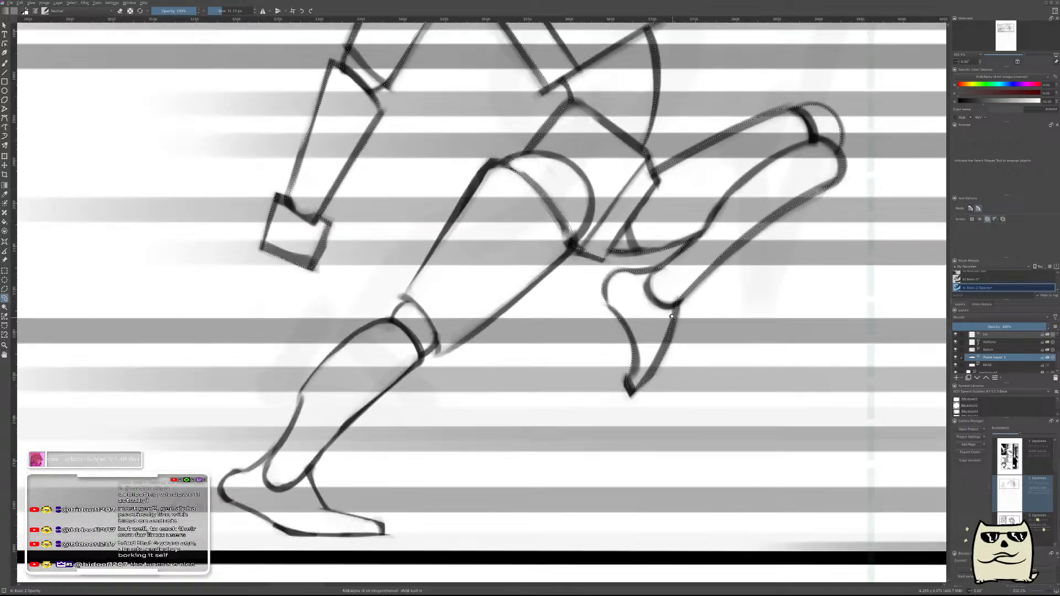
# - Add the runner's forward thigh and knee joint to the selection, following both long edges of the thigh
pyautogui.scroll(4, 613, 407)
pyautogui.scroll(3, 689, 290)
pyautogui.moveTo(735, 229)
pyautogui.mouseDown()
pyautogui.moveTo(665, 238)
pyautogui.moveTo(492, 533)
pyautogui.moveTo(690, 414)
pyautogui.moveTo(789, 236)
pyautogui.mouseUp()
pyautogui.moveTo(783, 274)
pyautogui.mouseDown()
pyautogui.moveTo(766, 201)
pyautogui.moveTo(726, 141)
pyautogui.mouseUp()
pyautogui.moveTo(797, 238); pyautogui.dragTo(739, 302)
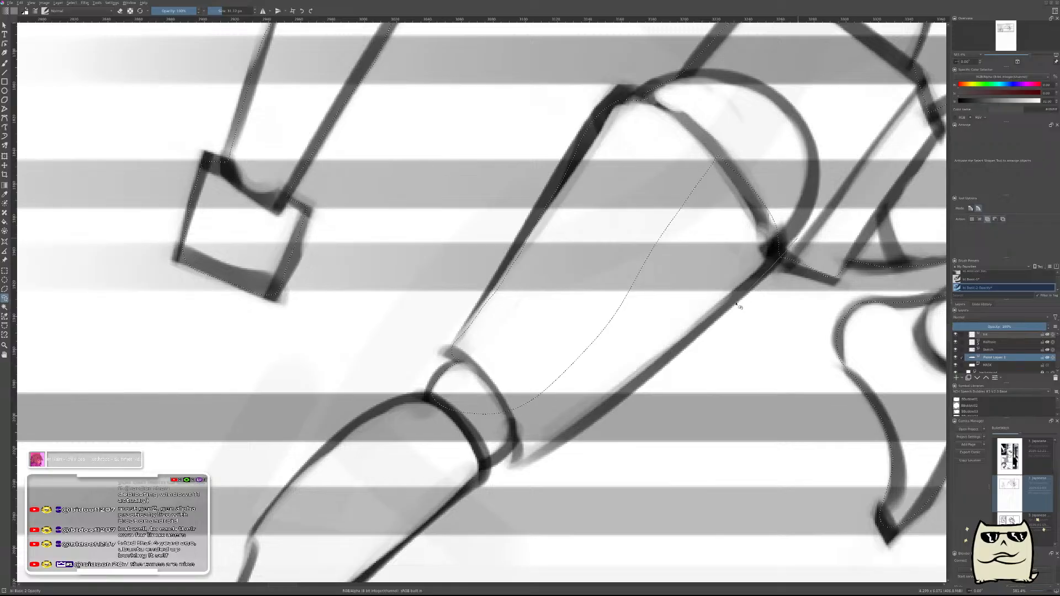
pyautogui.moveTo(596, 411)
pyautogui.mouseDown()
pyautogui.moveTo(550, 454)
pyautogui.moveTo(518, 464)
pyautogui.moveTo(531, 341)
pyautogui.moveTo(628, 218)
pyautogui.moveTo(707, 153)
pyautogui.moveTo(779, 145)
pyautogui.mouseUp()
pyautogui.moveTo(621, 296); pyautogui.dragTo(764, 185)
pyautogui.moveTo(624, 355)
pyautogui.mouseDown()
pyautogui.moveTo(603, 317)
pyautogui.moveTo(551, 297)
pyautogui.mouseUp()
# - Add the forward leg's calf and shin to the selection, tracing from the knee down towards the ankle
pyautogui.moveTo(444, 371); pyautogui.dragTo(408, 418)
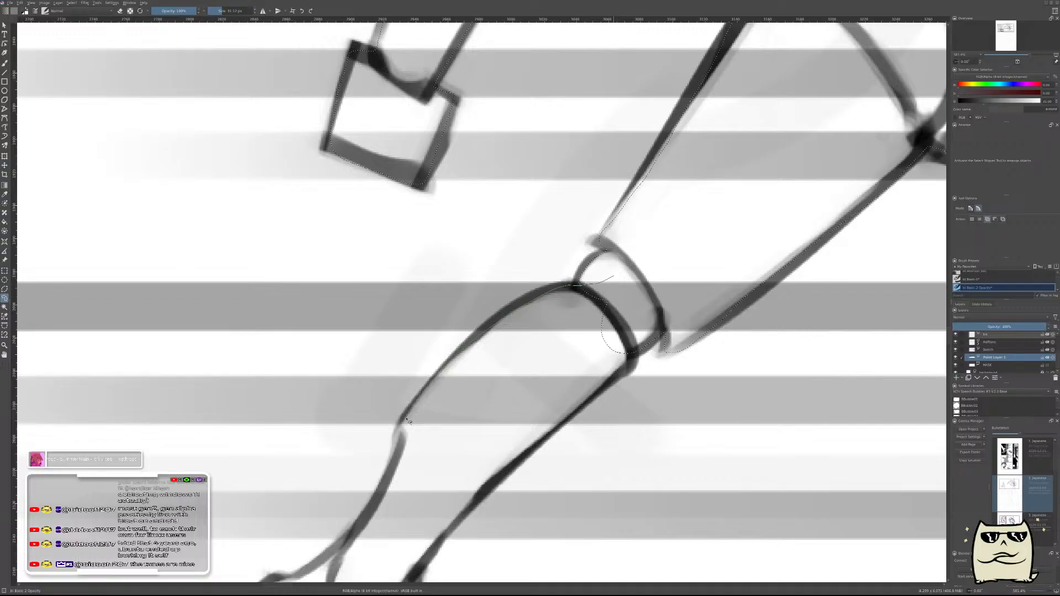
pyautogui.moveTo(422, 453)
pyautogui.mouseDown()
pyautogui.moveTo(550, 414)
pyautogui.moveTo(607, 359)
pyautogui.mouseUp()
pyautogui.moveTo(685, 277); pyautogui.dragTo(759, 188)
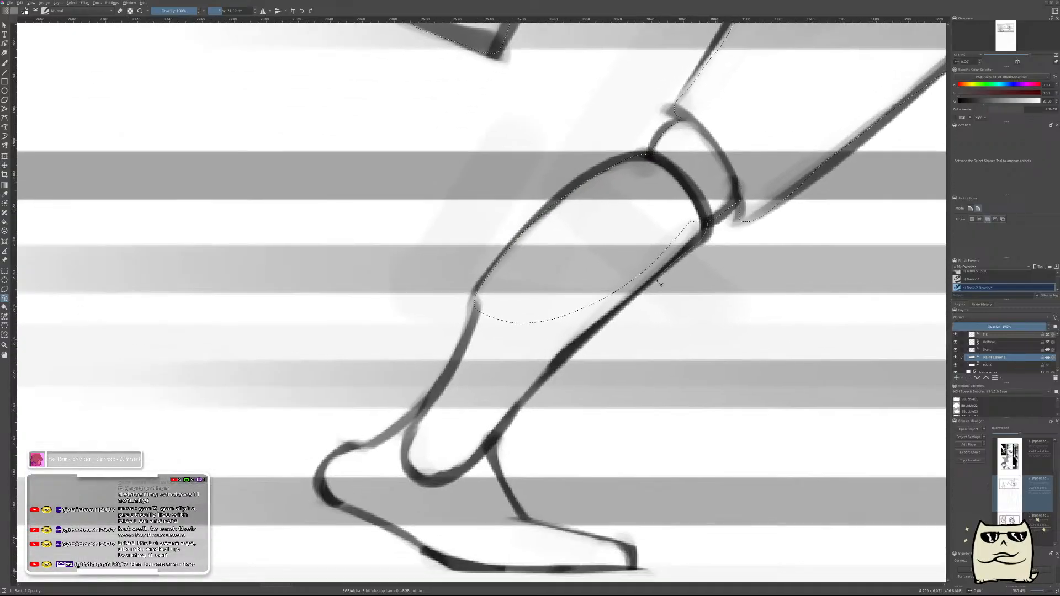
pyautogui.moveTo(520, 366); pyautogui.dragTo(657, 229)
pyautogui.scroll(-3, 658, 229)
pyautogui.hscroll(-3, 658, 229)
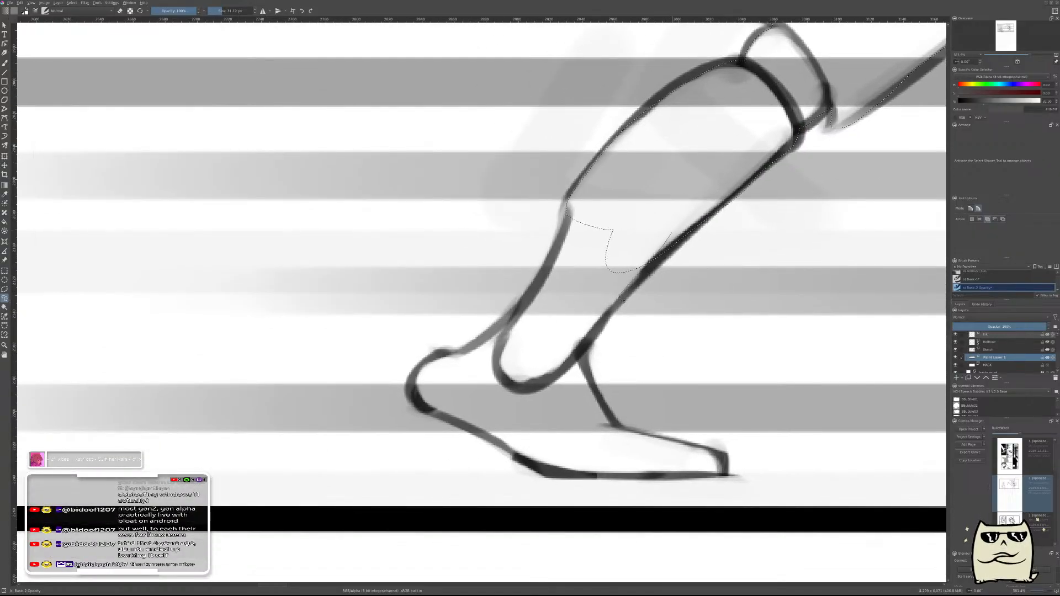
# - Add the forward leg's ankle and planted foot to the selection
pyautogui.moveTo(601, 408)
pyautogui.mouseDown()
pyautogui.moveTo(517, 386)
pyautogui.moveTo(592, 226)
pyautogui.mouseUp()
pyautogui.moveTo(428, 402); pyautogui.dragTo(421, 398)
pyautogui.moveTo(704, 478)
pyautogui.mouseDown()
pyautogui.moveTo(724, 475)
pyautogui.moveTo(718, 456)
pyautogui.moveTo(607, 423)
pyautogui.moveTo(566, 387)
pyautogui.mouseUp()
# - Delete the speed lines inside the selected runner figure and clear the selection
pyautogui.hscroll(10, 561, 362)
pyautogui.scroll(-3, 532, 407)
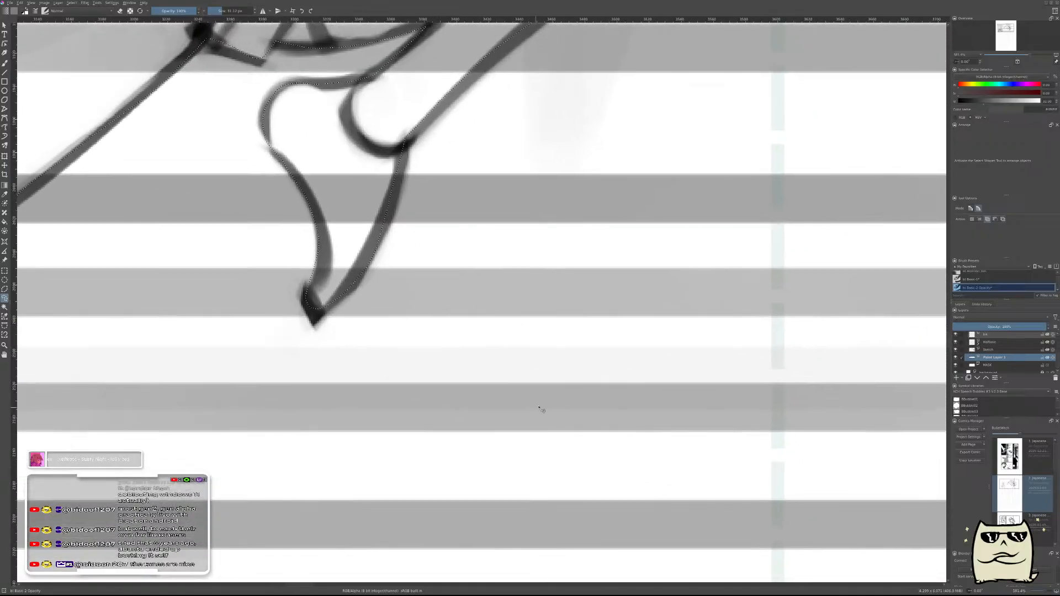
pyautogui.scroll(-5, 700, 326)
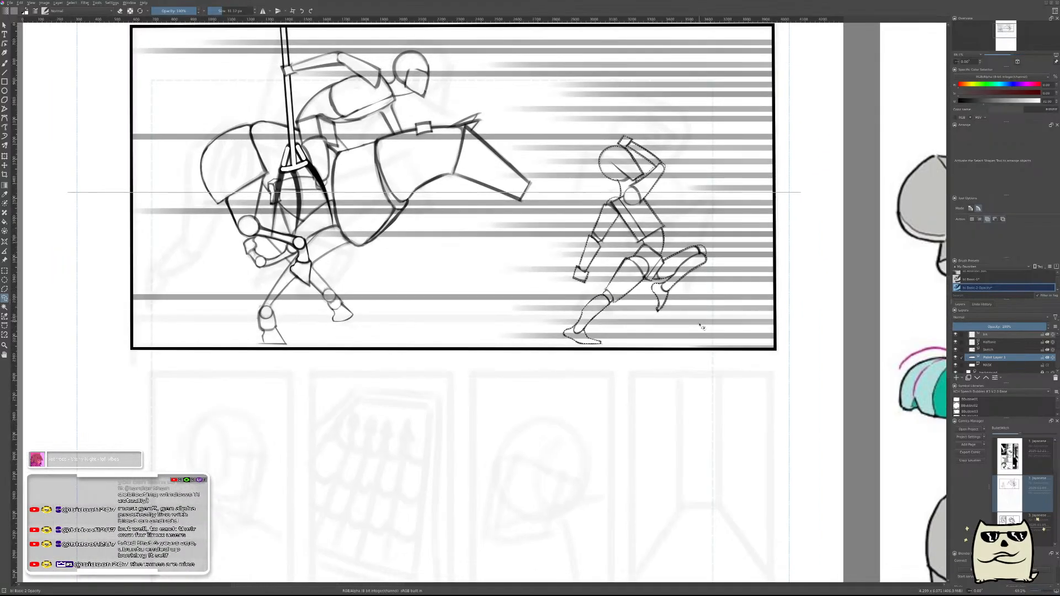
pyautogui.press('Delete')
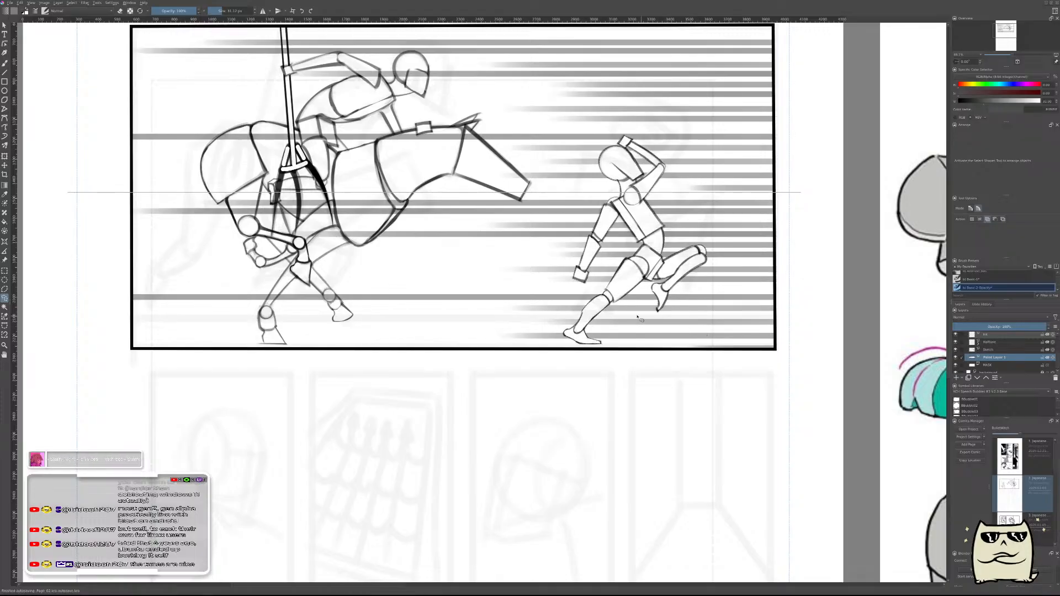
pyautogui.hotkey('ctrl', 'shift', 'a')
# - Mirror the canvas view, outline the horse's head with a freehand selection and delete the speed lines inside it
pyautogui.moveTo(640, 334); pyautogui.dragTo(649, 362)
pyautogui.scroll(4, 649, 363)
pyautogui.press('m')
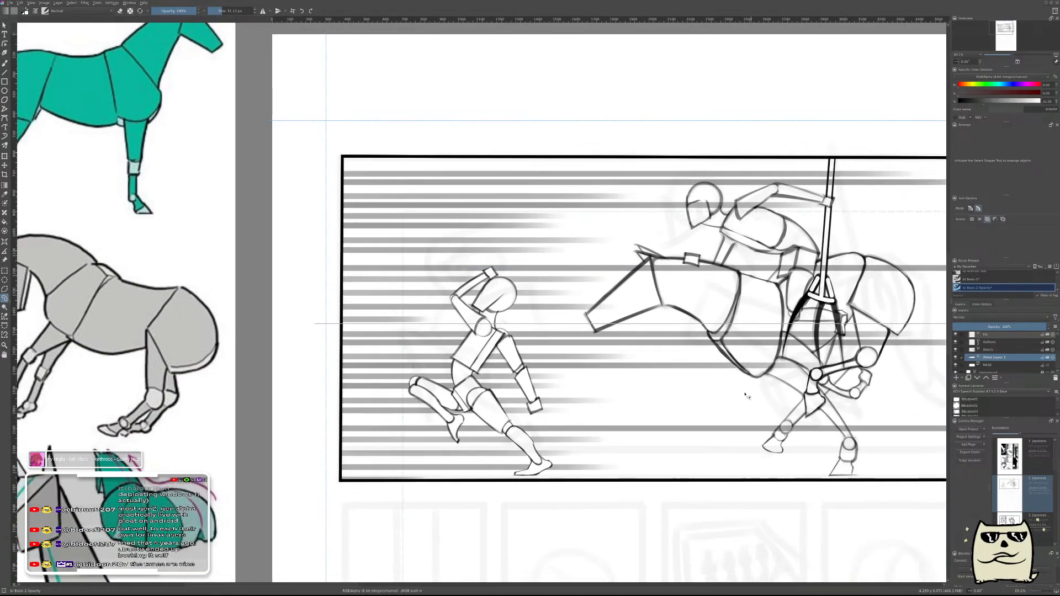
pyautogui.scroll(-6, 693, 393)
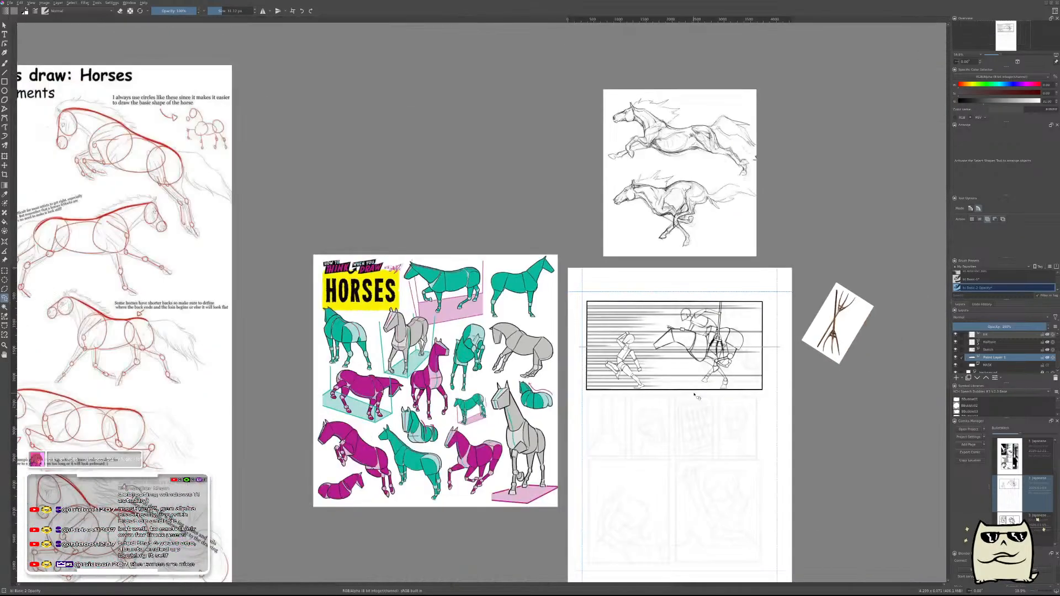
pyautogui.scroll(6, 692, 393)
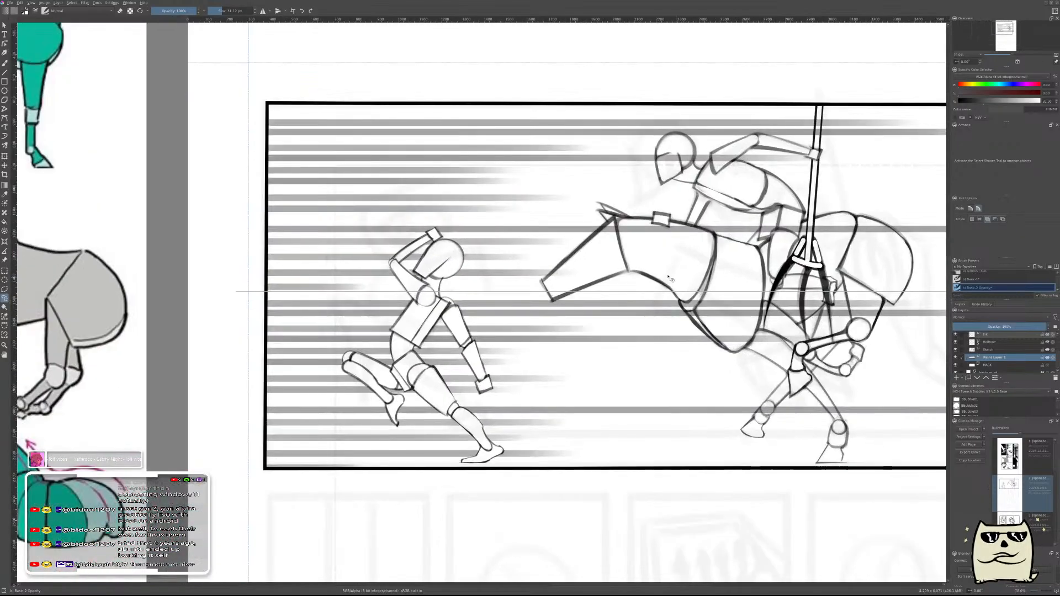
pyautogui.scroll(4, 646, 312)
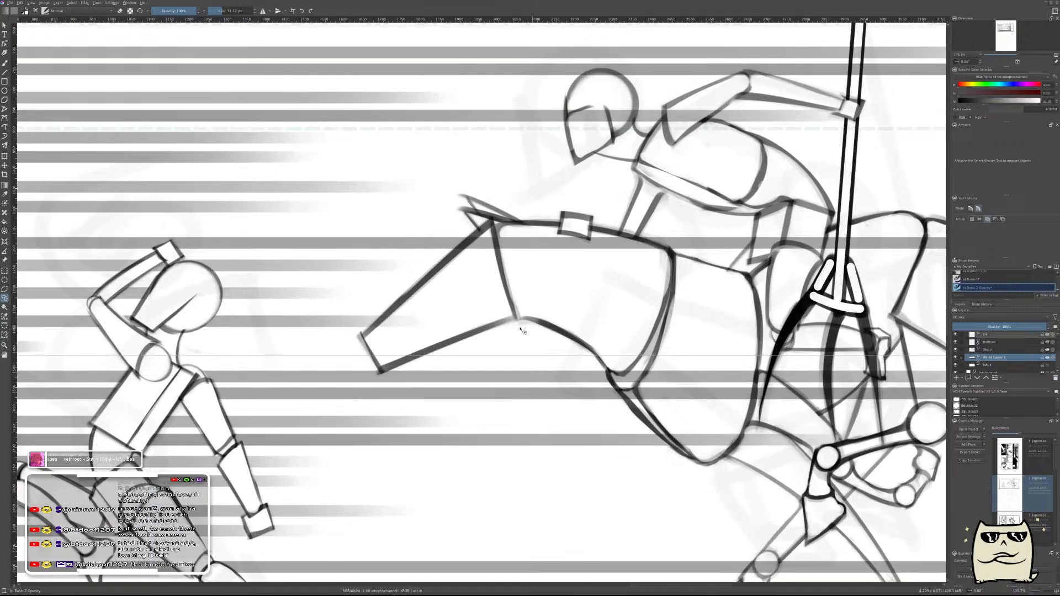
pyautogui.scroll(4, 725, 362)
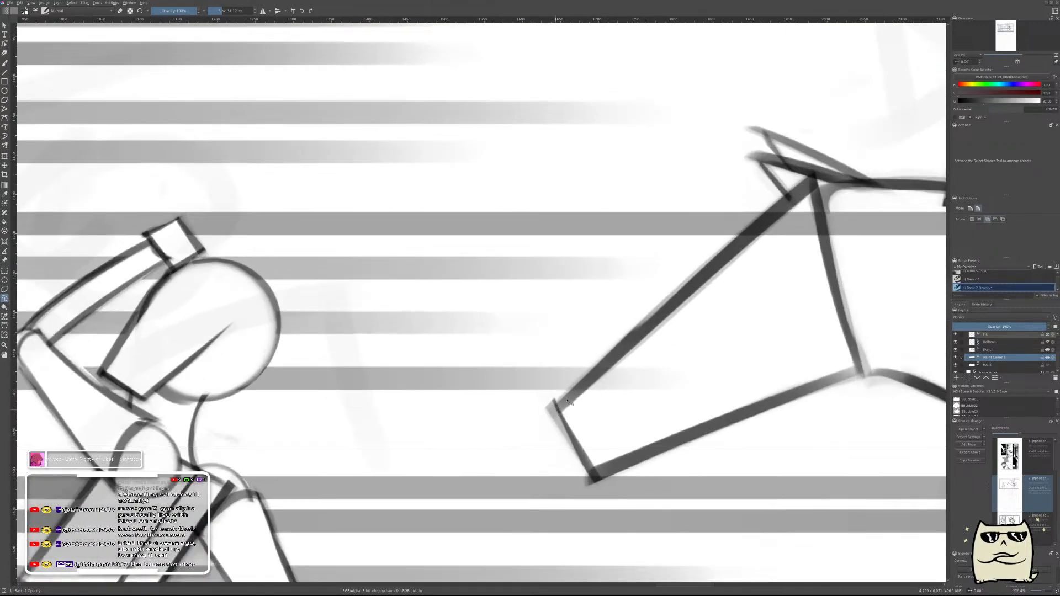
pyautogui.moveTo(742, 259)
pyautogui.mouseDown()
pyautogui.moveTo(802, 192)
pyautogui.moveTo(821, 204)
pyautogui.moveTo(830, 335)
pyautogui.moveTo(802, 364)
pyautogui.moveTo(659, 423)
pyautogui.moveTo(585, 426)
pyautogui.mouseUp()
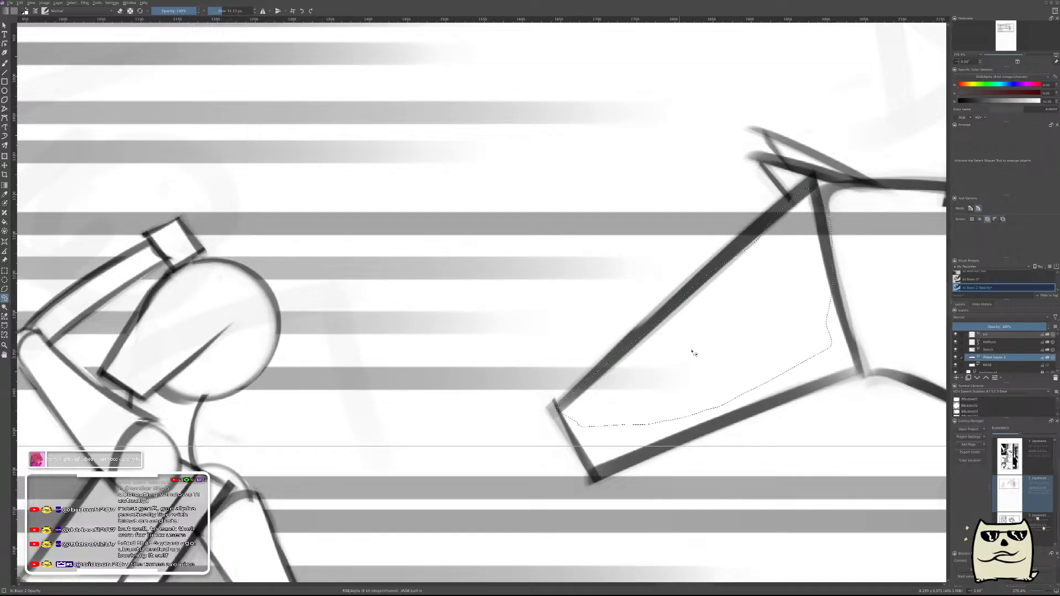
pyautogui.press('Delete')
# - Add the upper part of the horse's neck to the selection and delete the speed line crossing it
pyautogui.moveTo(891, 283); pyautogui.dragTo(587, 350)
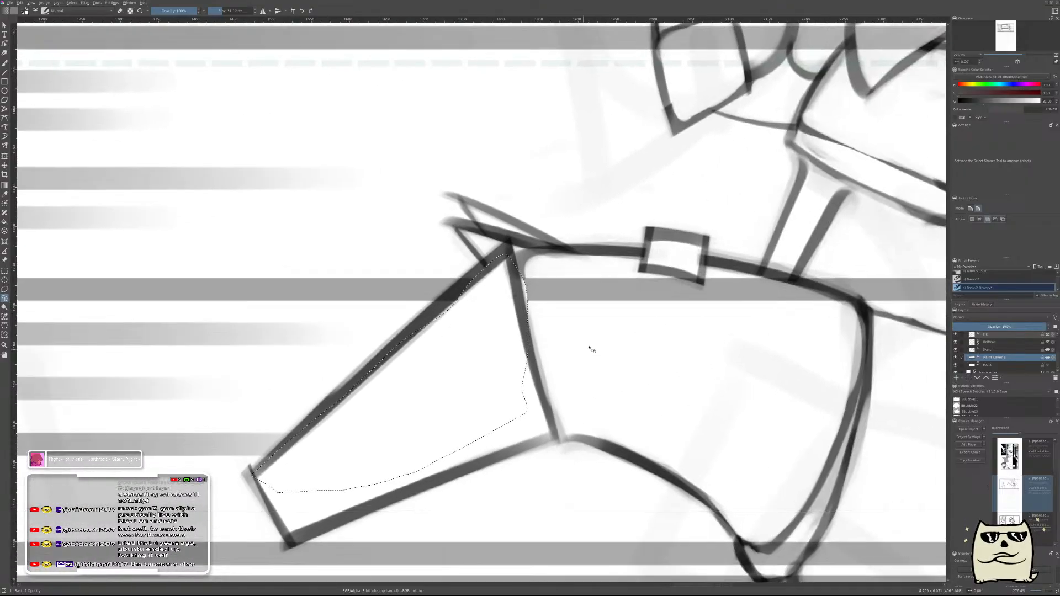
pyautogui.moveTo(497, 348)
pyautogui.mouseDown()
pyautogui.moveTo(513, 281)
pyautogui.moveTo(592, 265)
pyautogui.moveTo(719, 271)
pyautogui.mouseUp()
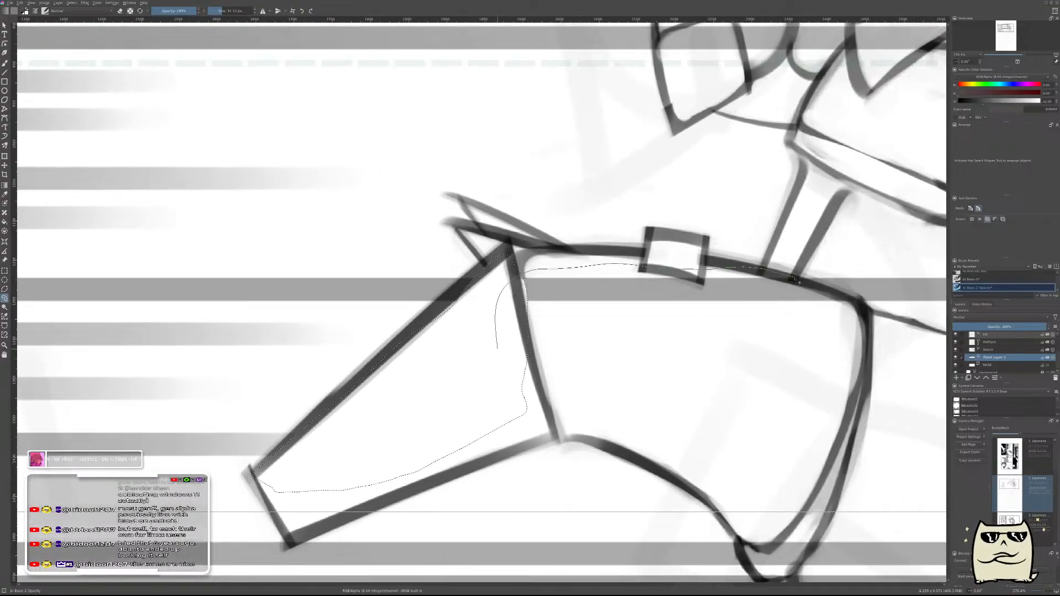
pyautogui.moveTo(846, 299)
pyautogui.mouseDown()
pyautogui.moveTo(547, 393)
pyautogui.moveTo(524, 387)
pyautogui.mouseUp()
pyautogui.press('Delete')
# - Add the horse's lower neck and rounded chest to the selection and delete the speed lines running through them
pyautogui.moveTo(795, 418)
pyautogui.mouseDown()
pyautogui.moveTo(684, 282)
pyautogui.moveTo(591, 193)
pyautogui.mouseUp()
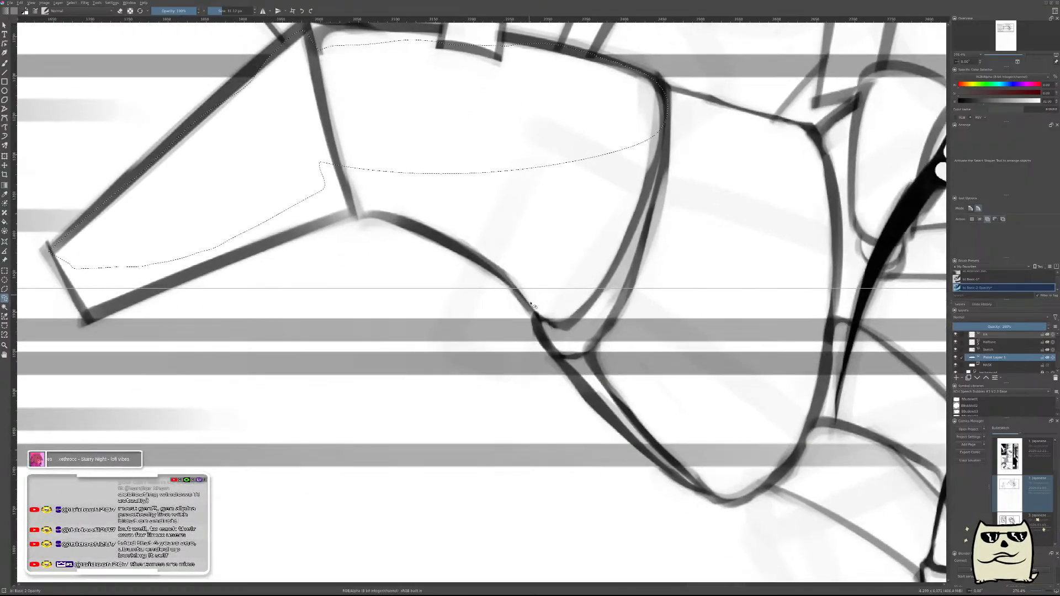
pyautogui.moveTo(520, 267); pyautogui.dragTo(536, 316)
pyautogui.moveTo(596, 397)
pyautogui.mouseDown()
pyautogui.moveTo(698, 422)
pyautogui.moveTo(810, 415)
pyautogui.moveTo(834, 393)
pyautogui.moveTo(847, 295)
pyautogui.moveTo(649, 238)
pyautogui.mouseUp()
pyautogui.press('Delete')
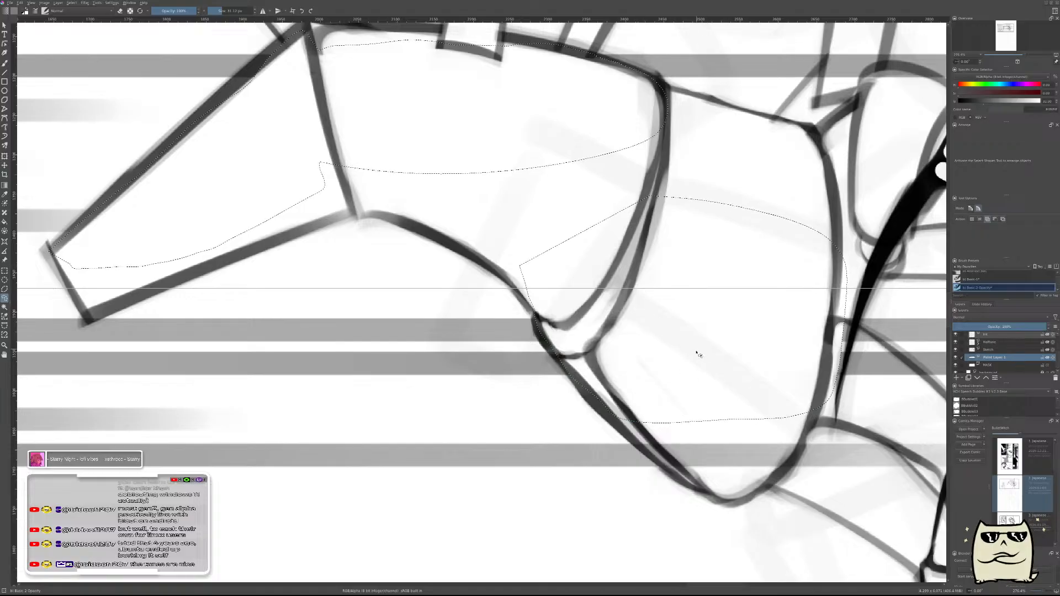
pyautogui.moveTo(632, 358); pyautogui.dragTo(493, 225)
pyautogui.moveTo(411, 257); pyautogui.dragTo(452, 319)
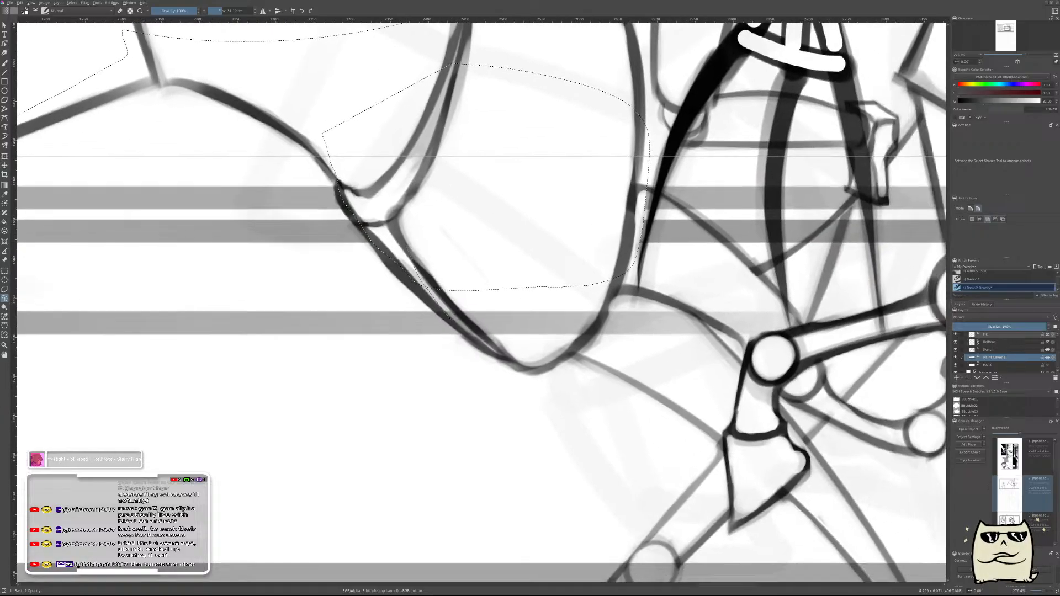
pyautogui.moveTo(590, 356); pyautogui.dragTo(574, 171)
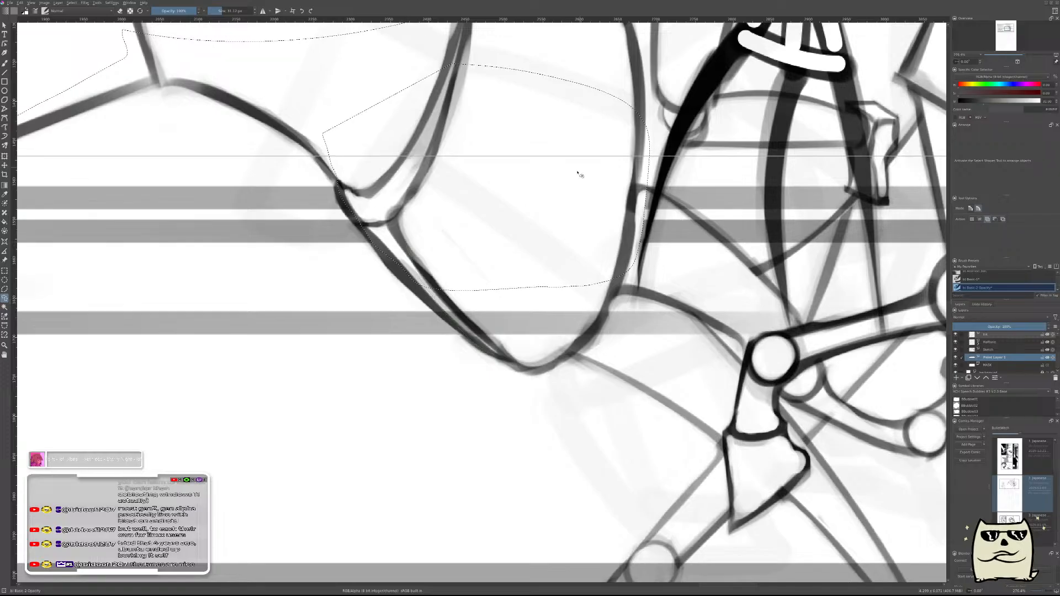
pyautogui.press('Delete')
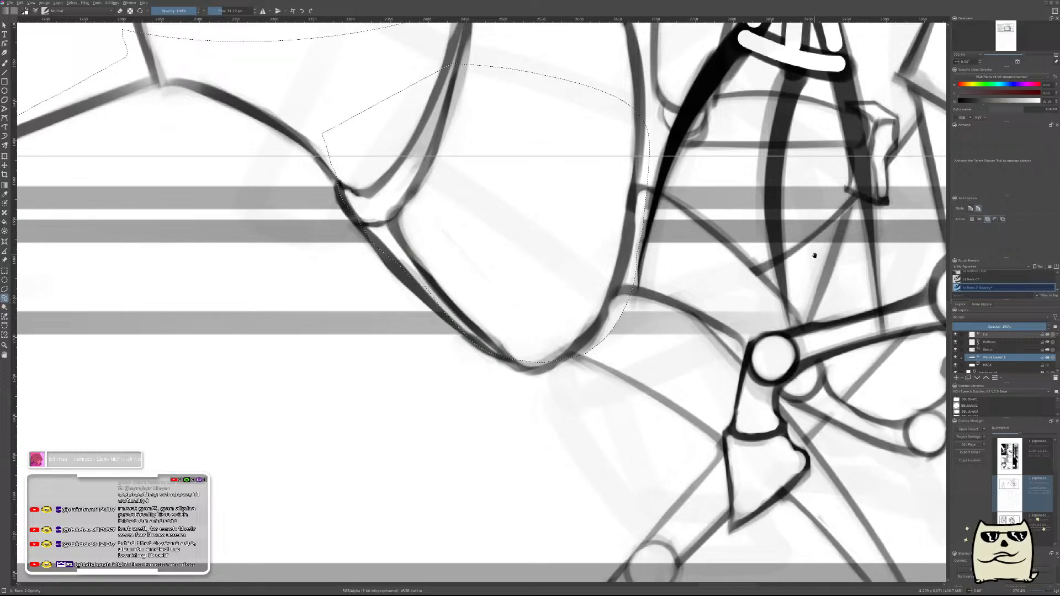
# - Select the horse's belly behind the pitchfork prongs and the upper leg below it, and delete the speed lines there
pyautogui.moveTo(813, 258); pyautogui.dragTo(632, 340)
pyautogui.moveTo(799, 306); pyautogui.dragTo(770, 315)
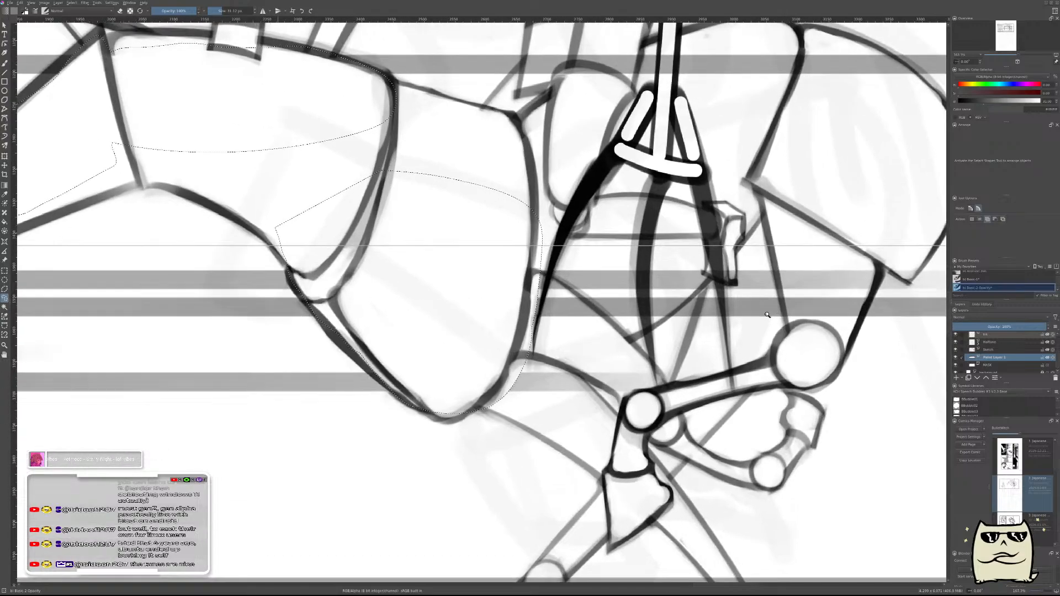
pyautogui.moveTo(495, 312)
pyautogui.mouseDown()
pyautogui.moveTo(665, 243)
pyautogui.moveTo(722, 264)
pyautogui.moveTo(679, 312)
pyautogui.moveTo(586, 347)
pyautogui.moveTo(538, 339)
pyautogui.mouseUp()
pyautogui.press('Delete')
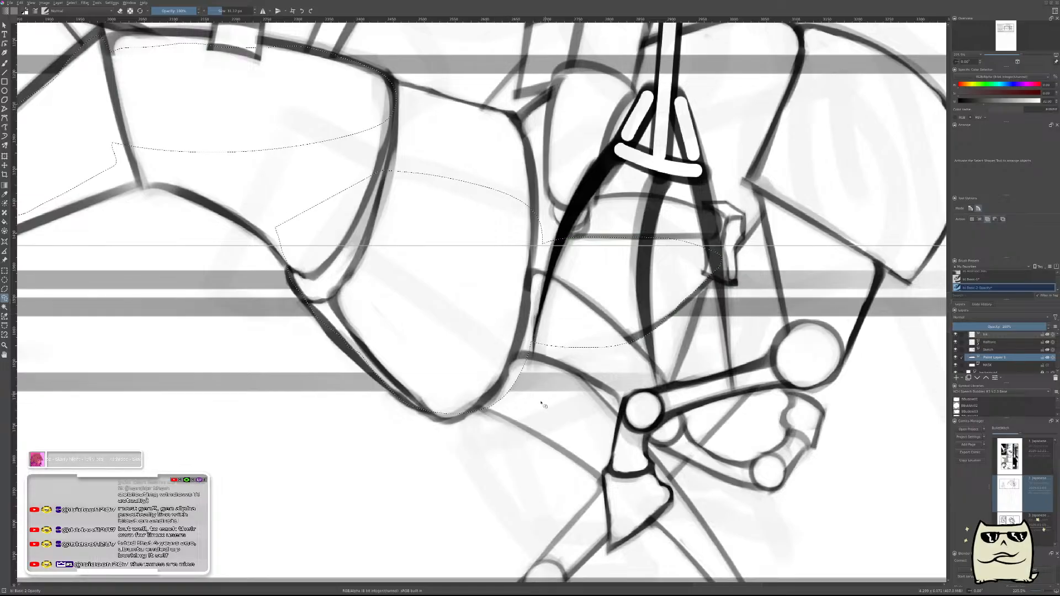
pyautogui.moveTo(482, 377)
pyautogui.mouseDown()
pyautogui.moveTo(607, 330)
pyautogui.moveTo(654, 375)
pyautogui.moveTo(635, 412)
pyautogui.moveTo(546, 411)
pyautogui.moveTo(508, 393)
pyautogui.mouseUp()
pyautogui.press('Delete')
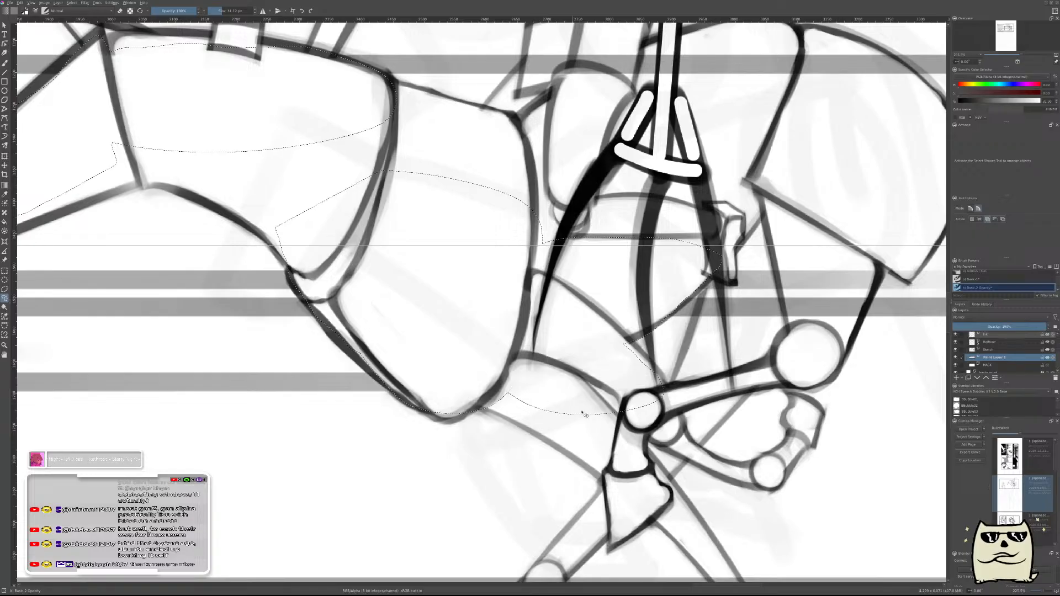
# - Select the horse's rear flank and upper hind leg area and delete the speed lines crossing them
pyautogui.moveTo(818, 318); pyautogui.dragTo(689, 375)
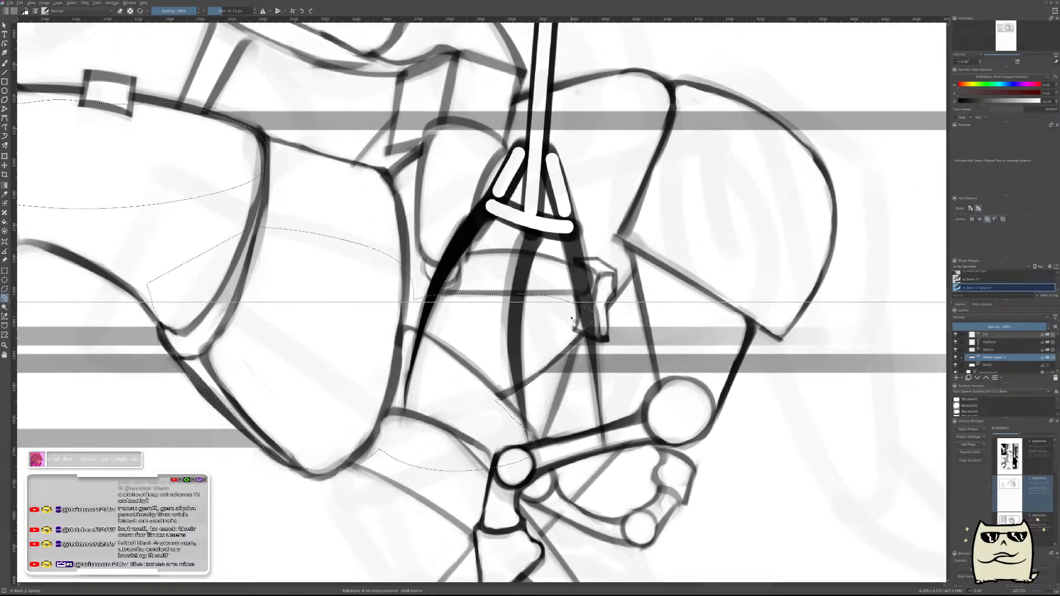
pyautogui.moveTo(556, 409)
pyautogui.mouseDown()
pyautogui.moveTo(651, 419)
pyautogui.moveTo(723, 392)
pyautogui.mouseUp()
pyautogui.moveTo(747, 349)
pyautogui.mouseDown()
pyautogui.moveTo(750, 265)
pyautogui.moveTo(658, 230)
pyautogui.moveTo(550, 228)
pyautogui.moveTo(567, 298)
pyautogui.mouseUp()
pyautogui.press('Delete')
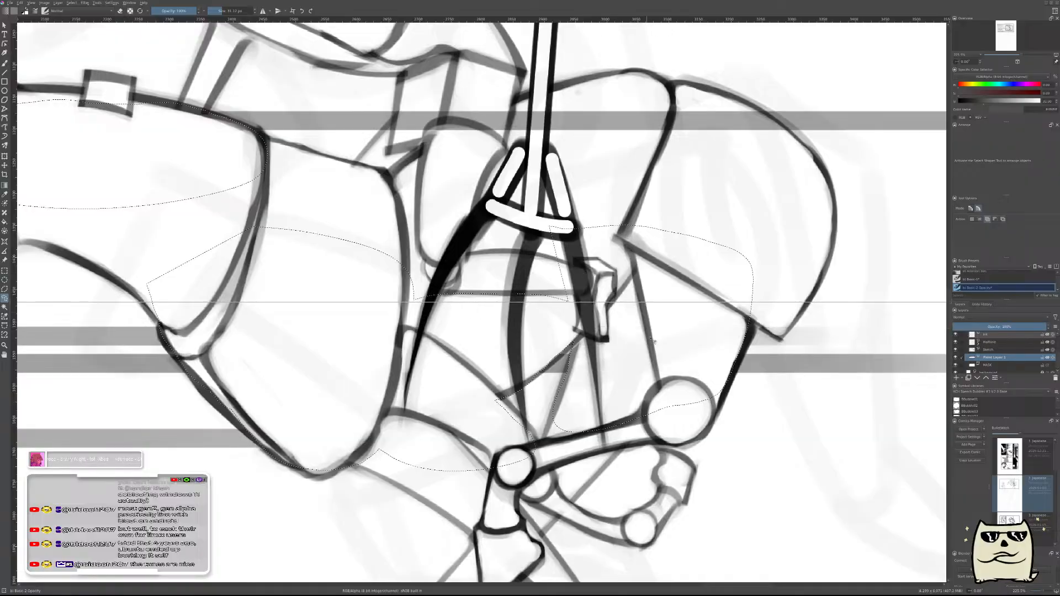
# - Select the horse's lower hind and front leg segments and clear the speed line crossing them
pyautogui.moveTo(608, 445); pyautogui.dragTo(668, 202)
pyautogui.moveTo(437, 446); pyautogui.dragTo(484, 400)
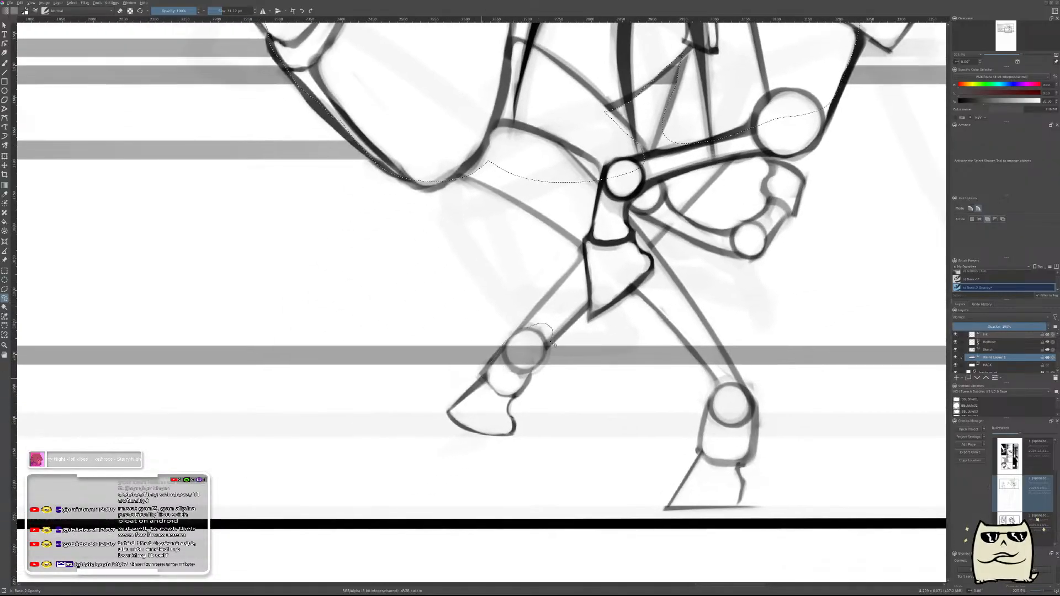
pyautogui.moveTo(490, 397); pyautogui.dragTo(490, 396)
pyautogui.moveTo(689, 344); pyautogui.dragTo(713, 341)
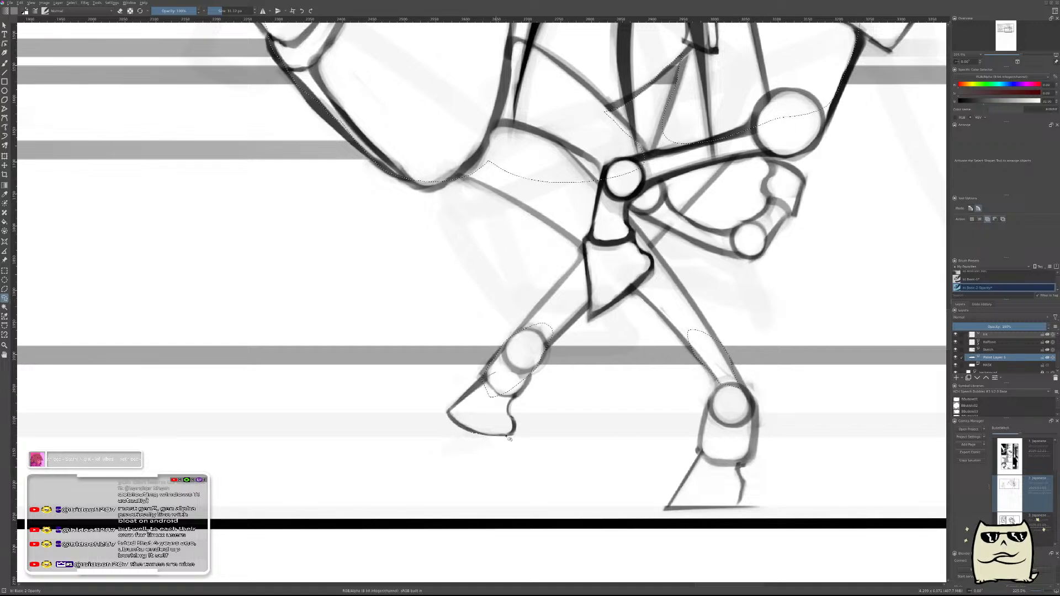
pyautogui.moveTo(512, 371); pyautogui.dragTo(508, 371)
pyautogui.scroll(-2, 784, 420)
pyautogui.scroll(-8, 762, 391)
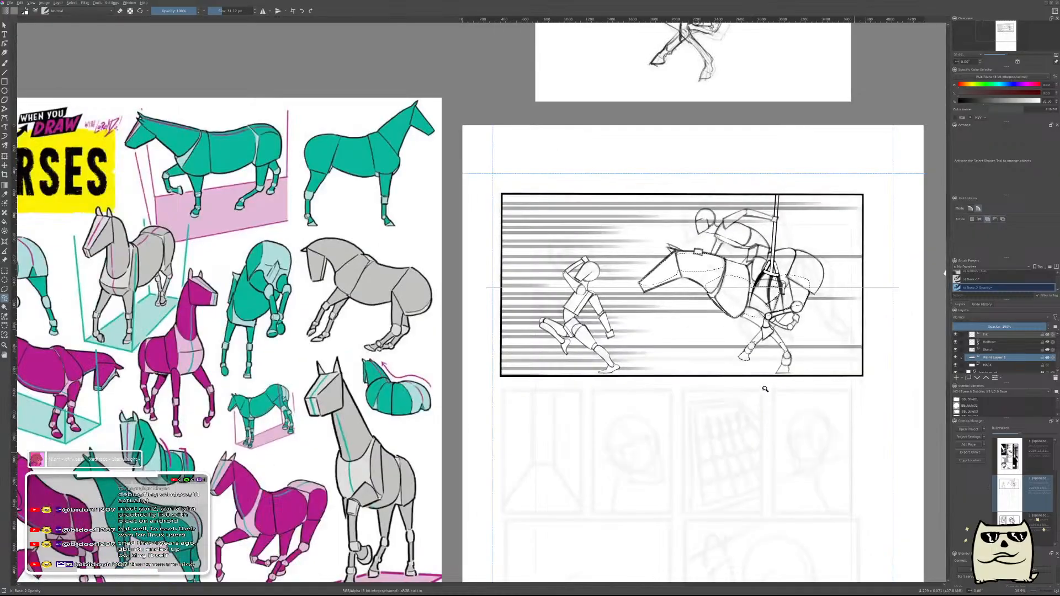
# - Add the rider's head to the selection and clear the speed line crossing it
pyautogui.scroll(3, 814, 275)
pyautogui.moveTo(668, 138); pyautogui.dragTo(578, 311)
pyautogui.scroll(5, 577, 311)
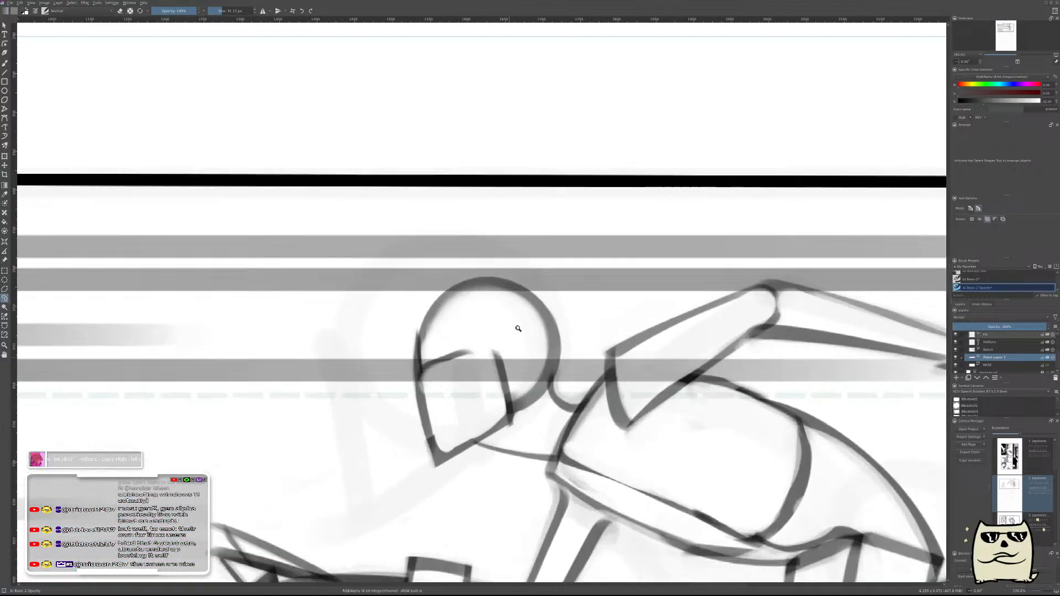
pyautogui.moveTo(395, 426); pyautogui.dragTo(519, 409)
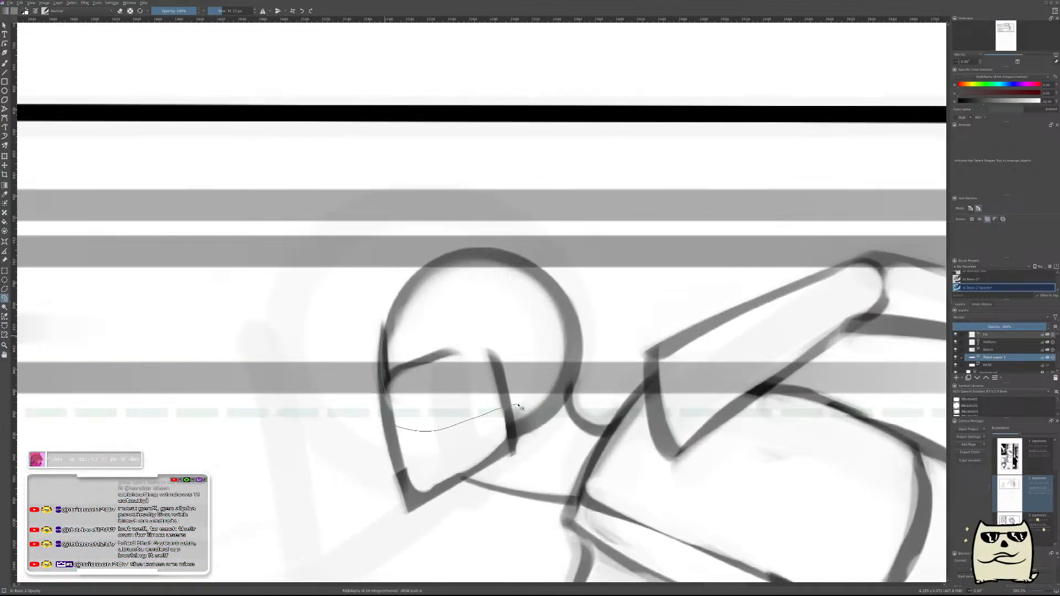
pyautogui.moveTo(450, 261)
pyautogui.mouseDown()
pyautogui.moveTo(403, 287)
pyautogui.moveTo(386, 331)
pyautogui.mouseUp()
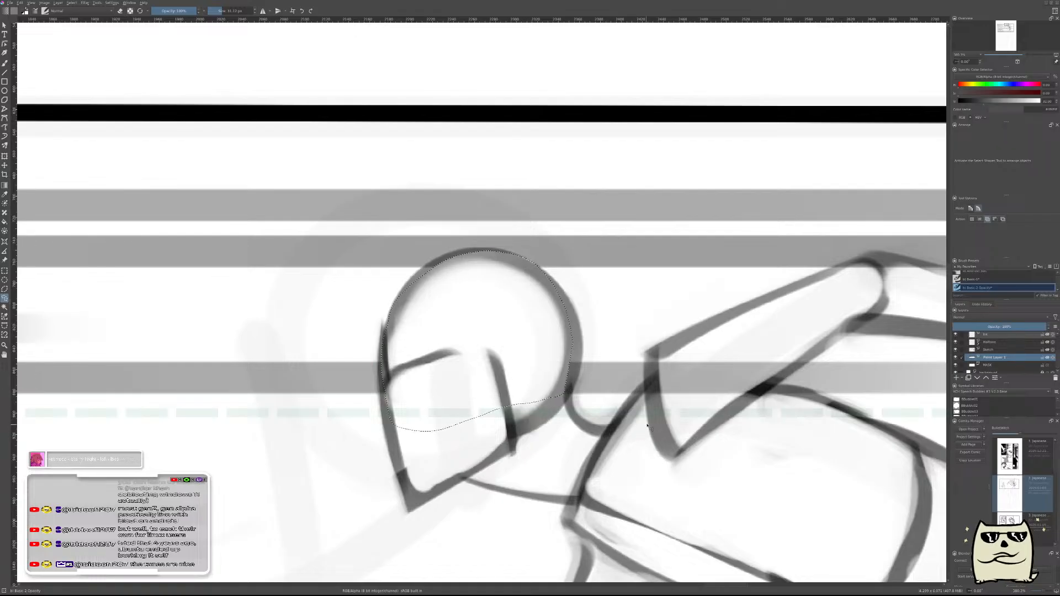
# - Select the rider's shoulder and upper arm and delete the speed line running through them
pyautogui.moveTo(603, 357); pyautogui.dragTo(531, 342)
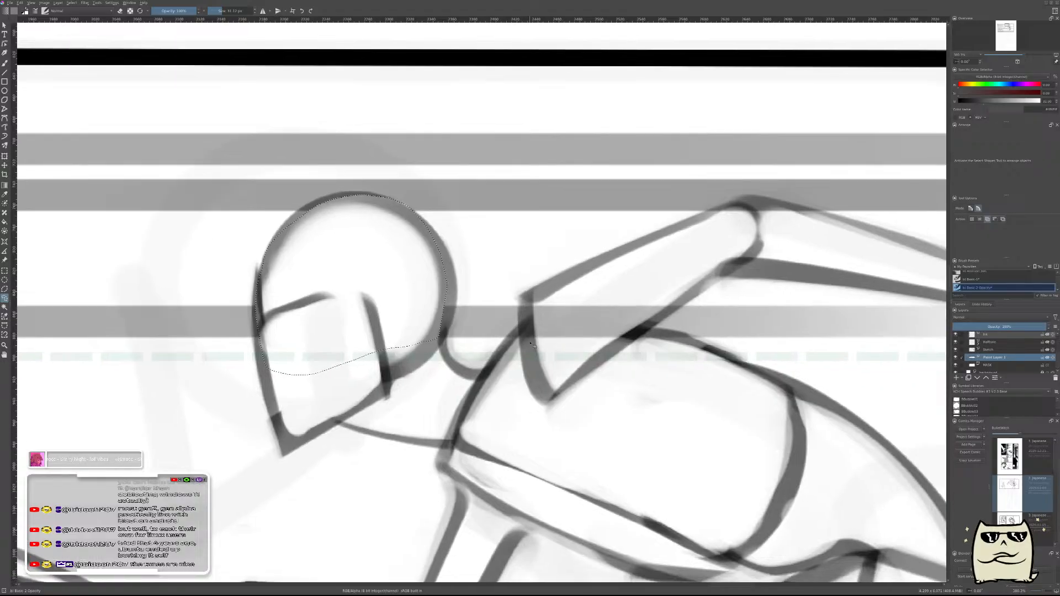
pyautogui.moveTo(526, 298)
pyautogui.mouseDown()
pyautogui.moveTo(657, 269)
pyautogui.moveTo(674, 320)
pyautogui.moveTo(577, 381)
pyautogui.mouseUp()
pyautogui.press('Delete')
pyautogui.moveTo(778, 366); pyautogui.dragTo(762, 376)
pyautogui.scroll(-10, 762, 376)
pyautogui.scroll(2, 641, 396)
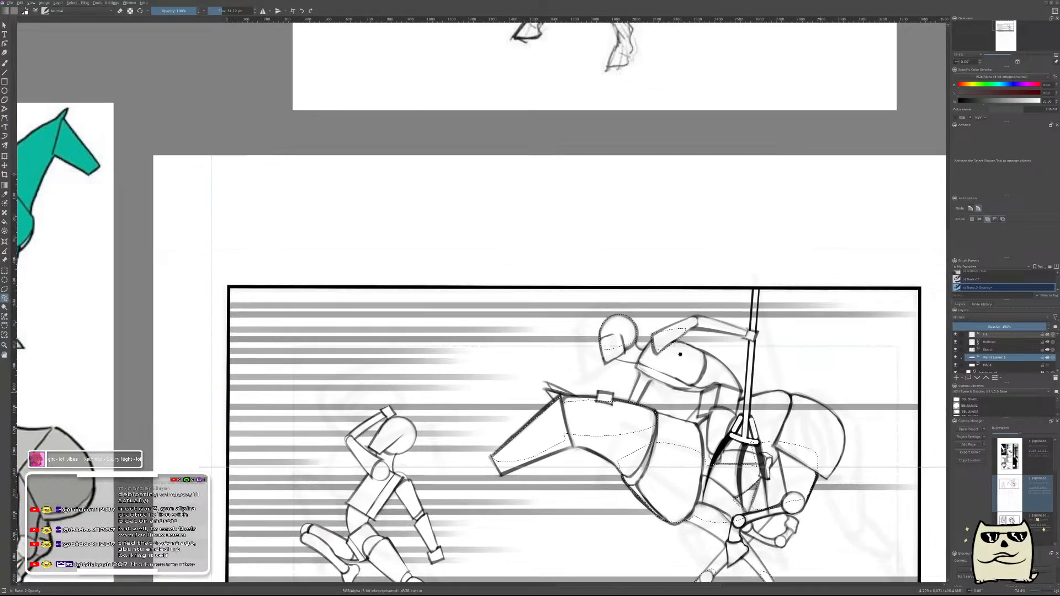
# - Select the rider's hip and the horse's rump behind the pitchfork shaft, delete the speed line there and deselect
pyautogui.scroll(6, 640, 396)
pyautogui.moveTo(572, 297)
pyautogui.mouseDown()
pyautogui.moveTo(556, 442)
pyautogui.moveTo(754, 440)
pyautogui.moveTo(762, 431)
pyautogui.moveTo(777, 286)
pyautogui.moveTo(573, 298)
pyautogui.mouseUp()
pyautogui.moveTo(673, 332); pyautogui.dragTo(399, 272)
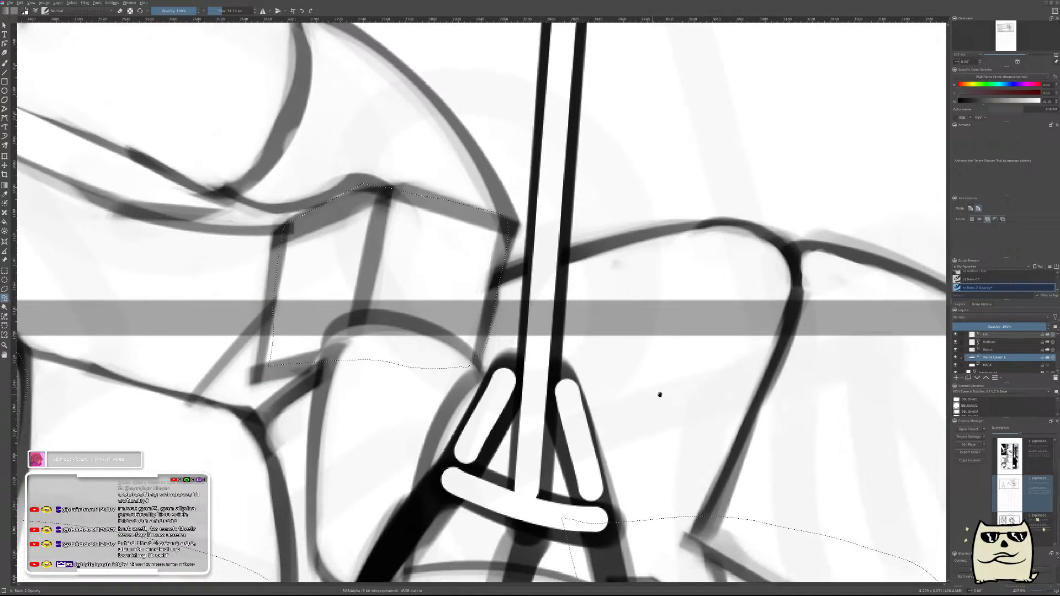
pyautogui.moveTo(658, 396); pyautogui.dragTo(516, 385)
pyautogui.moveTo(314, 278)
pyautogui.mouseDown()
pyautogui.moveTo(401, 251)
pyautogui.moveTo(590, 220)
pyautogui.moveTo(769, 272)
pyautogui.moveTo(861, 356)
pyautogui.moveTo(646, 411)
pyautogui.moveTo(285, 377)
pyautogui.mouseUp()
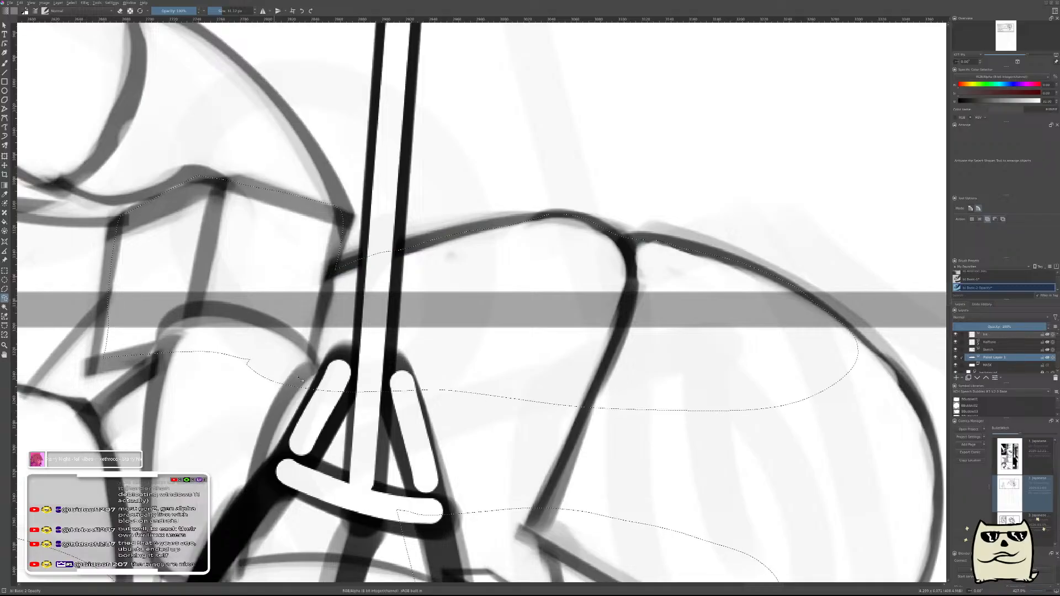
pyautogui.press('Delete')
pyautogui.hotkey('ctrl', 'shift', 'a')
pyautogui.scroll(-10, 669, 395)
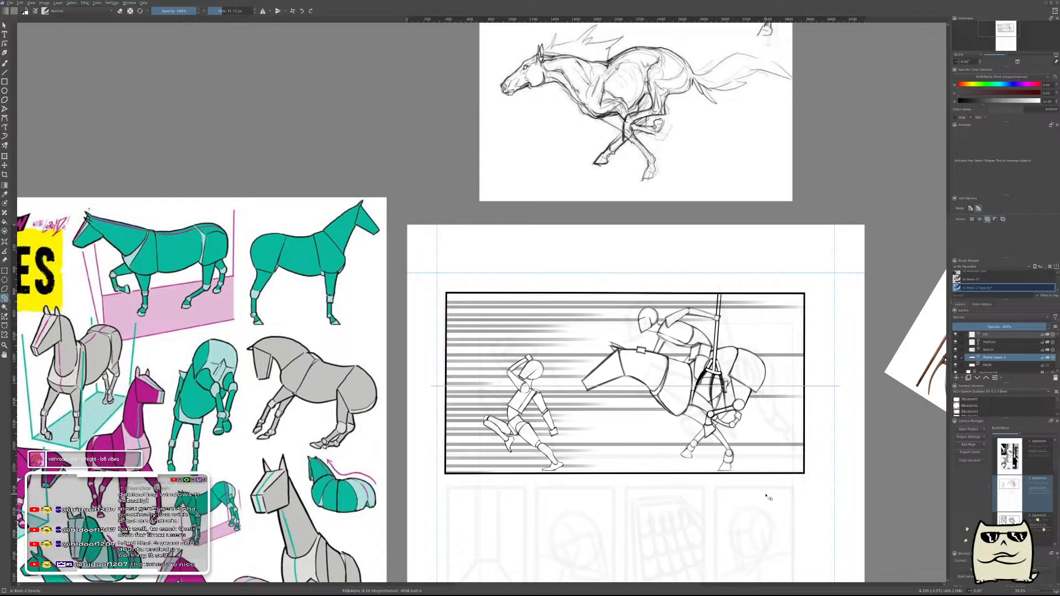
# - Switch to the brush and rename the speed lines' paint layer as Sketch
pyautogui.press('b')
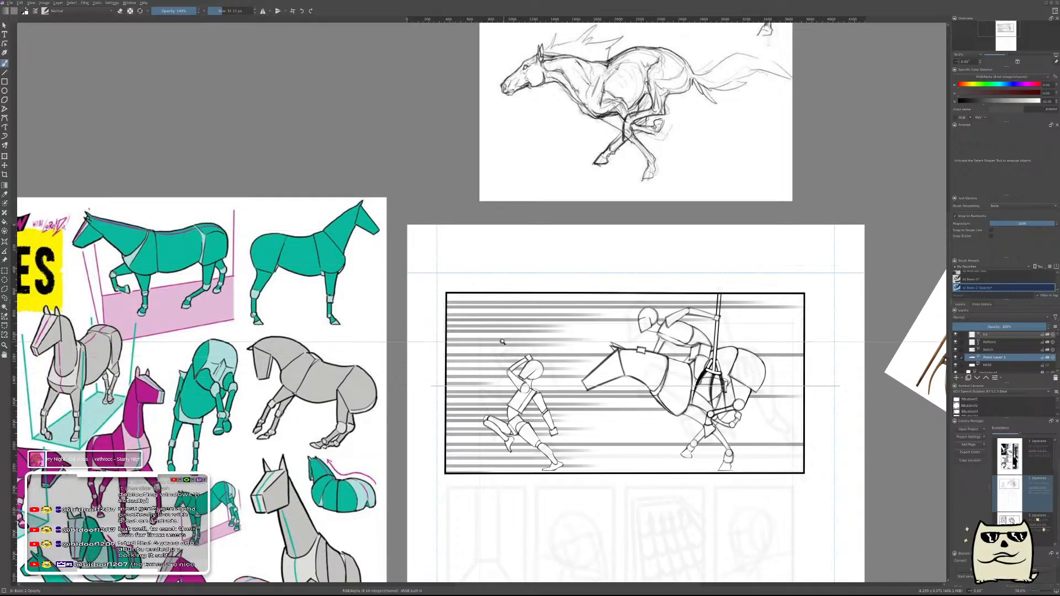
pyautogui.press('1')
pyautogui.scroll(-6, 663, 286)
pyautogui.scroll(2, 595, 361)
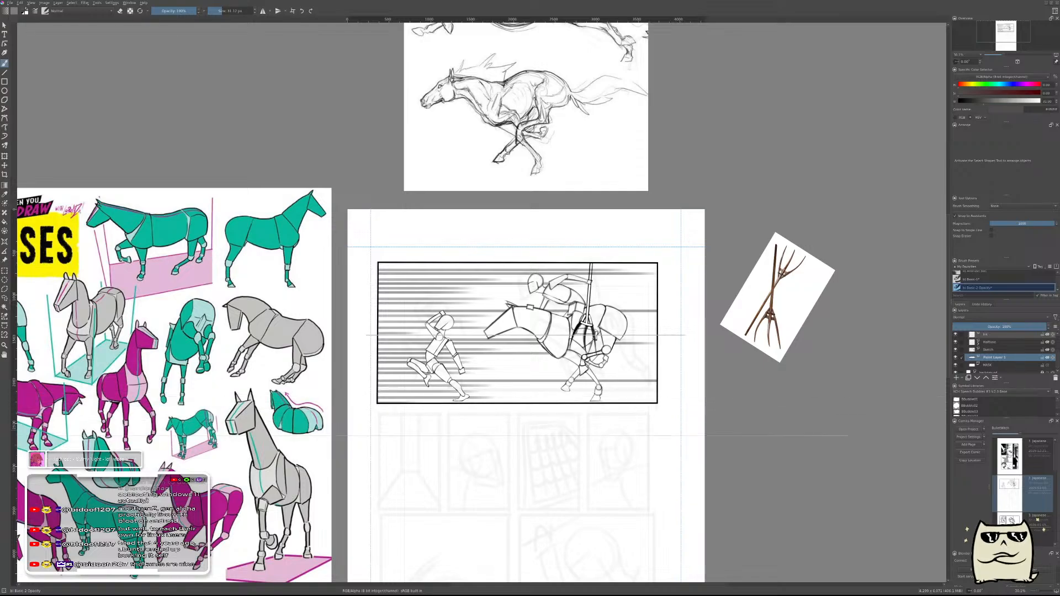
pyautogui.doubleClick(1000, 360)
pyautogui.write('Sket')
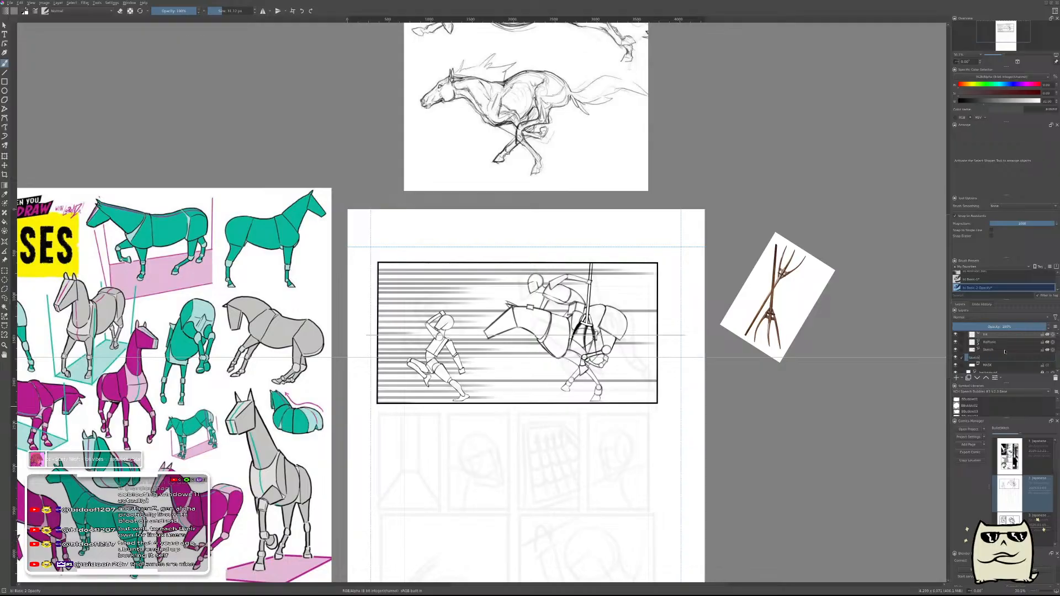
pyautogui.write('ch')
pyautogui.press('Return')
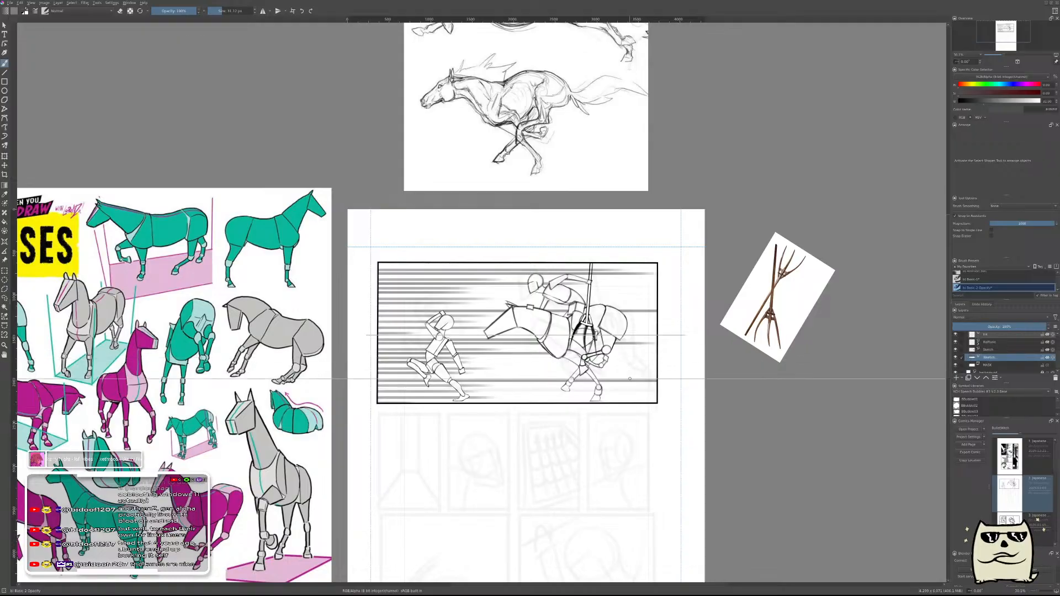
# - Merge the figure sketch layer down into the speed lines' layer
pyautogui.scroll(-3, 639, 402)
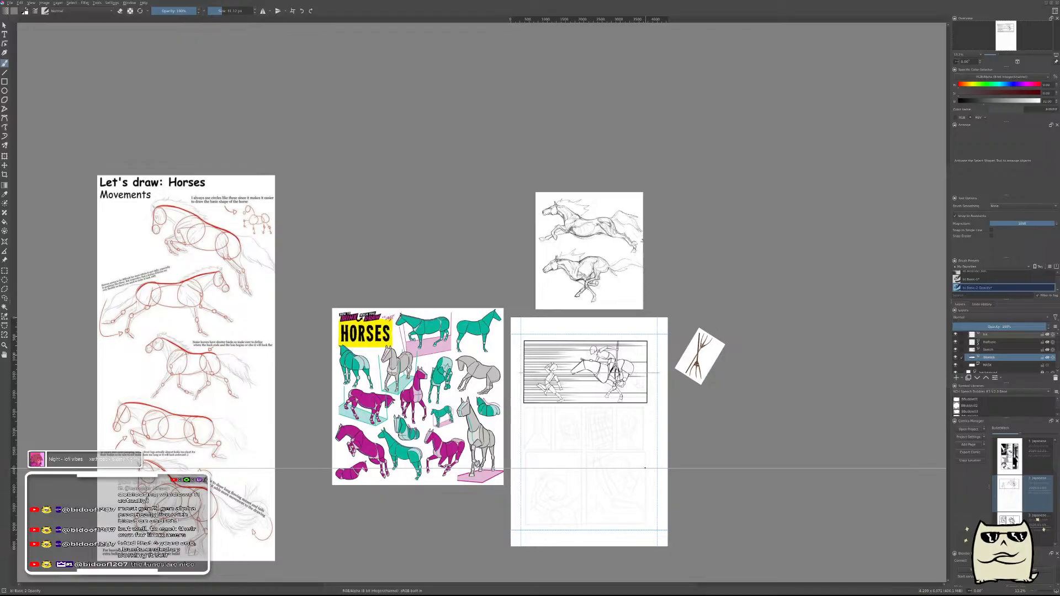
pyautogui.click(1002, 351)
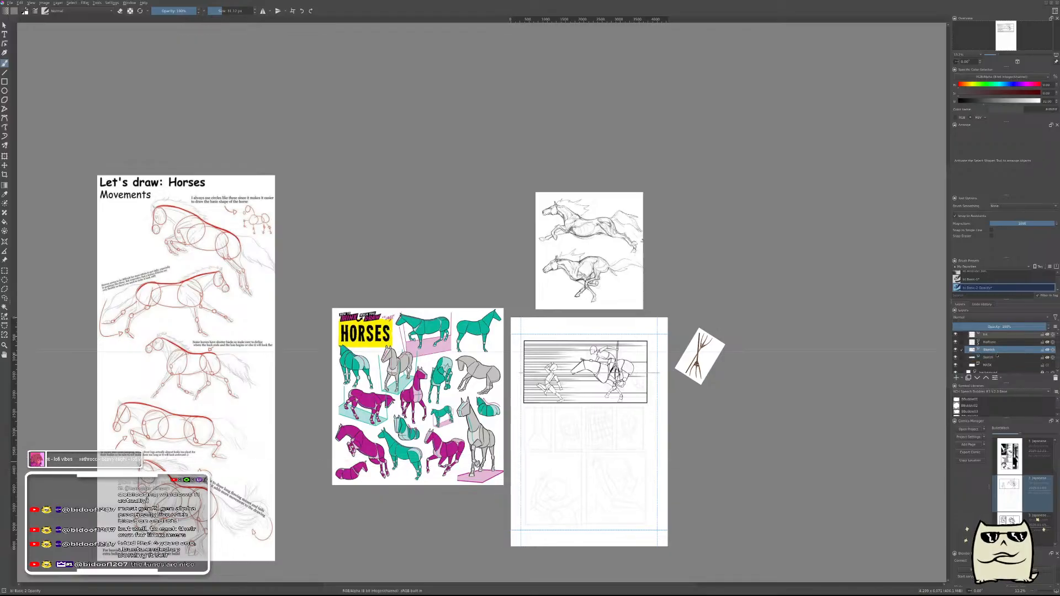
pyautogui.hotkey('ctrl', 'e')
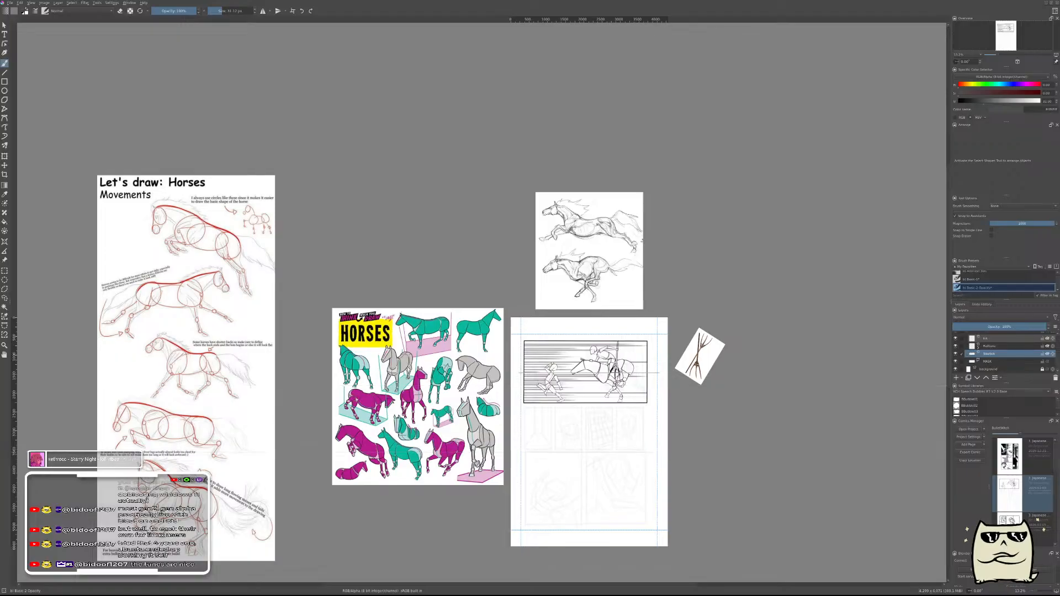
# - Bring up the parallel ruler assistant's handles on the panel and rename the layer below the figure sketch as Speed lines
pyautogui.hotkey('shift', 'a')
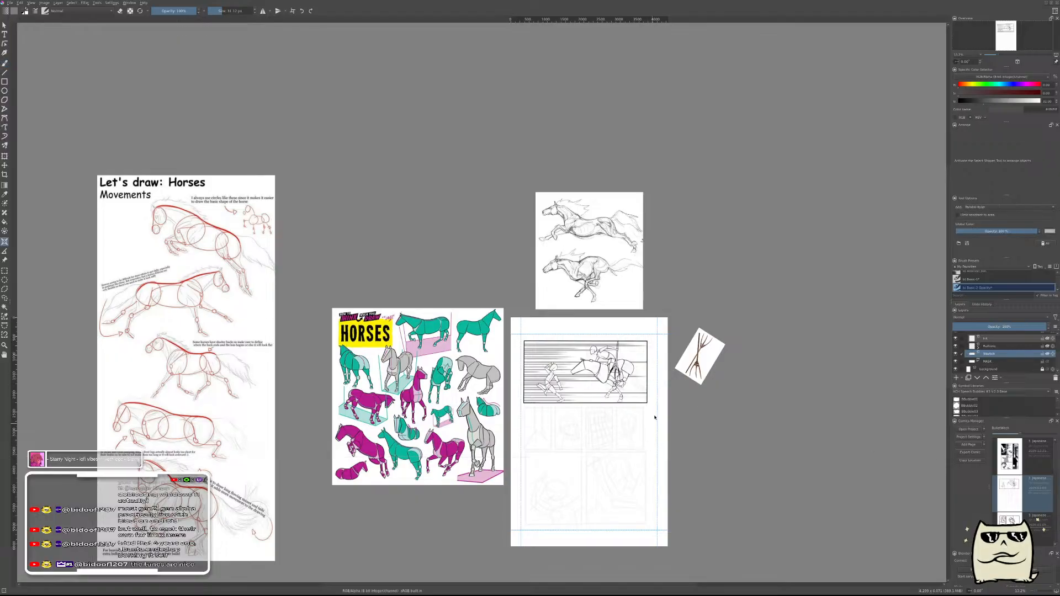
pyautogui.click(654, 377)
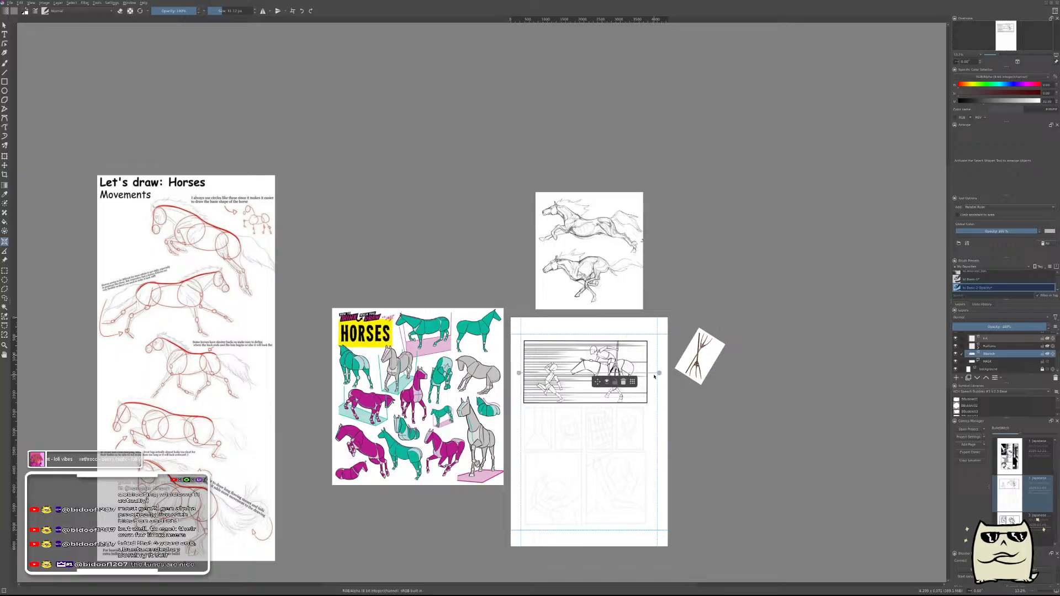
pyautogui.hotkey('ctrl', 'j')
pyautogui.doubleClick(988, 362)
pyautogui.write('Speed lines')
pyautogui.press('Return')
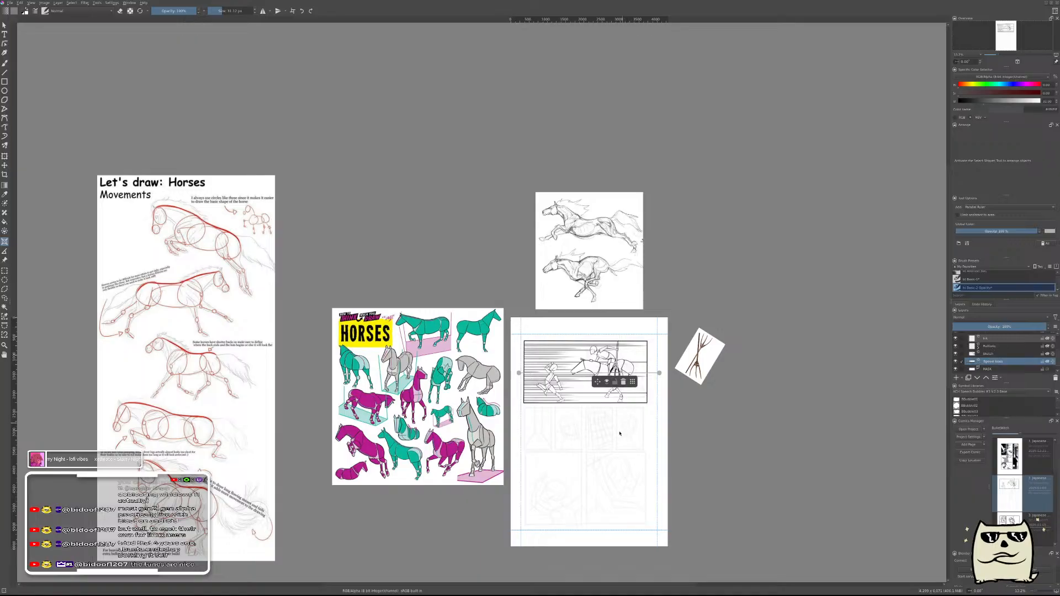
# - Delete the parallel ruler assistant from the top panel and save the page
pyautogui.click(624, 382)
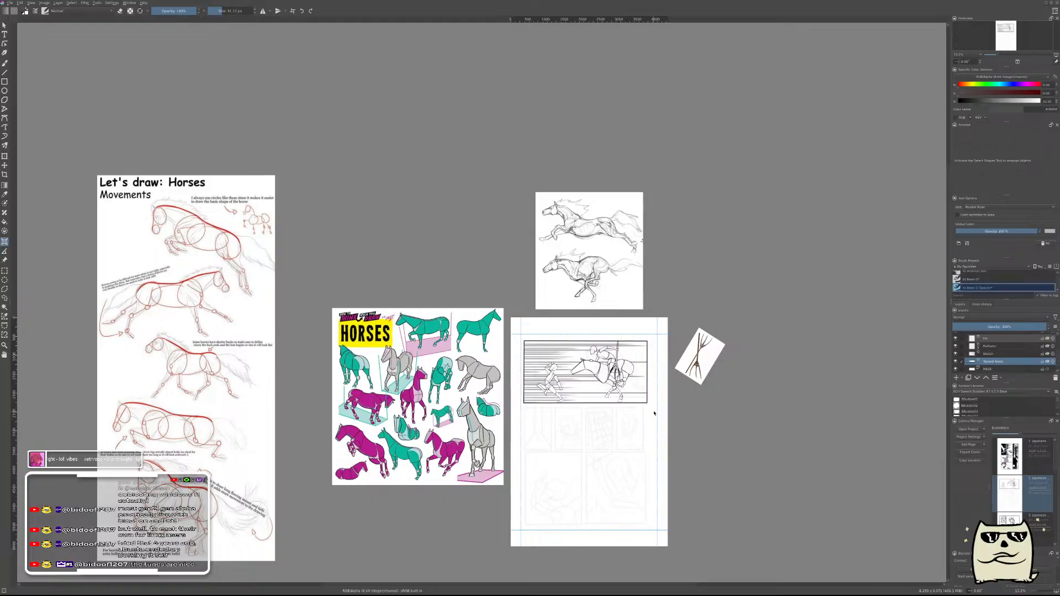
pyautogui.hotkey('ctrl', 's')
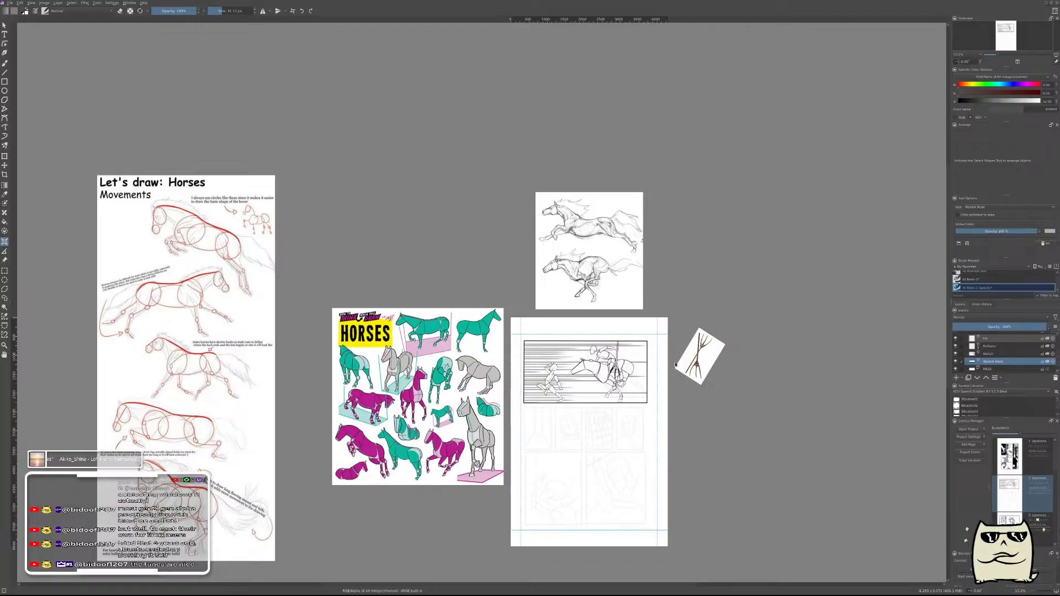
# - Merge the figure sketch layer with the Speed lines layer beneath it
pyautogui.press('2')
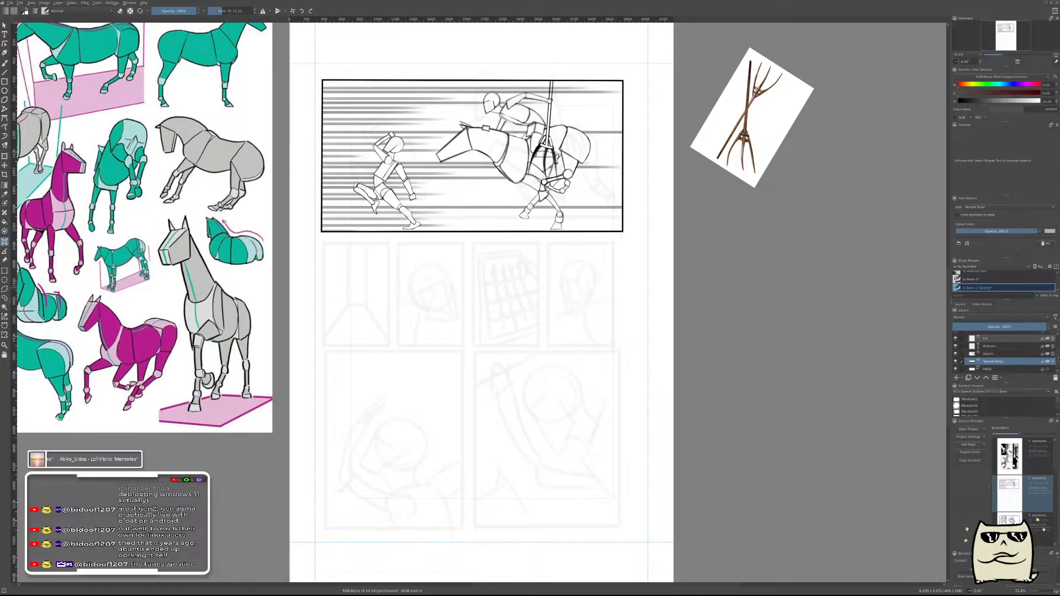
pyautogui.click(999, 354)
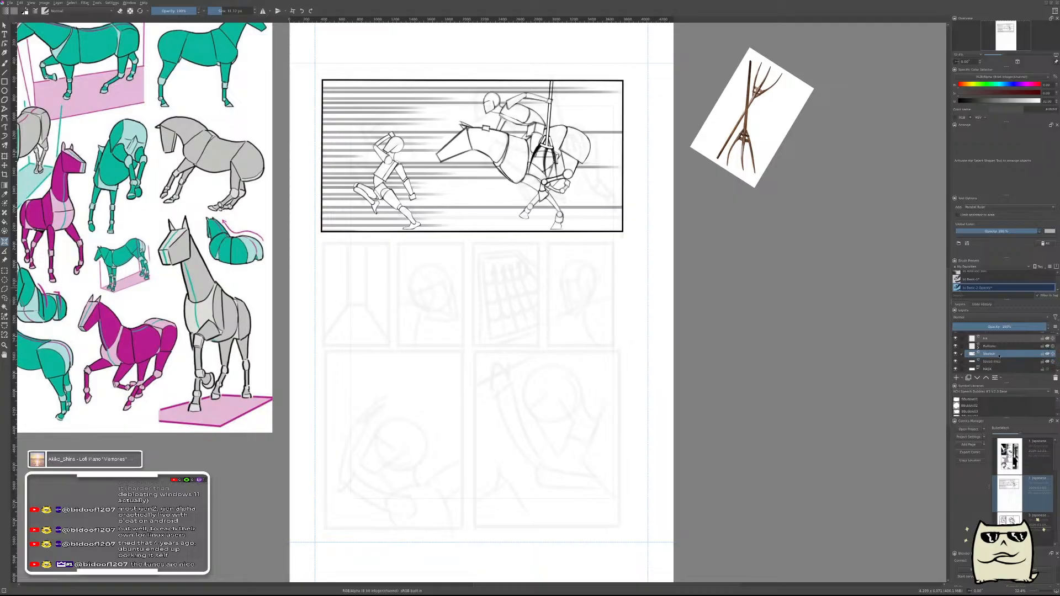
pyautogui.click(1006, 362)
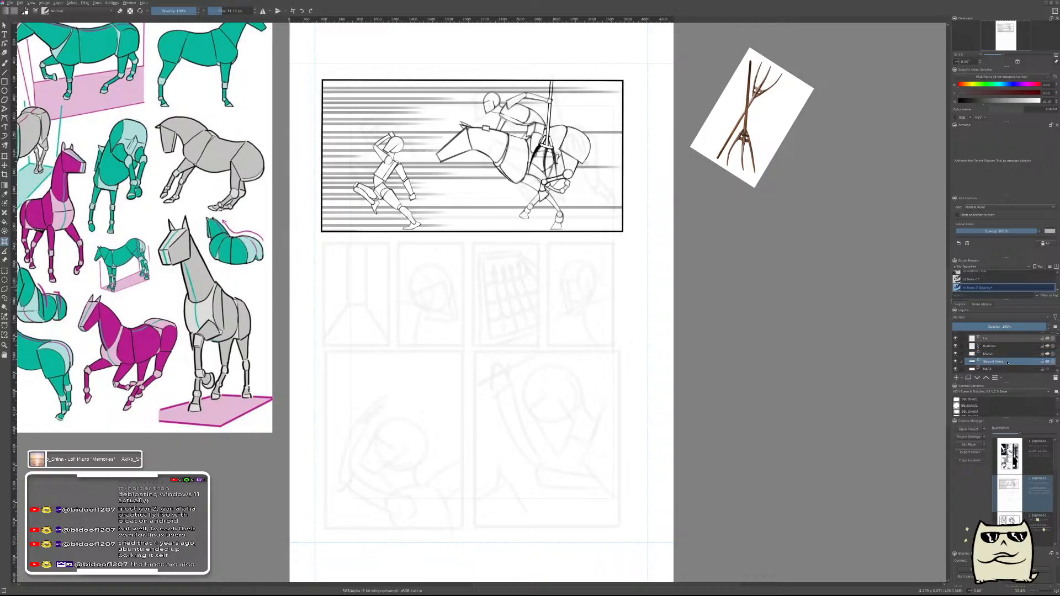
pyautogui.doubleClick(1005, 362)
pyautogui.press('BackSpace')
pyautogui.press('Return')
pyautogui.click(1013, 354)
pyautogui.hotkey('ctrl', 'e')
pyautogui.moveTo(534, 333); pyautogui.dragTo(720, 397)
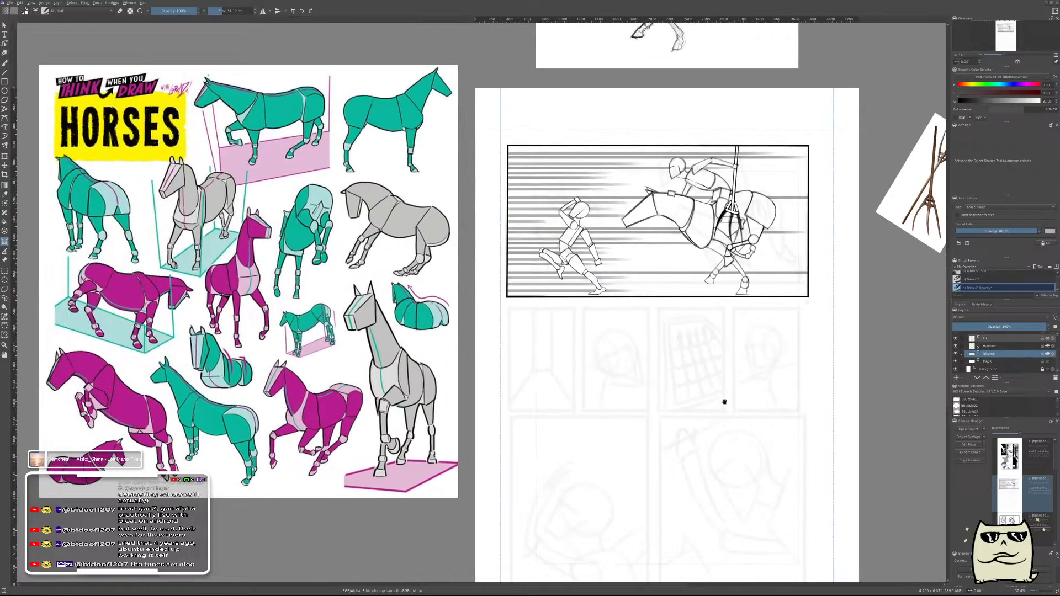
# - Collapse the panel's layer group, duplicate the group and expand the copy
pyautogui.moveTo(1058, 361); pyautogui.dragTo(1058, 339)
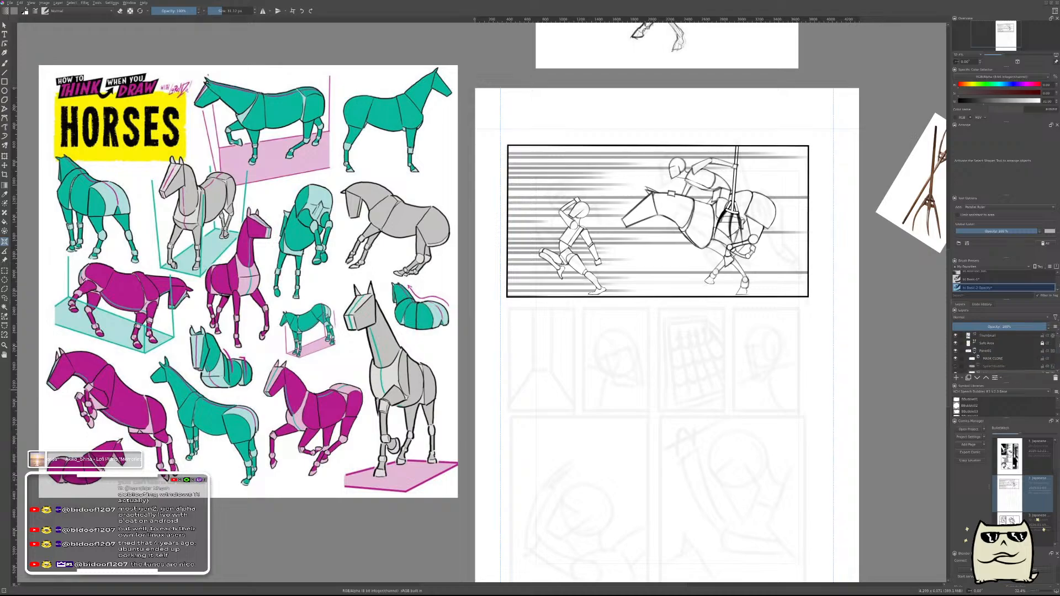
pyautogui.click(975, 352)
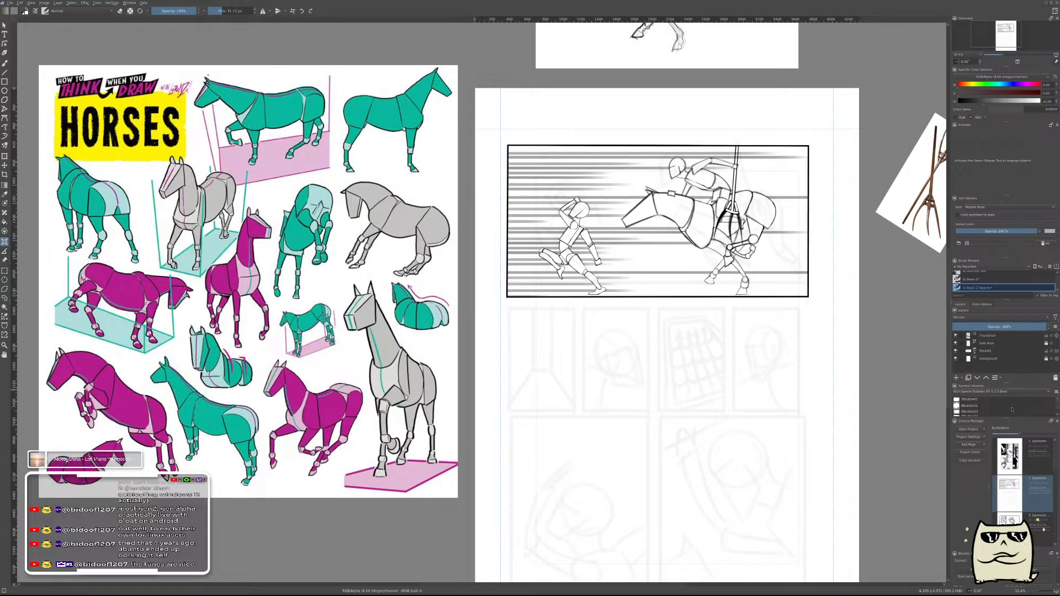
pyautogui.click(987, 351)
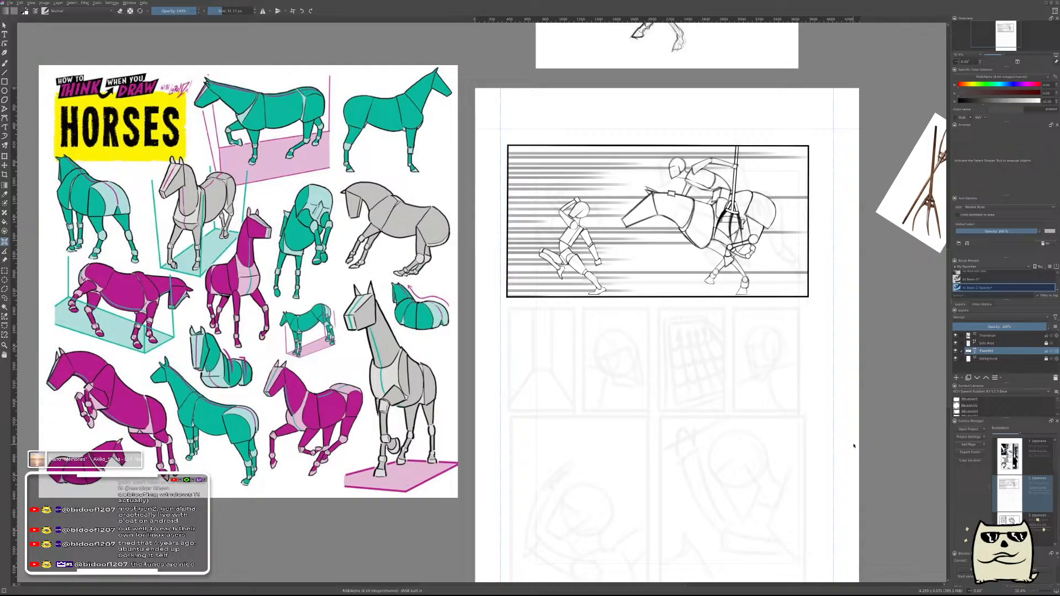
pyautogui.hotkey('ctrl', 'j')
pyautogui.click(975, 354)
# - Empty the duplicated panel group down to its blank frame and place it beneath the original panel group
pyautogui.scroll(-3, 1026, 365)
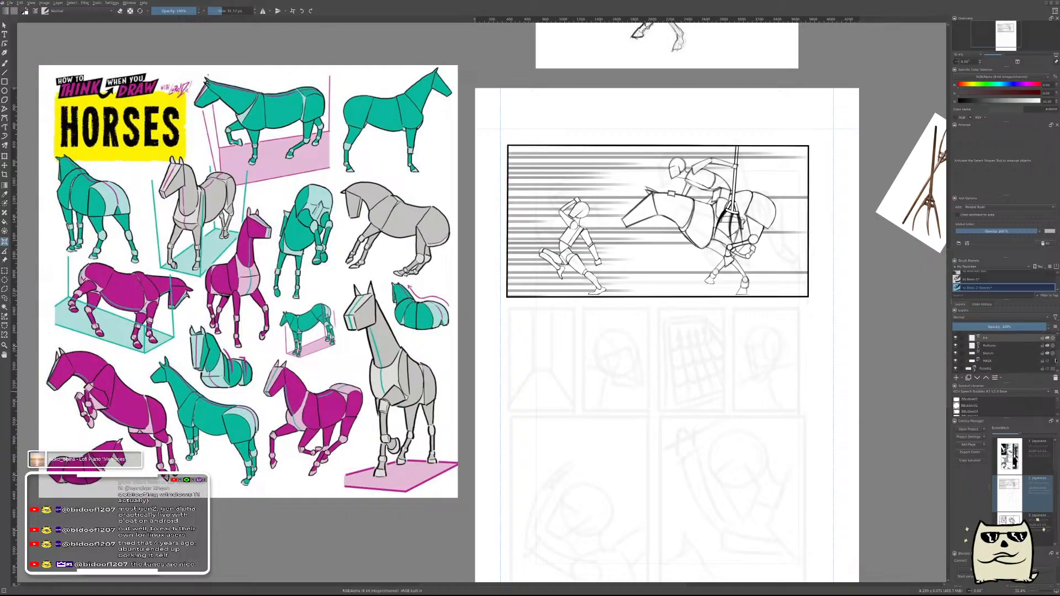
pyautogui.scroll(3, 993, 349)
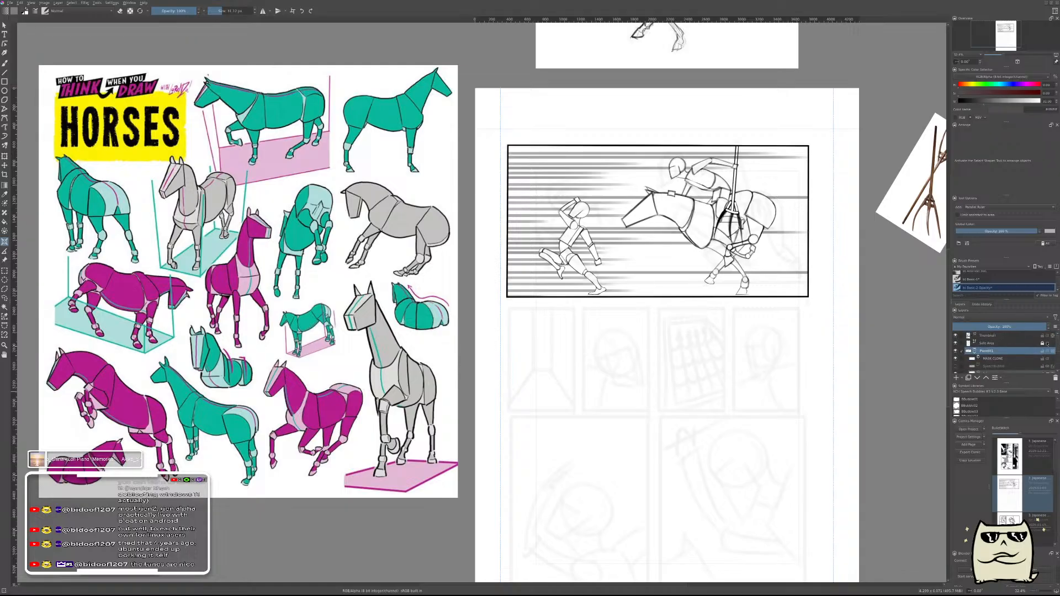
pyautogui.hotkey('ctrl', 'j')
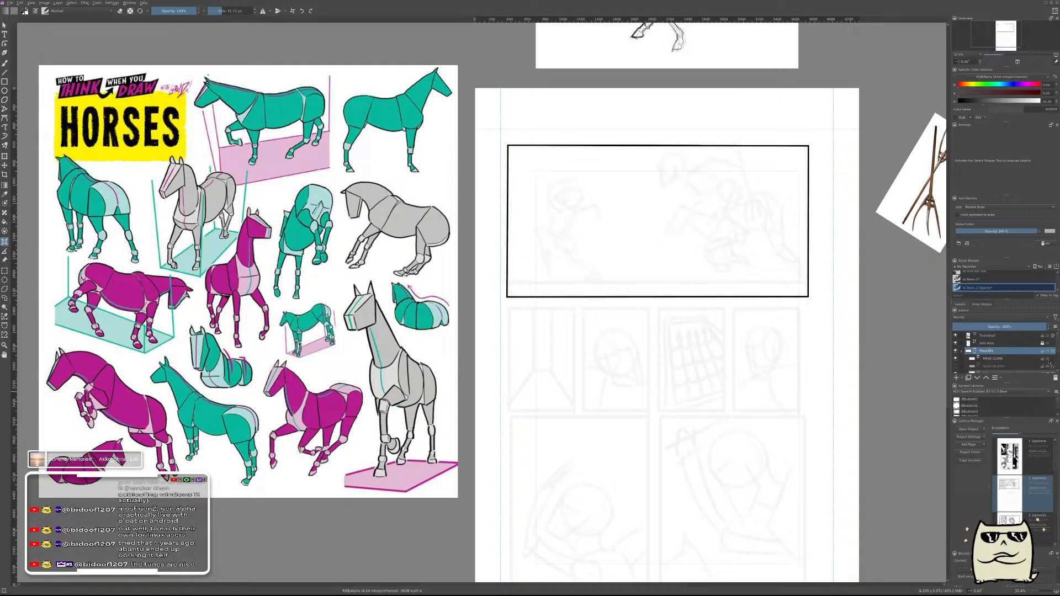
pyautogui.scroll(-1, 1058, 350)
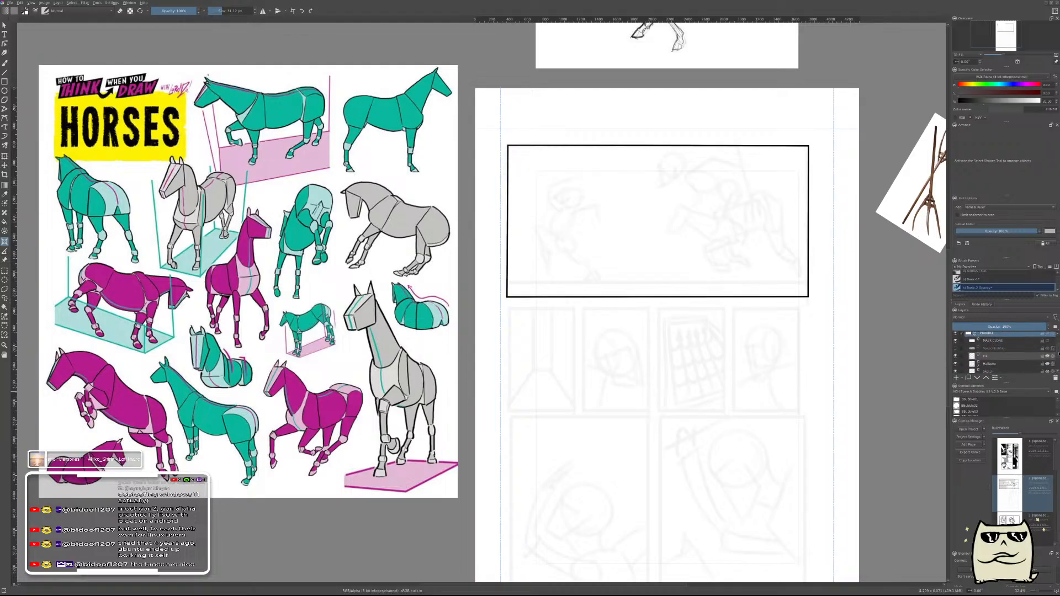
pyautogui.scroll(-1, 1048, 356)
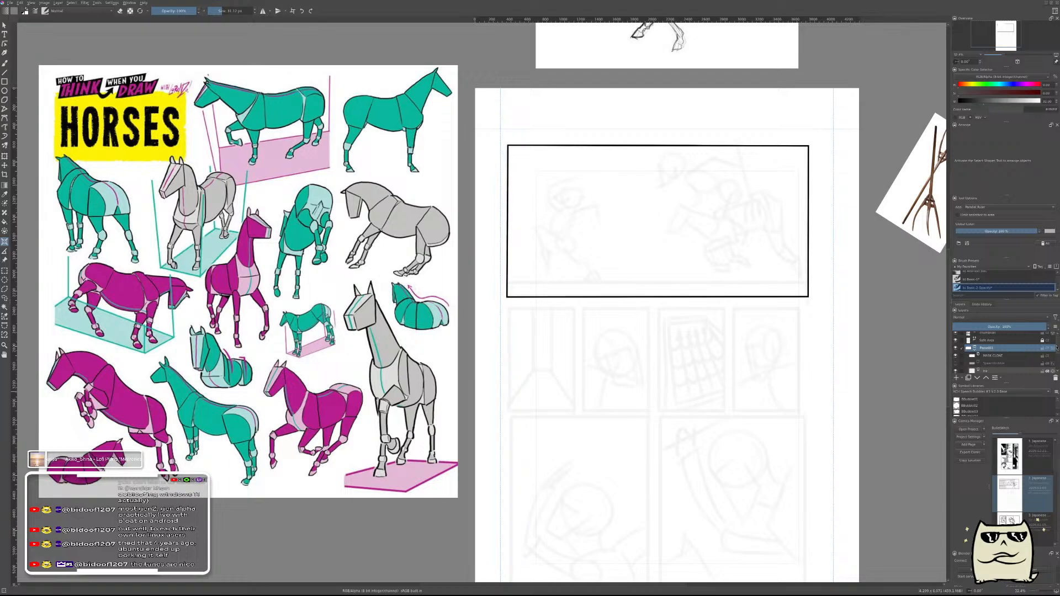
pyautogui.click(1054, 348)
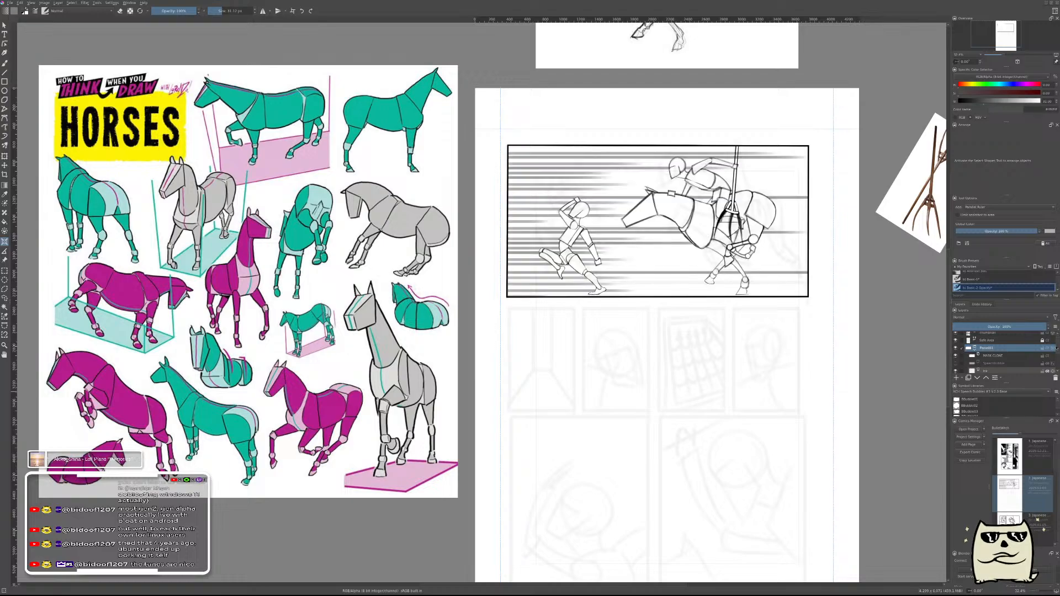
pyautogui.scroll(1, 978, 356)
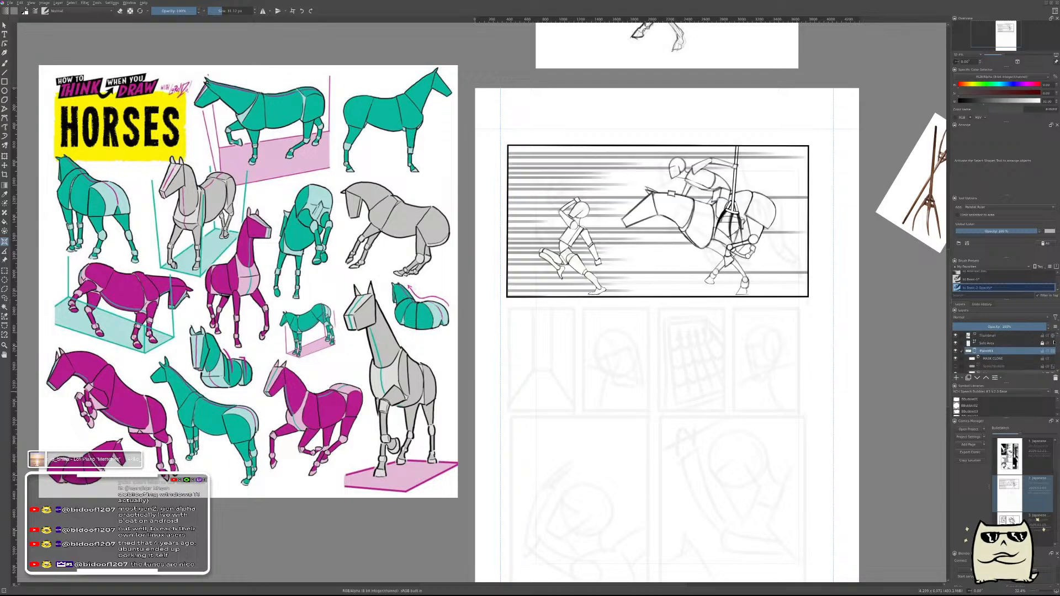
# - Collapse the expanded panel group and rename the lower group as Panel02
pyautogui.click(976, 353)
pyautogui.doubleClick(1001, 359)
pyautogui.click(1004, 359)
pyautogui.write('2')
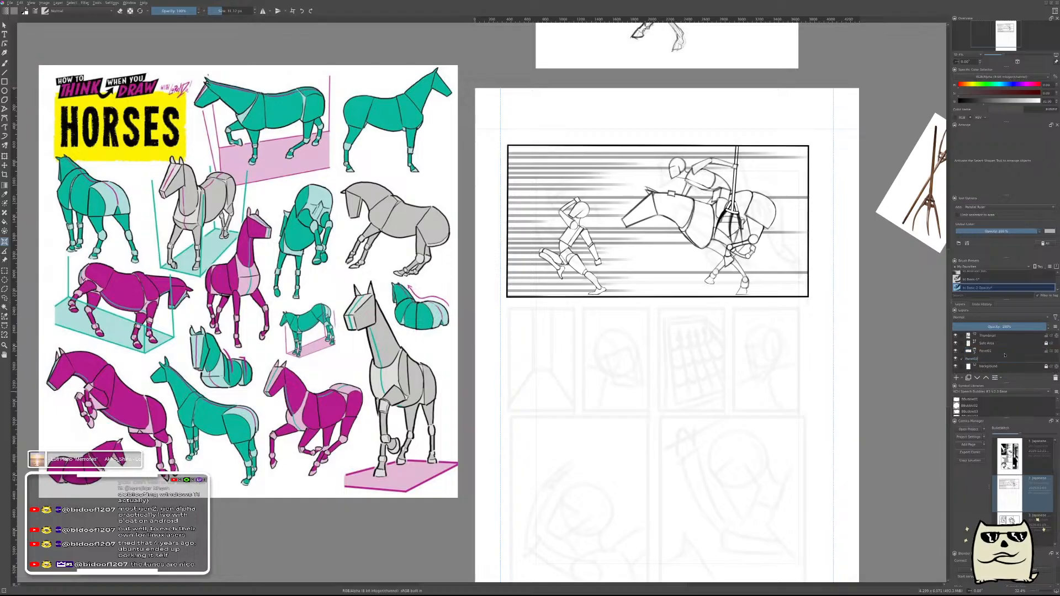
pyautogui.press('Return')
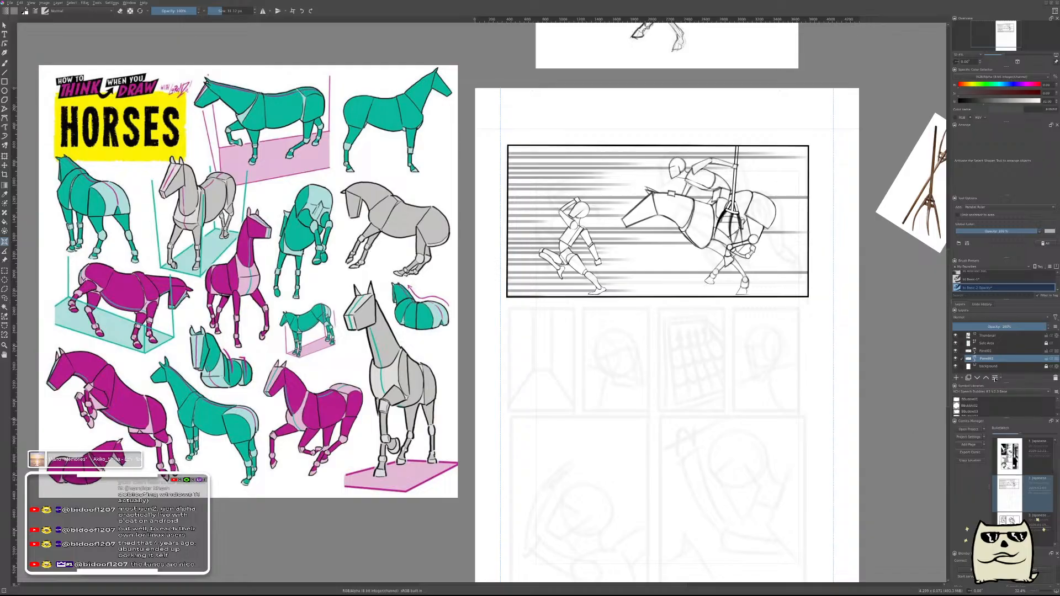
# - Expand the Panel02 group and move its blank frame down the page below the first panel
pyautogui.click(975, 361)
pyautogui.moveTo(1058, 348); pyautogui.dragTo(1056, 355)
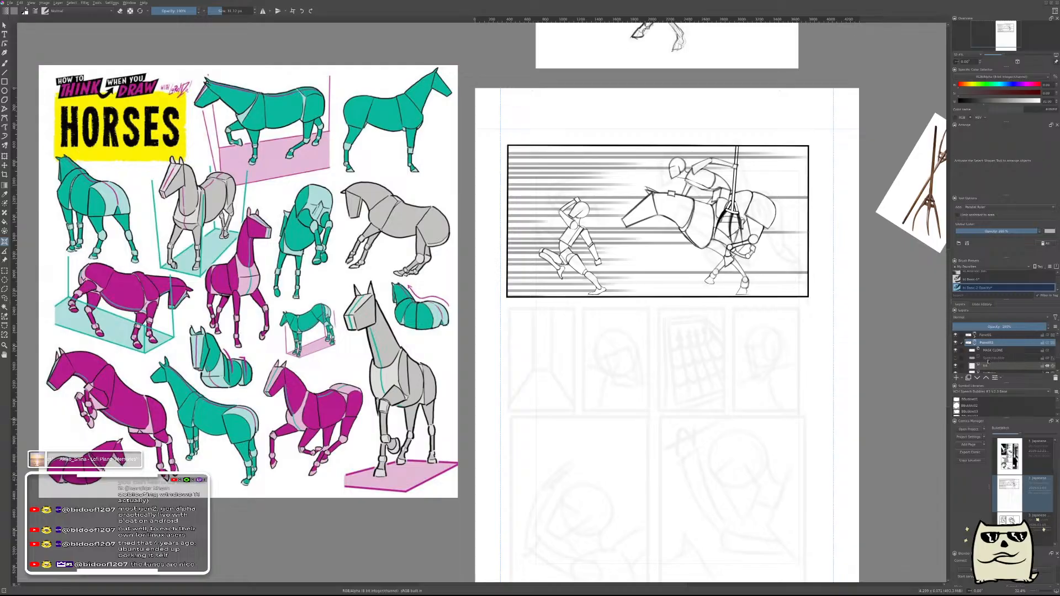
pyautogui.press('t')
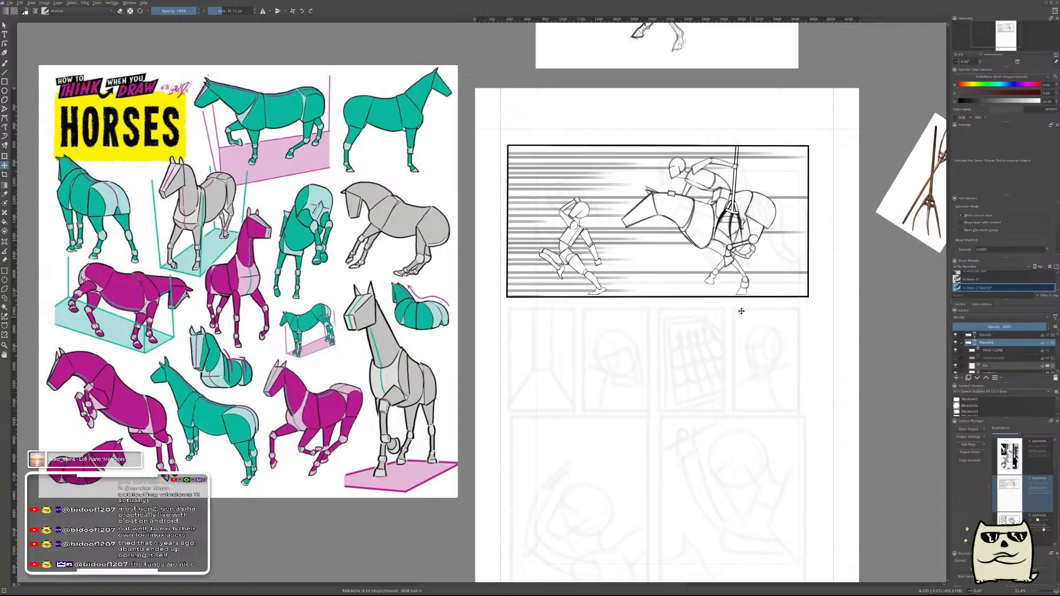
pyautogui.moveTo(724, 321); pyautogui.dragTo(797, 499)
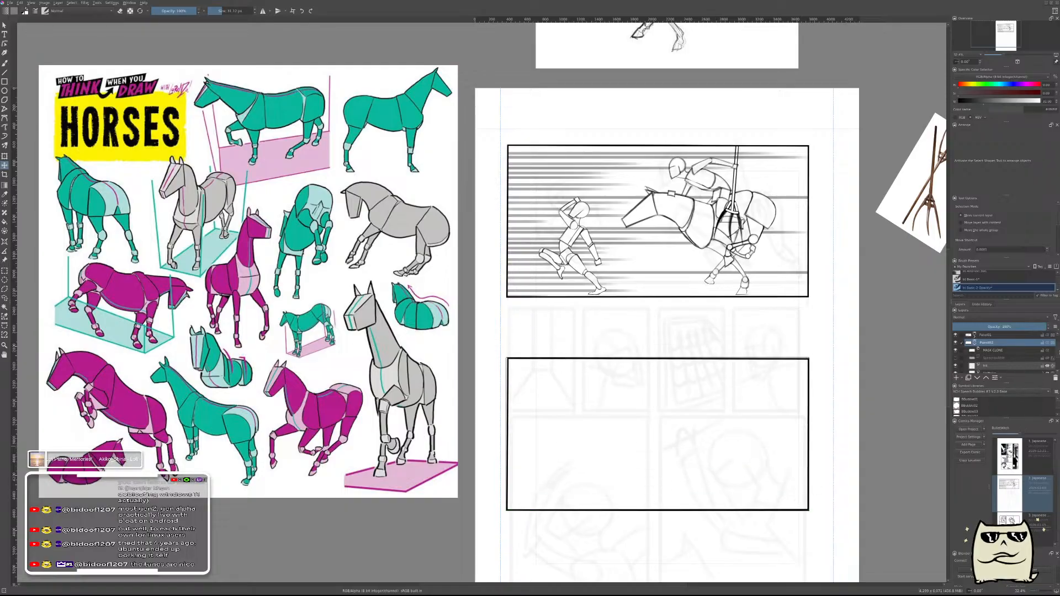
# - Select the lowest layer in the Panel02 group, reset the colours to default and select its rectangular frame shape
pyautogui.moveTo(1058, 359); pyautogui.dragTo(1059, 372)
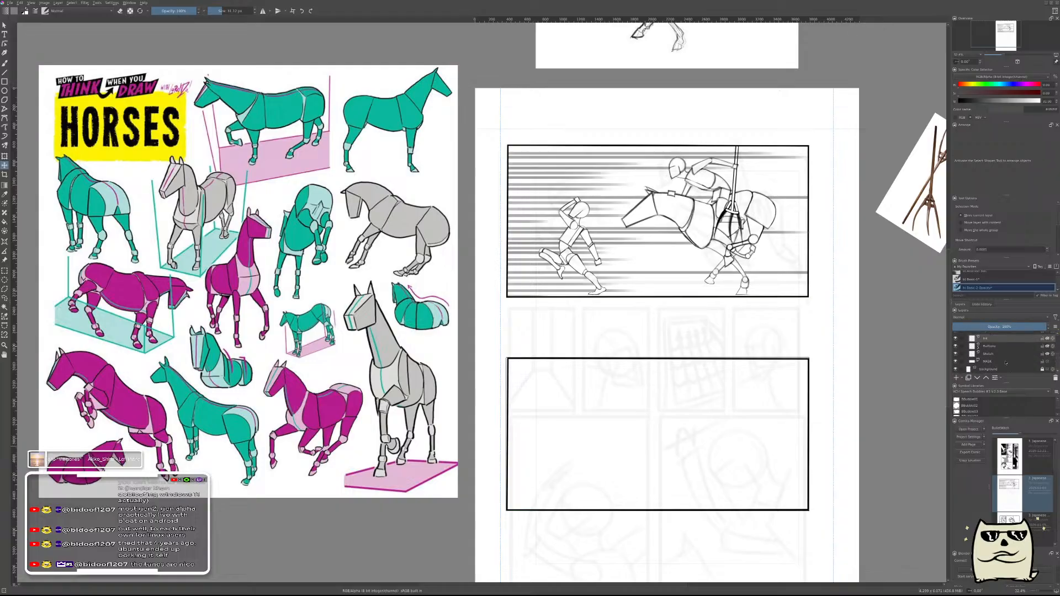
pyautogui.click(988, 361)
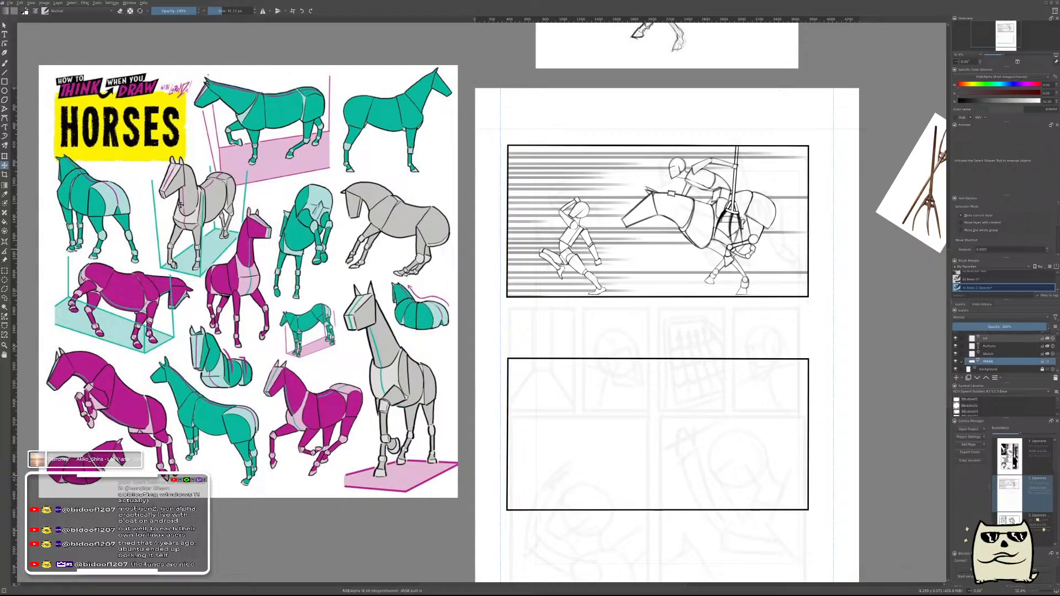
pyautogui.press('d')
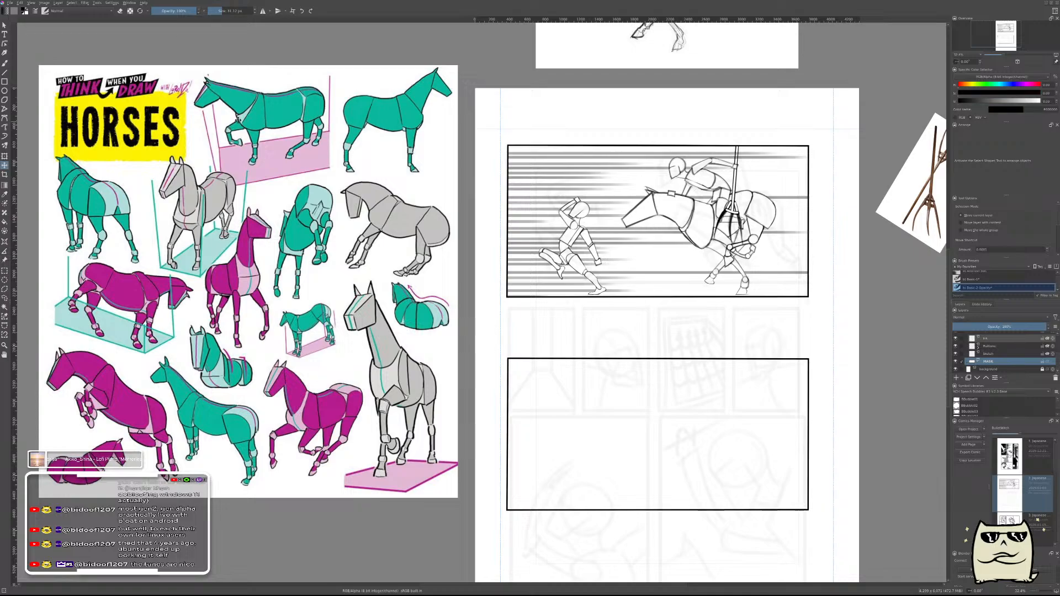
pyautogui.click(6, 26)
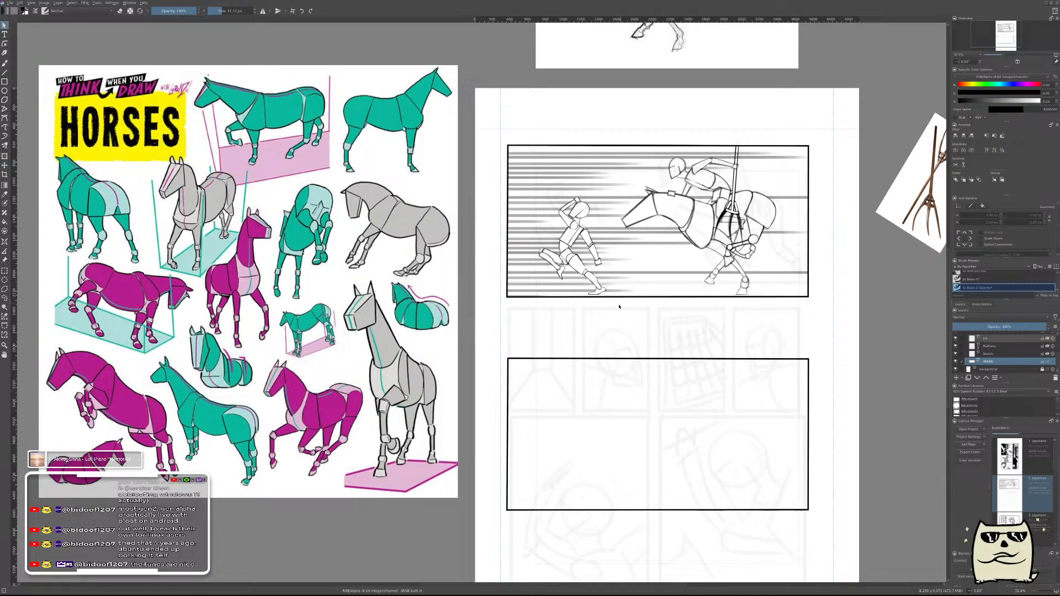
pyautogui.click(640, 359)
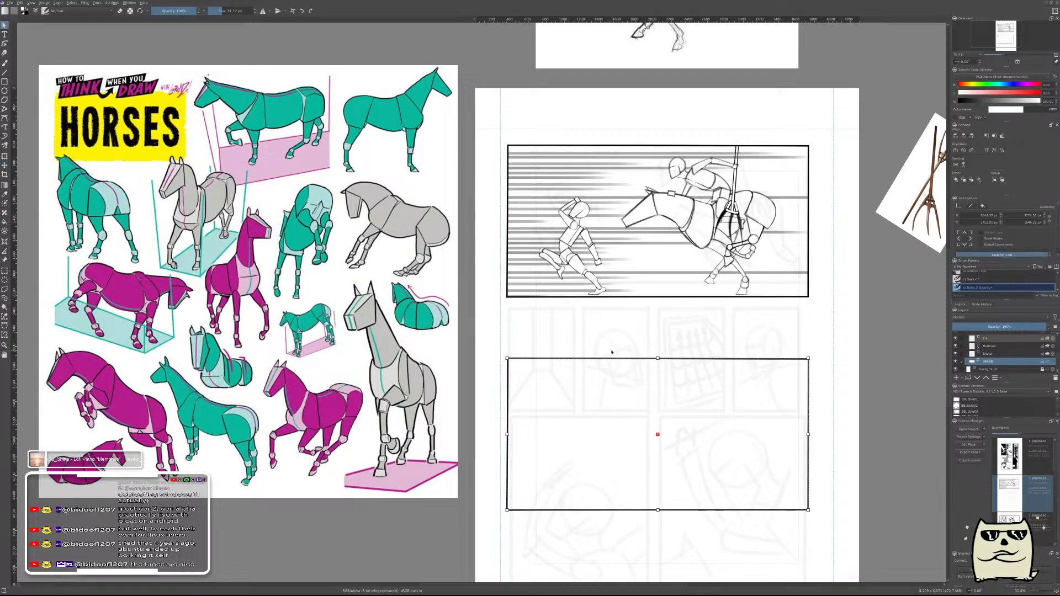
pyautogui.scroll(2, 608, 386)
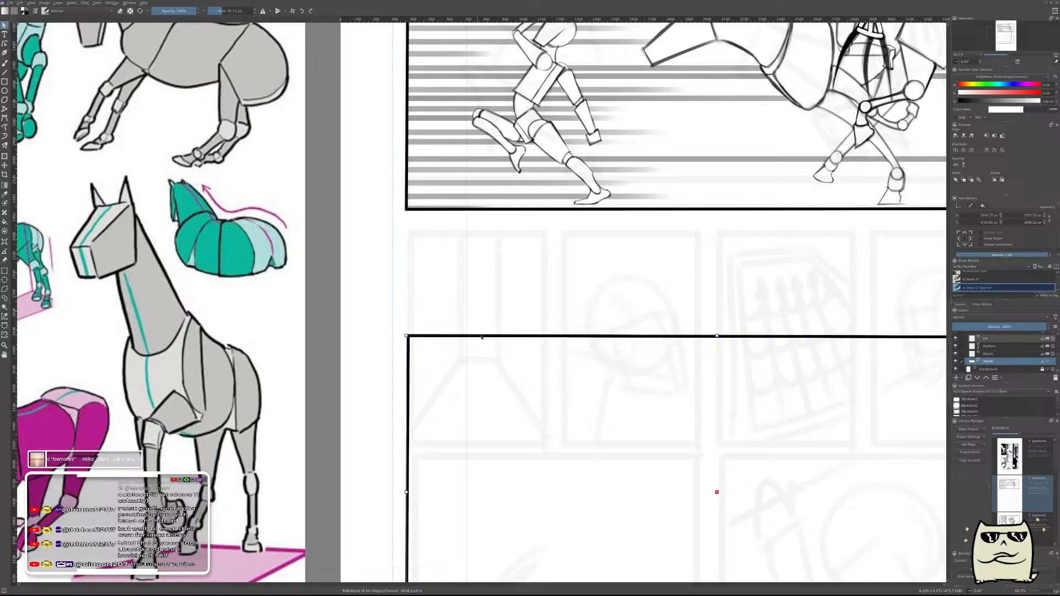
pyautogui.scroll(-3, 482, 337)
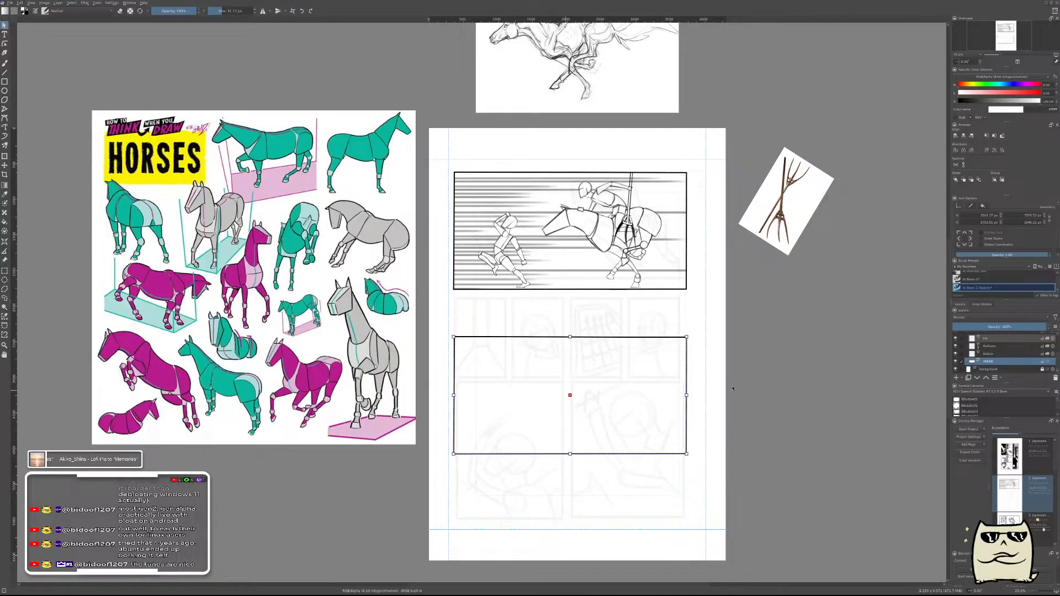
pyautogui.press('b')
pyautogui.press('x')
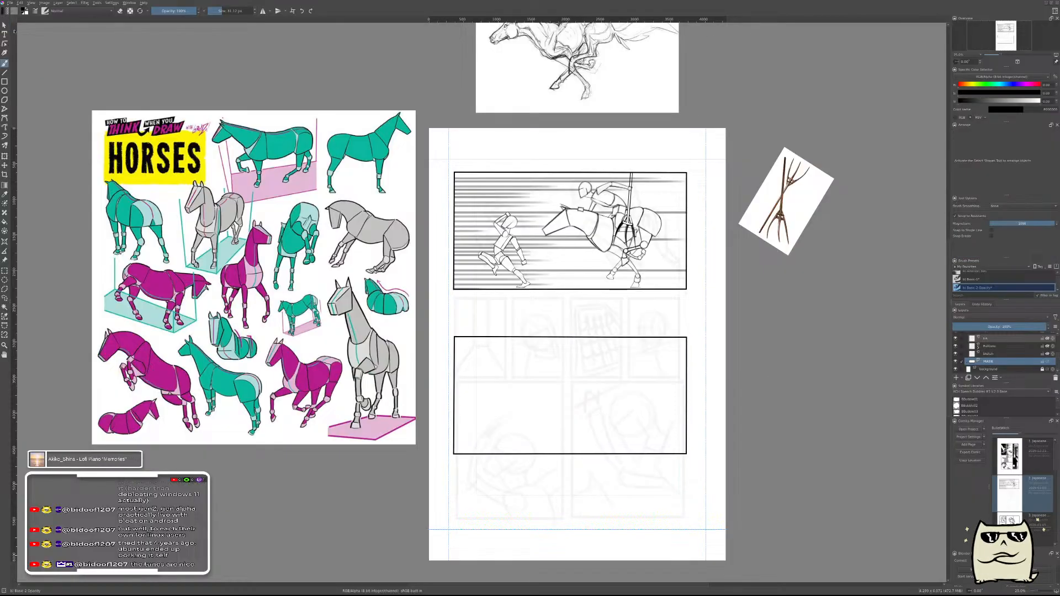
pyautogui.click(5, 25)
pyautogui.press('x')
# - Reshape the blank frame by its four corner points to fit the last small thumbnail panel in the second row, and save the page
pyautogui.scroll(2, 644, 353)
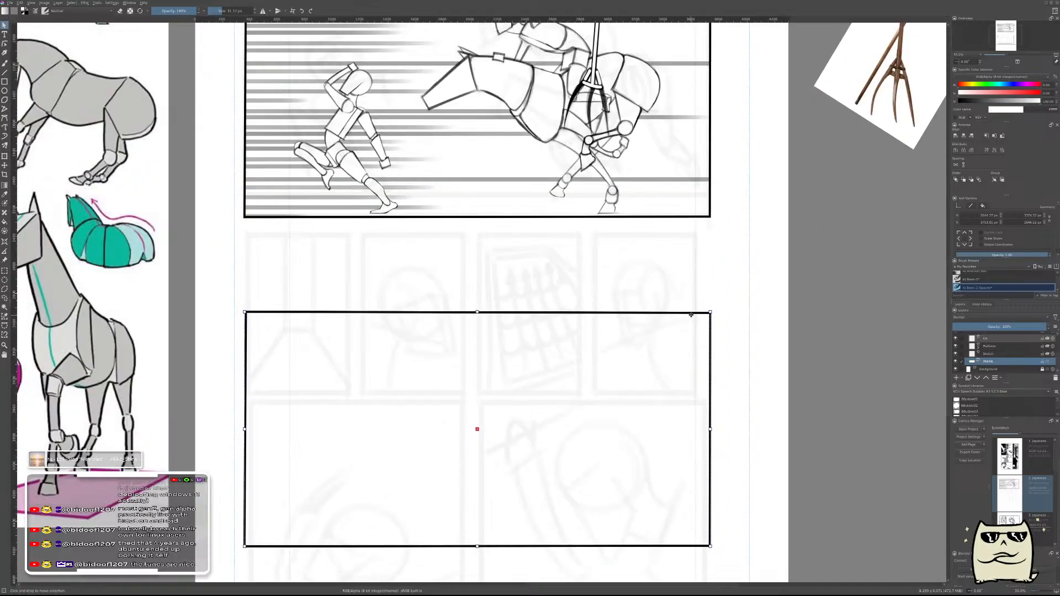
pyautogui.doubleClick(693, 314)
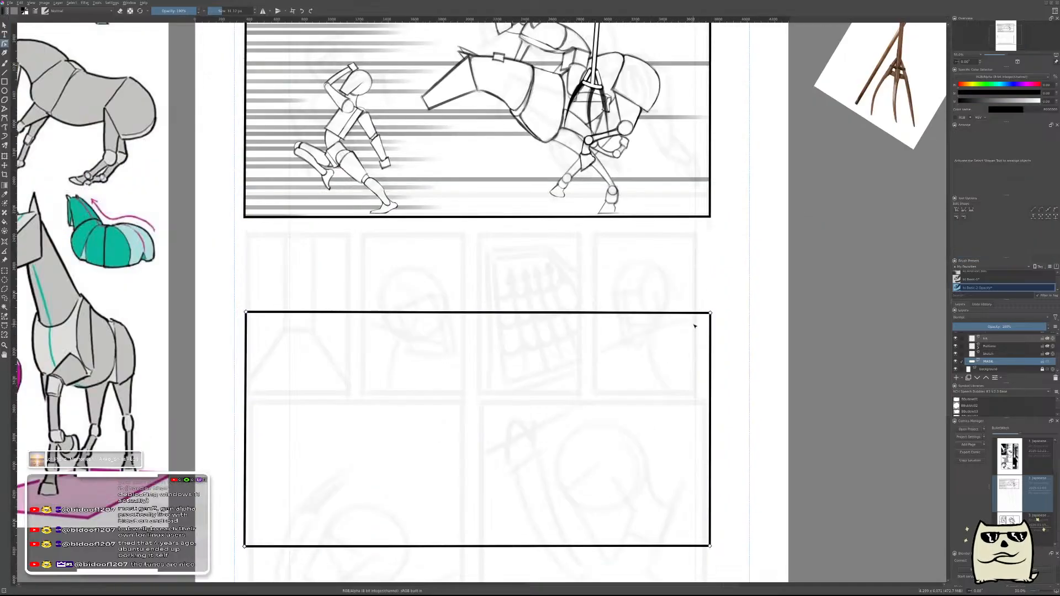
pyautogui.moveTo(652, 347)
pyautogui.mouseDown()
pyautogui.moveTo(660, 326)
pyautogui.moveTo(653, 339)
pyautogui.mouseUp()
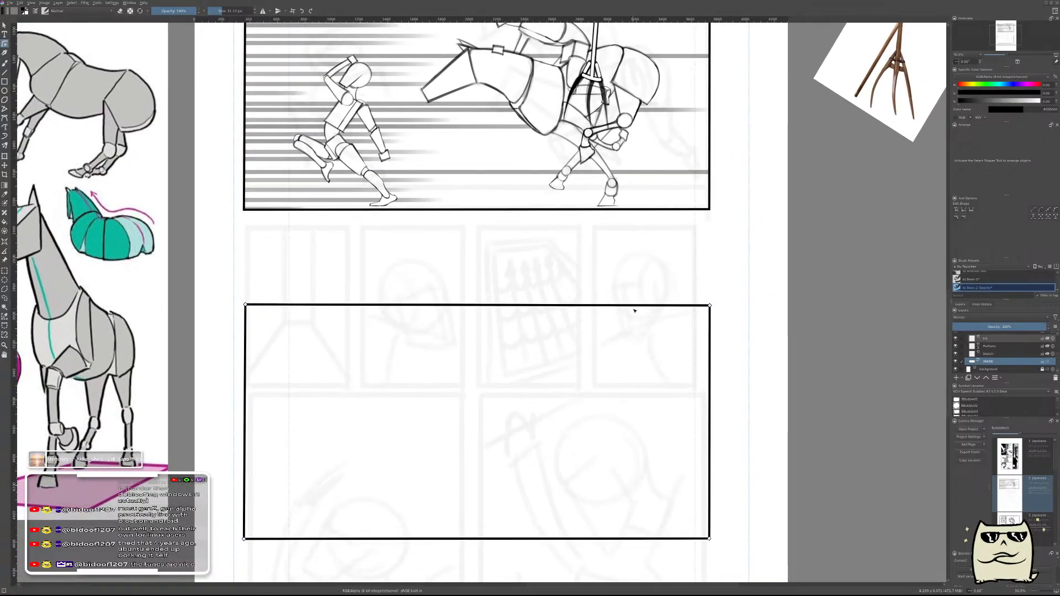
pyautogui.moveTo(713, 309); pyautogui.dragTo(695, 229)
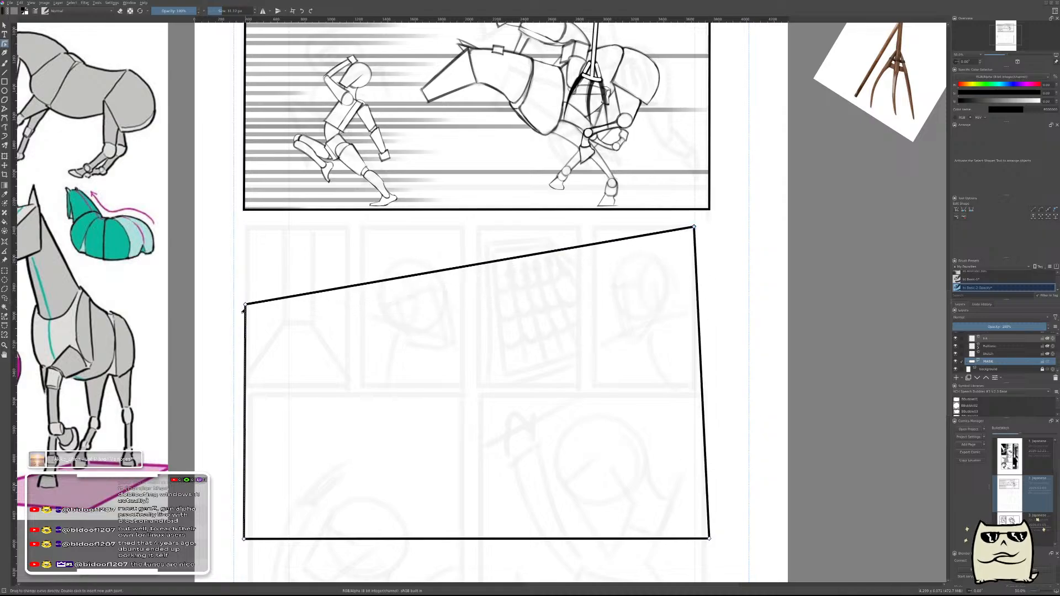
pyautogui.moveTo(245, 305); pyautogui.dragTo(597, 228)
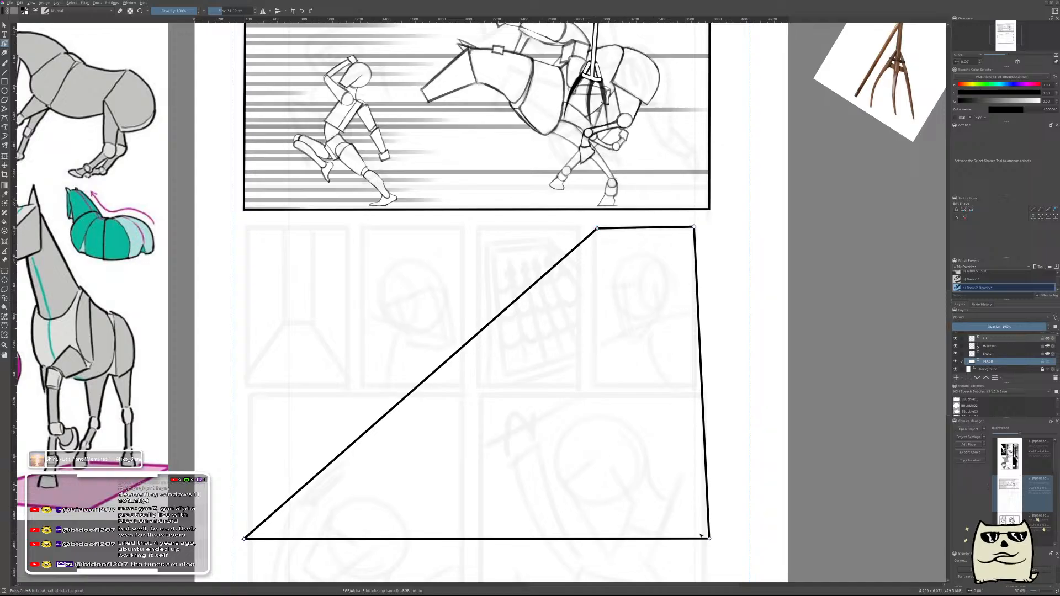
pyautogui.moveTo(709, 539); pyautogui.dragTo(695, 386)
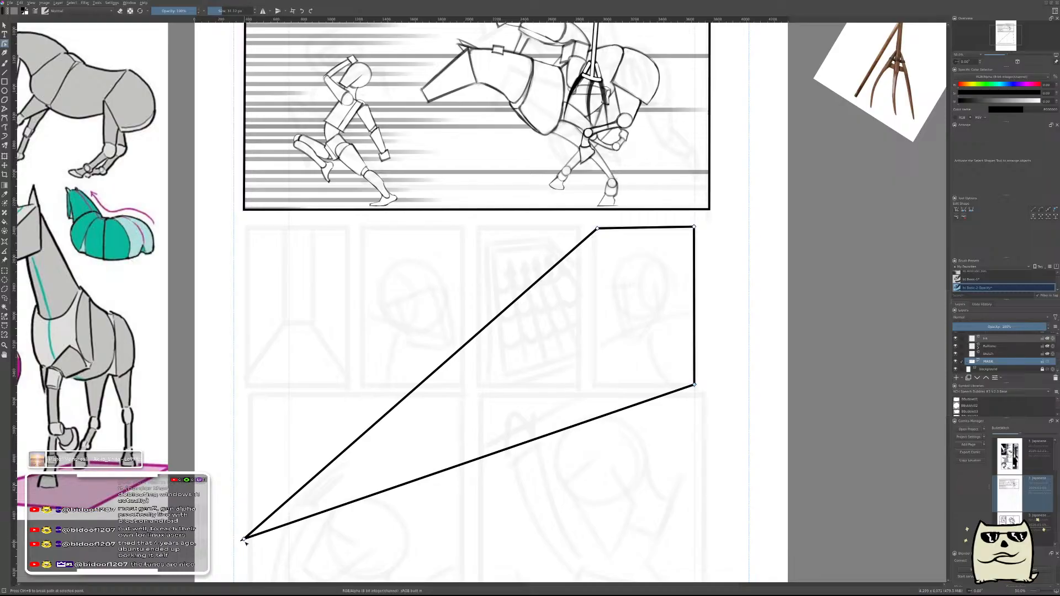
pyautogui.moveTo(244, 541); pyautogui.dragTo(594, 387)
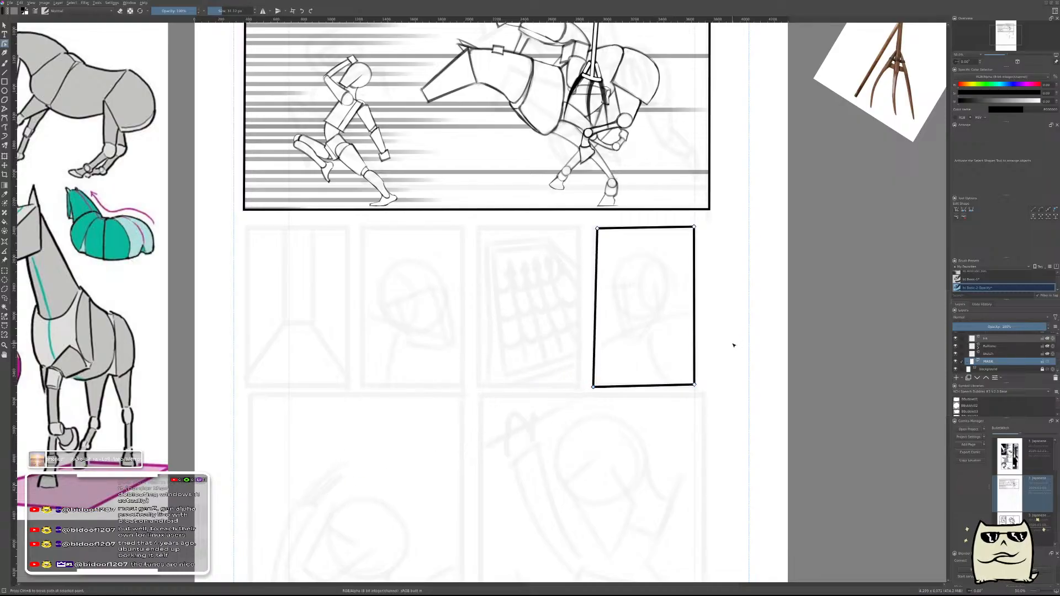
pyautogui.hotkey('ctrl', 's')
# - Level the small frame's bottom edge by nudging its two lower corner points
pyautogui.moveTo(644, 376); pyautogui.dragTo(664, 324)
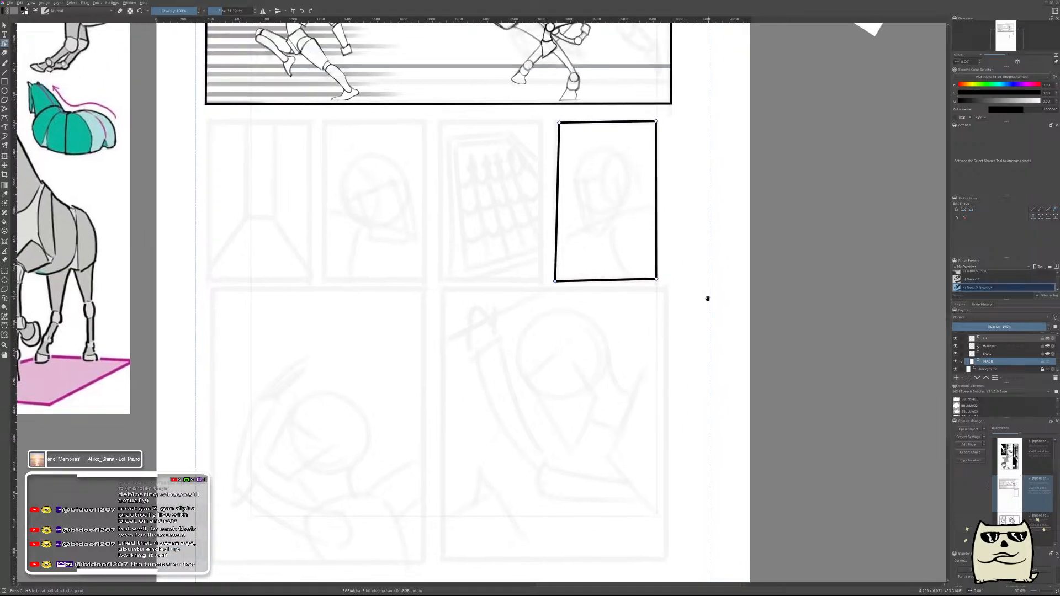
pyautogui.scroll(3, 649, 321)
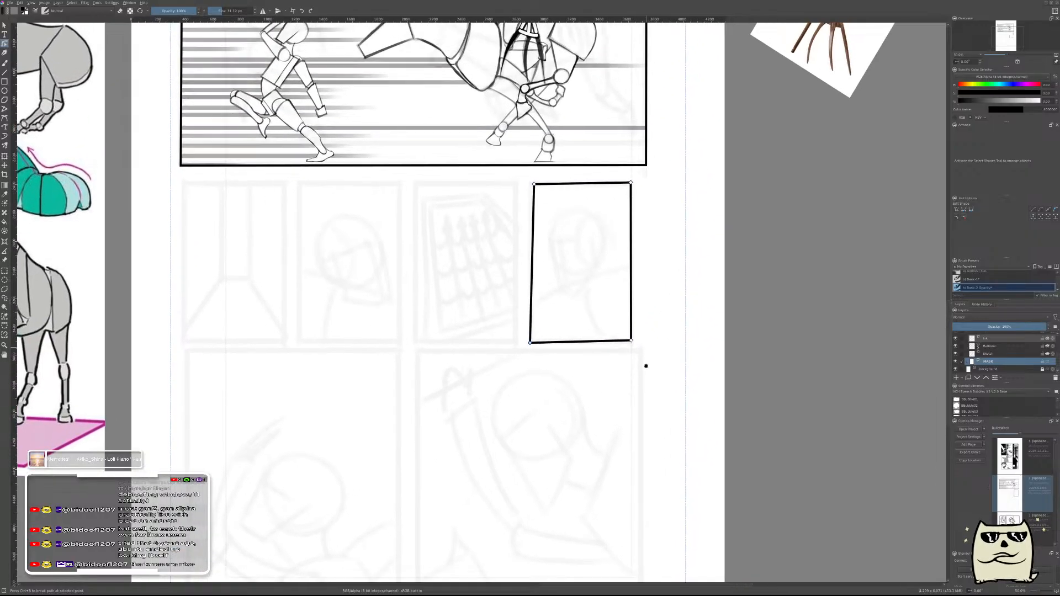
pyautogui.scroll(5, 624, 273)
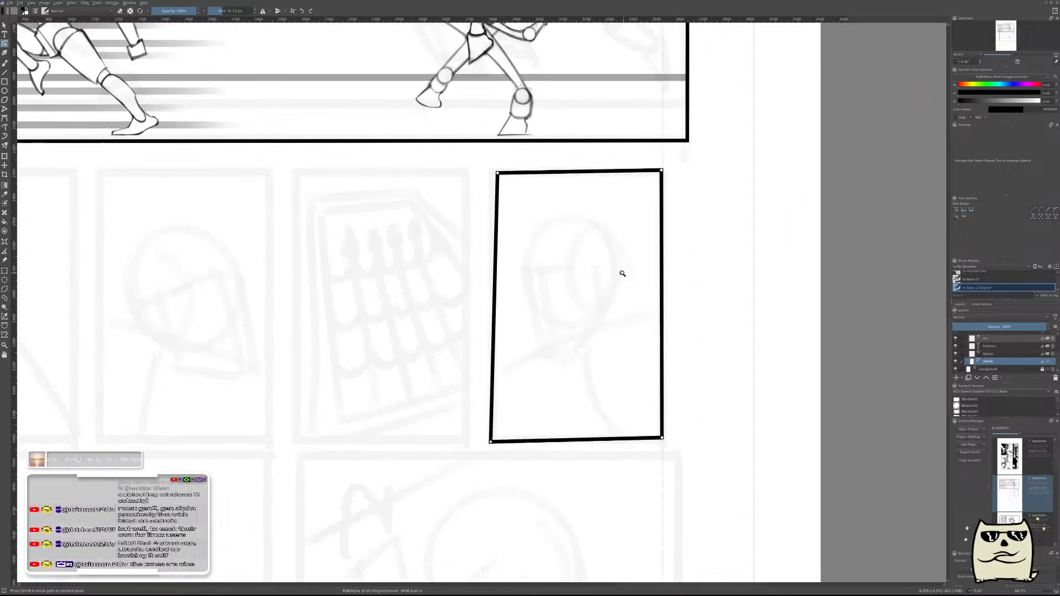
pyautogui.scroll(2, 648, 289)
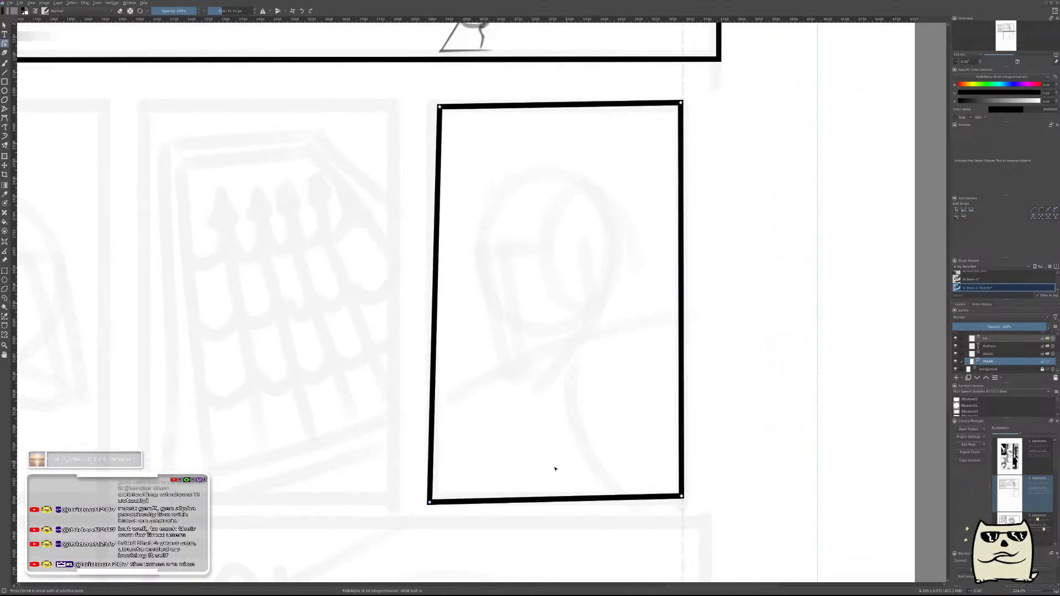
pyautogui.moveTo(433, 509); pyautogui.dragTo(435, 504)
pyautogui.moveTo(684, 502); pyautogui.dragTo(686, 505)
# - Straighten the small frame's top edge and sides by nudging its two upper corner points, and leave point editing
pyautogui.moveTo(721, 233); pyautogui.dragTo(726, 341)
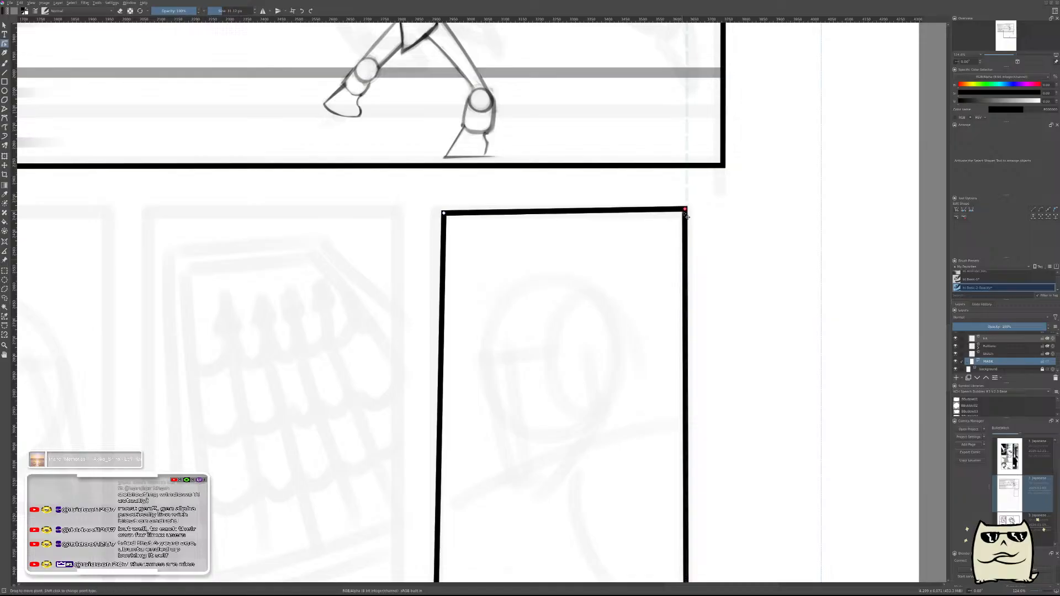
pyautogui.moveTo(686, 213); pyautogui.dragTo(686, 212)
pyautogui.moveTo(439, 219); pyautogui.dragTo(443, 220)
pyautogui.moveTo(479, 276); pyautogui.dragTo(549, 230)
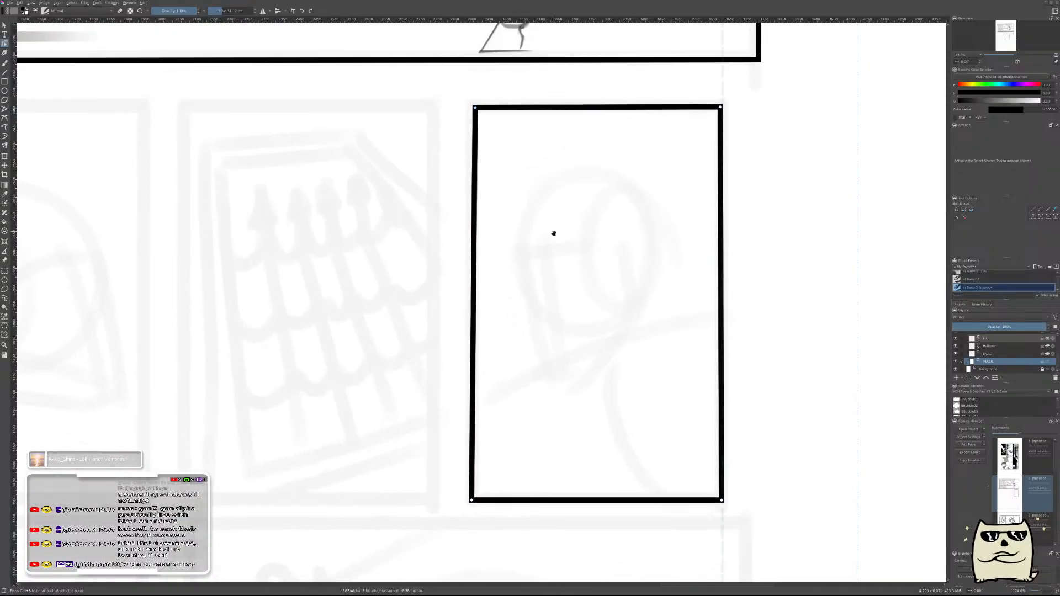
pyautogui.moveTo(724, 113); pyautogui.dragTo(727, 113)
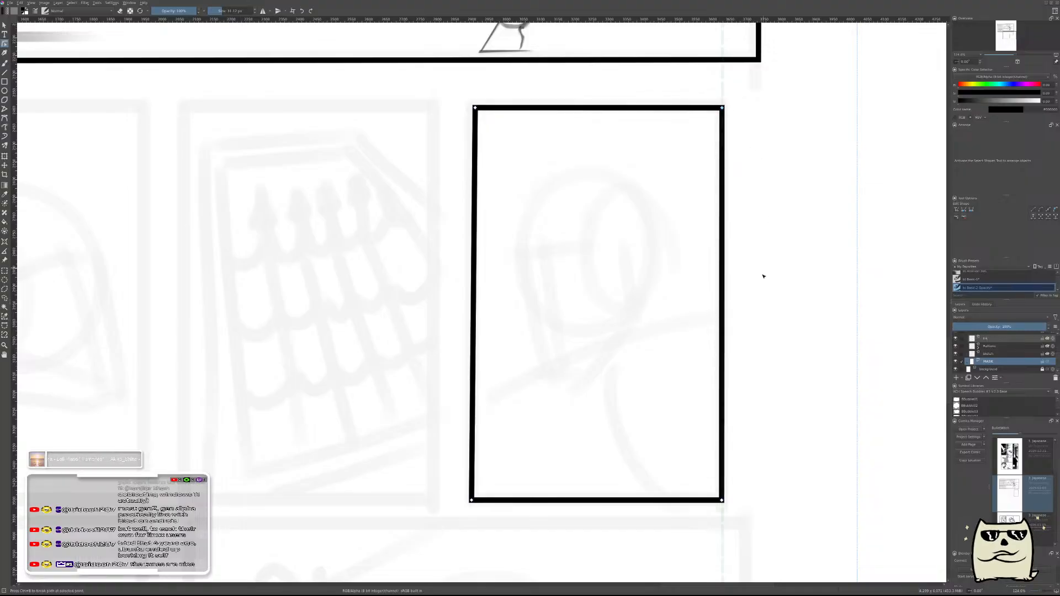
pyautogui.press('Escape')
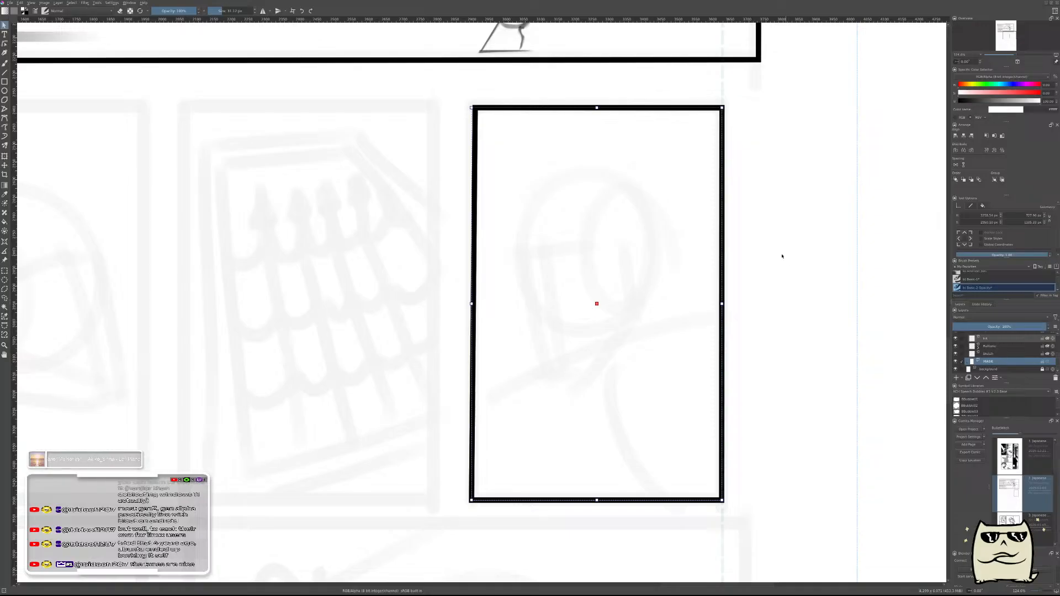
# - Try to straighten the small frame's top edge by adjusting its two upper corner points, and undo the corner changes
pyautogui.moveTo(472, 108); pyautogui.dragTo(475, 120)
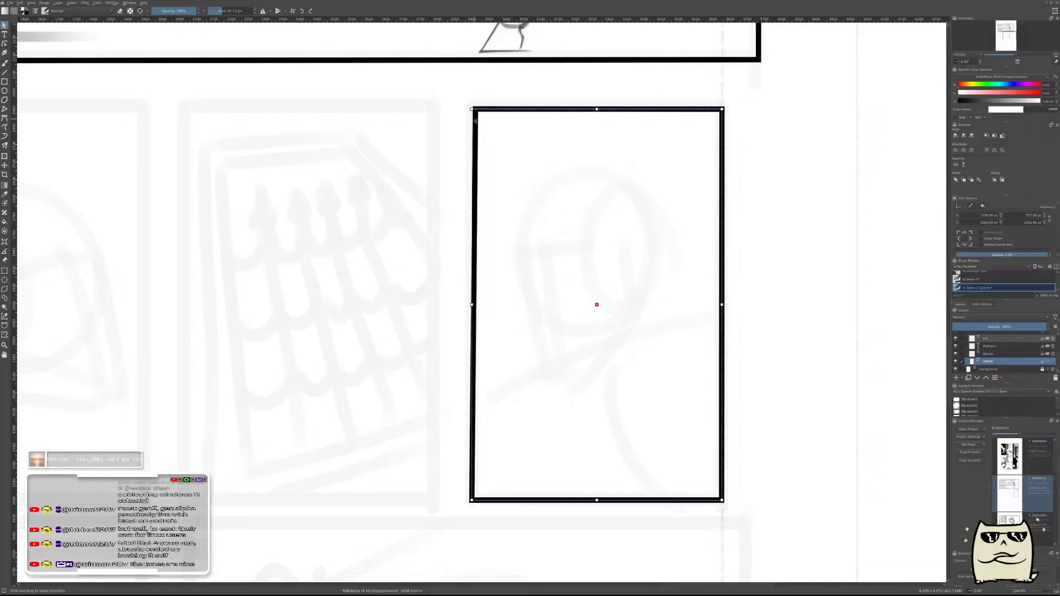
pyautogui.doubleClick(474, 235)
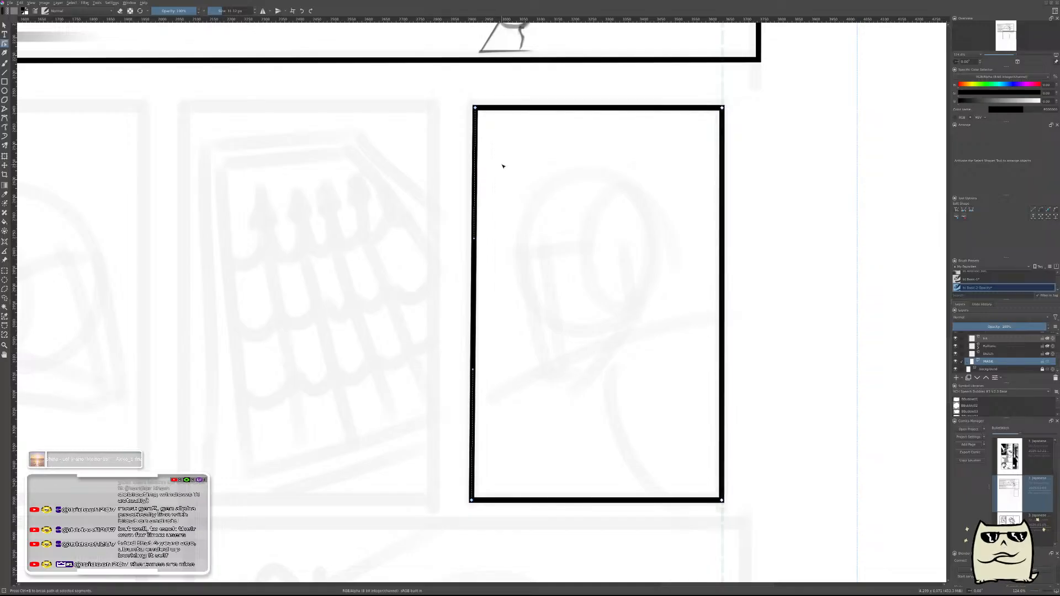
pyautogui.click(478, 112)
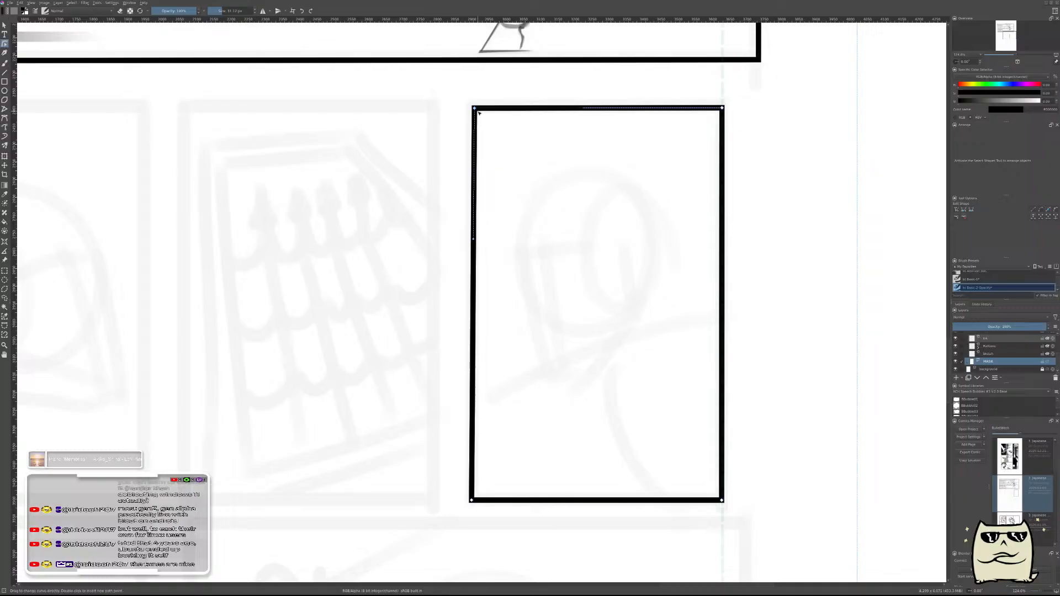
pyautogui.click(723, 107)
pyautogui.moveTo(723, 106); pyautogui.dragTo(722, 108)
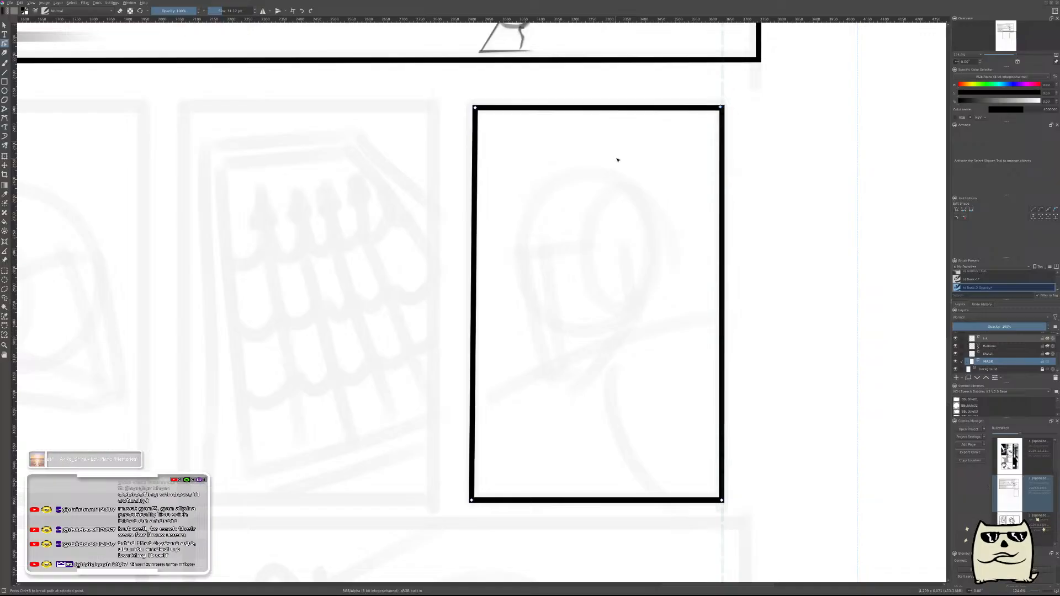
pyautogui.hotkey('ctrl', 'z')
pyautogui.hotkey('ctrl', 'z')
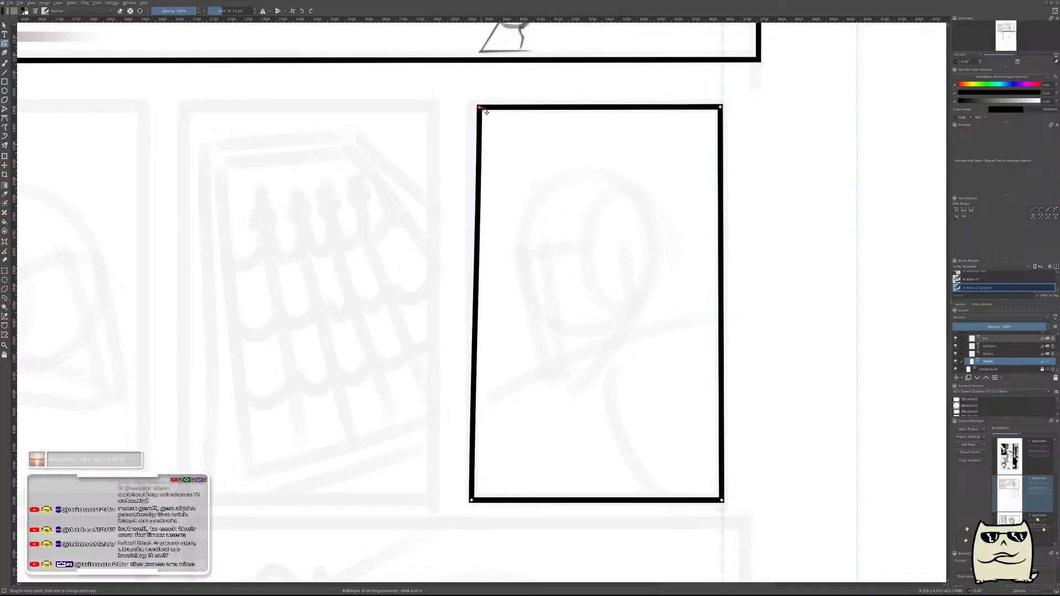
# - Try to correct the small frame's left side and top edge by moving its upper corners and the left edge's curve handle
pyautogui.moveTo(480, 116); pyautogui.dragTo(476, 115)
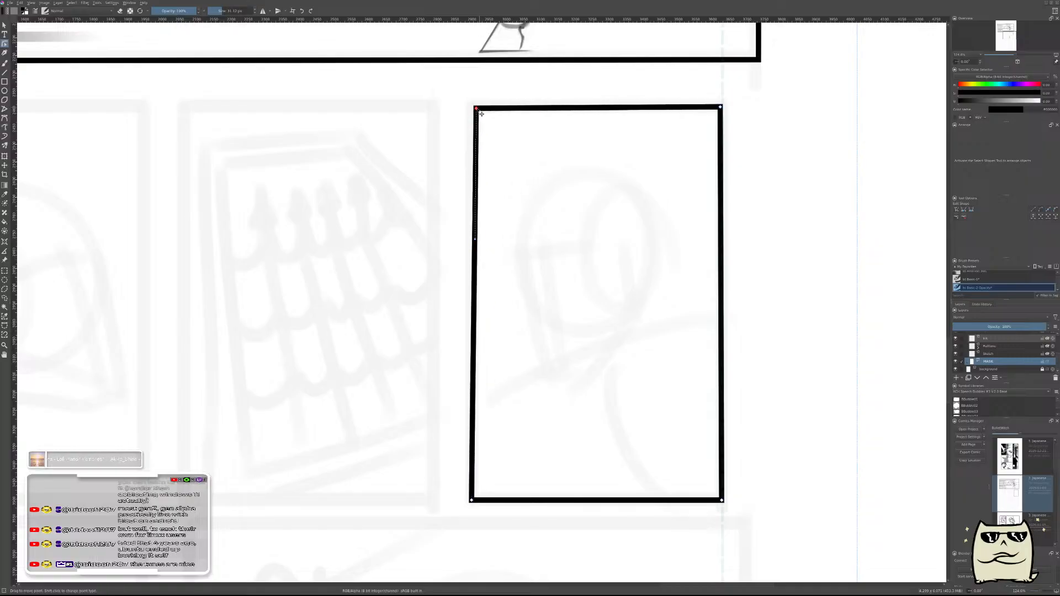
pyautogui.moveTo(476, 240)
pyautogui.mouseDown()
pyautogui.moveTo(542, 225)
pyautogui.moveTo(452, 230)
pyautogui.moveTo(469, 233)
pyautogui.mouseUp()
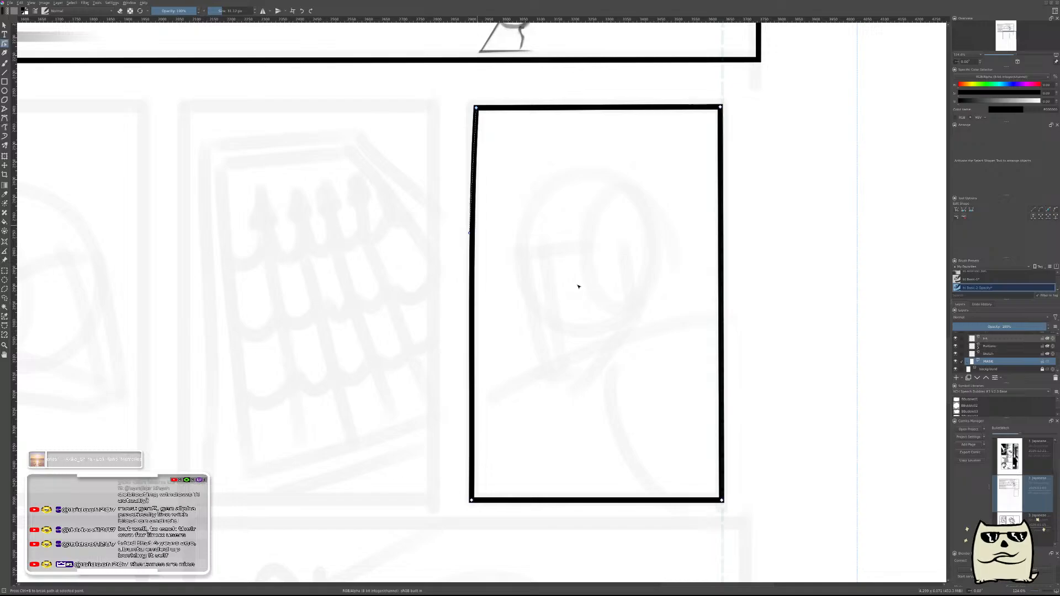
pyautogui.scroll(-5, 578, 286)
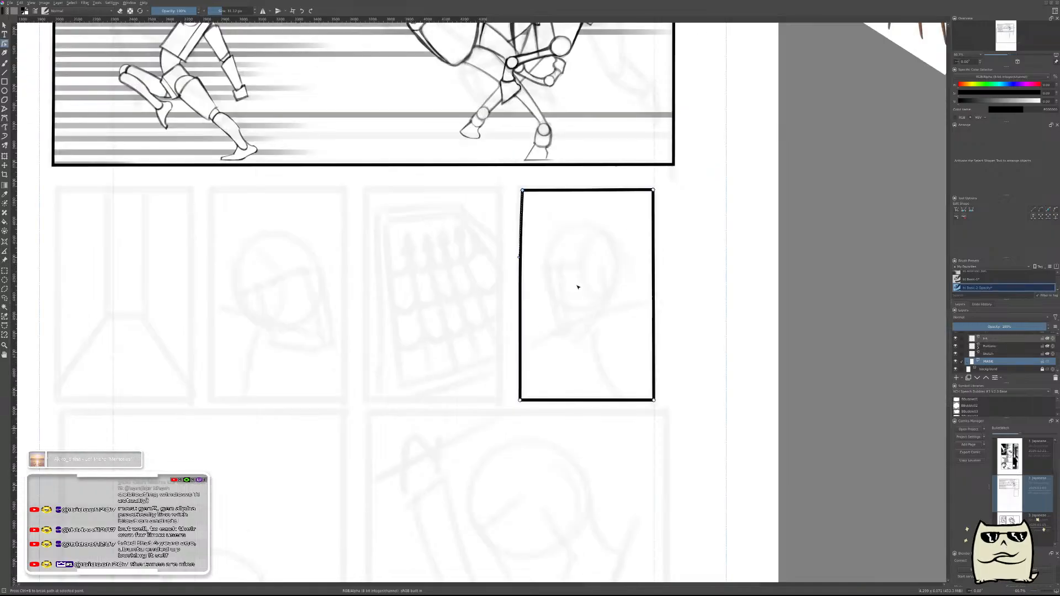
pyautogui.scroll(4, 578, 286)
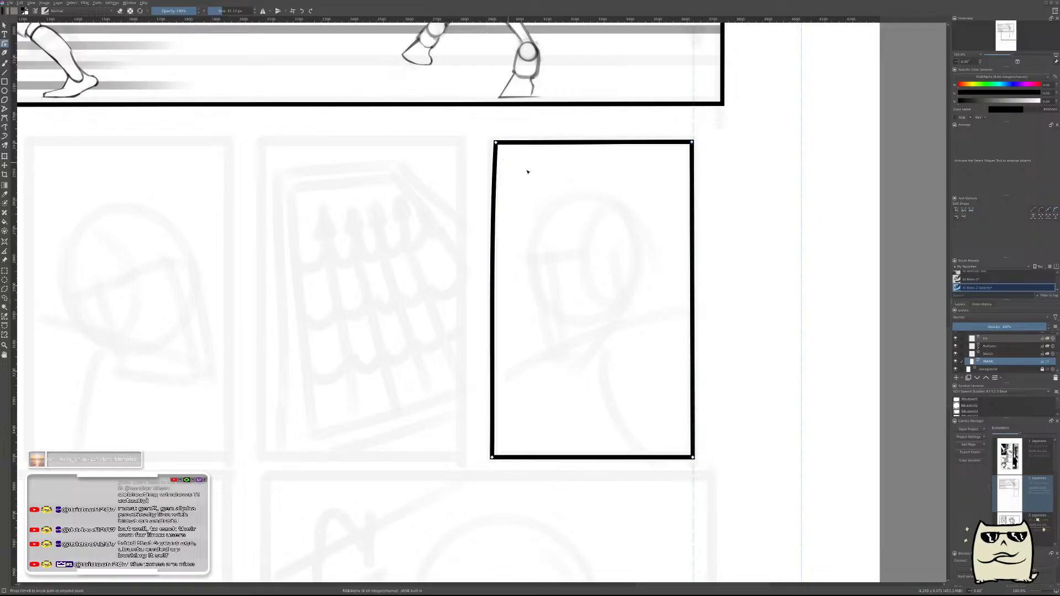
pyautogui.moveTo(693, 143)
pyautogui.mouseDown()
pyautogui.moveTo(721, 167)
pyautogui.moveTo(762, 298)
pyautogui.moveTo(741, 201)
pyautogui.moveTo(696, 147)
pyautogui.mouseUp()
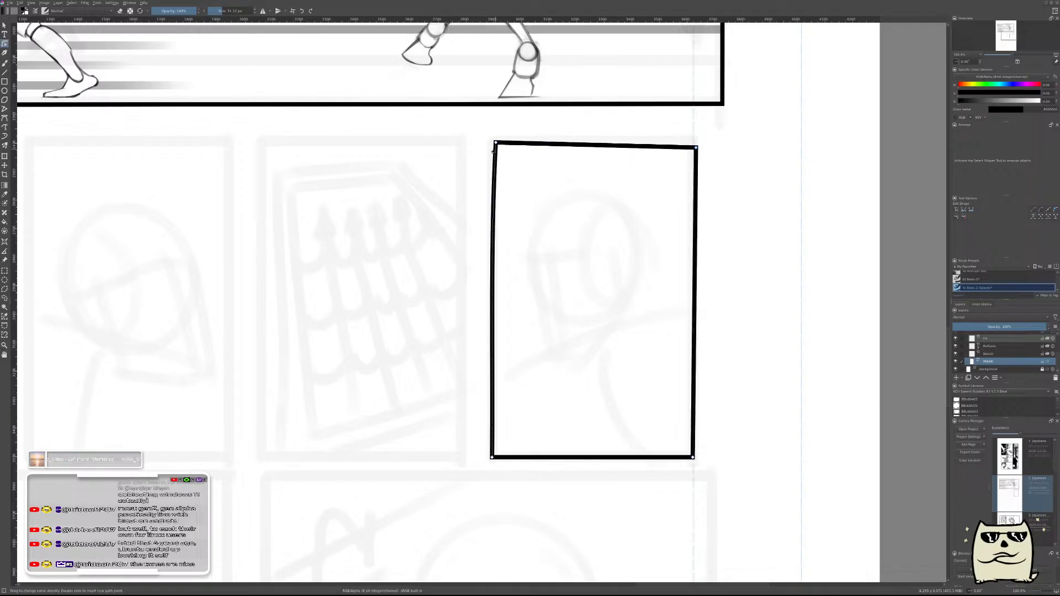
pyautogui.moveTo(496, 144); pyautogui.dragTo(455, 196)
# - Undo the small frame's corner-point edits back to the wide frame with the slanted top edge
pyautogui.hotkey('ctrl', 'z')
pyautogui.hotkey('ctrl', 'z')
pyautogui.hotkey('ctrl', 'z')
pyautogui.hotkey('ctrl', 'z')
pyautogui.hotkey('ctrl', 'z')
pyautogui.hotkey('ctrl', 'z')
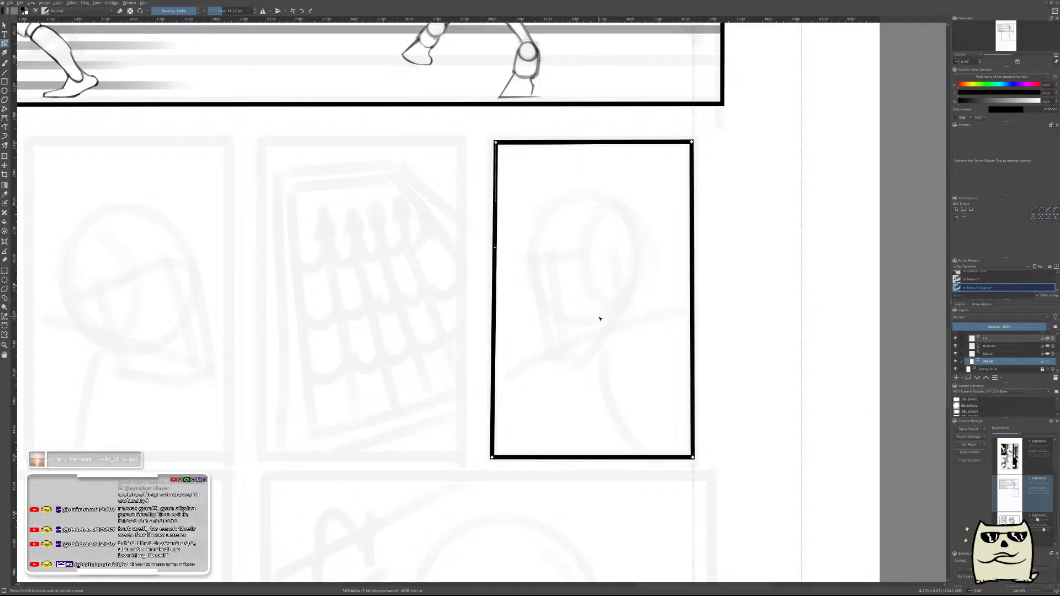
pyautogui.hotkey('ctrl', 'z')
pyautogui.hotkey('ctrl', 'z')
pyautogui.hotkey('ctrl', 'z')
pyautogui.hotkey('ctrl', 'z')
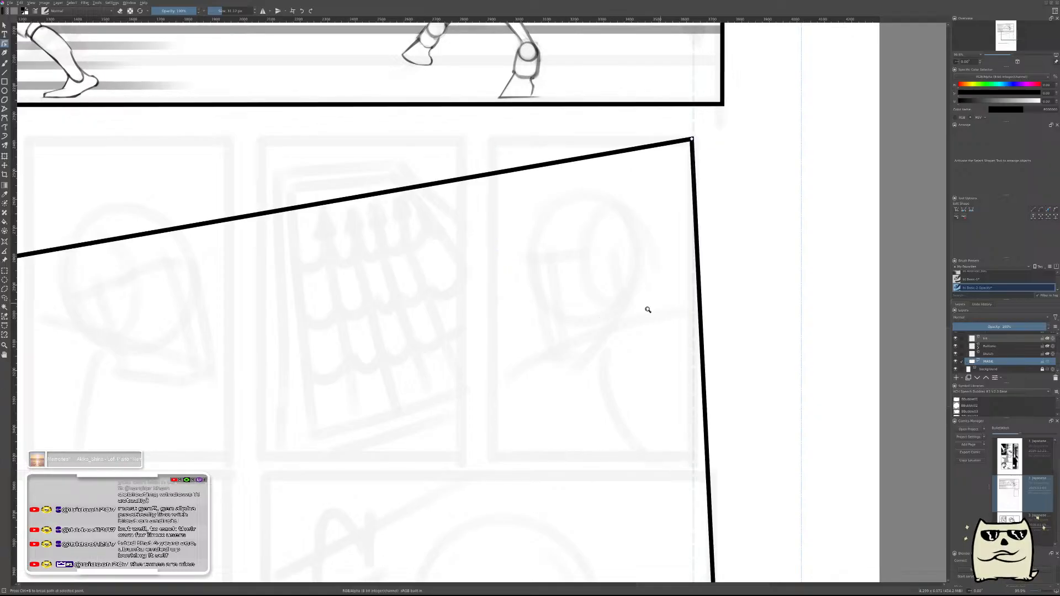
pyautogui.scroll(-5, 624, 331)
pyautogui.scroll(3, 607, 326)
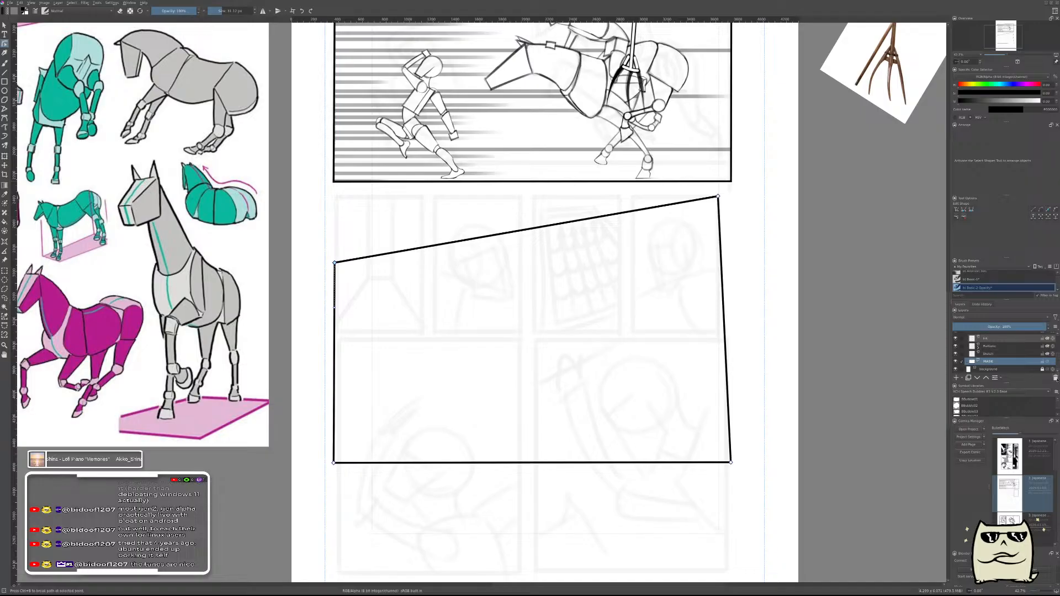
# - Delete the copied panel group containing the distorted second-row frame
pyautogui.click(1057, 379)
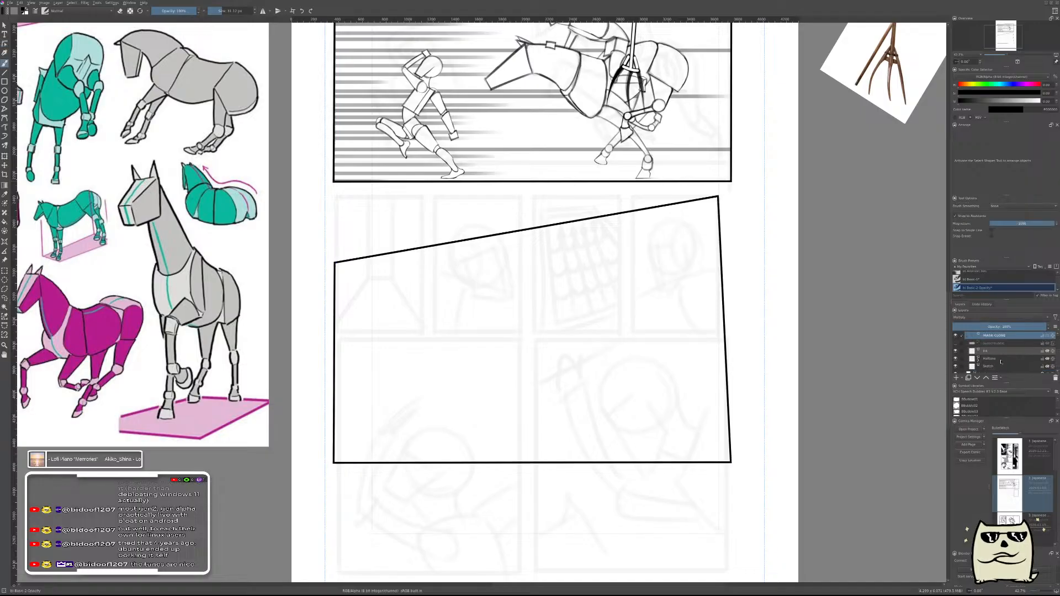
pyautogui.scroll(1, 1001, 359)
pyautogui.scroll(1, 1002, 360)
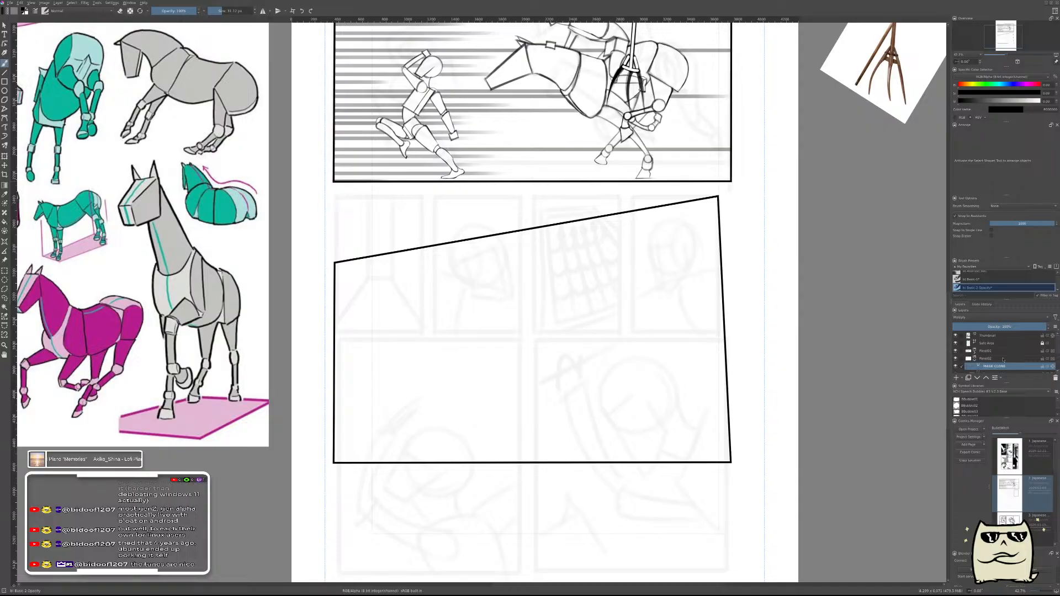
pyautogui.scroll(-5, 1003, 360)
pyautogui.scroll(4, 1022, 364)
pyautogui.scroll(-3, 1023, 364)
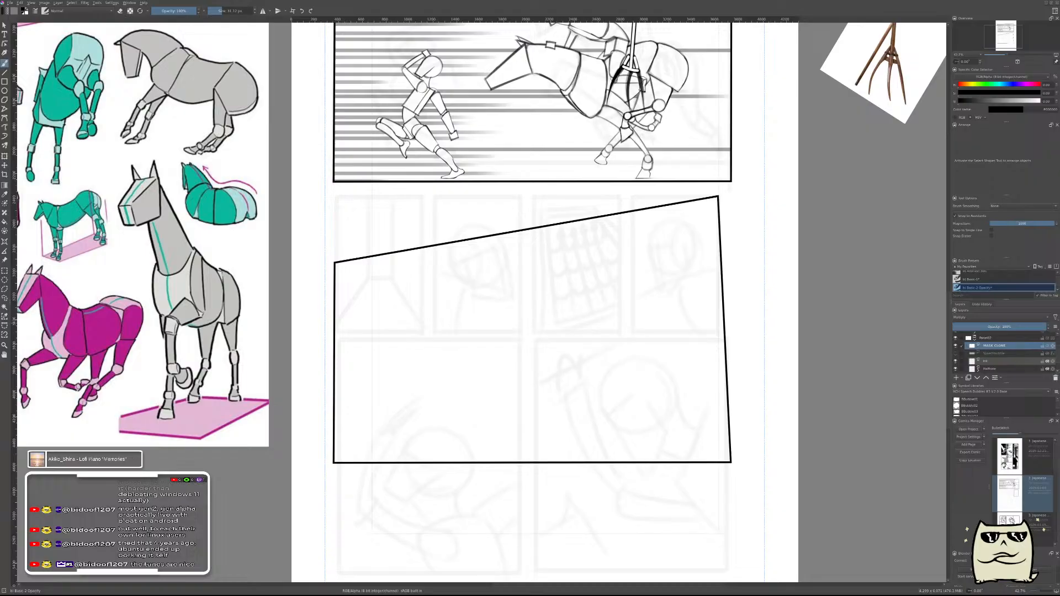
pyautogui.press('v')
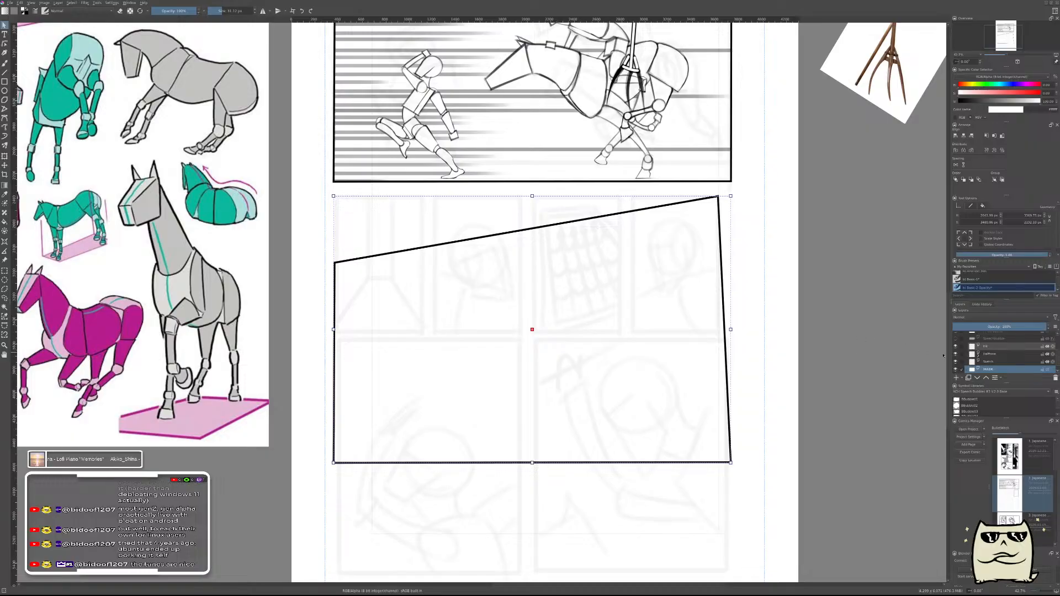
pyautogui.scroll(5, 1006, 366)
pyautogui.click(995, 361)
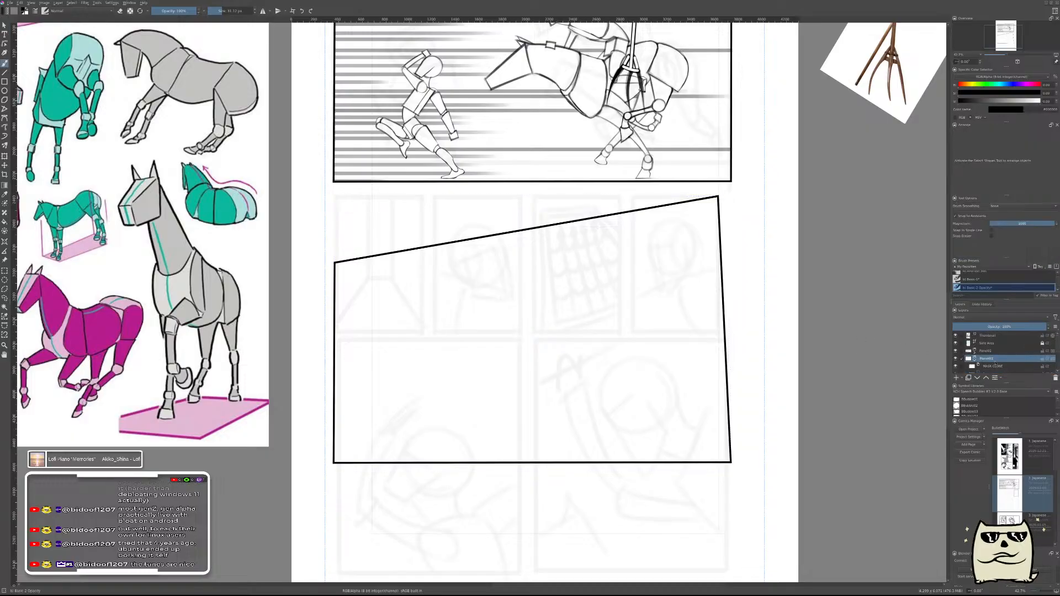
pyautogui.click(1055, 378)
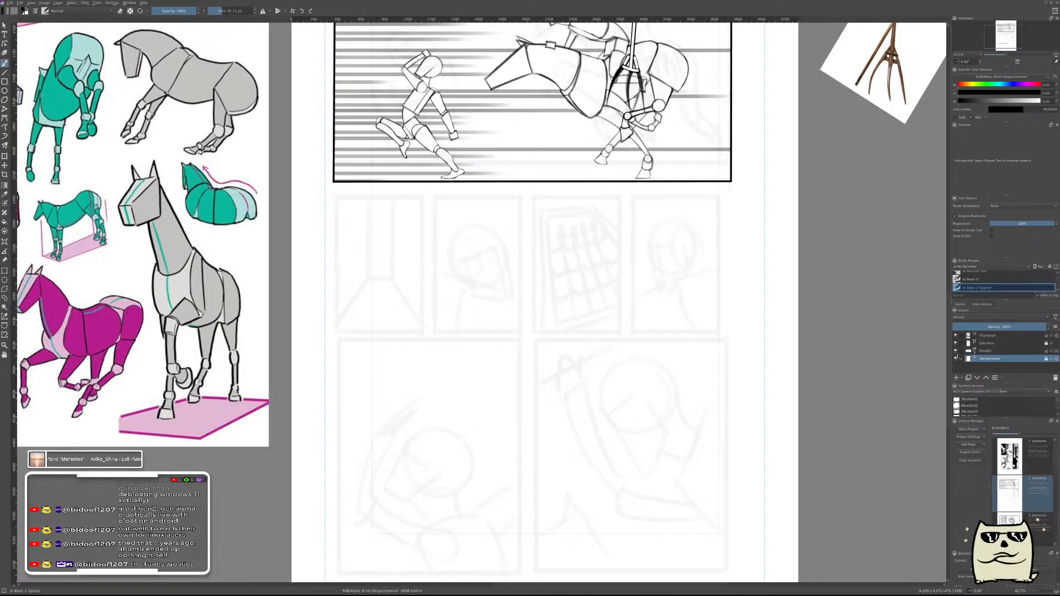
# - Duplicate the top panel's group and move the copy down over the second-row thumbnails
pyautogui.click(1003, 354)
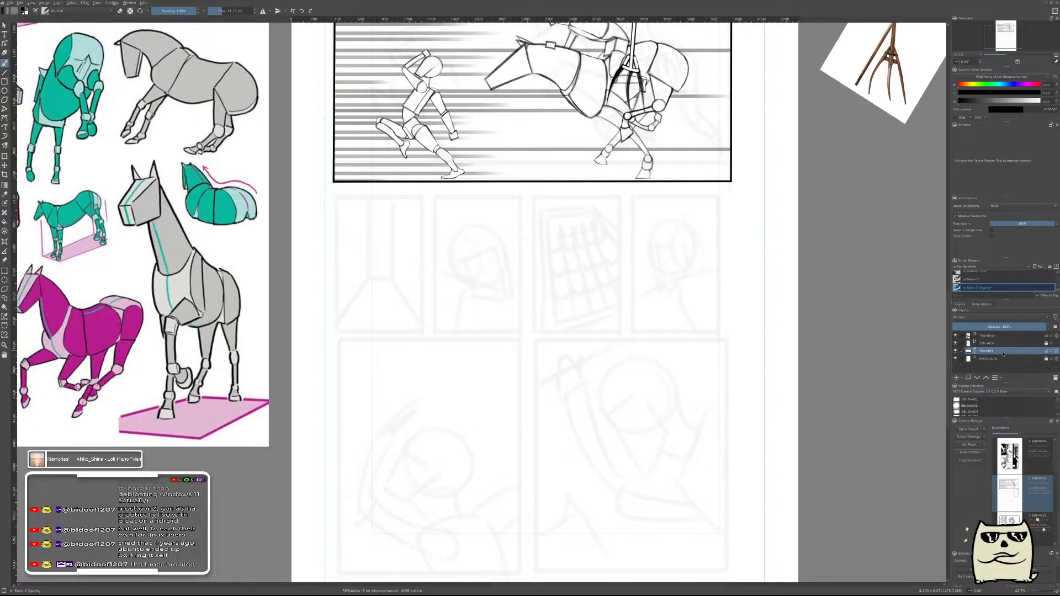
pyautogui.hotkey('ctrl', 'j')
pyautogui.click(1003, 359)
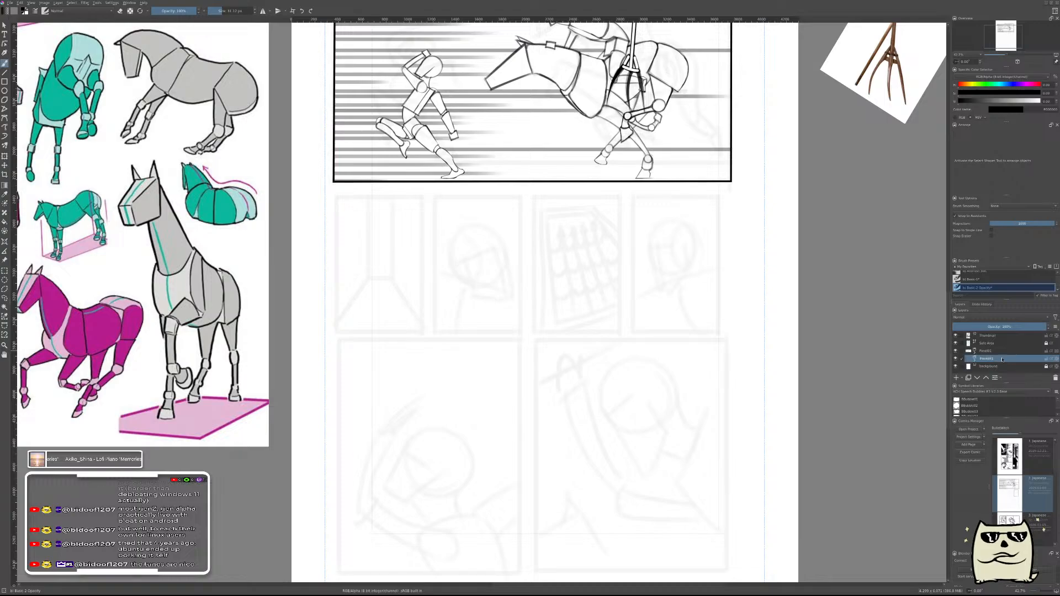
pyautogui.press('t')
pyautogui.moveTo(620, 260); pyautogui.dragTo(608, 466)
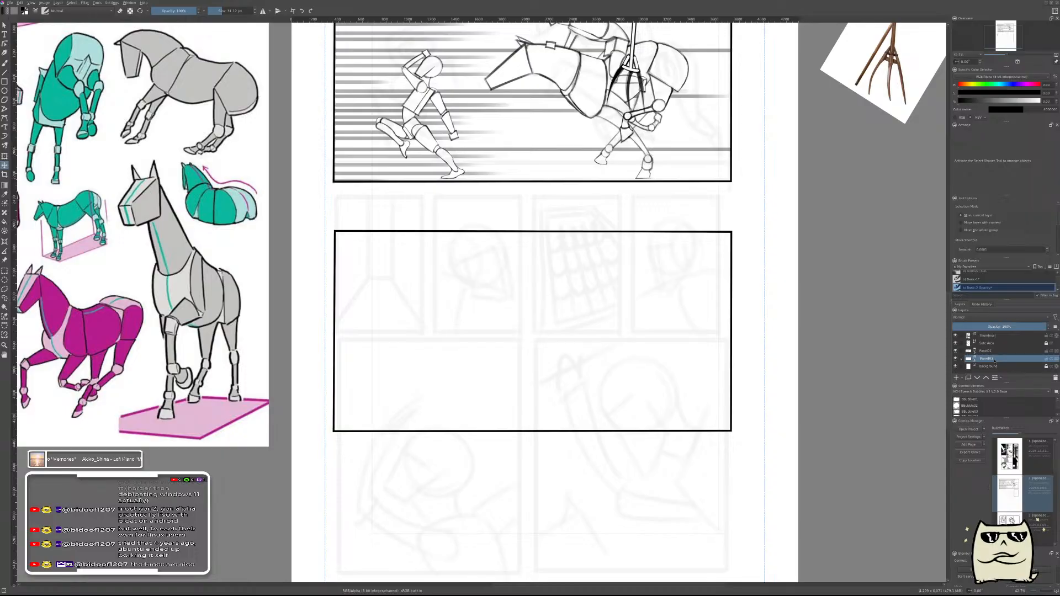
# - Save the page and open the copied panel group's name for editing, accepting the name
pyautogui.hotkey('ctrl', 's')
pyautogui.doubleClick(1004, 358)
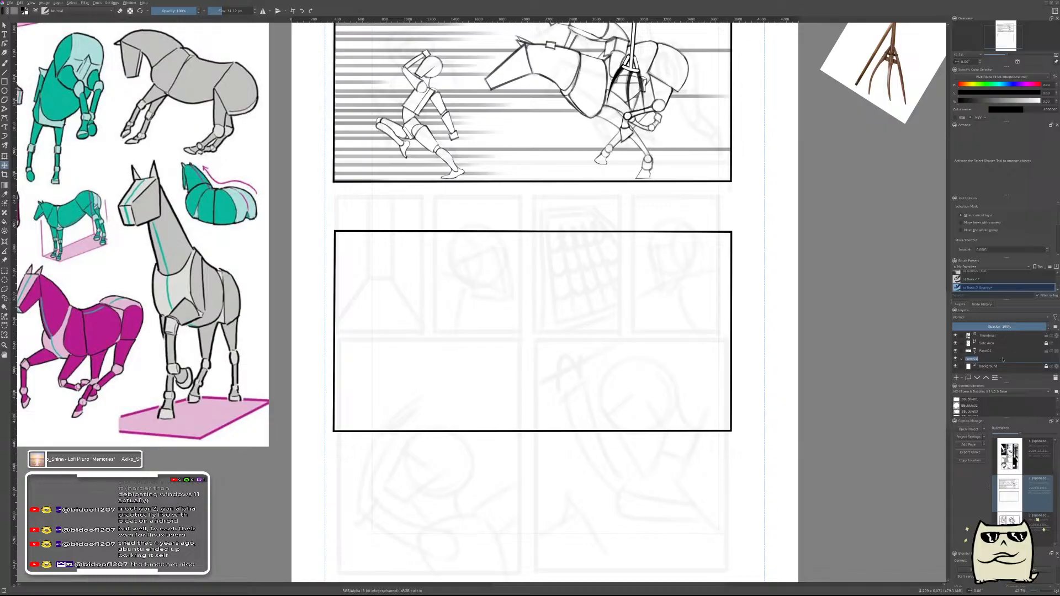
pyautogui.press('Return')
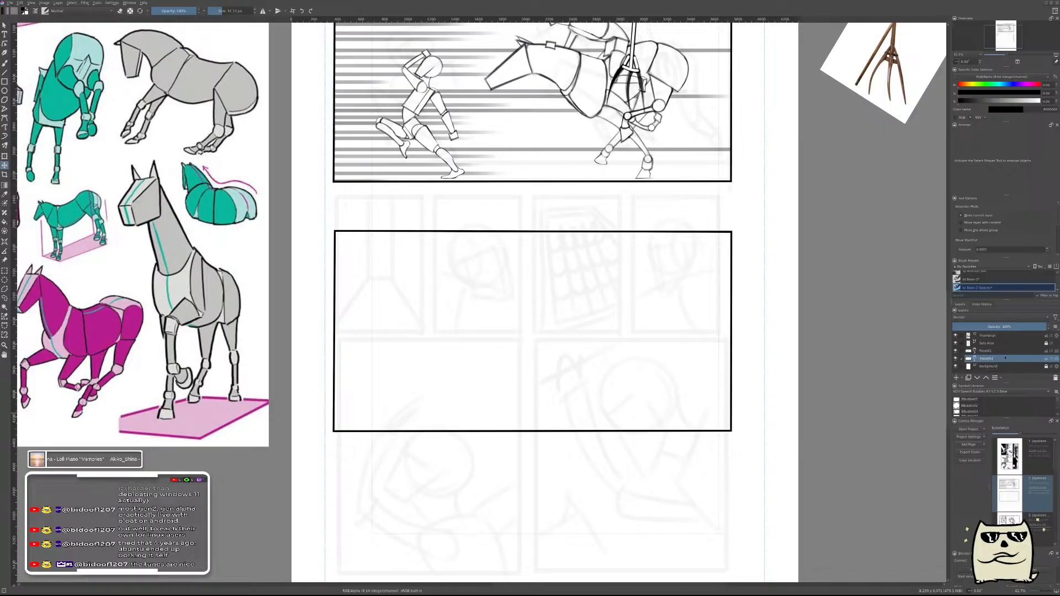
# - Select the lowest layer in the copied panel group and open its rectangular frame for point editing
pyautogui.click(976, 360)
pyautogui.scroll(-3, 981, 362)
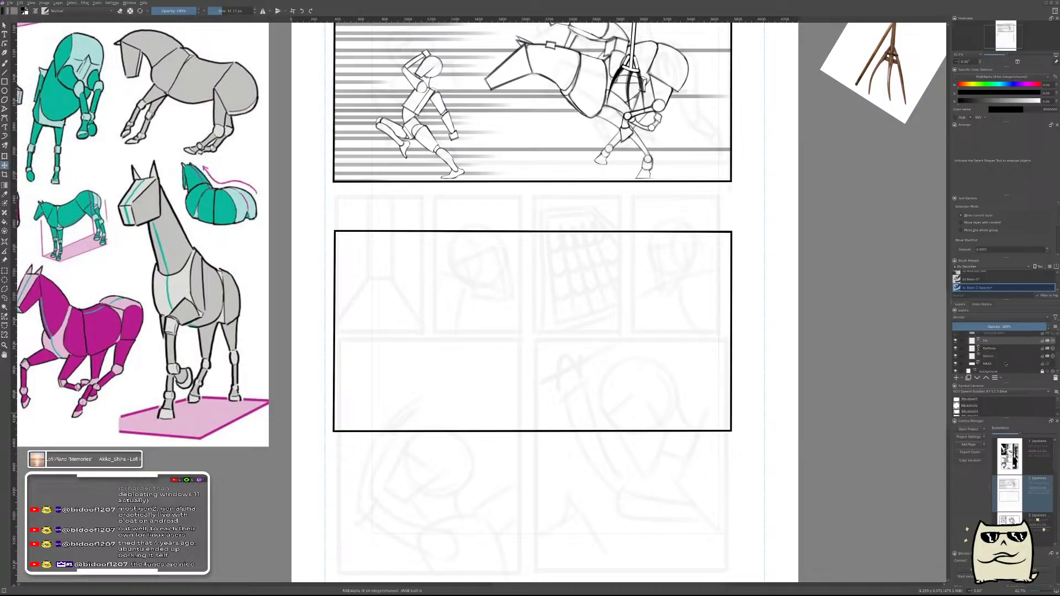
pyautogui.click(994, 364)
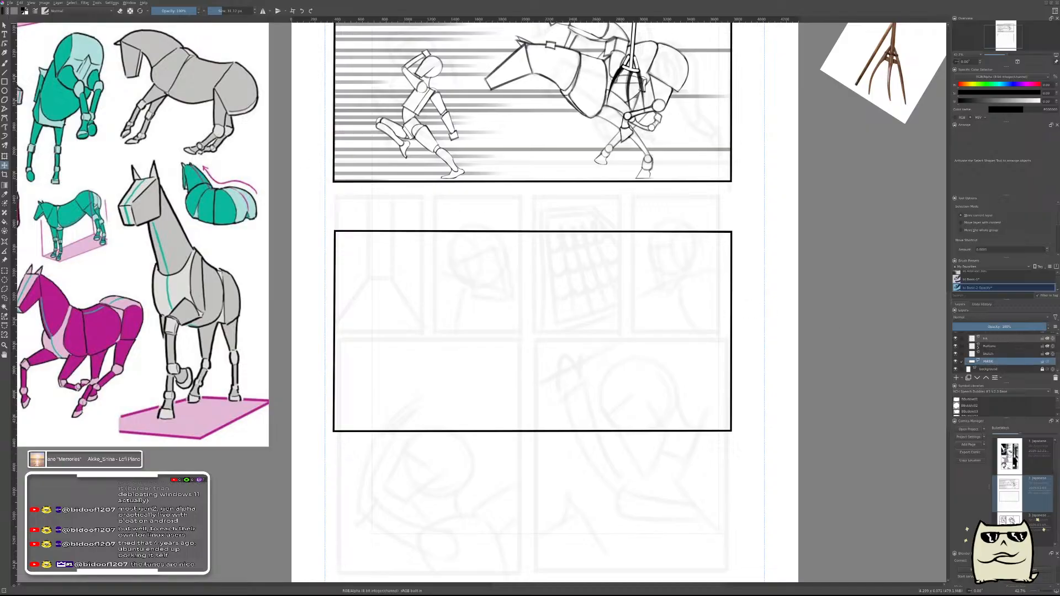
pyautogui.click(5, 26)
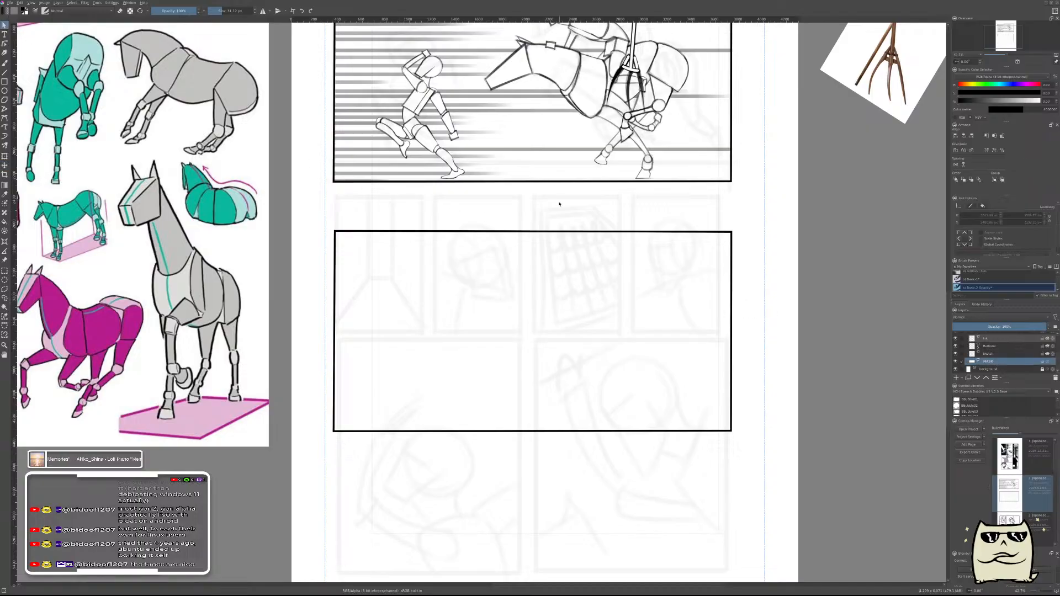
pyautogui.doubleClick(545, 235)
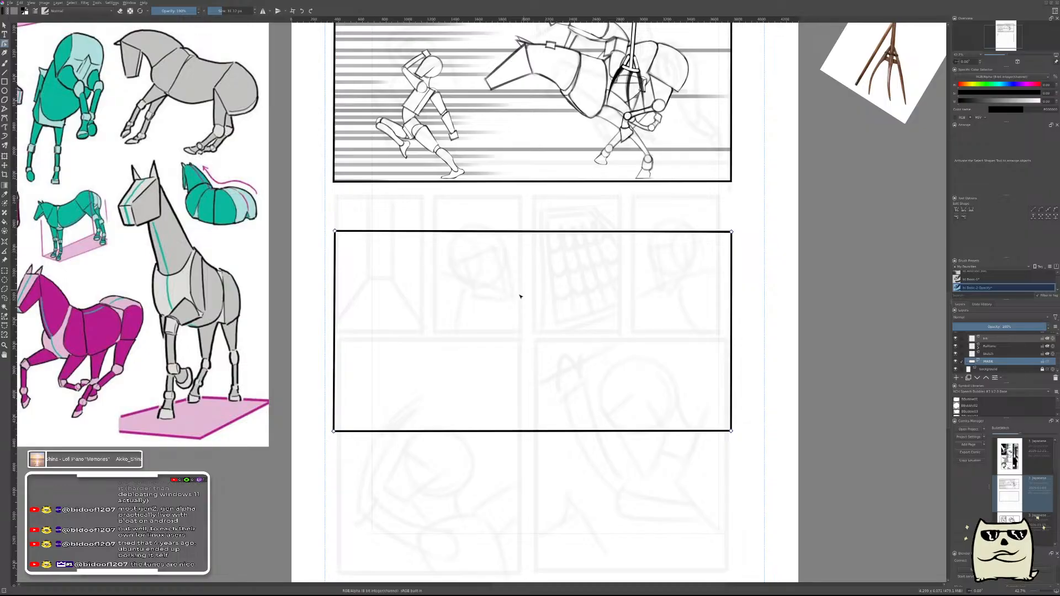
# - Move the frame's right and left corner pairs to match the width and top edge of the last small second-row thumbnail panel
pyautogui.moveTo(309, 217); pyautogui.dragTo(379, 442)
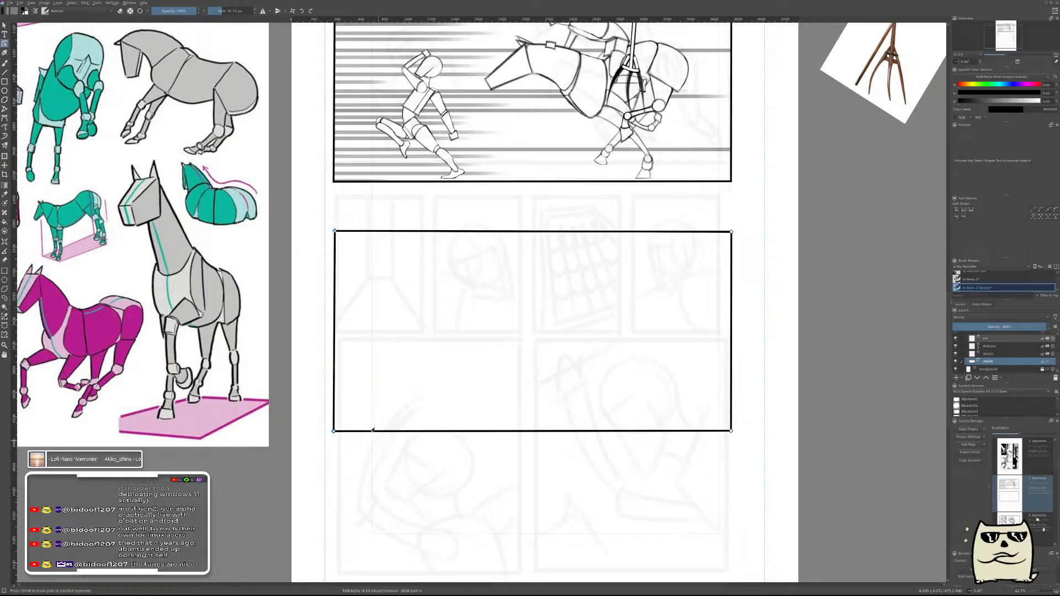
pyautogui.moveTo(758, 228); pyautogui.dragTo(719, 444)
pyautogui.moveTo(732, 233); pyautogui.dragTo(724, 202)
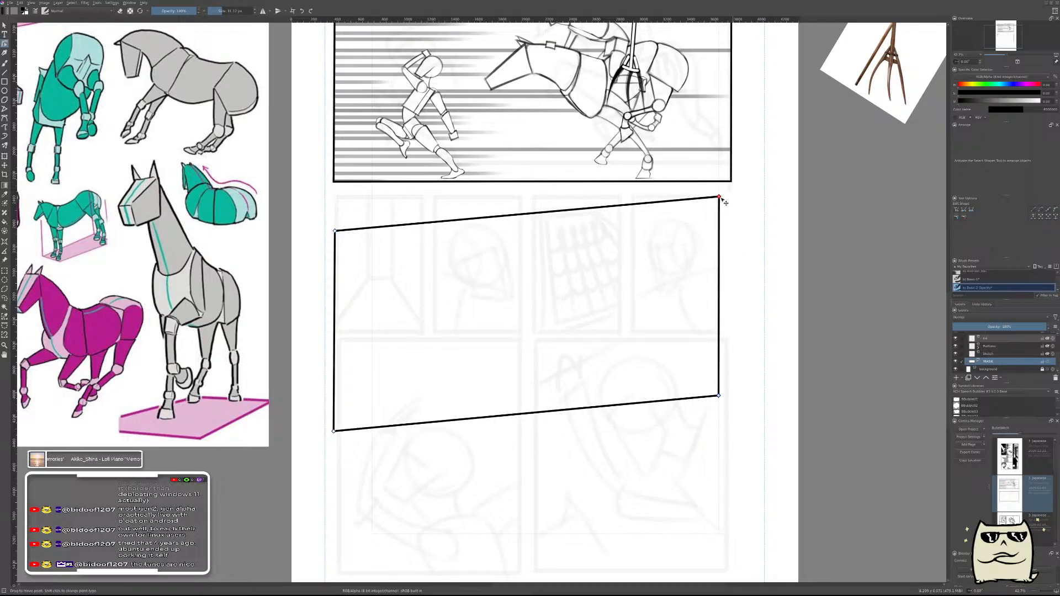
pyautogui.moveTo(310, 216); pyautogui.dragTo(381, 492)
pyautogui.moveTo(340, 236); pyautogui.dragTo(639, 201)
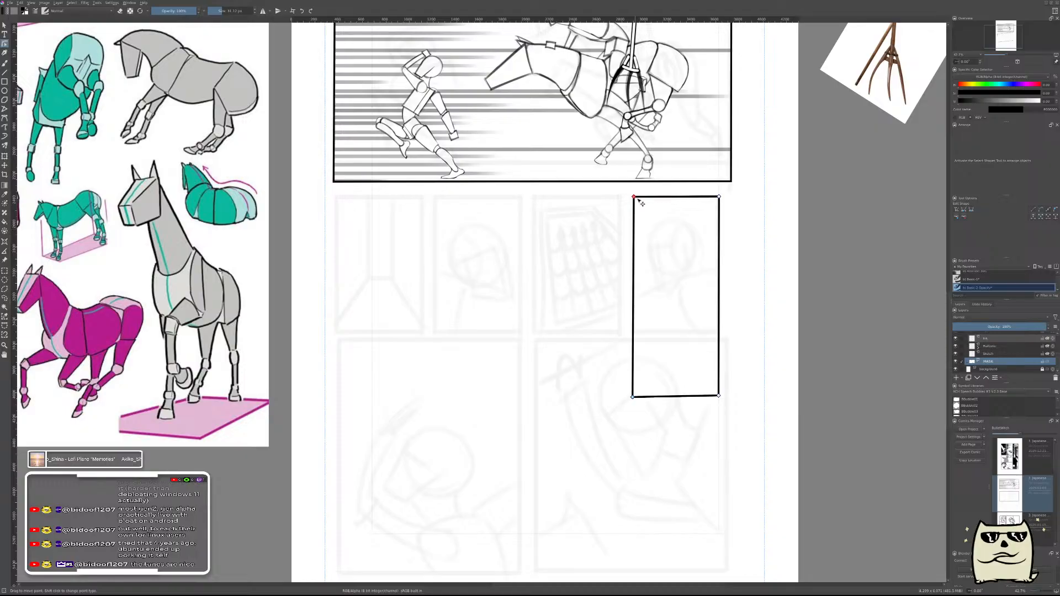
# - Raise the frame's lower corner pair to the base of the last small thumbnail, then nudge its lower-right corner to level the bottom edge
pyautogui.scroll(4, 682, 208)
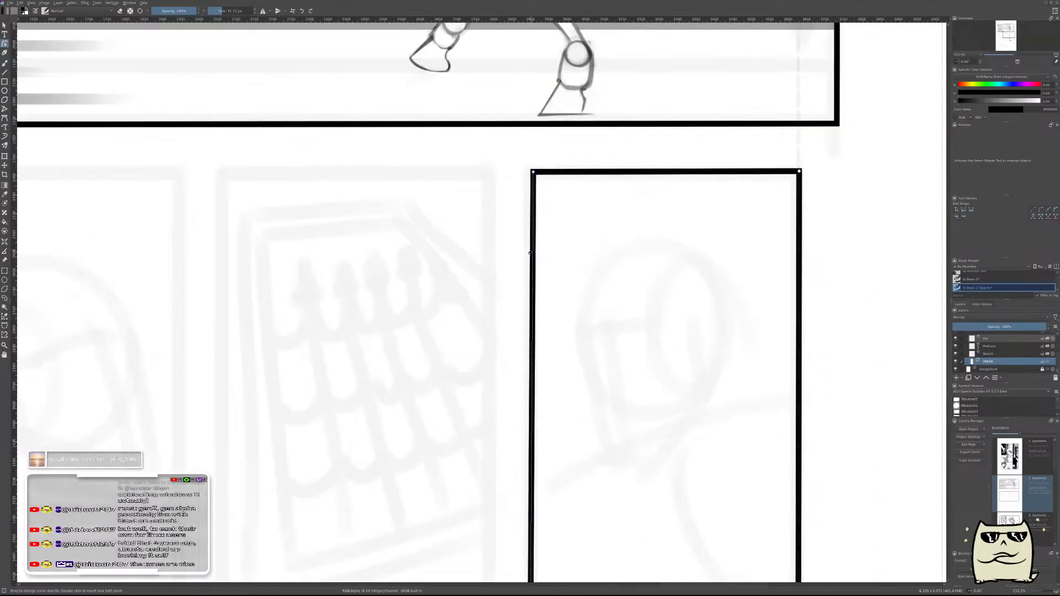
pyautogui.scroll(-2, 530, 253)
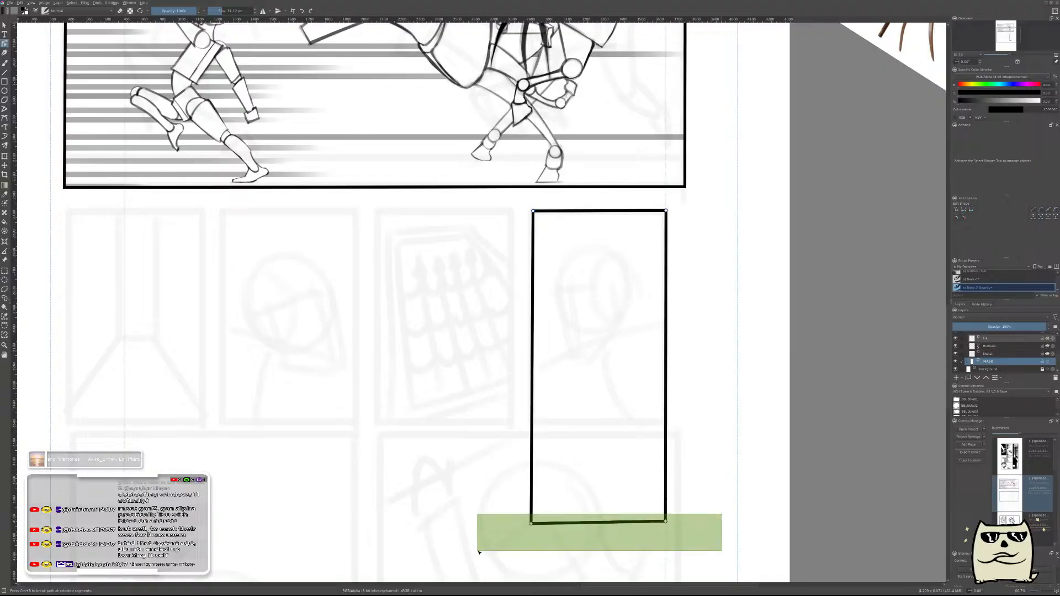
pyautogui.moveTo(537, 528); pyautogui.dragTo(537, 428)
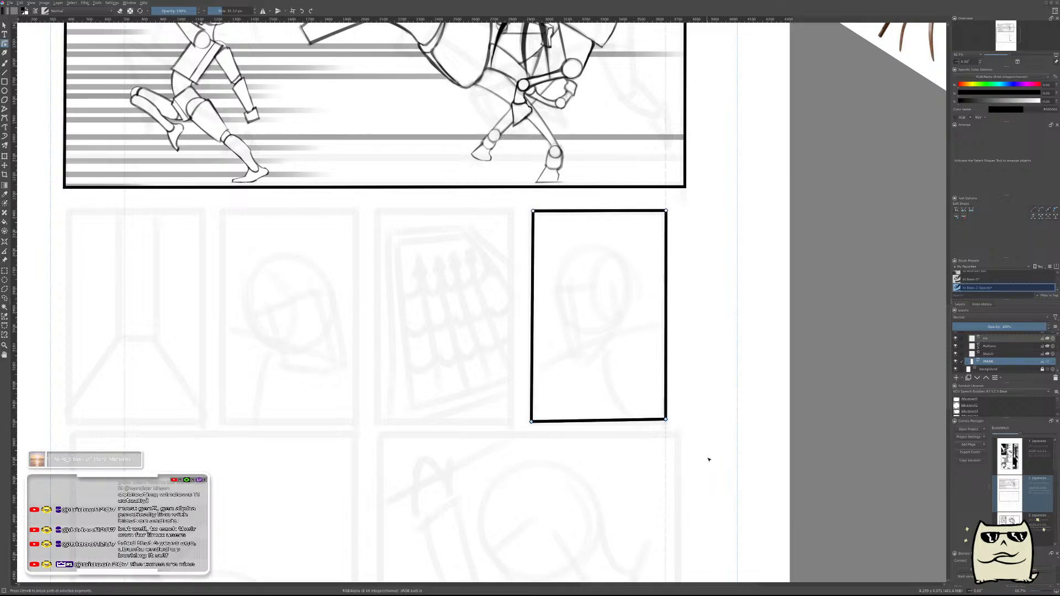
pyautogui.scroll(1, 708, 462)
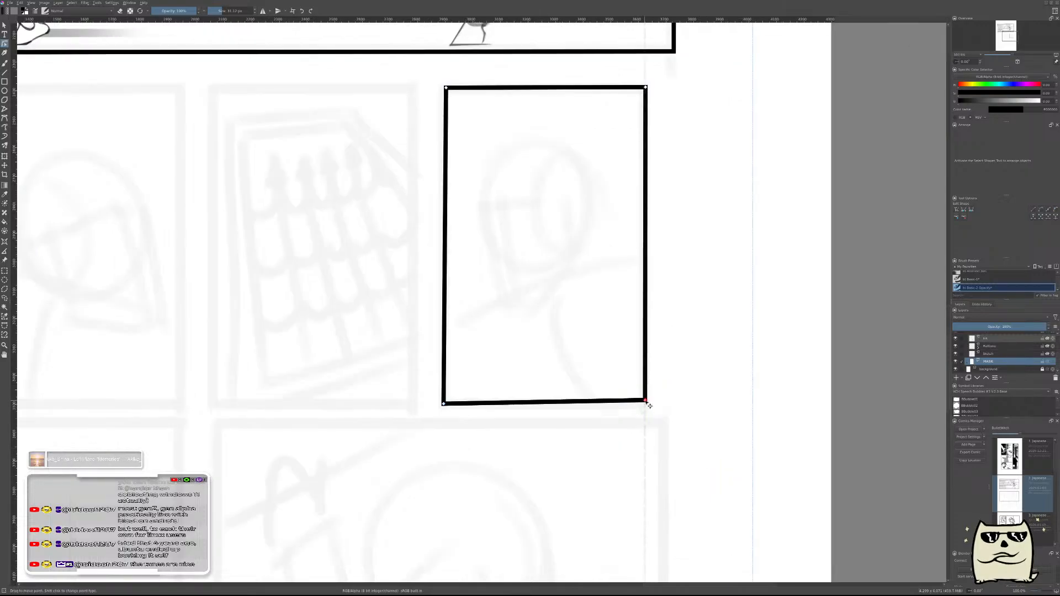
pyautogui.moveTo(645, 406); pyautogui.dragTo(649, 410)
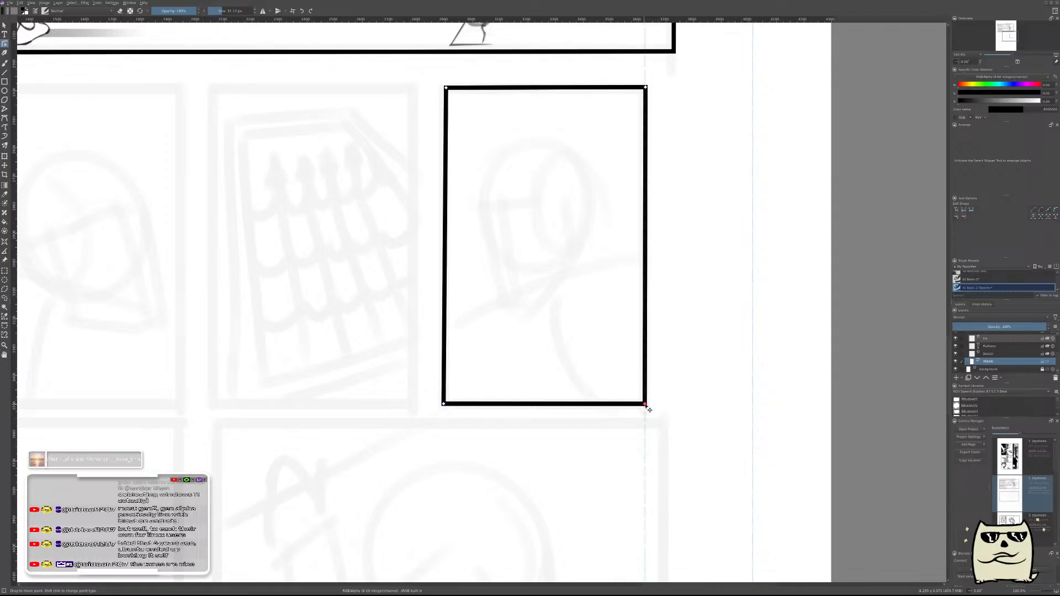
pyautogui.scroll(1, 634, 410)
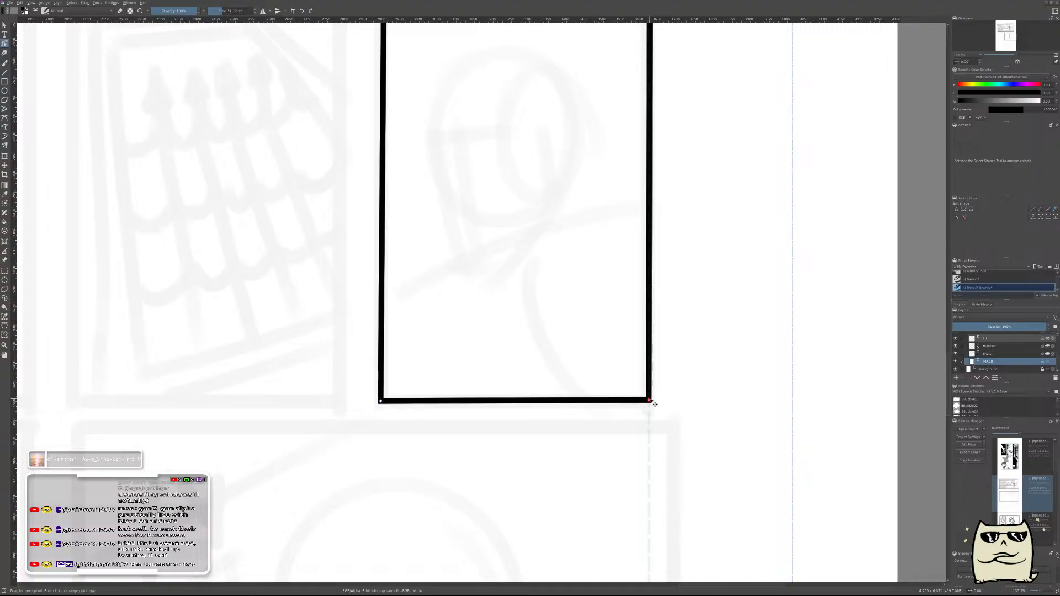
pyautogui.moveTo(654, 404)
pyautogui.mouseDown()
pyautogui.moveTo(667, 402)
pyautogui.moveTo(657, 405)
pyautogui.mouseUp()
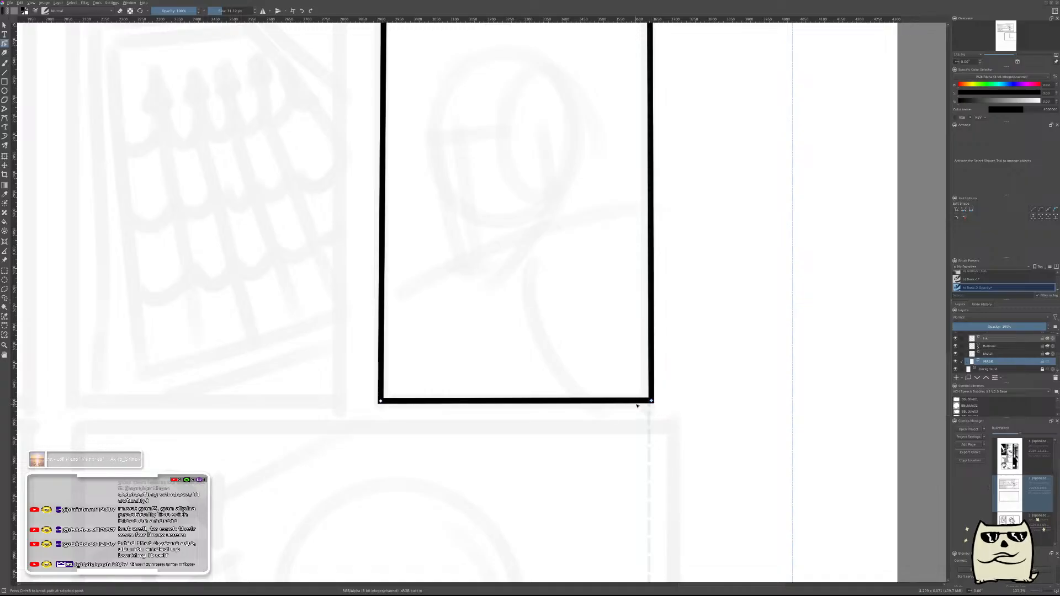
# - Reopen the frame for point editing and nudge its two upper corners outward so the side edges run vertical, undoing any overshoot
pyautogui.press('b')
pyautogui.scroll(5, 698, 149)
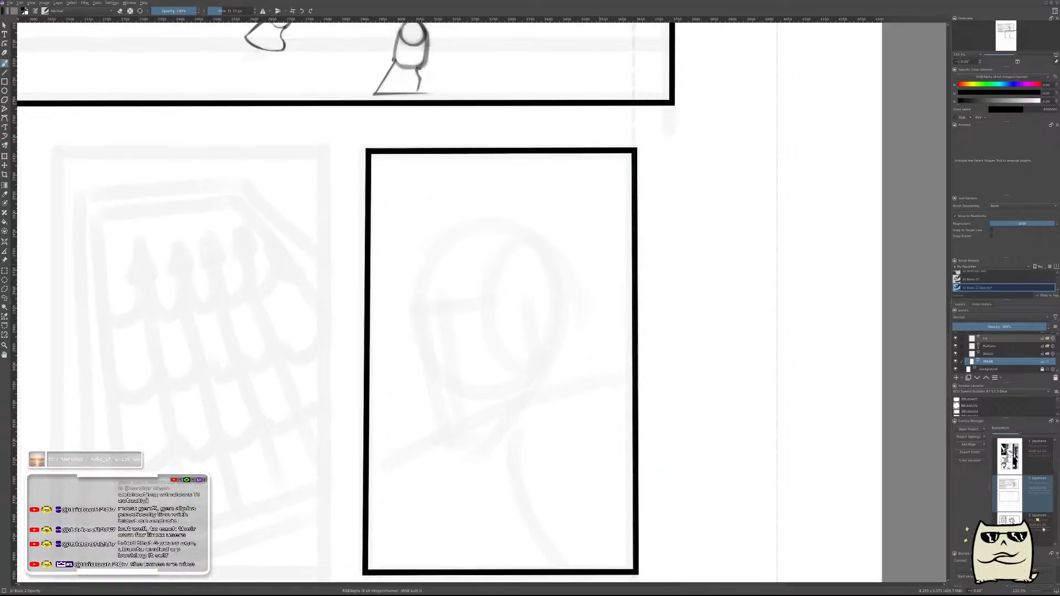
pyautogui.click(4, 25)
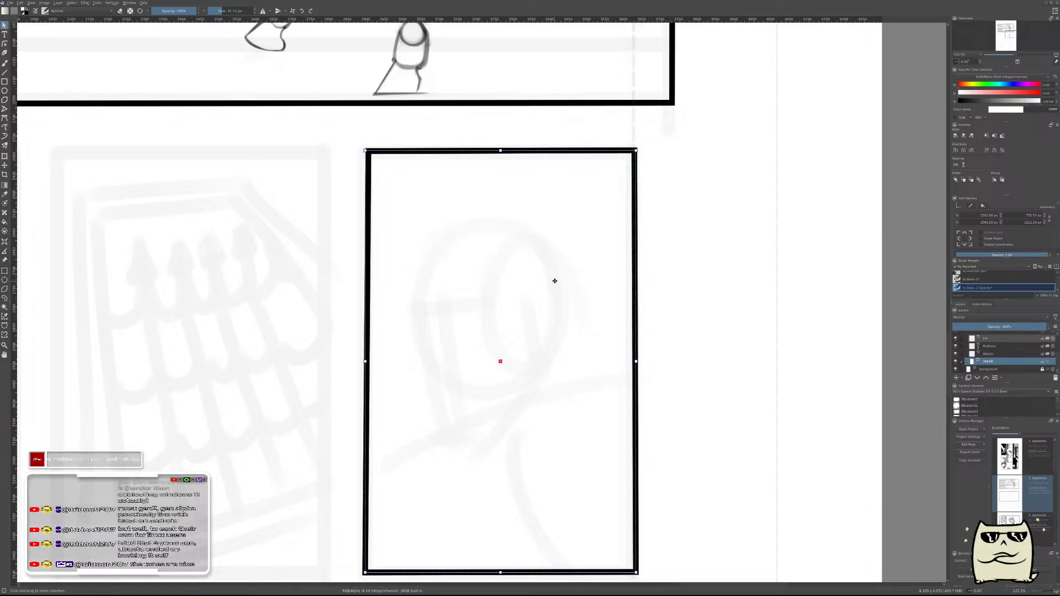
pyautogui.doubleClick(517, 150)
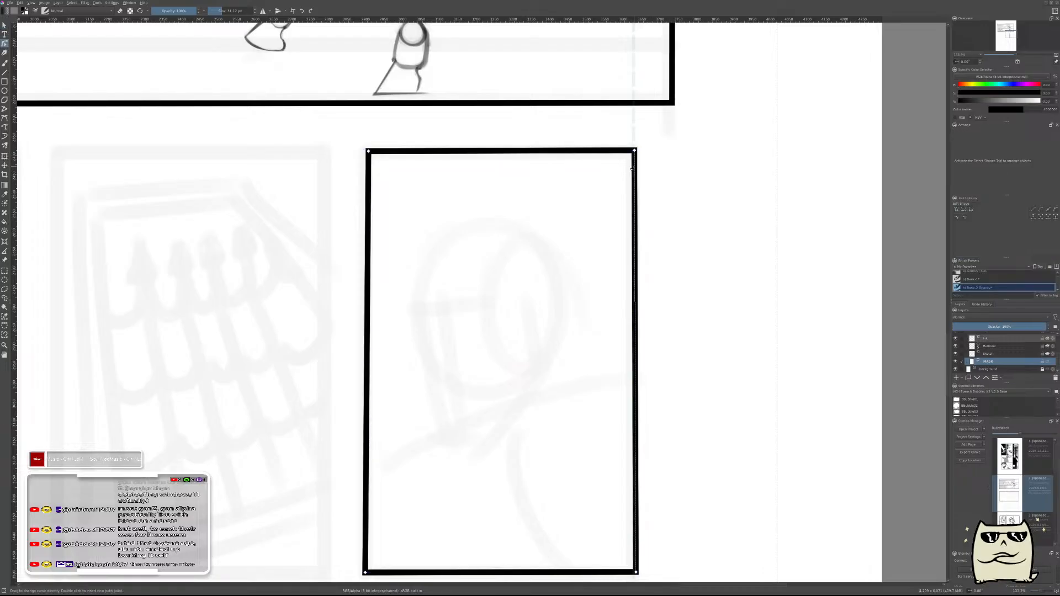
pyautogui.moveTo(635, 150); pyautogui.dragTo(641, 153)
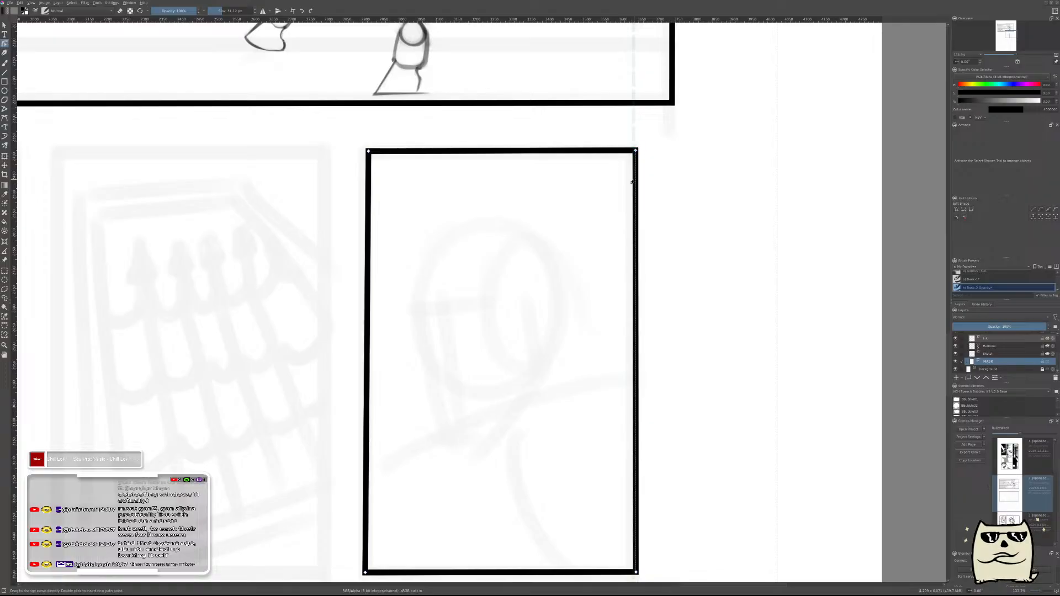
pyautogui.moveTo(636, 151); pyautogui.dragTo(637, 151)
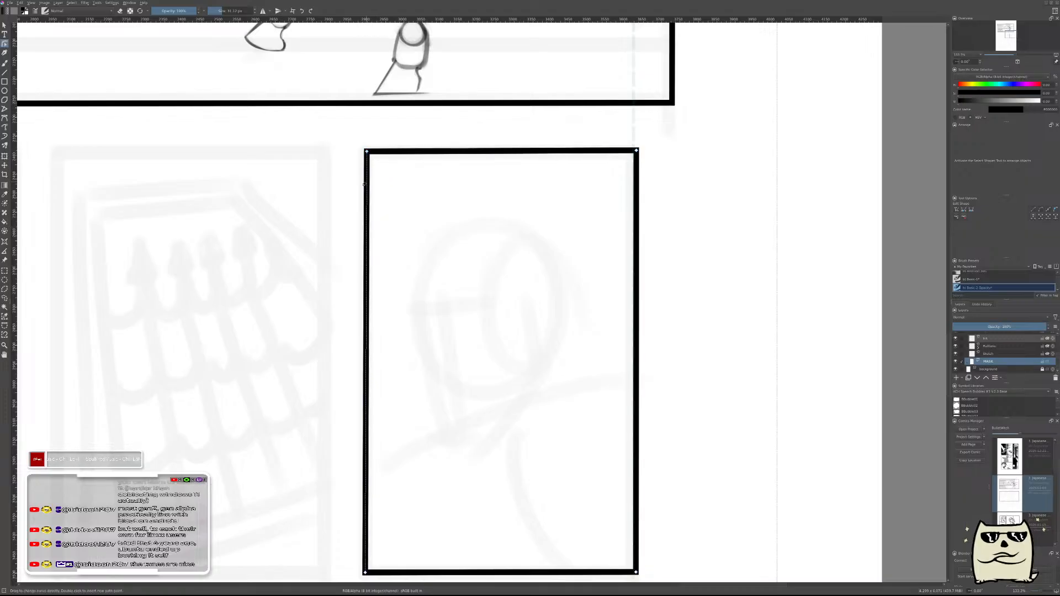
pyautogui.moveTo(366, 151); pyautogui.dragTo(363, 150)
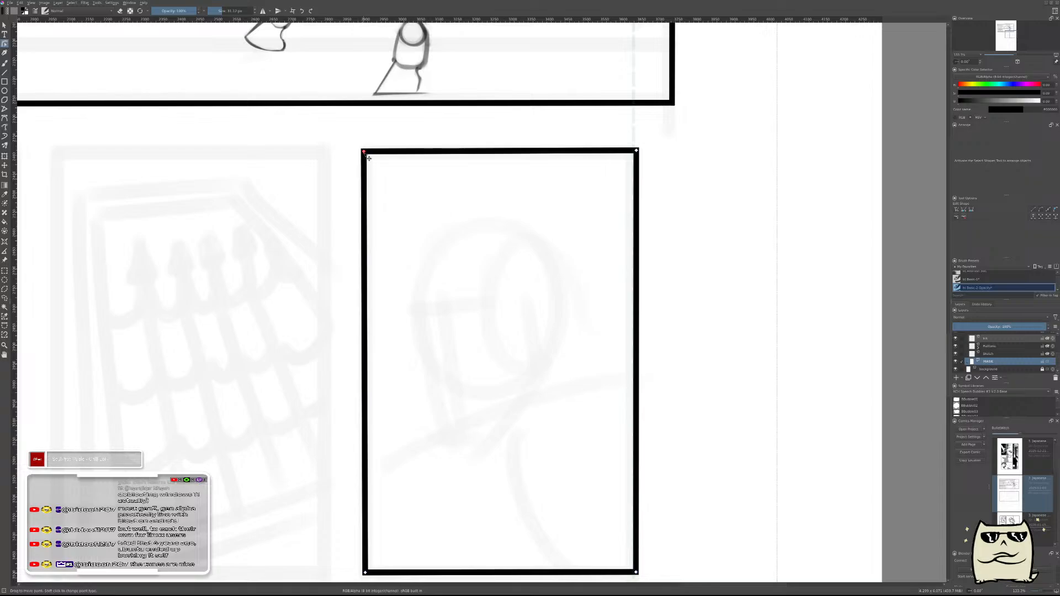
pyautogui.hotkey('ctrl', 'z')
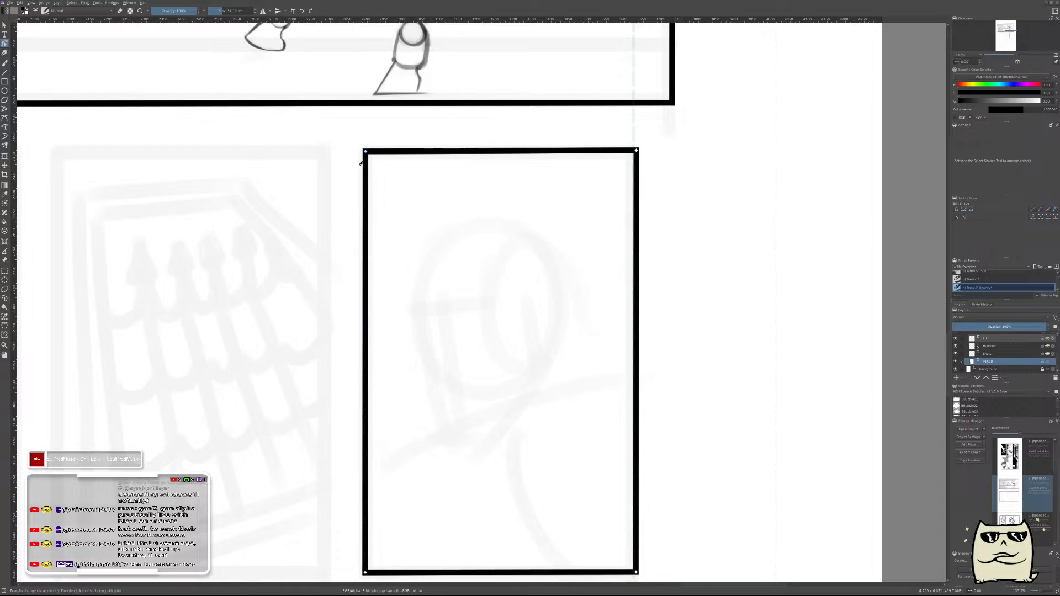
pyautogui.scroll(-1, 386, 237)
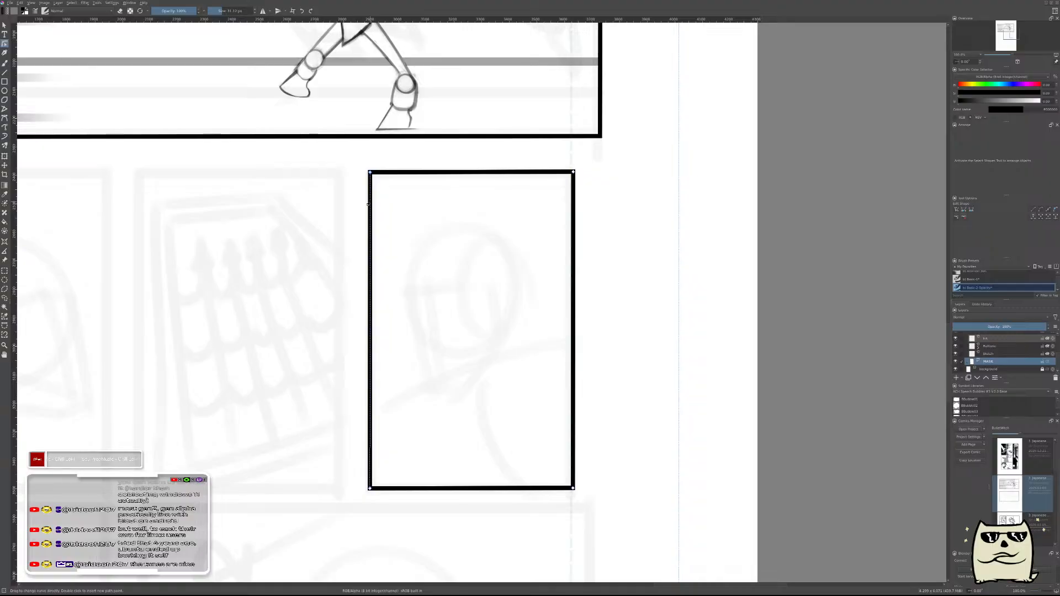
pyautogui.scroll(2, 365, 276)
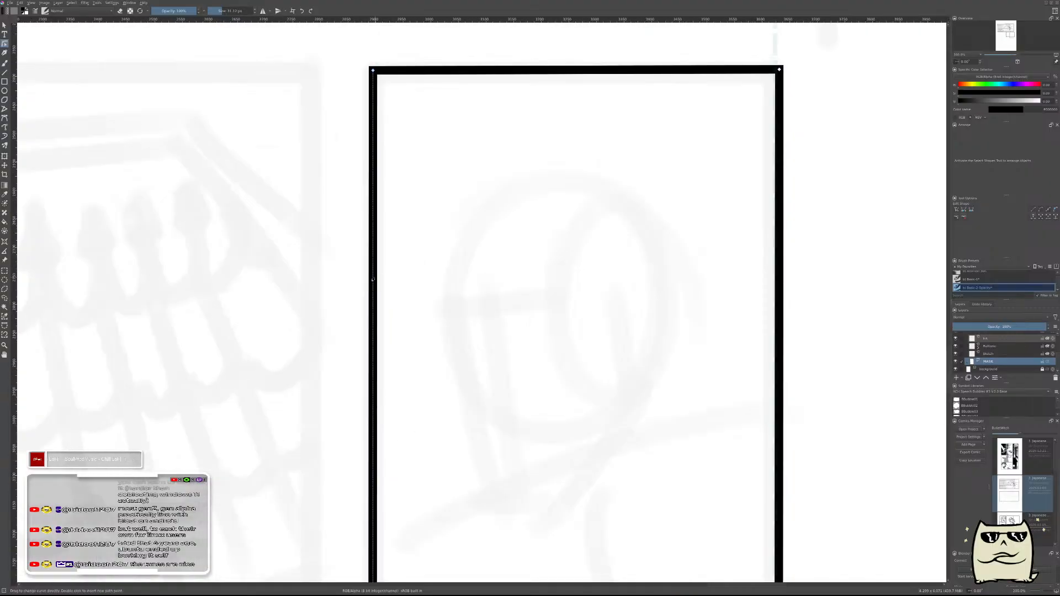
pyautogui.scroll(-3, 373, 278)
pyautogui.press('b')
pyautogui.scroll(-1, 554, 327)
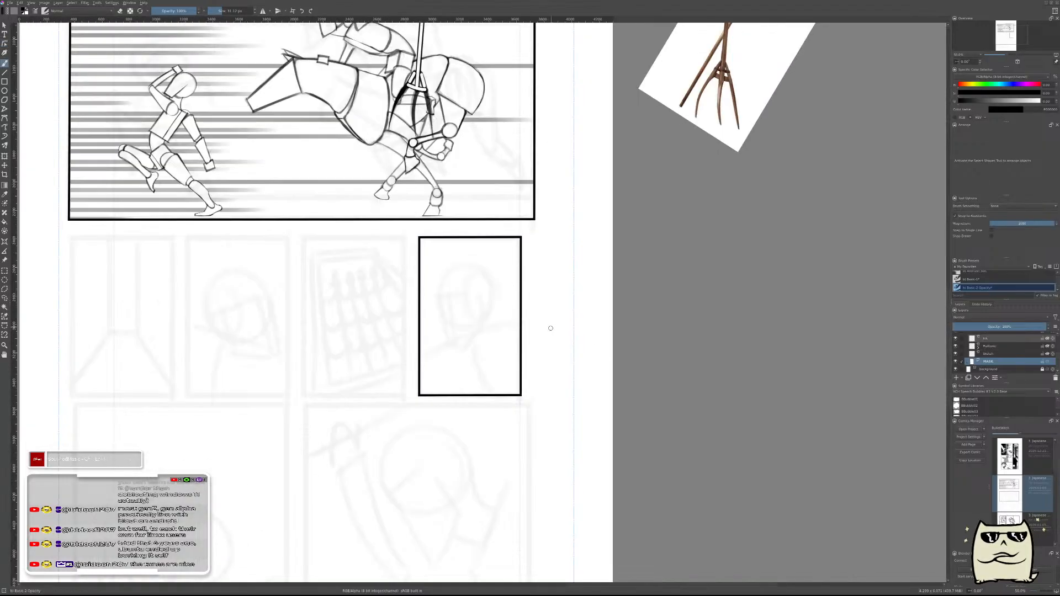
# - Collapse the second-row panel's group and make one copy of it in the layer stack, undoing the stray reordering of the groups
pyautogui.hscroll(-2, 549, 327)
pyautogui.hscroll(-1, 643, 356)
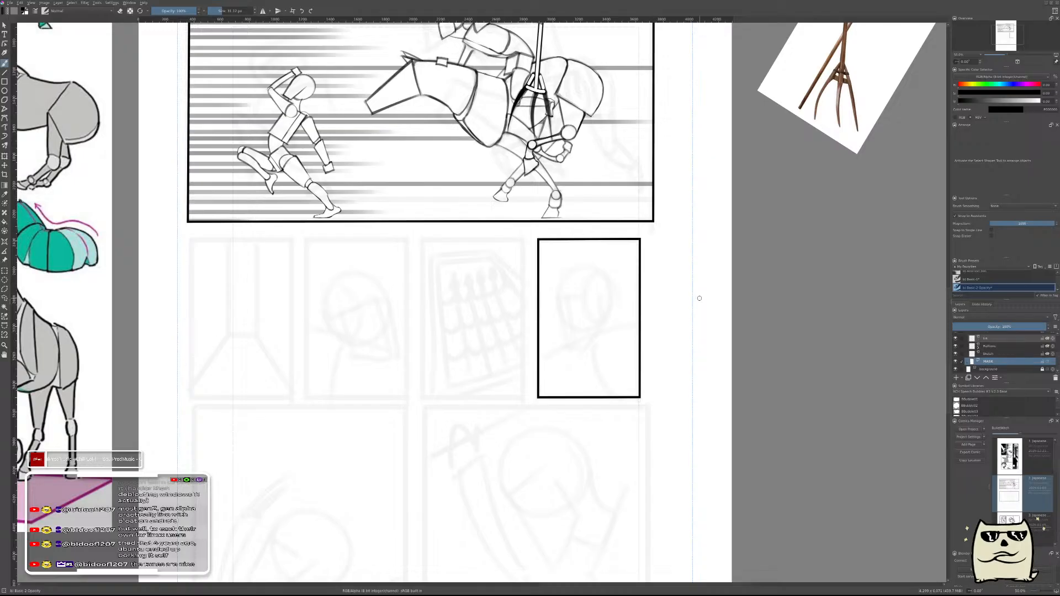
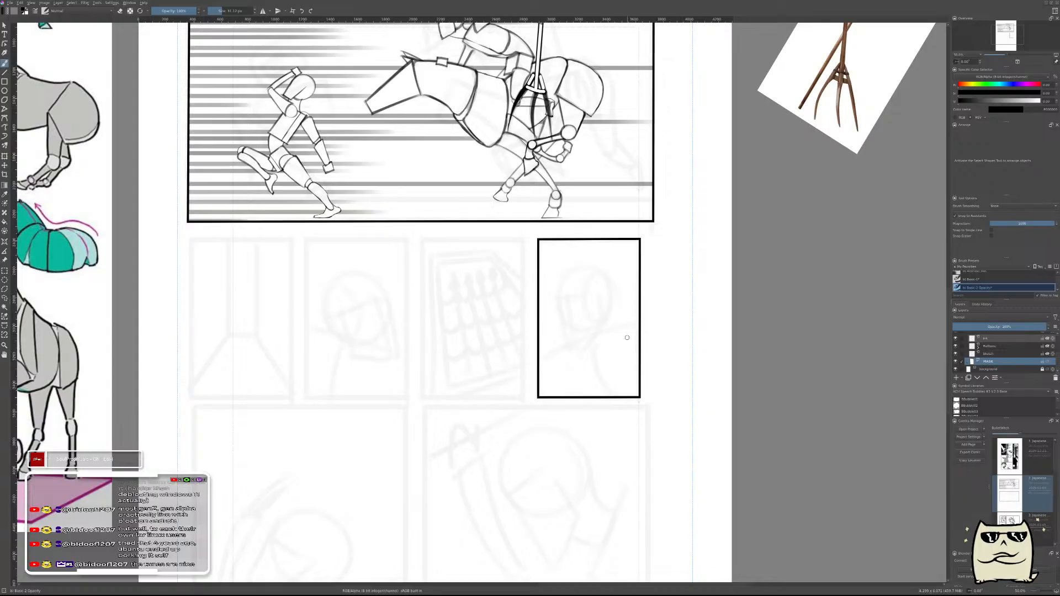
pyautogui.moveTo(673, 281)
pyautogui.mouseDown()
pyautogui.moveTo(665, 293)
pyautogui.moveTo(683, 268)
pyautogui.moveTo(684, 281)
pyautogui.mouseUp()
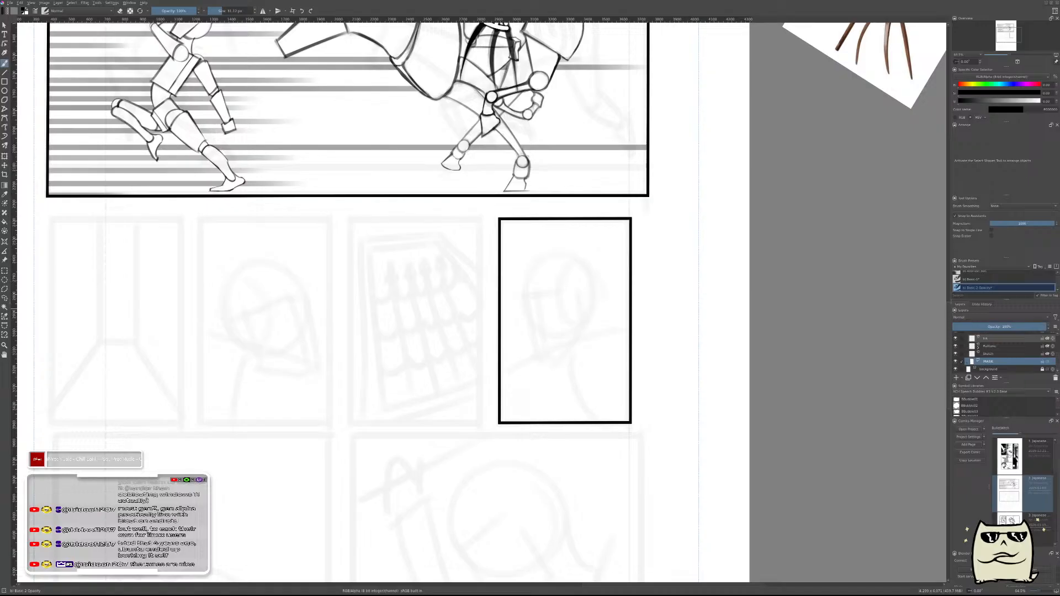
pyautogui.scroll(3, 1058, 362)
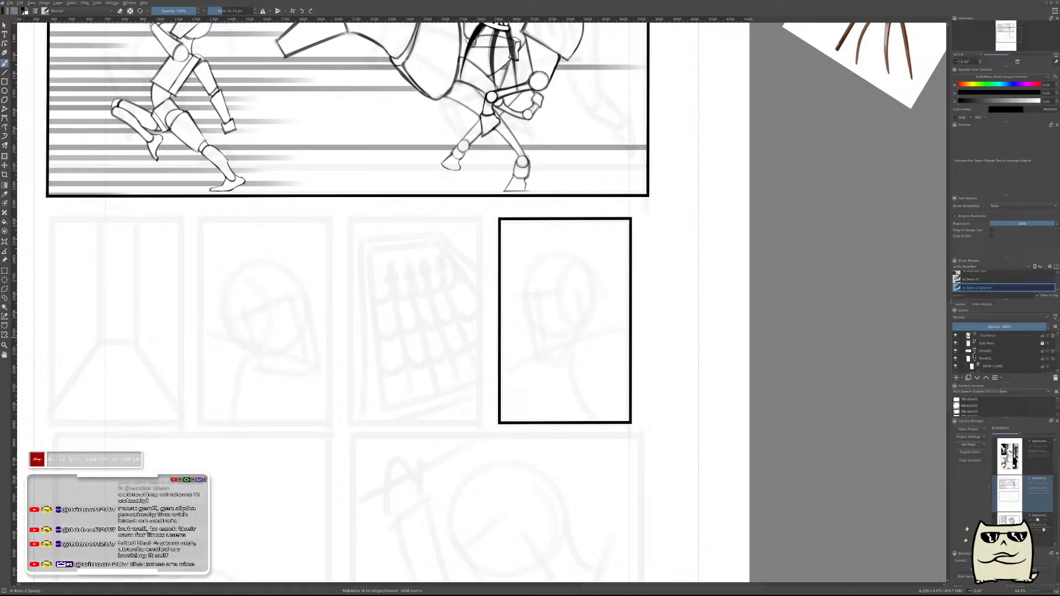
pyautogui.moveTo(693, 327); pyautogui.dragTo(746, 376)
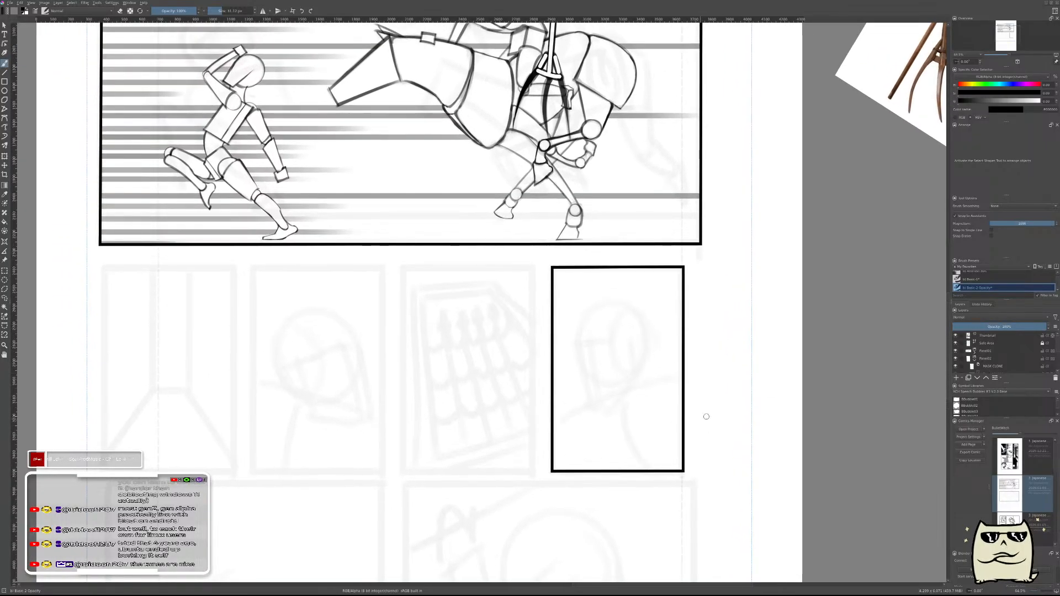
pyautogui.scroll(-2, 724, 413)
pyautogui.scroll(-1, 979, 360)
pyautogui.click(976, 357)
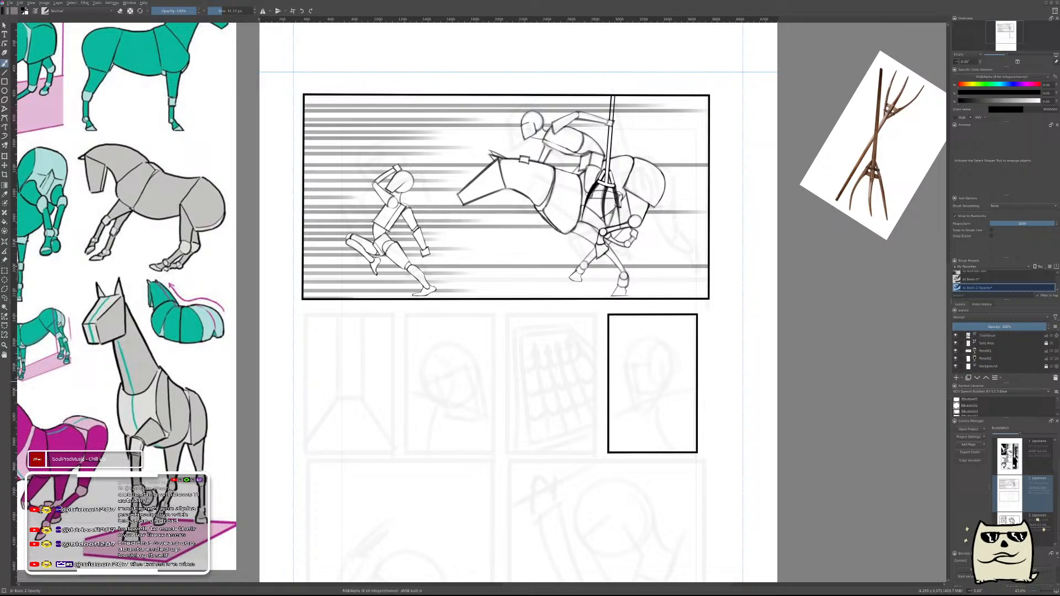
pyautogui.click(995, 360)
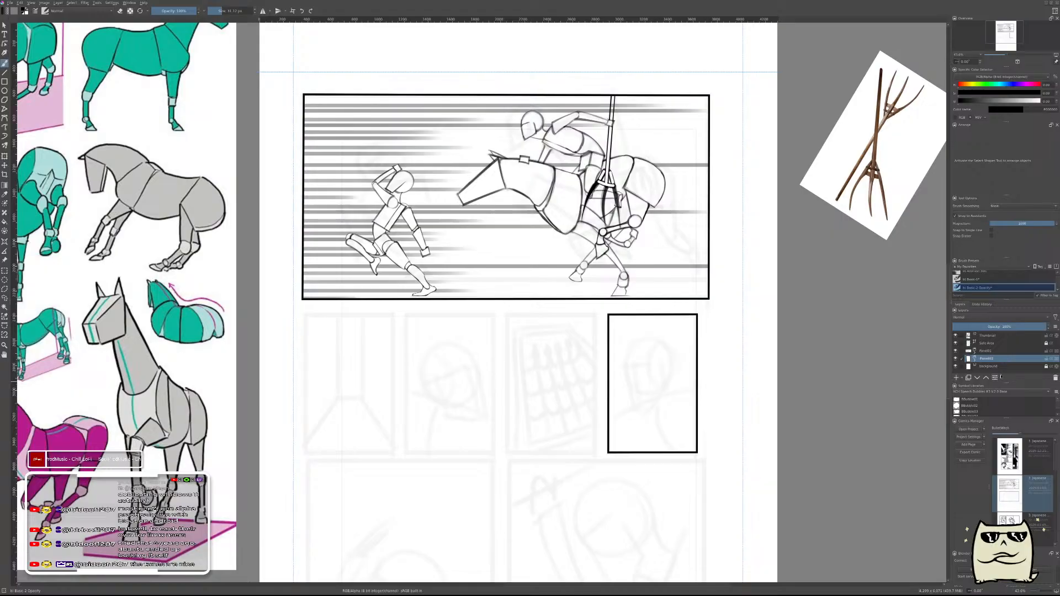
pyautogui.click(995, 367)
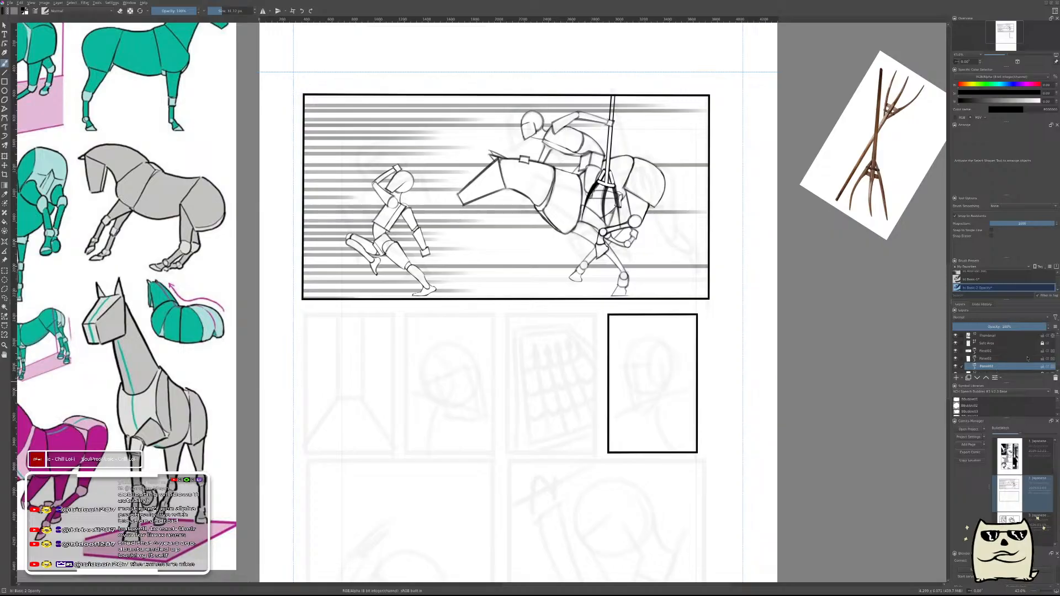
pyautogui.moveTo(1001, 352); pyautogui.dragTo(1004, 362)
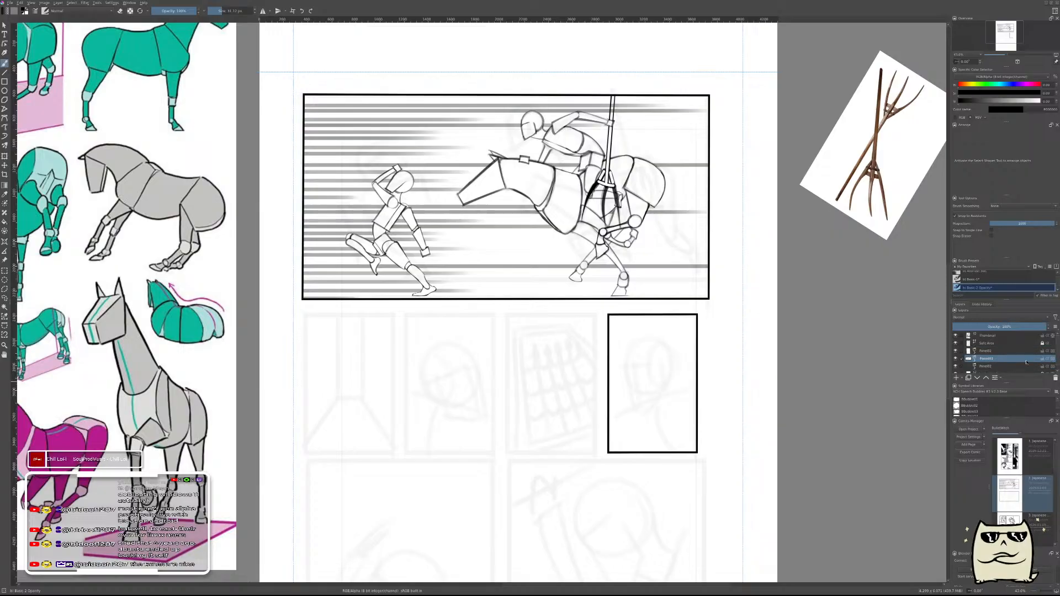
pyautogui.hotkey('ctrl', 'z')
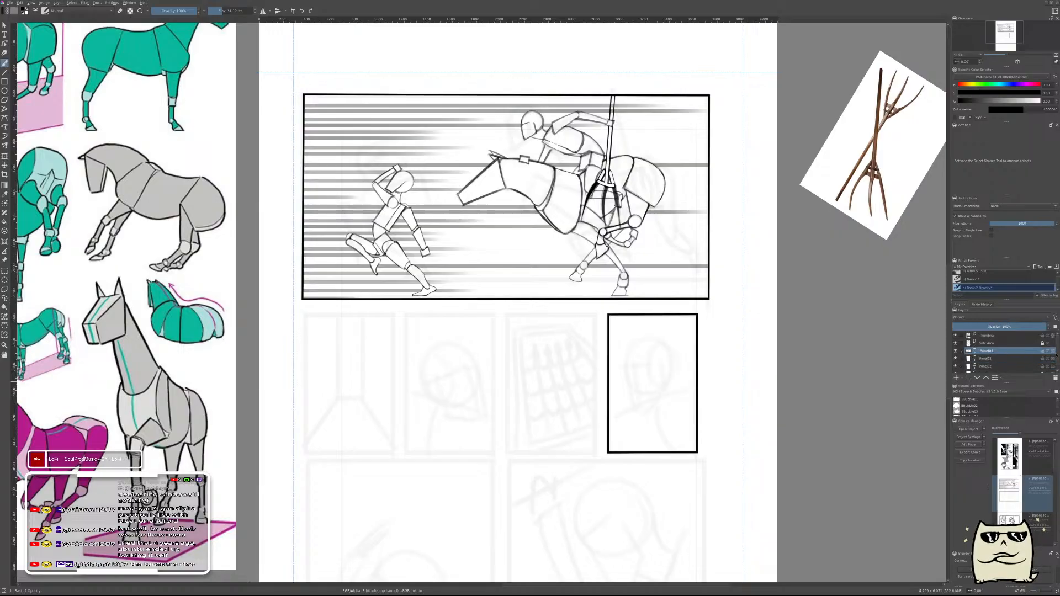
# - Paste two more copies of the small panel's group just above the background layer
pyautogui.moveTo(1056, 351); pyautogui.dragTo(1056, 369)
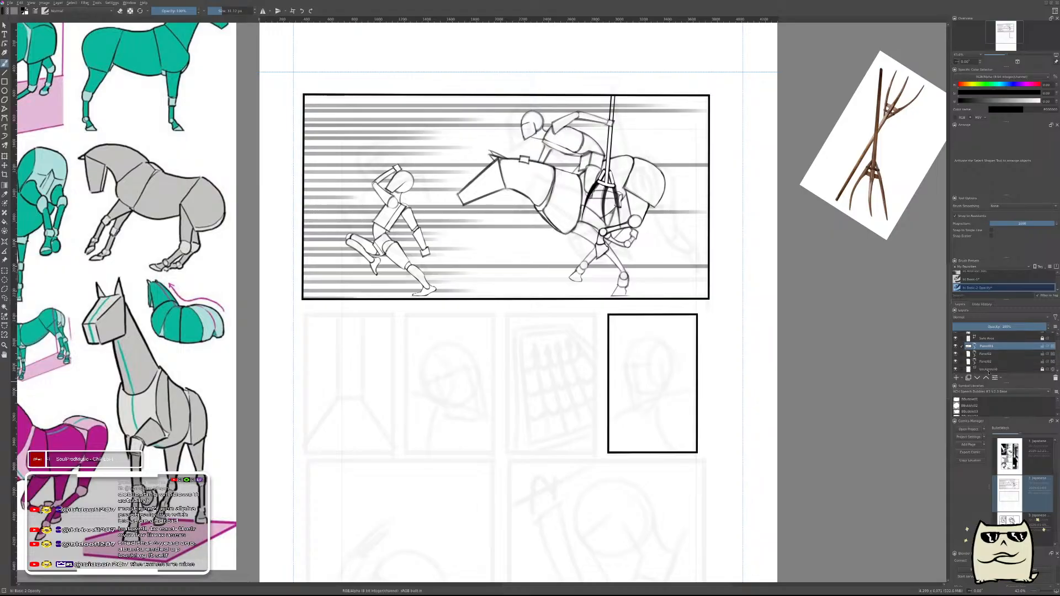
pyautogui.click(994, 369)
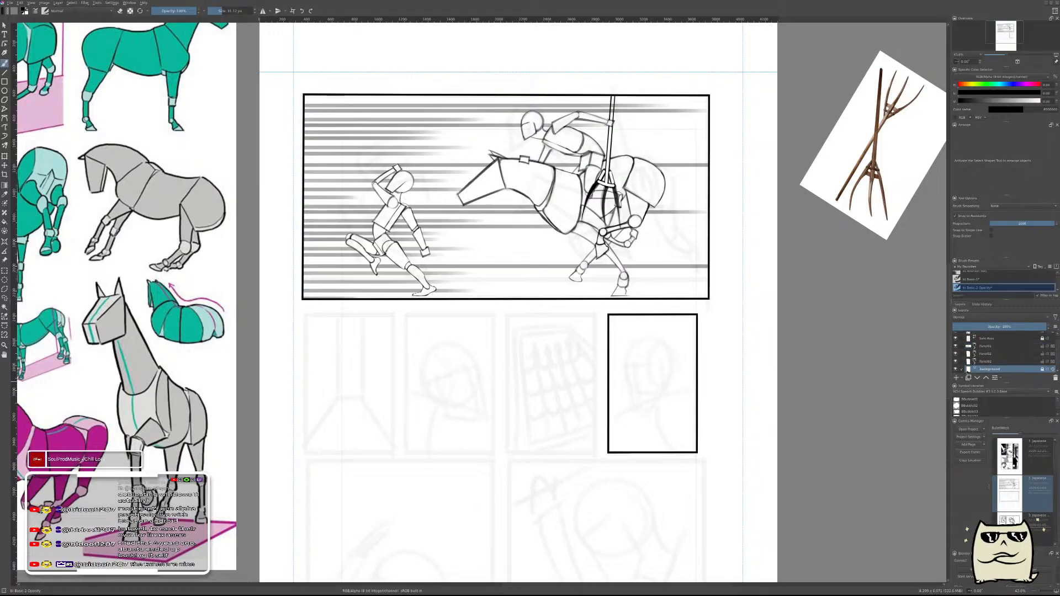
pyautogui.hotkey('ctrl', 'v')
pyautogui.scroll(-1, 1058, 354)
pyautogui.click(995, 369)
pyautogui.hotkey('ctrl', 'v')
# - Rename the first copied panel group as Panel03 and move its frame onto the third small thumbnail, the one with the barred window
pyautogui.click(997, 348)
pyautogui.doubleClick(1001, 354)
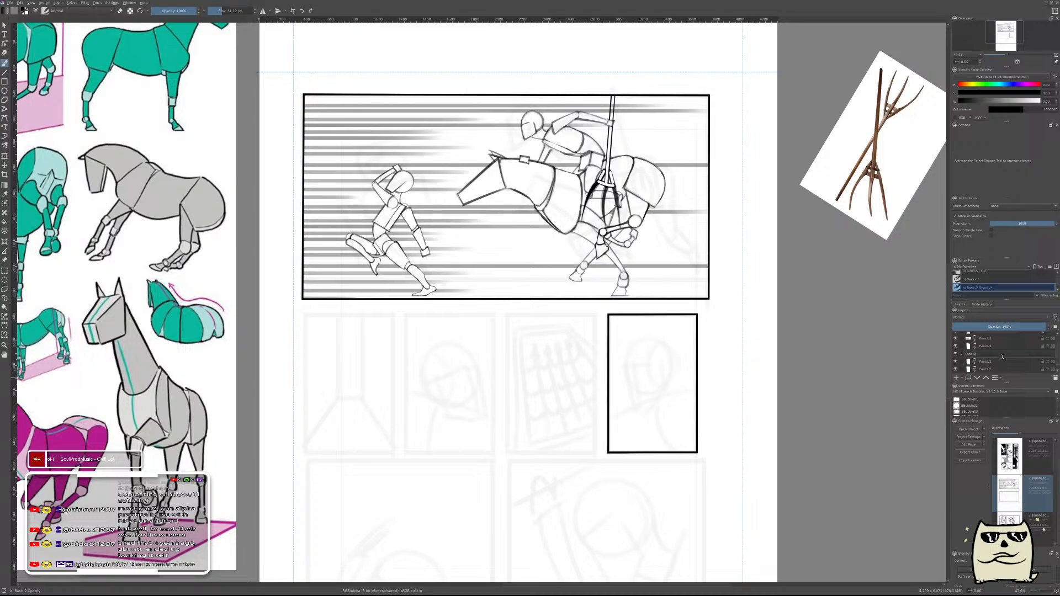
pyautogui.write('Panel03')
pyautogui.press('Return')
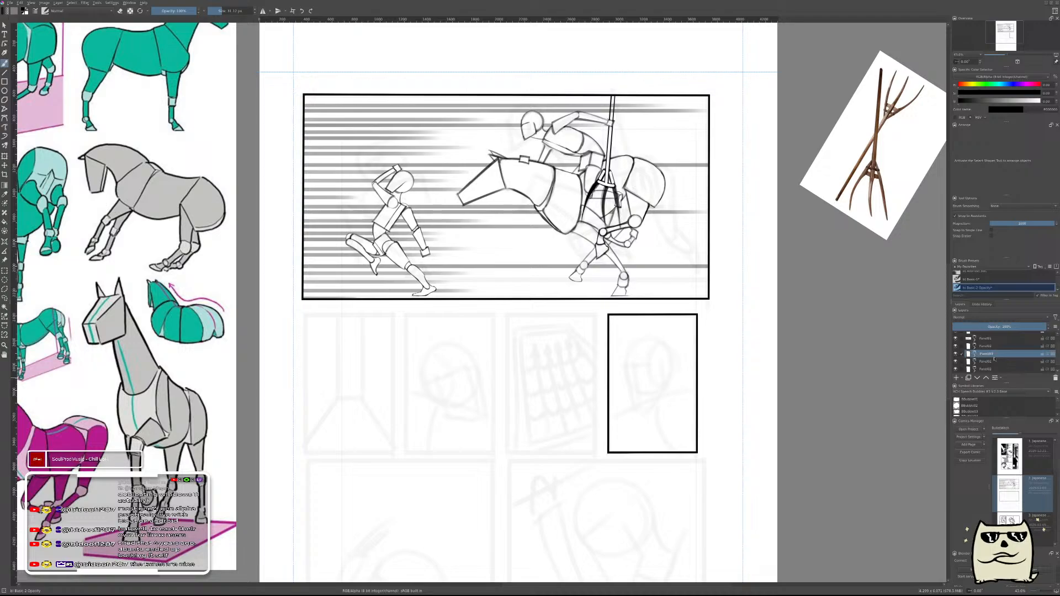
pyautogui.press('t')
pyautogui.moveTo(678, 363); pyautogui.dragTo(558, 378)
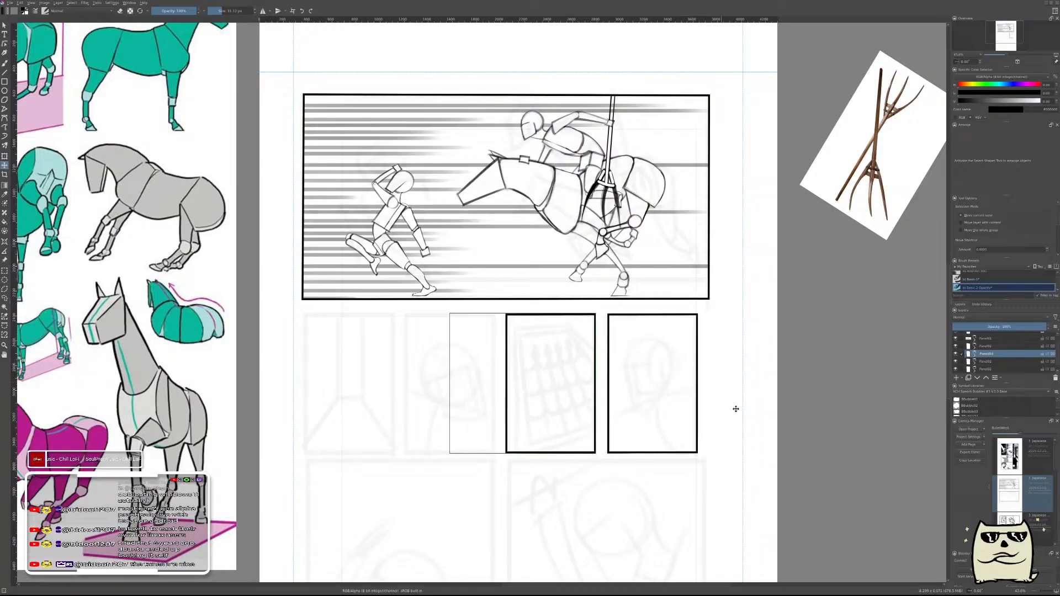
# - Rename the next copied panel group and move its frame onto the second small thumbnail
pyautogui.click(994, 363)
pyautogui.doubleClick(1004, 362)
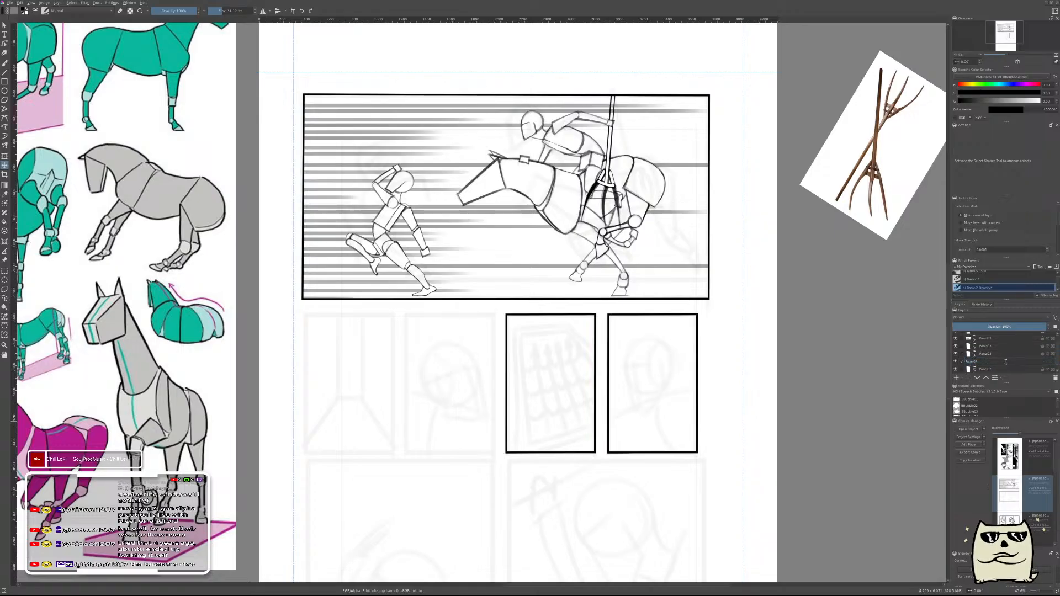
pyautogui.press('Return')
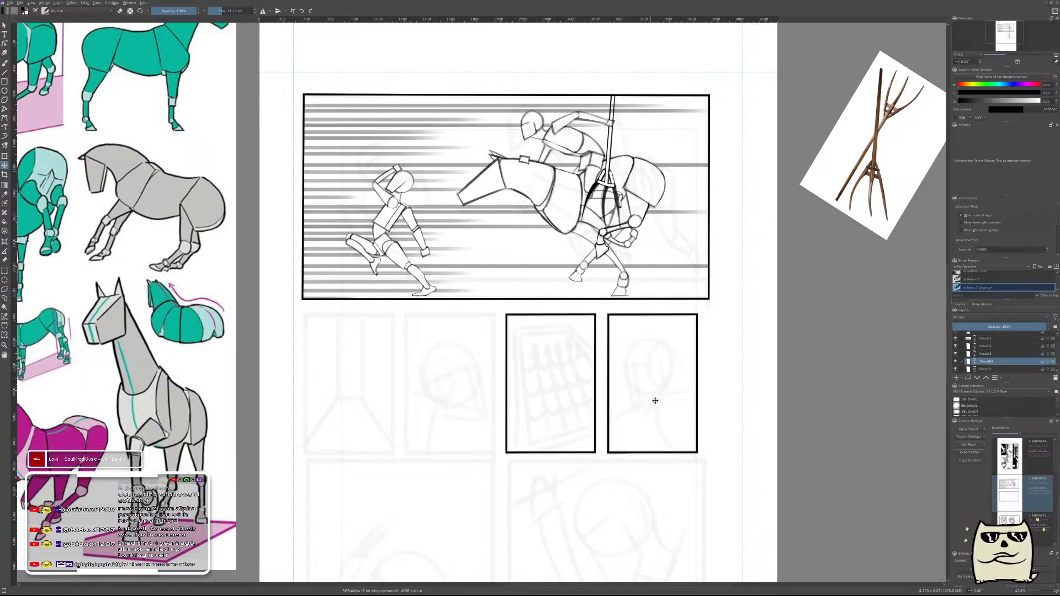
pyautogui.moveTo(657, 388); pyautogui.dragTo(461, 403)
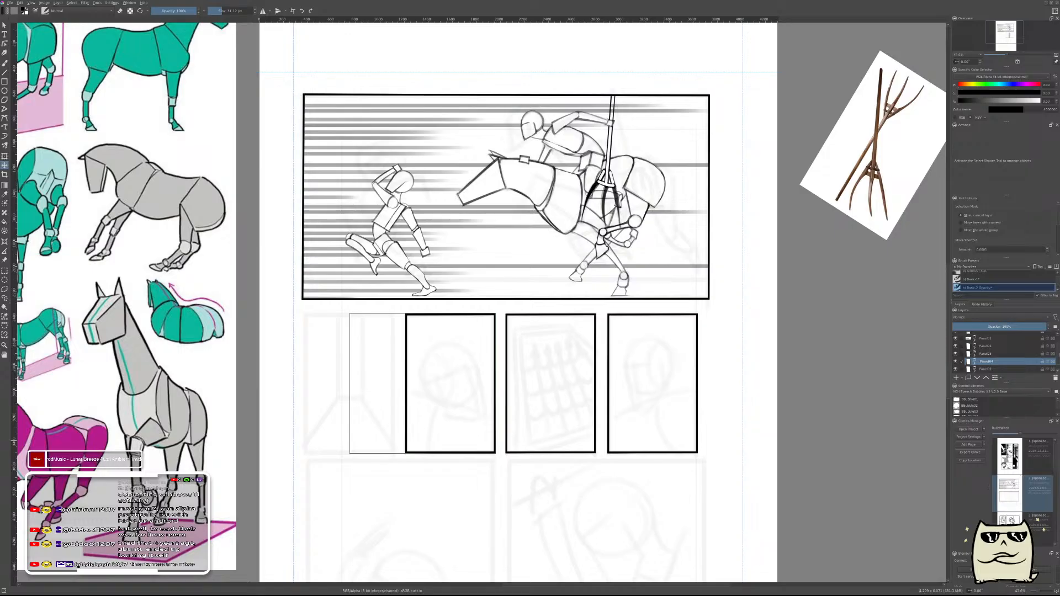
# - Rename the remaining copied panel group as Panel05 and move its frame onto the first small thumbnail
pyautogui.scroll(-1, 1058, 357)
pyautogui.doubleClick(999, 362)
pyautogui.write('Panel05')
pyautogui.press('Return')
pyautogui.moveTo(646, 372); pyautogui.dragTo(353, 384)
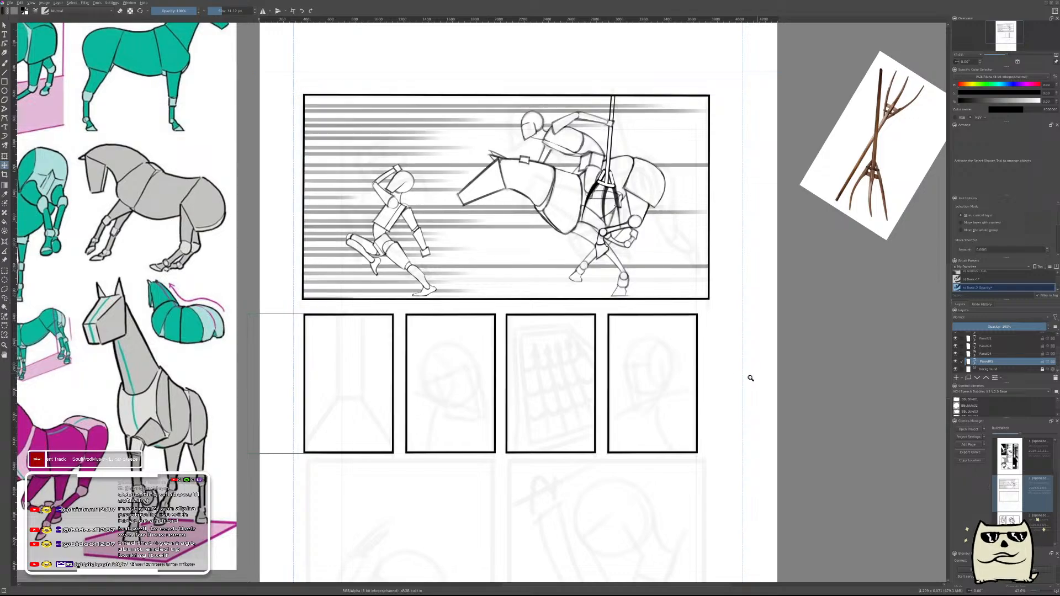
# - Nudge the first small frame right until only a narrow gutter separates it from the second frame
pyautogui.scroll(-3, 757, 371)
pyautogui.scroll(2, 760, 388)
pyautogui.scroll(1, 757, 385)
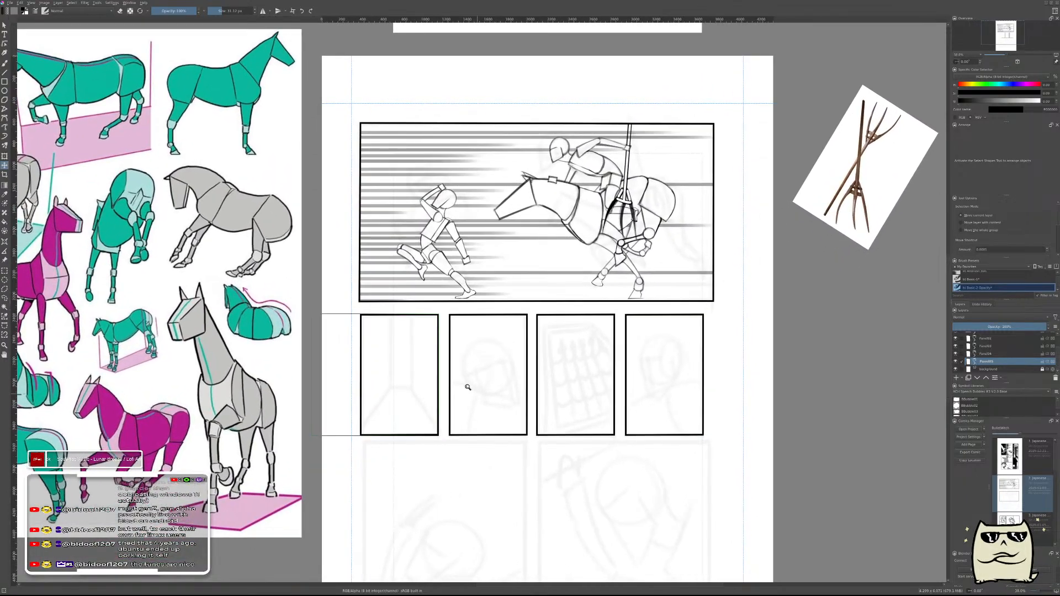
pyautogui.scroll(3, 495, 359)
pyautogui.moveTo(474, 378); pyautogui.dragTo(552, 364)
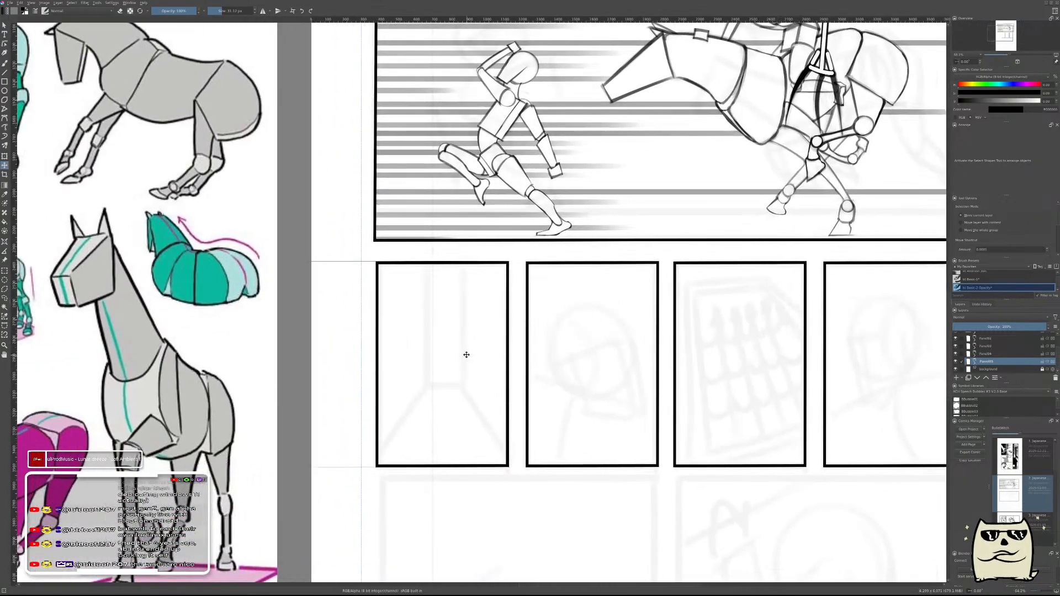
pyautogui.press('Right')
pyautogui.press('Right')
pyautogui.press('Right')
pyautogui.press('Right')
pyautogui.press('Right')
pyautogui.press('Right')
pyautogui.press('Right')
pyautogui.press('Right')
pyautogui.press('Right')
pyautogui.press('Right')
pyautogui.press('Right')
pyautogui.press('Right')
pyautogui.press('Right')
pyautogui.press('Right')
pyautogui.press('Right')
pyautogui.press('Right')
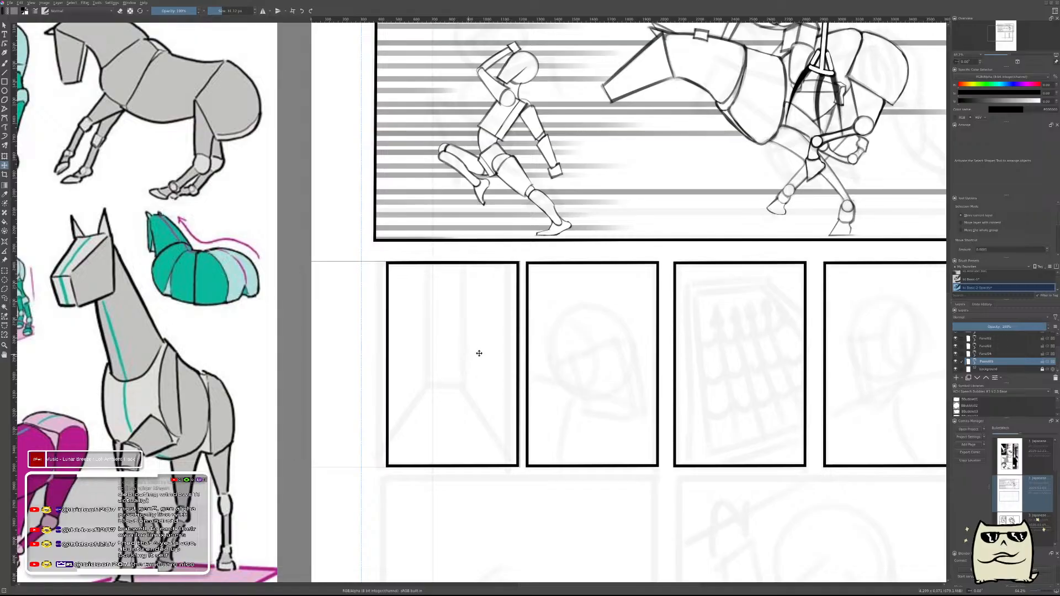
pyautogui.press('Left')
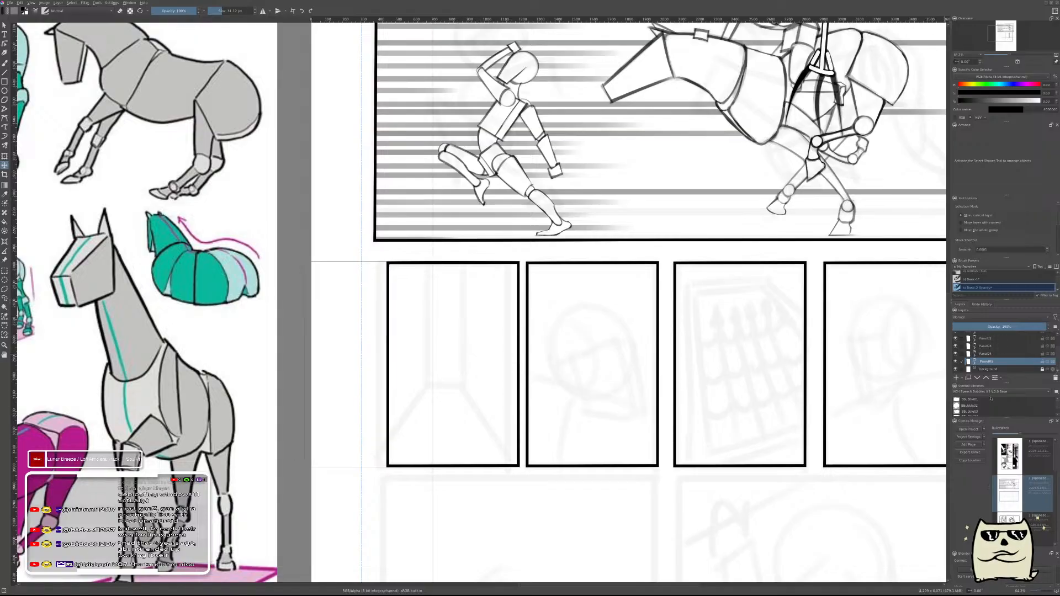
# - Select the first two small panels' groups together and nudge them right to leave the same narrow gutter before the third frame
pyautogui.keyDown('ctrl'); pyautogui.click(986, 353); pyautogui.keyUp('ctrl')
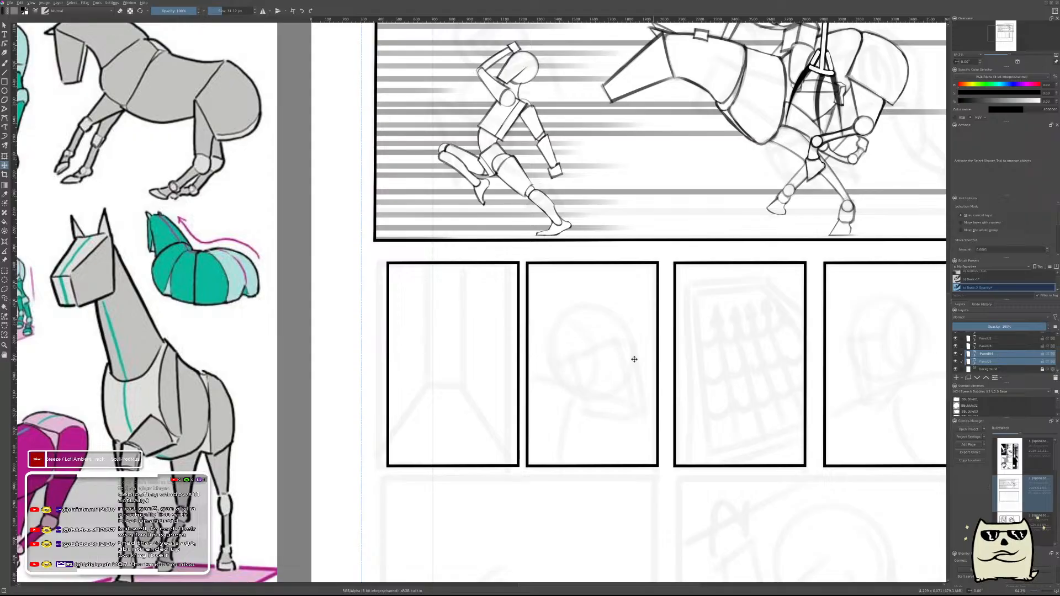
pyautogui.hotkey('shift', 'Right')
pyautogui.hotkey('shift', 'Right')
pyautogui.hotkey('shift', 'Right')
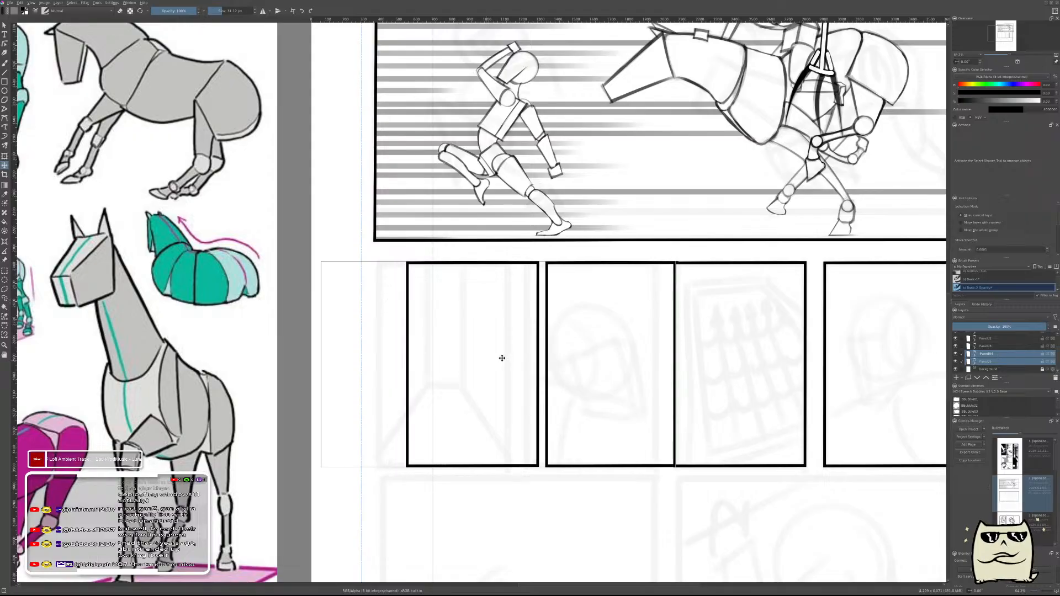
pyautogui.hotkey('shift', 'Left')
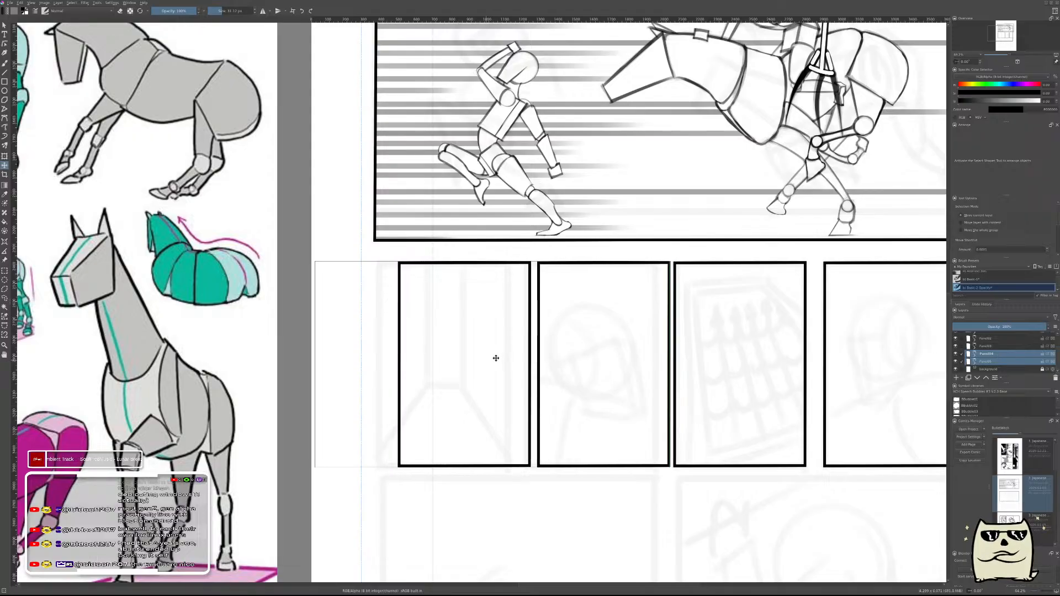
pyautogui.press('Left')
pyautogui.press('Left')
pyautogui.press('Left')
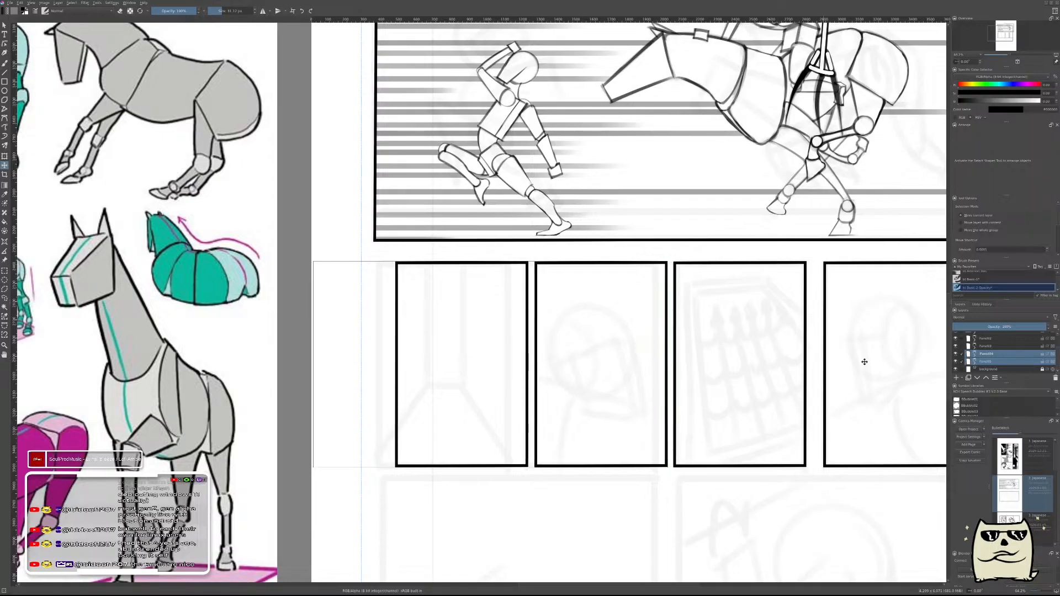
pyautogui.keyDown('ctrl'); pyautogui.click(994, 345); pyautogui.keyUp('ctrl')
pyautogui.moveTo(461, 372); pyautogui.dragTo(477, 369)
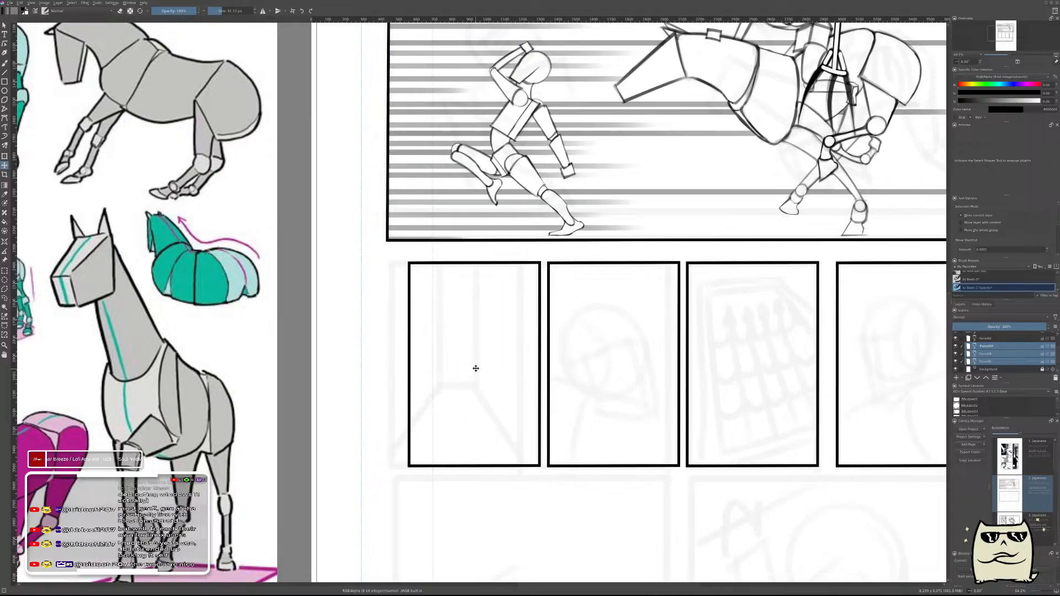
pyautogui.moveTo(476, 368); pyautogui.dragTo(475, 369)
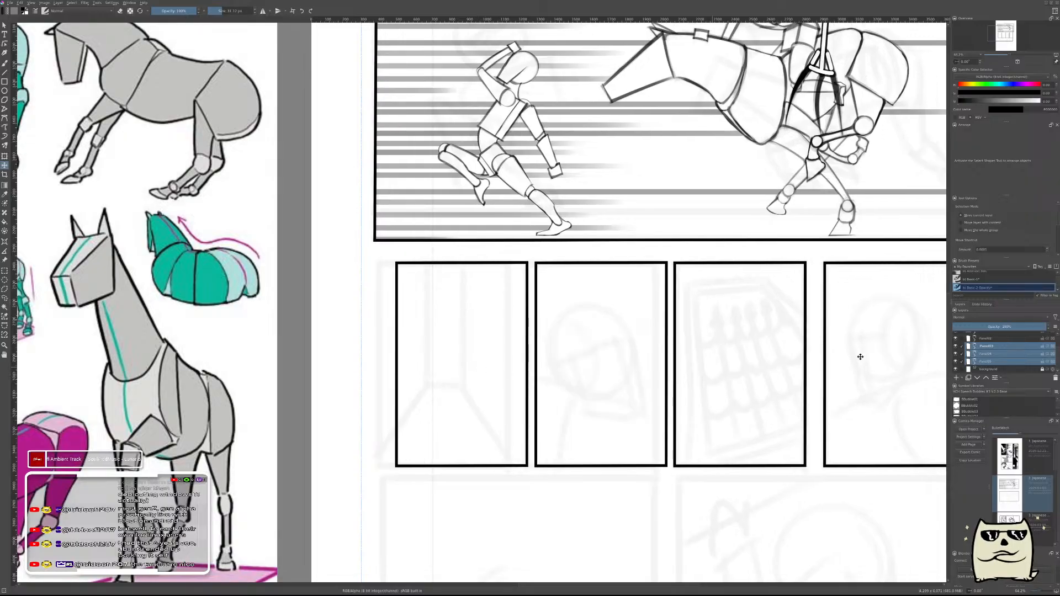
# - Select the first three small panels' groups and nudge them right to leave an equal narrow gutter before the fourth frame
pyautogui.click(975, 346)
pyautogui.scroll(2, 974, 340)
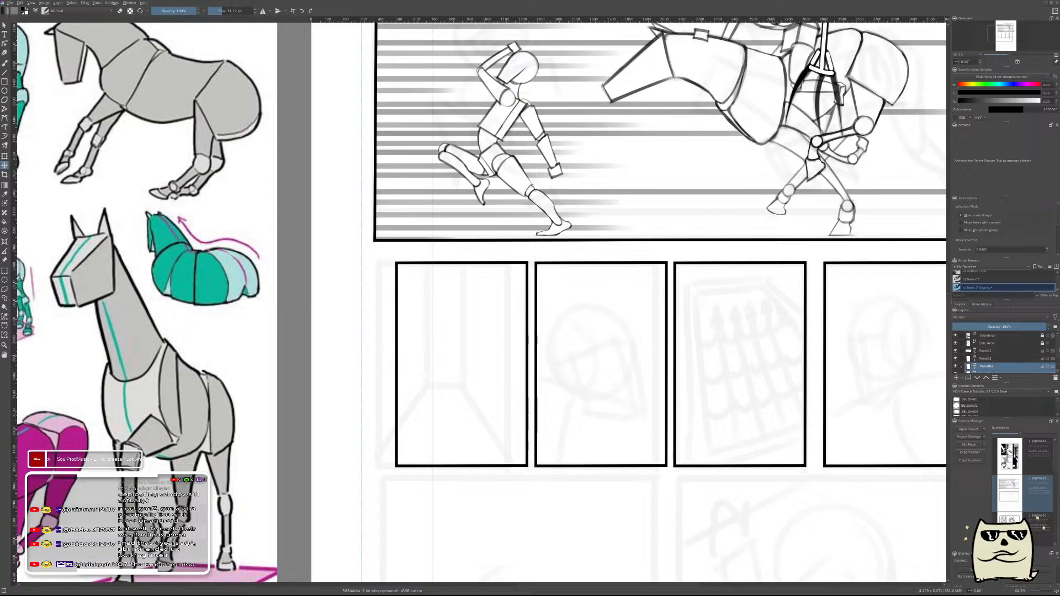
pyautogui.scroll(-2, 1043, 348)
pyautogui.keyDown('shift'); pyautogui.click(1052, 362); pyautogui.keyUp('shift')
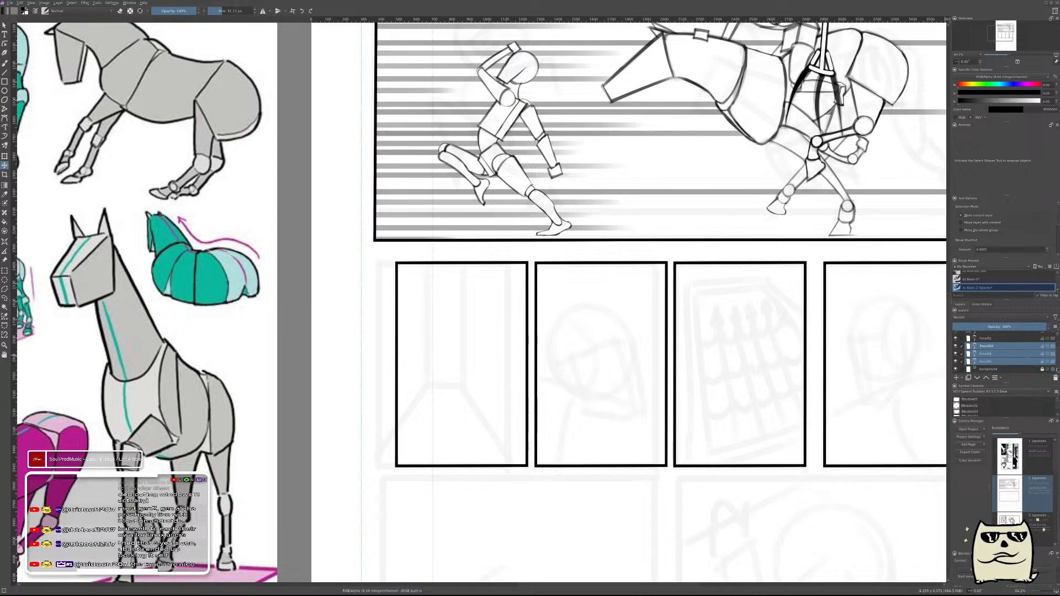
pyautogui.click(492, 375)
pyautogui.press('Right')
pyautogui.press('Right')
pyautogui.press('Right')
pyautogui.press('Right')
pyautogui.press('Right')
pyautogui.press('Right')
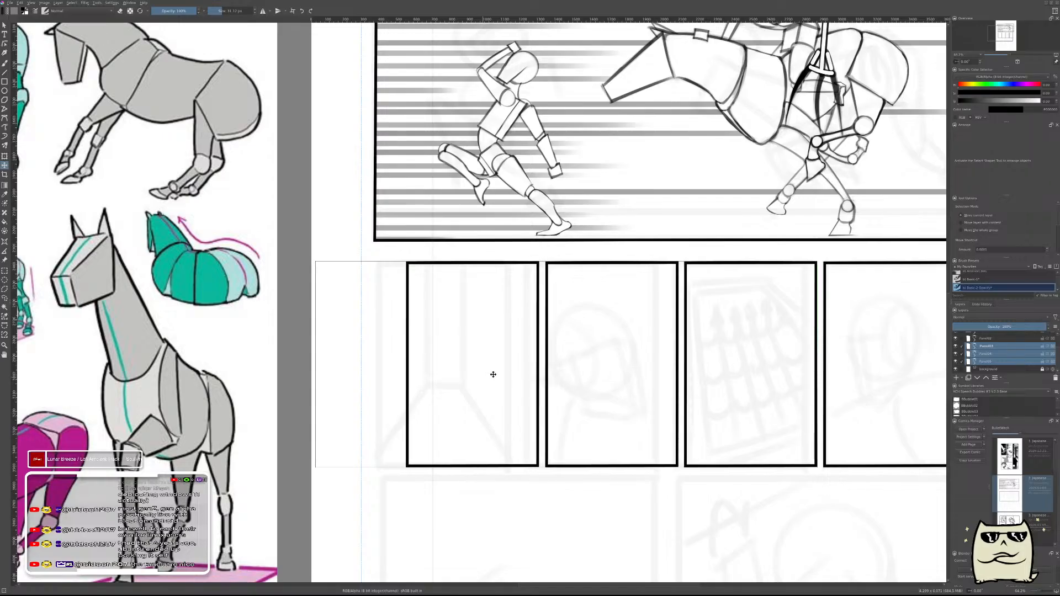
pyautogui.scroll(-2, 757, 414)
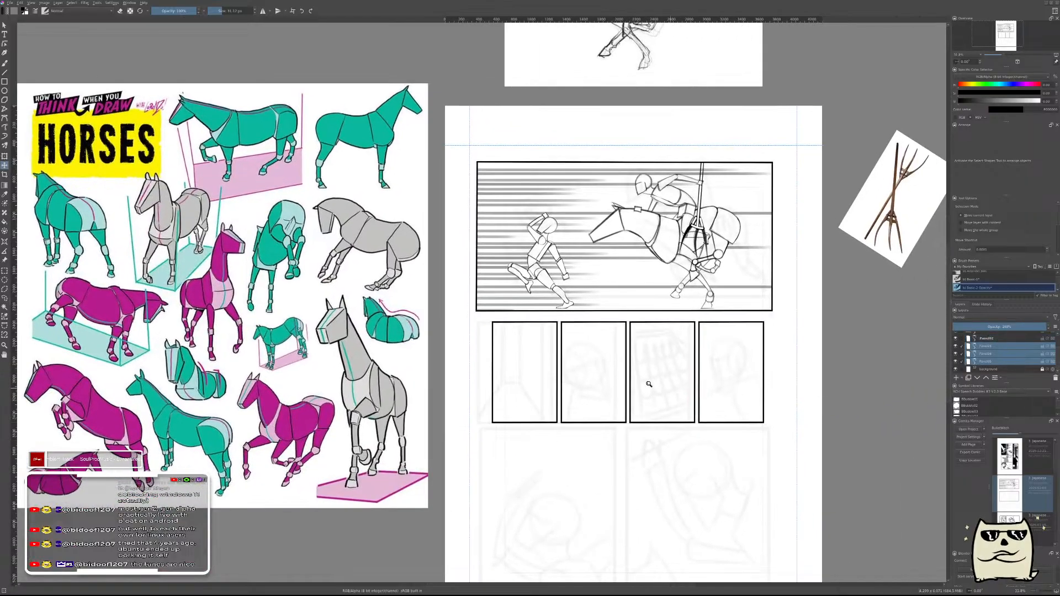
pyautogui.scroll(1, 655, 350)
pyautogui.moveTo(492, 359); pyautogui.dragTo(503, 358)
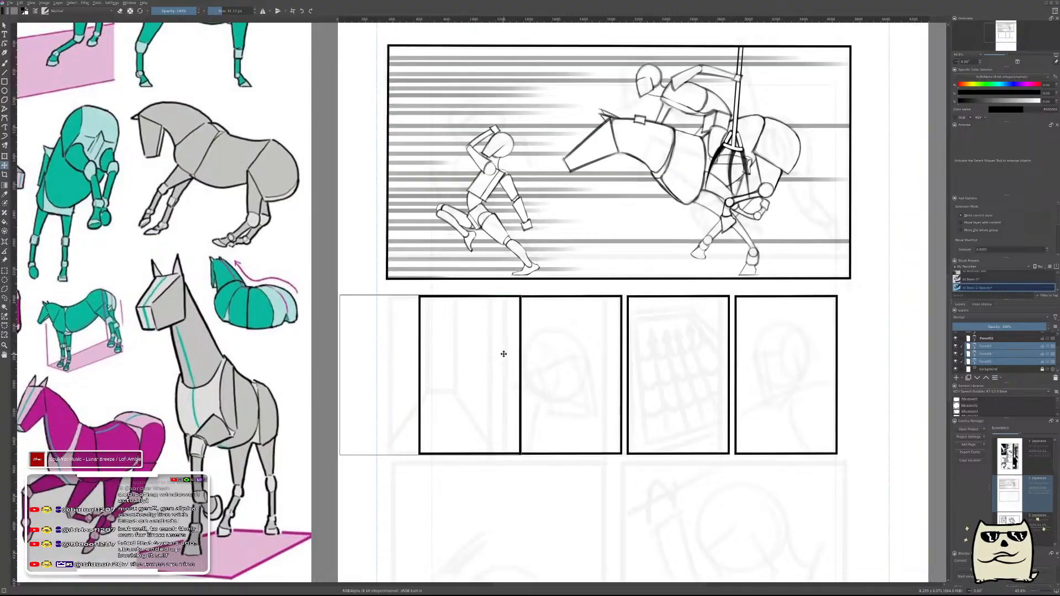
pyautogui.hotkey('ctrl', 'z')
pyautogui.keyDown('shift'); pyautogui.click(464, 374); pyautogui.keyUp('shift')
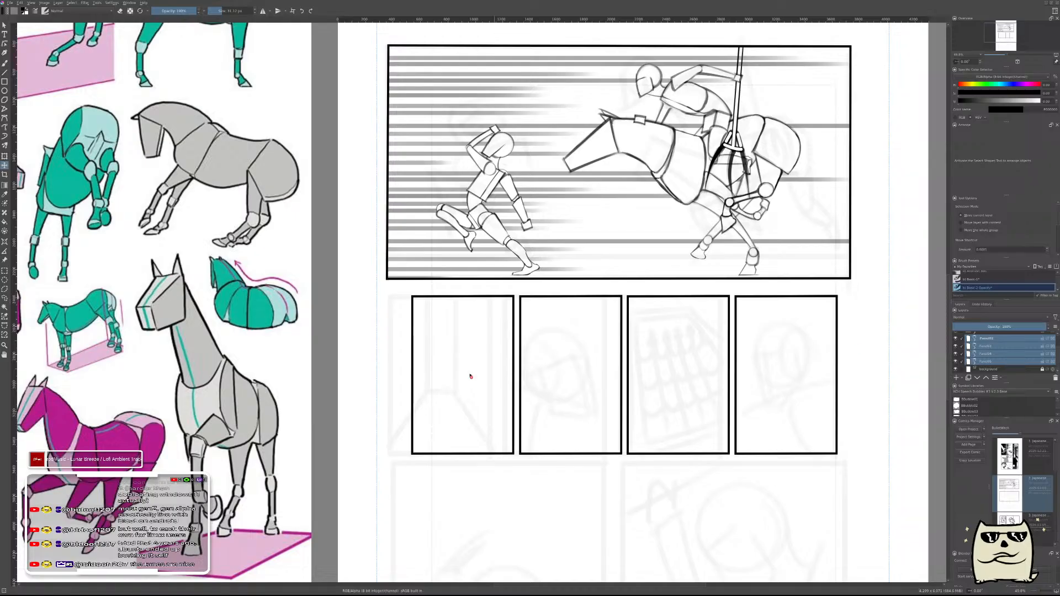
pyautogui.moveTo(458, 370); pyautogui.dragTo(466, 370)
pyautogui.hotkey('ctrl', 'z')
pyautogui.moveTo(812, 384); pyautogui.dragTo(820, 384)
pyautogui.hotkey('ctrl', 'z')
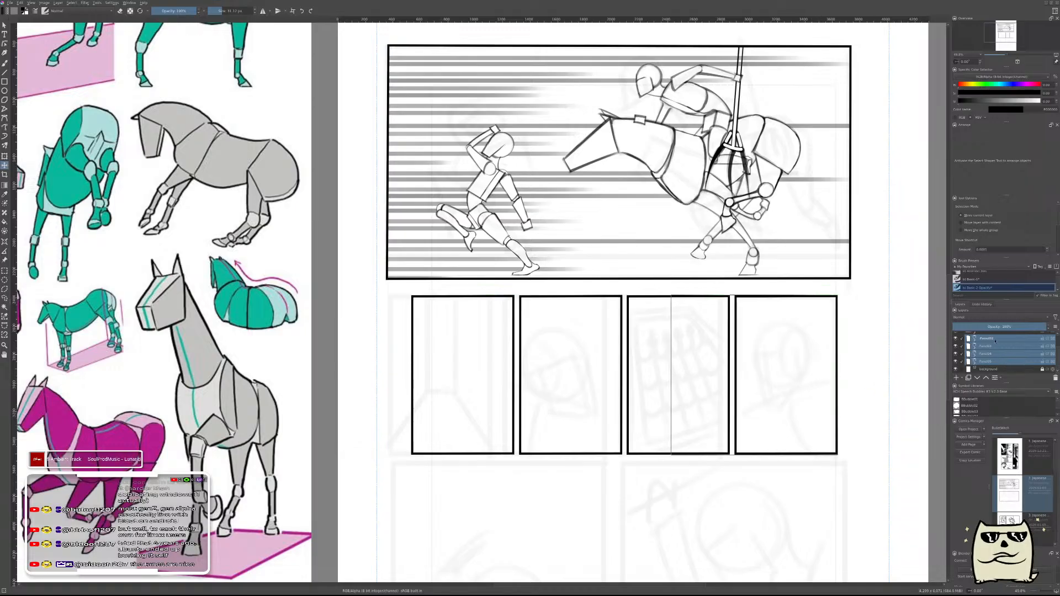
pyautogui.click(995, 342)
pyautogui.keyDown('shift'); pyautogui.click(988, 361); pyautogui.keyUp('shift')
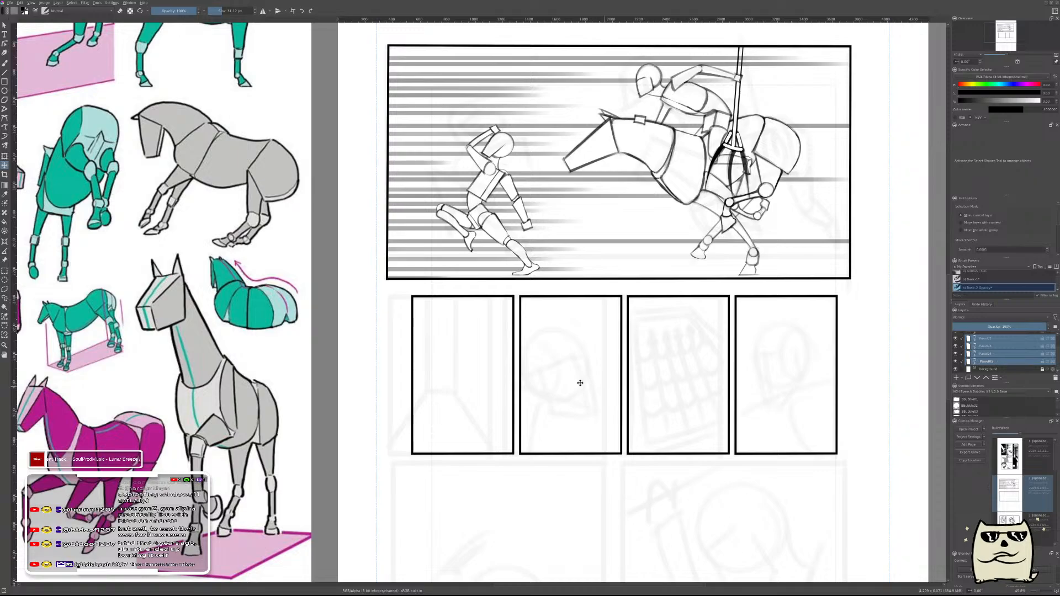
pyautogui.moveTo(471, 382); pyautogui.dragTo(478, 382)
pyautogui.hotkey('ctrl', 'z')
pyautogui.scroll(-3, 736, 369)
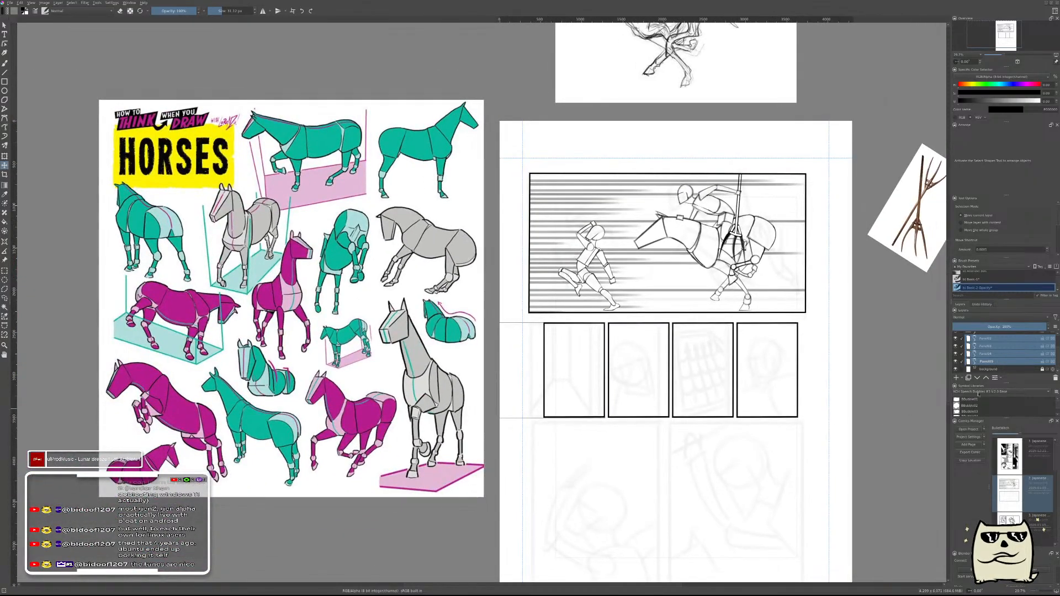
pyautogui.scroll(1, 1055, 354)
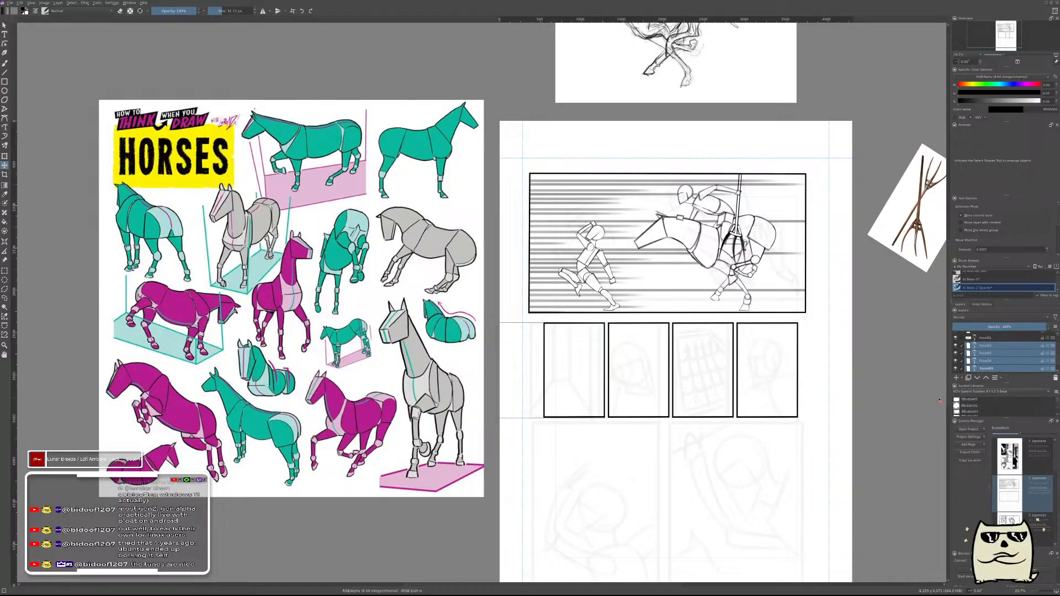
pyautogui.press('b')
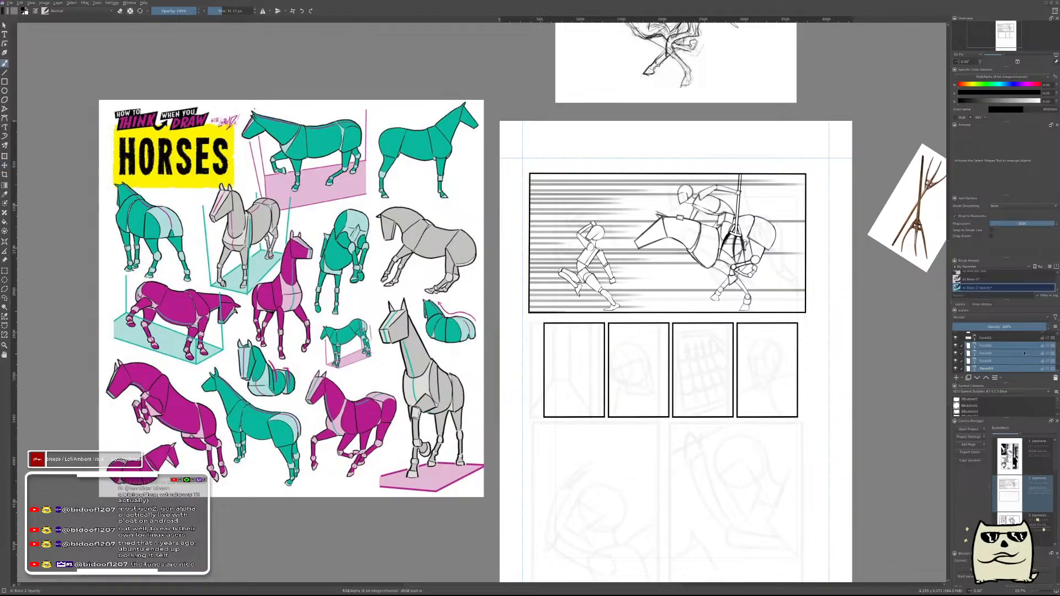
pyautogui.click(1016, 348)
pyautogui.scroll(-2, 824, 382)
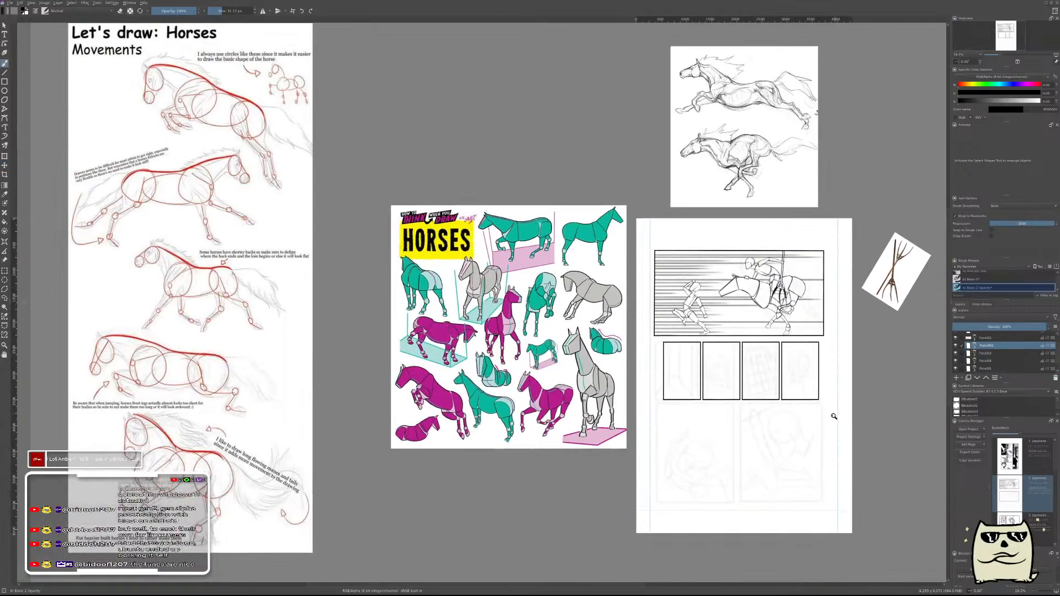
pyautogui.scroll(3, 845, 404)
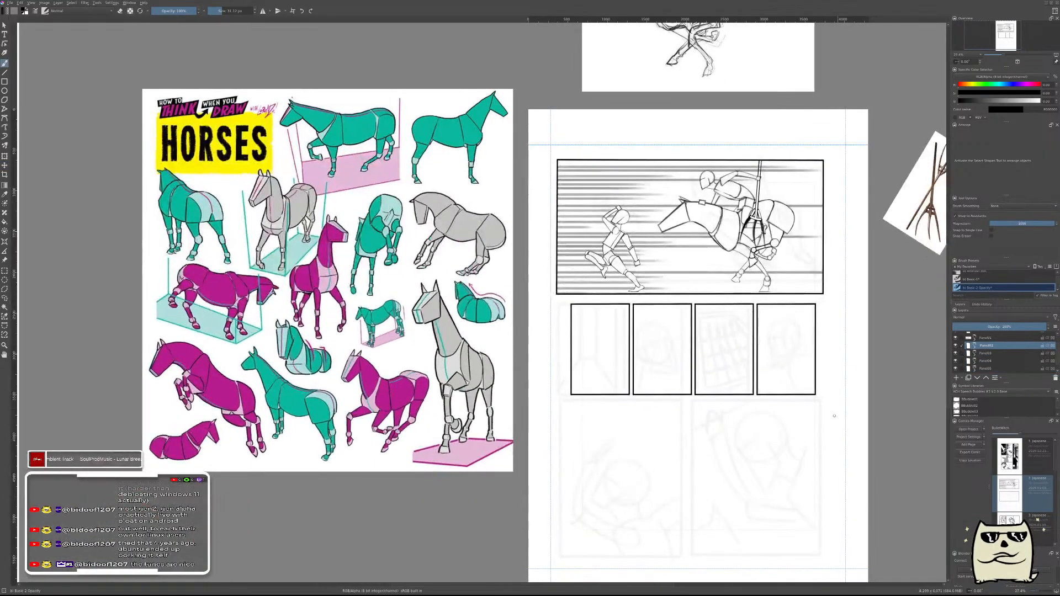
pyautogui.scroll(1, 786, 409)
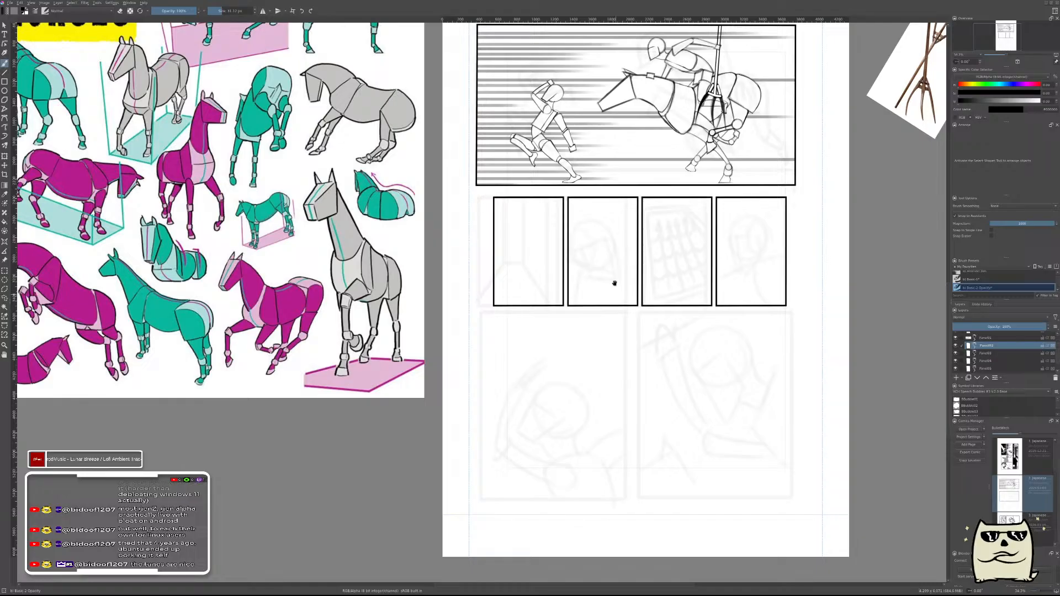
pyautogui.scroll(3, 615, 296)
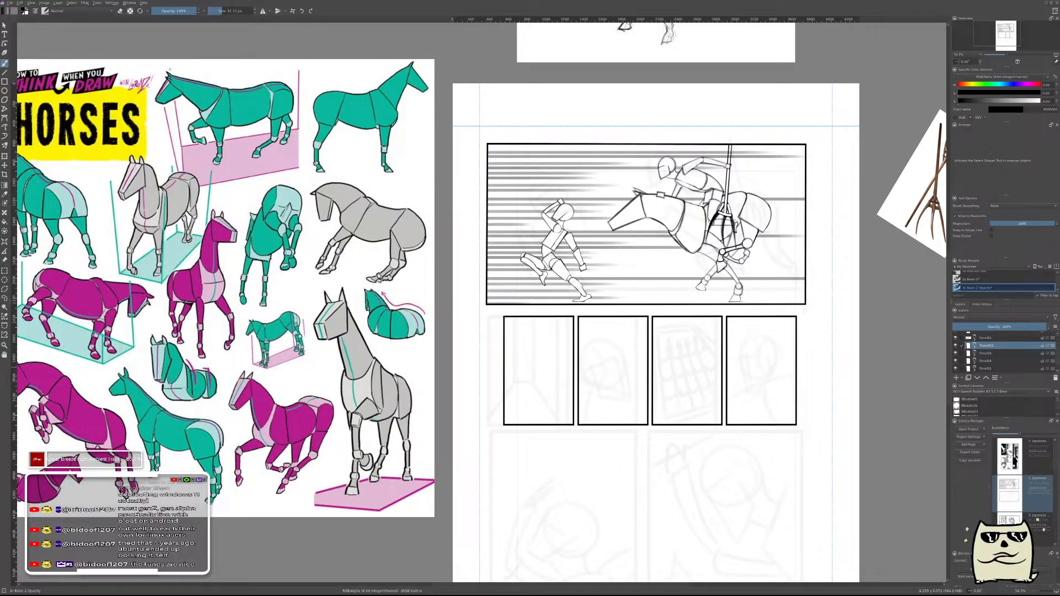
# - Paste another copy of the small panel's group just above the background layer and rename it Panel06
pyautogui.scroll(-1, 994, 364)
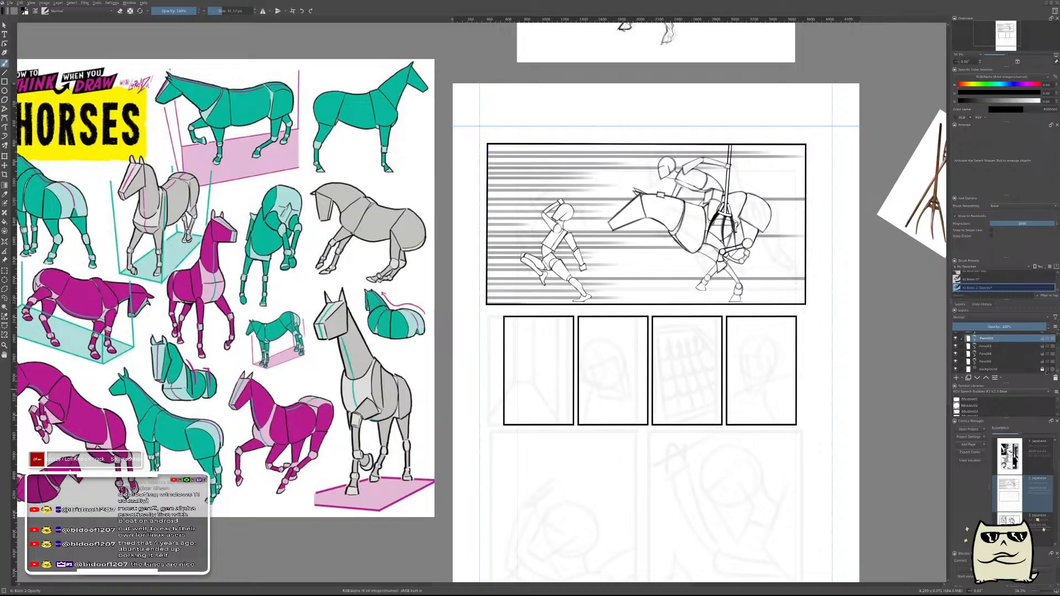
pyautogui.click(994, 370)
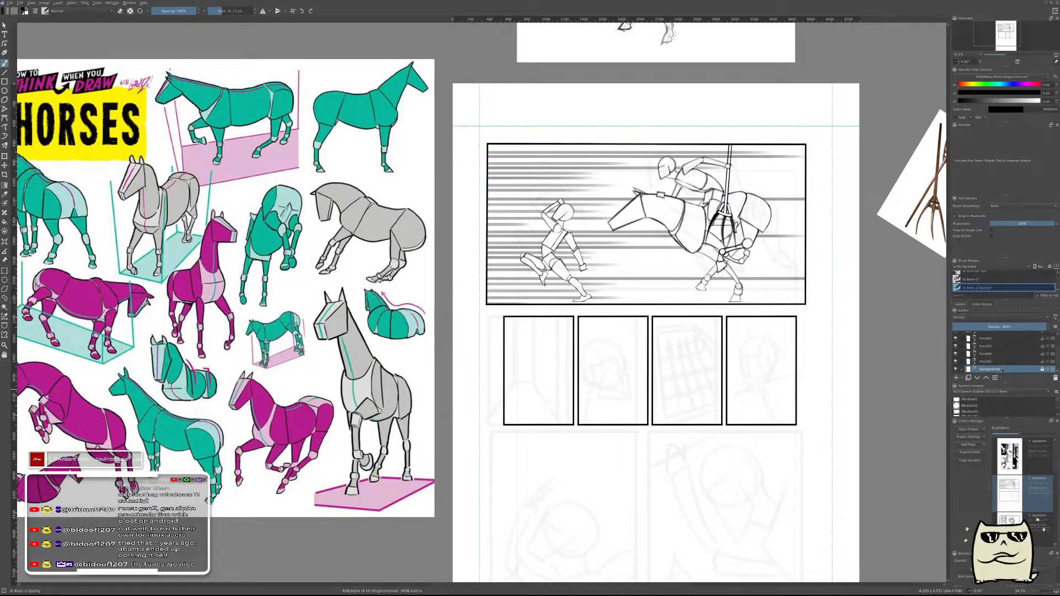
pyautogui.hotkey('ctrl', 'v')
pyautogui.doubleClick(1004, 370)
pyautogui.press('BackSpace')
pyautogui.write('6')
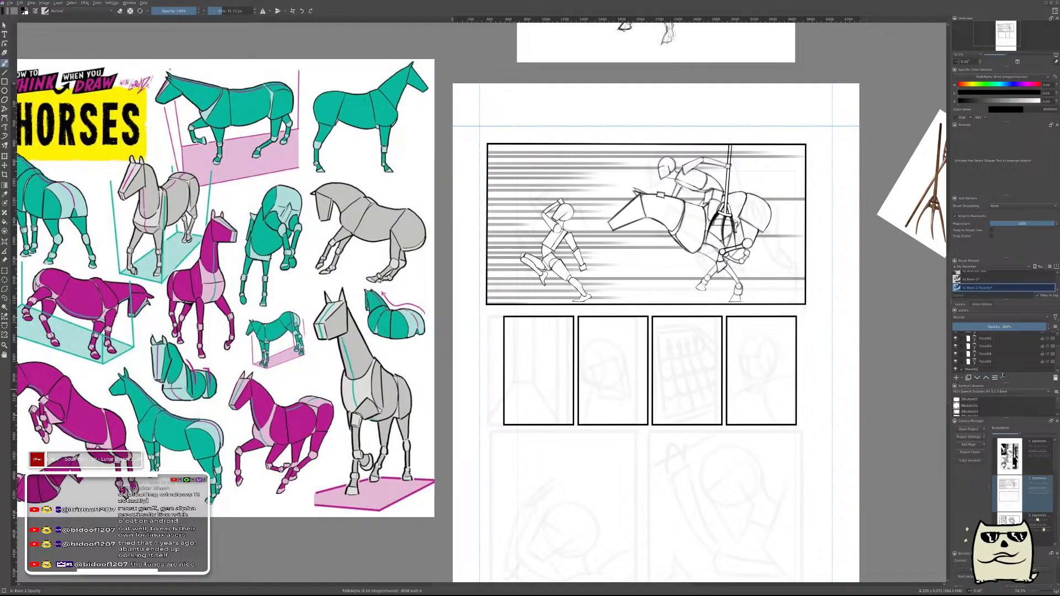
pyautogui.press('Return')
# - Move the Panel06 frame into the third row, onto the right thumbnail and aligned beneath the fourth small frame
pyautogui.moveTo(806, 506); pyautogui.dragTo(735, 365)
pyautogui.press('t')
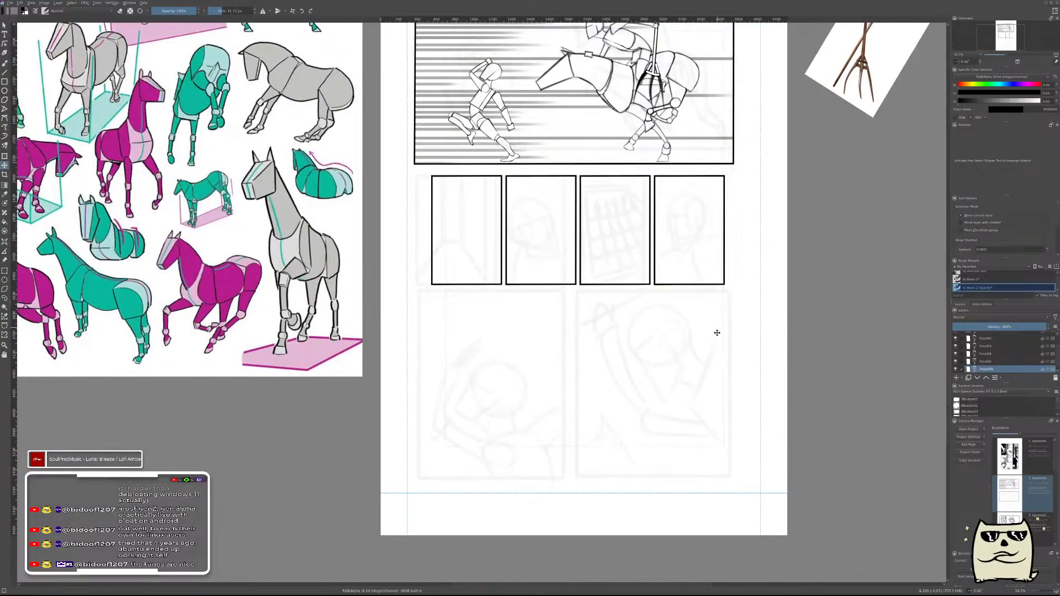
pyautogui.moveTo(705, 320); pyautogui.dragTo(713, 441)
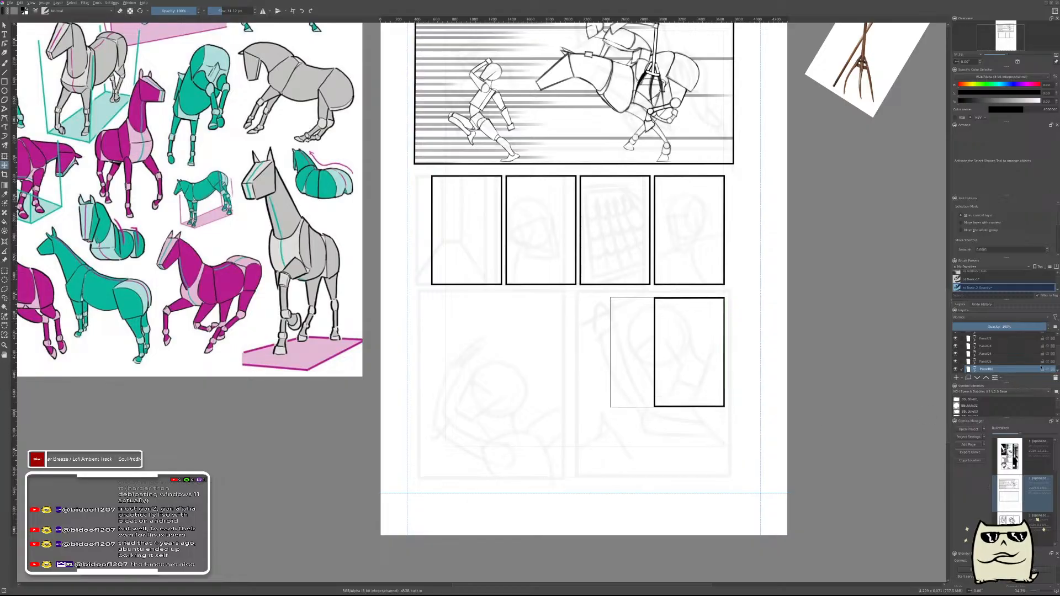
# - Add one more copy of the small panel's group just above the background layer and name it Panel07
pyautogui.scroll(-1, 1057, 372)
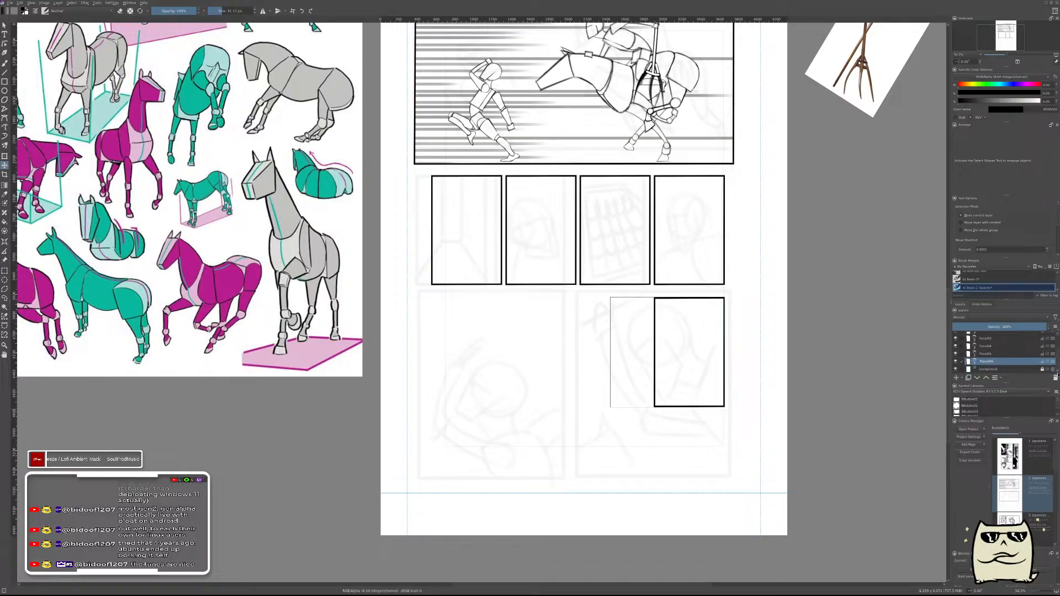
pyautogui.click(990, 370)
pyautogui.doubleClick(1006, 370)
pyautogui.write('Panel07')
pyautogui.press('Return')
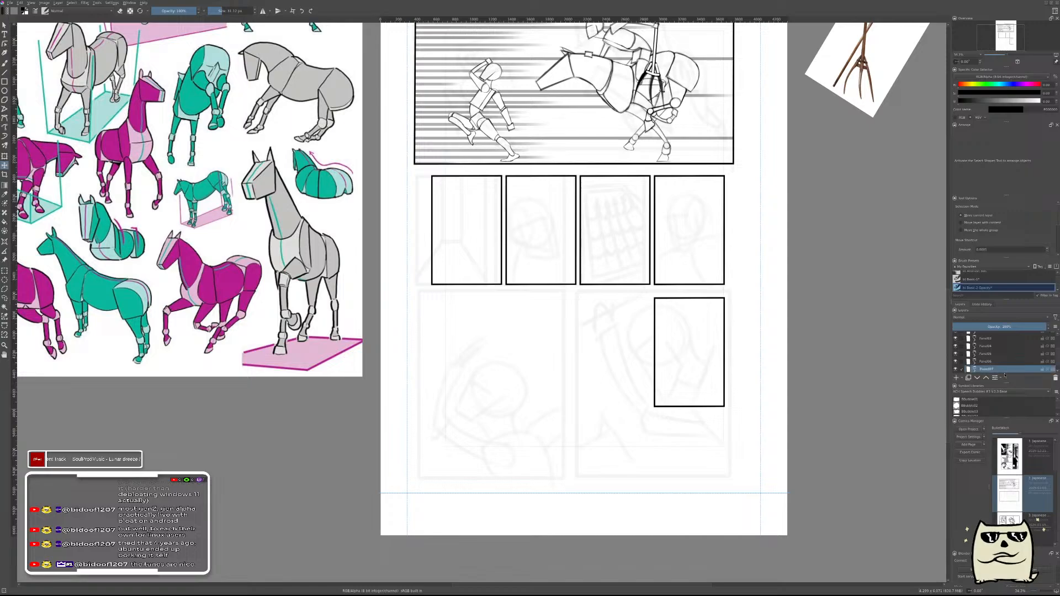
pyautogui.click(1055, 361)
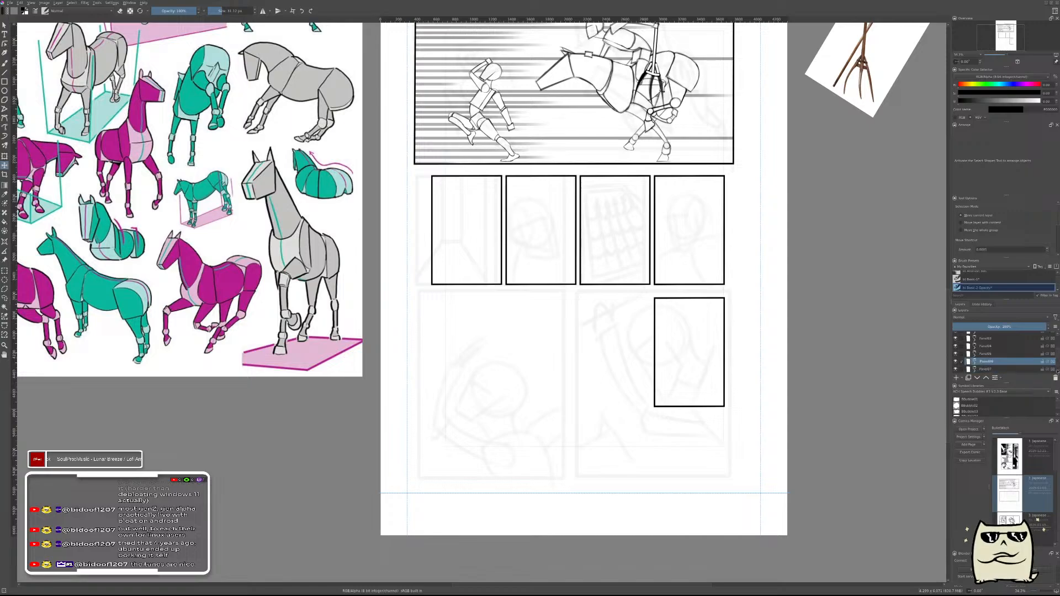
pyautogui.doubleClick(1014, 369)
pyautogui.click(1014, 369)
pyautogui.press('BackSpace')
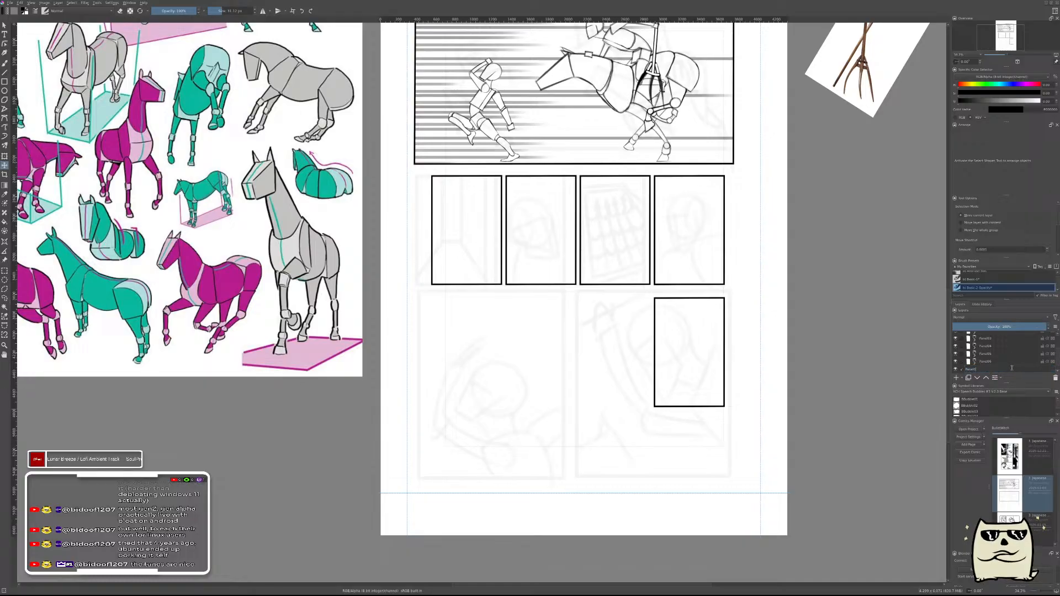
pyautogui.write('7')
pyautogui.press('Return')
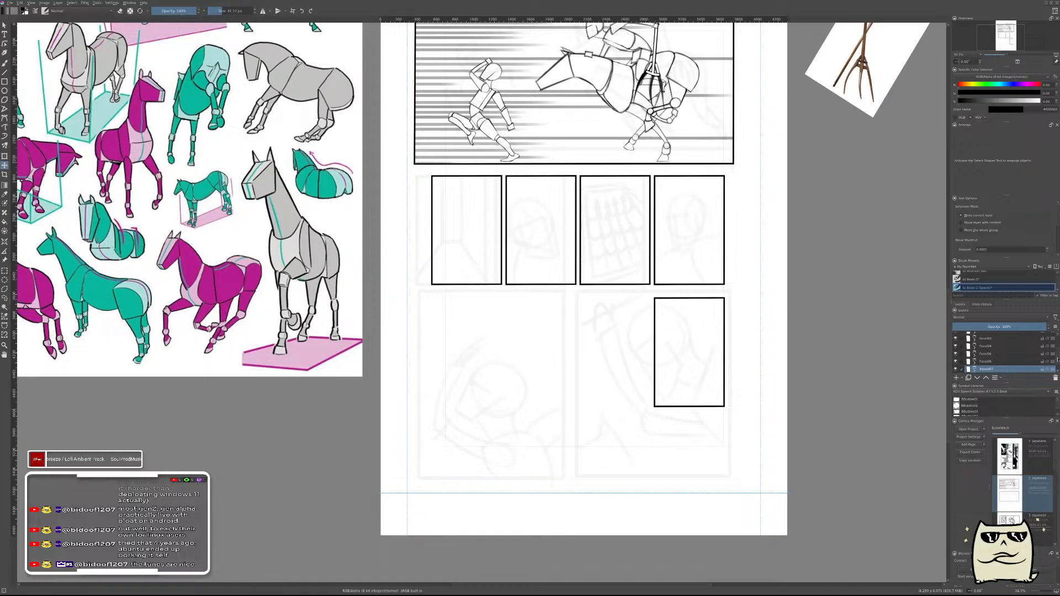
# - Move the Panel07 frame onto the upper-right corner of the third row's left thumbnail and save the document
pyautogui.moveTo(1058, 360); pyautogui.dragTo(1057, 373)
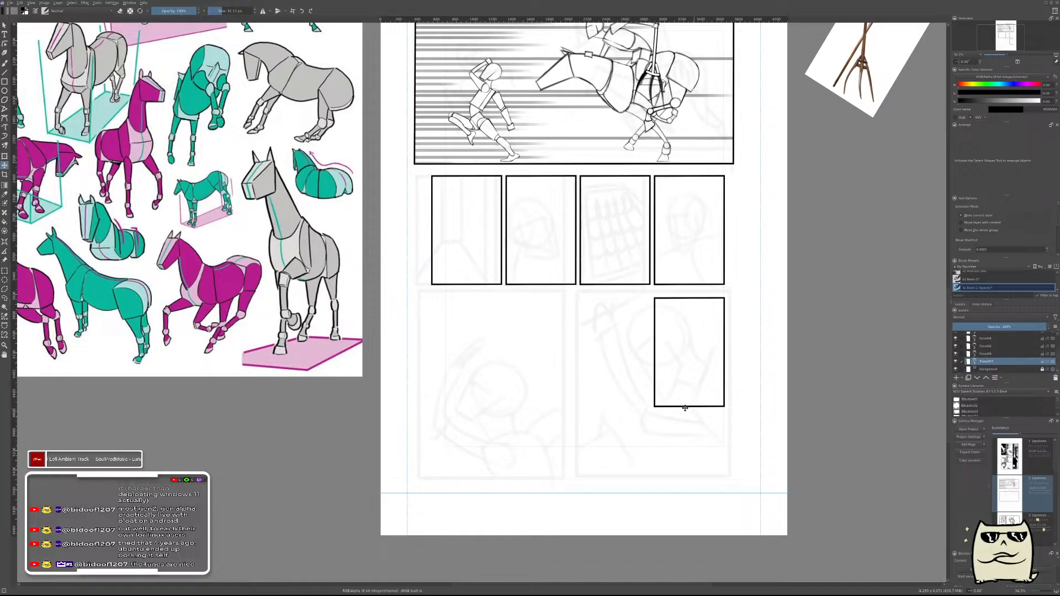
pyautogui.moveTo(663, 337); pyautogui.dragTo(539, 408)
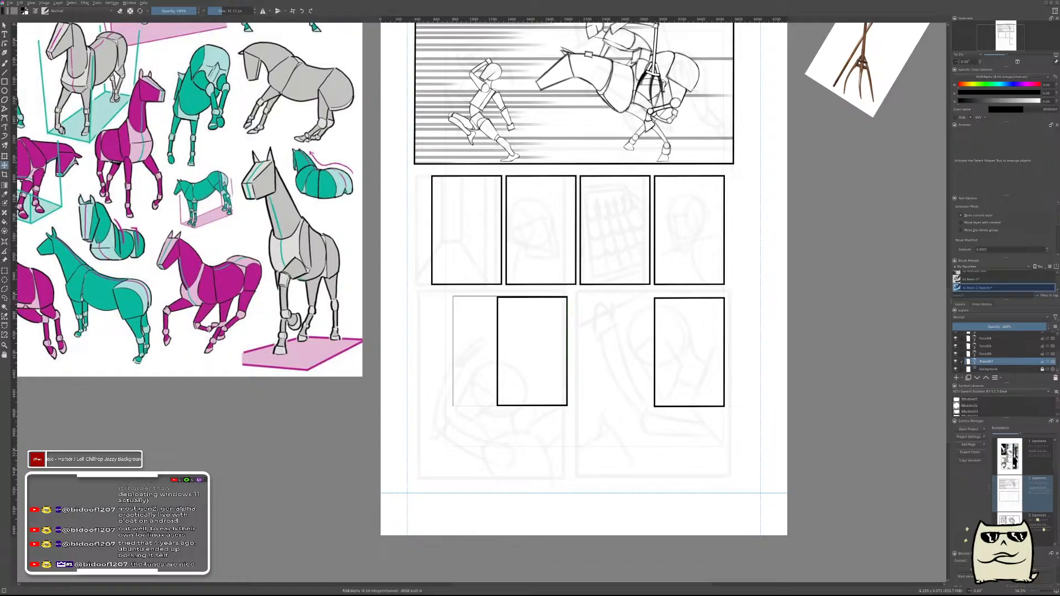
pyautogui.hotkey('ctrl', 's')
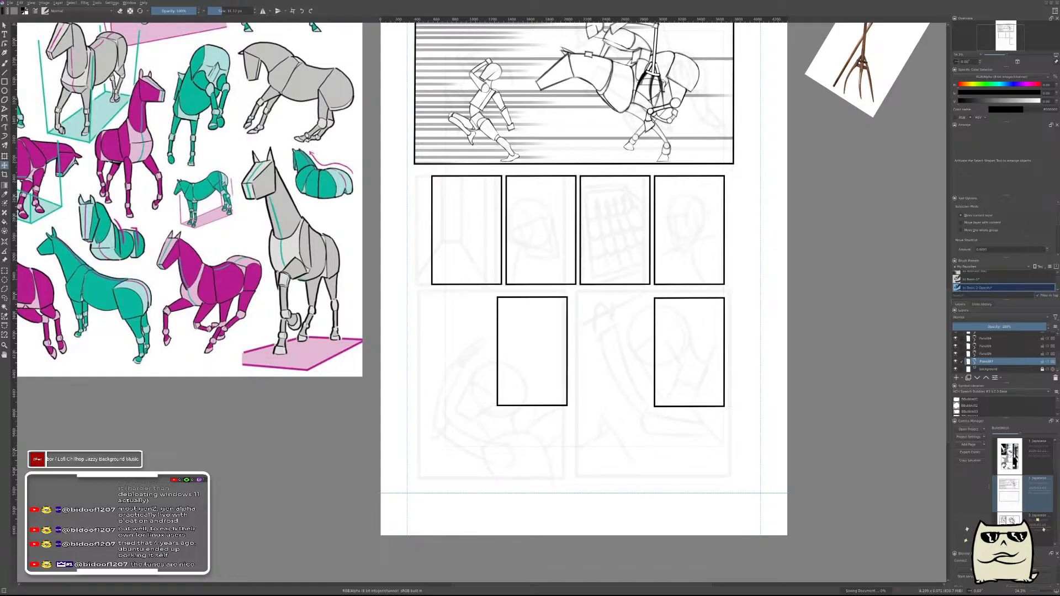